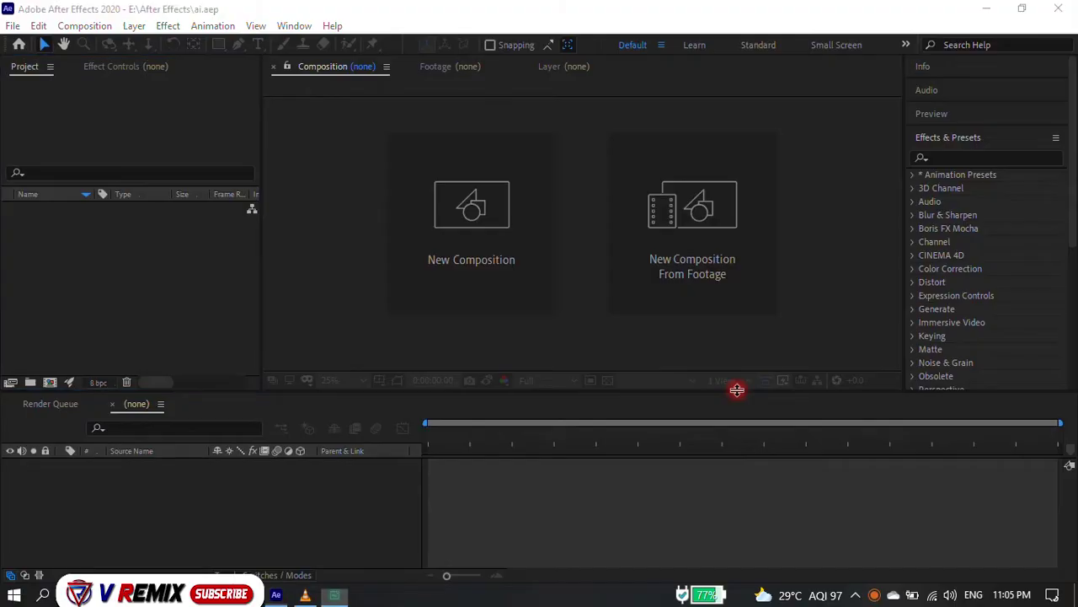
Create Comp 1, a 1920×1080, 29.97 fps composition lasting 10 seconds.
left_click(474, 225)
left_click(435, 358)
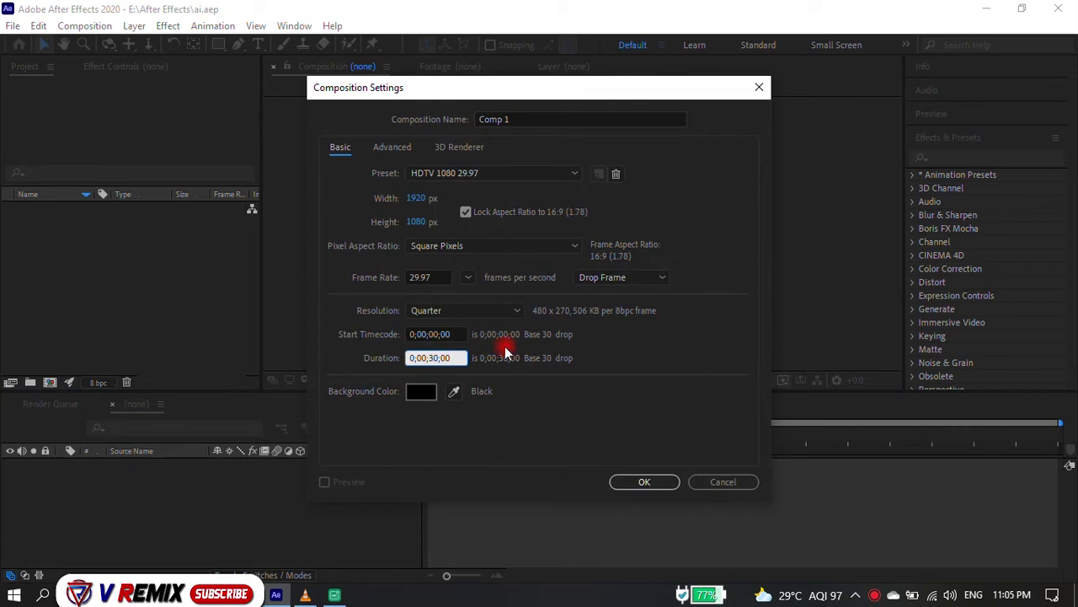
key("Return")
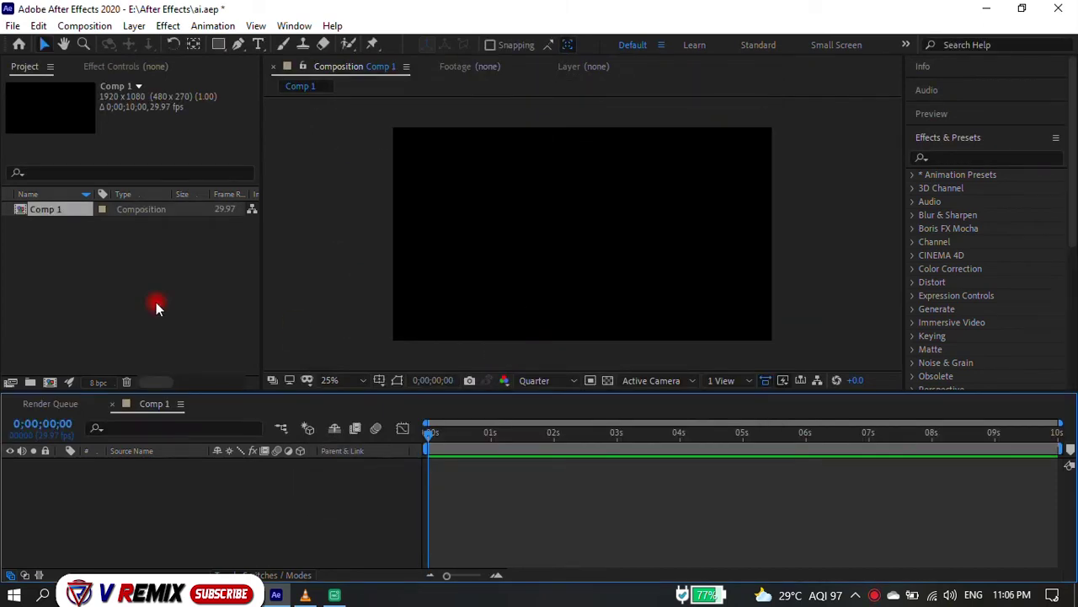
Add a second composition, Comp 2, with the same settings and open it.
right_click(102, 290)
left_click(137, 298)
left_click(639, 481)
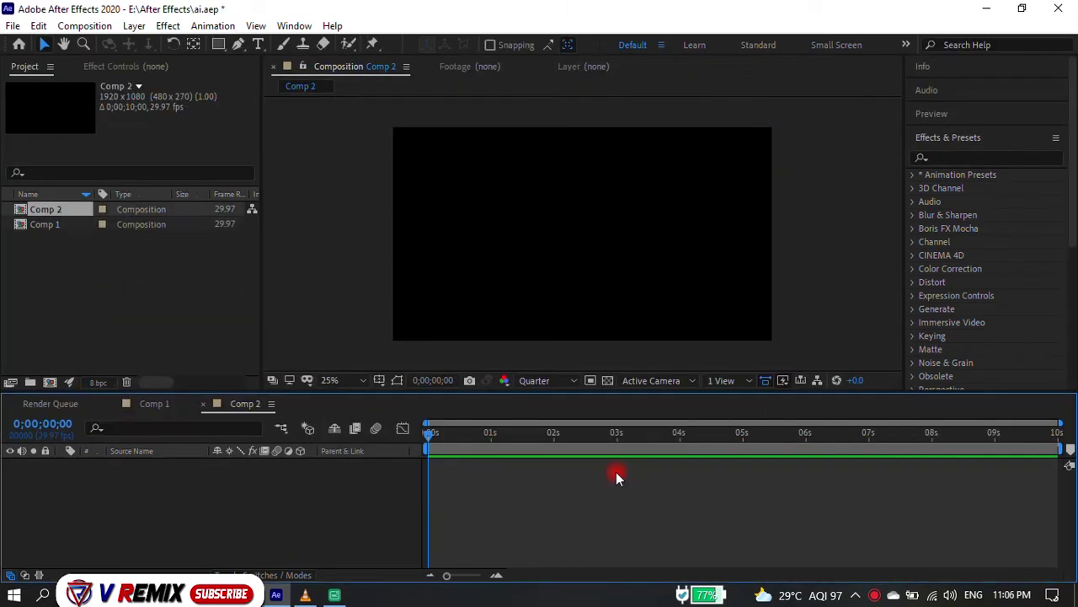
Choose the Ellipse tool with no fill and a fully saturated blue stroke.
left_click_drag(218, 44, 270, 77)
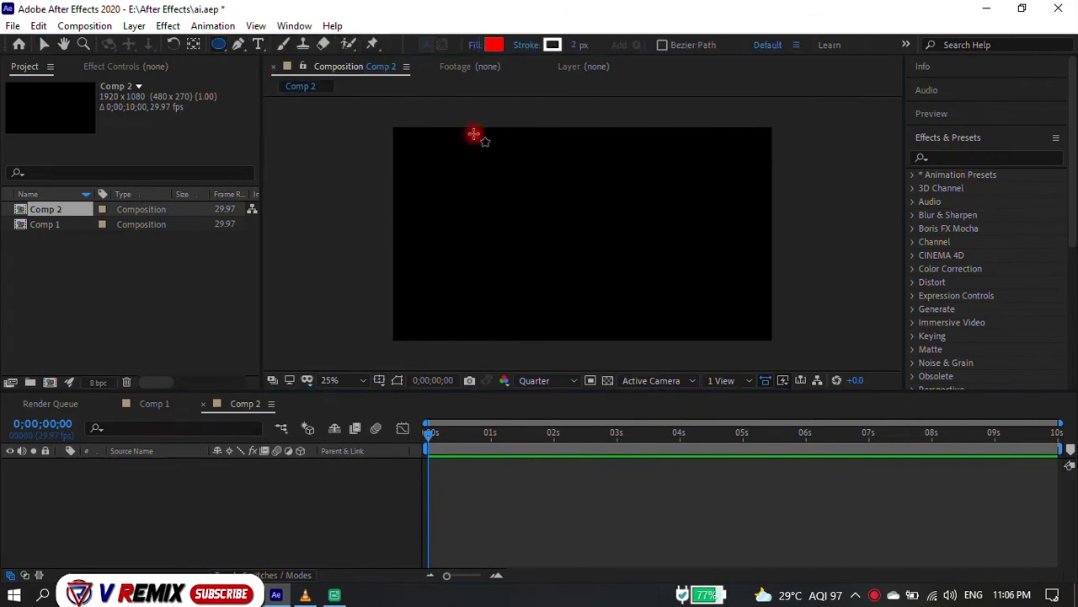
left_click(495, 47)
left_click(458, 255)
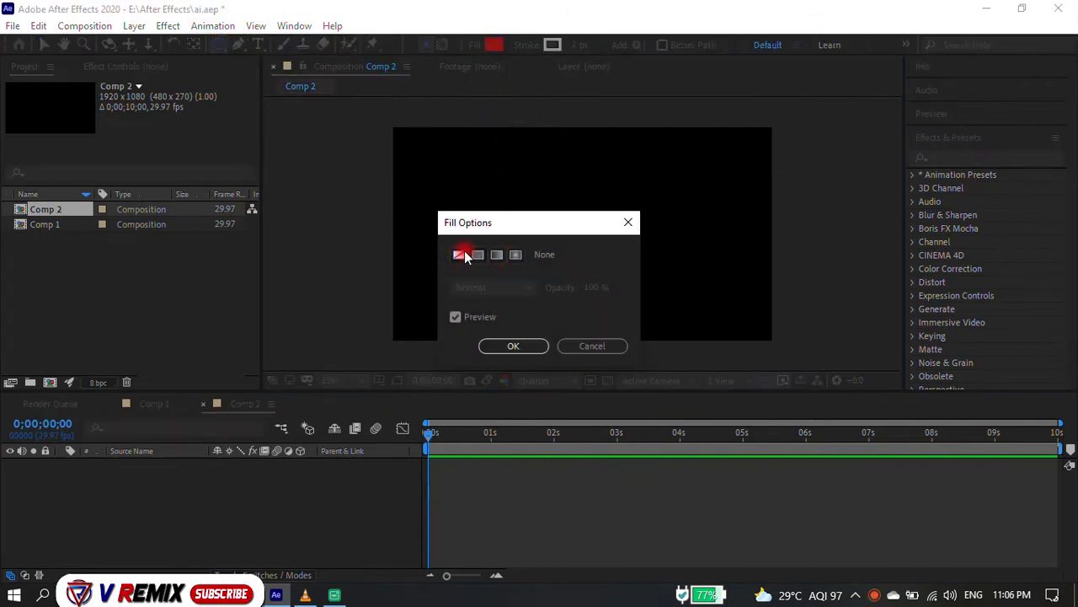
left_click(513, 348)
left_click(552, 45)
left_click(847, 320)
left_click_drag(847, 324, 848, 330)
left_click(826, 250)
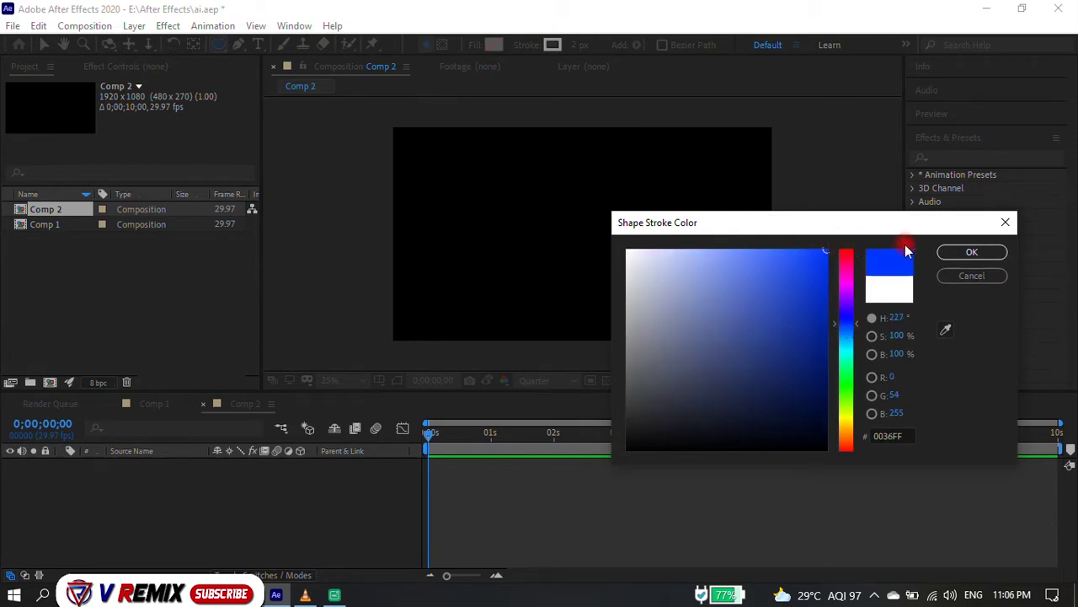
left_click(971, 252)
Draw a circle in the composition and thicken its outline to 31 px.
left_click_drag(570, 221, 669, 320)
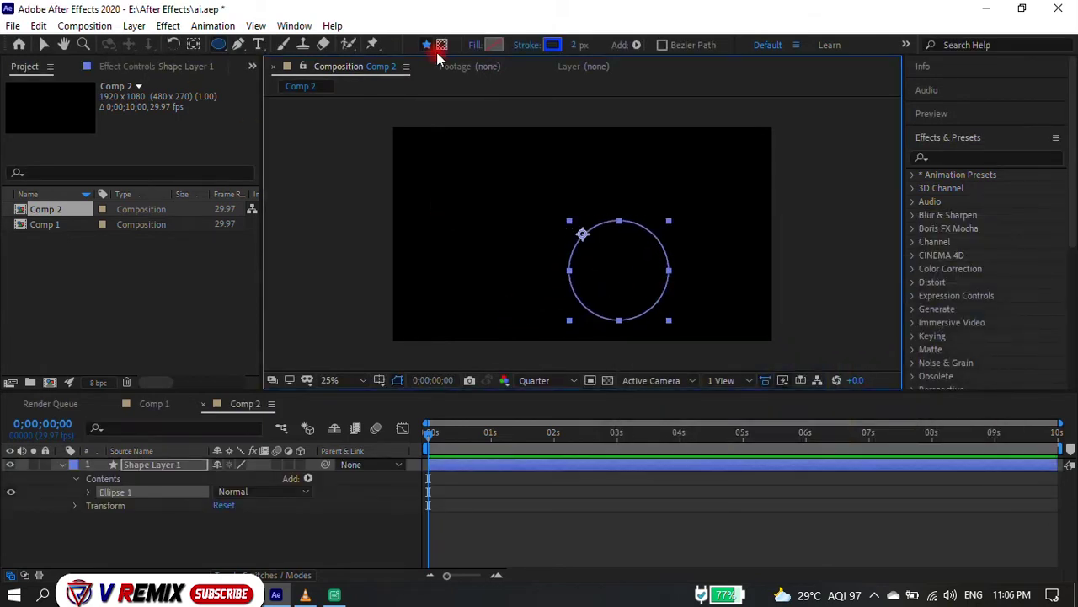
left_click_drag(578, 45, 604, 45)
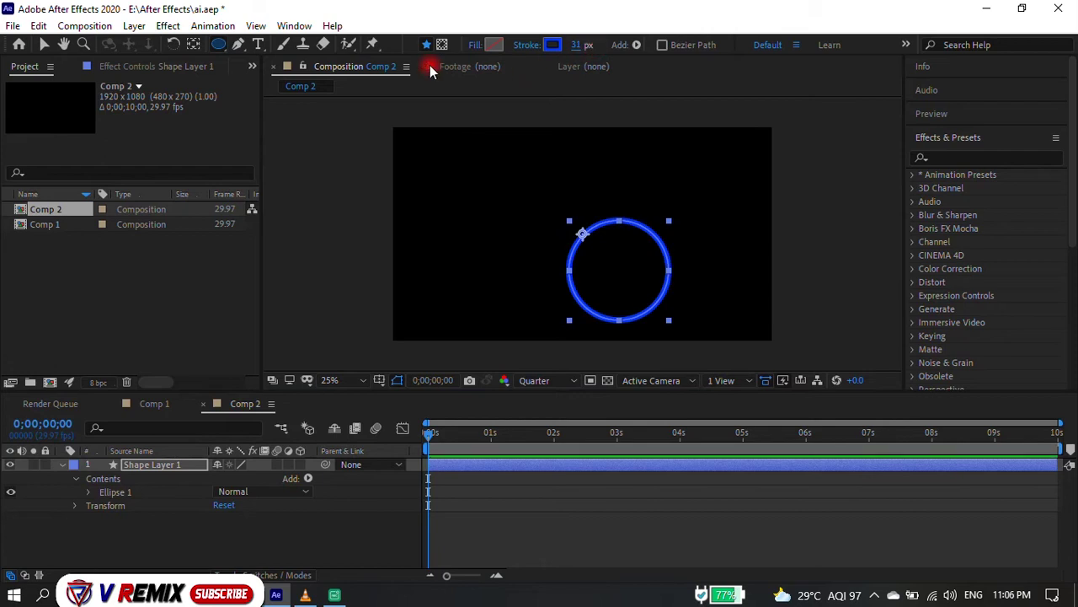
left_click(596, 89)
key("v")
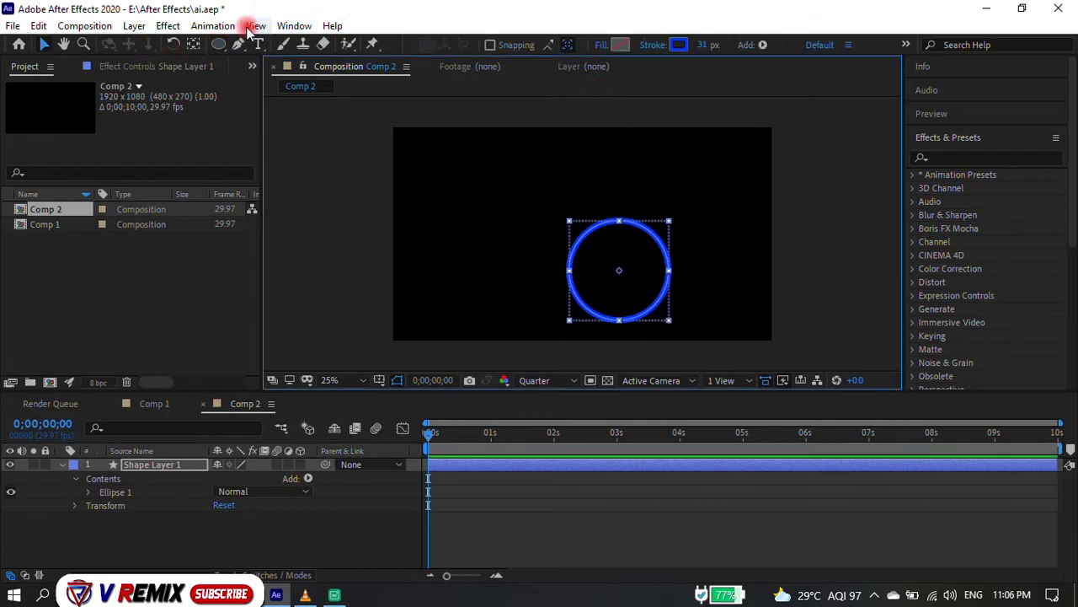
Centre the circle vertically and horizontally in the composition using the Align panel.
left_click(265, 25)
mouse_move(294, 25)
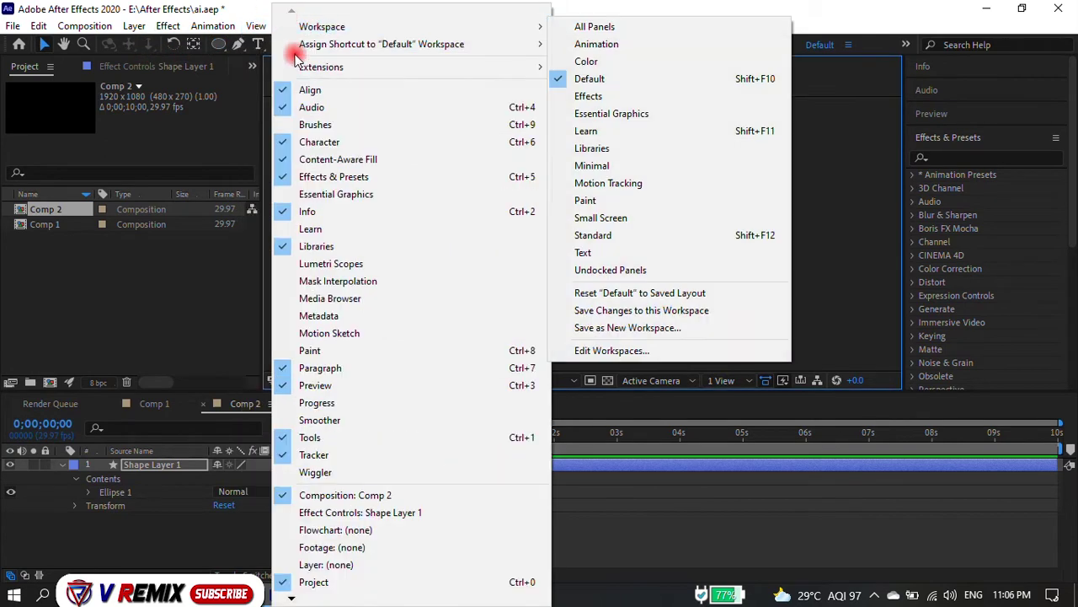
left_click(295, 123)
left_click(1029, 200)
left_click(948, 200)
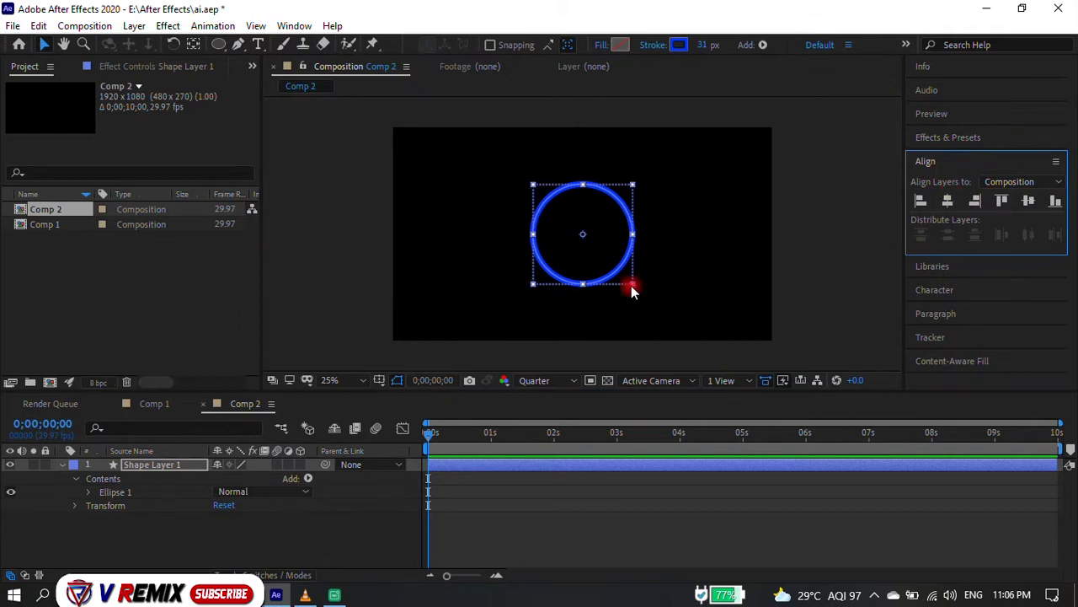
Shrink the circle toward the centre and thicken the ring outline to 71 px.
left_click_drag(634, 291, 597, 244)
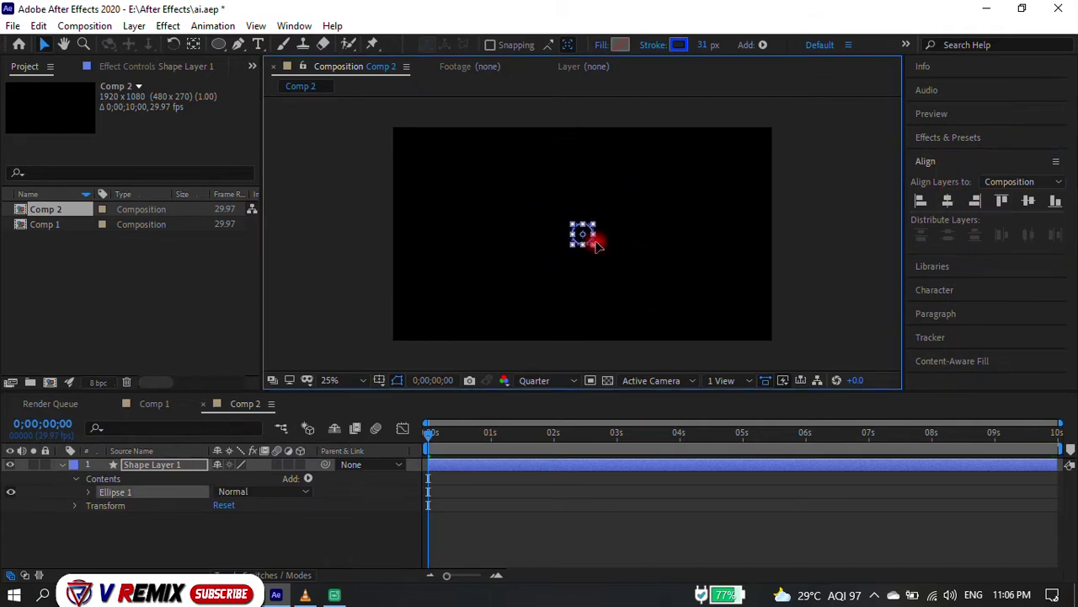
mouse_move(702, 46)
left_mouse_down()
mouse_move(722, 45)
mouse_move(610, 255)
left_mouse_up()
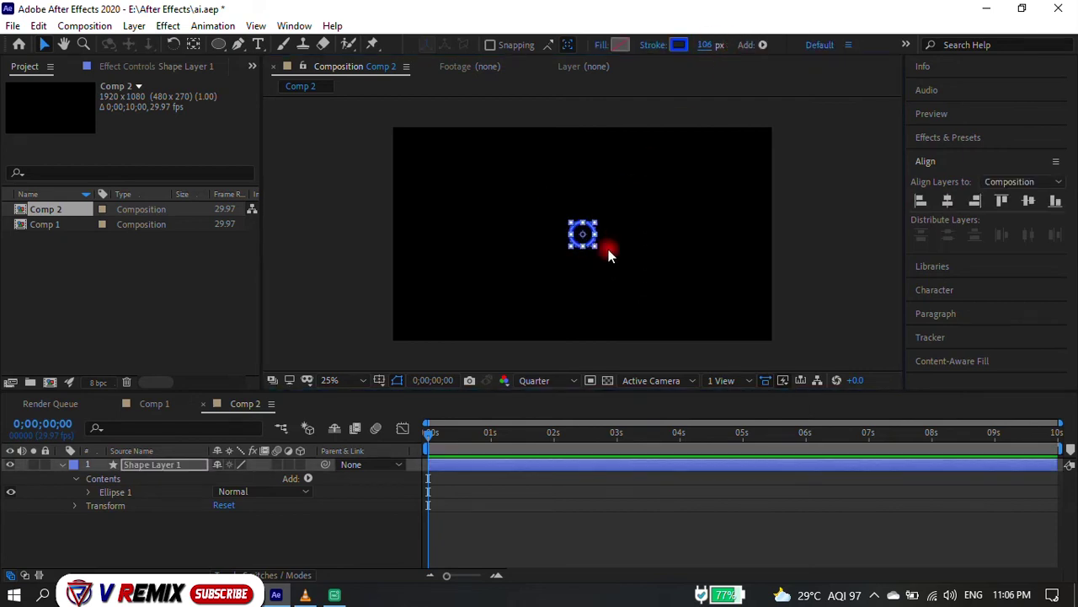
left_click(610, 256)
scroll(588, 242, "up", 1)
left_click(990, 137)
scroll(953, 295, "down", 2)
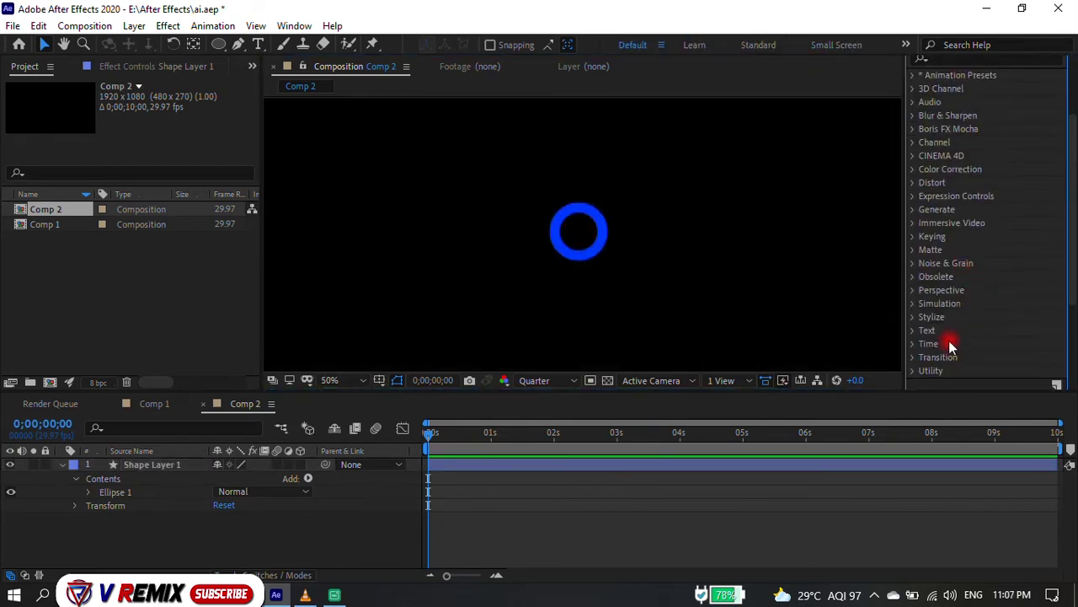
Apply Radial Blur to the ring, thicken its stroke, and set the blur Type to Zoom.
left_click(911, 114)
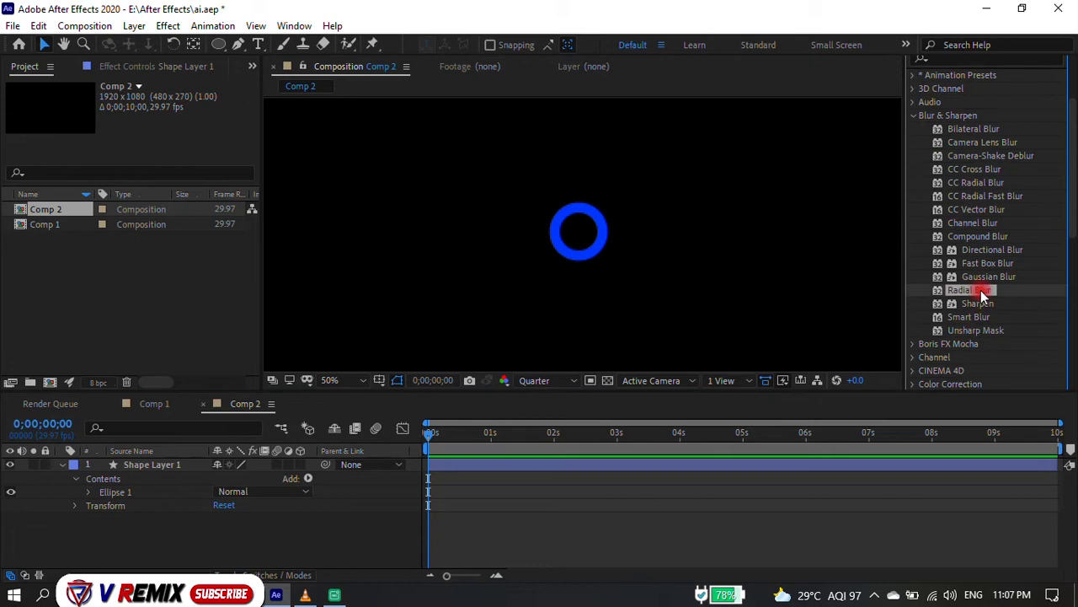
left_click_drag(980, 295, 582, 231)
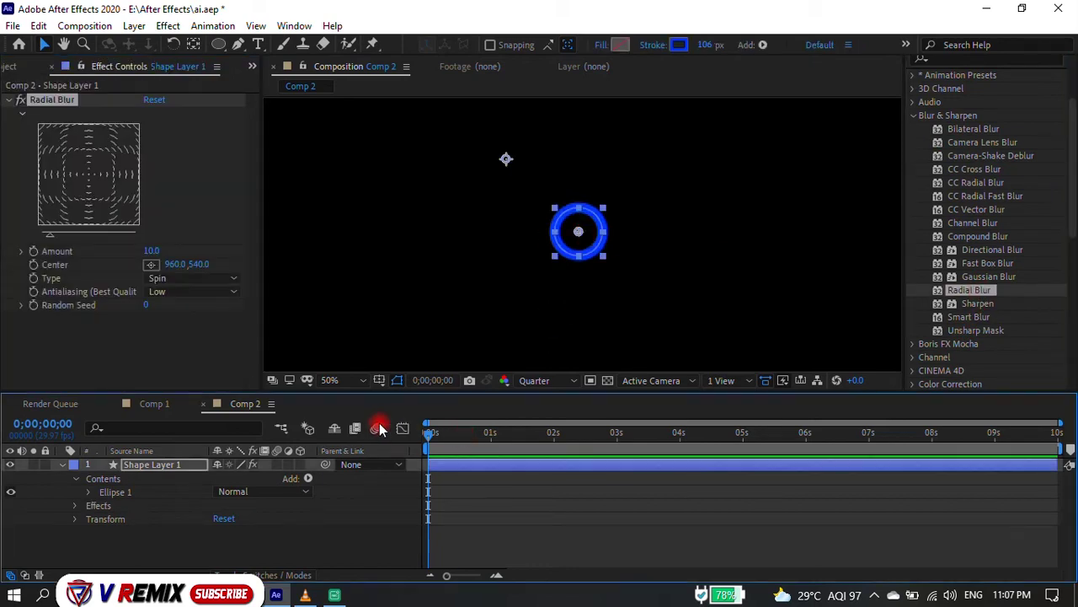
mouse_move(716, 38)
left_mouse_down()
mouse_move(843, 40)
mouse_move(759, 41)
left_mouse_up()
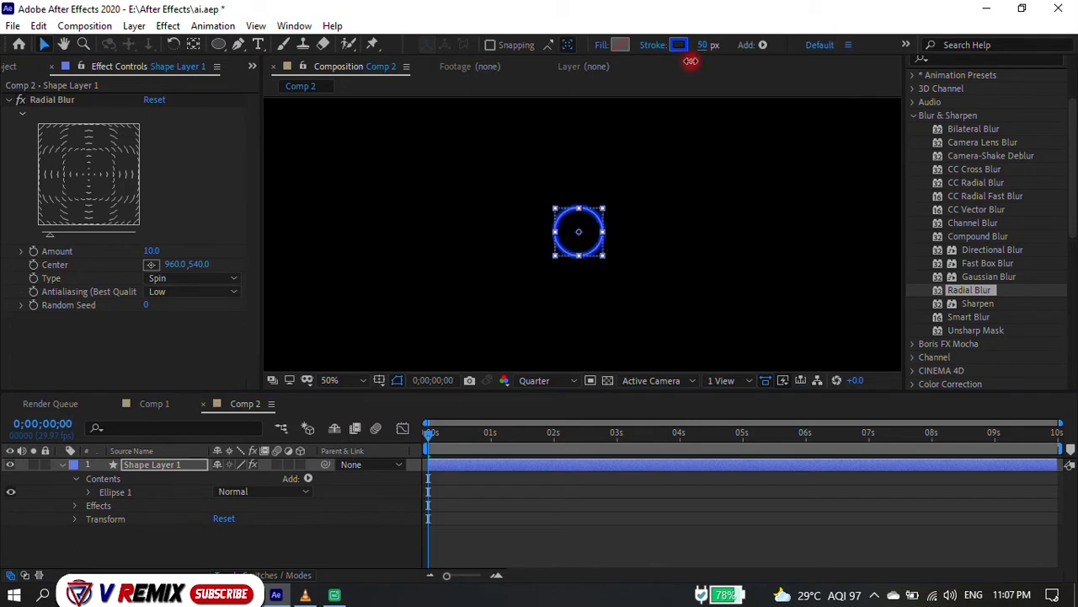
left_click(176, 280)
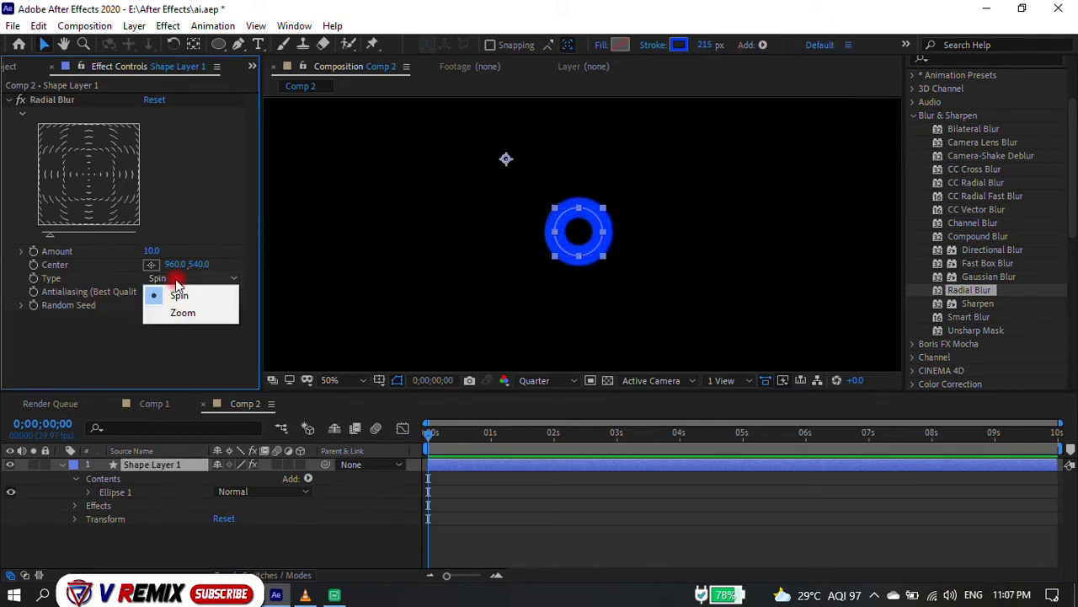
left_click(178, 310)
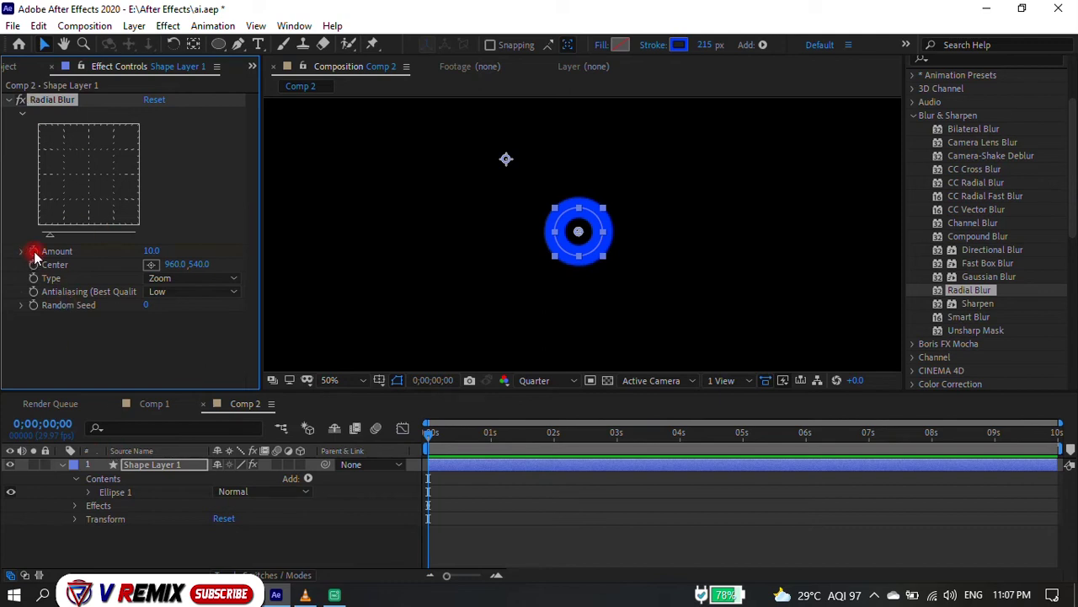
Keyframe the Radial Blur Amount, rising to 233.0 at about two seconds.
left_click_drag(152, 257, 243, 264)
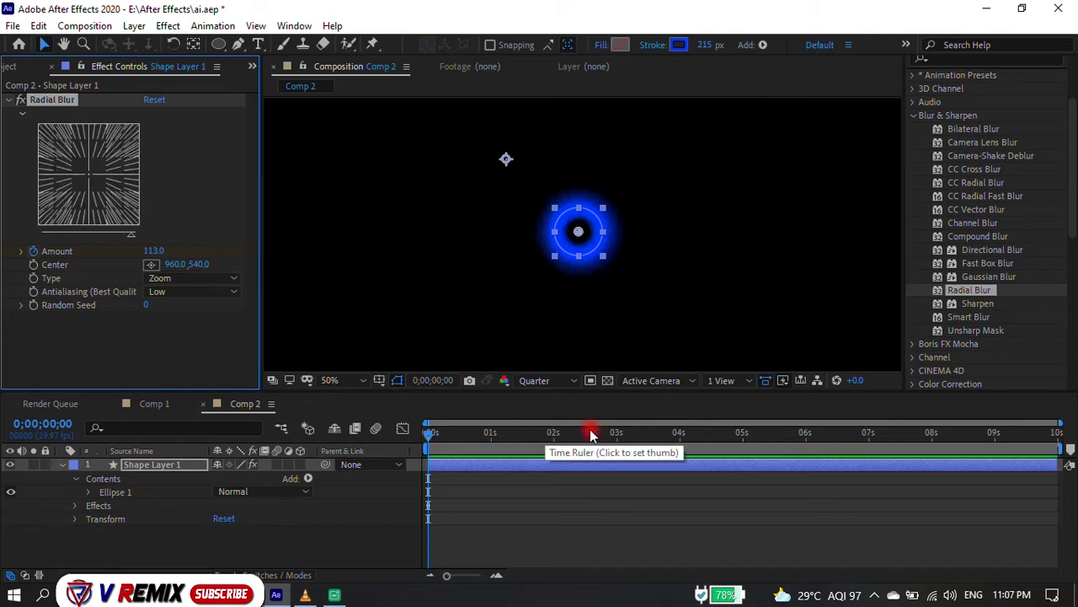
left_click(555, 432)
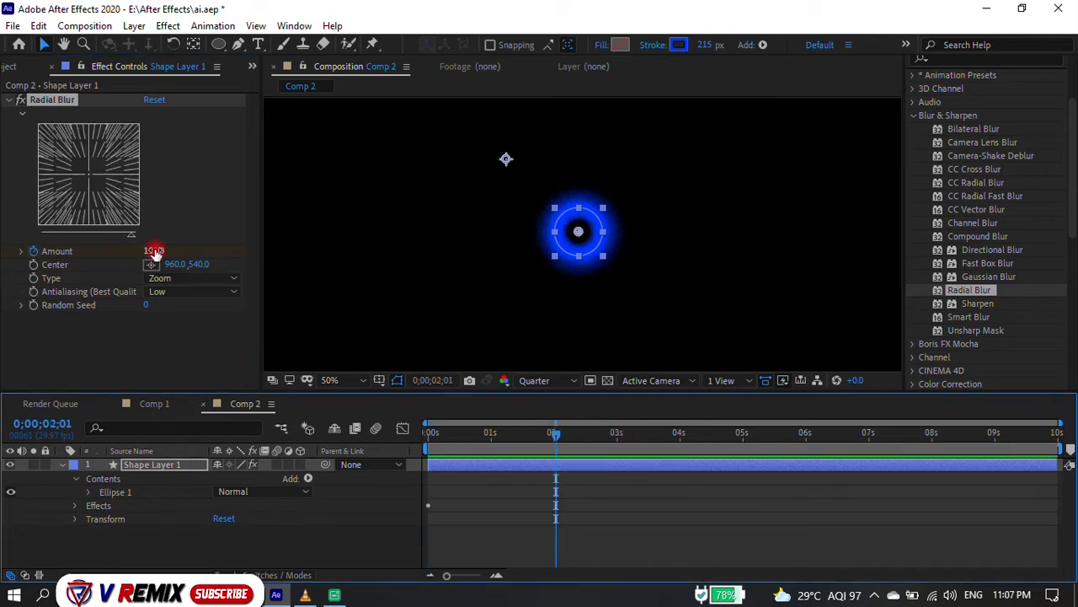
mouse_move(154, 252)
left_mouse_down()
mouse_move(290, 254)
mouse_move(258, 257)
left_mouse_up()
left_click(431, 508)
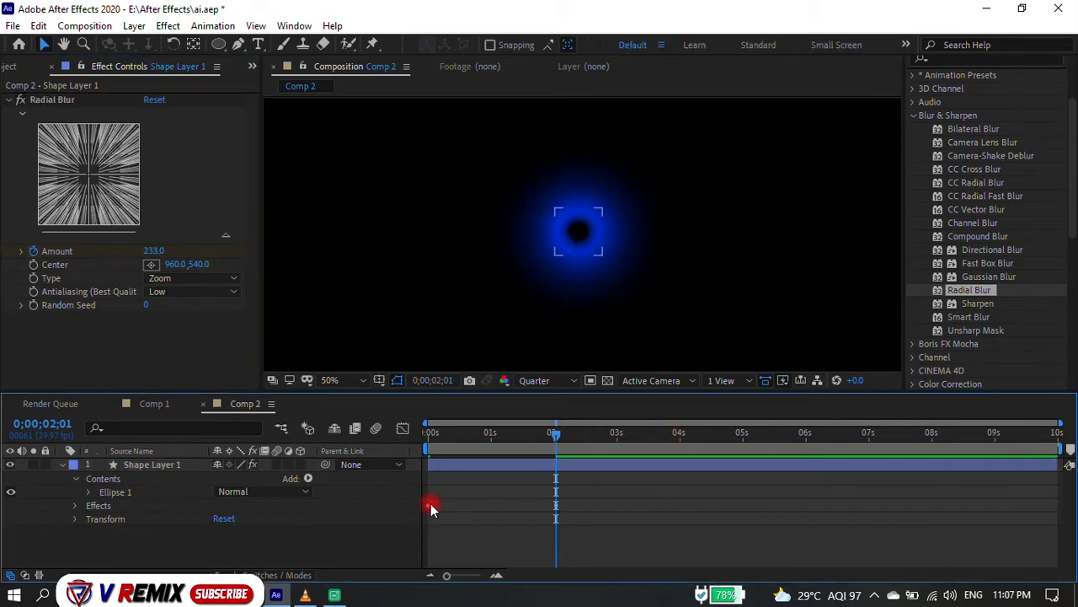
left_click(457, 464)
Paste Amount keyframes of 113.0 at four seconds and 233.0 at six seconds.
key("u")
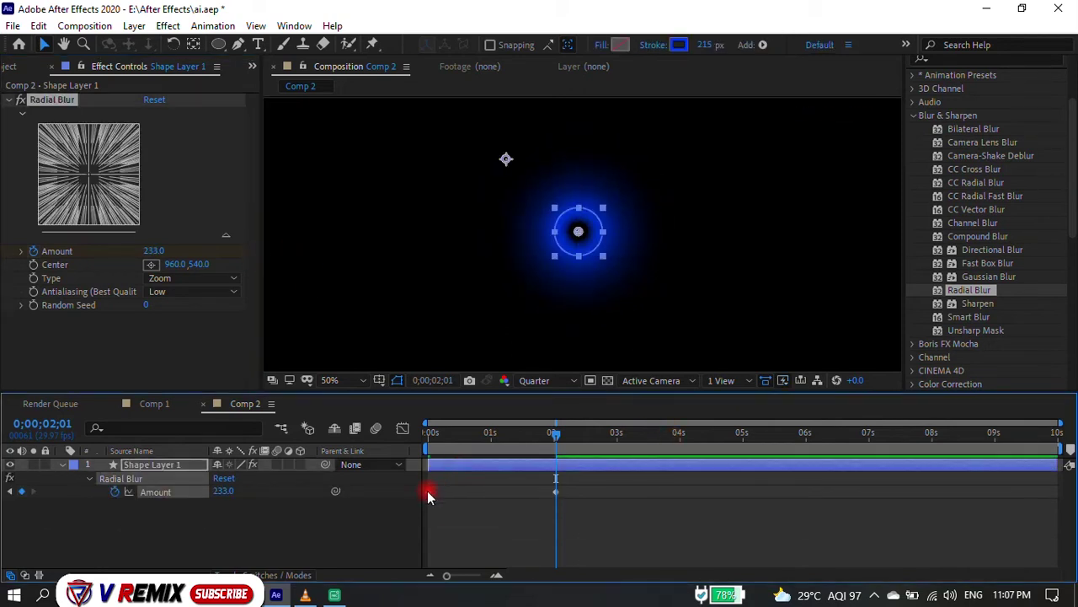
left_click(679, 433)
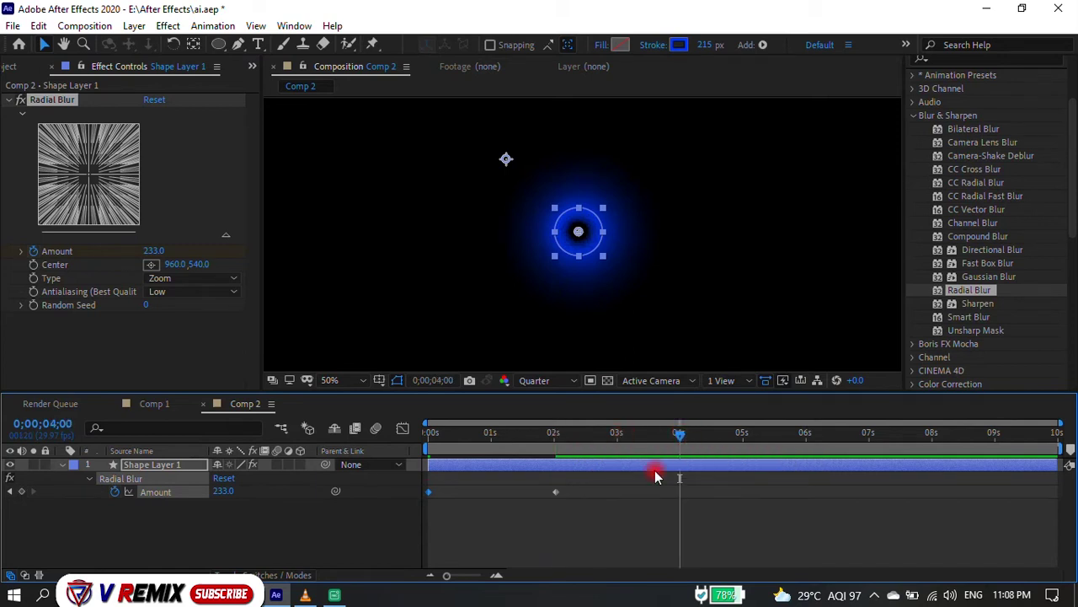
key("ctrl+v")
left_click(805, 433)
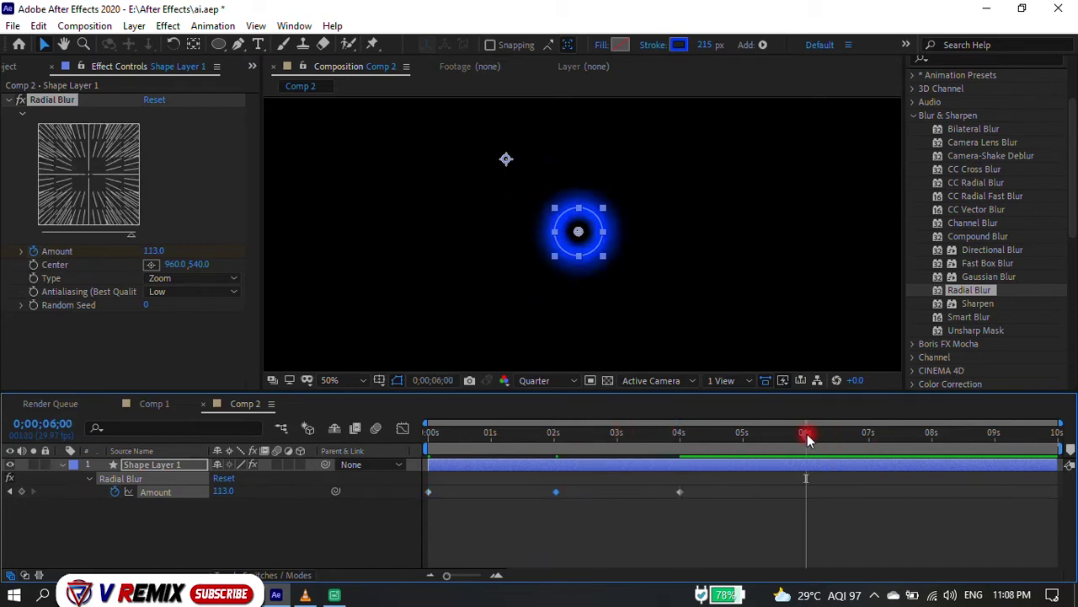
key("ctrl+v")
left_click(680, 493)
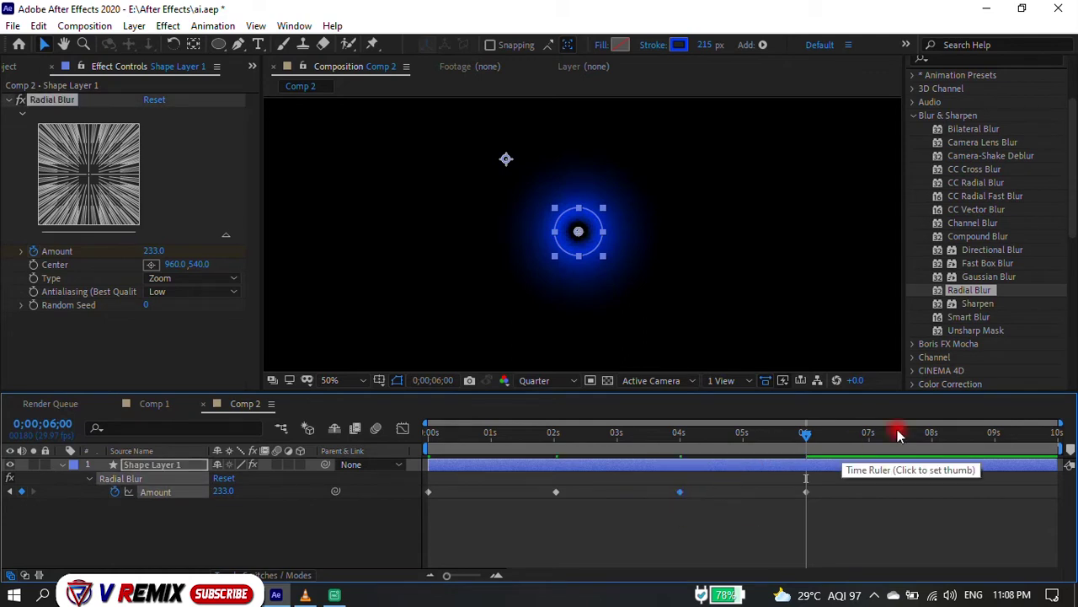
Add a 113.0 Amount keyframe near eight seconds, then thicken the stroke to about 252 px.
left_click(928, 433)
key("ctrl+v")
left_click(431, 492)
left_click(1059, 431)
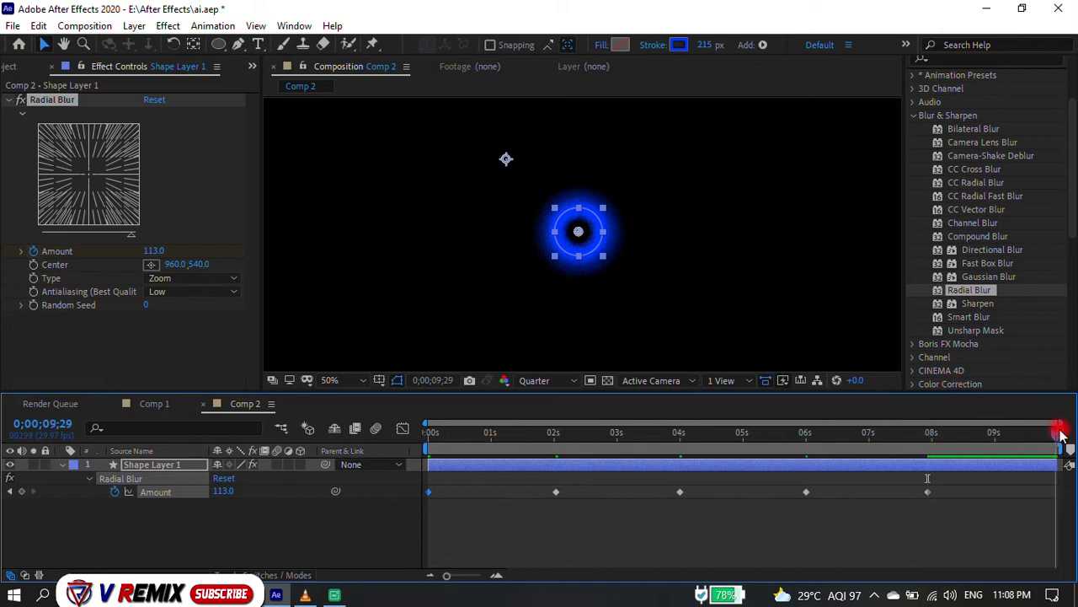
left_click_drag(1051, 434, 426, 431)
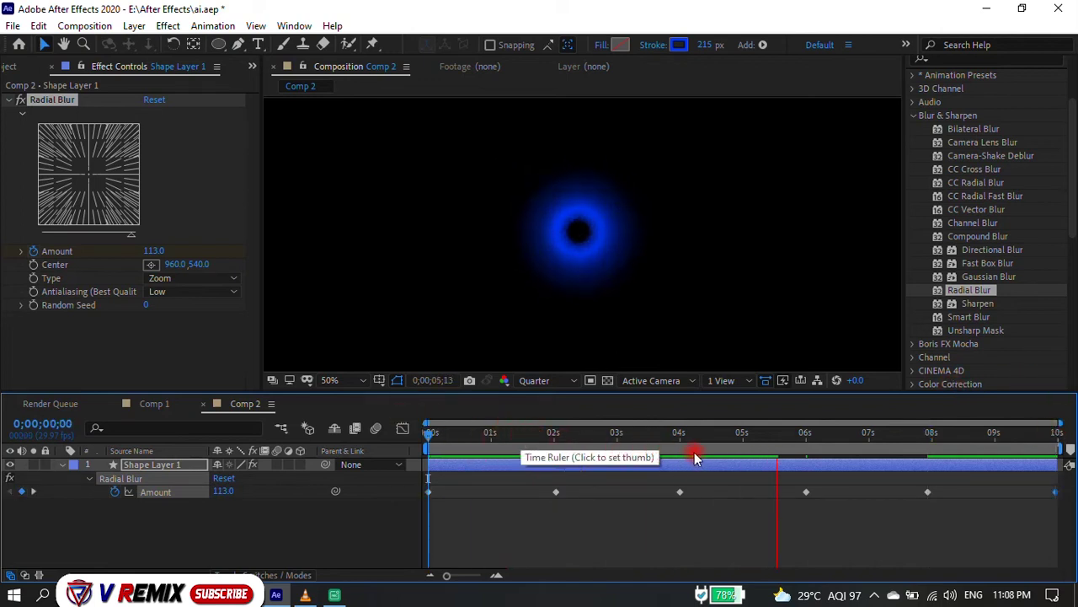
left_click_drag(705, 45, 795, 54)
Preview the glow, then reveal the circle's Scale and start keyframing it.
key("space")
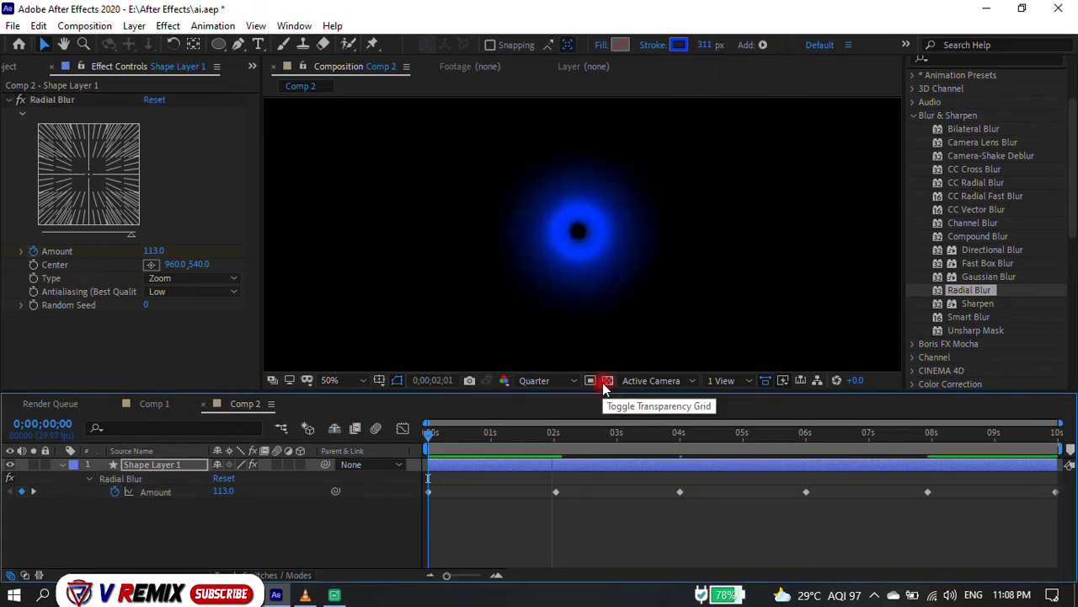
key("space")
key("s")
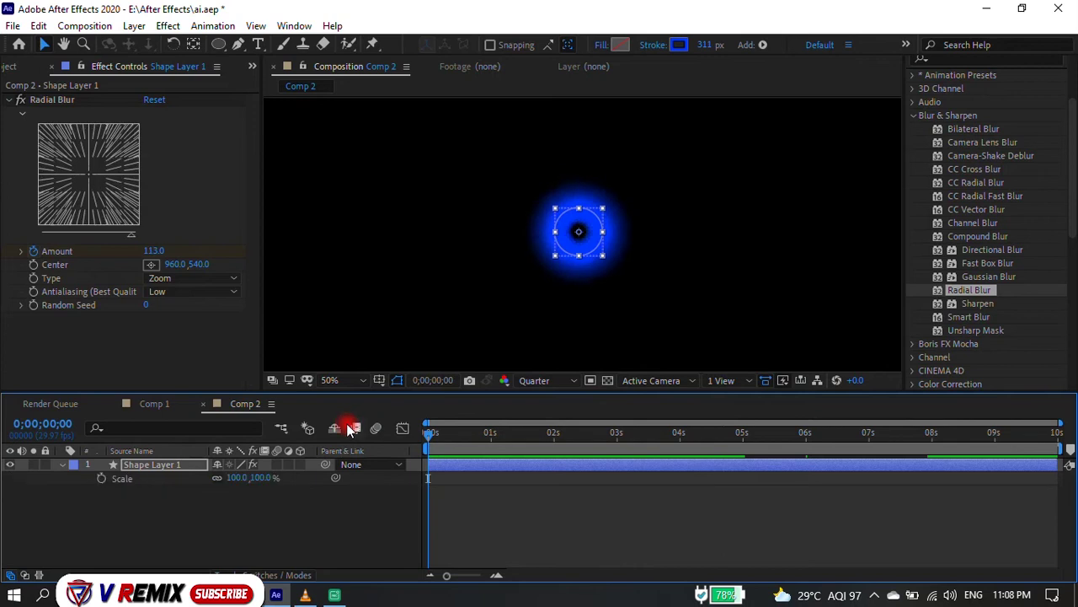
left_click(101, 478)
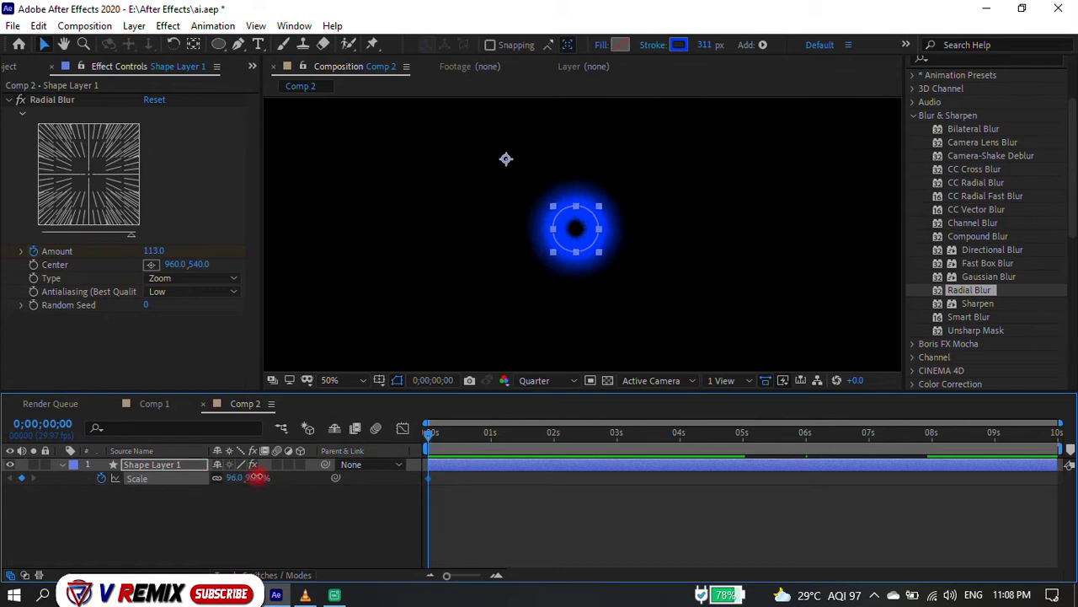
Move the circle's anchor point to its centre with snapping, and show the Align panel.
key("y")
left_click_drag(505, 160, 579, 231)
left_click(434, 44)
left_click(464, 430)
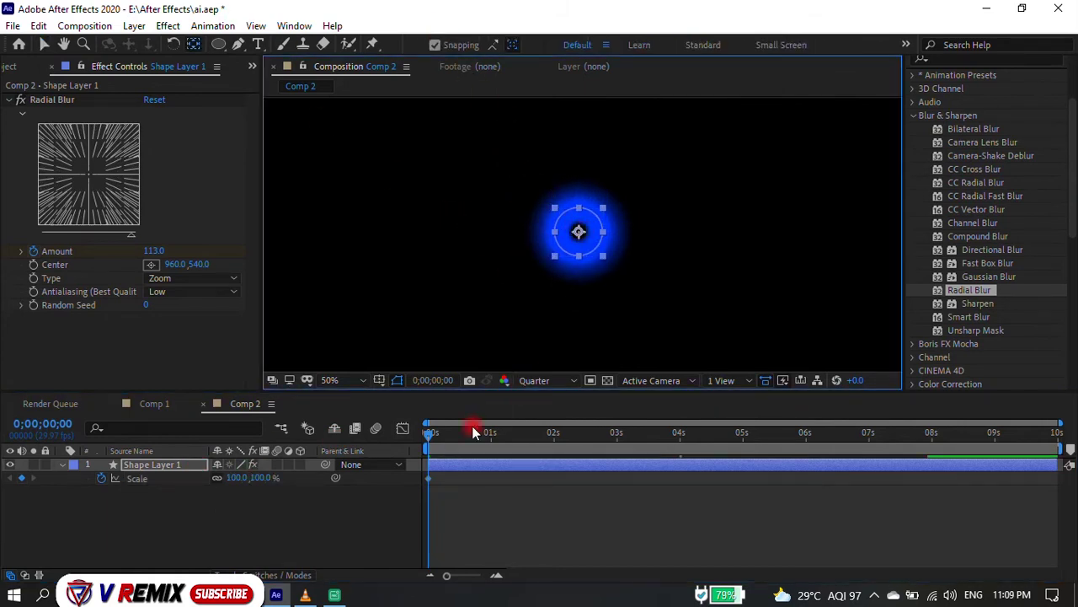
left_click(294, 25)
left_click(345, 85)
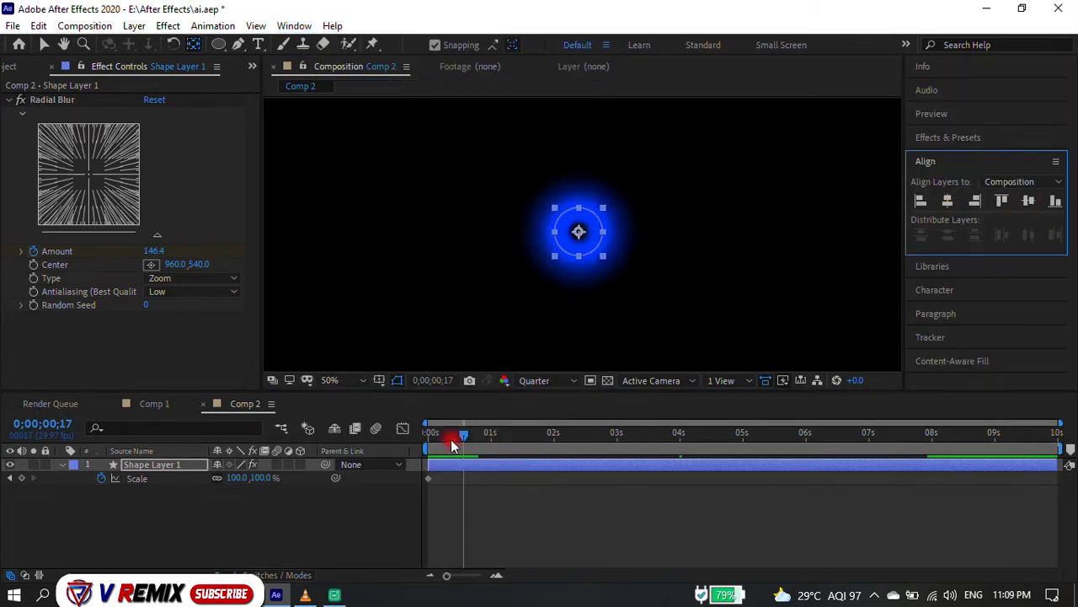
Keyframe Scale at about 77% at 0 s, 100% at 1 s and 77% at 2 s.
left_click_drag(464, 434, 428, 434)
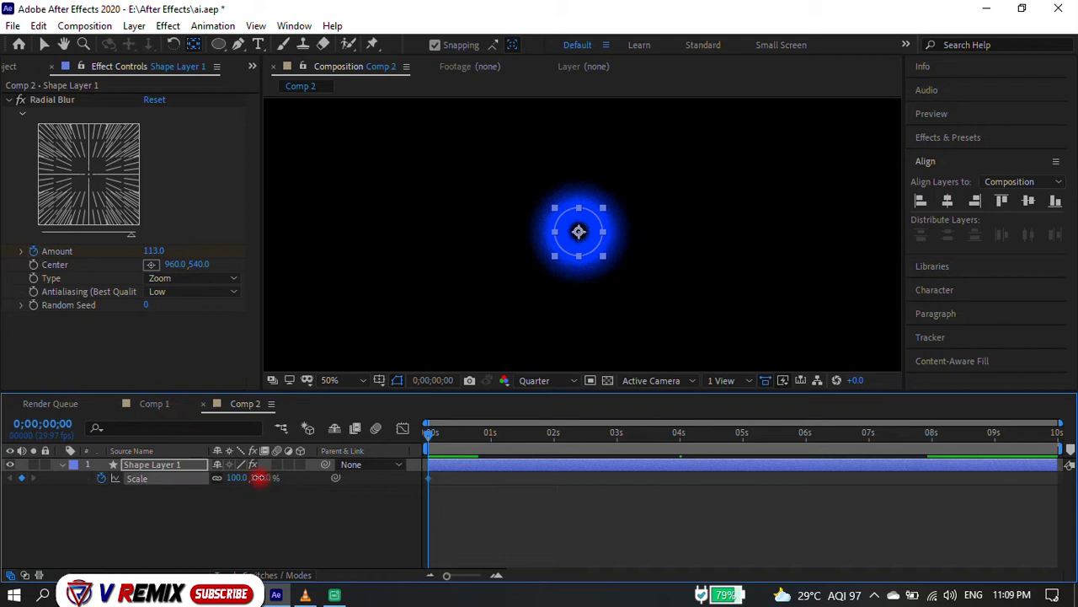
left_click_drag(256, 478, 244, 478)
left_click(490, 432)
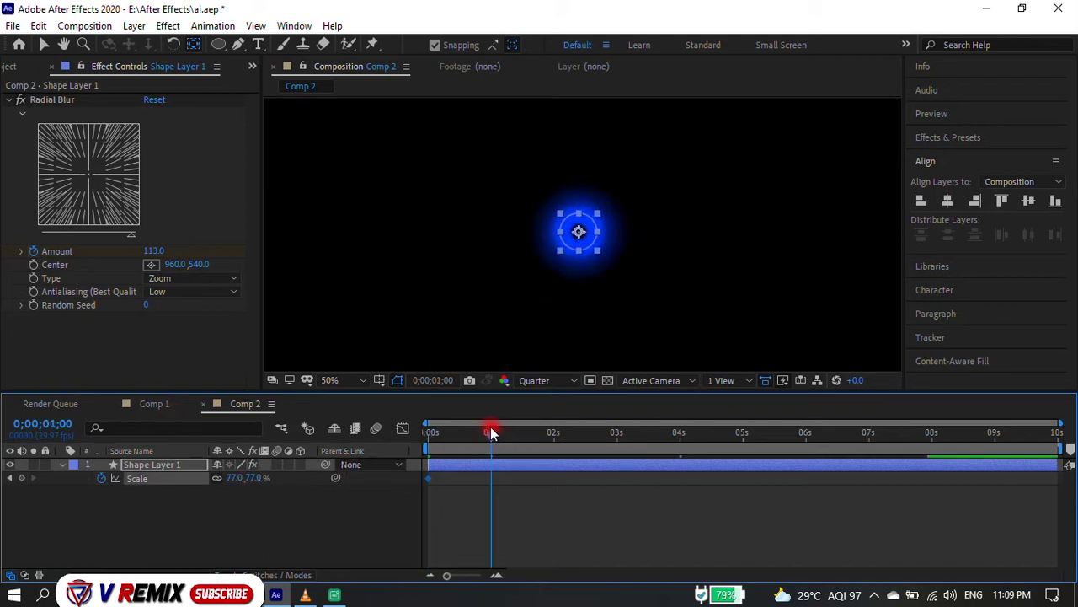
left_click_drag(251, 478, 268, 477)
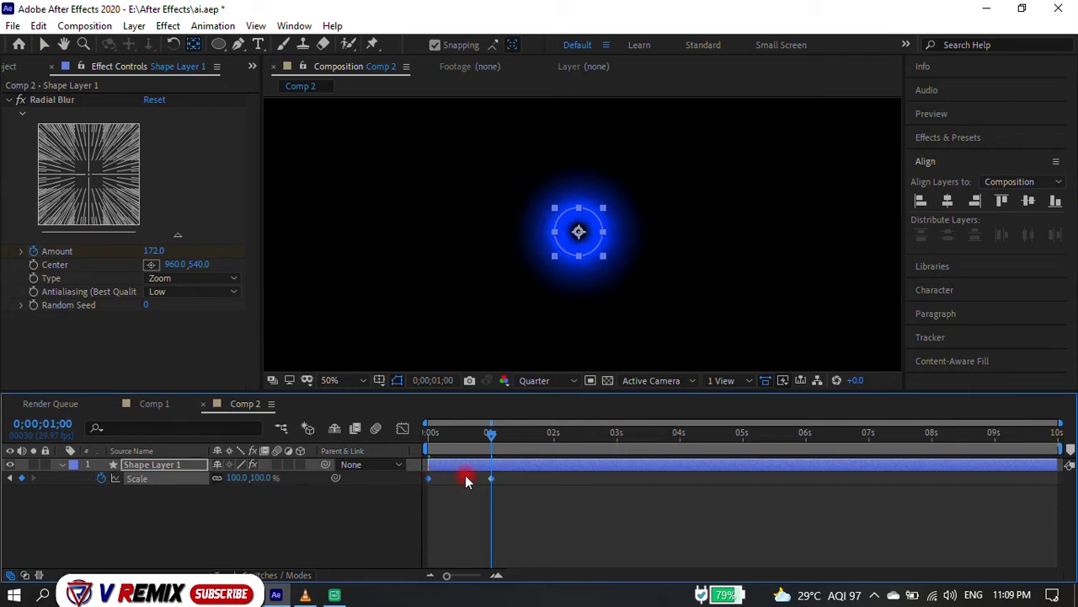
left_click(553, 433)
key("ctrl+v")
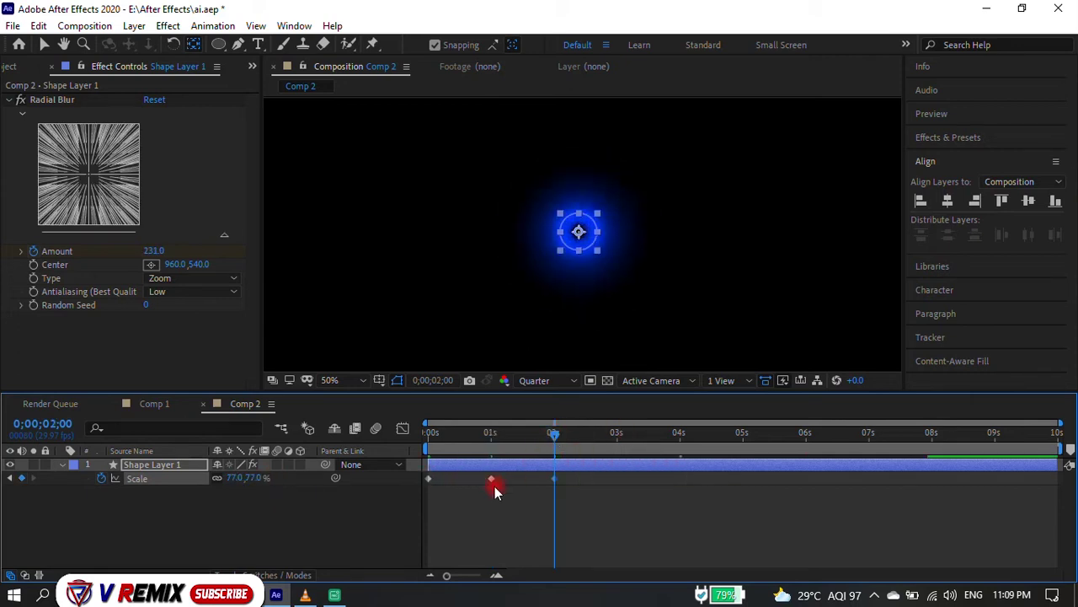
Add a 100% Scale keyframe at 3 seconds and 77% at 5 seconds, then preview the pulse.
left_click(491, 478)
left_click(621, 434)
key("ctrl+v")
left_click(679, 433)
left_click(555, 479)
left_click(734, 433)
key("ctrl+v")
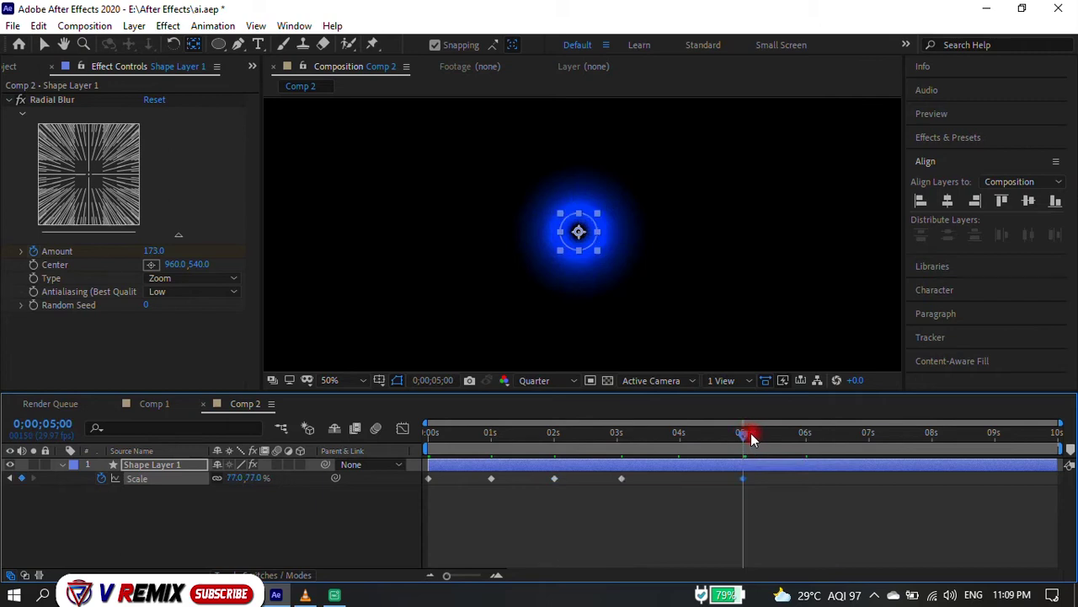
left_click(621, 433)
mouse_move(751, 435)
left_mouse_down()
mouse_move(563, 440)
mouse_move(751, 493)
left_mouse_up()
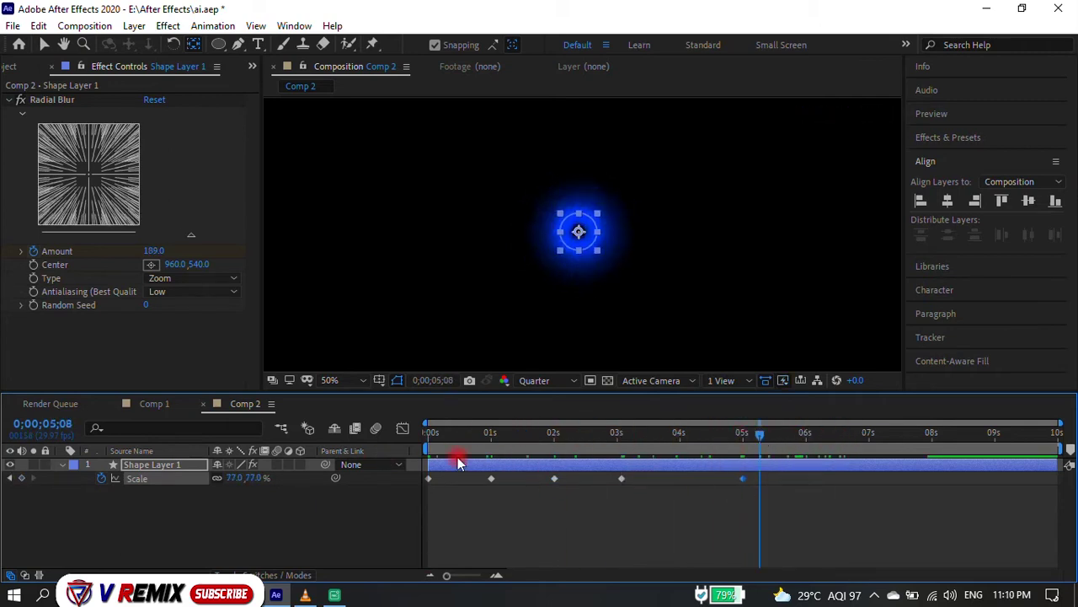
left_click_drag(491, 432, 529, 547)
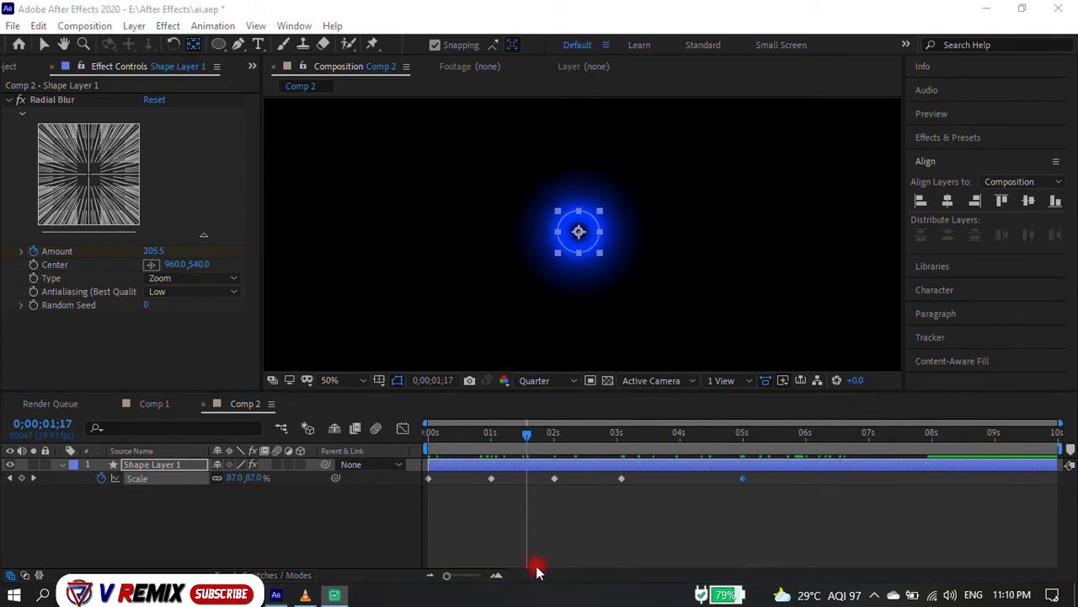
left_click_drag(744, 478, 623, 478)
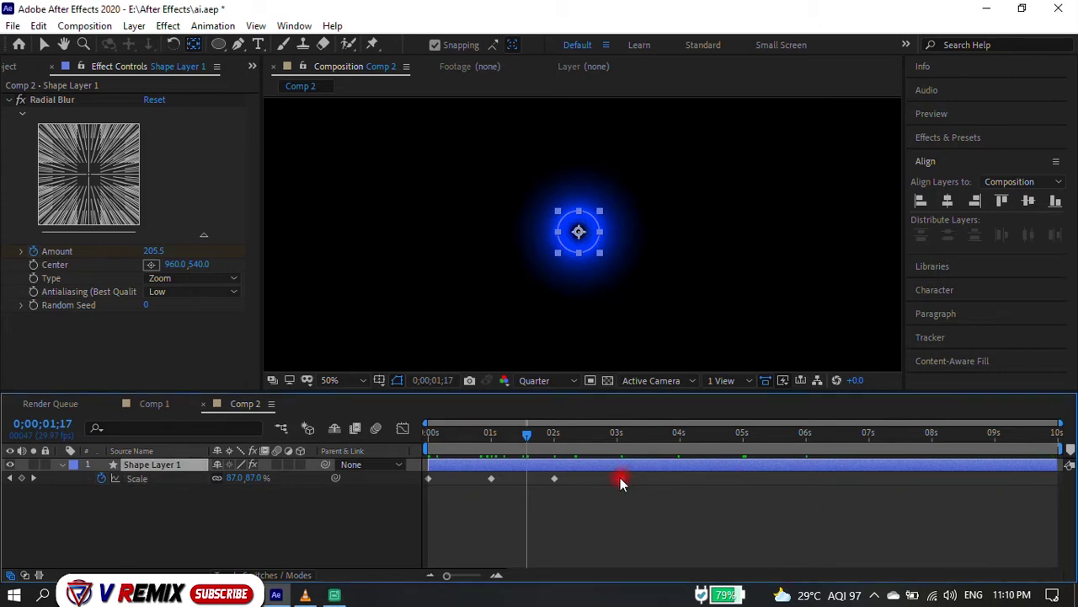
Drag the Scale keyframes to about 2, 4, 6 and 8 seconds.
left_click(679, 433)
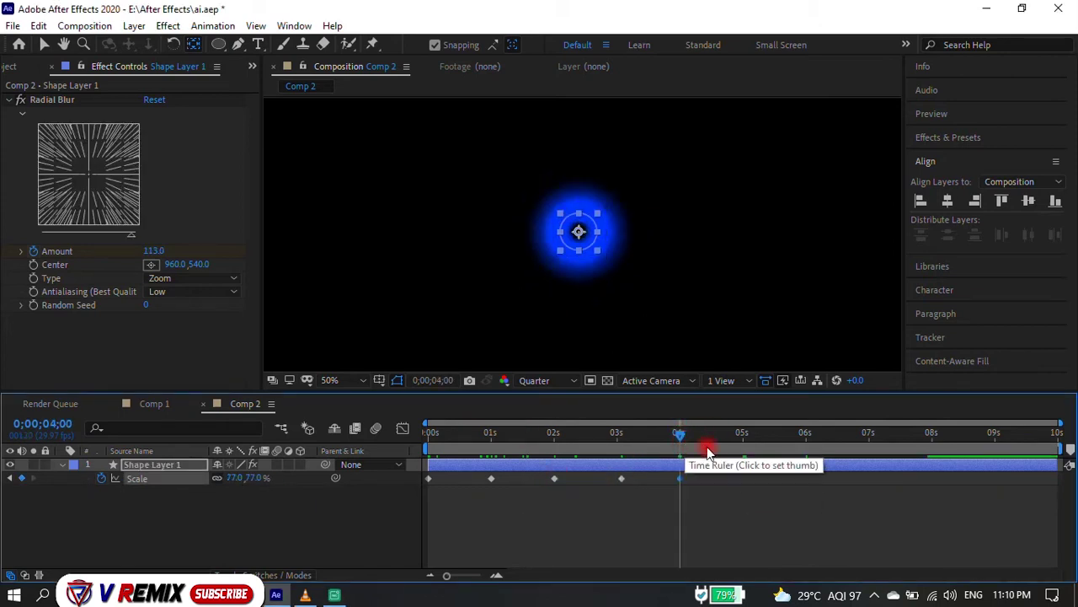
left_click_drag(682, 478, 1038, 478)
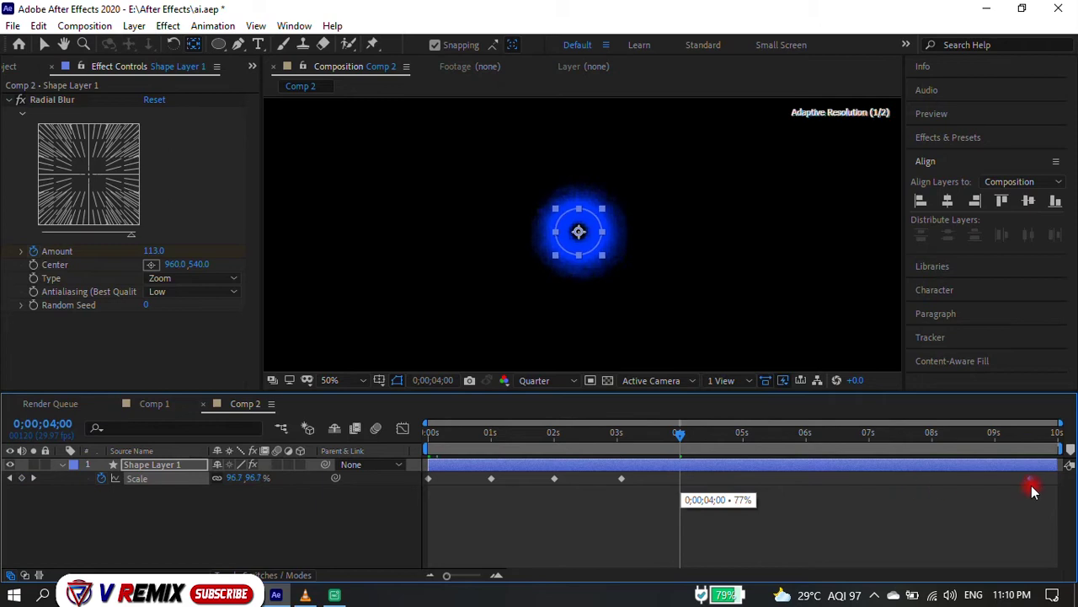
left_click_drag(554, 479, 831, 479)
left_click_drag(491, 479, 678, 478)
left_click_drag(590, 478, 654, 487)
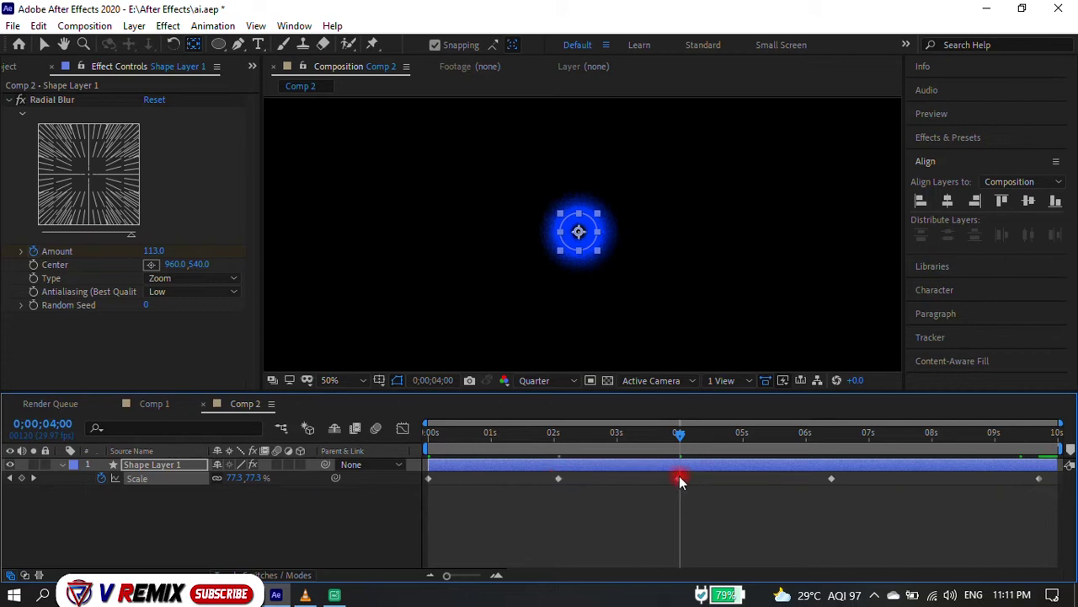
left_click_drag(830, 479, 809, 479)
left_click_drag(1043, 481, 918, 480)
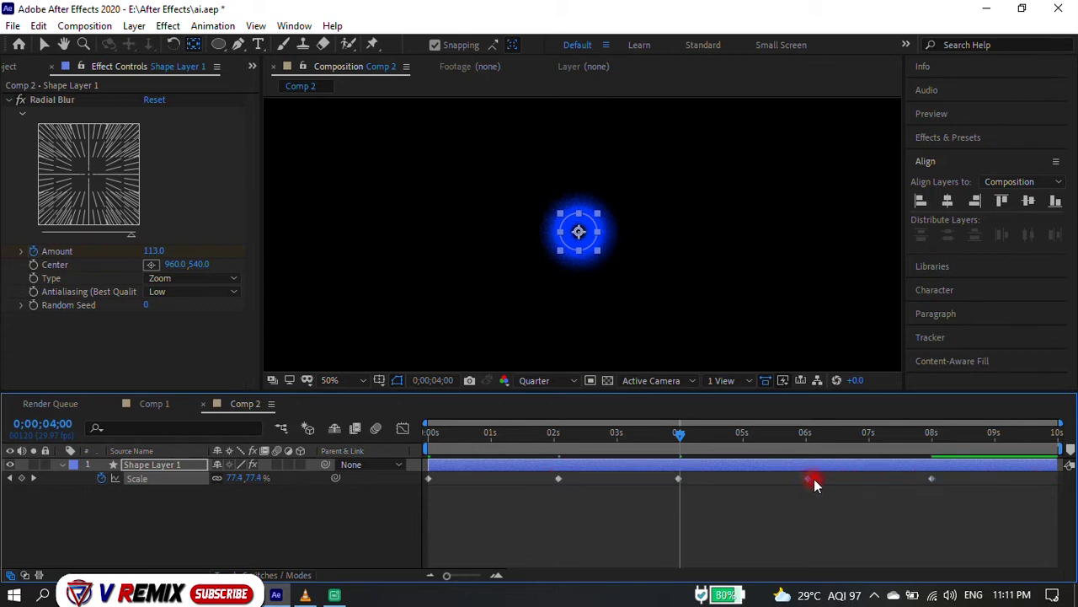
Add a 100% Scale keyframe at the last frame and preview the pulse across the timeline.
left_click(1053, 432)
key("ctrl+v")
left_click_drag(496, 448, 1070, 447)
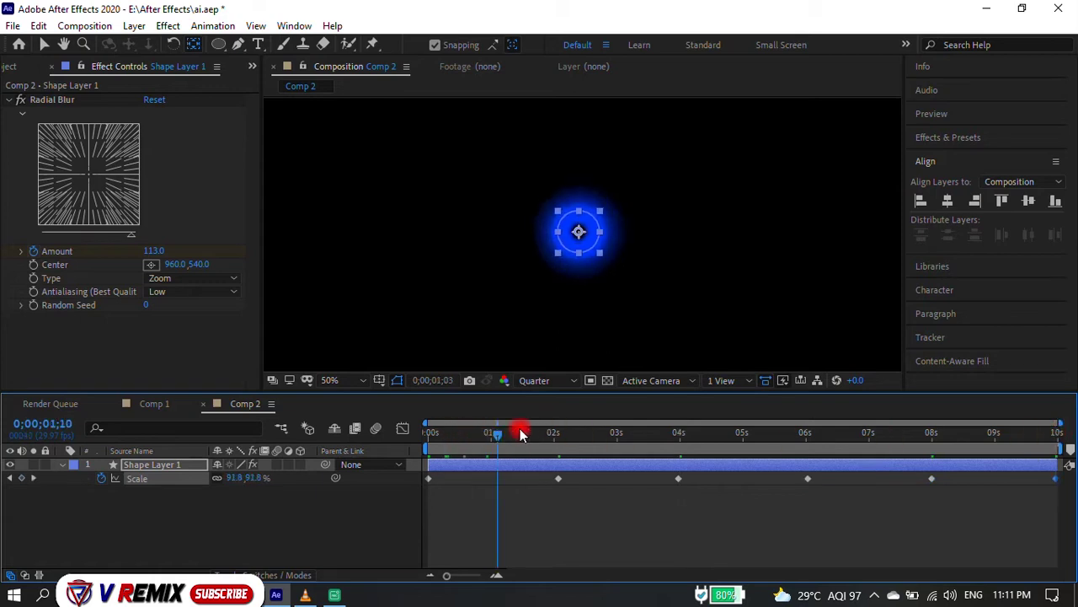
left_click(62, 465)
left_click(171, 520)
left_click(218, 44)
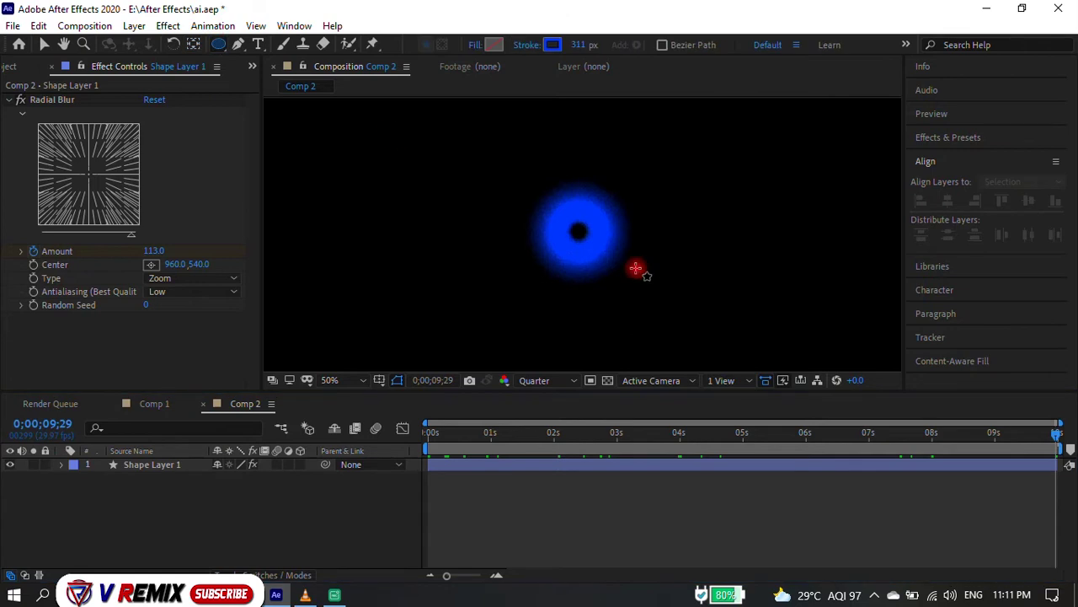
Draw a new circle, thin its outline to 17 px, and move it over the glow.
left_click_drag(577, 231, 651, 267)
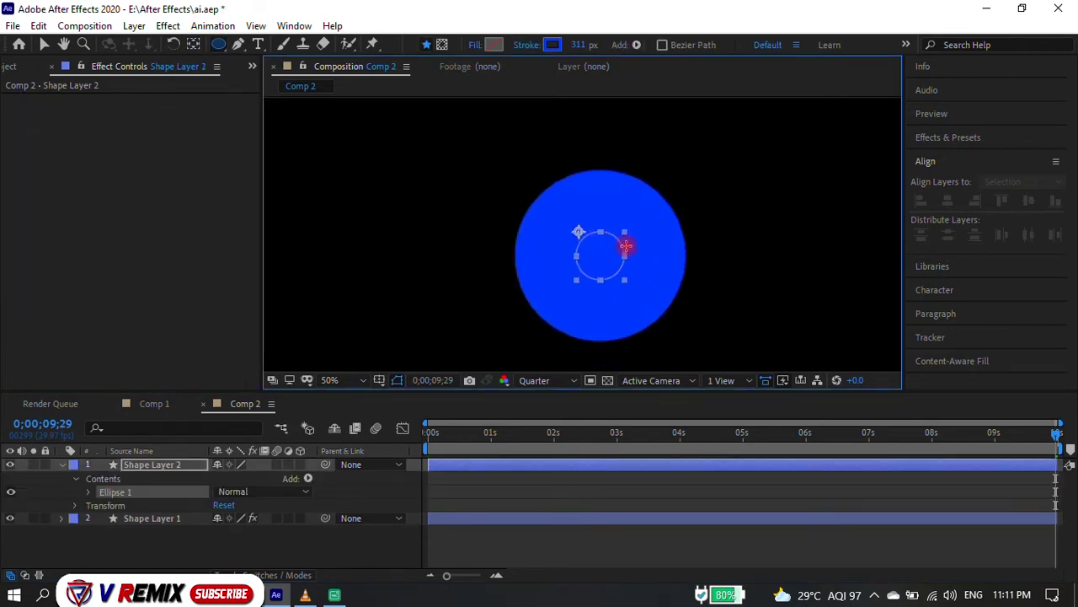
left_click_drag(576, 45, 354, 74)
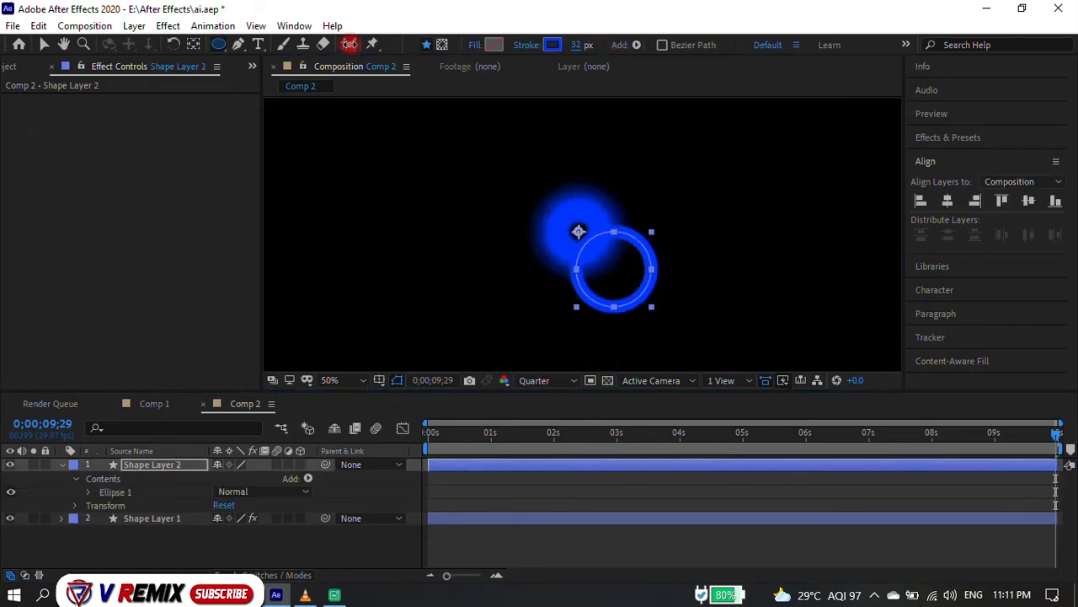
key("v")
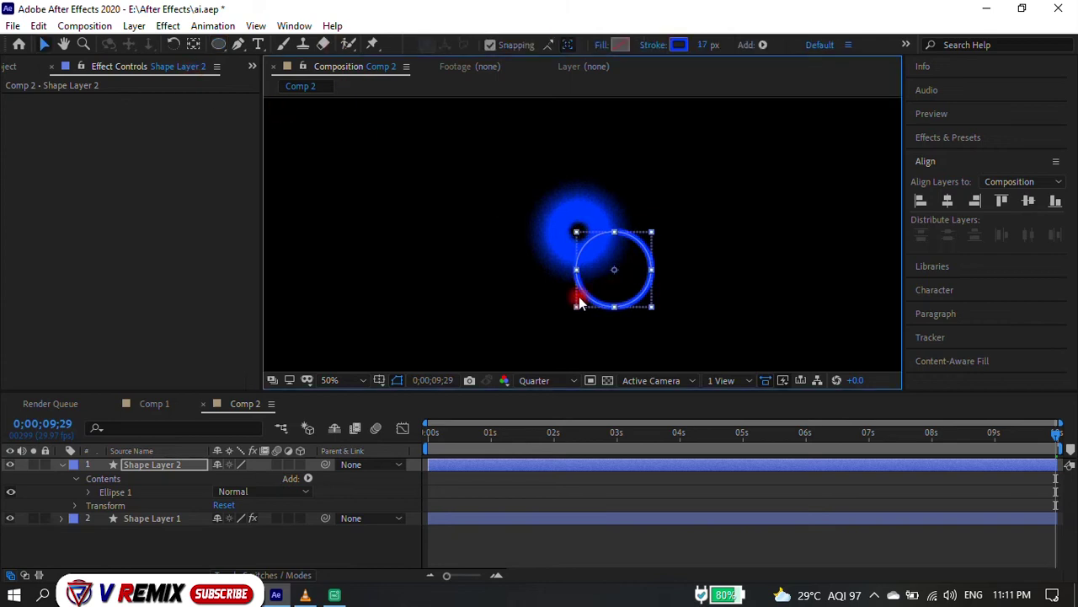
left_click_drag(585, 310, 550, 277)
Select both shape layers and align them so the new ring sits centred on the glow.
left_click(507, 511, "shift")
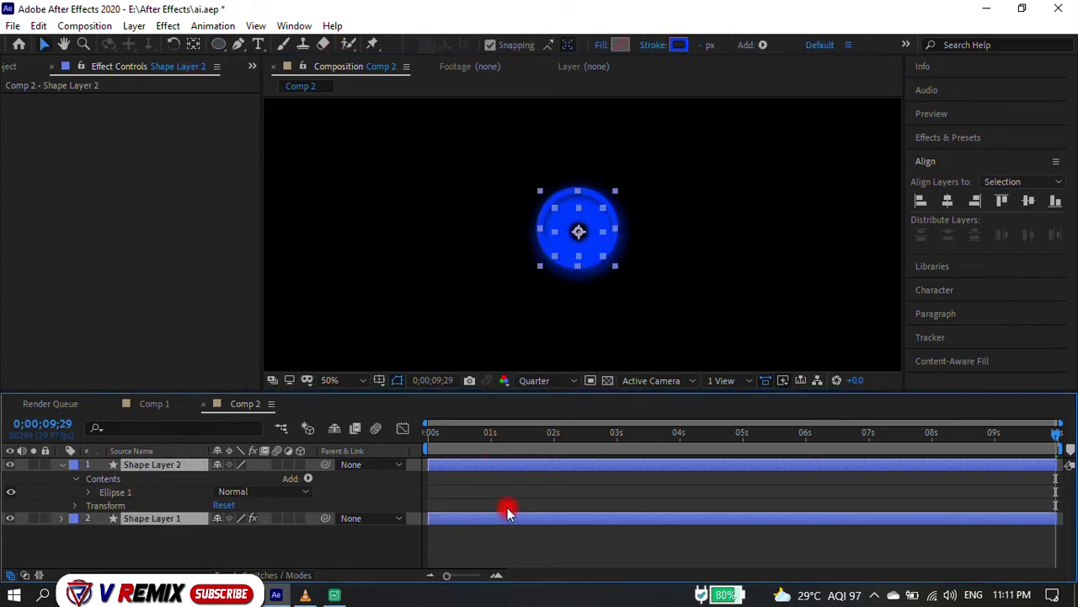
left_click(1035, 211)
scroll(587, 246, "up", 2)
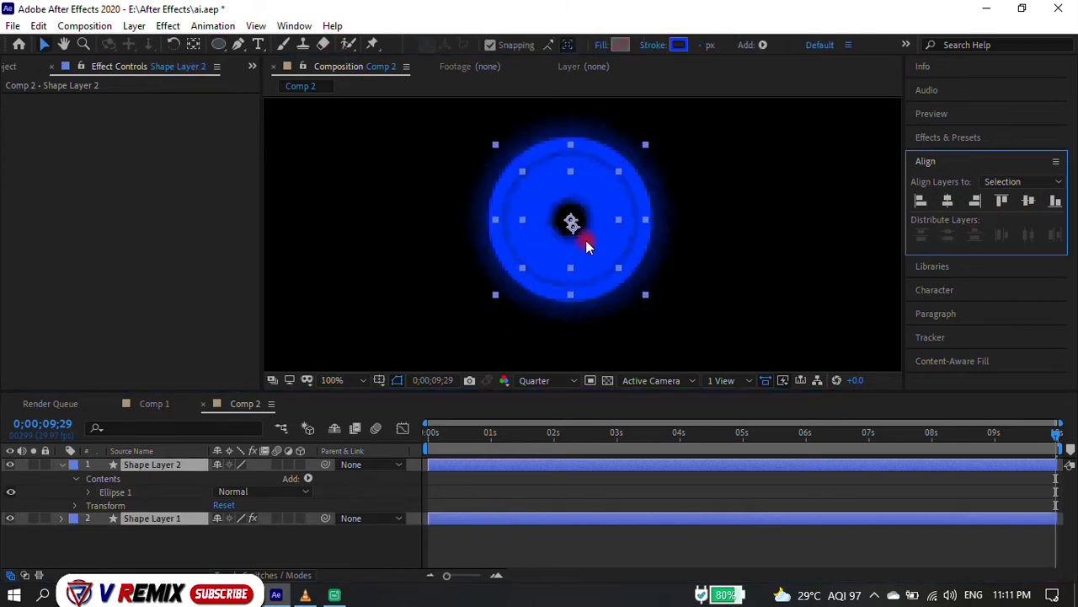
scroll(535, 200, "down", 1)
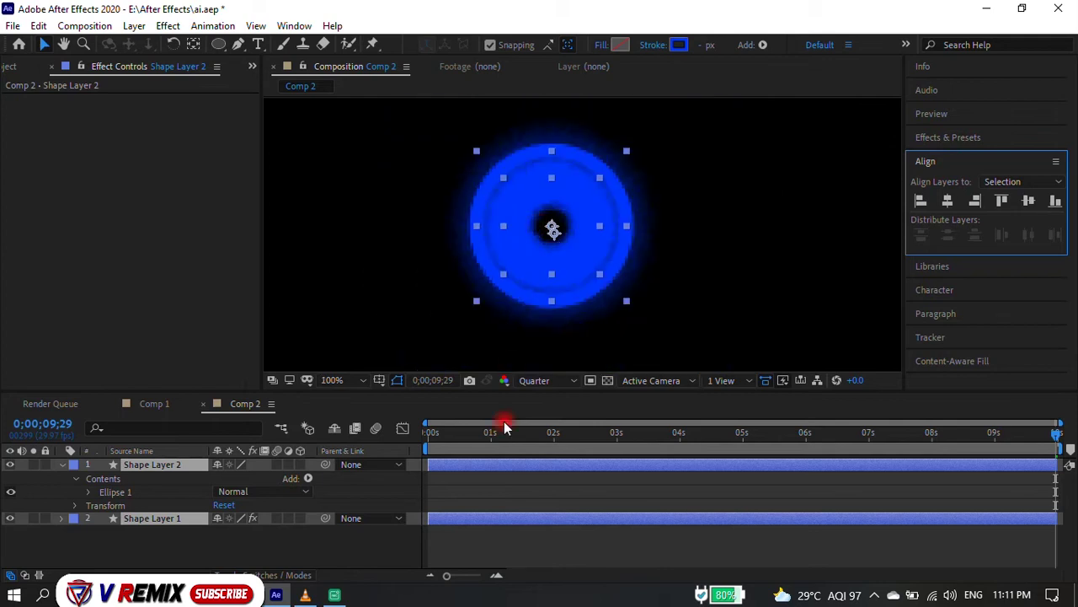
left_click(490, 520)
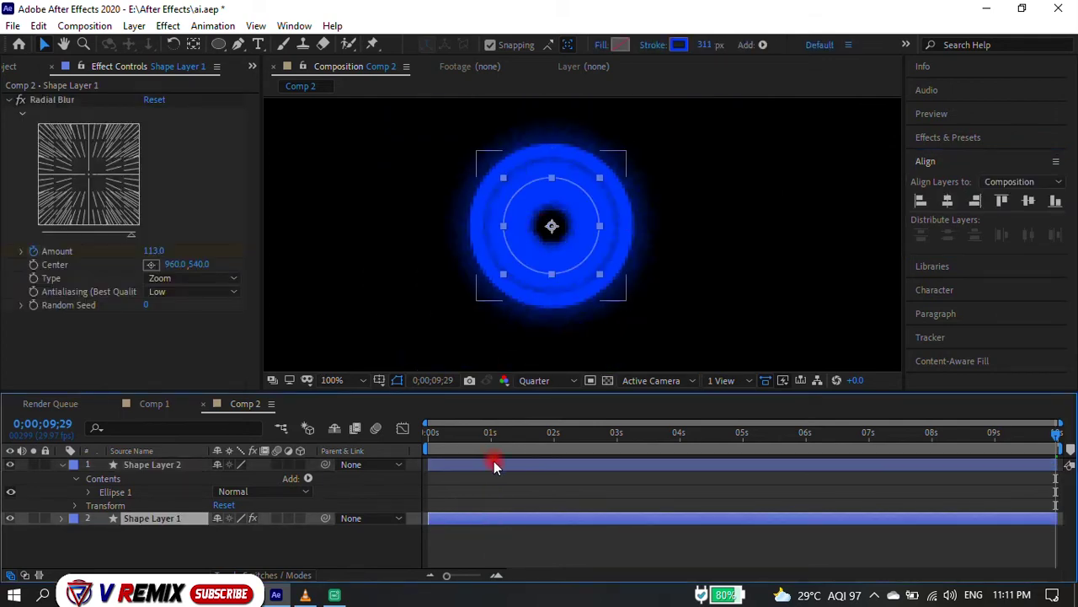
left_click(494, 465)
left_click(500, 519)
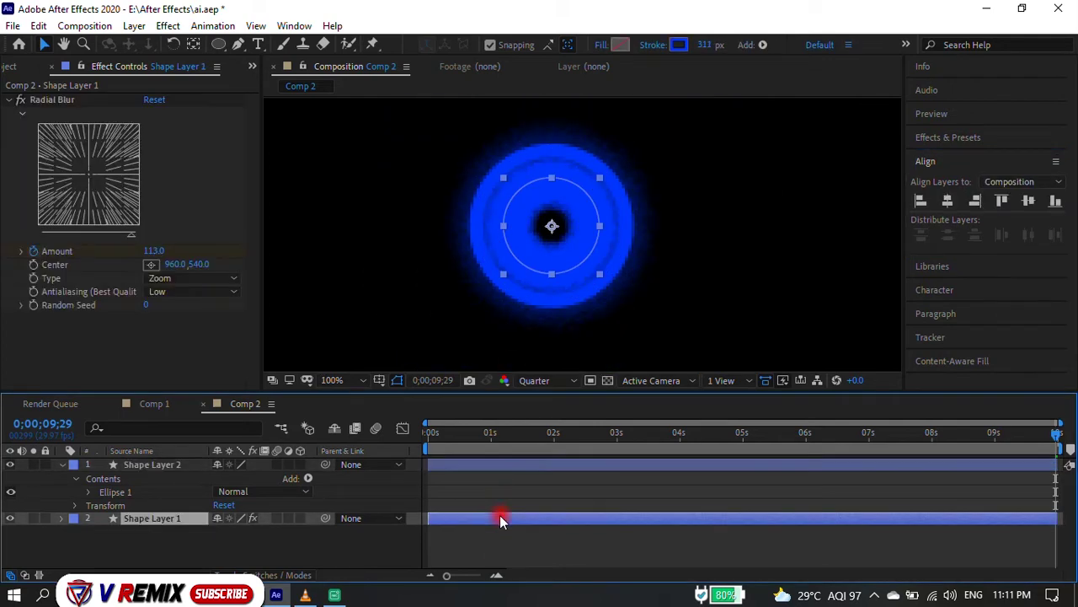
left_click(497, 464)
left_click(193, 44)
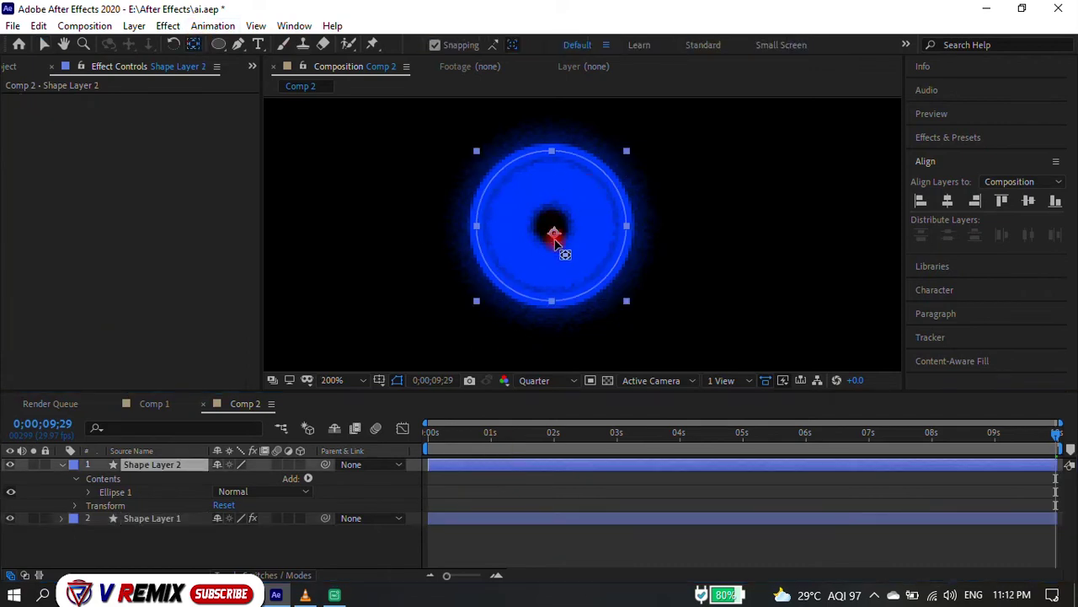
scroll(552, 221, "up", 1)
scroll(552, 221, "down", 3)
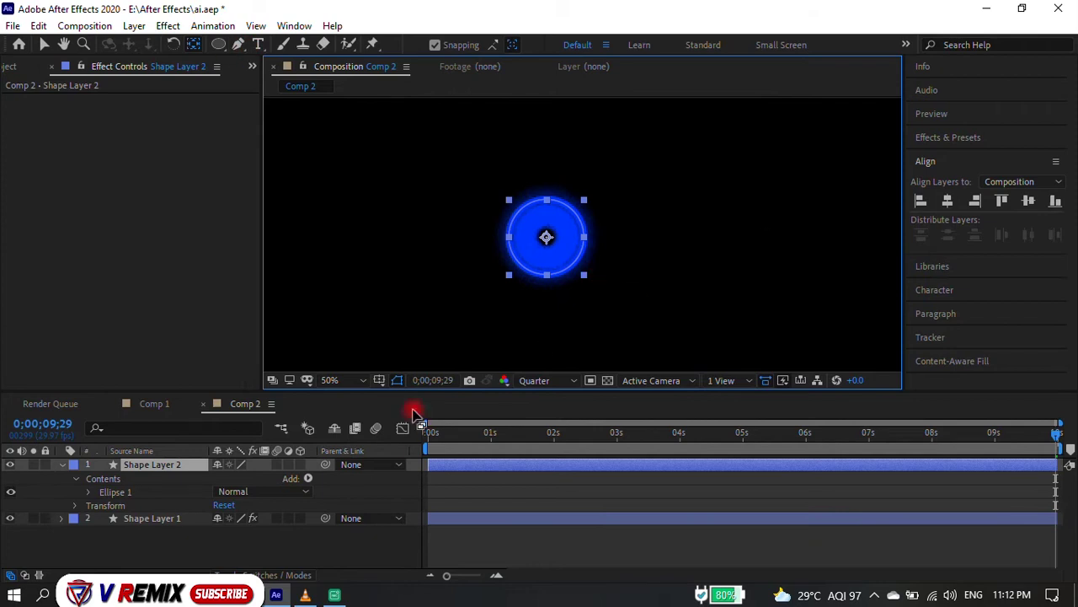
Scale Shape Layer 2 to 136%, preview around 2 seconds, and nudge the ring into place.
key("s")
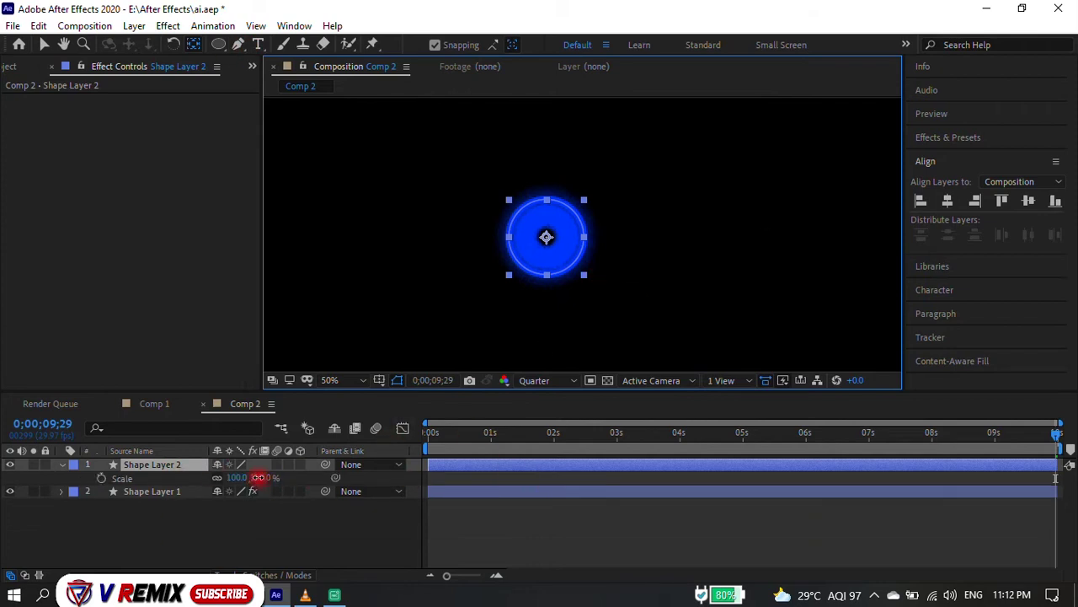
left_click_drag(257, 481, 286, 477)
left_click_drag(431, 429, 559, 432)
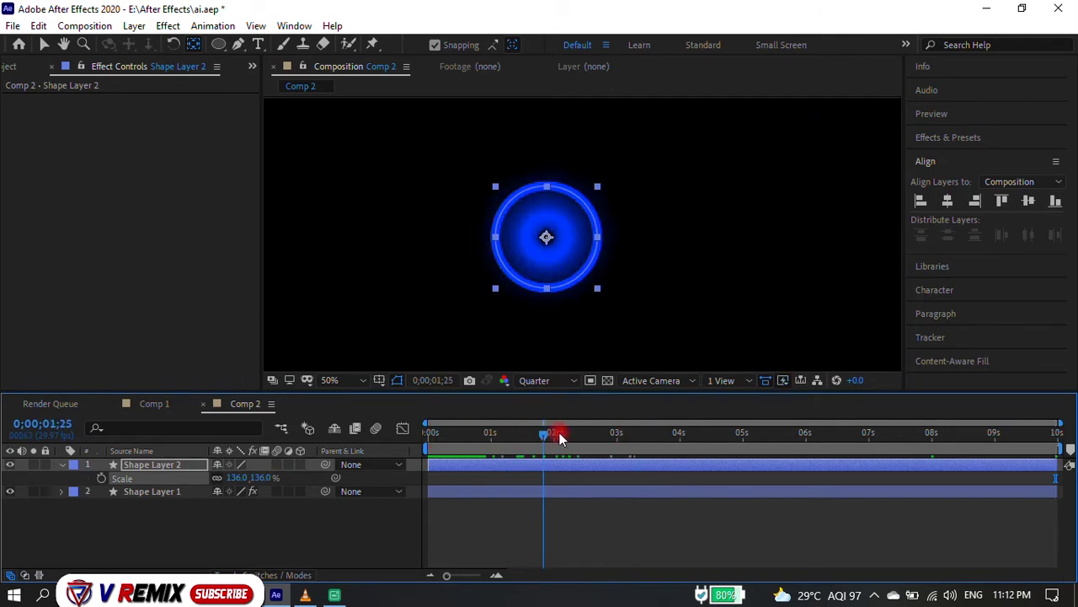
left_click(547, 255)
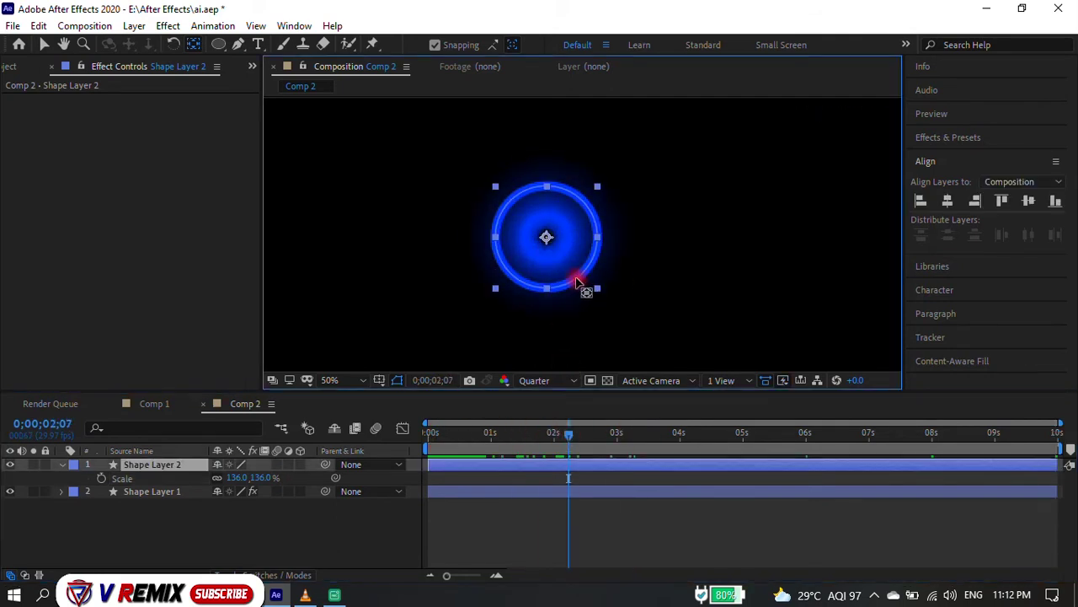
left_click_drag(577, 282, 614, 301)
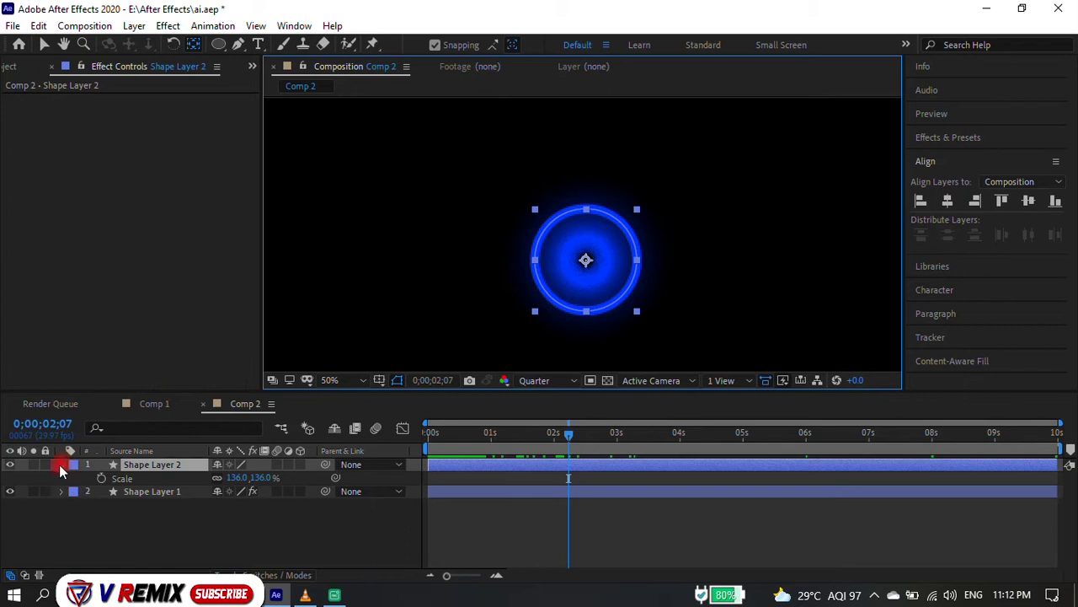
Expand Shape Layer 2 down to Stroke 1 and add Dashes to the ring's stroke.
left_click(61, 466)
left_click(60, 464)
scroll(93, 497, "down", 1)
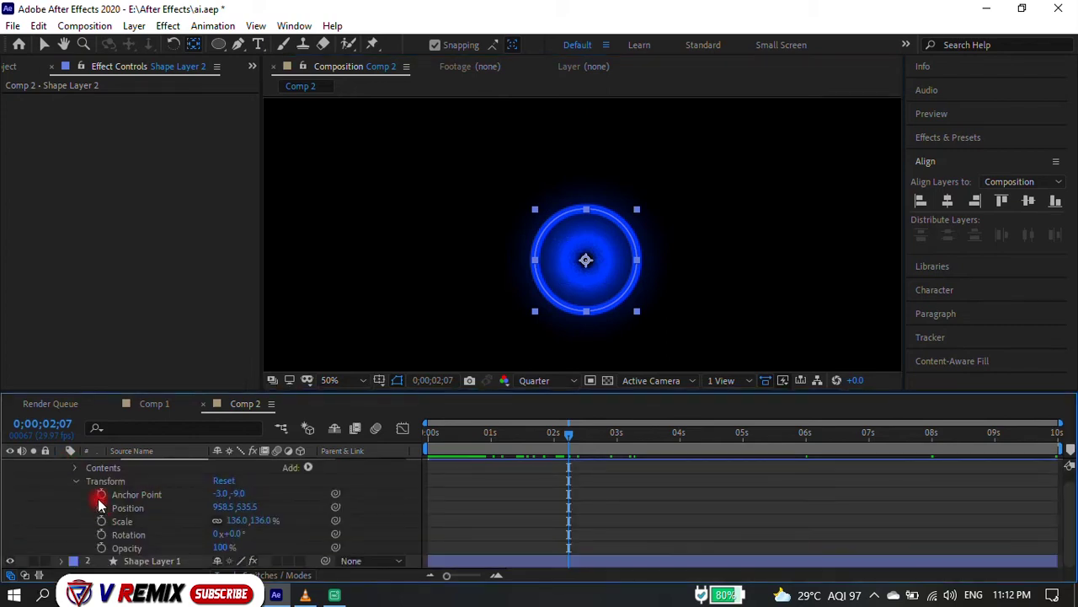
left_click(76, 468)
left_click(95, 481)
left_click(103, 508)
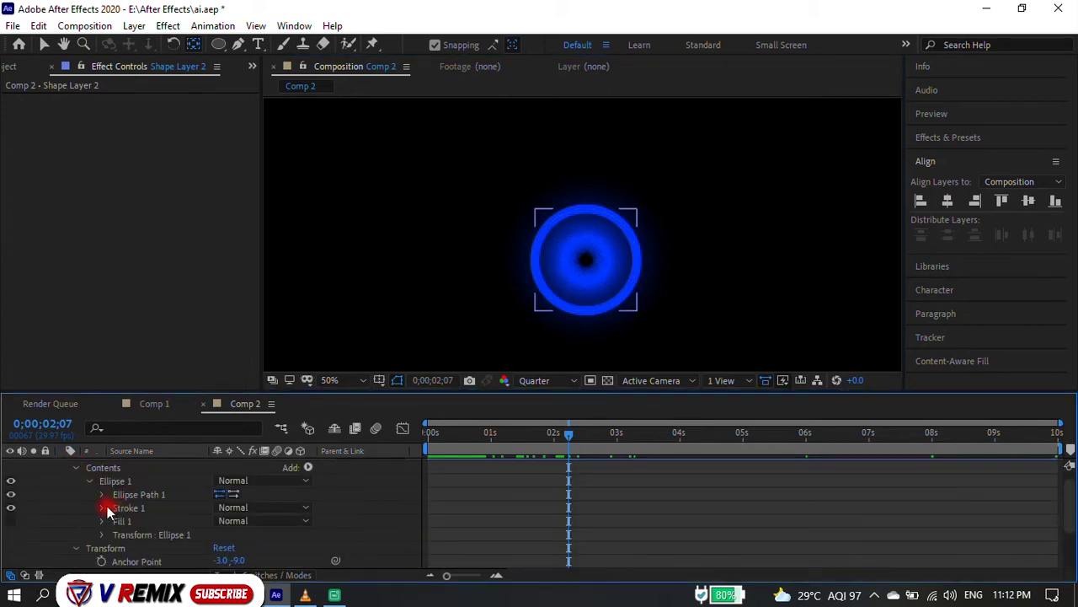
scroll(200, 504, "down", 2)
scroll(200, 504, "down", 3)
left_click(218, 492)
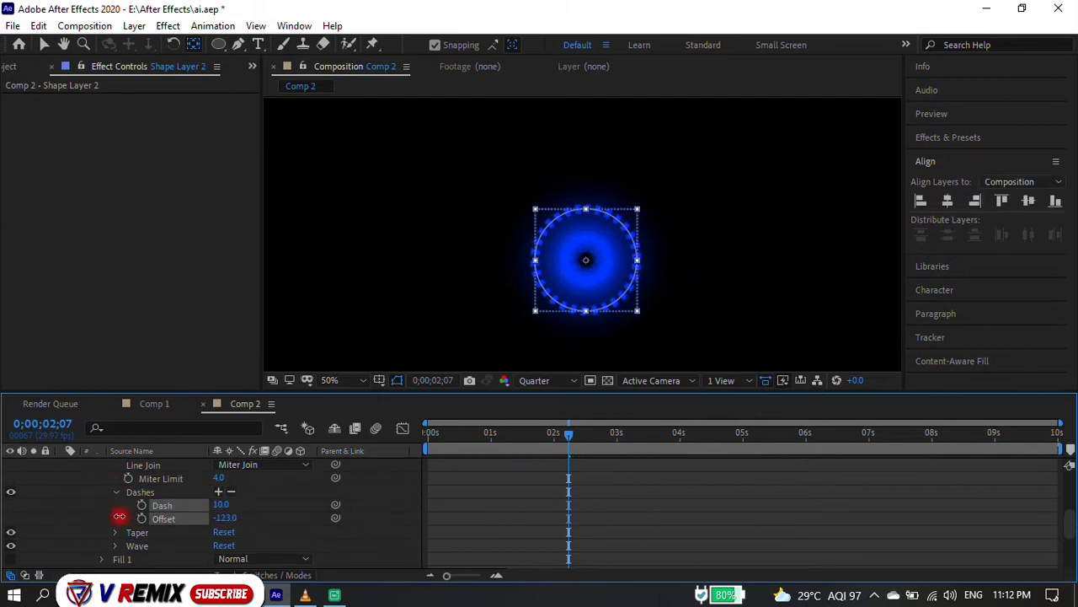
key("ctrl+z")
key("ctrl+z")
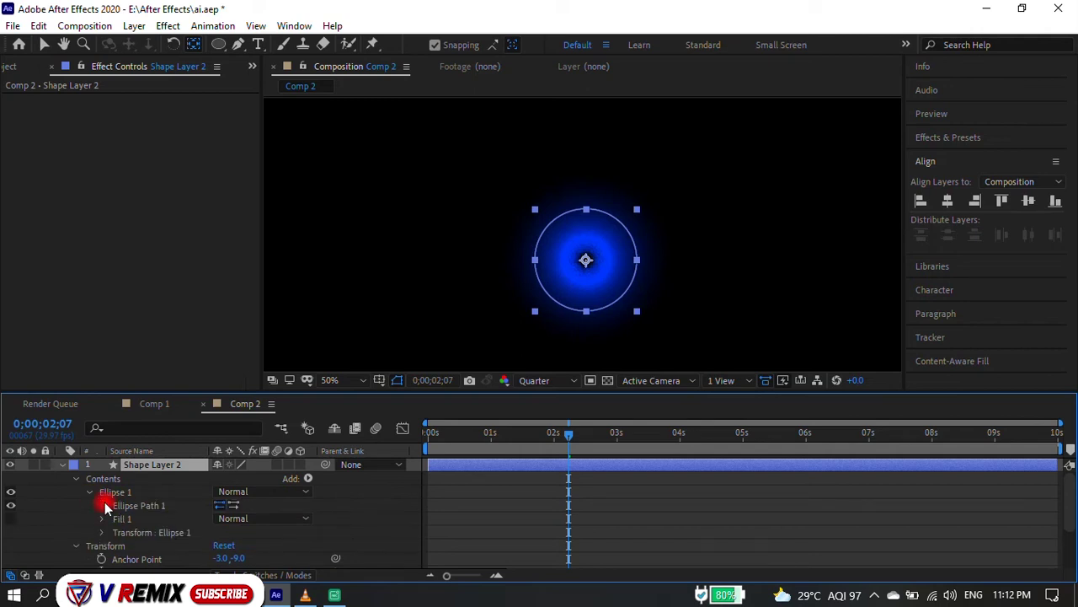
key("ctrl+shift+z")
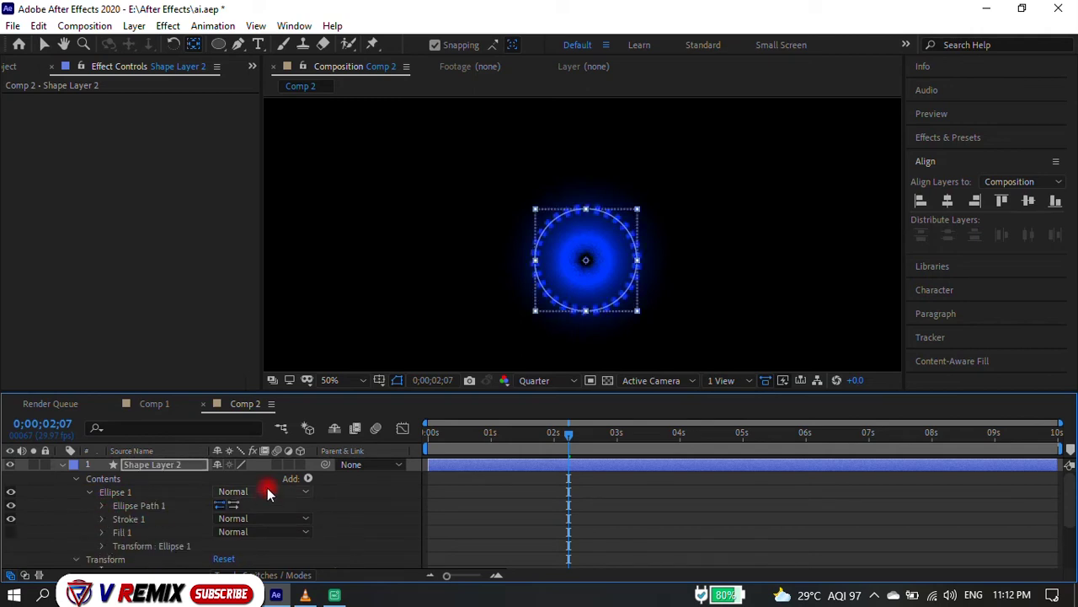
scroll(101, 527, "down", 1)
scroll(101, 526, "up", 1)
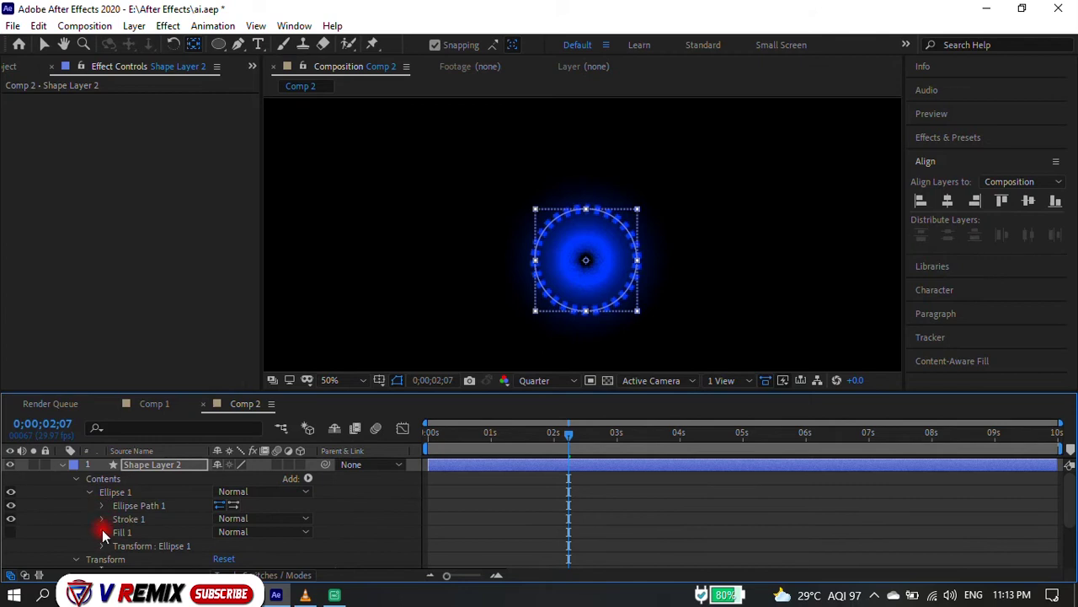
Shorten the ring's dashes to a Dash of 10 with a Gap of 10.
left_click(101, 519)
scroll(102, 527, "down", 2)
scroll(222, 540, "down", 2)
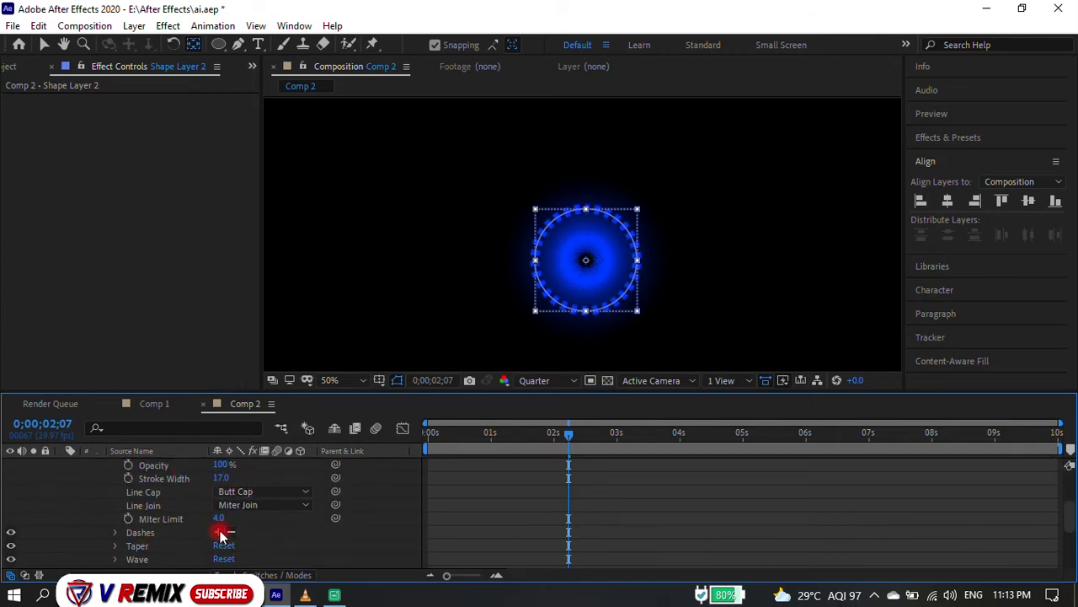
left_click(221, 531)
left_click_drag(222, 545, 186, 535)
scroll(287, 531, "down", 2)
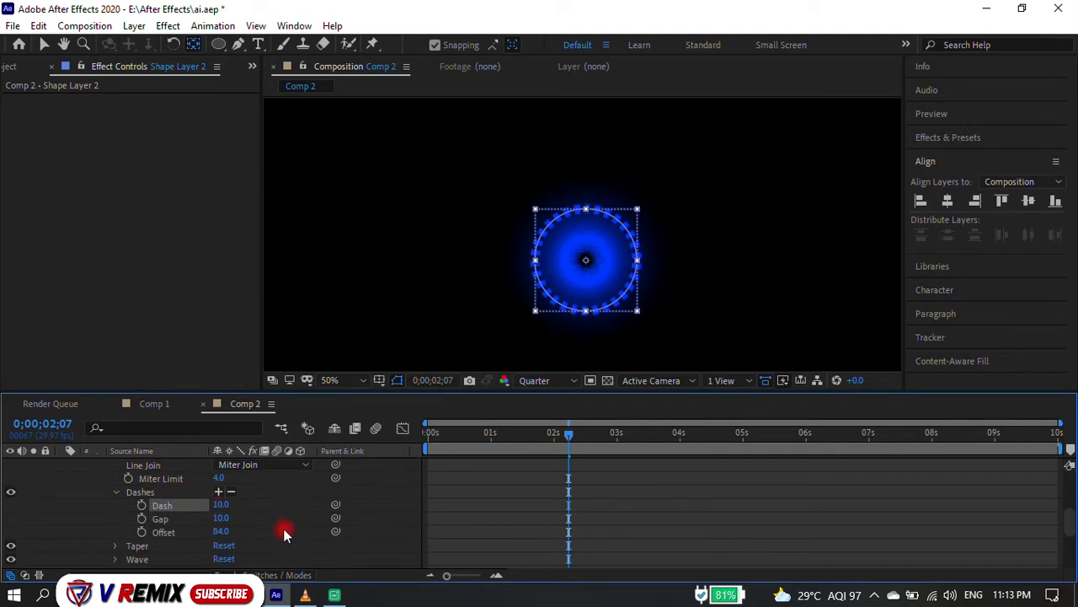
left_click(290, 76)
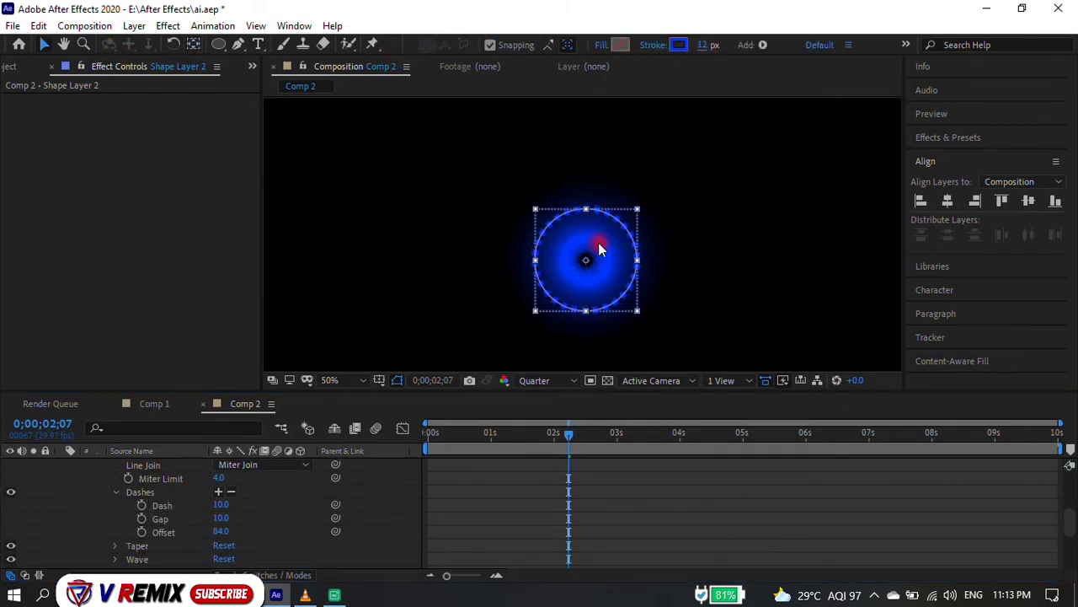
Scale the dashed ring to 151%.
key("s")
left_click_drag(262, 478, 272, 477)
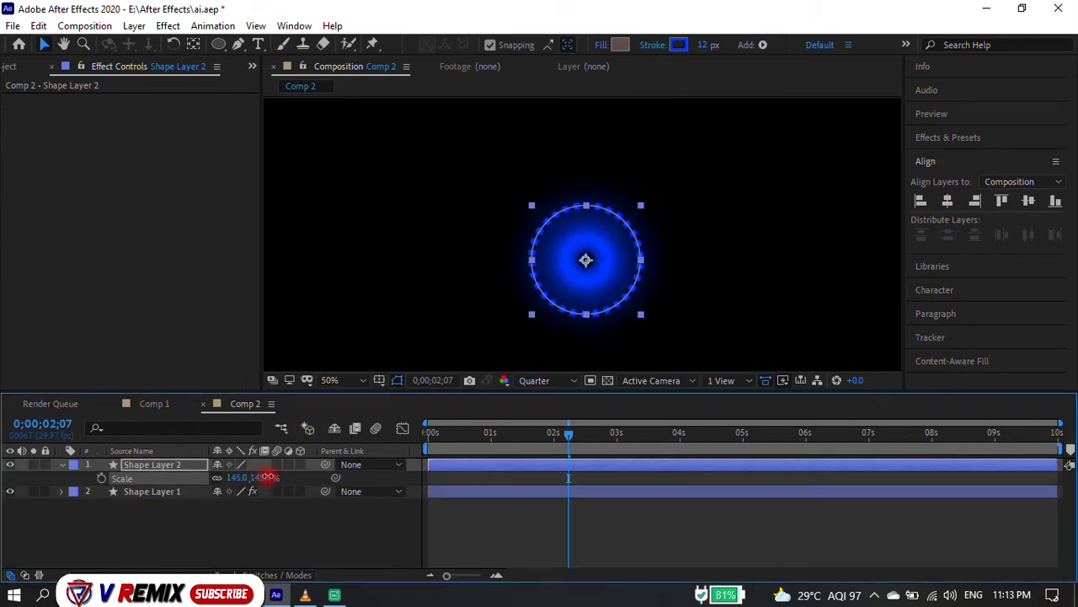
left_click(368, 132)
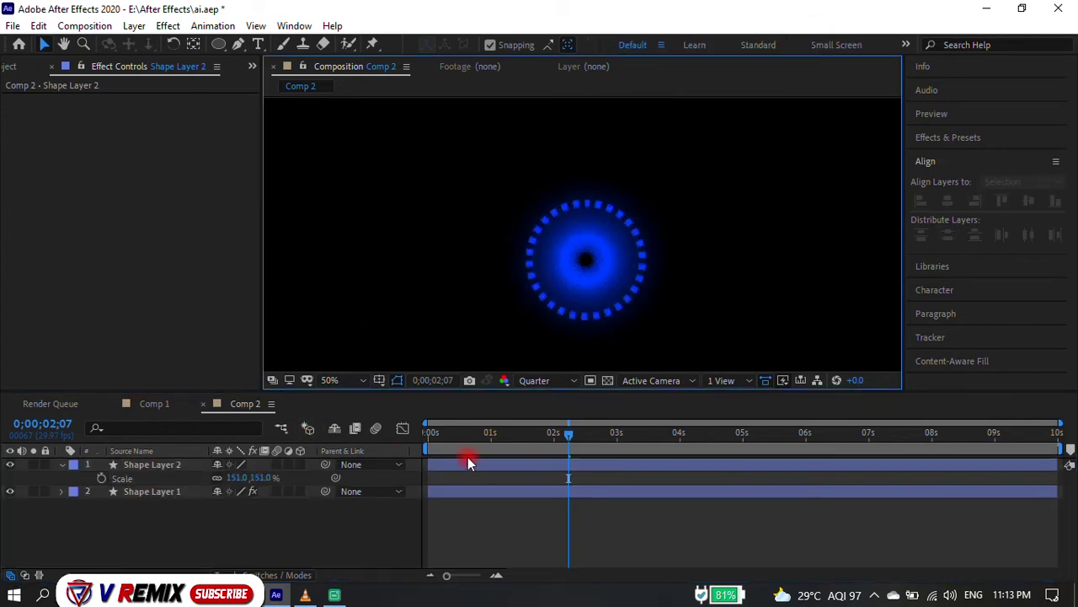
Keyframe Shape Layer 2's Rotation from 0° at the start to 1x+74° at the last frame.
key("Home")
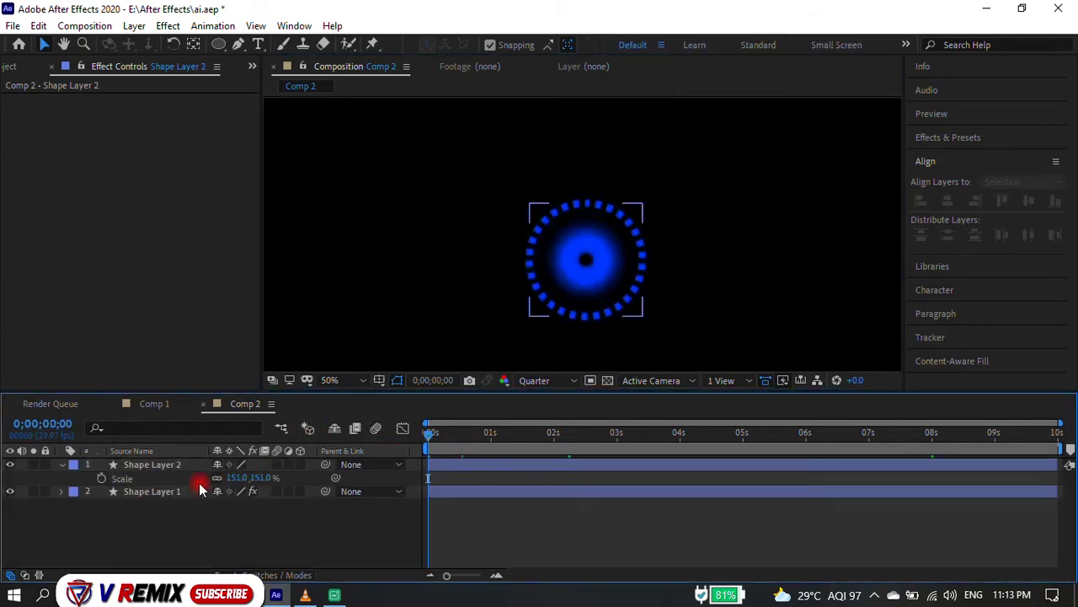
key("ctrl+a")
key("r")
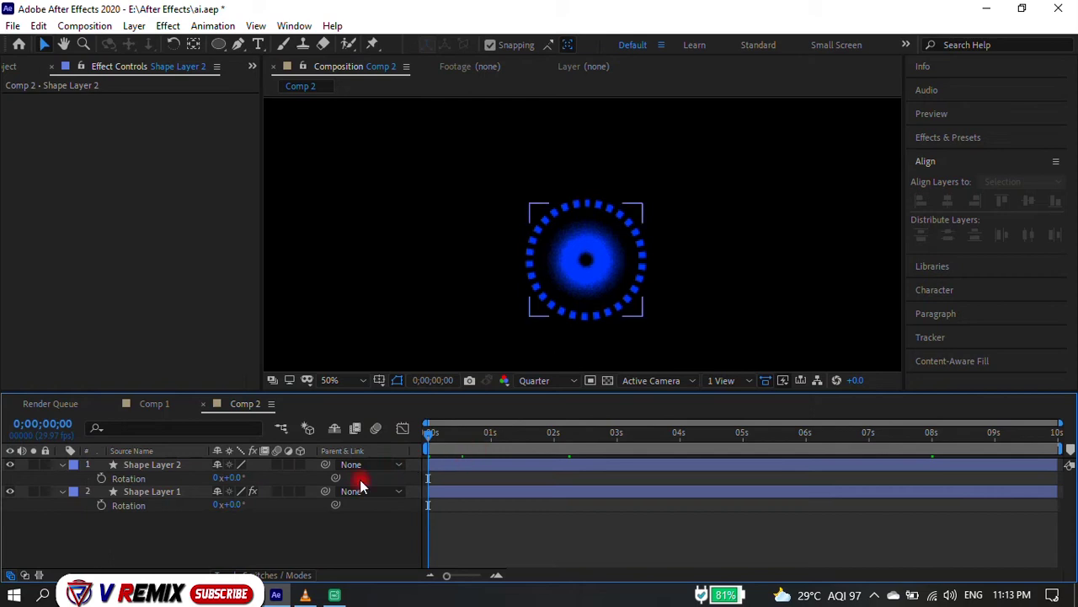
left_click(100, 478)
left_click_drag(517, 436, 1060, 434)
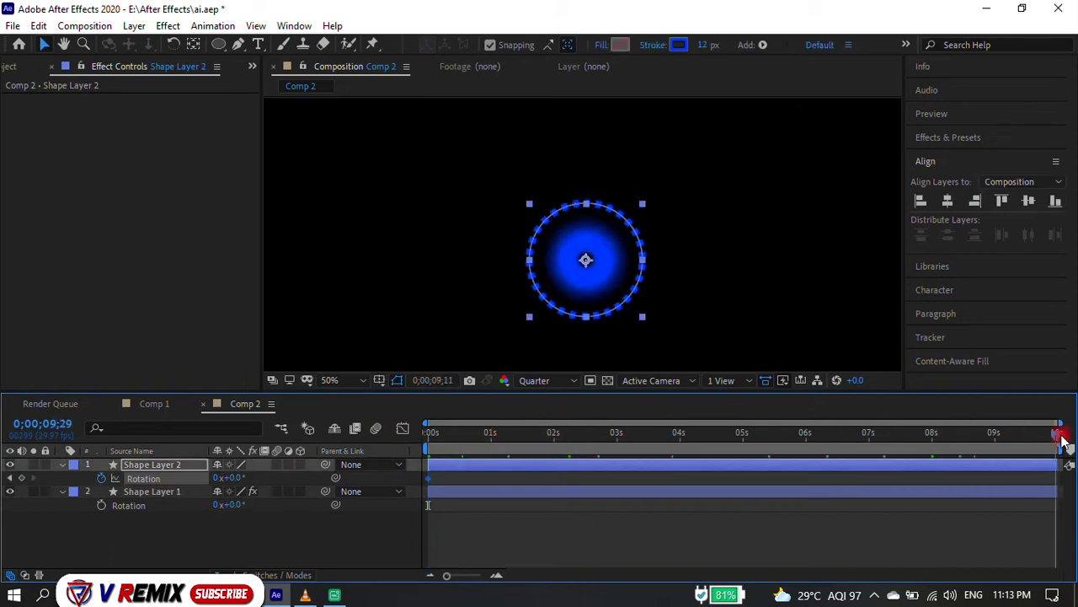
left_click_drag(234, 478, 565, 466)
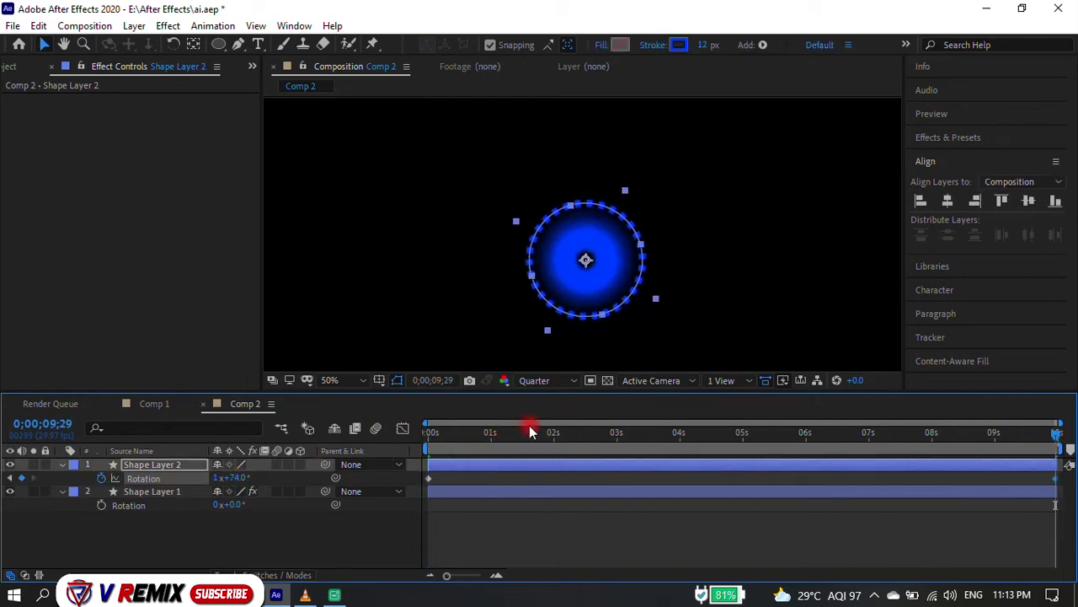
Preview the spinning dashed ring, collapse Shape Layer 2 and duplicate it as Shape Layer 3.
left_click(451, 433)
key("space")
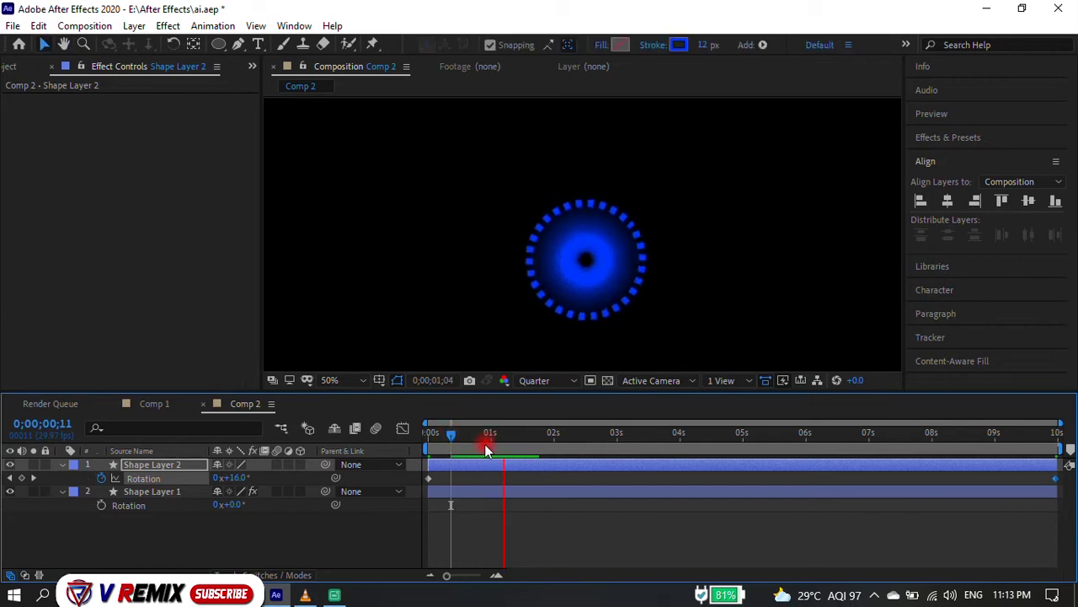
key("space")
left_click(62, 465)
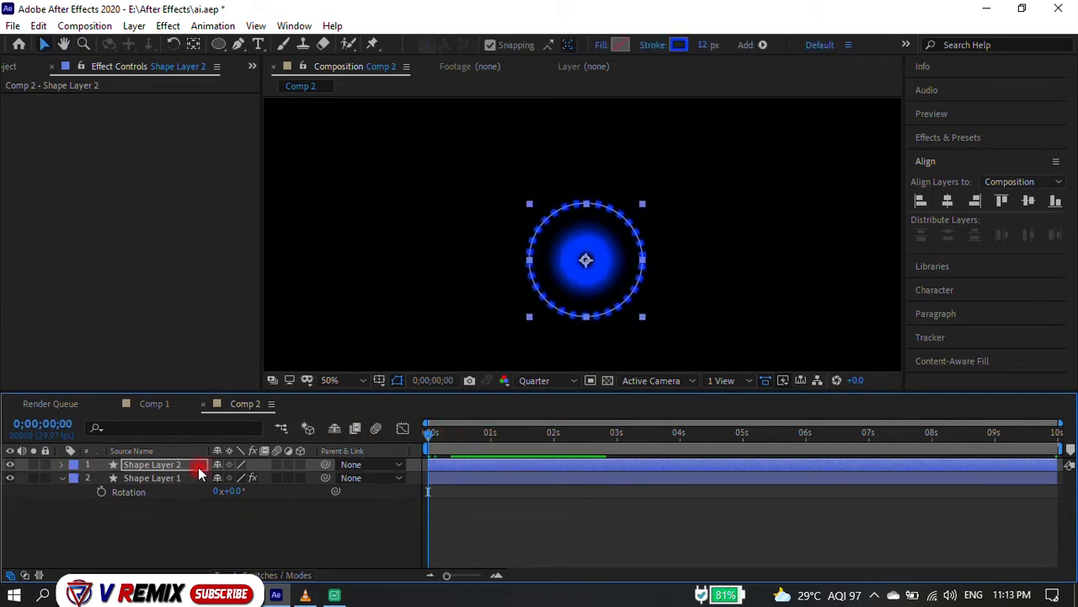
key("ctrl+d")
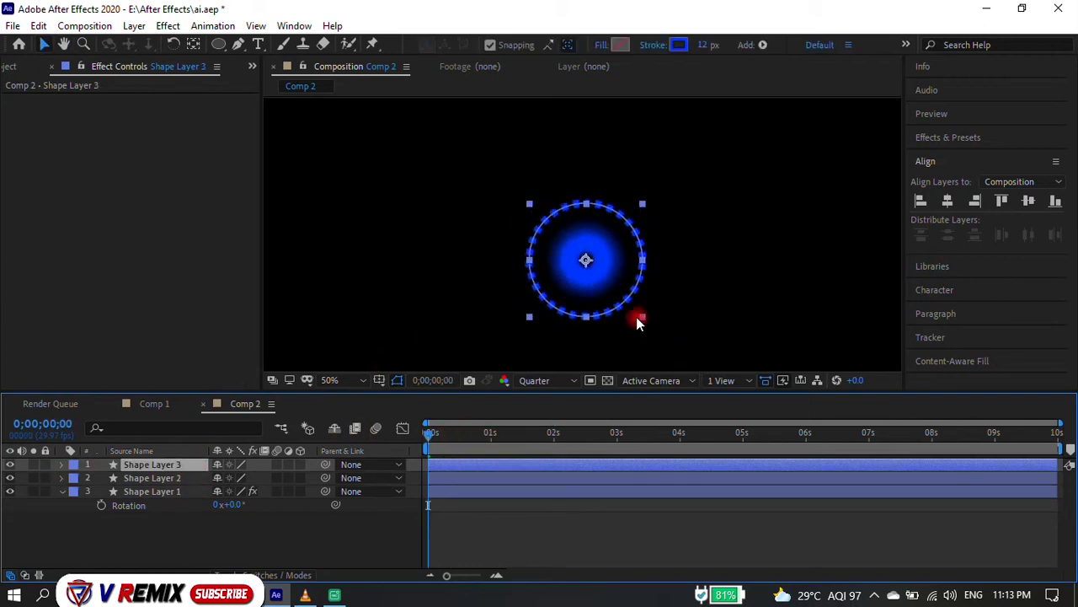
Scale the copied ring up around the first and expand its Ellipse 1 stroke settings.
left_click_drag(636, 317, 657, 330)
left_click(61, 465)
left_click(74, 478)
left_click(90, 491)
left_click(101, 519)
scroll(104, 520, "down", 2)
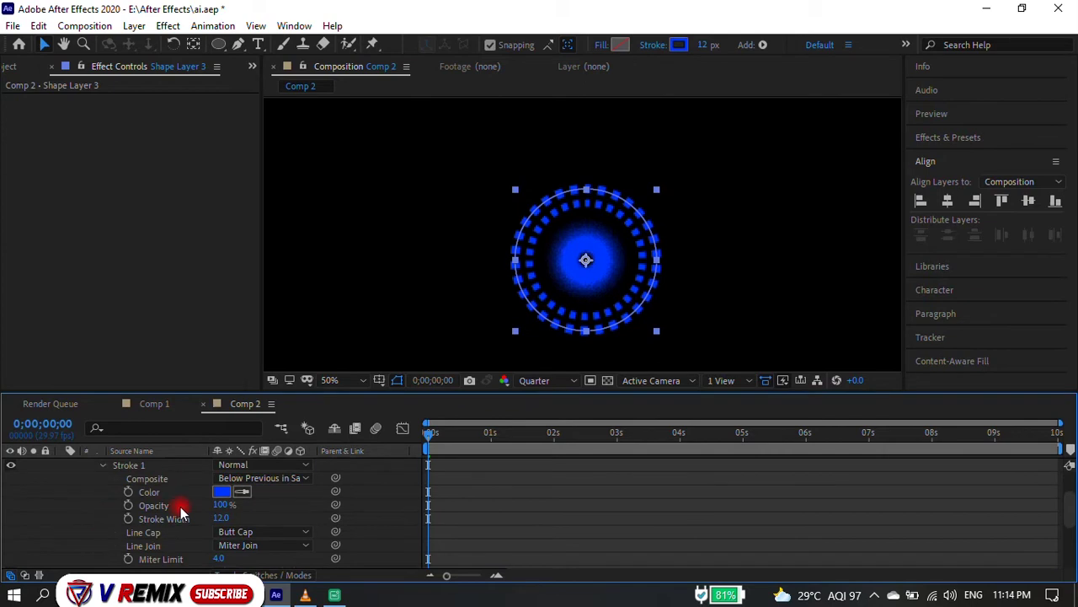
scroll(114, 531, "down", 3)
Set Shape Layer 3's dashes to Dash 88, Gap 0 and Dash 2 10 for long arcs.
left_click(116, 524)
scroll(193, 532, "down", 2)
left_click_drag(223, 494, 371, 495)
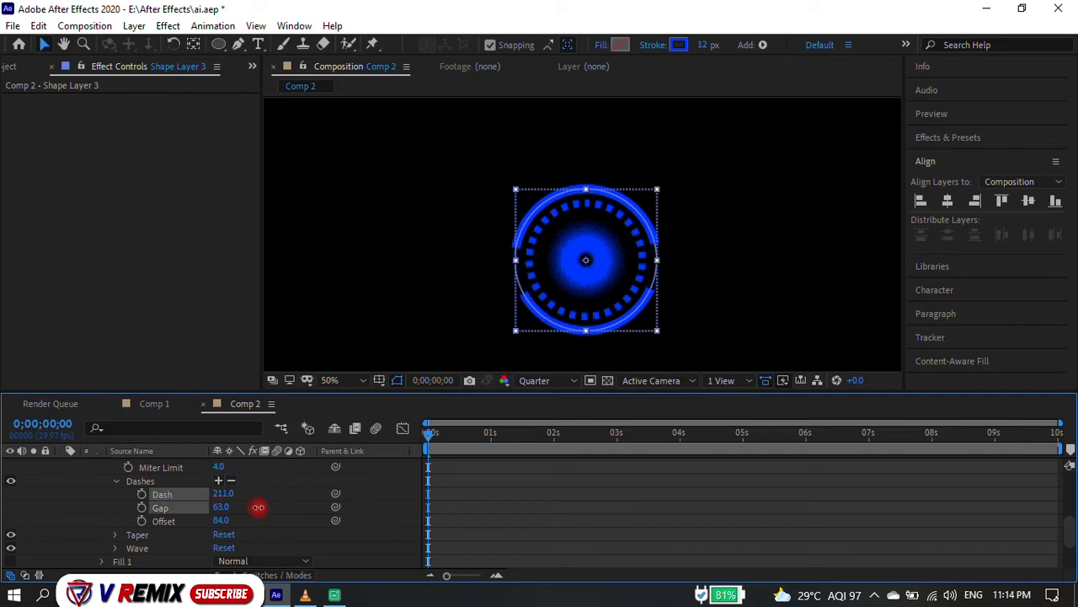
mouse_move(221, 506)
left_mouse_down()
mouse_move(350, 504)
mouse_move(166, 494)
left_mouse_up()
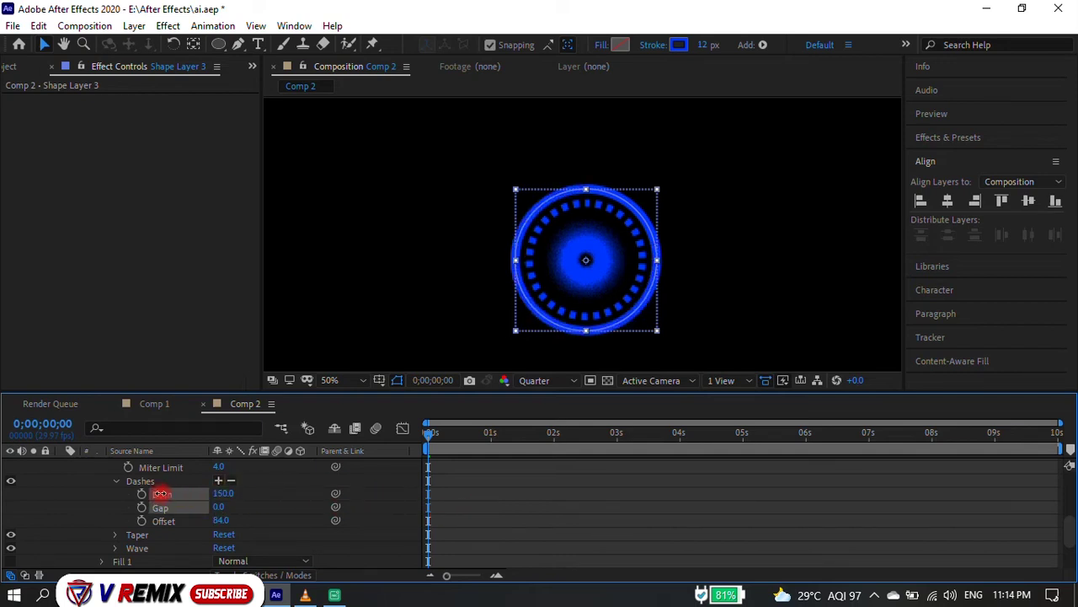
left_click(218, 480)
left_click_drag(221, 494, 234, 495)
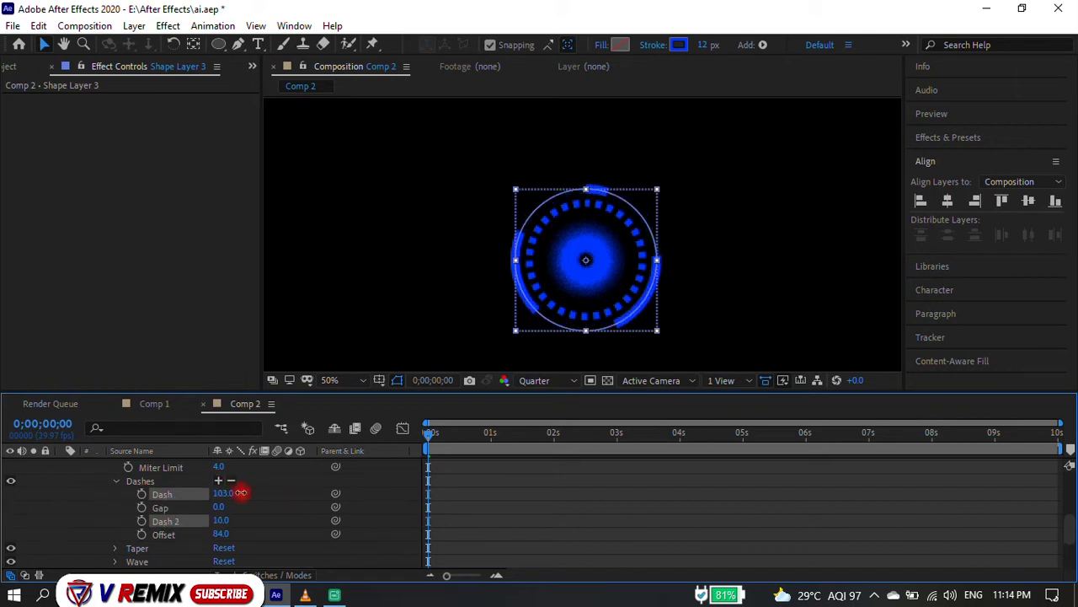
left_click(357, 244)
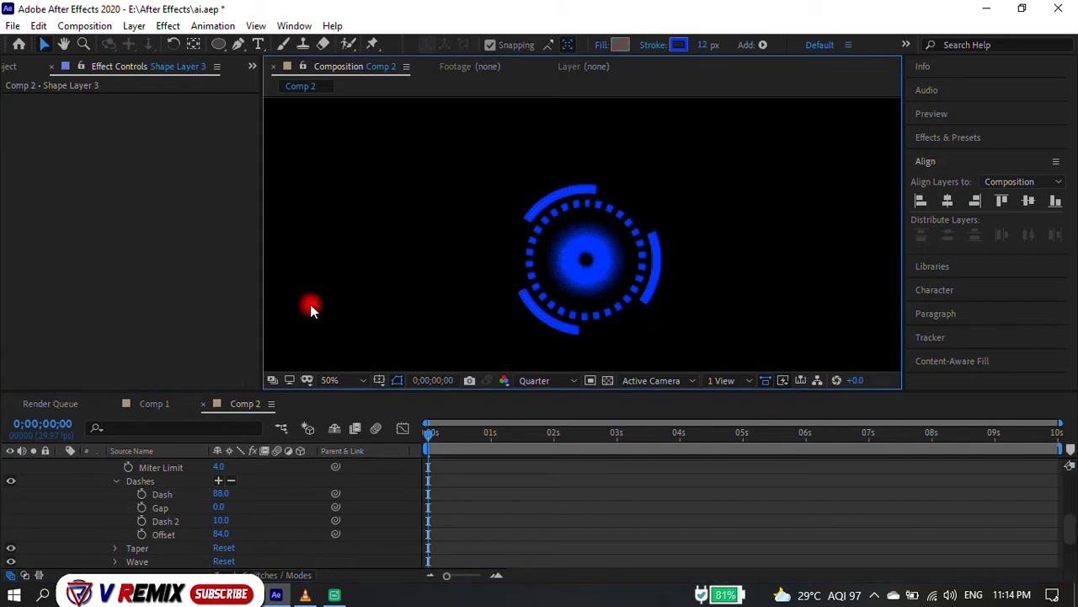
scroll(185, 494, "up", 3)
left_click(135, 466)
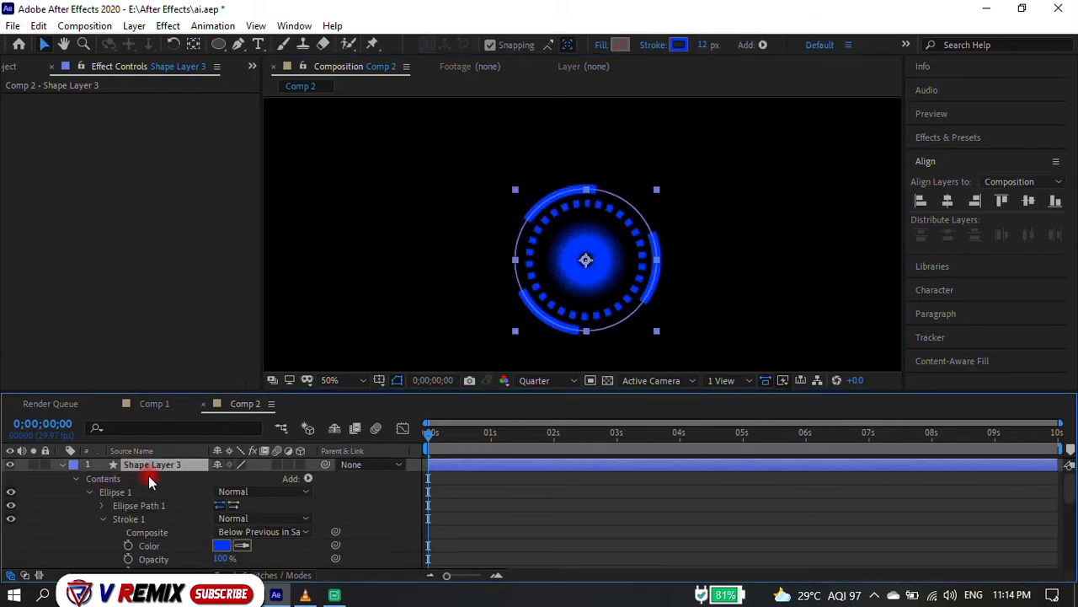
Duplicate the arc ring as Shape Layer 4, reset its rotation to 0° and scale it larger.
key("ctrl+d")
left_click(60, 478)
left_click(61, 464)
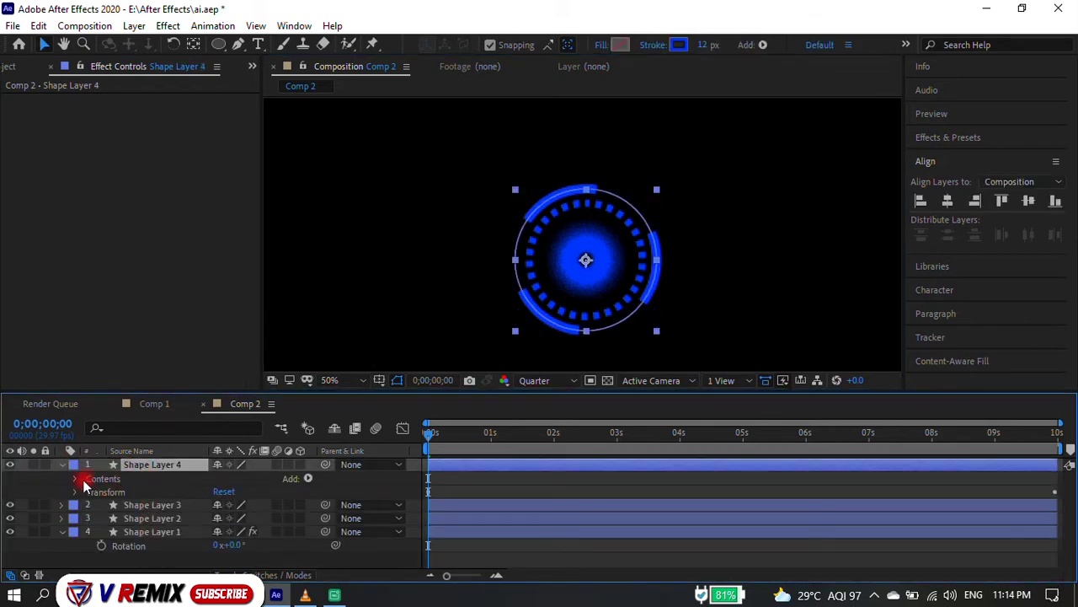
key("space")
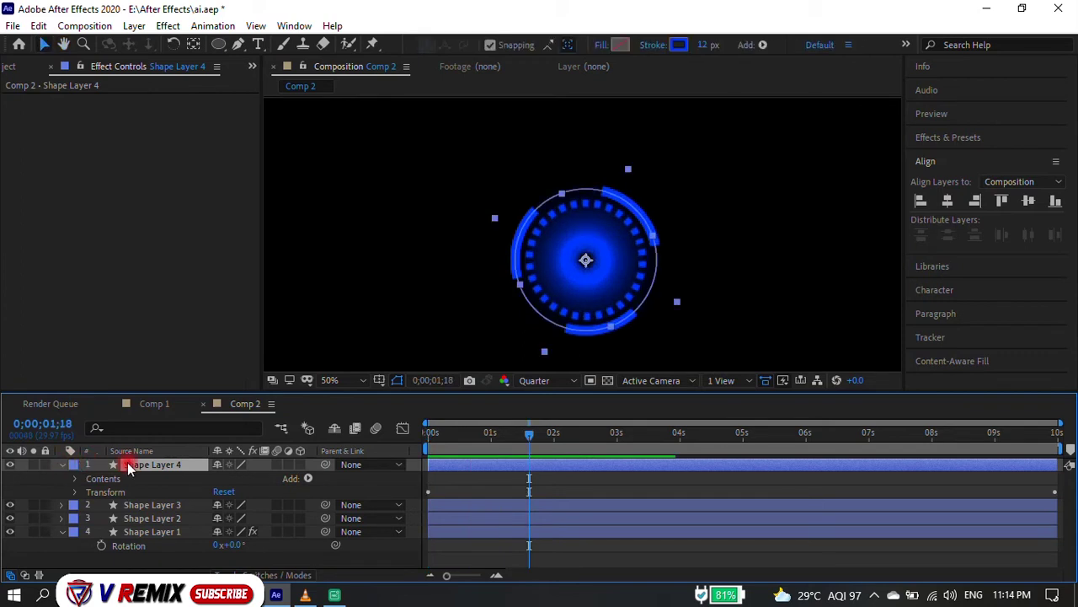
key("u")
key("space")
left_click_drag(247, 481, 272, 472)
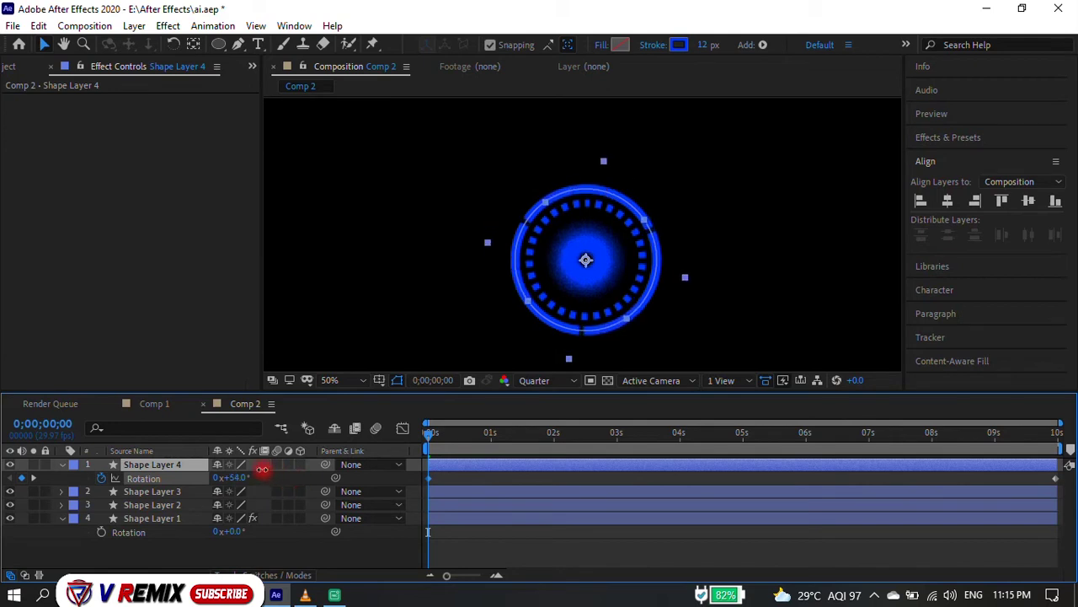
left_click_drag(272, 472, 233, 464)
left_click(667, 341)
left_click_drag(668, 341, 673, 347)
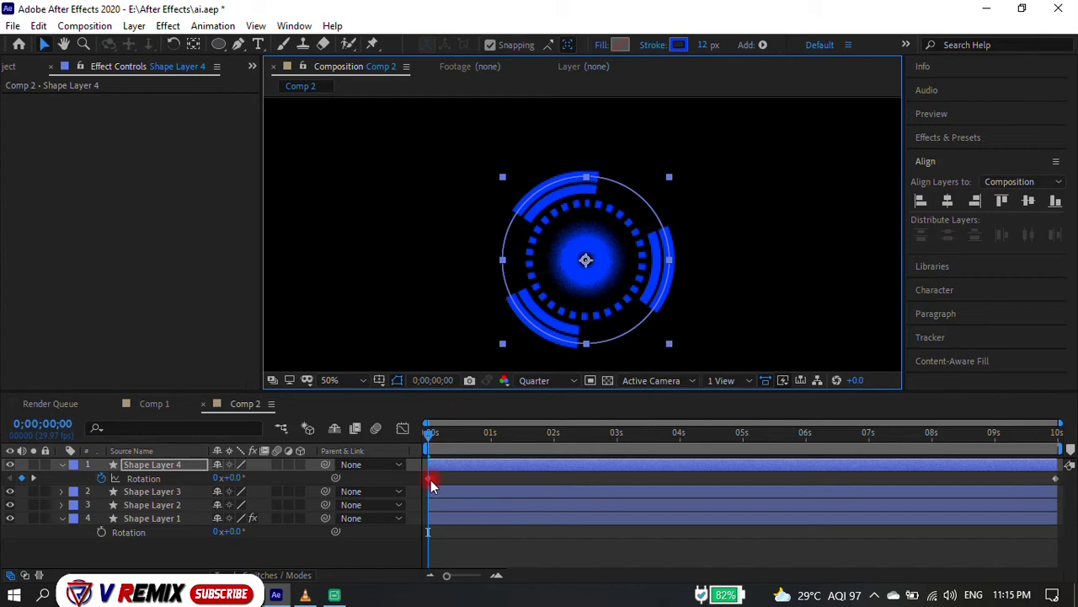
Keyframe Shape Layer 4's rotation from 0° to -1x-127° at the last frame, preview, and duplicate it.
left_click_drag(231, 478, 230, 478)
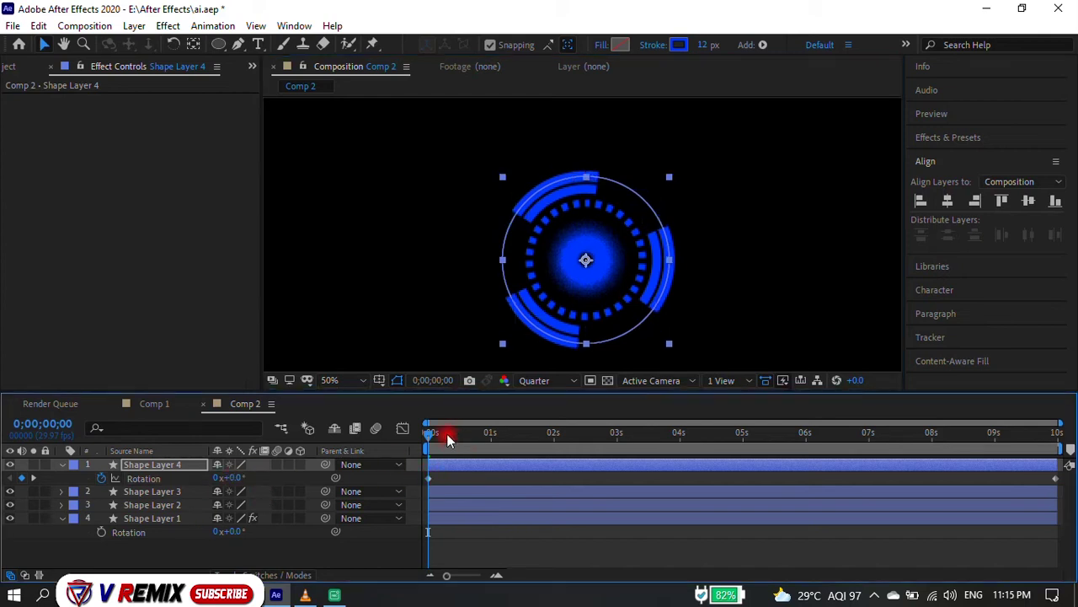
left_click_drag(445, 434, 1055, 431)
mouse_move(229, 478)
left_mouse_down()
mouse_move(4, 474)
mouse_move(265, 489)
left_mouse_up()
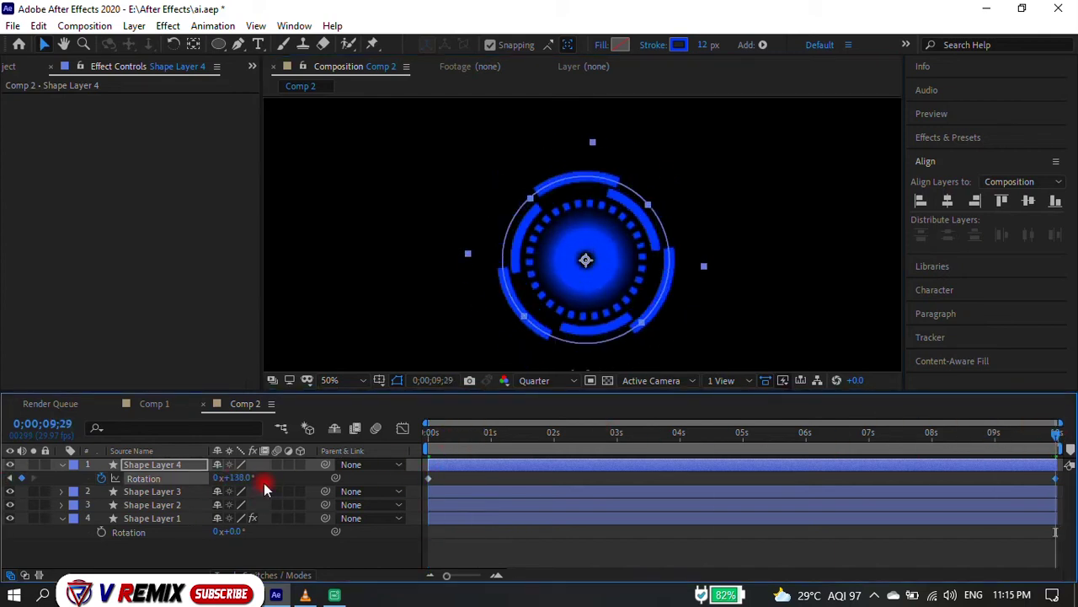
left_click_drag(188, 479, 231, 478)
key("space")
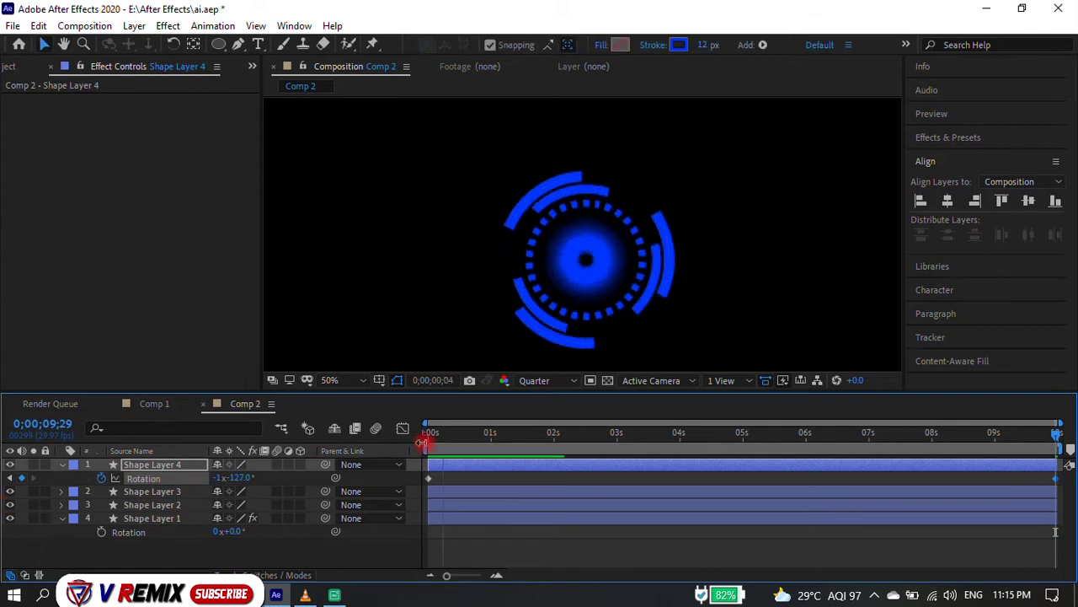
left_click(605, 432)
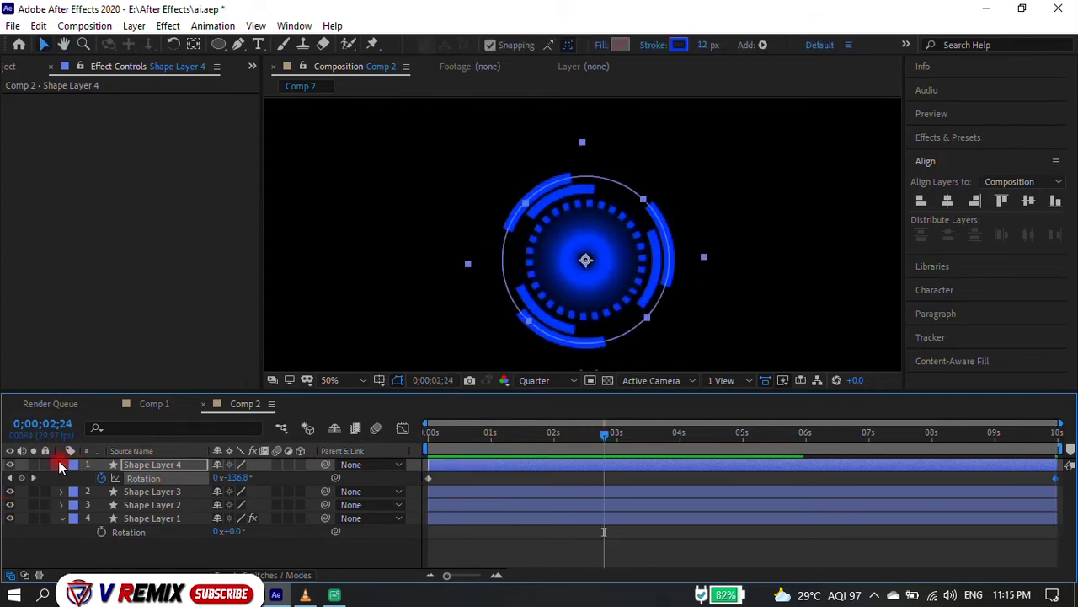
key("ctrl+d")
left_click_drag(145, 464, 148, 481)
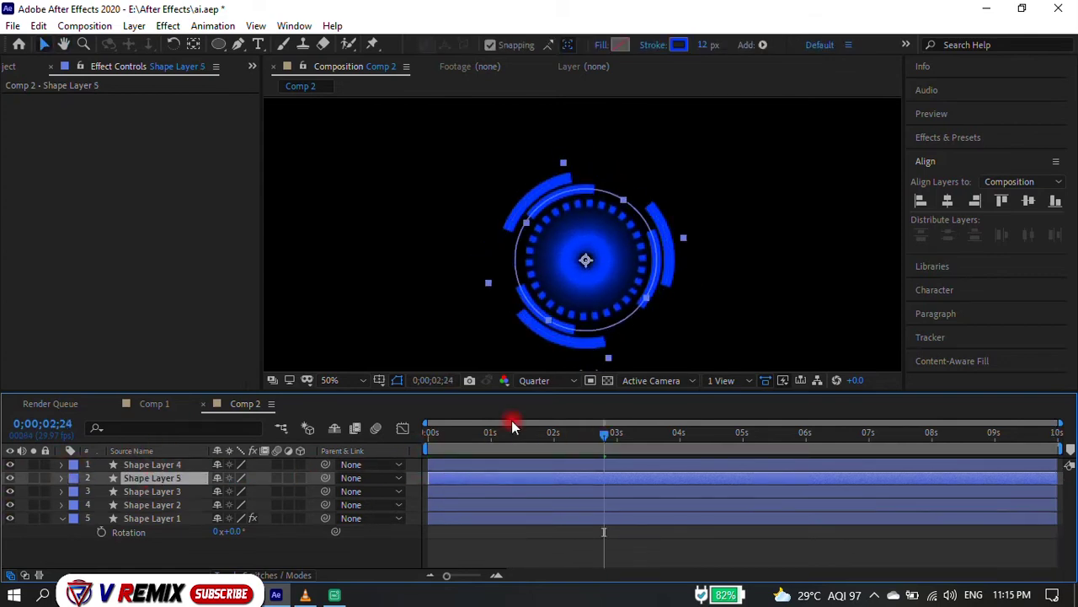
Scale Shape Layer 5 into a larger outer ring, preview it, and duplicate it as Shape Layer 6.
left_click_drag(685, 238, 735, 230)
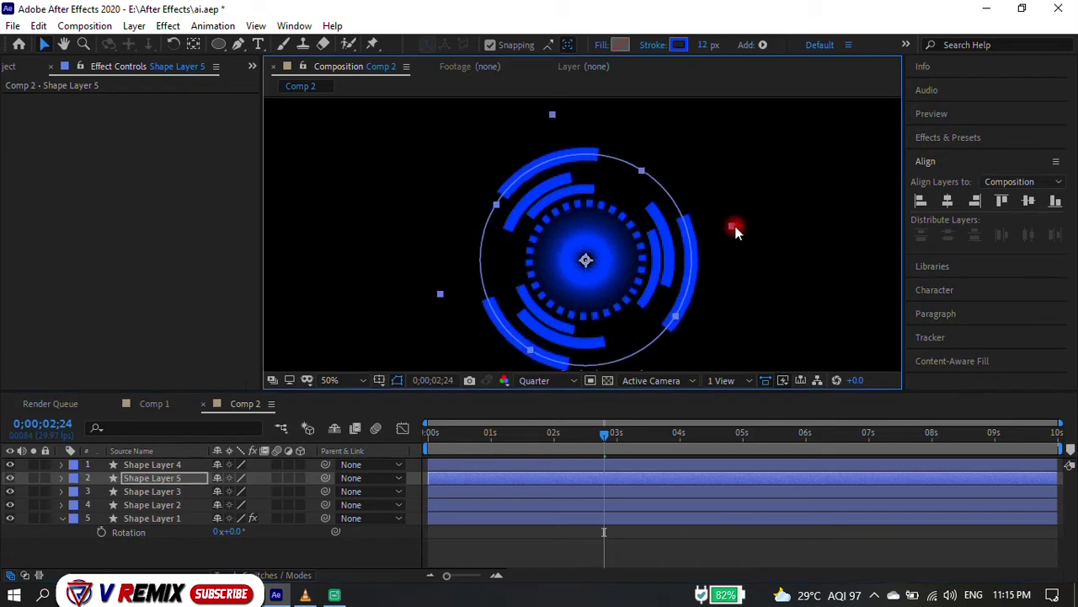
left_click_drag(732, 224, 756, 226)
key("space")
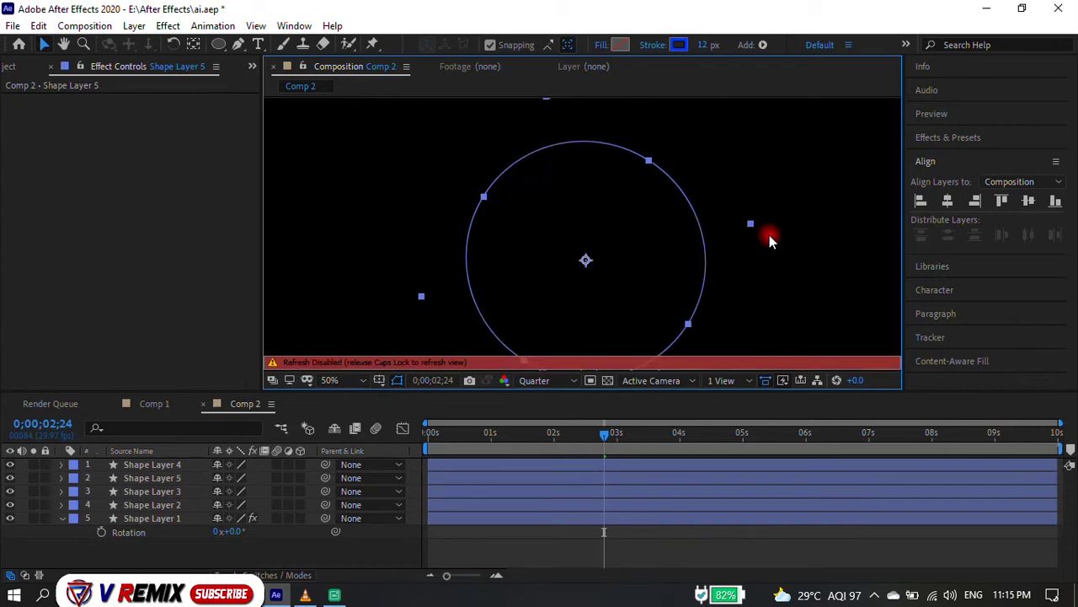
scroll(668, 269, "down", 1)
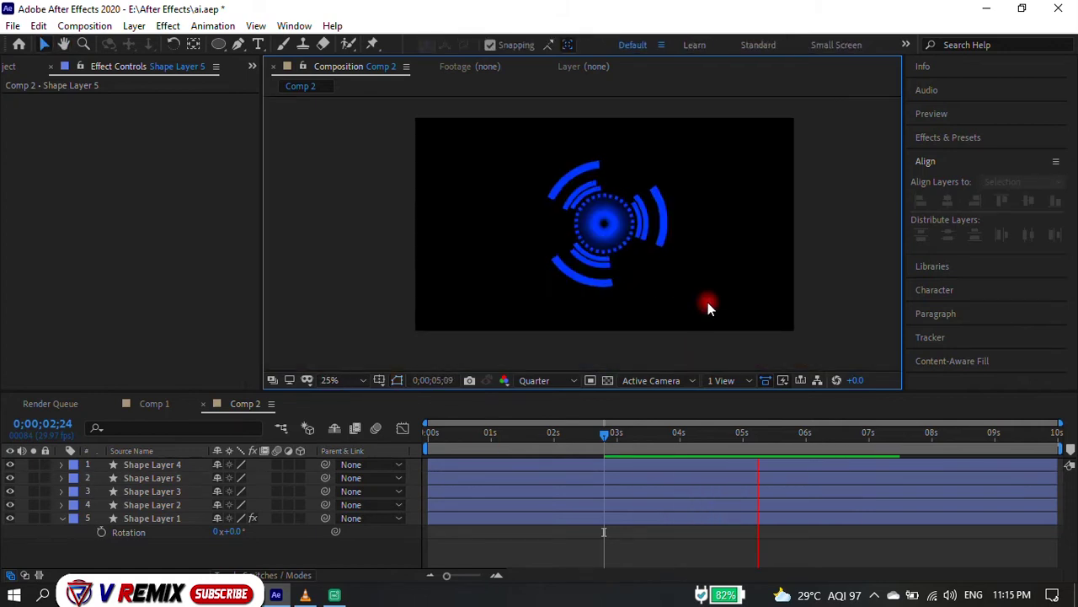
scroll(740, 260, "up", 1)
left_click(537, 285)
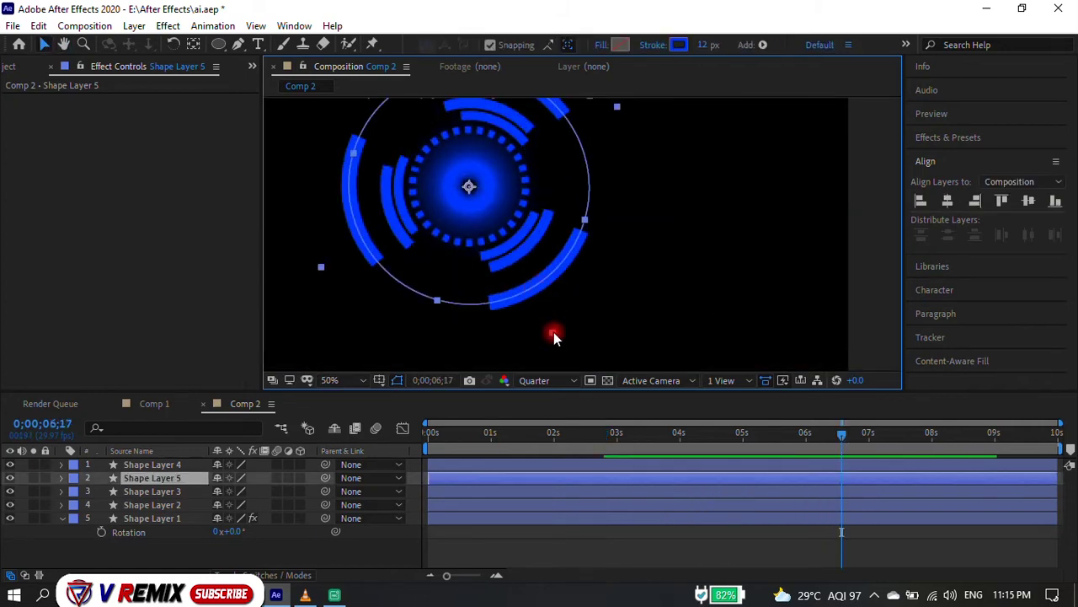
key("ctrl+d")
key("Caps_Lock")
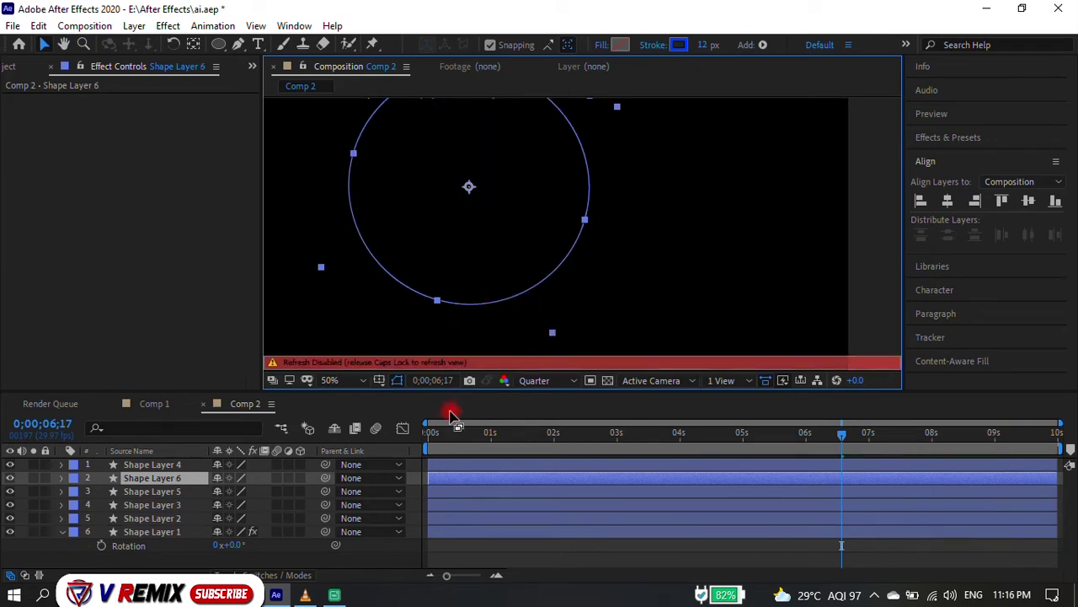
Shrink Shape Layer 6 into a smaller inner ring and reduce its stroke width to 6 px.
key("Caps_Lock")
scroll(552, 258, "down", 2)
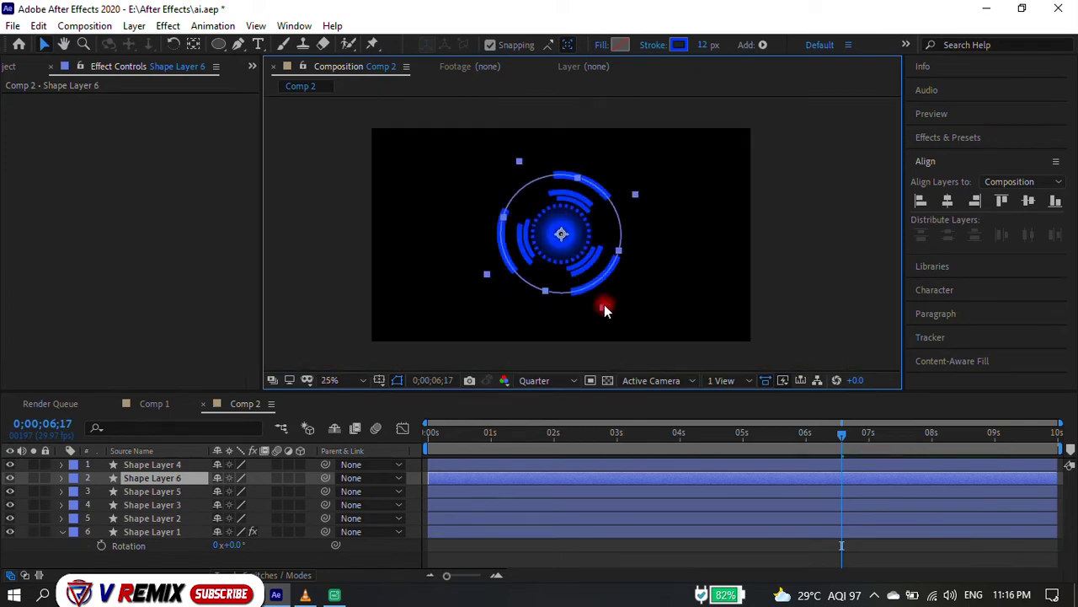
left_click_drag(602, 306, 596, 296)
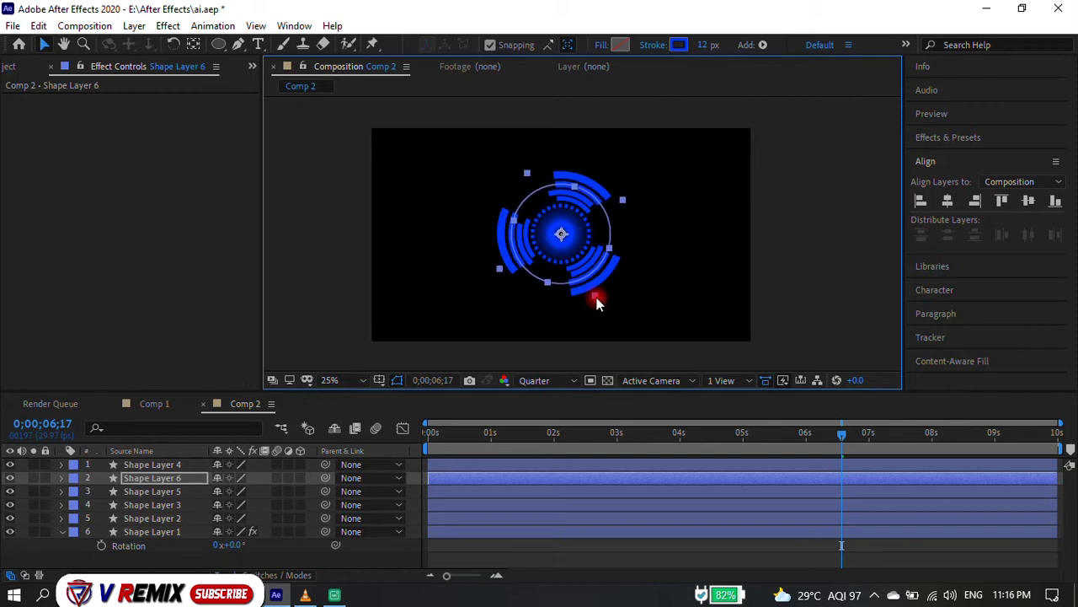
left_click_drag(706, 46, 699, 48)
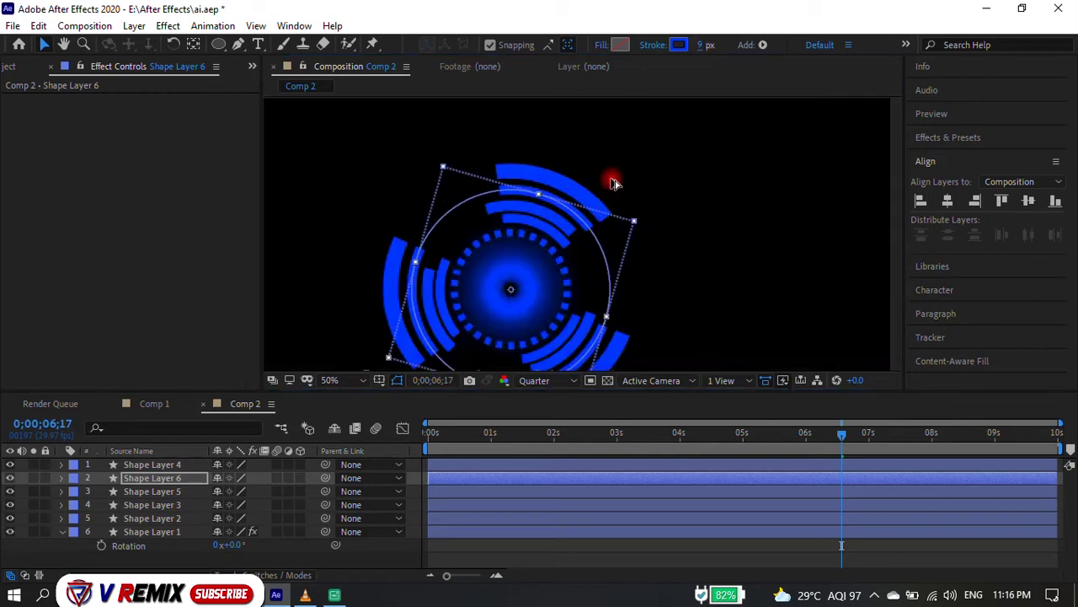
scroll(603, 219, "up", 2)
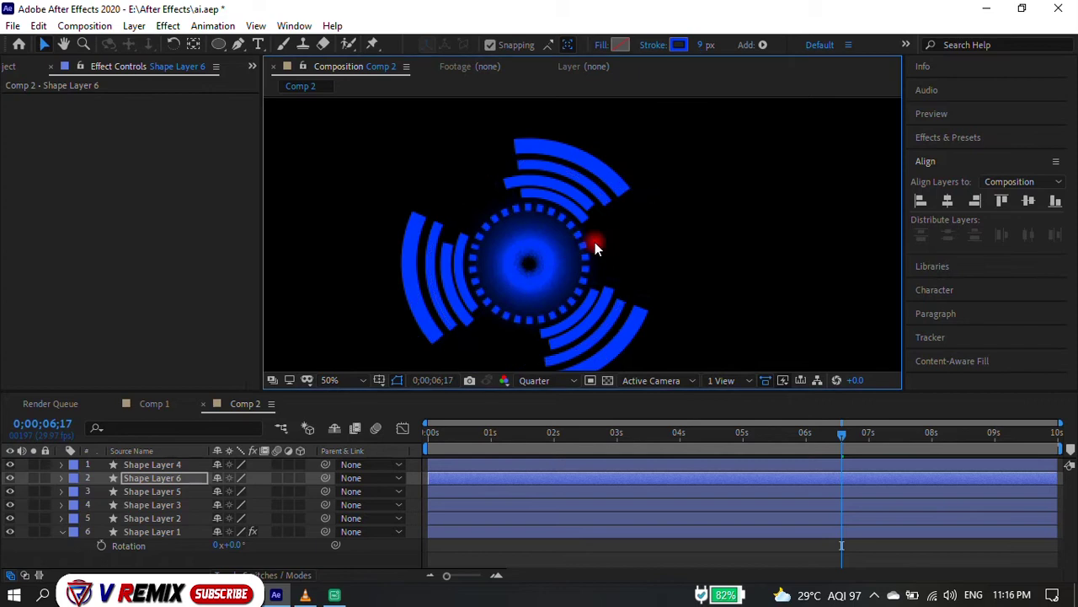
key("space")
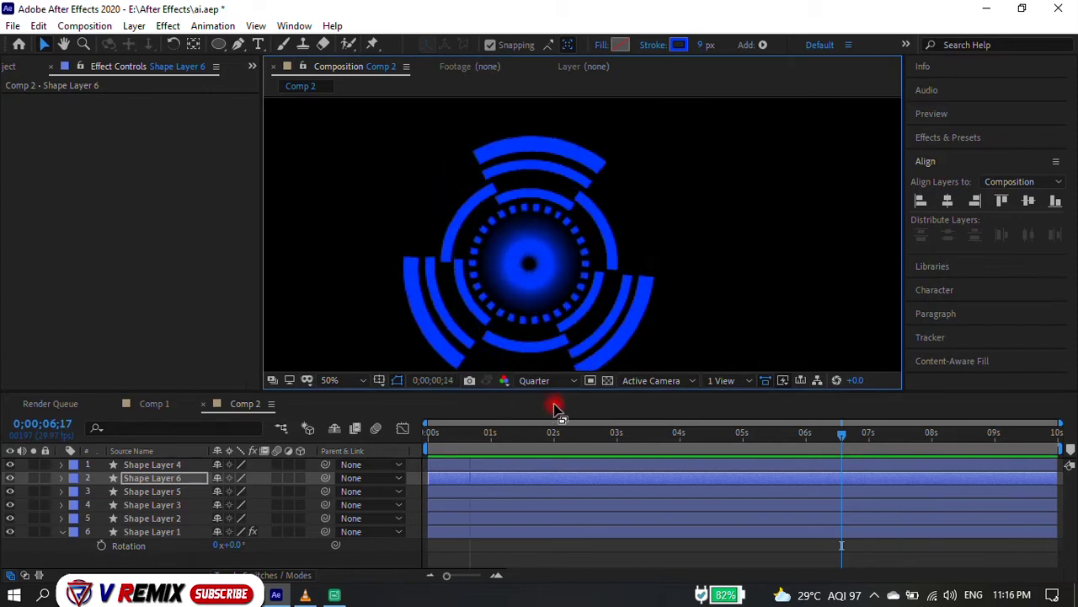
key("space")
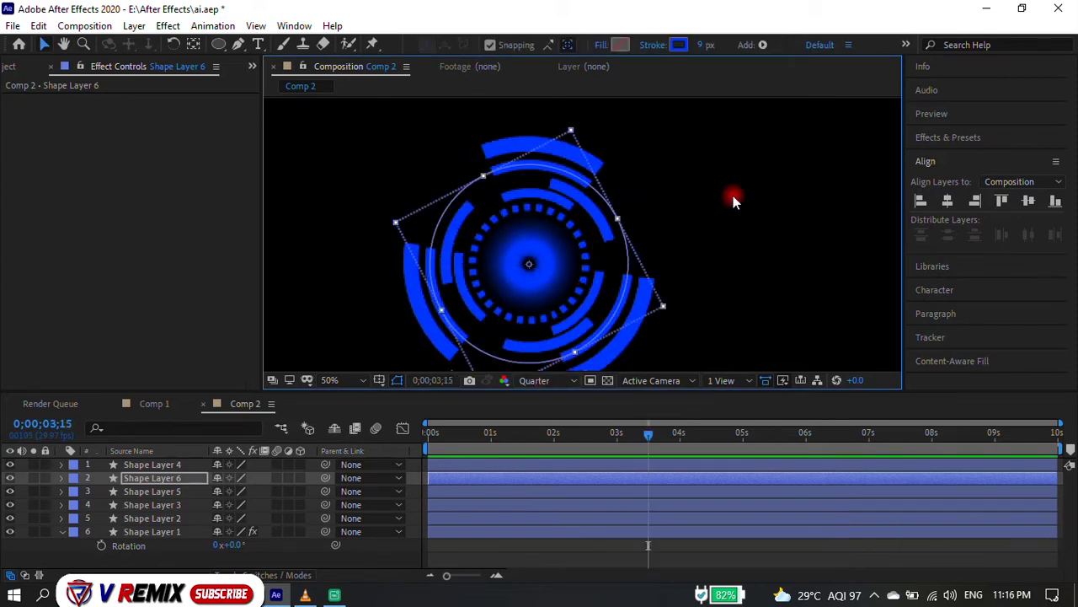
left_click_drag(704, 47, 667, 56)
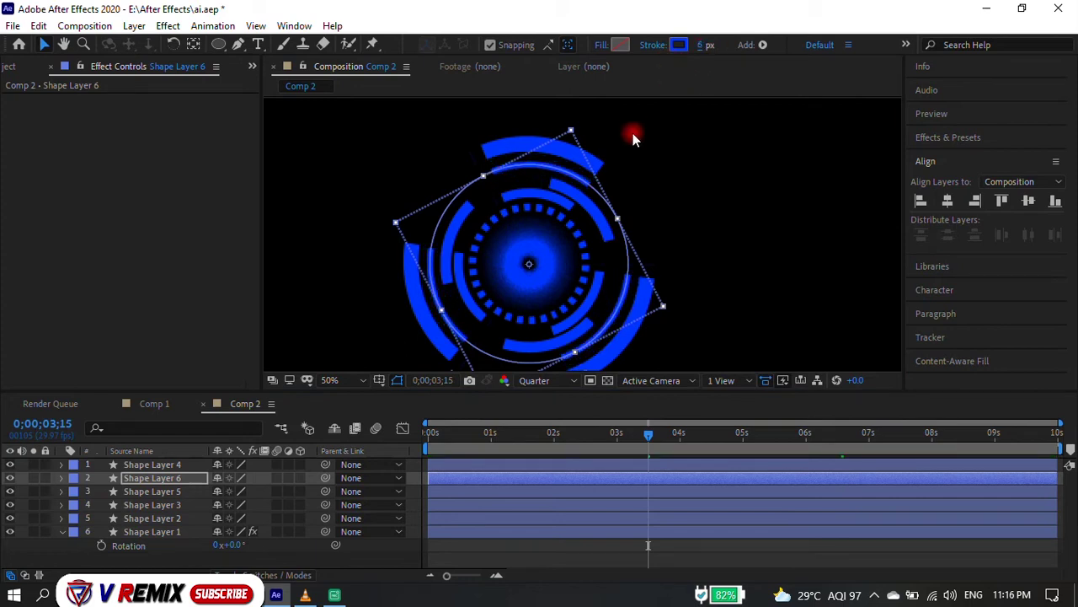
left_click(60, 477)
Expand Shape Layer 6's Stroke 1 and add dashes to break up its ring.
left_click(76, 491)
left_click(89, 505)
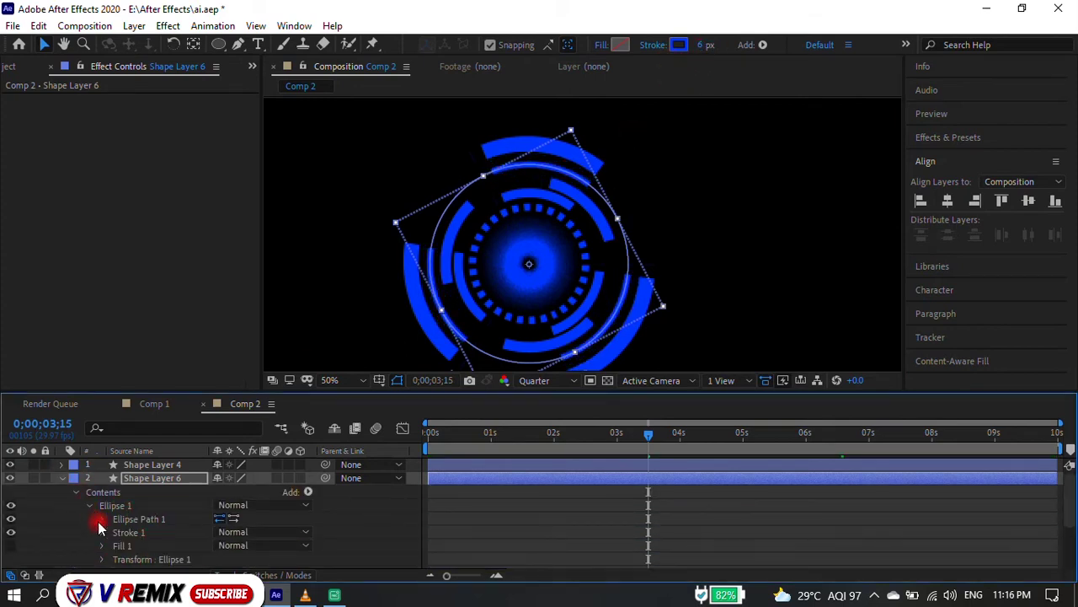
left_click(101, 532)
scroll(216, 512, "down", 3)
scroll(292, 512, "down", 3)
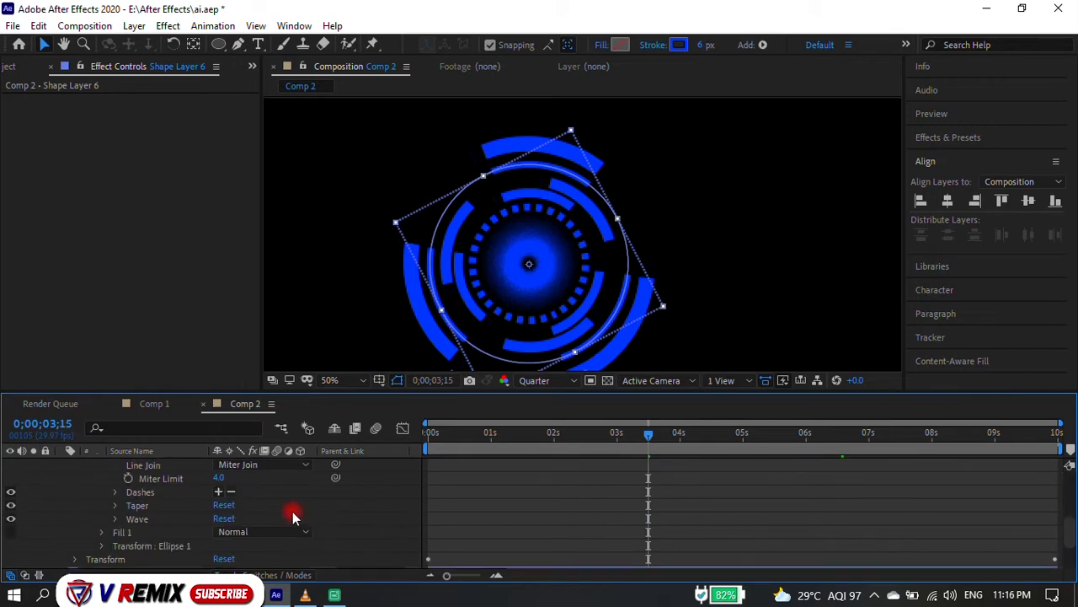
left_click(218, 491)
mouse_move(222, 504)
left_mouse_down()
mouse_move(252, 505)
mouse_move(132, 477)
left_mouse_up()
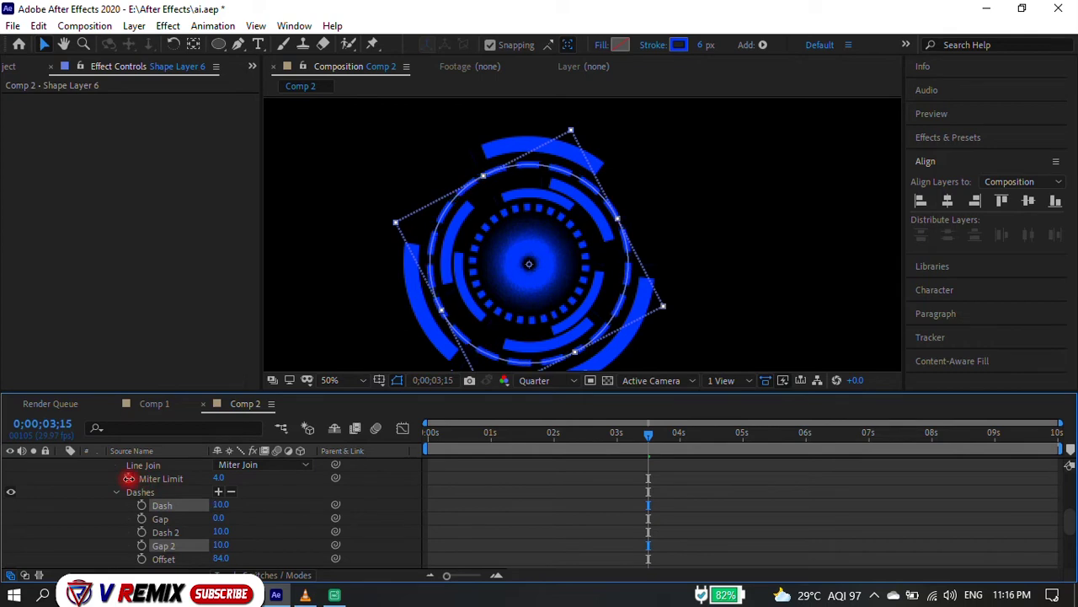
key("space")
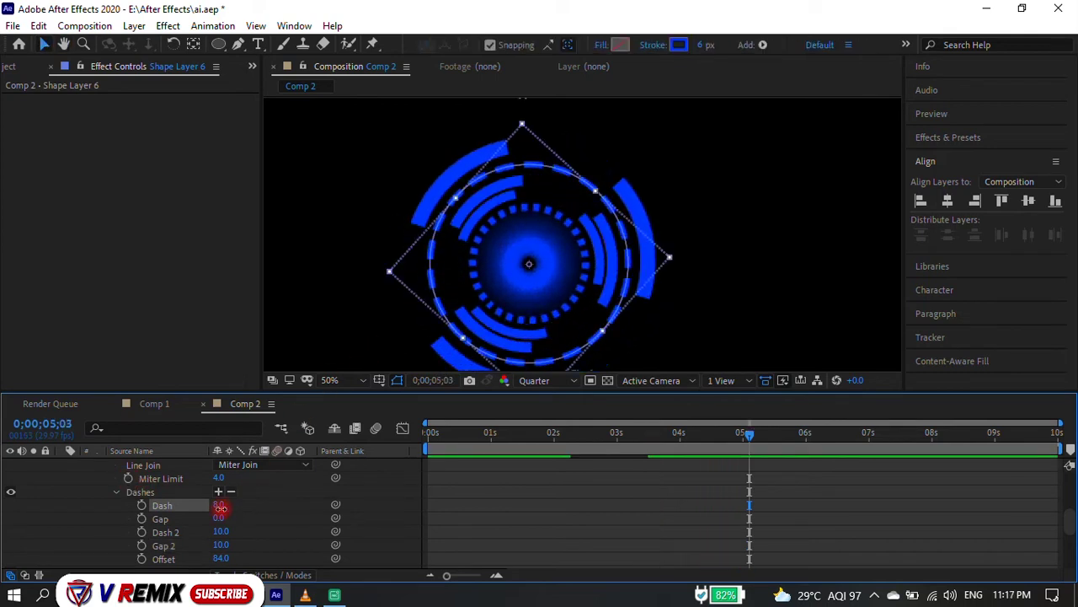
Set the first Dash to 0 for a fine short-dash ring, preview it, and collapse the layers.
left_click_drag(216, 504, 232, 503)
key("space")
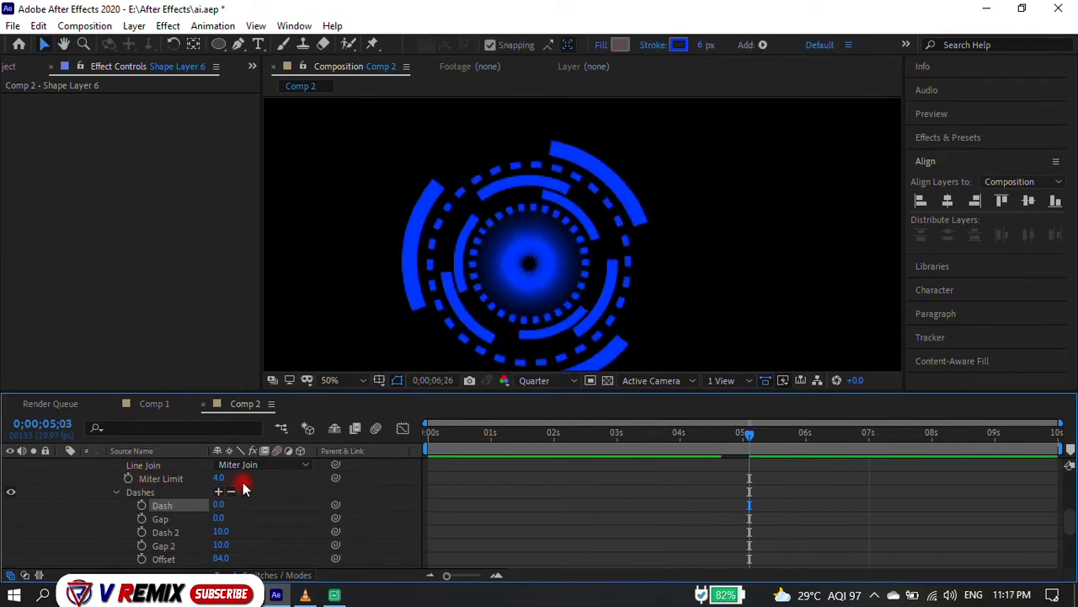
left_click(721, 192)
scroll(681, 216, "down", 2)
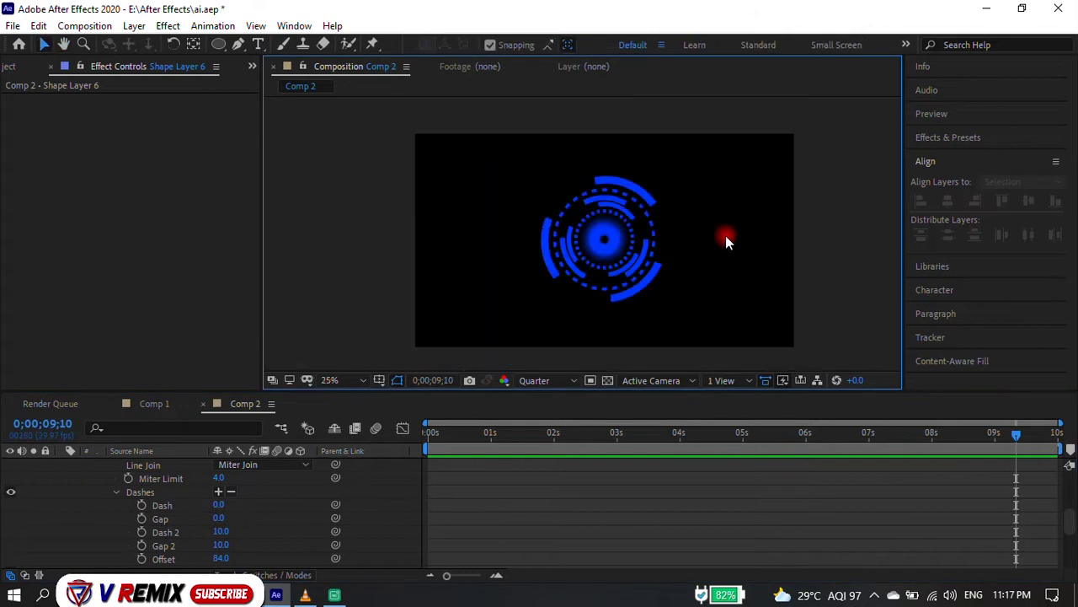
scroll(726, 235, "up", 2)
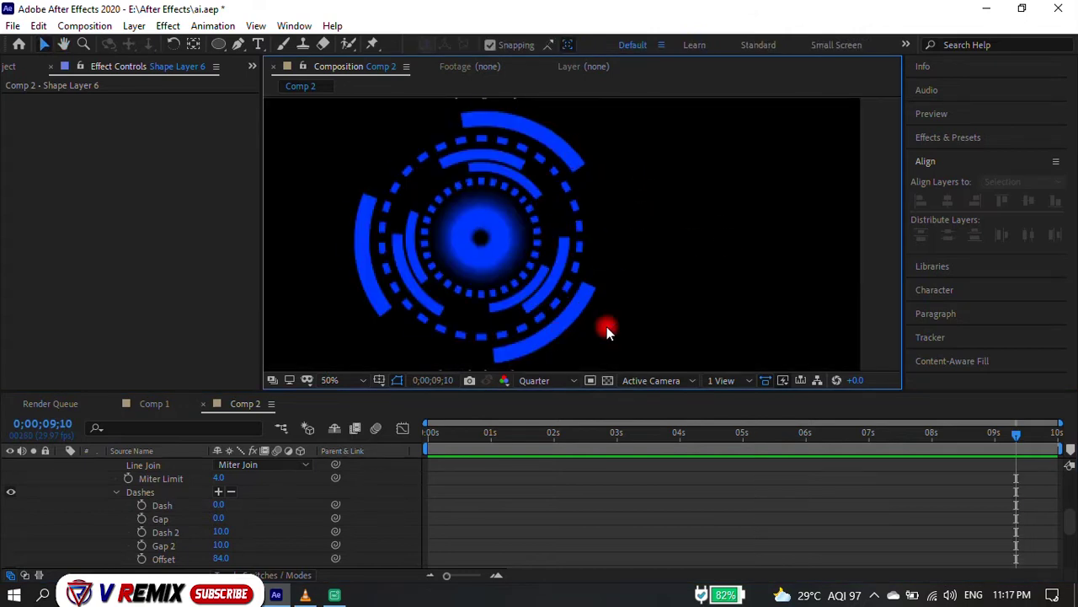
scroll(607, 329, "down", 2)
left_click(63, 492)
left_click(65, 474)
left_click(457, 465)
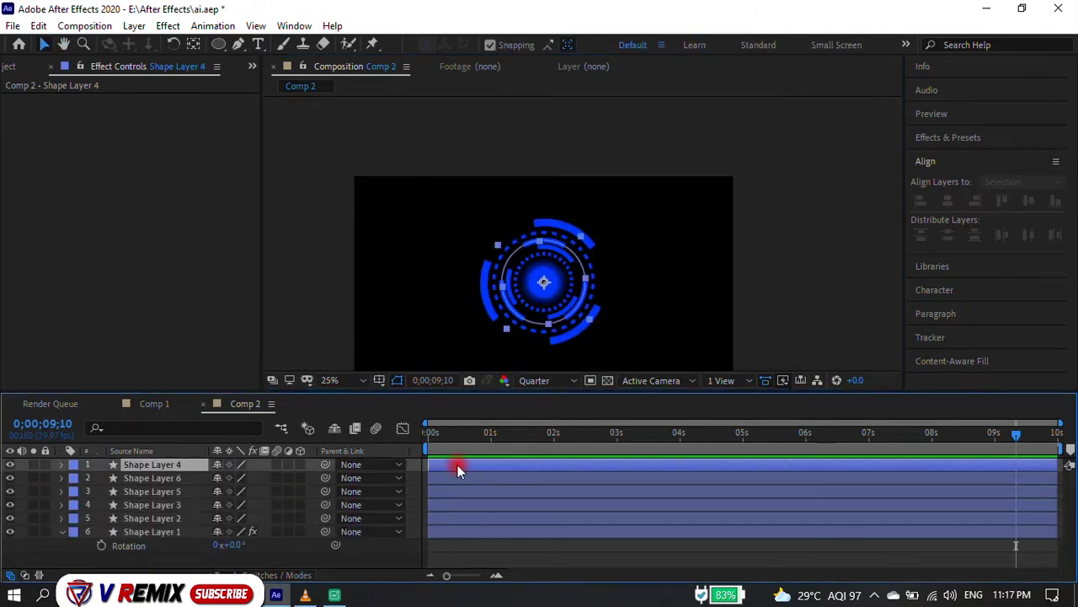
Duplicate Shape Layer 5 as Shape Layer 7, enlarge it outward, and expand its stroke settings.
left_click(463, 477)
left_click(466, 489)
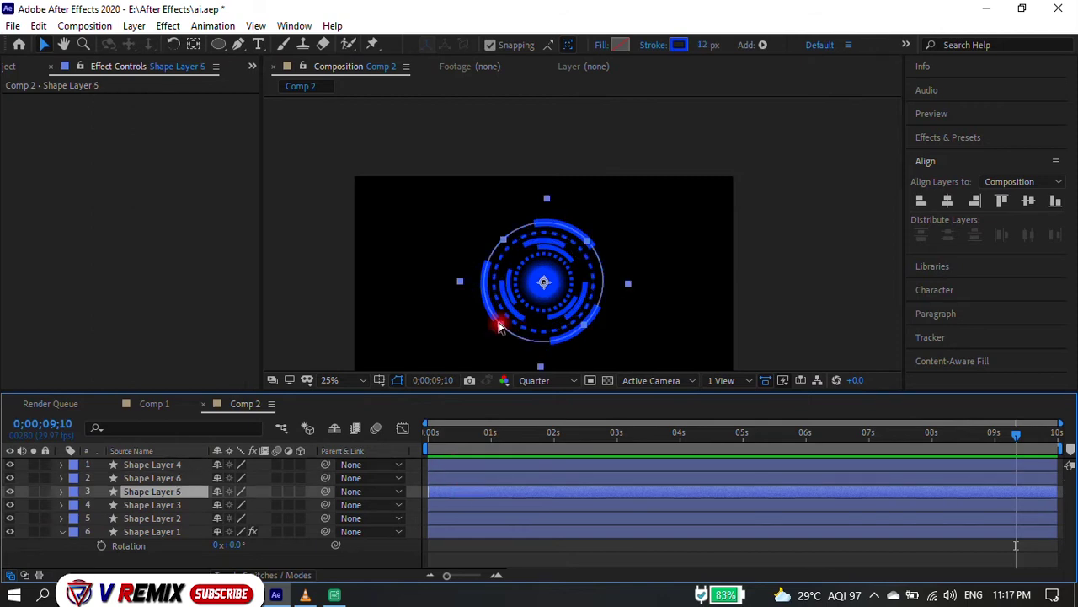
key("ctrl+d")
left_click_drag(627, 284, 645, 285)
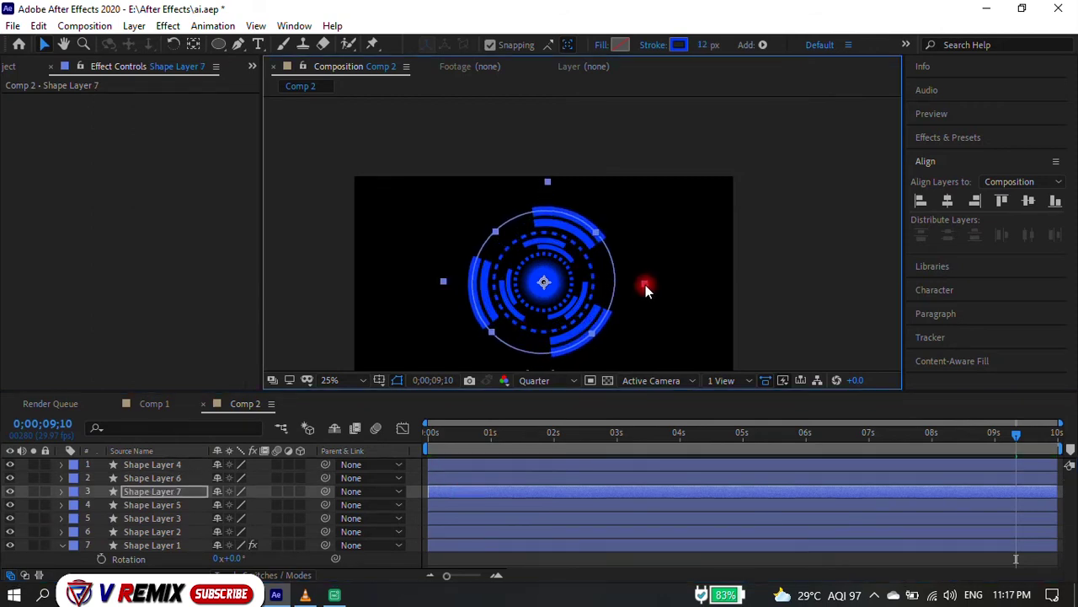
left_click(61, 491)
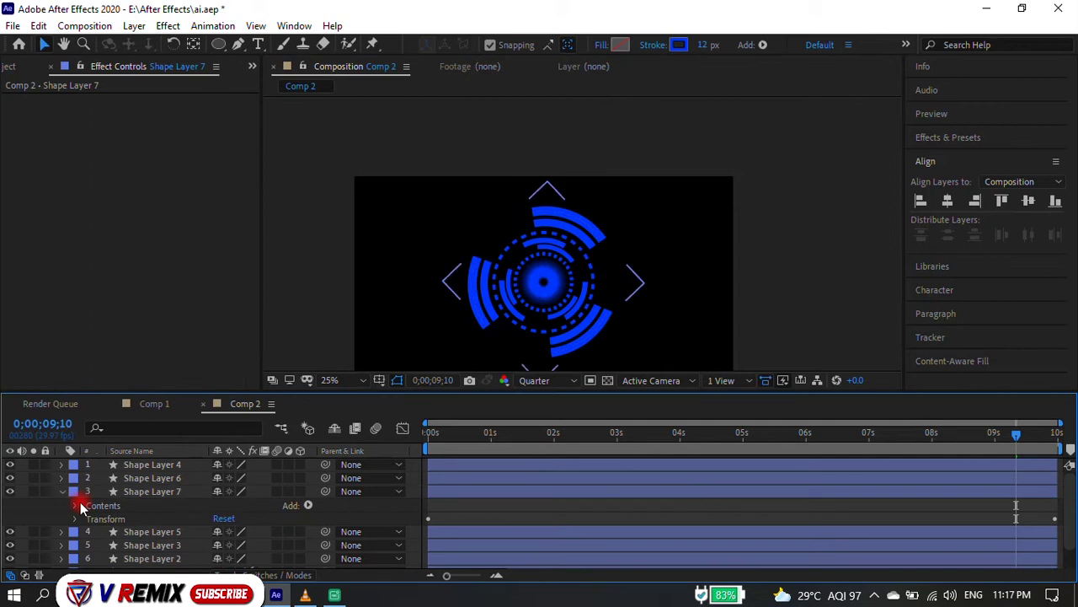
left_click(74, 506)
left_click(87, 518)
scroll(95, 527, "down", 3)
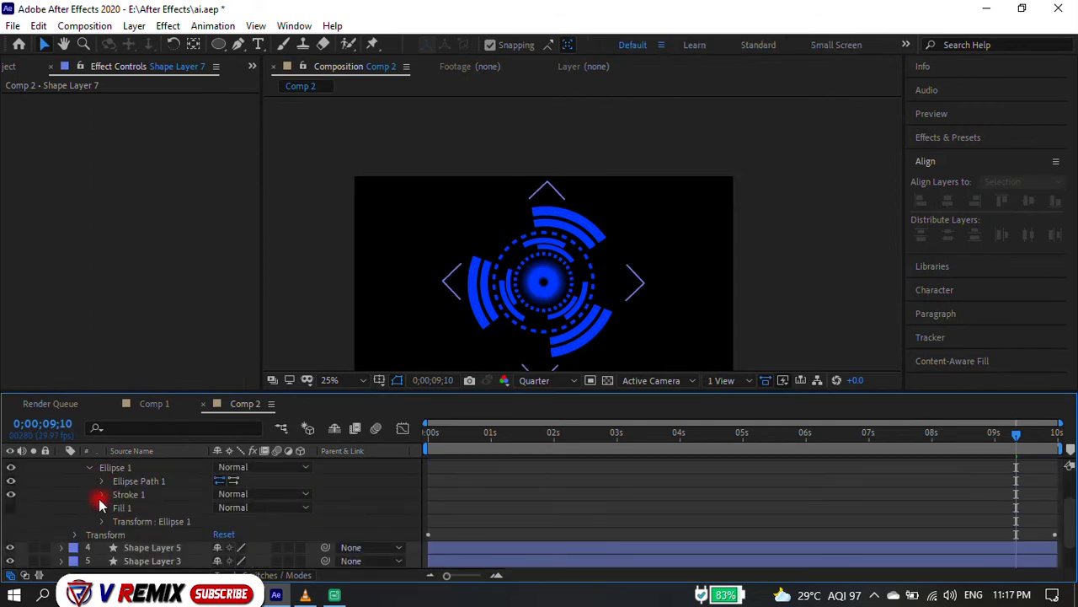
left_click(100, 497)
scroll(222, 514, "down", 3)
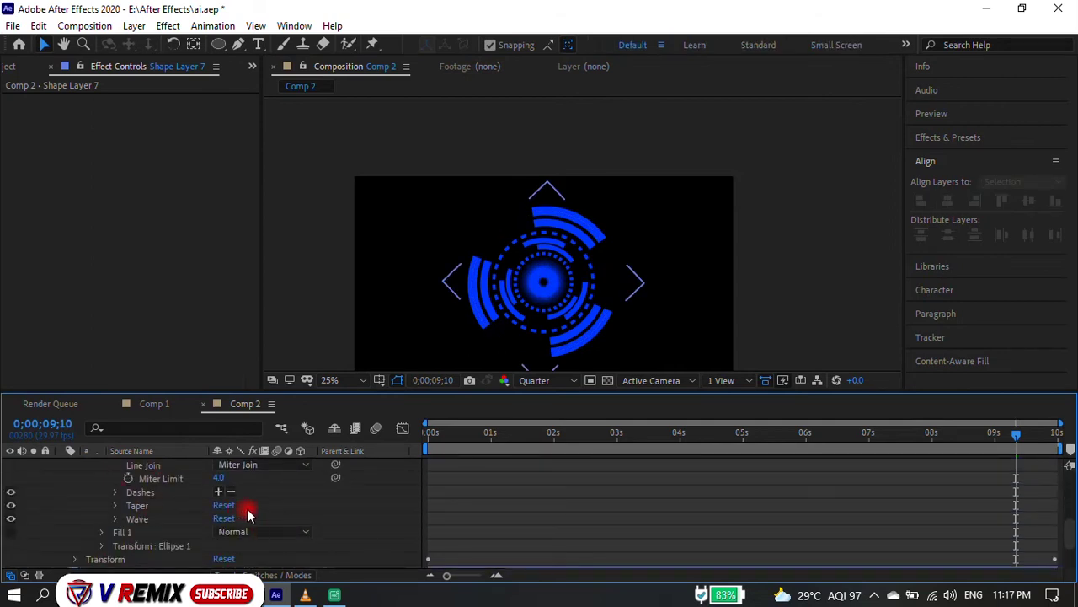
Add dashes set to Dash 241, Gap 116, Dash 2 179, Gap 2 133, and preview from the start.
left_click(218, 491)
left_click_drag(217, 504, 303, 505)
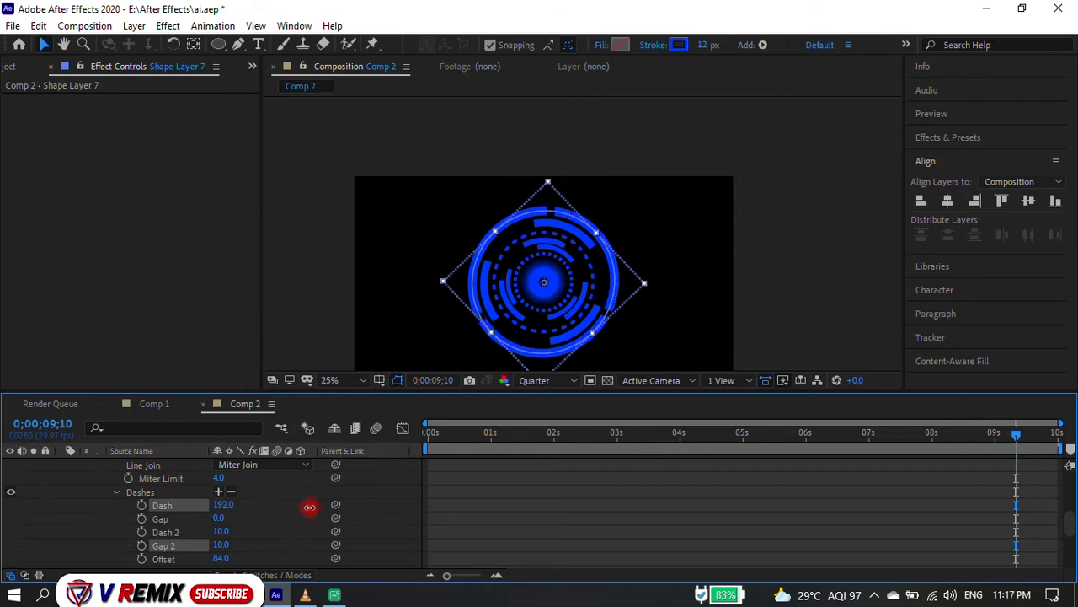
mouse_move(217, 517)
left_mouse_down()
mouse_move(336, 507)
mouse_move(256, 504)
mouse_move(308, 526)
left_mouse_up()
left_click_drag(224, 546, 290, 545)
left_click_drag(223, 504, 192, 504)
key("b")
key("Home")
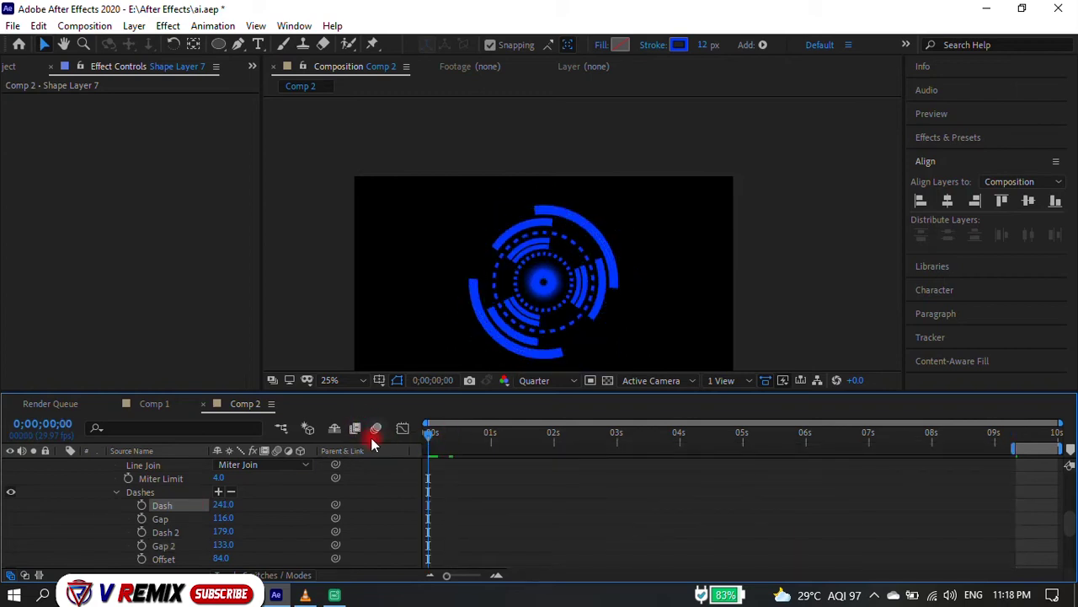
key("space")
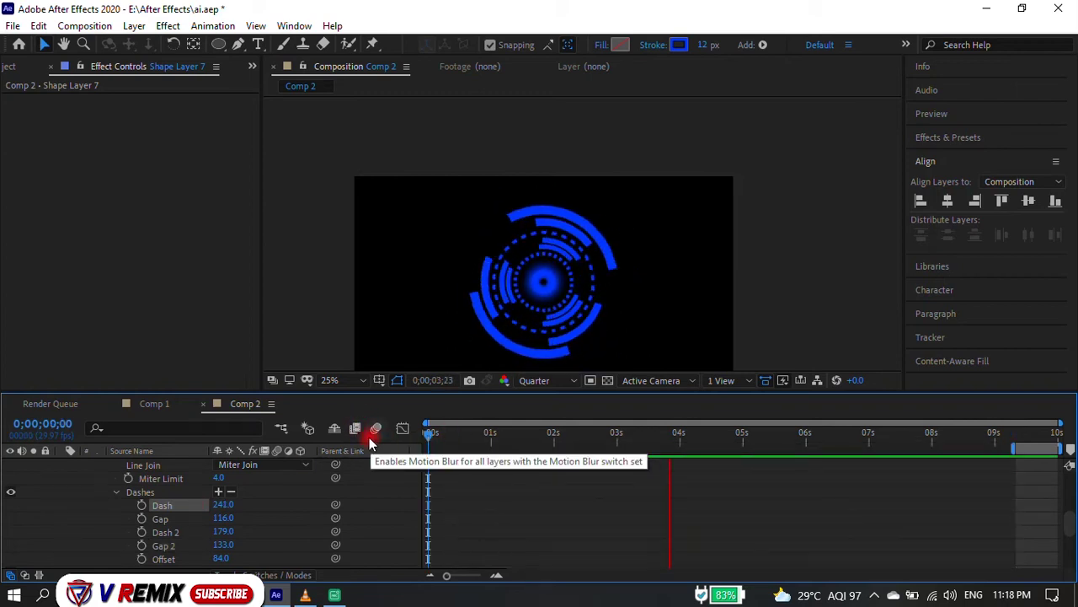
Zero the ring's rotation and delete Shape Layer 7, then undo back to the 1x+74° rotation.
key("space")
scroll(236, 534, "up", 4)
key("u")
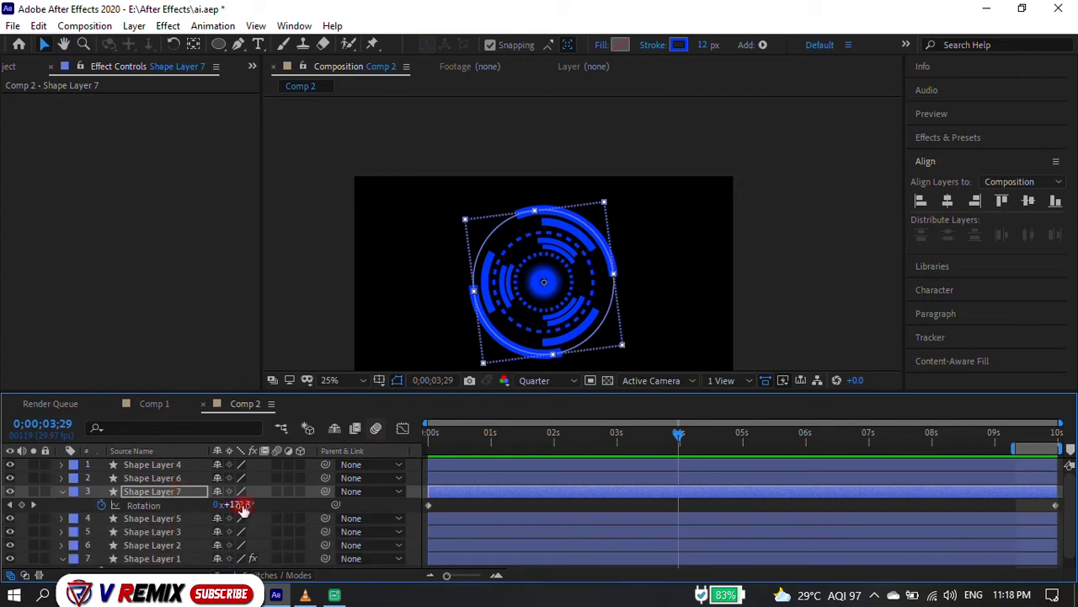
type("0")
key("Return")
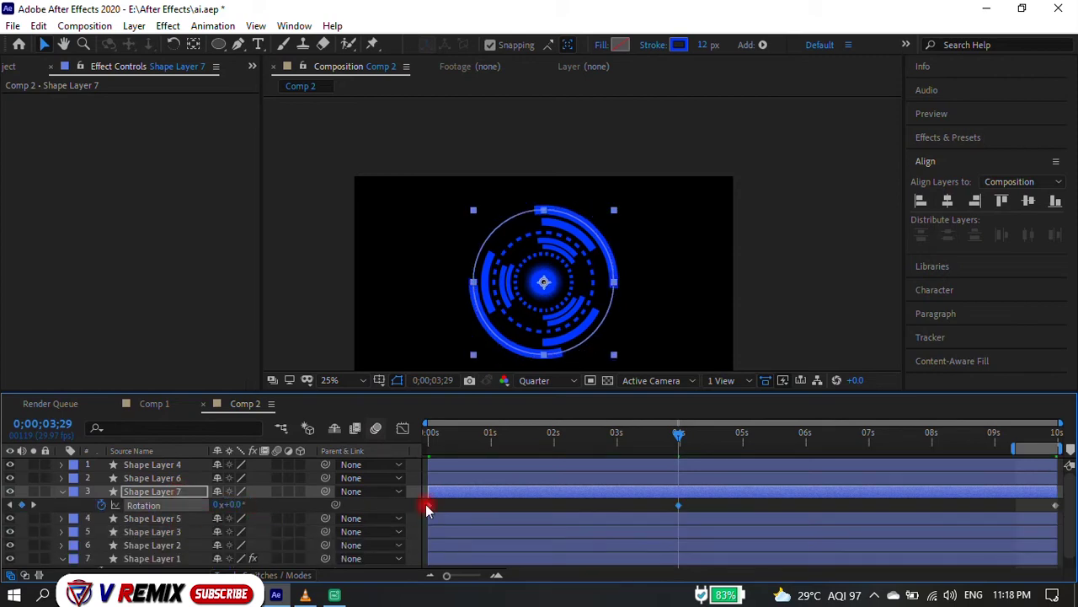
key("Delete")
key("ctrl+z")
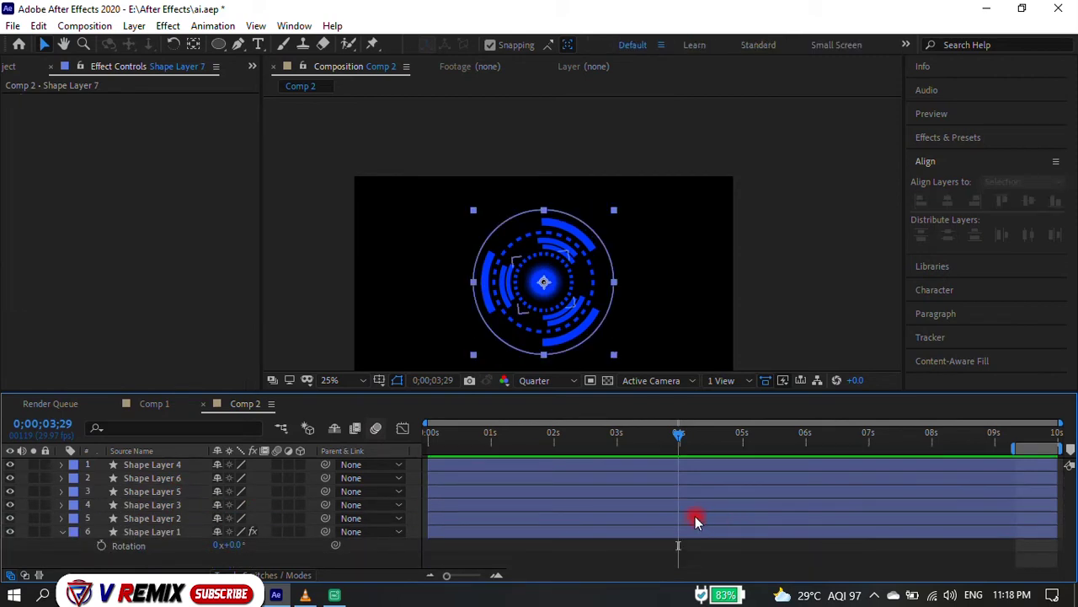
key("ctrl+z")
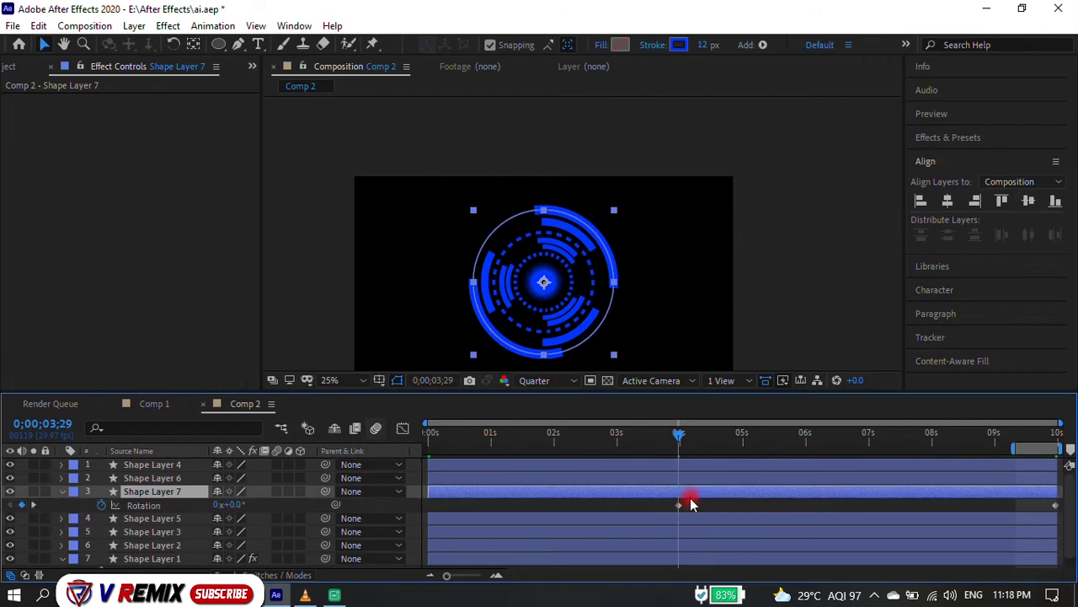
key("ctrl+z")
key("ctrl+z")
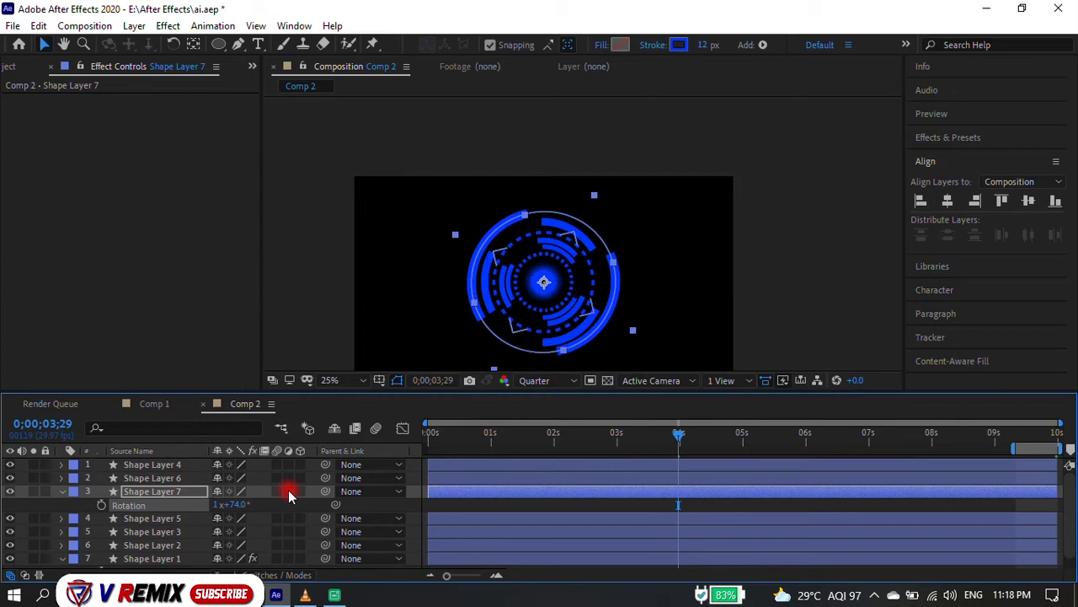
Lower the ring's rotation to about 1x+48° and preview the new angle.
key("space")
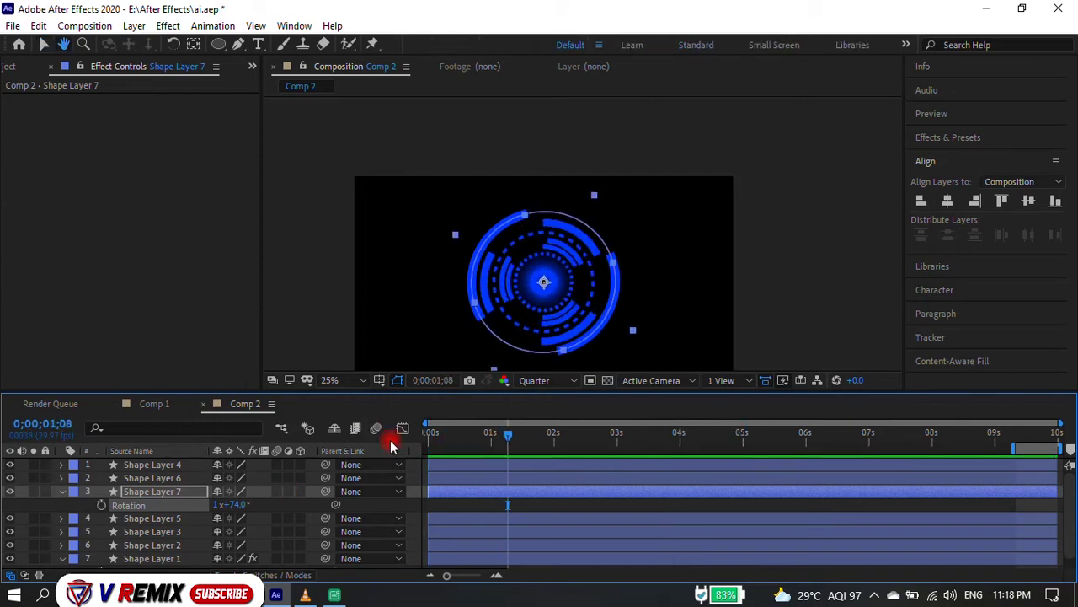
key("ctrl+z")
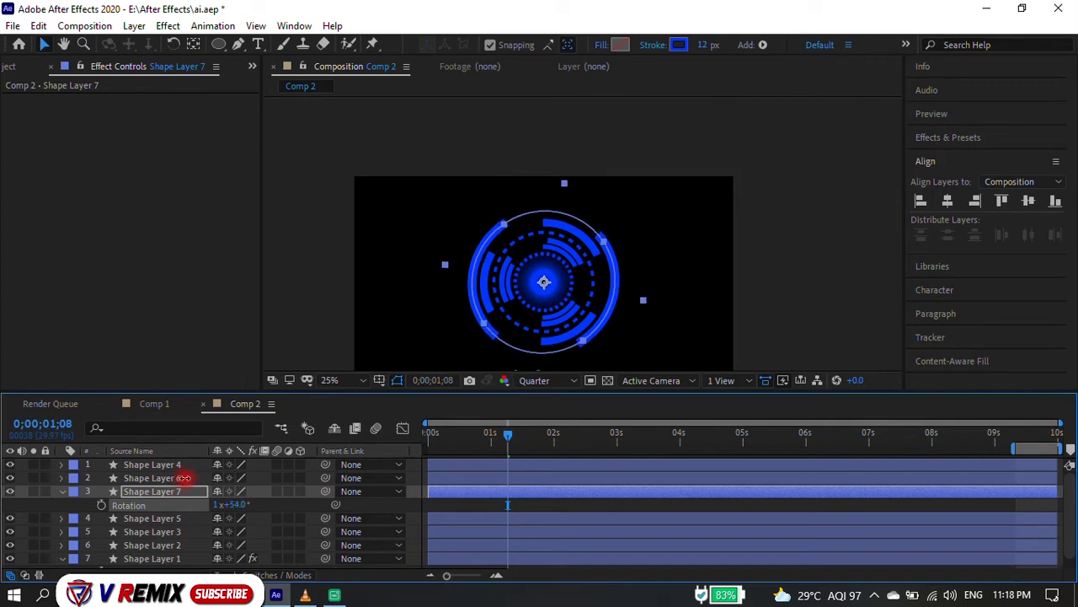
left_click_drag(184, 477, 180, 476)
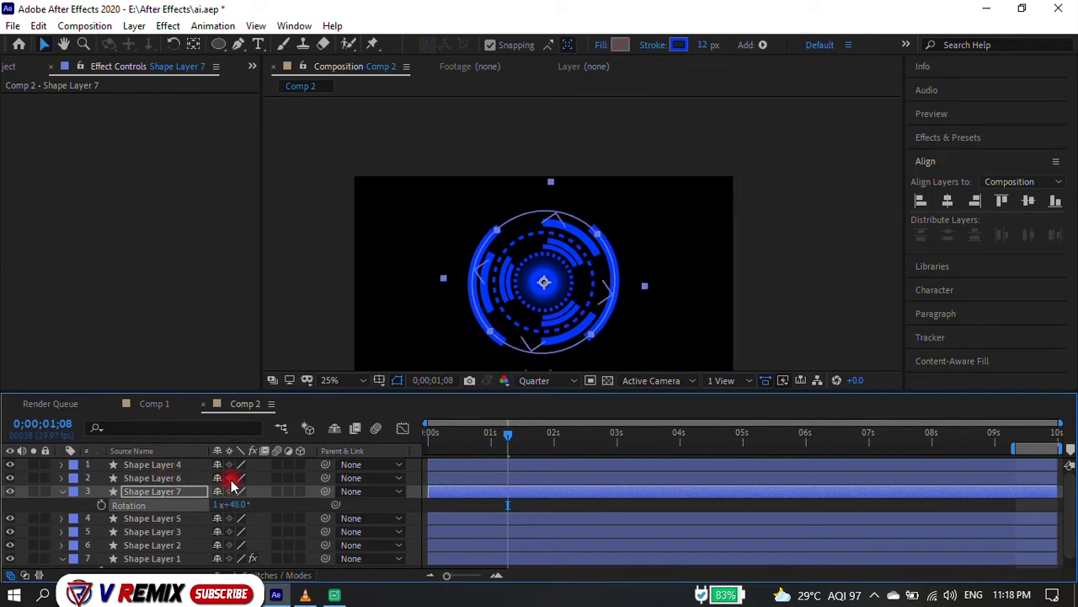
key("space")
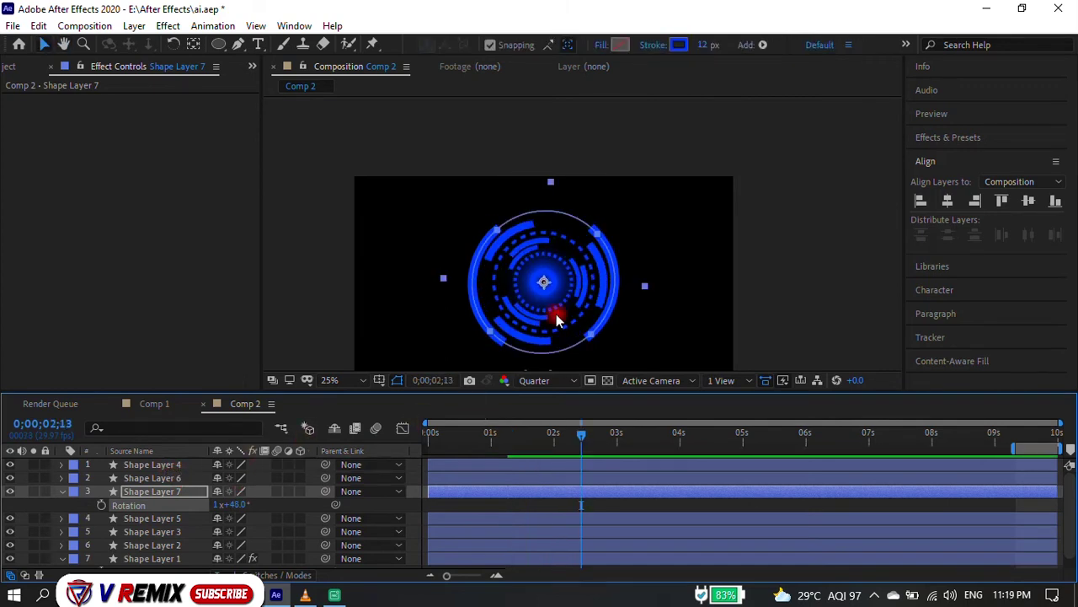
left_click(674, 267)
left_click(596, 331)
Bring back Shape Layer 7 with undo and expand its Ellipse 1 stroke settings.
key("End")
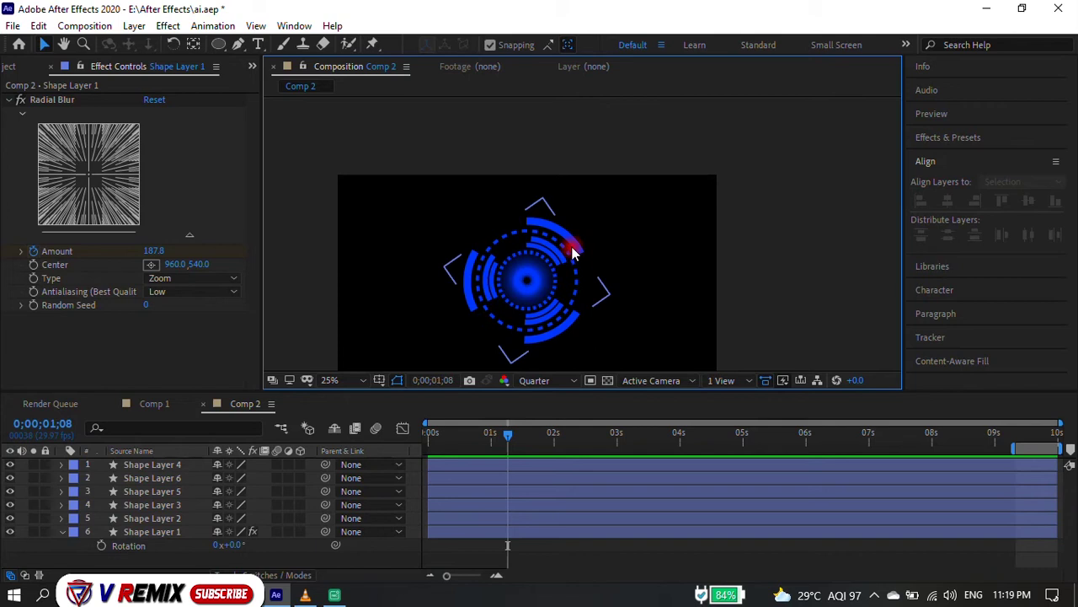
key("ctrl+z")
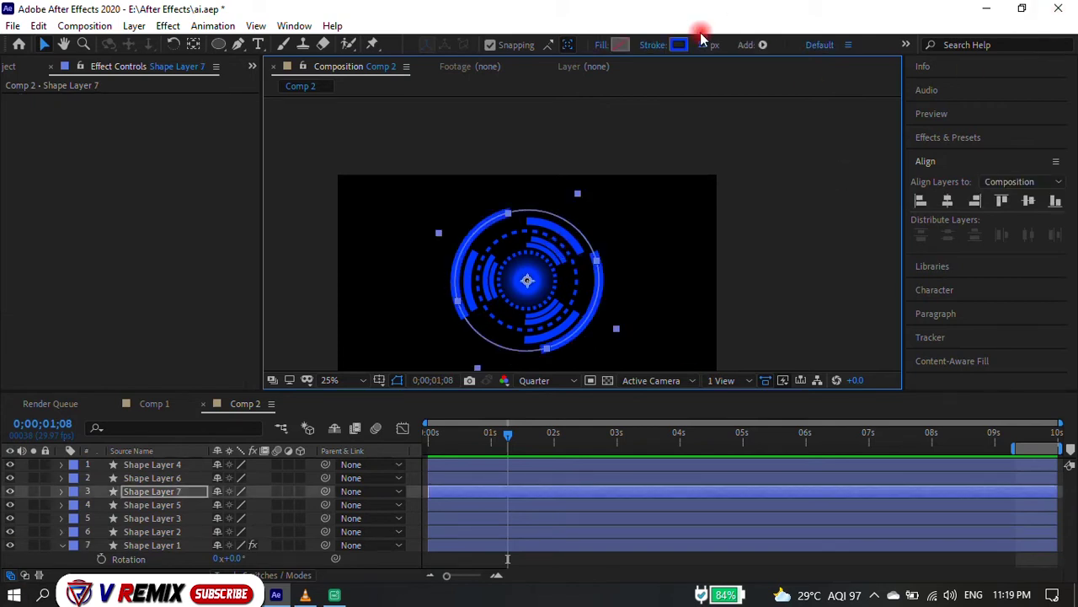
left_click(60, 491)
left_click(76, 505)
left_click(89, 518)
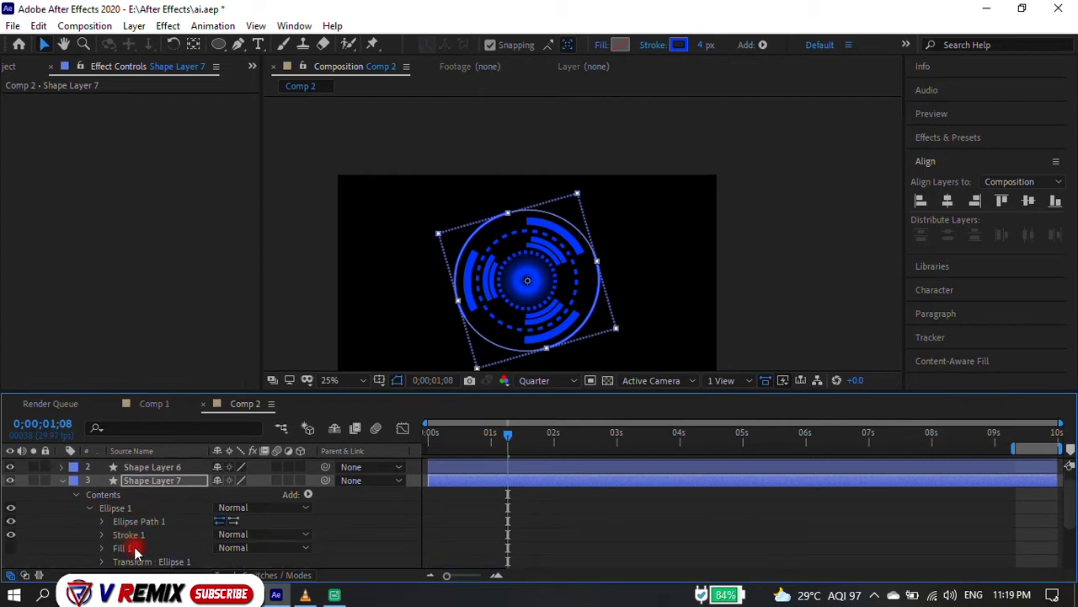
left_click(101, 534)
scroll(221, 518, "down", 3)
scroll(226, 513, "up", 1)
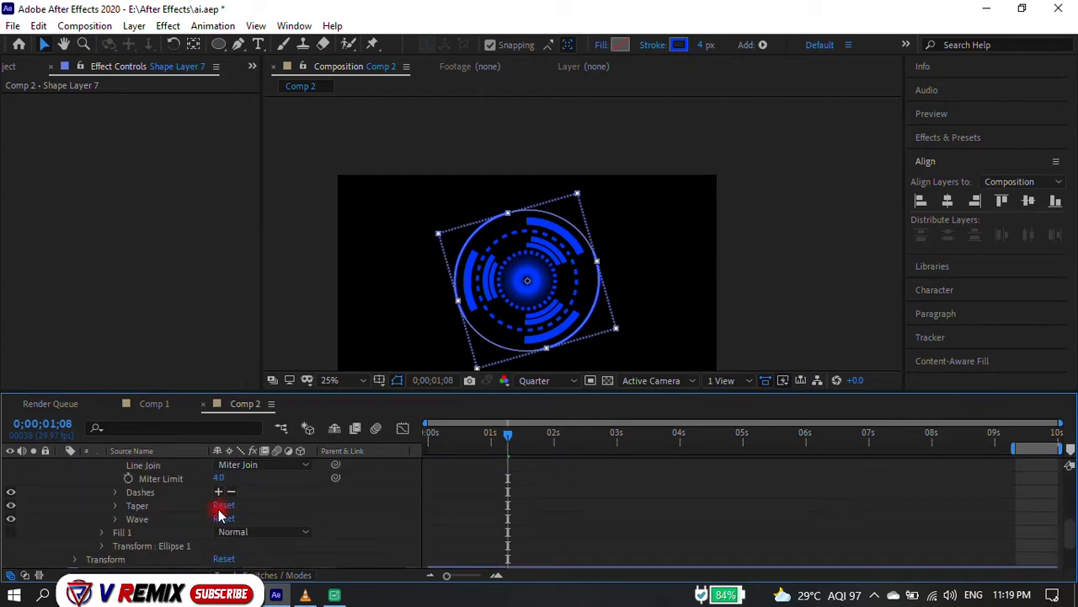
Set the dash Gap, Dash 2 and Gap 2 values to 0 for an evenly dashed ring.
left_click(218, 491)
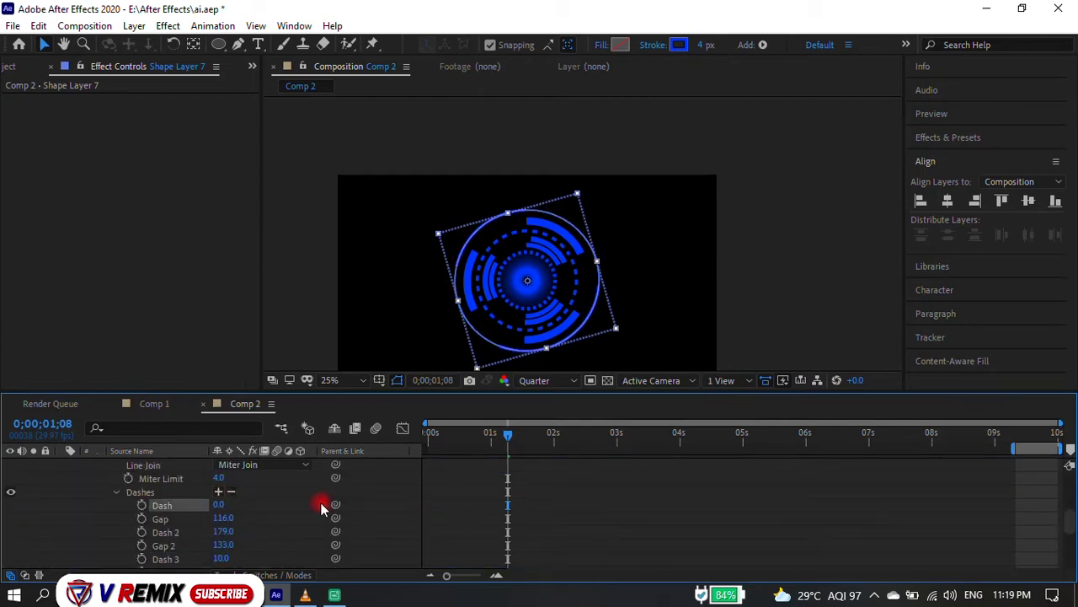
left_click_drag(221, 517, 3, 544)
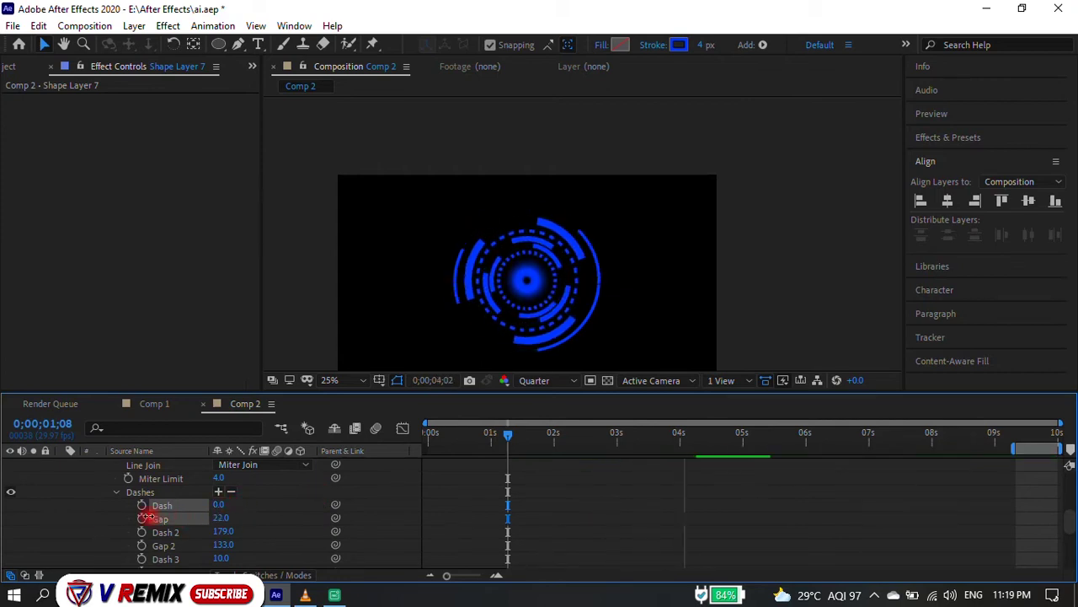
left_click_drag(222, 532, 176, 560)
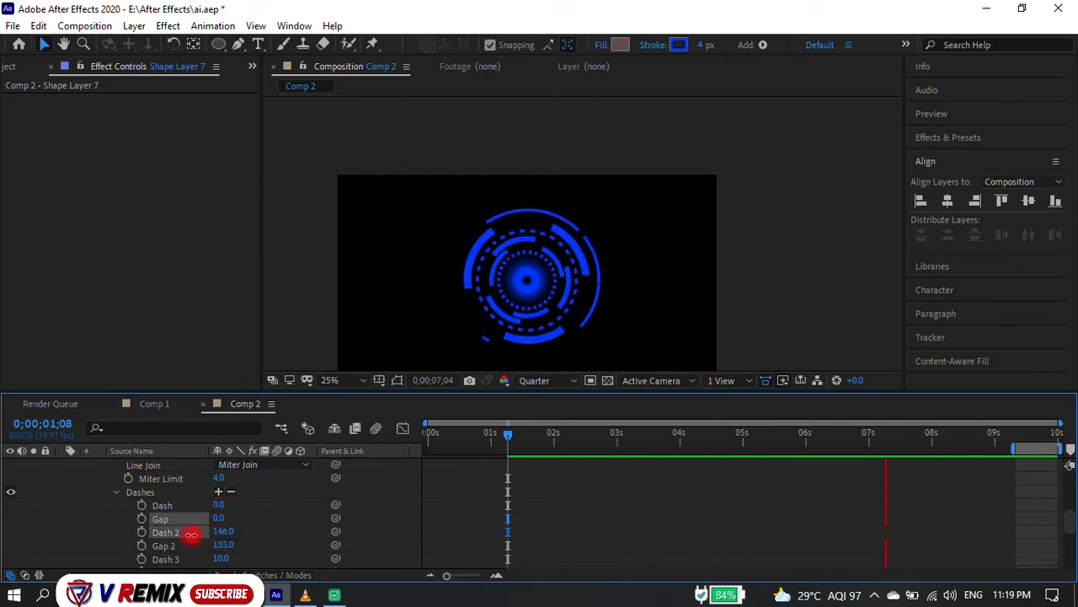
mouse_move(126, 548)
left_mouse_down()
mouse_move(226, 557)
mouse_move(213, 556)
left_mouse_up()
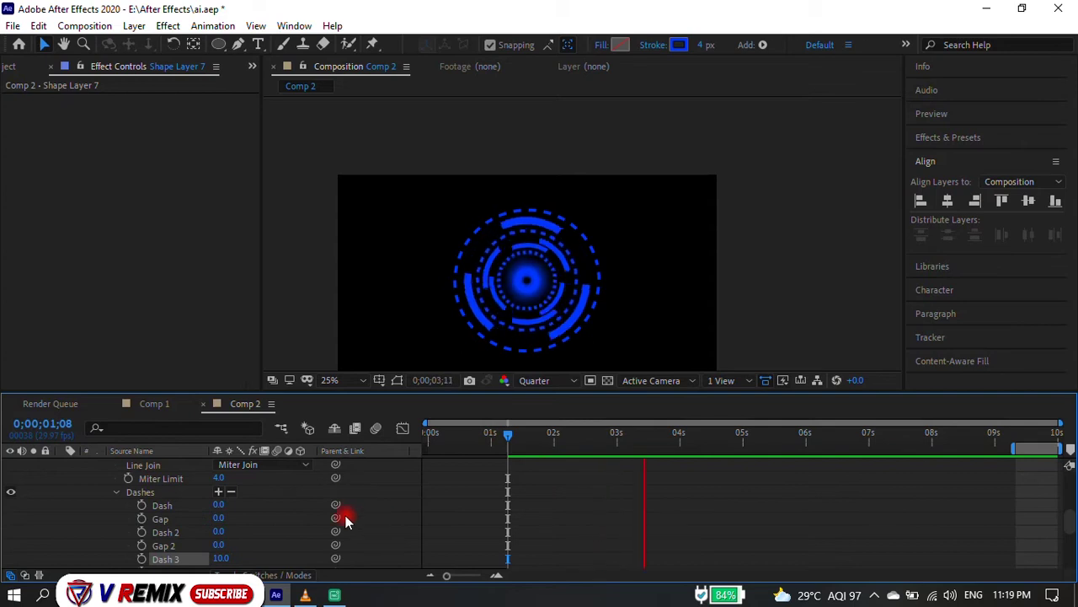
key("space")
scroll(252, 522, "up", 3)
Keyframe Shape Layer 7's Rotation from 1x+74° at 0s to 1x+90° at the end.
scroll(233, 540, "down", 1)
key("r")
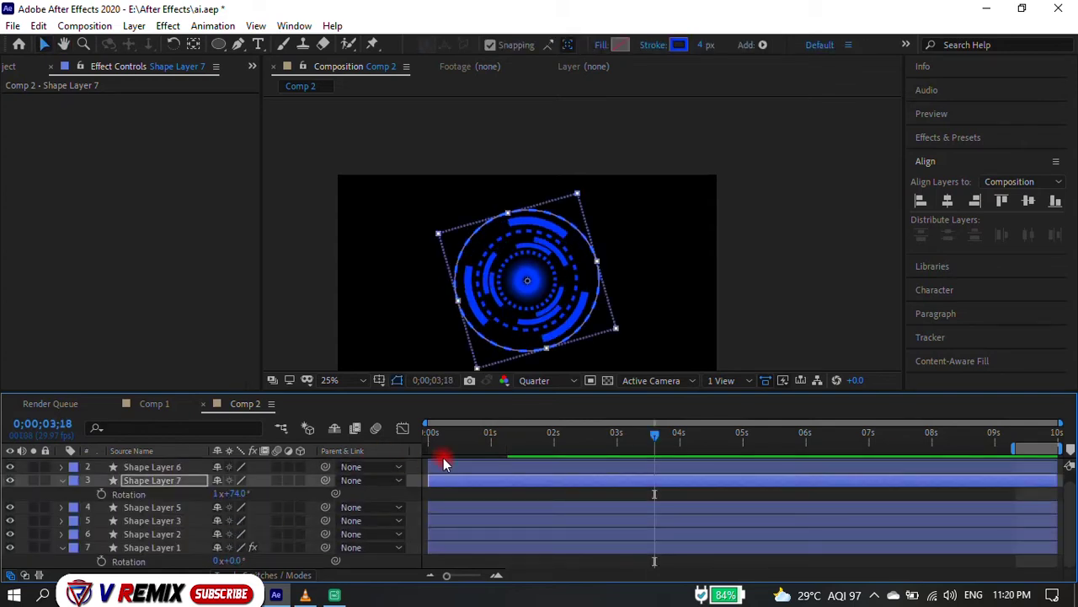
left_click(431, 433)
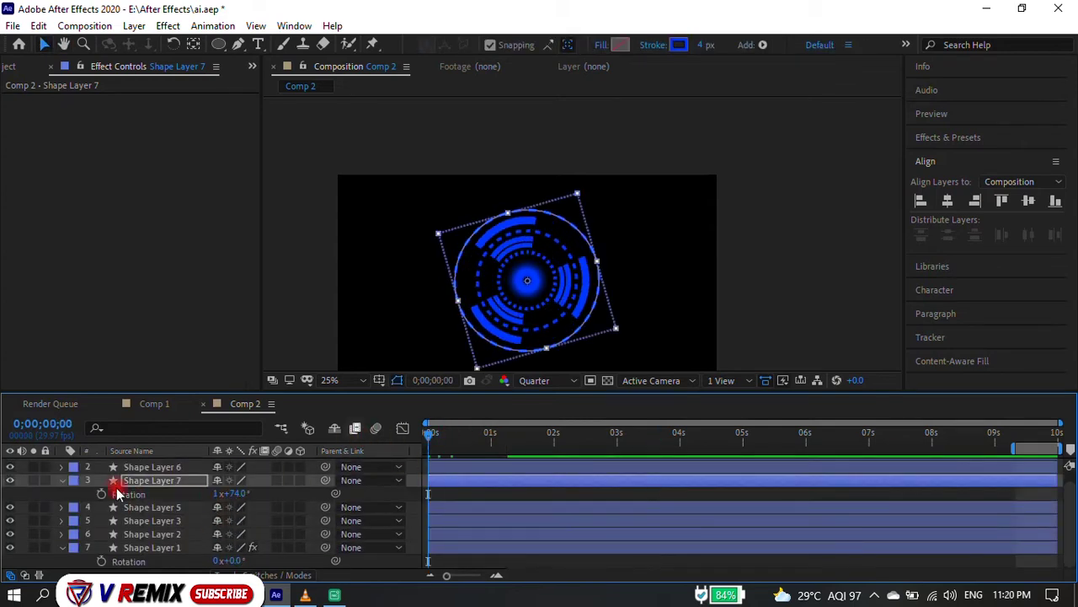
left_click(101, 494)
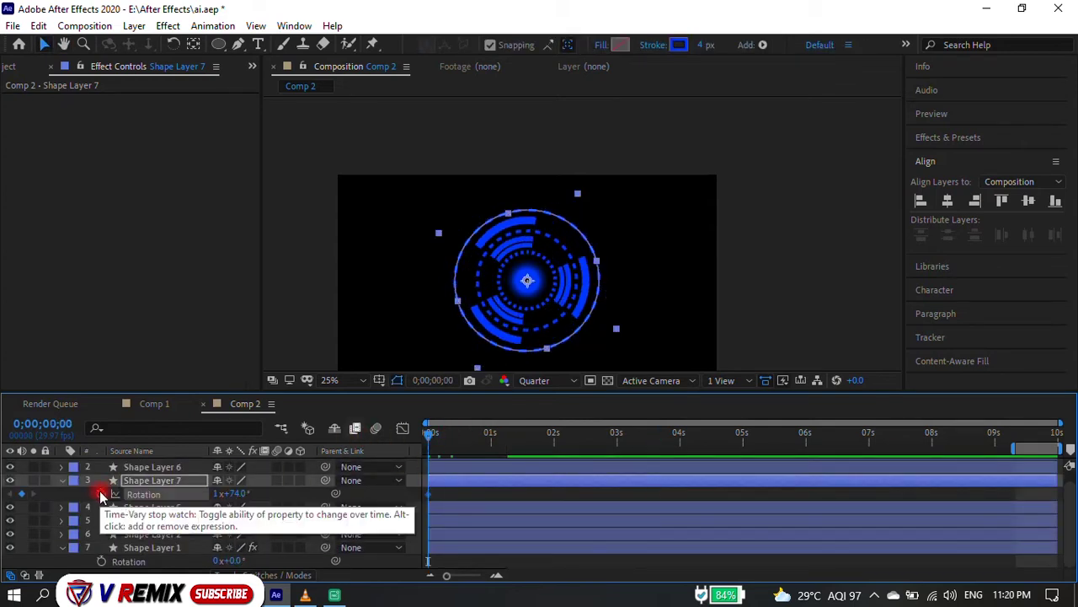
left_click(1058, 433)
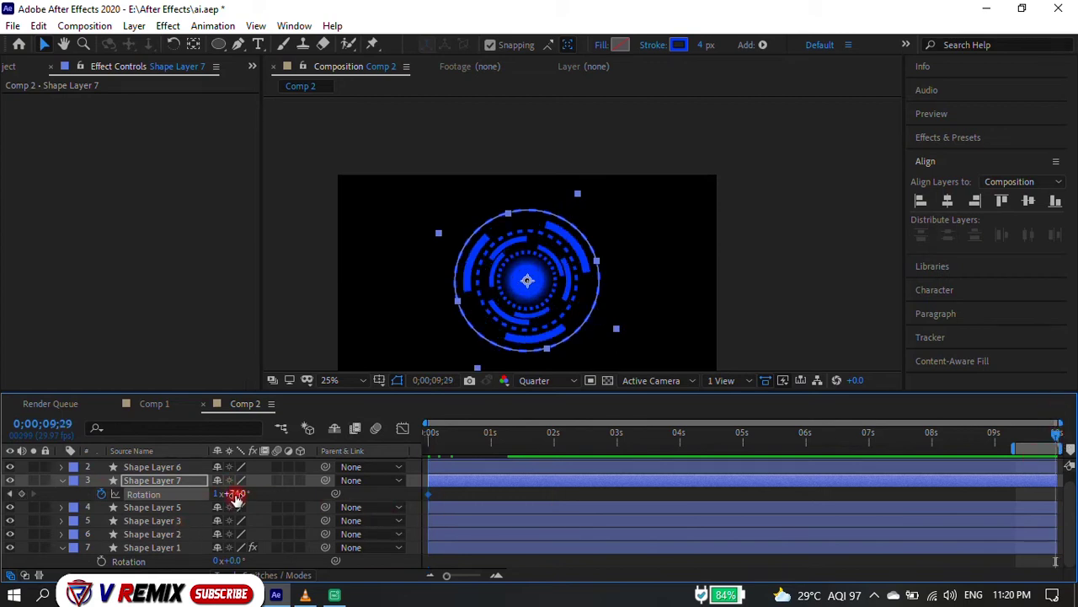
mouse_move(237, 497)
left_mouse_down()
mouse_move(400, 506)
mouse_move(580, 462)
left_mouse_up()
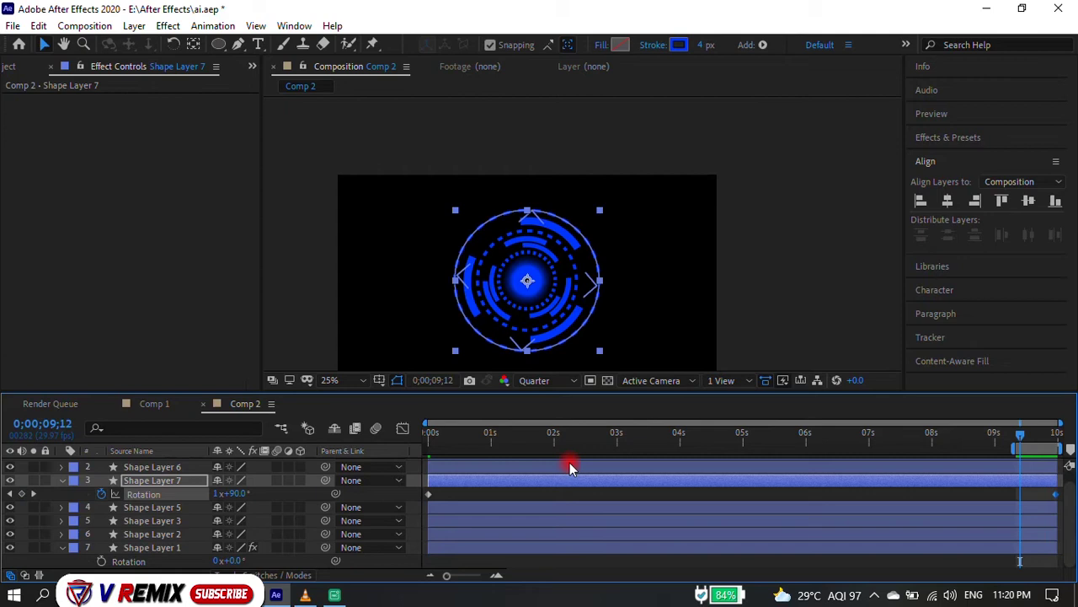
left_click(1021, 435)
Extend the work area to the full comp, preview the rotation, and return to 0s.
left_click_drag(864, 447, 362, 455)
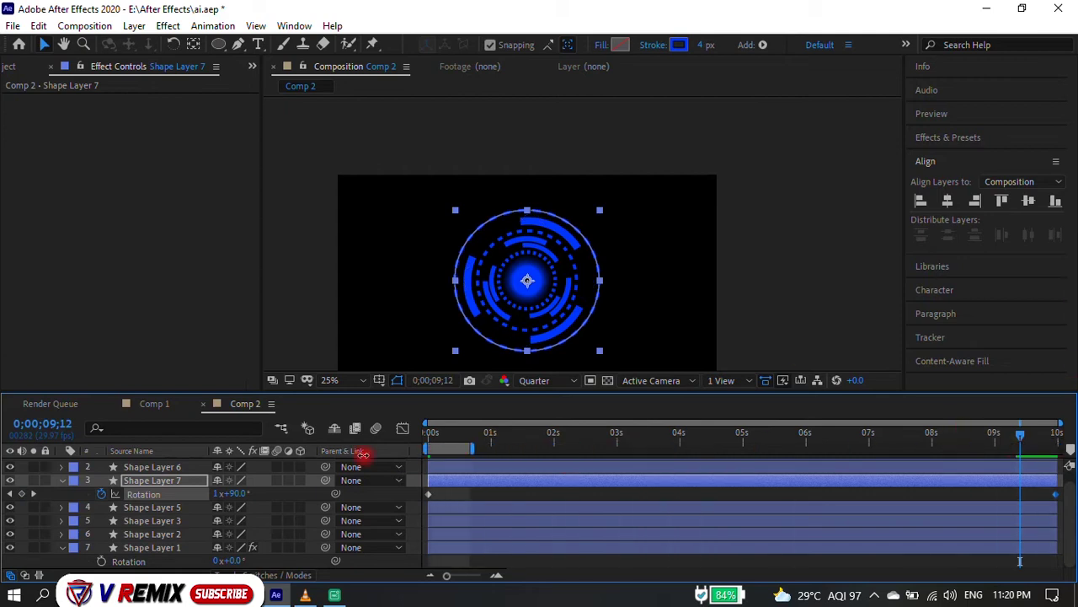
double_click(475, 448)
key("space")
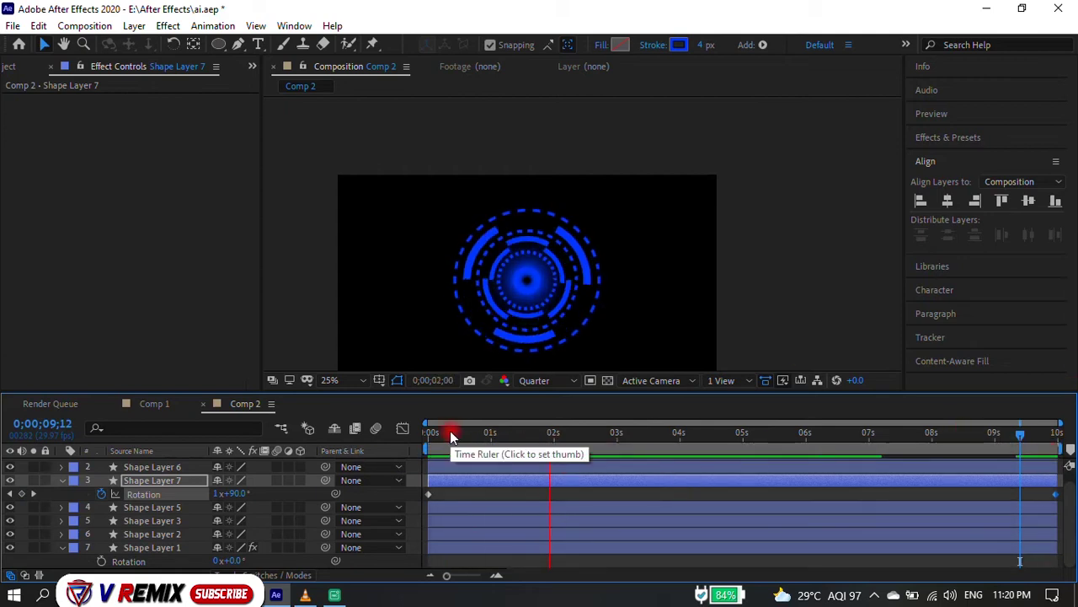
key("End")
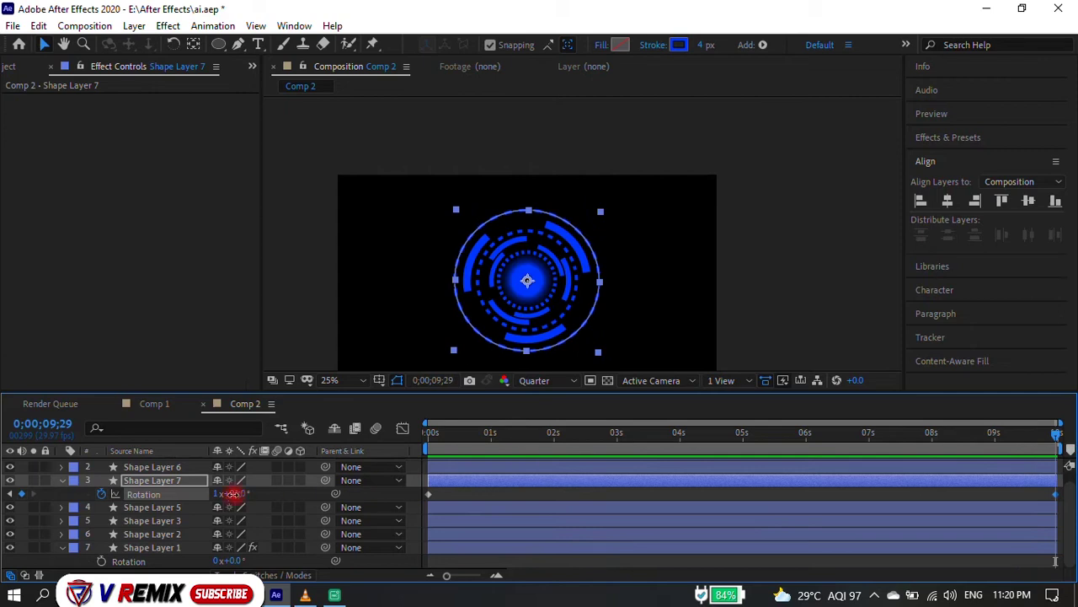
left_click_drag(233, 493, 258, 494)
left_click_drag(481, 433, 421, 430)
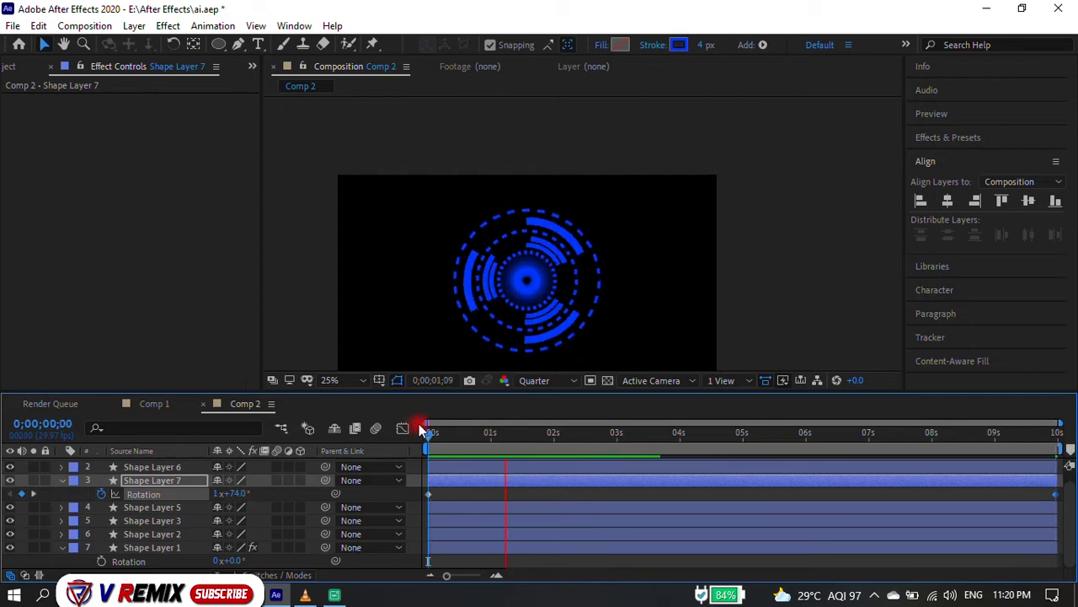
Create a new composition, Comp 3 (1920x1080, 10 seconds), from the Project panel.
right_click(115, 138)
left_click(24, 66)
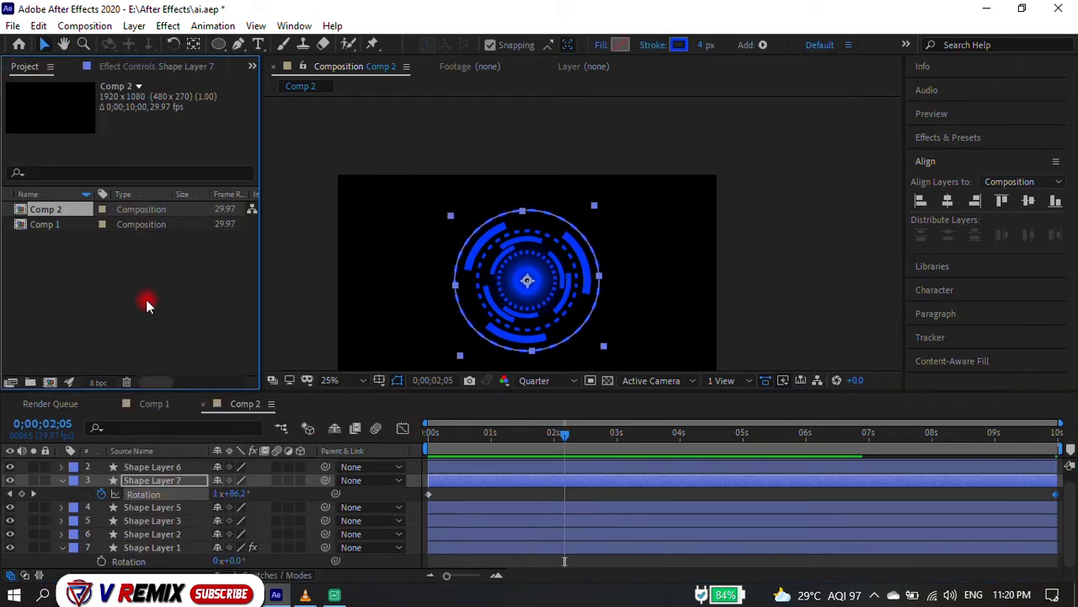
right_click(146, 296)
left_click(206, 305)
left_click(645, 481)
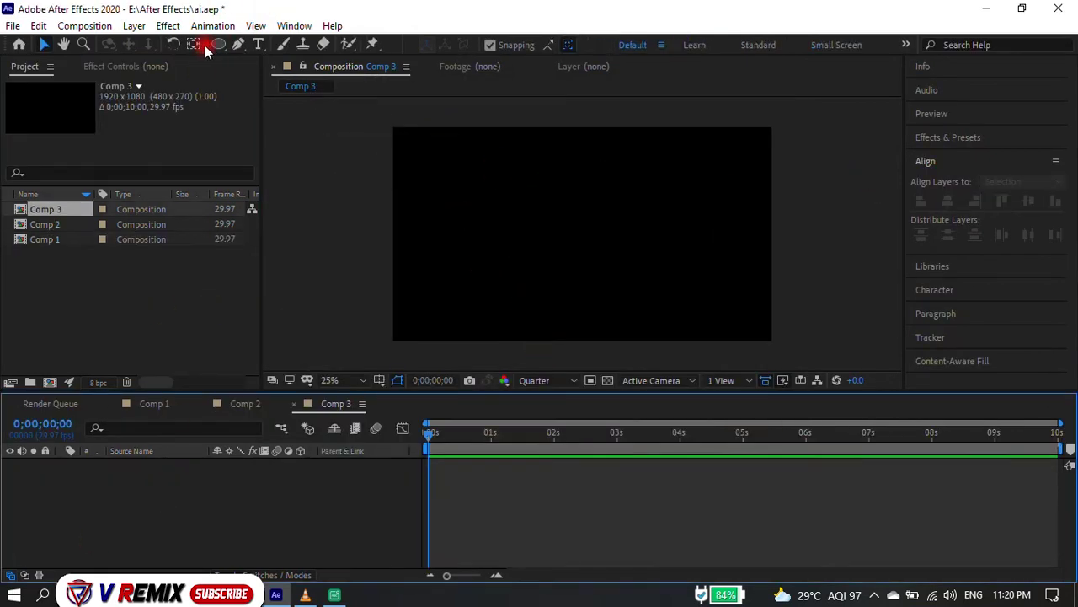
Draw a rectangle near Comp 3's top-left with the Rectangle tool.
left_click_drag(218, 44, 285, 43)
left_click_drag(411, 150, 523, 196)
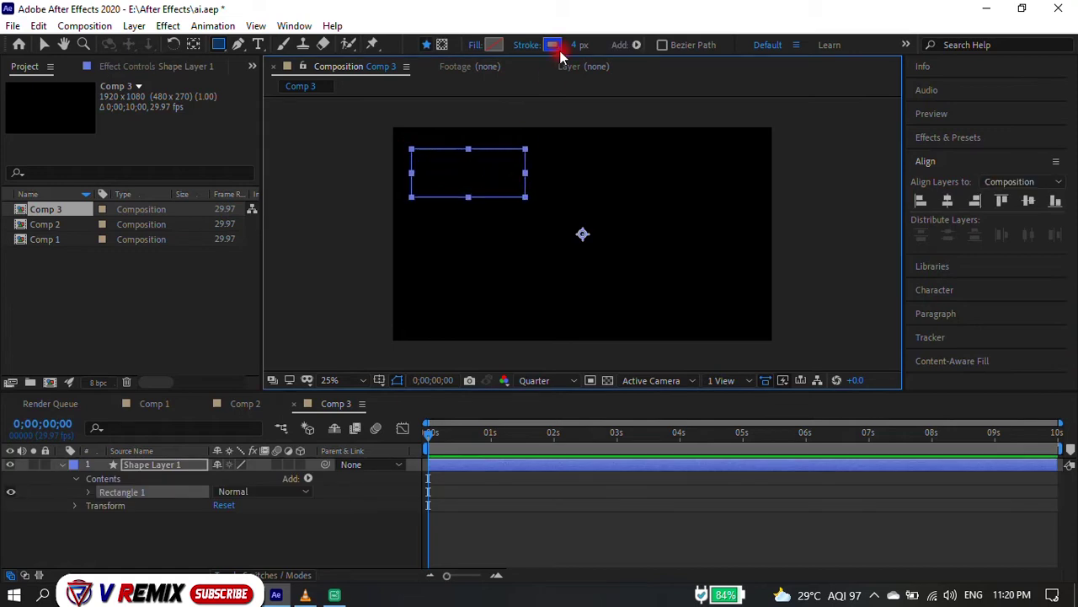
left_click(472, 137)
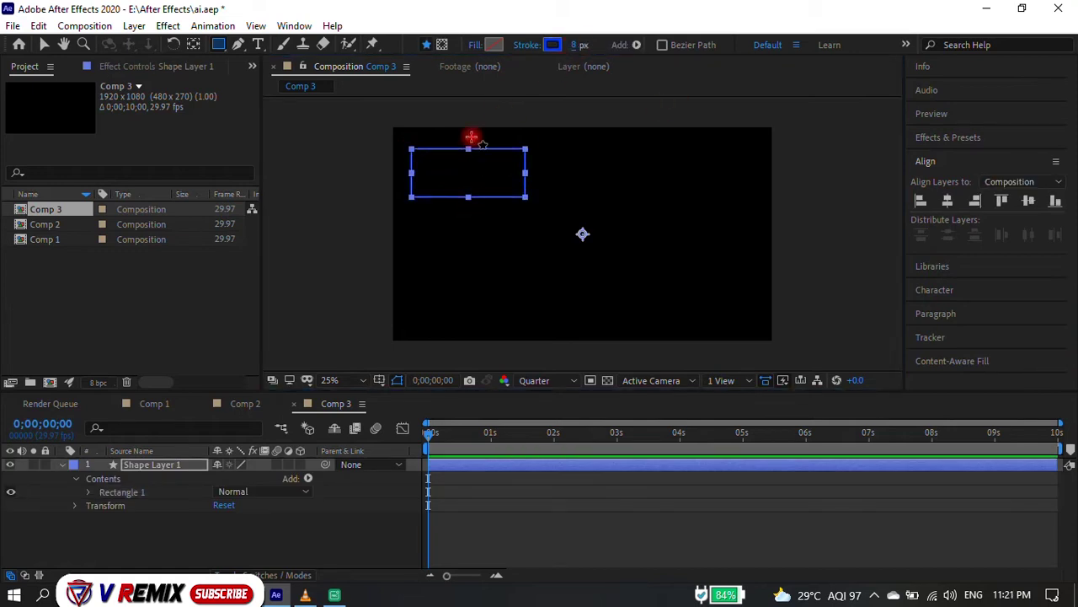
Add a dash to the rectangle's blue stroke and lengthen it to Dash 379.
left_click(88, 492)
left_click(101, 517)
scroll(110, 525, "down", 2)
scroll(113, 536, "down", 2)
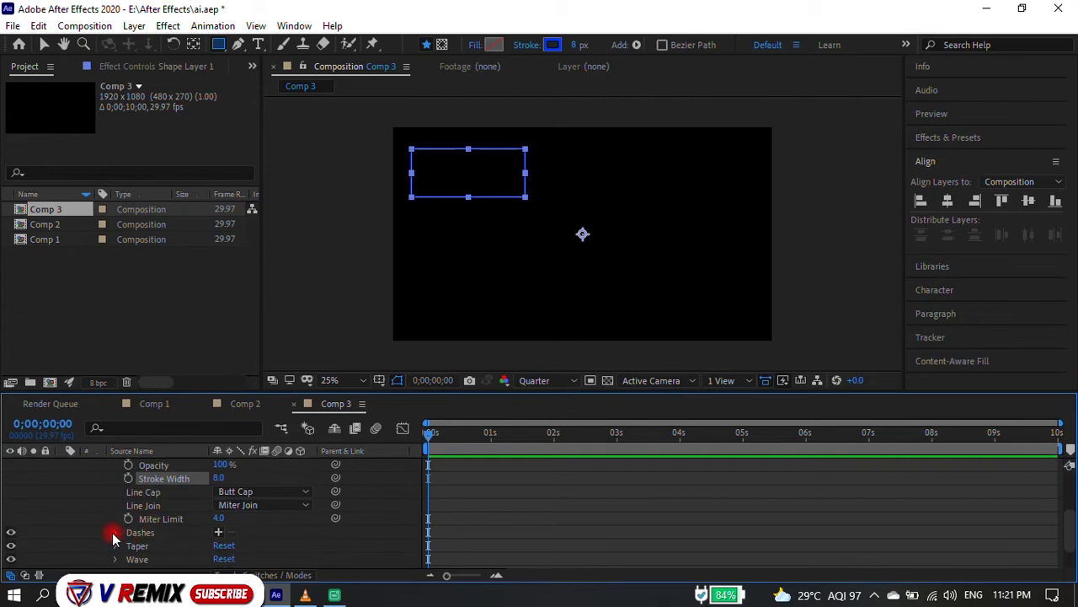
left_click(219, 533)
scroll(249, 530, "down", 3)
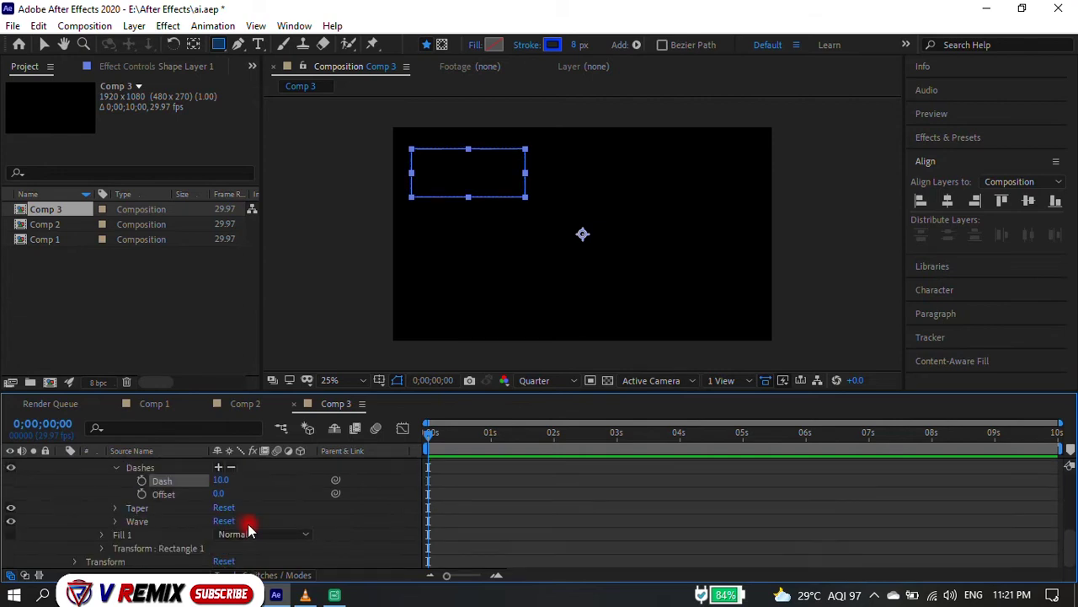
left_click(224, 480)
left_click_drag(220, 483, 250, 482)
scroll(525, 180, "up", 4)
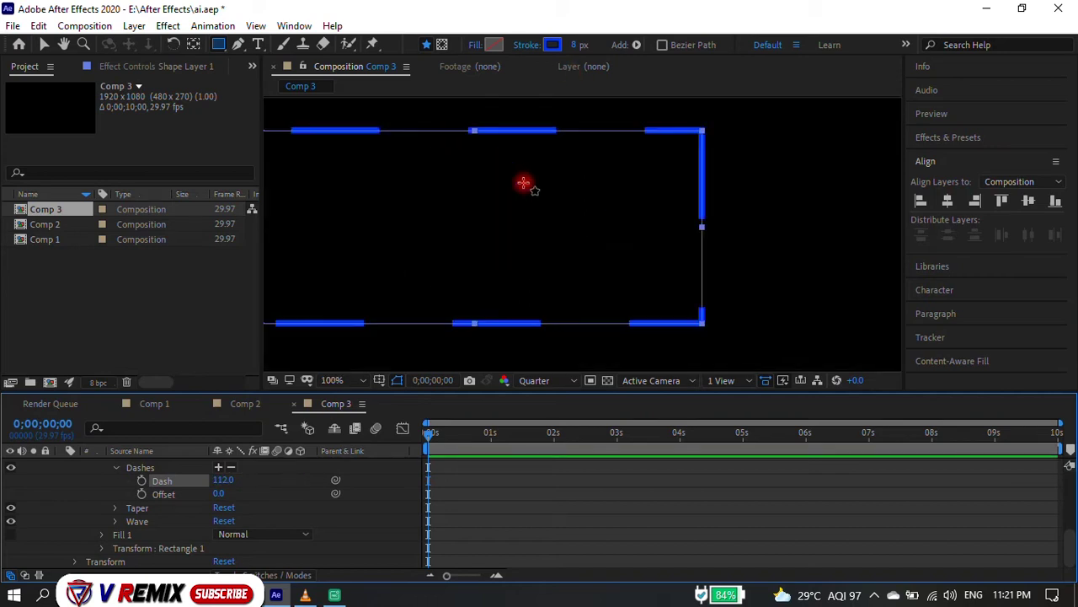
scroll(590, 201, "down", 2)
scroll(579, 199, "up", 2)
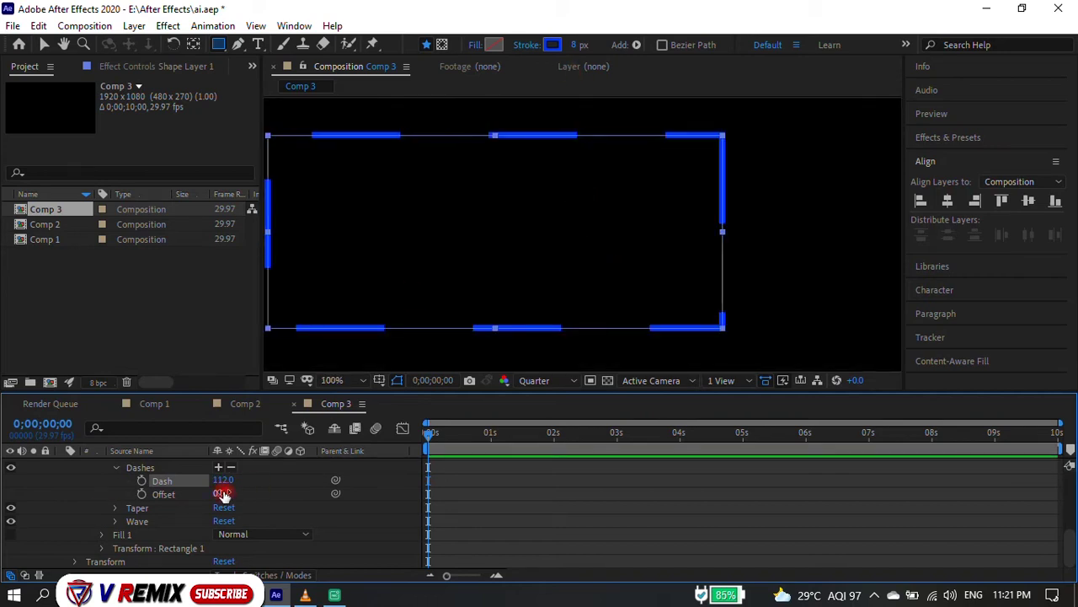
left_click_drag(223, 479, 426, 471)
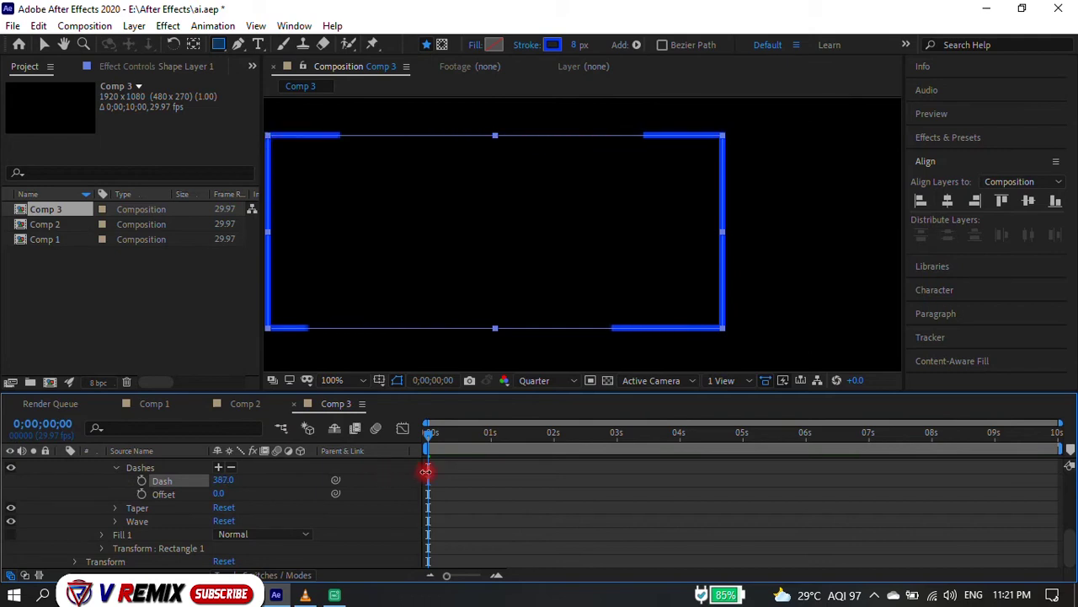
left_click_drag(412, 467, 417, 469)
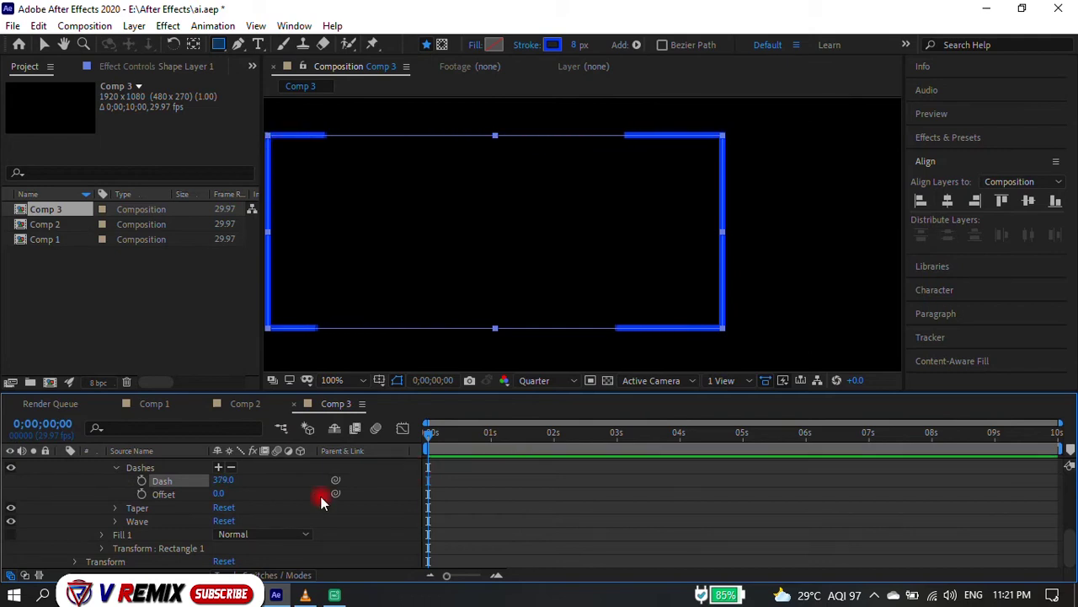
Experiment with tapering the start of the rectangle's stroke.
left_click(115, 507)
scroll(231, 495, "down", 1)
left_click_drag(232, 494, 250, 492)
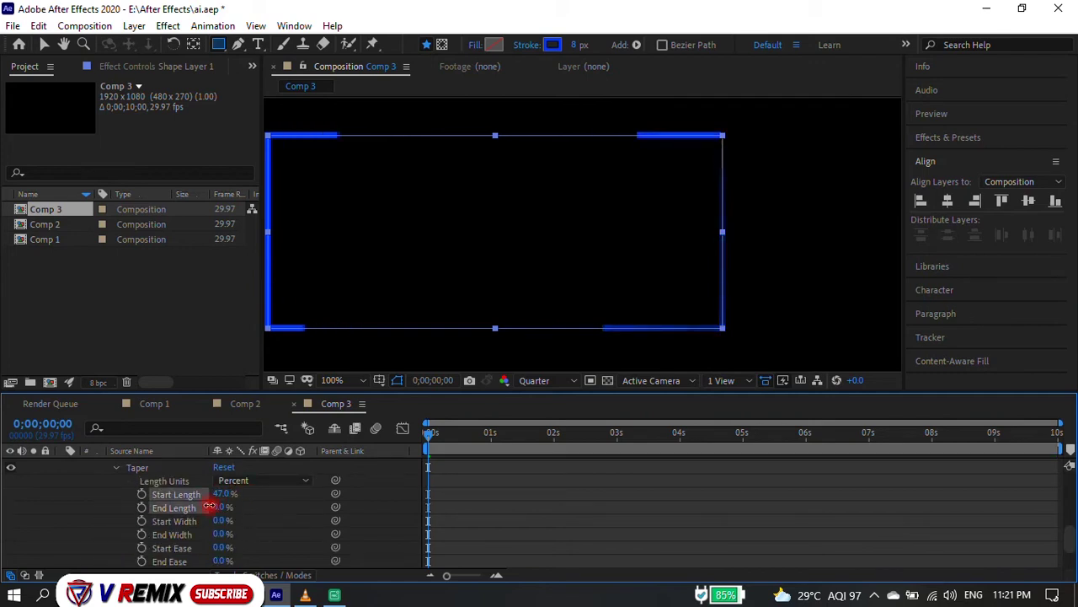
scroll(237, 509, "up", 3)
mouse_move(221, 534)
left_mouse_down()
mouse_move(521, 540)
mouse_move(332, 528)
left_mouse_up()
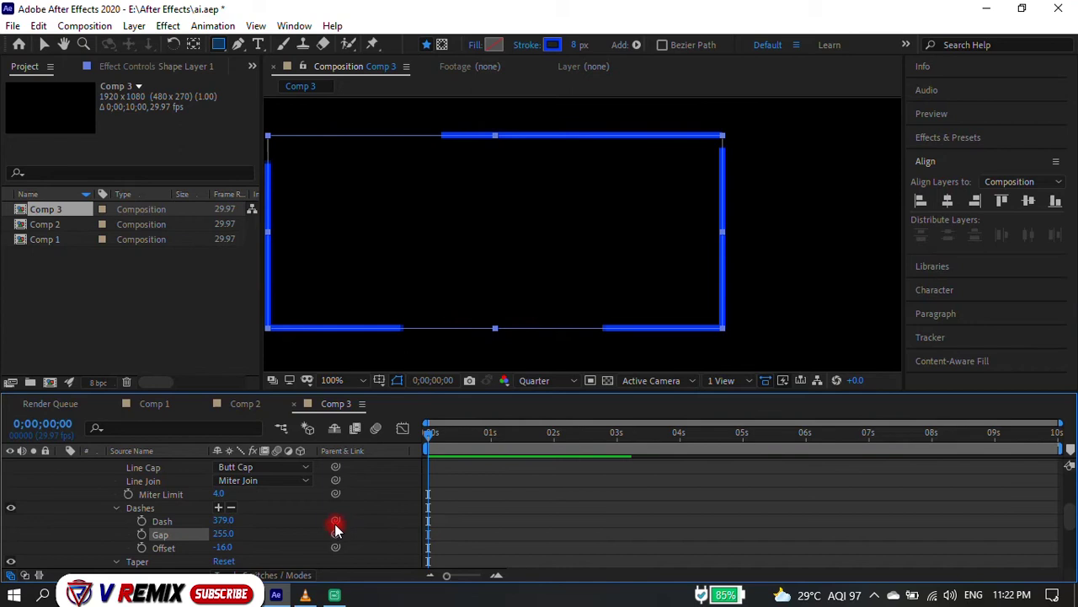
Add a second dash and experiment with the Dash, Gap, Dash 2 and Offset values.
left_click(218, 507)
scroll(214, 514, "down", 1)
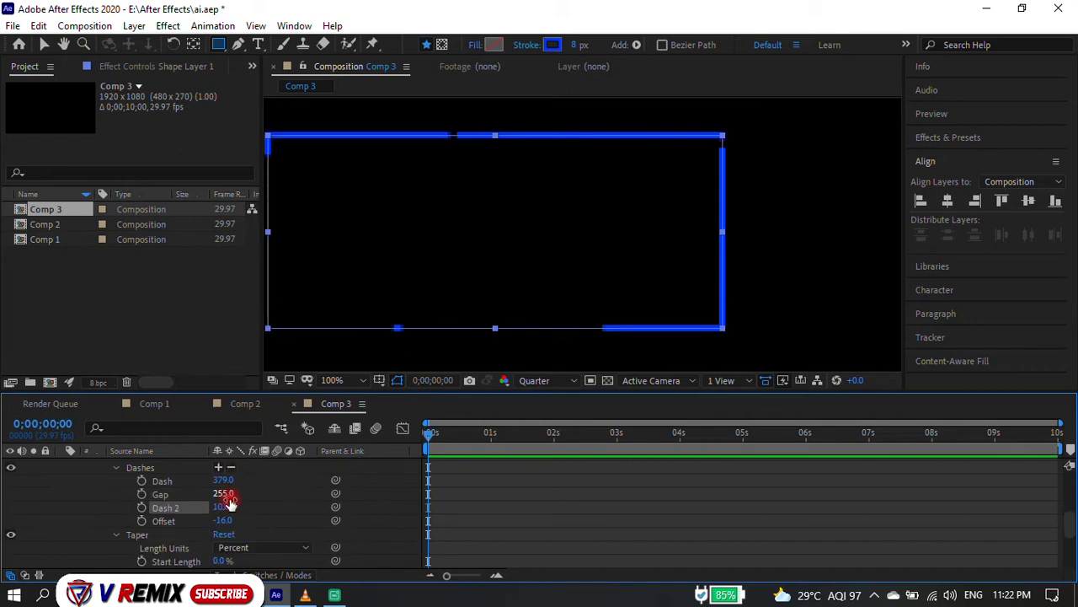
left_click_drag(211, 518, 240, 510)
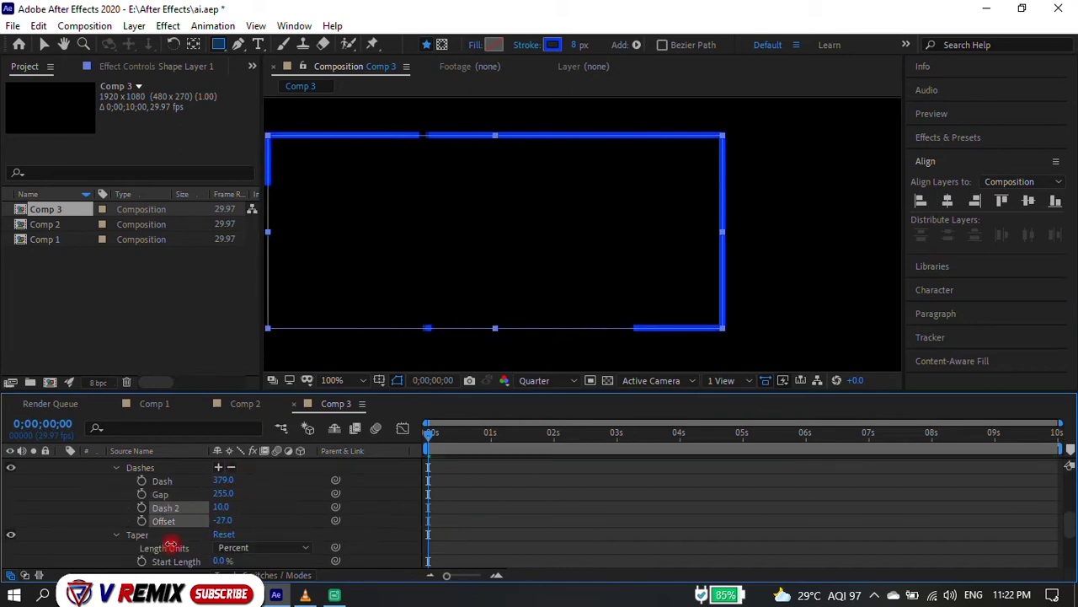
left_click_drag(226, 481, 861, 482)
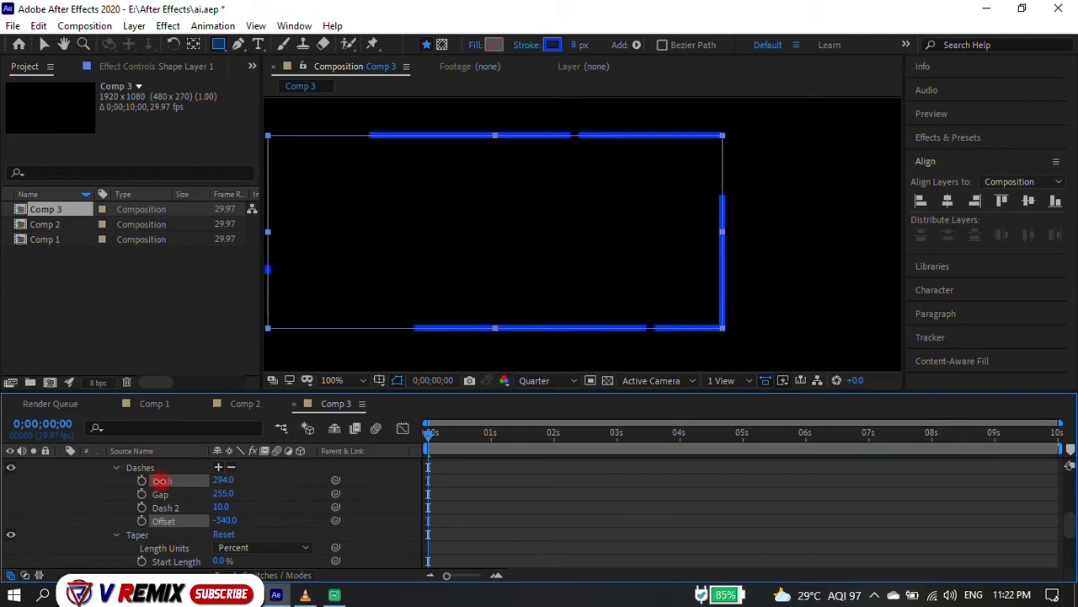
left_click_drag(996, 480, 4, 469)
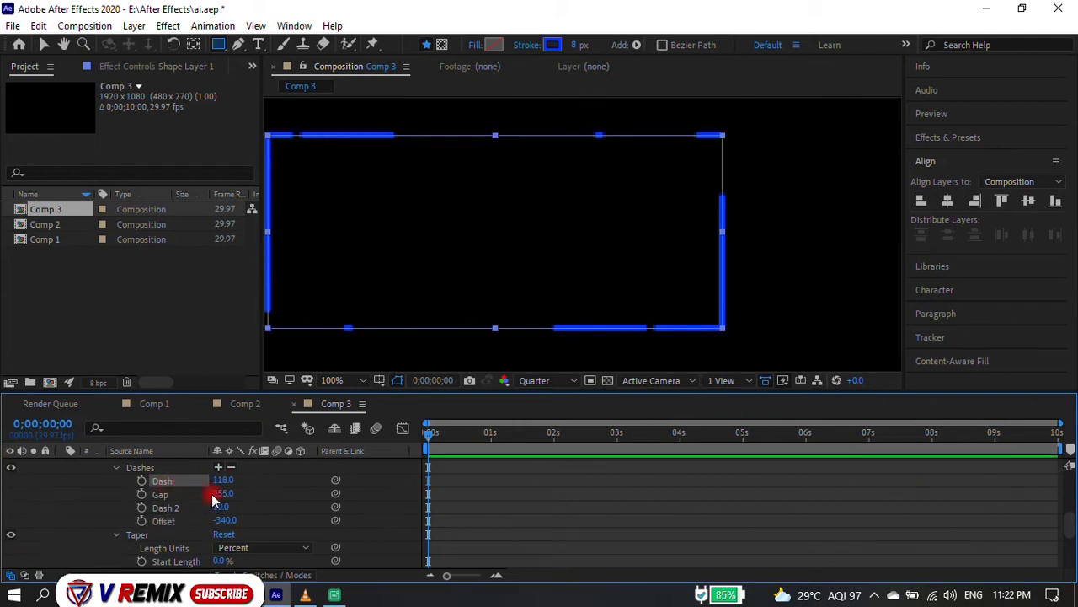
left_click_drag(224, 494, 75, 498)
mouse_move(220, 506)
left_mouse_down()
mouse_move(111, 510)
mouse_move(652, 528)
left_mouse_up()
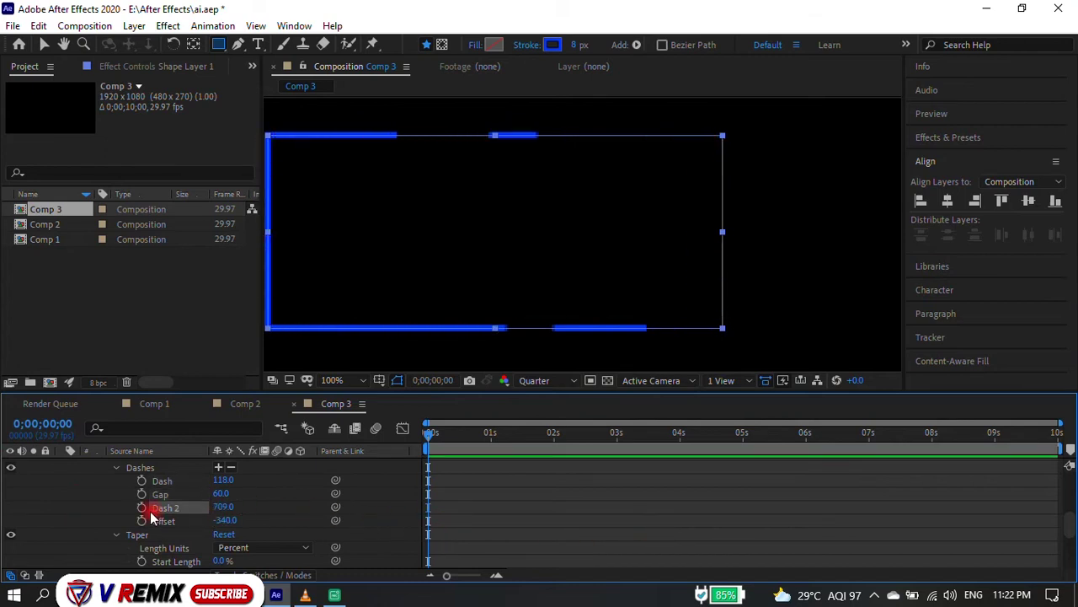
left_click_drag(223, 520, 102, 548)
scroll(229, 520, "up", 2)
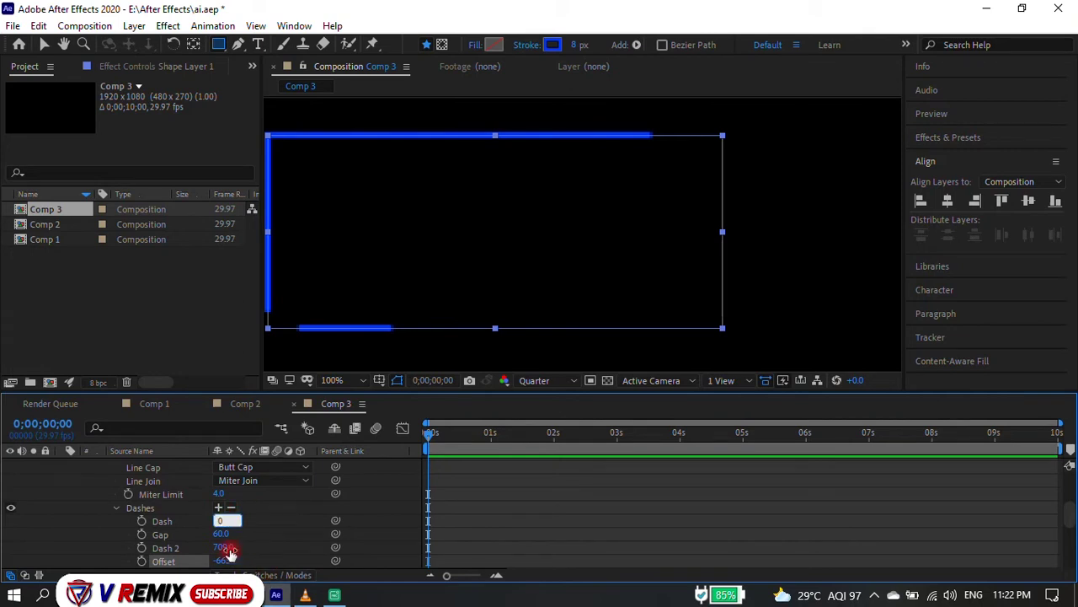
Zero Gap, Dash 2 and Offset, then set Dash to 437 to leave two corner brackets.
key("Tab")
type("0")
key("Tab")
type("0")
key("Tab")
type("0")
mouse_move(221, 520)
left_mouse_down()
mouse_move(360, 528)
mouse_move(199, 514)
mouse_move(250, 529)
mouse_move(215, 521)
mouse_move(338, 504)
left_mouse_up()
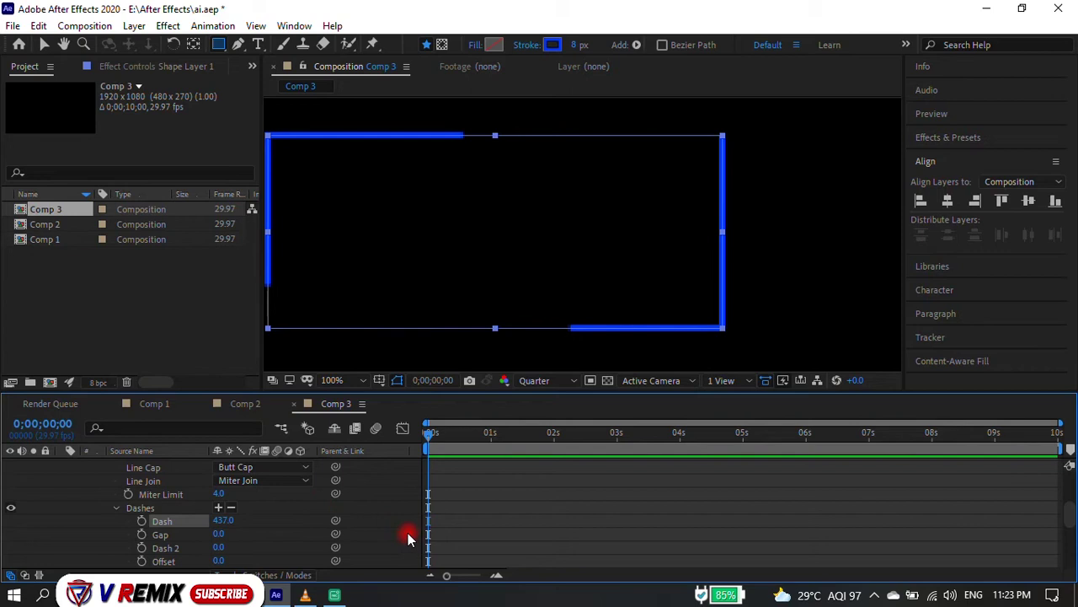
Set the bracket frame's fill colour to blue #006CFF.
scroll(77, 482, "up", 5)
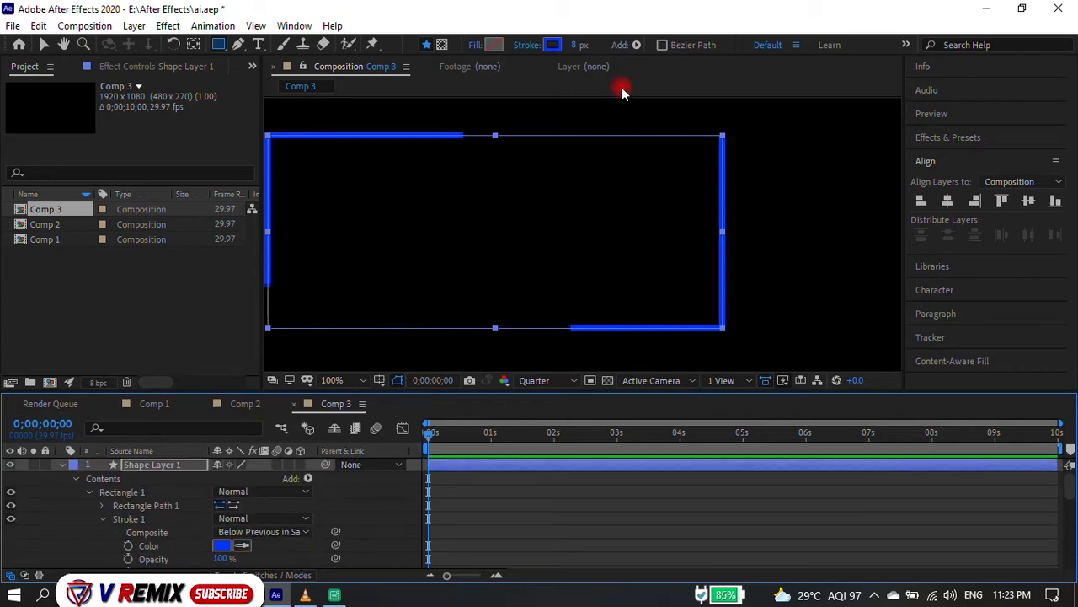
left_click(494, 45)
left_click(848, 319)
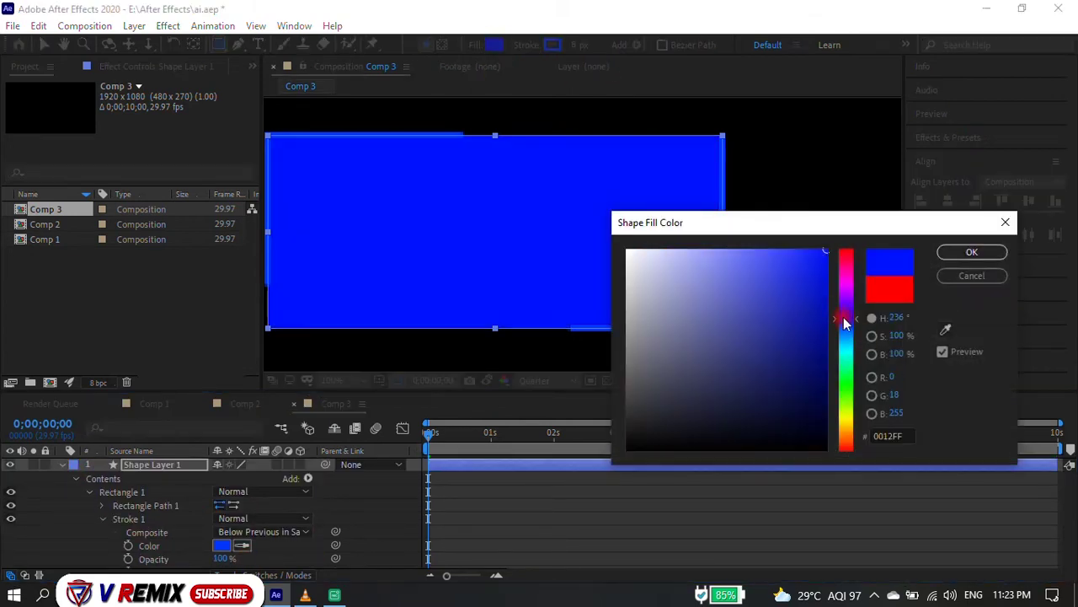
left_click_drag(851, 329, 850, 337)
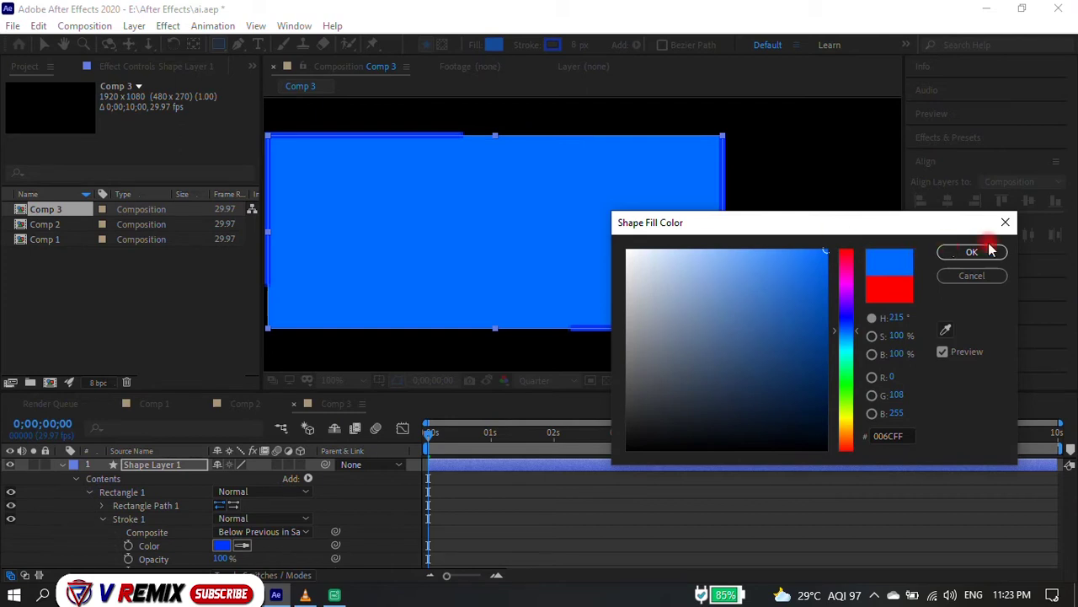
left_click(950, 250)
Lower the fill opacity to about 17% and collapse the shape layer's properties.
left_click(470, 46)
left_click_drag(590, 288, 525, 289)
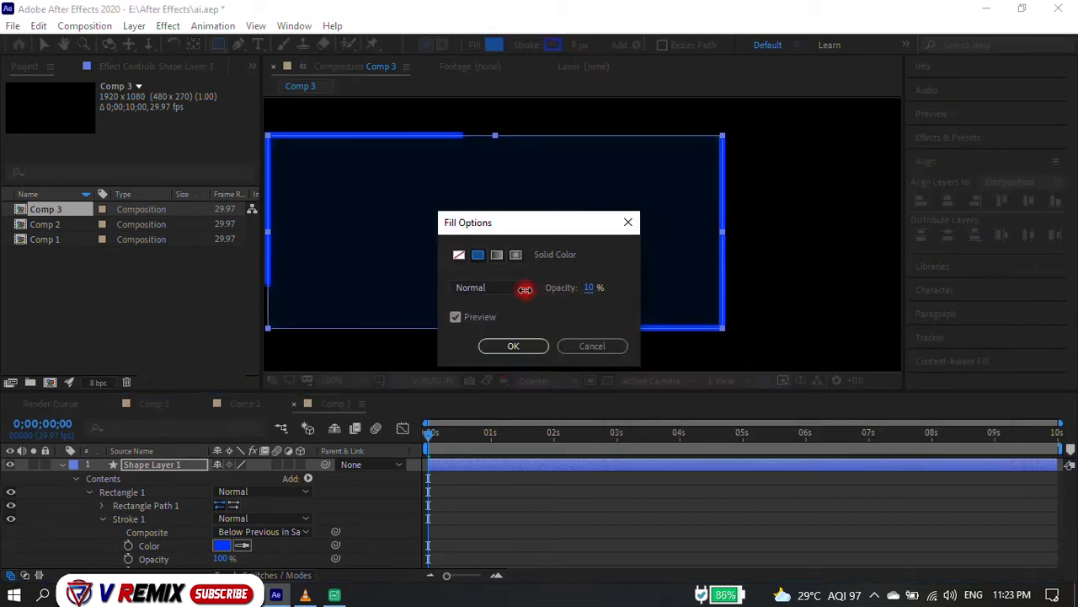
left_click(514, 346)
scroll(566, 282, "down", 2)
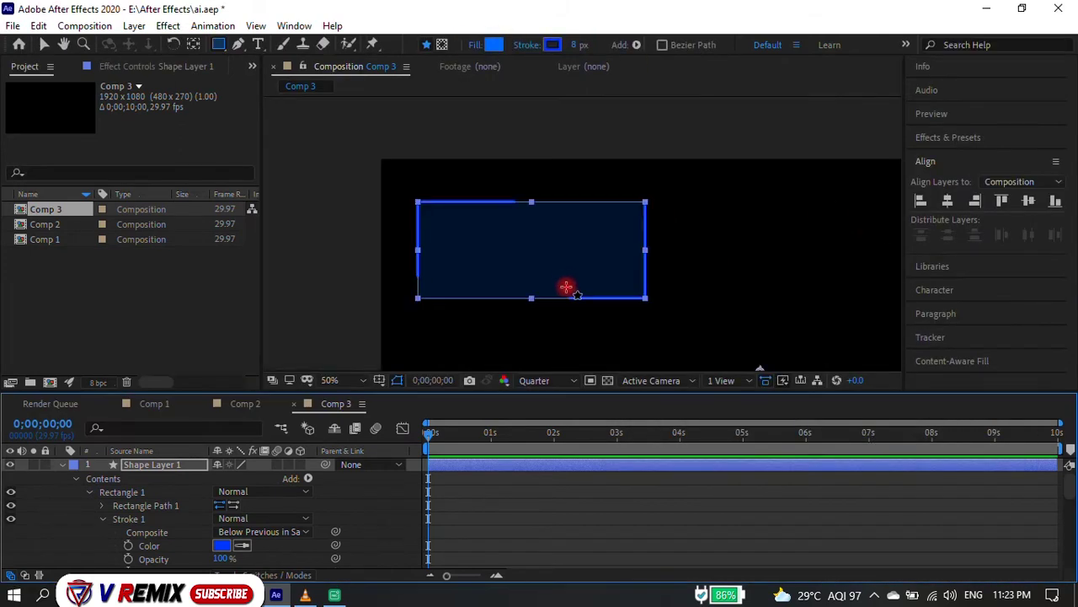
left_click(62, 464)
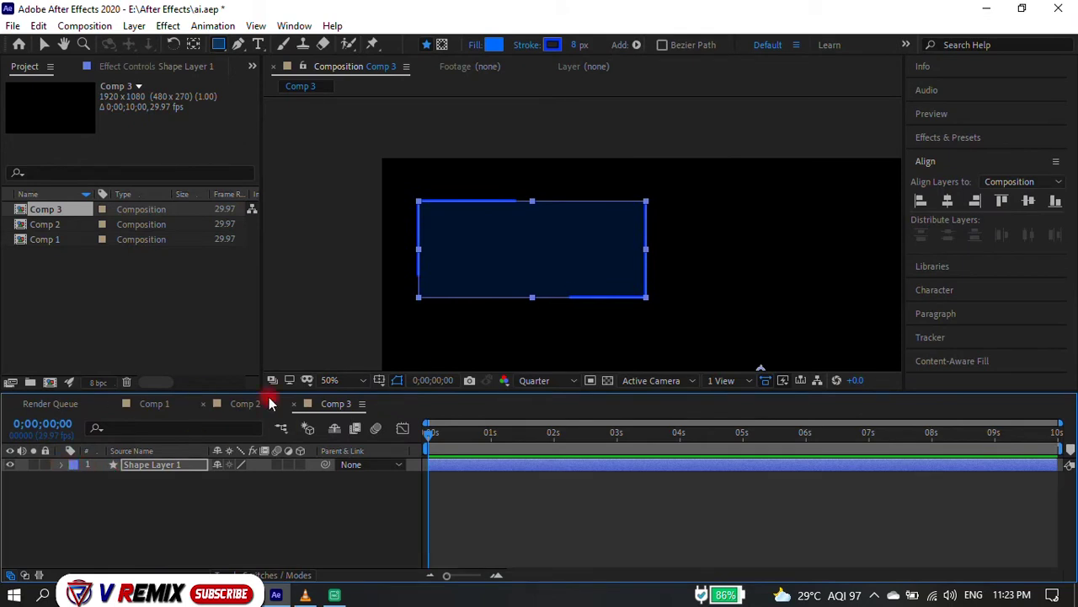
left_click(270, 476)
left_click(258, 44)
Create a text layer inside the frame and nudge its line left into position.
left_click(557, 264)
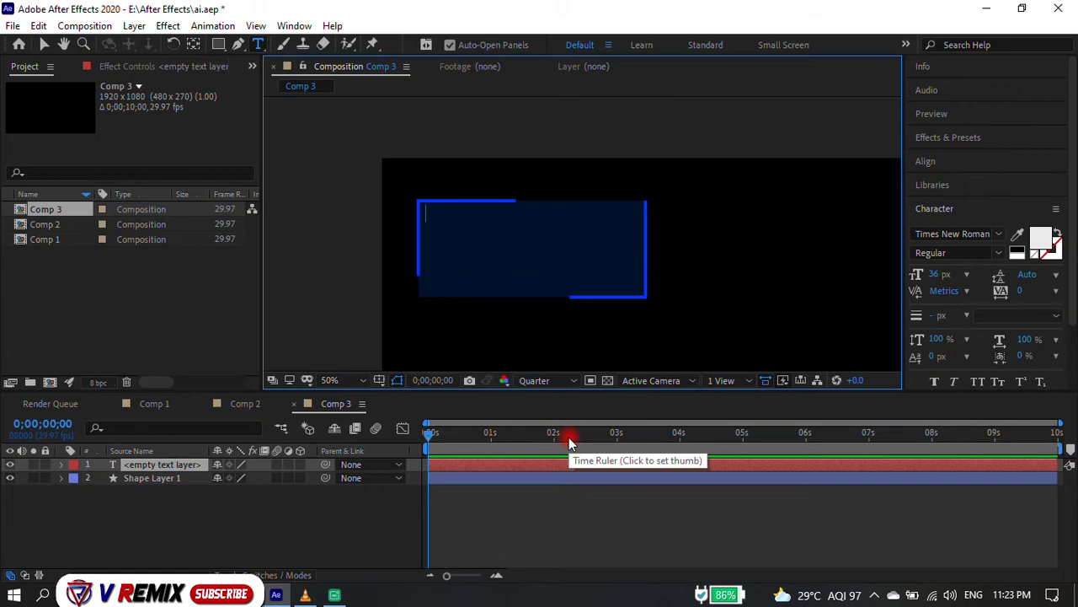
key("Escape")
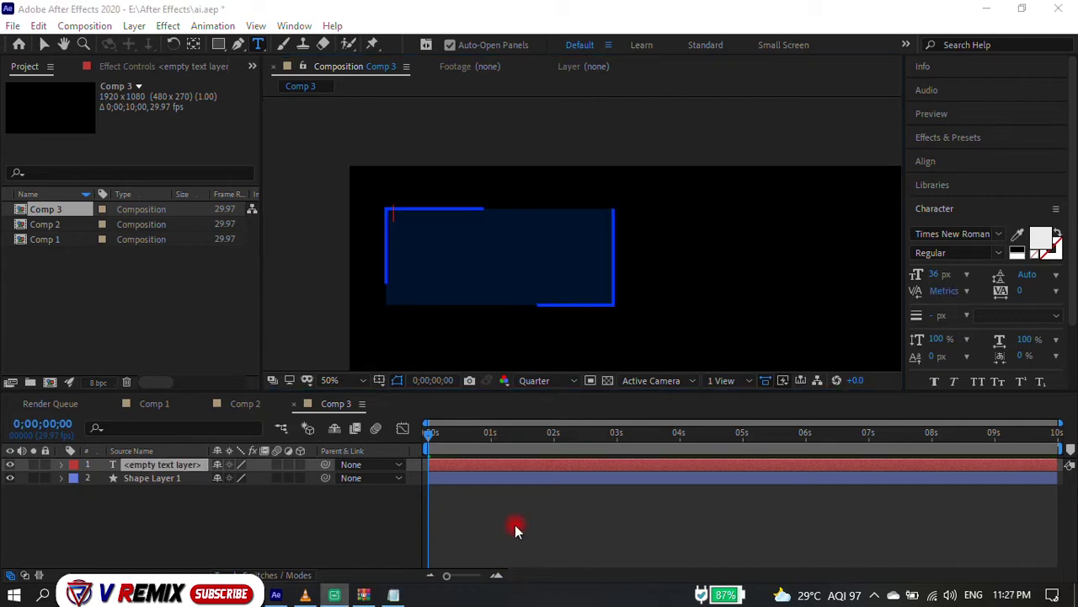
left_click(397, 217)
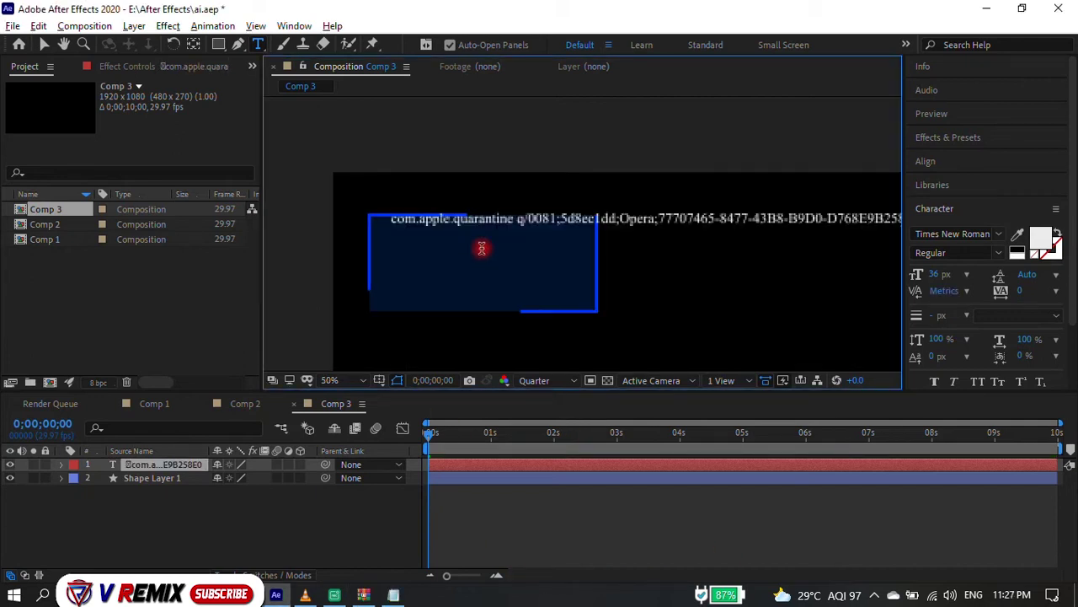
key("v")
key("Escape")
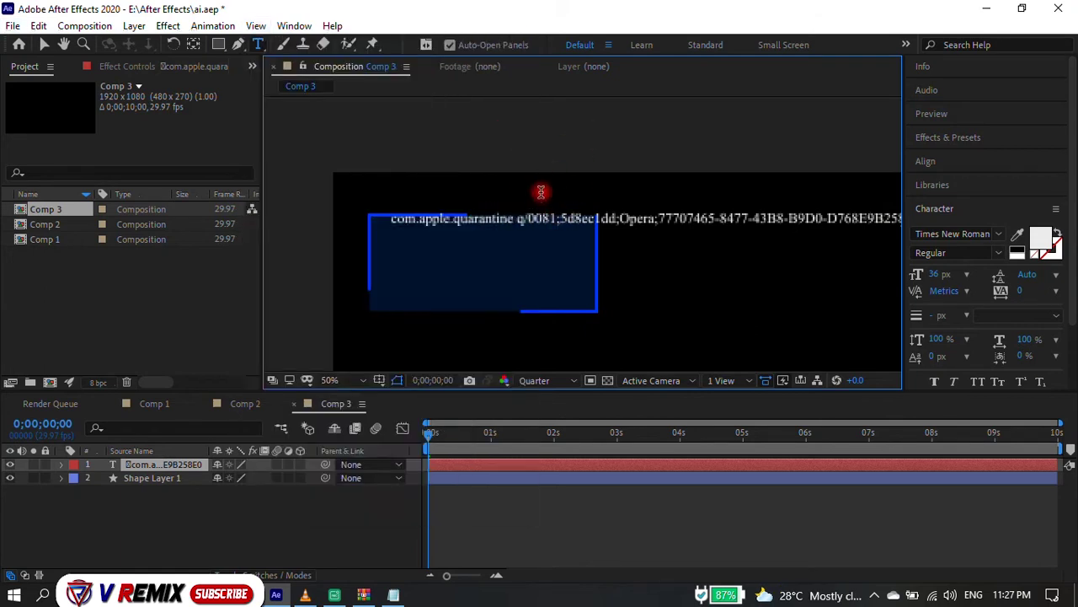
type("v")
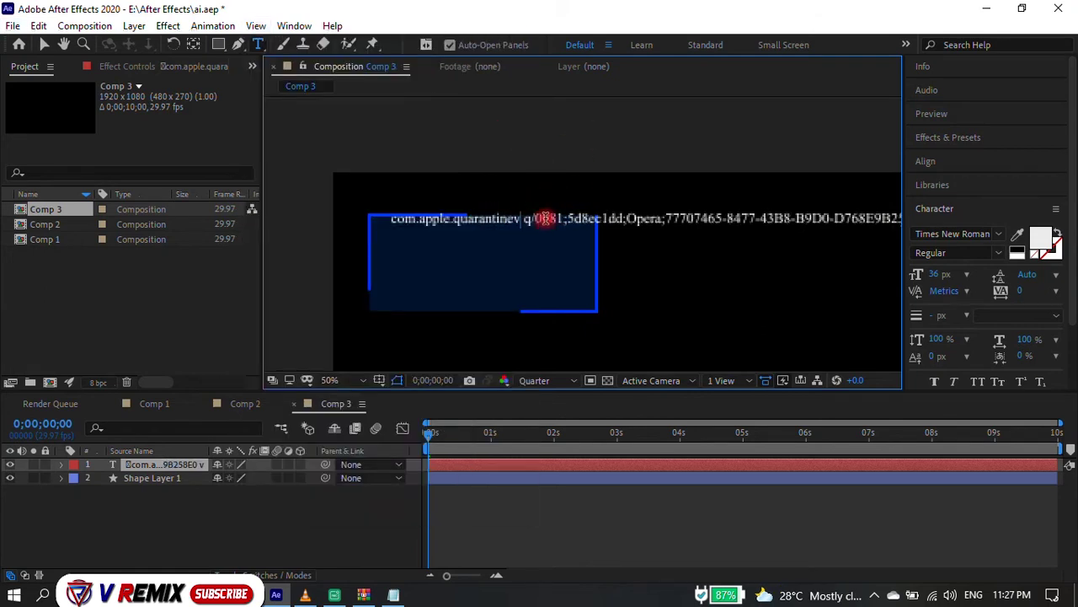
left_click_drag(529, 226, 510, 229)
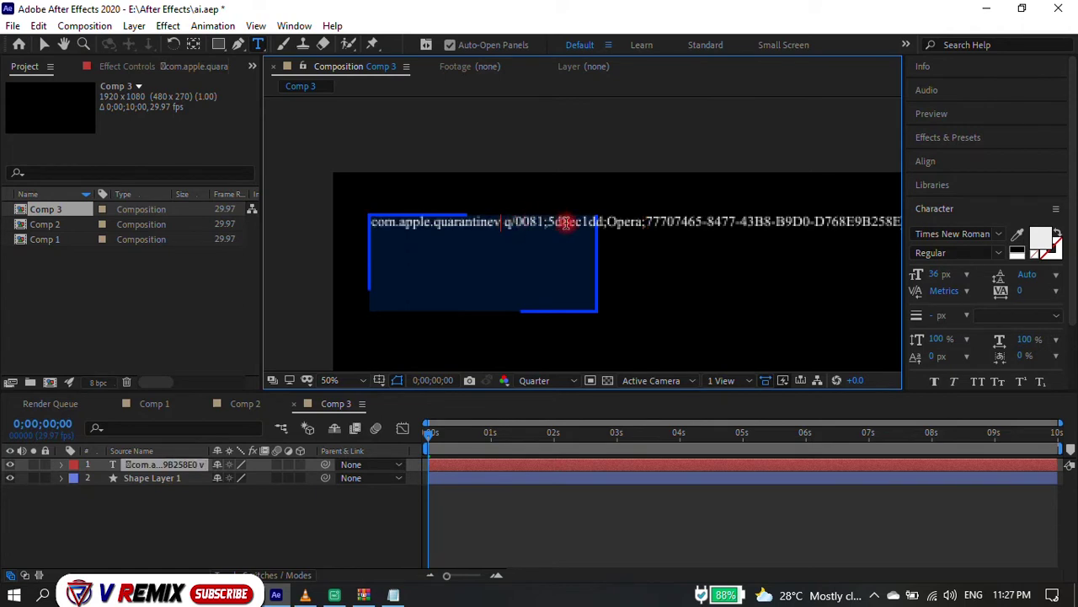
Delete the surplus line and paste the two code lines until three copies fill the frame.
key("Return")
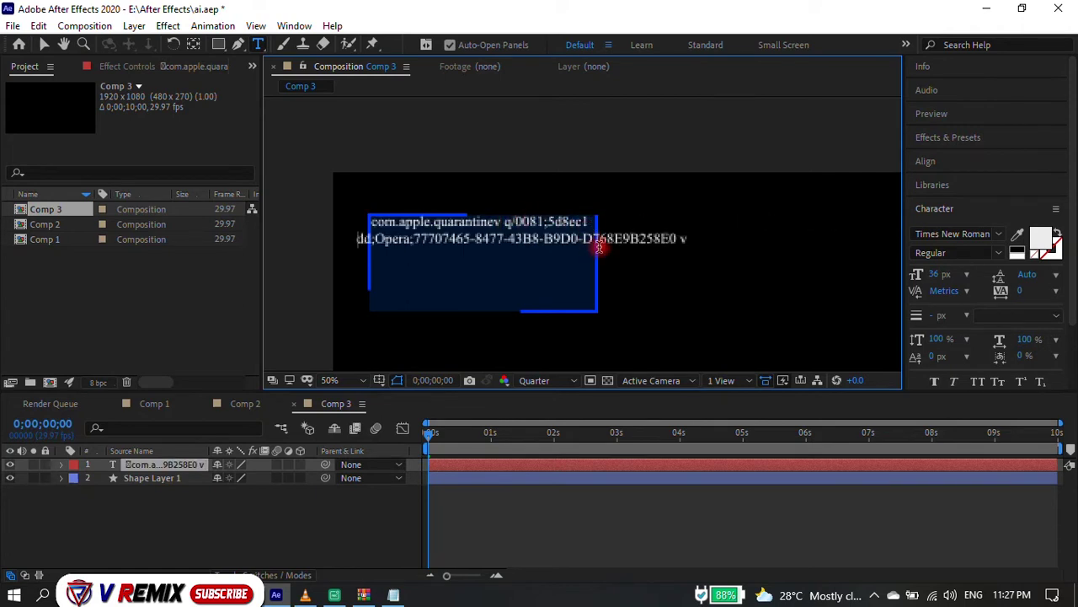
key("Return")
left_click_drag(452, 263, 354, 256)
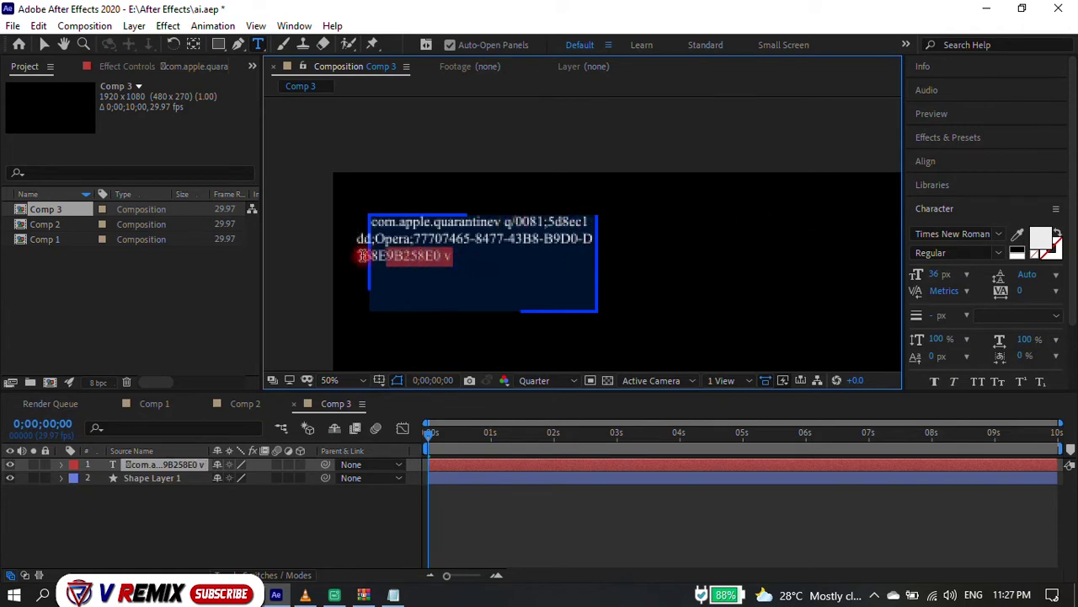
key("BackSpace")
key("BackSpace")
key("ctrl+a")
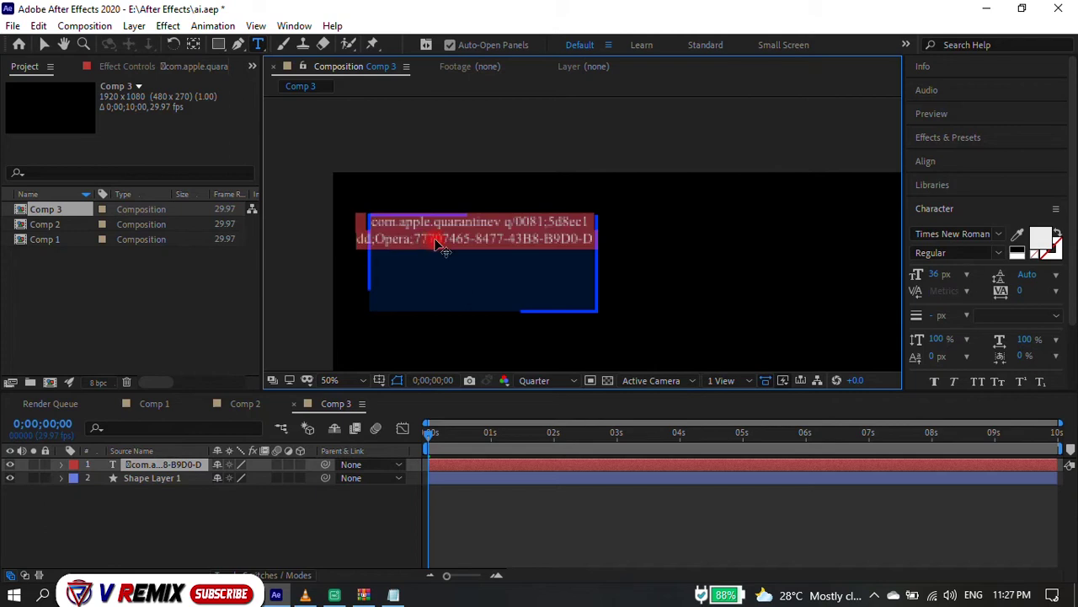
left_click(589, 238)
key("ctrl+v")
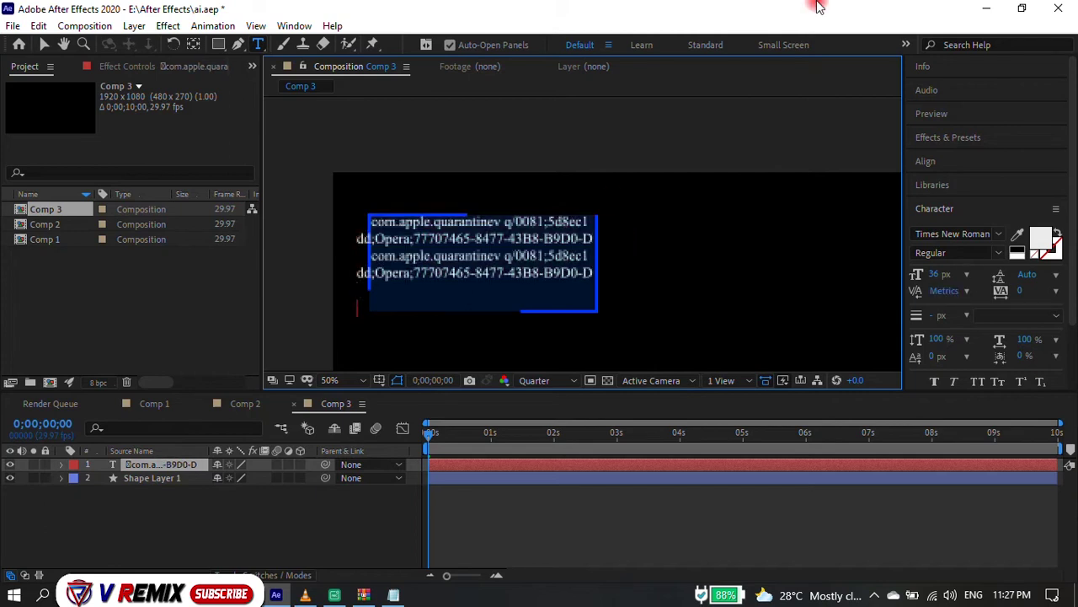
key("ctrl+v")
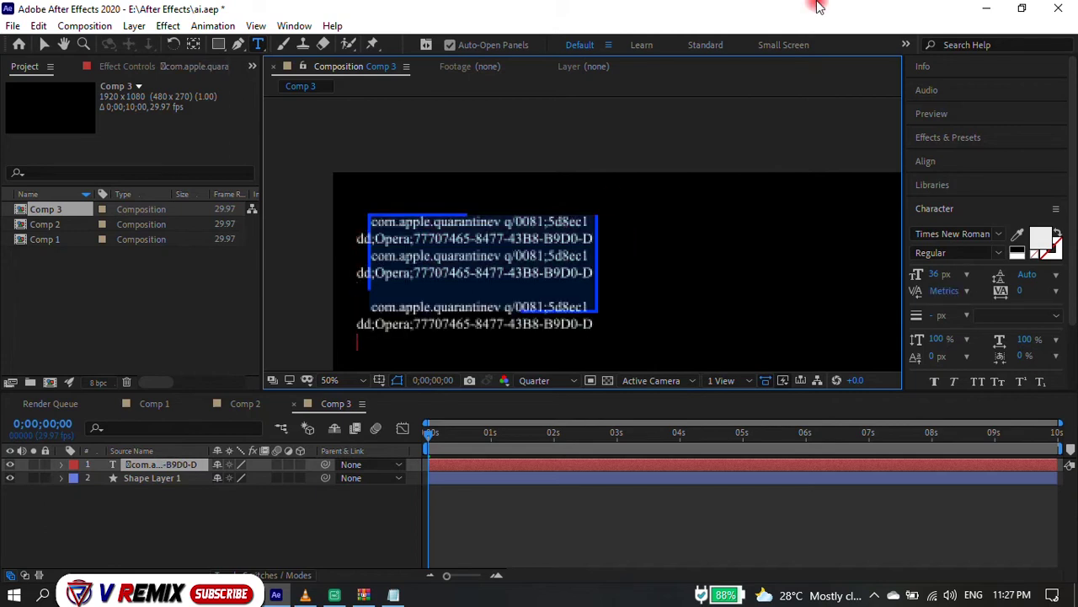
key("BackSpace")
key("BackSpace")
key("BackSpace")
key("BackSpace")
key("BackSpace")
key("BackSpace")
key("BackSpace")
key("BackSpace")
key("BackSpace")
key("BackSpace")
key("BackSpace")
key("BackSpace")
key("BackSpace")
key("ctrl+v")
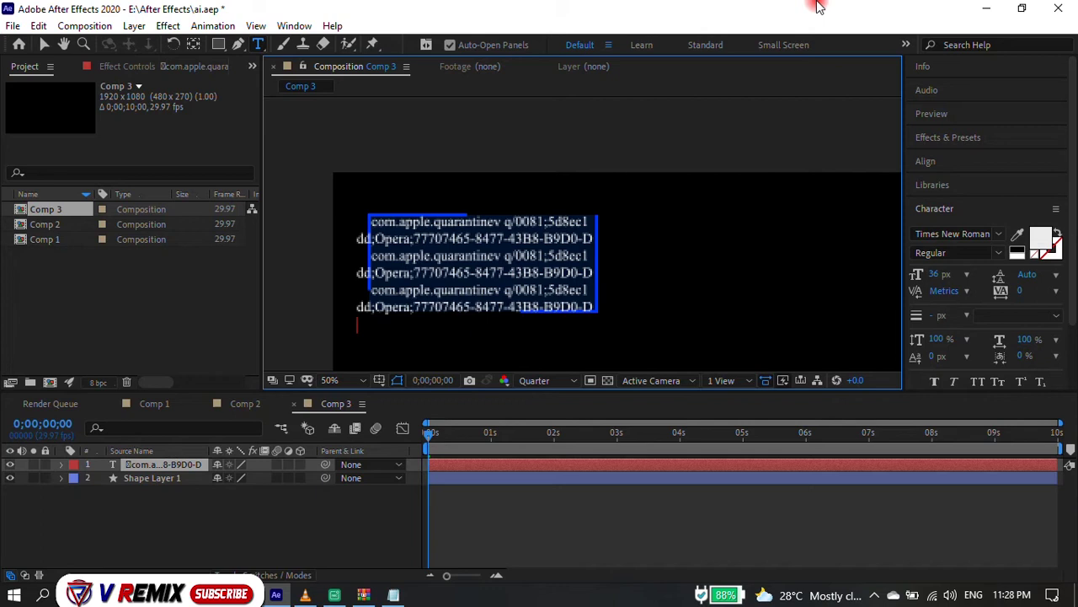
key("Escape")
Resize Shape Layer 1's frame to enclose all six text lines, nudging it right.
key("v")
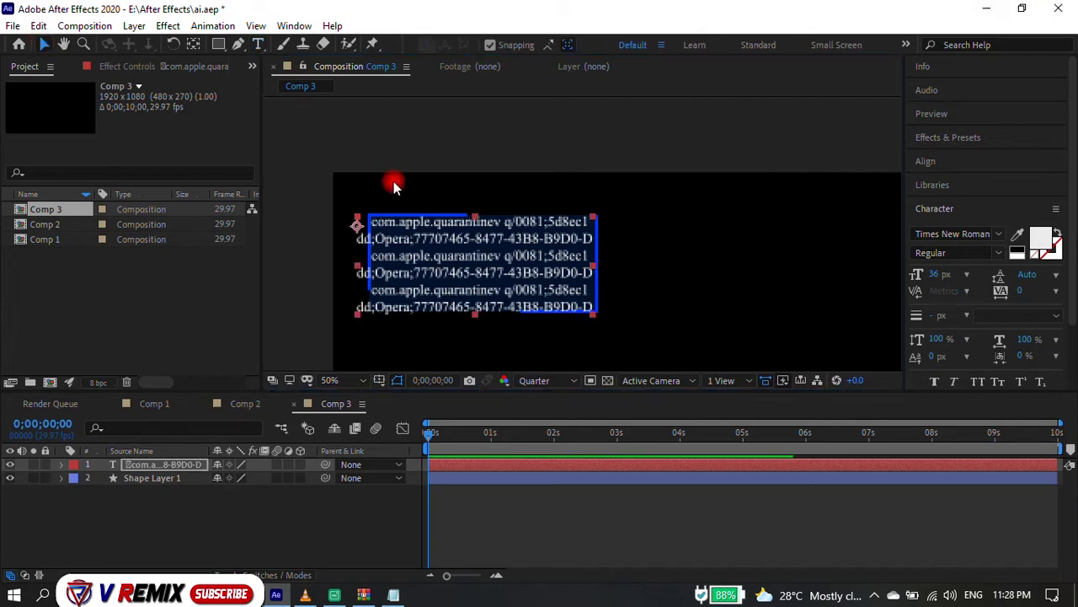
left_click(460, 482)
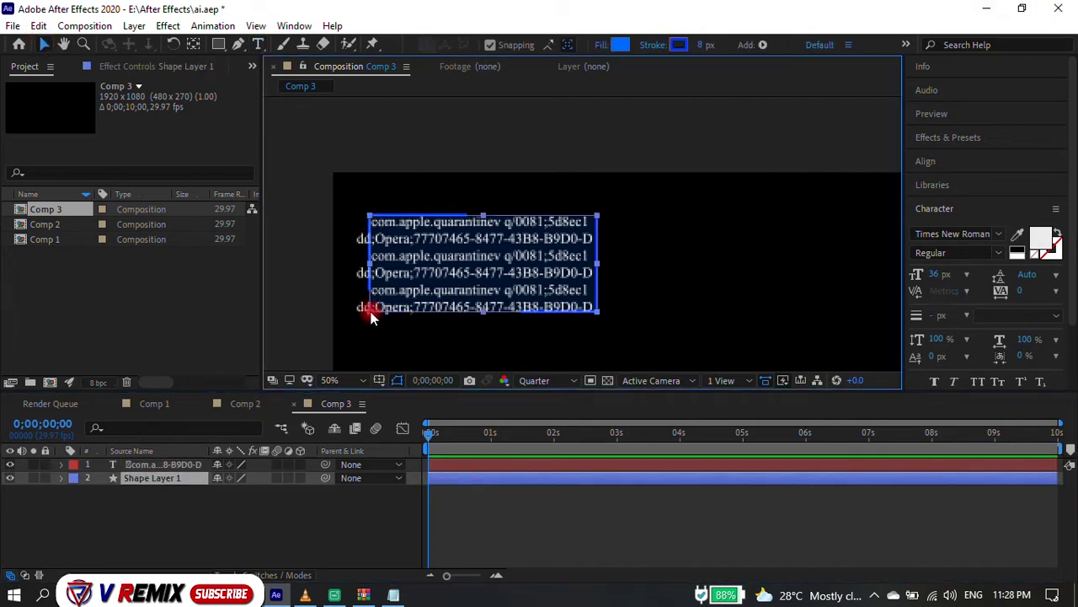
left_click_drag(368, 313, 350, 312)
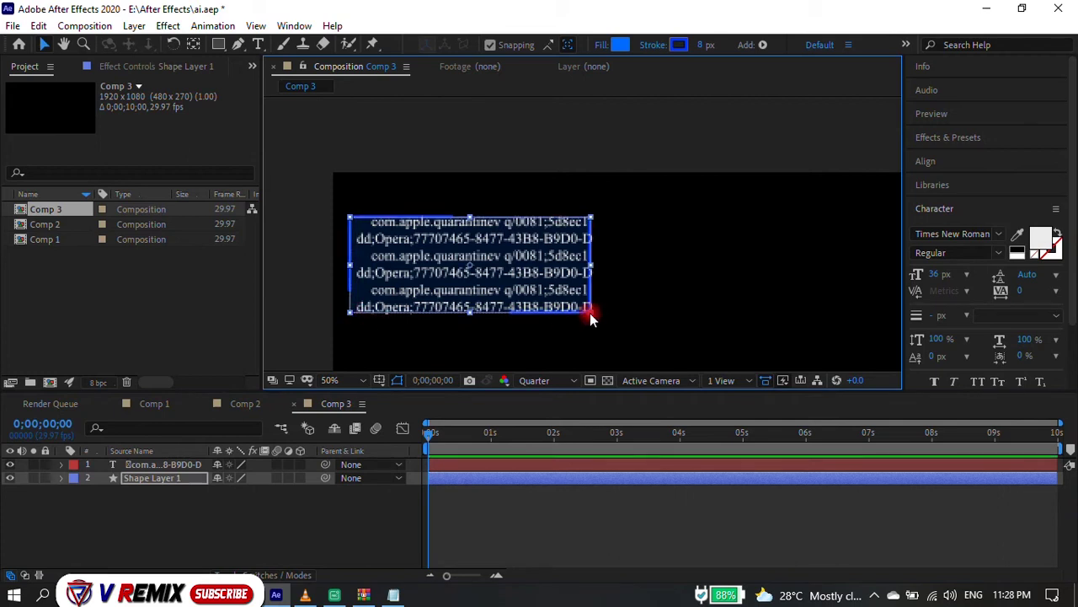
left_click_drag(592, 312, 600, 320)
left_click(474, 257)
key("Right")
key("Right")
key("Right")
key("Right")
key("Right")
key("Right")
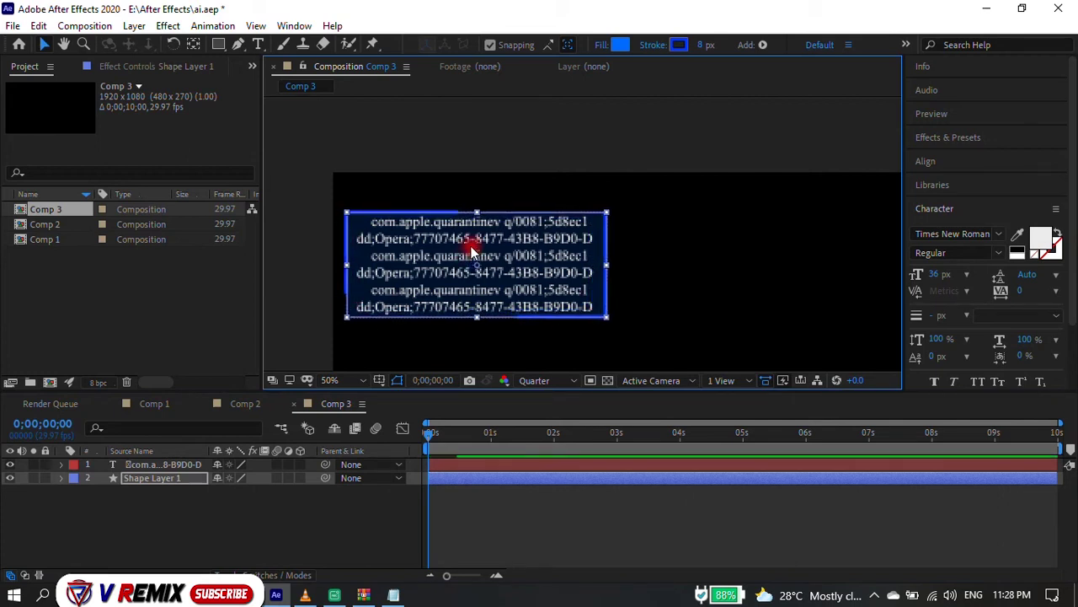
left_click(674, 245)
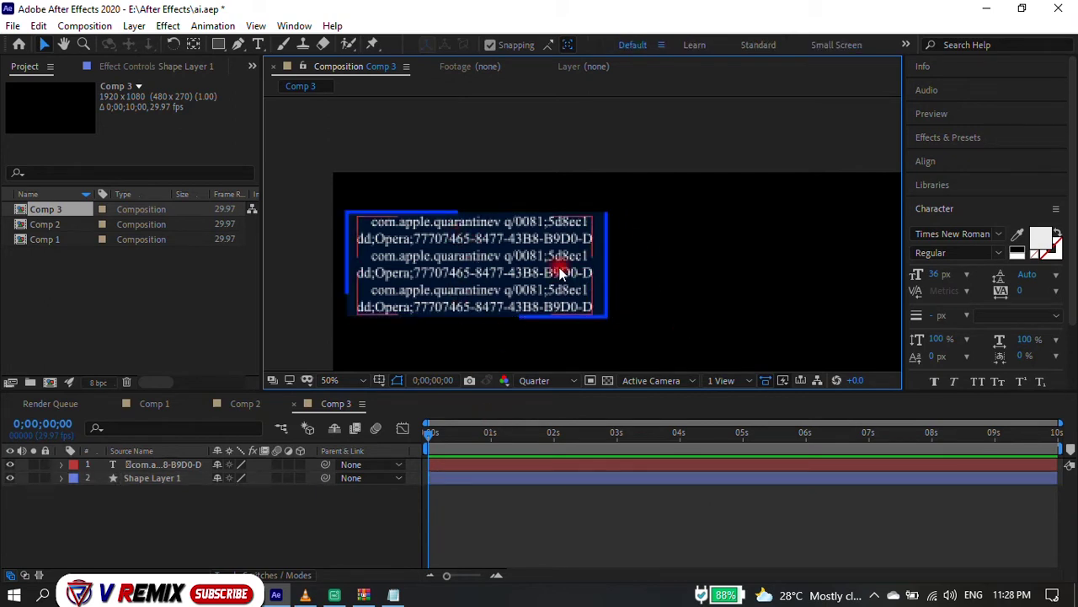
Search 'ty' in Effects & Presets and apply the Typewriter preset to the text.
left_click(961, 137)
left_click(948, 159)
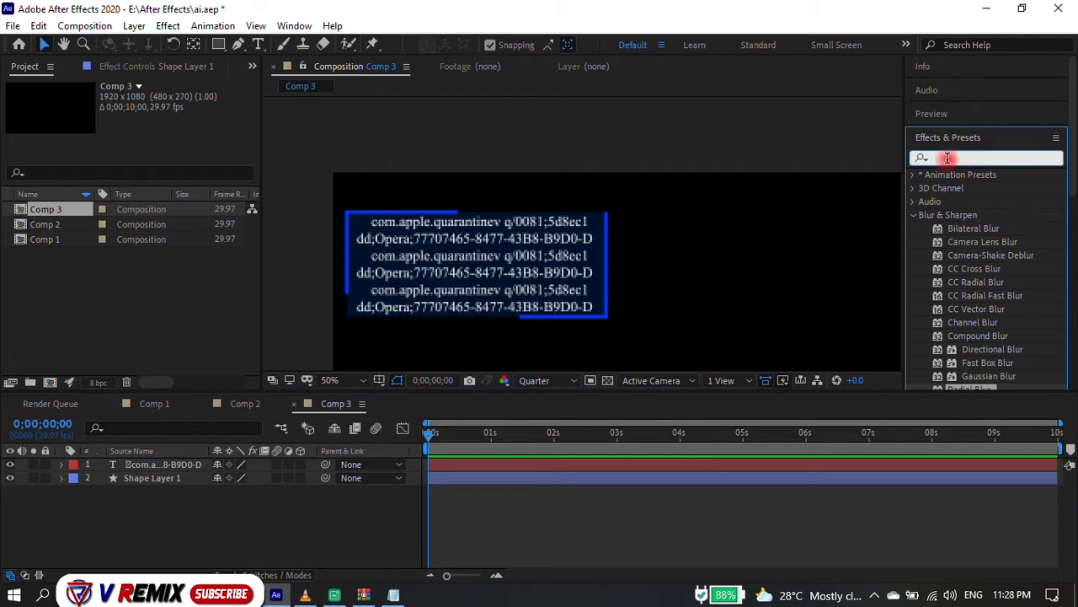
type("ty")
left_click_drag(996, 281, 528, 266)
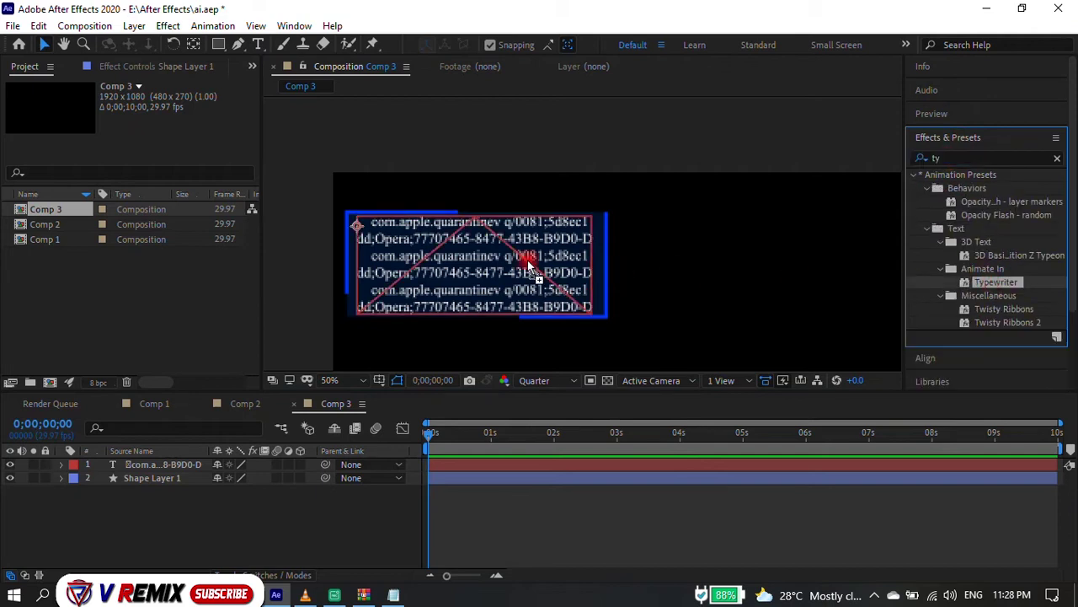
Preview the typewriter, then move the end Start keyframe earlier to about 1.5 seconds.
key("space")
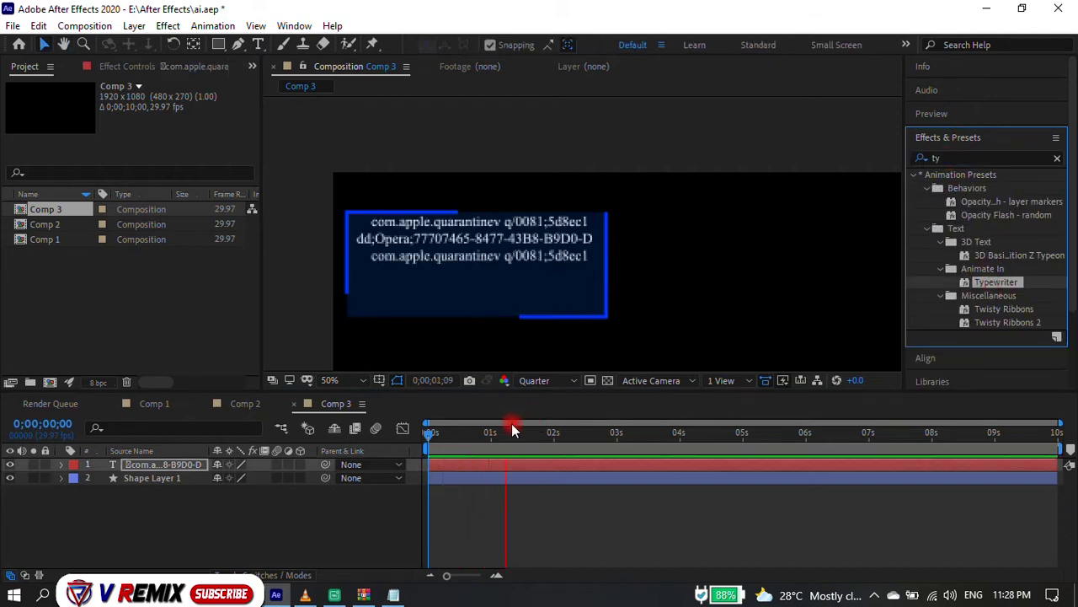
key("space")
left_click(449, 463)
key("u")
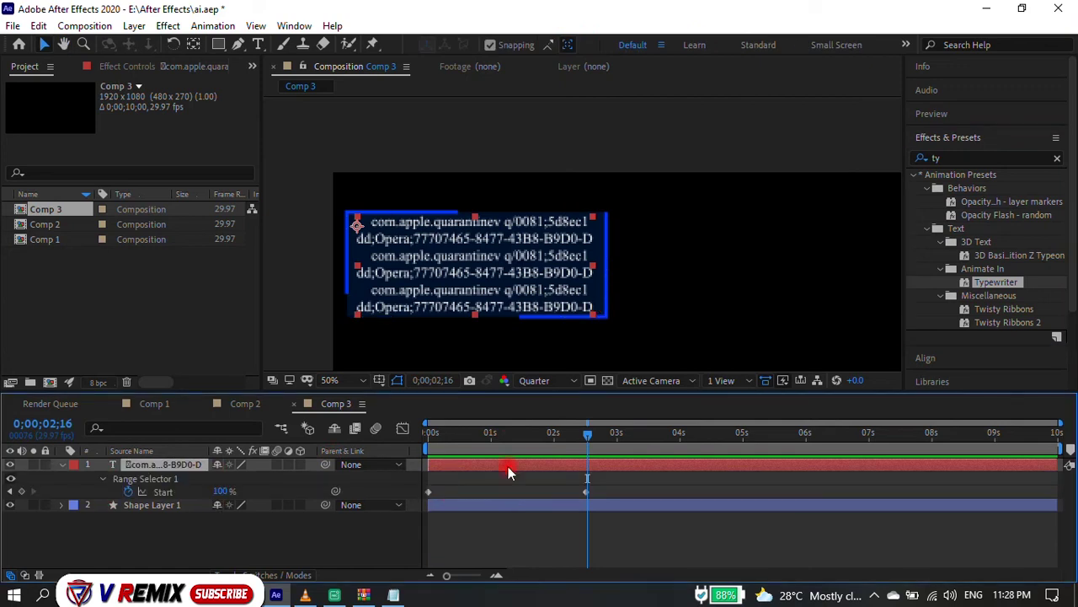
left_click_drag(563, 492, 530, 492)
left_click(428, 491)
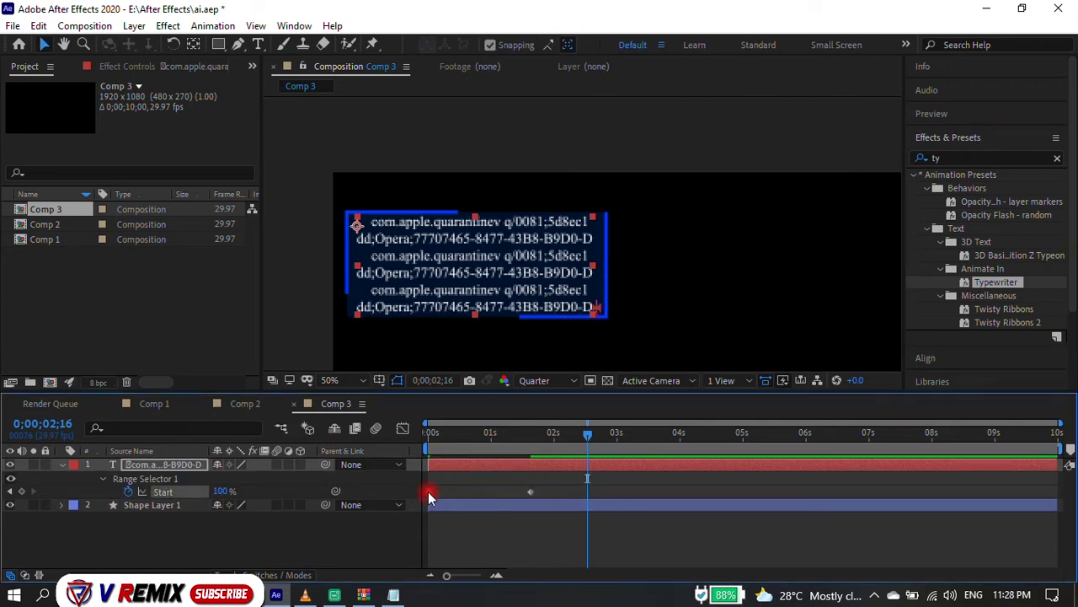
Paste alternating Start keyframes: 0% at 3s, 100% at 4;21, 0% at 6;11, 100% at 8;03.
left_click(620, 436)
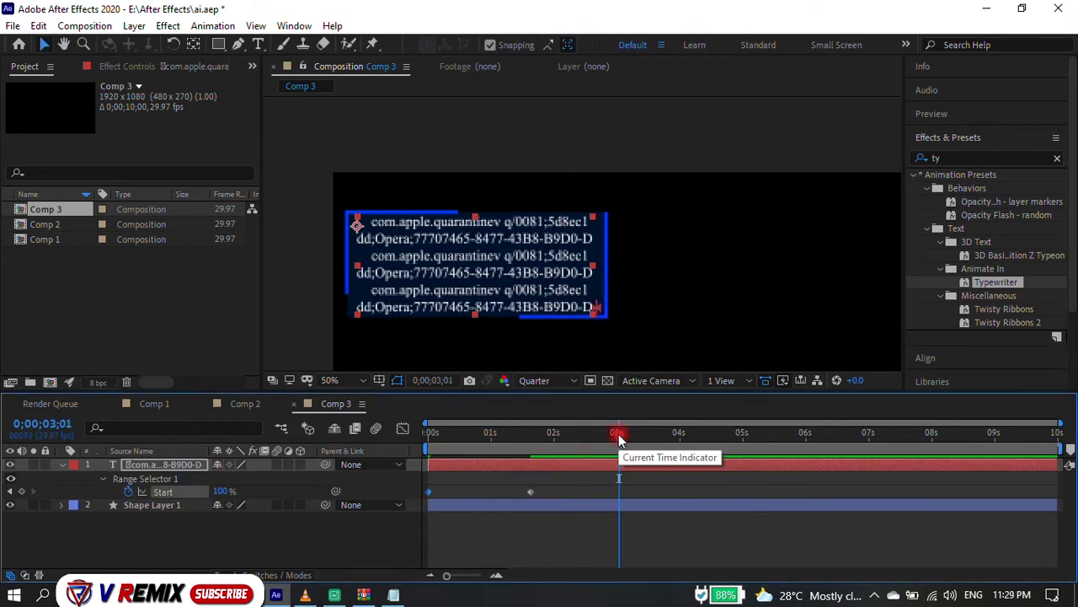
key("ctrl+v")
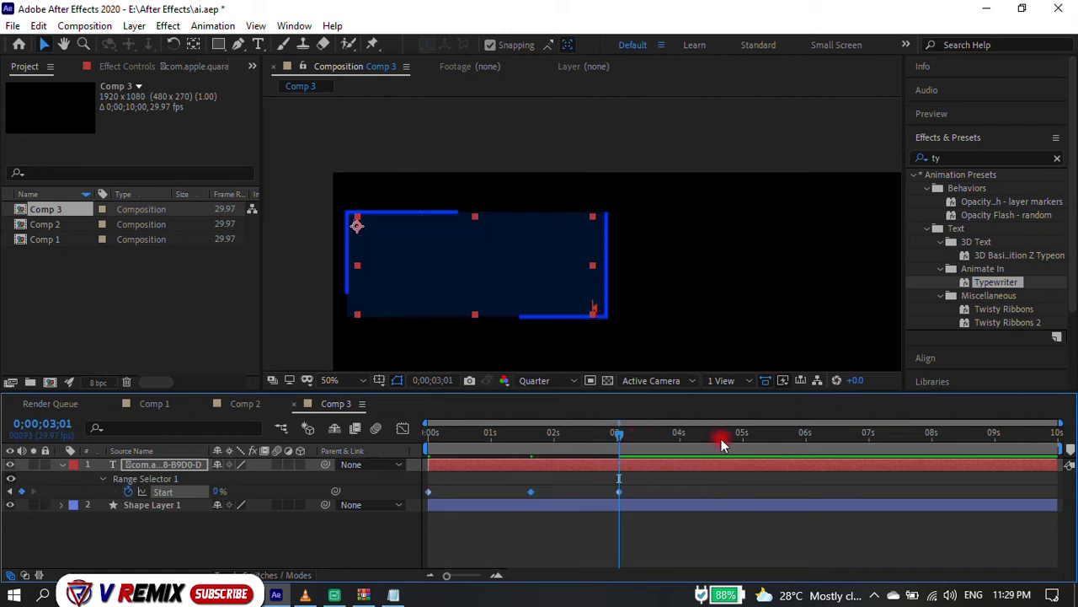
left_click(732, 434)
left_click_drag(732, 437, 723, 434)
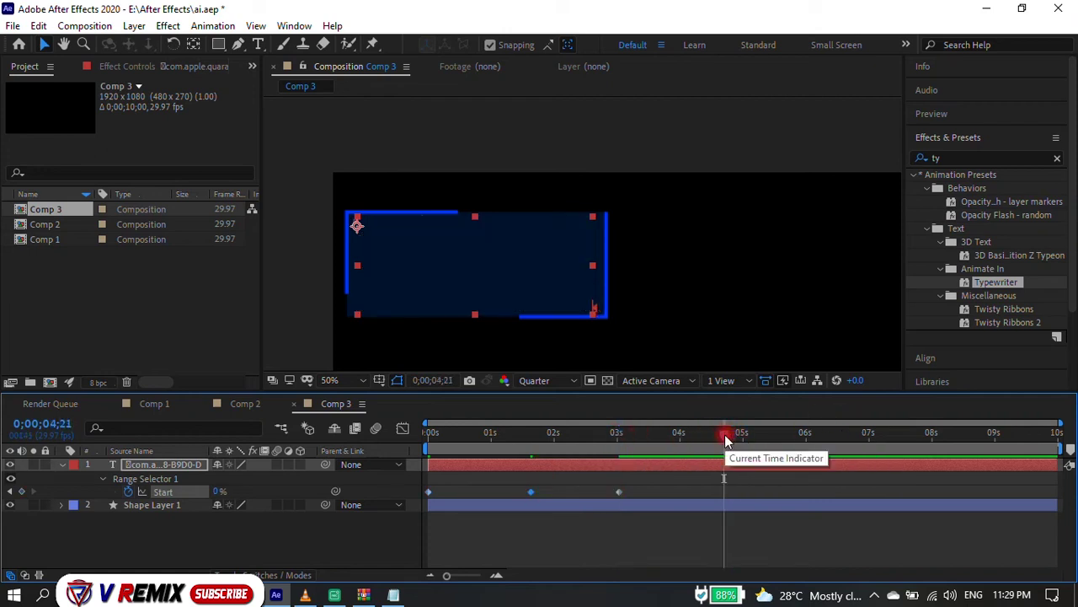
key("ctrl+v")
left_click(829, 434)
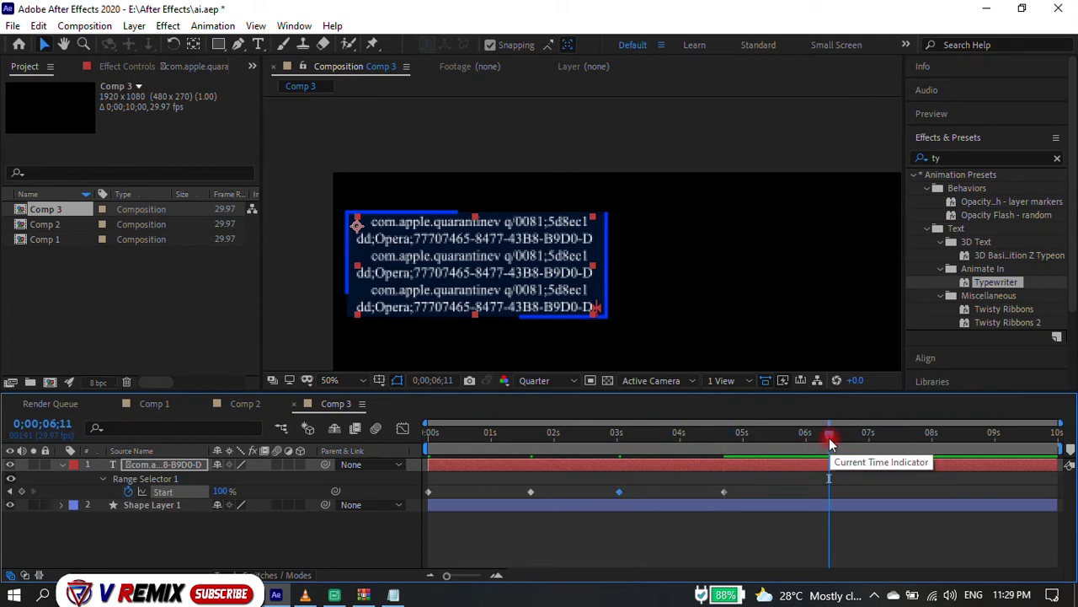
key("ctrl+v")
left_click(721, 491)
key("ctrl+c")
left_click(937, 433)
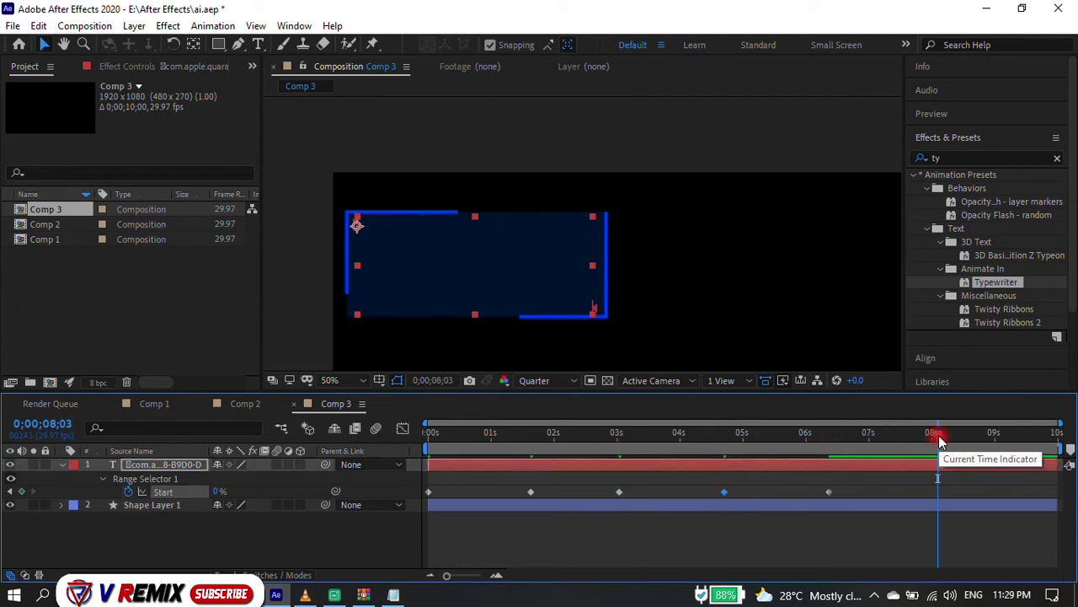
key("ctrl+v")
Preview the repeating type-on animation across the timeline.
left_click(429, 491)
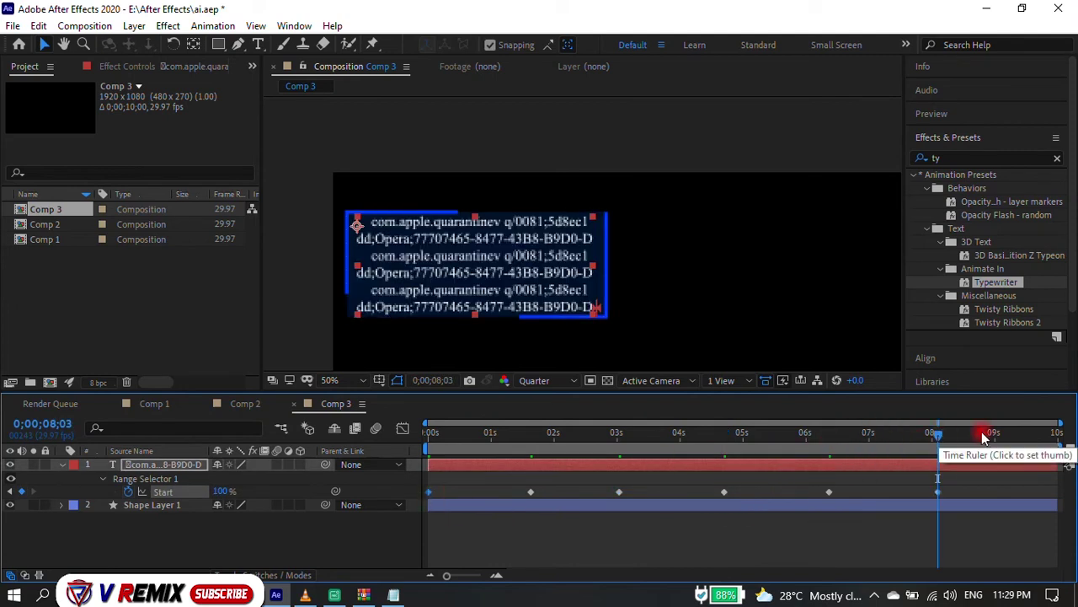
left_click(1063, 435)
left_click(621, 433)
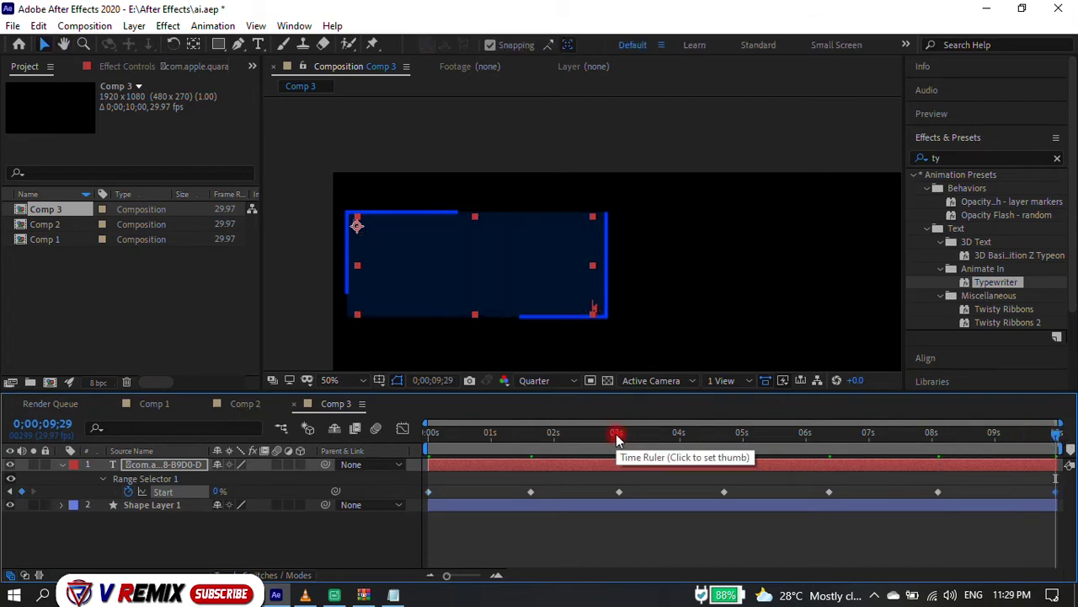
left_click(711, 433)
key("space")
left_click(1016, 432)
key("space")
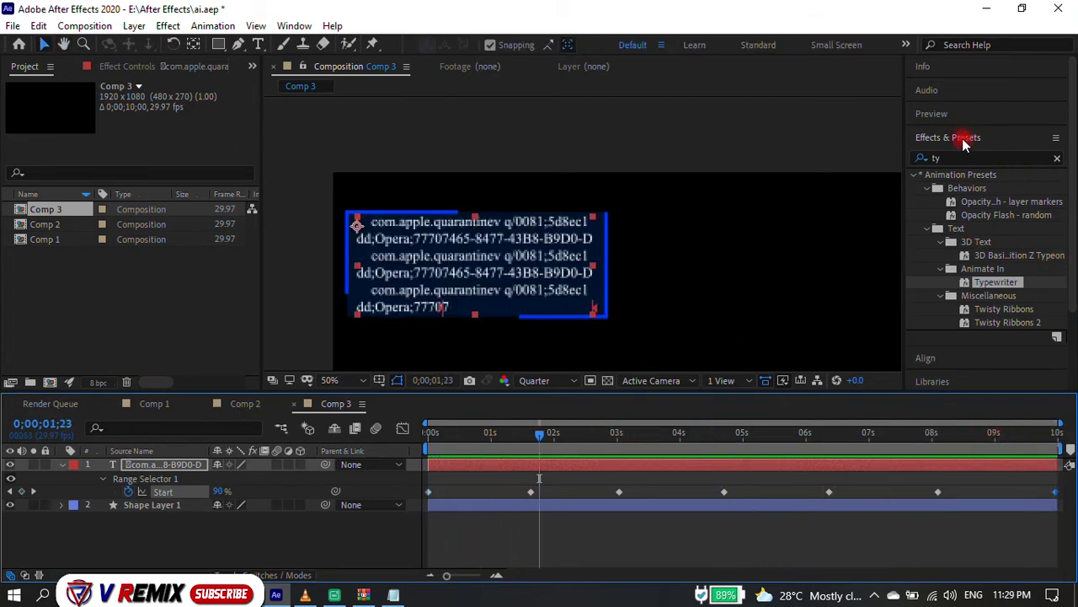
Colour all the panel text blue #0062A7.
double_click(474, 274)
key("ctrl+a")
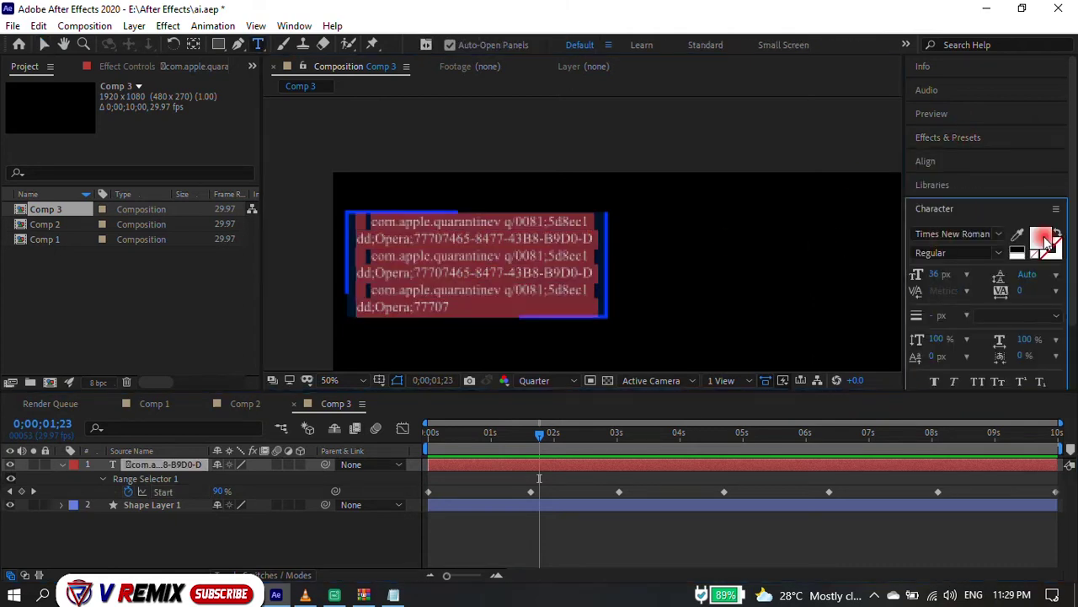
left_click(1042, 237)
left_click(849, 322)
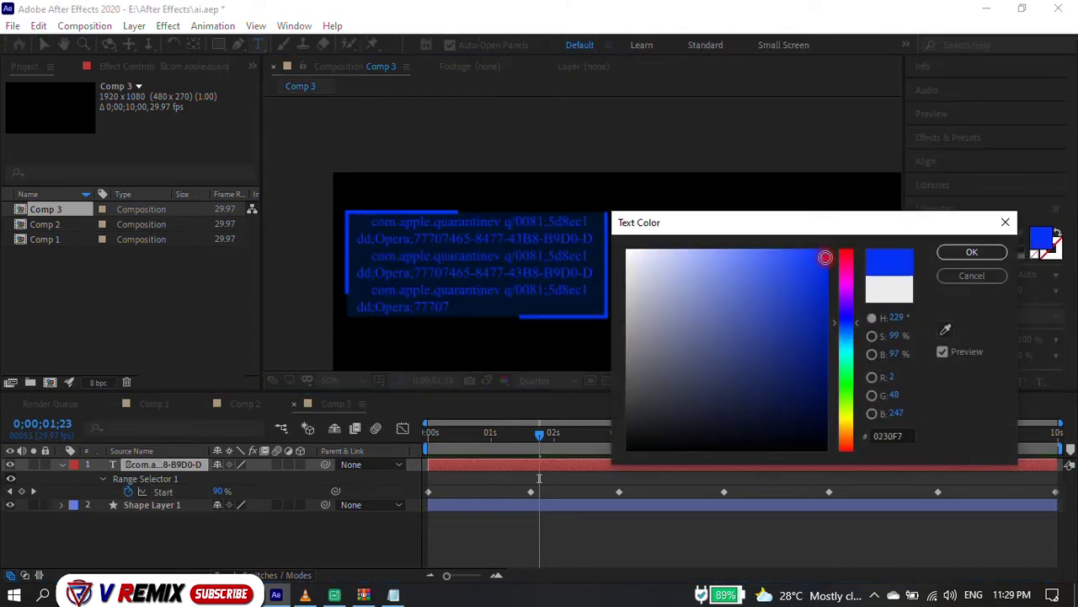
mouse_move(809, 306)
left_mouse_down()
mouse_move(827, 368)
mouse_move(826, 318)
left_mouse_up()
left_click(850, 337)
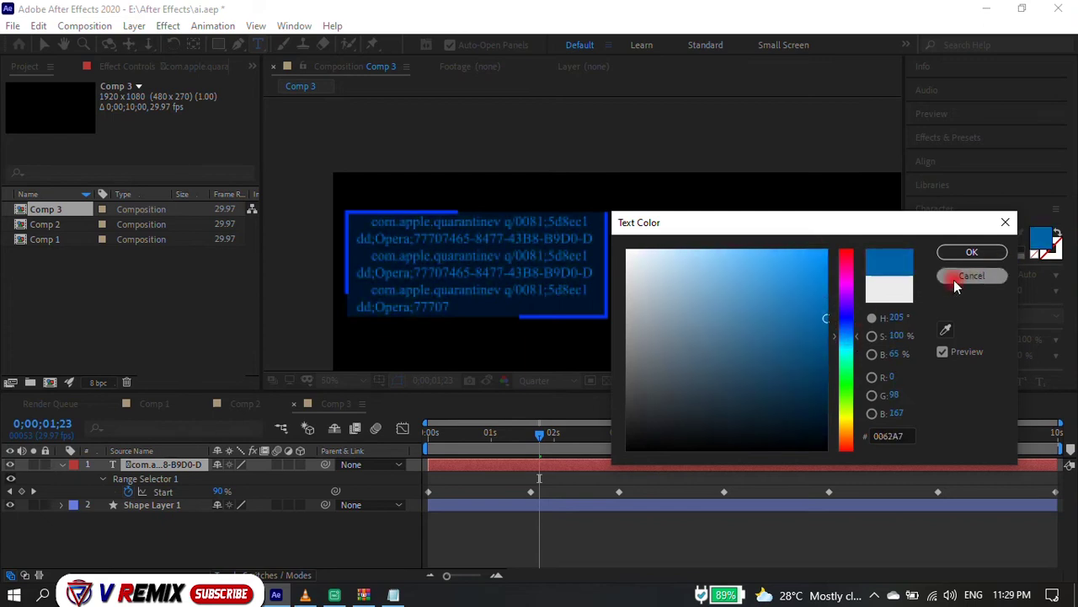
left_click(971, 252)
key("Escape")
Preview the blue typing animation from about 1 second, then collapse the text layer.
scroll(609, 296, "down", 2)
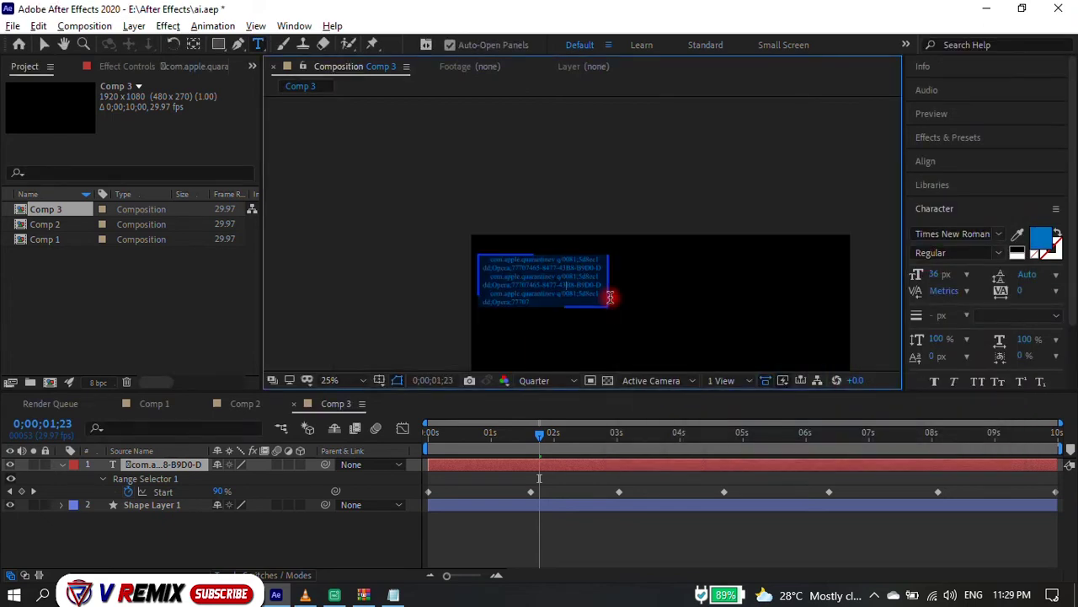
left_click(497, 433)
key("space")
key("Home")
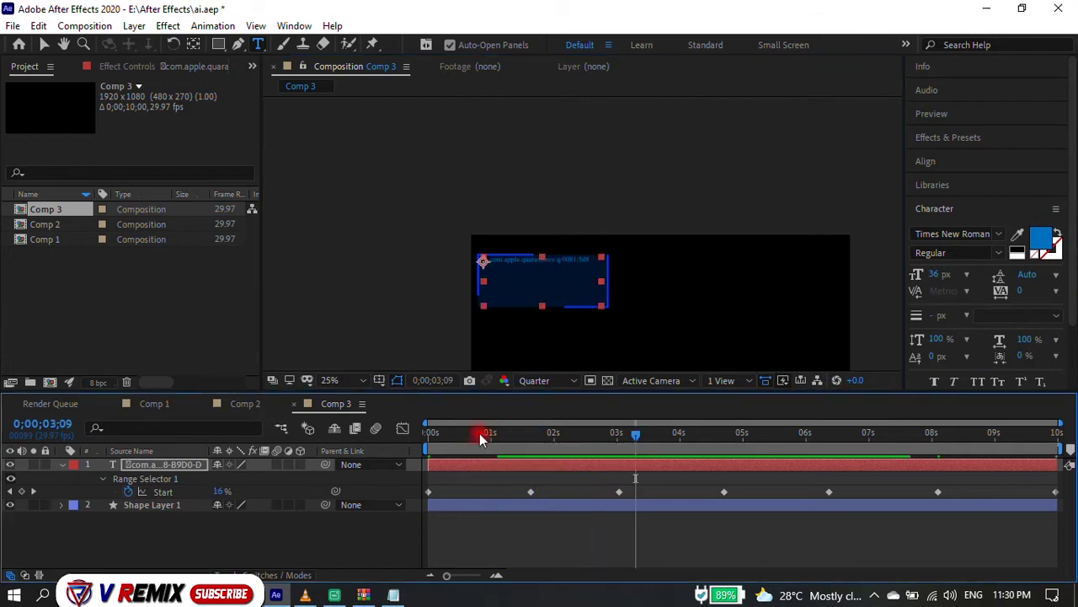
left_click(61, 464)
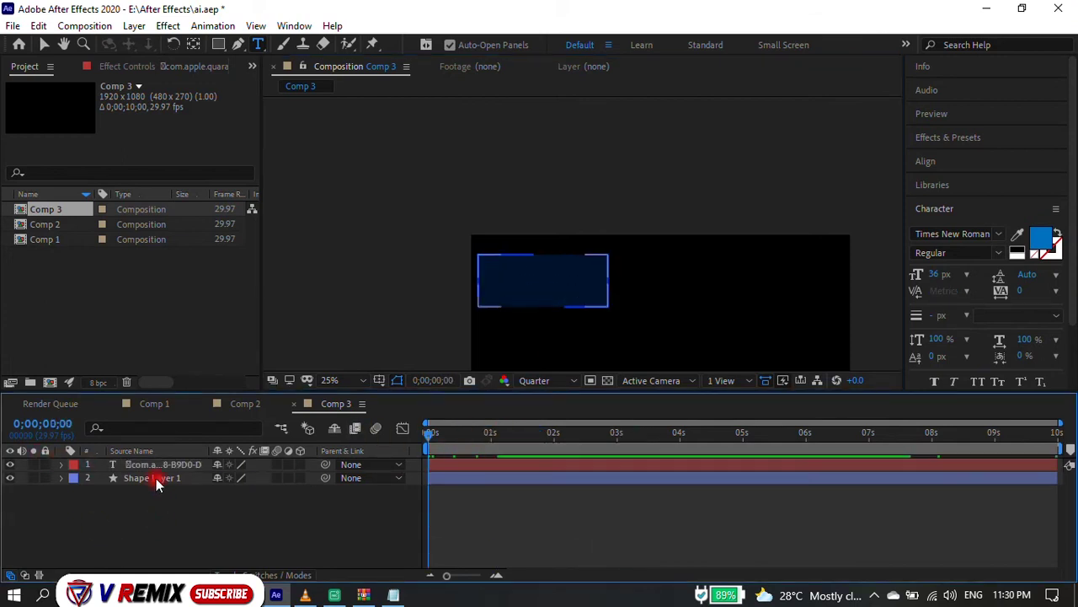
Duplicate the text and frame layers twice, moving each copy down to stack three panels.
left_click(157, 478, "shift")
key("ctrl+d")
key("shift+Down")
key("shift+Down")
key("shift+Down")
key("shift+Down")
key("shift+Down")
key("shift+Down")
key("shift+Down")
key("shift+Down")
key("shift+Down")
key("shift+Down")
key("shift+Down")
key("shift+Down")
key("shift+Down")
key("shift+Down")
key("shift+Down")
key("shift+Down")
key("shift+Down")
key("shift+Down")
key("shift+Down")
key("shift+Down")
key("shift+Down")
key("shift+Down")
key("shift+Down")
key("shift+Down")
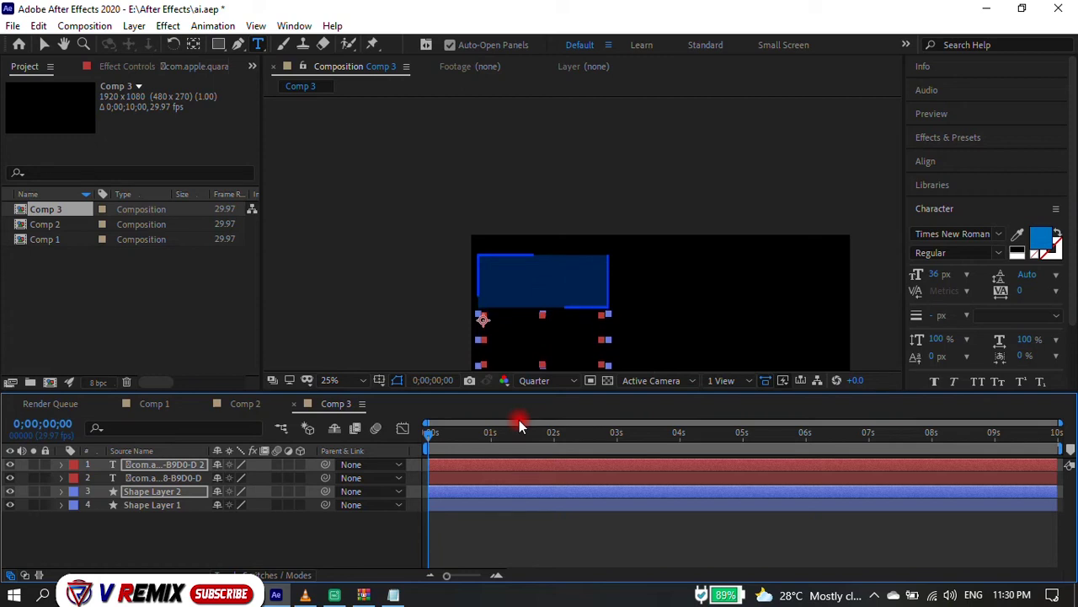
key("ctrl+d")
key("shift+Down")
key("shift+Down")
key("shift+Down")
key("shift+Down")
key("shift+Down")
key("shift+Down")
key("shift+Down")
key("shift+Down")
key("shift+Down")
key("shift+Down")
key("shift+Down")
key("shift+Down")
key("shift+Down")
key("shift+Down")
key("shift+Down")
key("shift+Down")
key("shift+Down")
key("shift+Down")
key("shift+Down")
key("shift+Down")
key("shift+Down")
key("shift+Down")
key("shift+Down")
key("shift+Down")
key("shift+Down")
key("shift+Down")
key("shift+Down")
key("shift+Down")
scroll(624, 309, "down", 2)
scroll(616, 313, "up", 2)
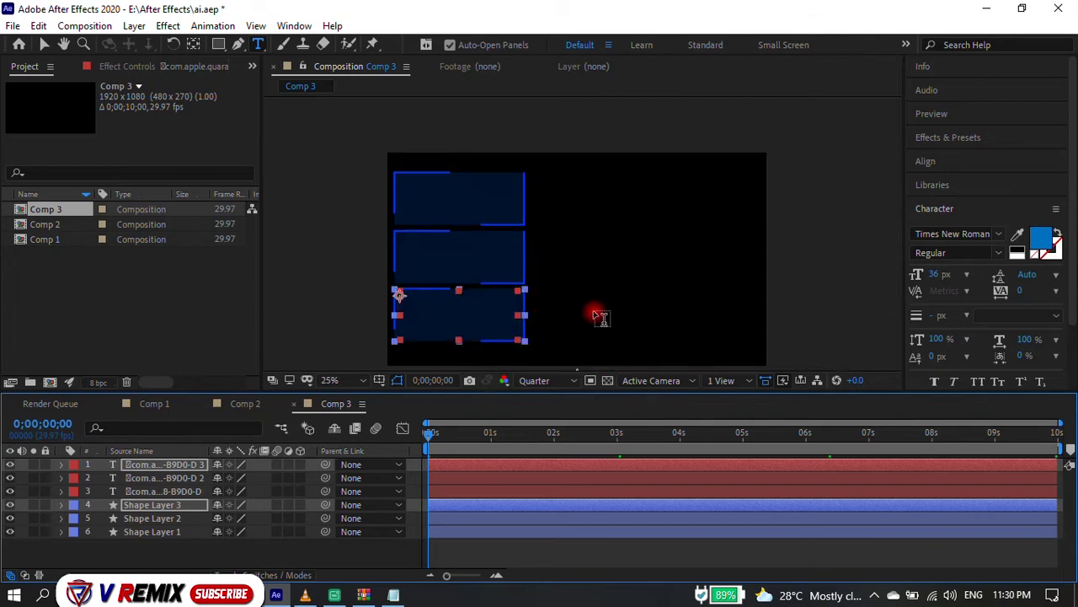
Deselect all layers and preview the three panels' animation.
key("v")
left_click(578, 127)
key("space")
key("space")
Reveal the Start keyframes and offset layers 1–3's typewriter keyframes to different times.
key("u")
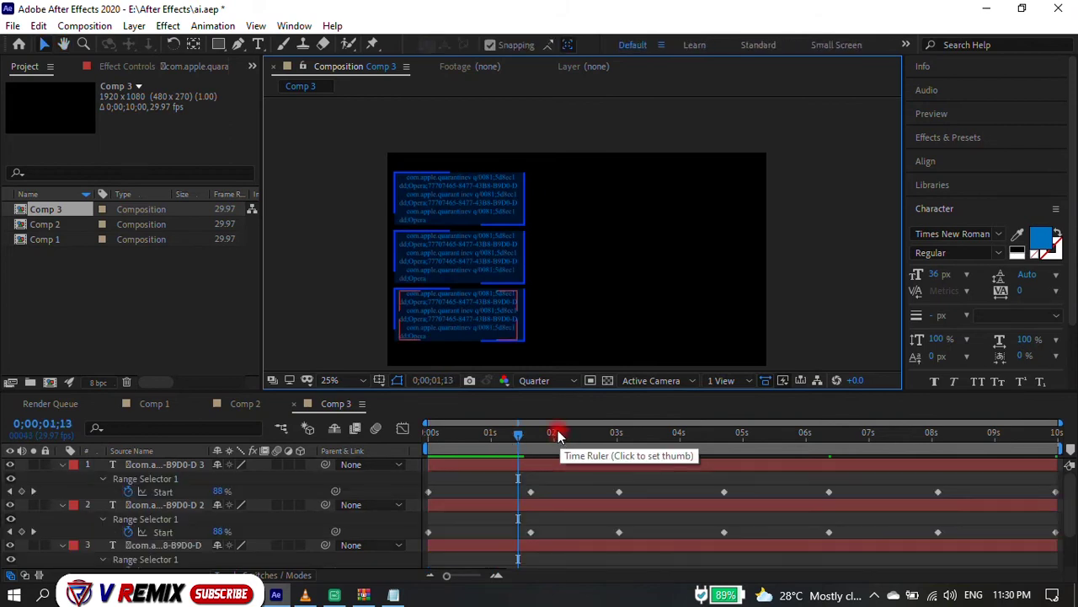
key("grave")
left_click_drag(531, 155, 512, 155)
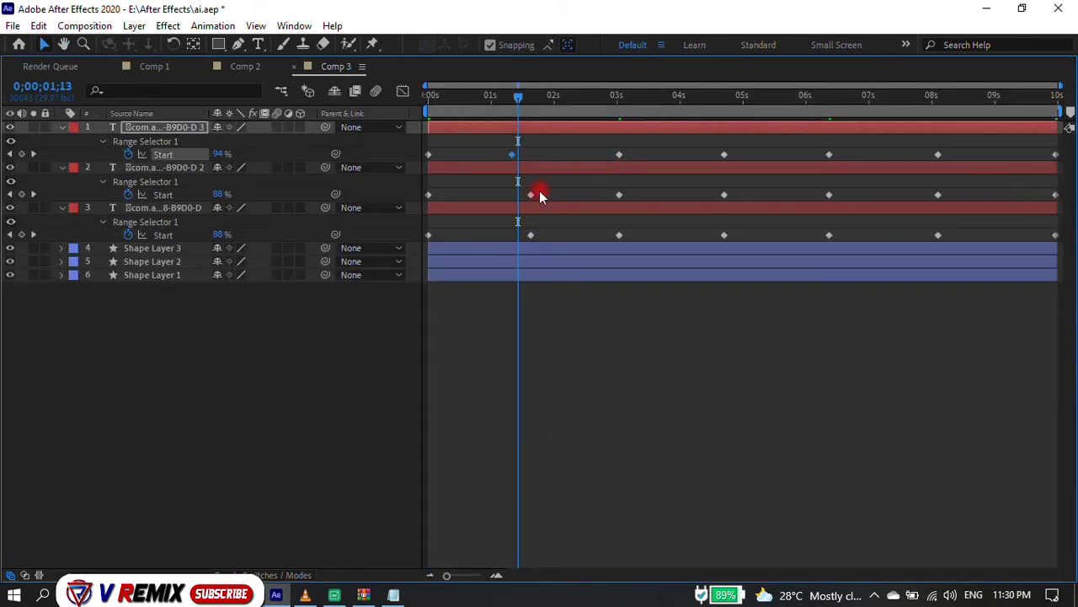
left_click_drag(530, 195, 549, 195)
left_click(644, 156)
left_click(722, 195)
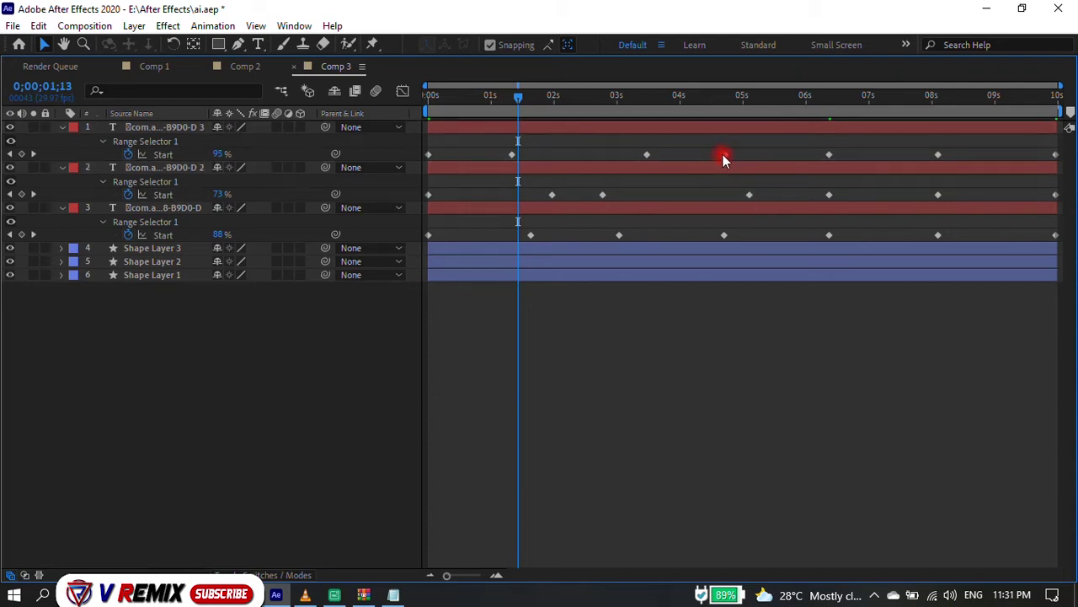
left_click_drag(722, 156, 699, 155)
left_click_drag(828, 154, 857, 154)
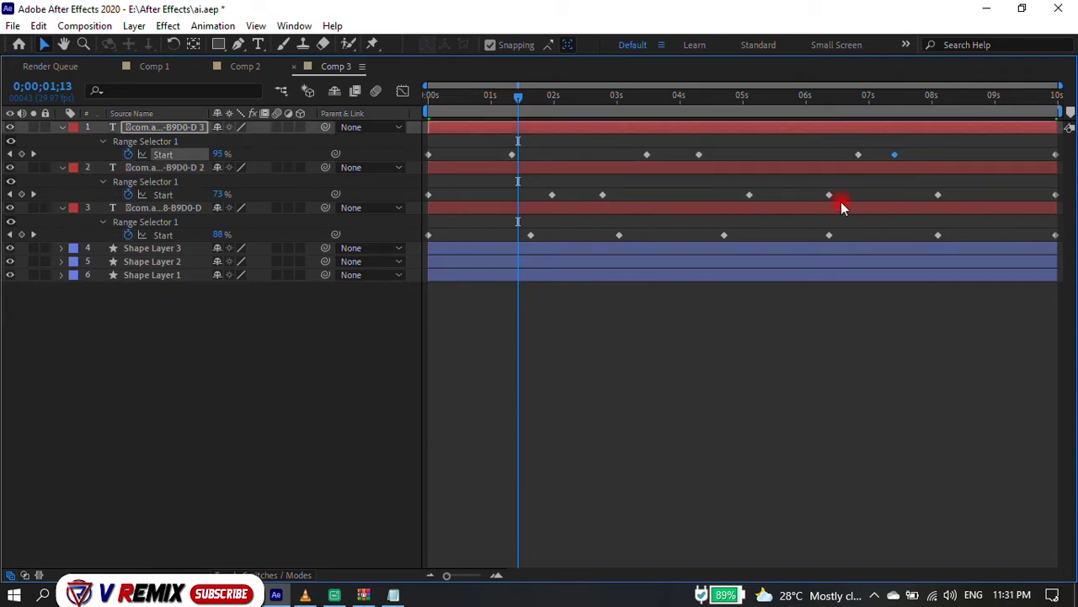
left_click_drag(829, 195, 881, 195)
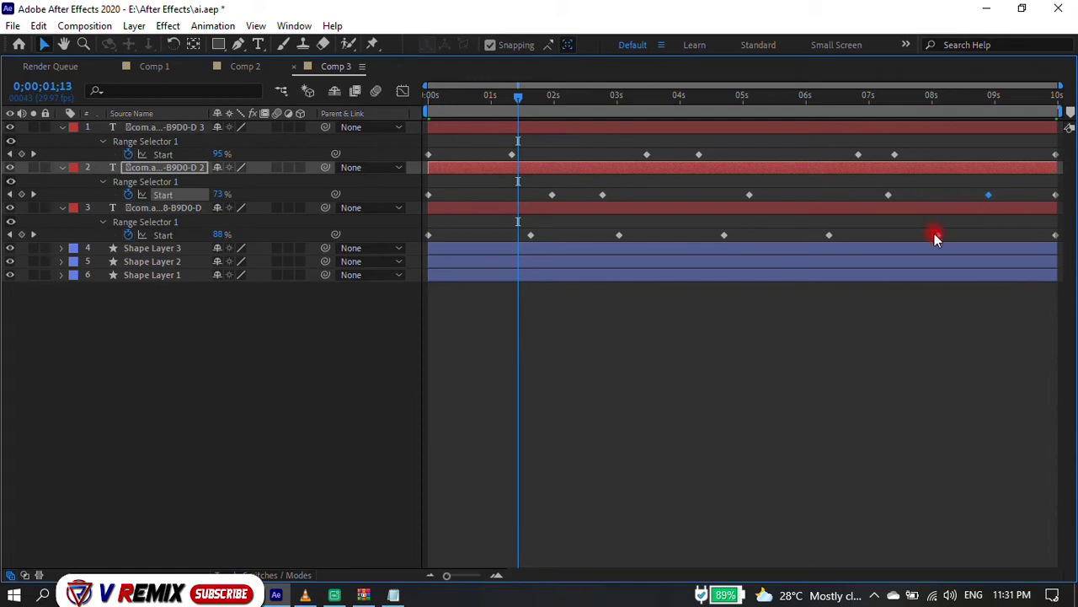
left_click_drag(936, 235, 915, 235)
left_click_drag(617, 235, 643, 235)
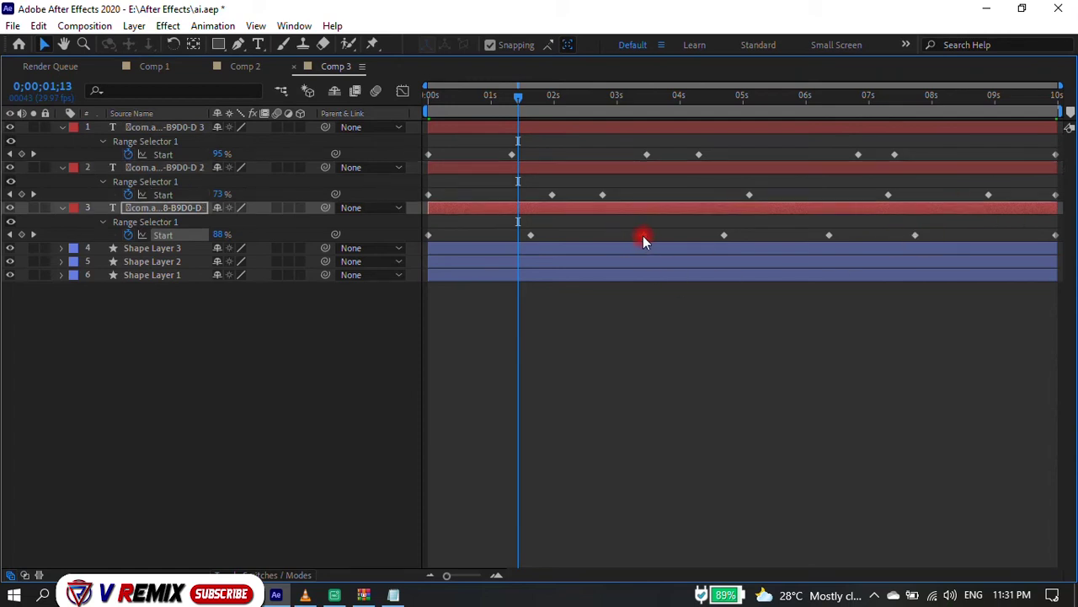
Preview the staggered typing animation from the start of the composition.
key("grave")
key("Home")
key("space")
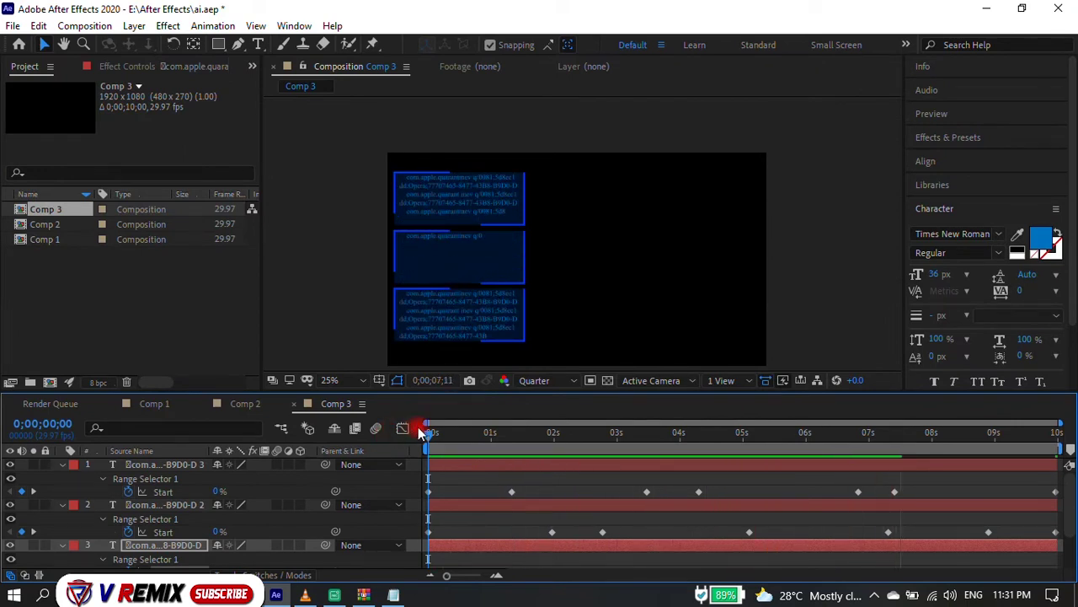
key("space")
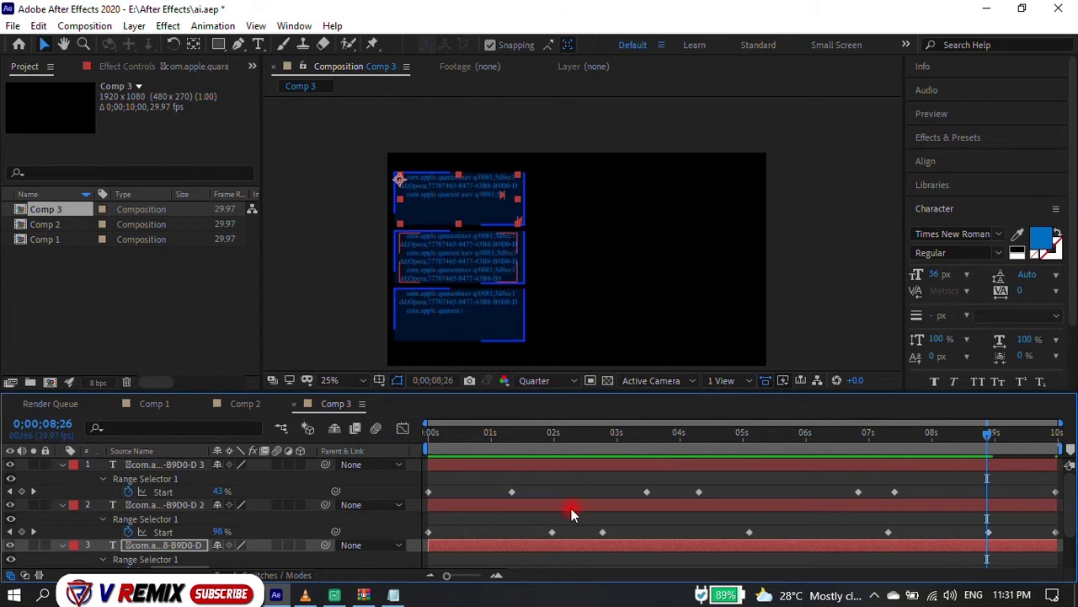
Delay layer 1's first Start keyframe, move layer 2's to about 1s, pull layer 3's last earlier.
key("grave")
left_click_drag(431, 155, 448, 156)
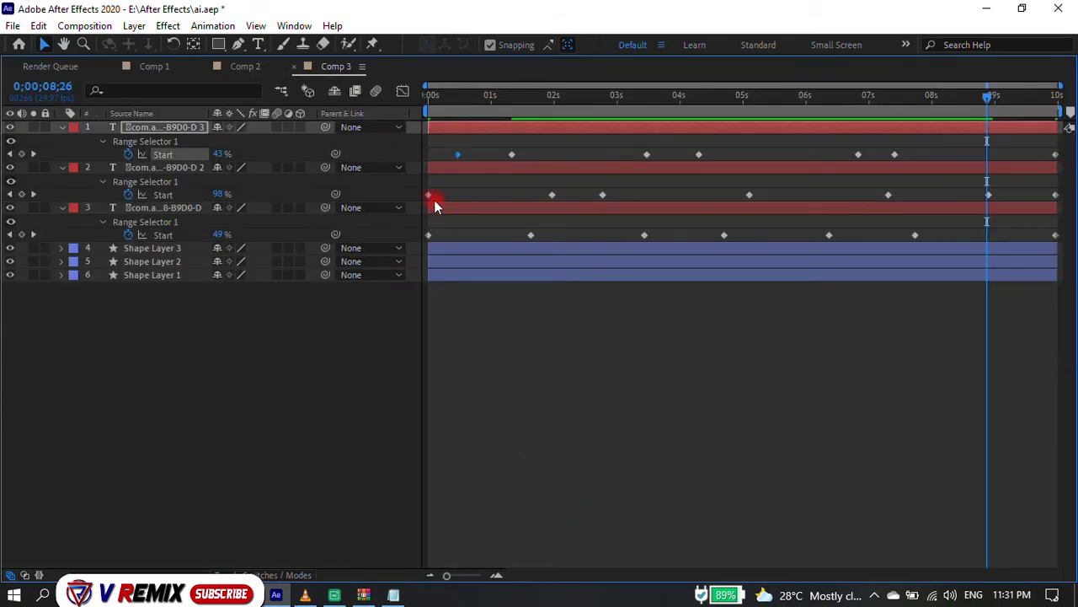
left_click_drag(430, 194, 494, 195)
left_click(1018, 154)
left_click_drag(1057, 236, 983, 236)
key("grave")
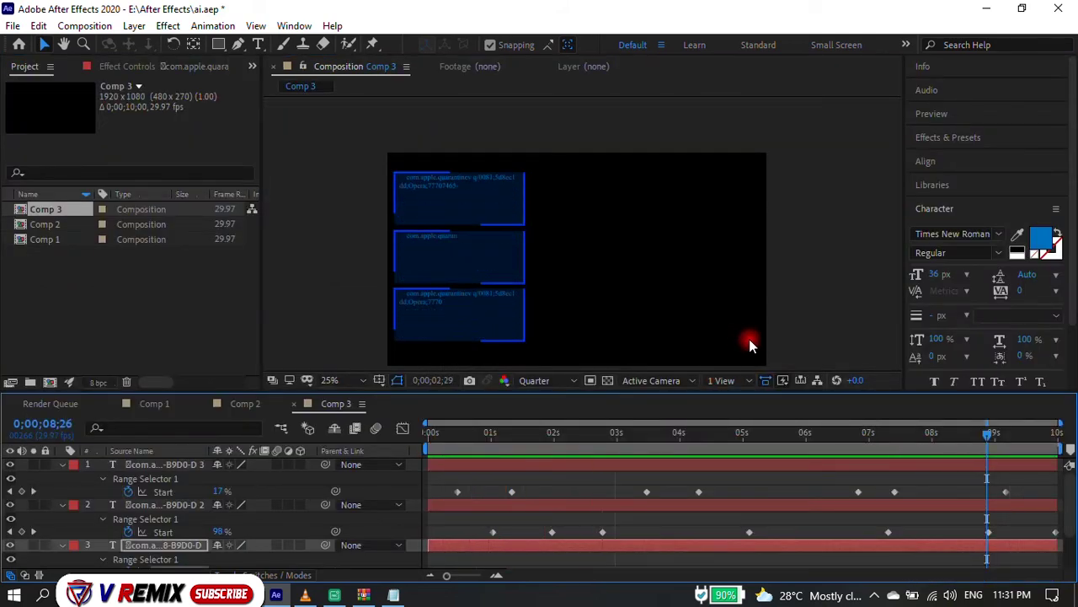
key("space")
key("grave")
key("grave")
Create a new composition, Comp 4, with the default settings.
right_click(109, 323)
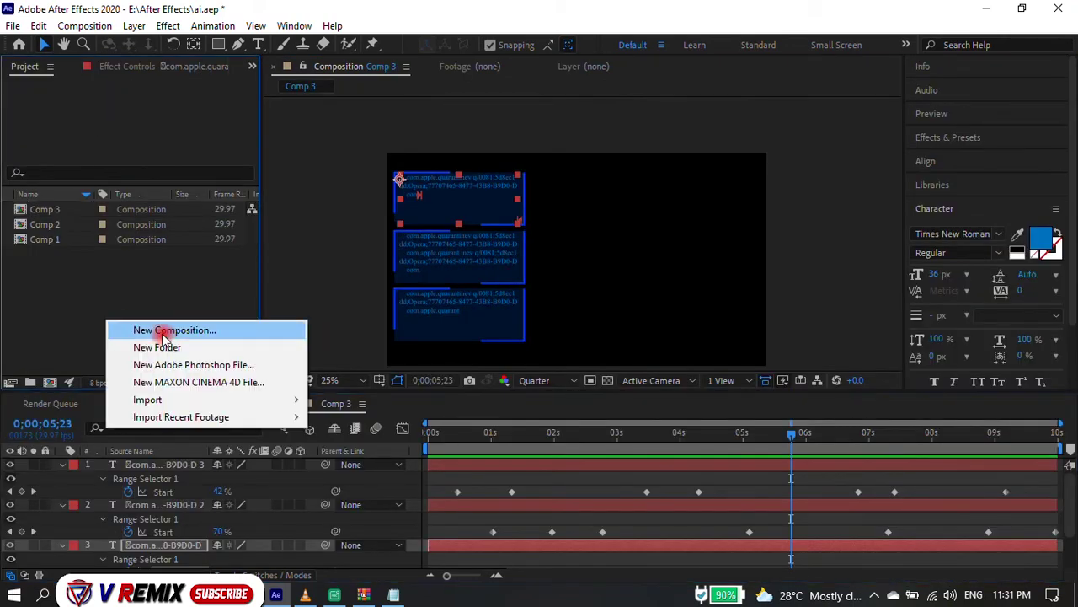
left_click(155, 330)
left_click(628, 482)
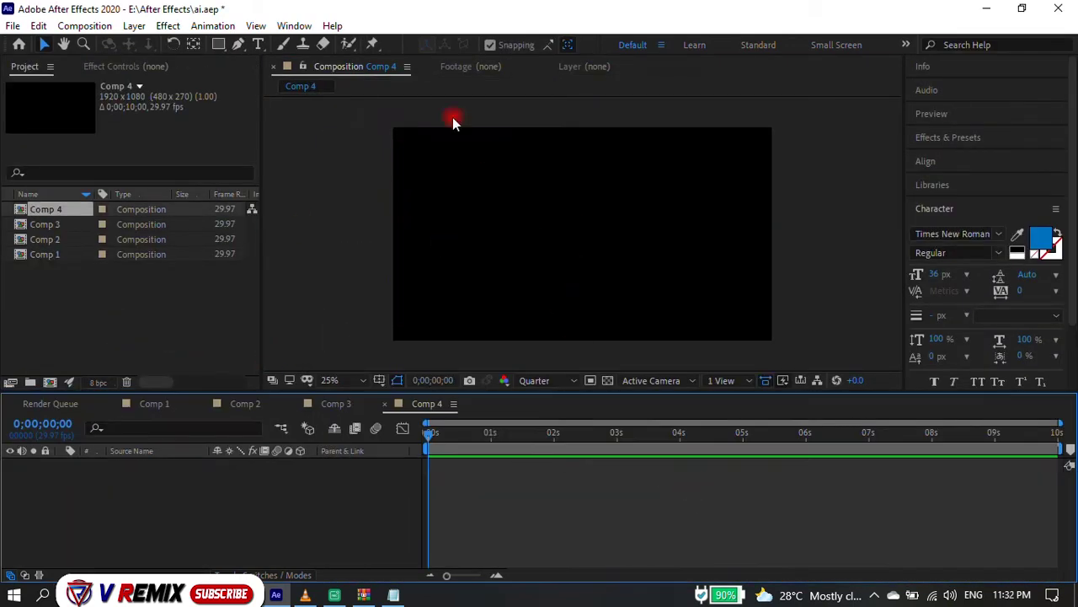
Draw a tall, thin blue-outlined rectangle as Shape Layer 1.
left_click(218, 43)
left_click_drag(519, 183, 526, 302)
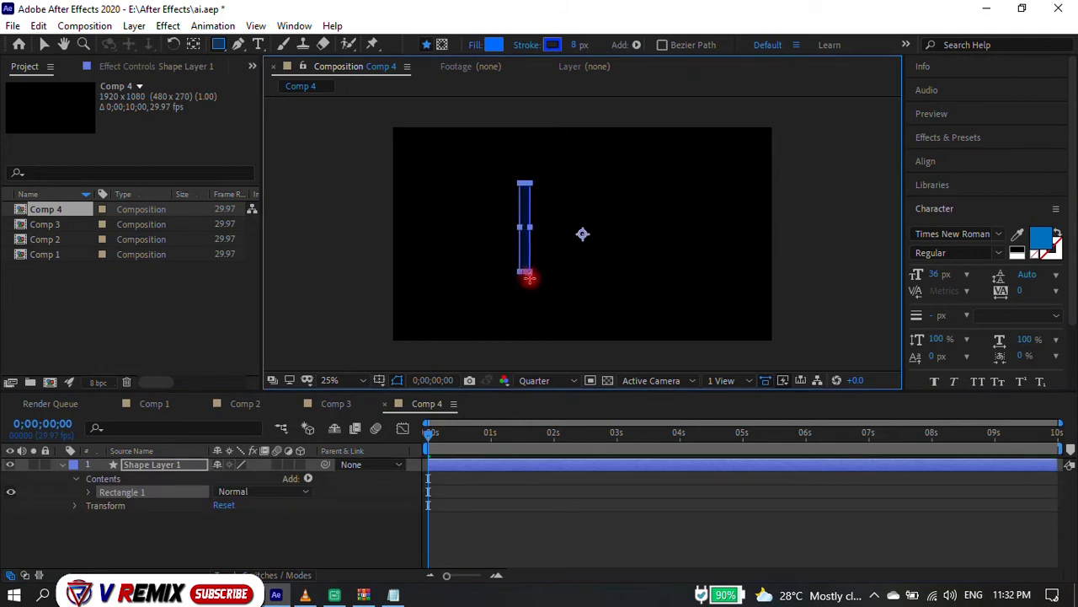
scroll(535, 277, "up", 3)
scroll(551, 250, "down", 3)
scroll(544, 278, "up", 1)
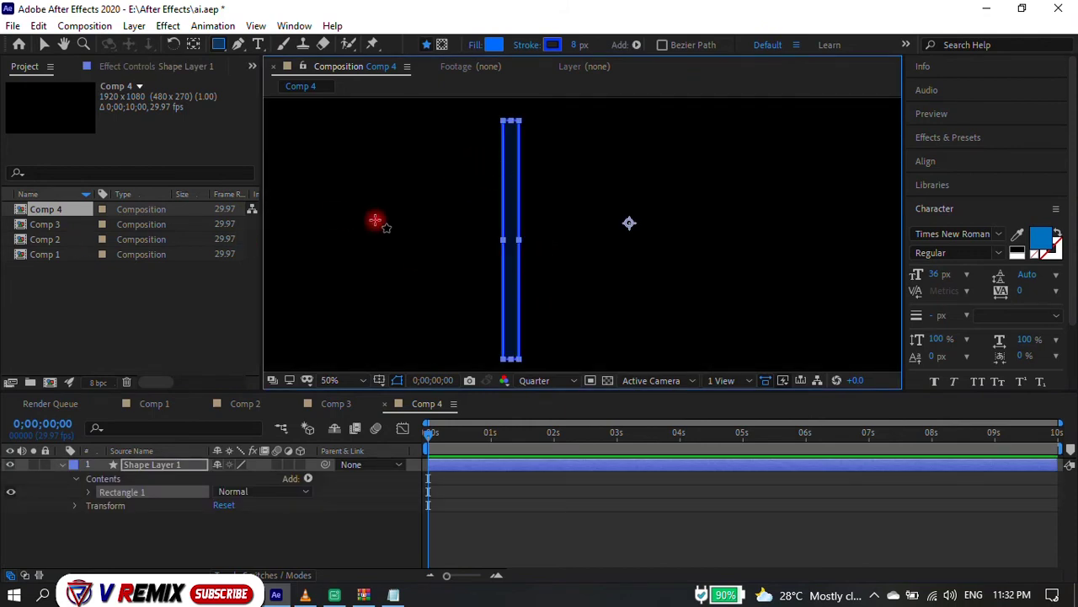
left_click(373, 518)
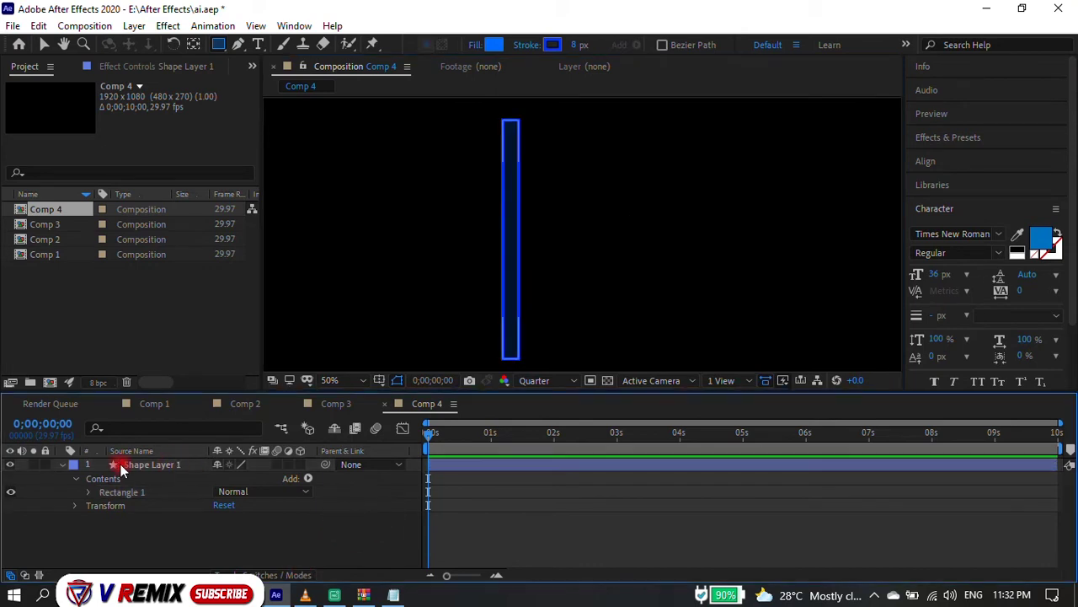
Duplicate Shape Layer 1 to create Shape Layer 2.
left_click(61, 465)
left_click(123, 465)
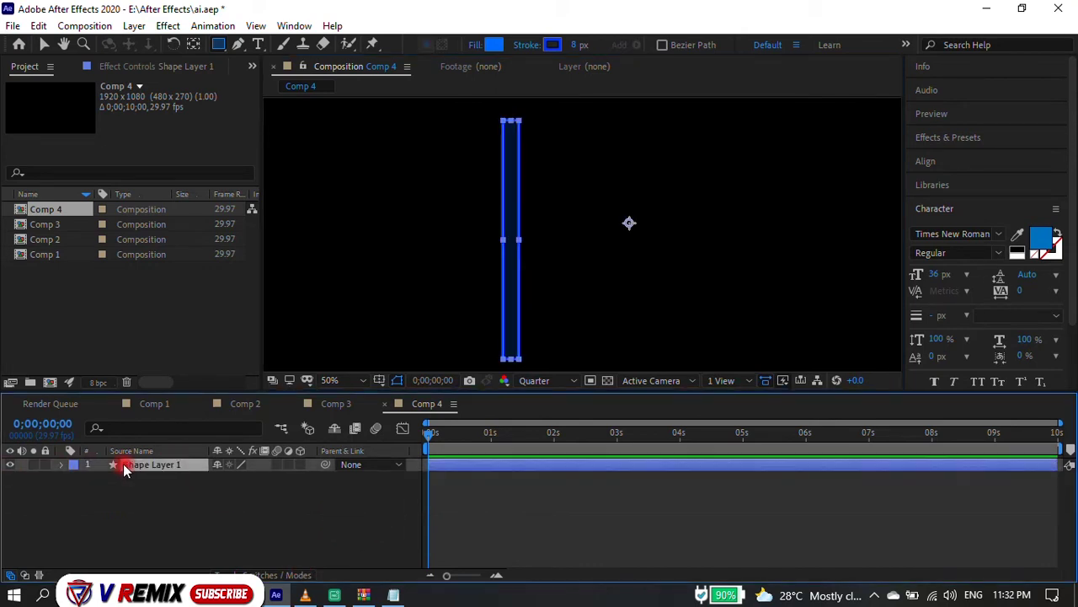
key("ctrl+d")
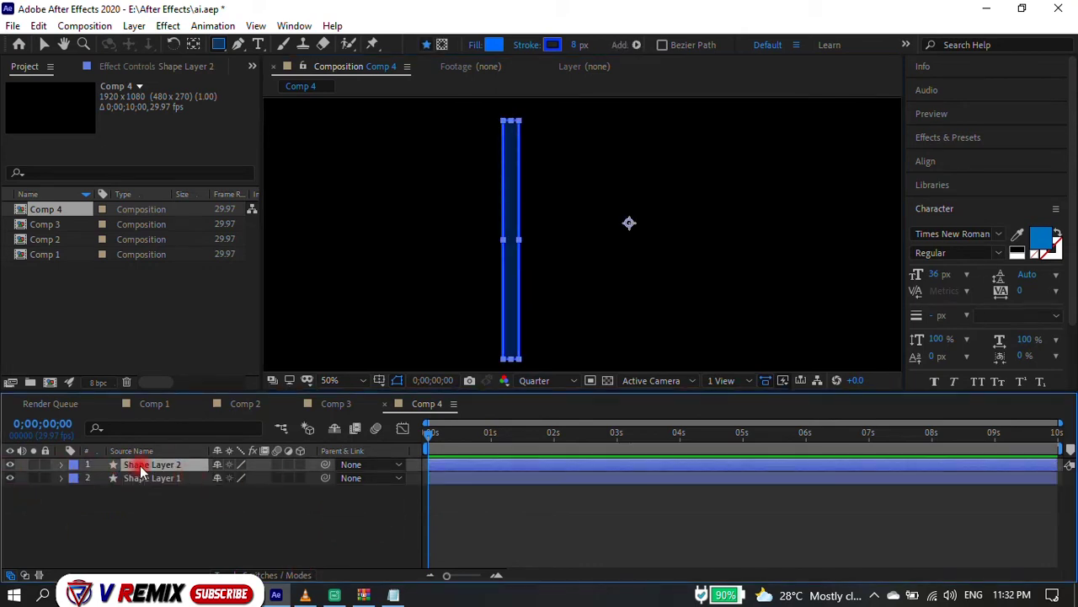
Give the duplicated bar a solid #006CFF blue fill.
left_click(495, 44)
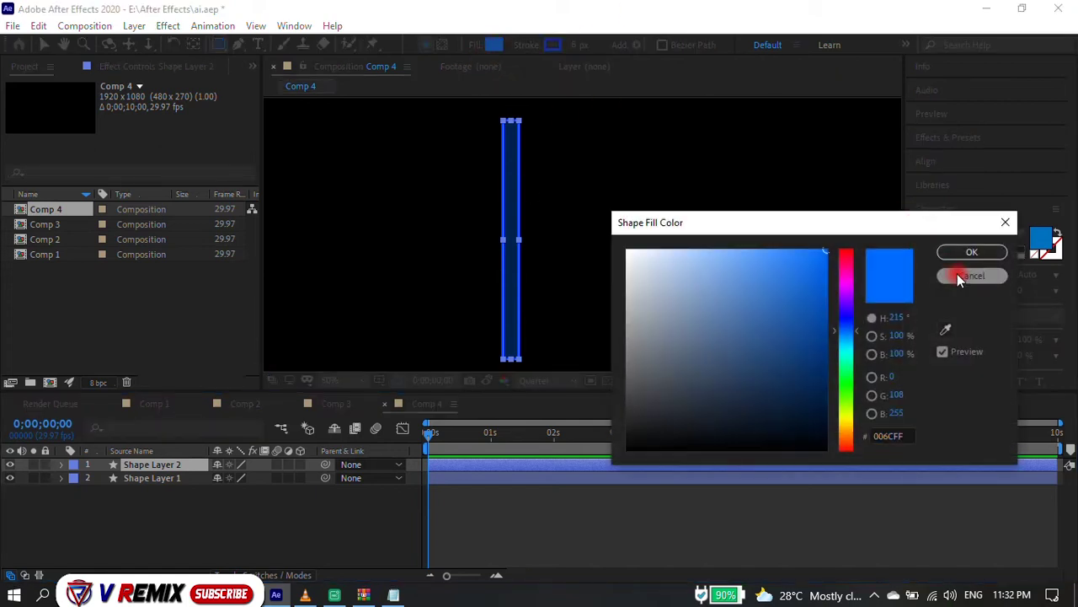
left_click(960, 275)
left_click(473, 44)
left_click(517, 348)
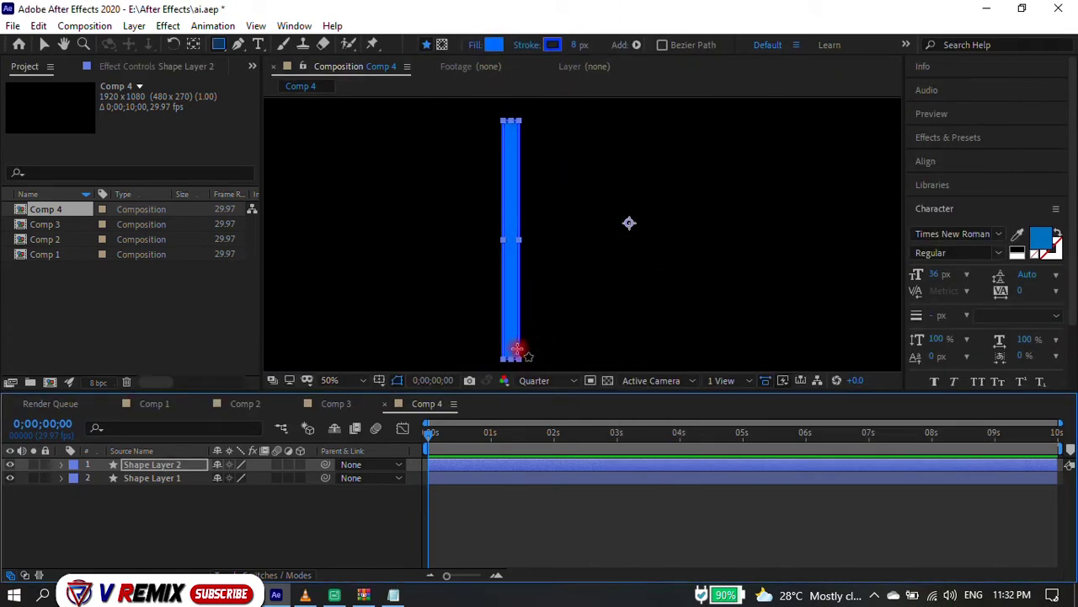
key("v")
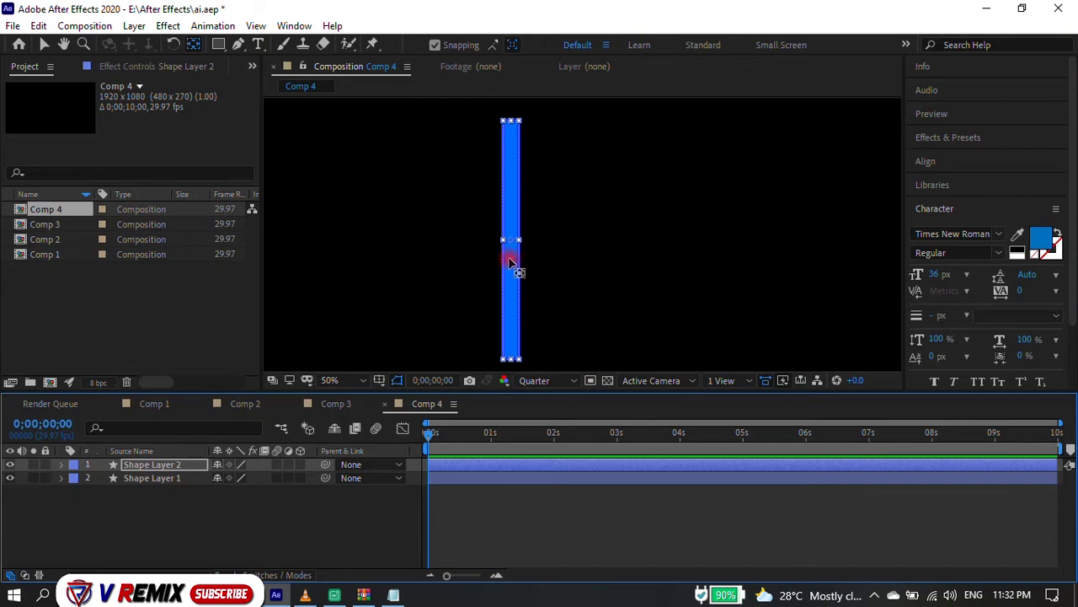
Centre the anchor point on the blue bar.
left_click(177, 468)
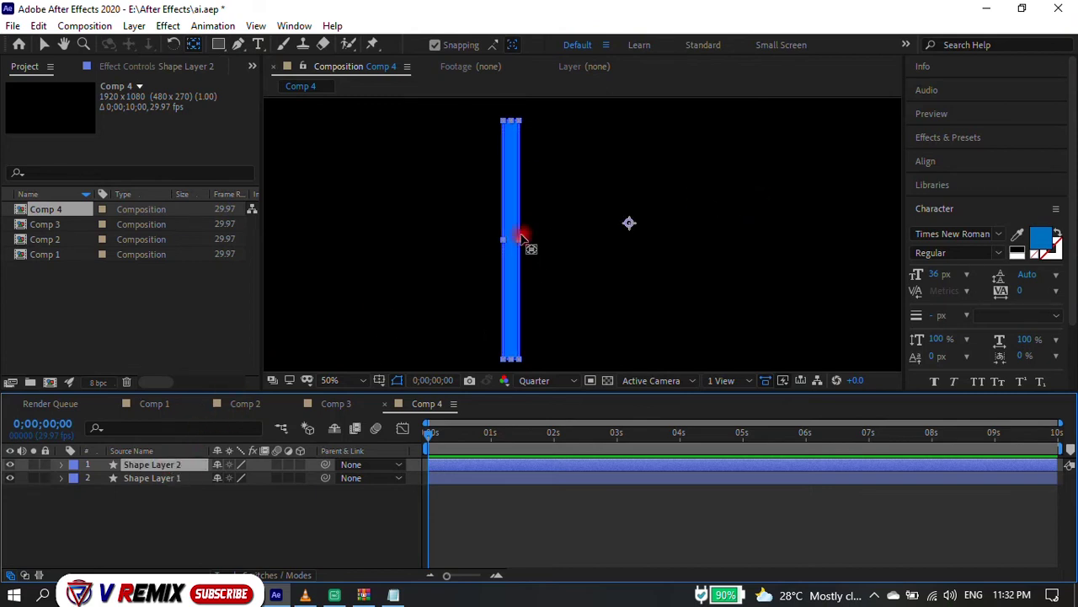
left_click(466, 477)
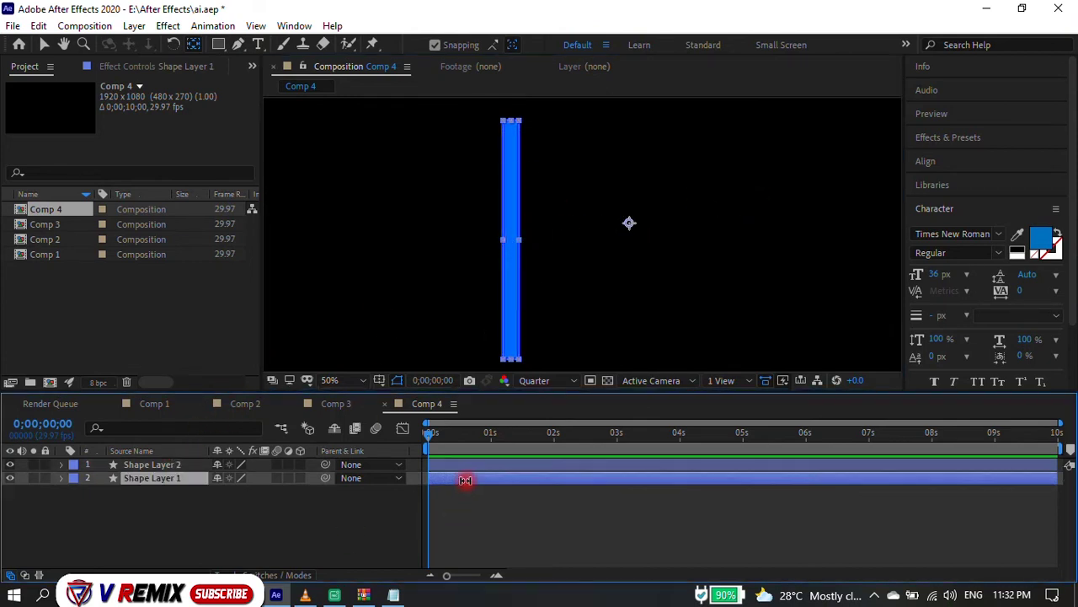
left_click_drag(630, 225, 522, 242)
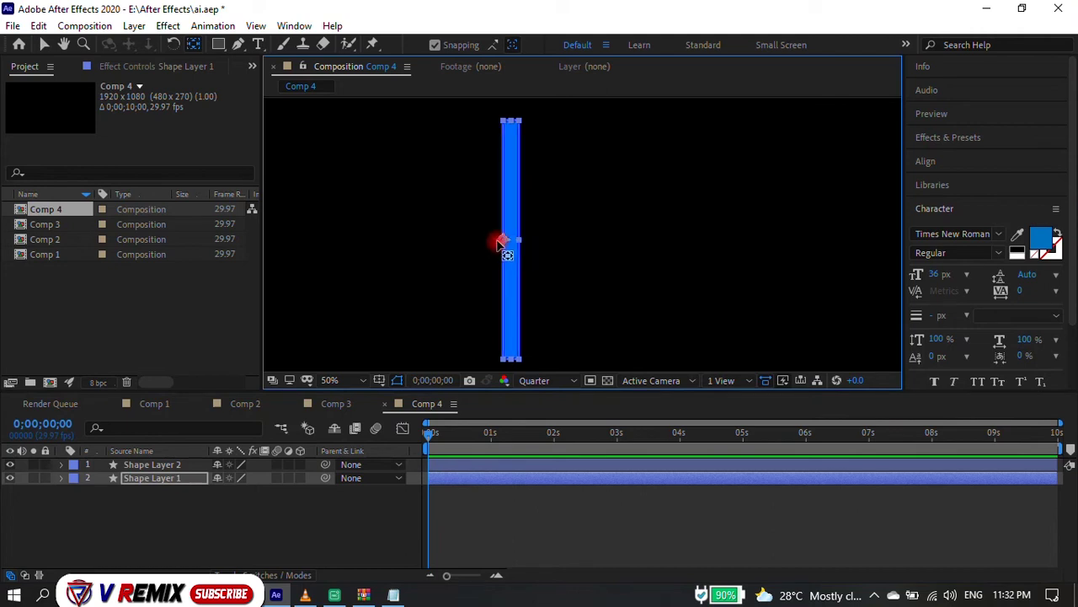
left_click(474, 465)
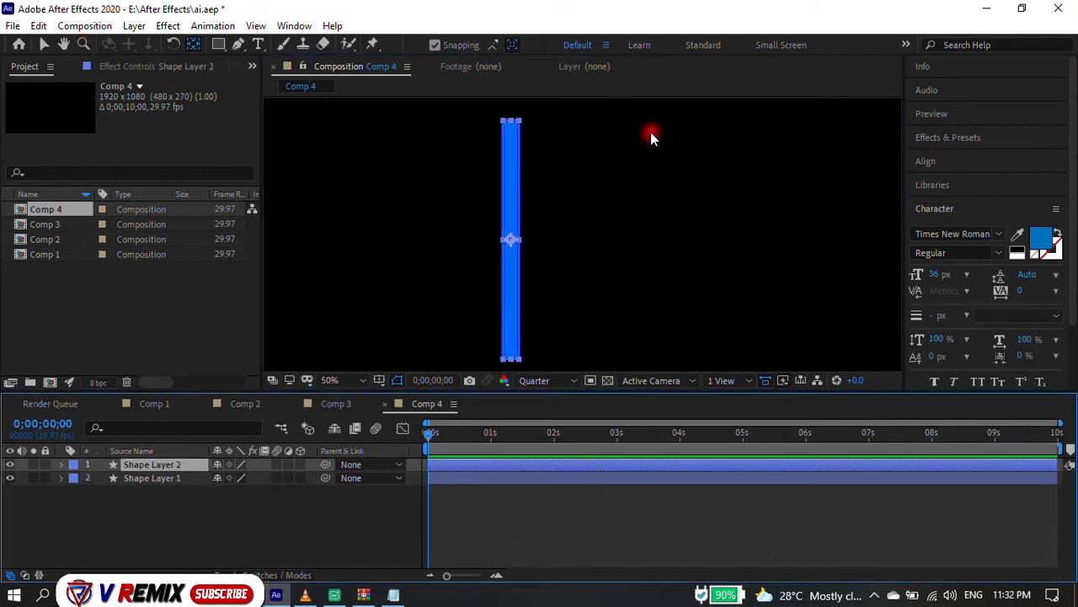
key("v")
left_click(509, 156)
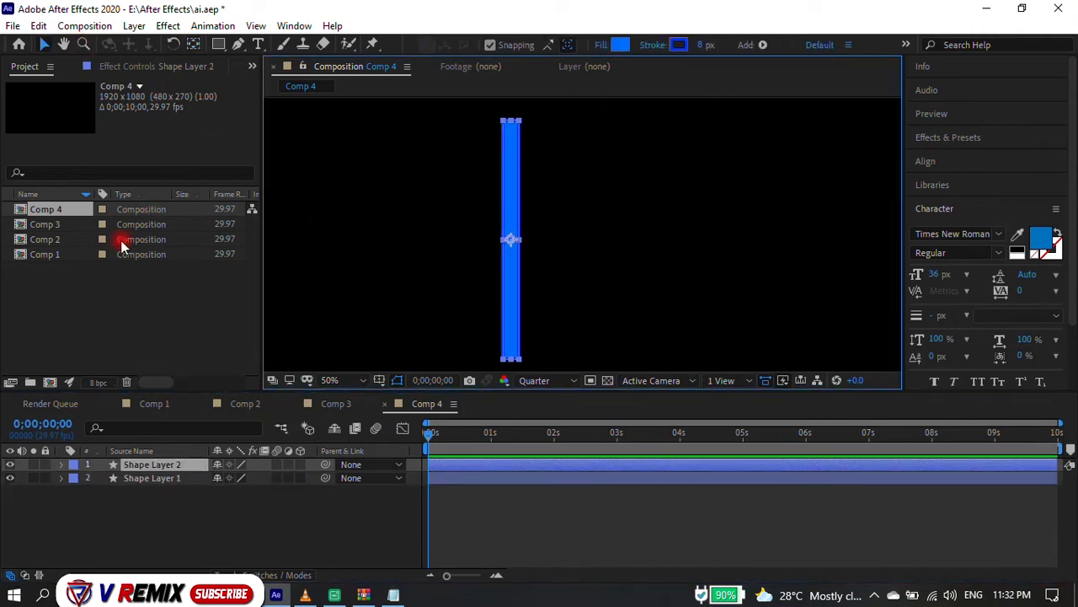
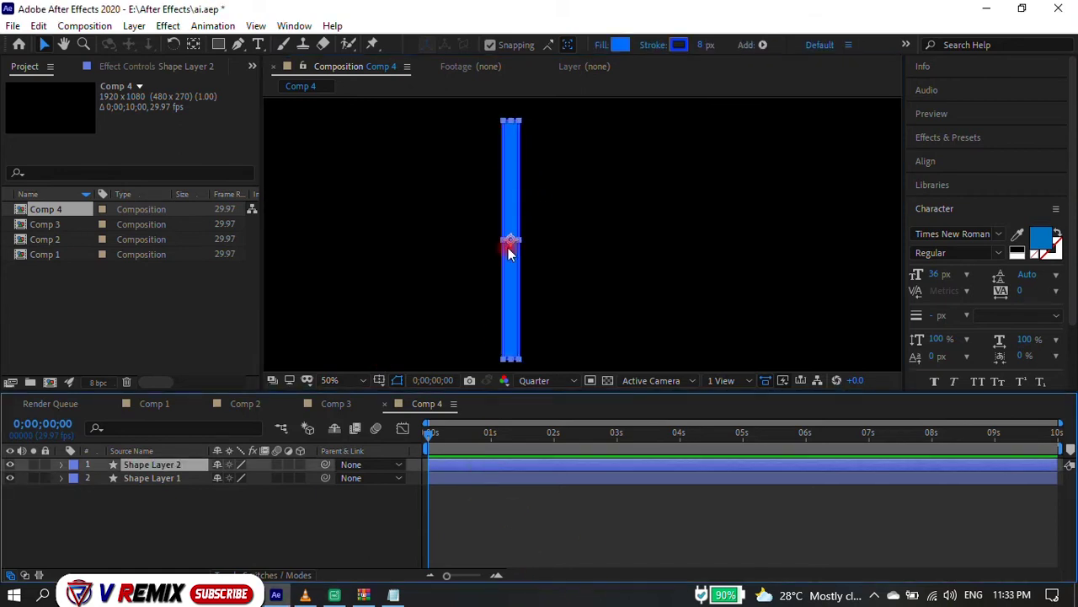
Move the bar's anchor point to its bottom edge and start Scale keyframing.
key("y")
left_click_drag(514, 243, 511, 358)
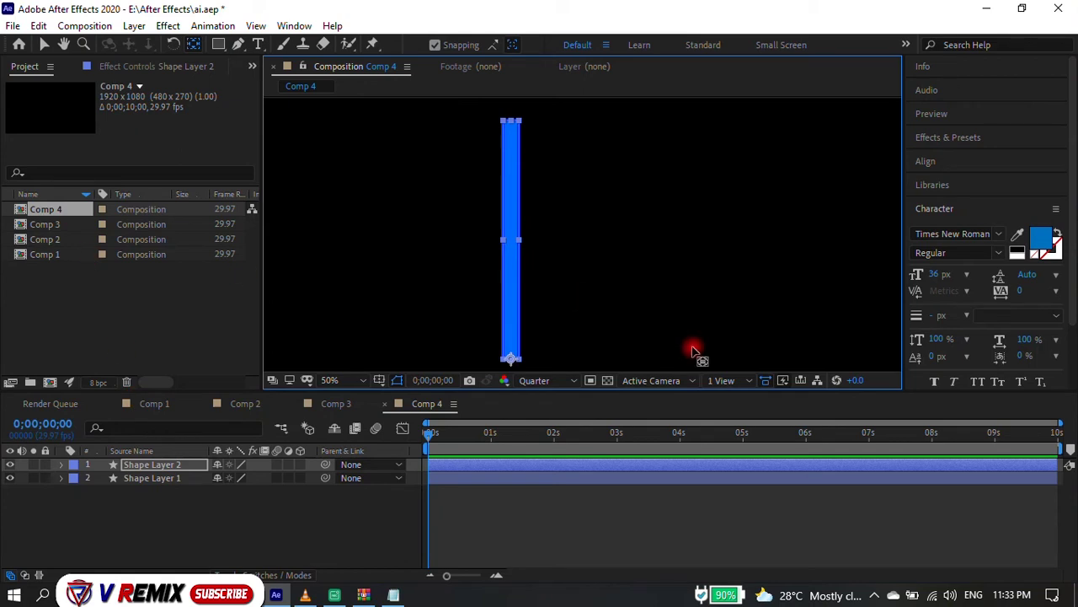
key("s")
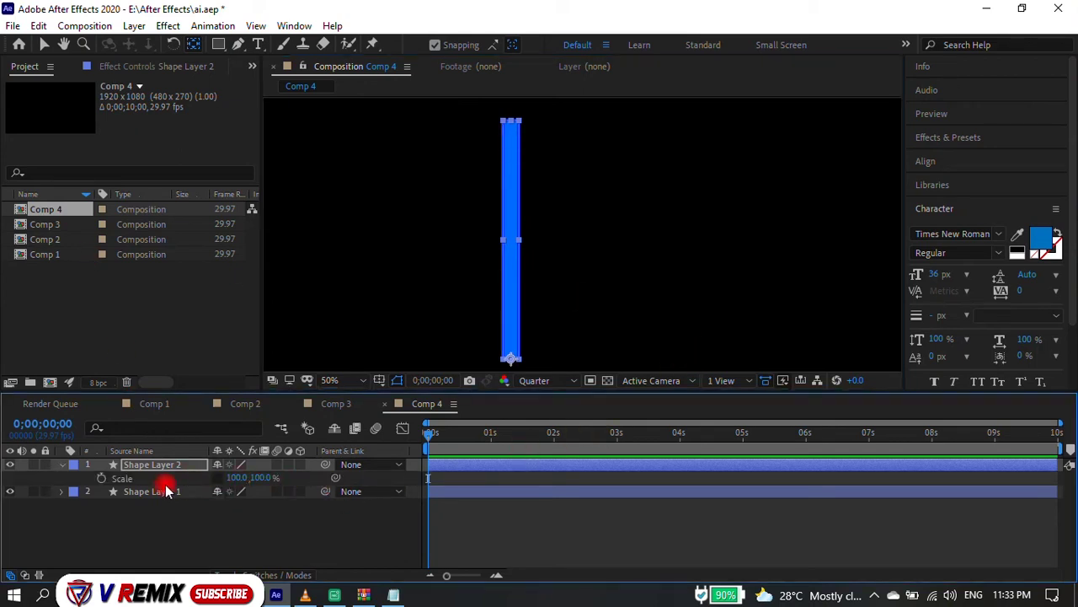
left_click(102, 479)
Key the bar's Y scale at 41% at 1s and about 70% at 2s, then at 3, 4, 6, 8, 9s and the end.
left_click(491, 433)
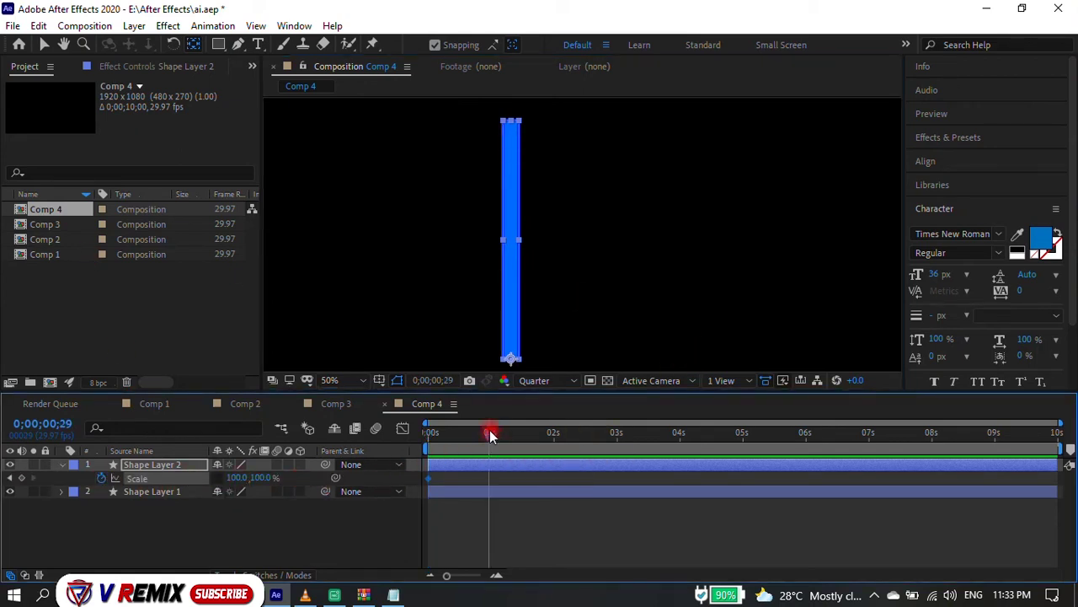
left_click_drag(258, 479, 214, 477)
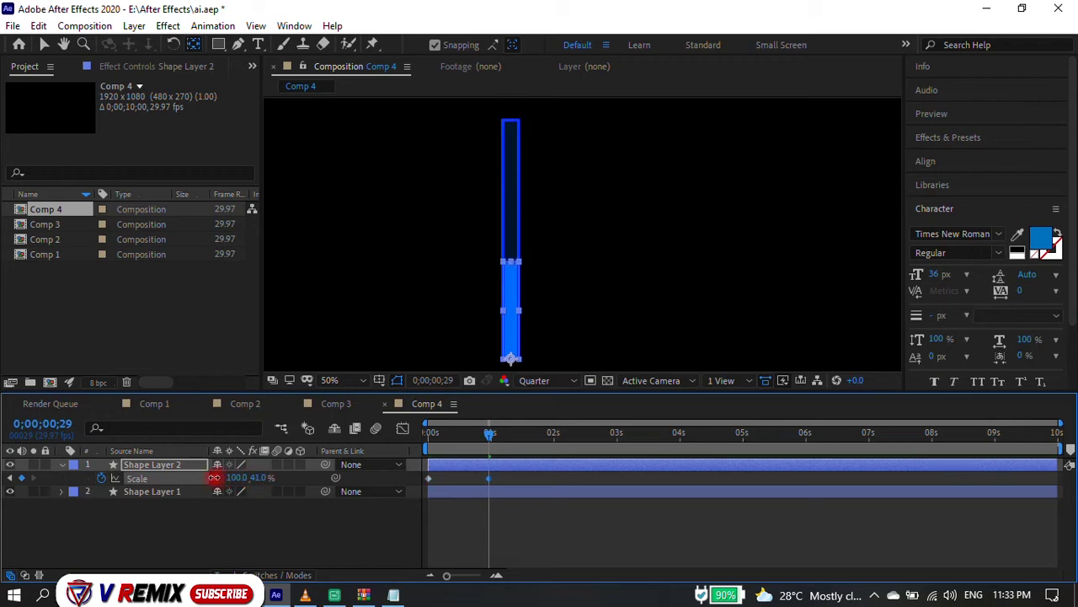
left_click(555, 437)
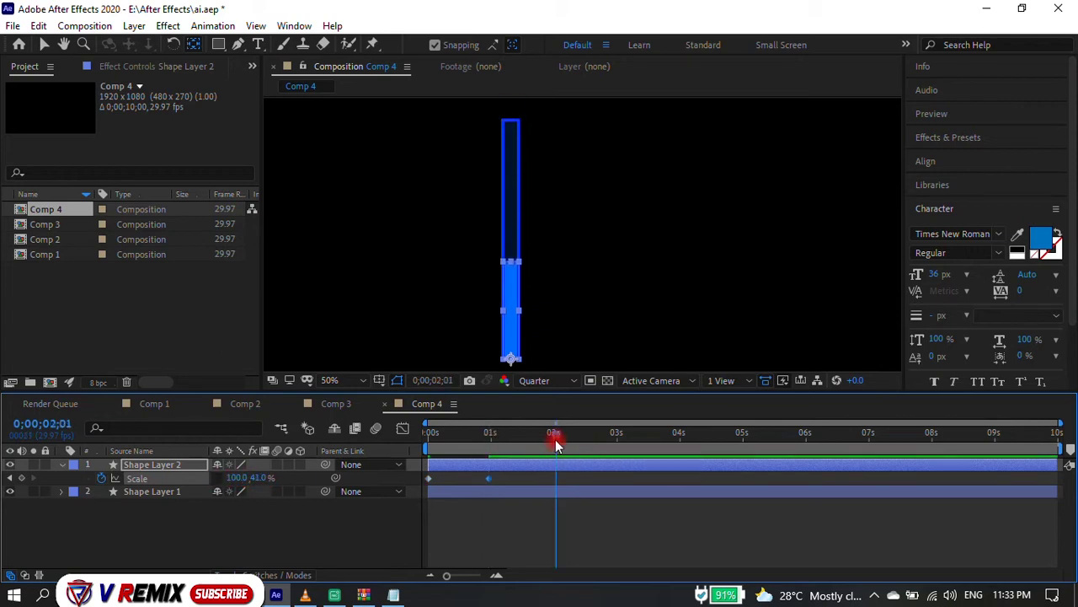
mouse_move(258, 483)
left_mouse_down()
mouse_move(284, 481)
mouse_move(211, 478)
mouse_move(304, 482)
left_mouse_up()
left_click(617, 435)
left_click(679, 434)
left_click(806, 435)
left_click(920, 435)
left_click(999, 435)
left_click(1042, 435)
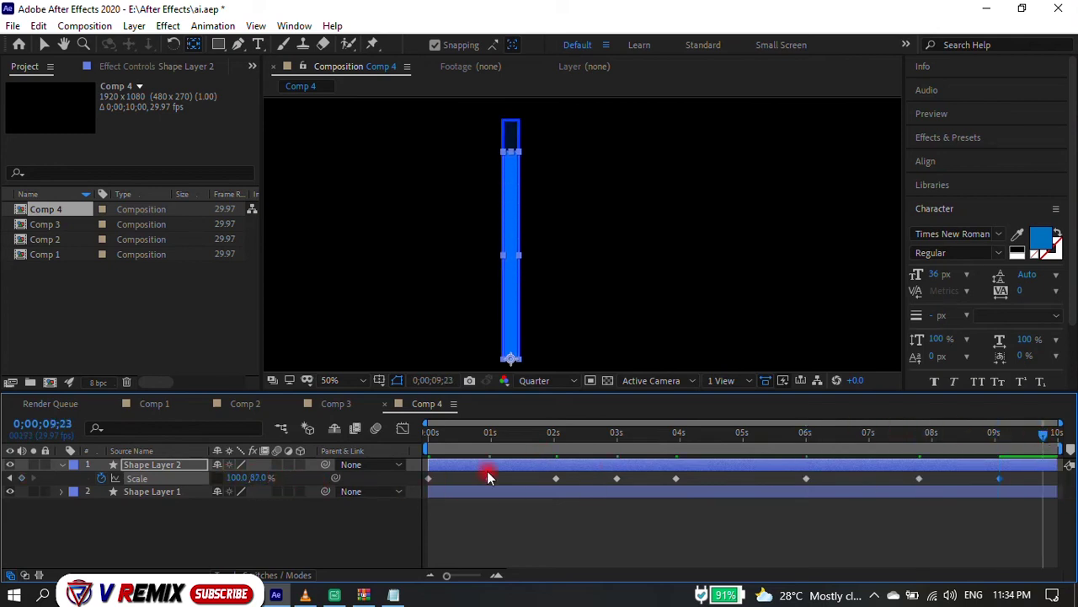
Deselect the bar, preview its pumping animation, and collapse its properties.
key("F2")
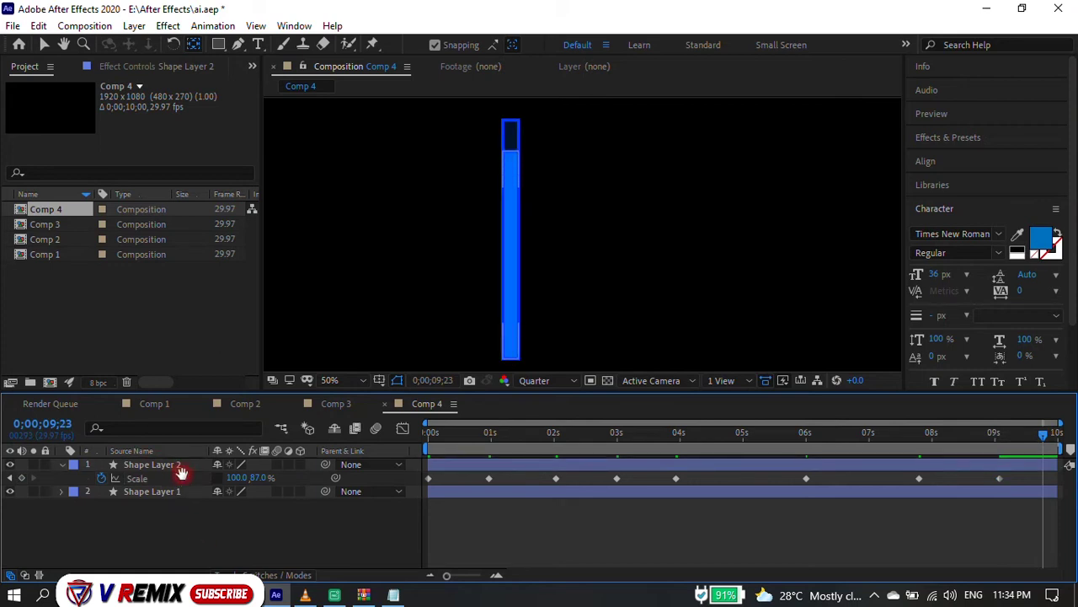
key("space")
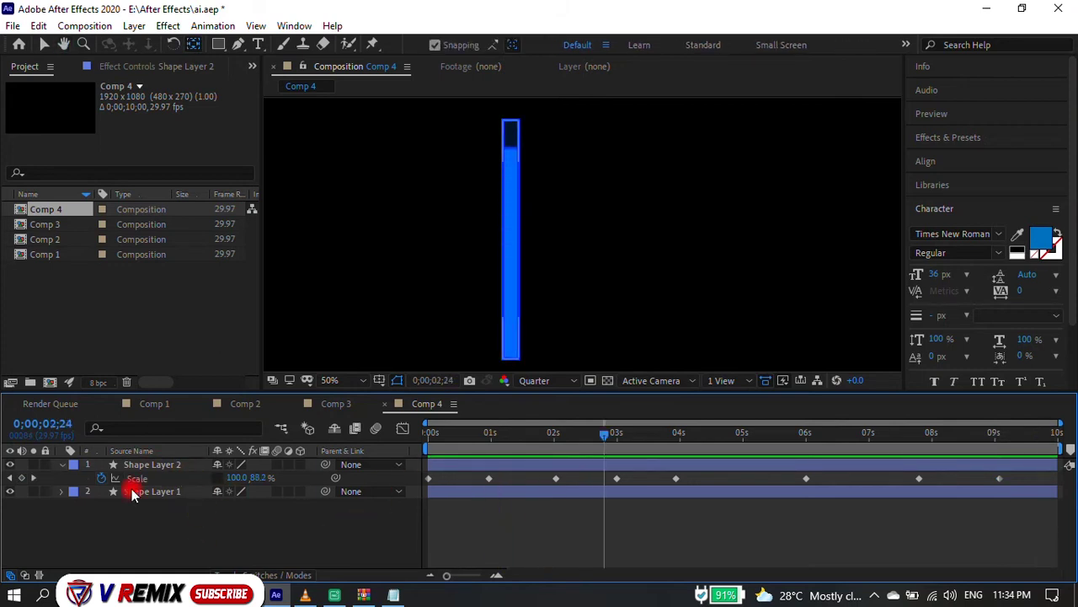
left_click(60, 464)
Duplicate both bar layers and move the copy beside the original bar.
left_click(133, 478)
left_click(144, 464, "shift")
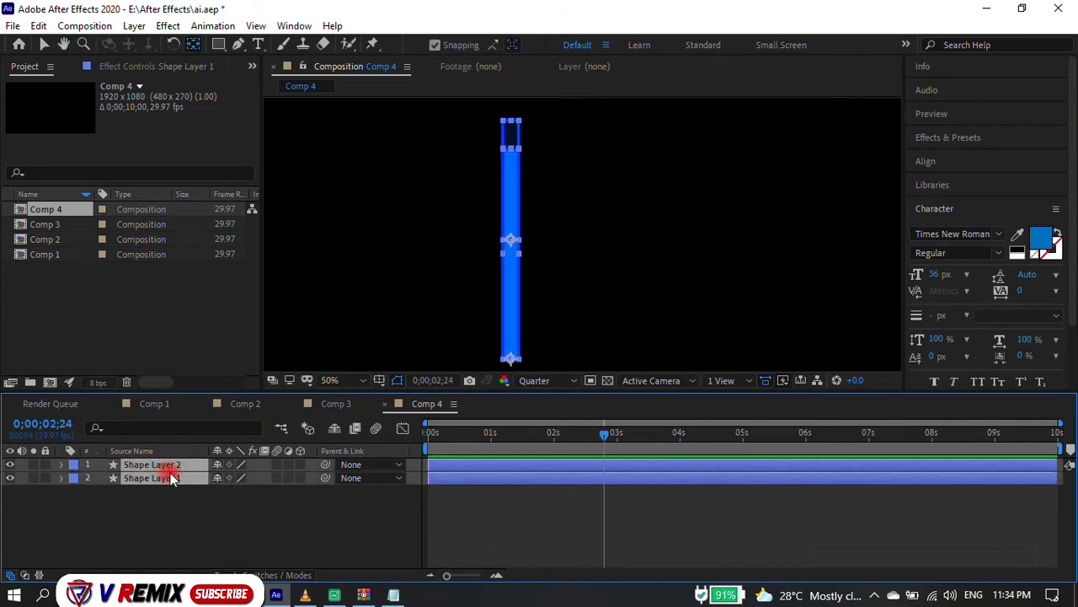
key("ctrl+d")
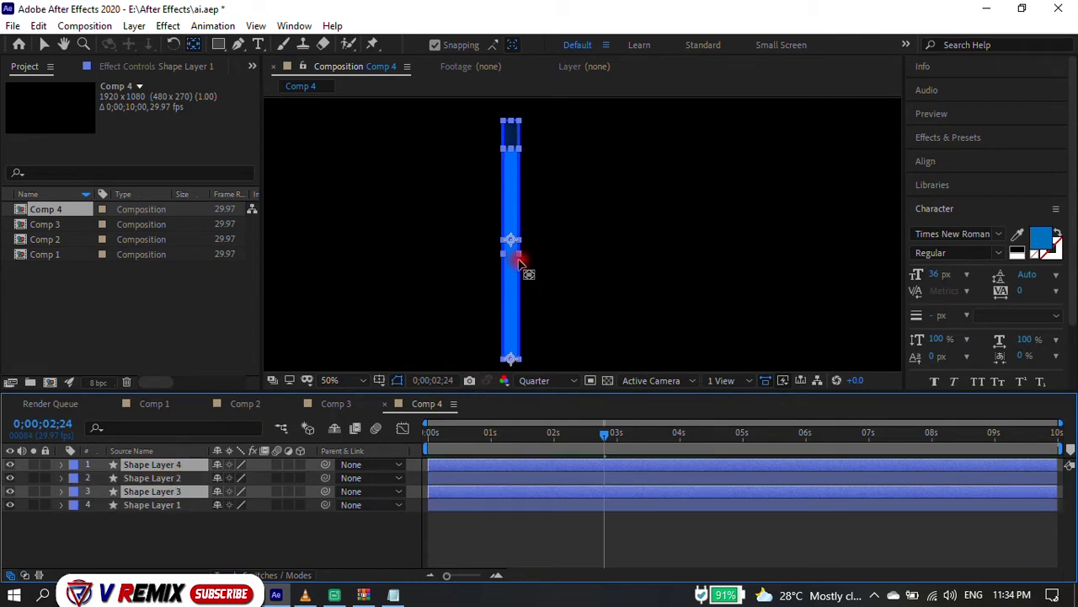
key("v")
left_click_drag(512, 284, 535, 285)
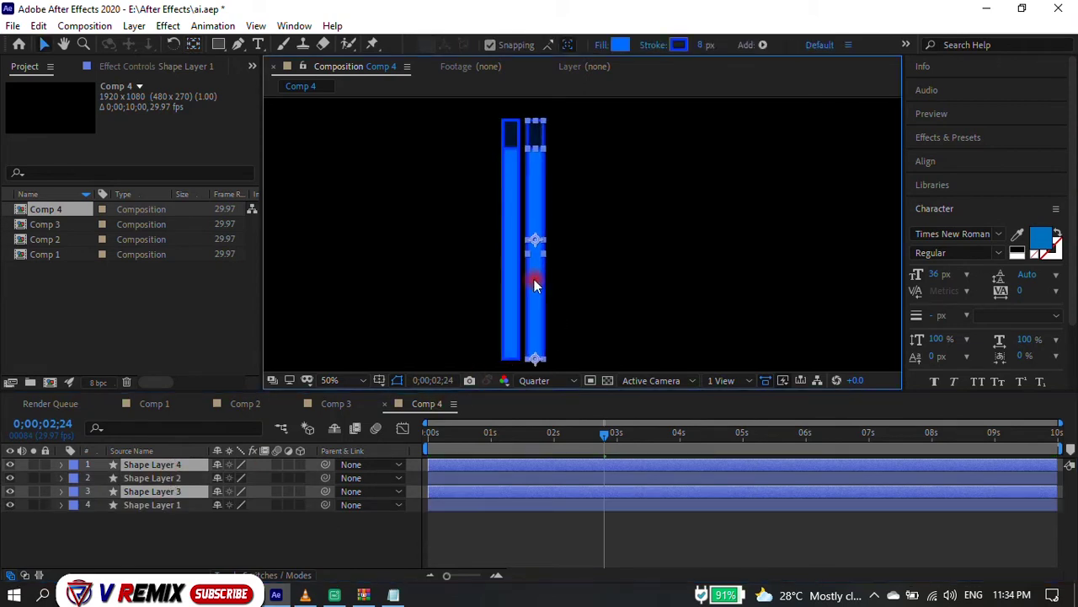
key("ctrl+d")
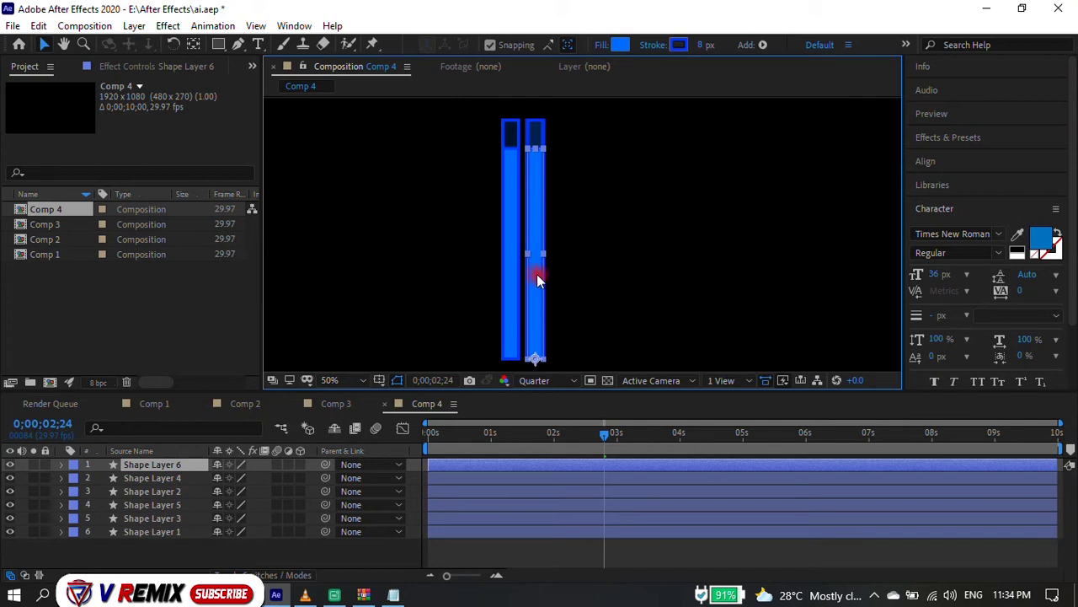
left_click_drag(536, 274, 569, 271)
key("ctrl+z")
Repeatedly duplicate the bars and nudge each copy right to build a row of eight.
left_click(370, 505, "ctrl")
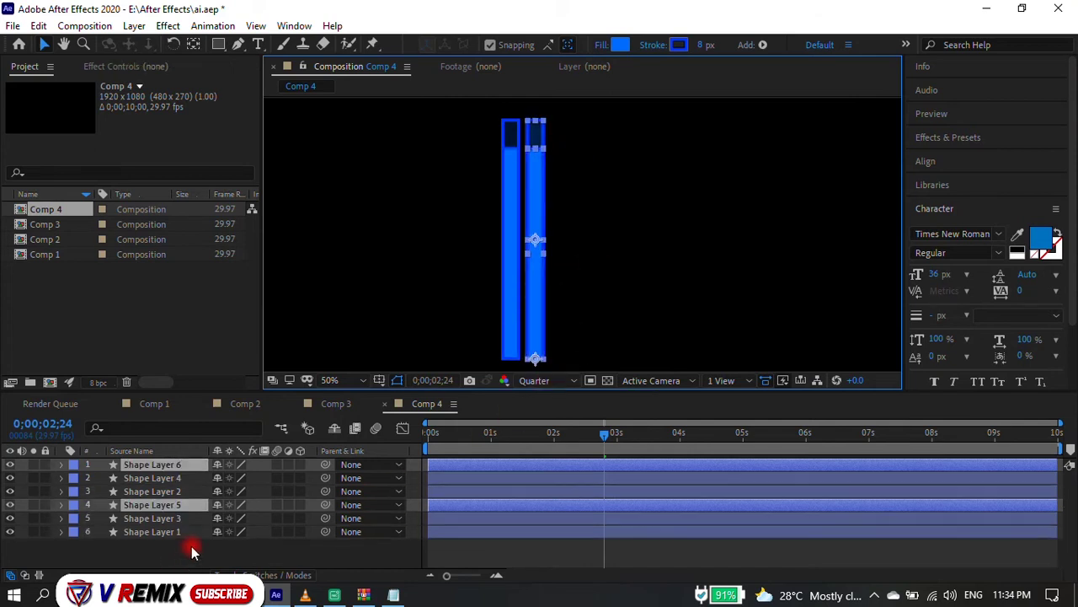
key("Right")
key("Right")
key("Right")
key("Right")
key("Right")
key("Right")
key("Right")
key("Right")
key("Right")
key("Right")
key("Right")
key("Right")
key("Right")
key("Right")
key("Right")
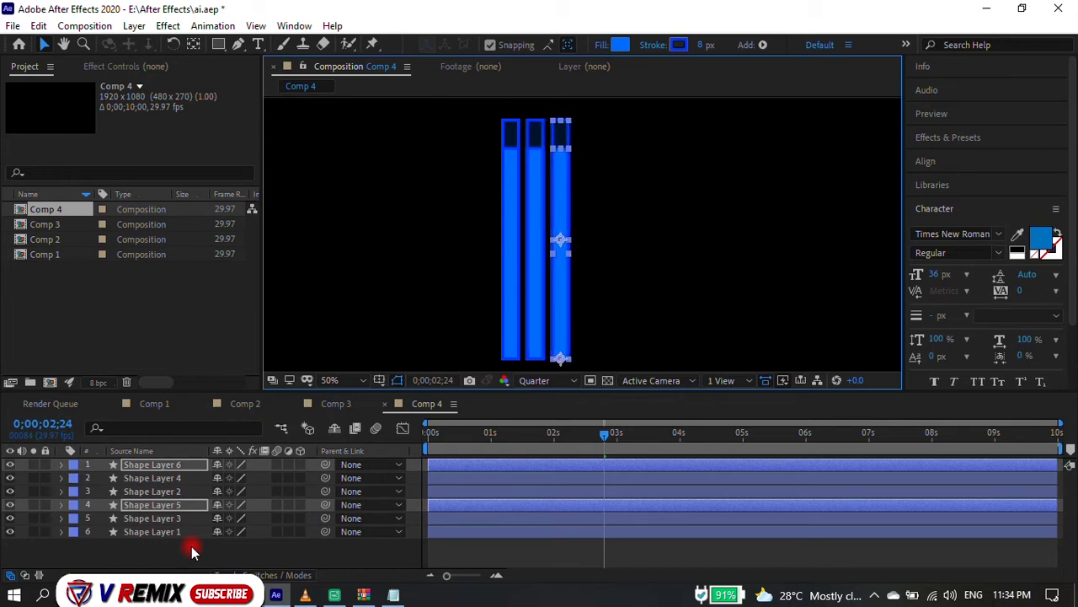
key("ctrl+d")
key("Right")
key("Right")
key("Right")
key("Right")
key("Right")
key("Right")
key("Right")
key("Right")
key("Right")
key("Right")
key("Right")
key("Right")
key("Right")
key("Right")
key("Right")
key("Right")
key("Right")
key("Right")
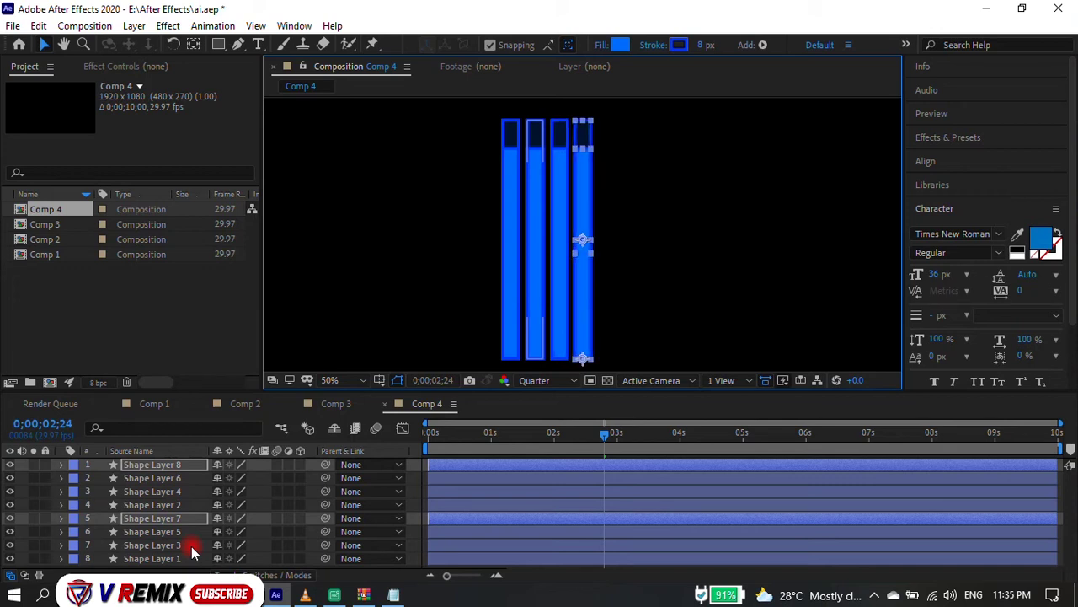
key("ctrl+d")
key("Right")
key("Right")
key("Right")
key("Right")
key("Right")
key("Right")
key("Right")
key("Right")
key("Right")
key("Right")
key("Right")
key("Right")
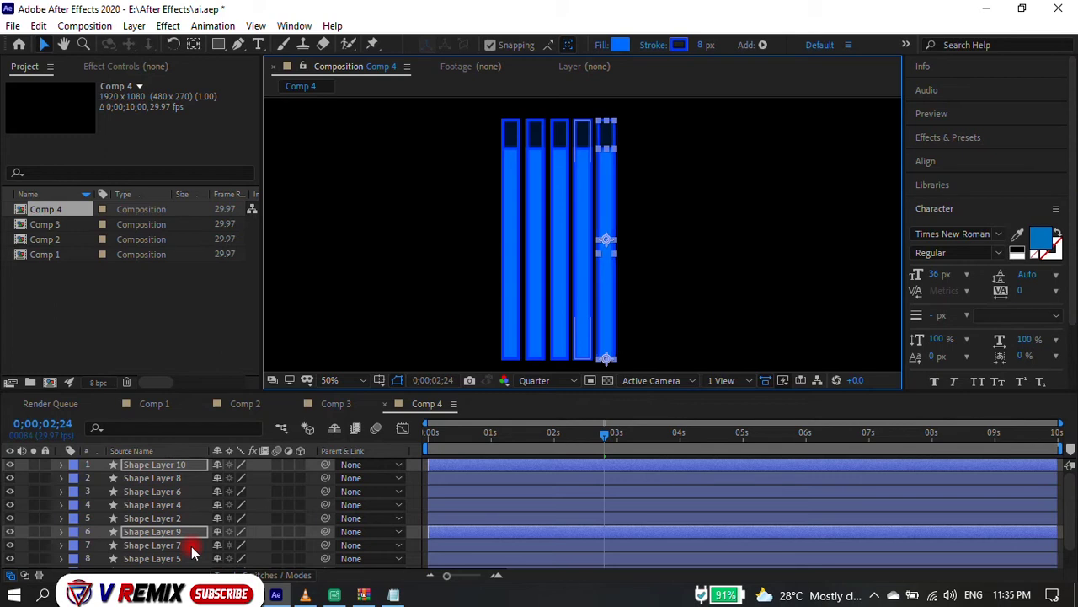
key("ctrl+d")
key("Right")
key("Right")
key("Right")
key("Right")
key("Right")
key("Right")
key("Right")
key("Right")
key("Right")
key("Right")
key("Right")
key("Right")
key("Right")
key("Right")
key("Right")
key("Right")
key("Right")
key("Right")
key("ctrl+d")
key("Right")
key("Right")
key("Right")
key("Right")
key("Right")
key("Right")
key("Right")
key("Right")
key("Right")
key("Right")
key("Right")
key("Right")
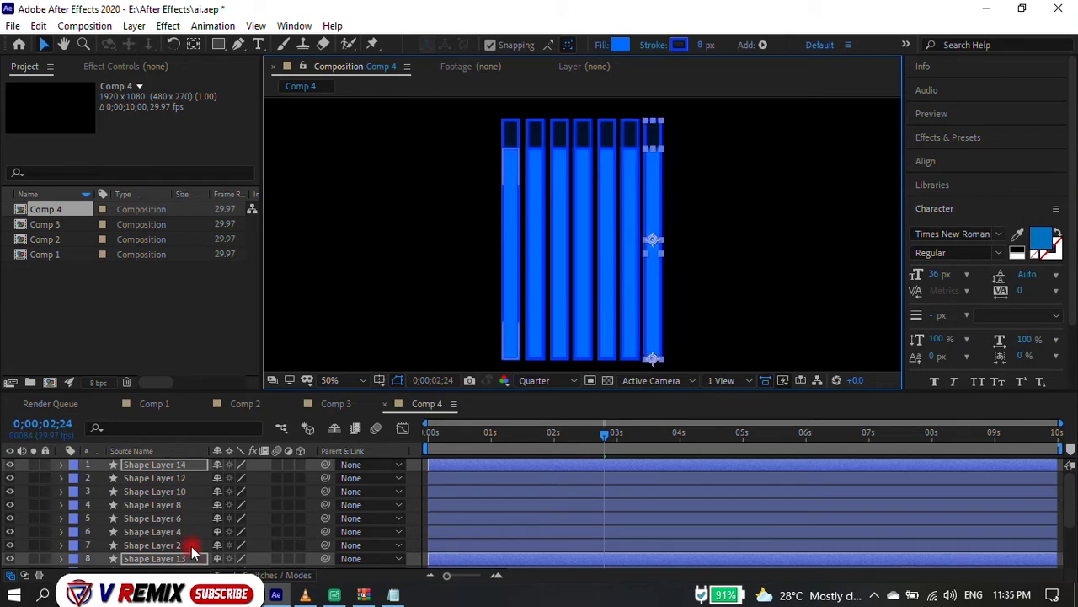
key("ctrl+d")
key("Right")
key("Right")
key("Right")
key("Right")
key("Right")
key("Right")
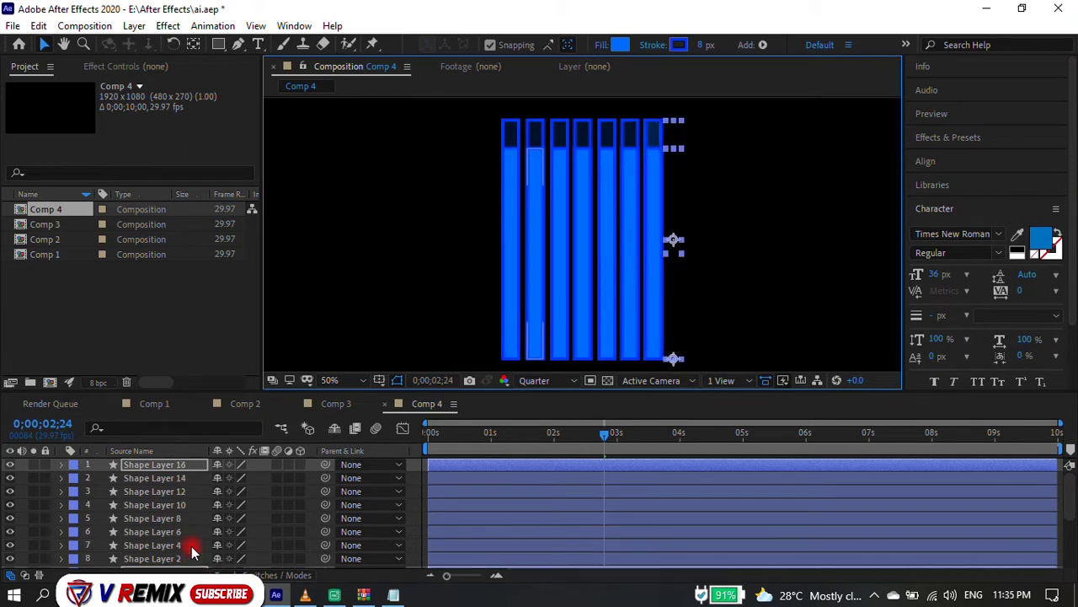
key("Right")
key("Right")
key("Right")
key("Right")
key("Right")
key("Right")
key("Right")
key("Right")
key("Right")
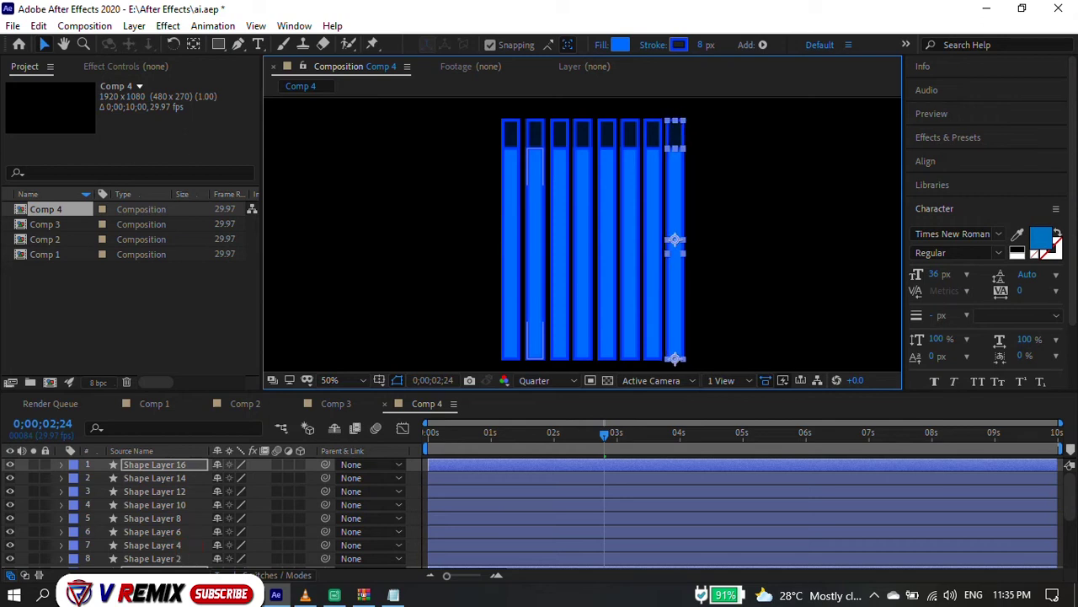
Shift the whole row left, then duplicate it and place the copies to its right.
key("ctrl+a")
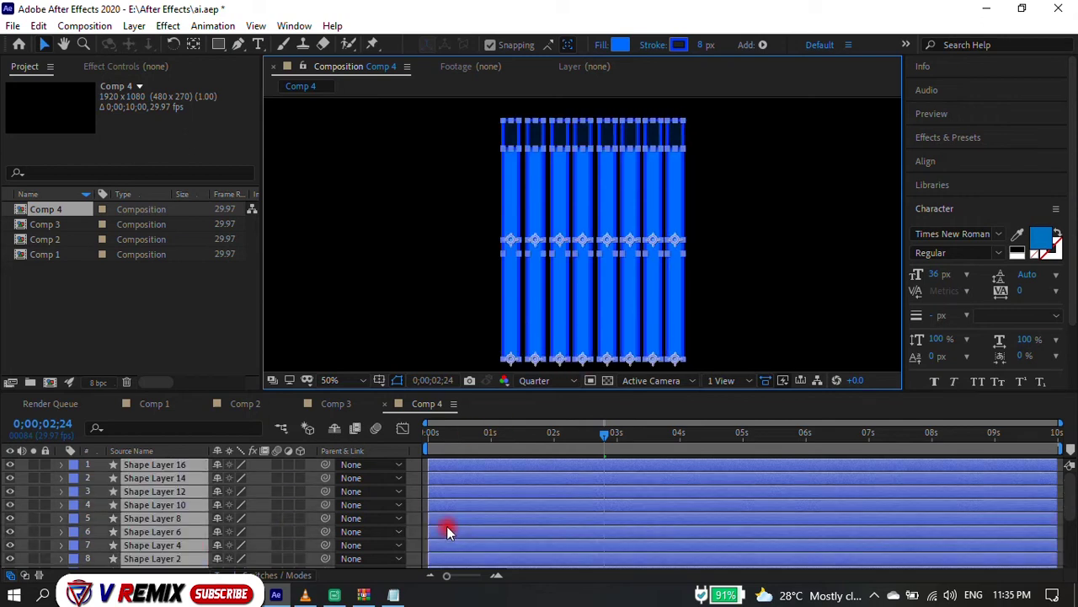
left_click_drag(560, 293, 615, 296)
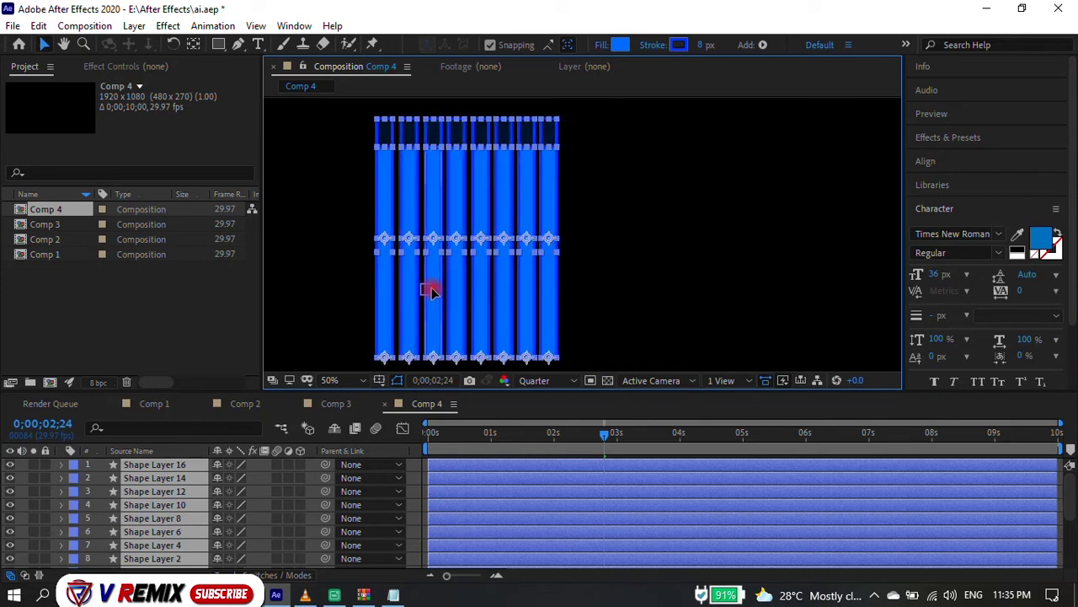
left_click_drag(615, 296, 497, 307)
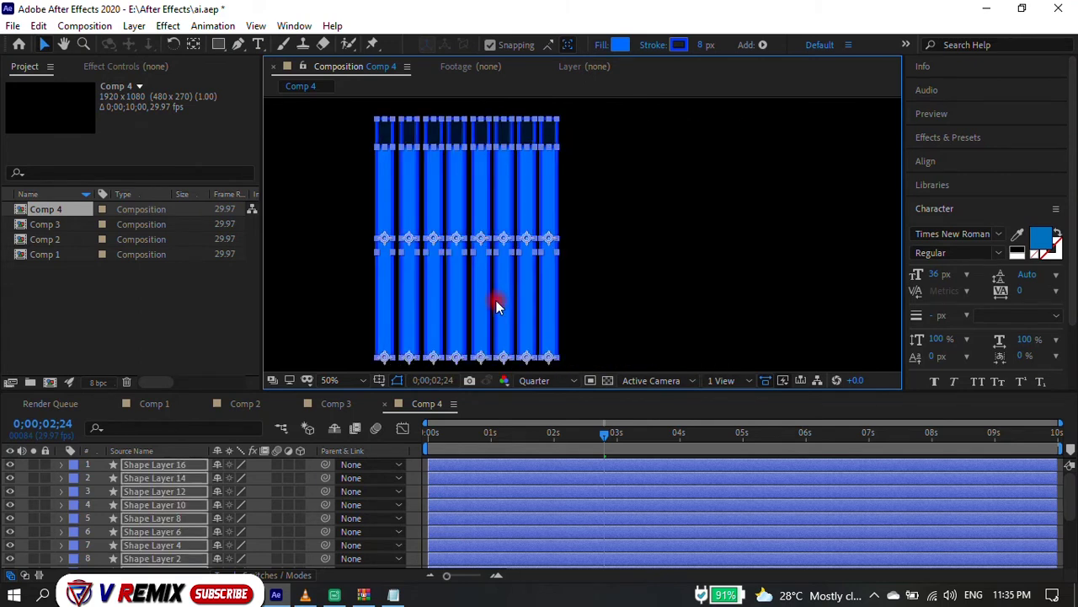
key("ctrl+d")
left_click_drag(529, 274, 667, 276)
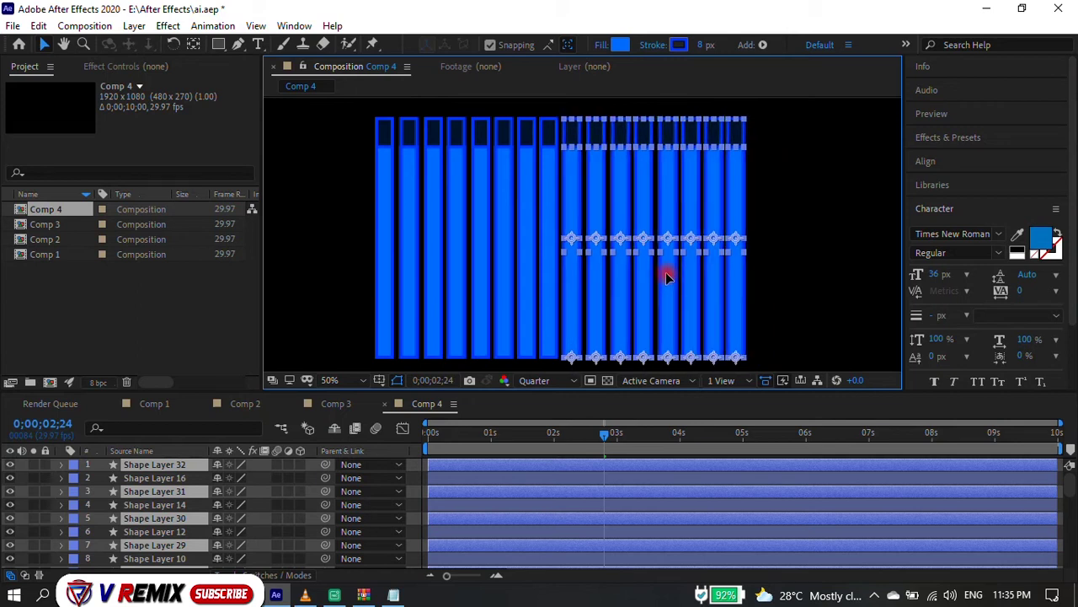
left_click(774, 264)
scroll(759, 278, "down", 2)
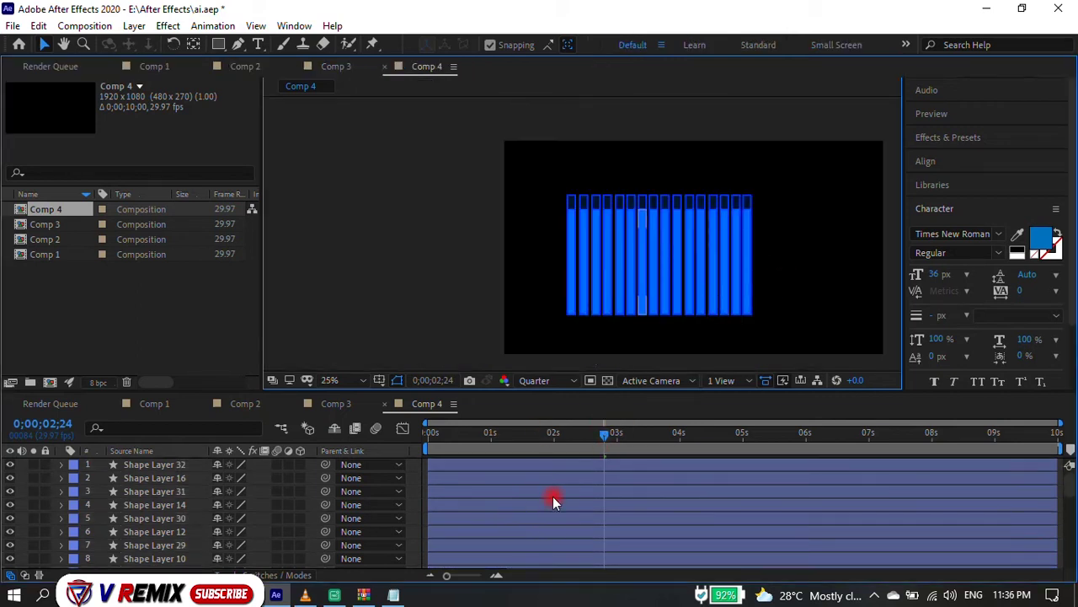
In a maximized timeline, retime Scale keyframes on Shape Layers 32, 16 and 31.
key("grave")
key("u")
left_click(443, 141)
left_click(489, 141)
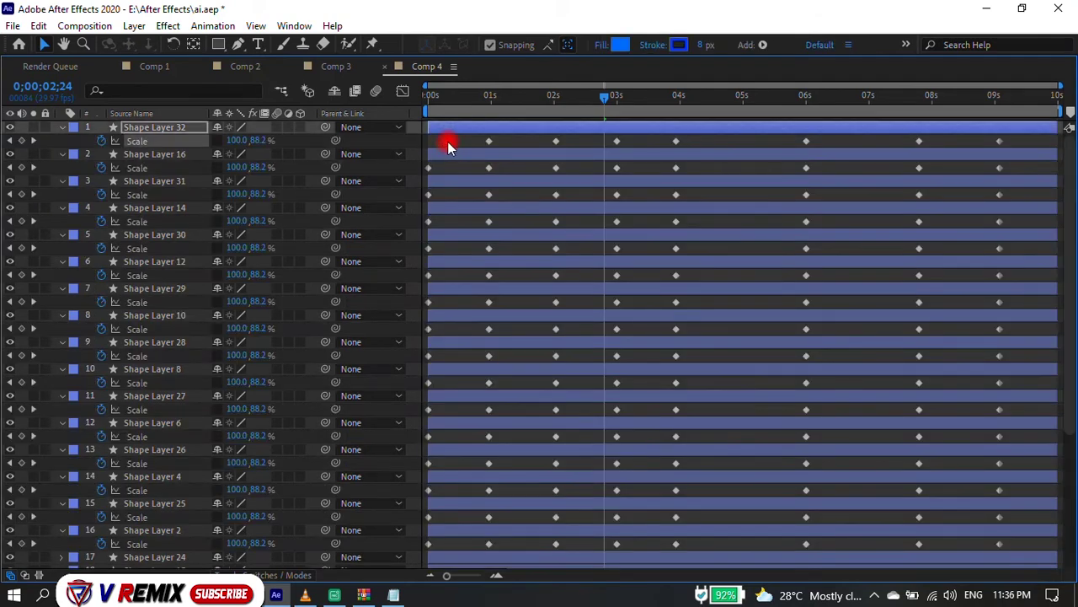
left_click_drag(488, 168, 472, 167)
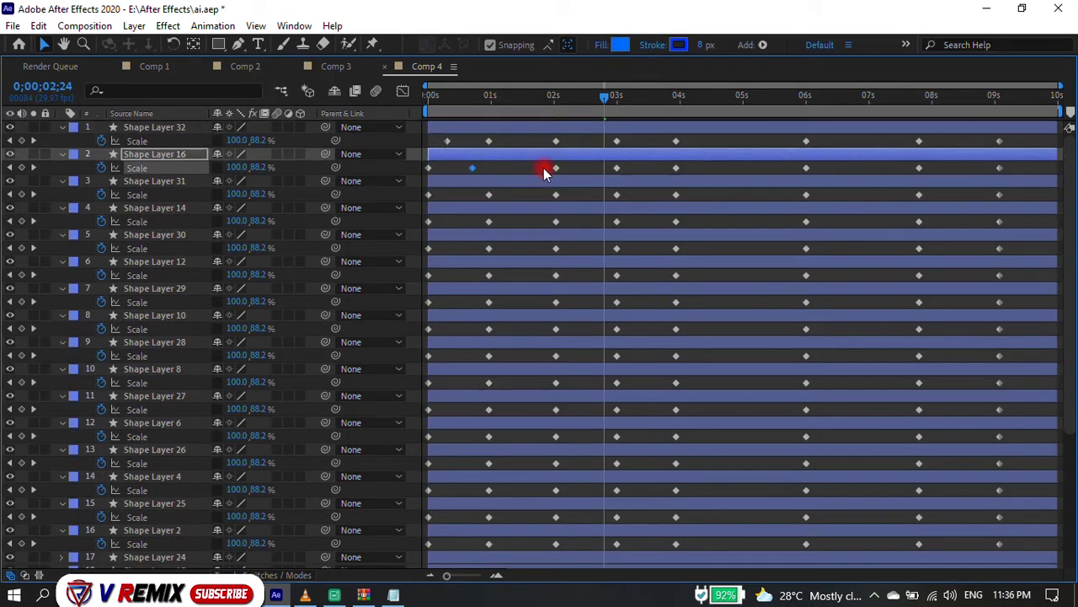
left_click_drag(680, 145, 744, 145)
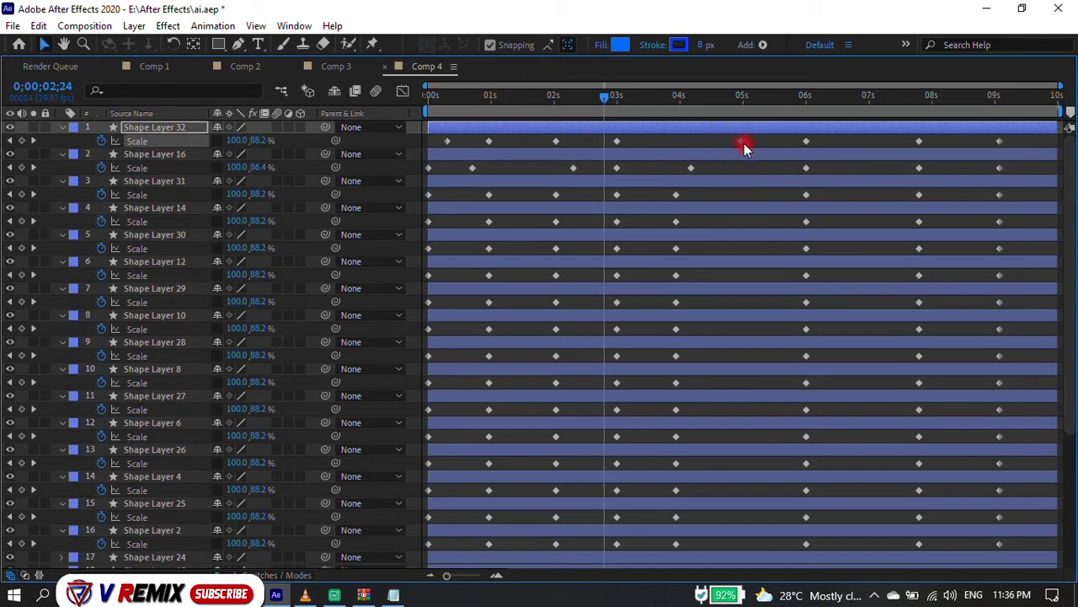
left_click_drag(800, 175, 771, 175)
left_click_drag(676, 195, 726, 204)
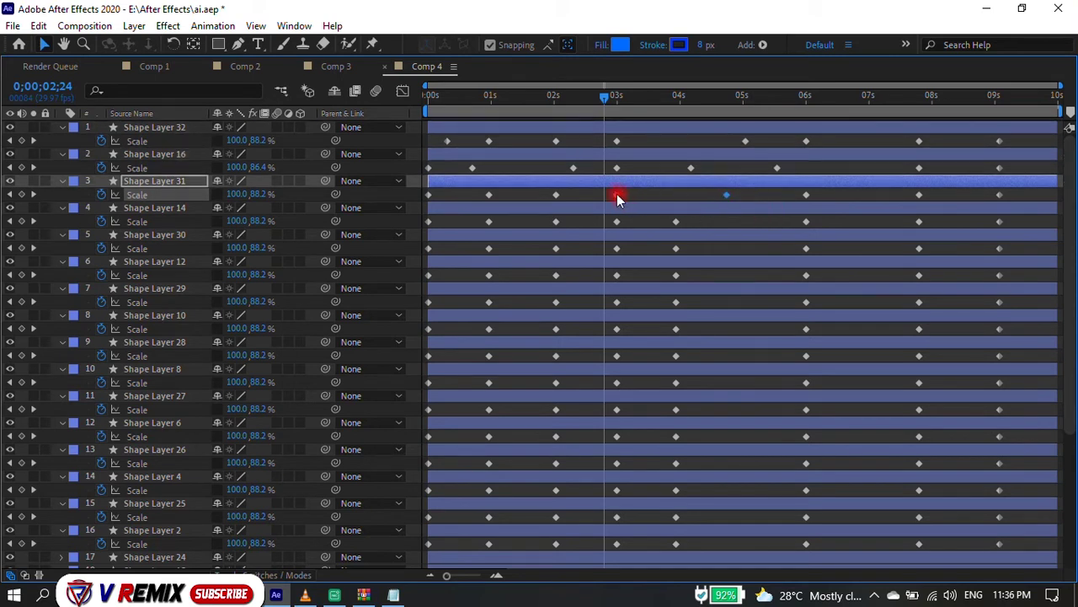
left_click(1003, 203)
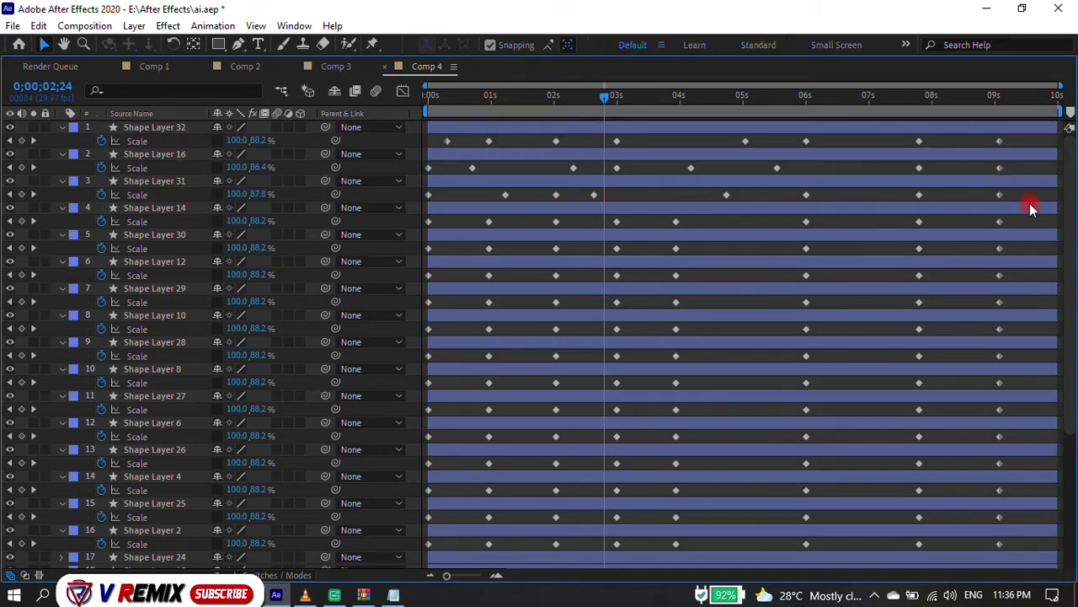
Shift Scale keyframes on Shape Layers 12, 31, 14, 29, 10 and 28 to staggered times.
left_click_drag(999, 275, 1032, 275)
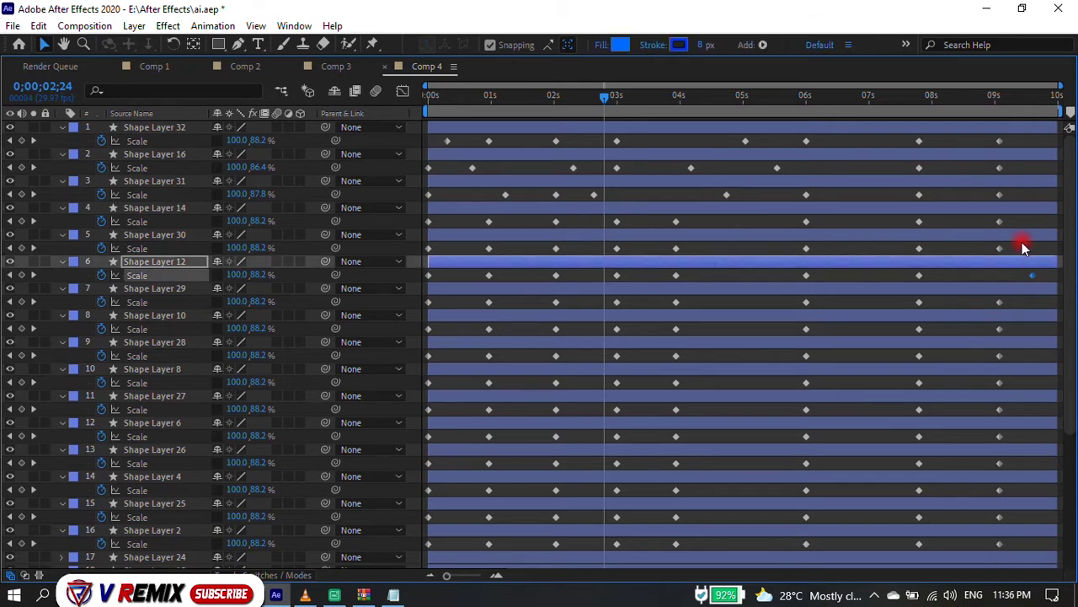
left_click_drag(999, 194, 1013, 198)
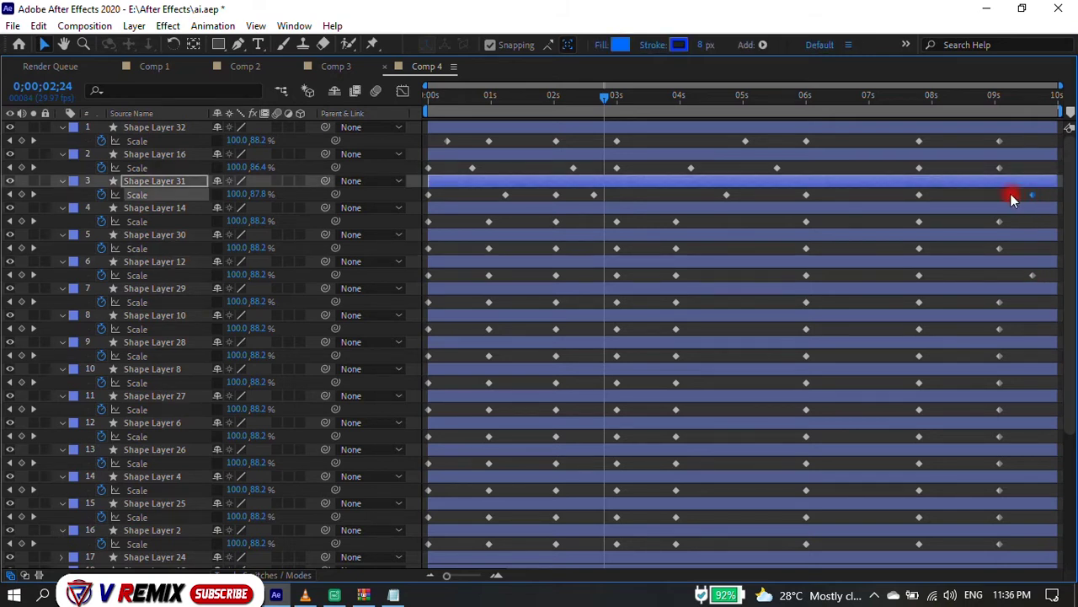
left_click_drag(919, 222, 938, 222)
left_click(835, 274)
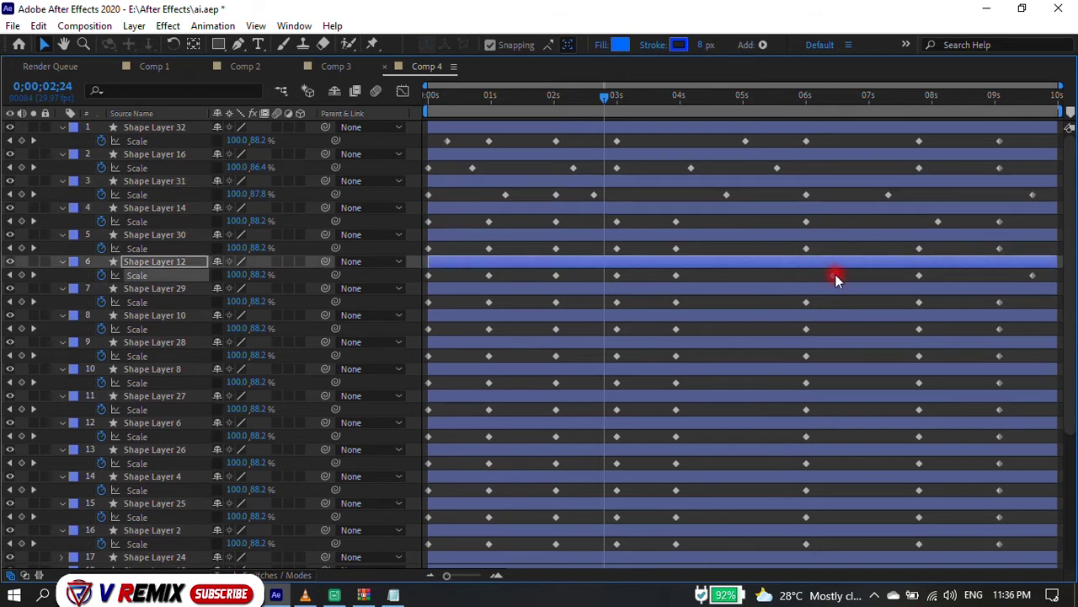
left_click_drag(811, 305, 753, 303)
mouse_move(807, 329)
left_mouse_down()
mouse_move(784, 352)
mouse_move(848, 356)
left_mouse_up()
mouse_move(488, 276)
left_mouse_down()
mouse_move(501, 274)
mouse_move(466, 301)
mouse_move(458, 328)
mouse_move(514, 356)
left_mouse_up()
left_click_drag(556, 410, 532, 413)
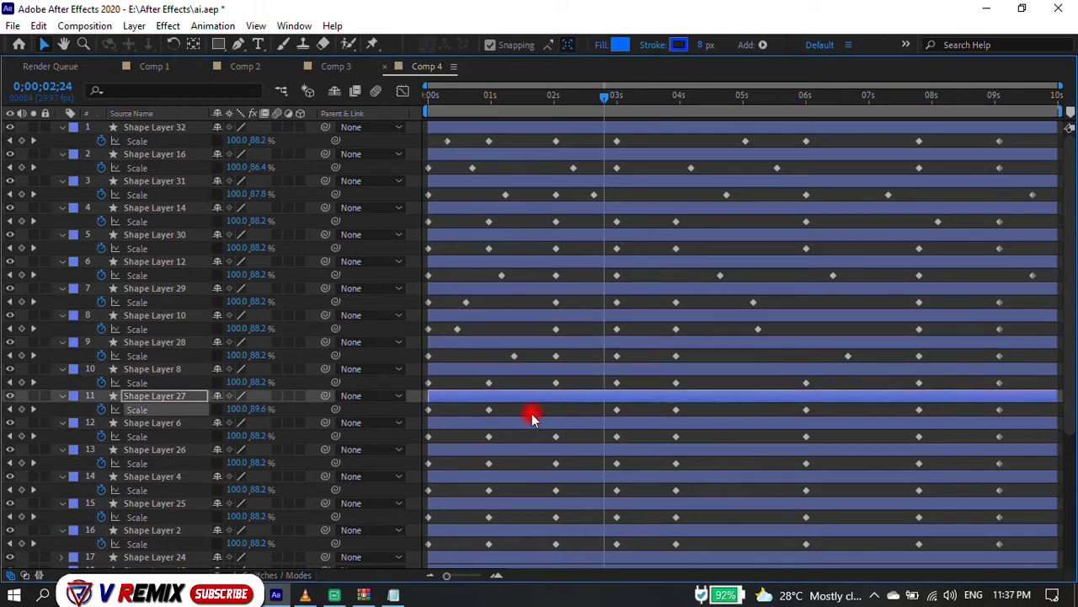
scroll(622, 411, "down", 4)
Retime Scale keyframes on Shape Layers 6, 26, 8, 4 and 25.
scroll(641, 396, "down", 1)
left_click_drag(616, 279, 641, 279)
left_click(674, 279)
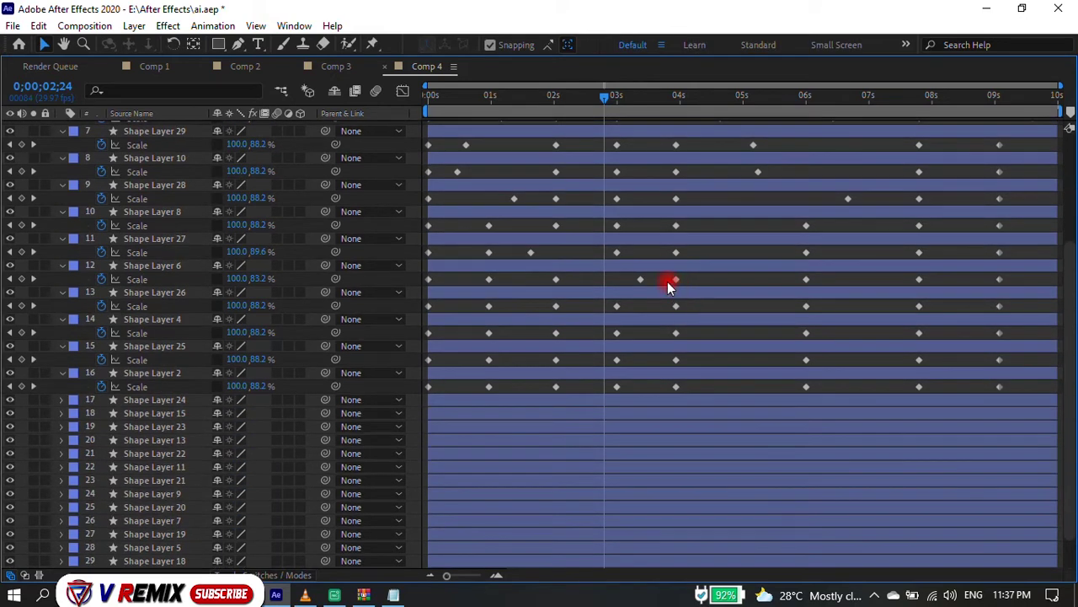
left_click(678, 281)
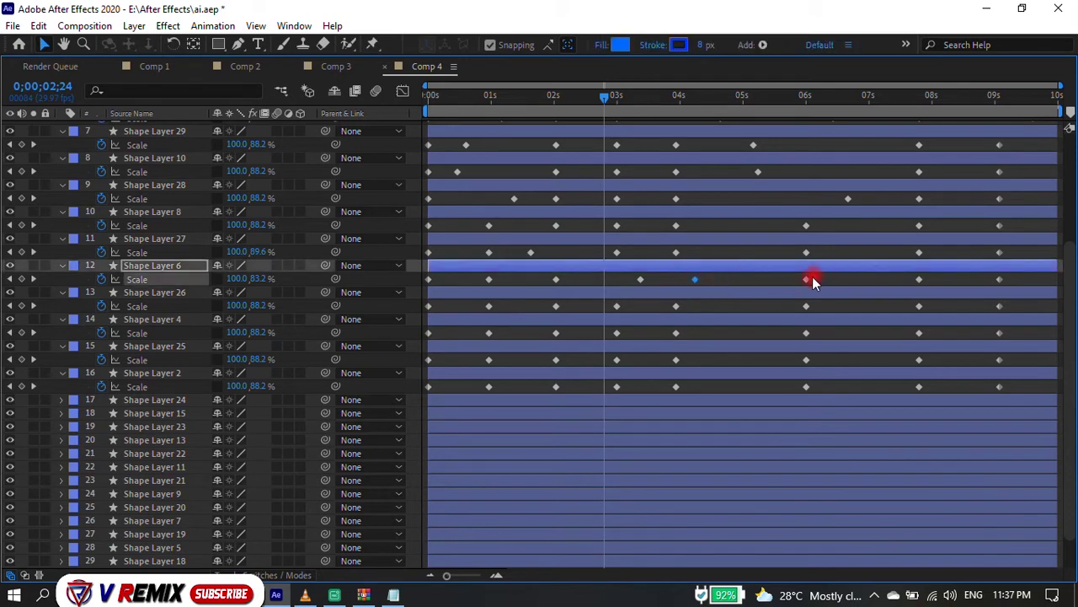
left_click(775, 283)
left_click(825, 308)
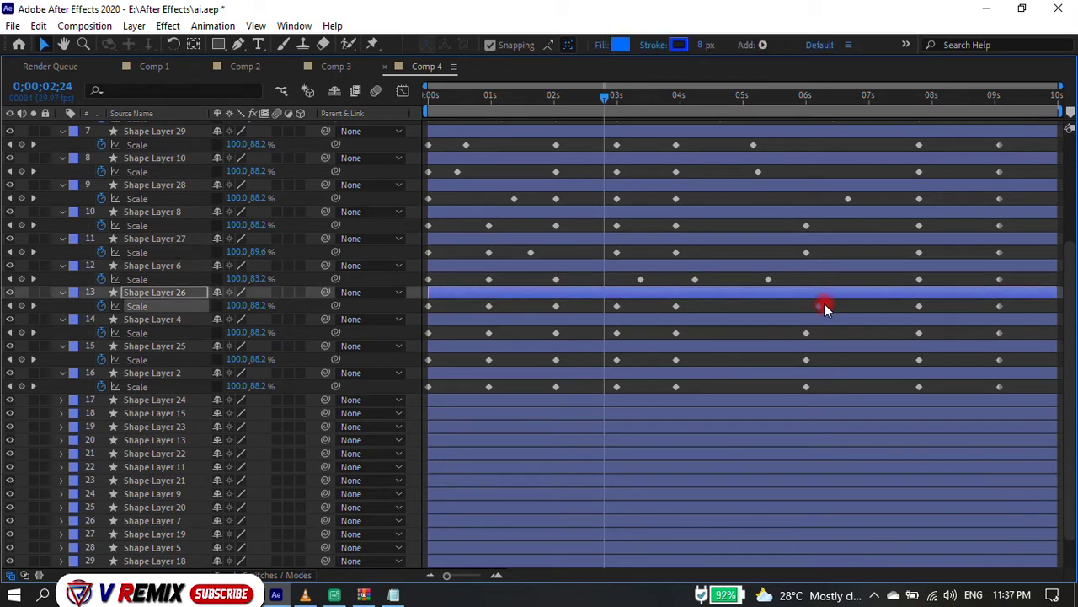
mouse_move(999, 226)
left_mouse_down()
mouse_move(1011, 226)
mouse_move(946, 254)
left_mouse_up()
mouse_move(997, 308)
left_mouse_down()
mouse_move(1037, 307)
mouse_move(956, 333)
left_mouse_up()
left_click_drag(999, 360, 1049, 360)
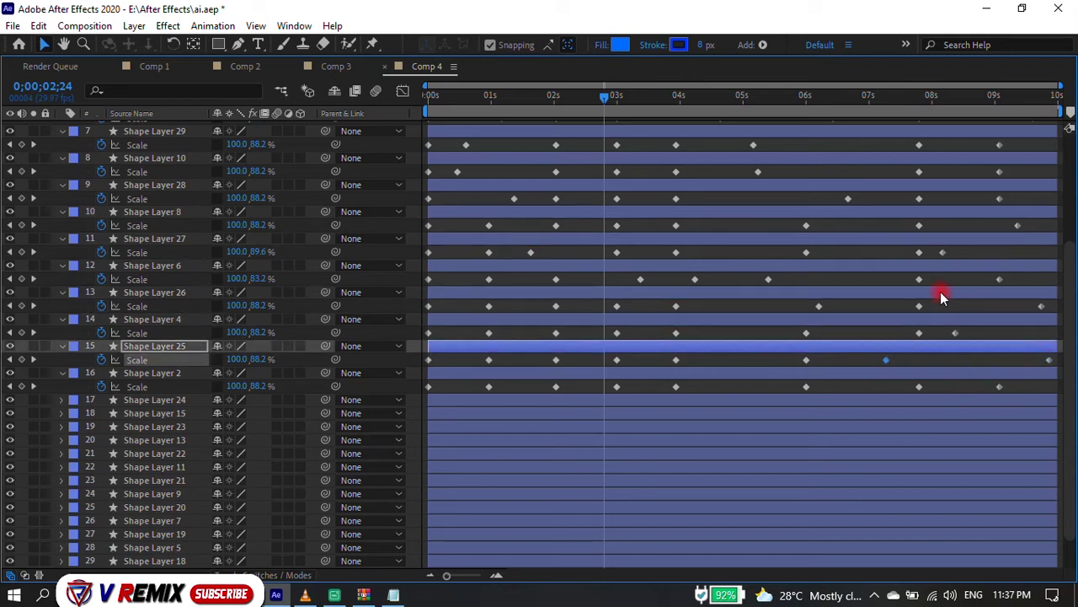
left_click_drag(919, 279, 925, 279)
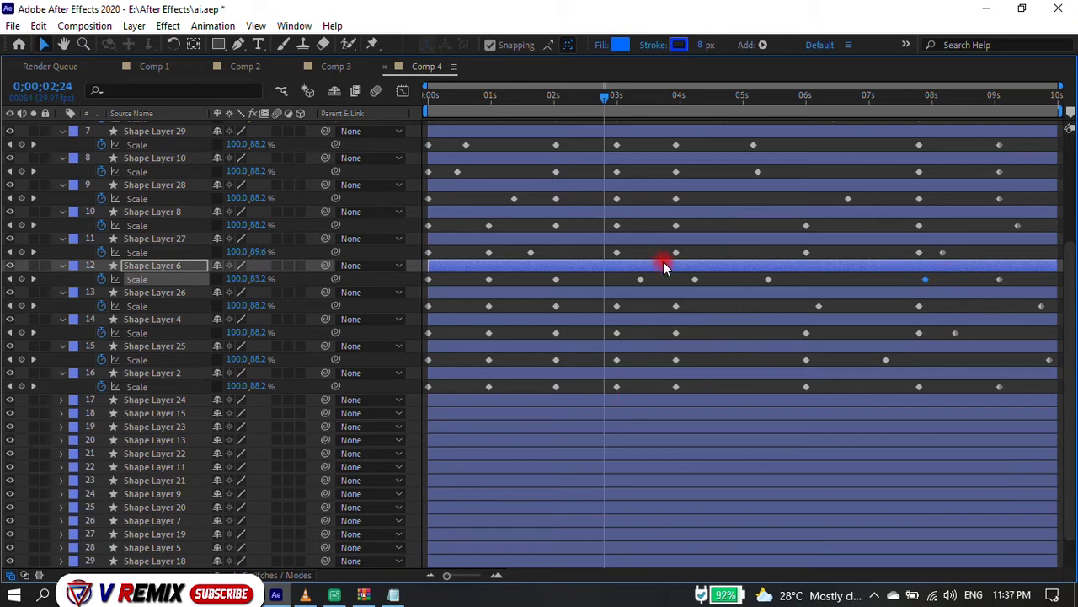
Offset the 03s and late Scale keyframes on Shape Layers 4, 10, 28 and 29.
scroll(665, 270, "up", 3)
mouse_move(488, 426)
left_mouse_down()
mouse_move(466, 426)
mouse_move(526, 480)
left_mouse_up()
left_click(590, 487)
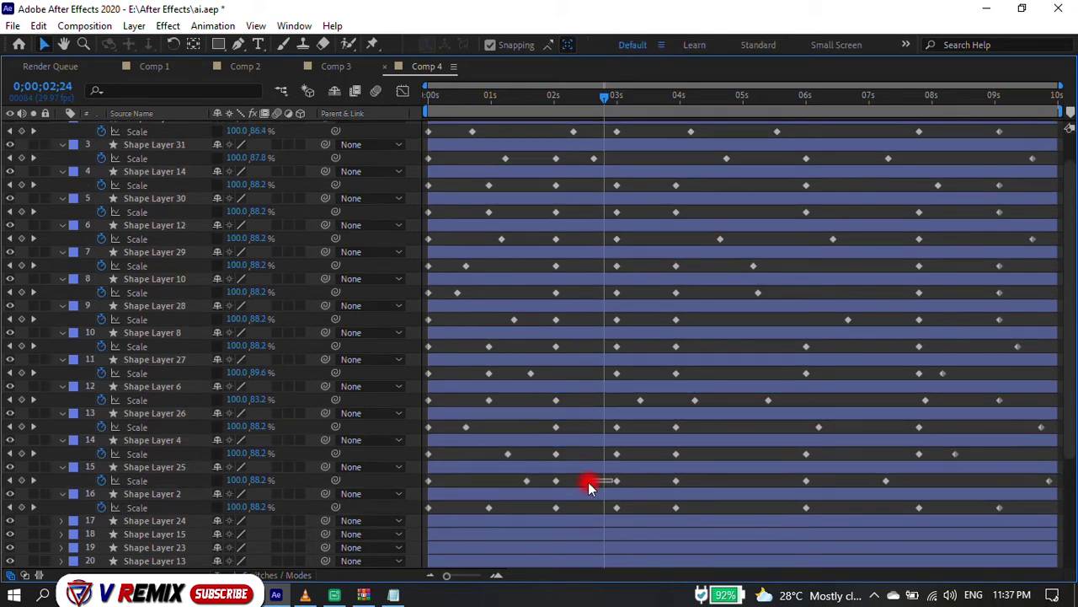
left_click_drag(677, 453, 701, 453)
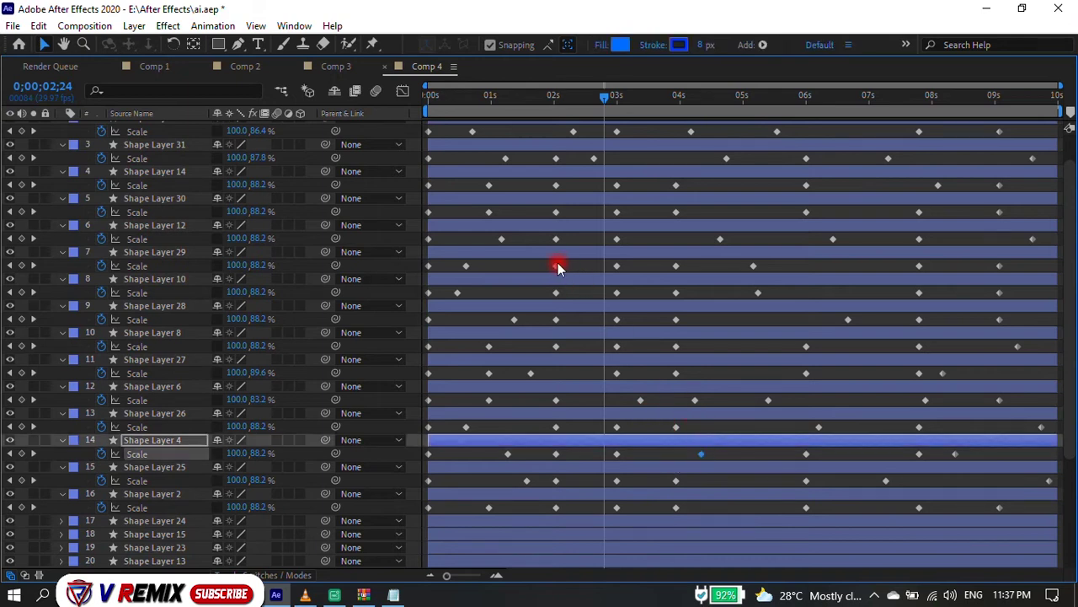
left_click_drag(559, 267, 529, 268)
scroll(758, 368, "up", 1)
left_click_drag(917, 329, 900, 329)
left_click(932, 303)
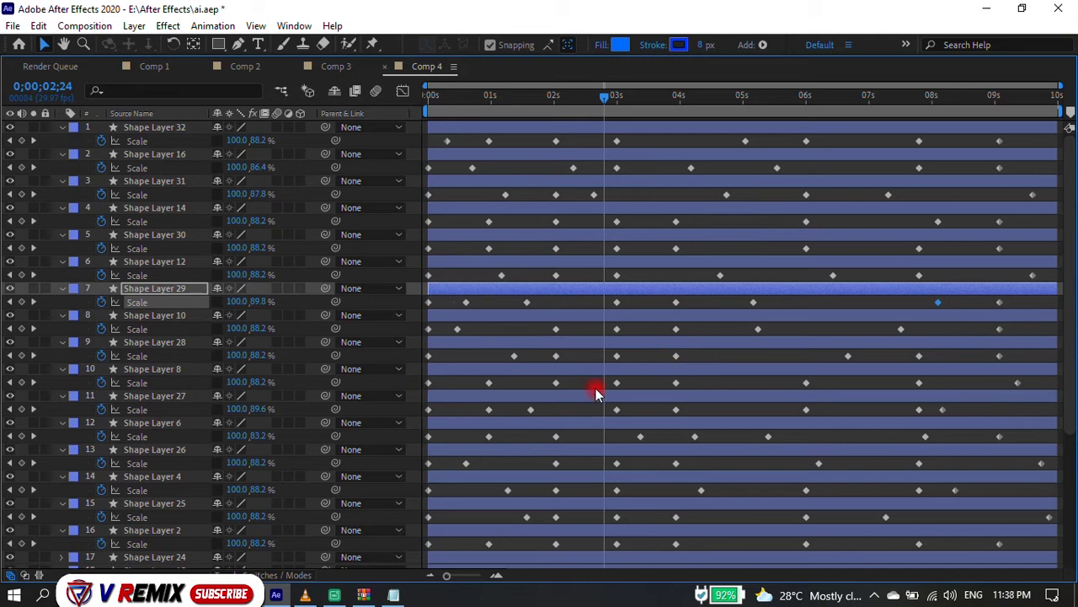
left_click_drag(619, 357, 631, 357)
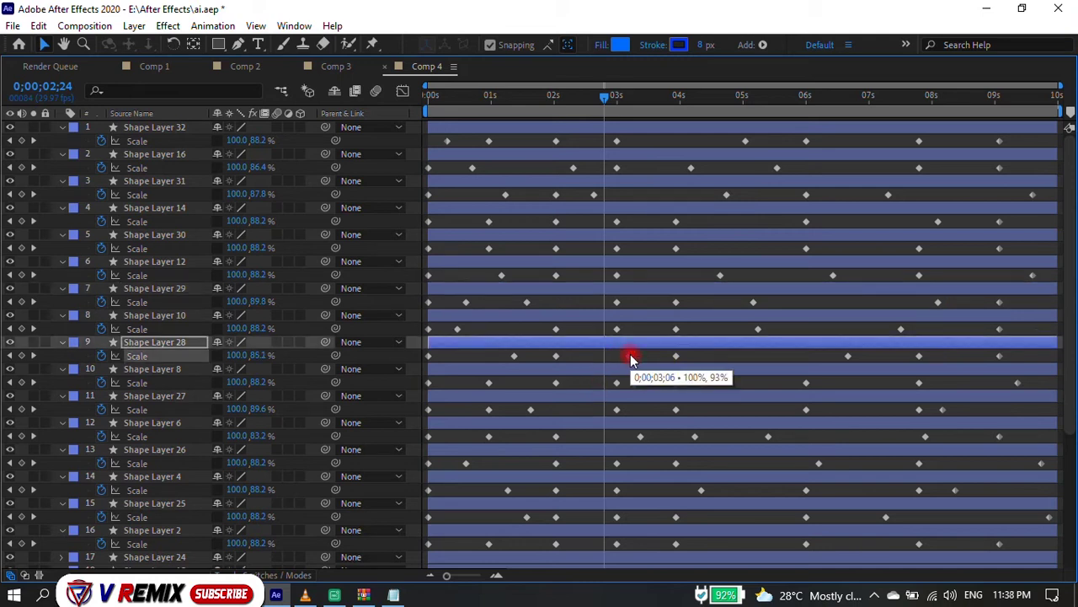
left_click(617, 303)
left_click_drag(617, 307, 598, 307)
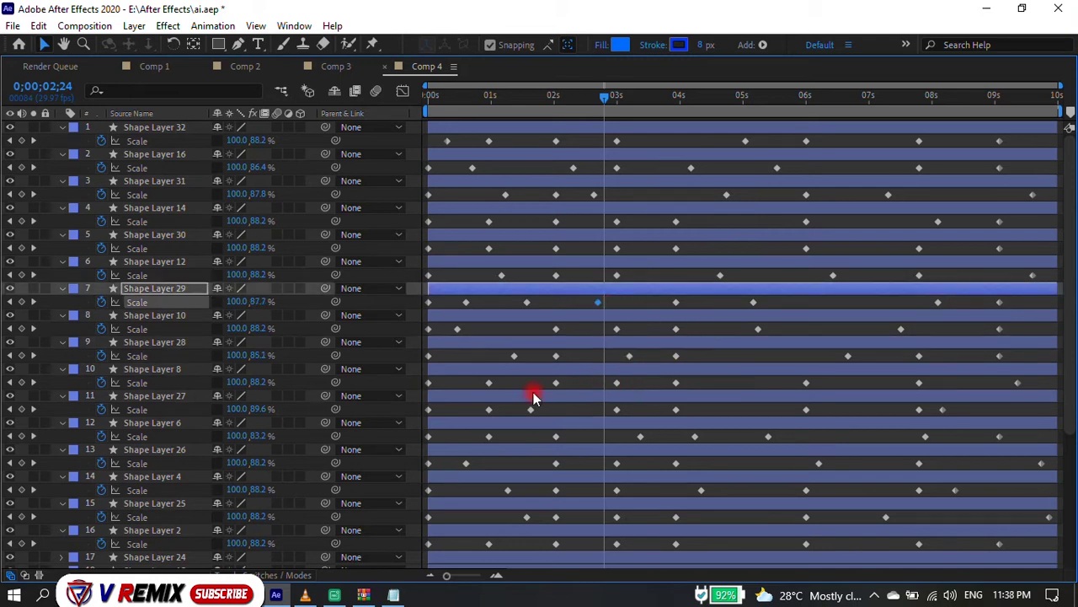
scroll(748, 474, "down", 3)
left_click(716, 412)
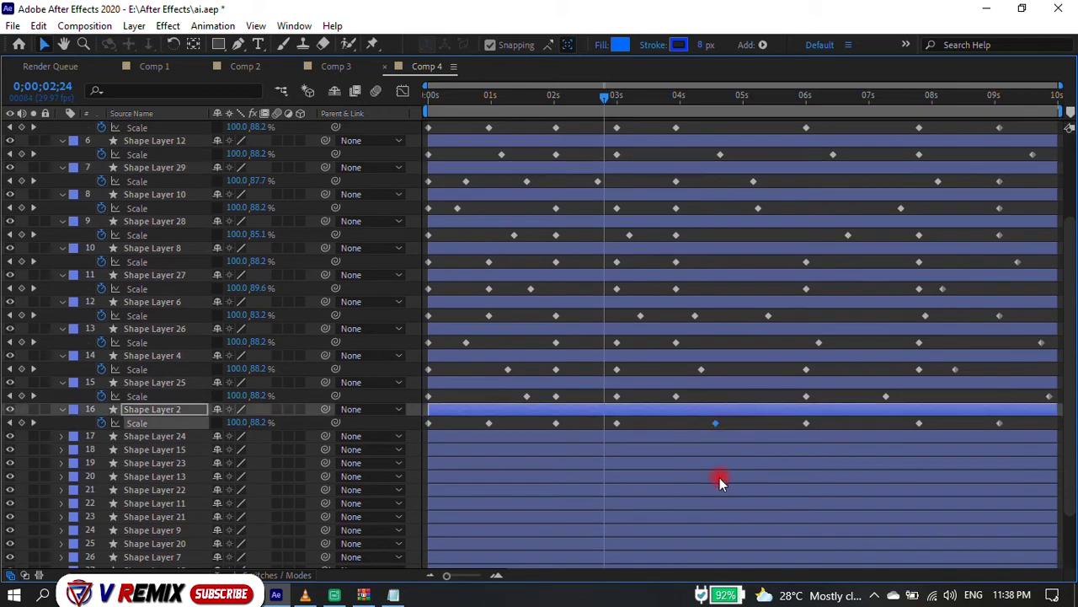
Restore the normal layout and preview the uneven bar animation.
key("grave")
key("space")
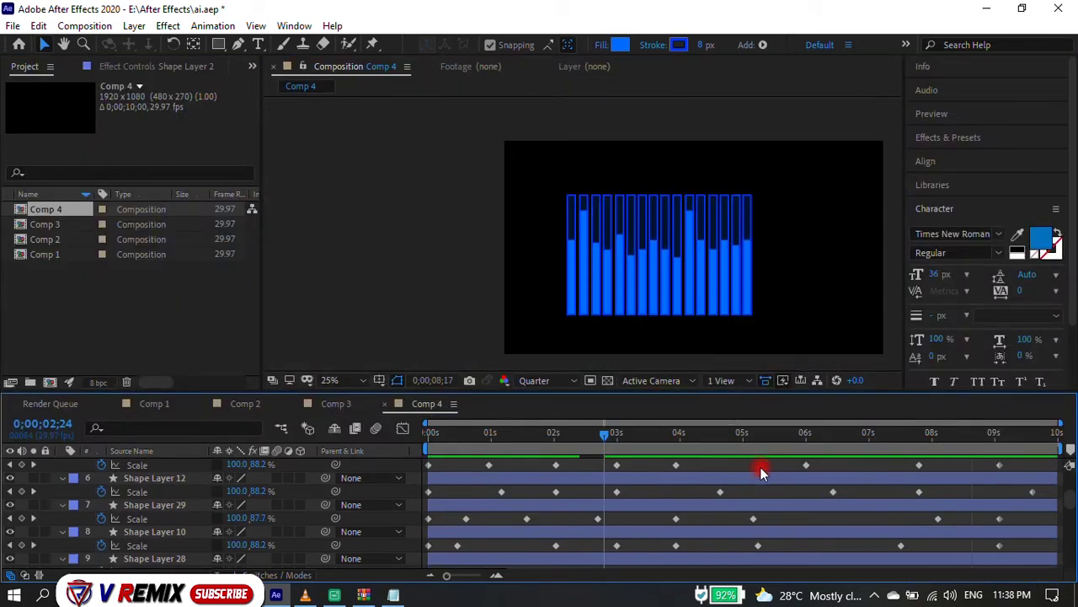
key("space")
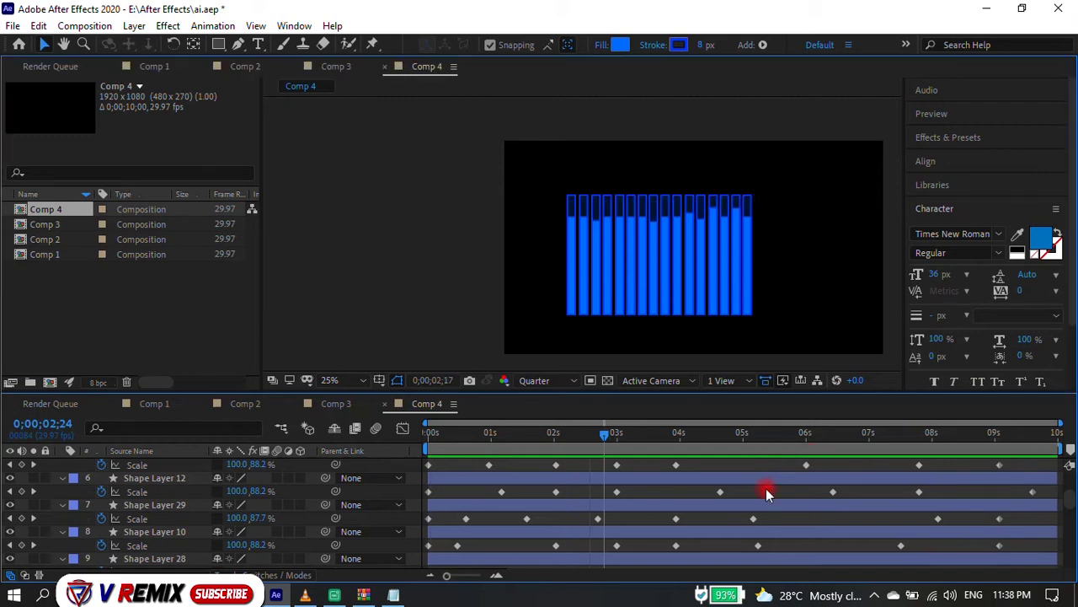
Re-maximize the timeline and shift Scale keyframes on Shape Layers 30, 10, 8, 6 and 28.
key("grave")
scroll(593, 287, "up", 3)
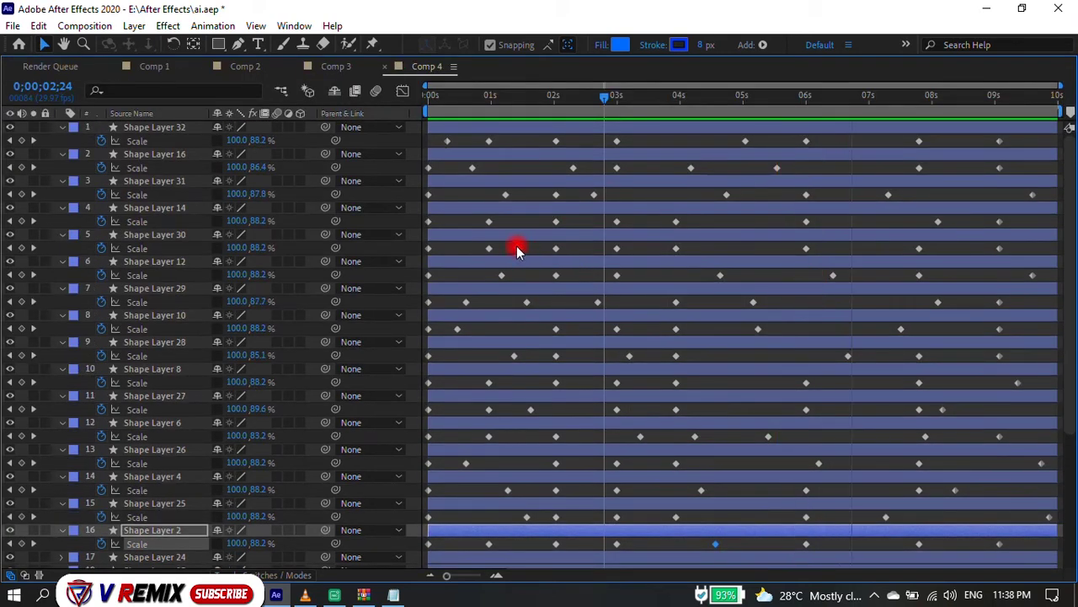
left_click_drag(556, 247, 514, 248)
left_click_drag(556, 329, 588, 328)
left_click_drag(556, 383, 584, 383)
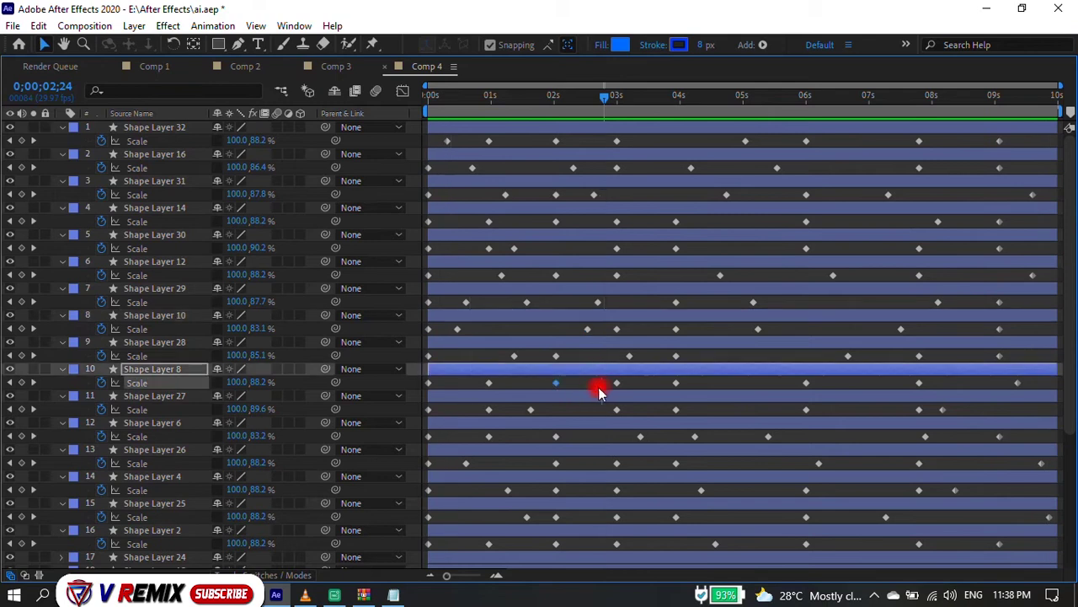
left_click_drag(556, 436, 518, 436)
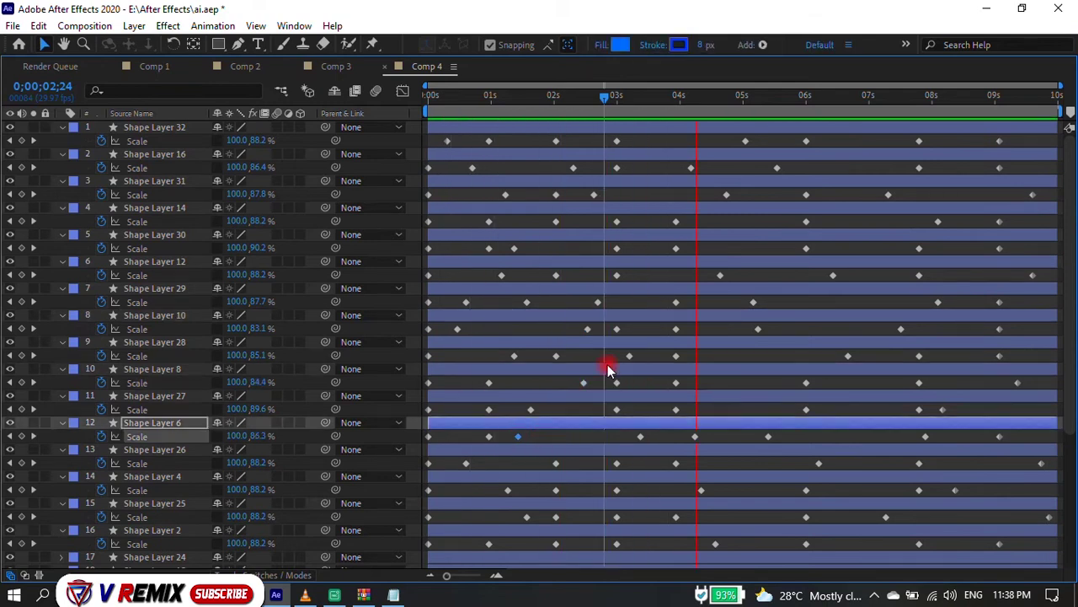
left_click_drag(616, 249, 546, 249)
left_click_drag(629, 356, 657, 356)
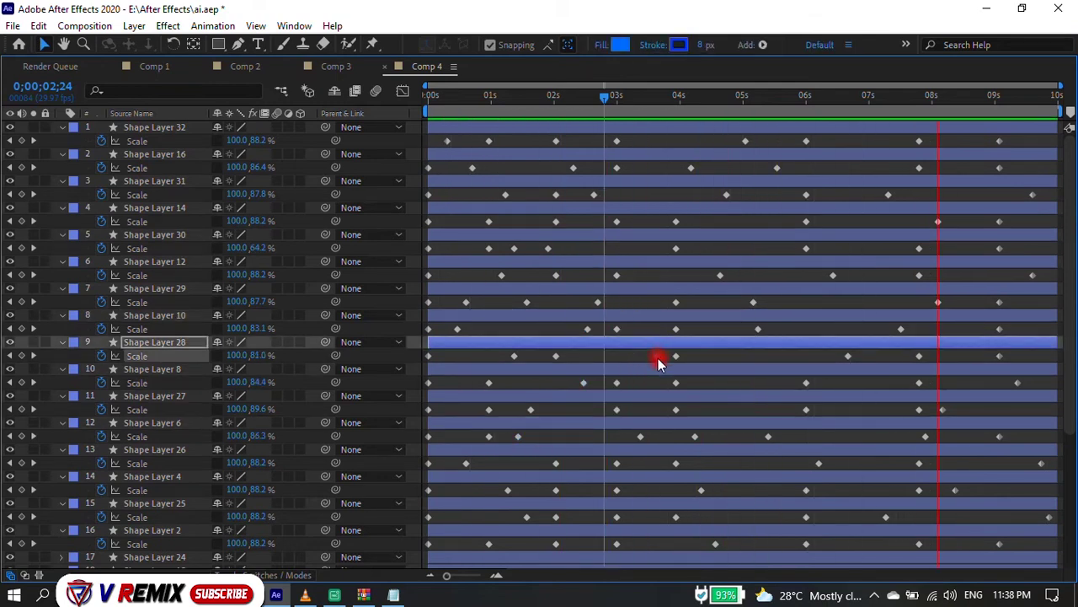
Push Shape Layer 28's late keyframe later, then return to the full layout.
left_click(770, 279)
left_click_drag(920, 356, 975, 357)
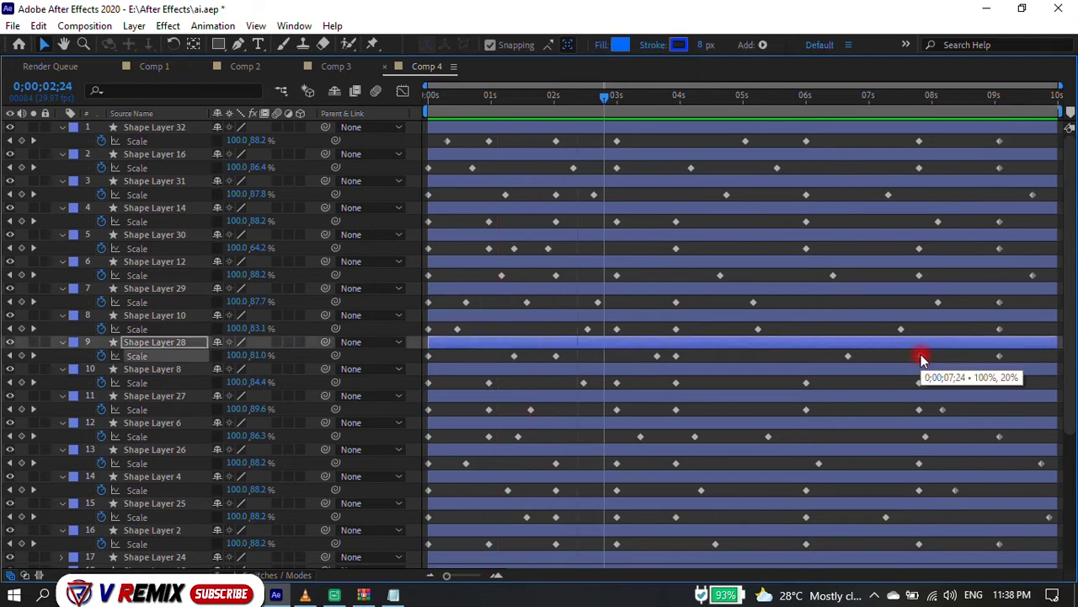
left_click_drag(920, 275, 911, 275)
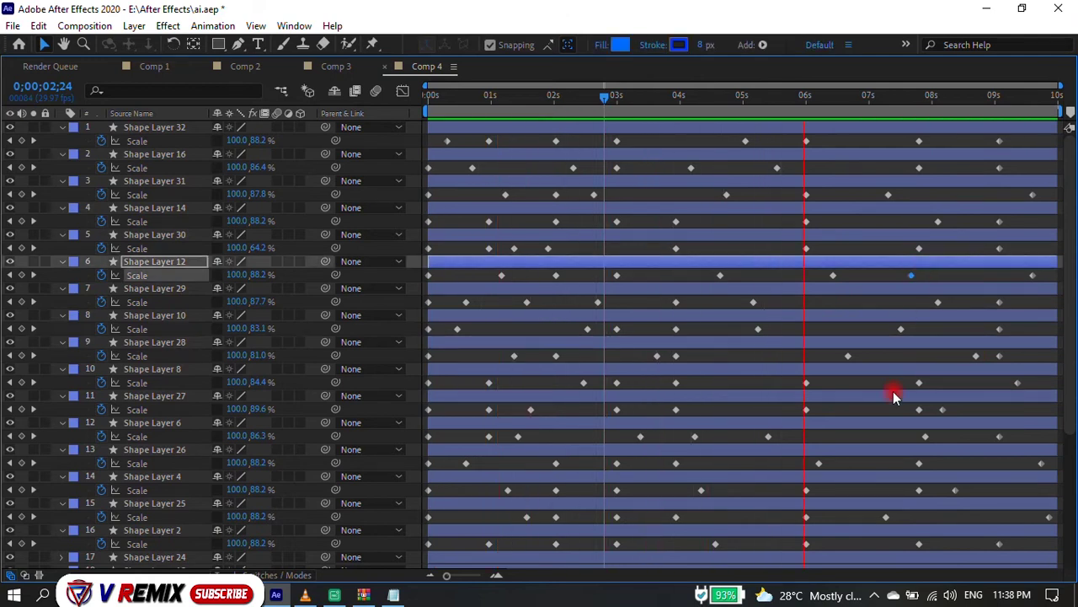
scroll(868, 400, "down", 3)
left_click(837, 412)
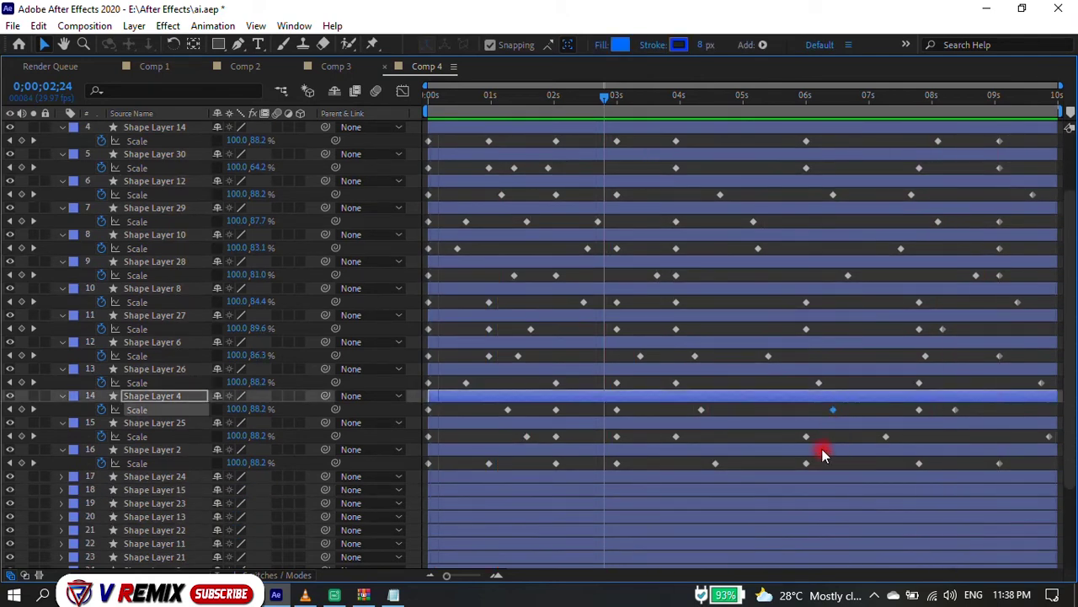
left_click(746, 435)
key("grave")
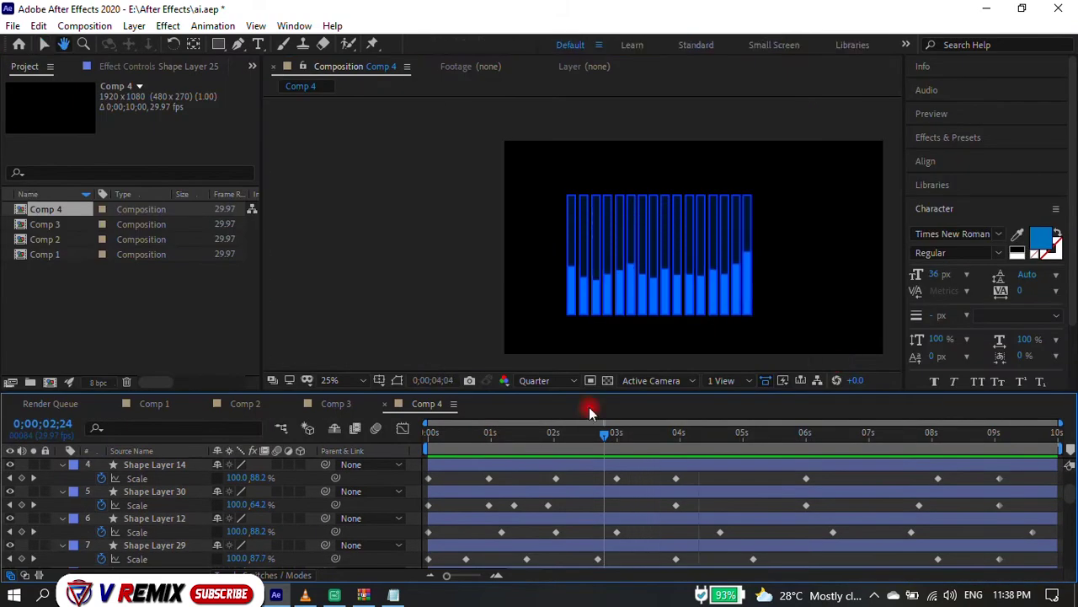
Show Rotation on all Comp 4 layers, spin layer 1 and return it, then open the Project panel's new-item menu.
left_click(101, 321)
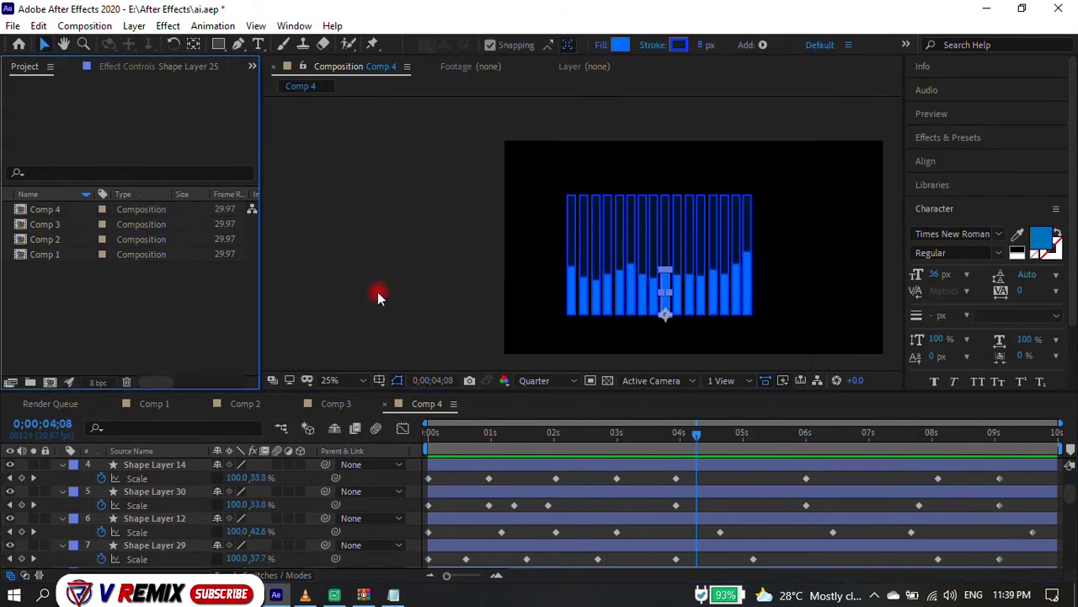
key("ctrl+a")
left_click(551, 264)
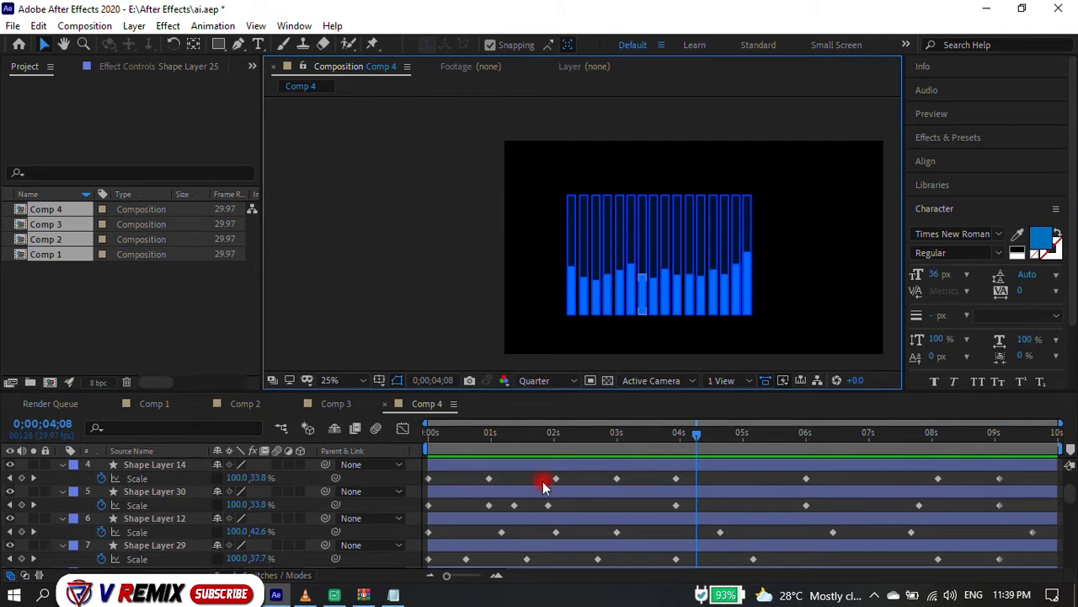
key("s")
key("ctrl+a")
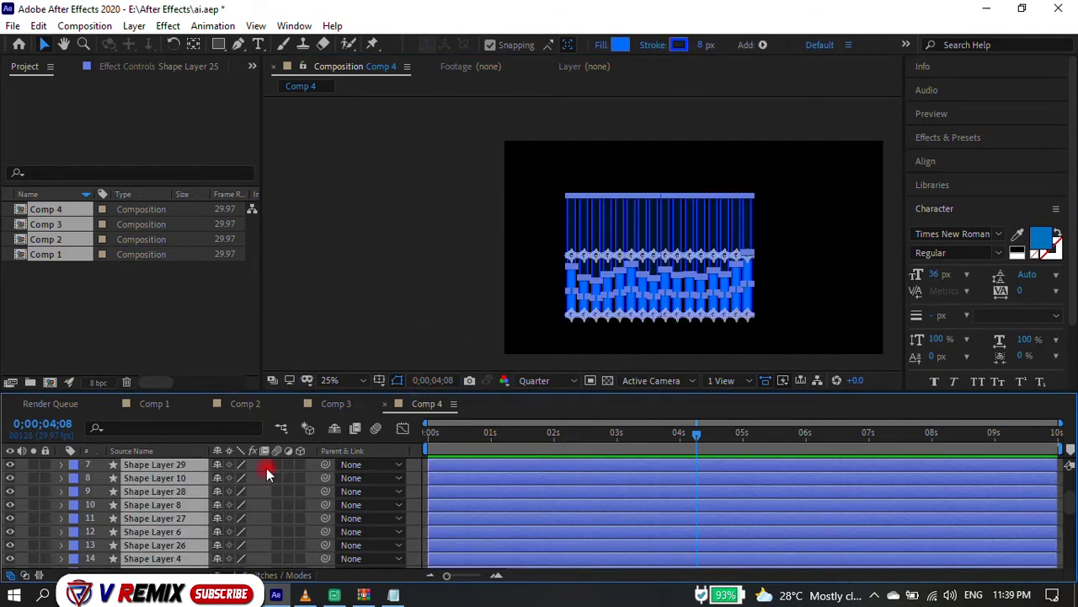
key("r")
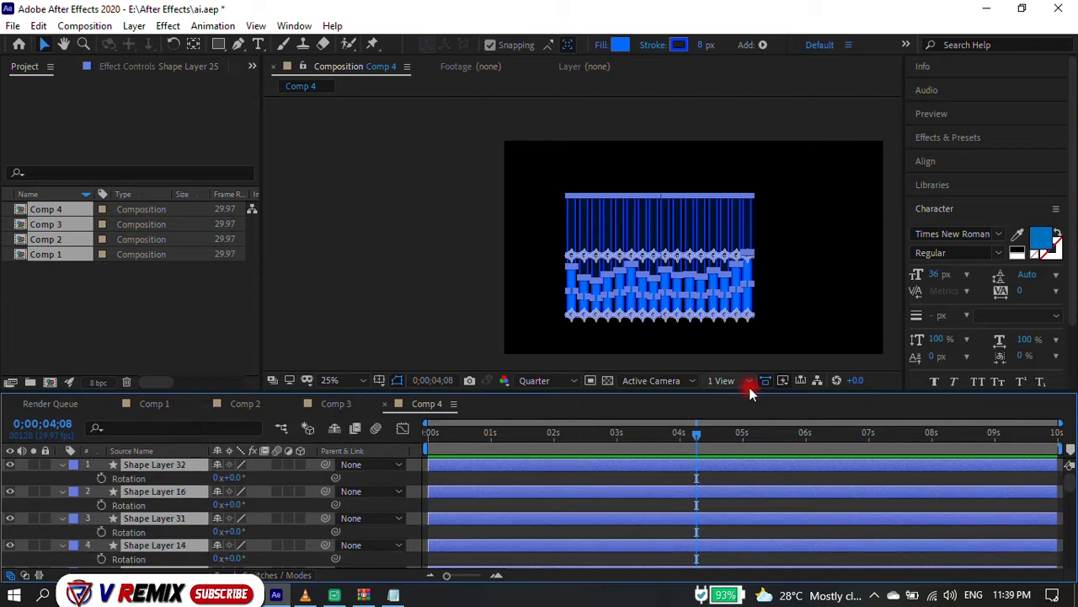
left_click_drag(245, 480, 212, 475)
left_click(158, 305)
right_click(137, 312)
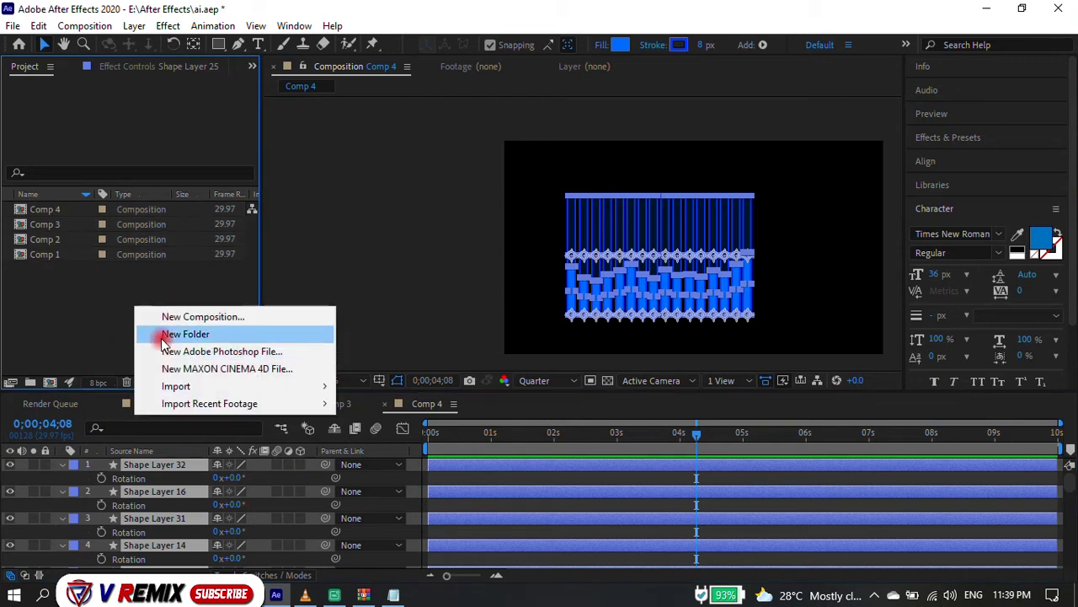
Create Comp 5 with default settings and draw a blue circle with the Ellipse tool.
left_click(161, 315)
left_click(659, 483)
left_click(211, 304)
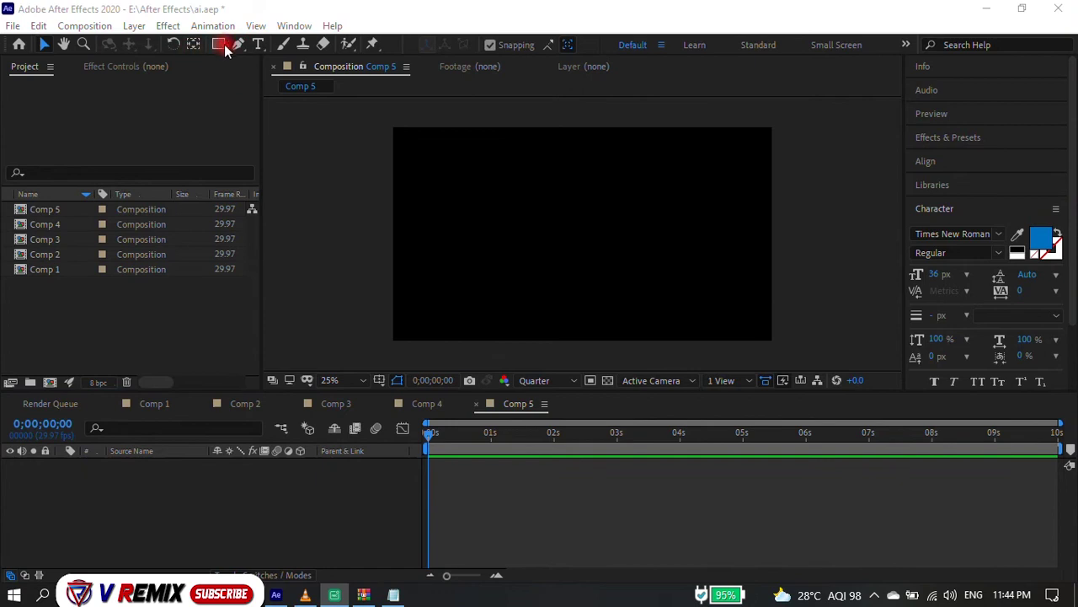
left_click_drag(226, 51, 270, 76)
left_click_drag(562, 213, 662, 313)
Centre the circle's anchor point, enlarge it and move it up-left, then show the Align panel.
left_click(43, 44)
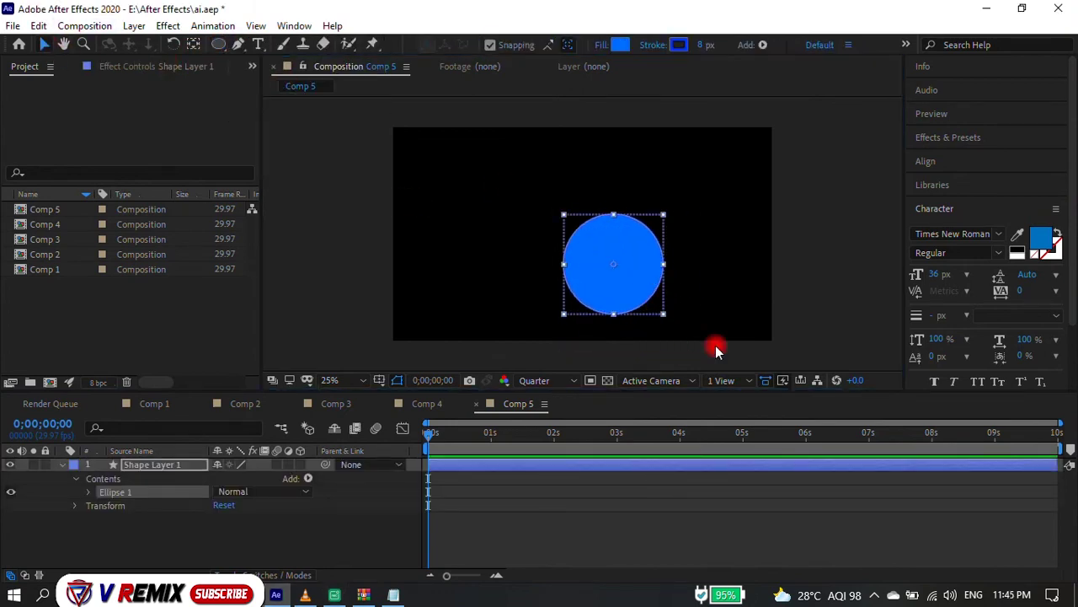
left_click(168, 465)
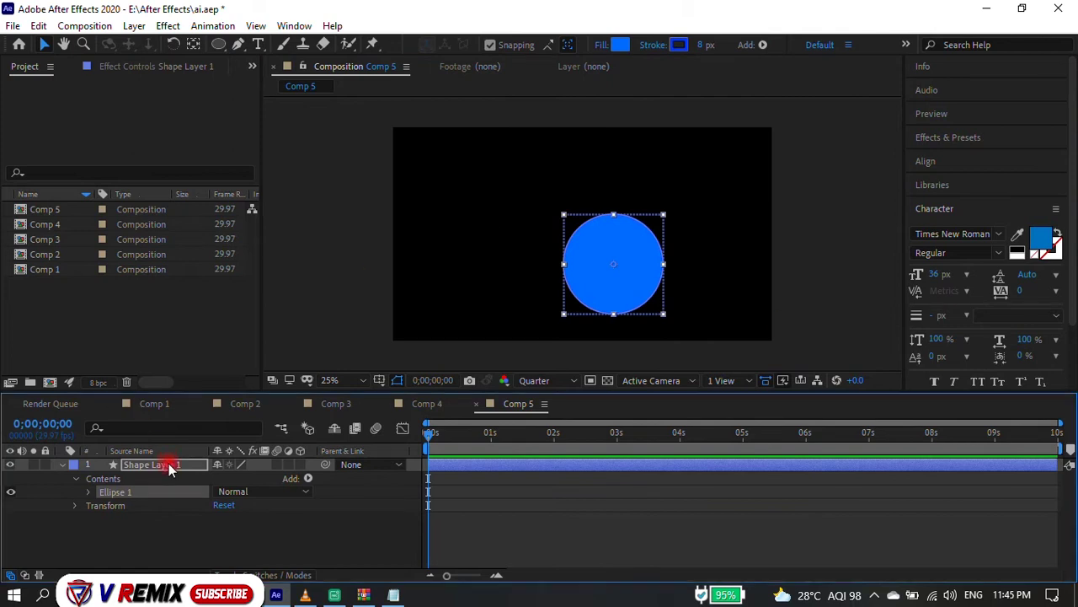
key("y")
left_click_drag(583, 235, 616, 264)
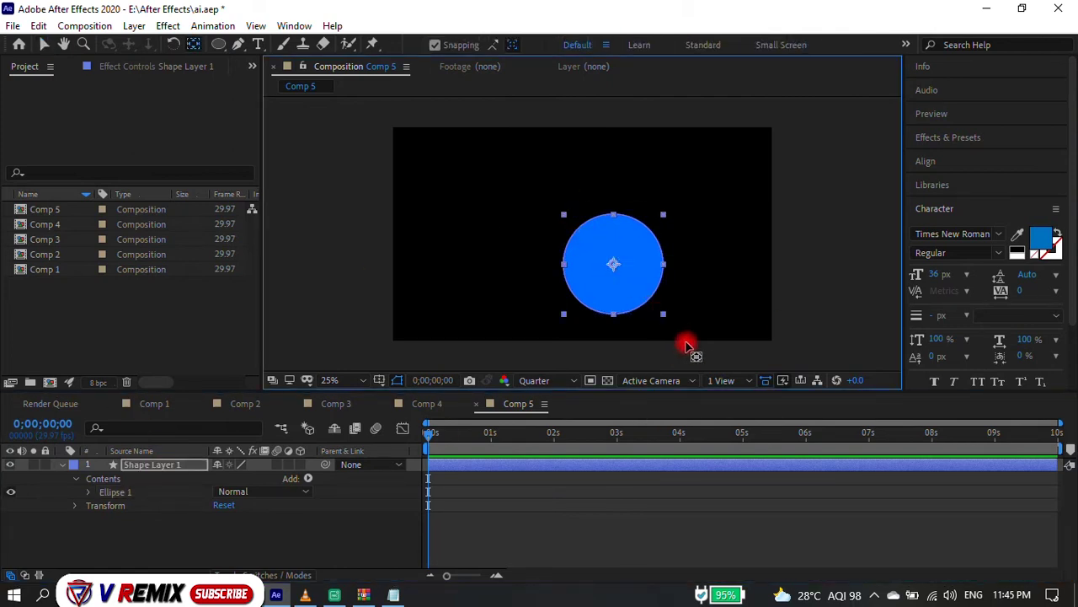
key("v")
left_click_drag(564, 214, 530, 188)
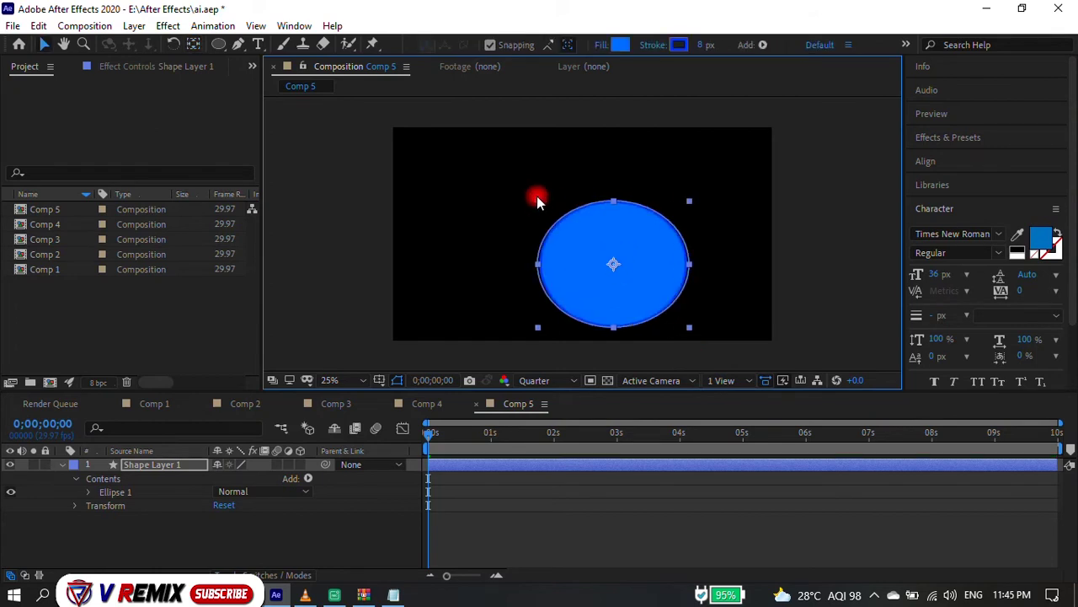
mouse_move(627, 299)
left_mouse_down()
mouse_move(577, 262)
mouse_move(593, 266)
left_mouse_up()
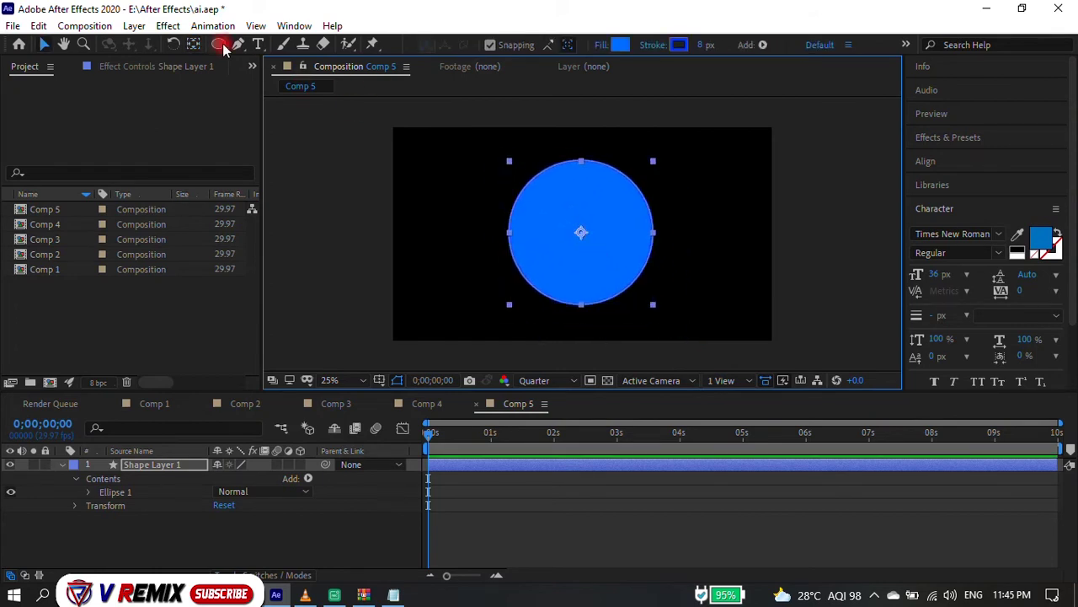
left_click(294, 26)
left_click(367, 94)
Centre the circle horizontally and vertically in Comp 5.
left_click(948, 200)
left_click(1029, 200)
left_click(736, 228)
scroll(725, 240, "up", 2)
scroll(713, 251, "down", 2)
left_click(548, 198)
scroll(551, 200, "up", 1)
scroll(621, 260, "down", 1)
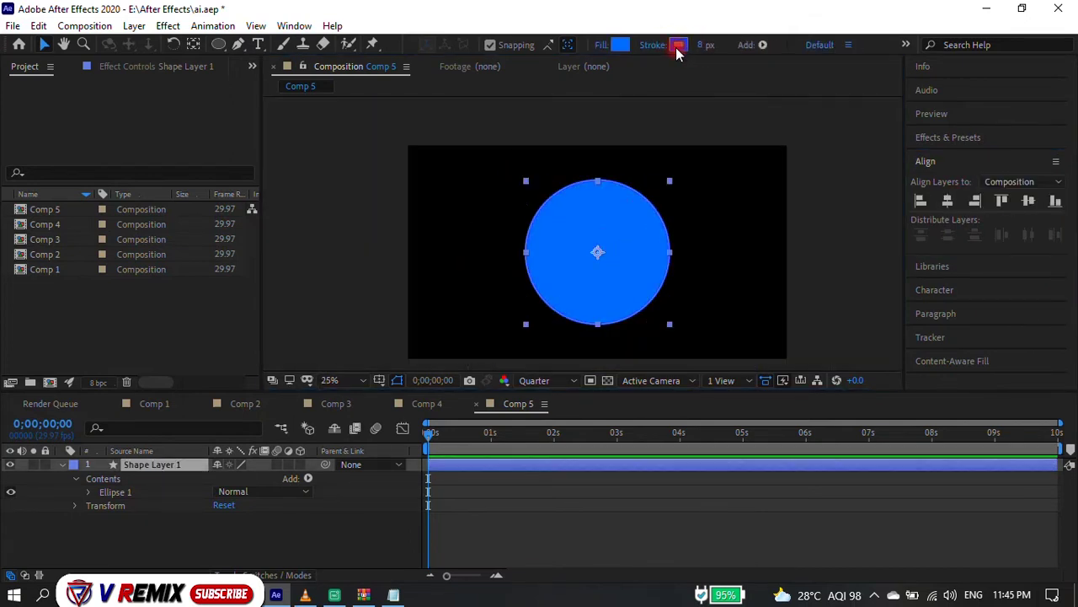
Set the circle's stroke to None.
left_click(679, 45)
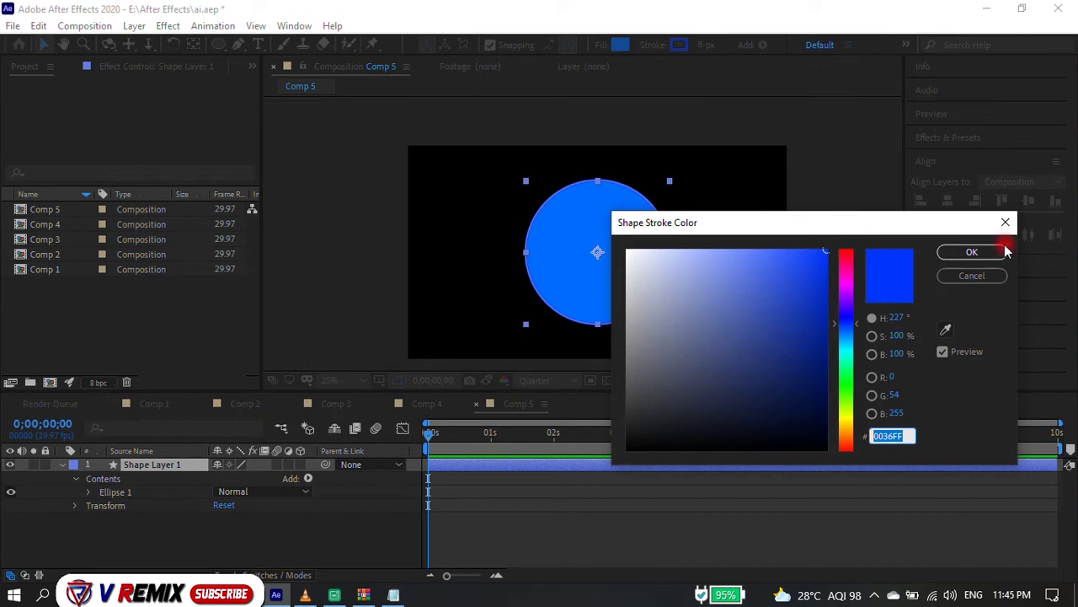
left_click(994, 279)
left_click(653, 44)
left_click(460, 255)
left_click(518, 347)
Lower the circle's fill opacity to 38%.
left_click(601, 44)
mouse_move(568, 273)
left_mouse_down()
mouse_move(537, 285)
mouse_move(588, 296)
left_mouse_up()
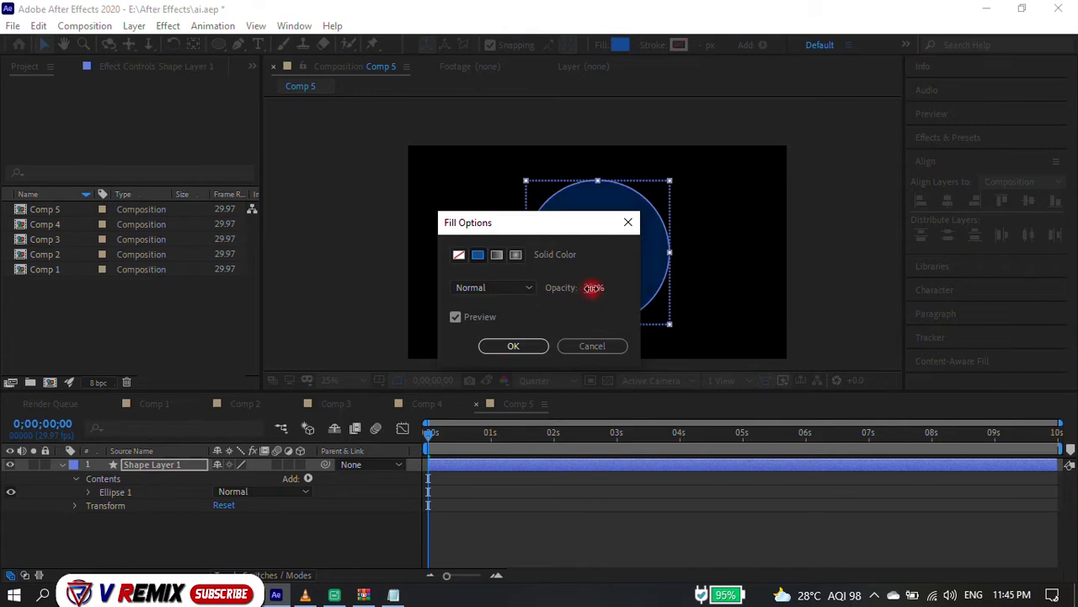
left_click(528, 346)
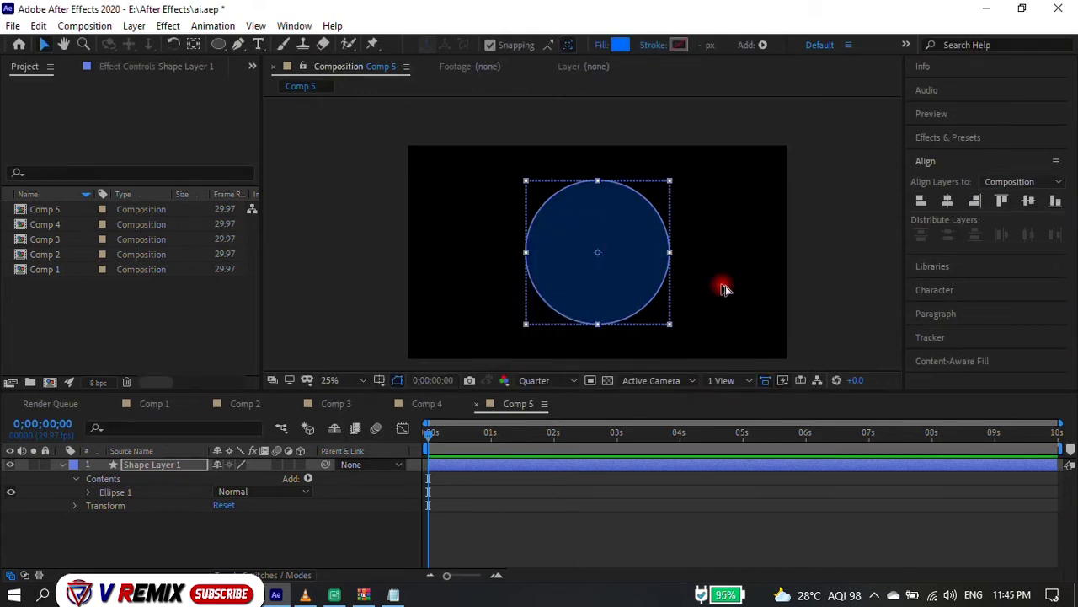
scroll(724, 289, "up", 1)
scroll(580, 288, "down", 1)
Start a freeform Pen path at the circle's centre.
left_click(236, 46)
left_click(295, 45)
left_click(562, 284)
End the line at the circle's right edge and give it a blue stroke.
left_click(636, 287)
left_click(476, 45)
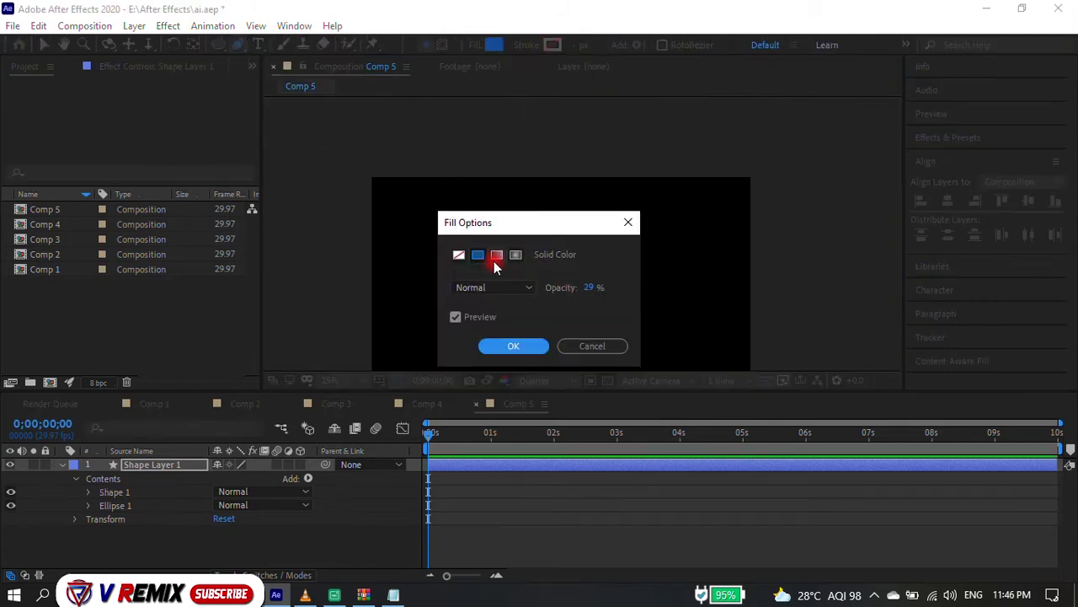
left_click(593, 345)
left_click(552, 45)
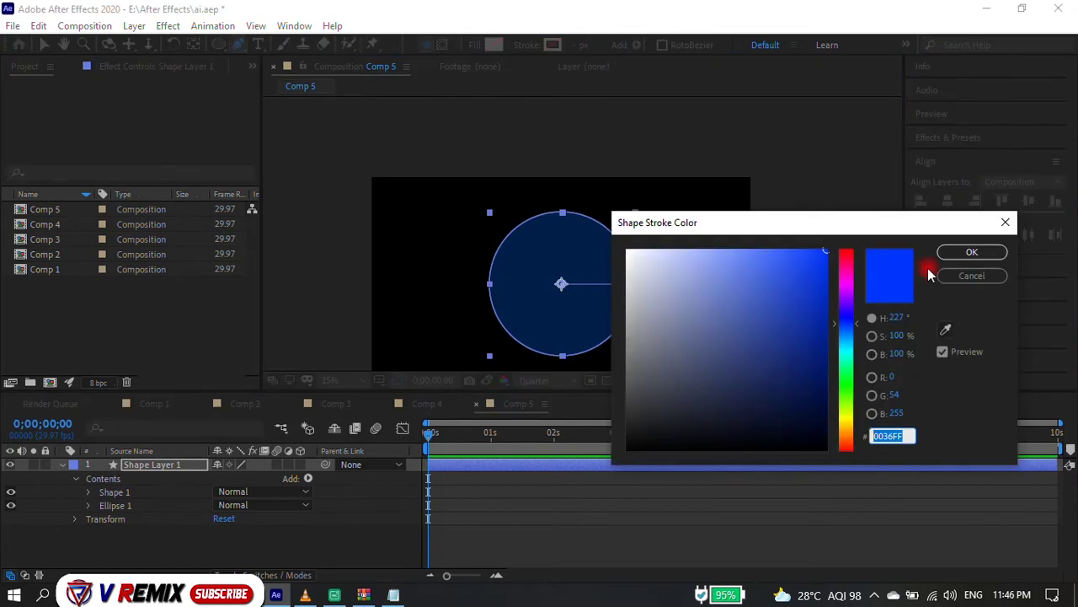
left_click(953, 253)
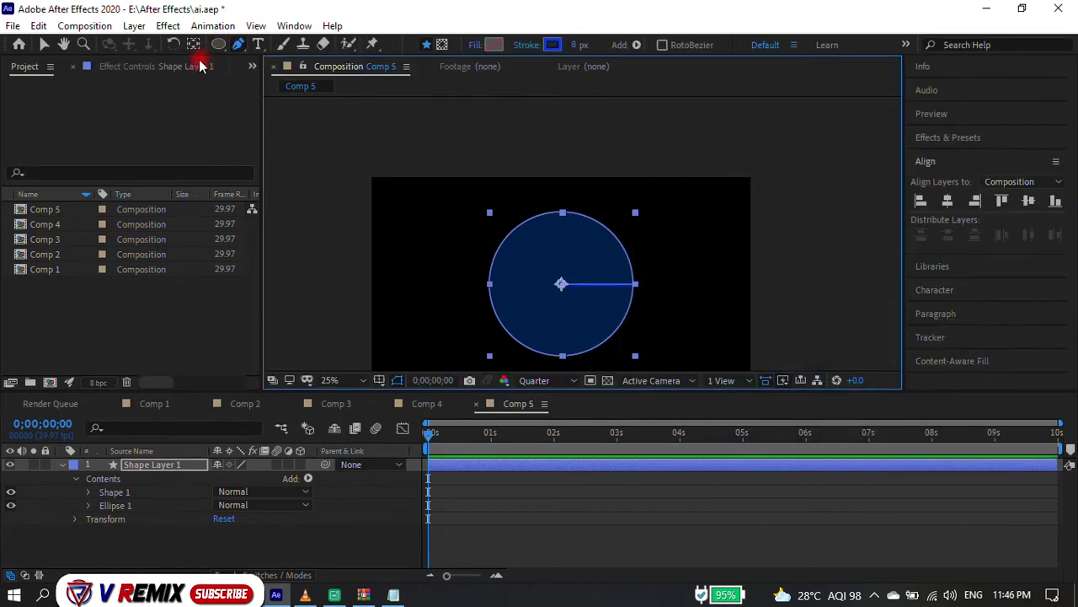
Reselect the circle layer, then undo the nudge, blue stroke and drawn line.
key("v")
left_click(667, 280)
scroll(629, 302, "up", 2)
scroll(665, 270, "up", 2)
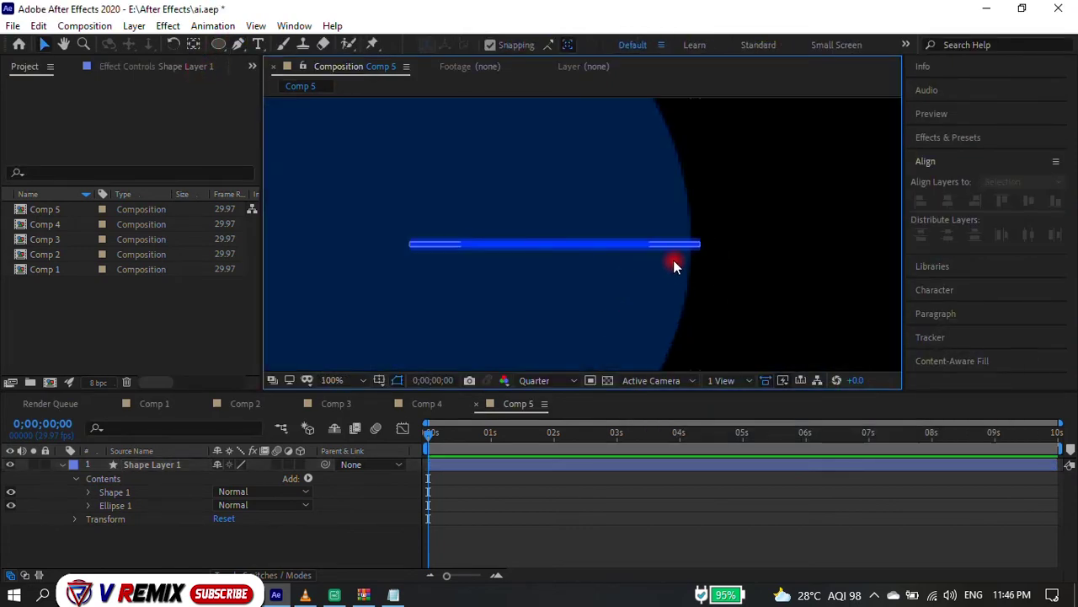
left_click(478, 244)
key("Left")
key("Left")
key("Left")
key("Left")
key("Left")
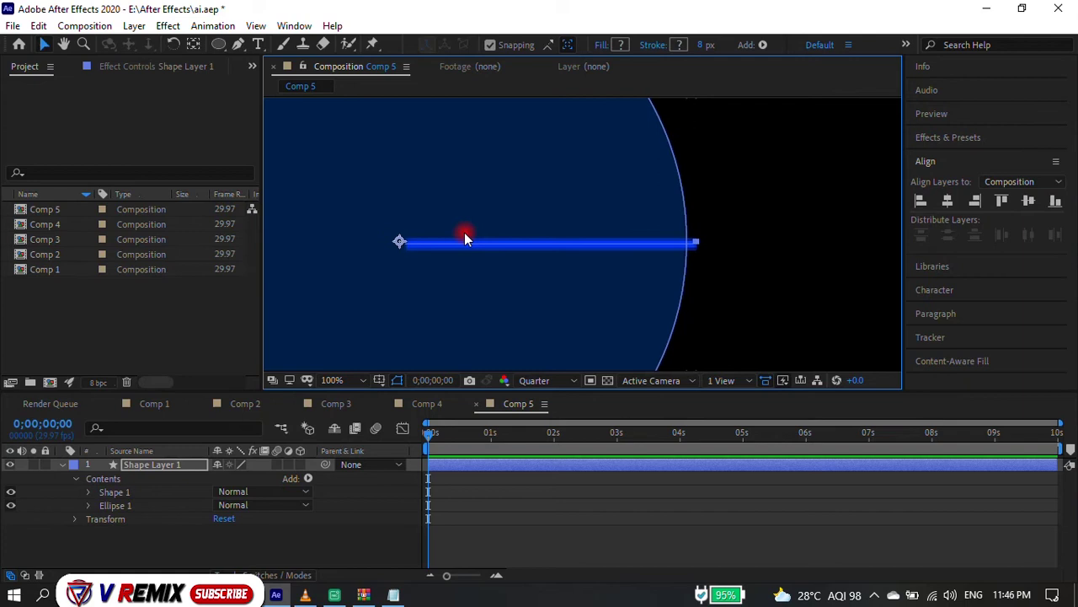
key("ctrl+z")
key("ctrl+z")
key("ctrl+z")
key("ctrl+z")
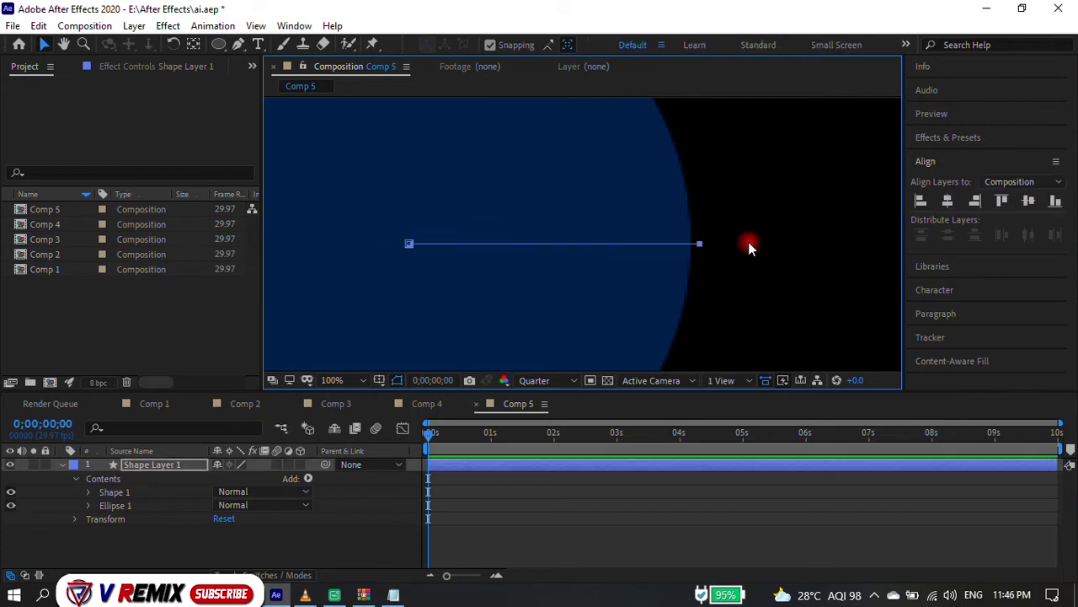
key("ctrl+z")
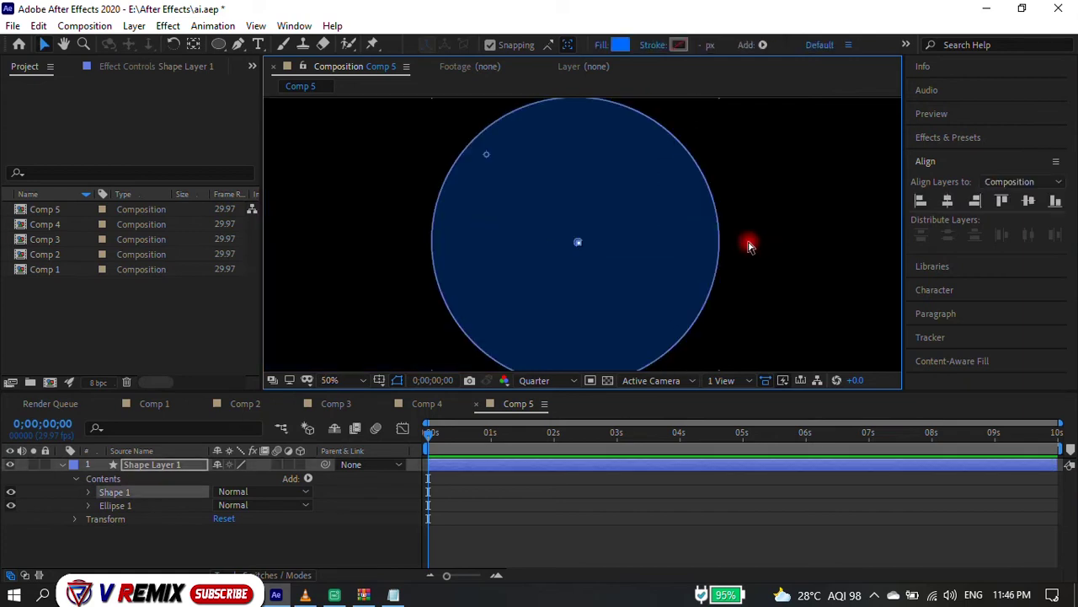
key("ctrl+z")
key("ctrl+z")
Lower the circle's fill opacity again and collapse its layer properties.
left_click(599, 52)
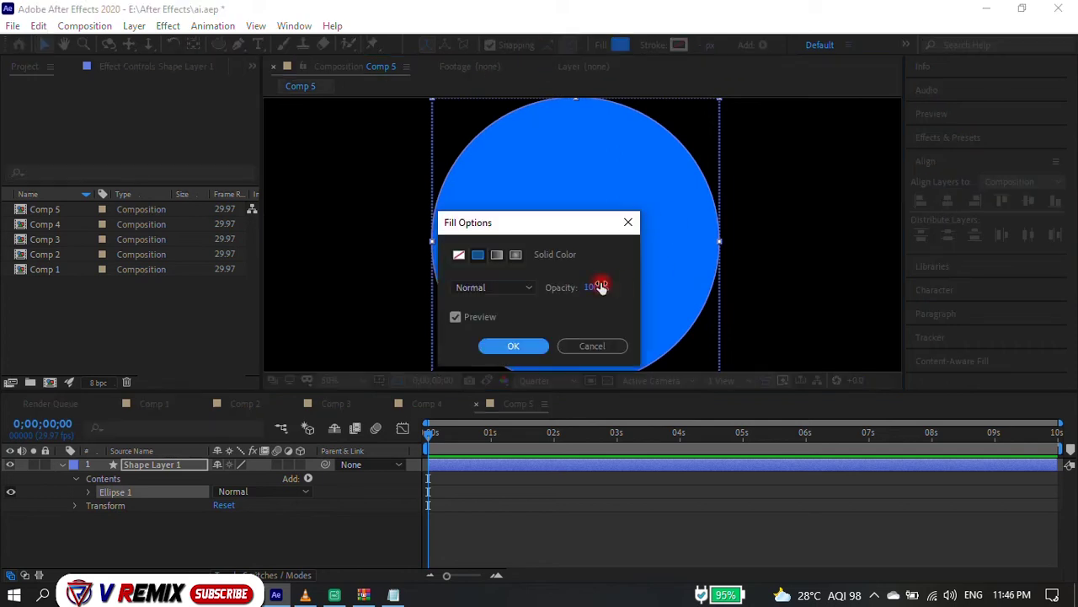
left_click_drag(601, 284, 525, 289)
left_click(511, 345)
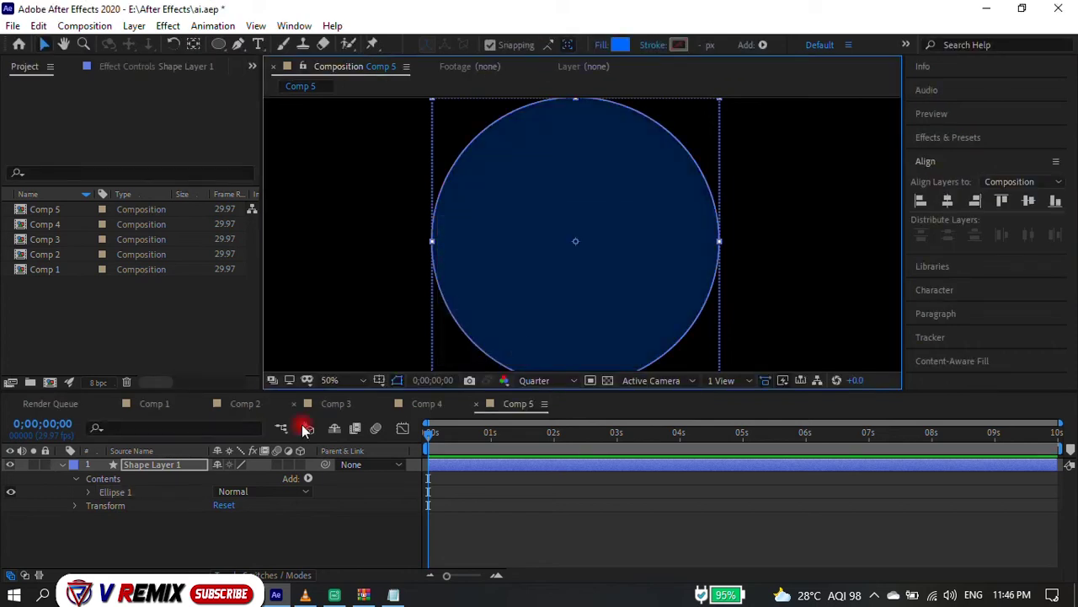
left_click(61, 464)
left_click(318, 98)
left_click(238, 43)
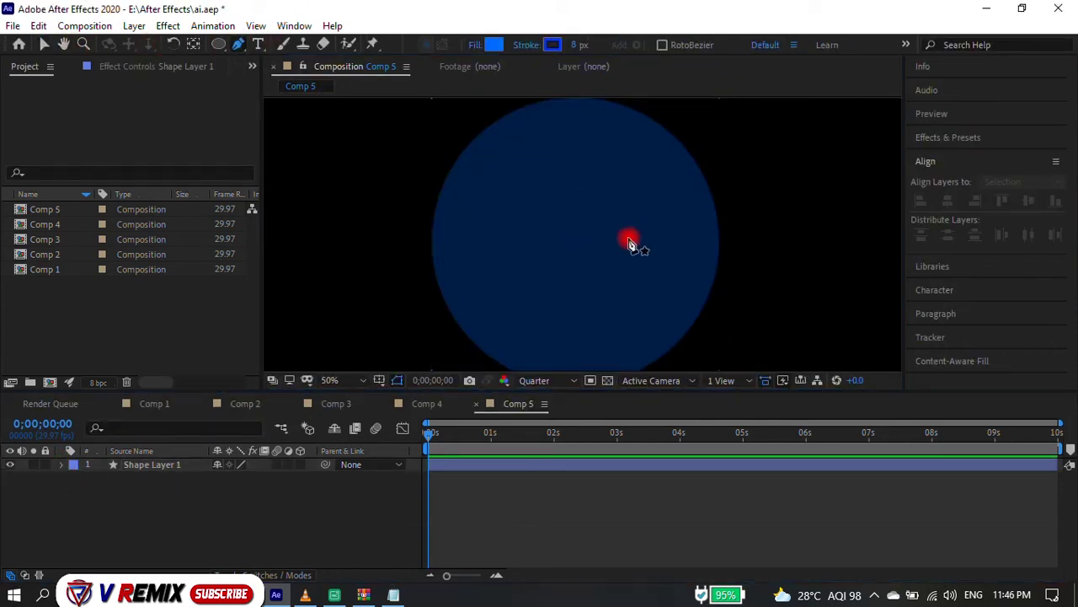
Draw a new line from the circle's centre to its right edge.
left_click(572, 238)
left_click(720, 239)
key("v")
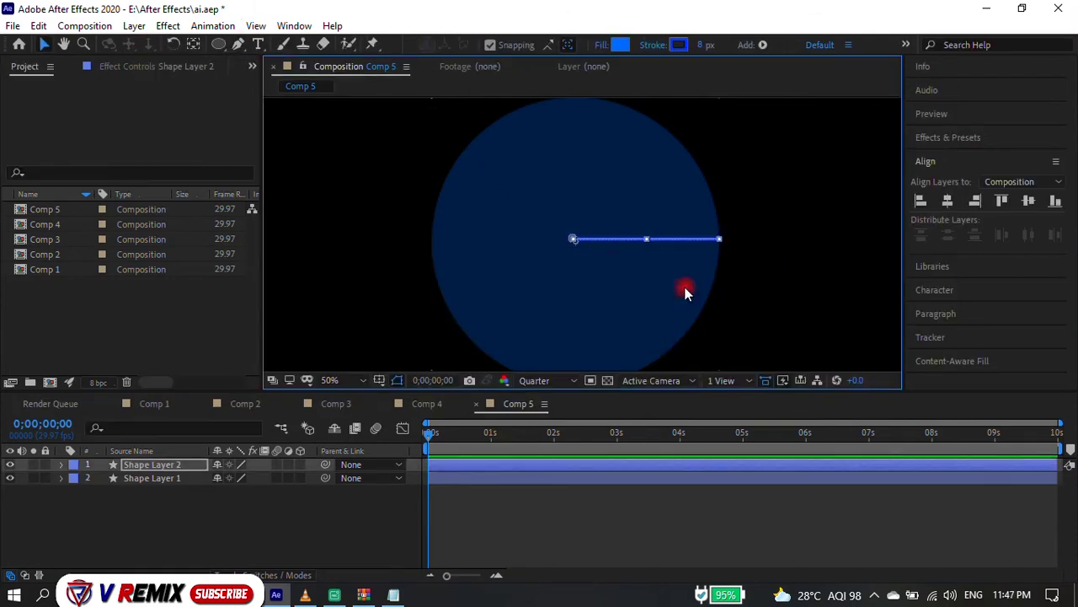
scroll(611, 255, "up", 2)
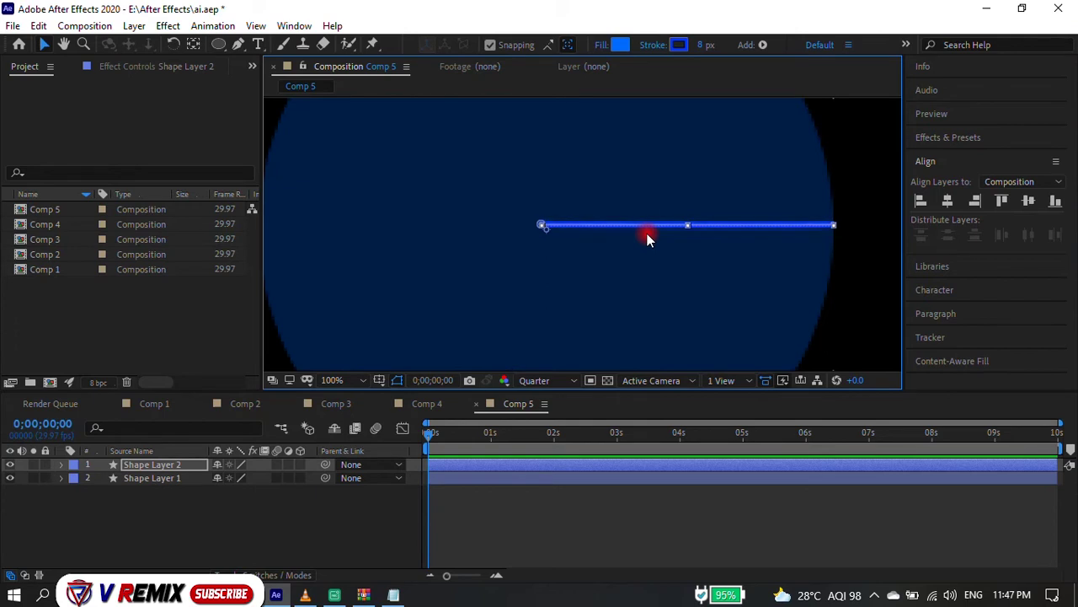
scroll(680, 257, "down", 2)
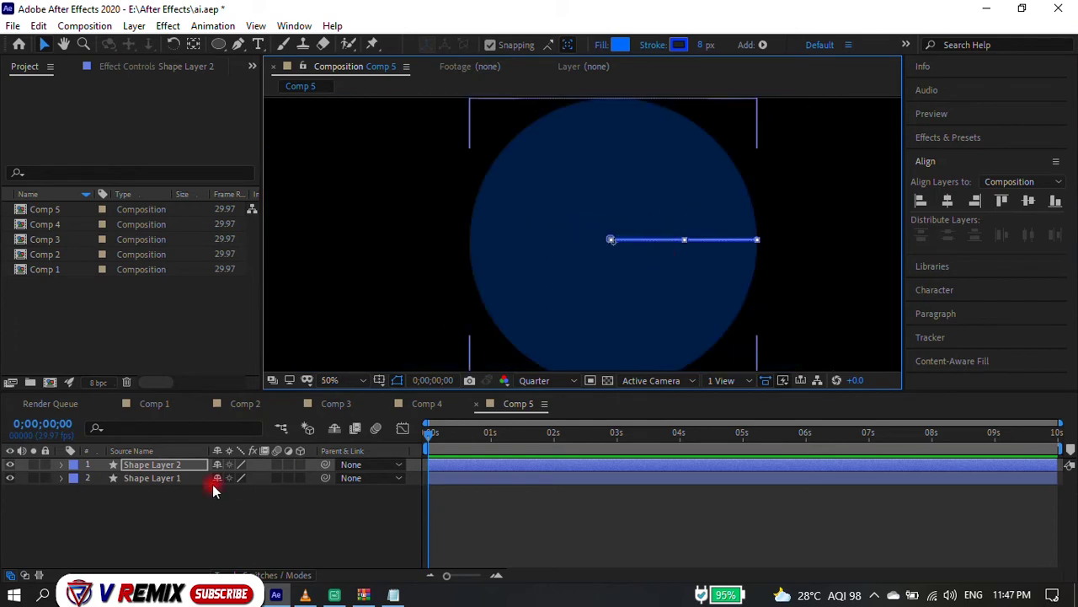
Select the circle and line together, try aligning them horizontally, then undo it.
left_click(167, 479)
left_click(815, 258)
left_click(695, 244)
left_click(152, 472)
key("Return")
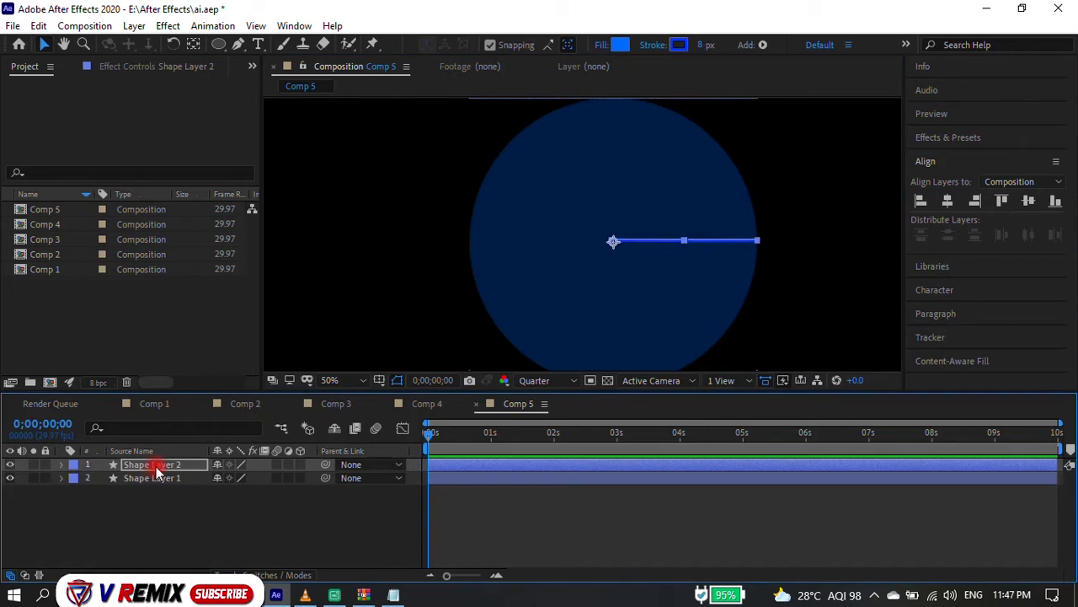
left_click(687, 244)
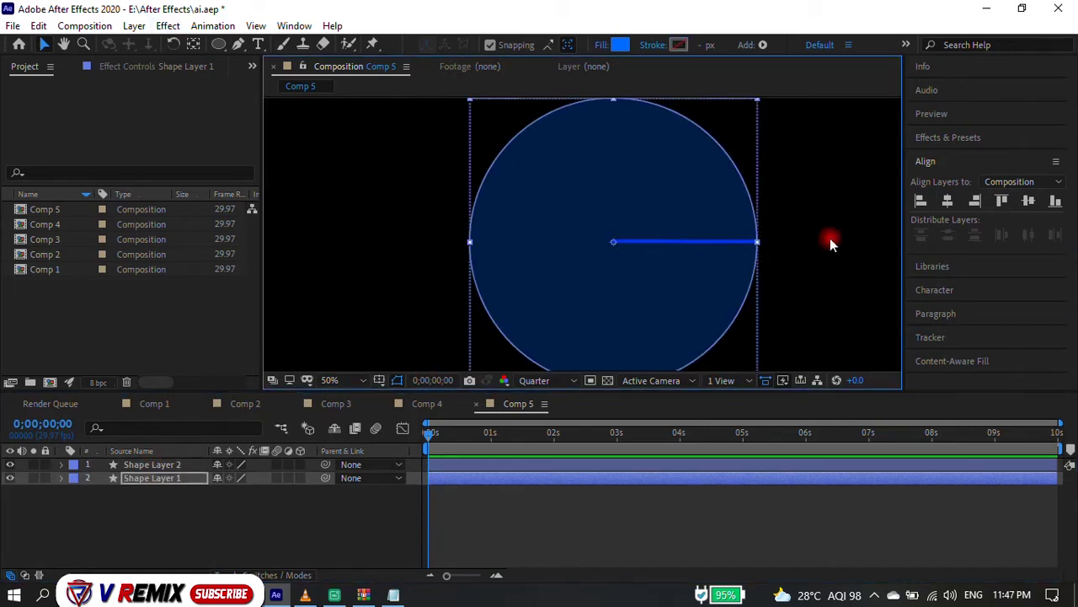
left_click(702, 242, "shift")
left_click(948, 200)
key("ctrl+z")
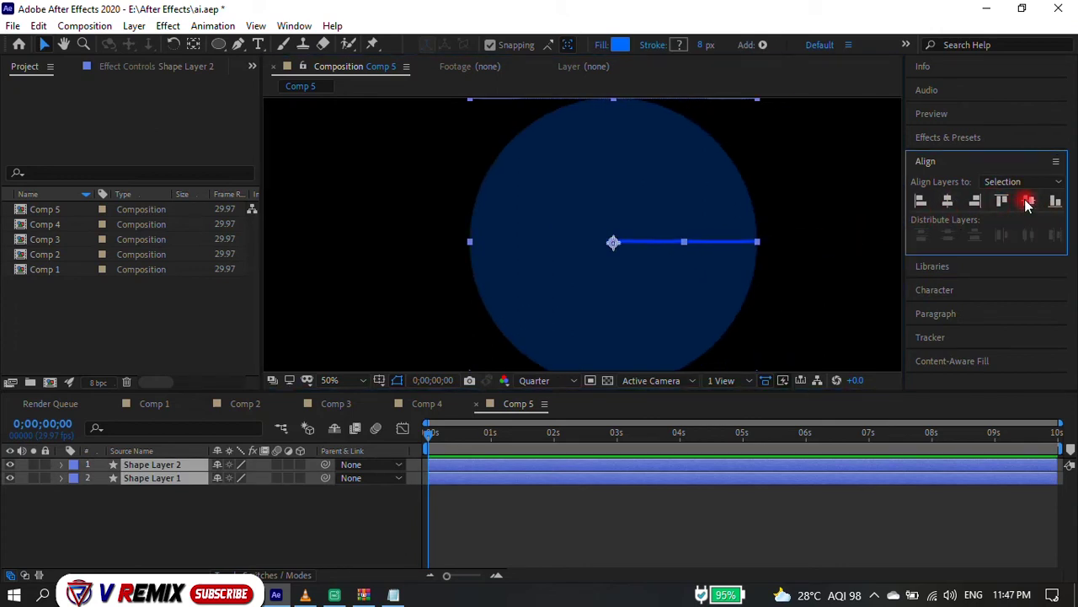
left_click(827, 209)
left_click(725, 240)
Move Shape Layer 2's anchor point to the line's end with the Pan Behind tool.
scroll(674, 253, "up", 3)
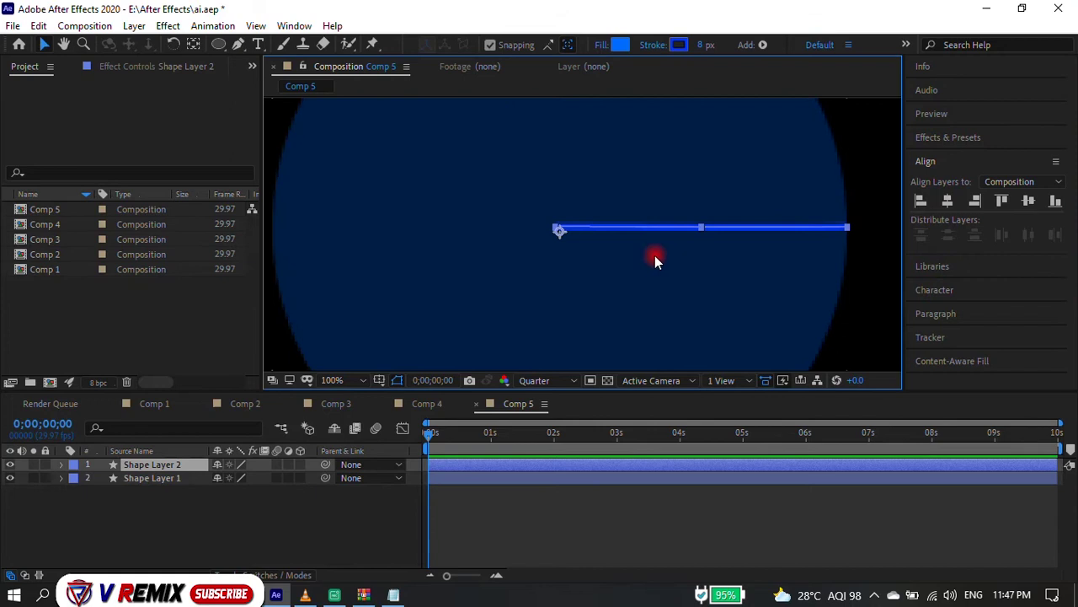
scroll(606, 240, "up", 2)
scroll(539, 231, "up", 1)
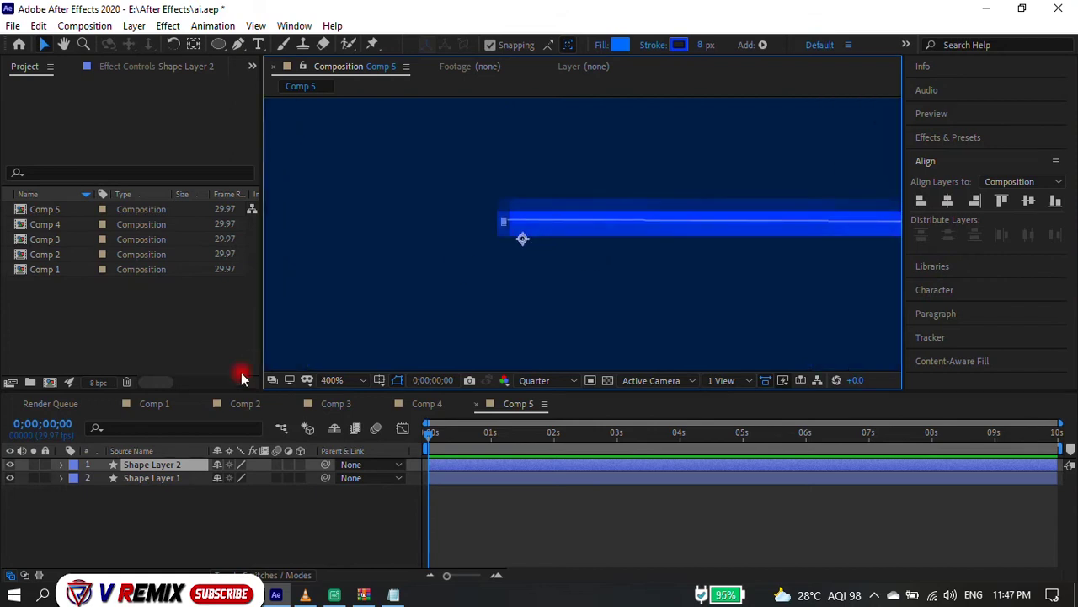
left_click(168, 478)
left_click(150, 465)
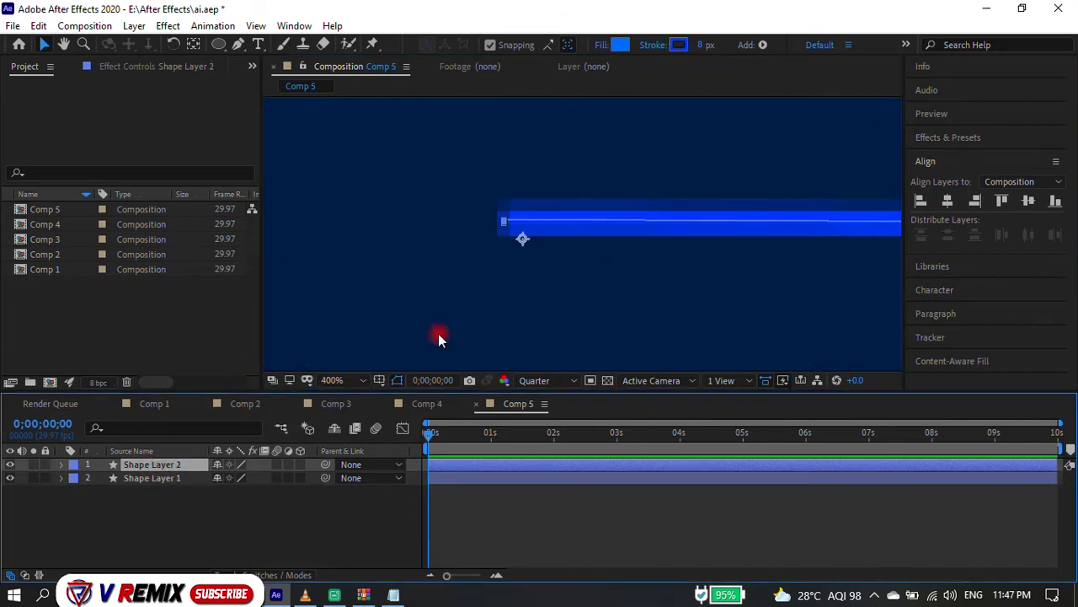
key("y")
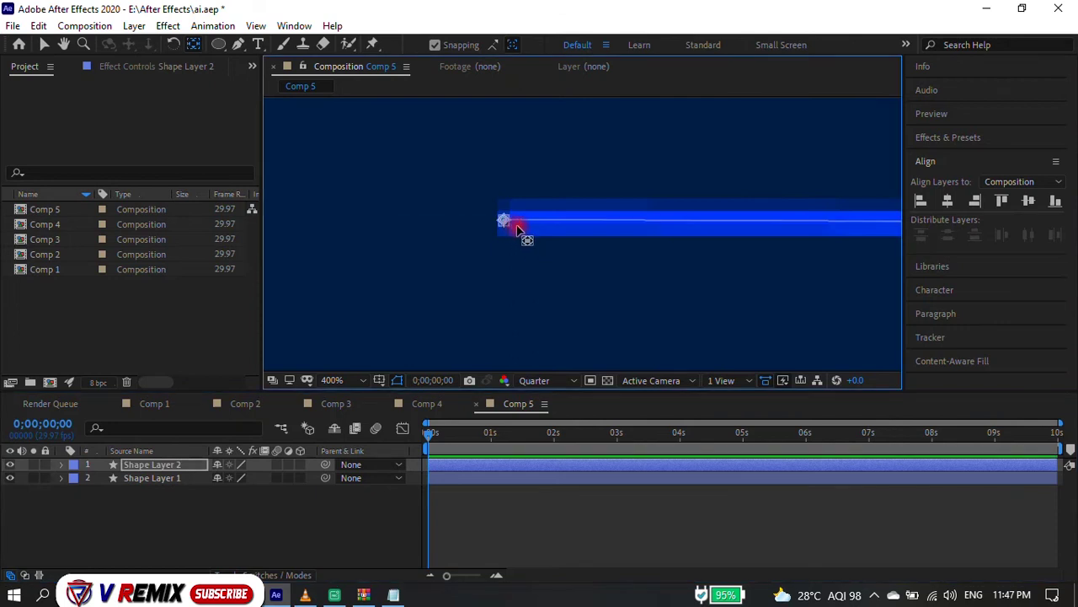
left_click_drag(523, 226, 530, 229)
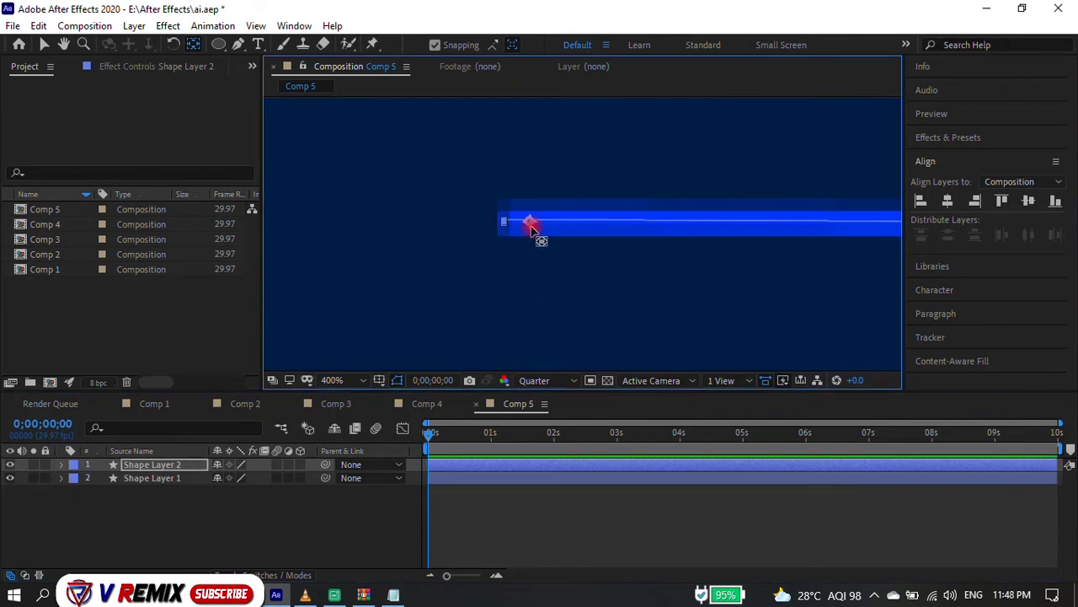
Zoom out to 50% and reveal Shape Layer 2's Rotation property.
scroll(536, 287, "down", 6)
left_click(846, 221)
left_click(662, 281)
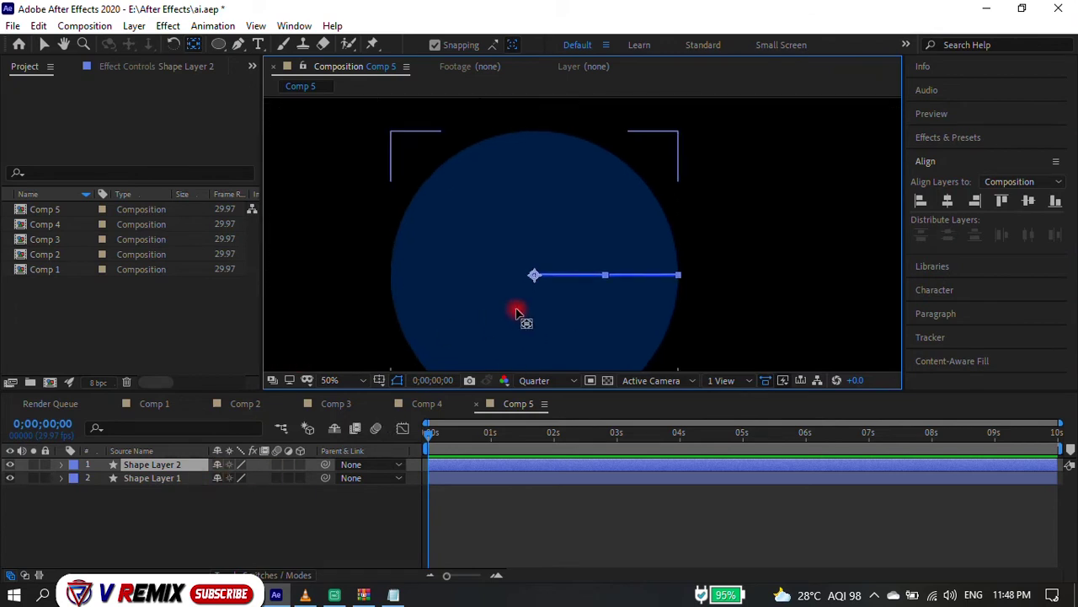
key("r")
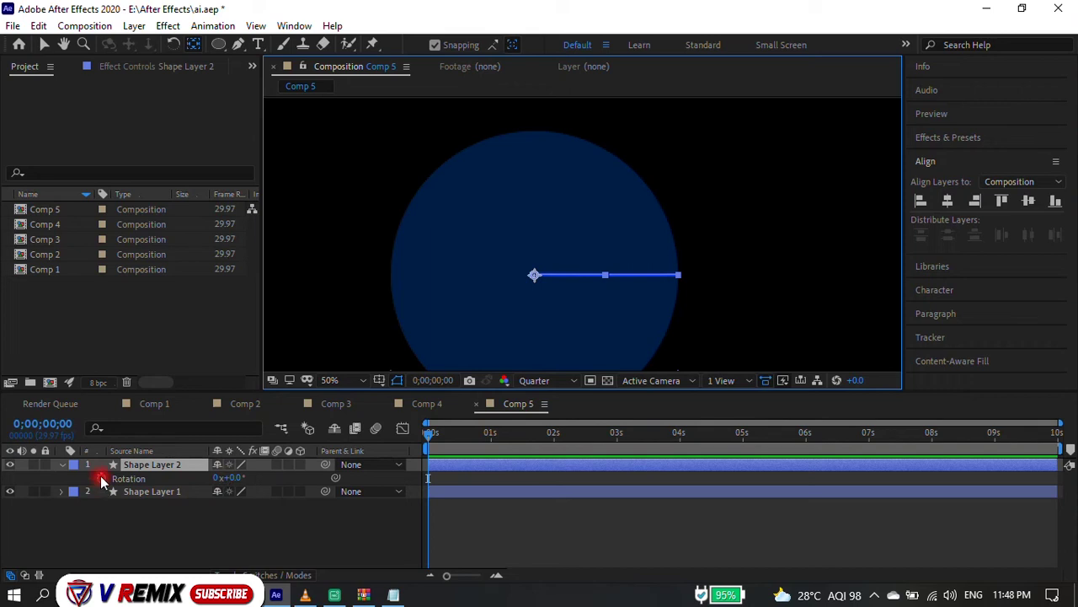
Set a Rotation keyframe at 0s, try an end rotation, then undo it.
left_click(101, 478)
left_click_drag(474, 447, 1057, 432)
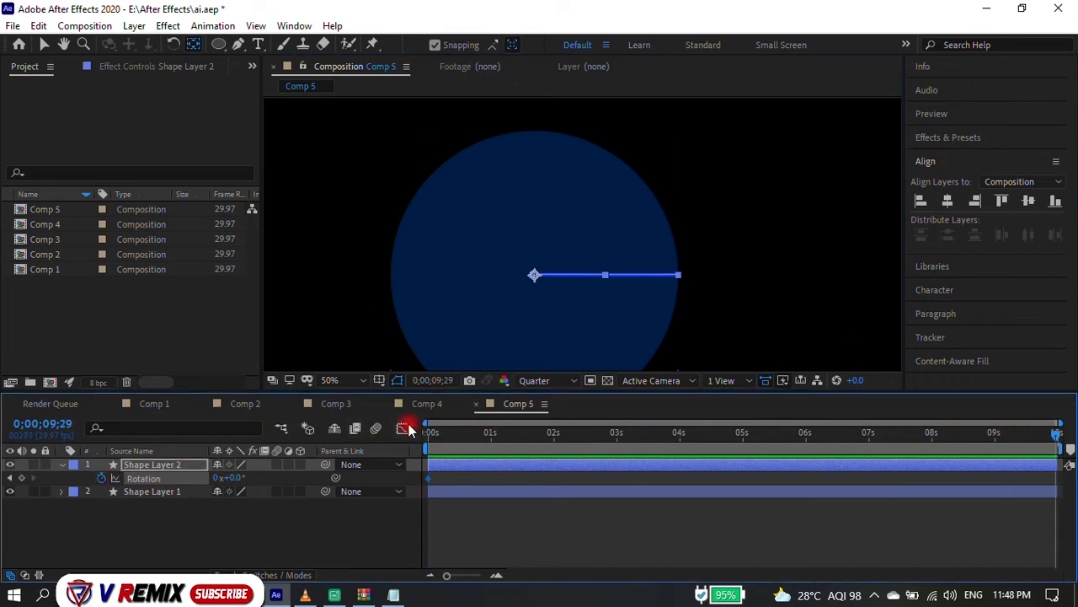
mouse_move(240, 478)
left_mouse_down()
mouse_move(1001, 447)
mouse_move(1044, 430)
left_mouse_up()
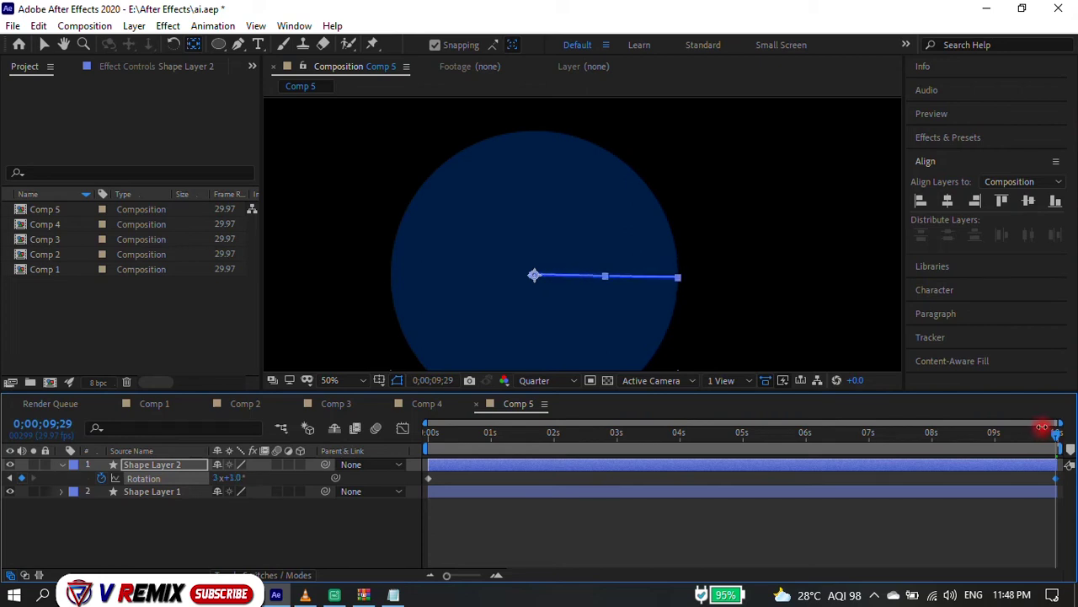
key("Home")
left_click(674, 438)
key("ctrl+z")
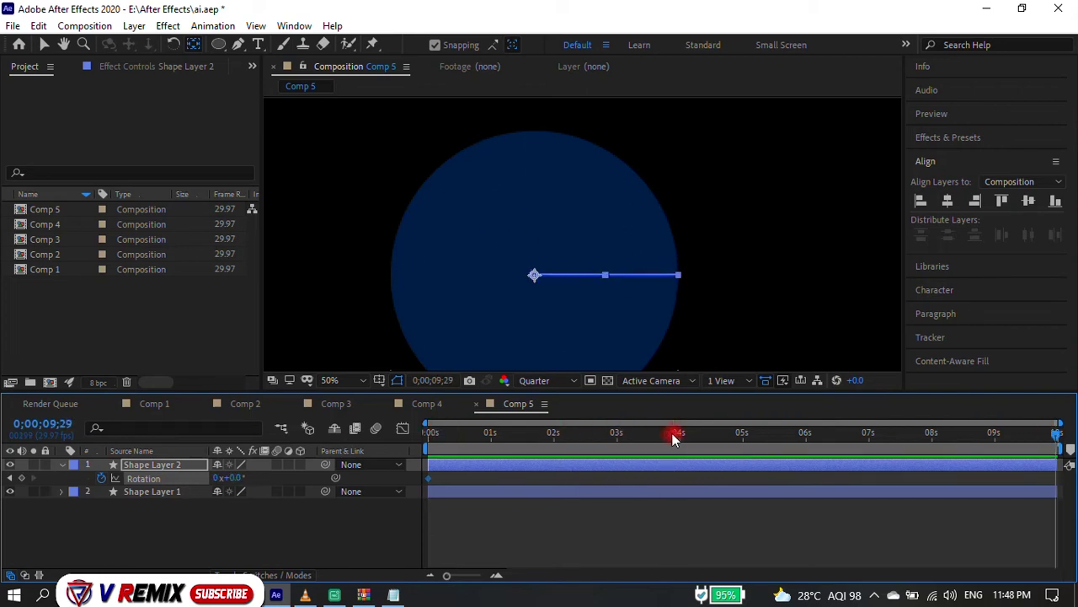
Drag the line's end rotation to a full turn and preview the spin.
left_click(440, 435)
left_click(546, 451)
left_click_drag(546, 451, 1057, 446)
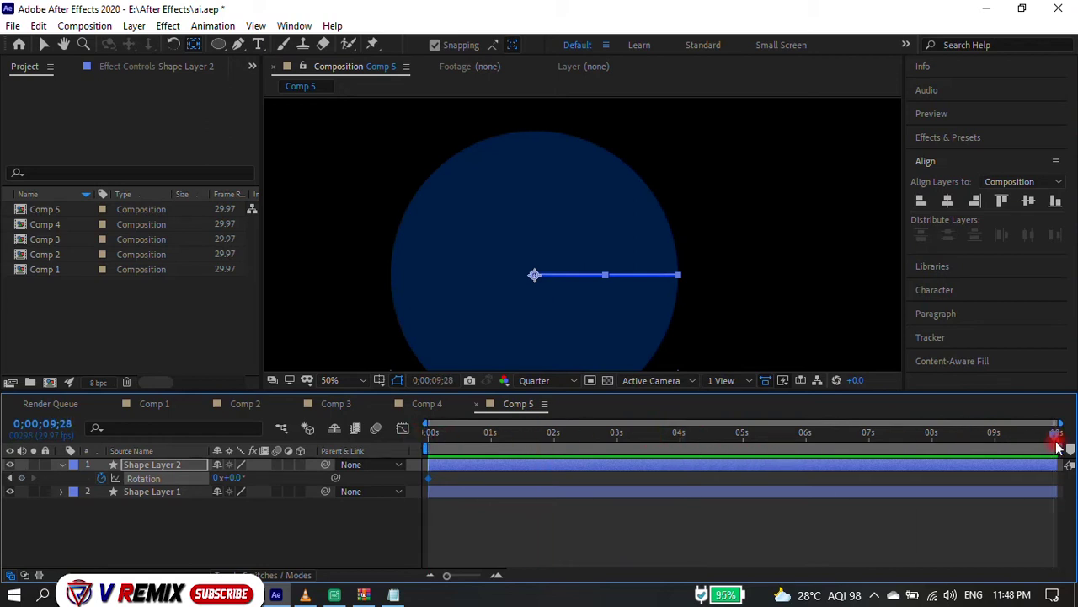
left_click_drag(236, 478, 524, 481)
key("space")
key("space")
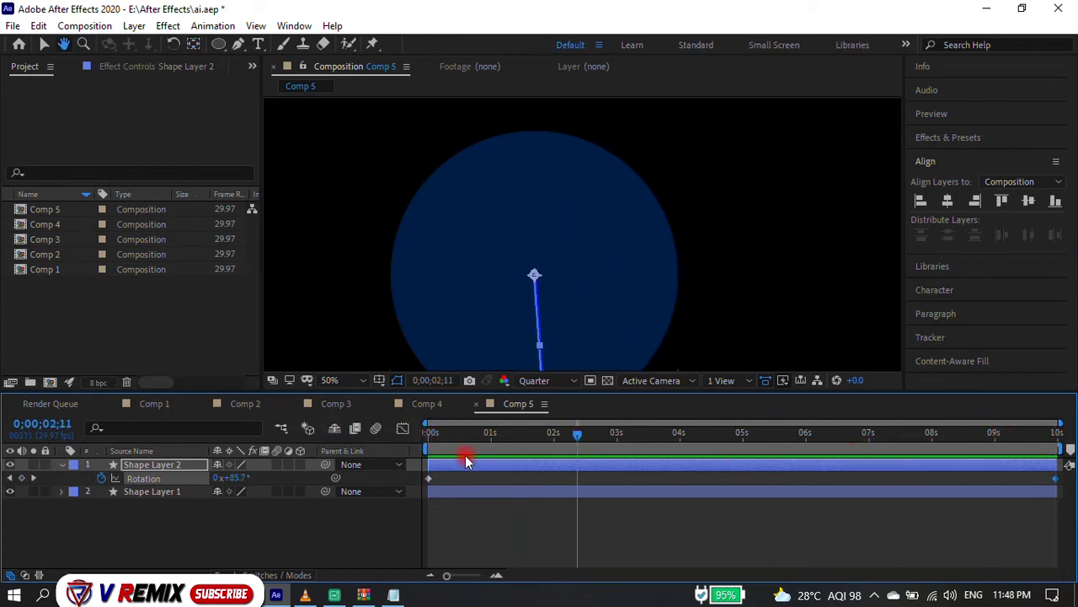
left_click_drag(511, 434, 1072, 432)
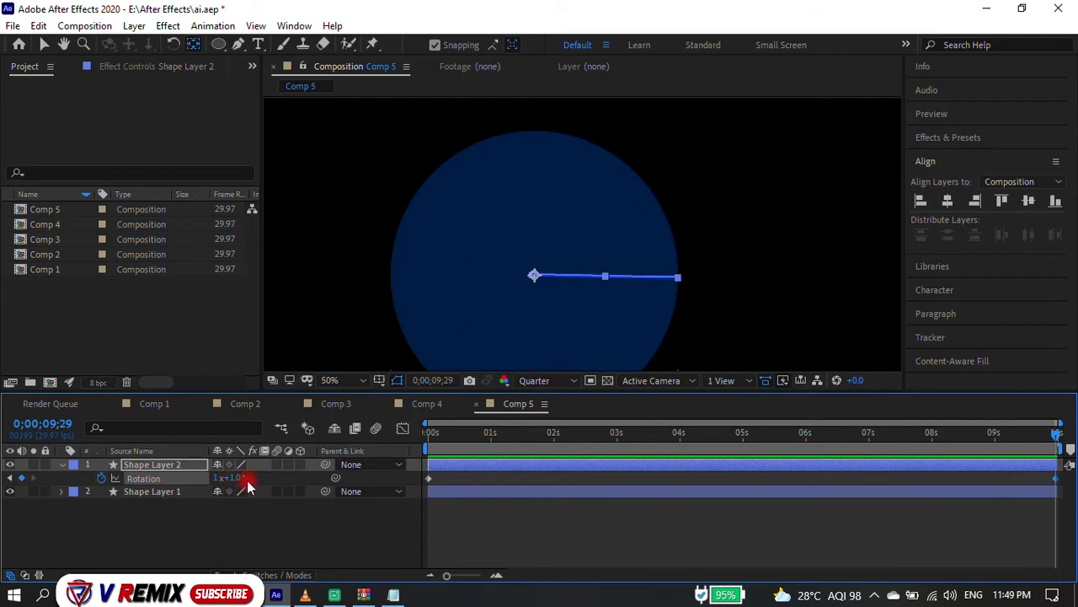
key("space")
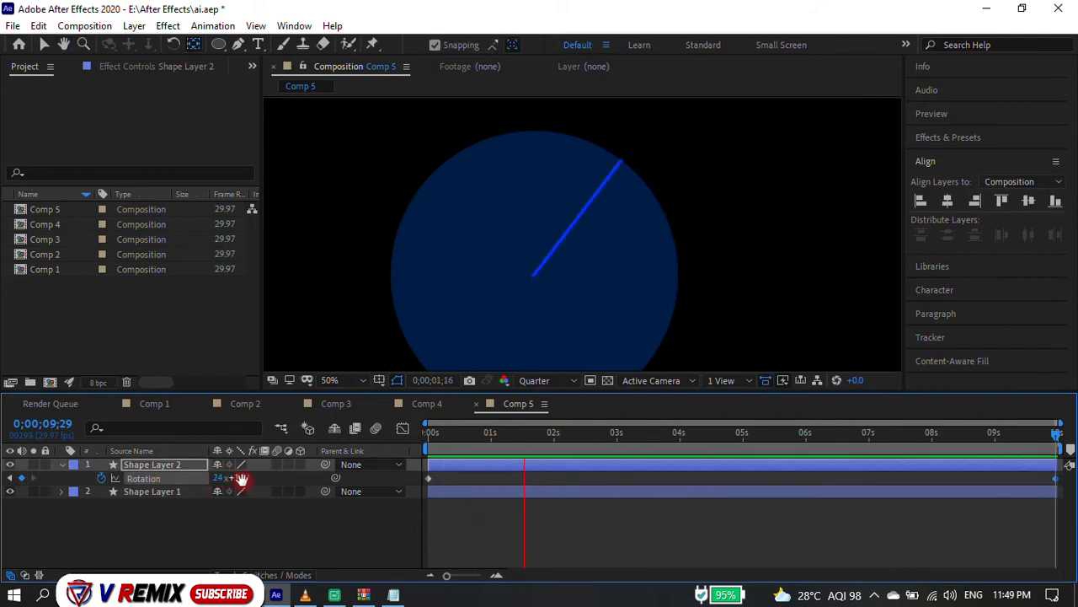
Edit the rotation value, delete a stray middle keyframe, and preview again.
left_click(253, 478)
left_click(296, 508)
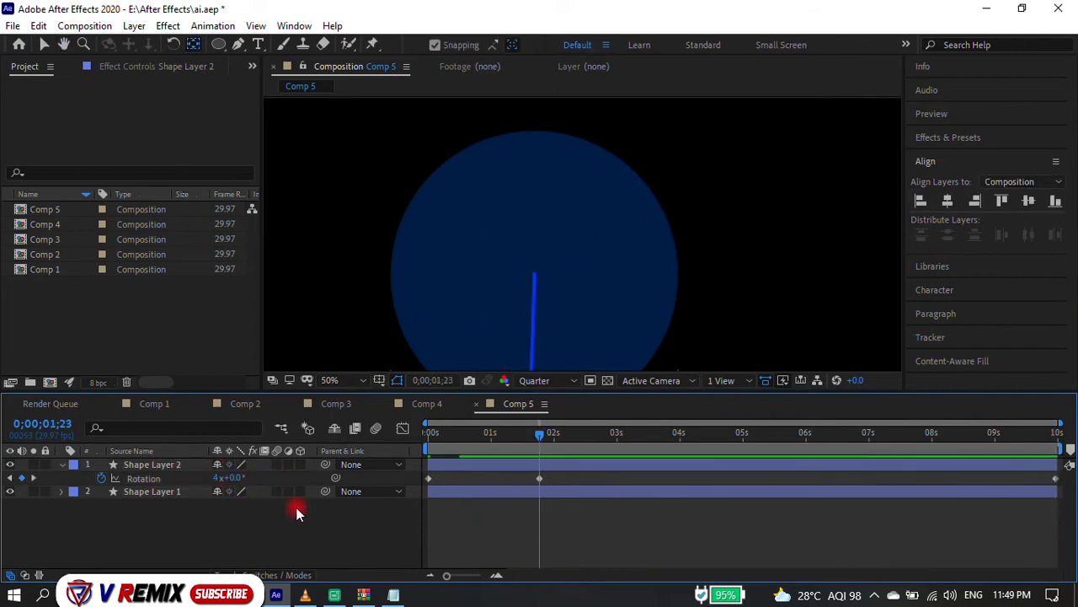
key("space")
left_click(541, 476)
key("Delete")
left_click_drag(457, 434, 1069, 447)
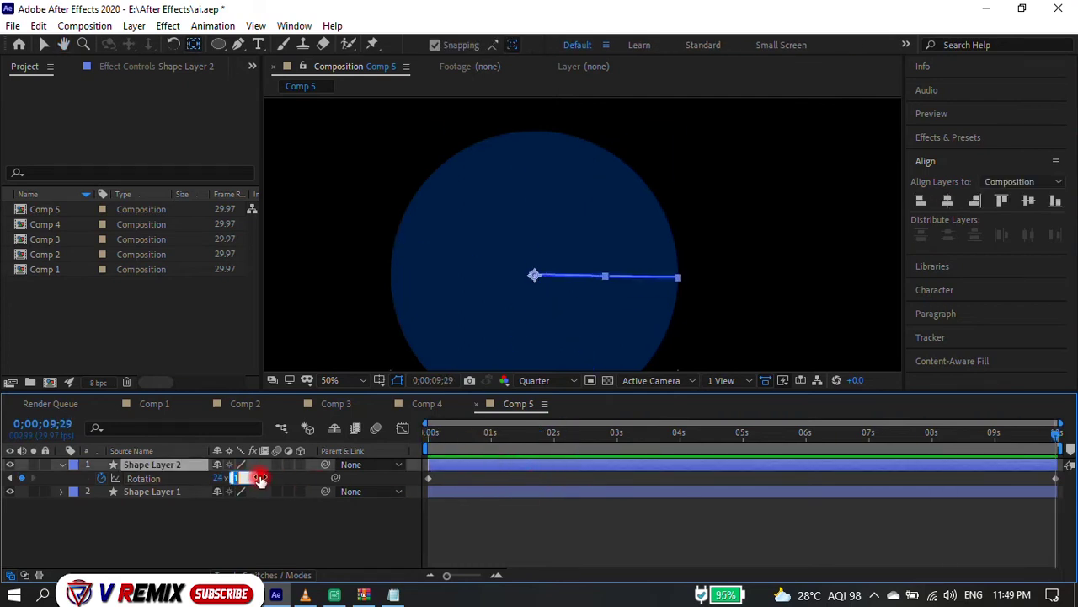
left_click(272, 515)
key("space")
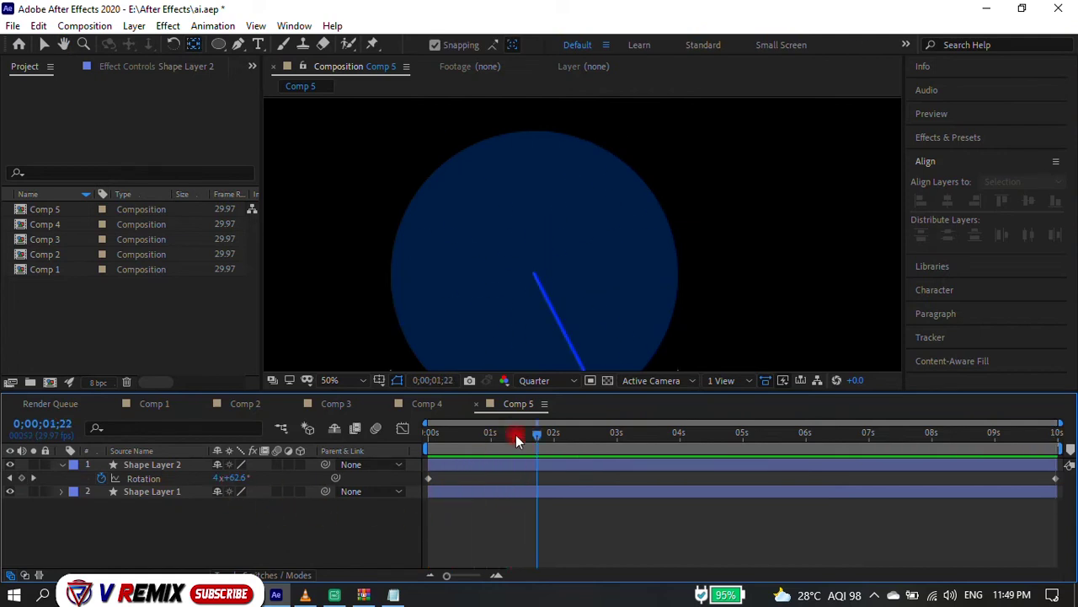
left_click_drag(515, 435, 1071, 421)
Set the end Rotation to 3x+0.0° and preview the three-turn spin.
left_click(221, 478)
type("3")
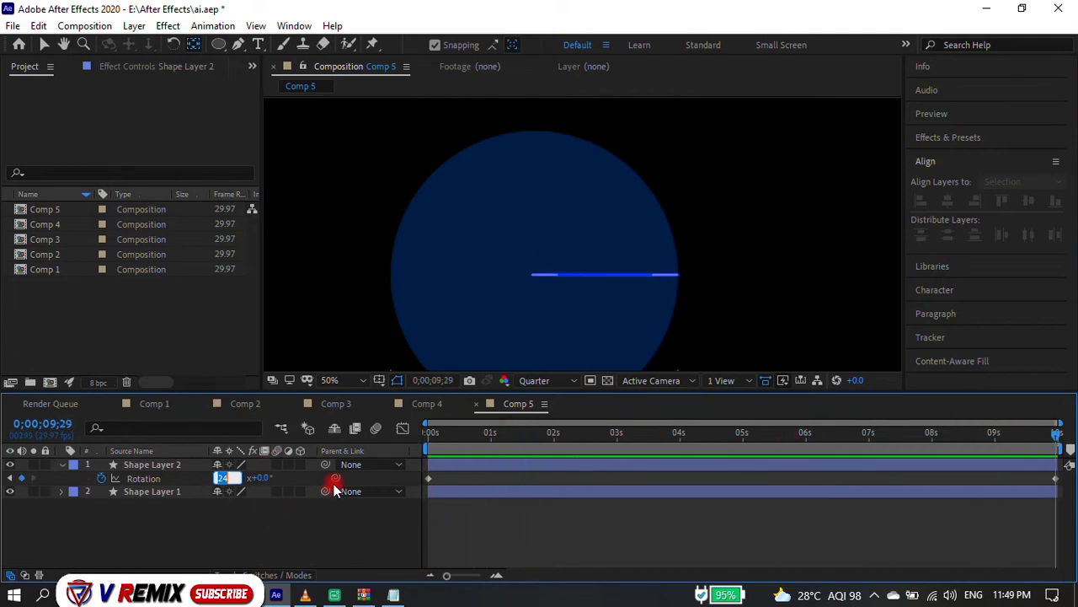
key("Return")
key("space")
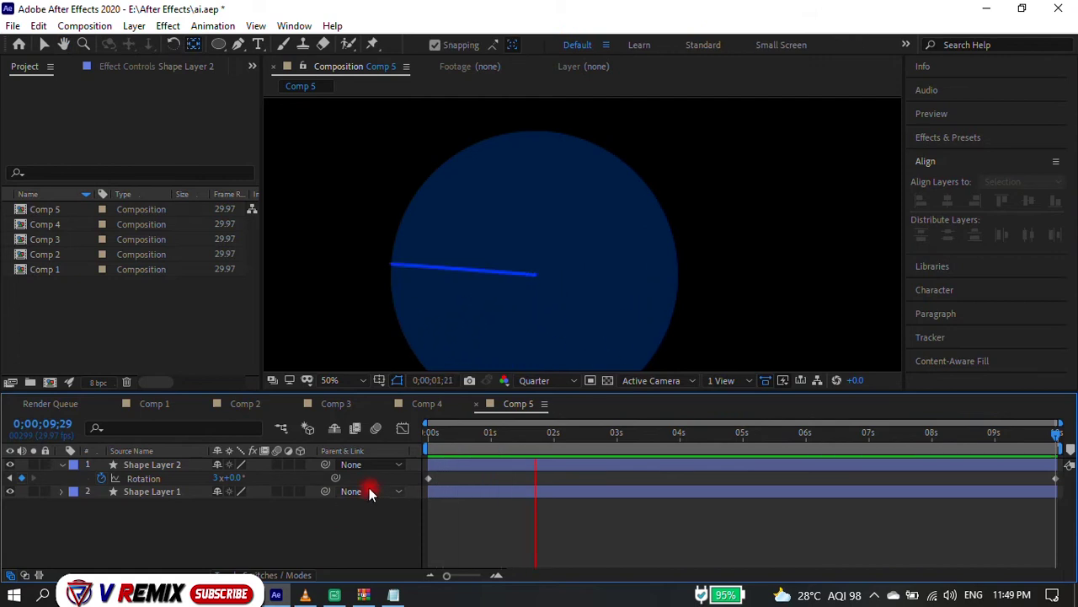
left_click(431, 433)
left_click(153, 465)
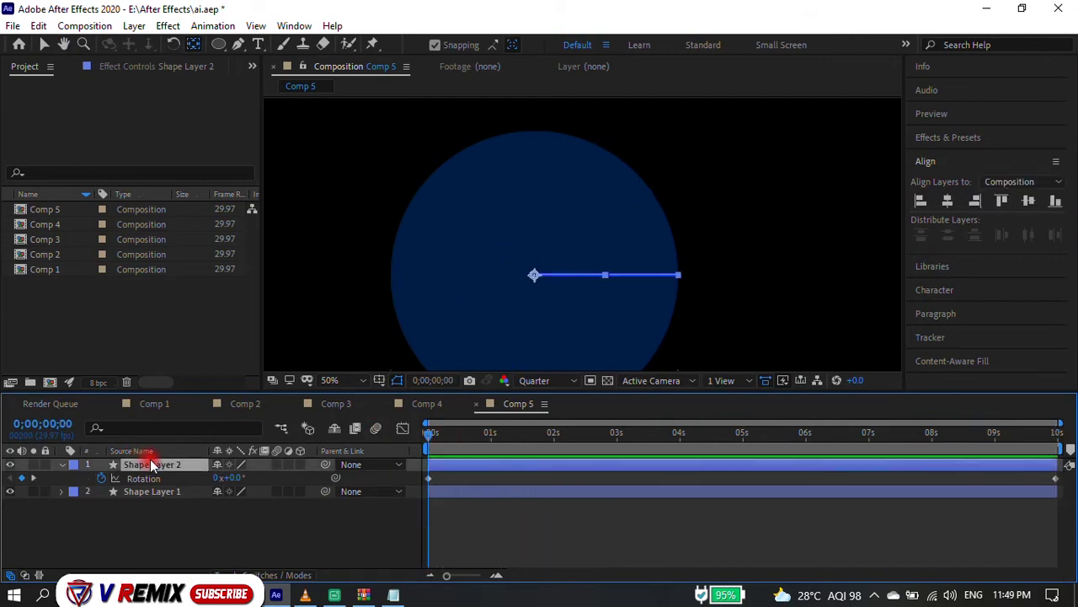
Duplicate the line as Shape Layer 3, pull its end rotation back, and hide Shape Layer 2.
key("ctrl+d")
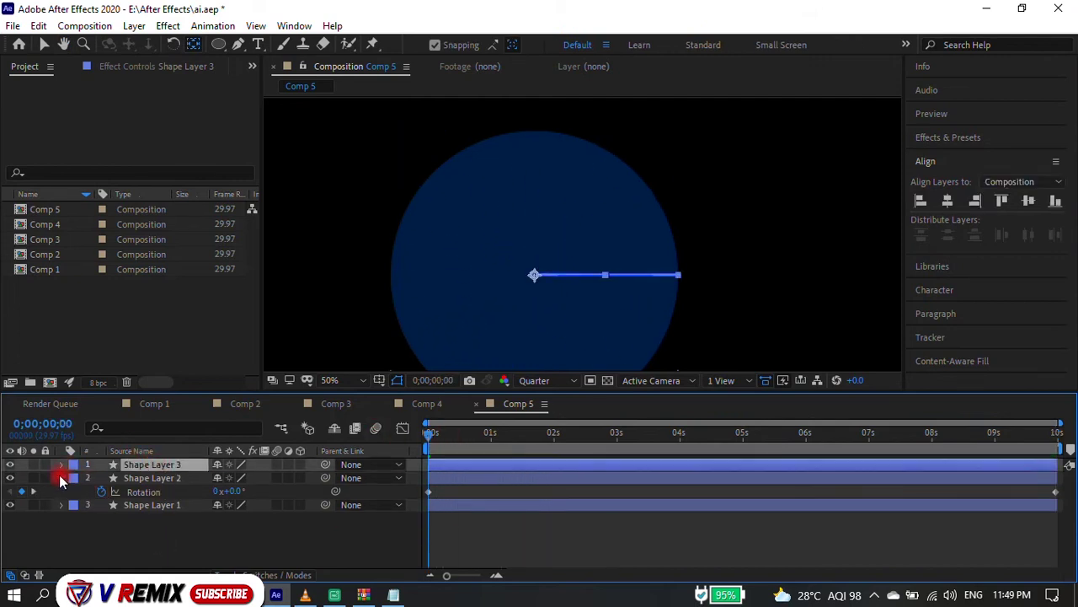
left_click(60, 477)
key("r")
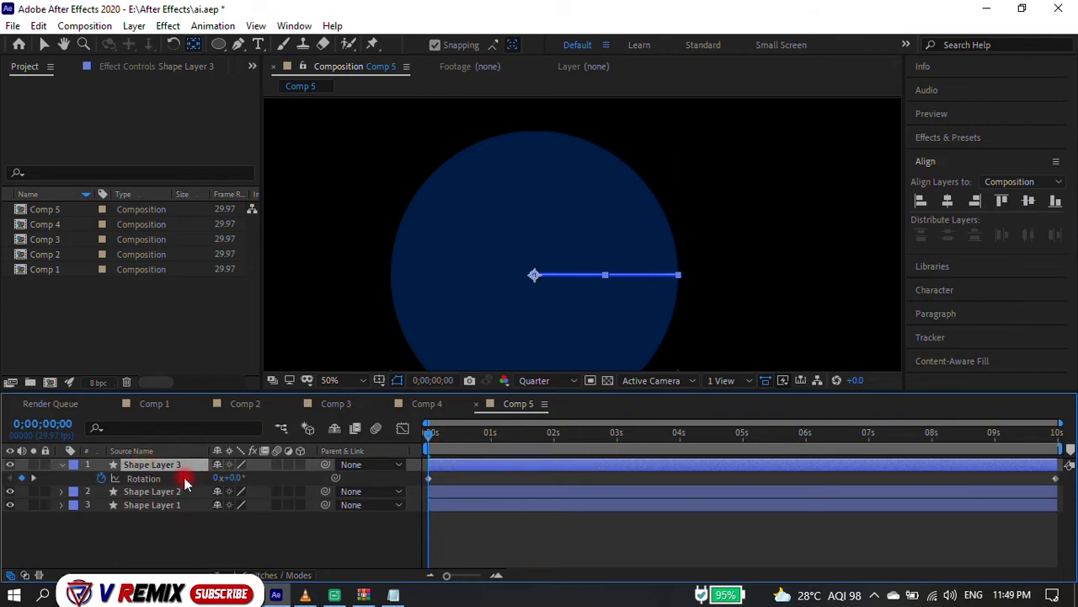
left_click_drag(233, 477, 233, 478)
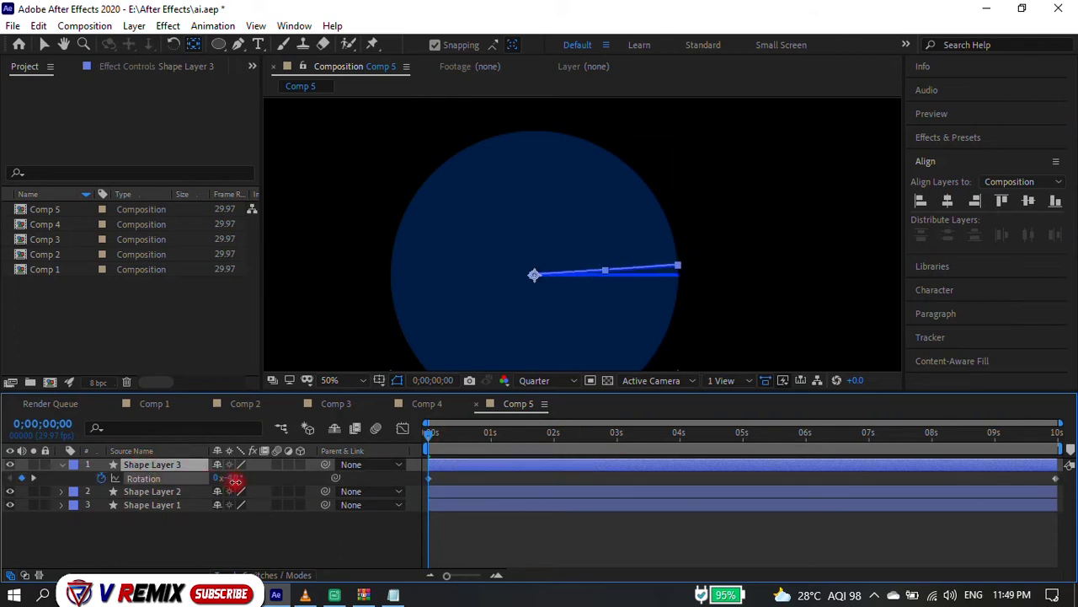
left_click(557, 518)
left_click(540, 470)
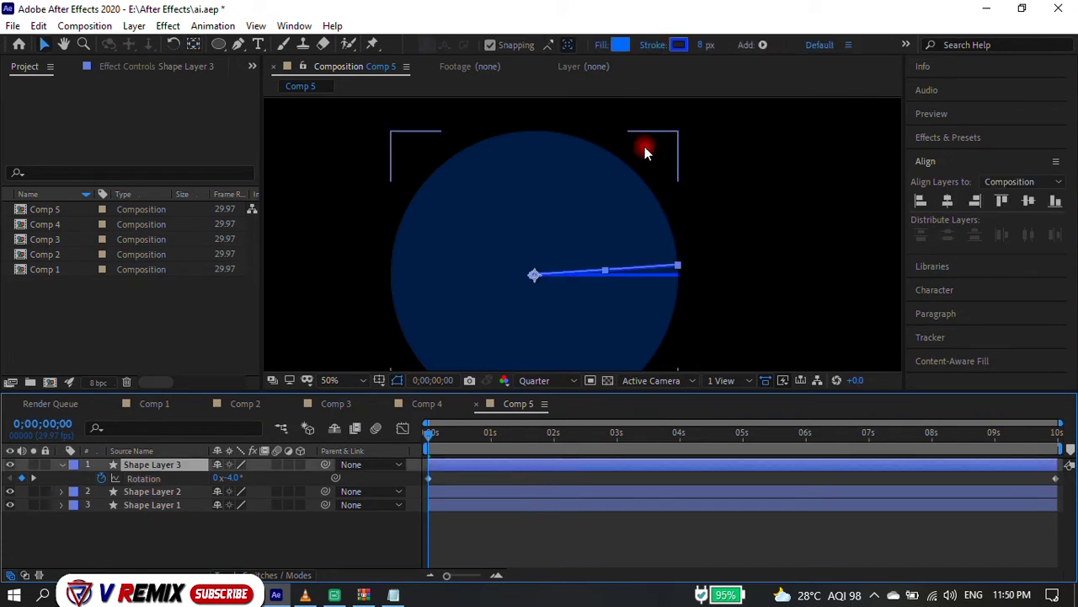
left_click(653, 44)
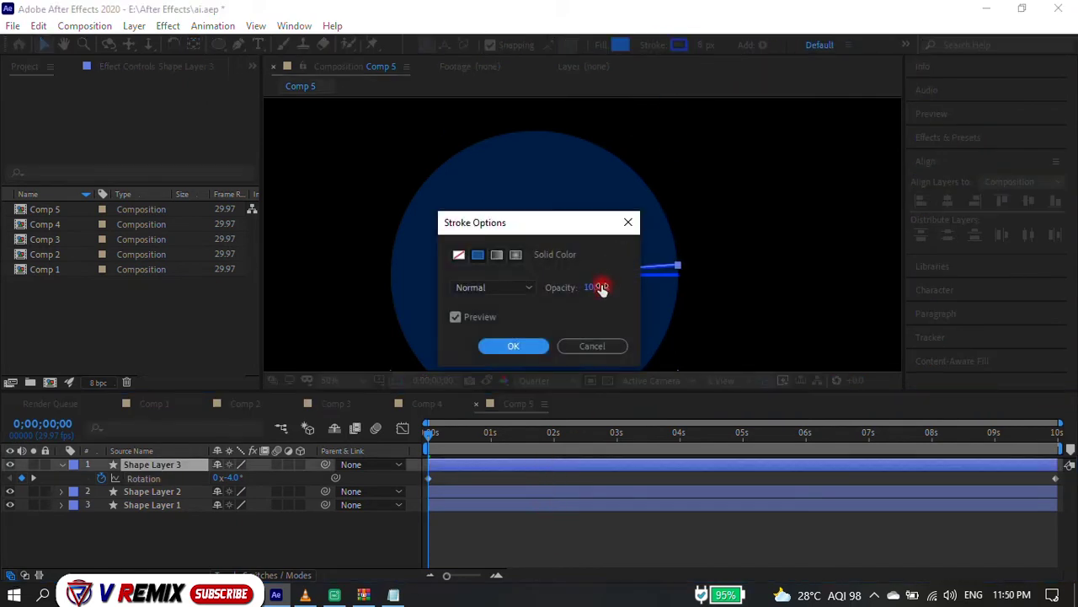
left_click(515, 345)
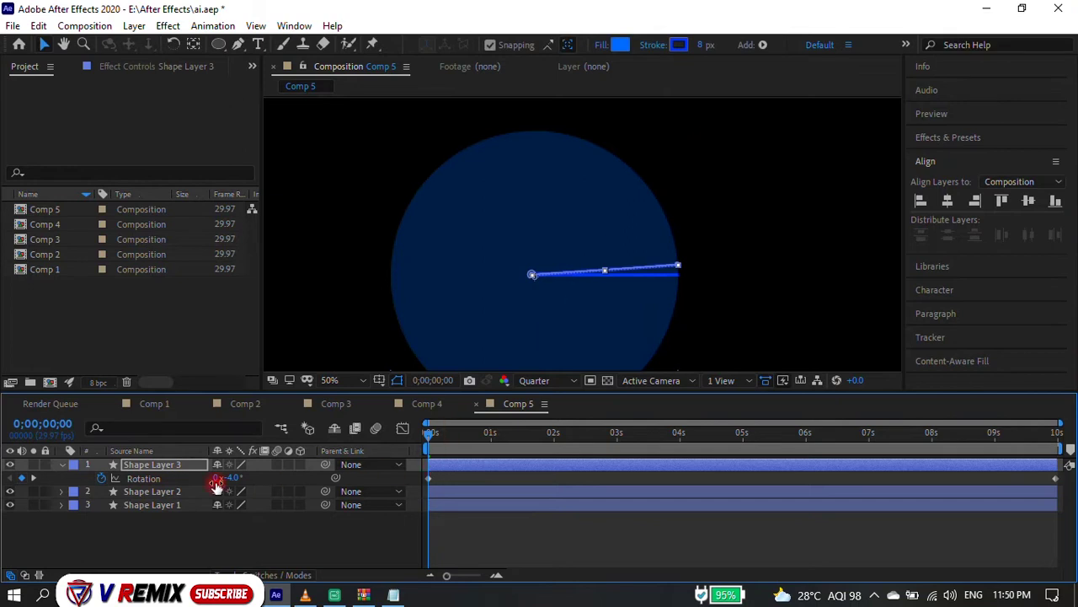
left_click(1055, 432)
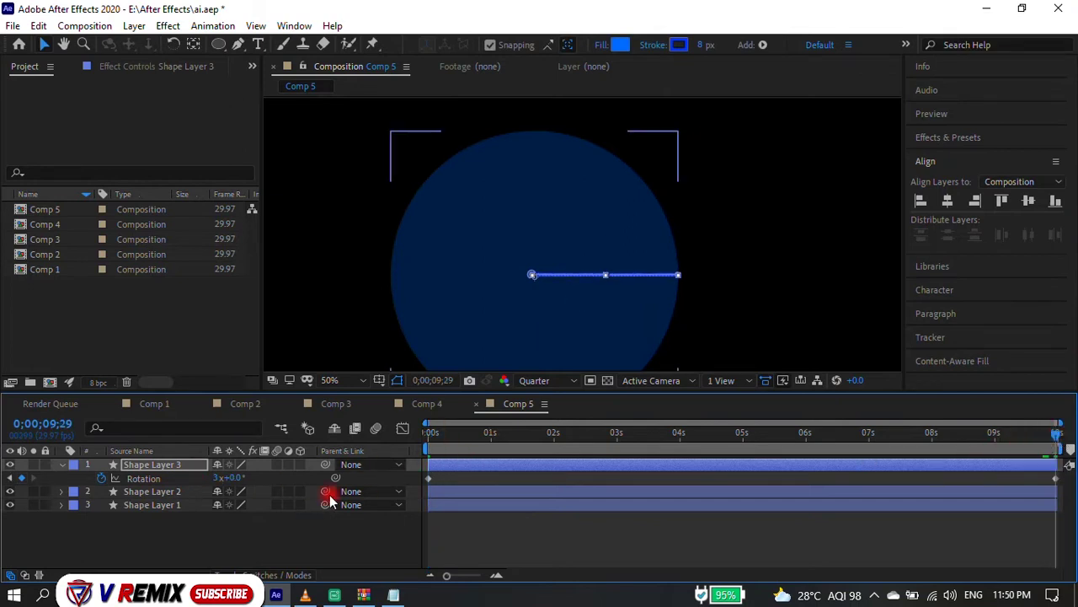
left_click_drag(232, 478, 227, 478)
left_click(9, 491)
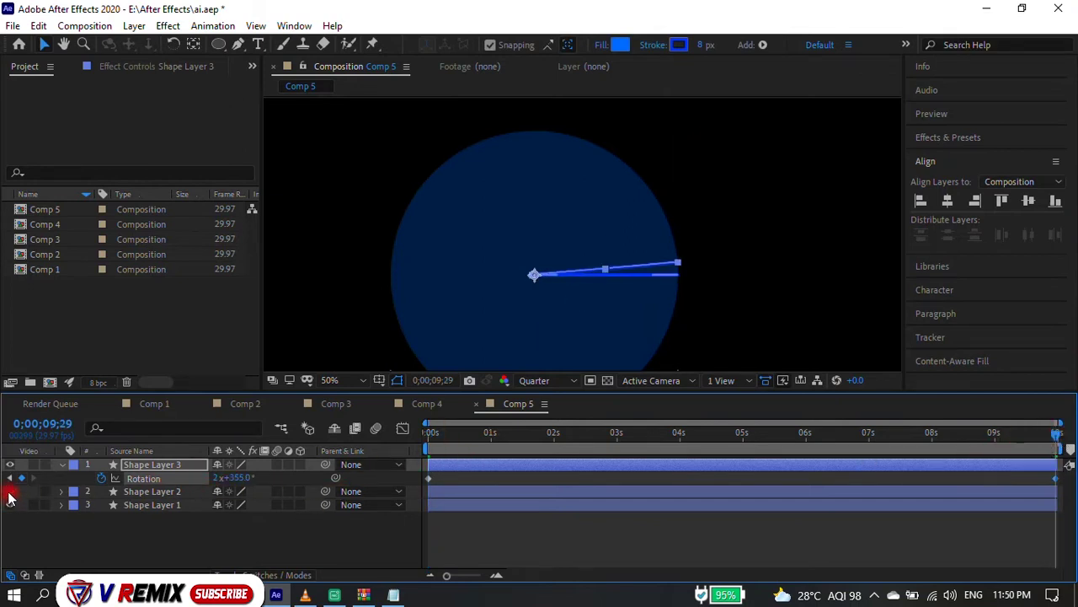
Duplicate into Shape Layer 4, tilting its start rotation to -11° and adjusting its end.
key("ctrl+d")
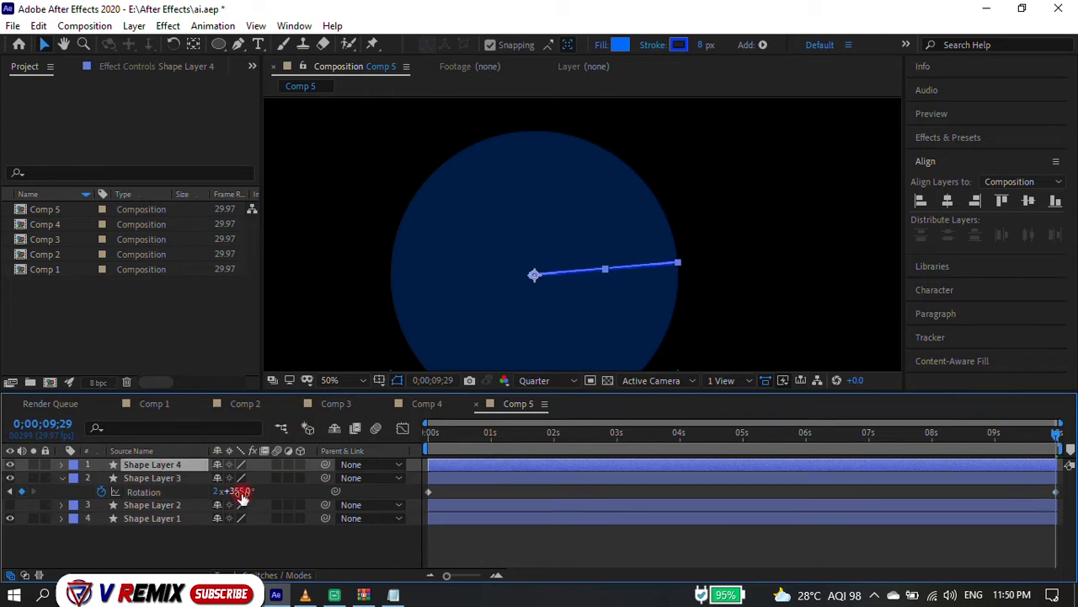
key("u")
left_click(428, 431)
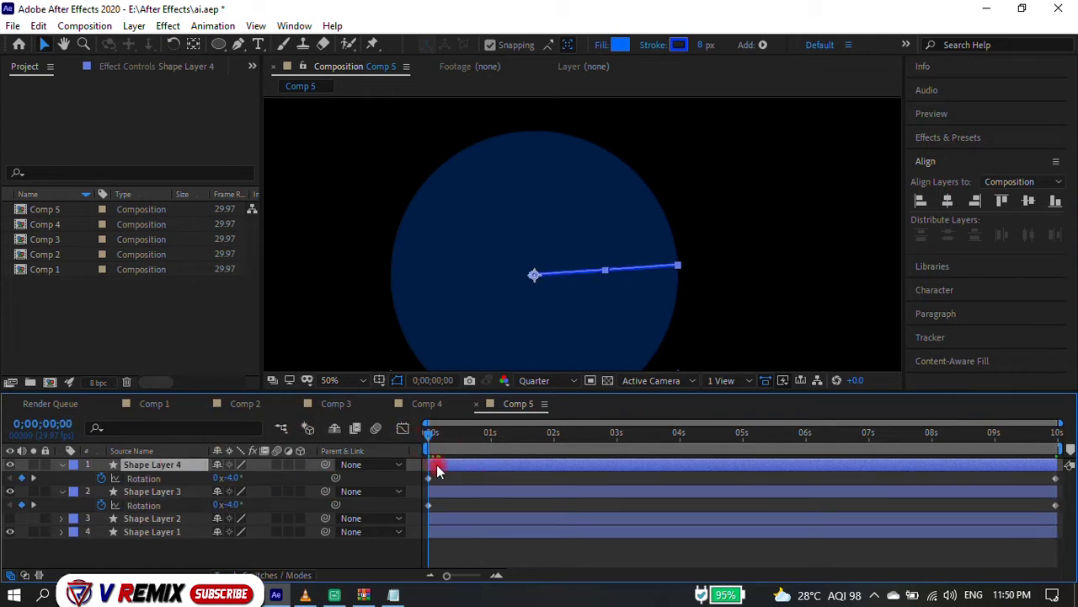
mouse_move(257, 487)
left_mouse_down()
mouse_move(209, 459)
mouse_move(215, 466)
left_mouse_up()
left_click_drag(564, 431, 1069, 413)
left_click_drag(241, 478, 232, 477)
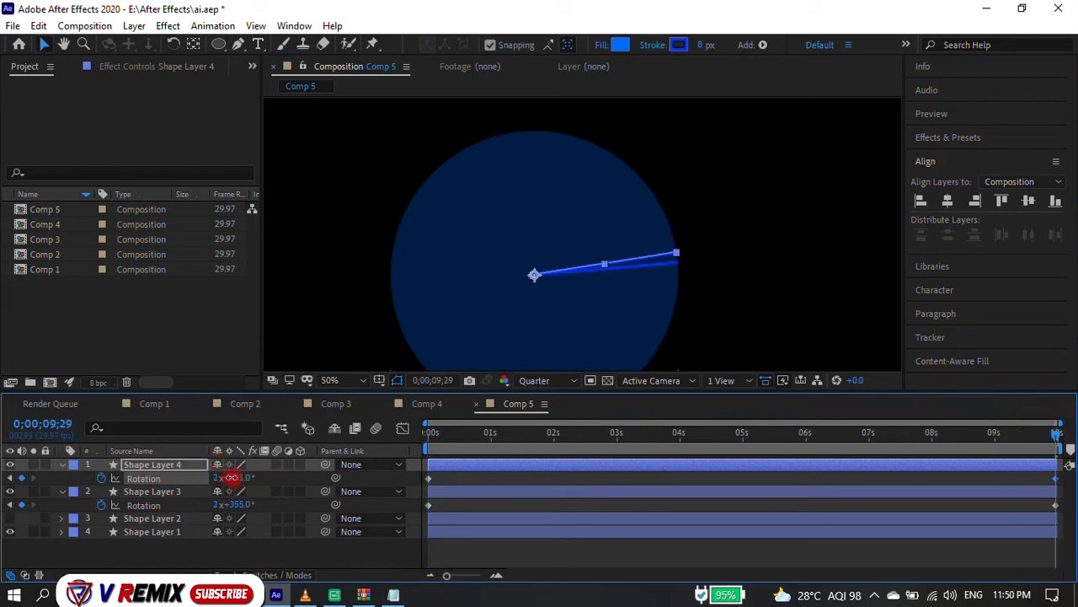
Set the line's stroke opacity to 72% and duplicate Shape Layer 4.
left_click(653, 44)
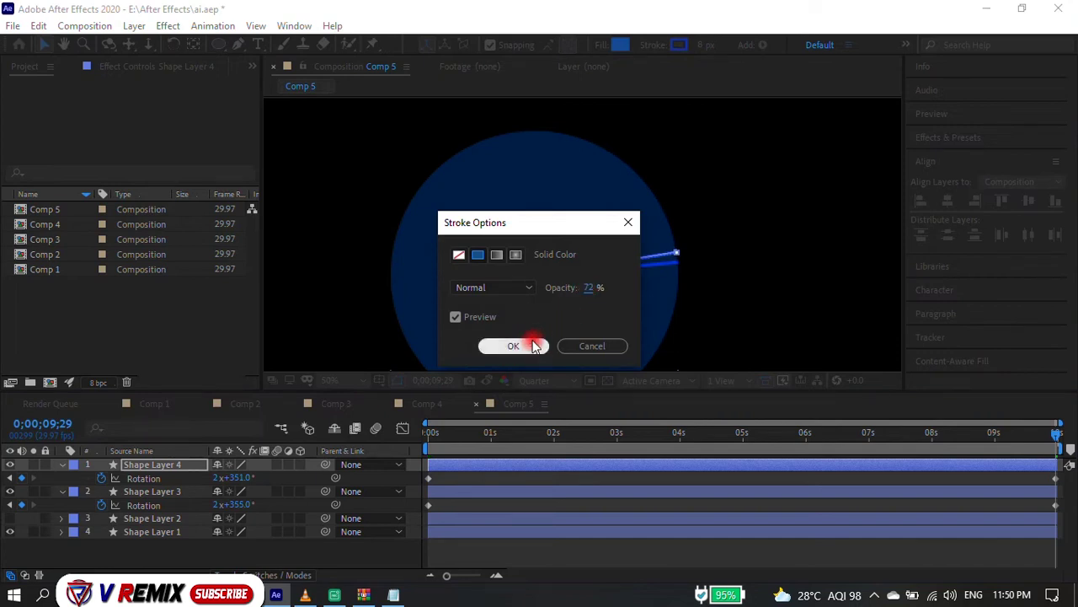
left_click(532, 346)
left_click(60, 491)
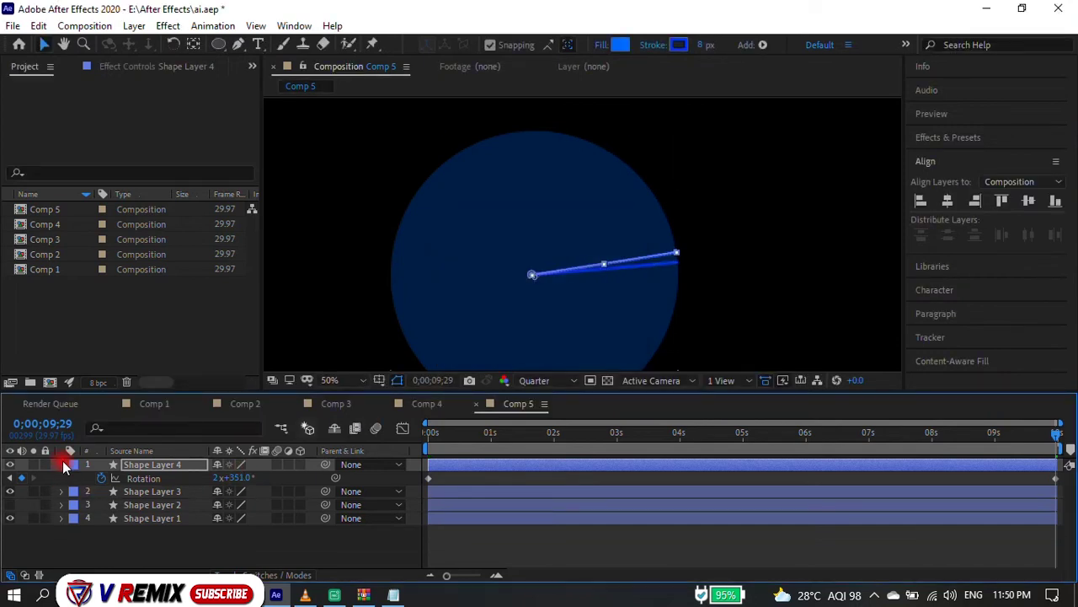
left_click(132, 464)
key("ctrl+d")
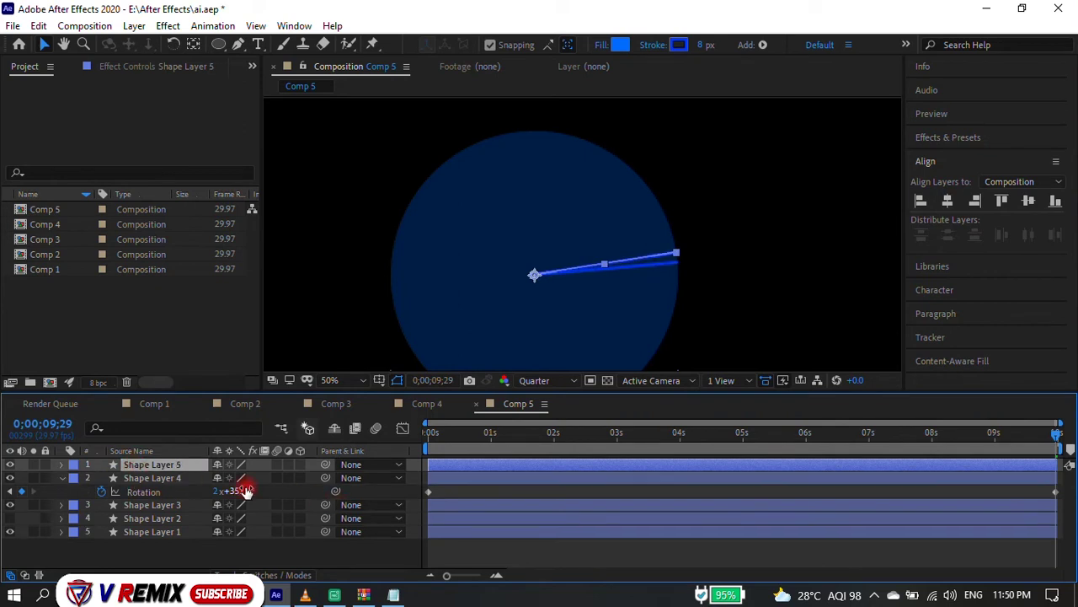
Rotate Shape Layer 5 further back, starting at -10°, and lower its stroke opacity.
key("r")
left_click_drag(239, 477, 235, 477)
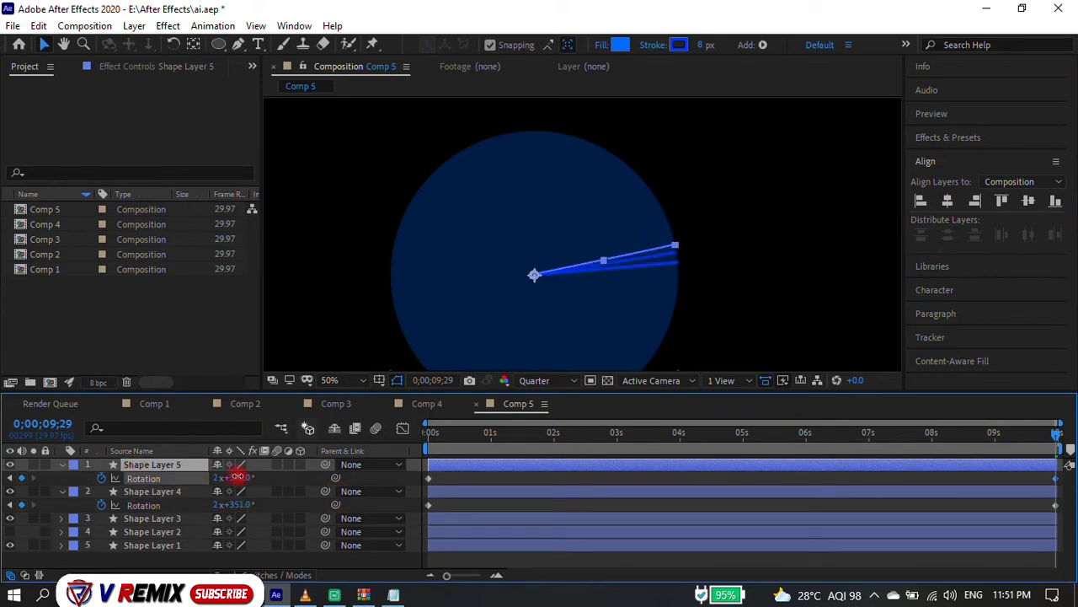
left_click(436, 433)
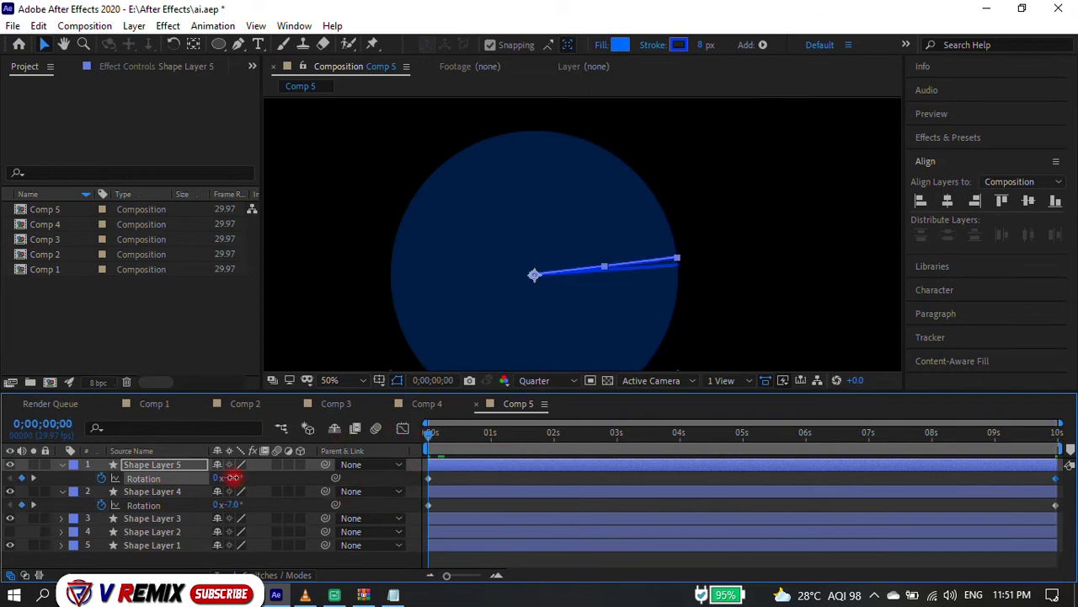
left_click_drag(233, 478, 231, 478)
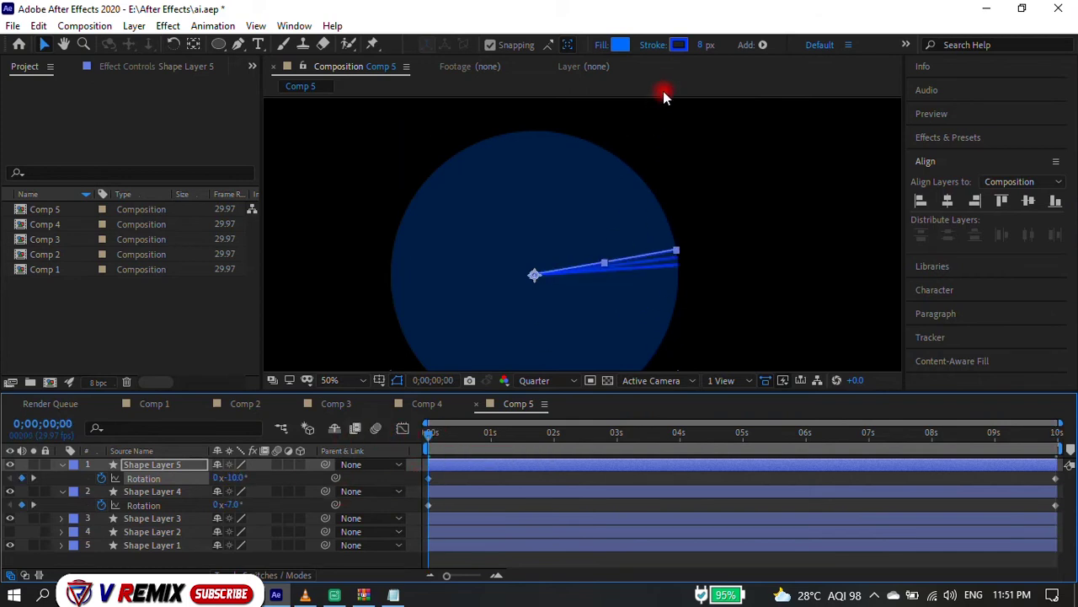
left_click(653, 42)
left_click_drag(589, 291, 572, 285)
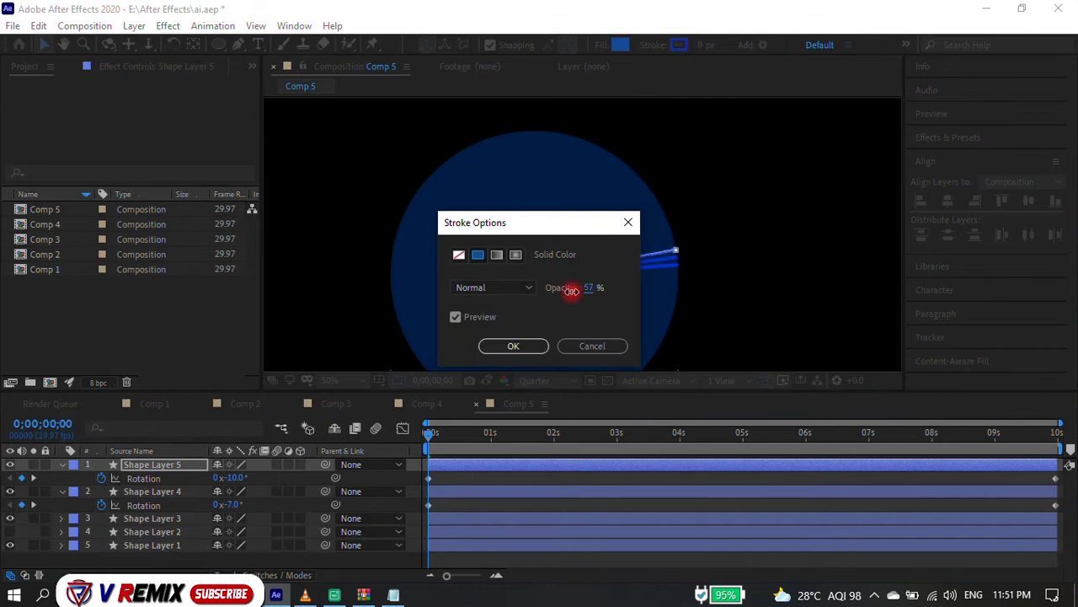
left_click(531, 352)
left_click(60, 492)
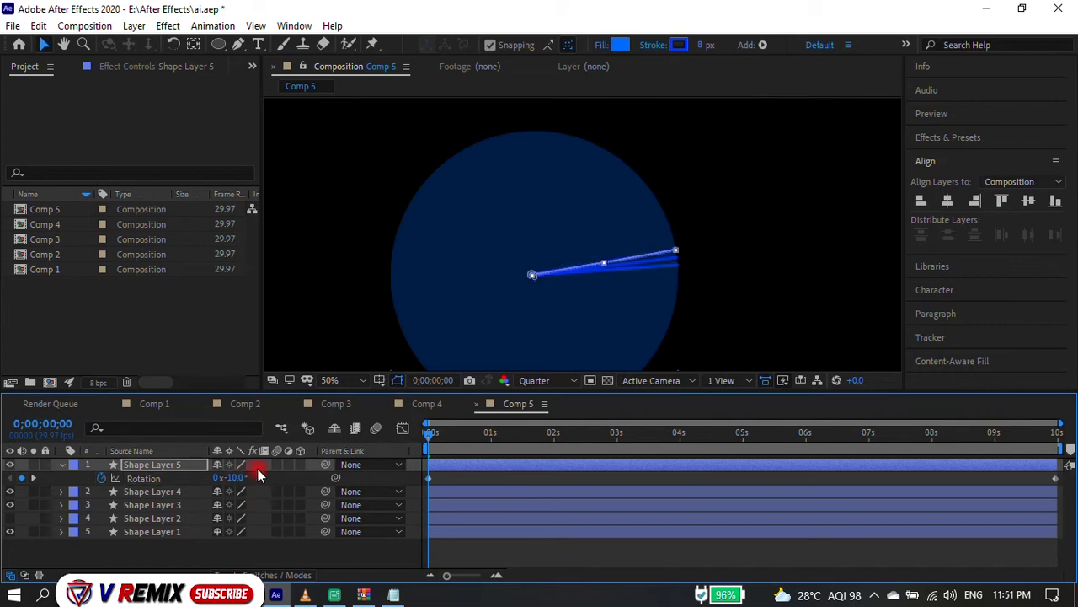
Duplicate into Shape Layer 6, ending at 2x+344° rotation with reduced stroke opacity.
key("F2")
left_click(156, 464)
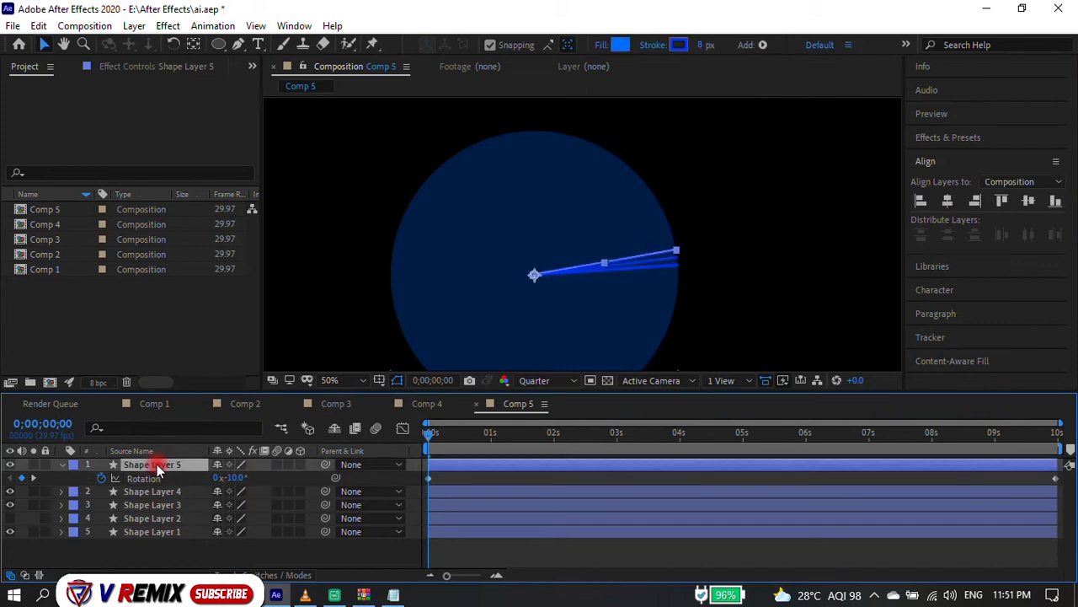
key("ctrl+d")
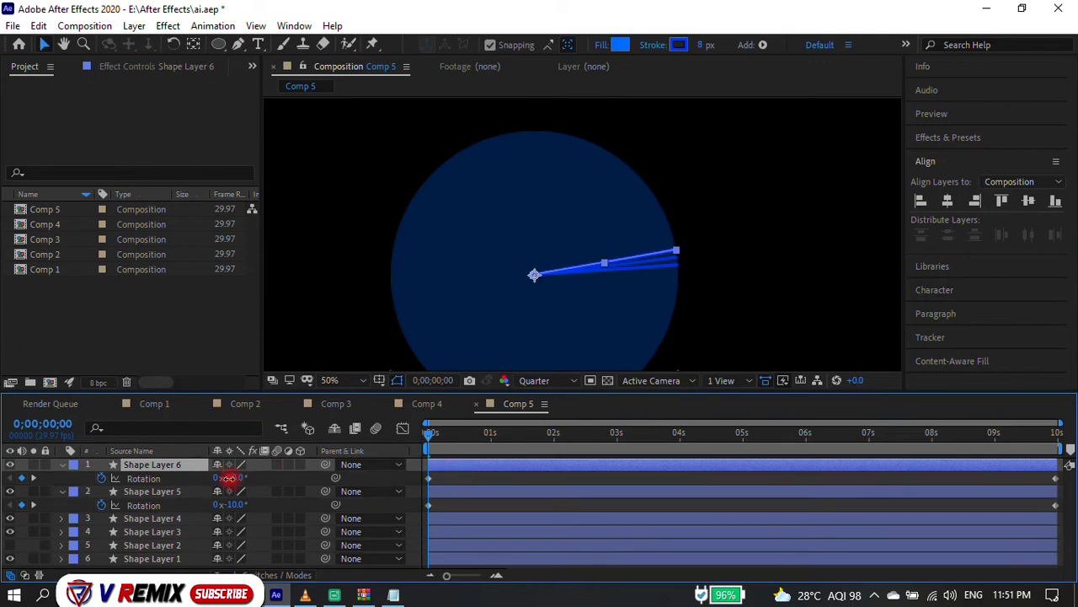
left_click(228, 478)
left_click_drag(896, 433, 1070, 447)
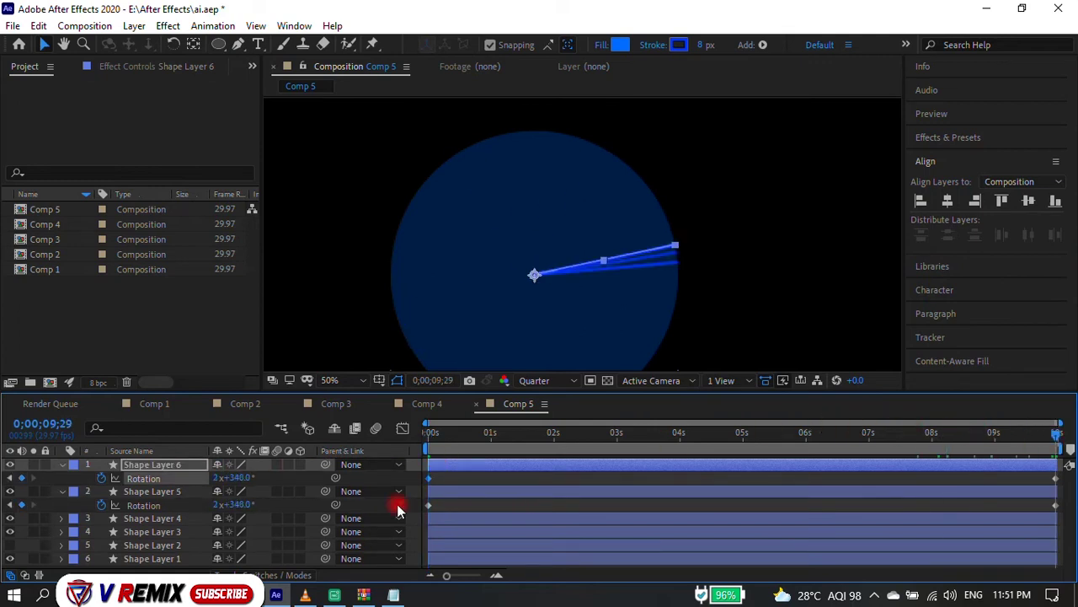
left_click_drag(249, 478, 247, 478)
mouse_move(539, 253)
left_mouse_down()
mouse_move(653, 66)
mouse_move(658, 5)
left_mouse_up()
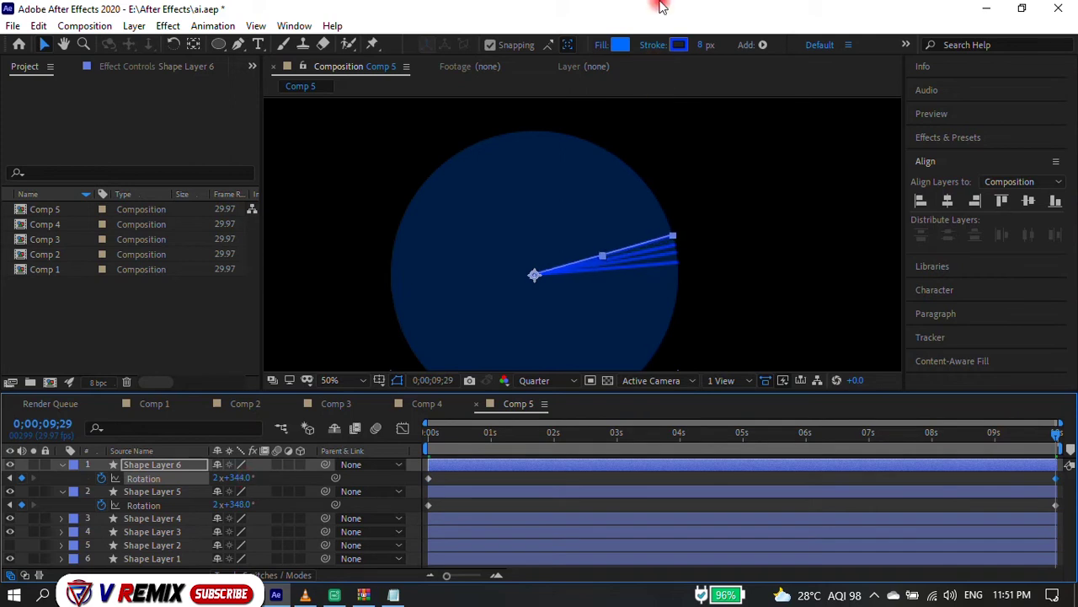
left_click(653, 45)
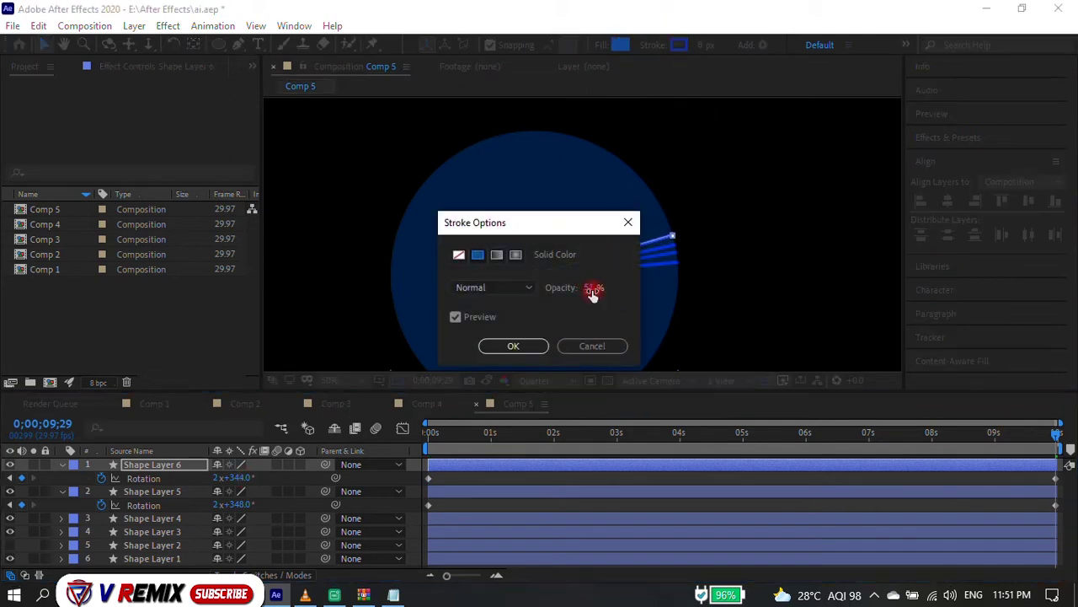
left_click(537, 345)
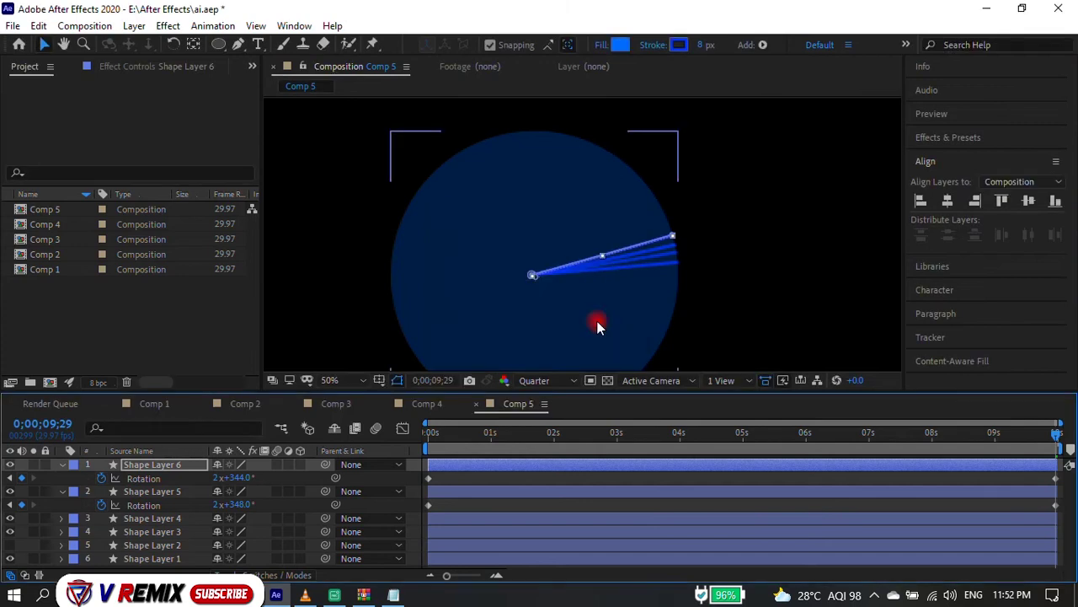
left_click(63, 490)
Duplicate into Shape Layer 7, rotating 2x+340° at the end and -17° at the start, fainter.
key("ctrl+d")
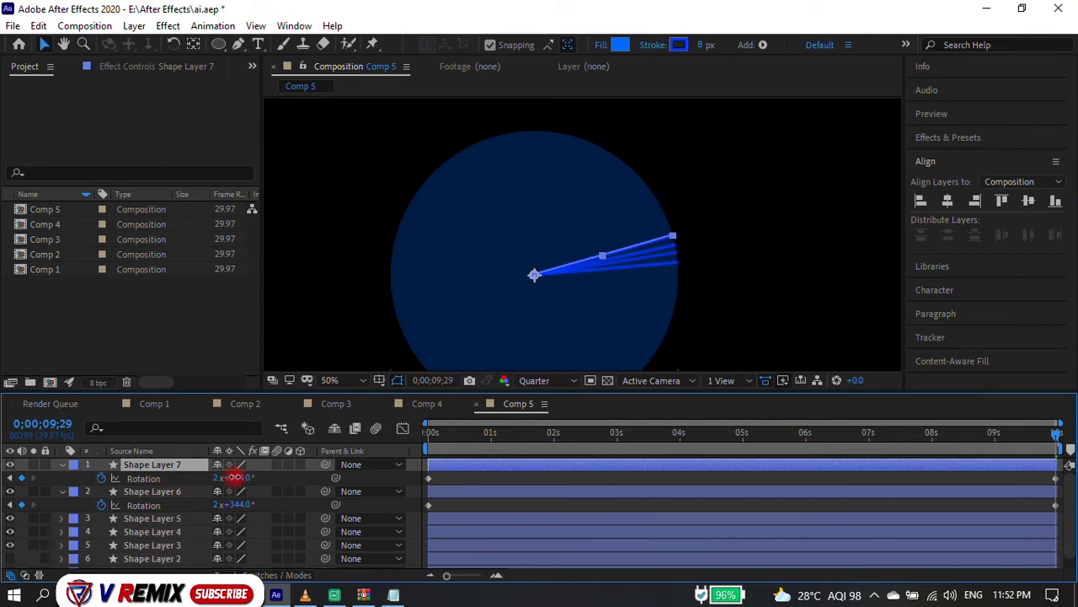
left_click_drag(235, 478, 233, 478)
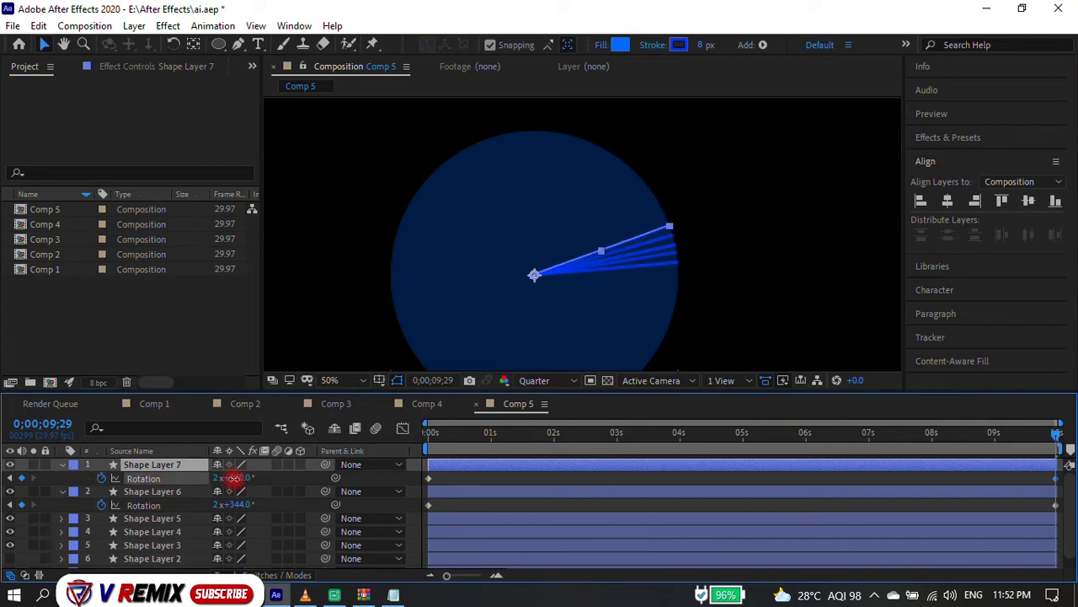
left_click(653, 44)
left_click_drag(588, 289, 580, 288)
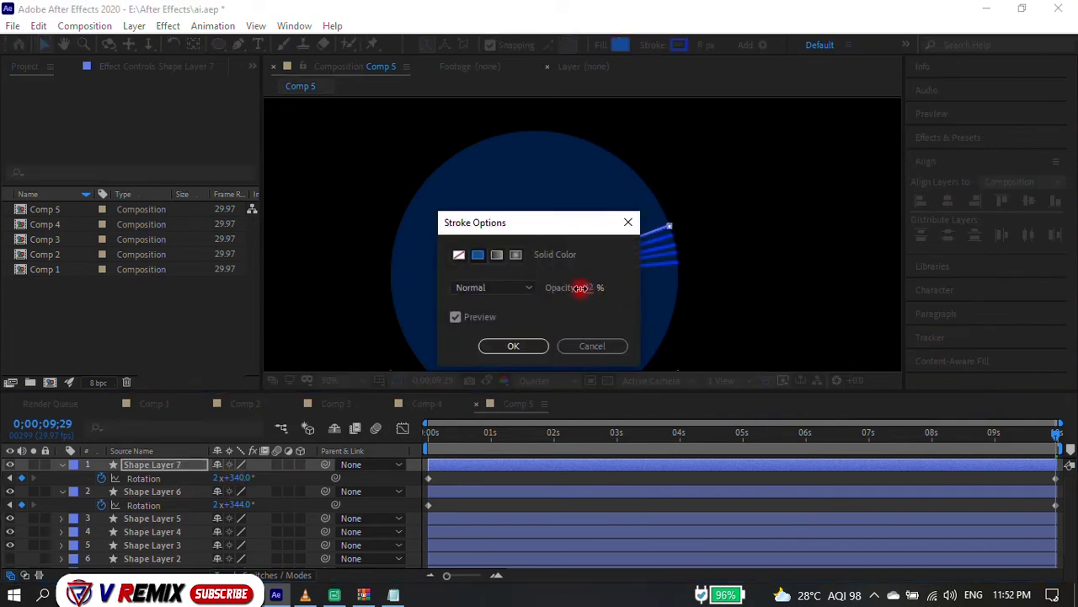
left_click(513, 346)
key("Home")
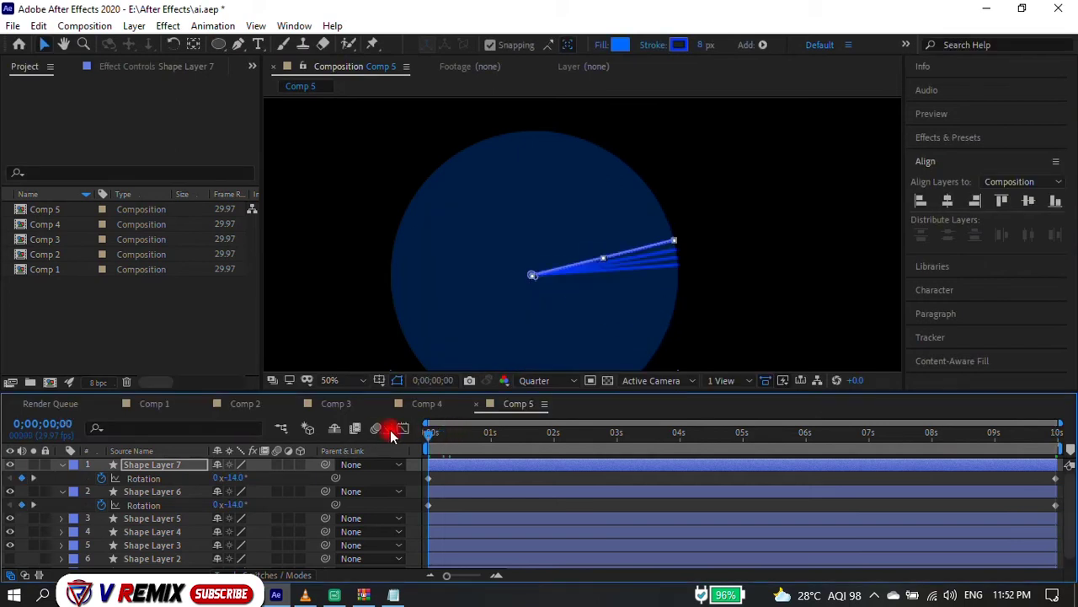
left_click_drag(237, 478, 234, 477)
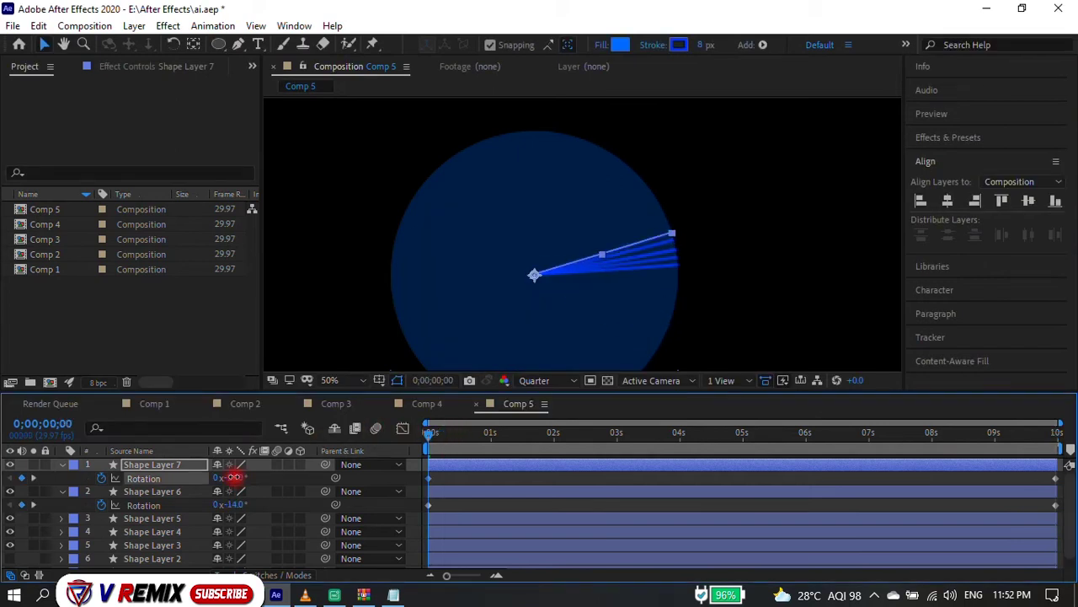
left_click(61, 491)
Duplicate into Shape Layer 8, offset further back, ending at 2x+336° with 19% stroke opacity.
left_click(143, 465)
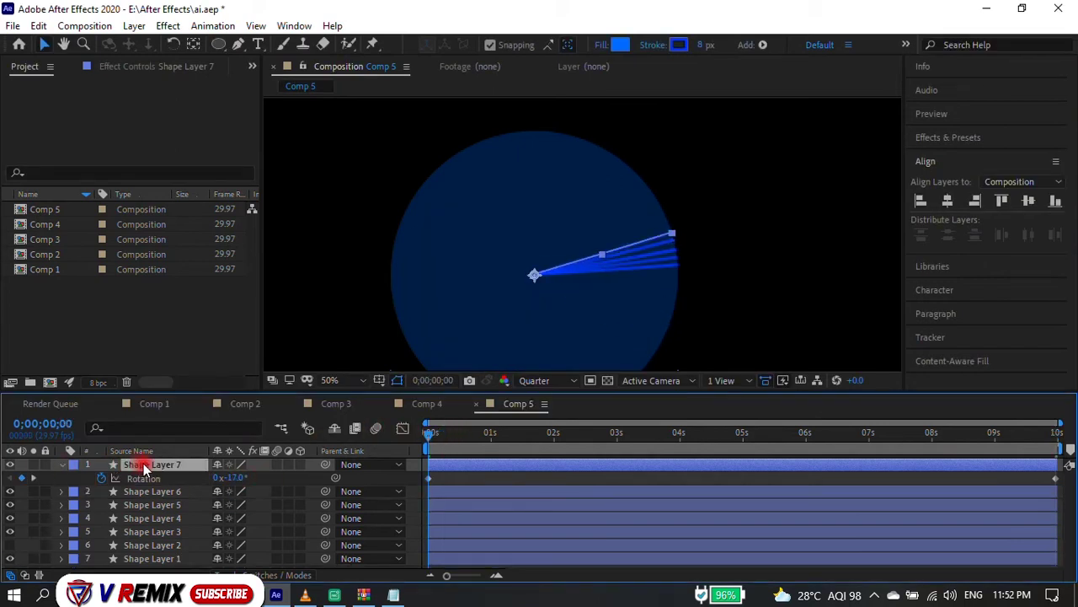
key("ctrl+d")
key("u")
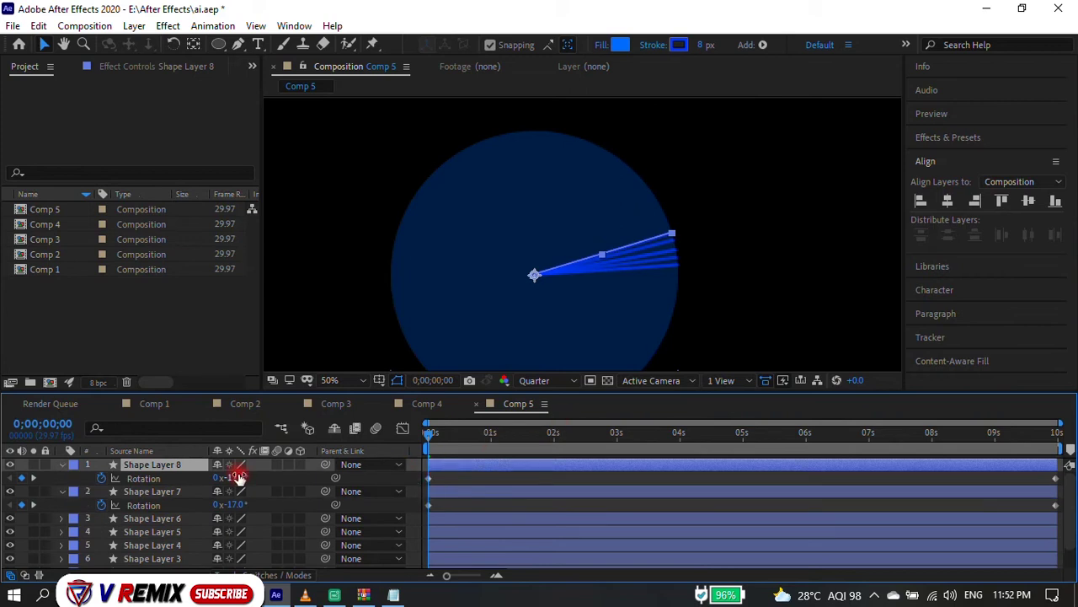
left_click_drag(239, 477, 233, 476)
left_click(1064, 432)
left_click_drag(241, 477, 241, 479)
left_click(654, 45)
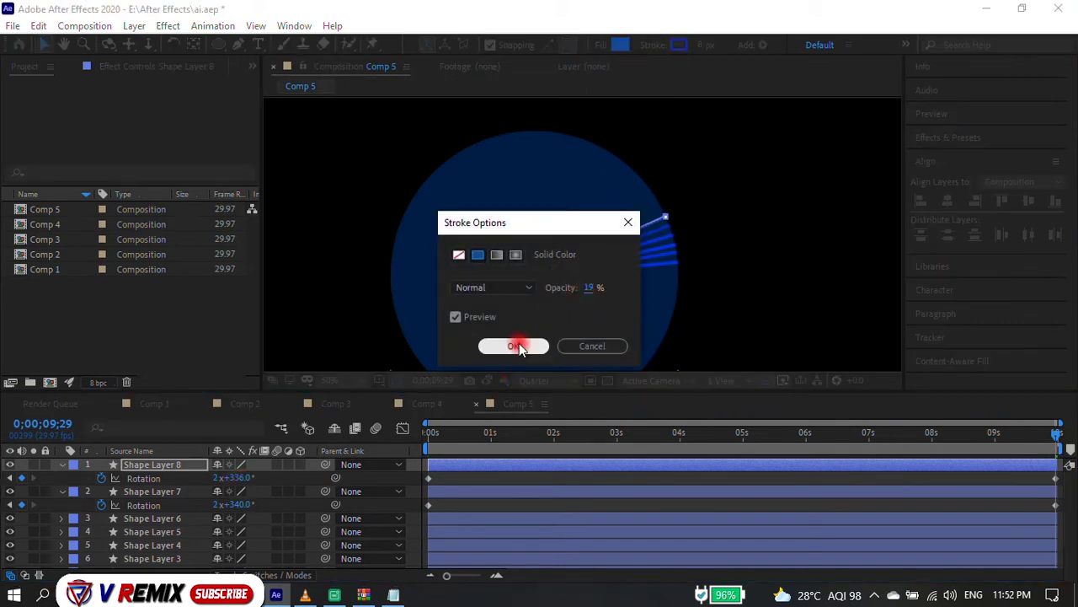
left_click(513, 345)
Preview the sweeping radar line with its fading trail.
left_click_drag(461, 434, 405, 430)
scroll(76, 514, "down", 1)
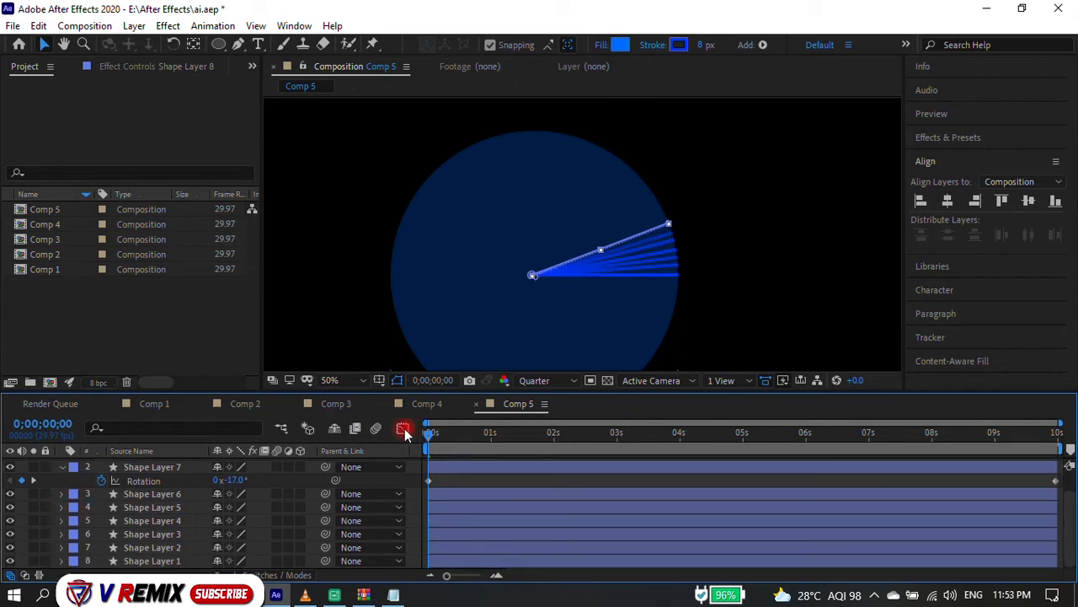
key("space")
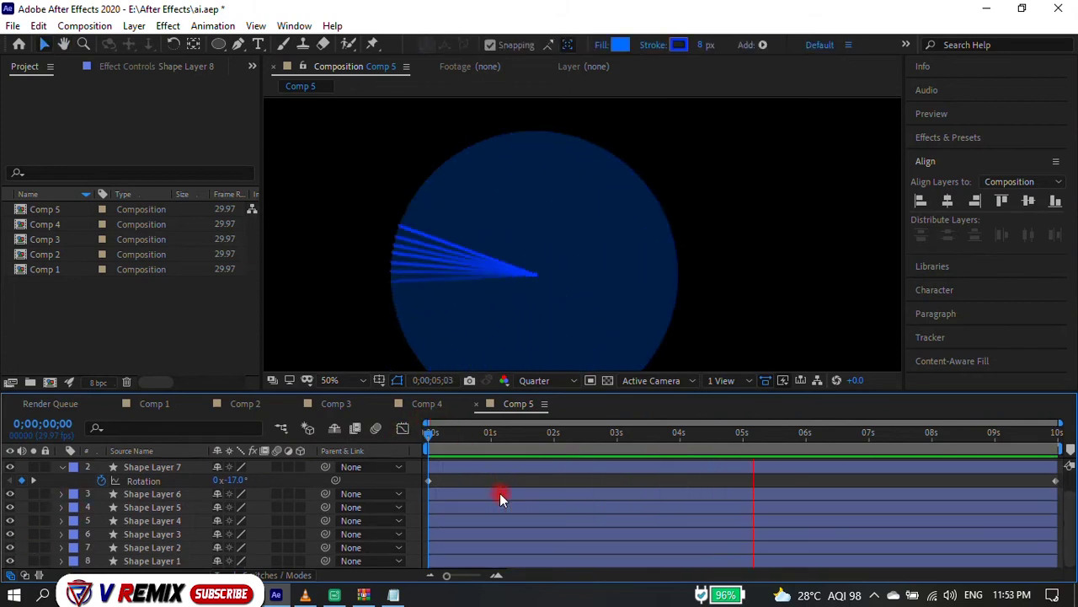
left_click(60, 467)
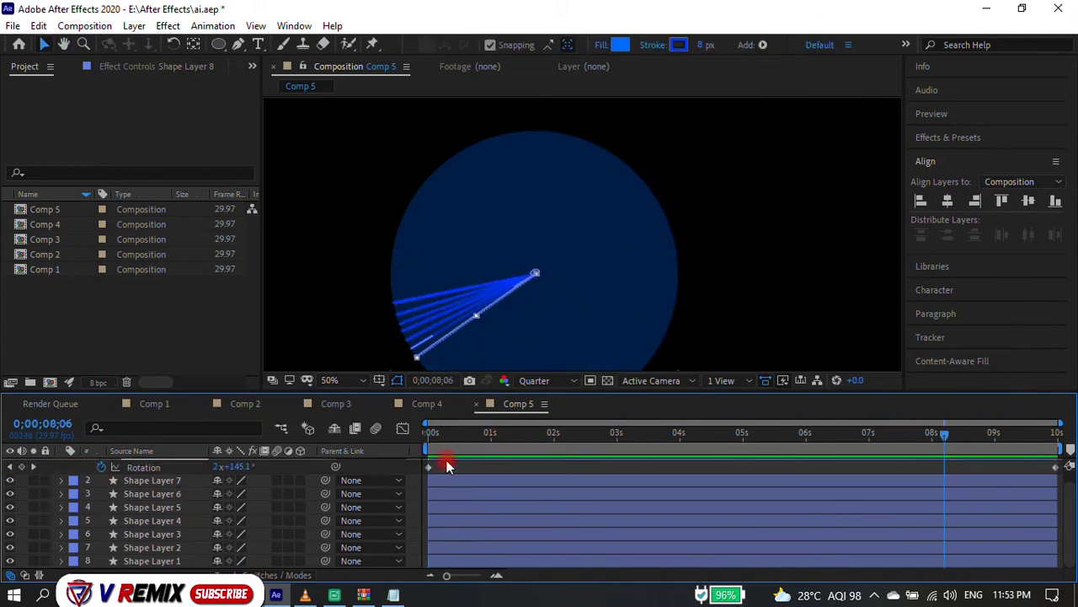
Duplicate the blue circle (Shape Layer 1) into Shape Layer 9 and shrink it slightly.
left_click_drag(444, 392, 444, 348)
left_click(451, 524)
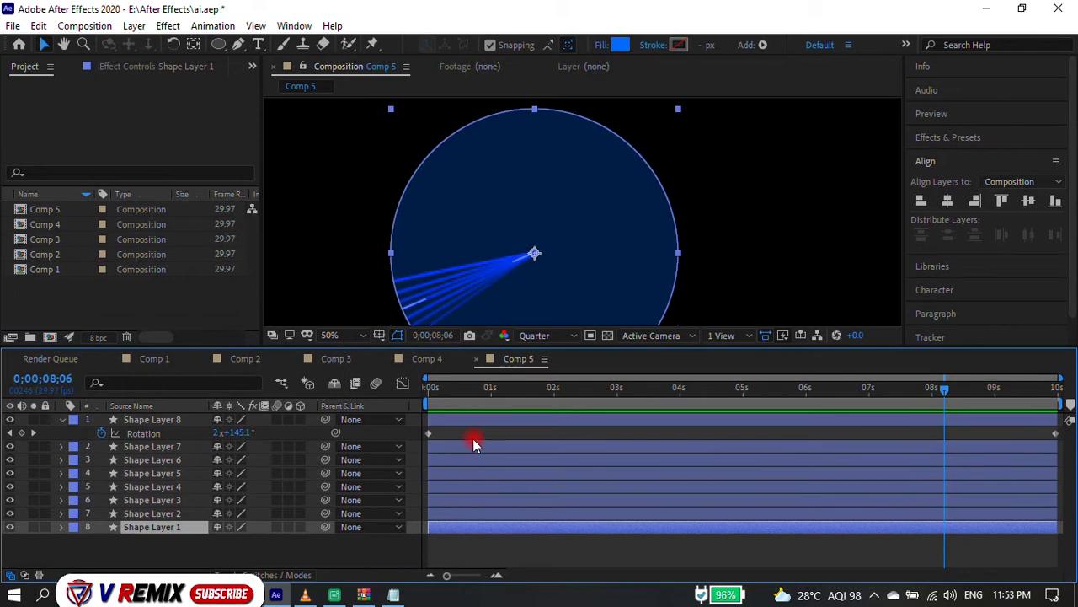
scroll(666, 266, "down", 4)
scroll(666, 267, "up", 2)
key("ctrl+d")
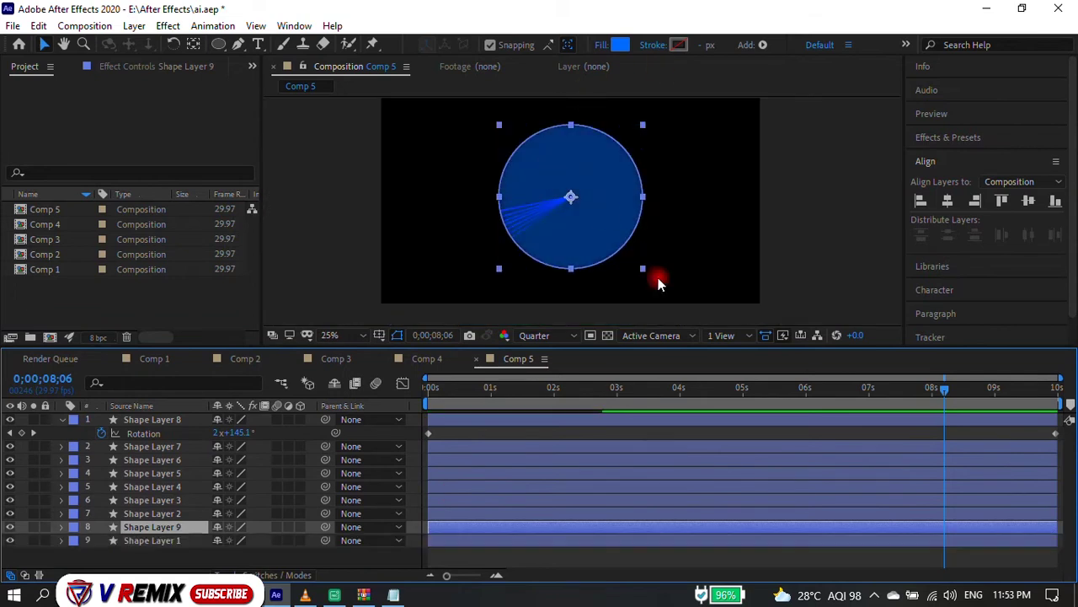
left_click(642, 268)
left_click_drag(641, 266, 634, 264)
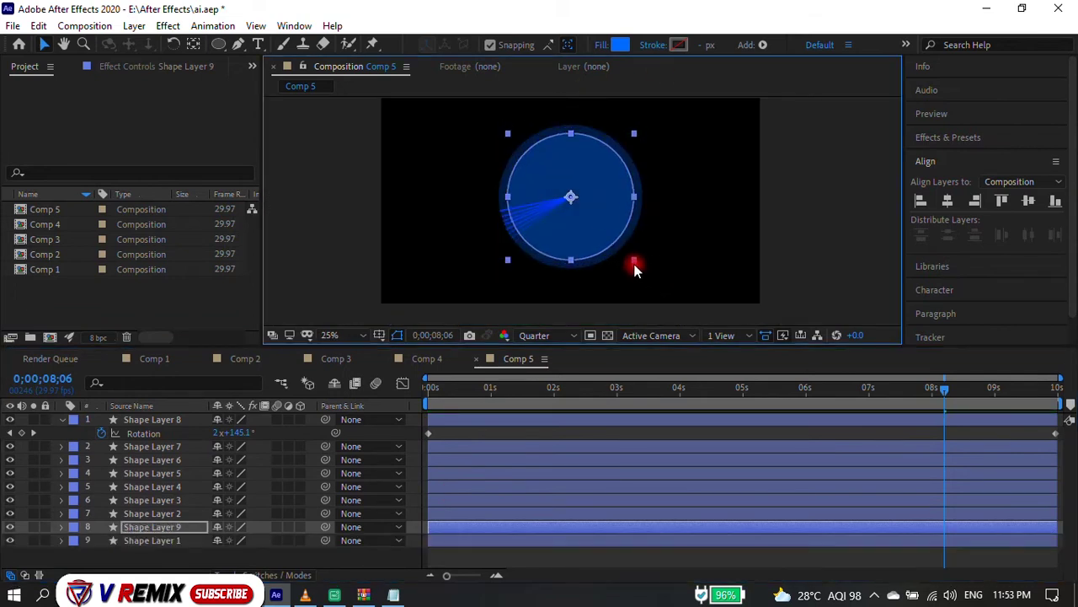
left_click(479, 284)
left_click(588, 236)
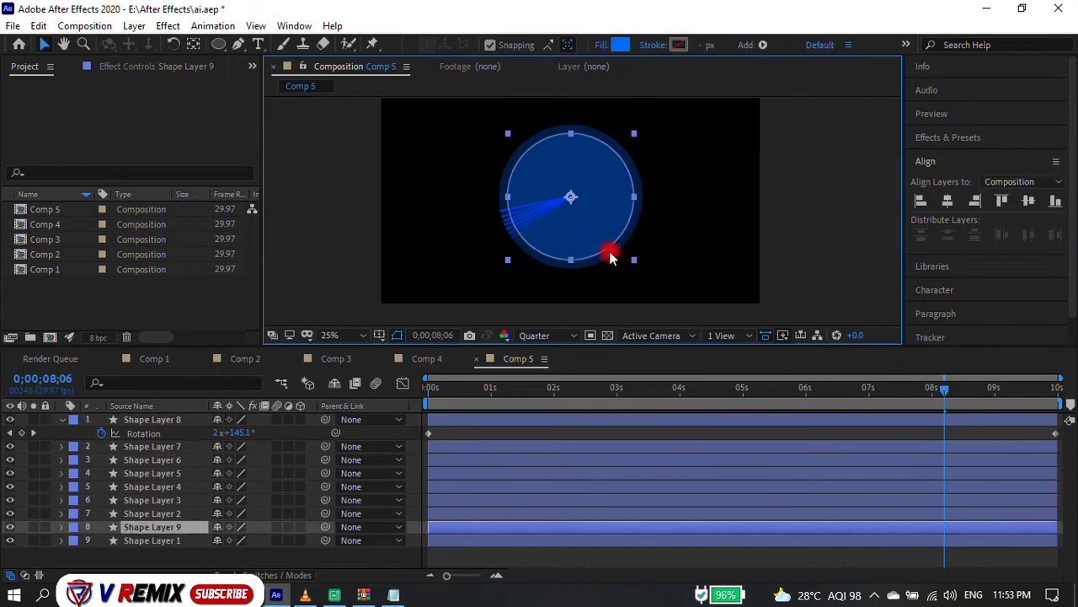
Duplicate the circle twice more, shrink the newest copy, and lower its fill opacity to 19%.
key("ctrl+d")
left_click(638, 265)
left_click(628, 257)
left_click(632, 260)
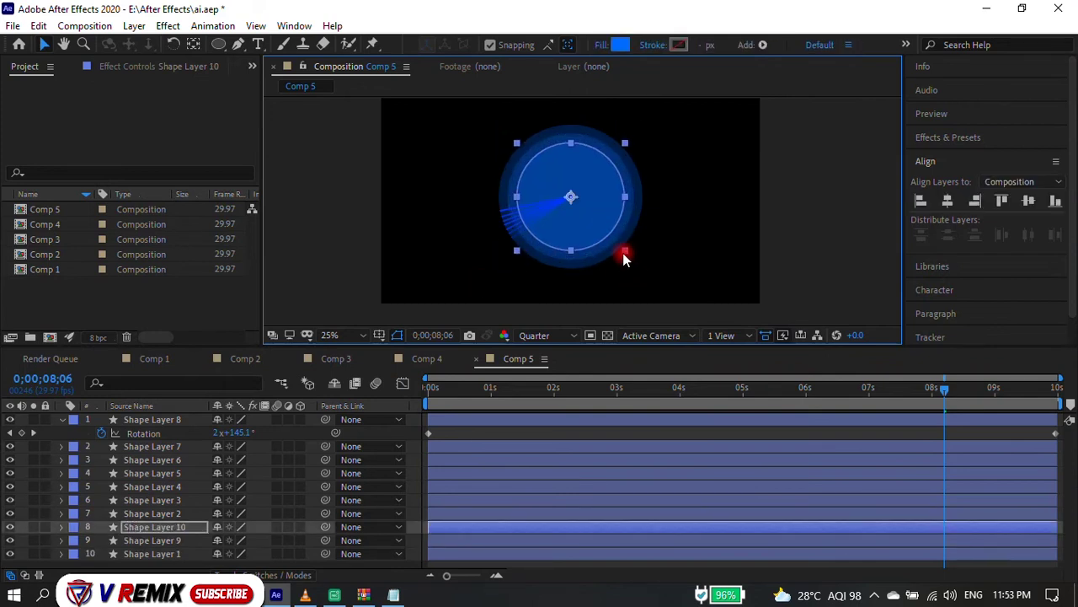
key("ctrl+d")
left_click_drag(623, 251, 617, 242)
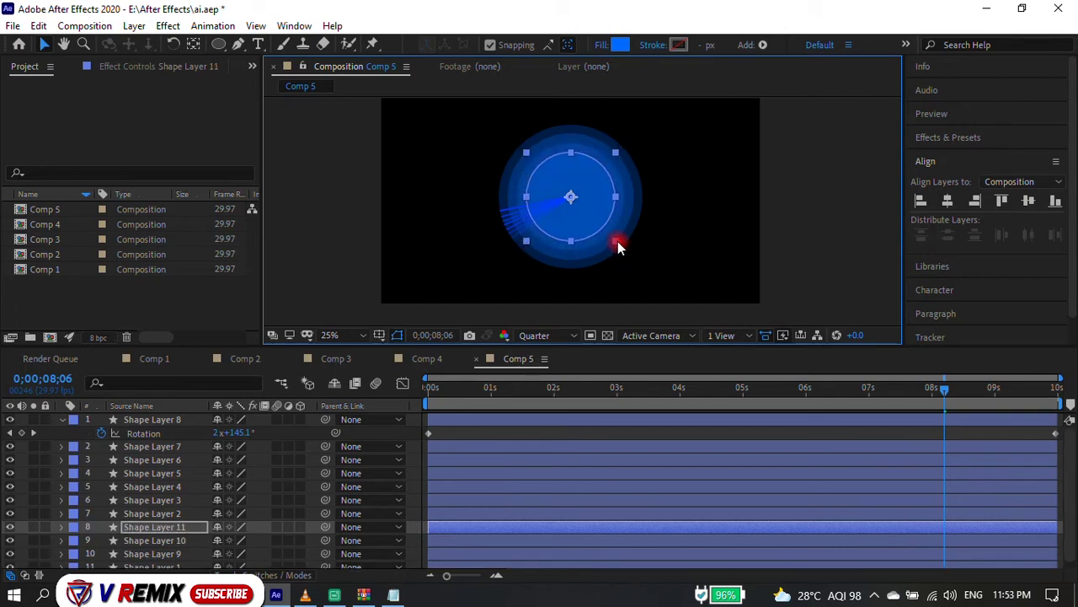
left_click(601, 45)
left_click_drag(561, 288, 575, 285)
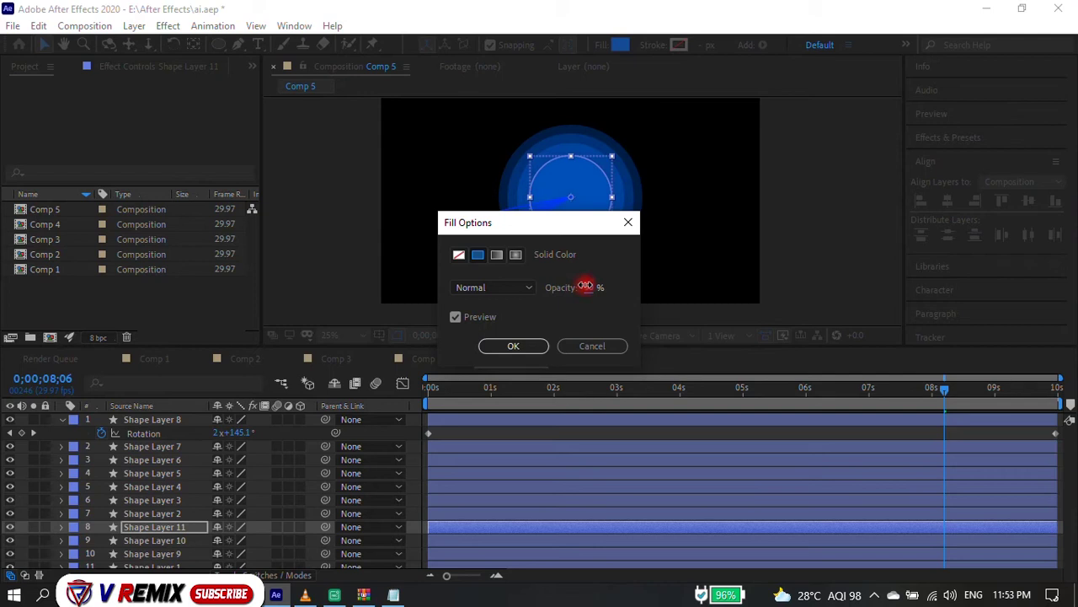
left_click(537, 346)
Turn the next circle into a ring with Fill None and a blue 8 px stroke.
left_click(601, 47)
left_click(458, 257)
left_click(532, 344)
left_click(678, 46)
left_click(977, 249)
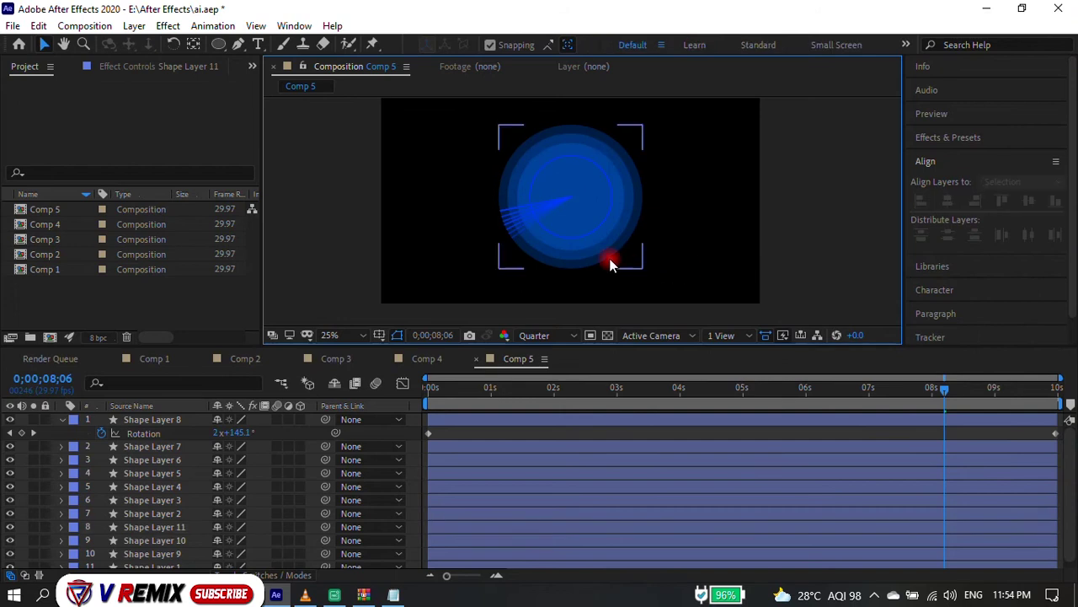
scroll(605, 216, "up", 2)
Duplicate the ring repeatedly, shrinking each copy inward, then preview the radar screen.
key("ctrl+d")
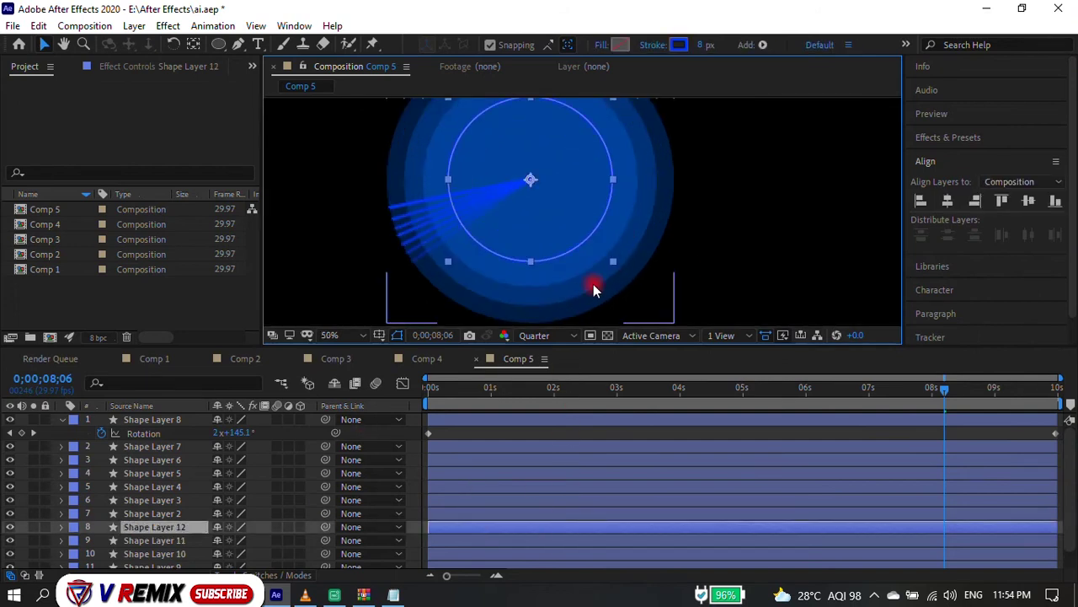
left_click_drag(613, 262, 590, 236)
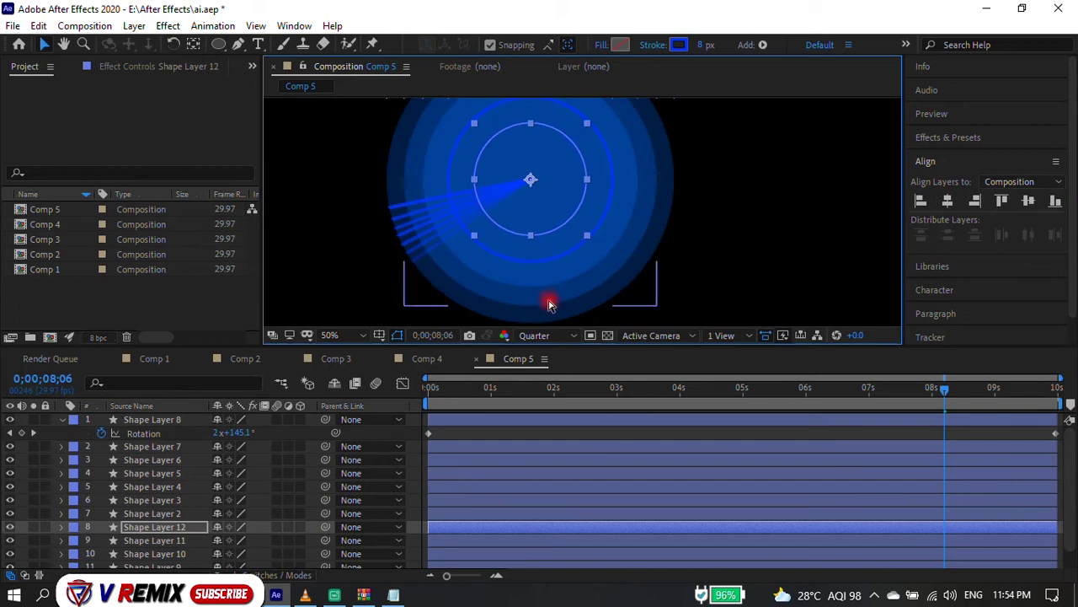
key("ctrl+d")
left_click_drag(587, 238, 558, 208)
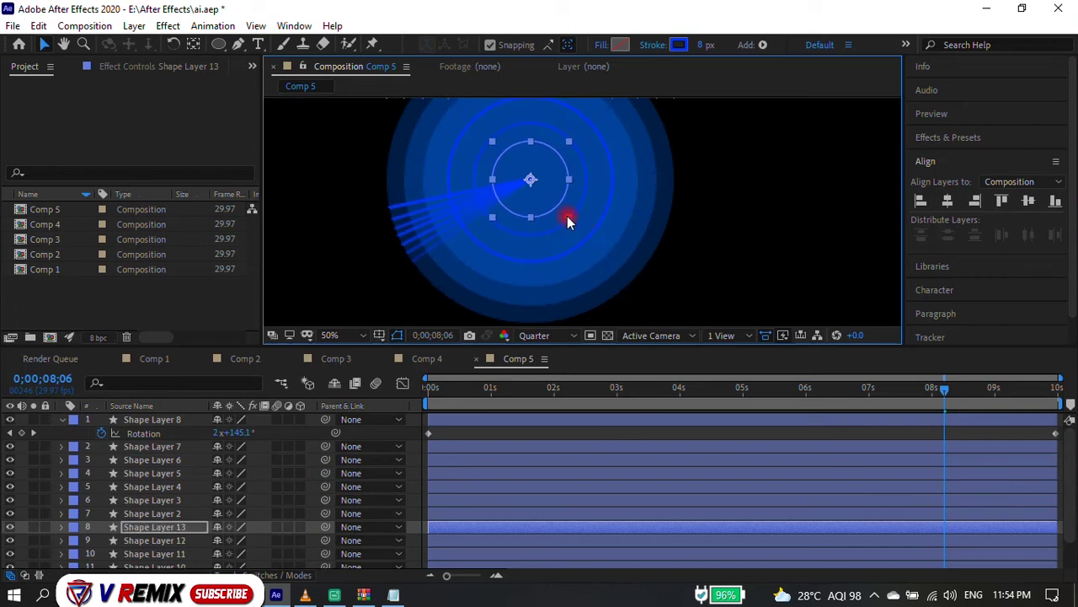
key("ctrl+d")
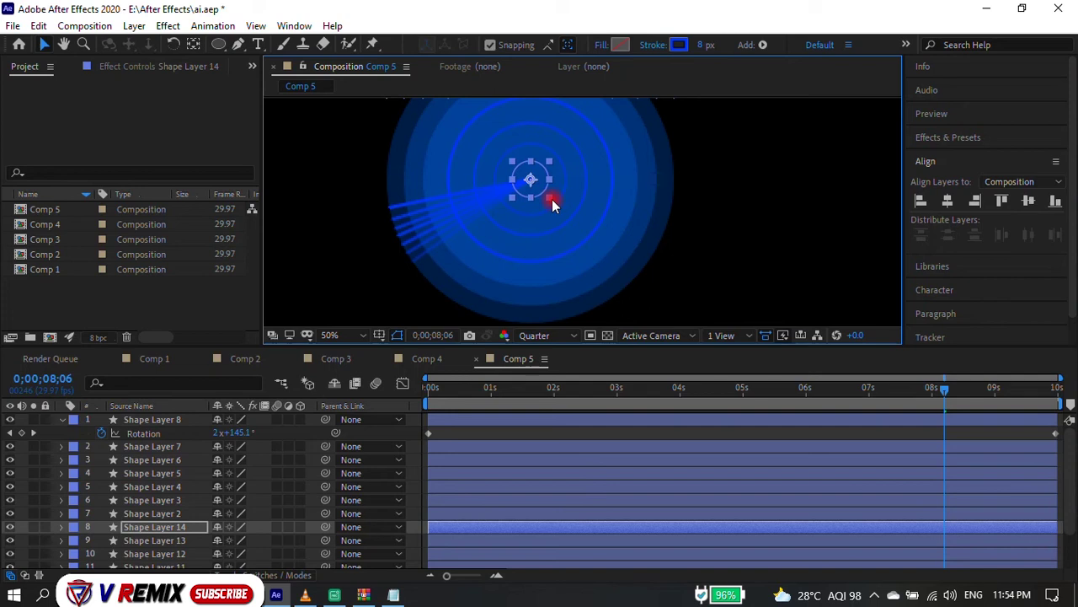
left_click(747, 265)
scroll(674, 283, "down", 4)
scroll(690, 284, "up", 2)
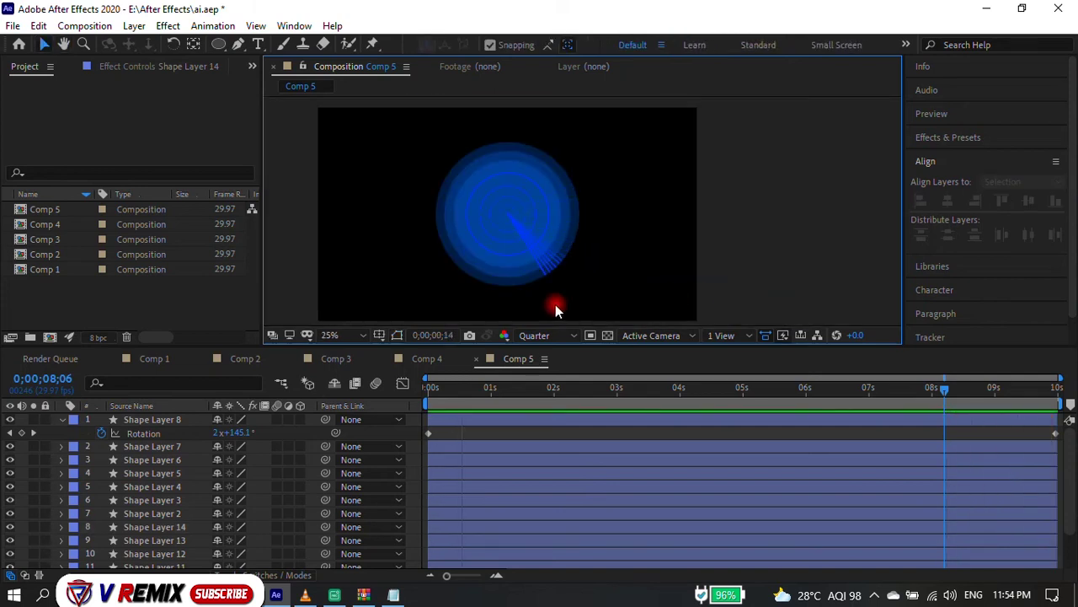
key("space")
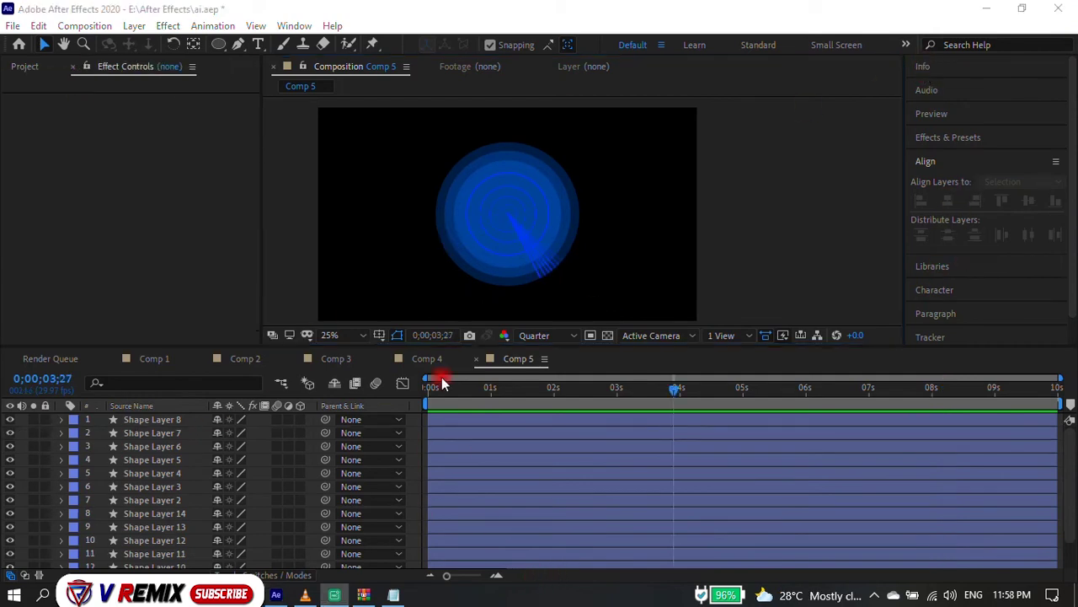
Create a text layer reading 'co' just below the dial.
left_click(258, 44)
left_click(502, 293)
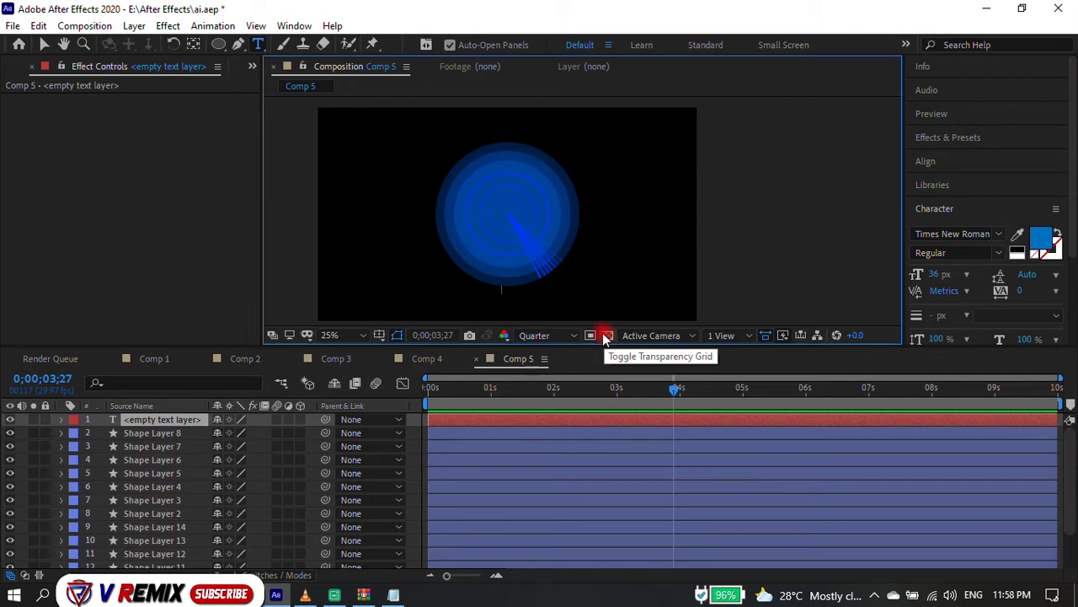
type("co")
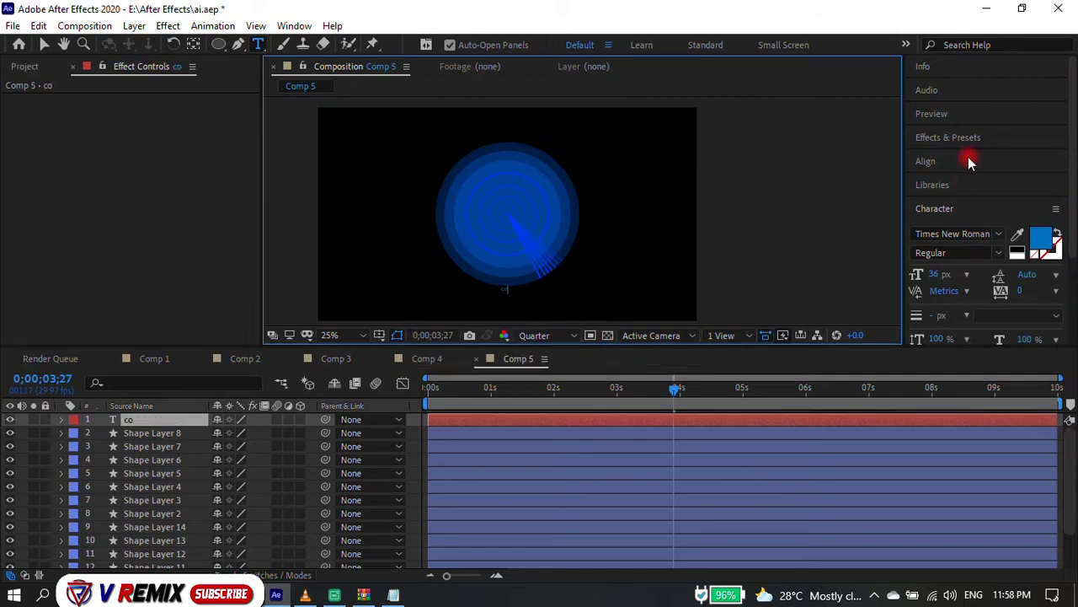
Apply the Text > Numbers effect to the co layer and shift its number right.
left_click(969, 139)
scroll(968, 299, "down", 3)
left_click(926, 285)
left_click(964, 299)
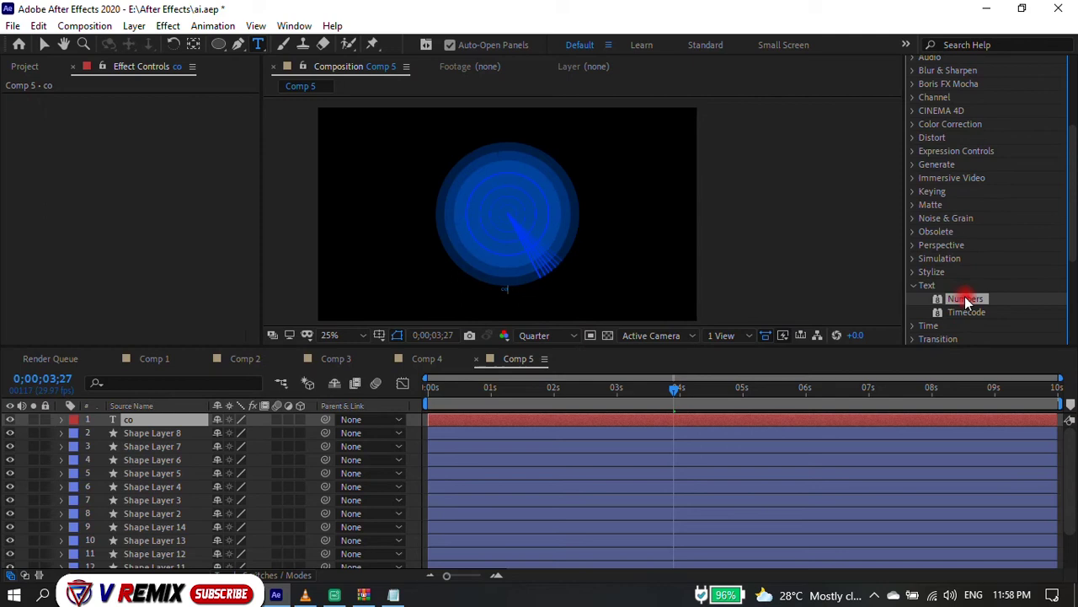
left_click_drag(971, 302, 518, 409)
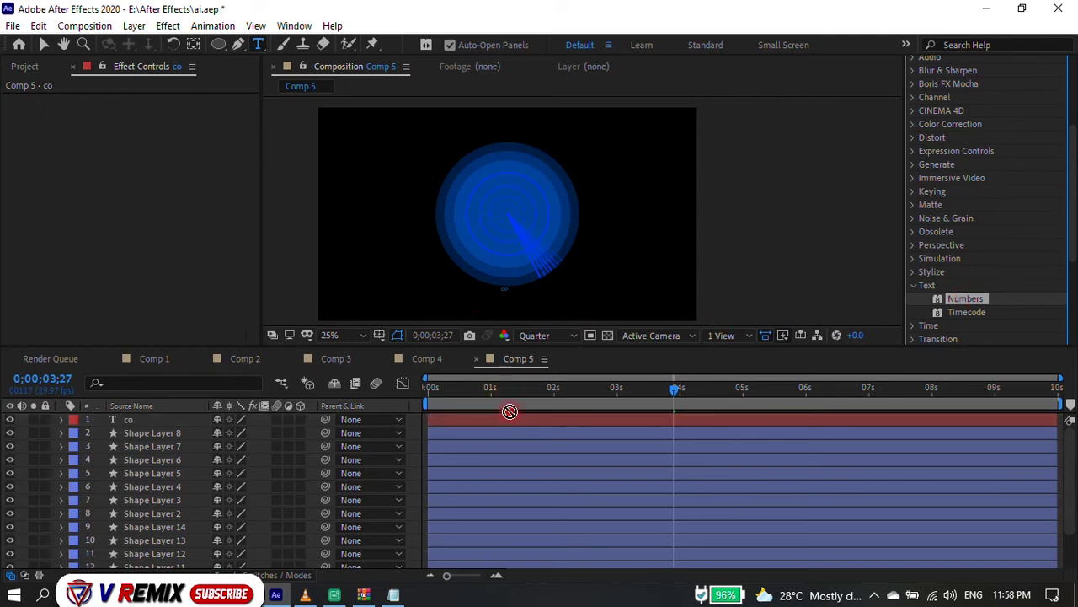
left_click(571, 348)
left_click(154, 155)
left_click_drag(183, 208, 465, 209)
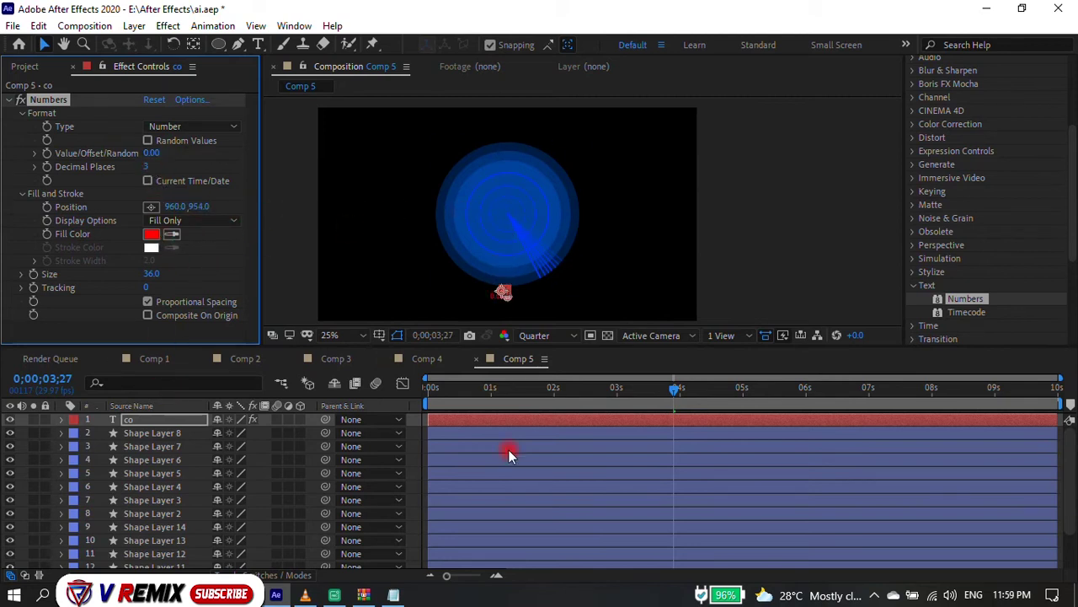
Keyframe the Numbers value at 0s, 5s and the end so it counts, then preview.
left_click_drag(455, 393, 240, 276)
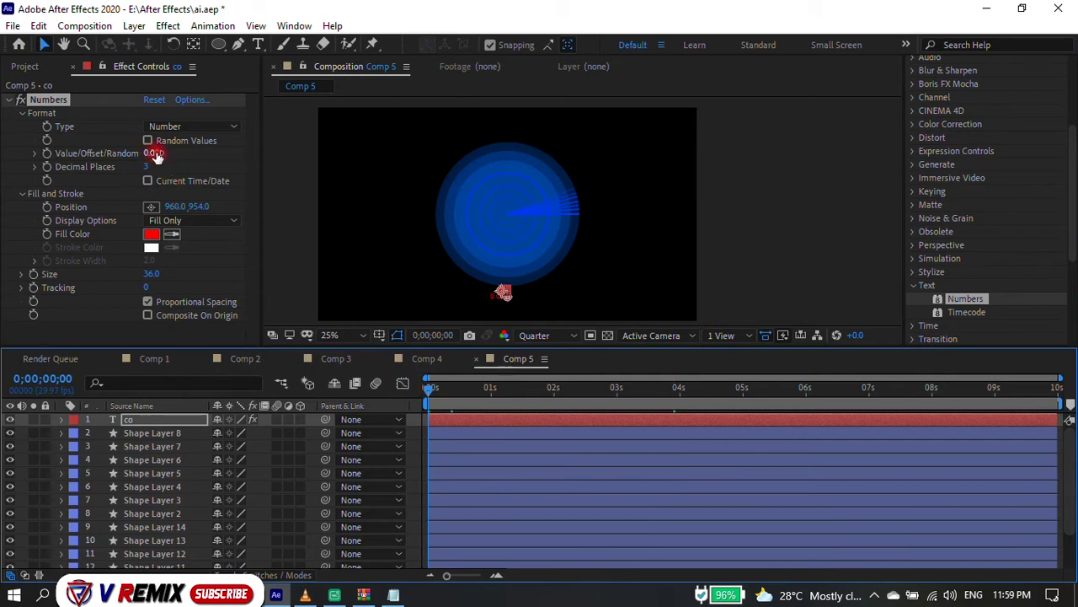
left_click_drag(150, 154, 156, 151)
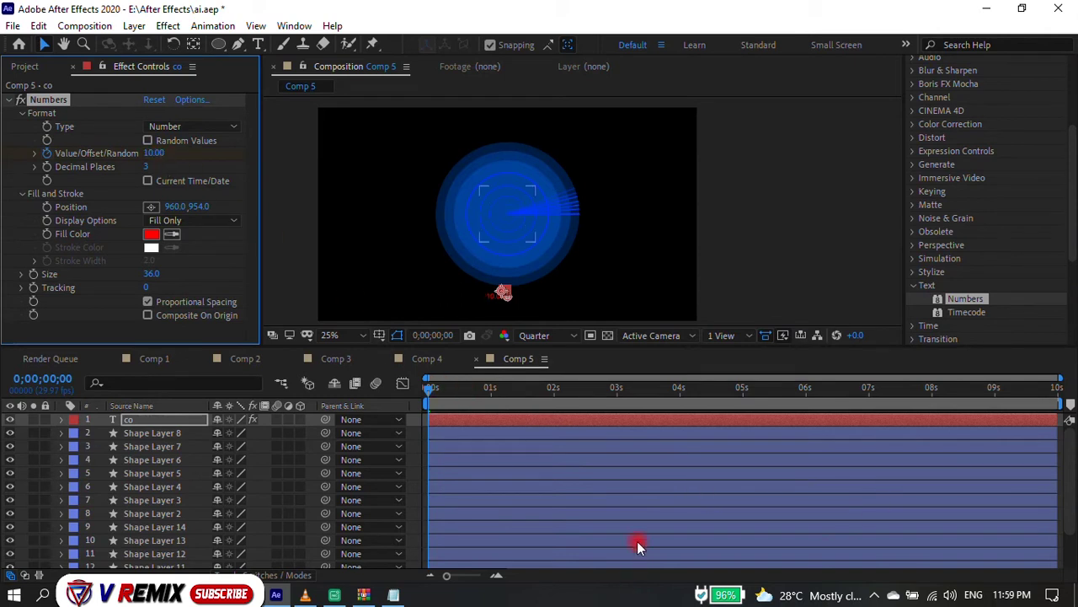
left_click(740, 391)
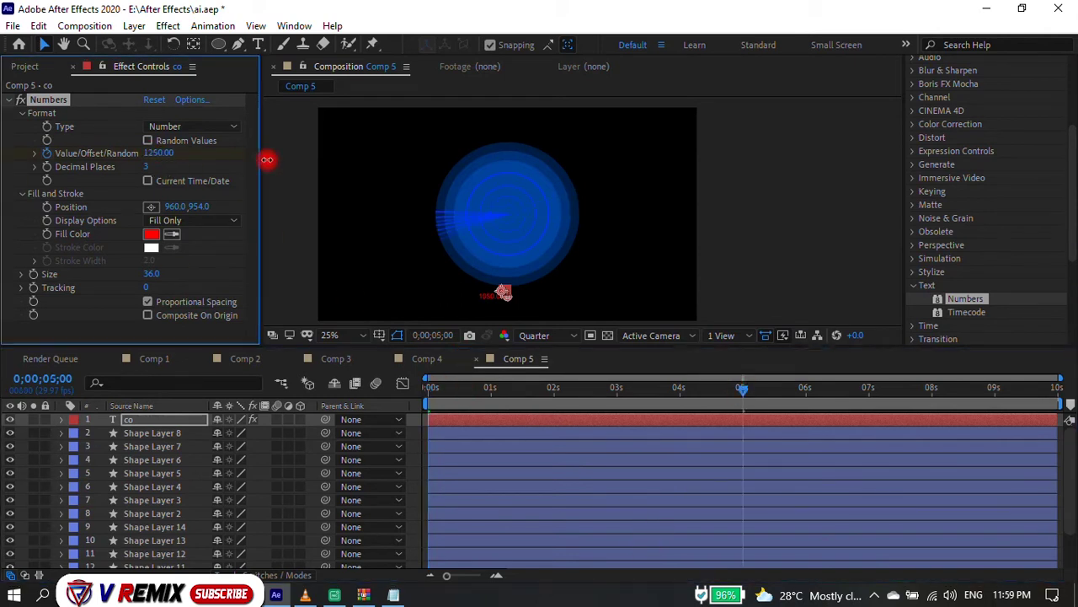
left_click(1055, 388)
left_click_drag(159, 152, 67, 150)
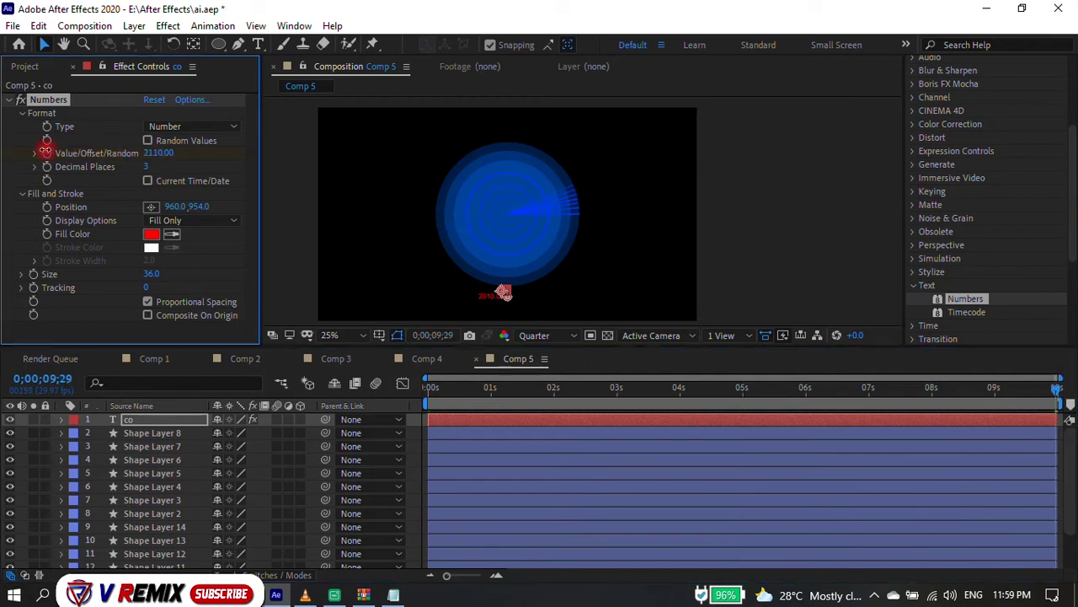
key("space")
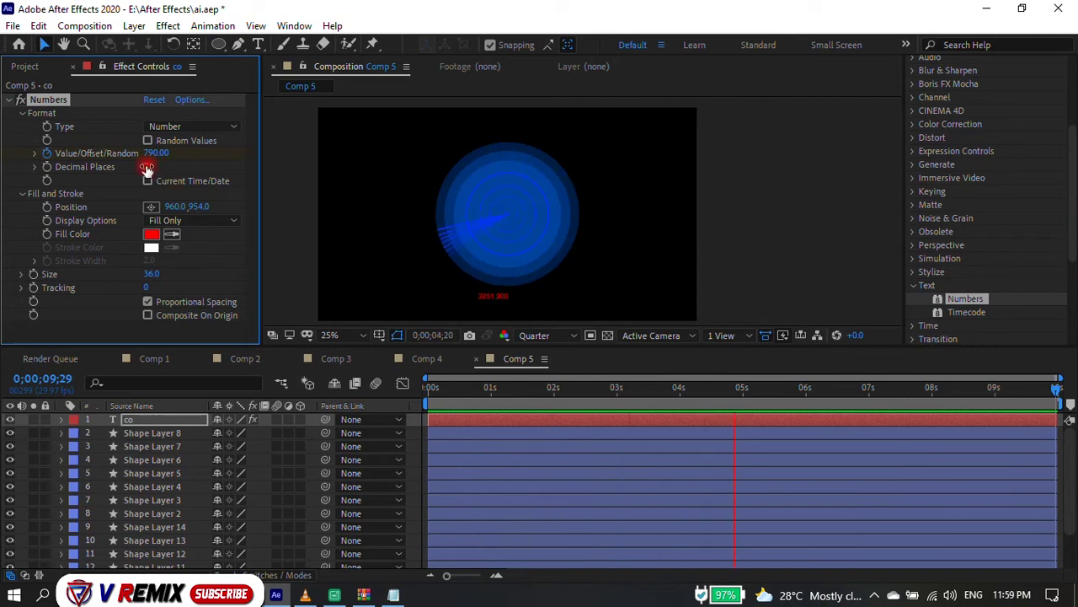
Set 7 decimal places, size 57, Position X 1142, and blue 004EFF fill for the number.
left_click_drag(150, 169, 145, 179)
left_click_drag(150, 274, 173, 278)
left_click_drag(176, 206, 278, 213)
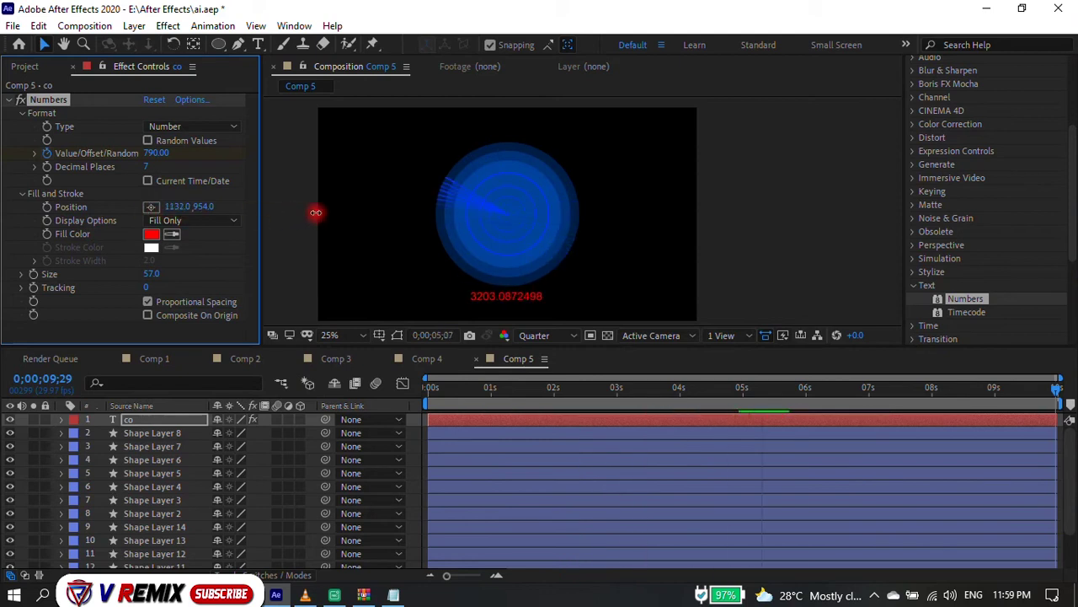
left_click_drag(278, 212, 328, 212)
left_click(150, 234)
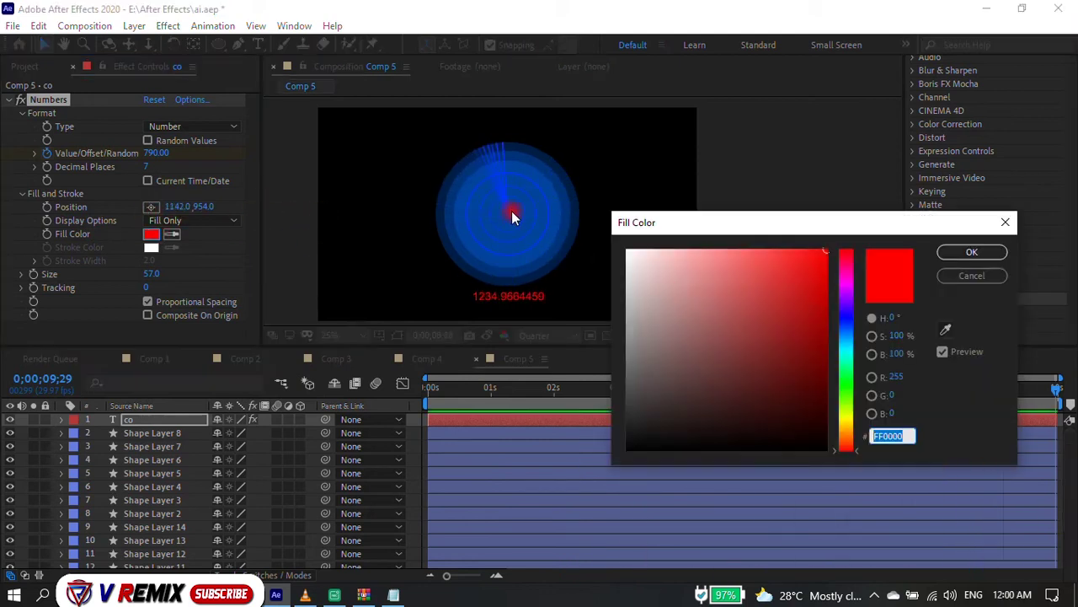
left_click(846, 327)
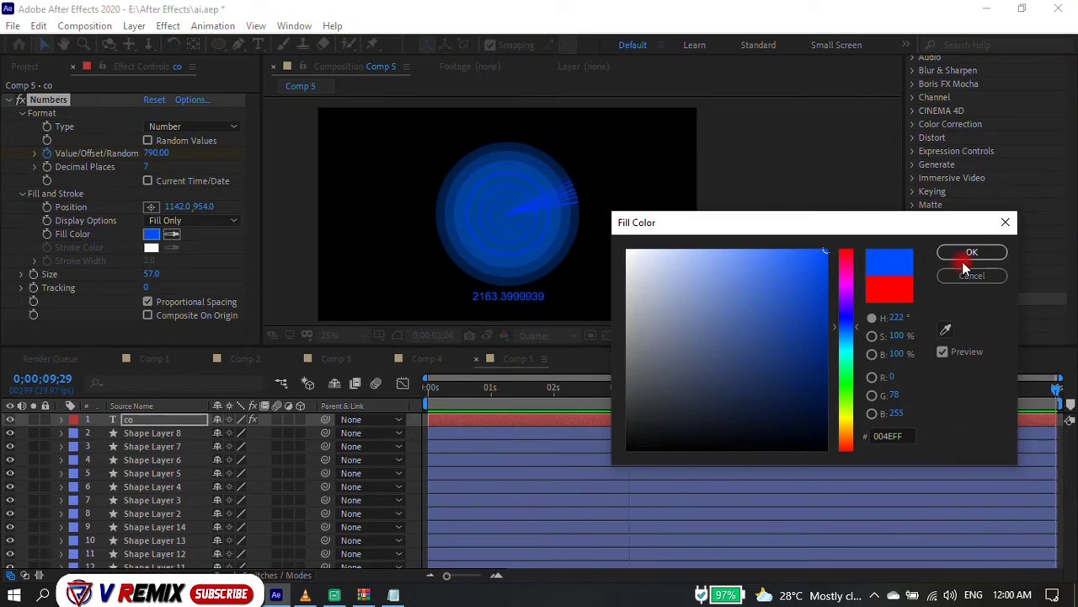
left_click(965, 253)
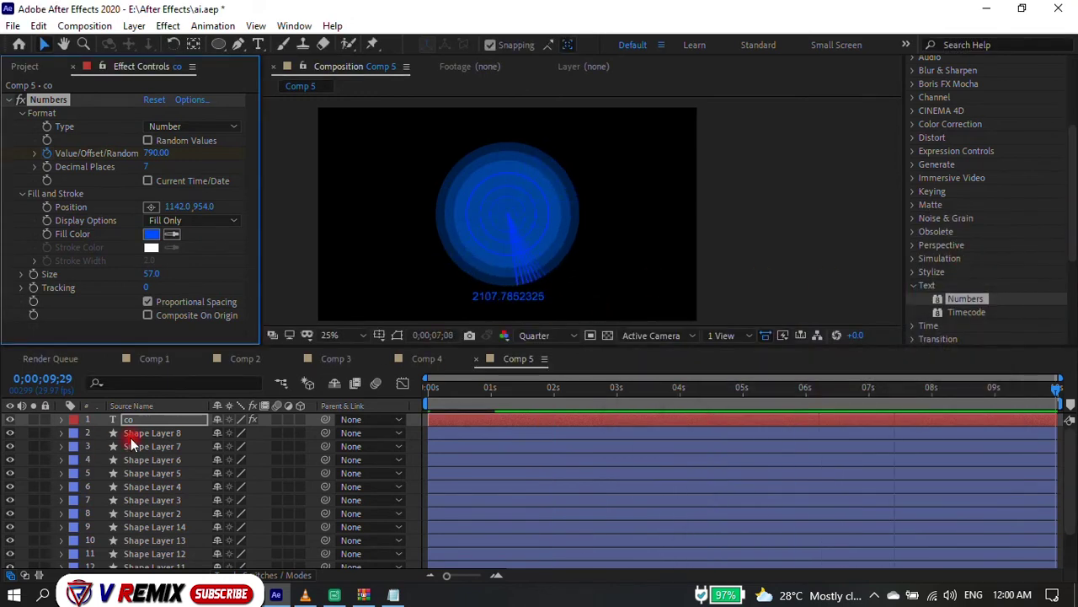
left_click(176, 421)
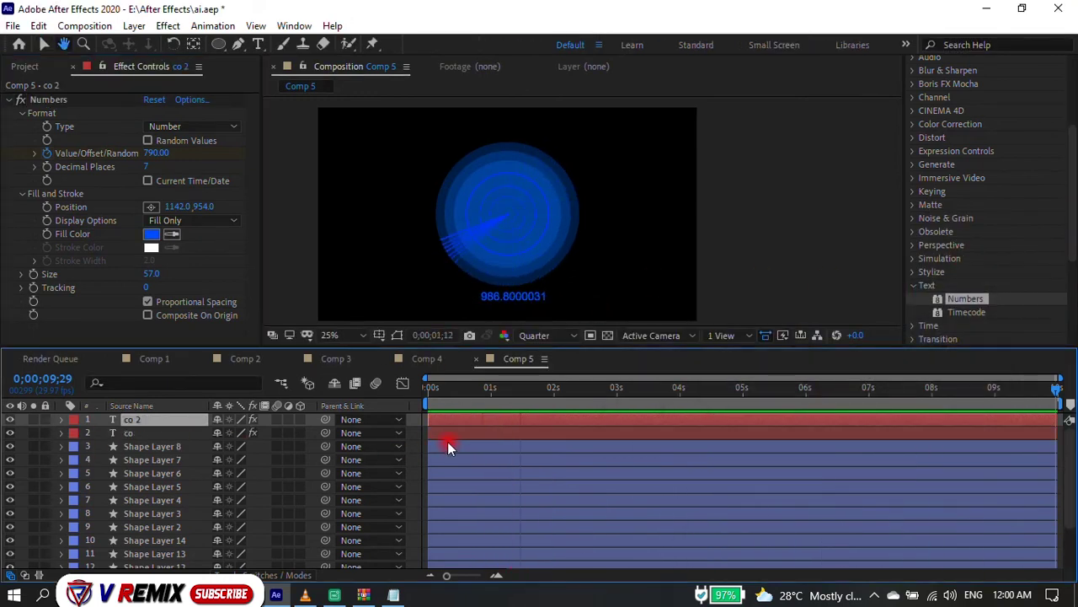
left_click(457, 431)
key("Down")
key("Down")
key("Down")
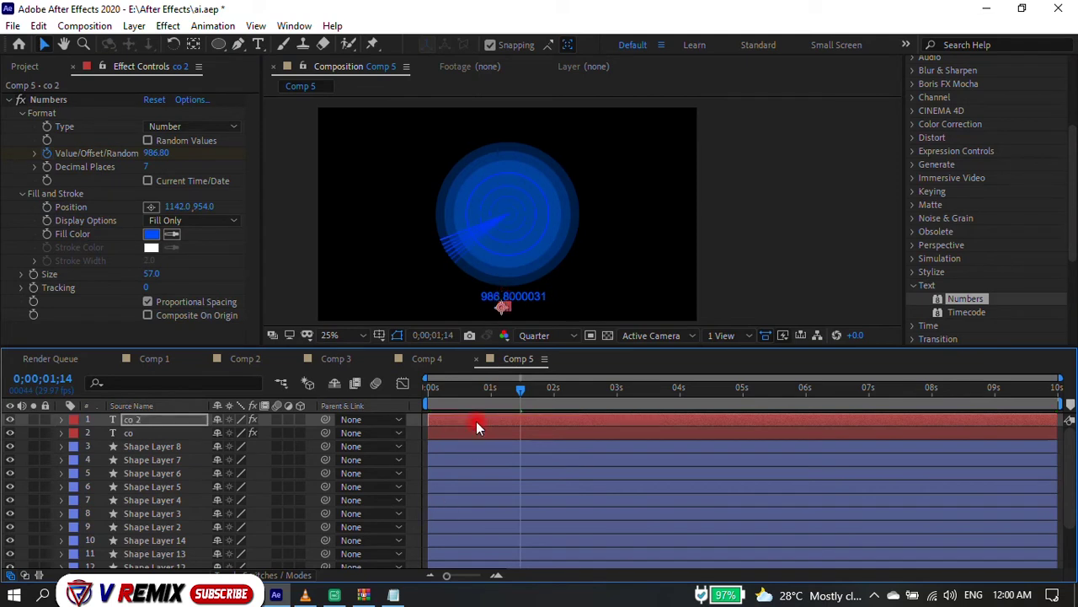
key("Delete")
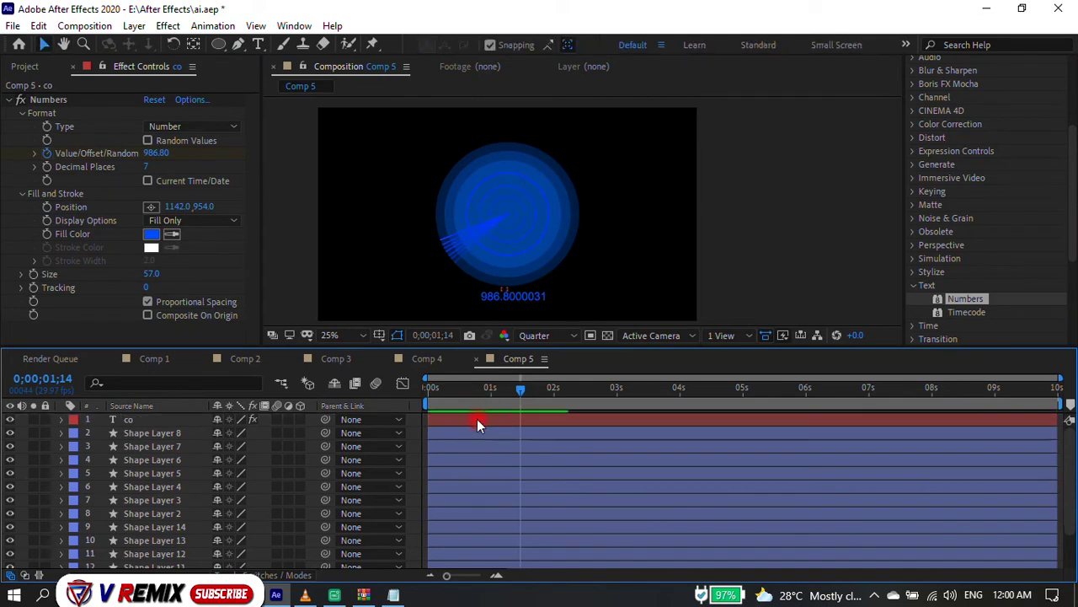
left_click(479, 424)
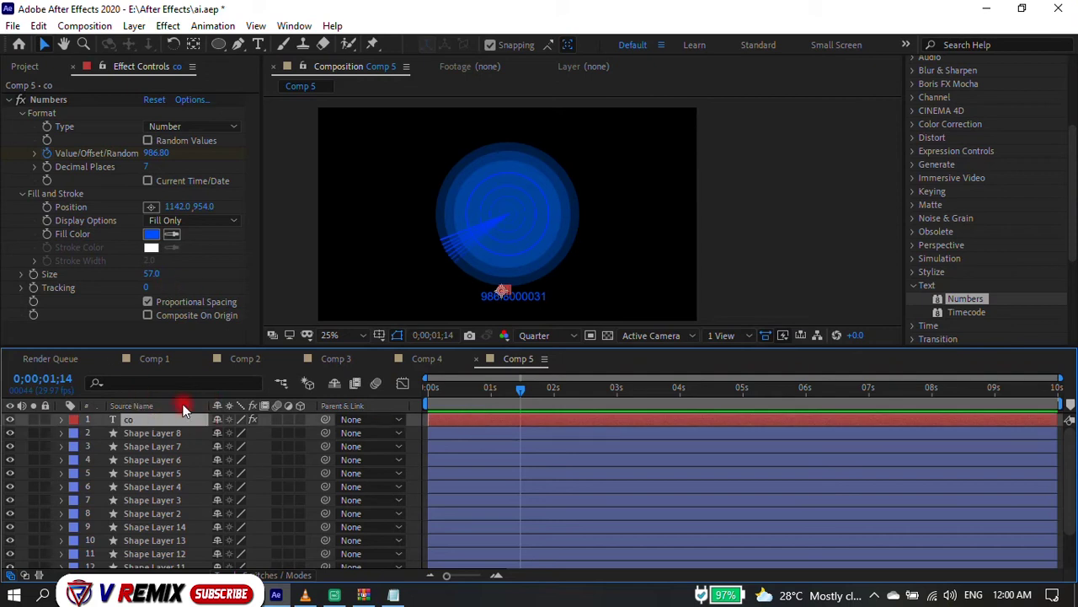
key("Delete")
key("ctrl+z")
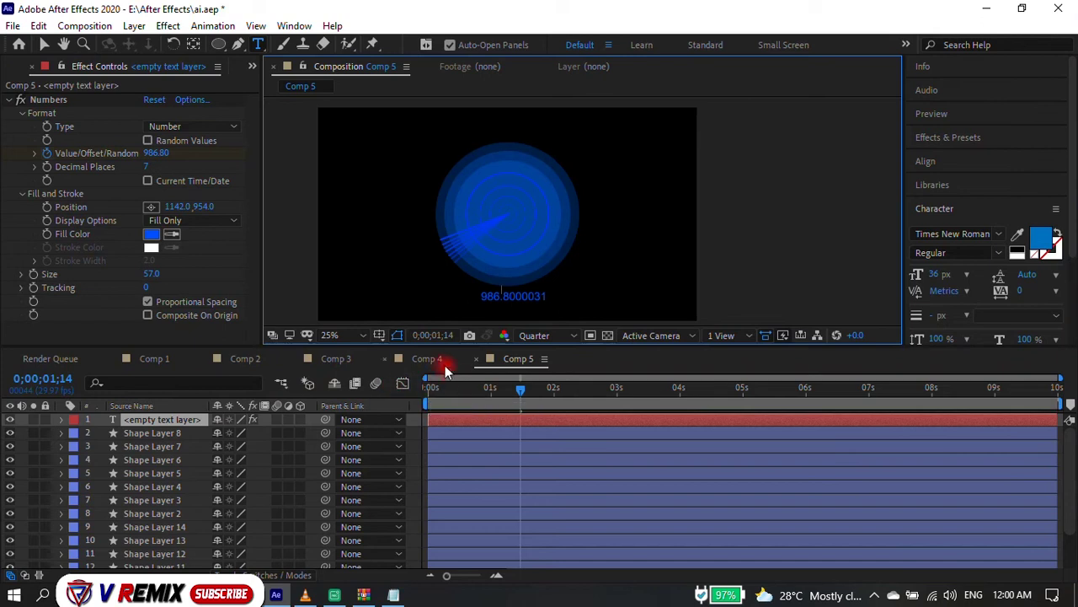
key("Home")
key("space")
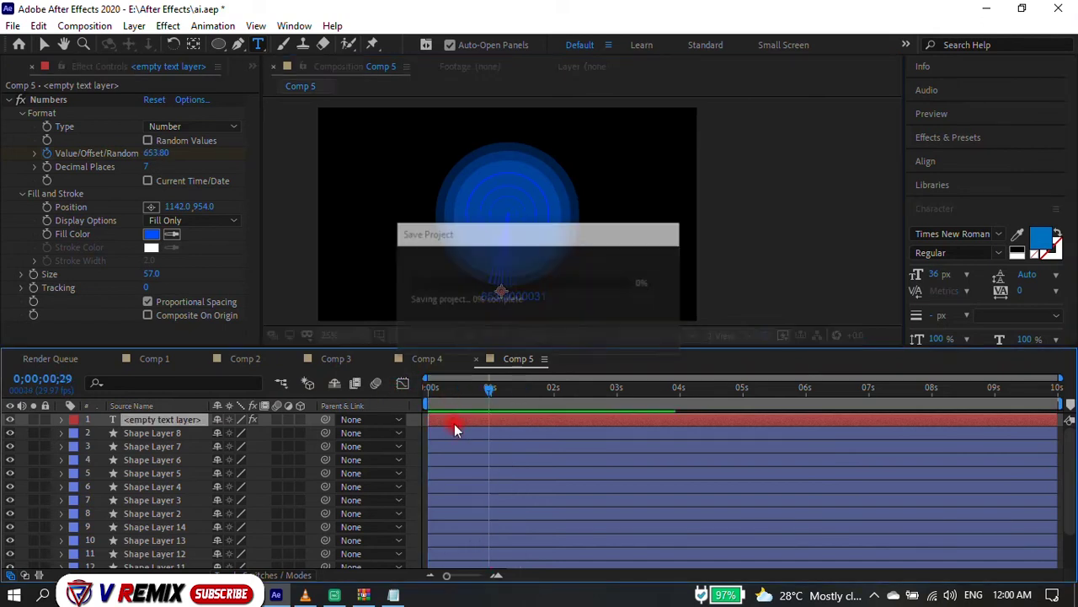
key("ctrl+d")
key("Return")
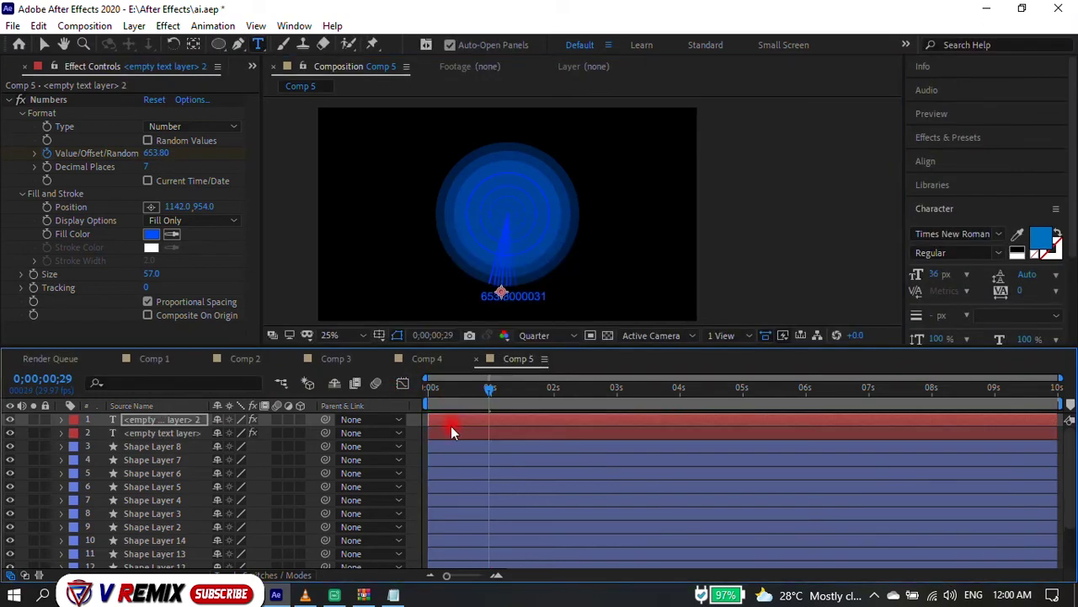
key("Delete")
key("space")
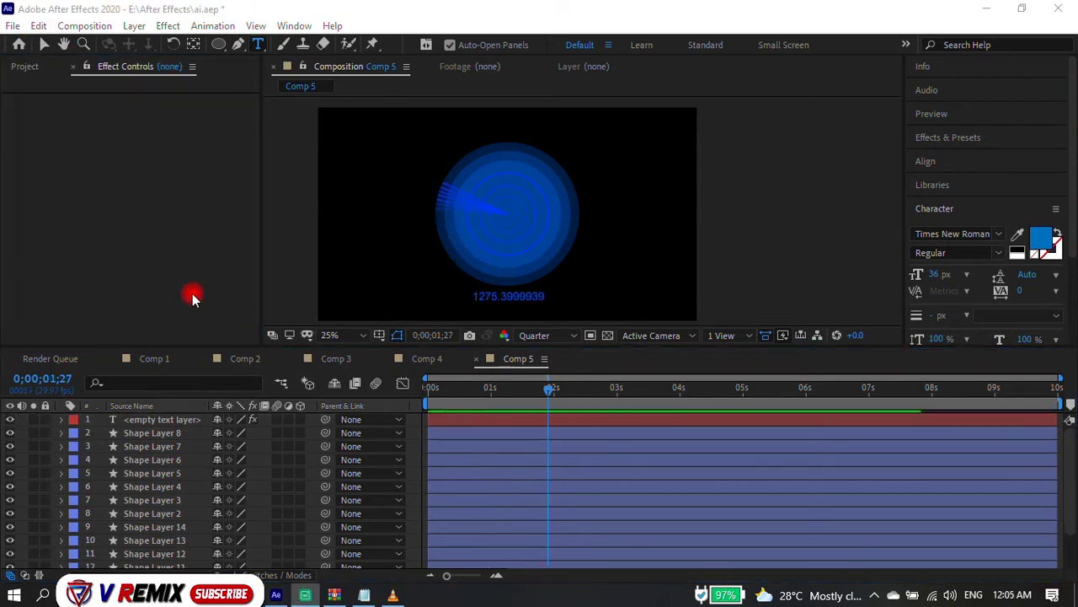
left_click(171, 216)
left_click(24, 66)
Create a new composition, Comp 6, from the Project panel with default settings.
right_click(123, 270)
left_click(167, 299)
left_click(623, 481)
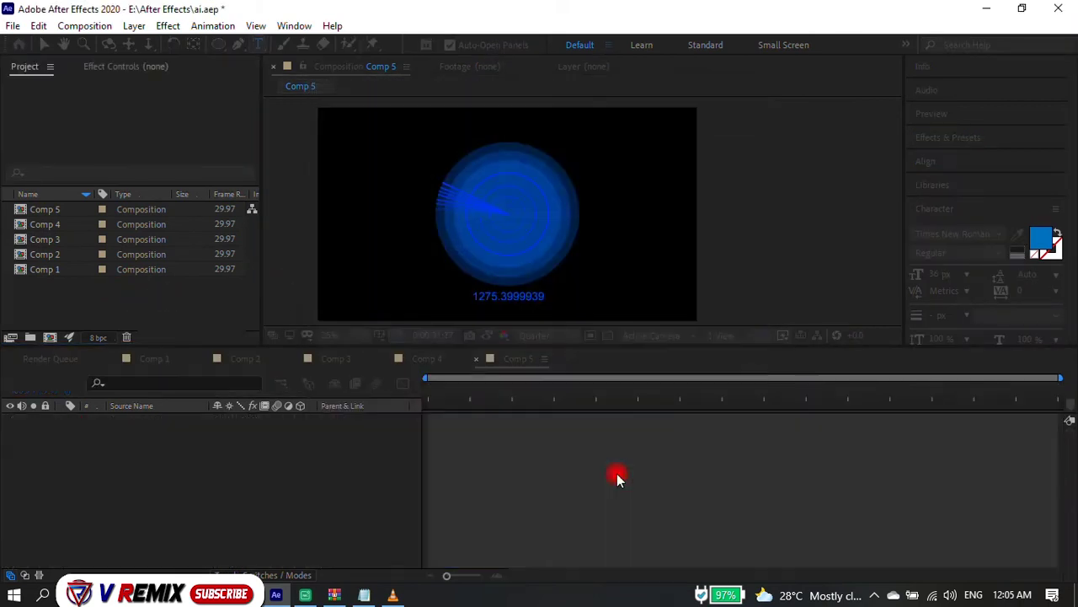
Draw a three-point Pen line across the centre and thicken its stroke.
left_click(239, 46)
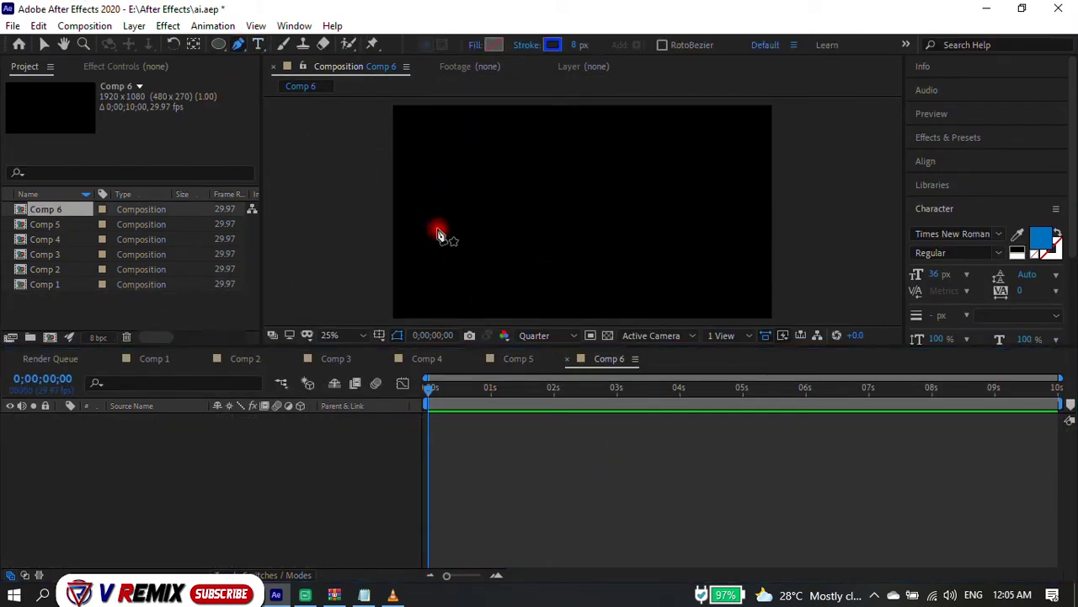
left_click(446, 228)
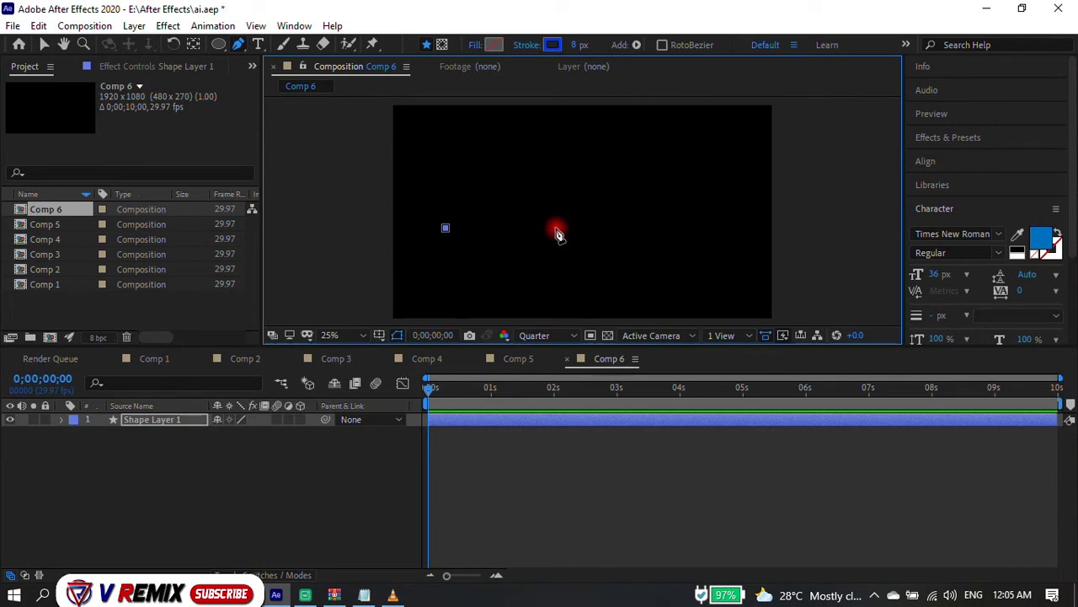
left_click(563, 228)
left_click(624, 228)
mouse_move(580, 45)
left_mouse_down()
mouse_move(593, 48)
mouse_move(427, 70)
left_mouse_up()
key("v")
left_click(512, 218)
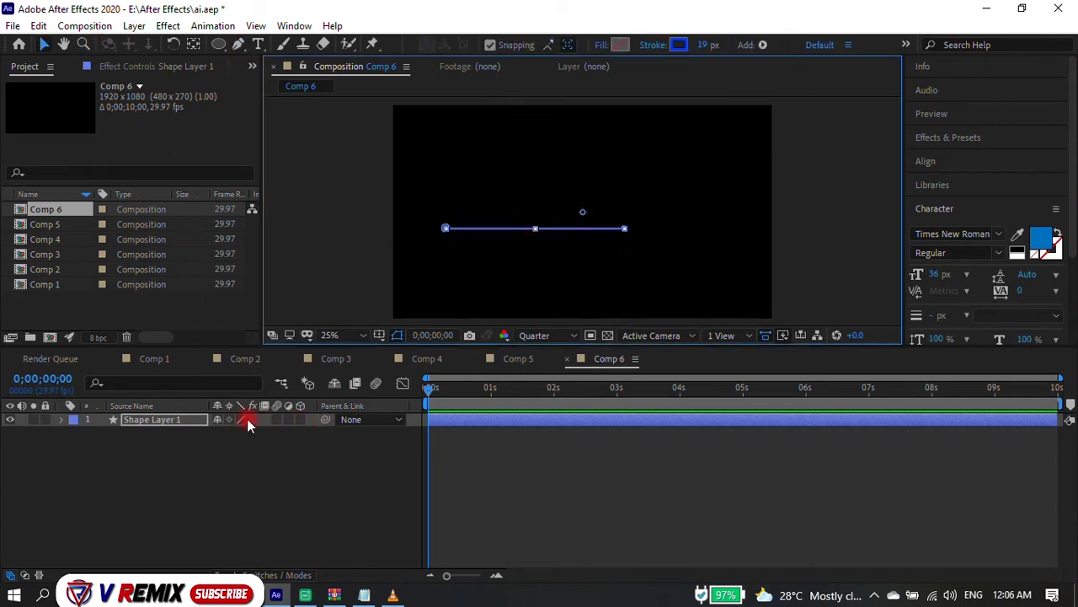
Test Twist and Zig Zag operations on the line, bending it and reducing zigzag size.
left_click(63, 421)
left_click(307, 433)
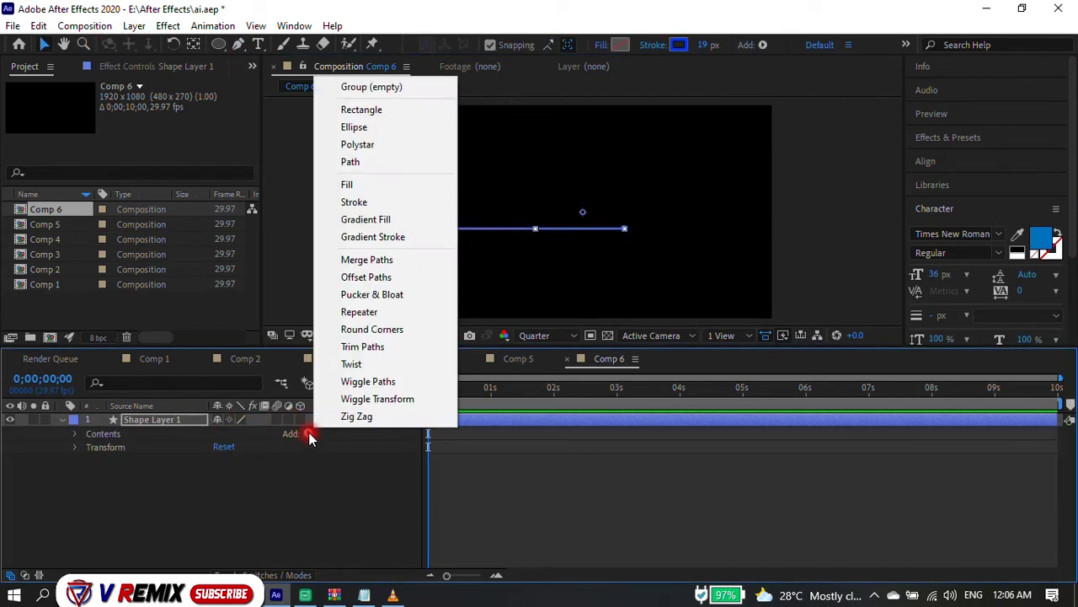
left_click(383, 366)
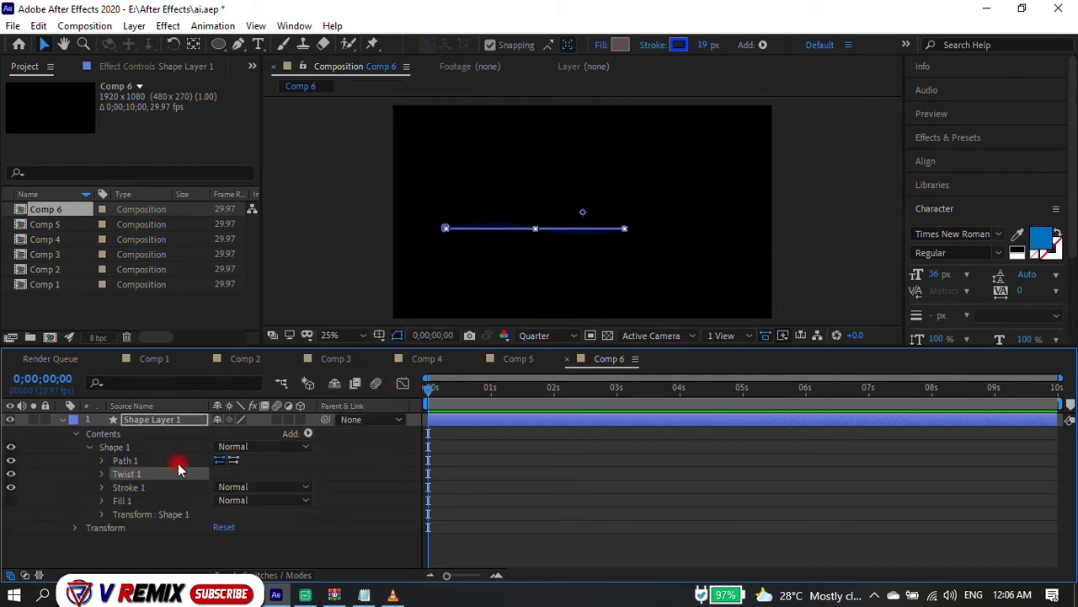
left_click(124, 475)
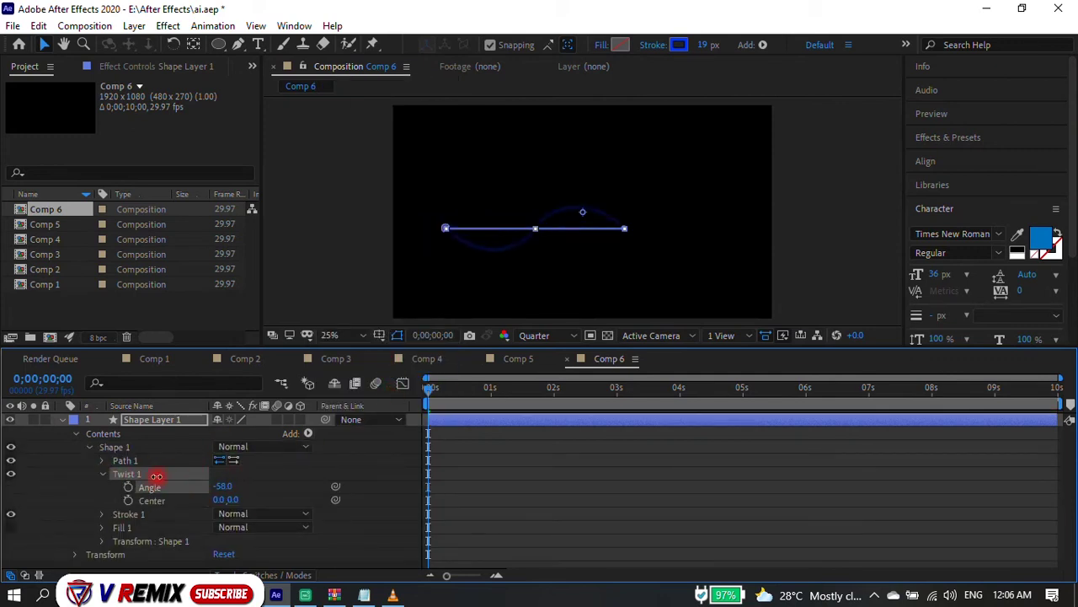
mouse_move(212, 500)
left_mouse_down()
mouse_move(283, 499)
mouse_move(248, 480)
mouse_move(195, 516)
left_mouse_up()
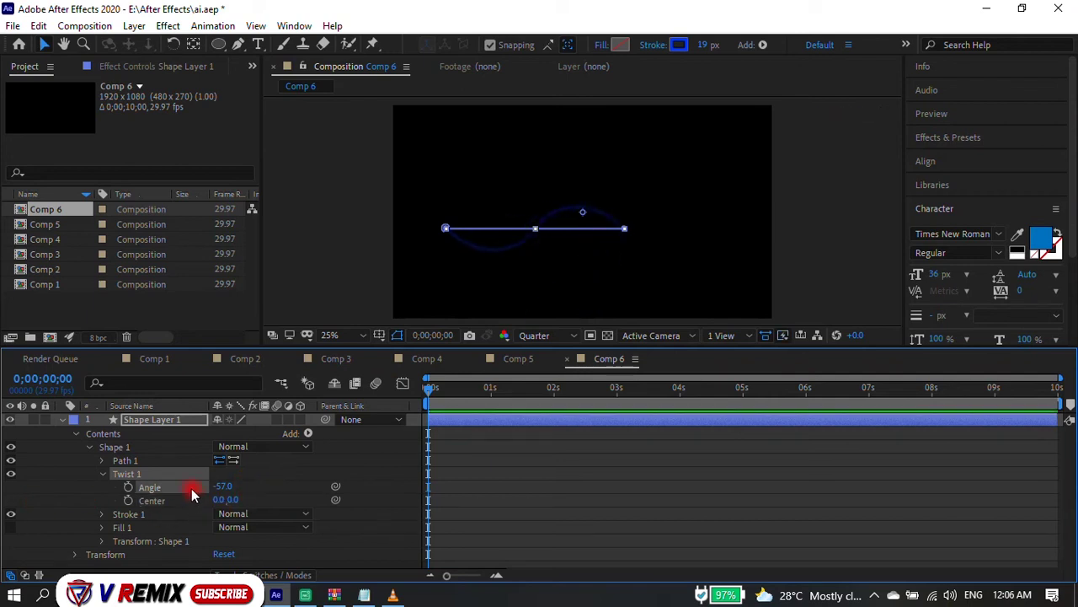
left_click(309, 432)
left_click(345, 414)
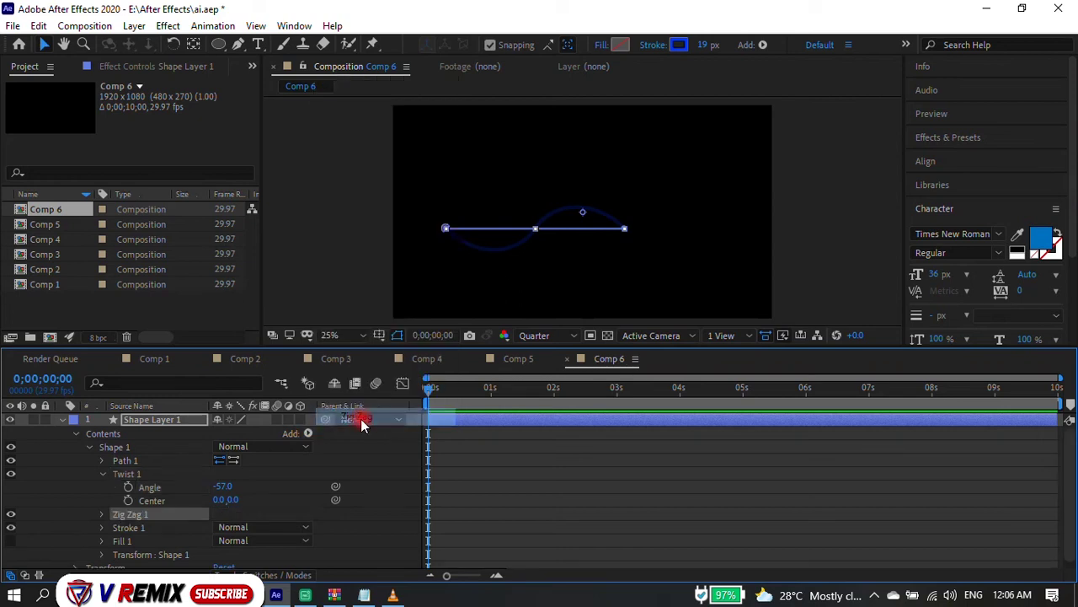
left_click(115, 515)
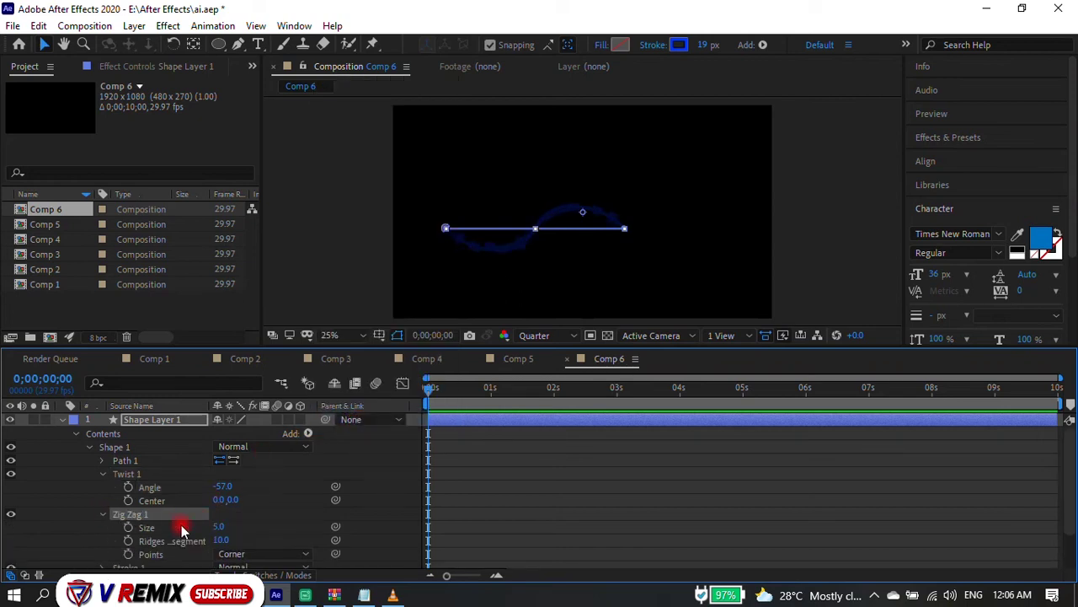
mouse_move(220, 527)
left_mouse_down()
mouse_move(223, 539)
mouse_move(260, 535)
left_mouse_up()
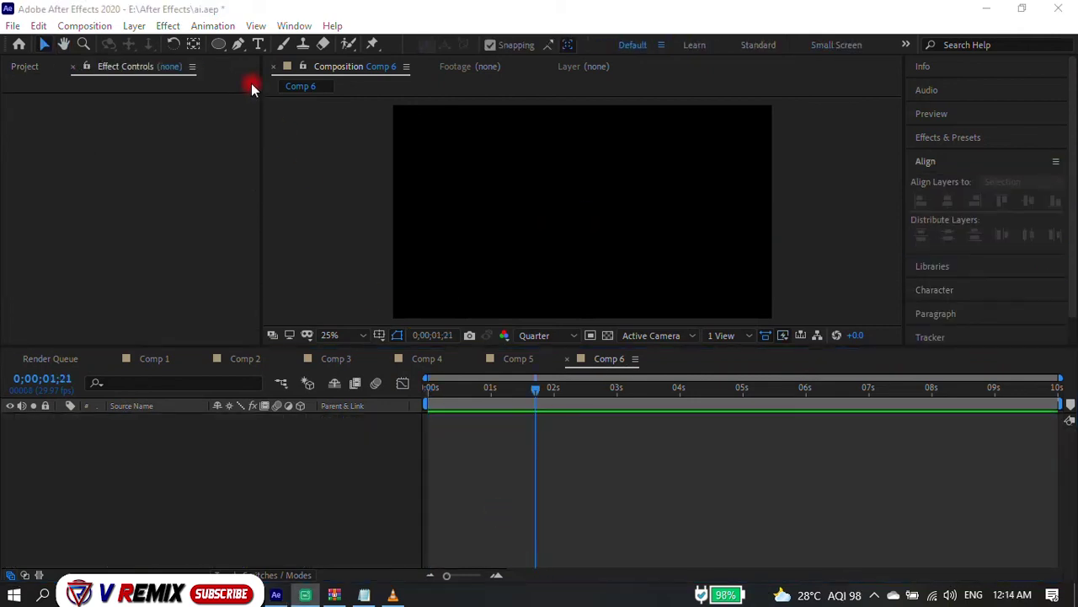
Draw a straight horizontal Pen line with a blue 0036FF, 17 px stroke.
left_click(241, 45)
left_click(442, 249)
left_click(668, 248)
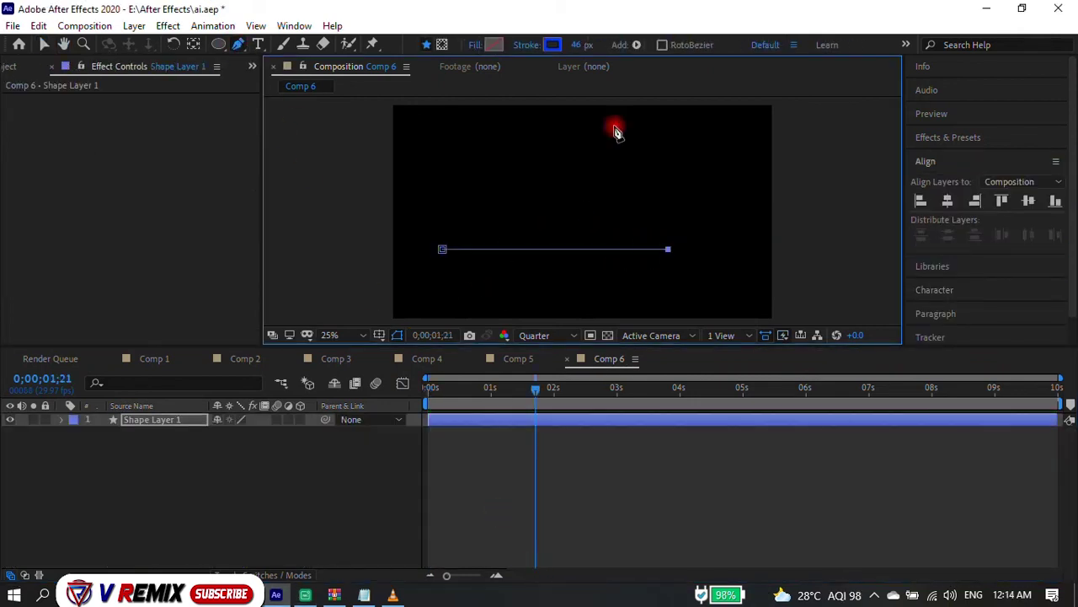
left_click(546, 47)
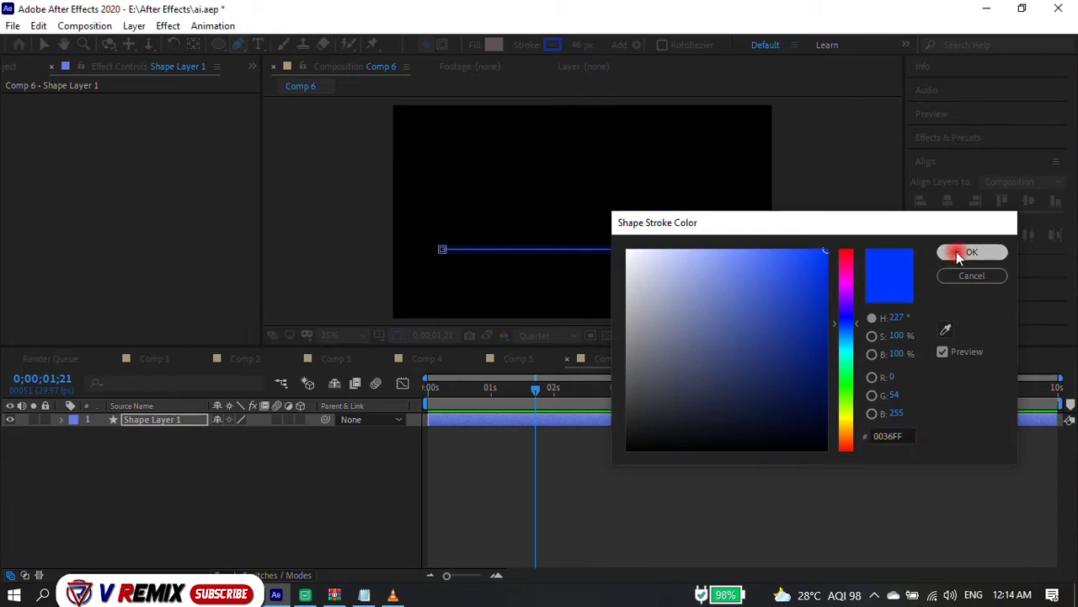
left_click(961, 249)
left_click(519, 49)
left_click_drag(581, 287, 595, 286)
left_click(539, 342)
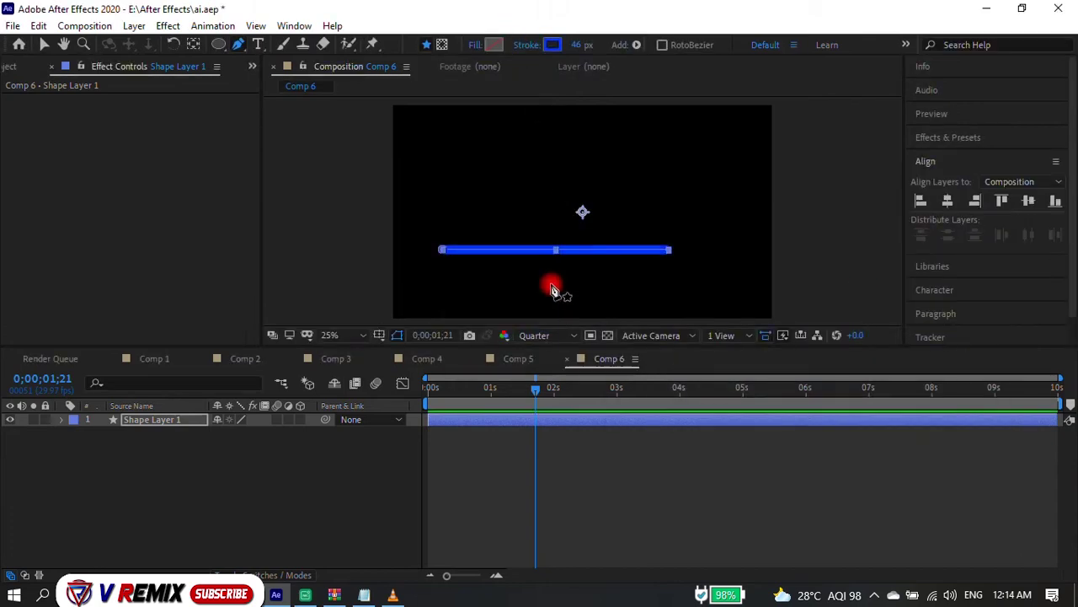
left_click_drag(558, 43, 543, 44)
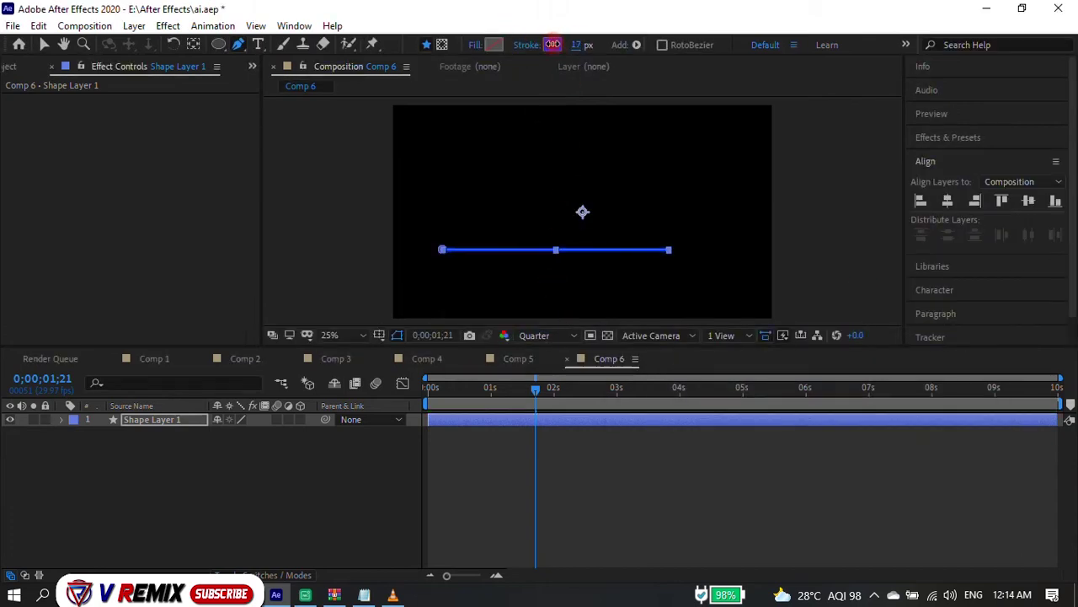
Search Effects & Presets for 'wa' and apply Wave Warp to Shape Layer 1.
left_click(967, 141)
key("w")
left_click(961, 158)
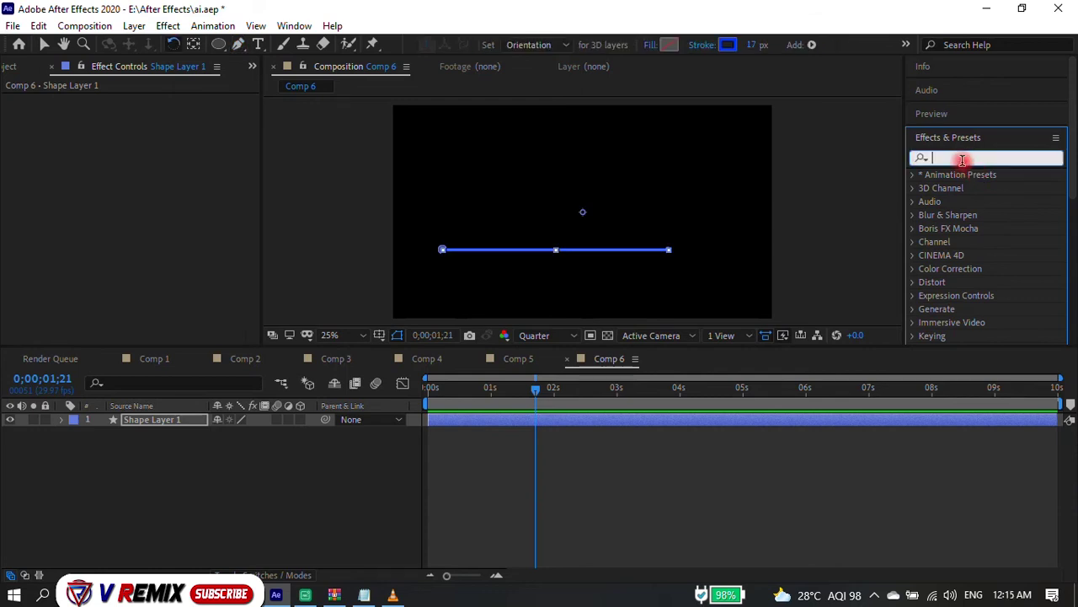
type("wa")
scroll(1001, 281, "down", 3)
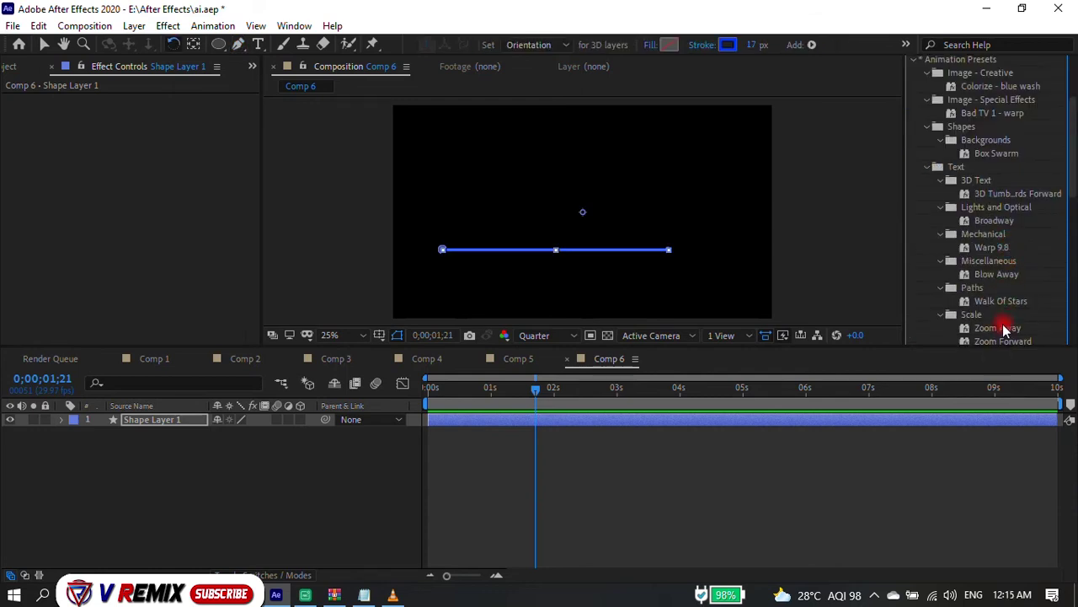
scroll(1006, 286, "down", 5)
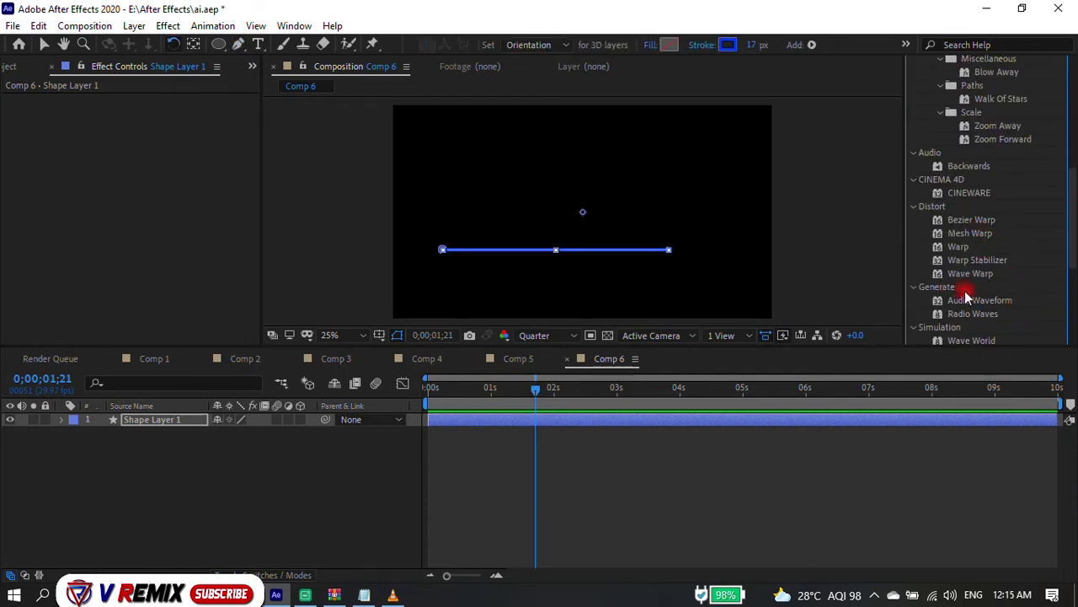
left_click_drag(961, 273, 583, 417)
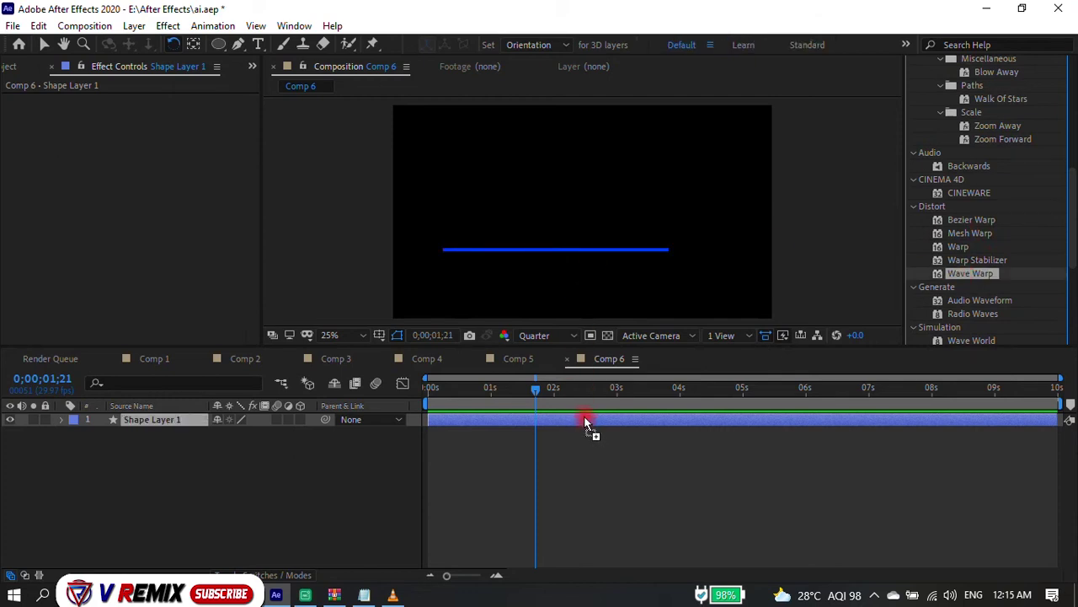
Preview the wave, then raise Wave Warp height, widen the waves and set phase to 41 degrees.
key("space")
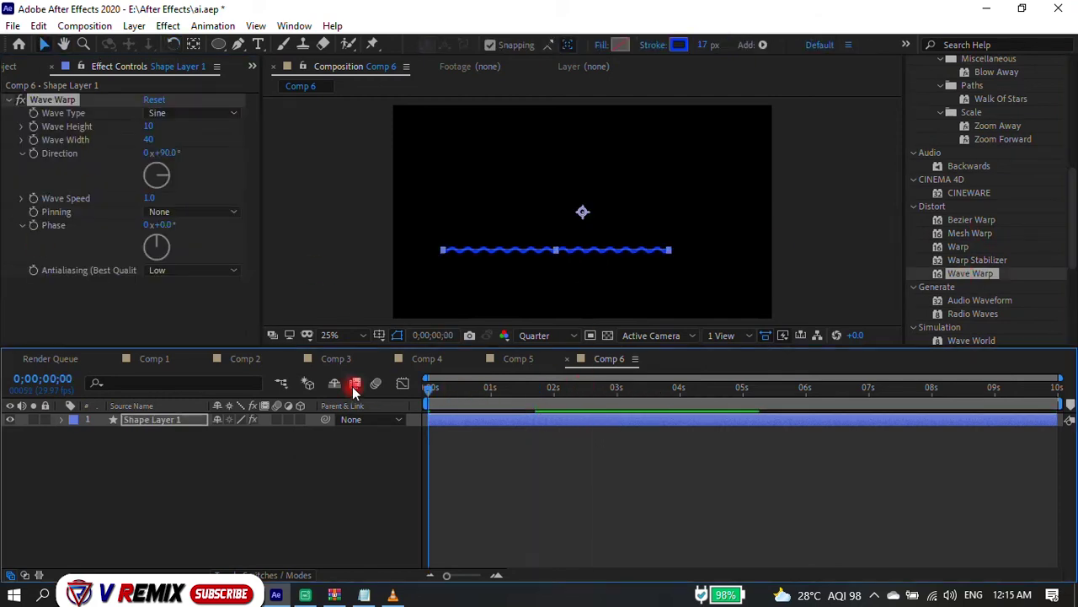
left_click_drag(154, 126, 171, 127)
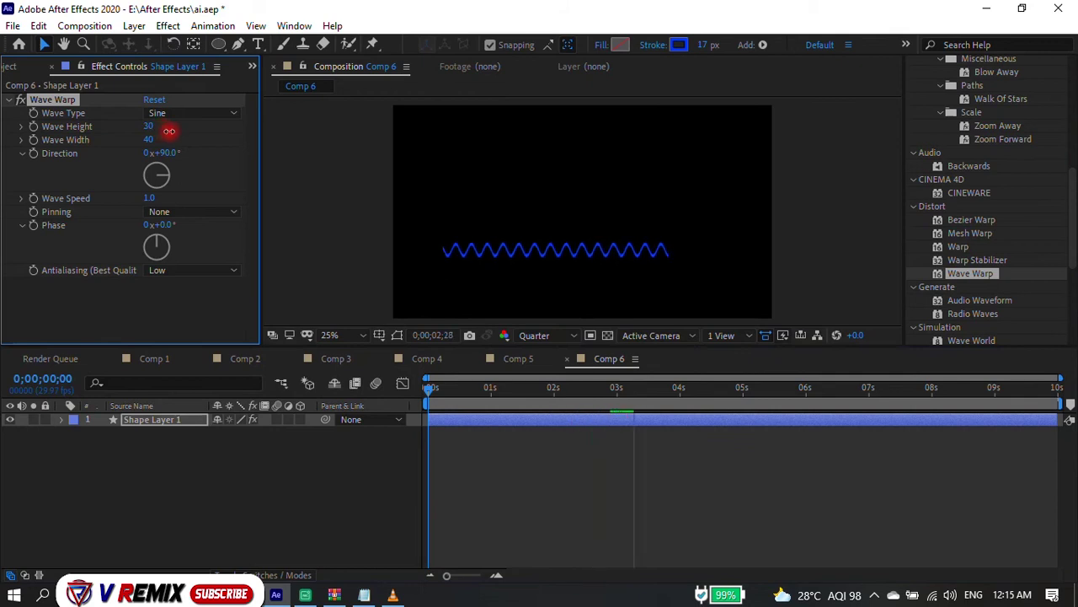
mouse_move(149, 139)
left_mouse_down()
mouse_move(194, 137)
mouse_move(180, 138)
left_mouse_up()
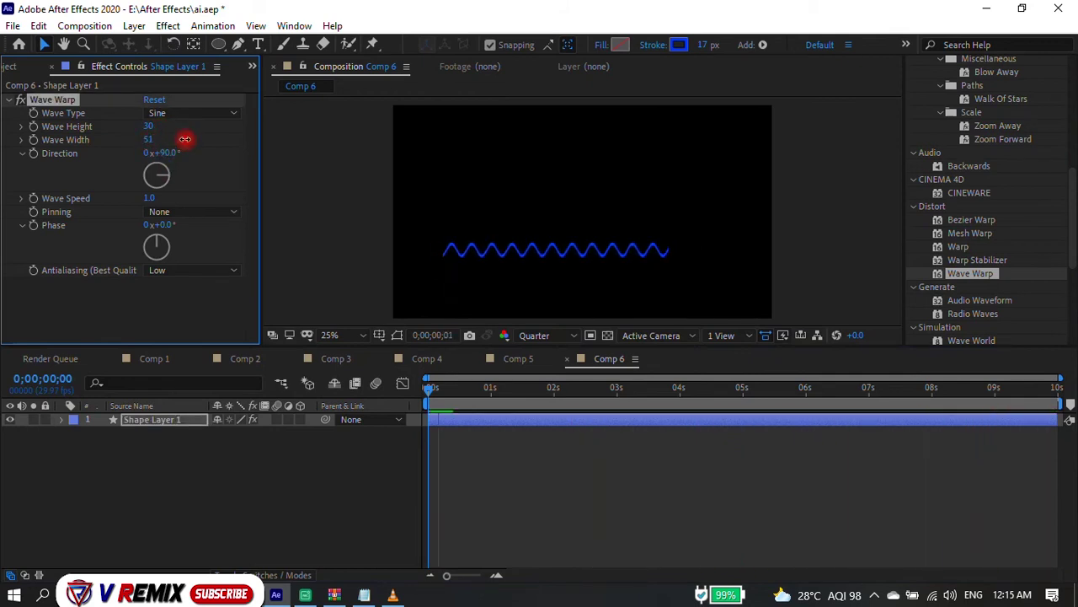
left_click_drag(166, 226, 181, 225)
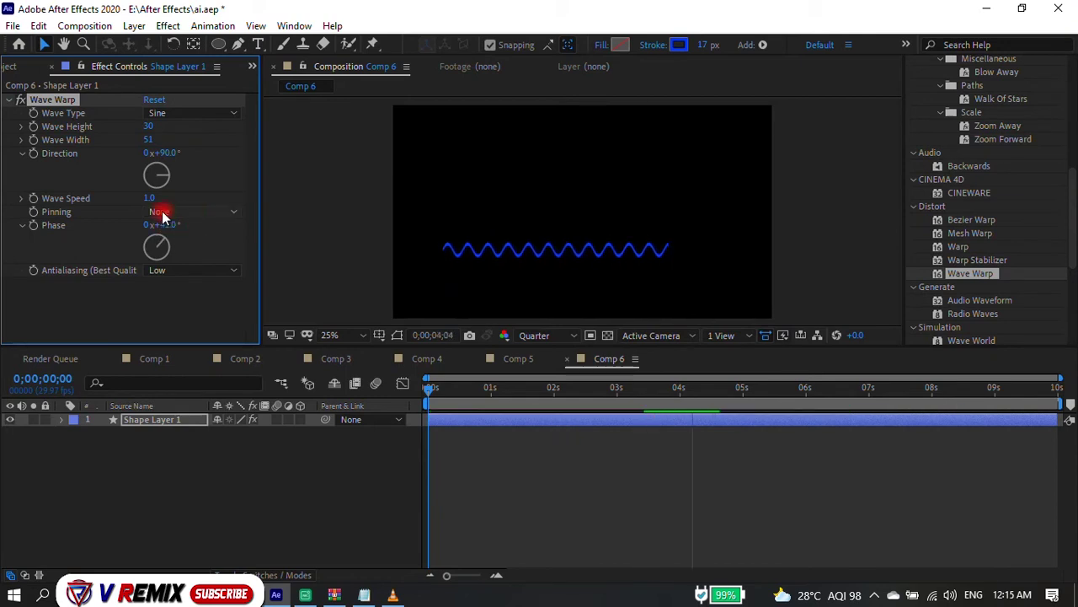
Try each Wave Warp wave type in turn, settling on Noise.
left_click(194, 113)
left_click(194, 164)
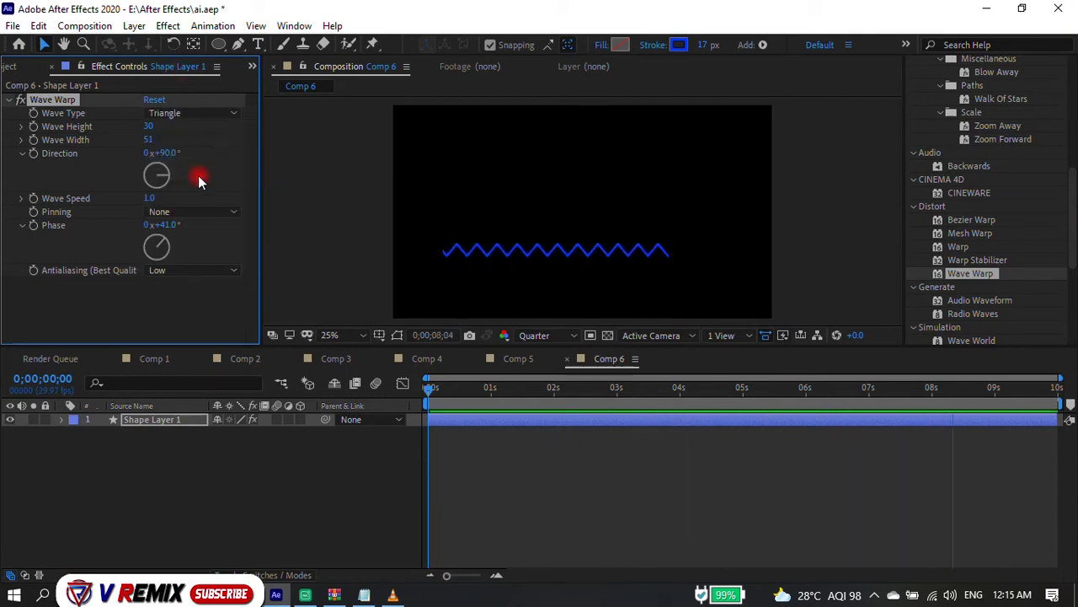
left_click(169, 113)
left_click(197, 253)
left_click(185, 113)
left_click(181, 268)
left_click(180, 113)
left_click(181, 251)
left_click(194, 113)
left_click(183, 234)
left_click(193, 113)
left_click(194, 200)
left_click(200, 113)
left_click(201, 182)
left_click(205, 113)
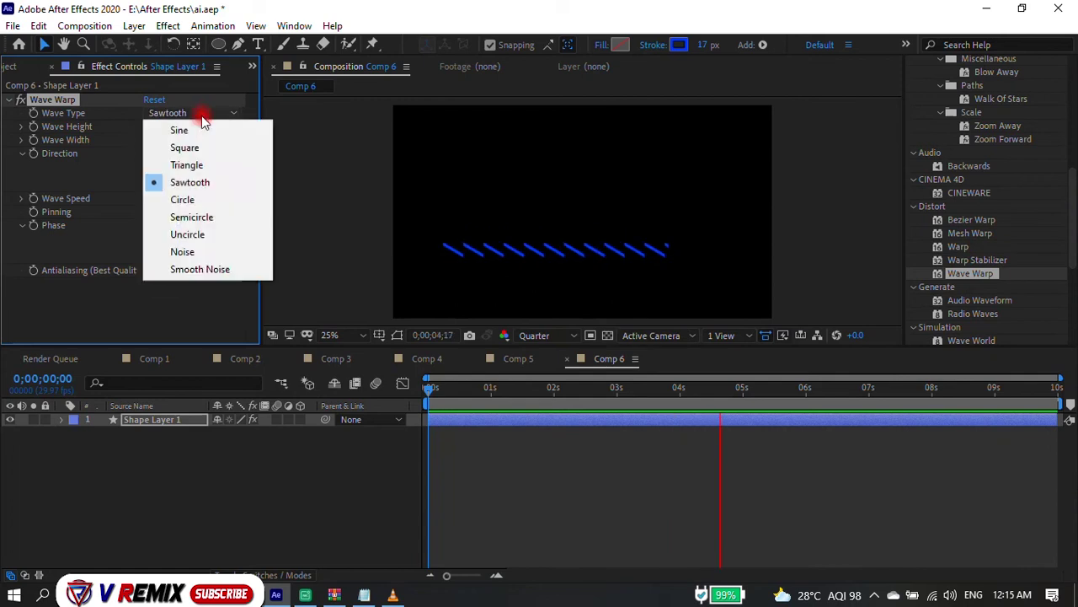
left_click(202, 166)
left_click(205, 113)
left_click(205, 147)
left_click(195, 113)
left_click(207, 251)
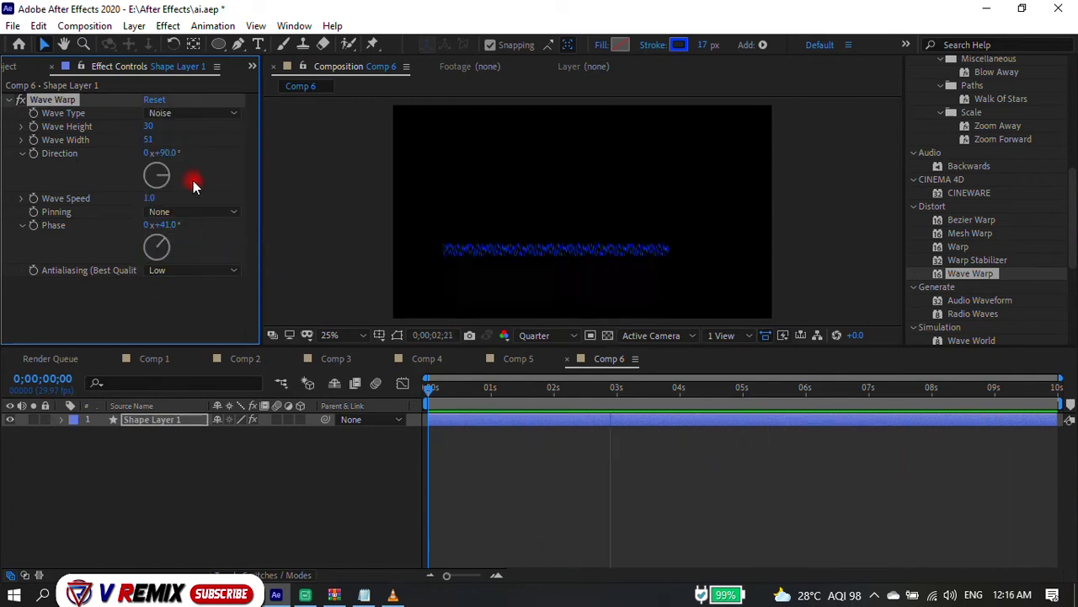
Scrub Wave Height to 98 and Width to 123, keep antialiasing Low, and adjust wave direction.
left_click_drag(148, 139, 225, 144)
left_click_drag(159, 139, 202, 134)
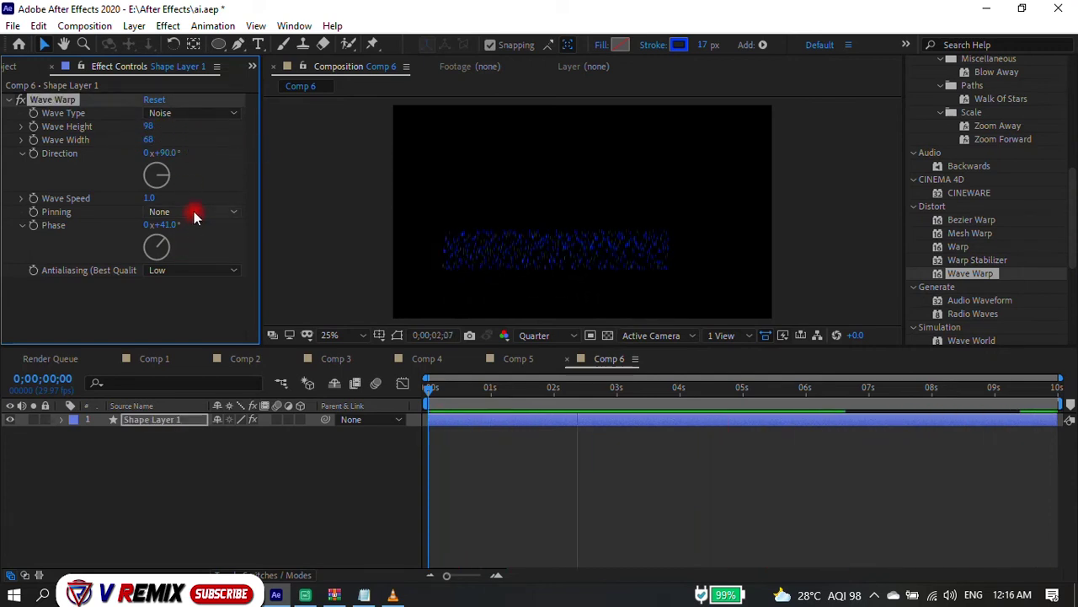
left_click_drag(148, 139, 534, 144)
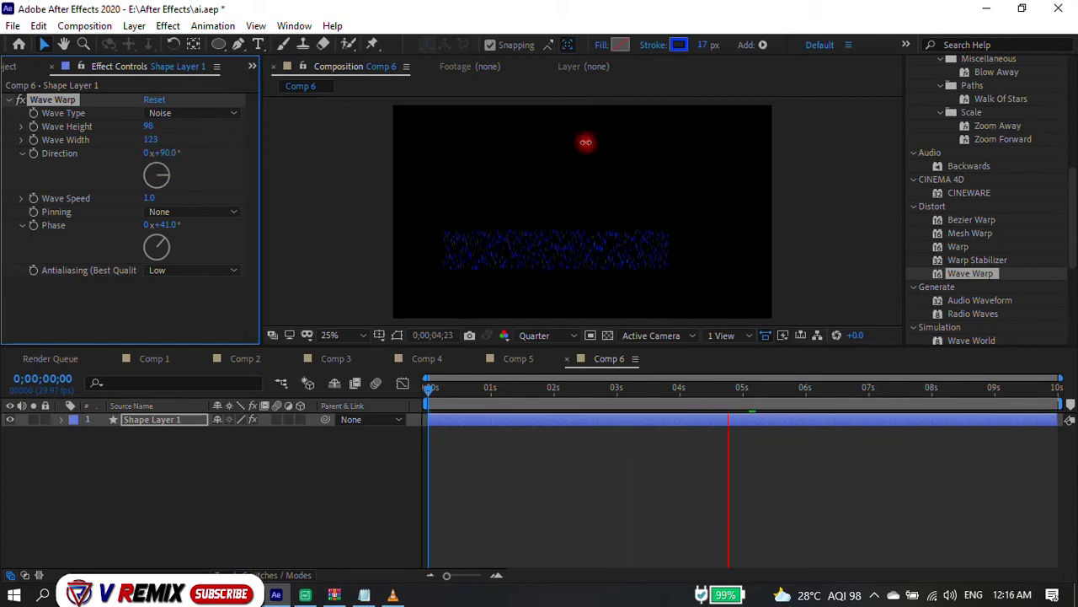
left_click(177, 270)
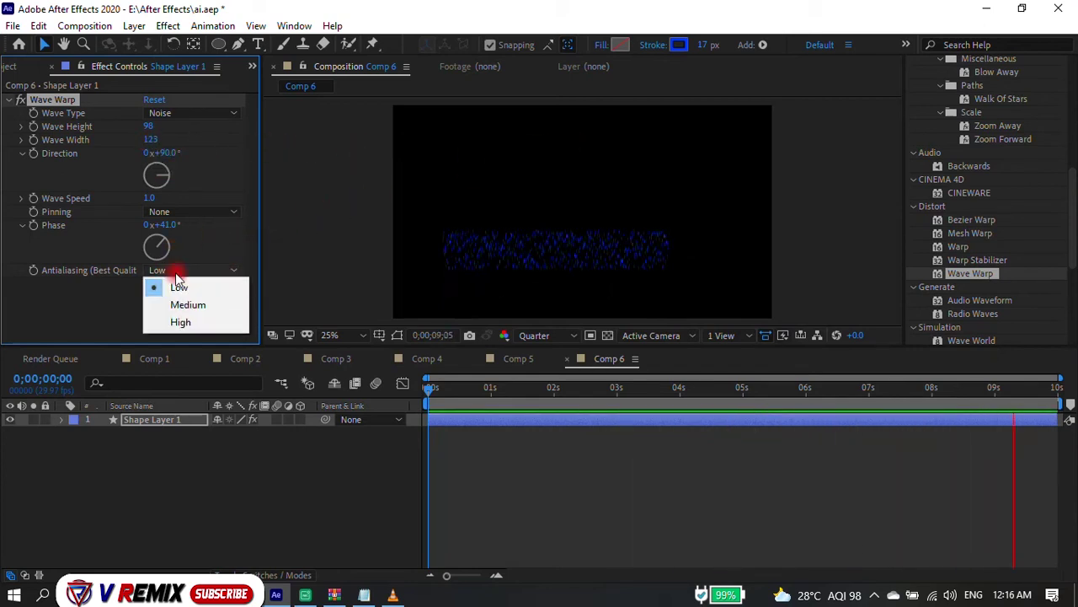
left_click(221, 192)
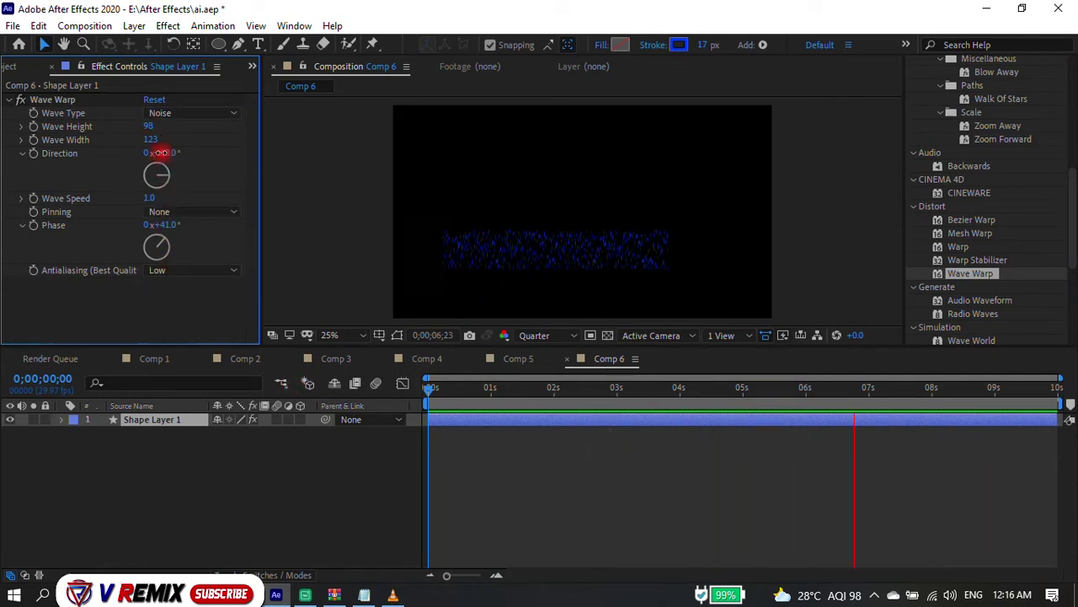
left_click_drag(154, 153, 161, 147)
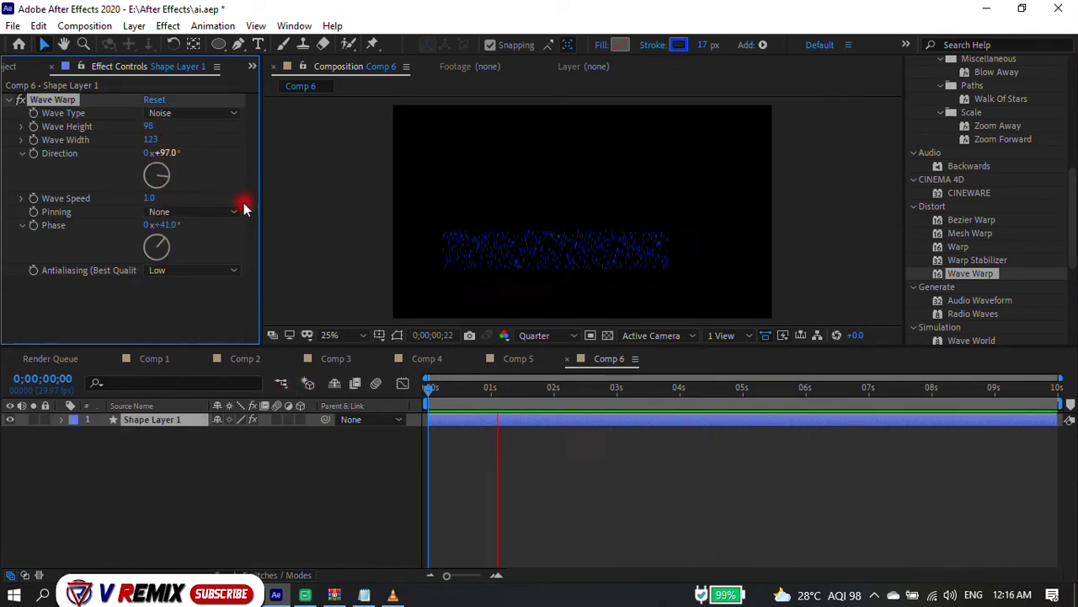
Thicken the line's stroke to 79 px, preview the jagged waveform, and show the project's compositions.
left_click(499, 197)
left_click(518, 274)
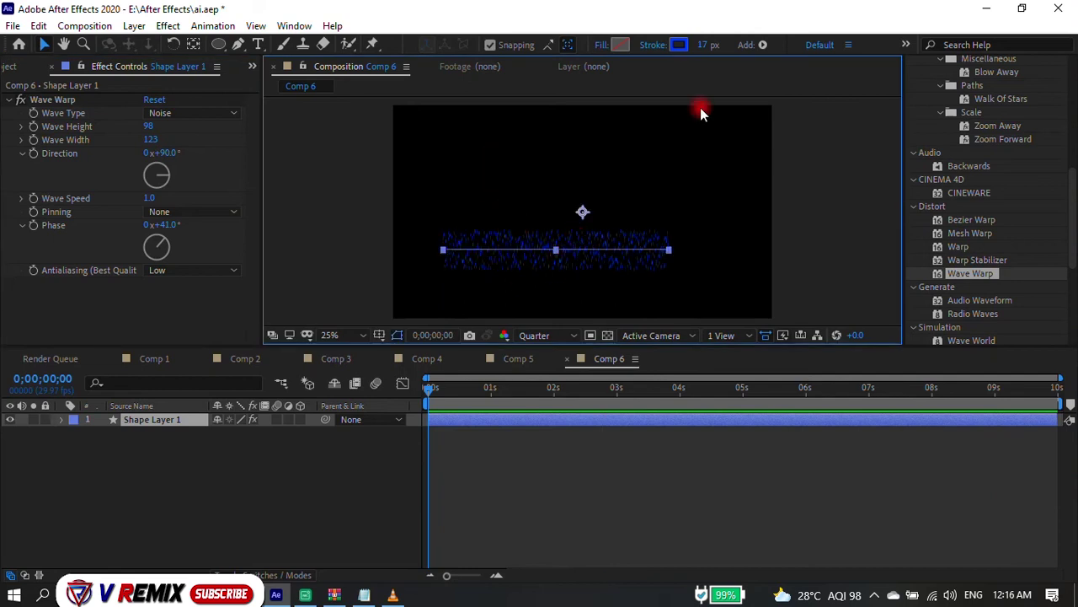
left_click_drag(704, 44, 762, 47)
key("space")
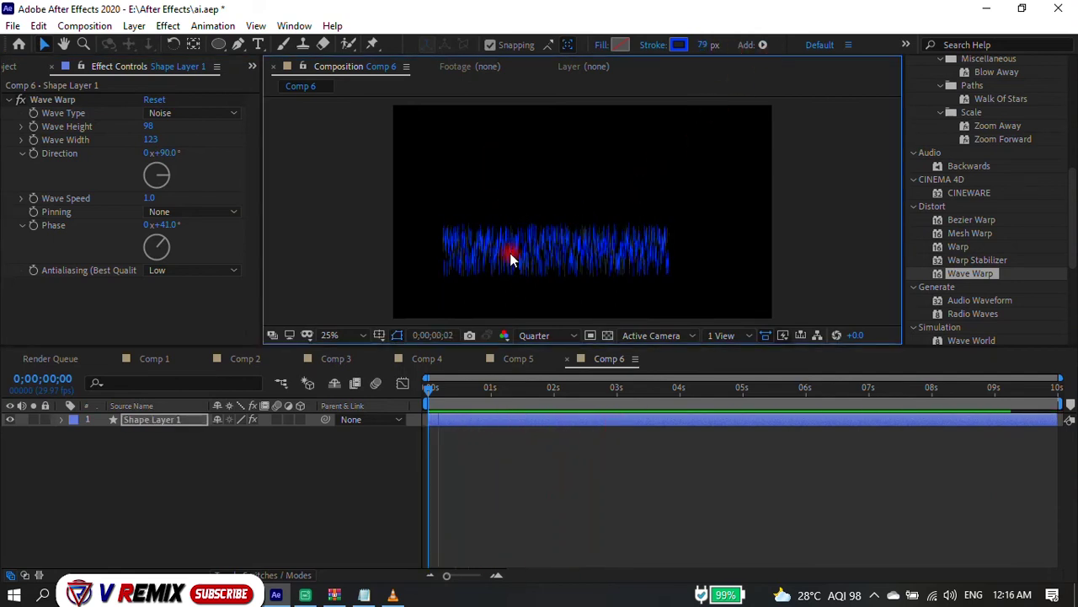
key("space")
left_click(7, 66)
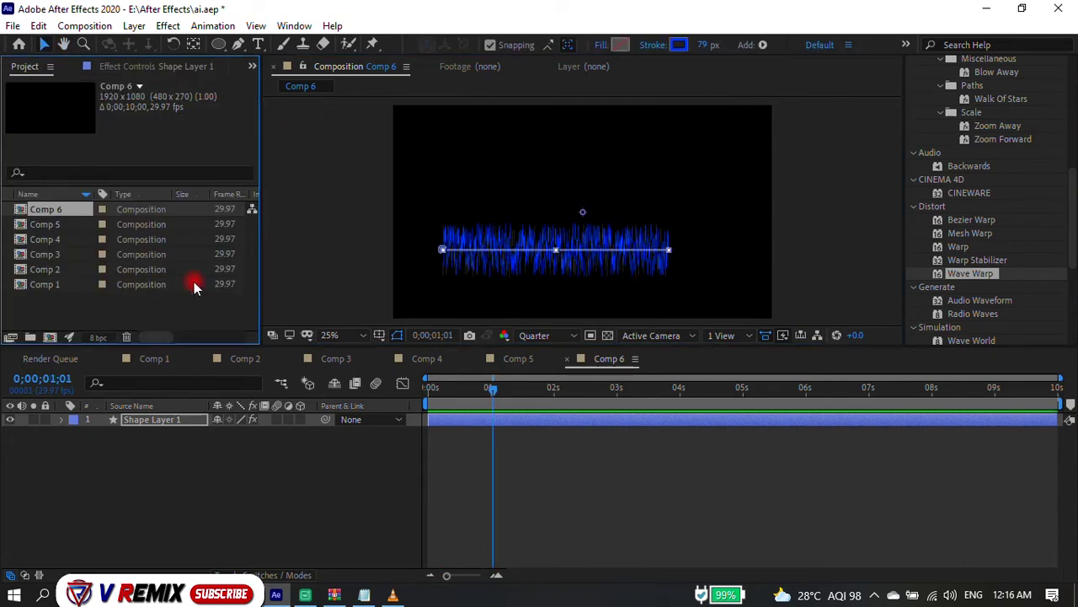
Create Comp 7 and draw a horizontal line with the Pen tool, thinning its stroke.
right_click(187, 317)
left_click(214, 317)
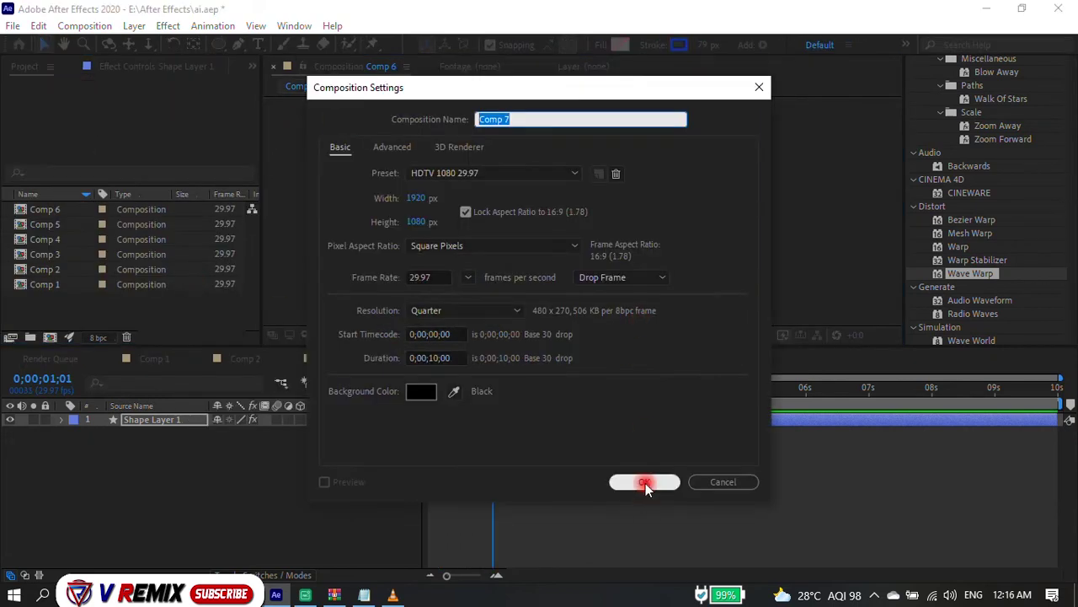
left_click(645, 483)
key("g")
left_click(456, 251)
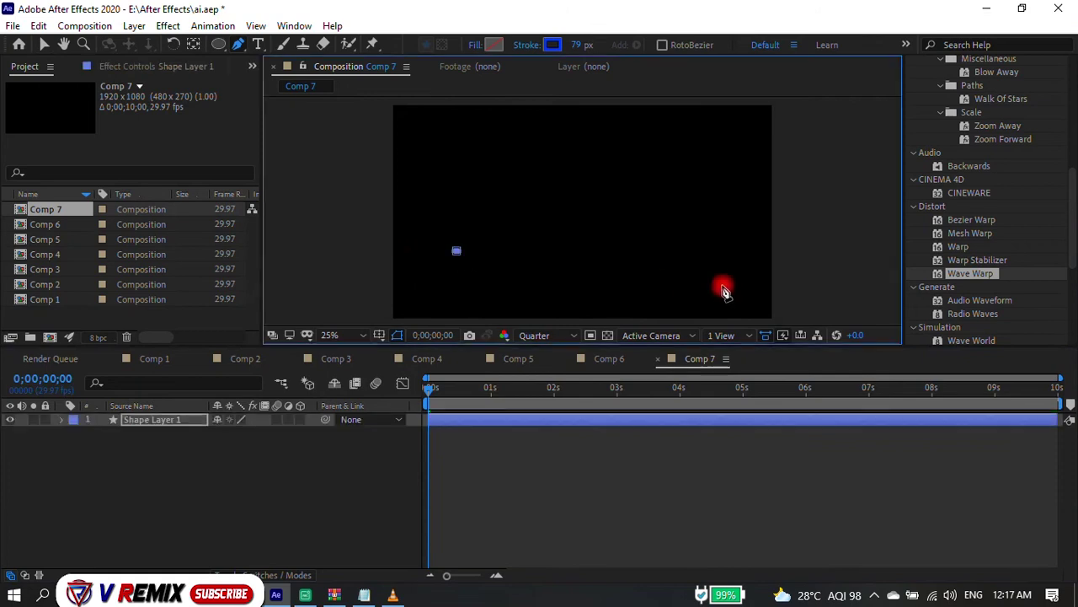
left_click(720, 250)
left_click_drag(582, 45, 520, 45)
Apply Wave Warp to the new line, undoing a mistaken Warp Stabilizer along the way.
left_click_drag(970, 273, 665, 251)
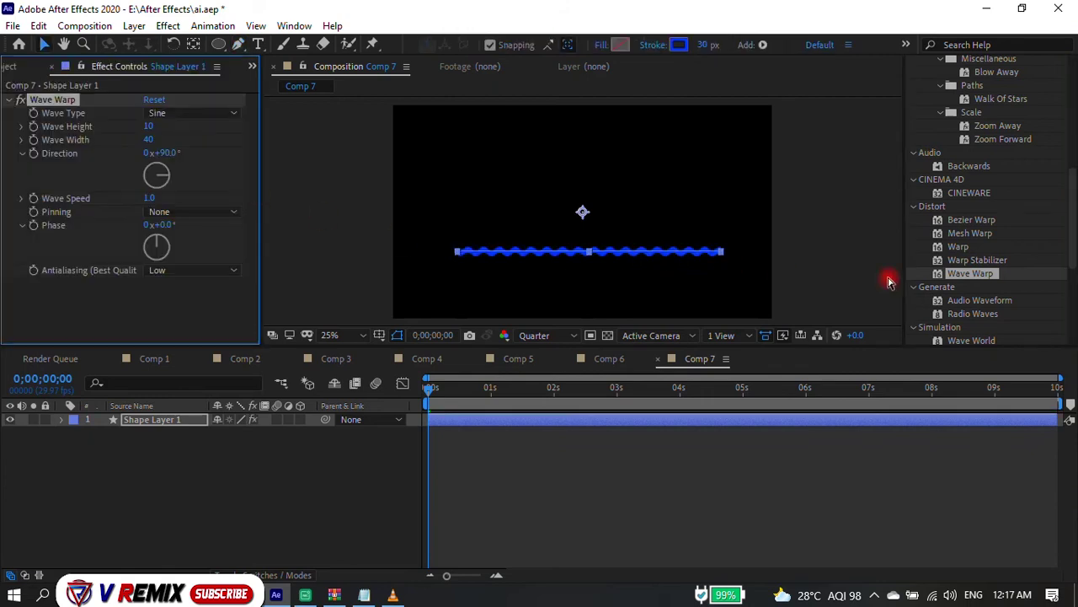
key("ctrl+z")
left_click_drag(977, 260, 655, 252)
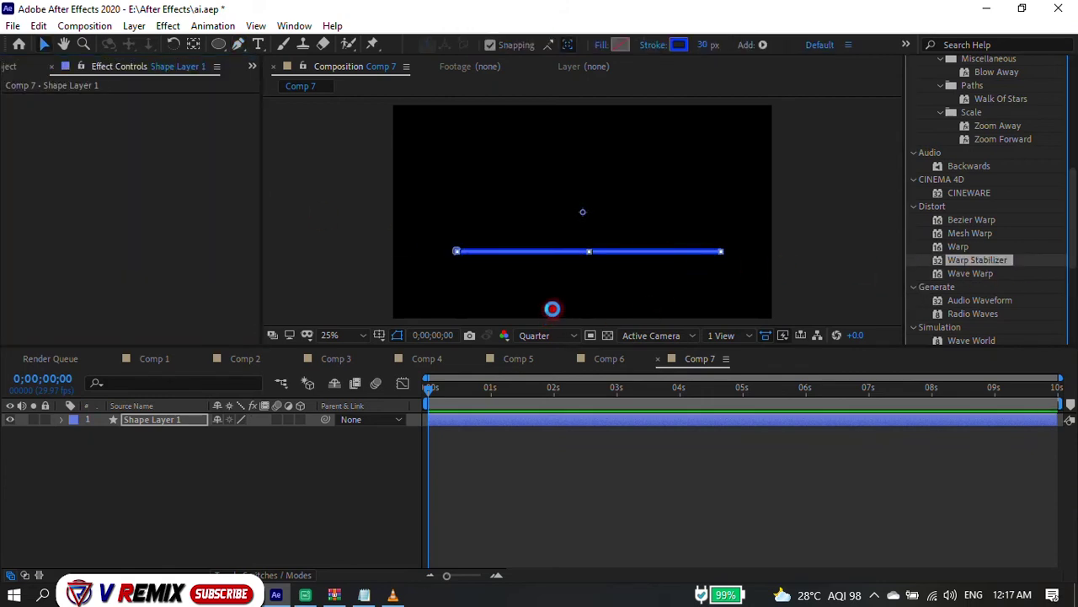
left_click_drag(552, 268, 551, 267)
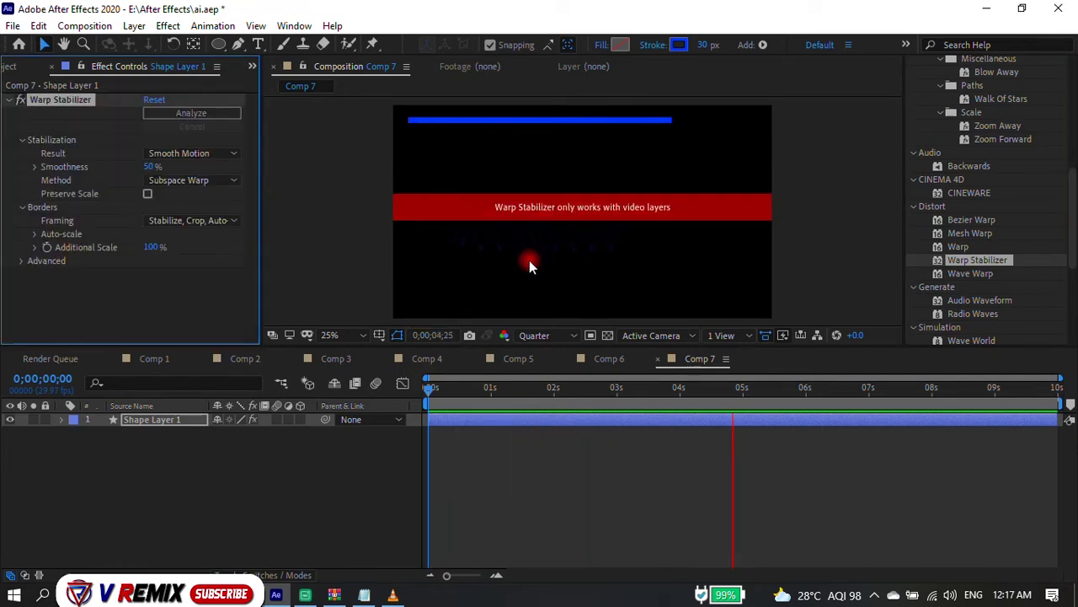
key("ctrl+z")
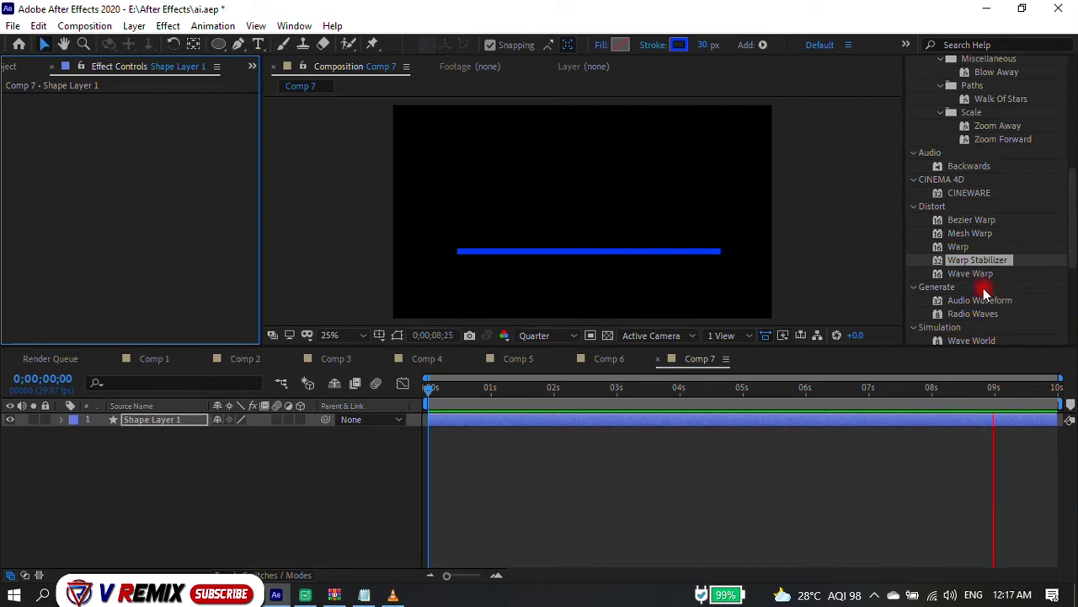
left_click_drag(948, 273, 967, 285)
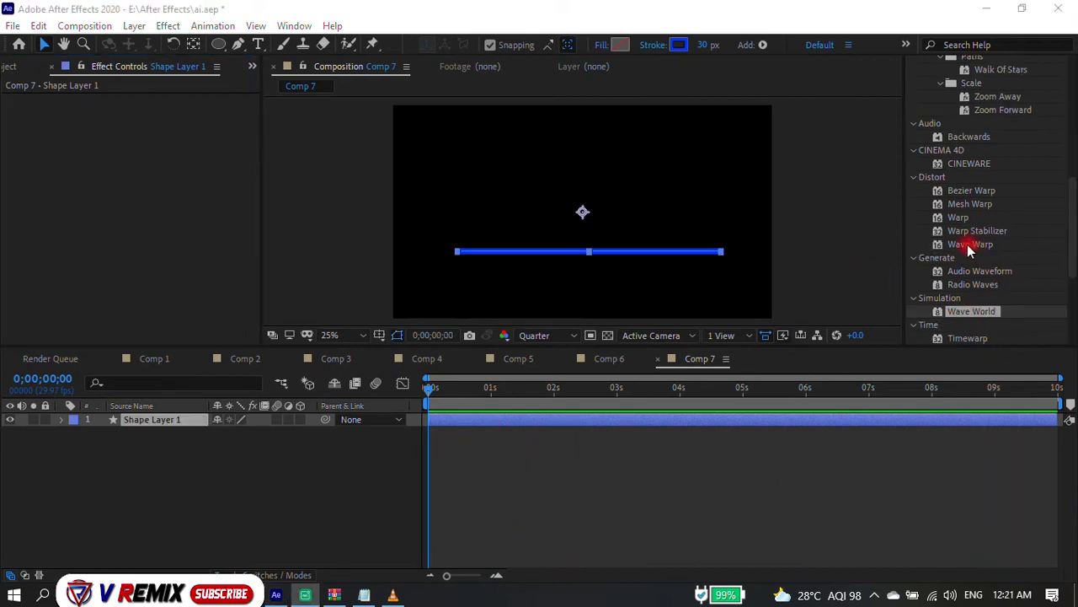
mouse_move(969, 249)
left_mouse_down()
mouse_move(600, 262)
mouse_move(621, 258)
left_mouse_up()
Set Sine Wave Warp height 62, width 26, speed 1.7, then move Comp 6's waveform lower.
mouse_move(154, 124)
left_mouse_down()
mouse_move(194, 126)
mouse_move(53, 157)
left_mouse_up()
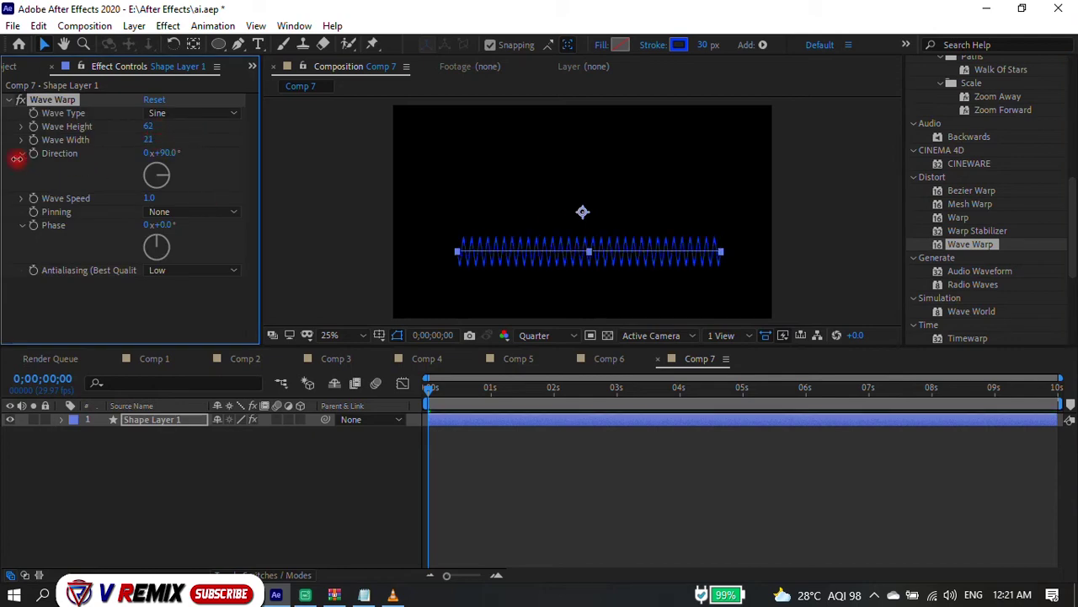
key("space")
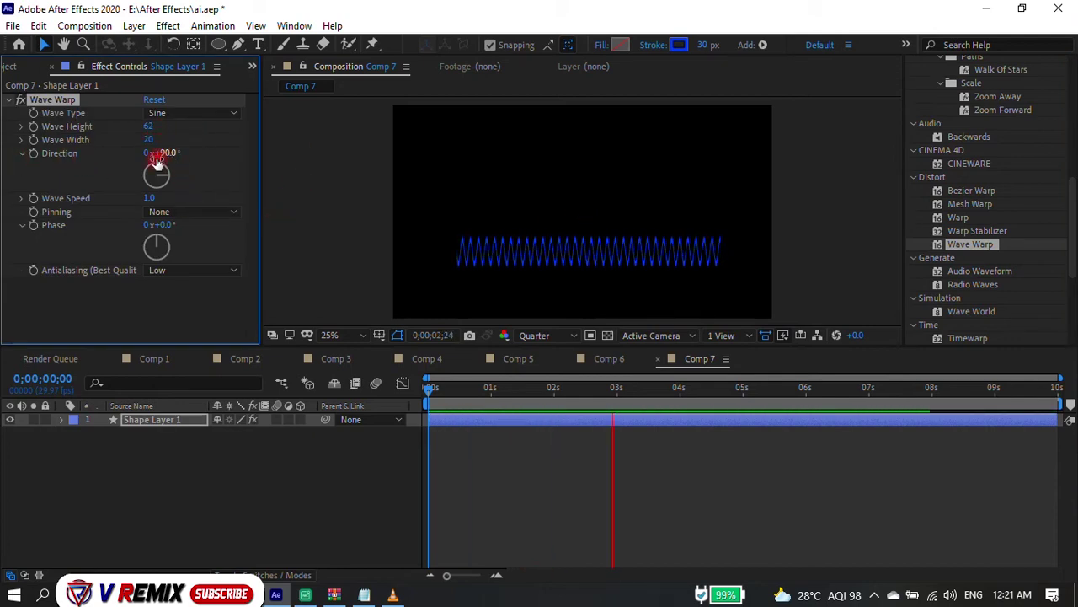
left_click_drag(149, 198, 203, 197)
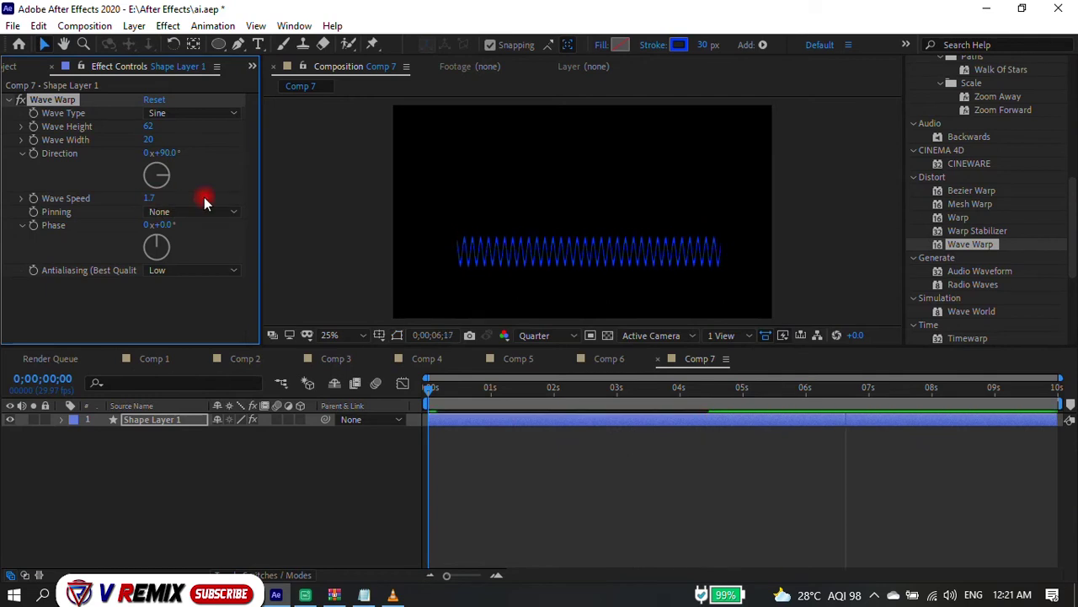
left_click_drag(150, 140, 197, 135)
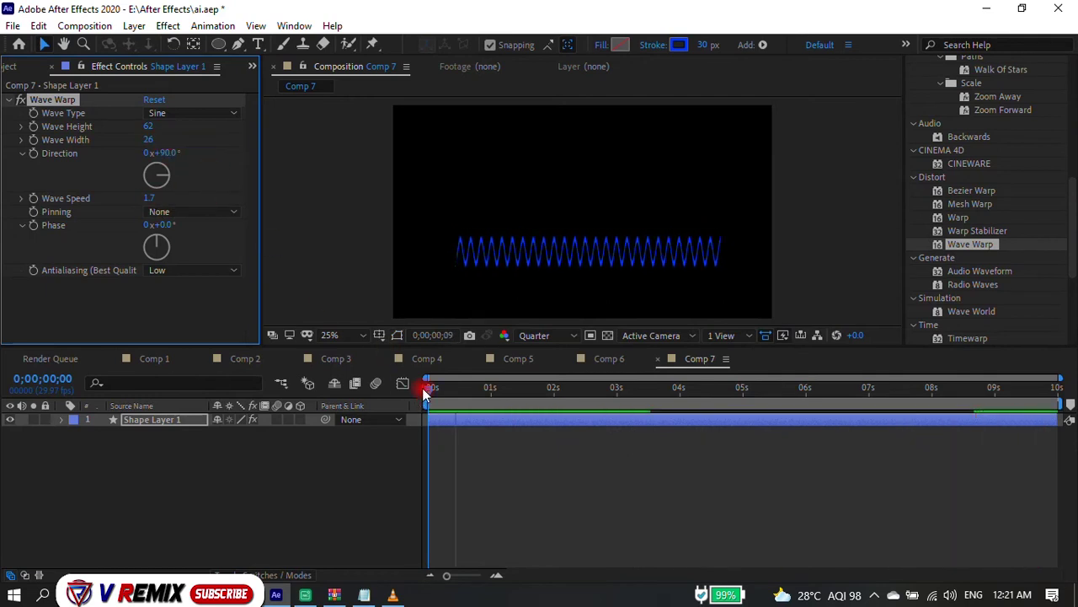
left_click(515, 455)
left_click(613, 362)
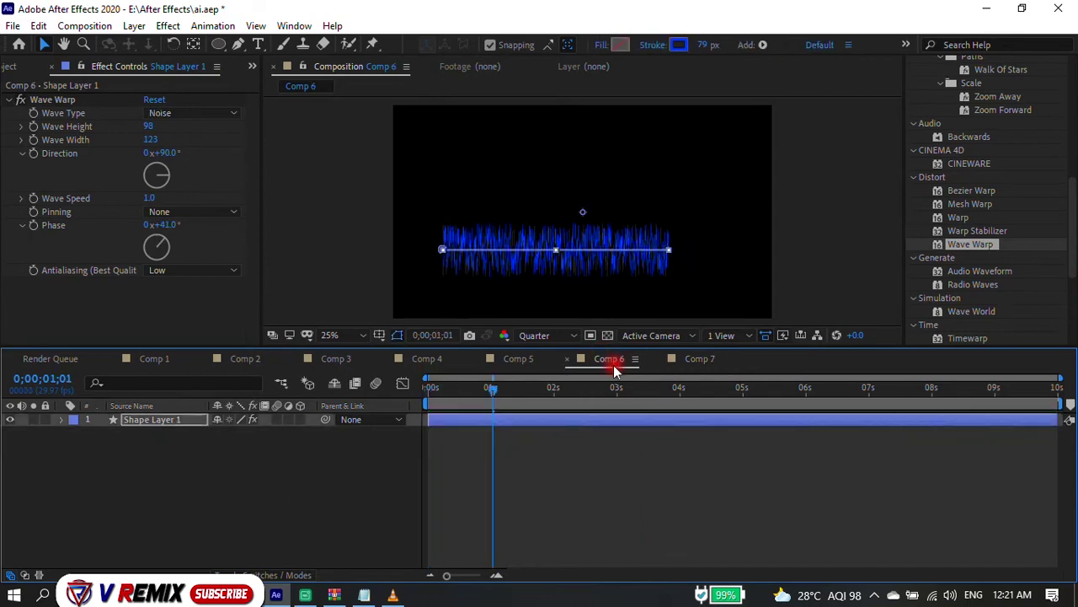
left_click_drag(587, 253, 618, 286)
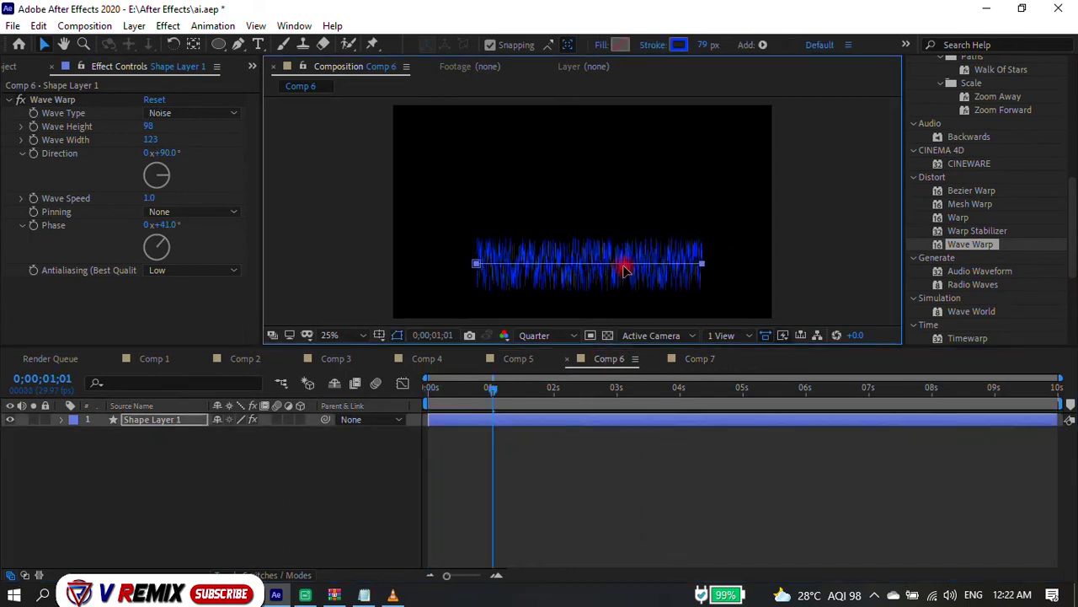
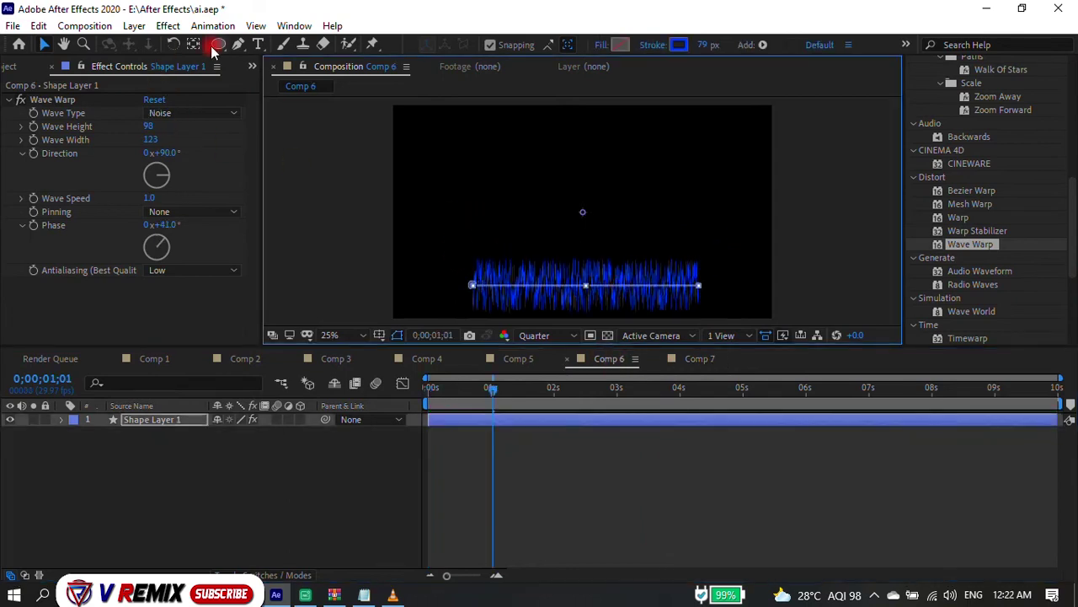
Draw a straight two-point Pen line above the waveform in Comp 6, creating Shape Layer 2.
left_click(239, 44)
left_click(221, 430)
left_click(482, 215)
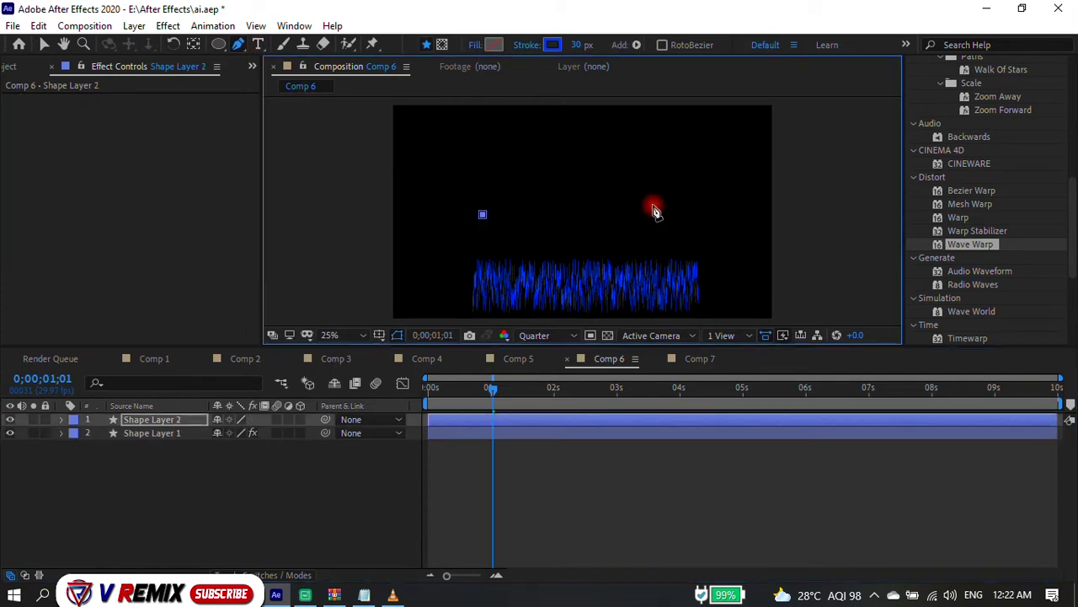
left_click(680, 213)
left_click(43, 44)
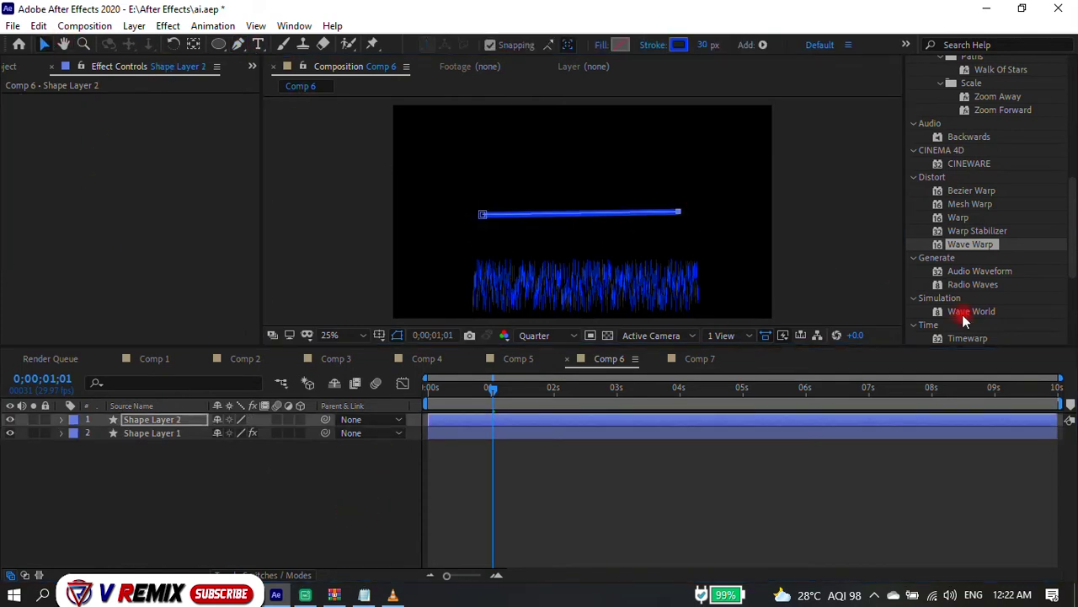
Apply the Simulation > Wave World effect to Shape Layer 2.
left_click_drag(963, 311, 689, 224)
left_click_drag(587, 221, 594, 225)
scroll(606, 217, "down", 1)
scroll(648, 309, "up", 1)
scroll(648, 309, "down", 1)
Tilt the Wave World wireframe preview and raise the height map brightness, contrast and gamma.
left_click(30, 124)
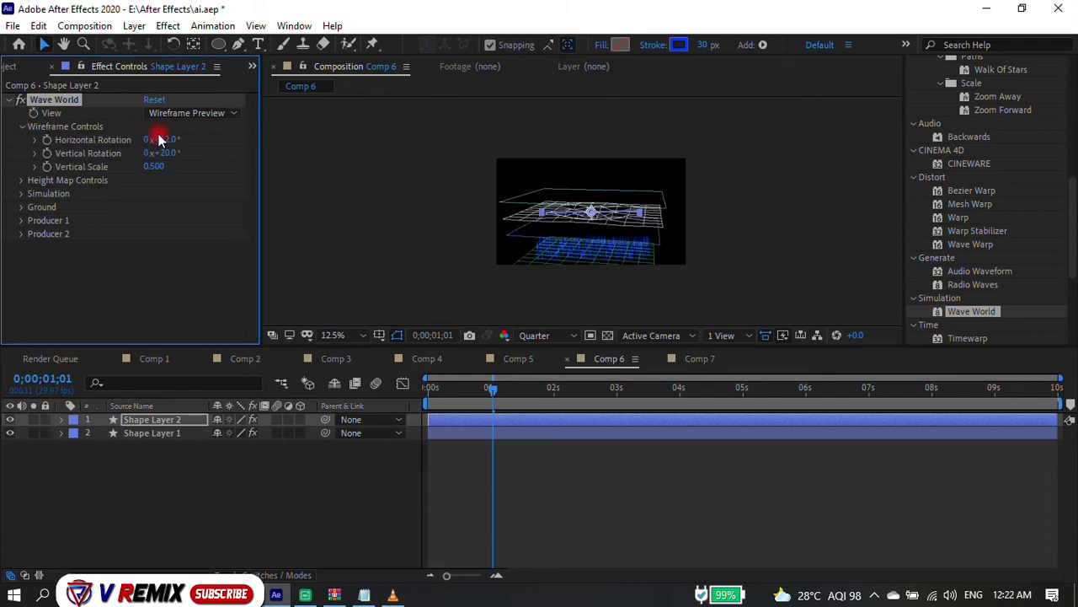
mouse_move(171, 139)
left_mouse_down()
mouse_move(140, 140)
mouse_move(189, 153)
mouse_move(128, 166)
left_mouse_up()
scroll(578, 241, "up", 1)
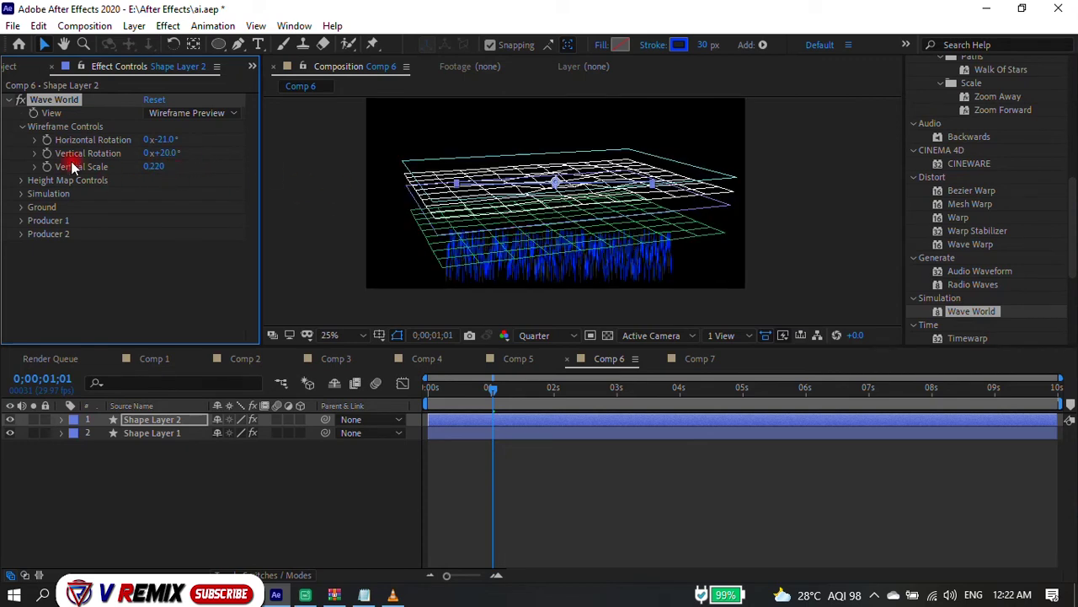
left_click(22, 126)
left_click(21, 140)
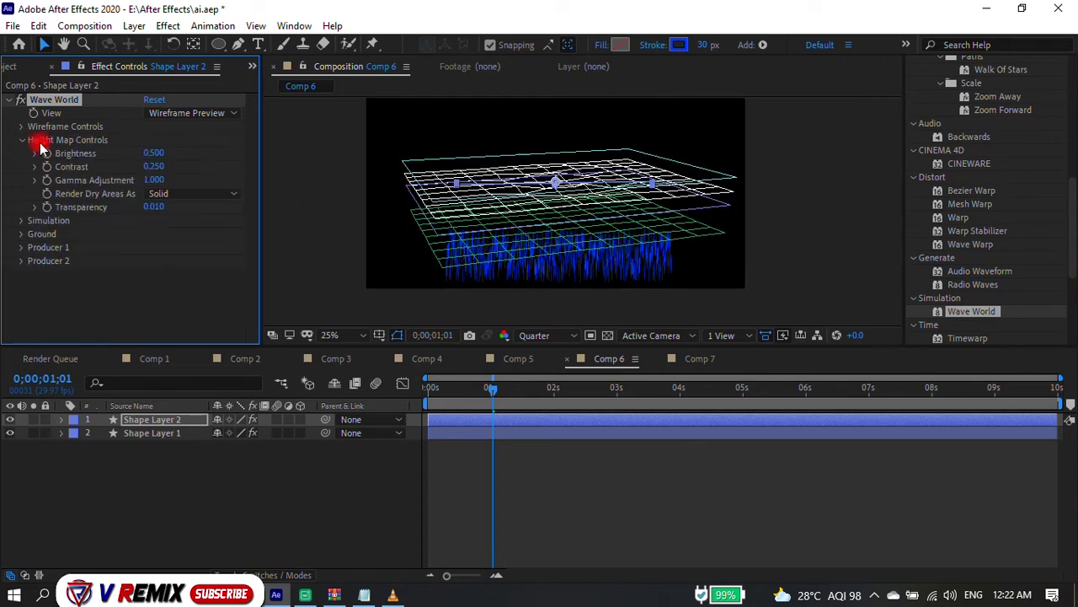
mouse_move(154, 166)
left_mouse_down()
mouse_move(218, 162)
mouse_move(216, 173)
left_mouse_up()
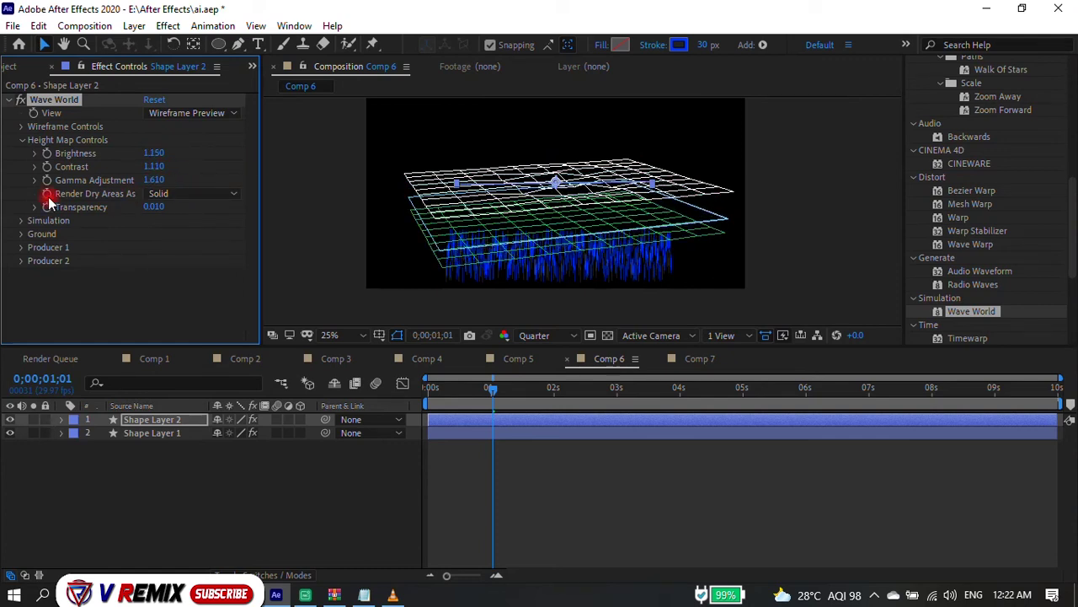
left_click(22, 140)
Set the simulation grid resolution to 147, preview the waves, and flatten the wireframe's vertical scale.
left_click(21, 153)
left_click_drag(150, 166, 233, 169)
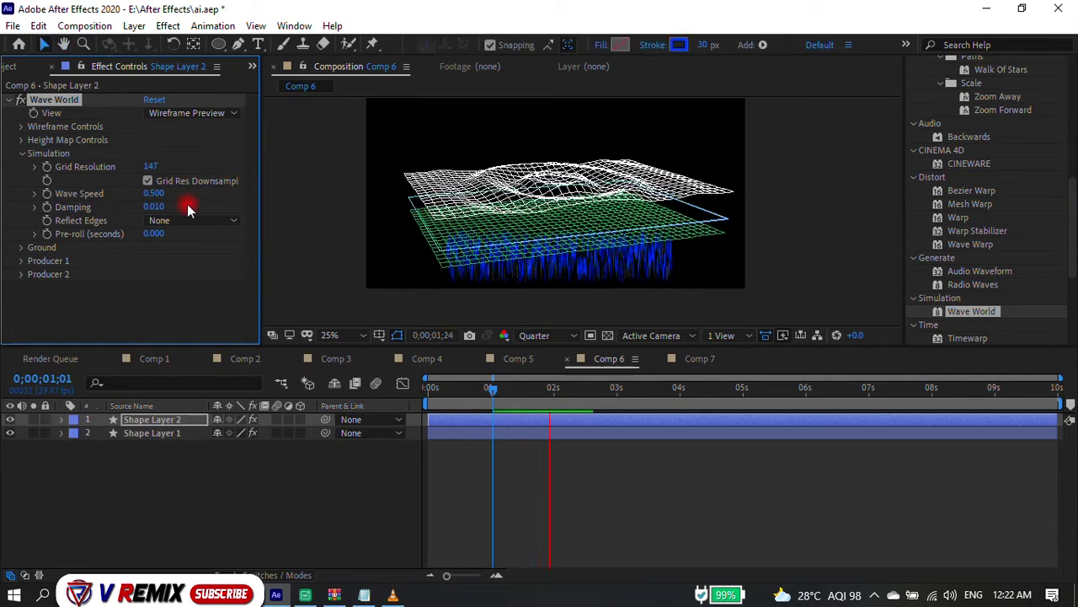
key("space")
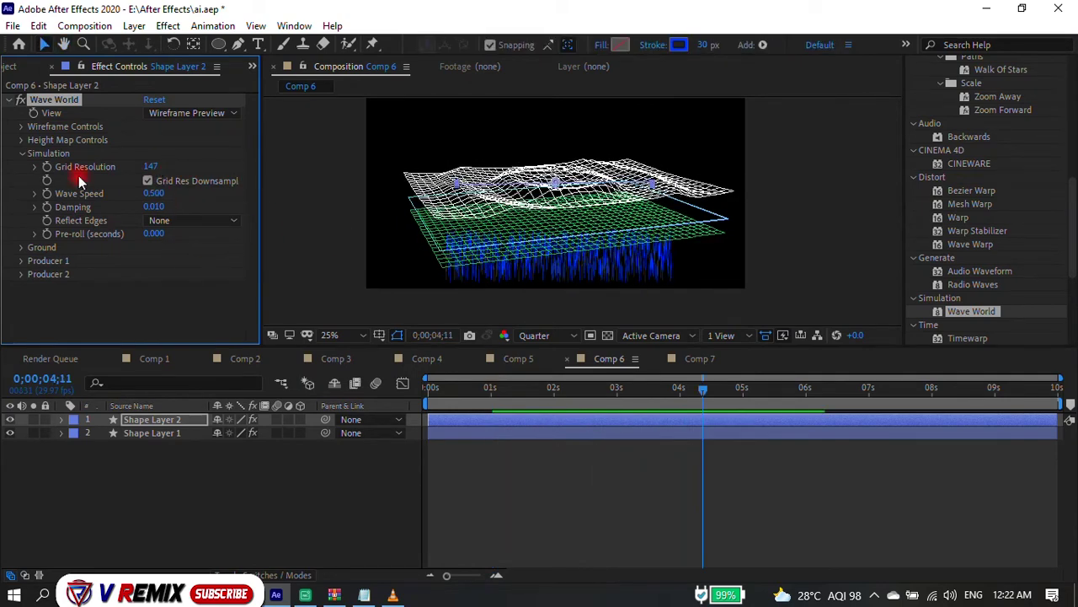
left_click(21, 126)
left_click_drag(152, 166, 166, 159)
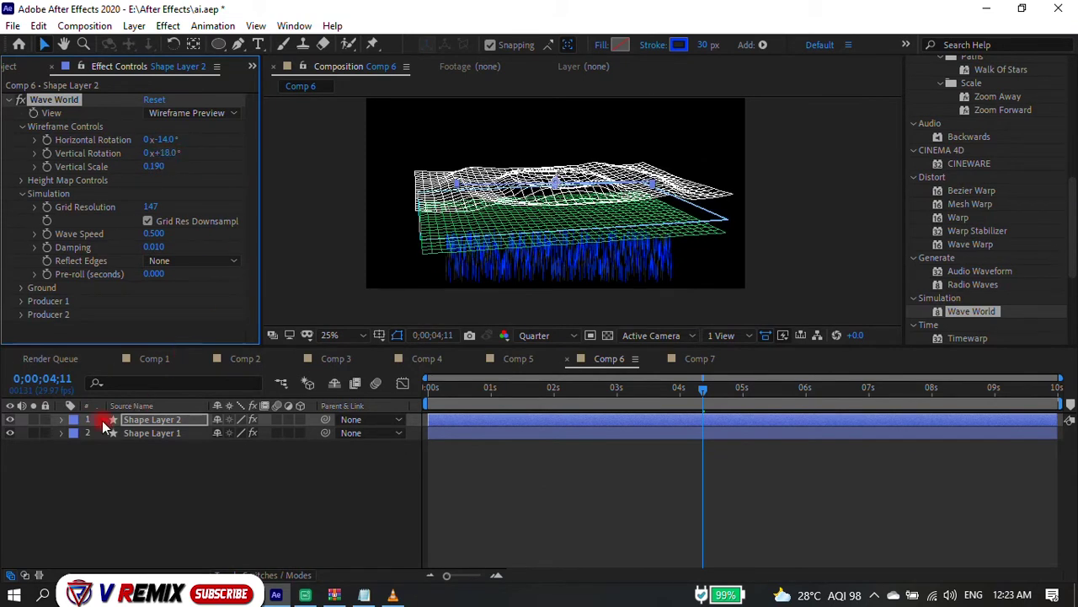
Try moving Shape Layer 2 upward, then undo to restore its original position.
left_click(482, 466)
key("p")
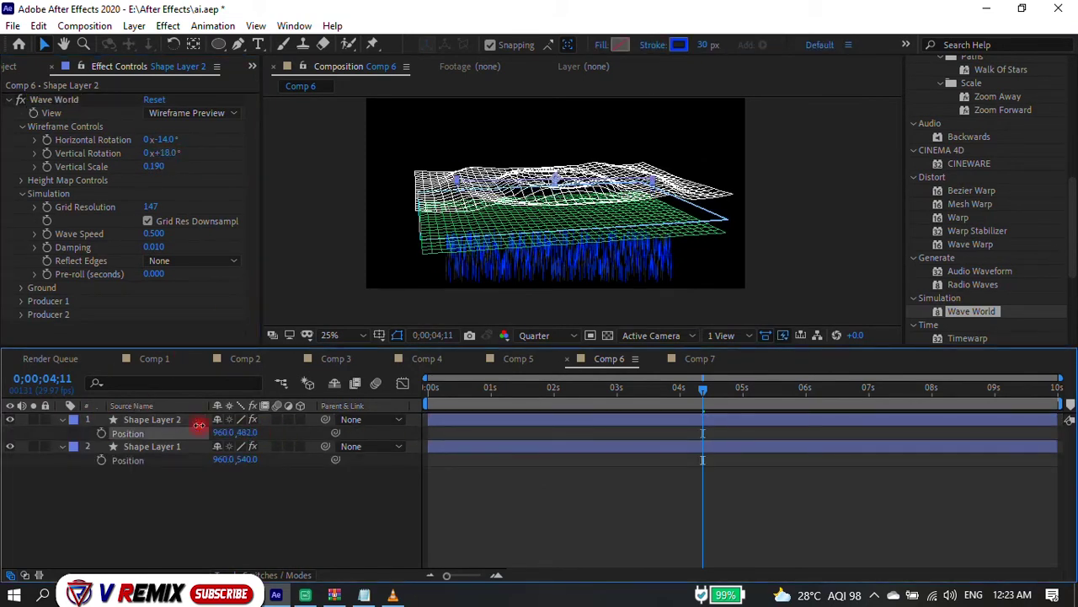
left_click_drag(247, 434, 211, 438)
key("ctrl+z")
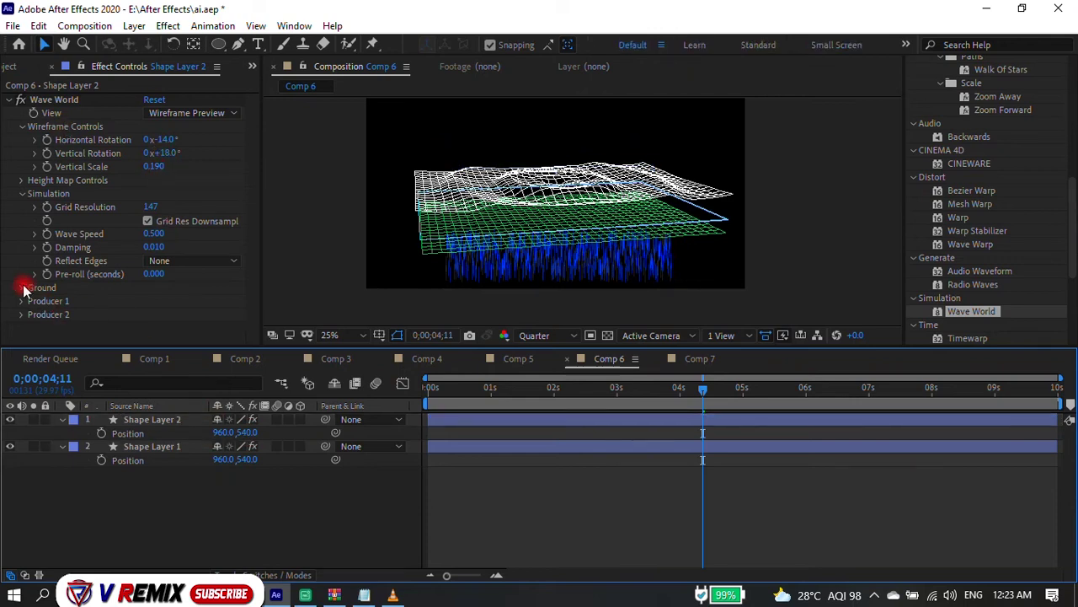
Set Ground Wave Strength to 0.090 and move Producer 1's ripple source, horizontally to 999.
left_click(23, 287)
scroll(133, 281, "down", 1)
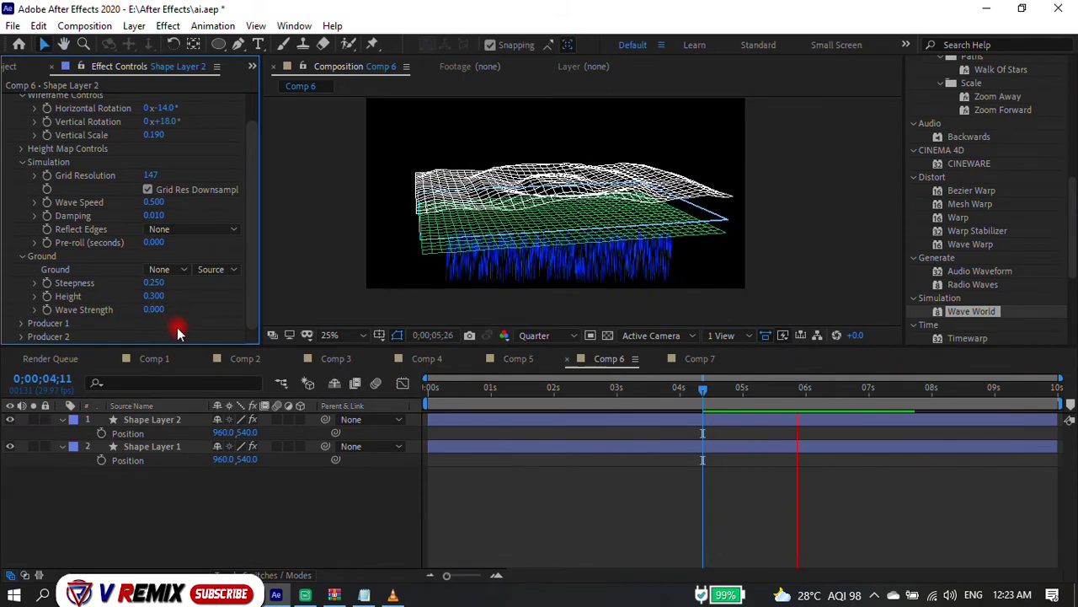
left_click_drag(171, 308, 179, 308)
left_click(21, 323)
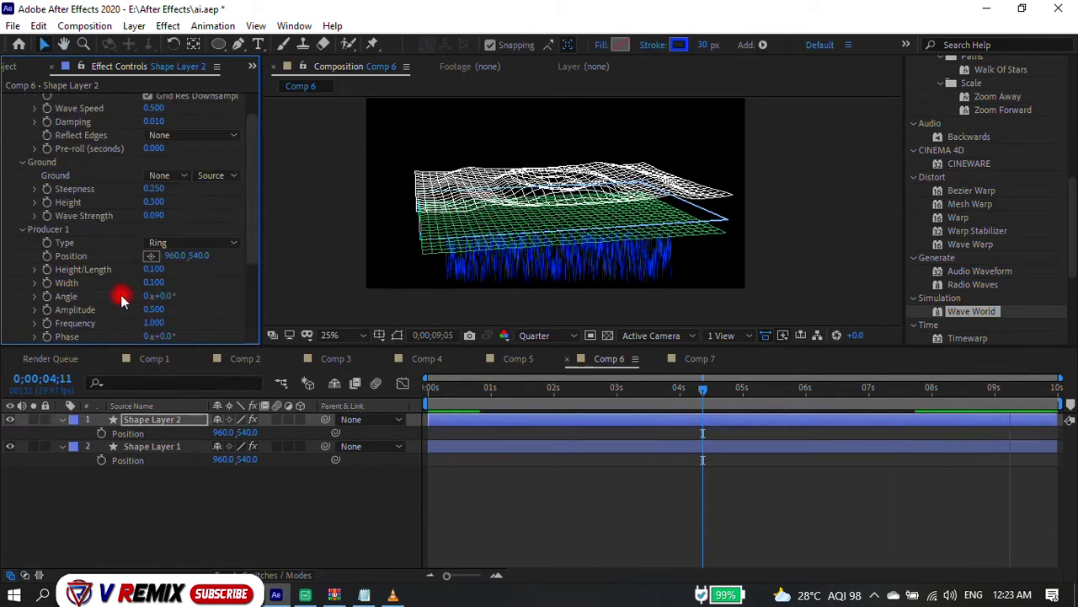
mouse_move(200, 242)
left_mouse_down()
mouse_move(171, 242)
mouse_move(181, 245)
left_mouse_up()
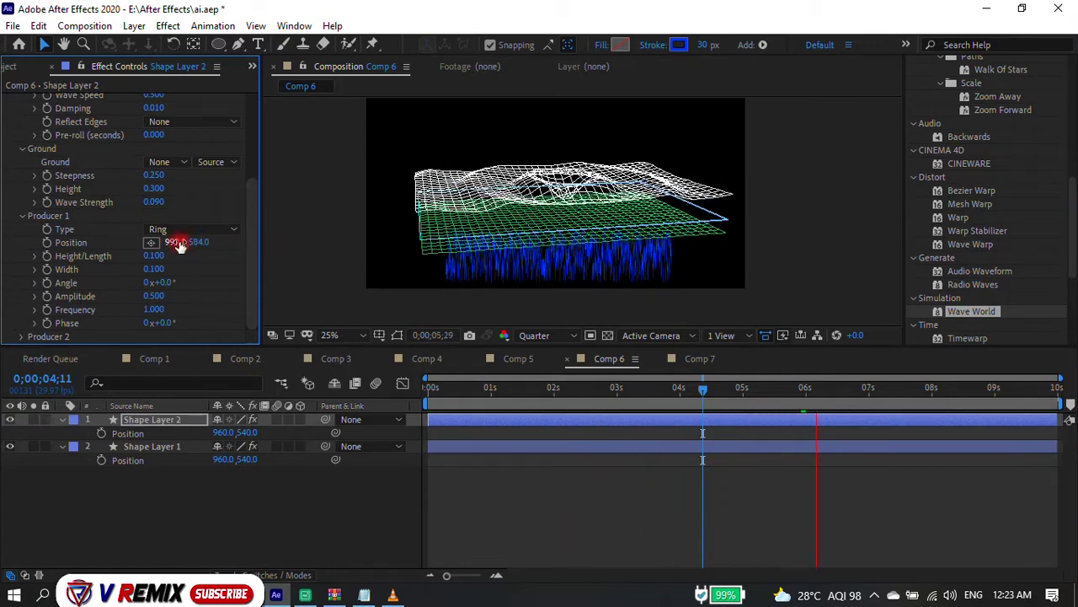
left_click(194, 229)
left_click(37, 337)
Reposition Producer 2, make the wave mesh taller, preview the ripple, then switch to Comp 1.
left_click(37, 337)
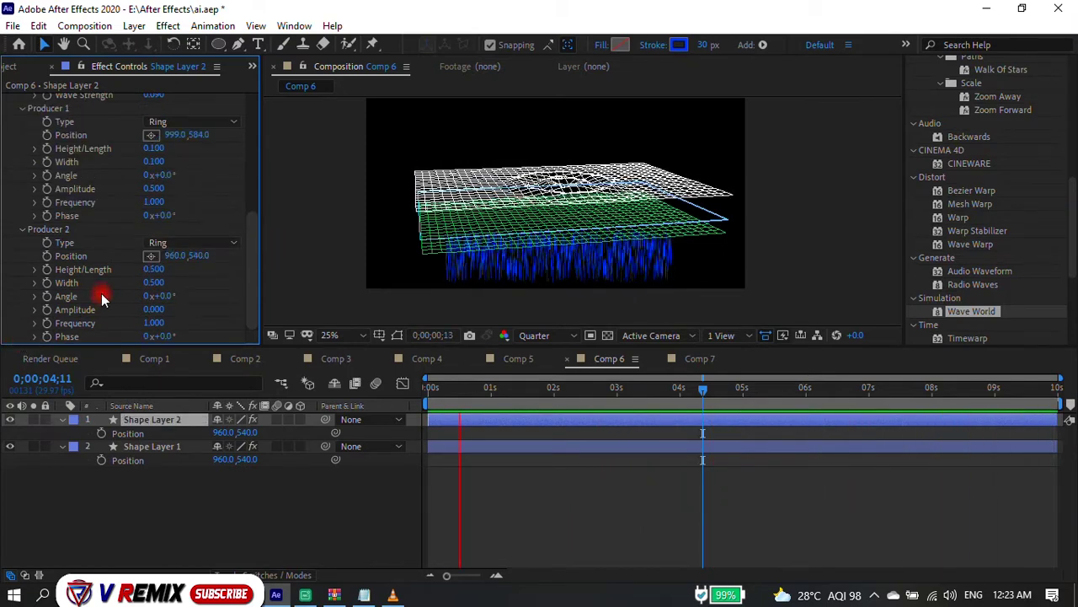
left_click_drag(194, 257, 228, 260)
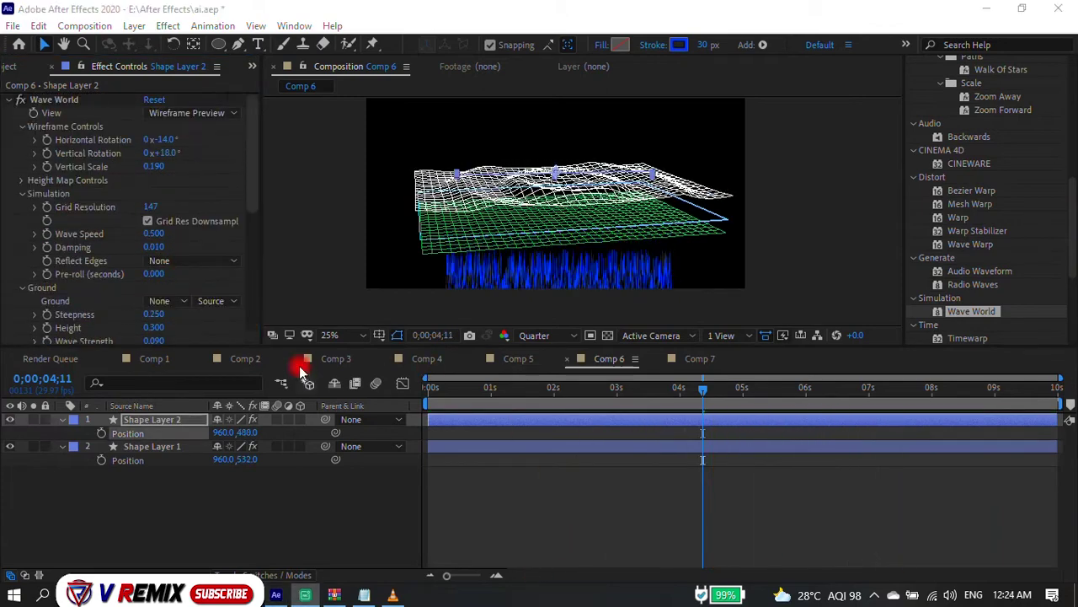
mouse_move(142, 169)
left_mouse_down()
mouse_move(169, 170)
mouse_move(156, 152)
mouse_move(172, 139)
left_mouse_up()
key("space")
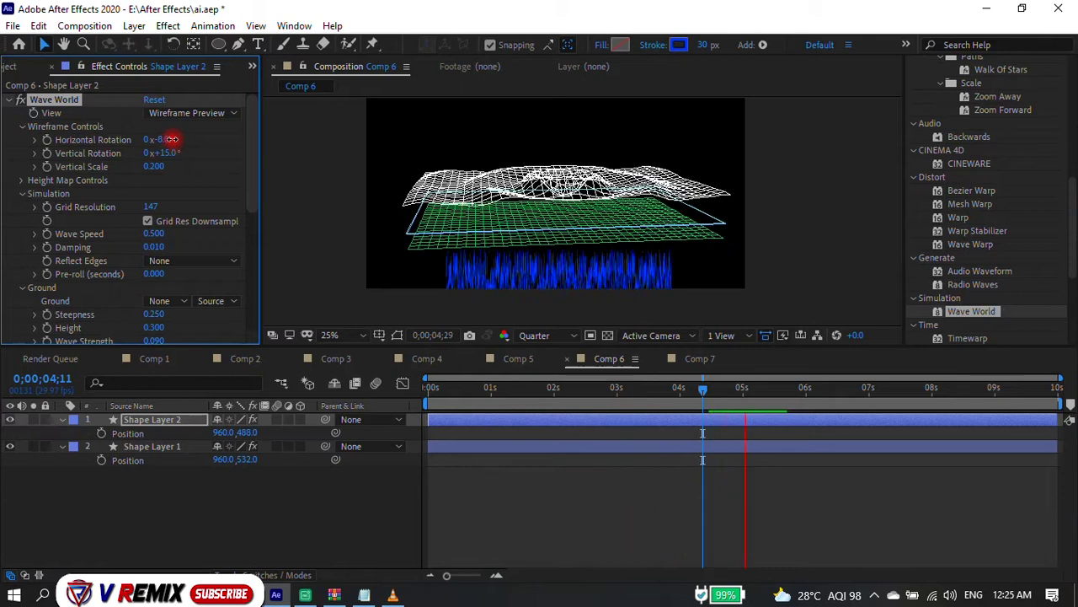
left_click(445, 265)
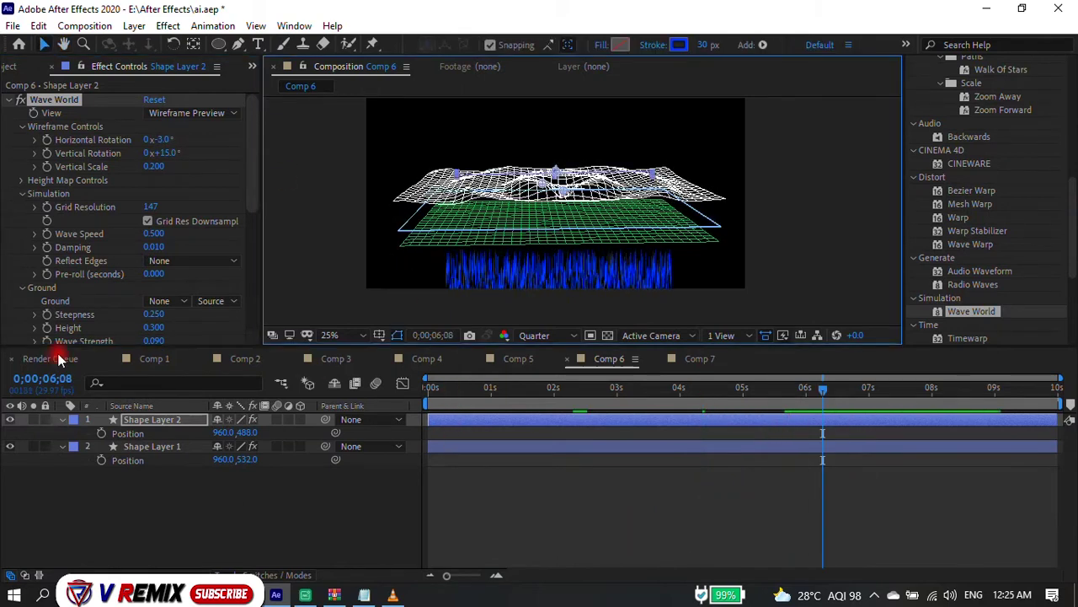
left_click(90, 360)
left_click(154, 358)
Add Comp 2 through Comp 7 from the Project panel as layers in Comp 1.
left_click(26, 66)
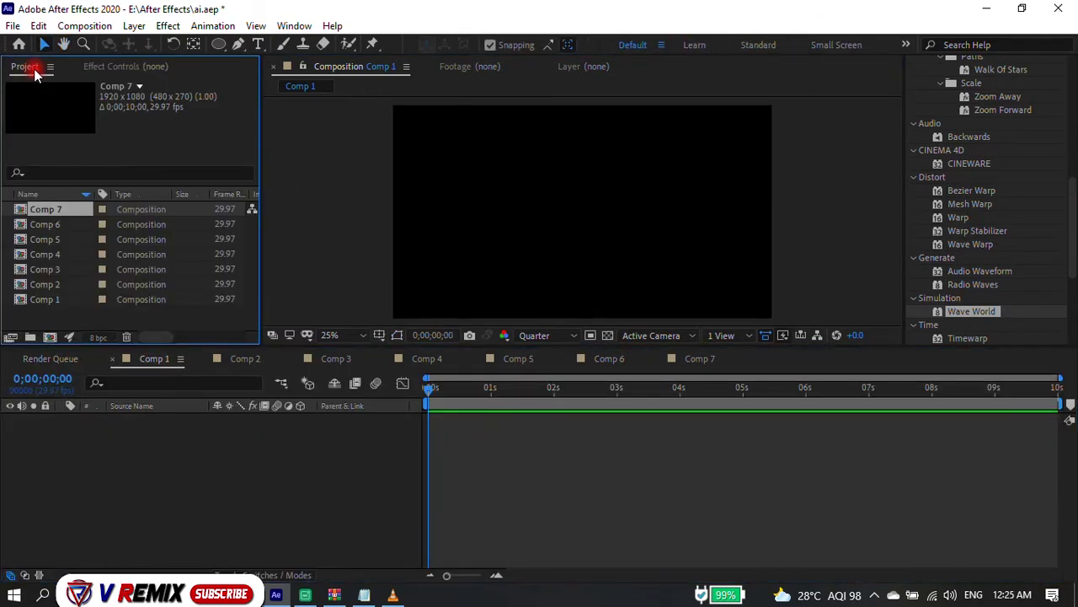
left_click_drag(47, 284, 74, 396)
left_click_drag(46, 268, 84, 445)
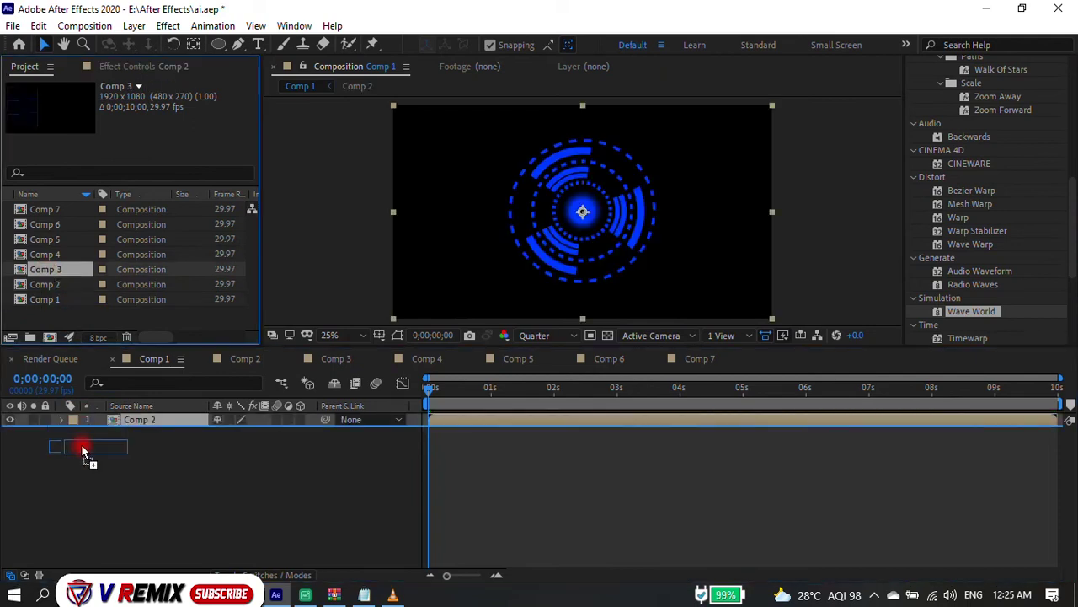
left_click_drag(47, 253, 79, 477)
left_click_drag(46, 240, 93, 508)
left_click_drag(46, 209, 94, 508)
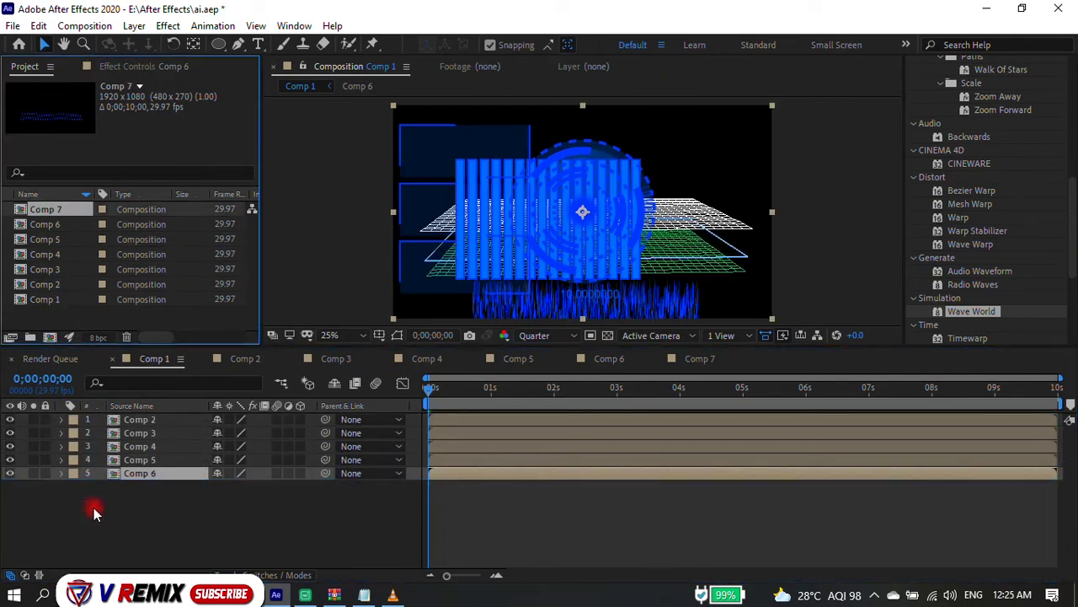
Scale the Comp 3 rings to 64% and hide the Comp 4 and Comp 5 layers.
left_click(133, 434)
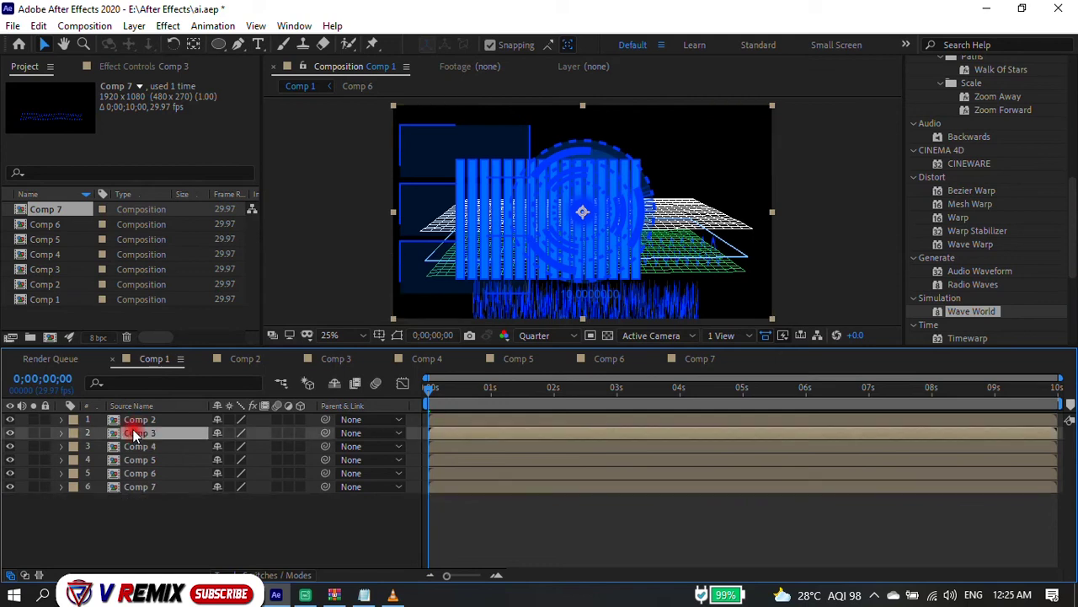
key("s")
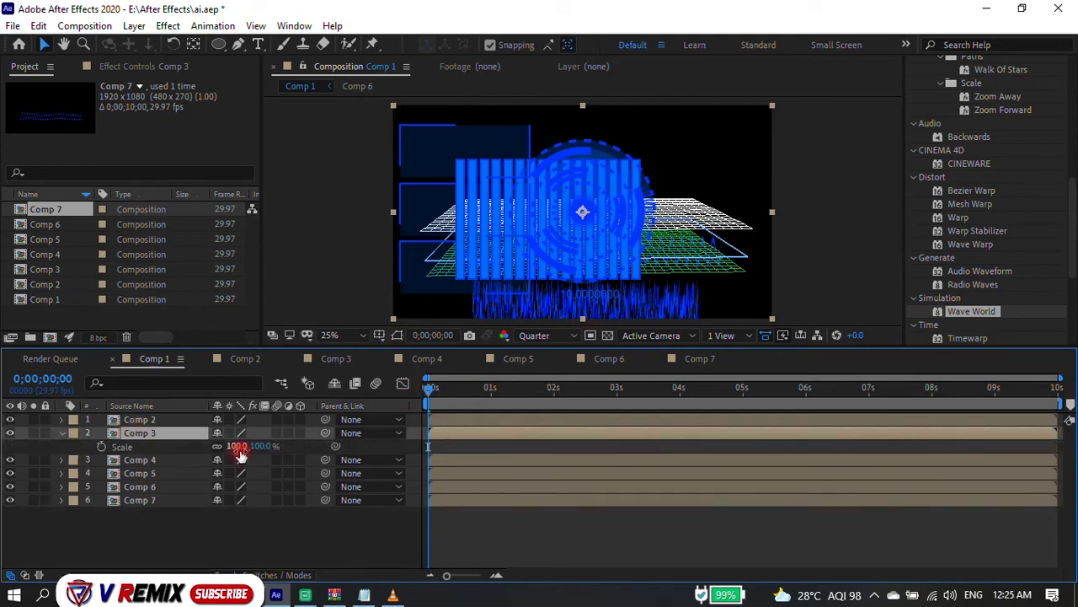
mouse_move(253, 445)
left_mouse_down()
mouse_move(231, 447)
mouse_move(470, 137)
left_mouse_up()
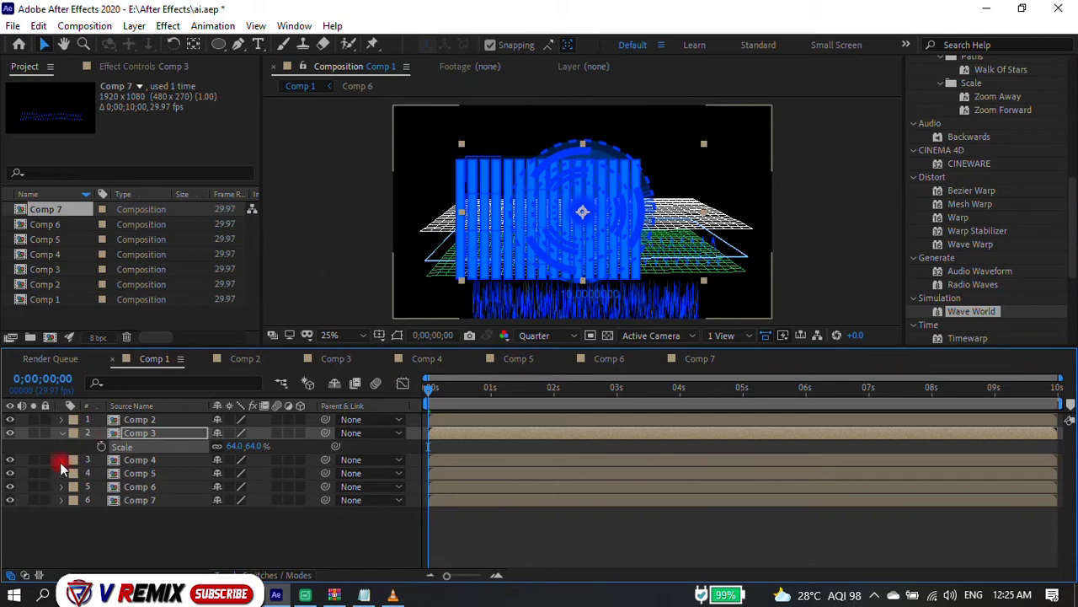
left_click(10, 473)
left_click(11, 460)
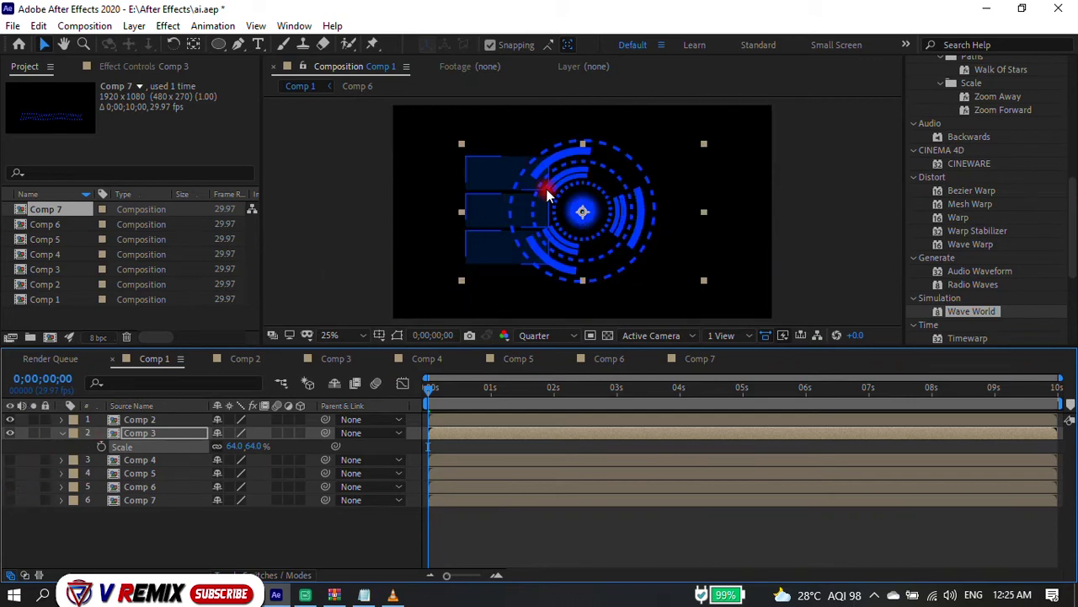
Move the Comp 2 panel frame to the top-left corner, scale it to 69%, and show Comp 4 again.
left_click_drag(469, 165, 438, 139)
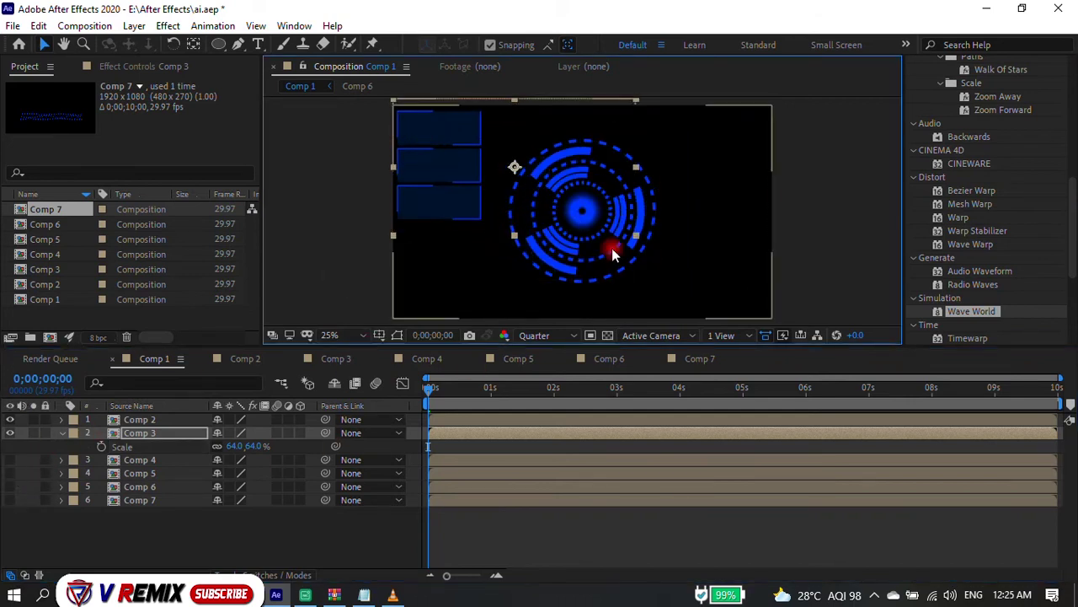
key("s")
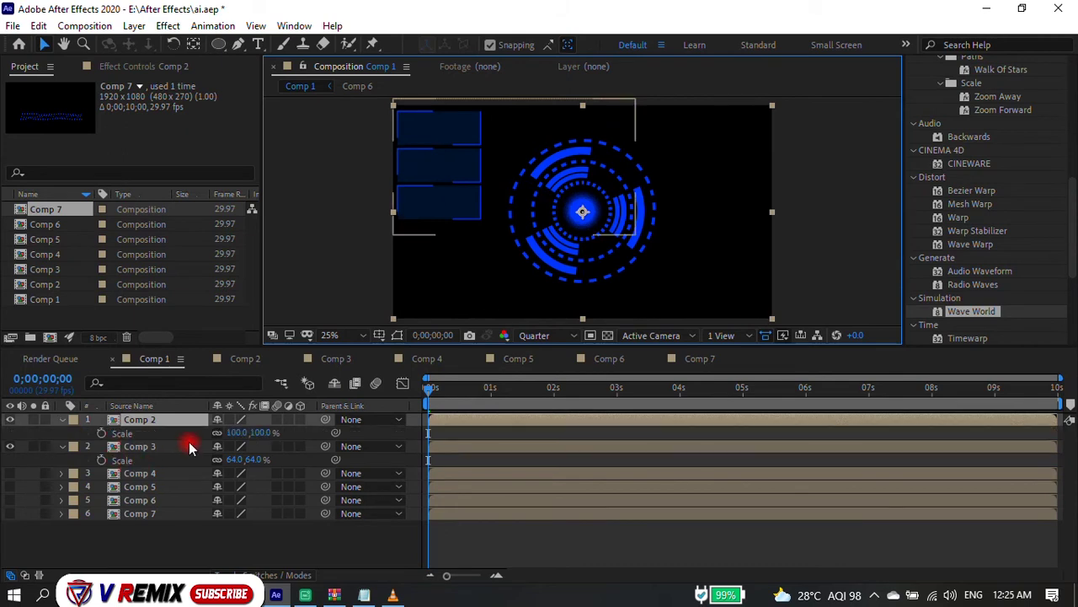
left_click(240, 431)
left_click_drag(231, 434, 221, 433)
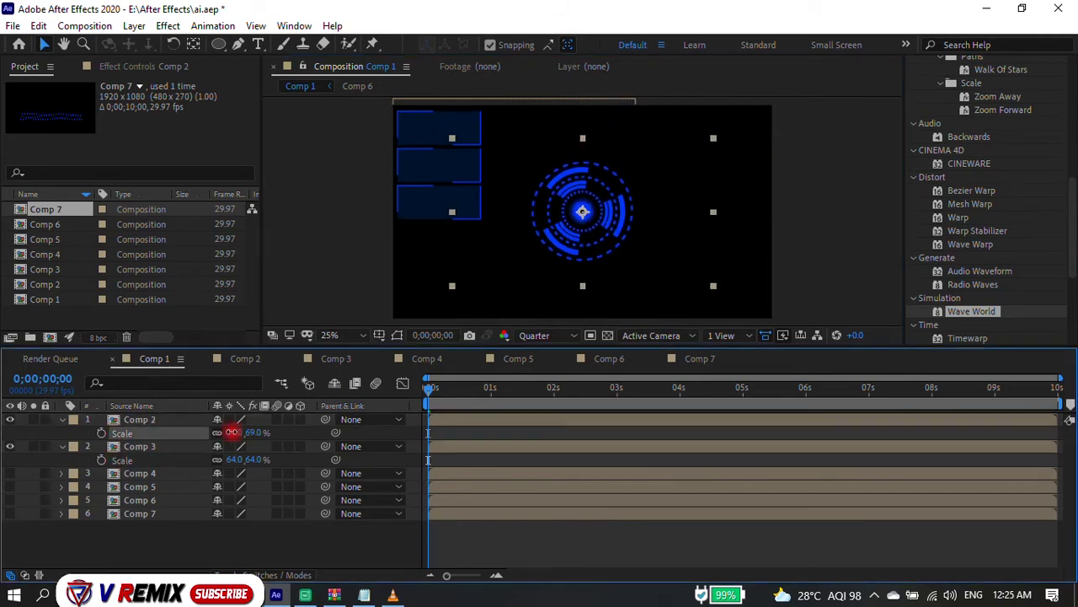
left_click(10, 473)
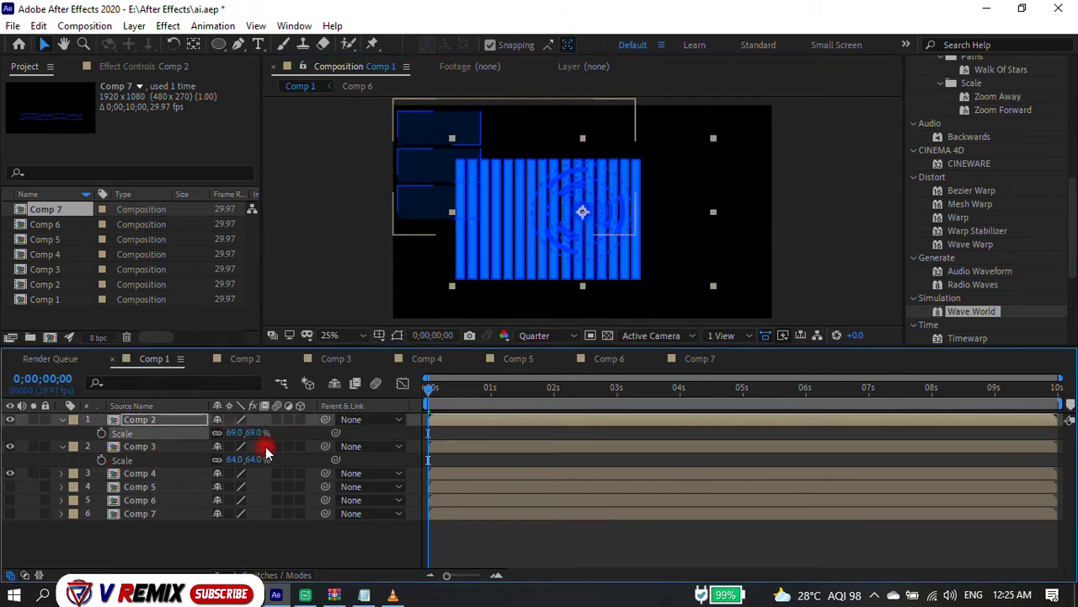
key("r")
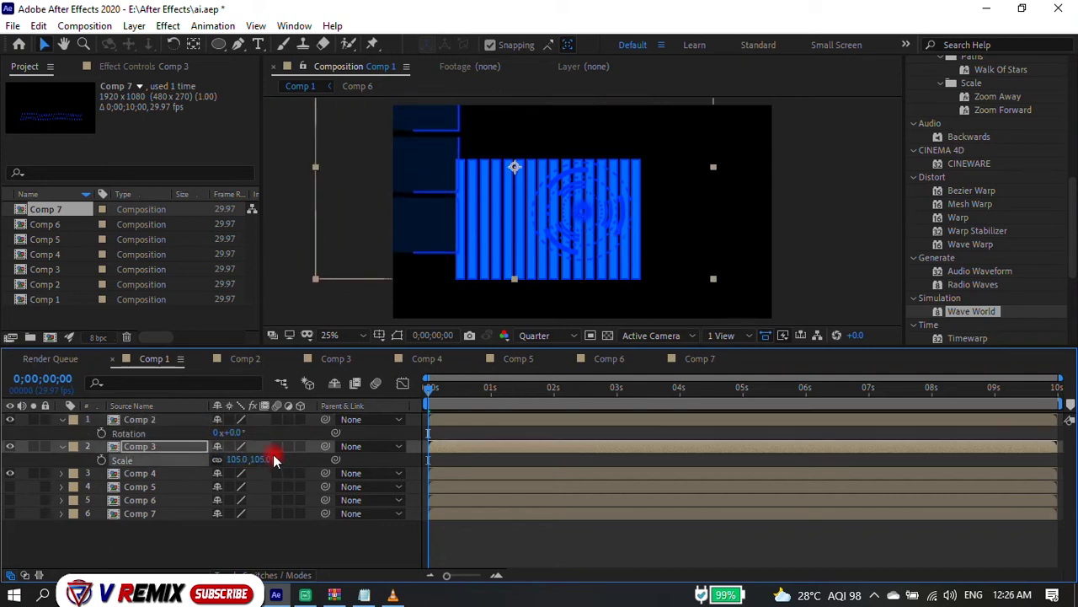
left_click(147, 473)
Rotate the Comp 4 bar grid to 90°.
key("r")
mouse_move(232, 487)
left_mouse_down()
mouse_move(275, 487)
mouse_move(101, 491)
left_mouse_up()
type("90")
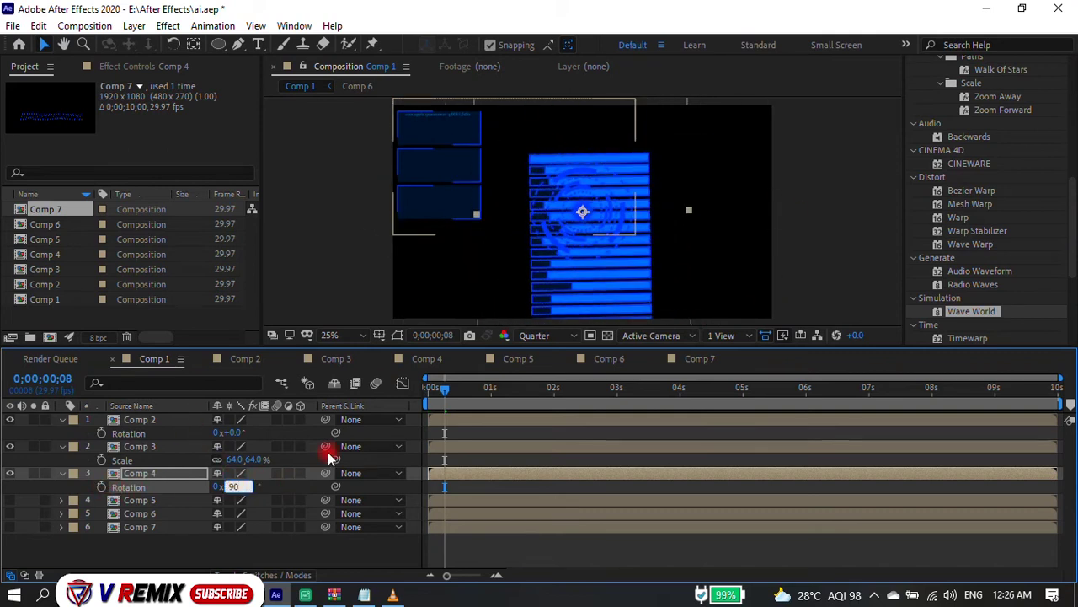
left_click(464, 335)
scroll(505, 258, "down", 1)
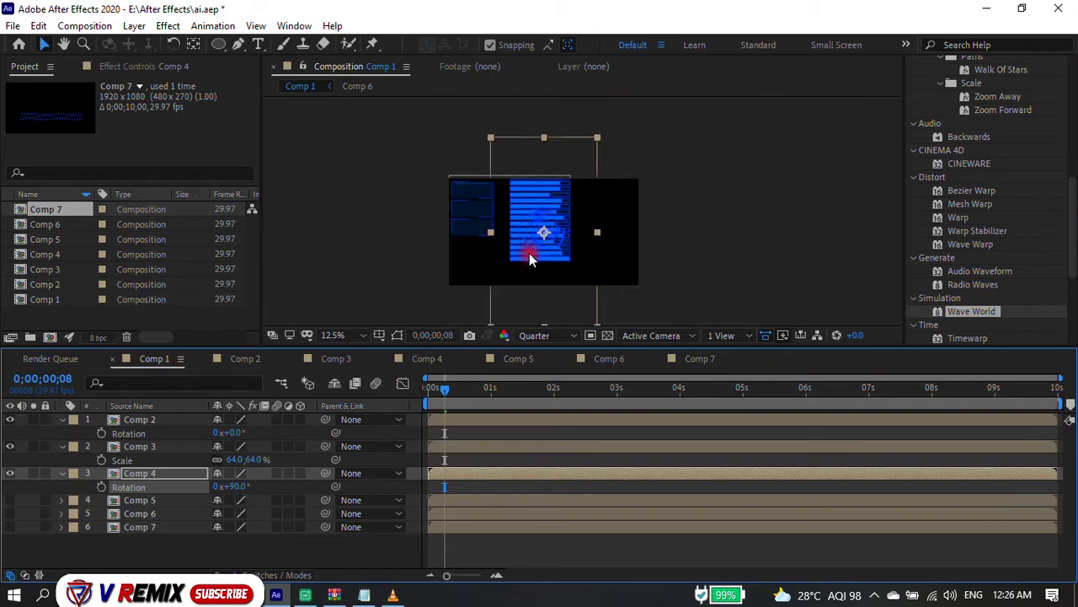
Scale the Comp 4 bar grid to 45% and move it to the lower left.
key("s")
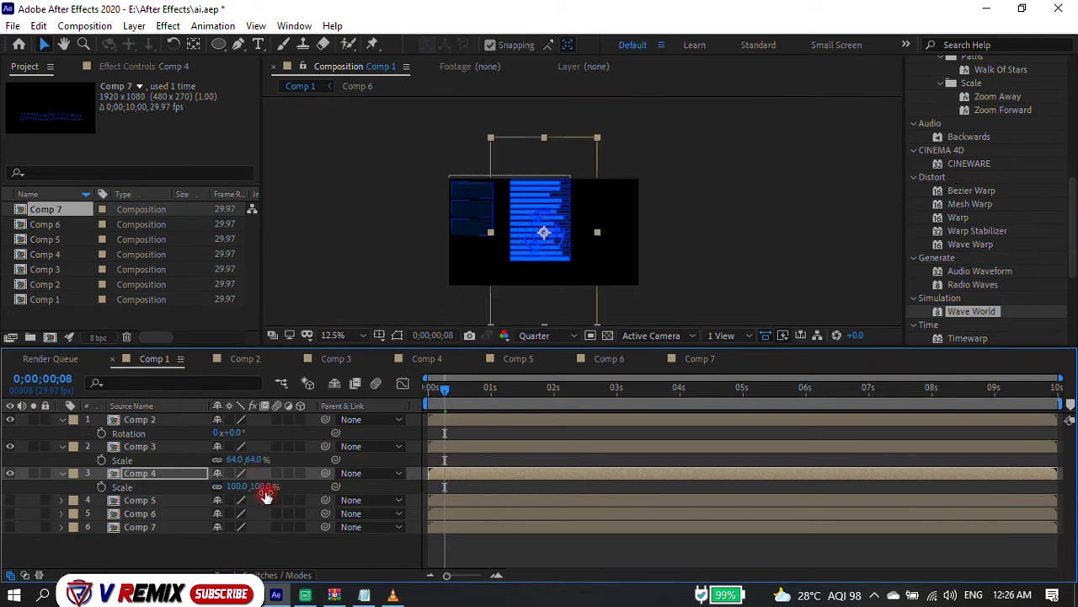
left_click_drag(253, 487, 212, 487)
scroll(539, 231, "up", 1)
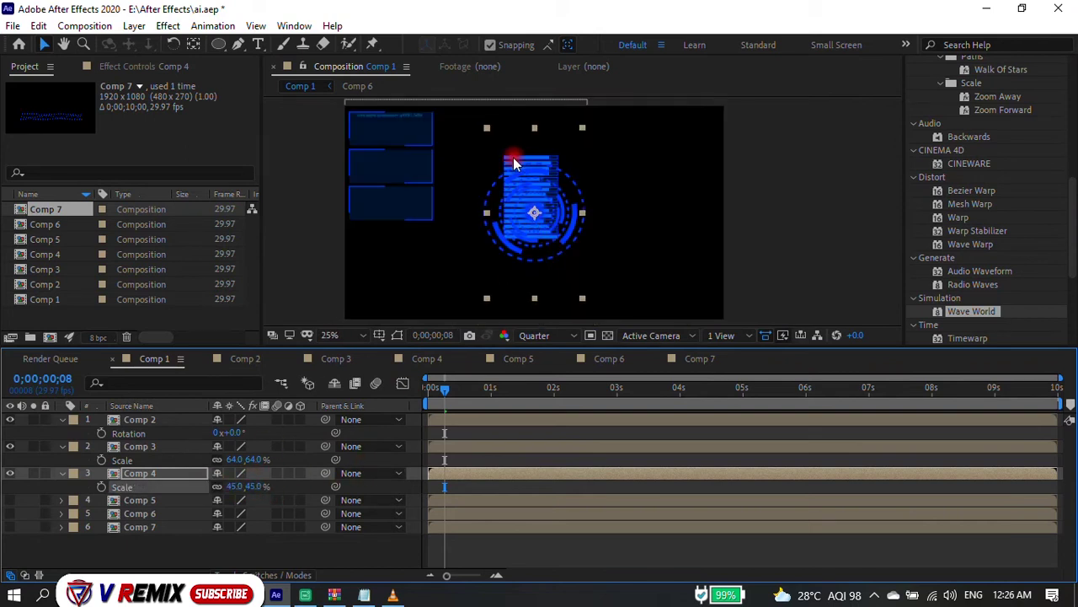
left_click_drag(515, 163, 359, 232)
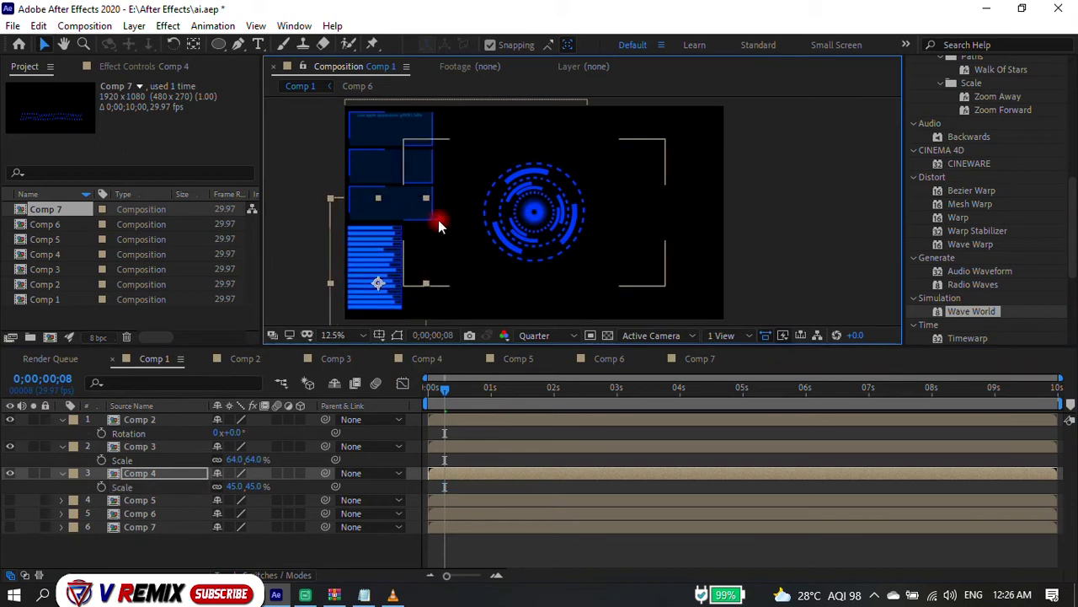
scroll(495, 300, "up", 1)
scroll(400, 288, "down", 1)
left_click(10, 500)
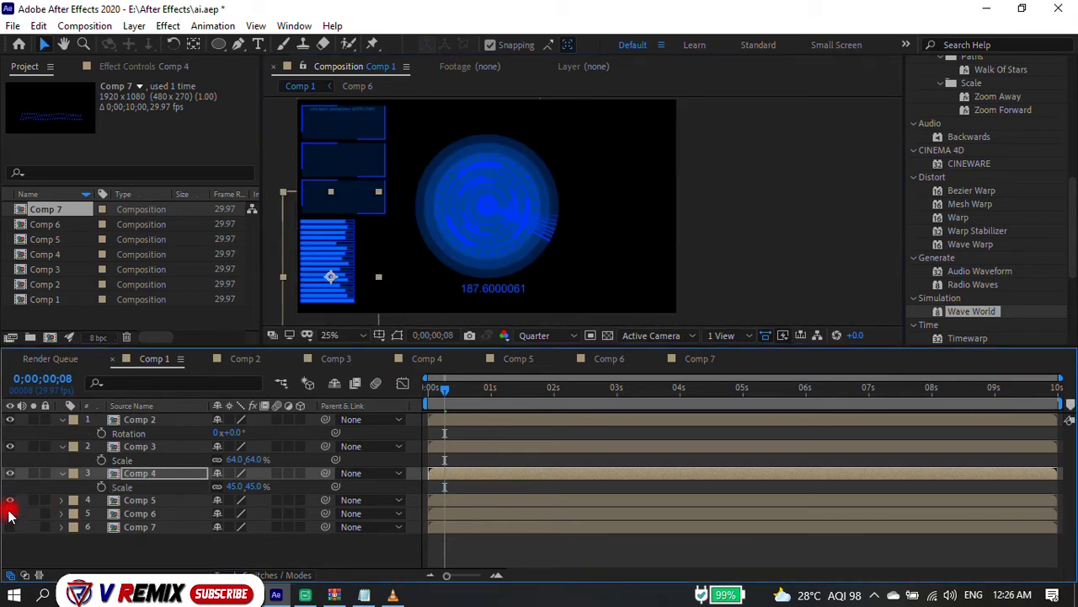
mouse_move(253, 486)
left_mouse_down()
mouse_move(239, 494)
mouse_move(248, 500)
left_mouse_up()
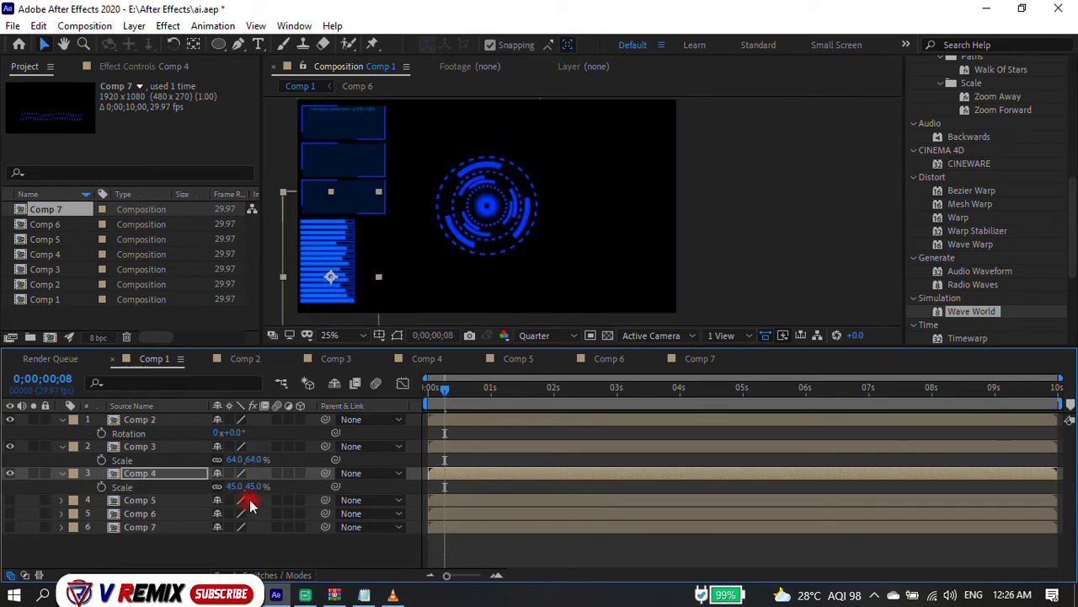
left_click(74, 516)
Show the Comp 5 glowing circle, scale it to 60%, and place it beside the bars.
left_click(10, 500)
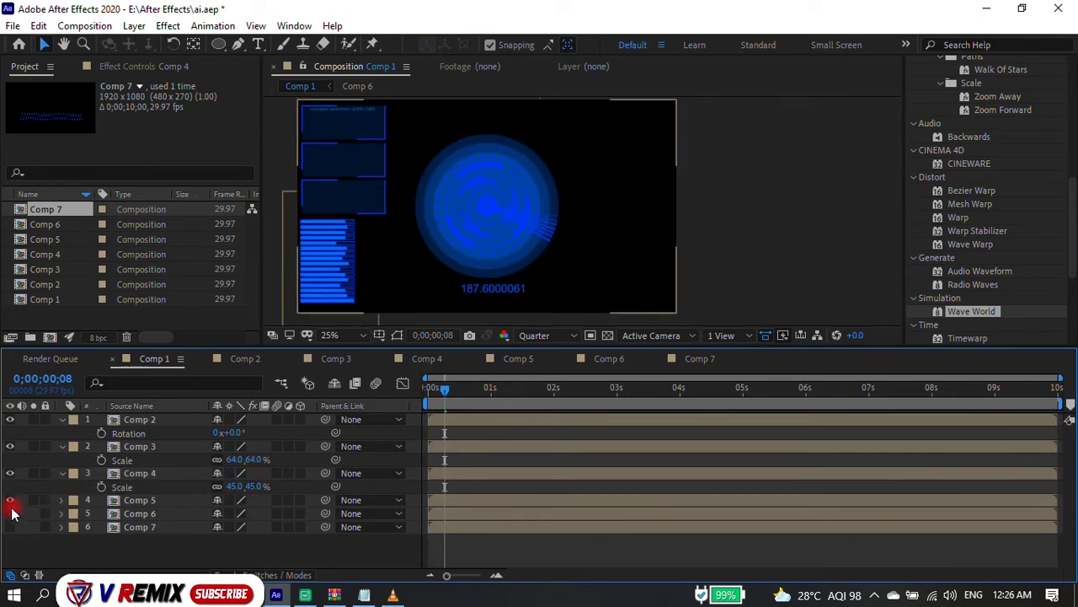
left_click(189, 497)
key("s")
left_click_drag(257, 518, 228, 512)
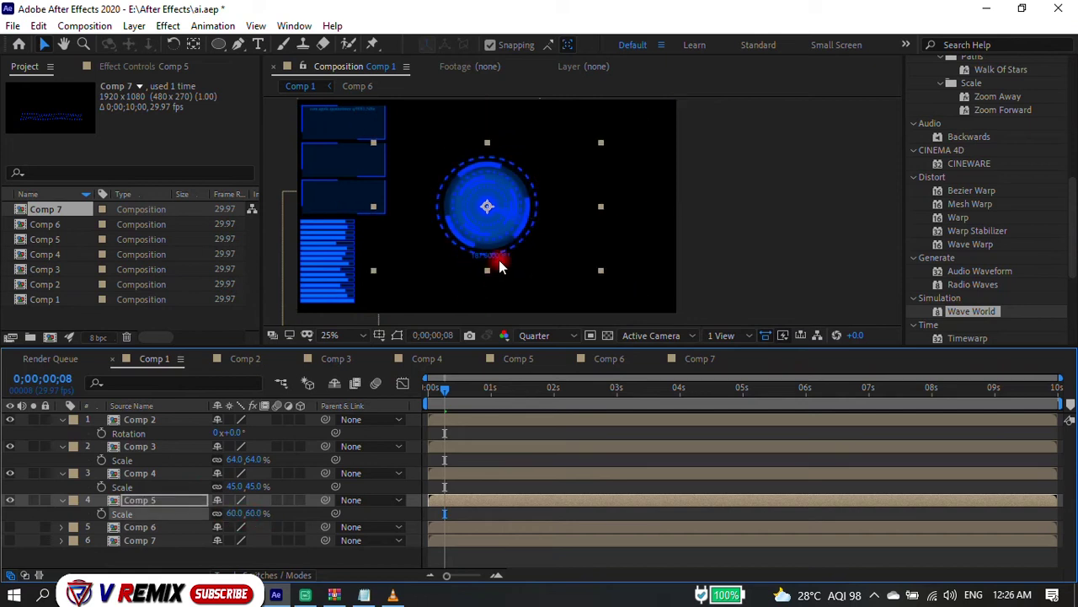
left_click_drag(592, 268, 492, 315)
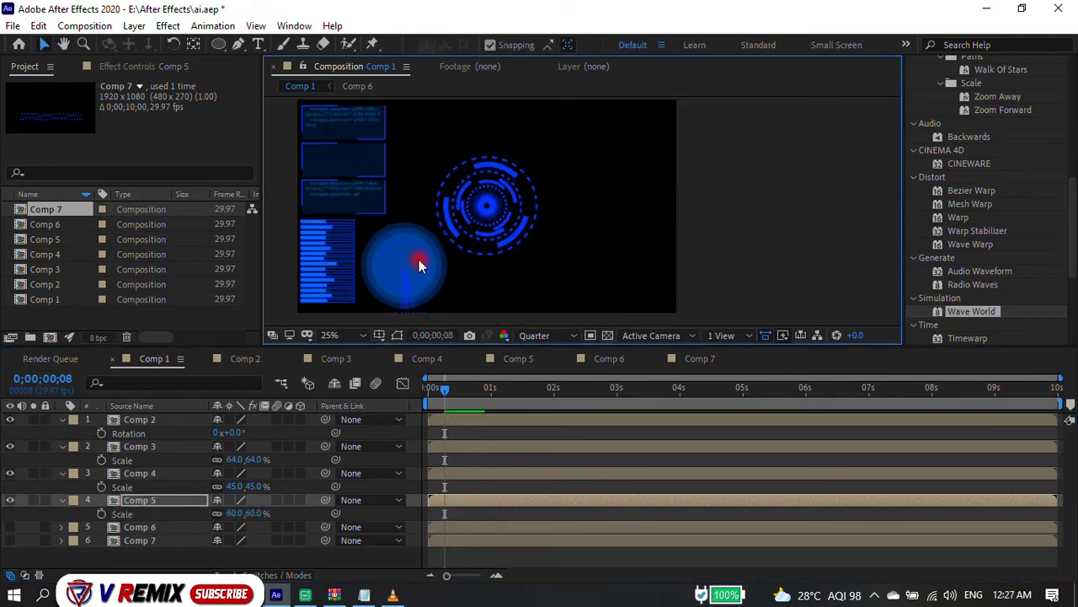
left_click(405, 268)
left_click_drag(406, 270, 407, 269)
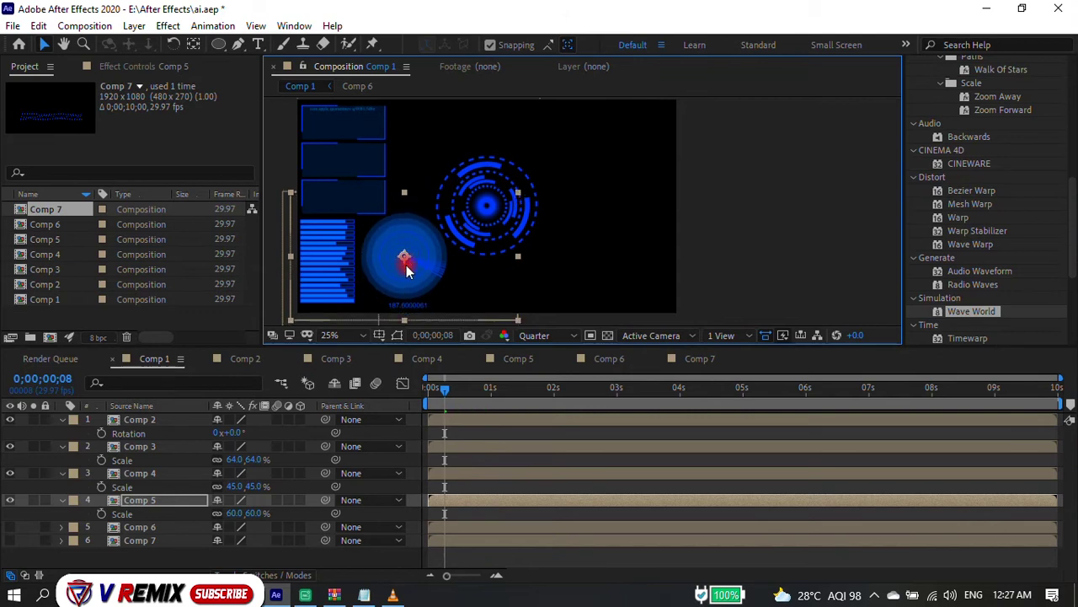
key("space")
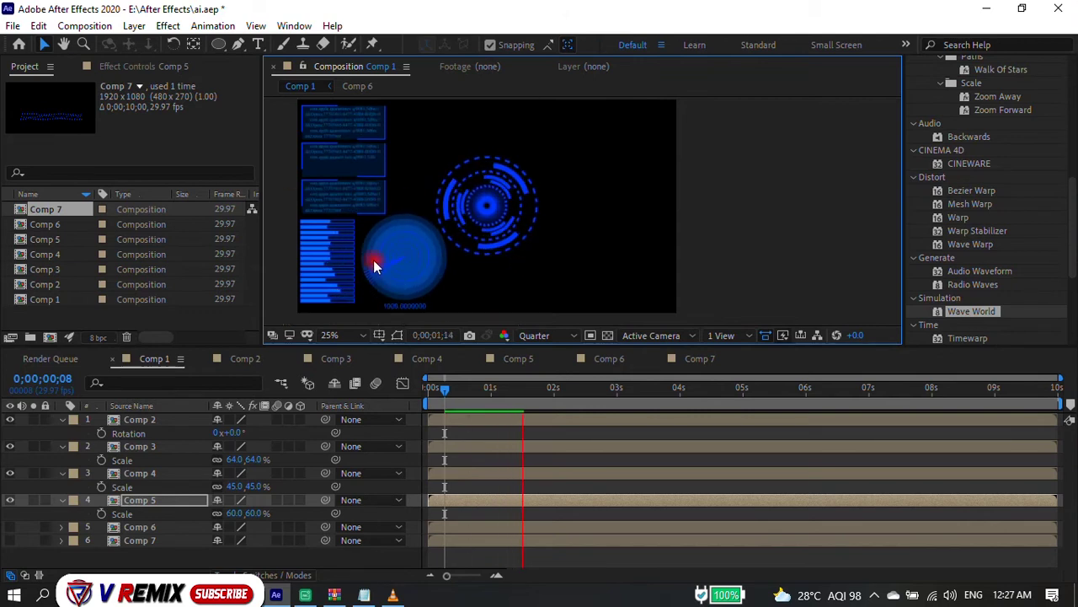
Show the Comp 6 wireframe grid, scale it to 39%, and move it to the lower right.
left_click(139, 527)
key("s")
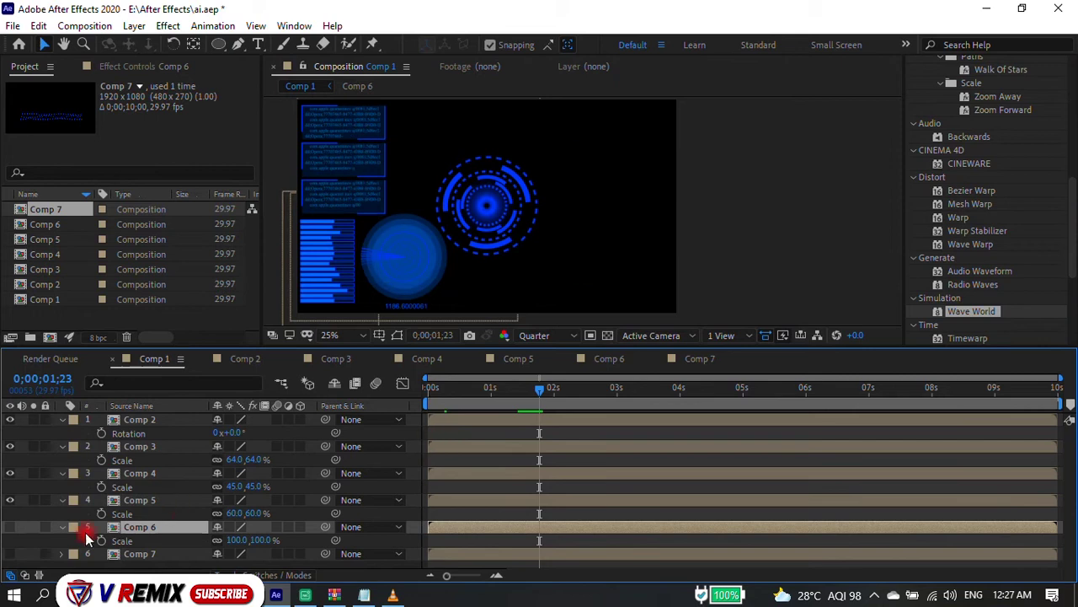
left_click(10, 526)
left_click_drag(242, 540, 193, 534)
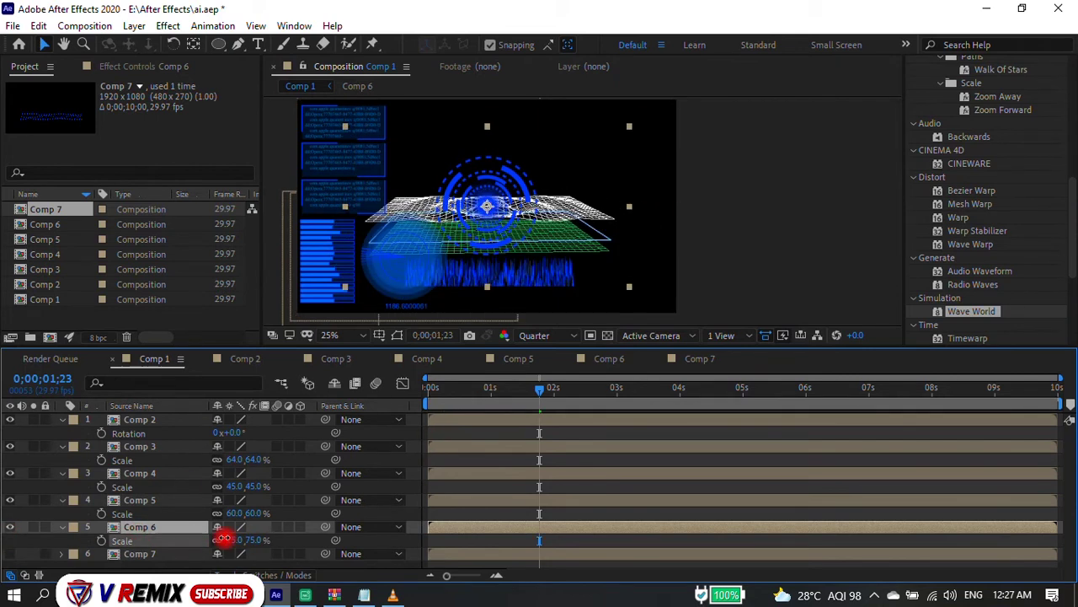
mouse_move(525, 241)
left_mouse_down()
mouse_move(539, 302)
mouse_move(553, 288)
left_mouse_up()
Show the Comp 7 wave, scale it to 62%, move it to the HUD top, then open Comp 7.
left_click(144, 553)
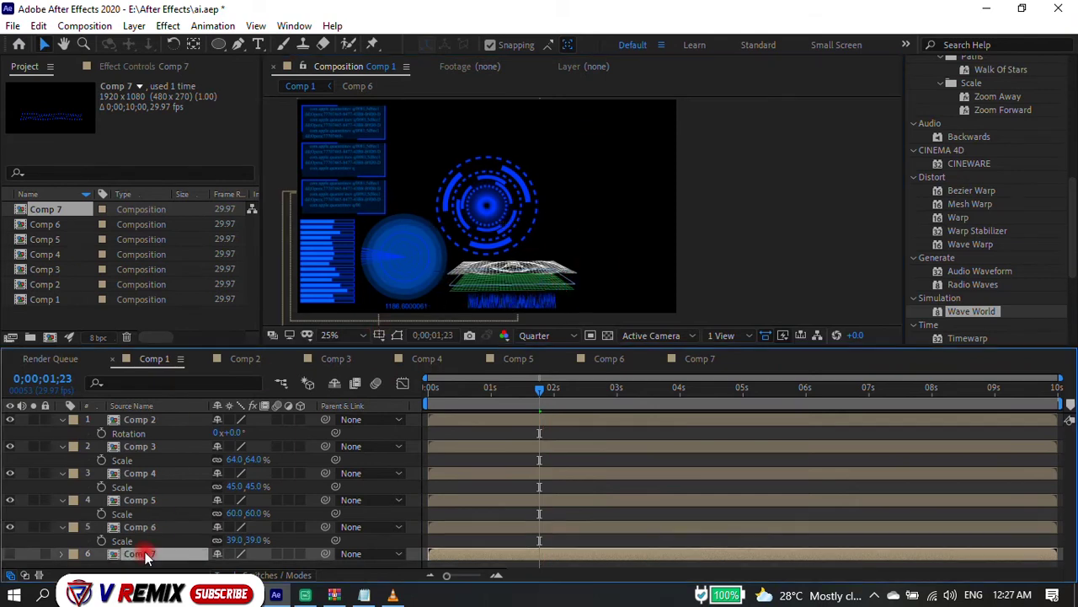
key("s")
left_click(9, 548)
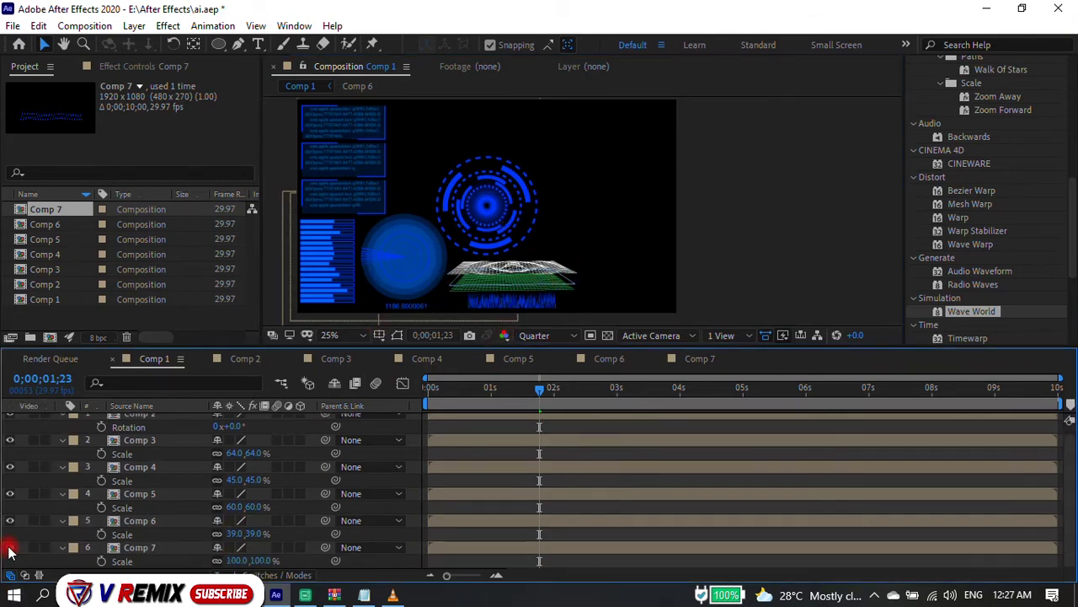
left_click(558, 253)
left_click(557, 253)
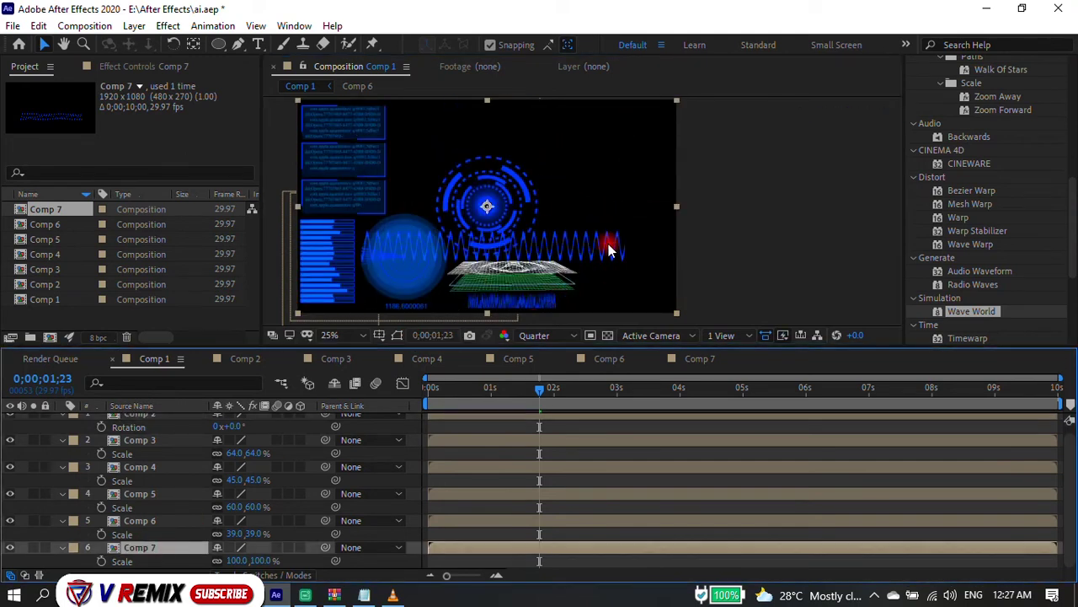
left_click_drag(255, 561, 233, 556)
left_click_drag(570, 233, 561, 127)
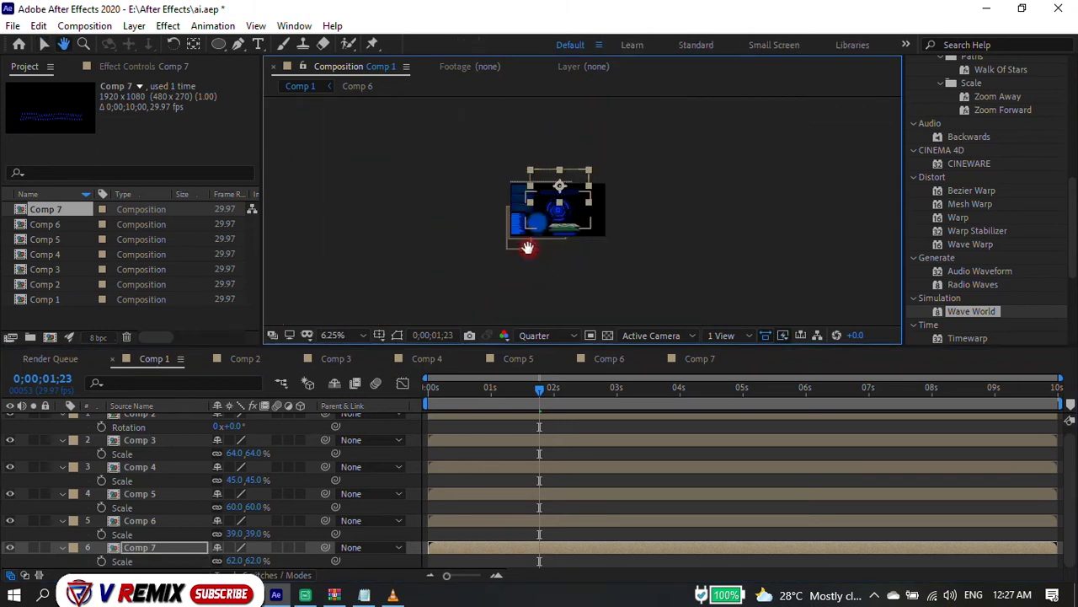
scroll(547, 168, "down", 2)
scroll(468, 201, "up", 2)
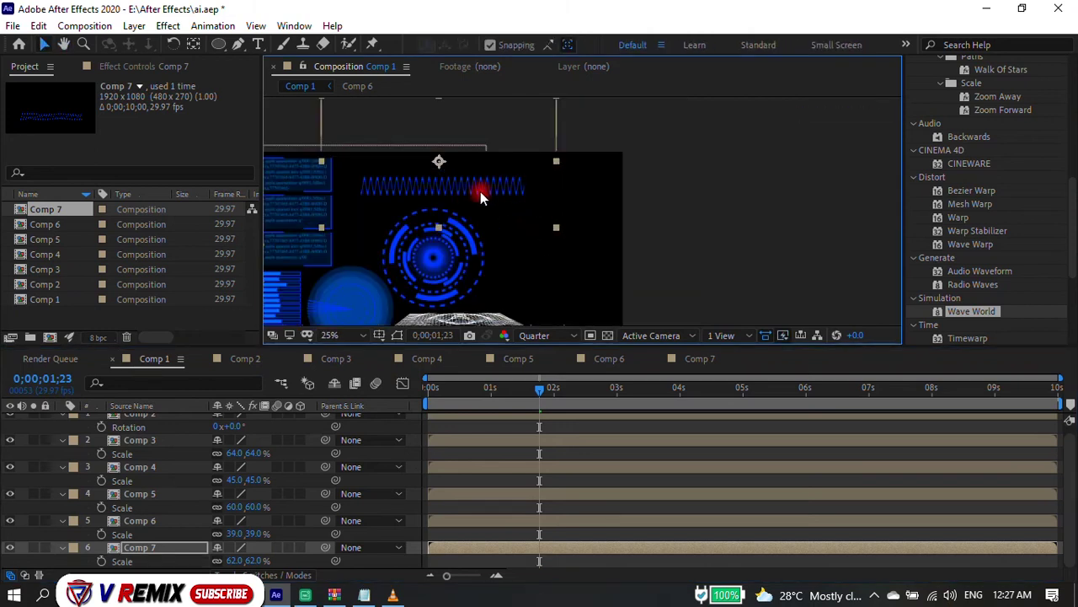
mouse_move(495, 190)
left_mouse_down()
mouse_move(495, 173)
mouse_move(477, 192)
left_mouse_up()
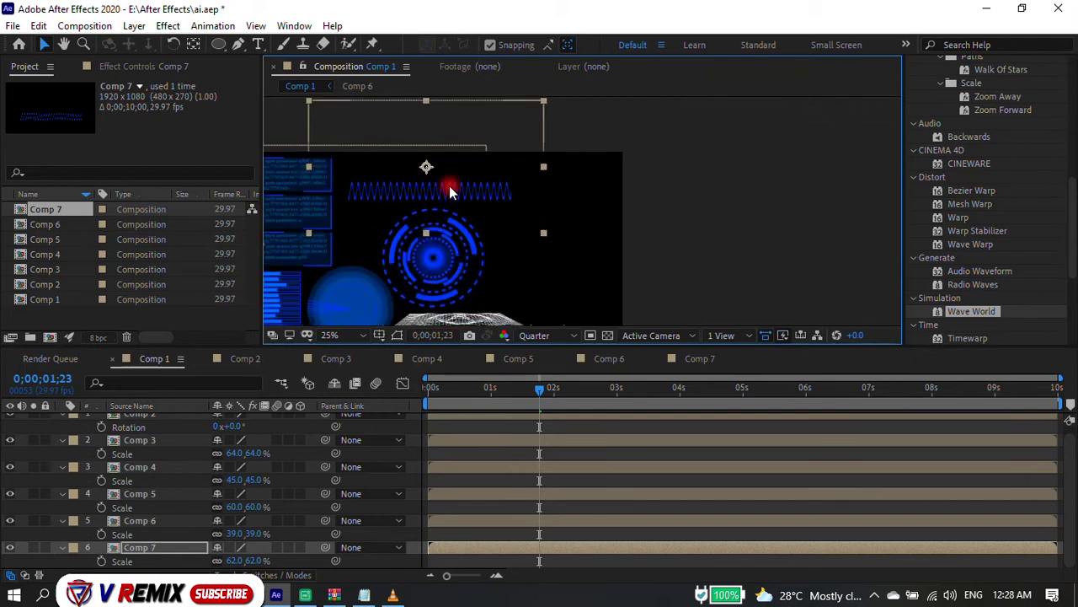
left_click(697, 358)
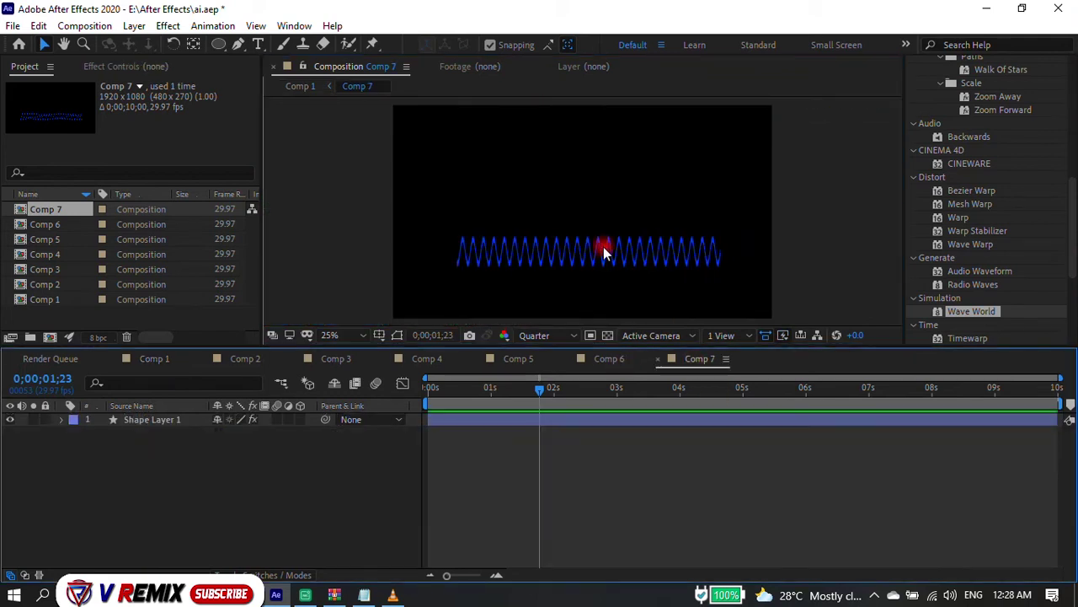
Draw a small ellipse with a solid blue fill at 100% opacity below the wave in Comp 7.
left_click(535, 69)
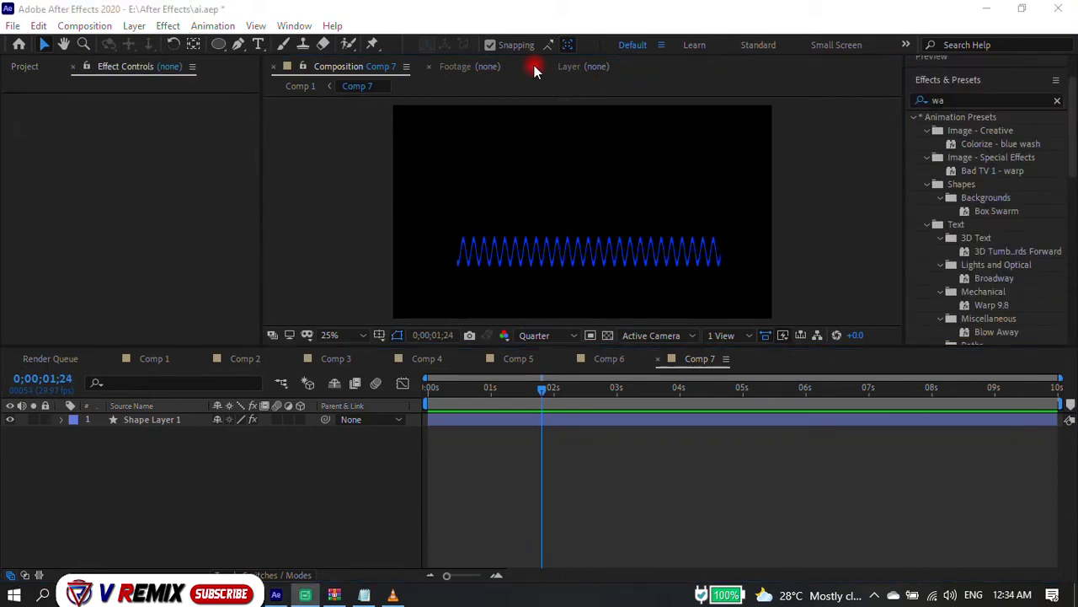
left_click(217, 44)
left_click(475, 45)
left_click_drag(589, 288, 643, 292)
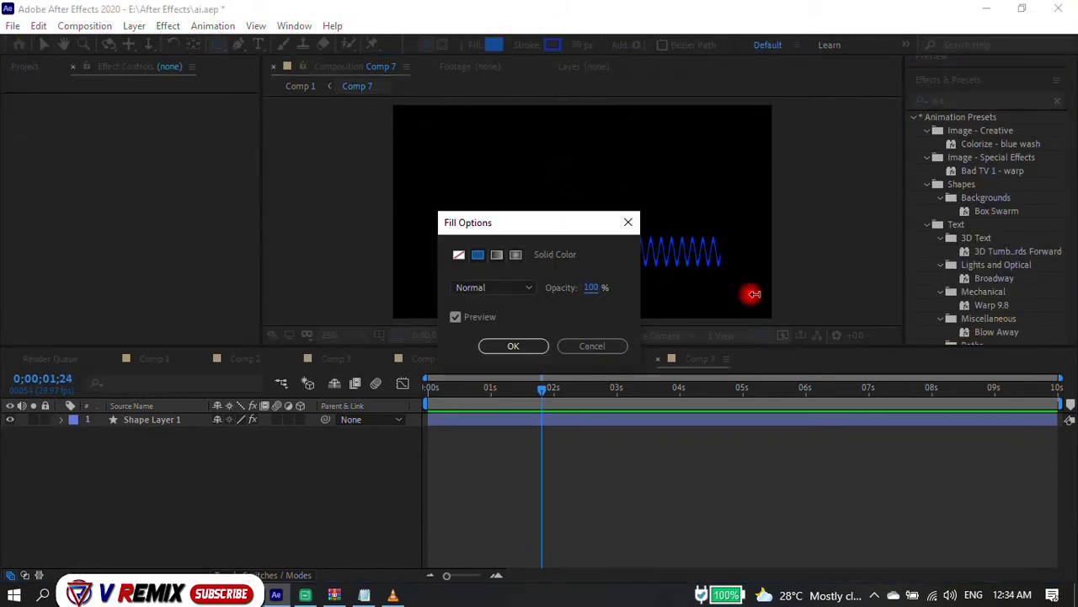
left_click(513, 345)
left_click_drag(414, 284, 393, 258)
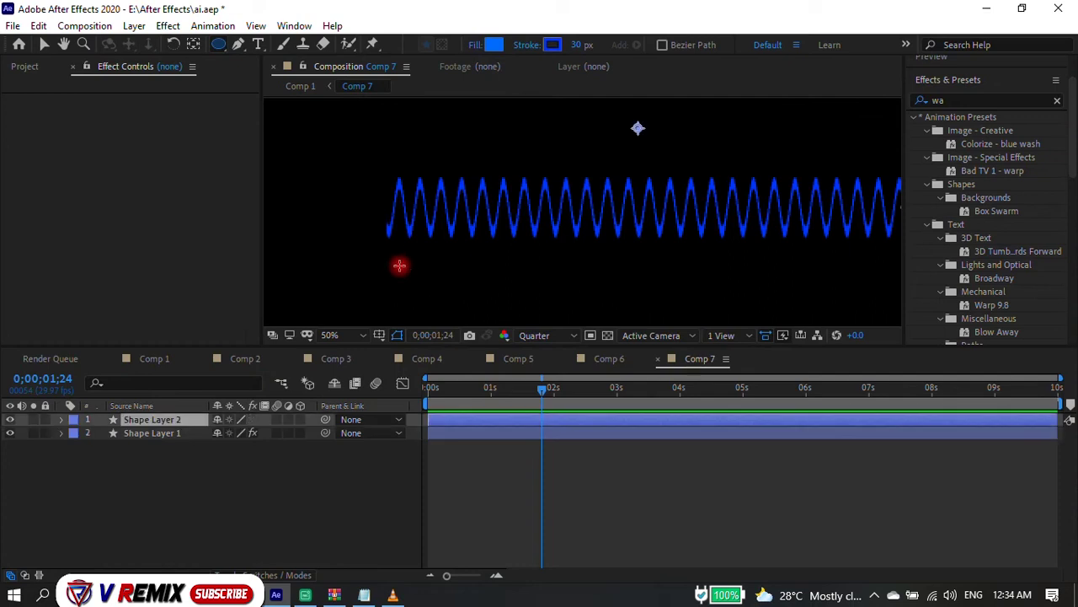
scroll(434, 300, "down", 1)
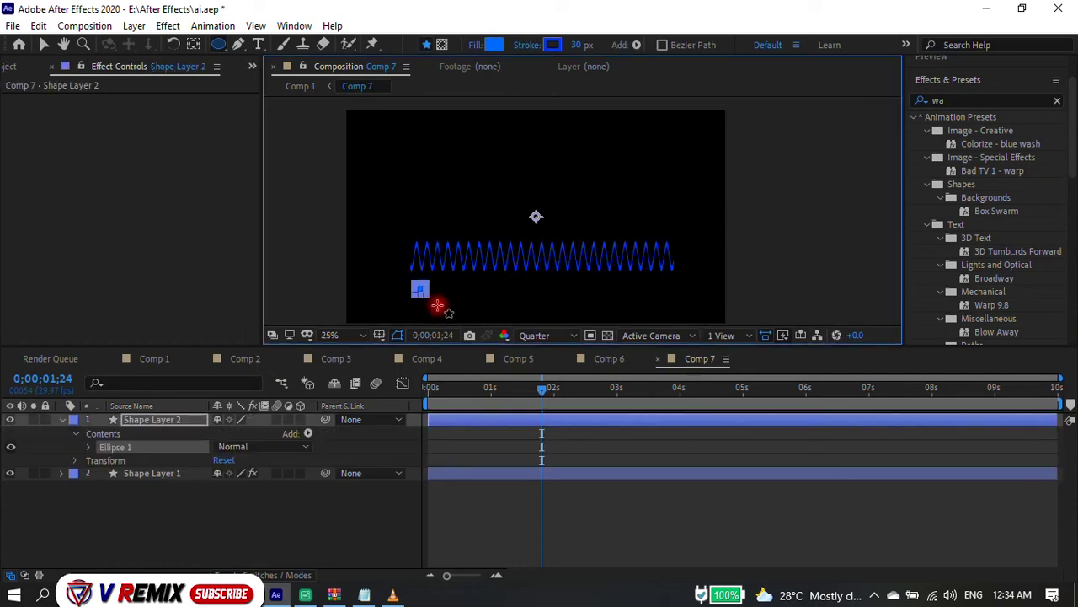
left_click(431, 389)
Keyframe the ellipse's Position to slide right from 960,540 to 2180,540 over 10 seconds.
key("v")
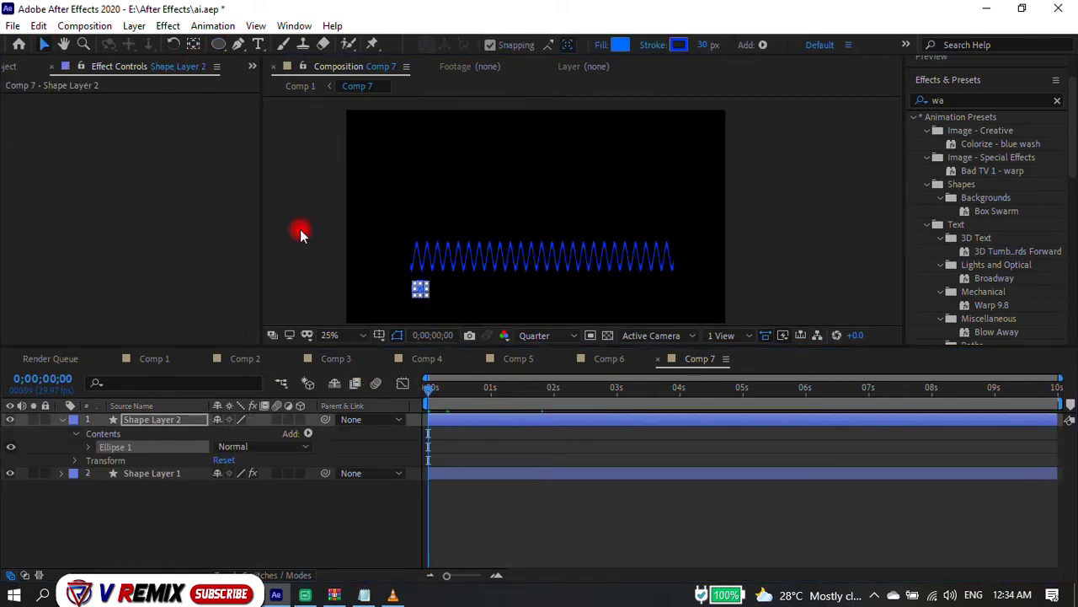
key("p")
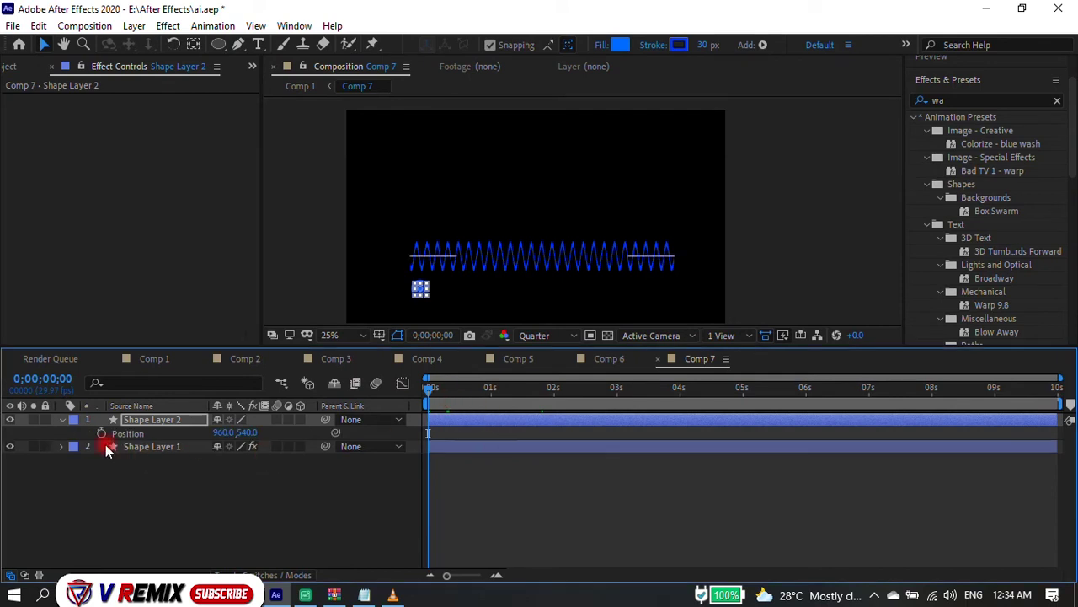
left_click(101, 432)
left_click_drag(438, 391, 1067, 396)
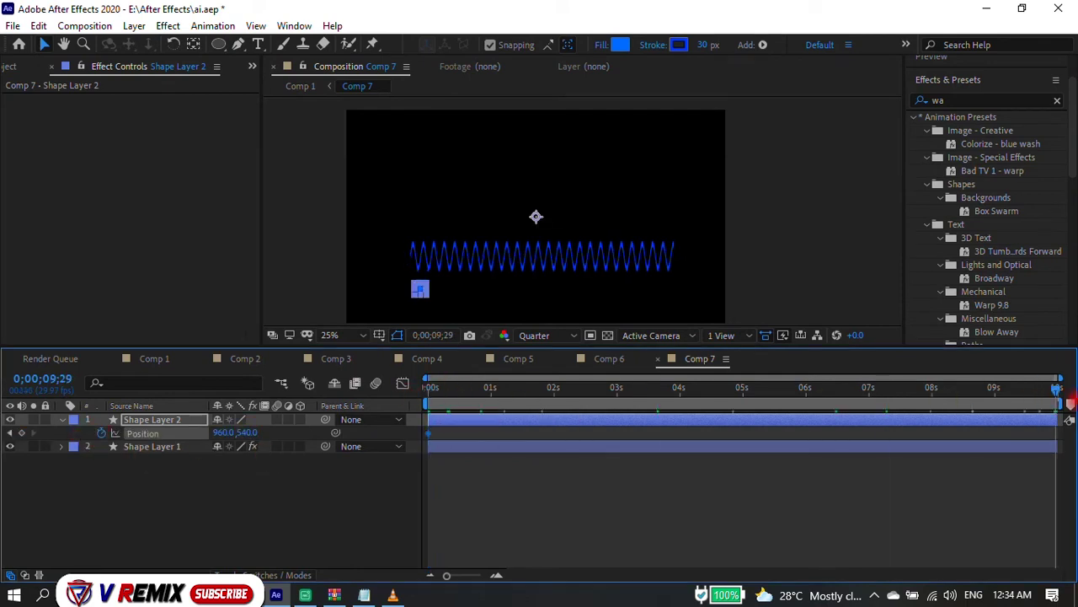
left_click_drag(421, 290, 660, 302)
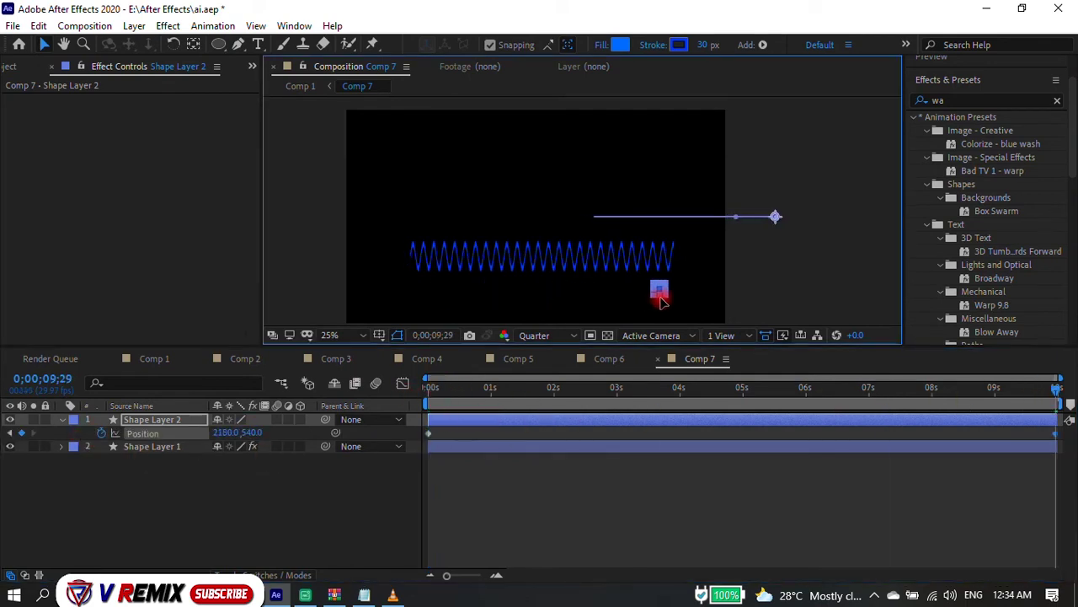
left_click_drag(447, 408, 305, 399)
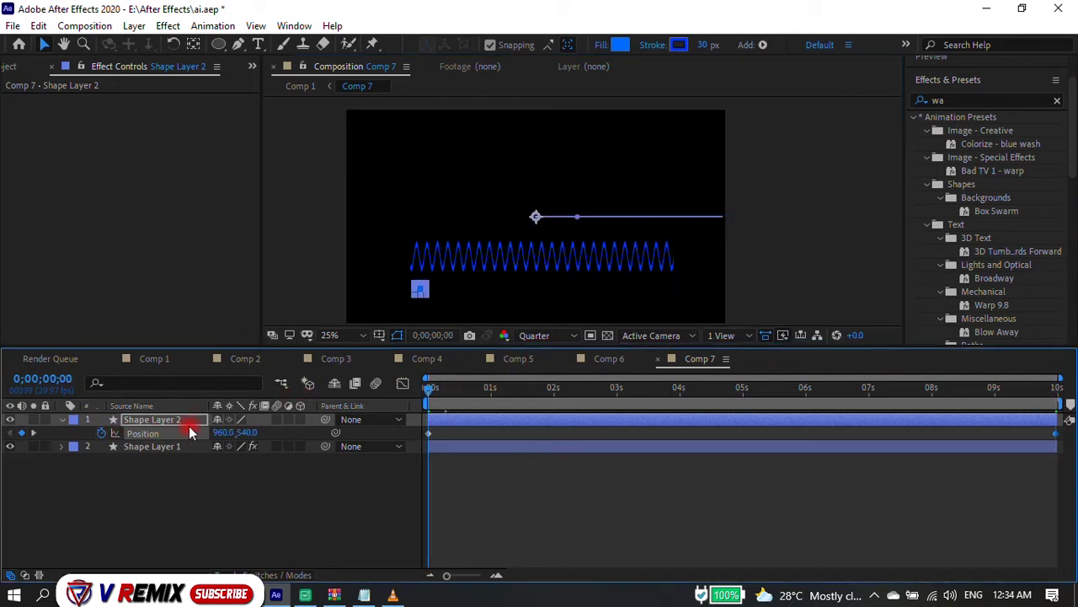
Keyframe the ellipse's opacity, preview the animation, and duplicate Shape Layer 2 as Shape Layer 3.
key("t")
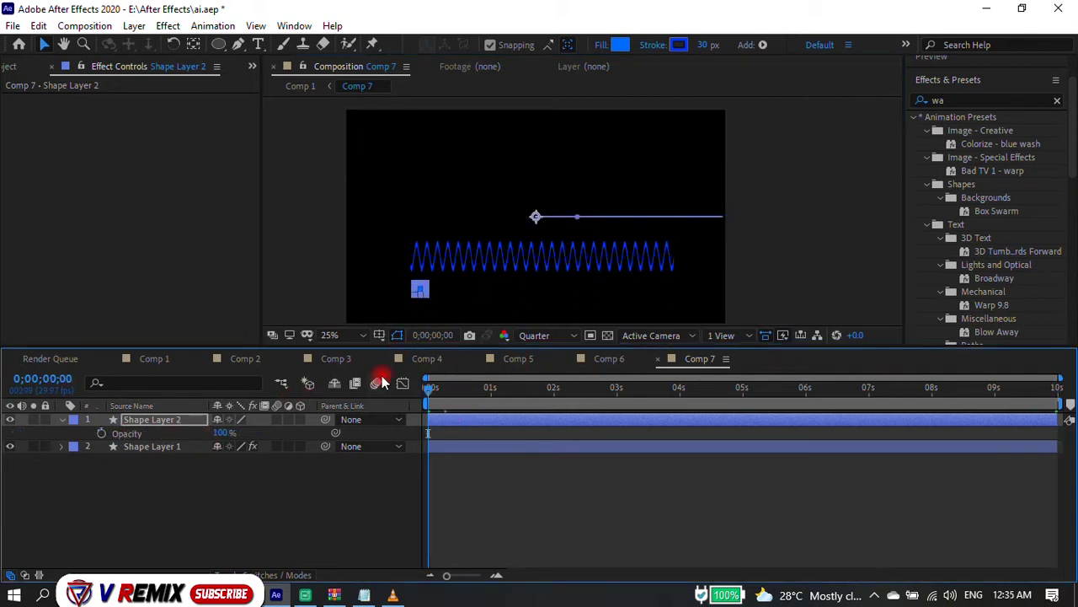
left_click(102, 433)
left_click_drag(476, 376, 1064, 390)
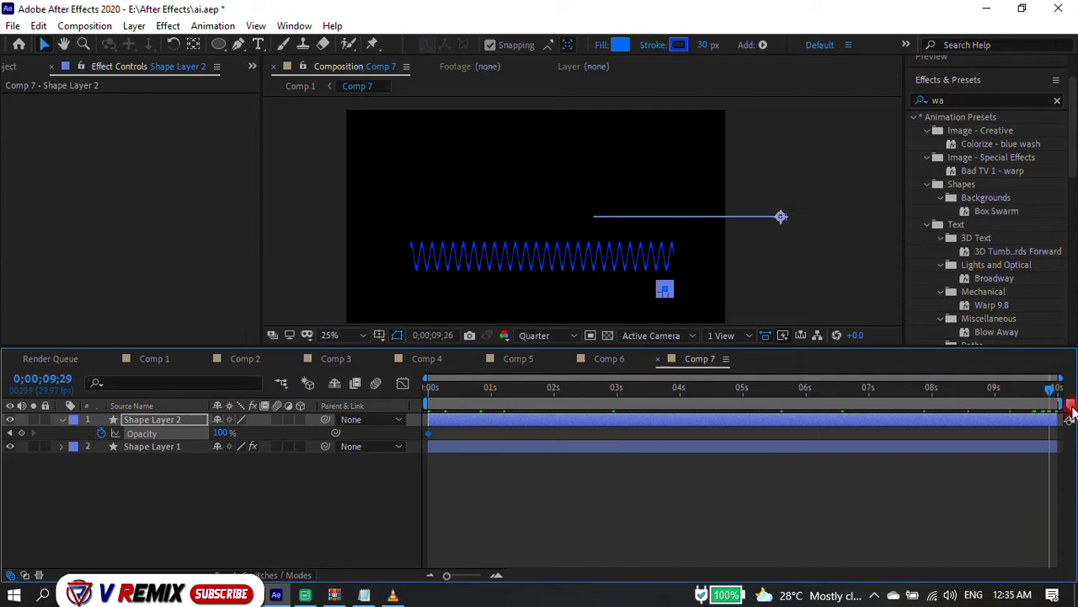
key("Home")
key("space")
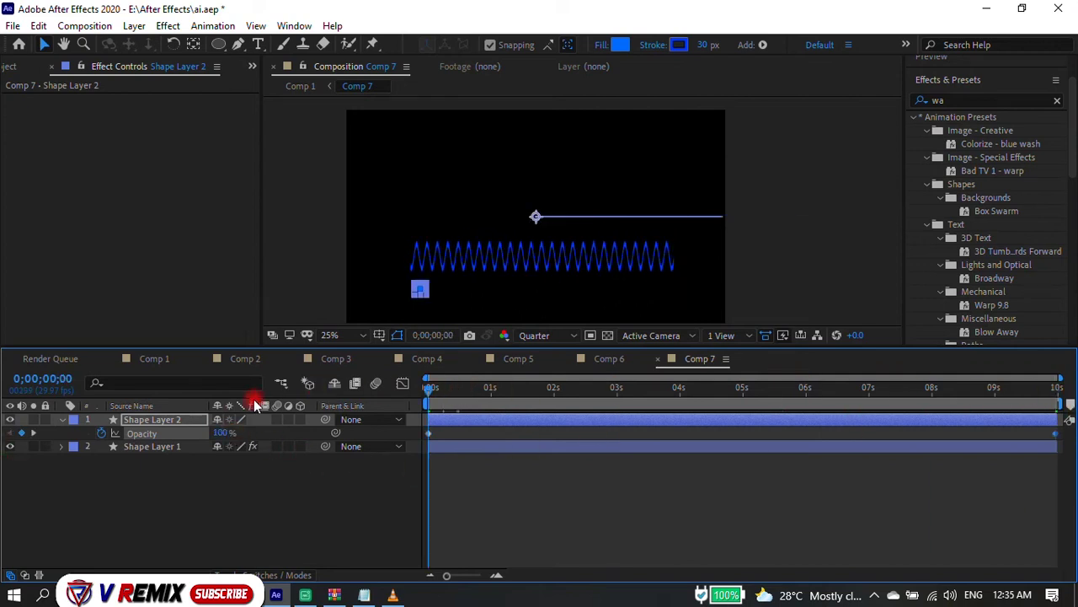
key("space")
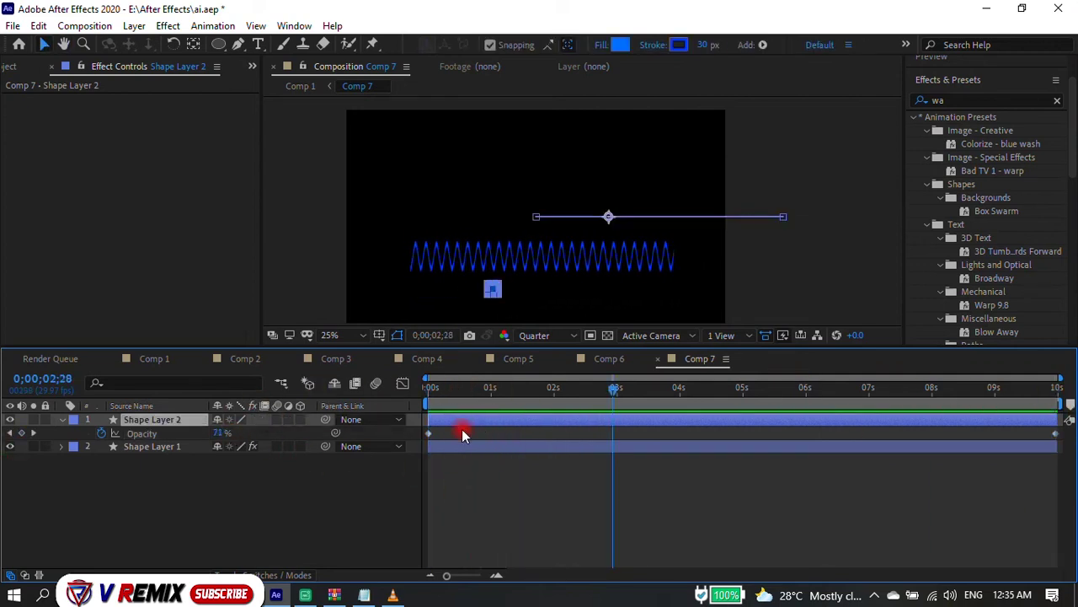
key("ctrl+d")
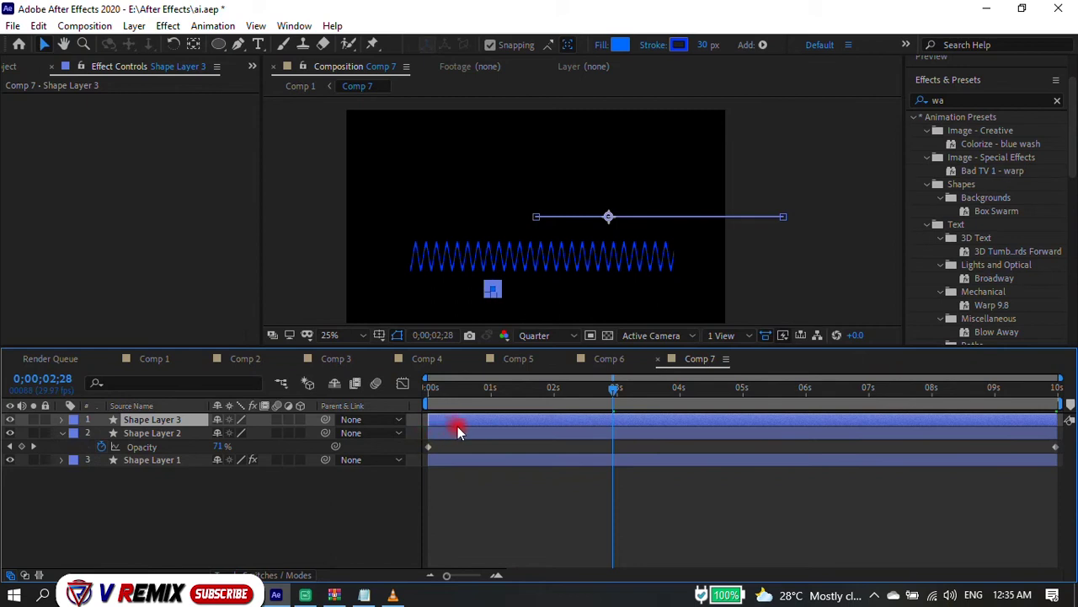
Duplicate the square layer so Comp 7 holds copies Shape Layers 2–6, and reveal their keyframes.
key("ctrl+d")
key("ctrl+d")
key("ctrl+d")
key("Home")
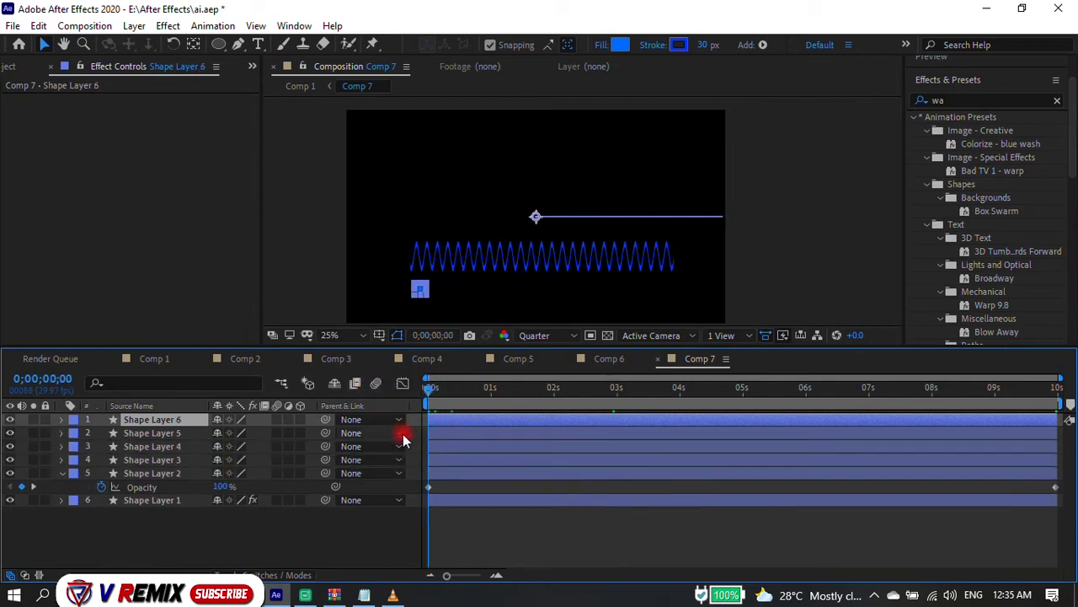
key("u")
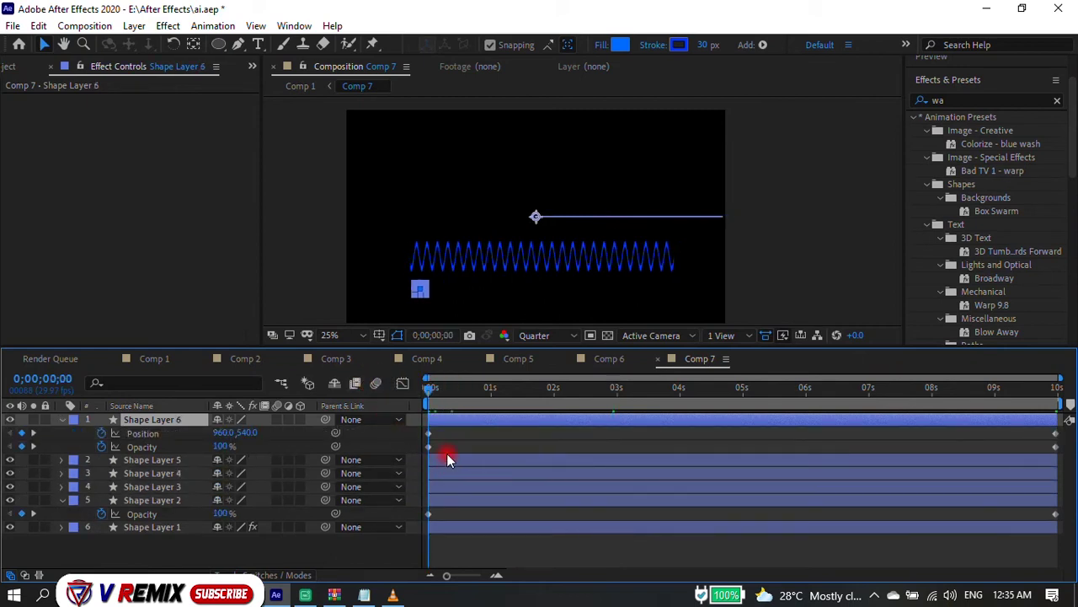
left_click(449, 500)
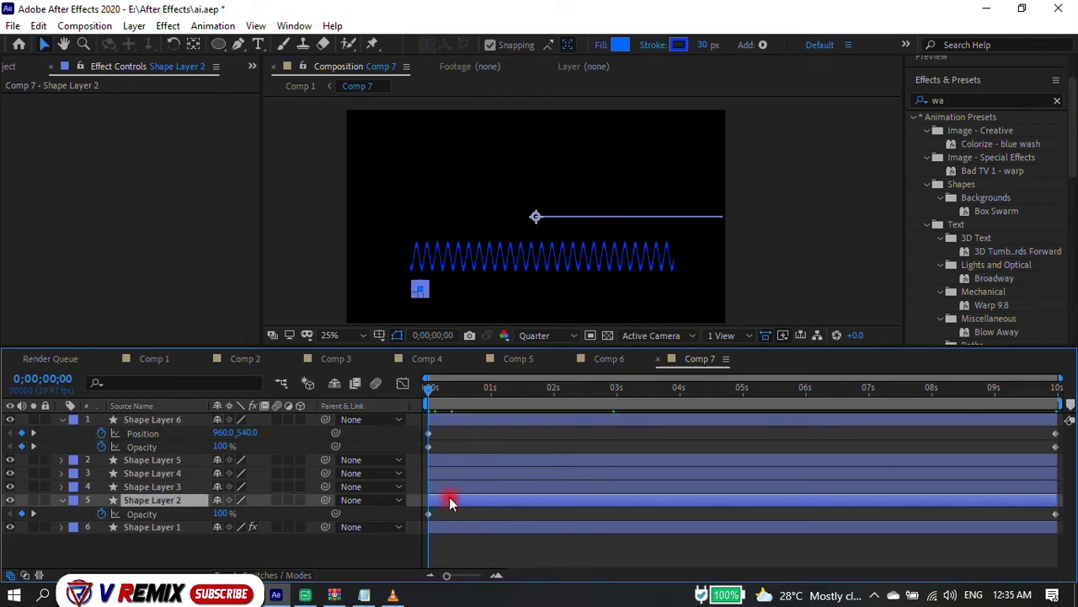
left_click(448, 489)
key("u")
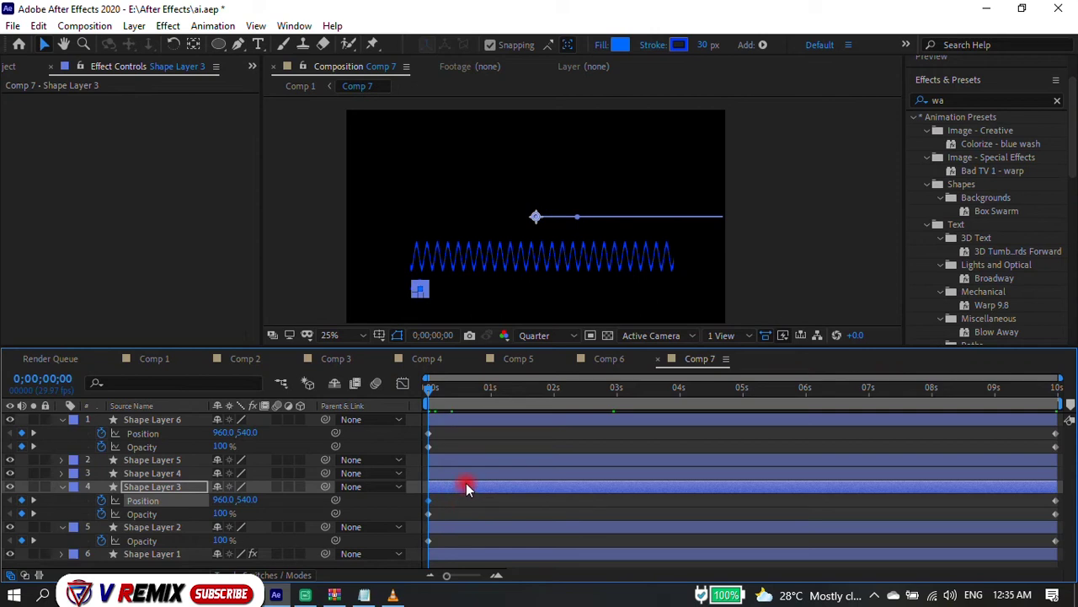
Offset each copy's starting keyframes so Shape Layers 2–6 begin progressively later.
left_click_drag(455, 346, 452, 323)
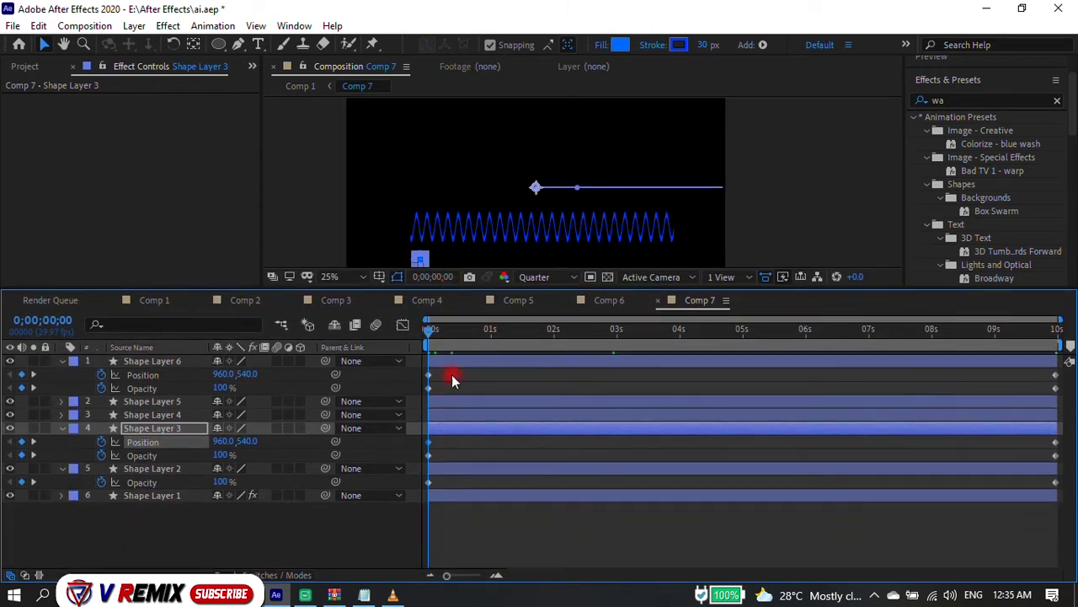
left_click(454, 471)
key("u")
mouse_move(442, 436)
left_mouse_down()
mouse_move(430, 464)
mouse_move(458, 455)
left_mouse_up()
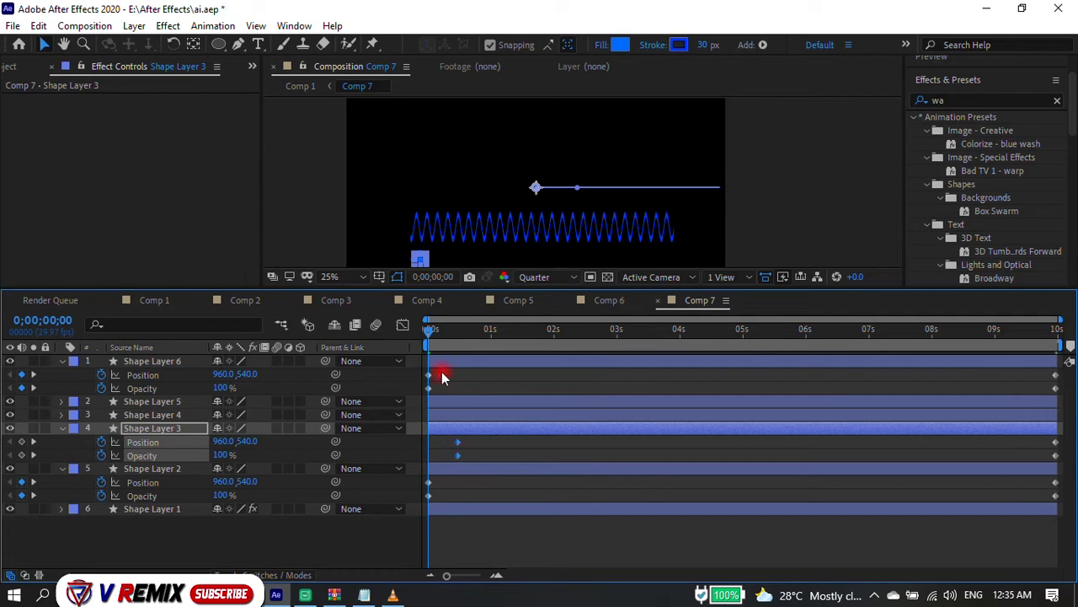
left_click(470, 415)
key("u")
mouse_move(461, 424)
left_mouse_down()
mouse_move(425, 441)
mouse_move(478, 443)
mouse_move(422, 442)
mouse_move(502, 436)
left_mouse_up()
left_click(447, 403)
key("u")
left_click_drag(446, 368, 424, 395)
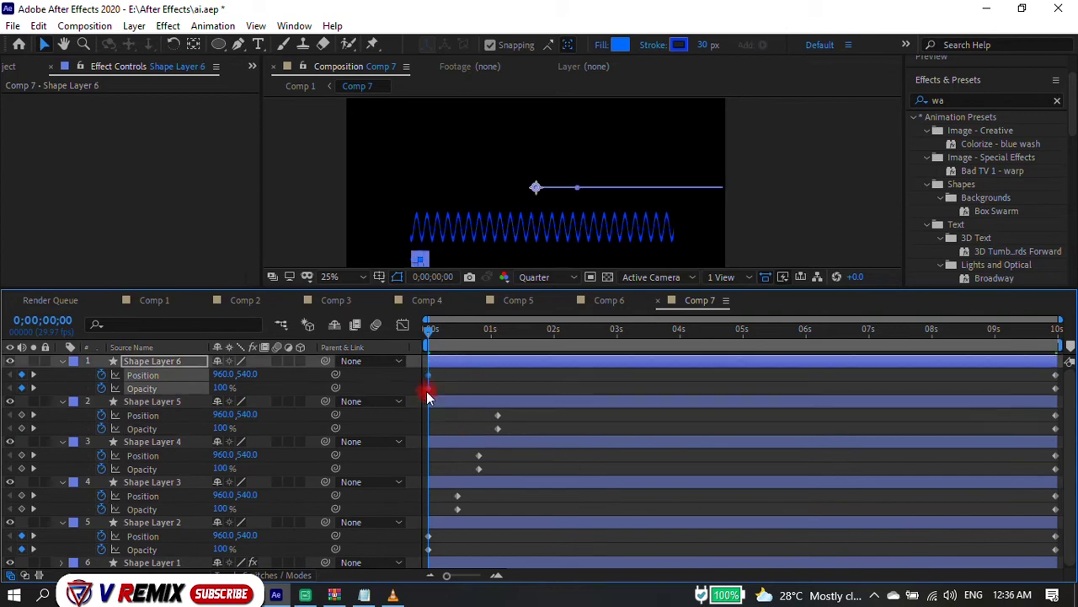
left_click_drag(512, 401, 525, 402)
Preview the staggered squares from near the beginning.
key("space")
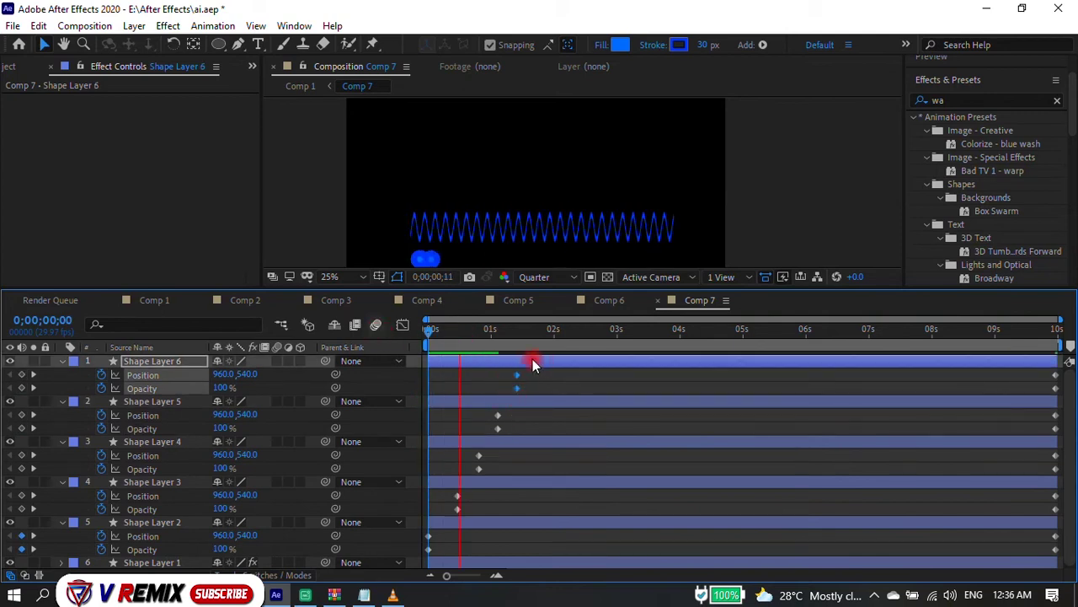
left_click(446, 333)
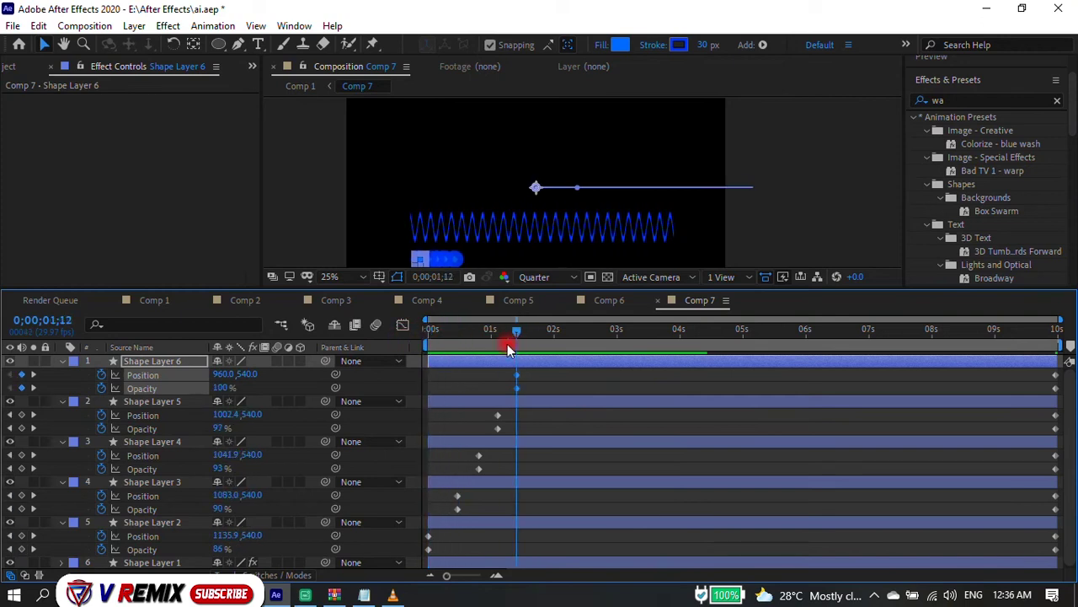
key("space")
Set the starting Opacity of Shape Layers 2–6 to 0%.
left_click(436, 366)
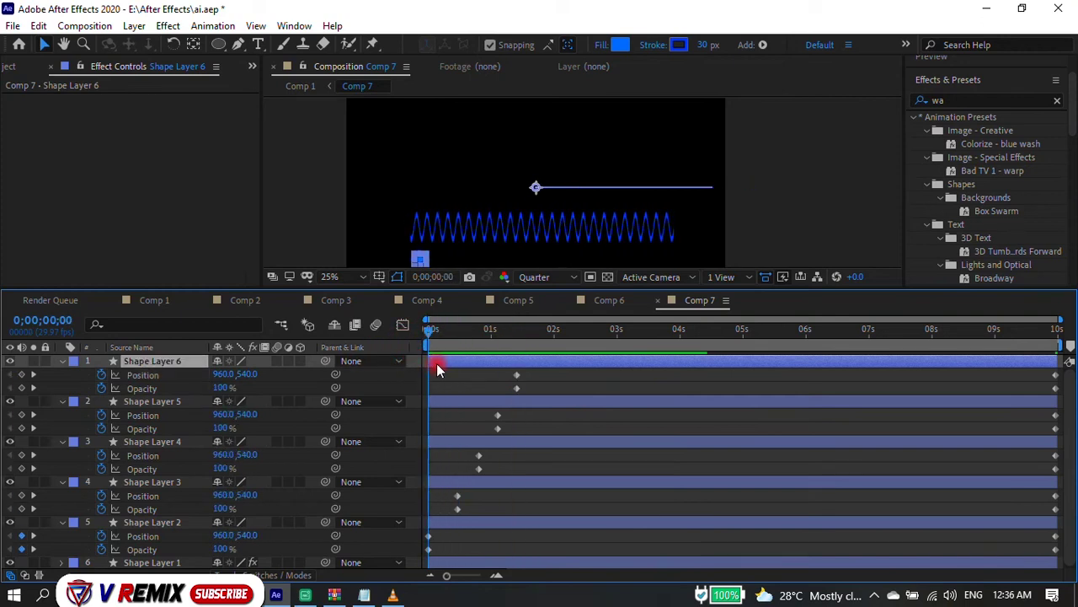
left_click(444, 405, "shift")
left_click(452, 447, "shift")
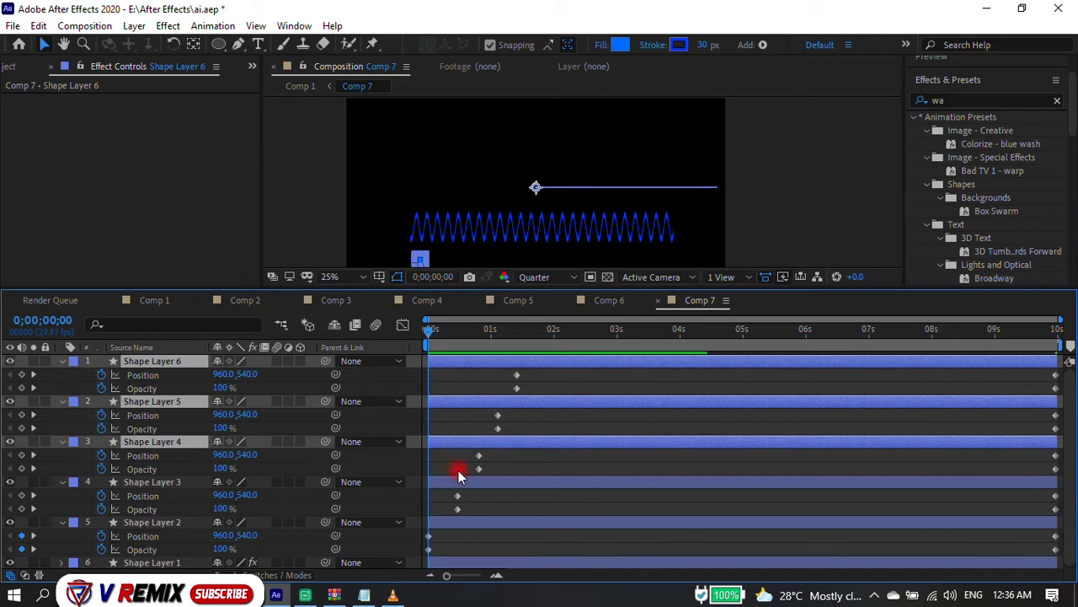
left_click(459, 481, "shift")
left_click(459, 522, "shift")
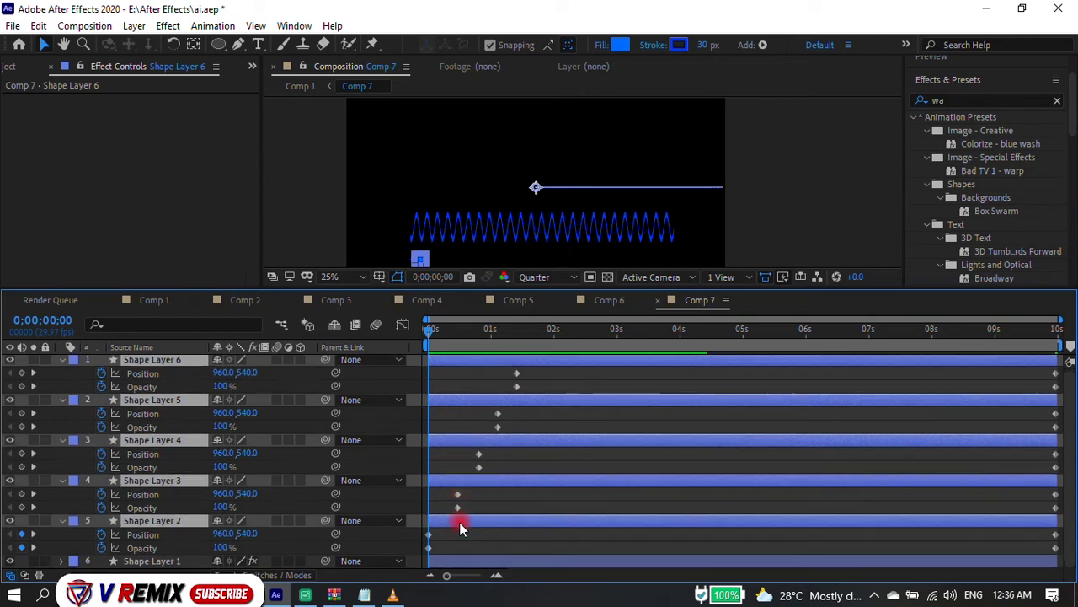
key("u")
key("t")
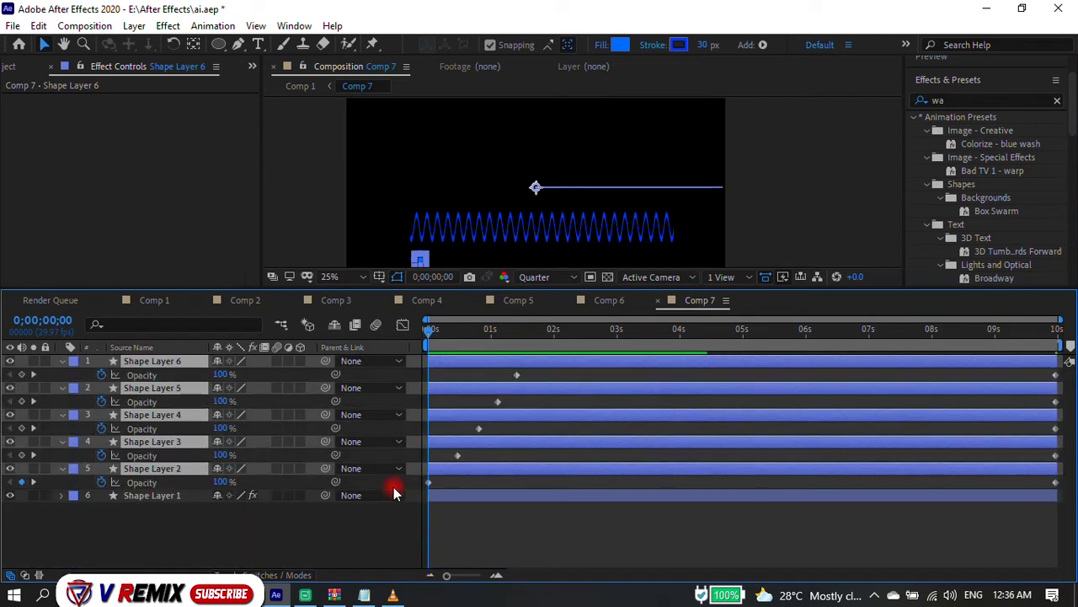
left_click_drag(224, 374, 205, 373)
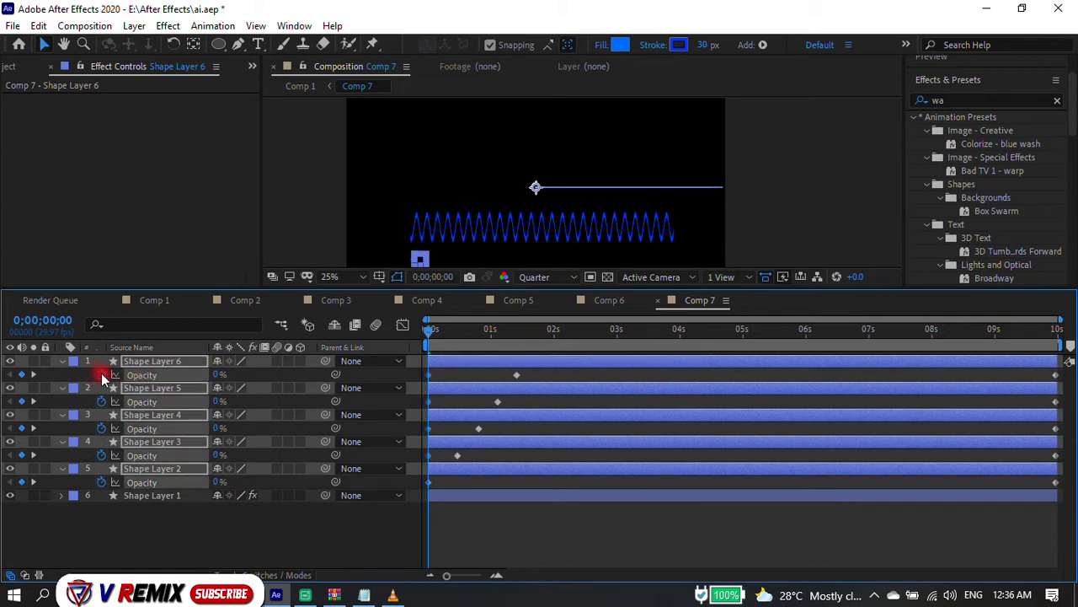
Preview the staggered fade-in animation with only Shape Layer 2 selected.
left_click(451, 514)
left_click(430, 483)
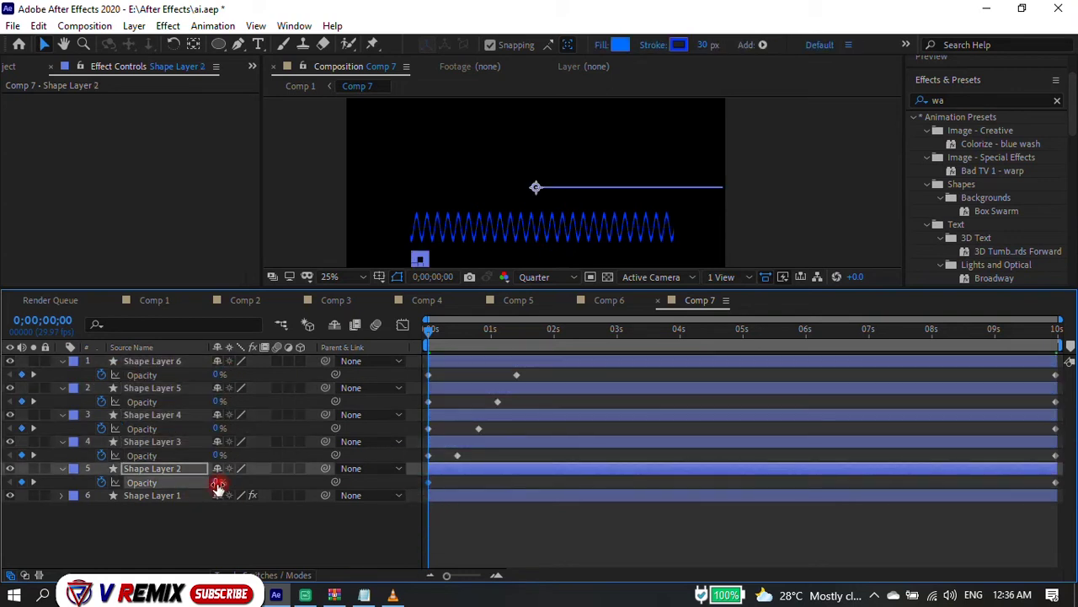
key("space")
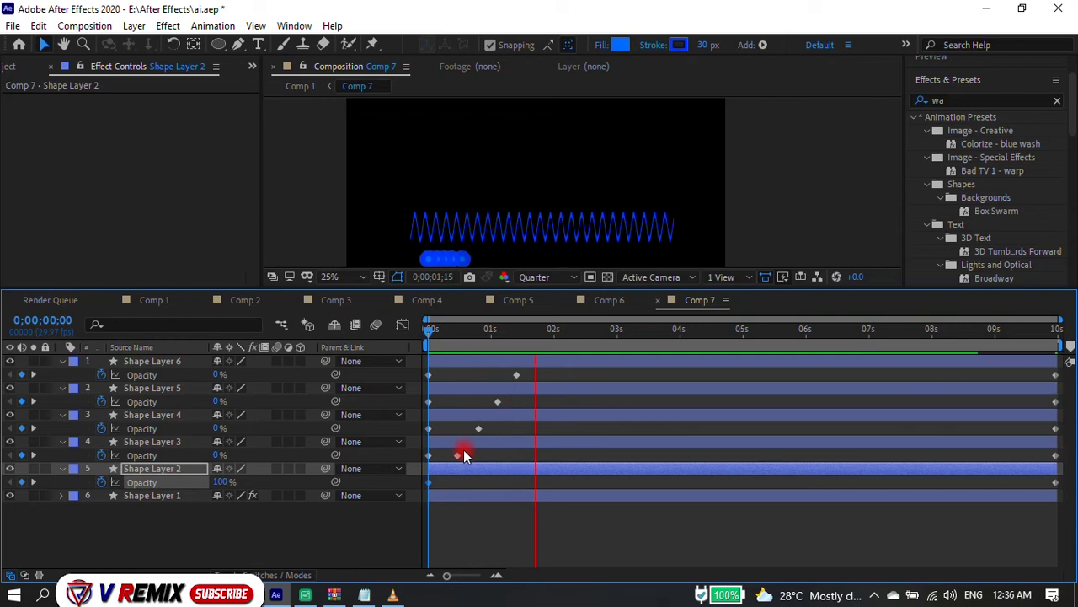
key("space")
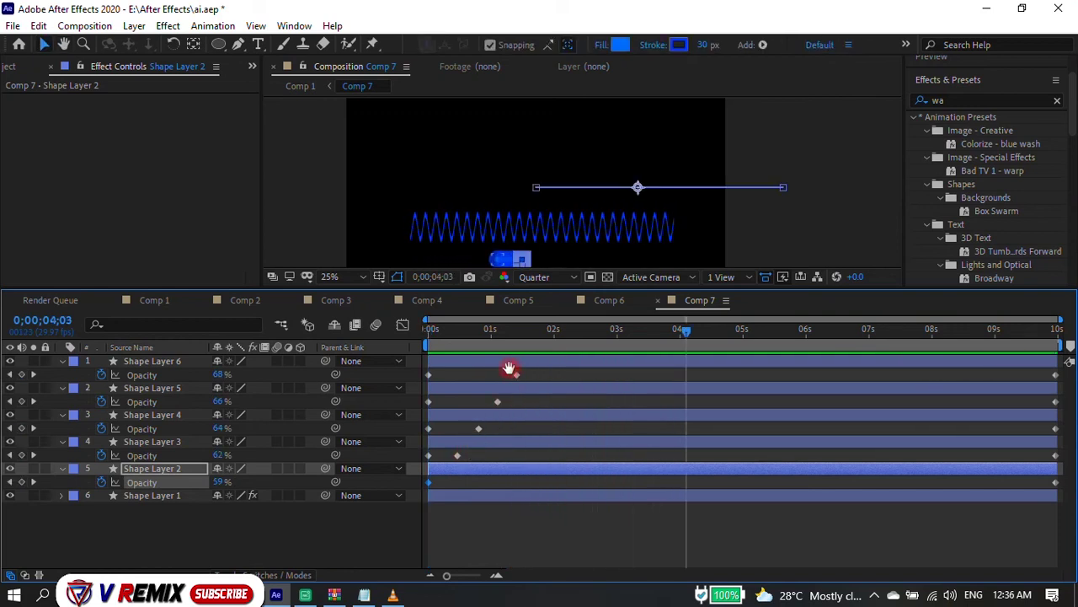
key("space")
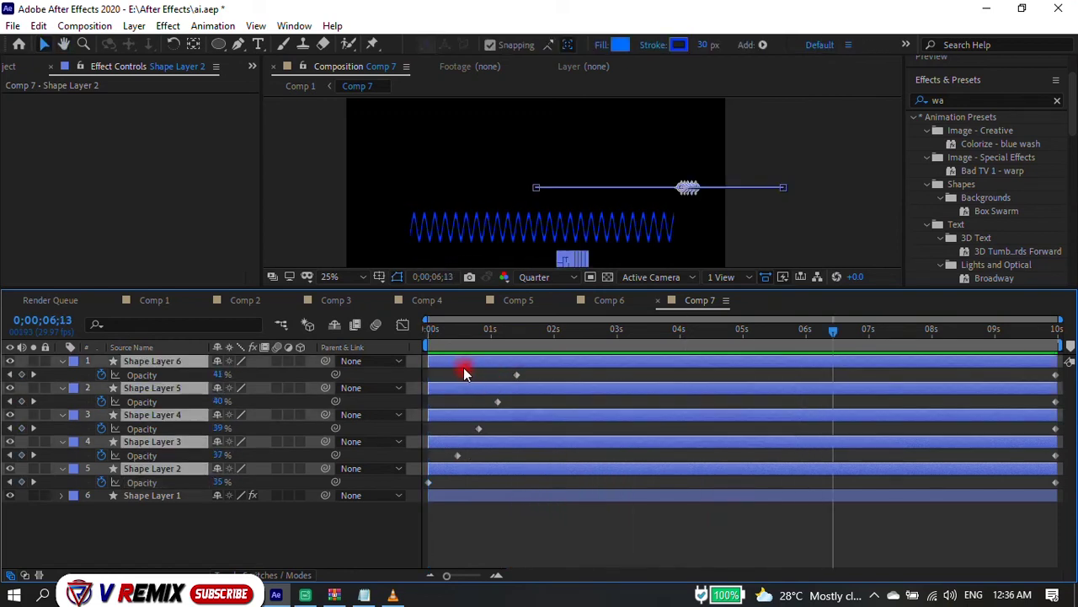
key("space")
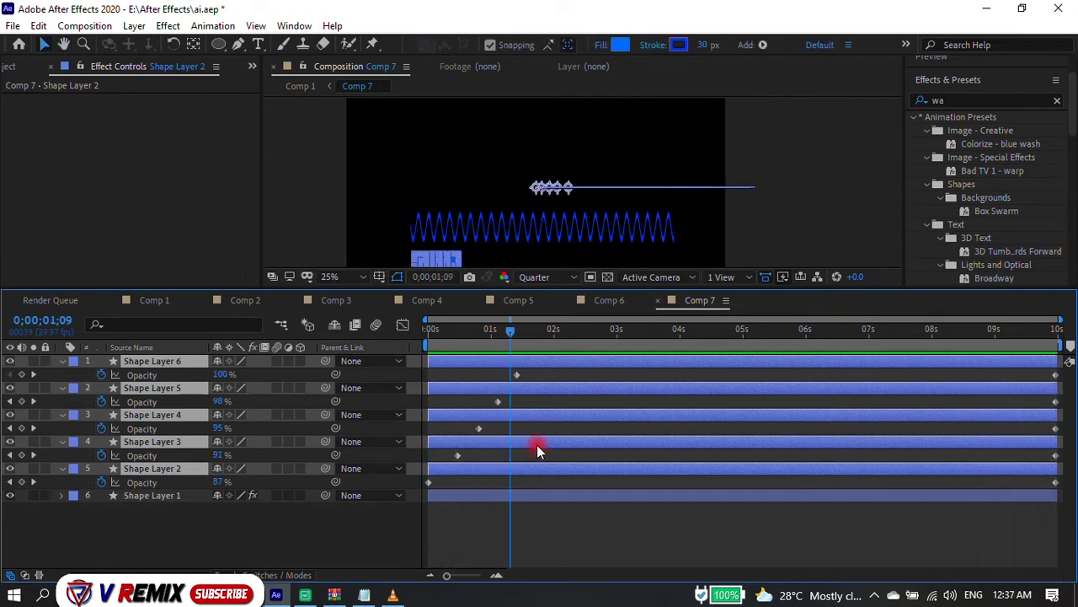
key("grave")
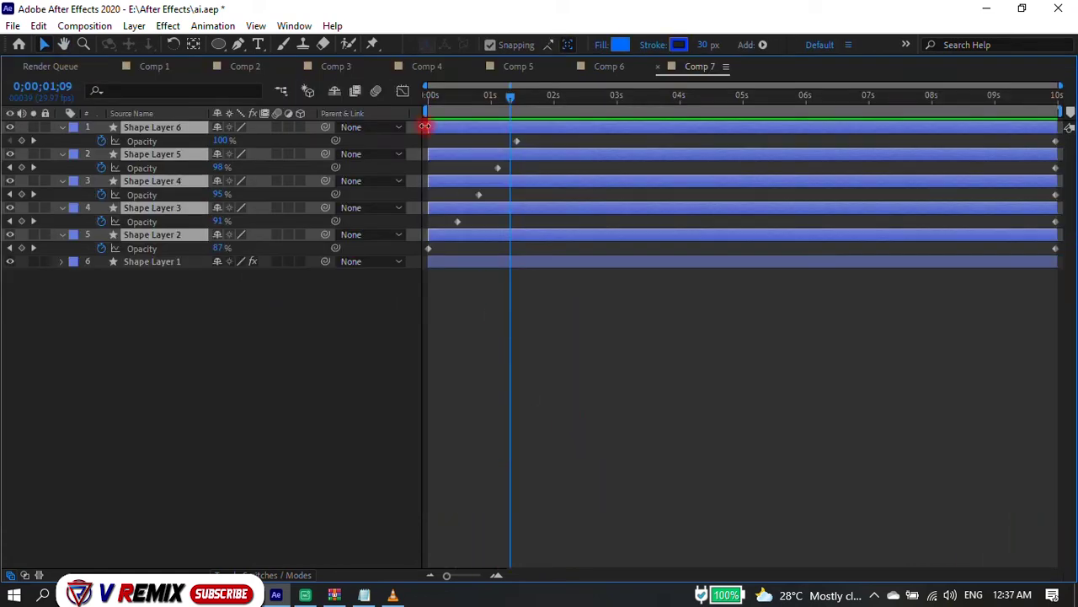
left_click_drag(425, 127, 428, 126)
left_click(457, 350)
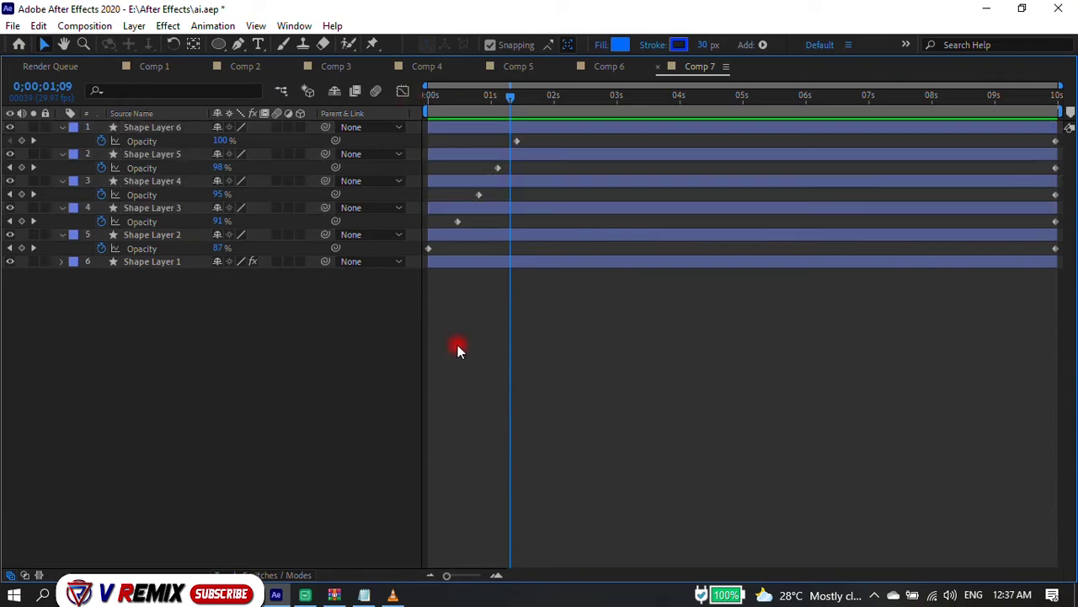
left_click(452, 239)
left_click_drag(429, 205, 474, 216)
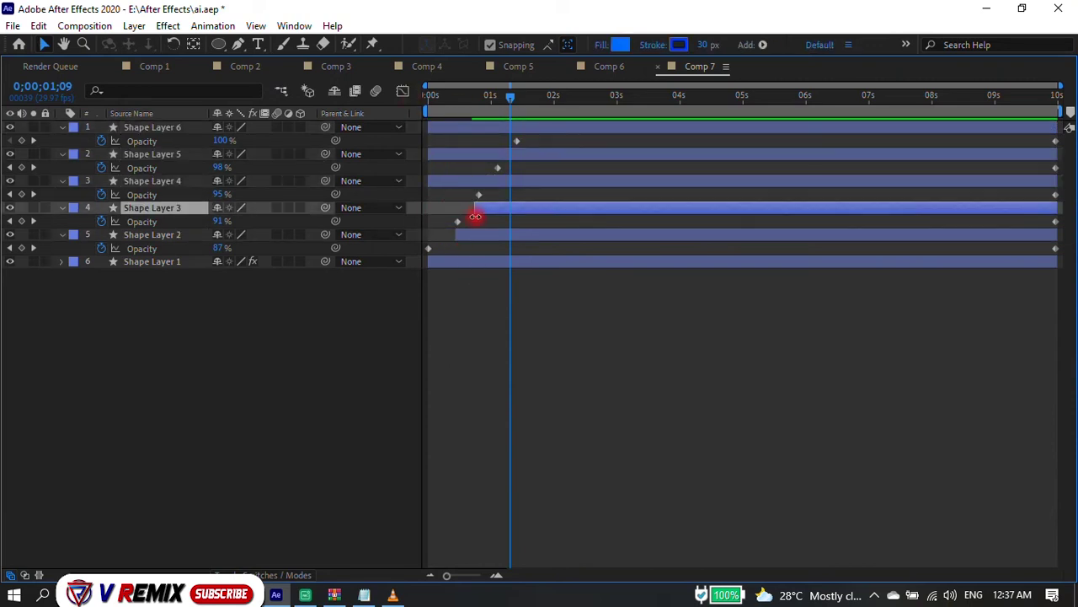
left_click_drag(429, 181, 496, 187)
left_click_drag(437, 151, 513, 156)
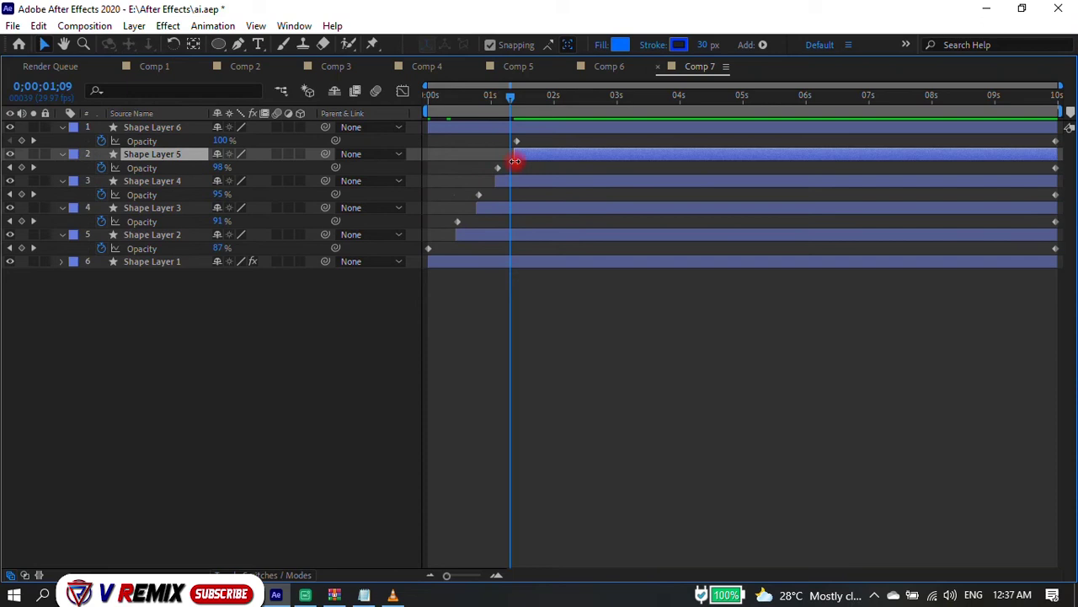
left_click_drag(434, 128, 505, 135)
left_click(434, 134)
left_click_drag(433, 131, 510, 132)
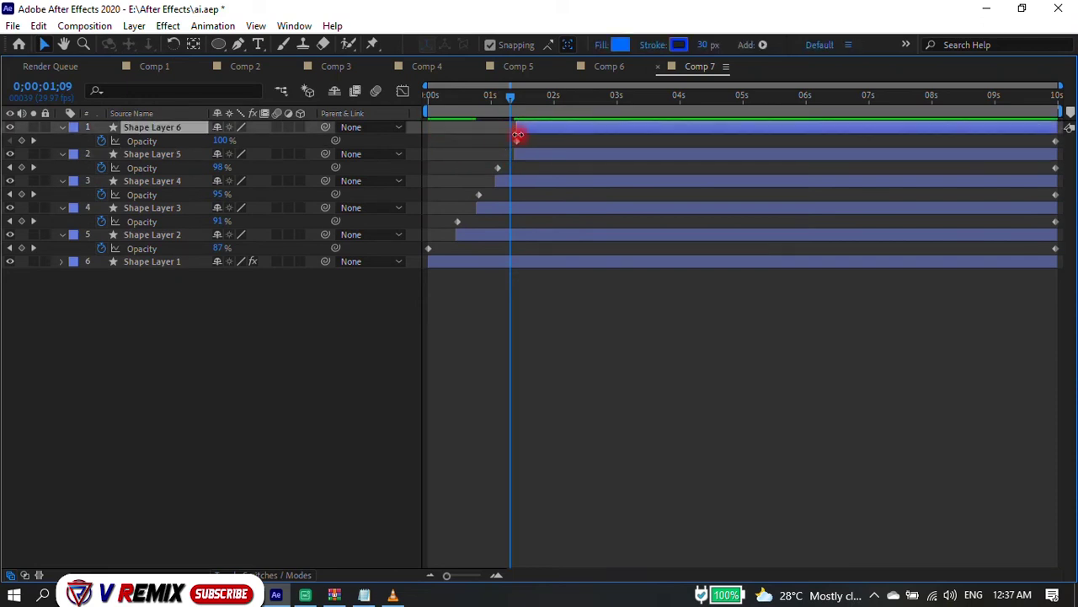
key("grave")
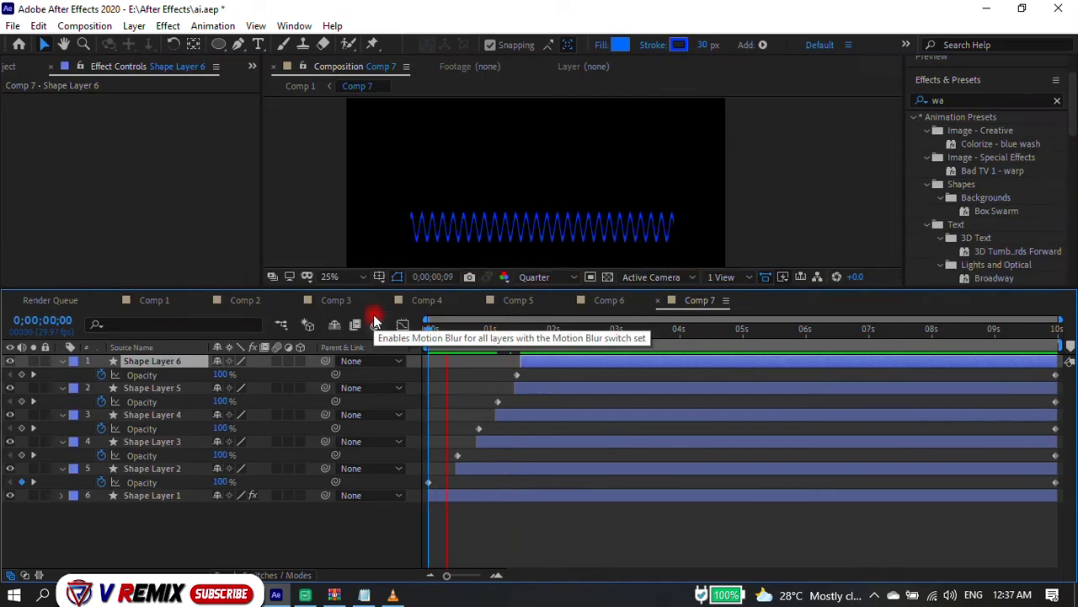
left_click(520, 375)
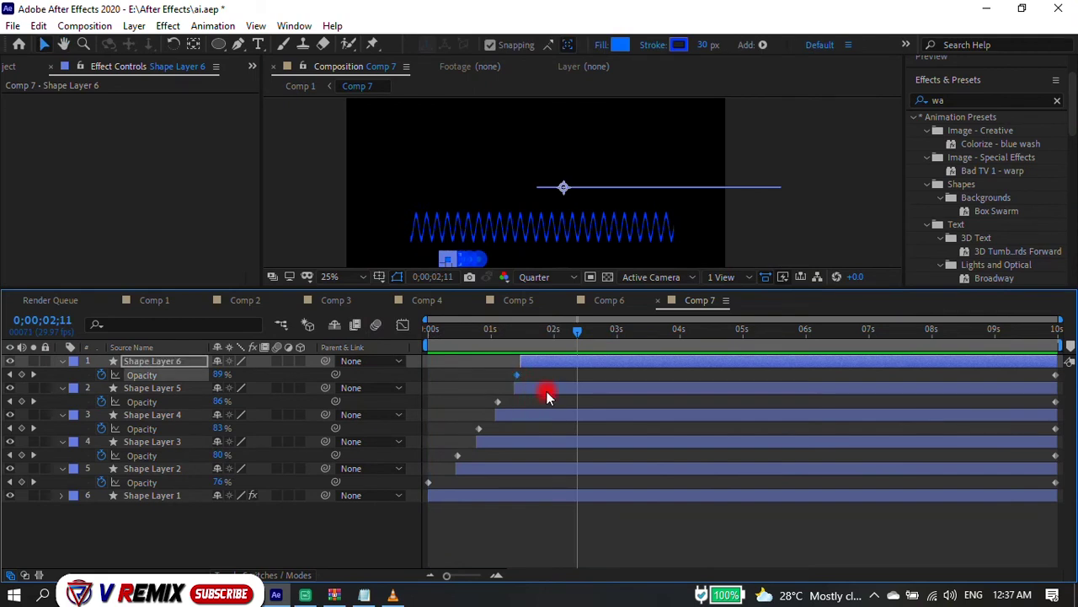
left_click(540, 364)
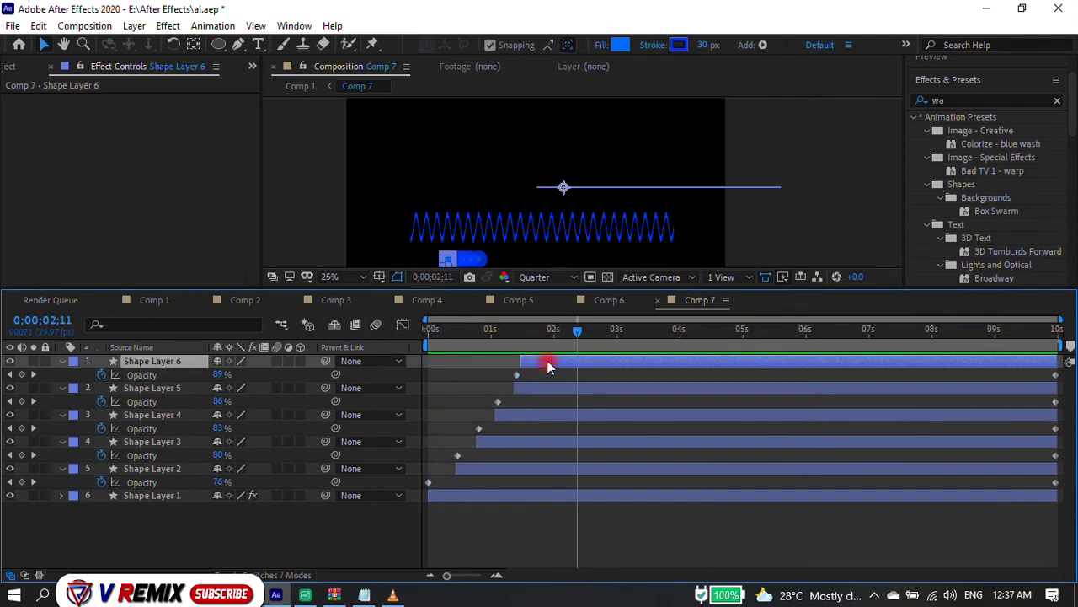
key("ctrl+q")
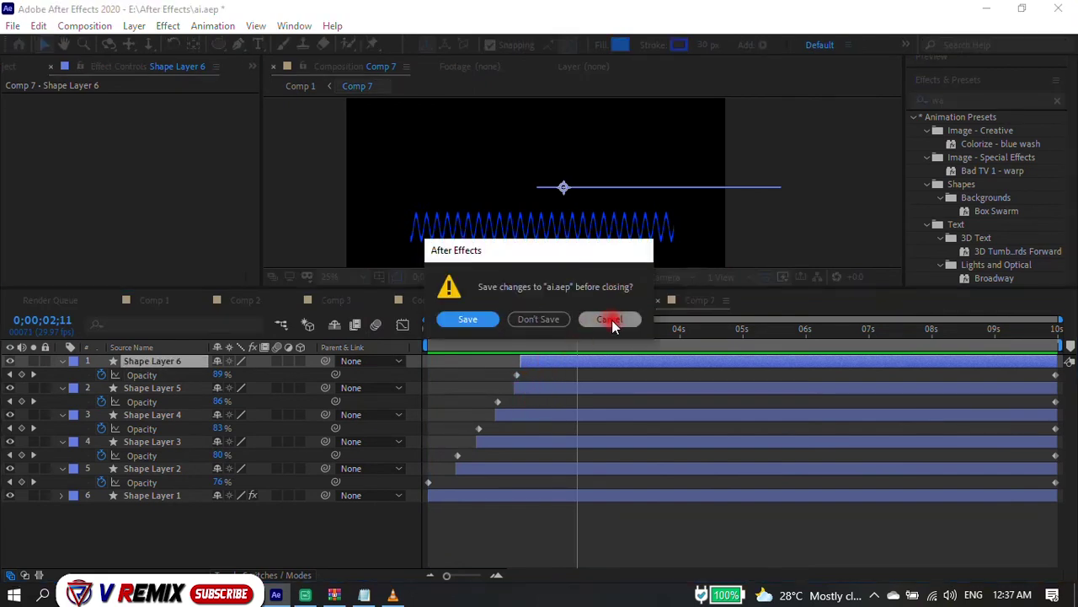
left_click(609, 320)
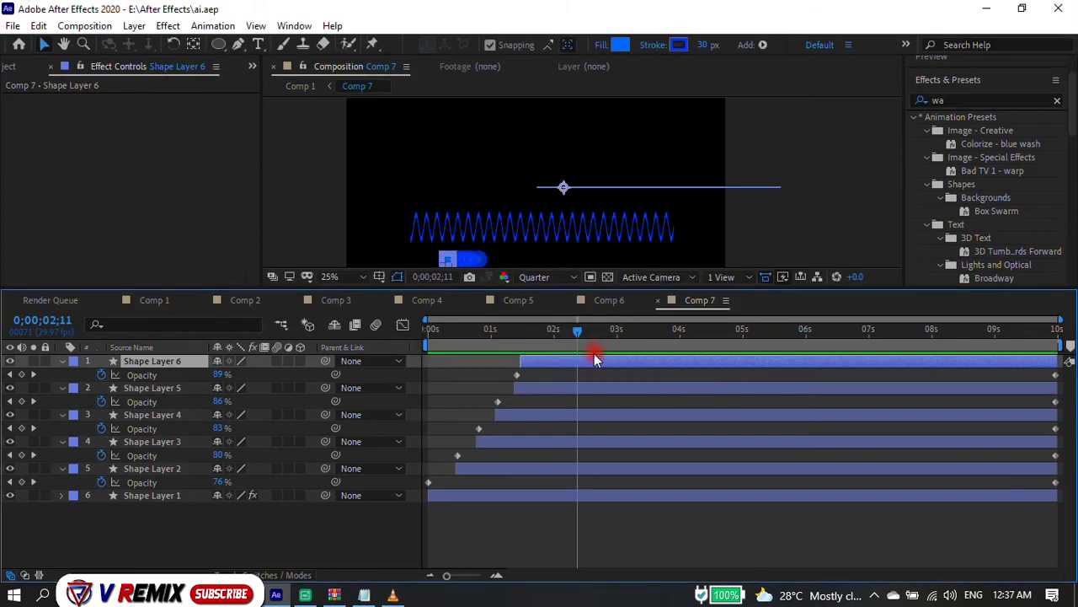
key("ctrl+a")
Show Position with Opacity and move Shape Layer 6's entry keyframes to about 3.4 s, Layer 5's later too.
key("shift+p")
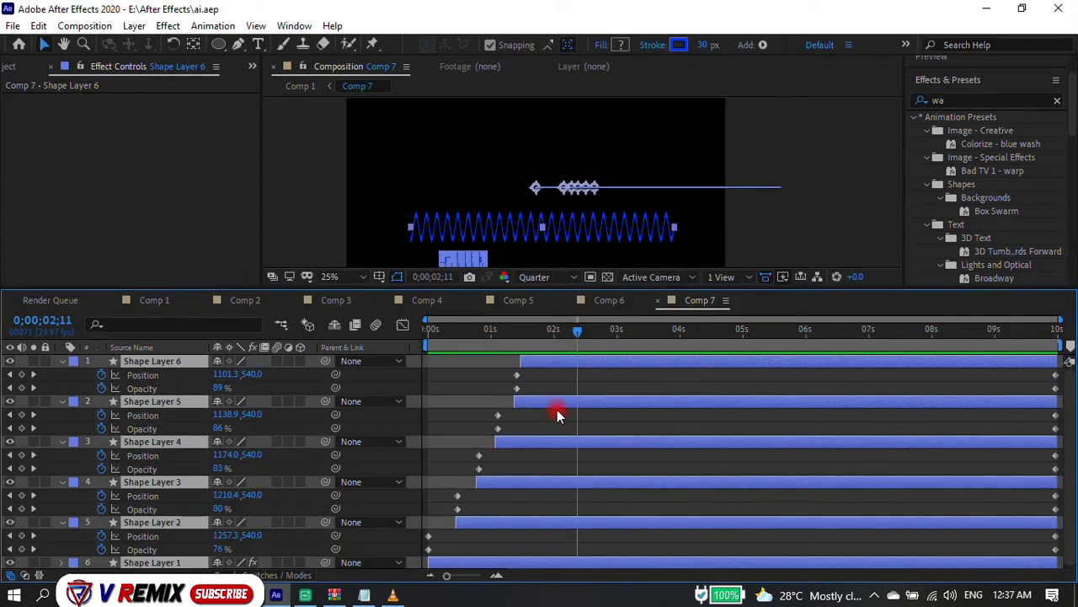
key("grave")
left_click(517, 141)
left_click_drag(517, 155, 637, 155)
left_click(497, 181)
mouse_move(555, 200)
left_mouse_down()
mouse_move(535, 203)
mouse_move(520, 236)
left_mouse_up()
Shift Shape Layers 3 and 4's entry keyframes later and push Layer 6's slightly further.
left_click(478, 222)
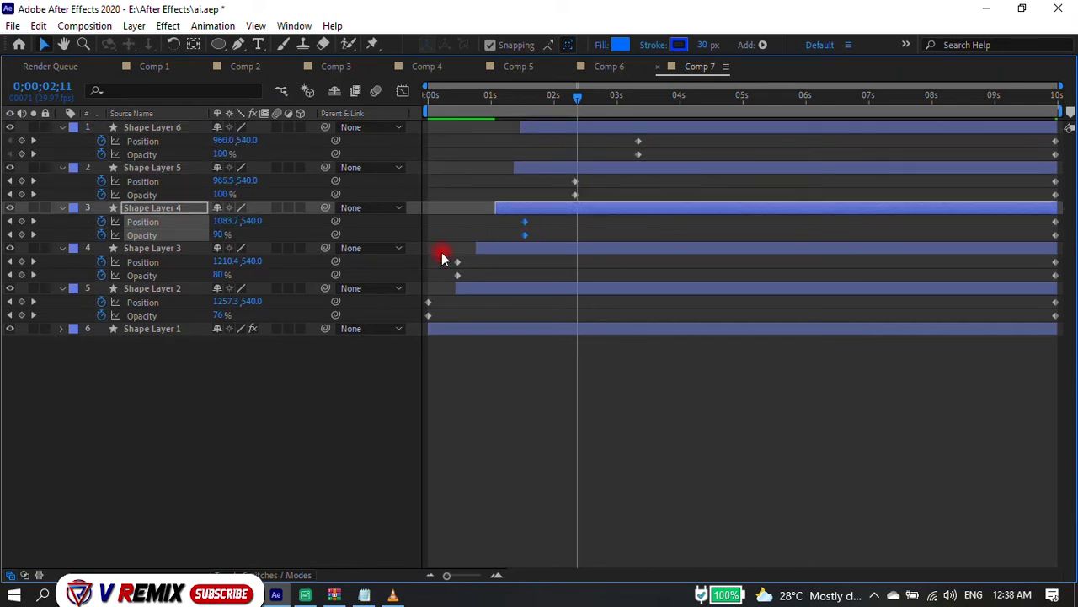
left_click(460, 275)
left_click_drag(501, 275, 506, 274)
left_click_drag(524, 229, 564, 233)
left_click(517, 228)
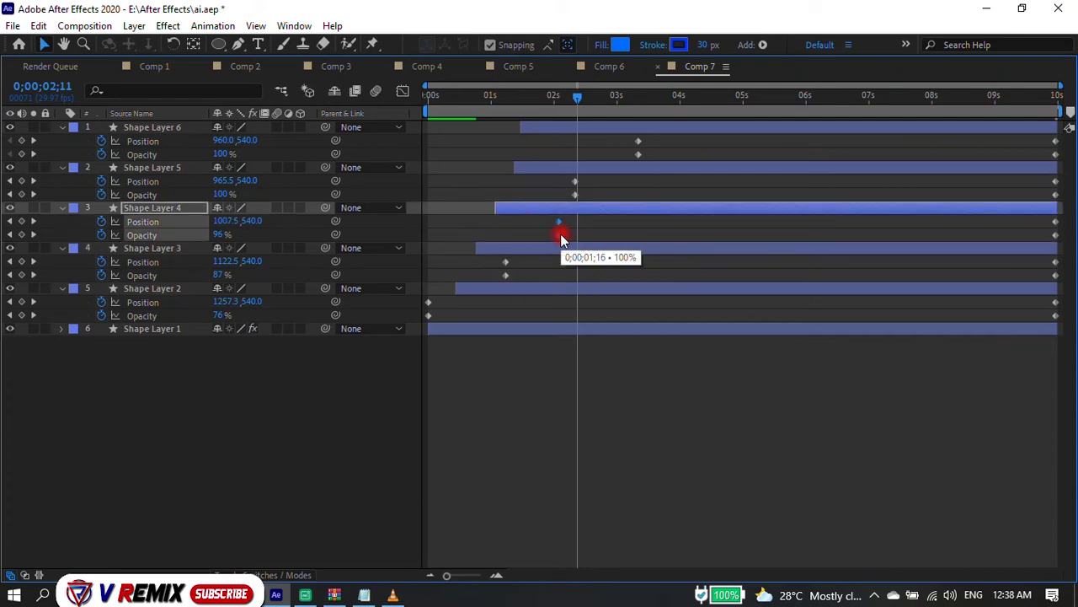
left_click(576, 181)
left_click(638, 154)
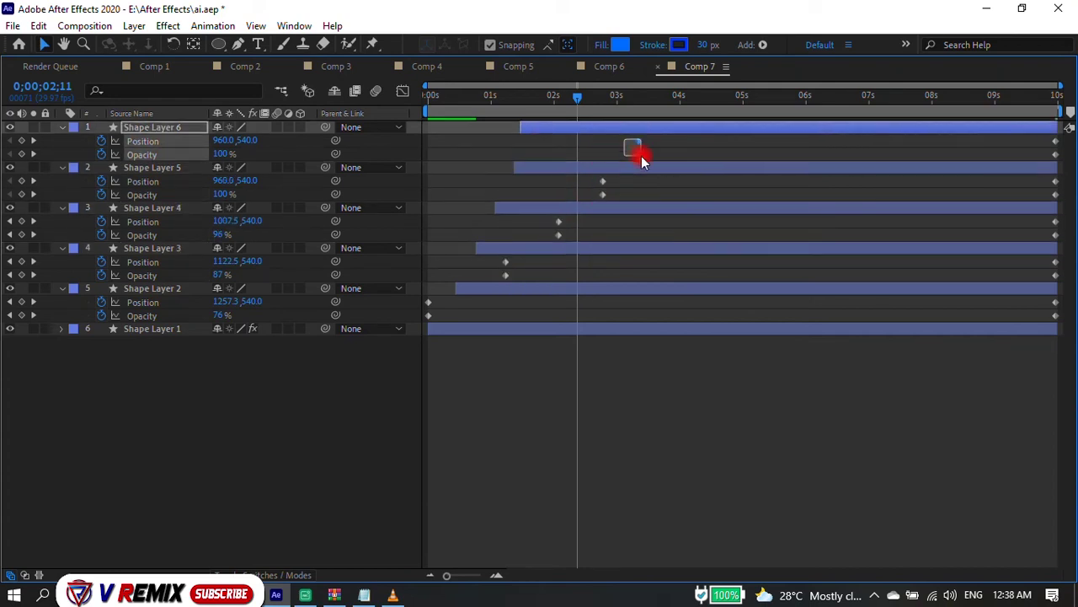
left_click_drag(638, 155, 651, 155)
Trim the in-points of Shape Layers 3–6 to their staggered entry keyframes, then preview.
left_click(467, 289)
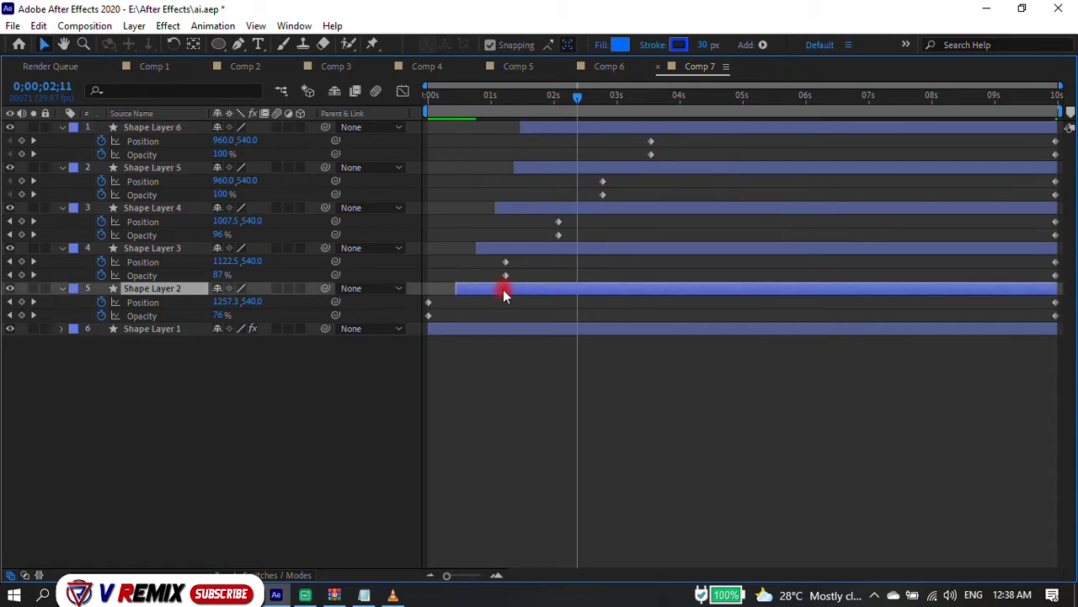
left_click_drag(482, 253, 560, 253)
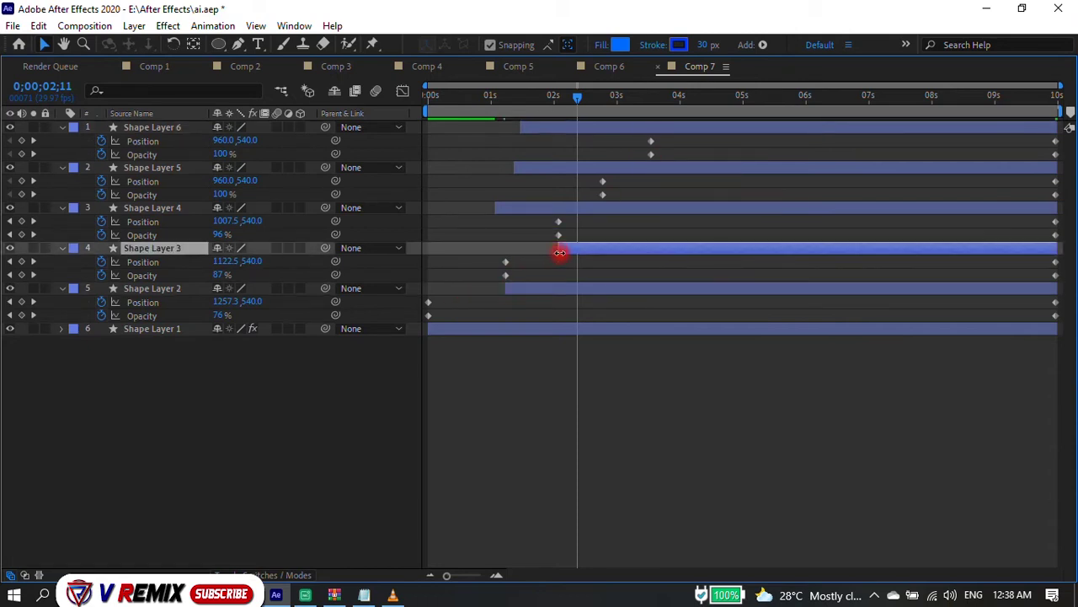
left_click_drag(493, 206, 602, 210)
left_click_drag(513, 171, 643, 178)
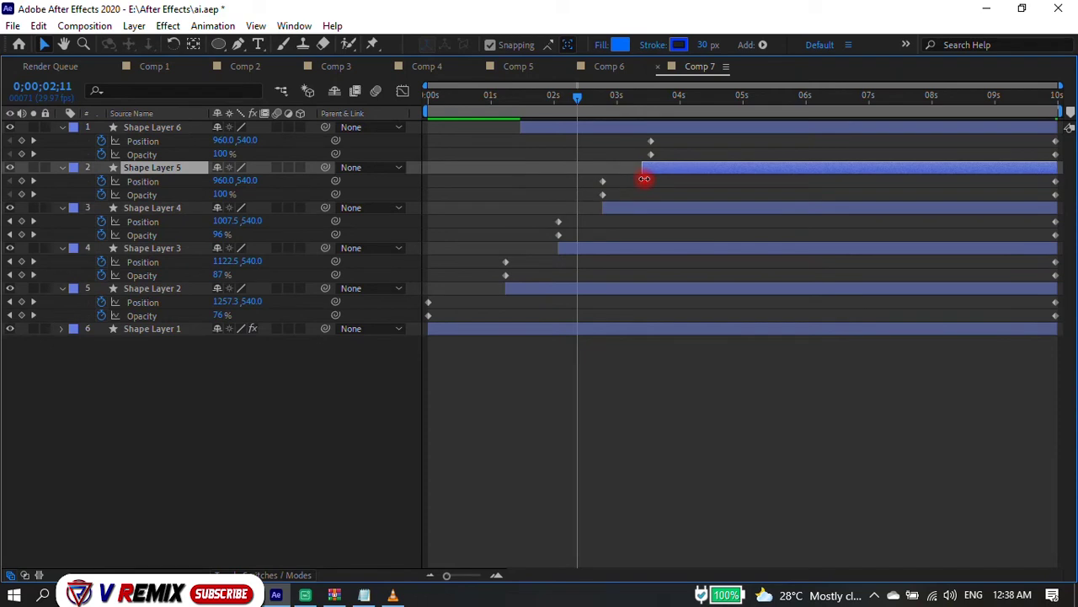
left_click_drag(520, 128, 614, 135)
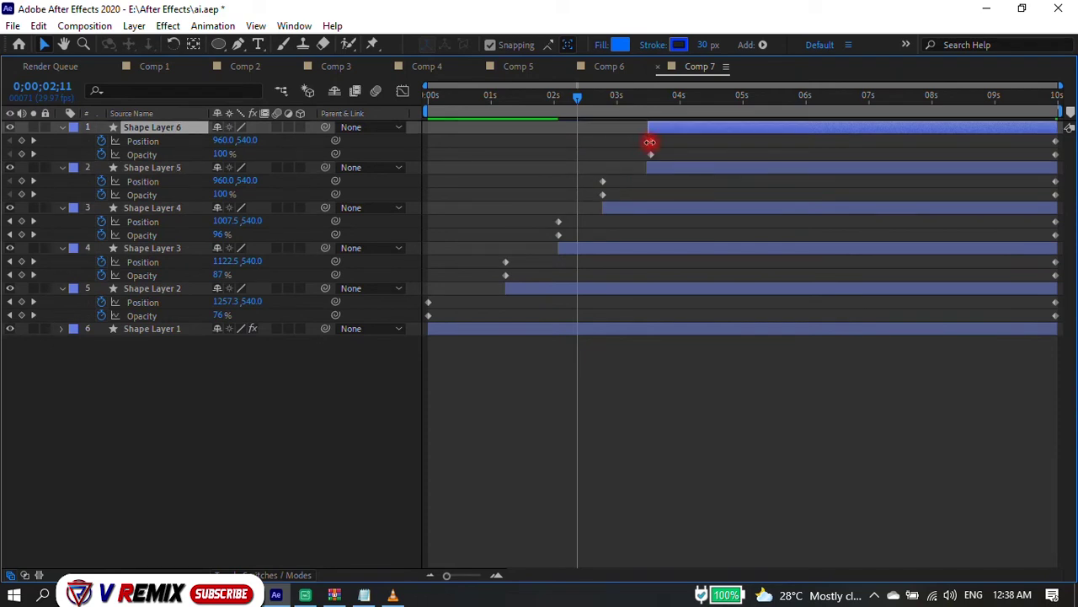
key("grave")
key("space")
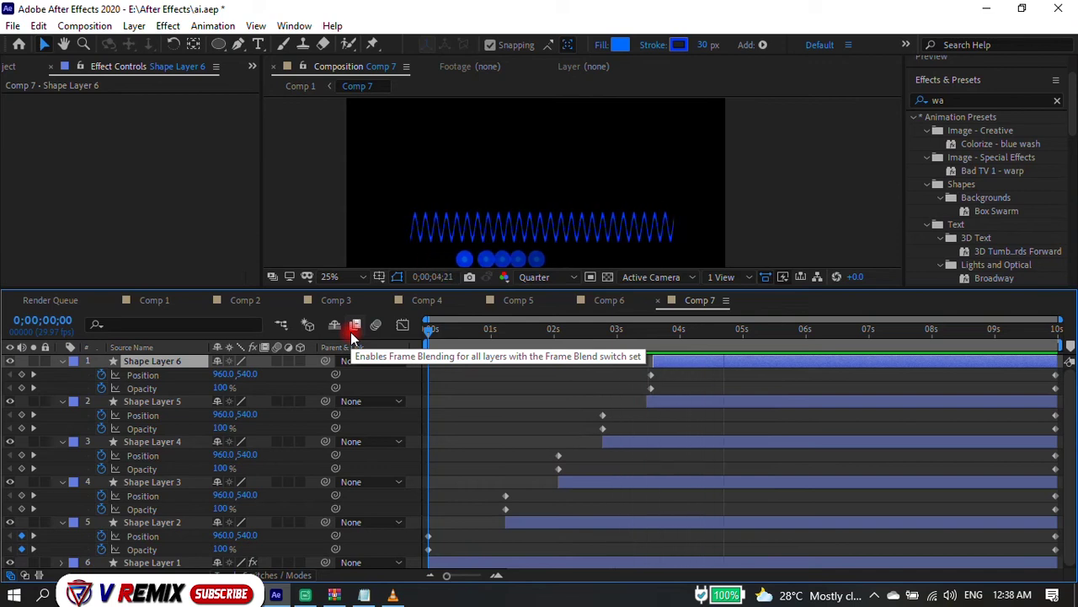
Pull the exit keyframes of Shape Layers 2–5 earlier for a first exit stagger, then preview.
key("space")
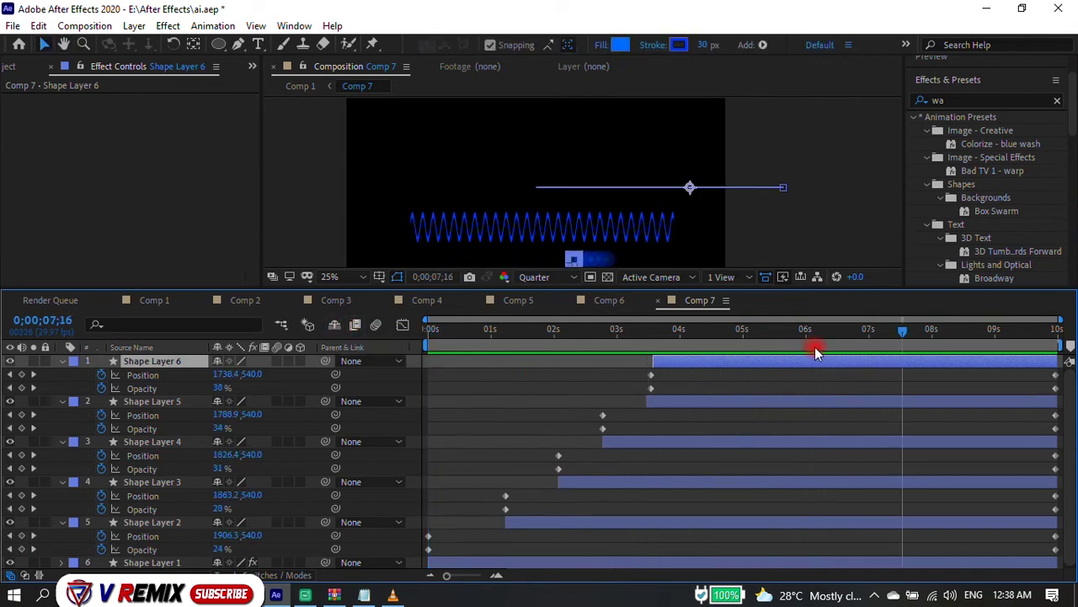
key("grave")
mouse_move(1040, 297)
left_mouse_down()
mouse_move(1065, 320)
mouse_move(982, 314)
left_mouse_up()
mouse_move(1041, 254)
left_mouse_down()
mouse_move(1063, 278)
mouse_move(955, 281)
mouse_move(1006, 273)
left_mouse_up()
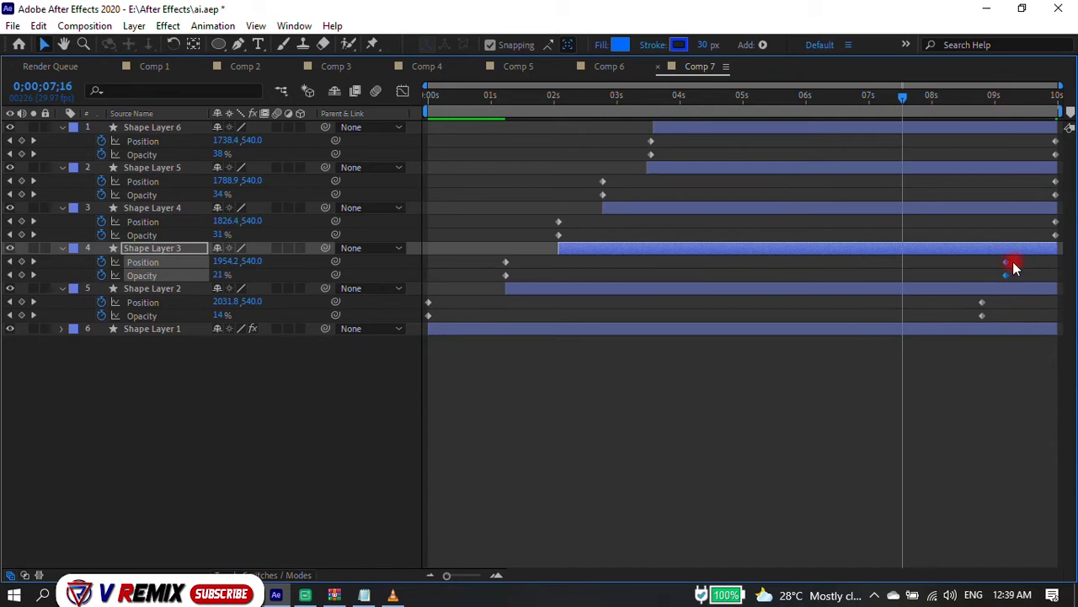
mouse_move(1042, 214)
left_mouse_down()
mouse_move(1064, 239)
mouse_move(999, 239)
mouse_move(1027, 243)
left_mouse_up()
mouse_move(1042, 177)
left_mouse_down()
mouse_move(1058, 200)
mouse_move(1044, 193)
left_mouse_up()
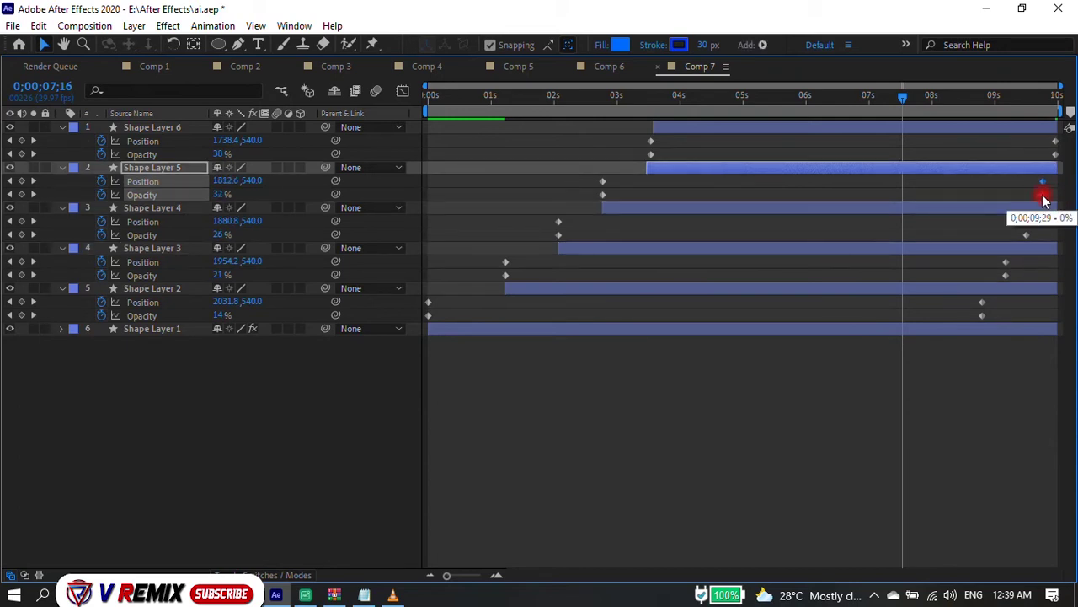
key("grave")
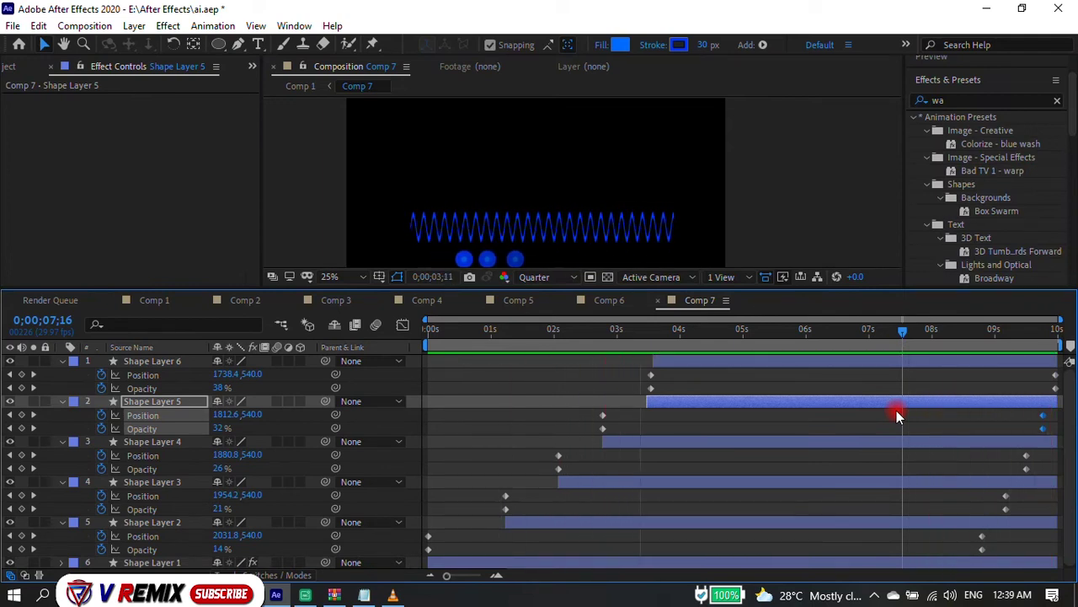
key("space")
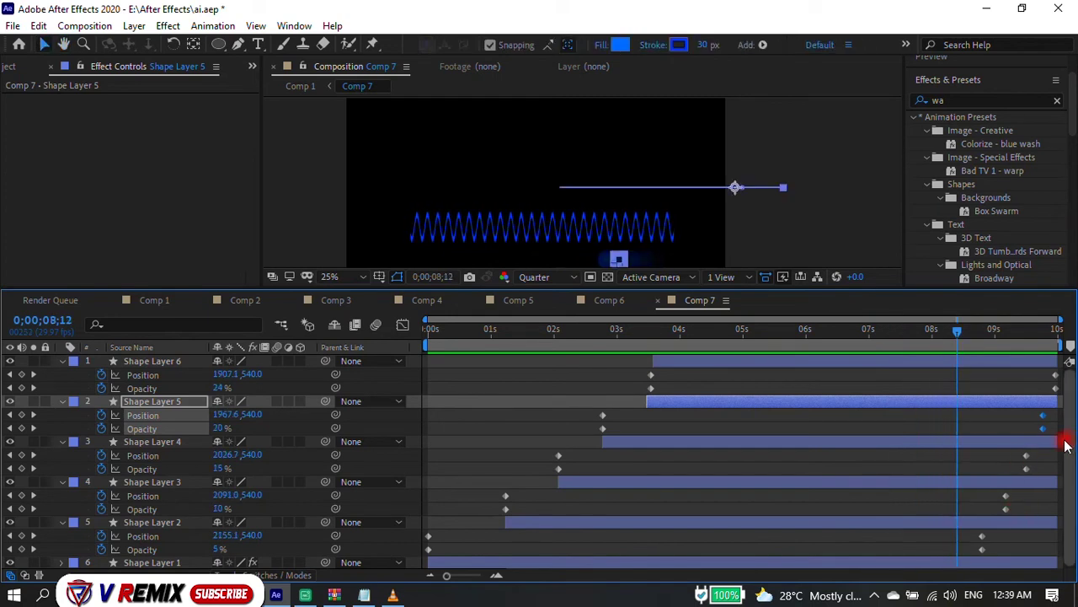
Refine the exit keyframe offsets of Shape Layers 2–5 and preview the result.
key("grave")
left_click(990, 290)
mouse_move(988, 325)
left_mouse_down()
mouse_move(963, 296)
mouse_move(918, 311)
left_mouse_up()
mouse_move(987, 260)
left_mouse_down()
mouse_move(1011, 278)
mouse_move(961, 276)
left_mouse_up()
left_click_drag(1011, 211, 1024, 242)
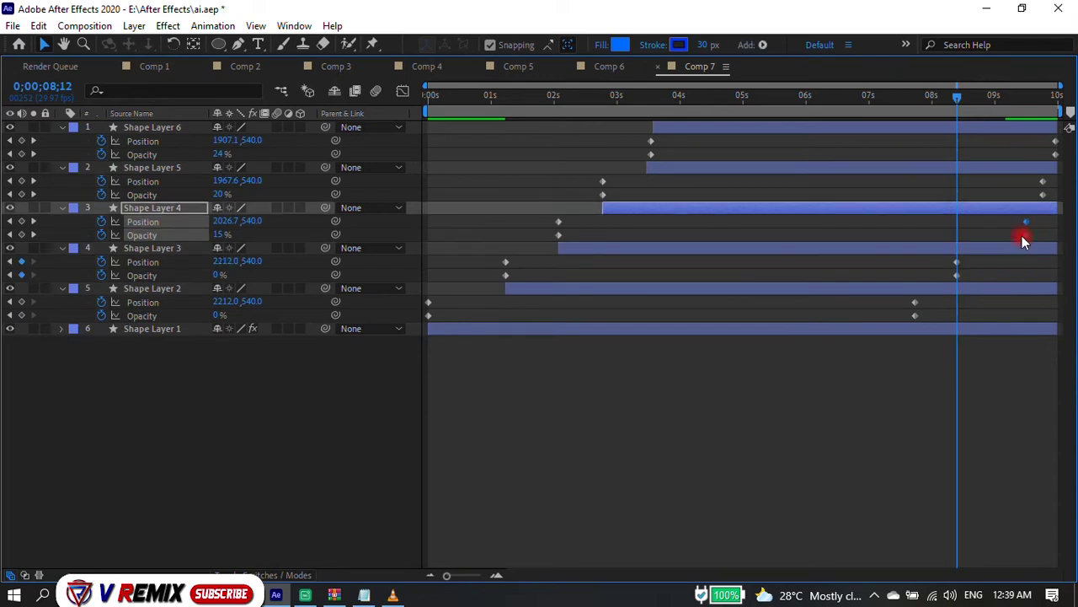
left_click_drag(1029, 180, 1051, 203)
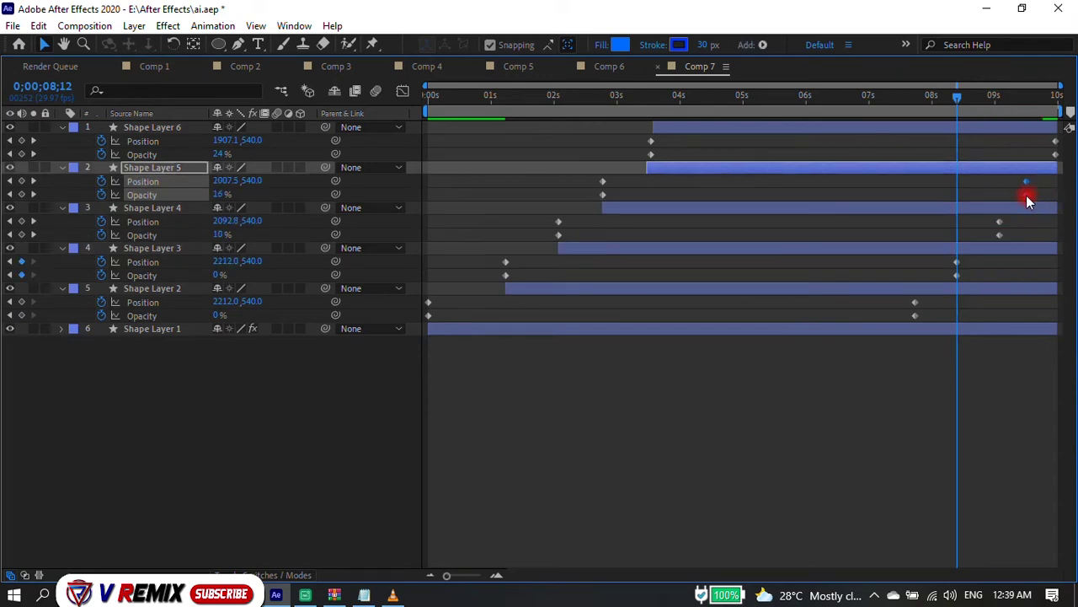
left_click_drag(988, 223, 1010, 242)
key("grave")
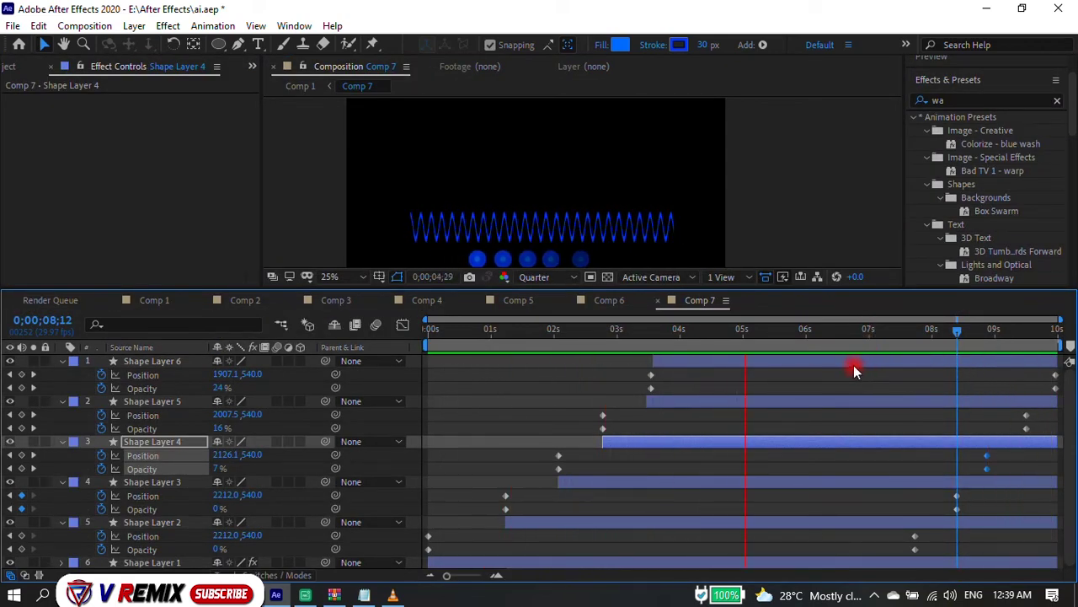
key("space")
Collapse the Position and Opacity properties of all Comp 7 layers.
key("grave")
key("grave")
key("ctrl+a")
key("u")
left_click(531, 470)
Switch to Comp 1 and preview the full HUD with the trailing blue circles.
left_click(154, 300)
left_click(472, 159)
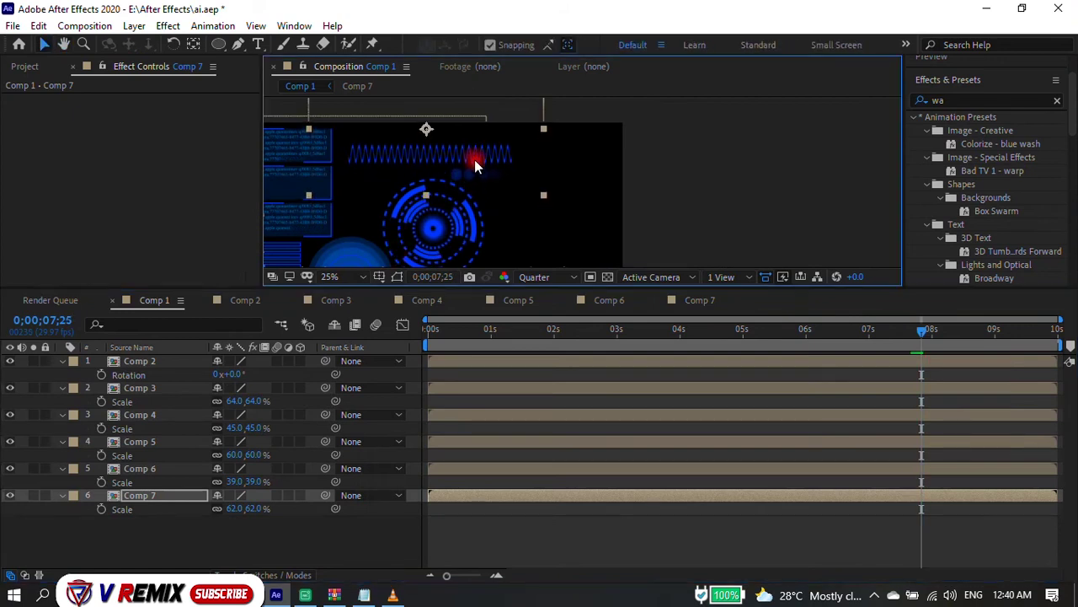
key("space")
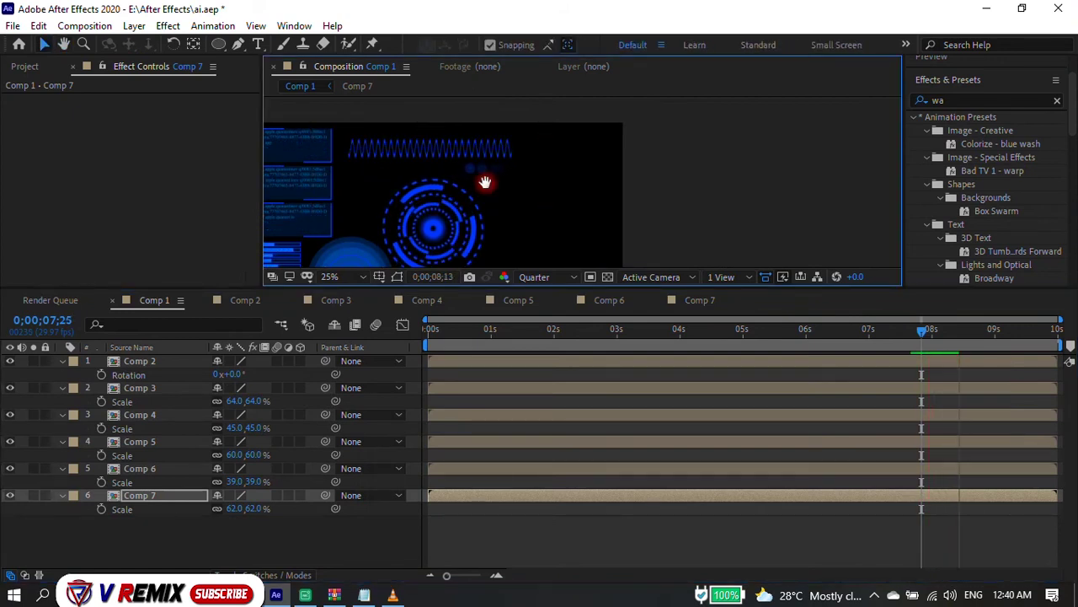
key("space")
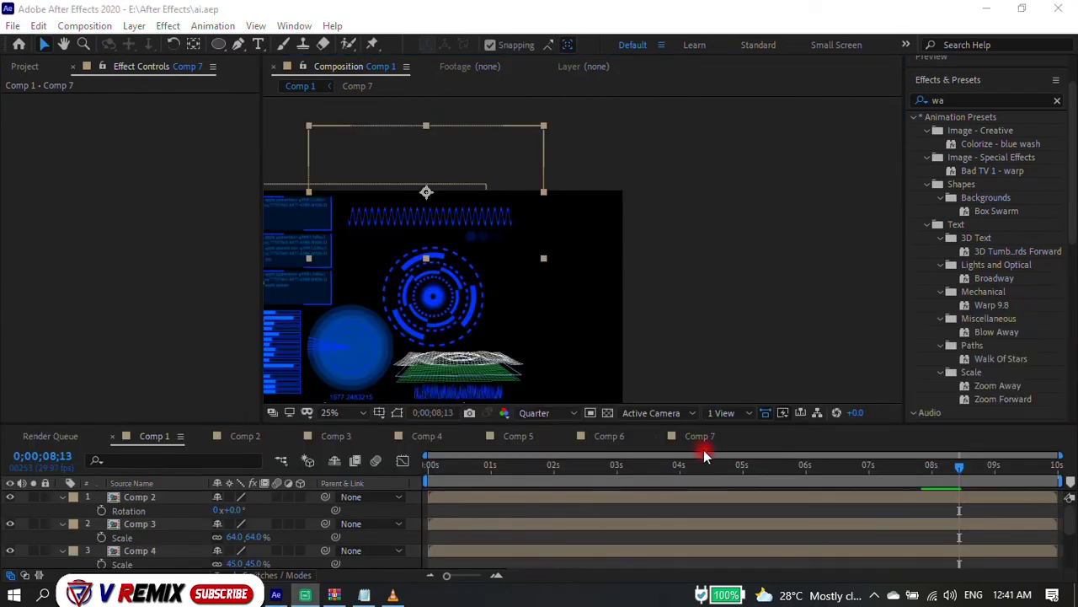
left_click(24, 66)
Create a new composition, Comp 8, with default settings.
right_click(92, 358)
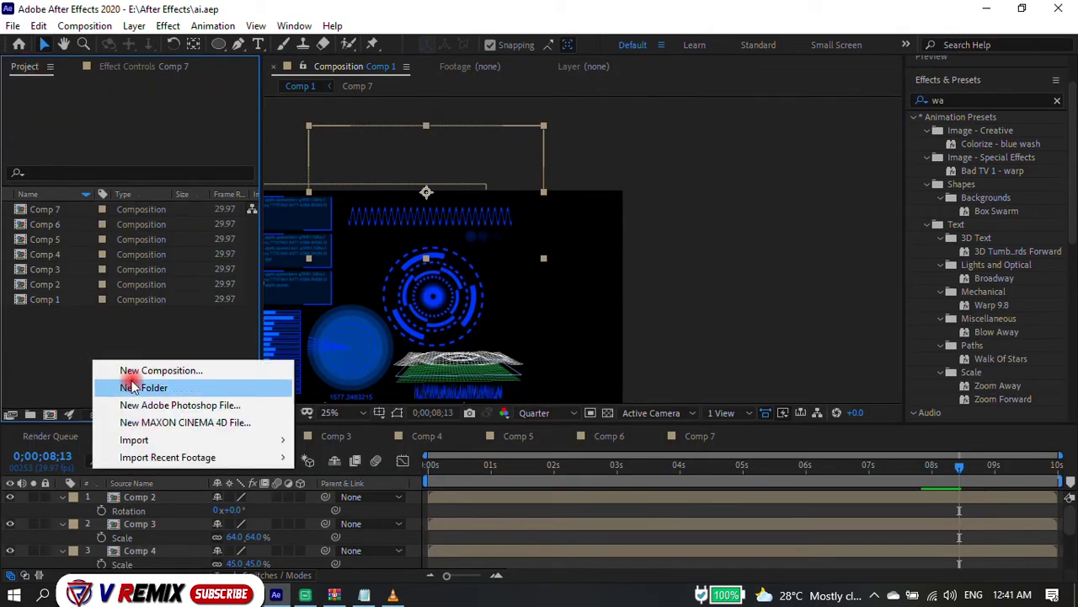
left_click(217, 368)
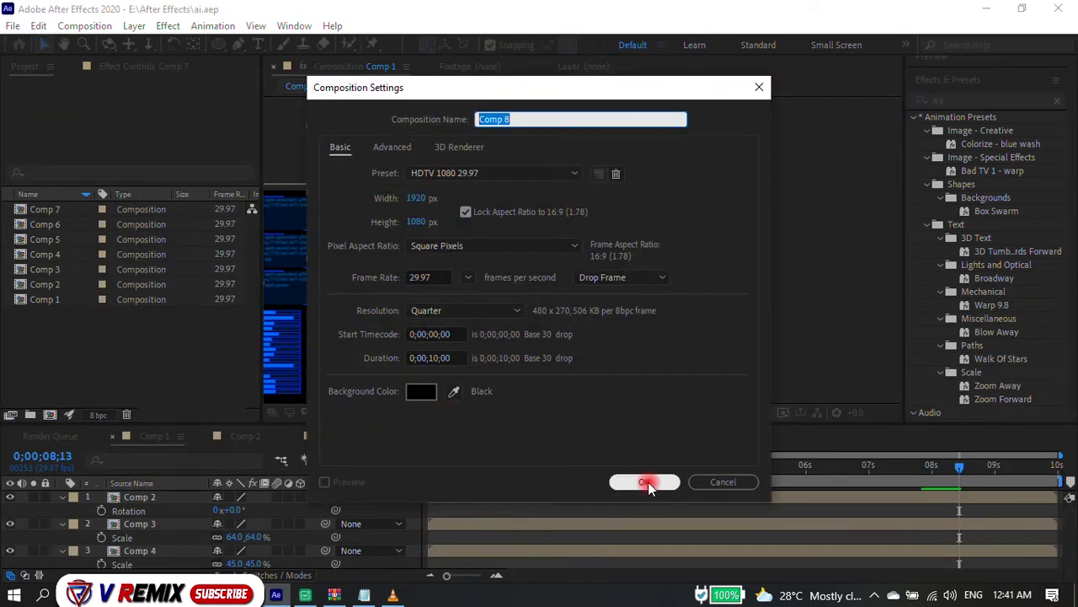
left_click(648, 482)
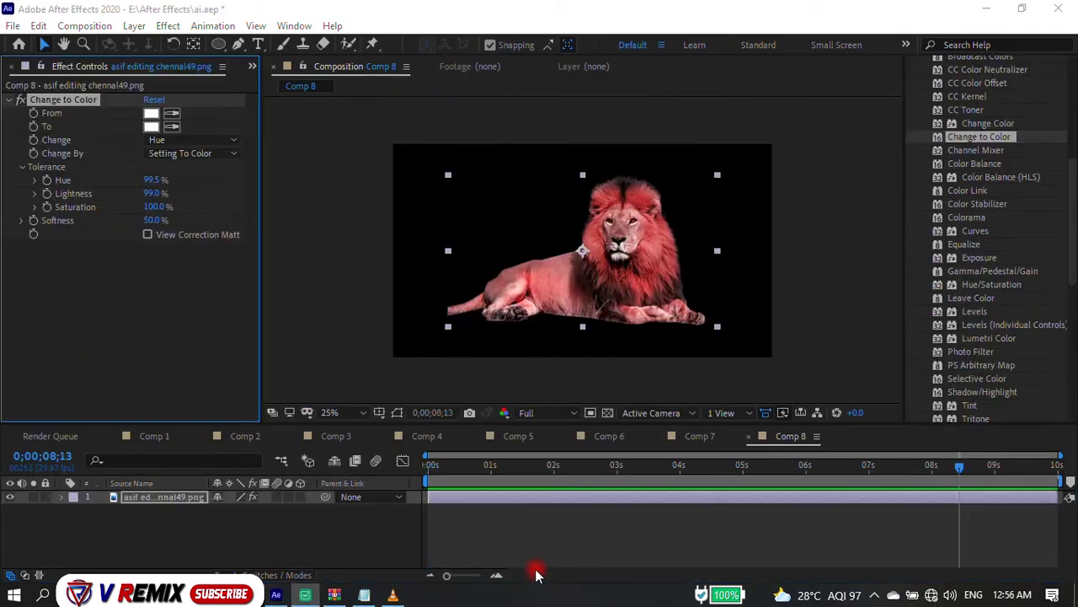
Drop the panther image asif editing 47.png into Comp 8, after dismissing errors from an unsupported file.
key("alt+Tab")
mouse_move(386, 548)
left_mouse_down()
mouse_move(504, 322)
mouse_move(551, 260)
left_mouse_up()
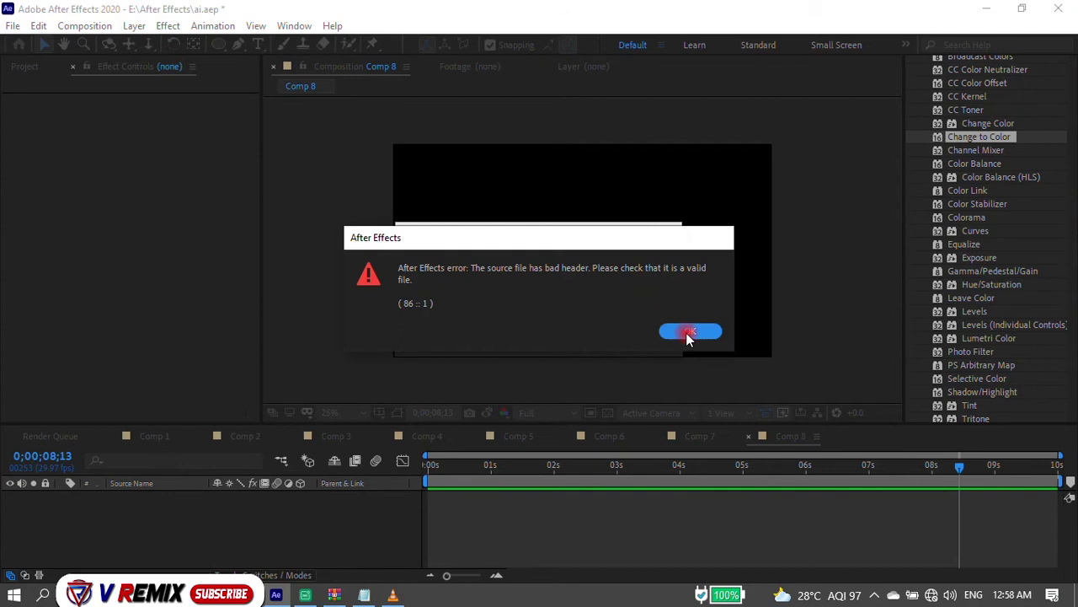
left_click(688, 332)
left_click(687, 326)
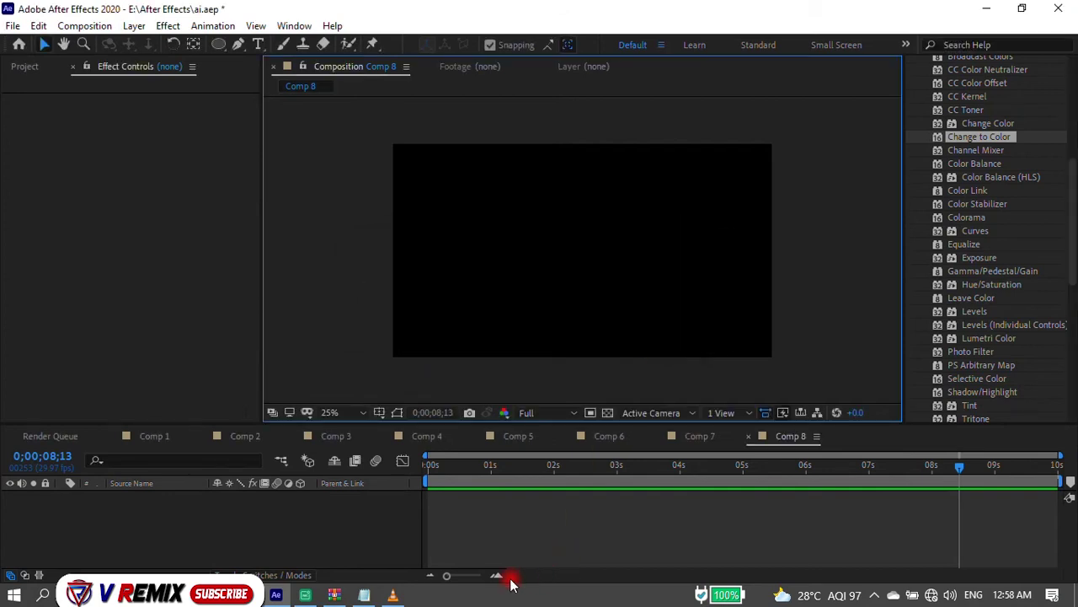
left_click(305, 595)
left_click_drag(556, 232, 425, 600)
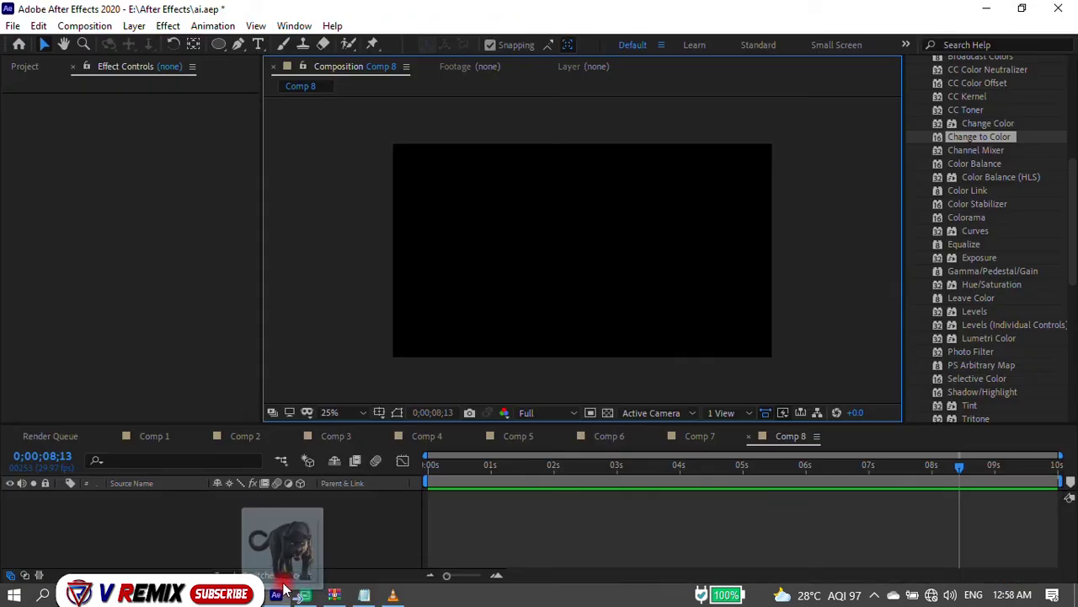
left_click_drag(426, 600, 568, 268)
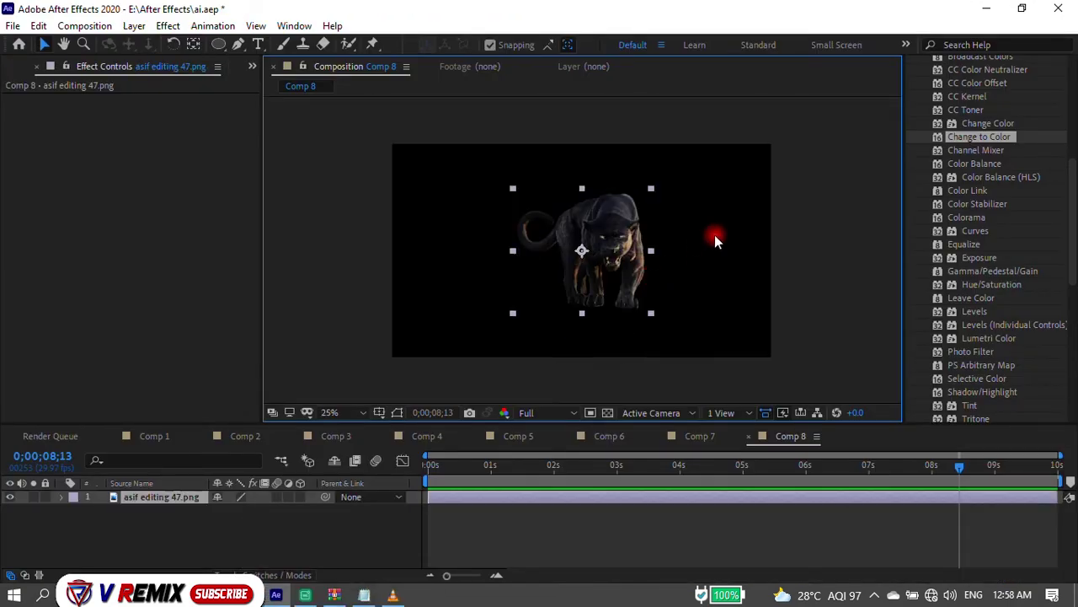
Draw a blue rectangle over the panther with 15% fill opacity.
left_click(308, 534)
left_click_drag(219, 44, 278, 113)
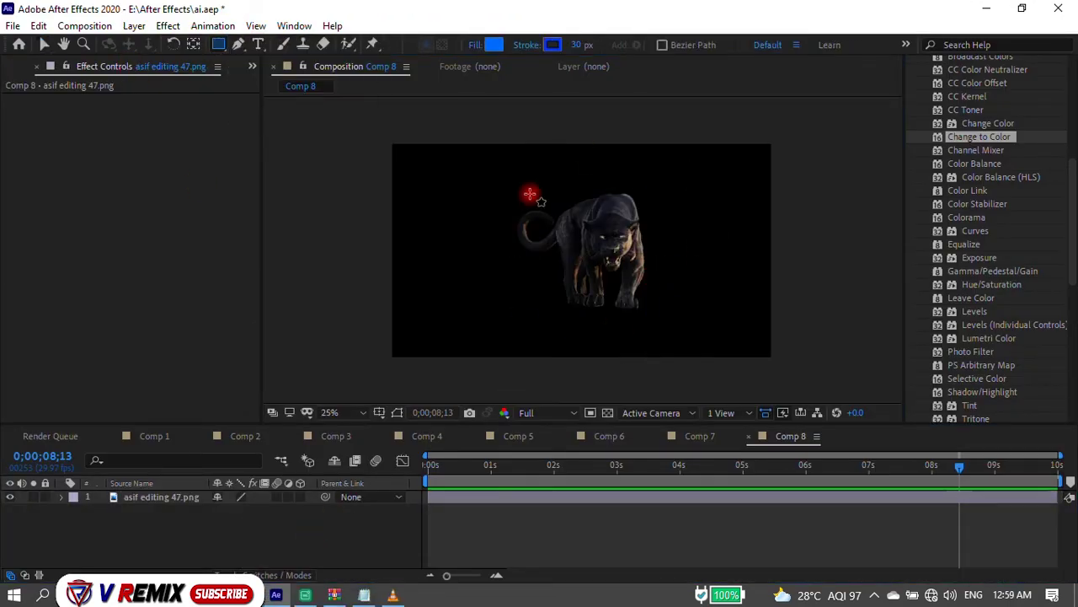
left_click_drag(509, 174, 690, 329)
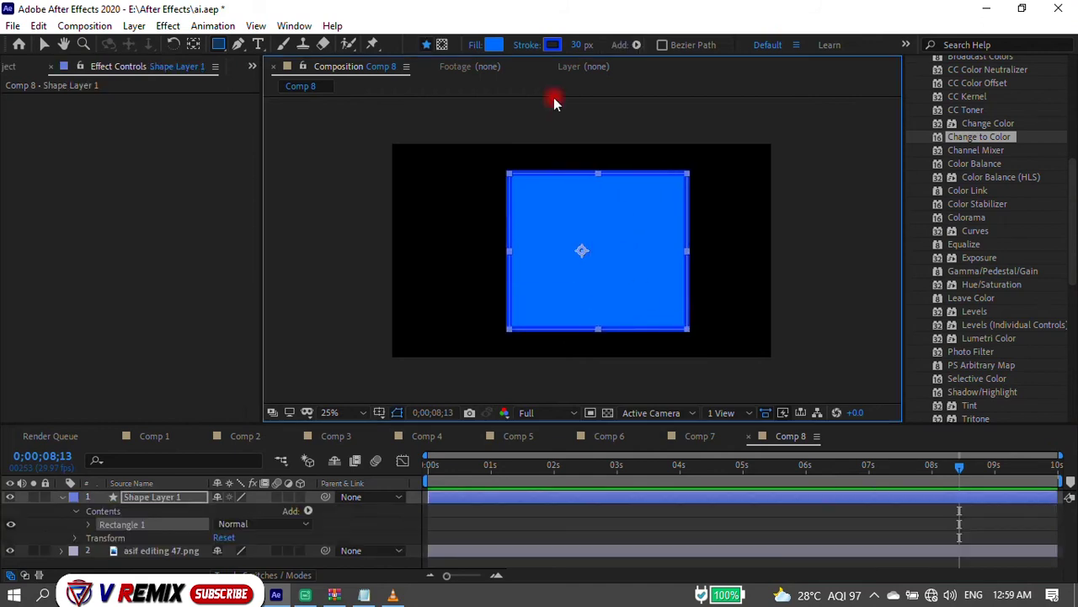
left_click(476, 44)
left_click_drag(588, 287, 541, 308)
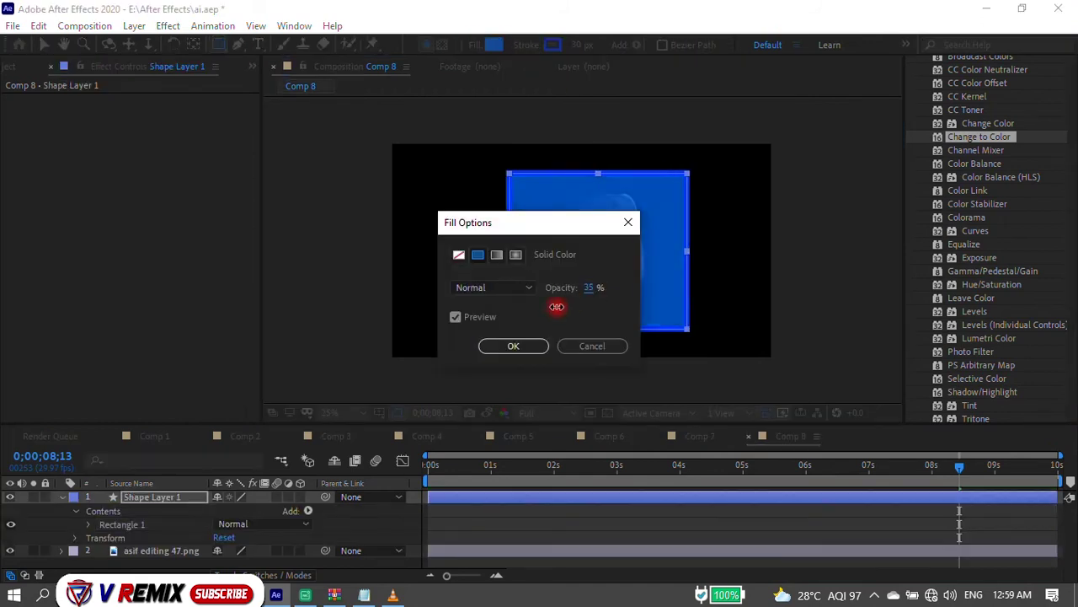
key("Return")
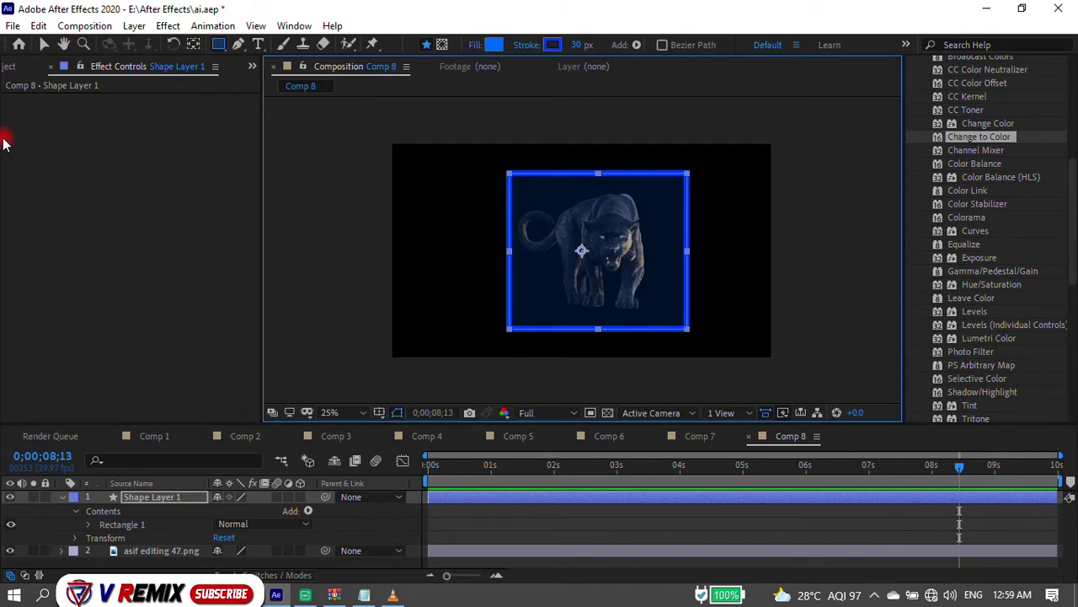
Resize and reposition the blue frame to fit snugly around the panther.
key("v")
left_click_drag(687, 335, 673, 332)
left_click_drag(622, 296, 617, 290)
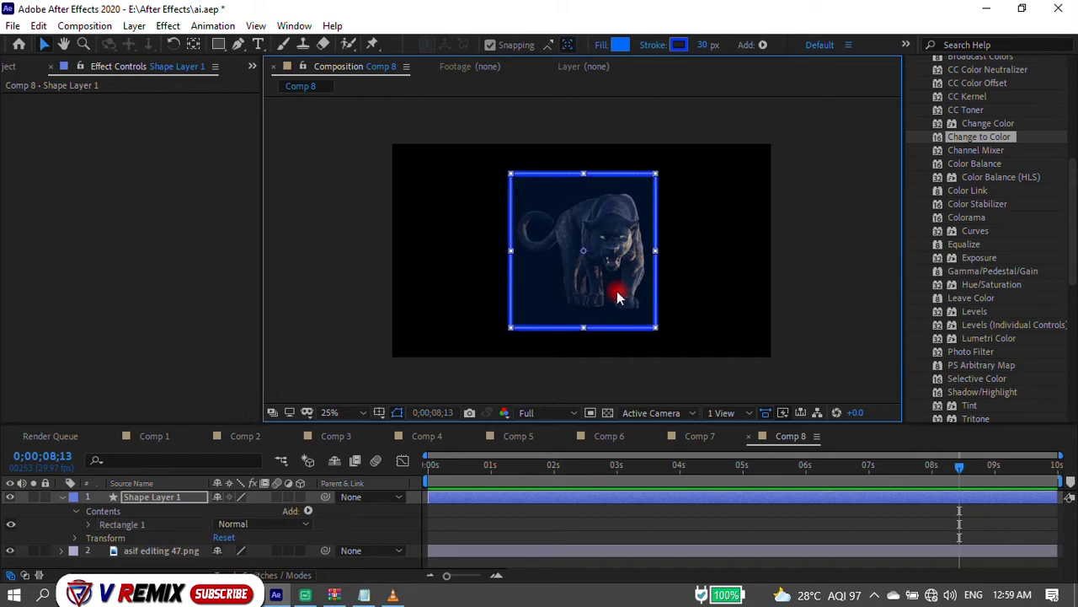
left_click_drag(617, 291, 696, 356)
left_click(737, 242)
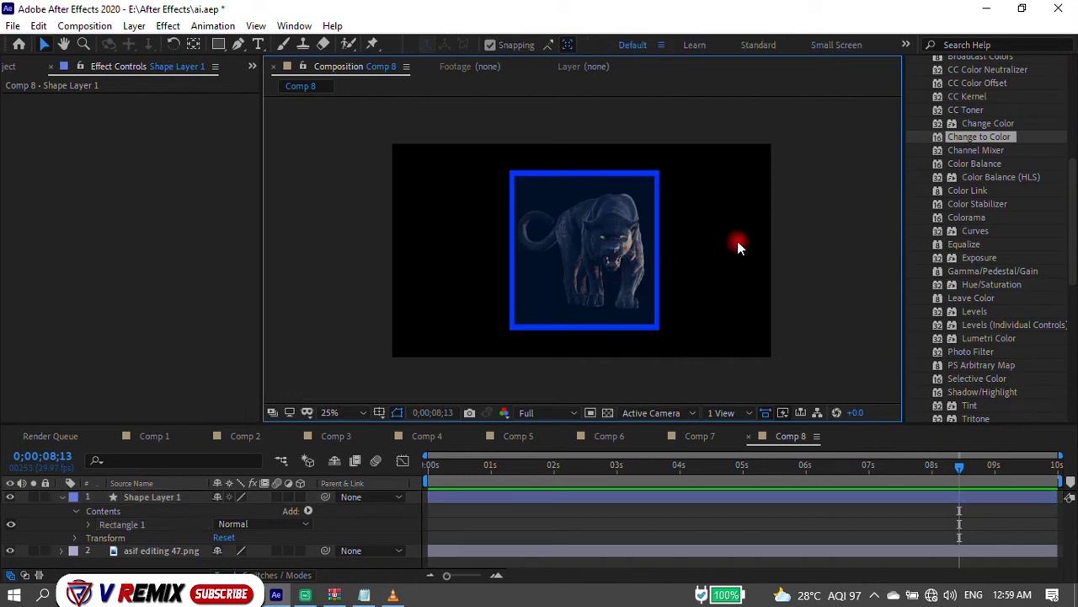
left_click_drag(633, 333, 629, 311)
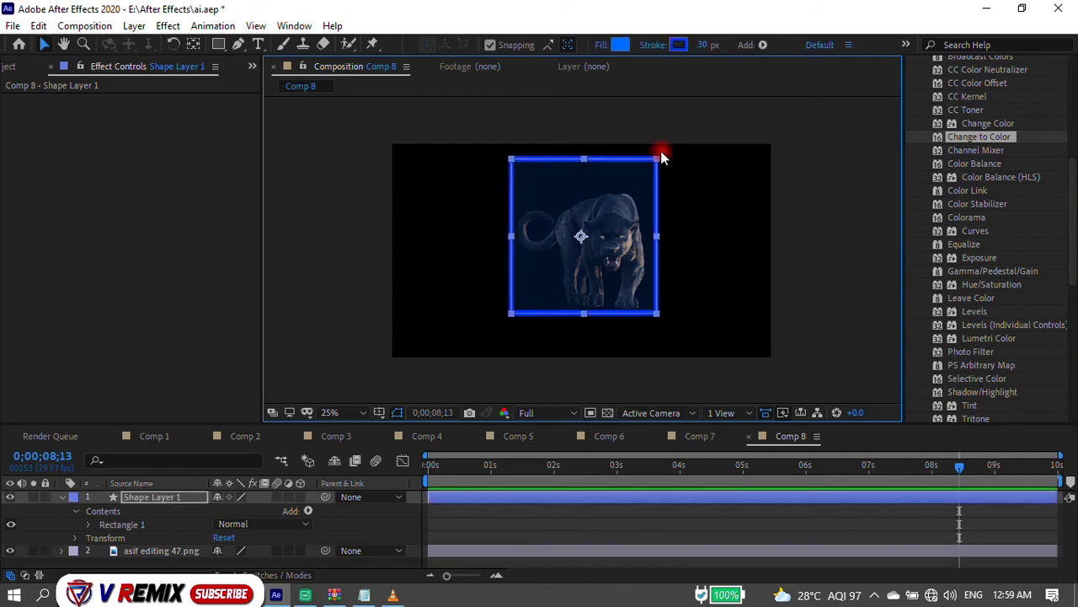
left_click_drag(613, 217, 636, 242)
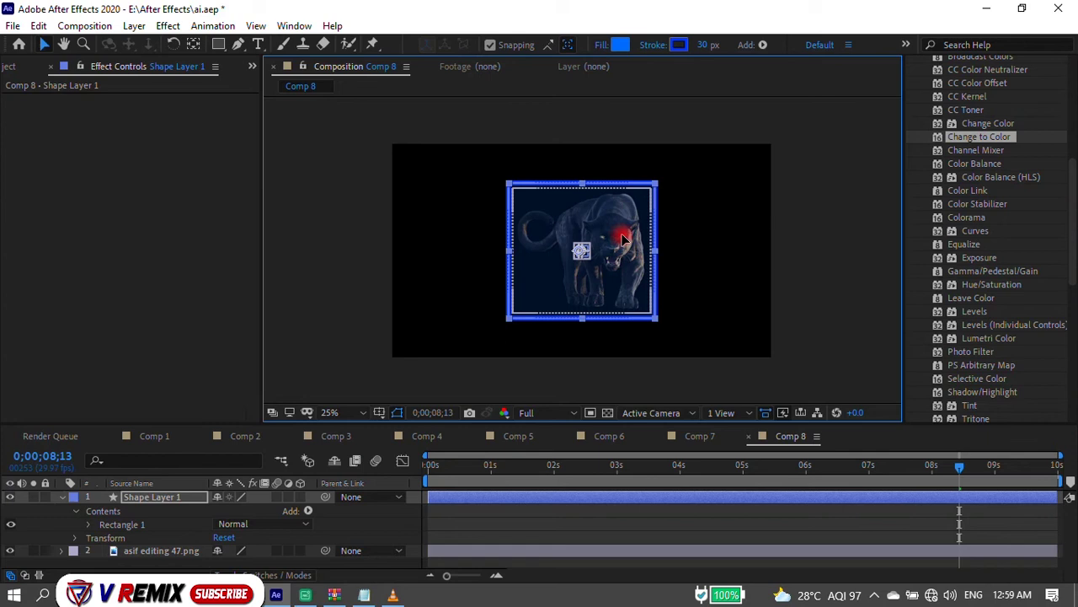
left_click(708, 292)
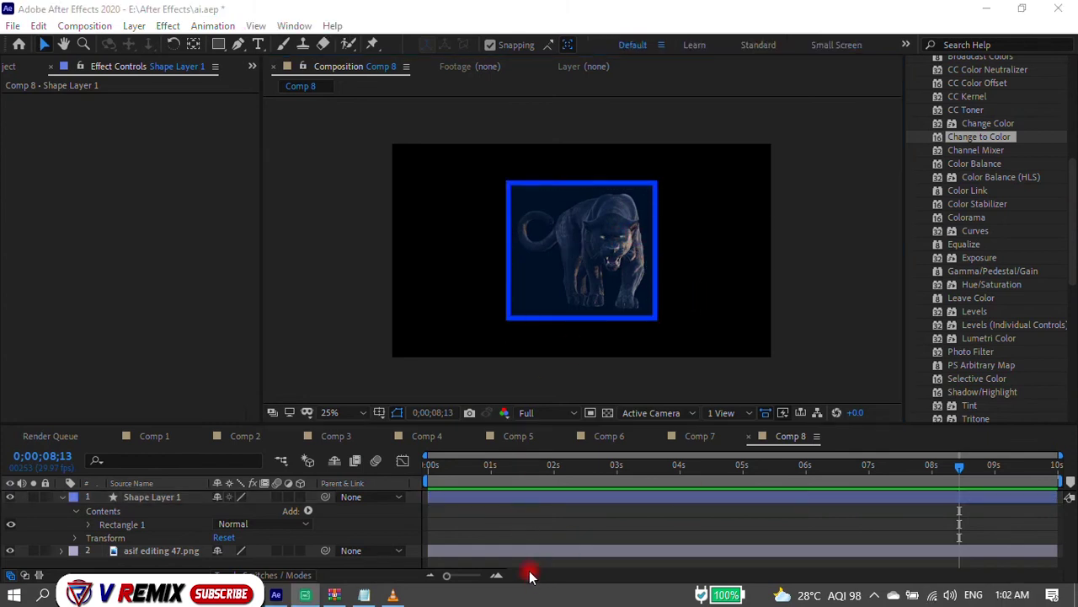
Move the frame and panther layers up together toward the top of the comp.
left_click(59, 499)
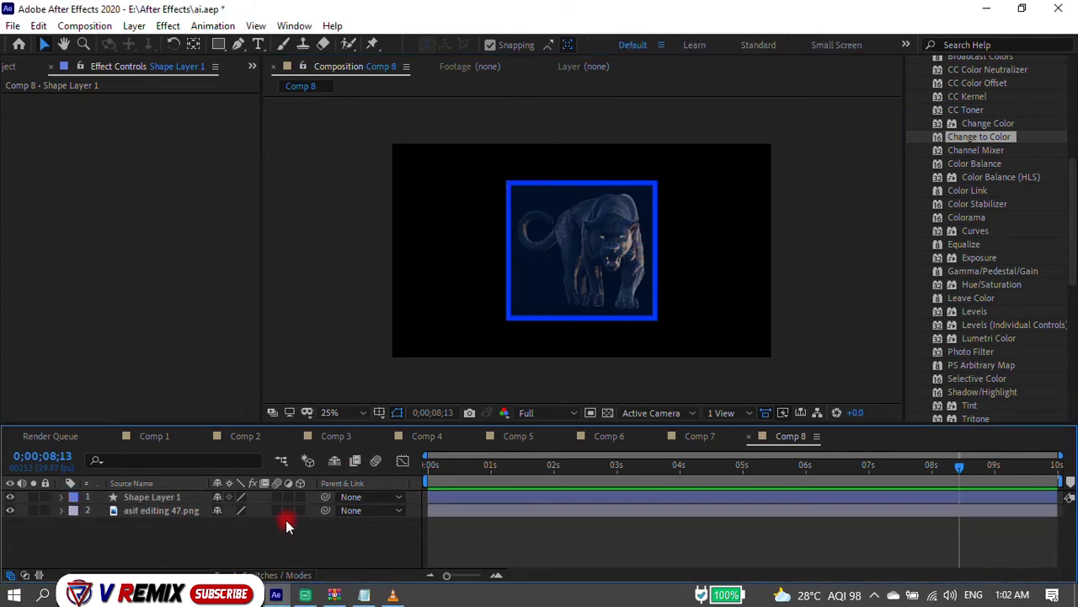
left_click_drag(286, 520, 228, 505)
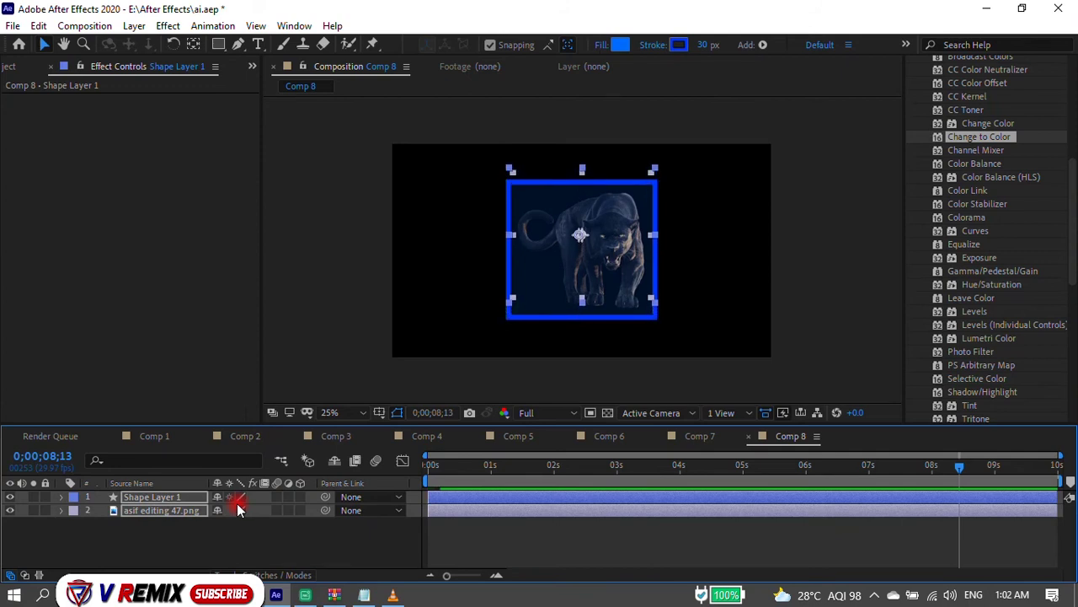
key("shift+Up")
key("shift+Up")
key("shift+Up")
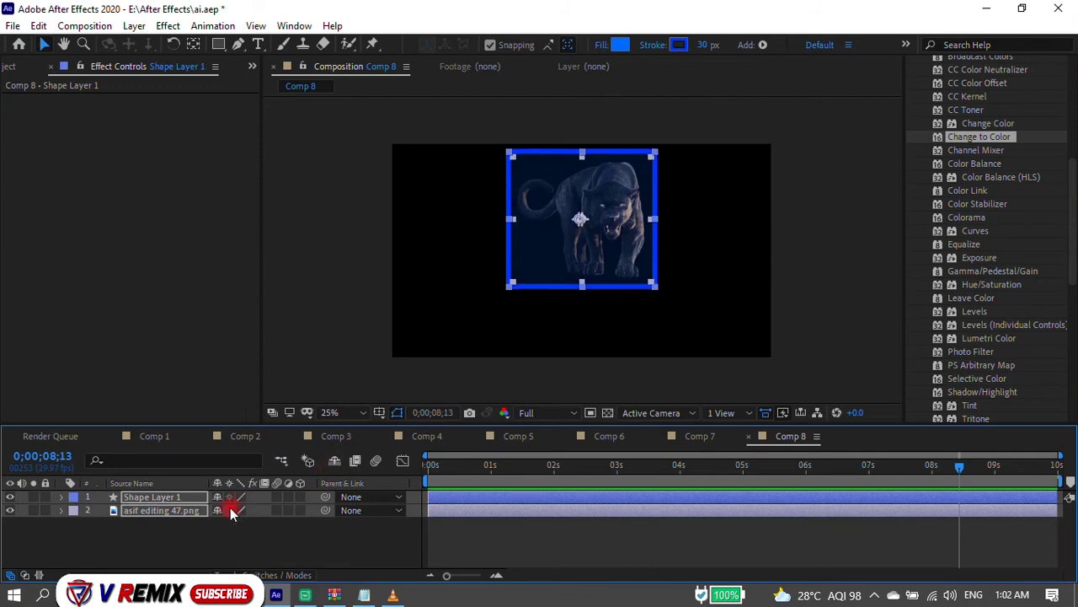
left_click(220, 44)
left_click(217, 468)
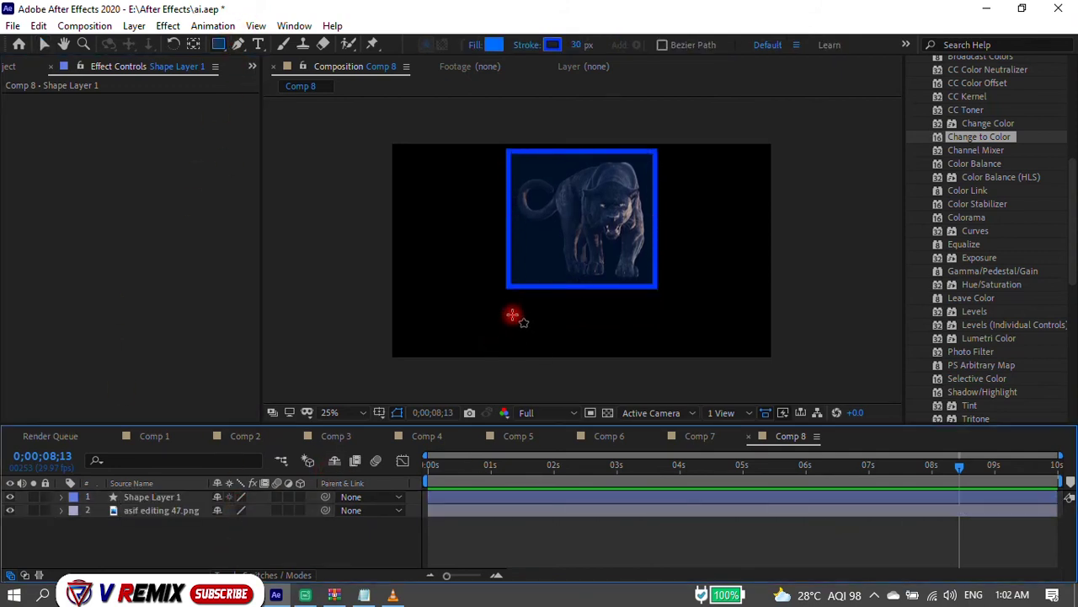
Draw a rectangle below the panther frame and add stroke dashes with Dash 472.
left_click_drag(507, 297, 653, 353)
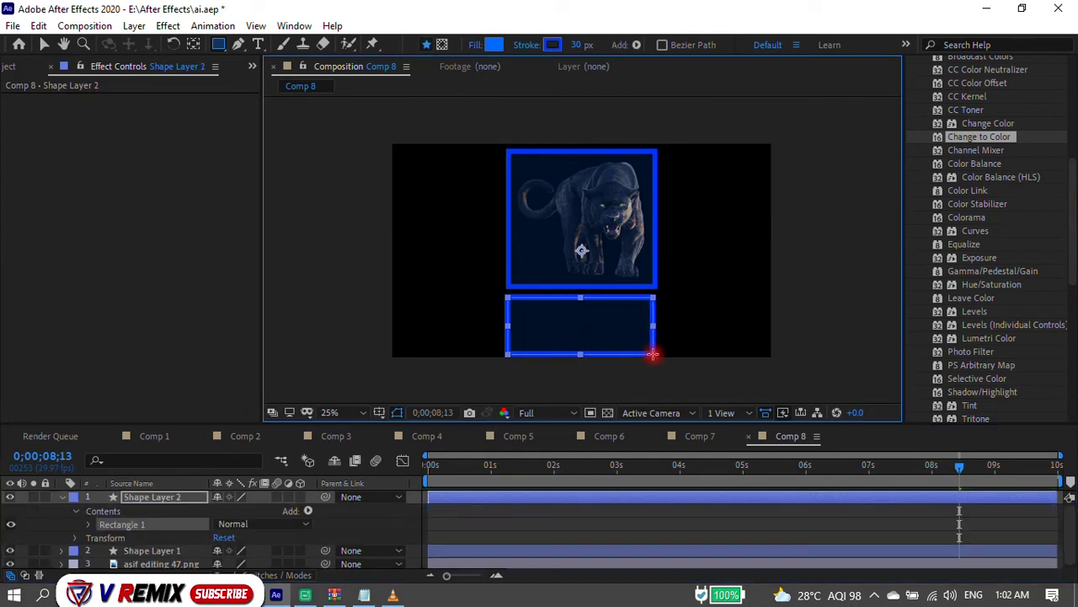
left_click(87, 524)
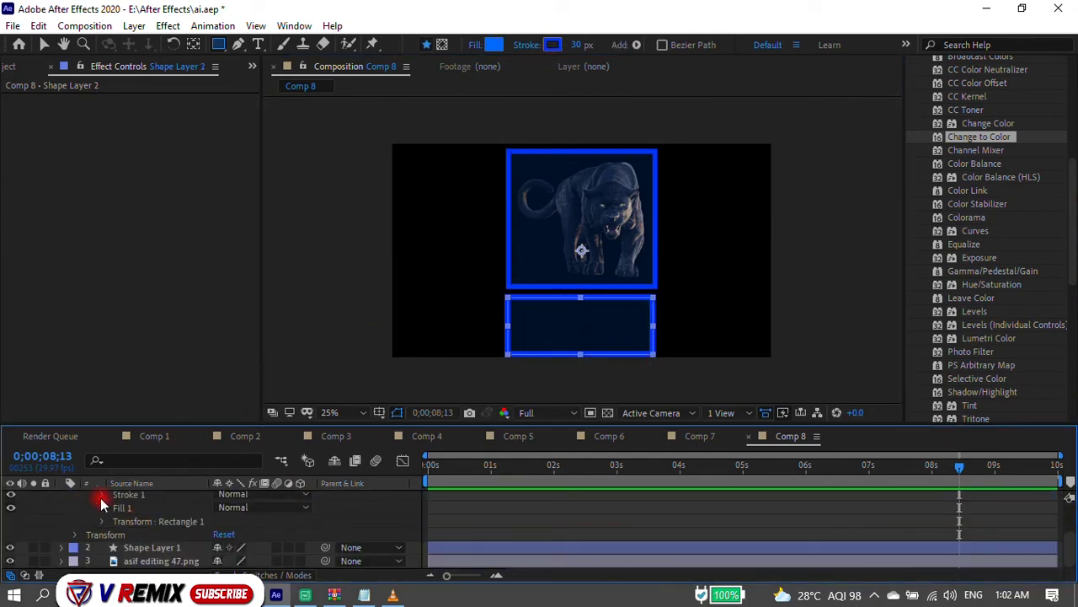
left_click(101, 509)
scroll(225, 520, "down", 2)
left_click(219, 522)
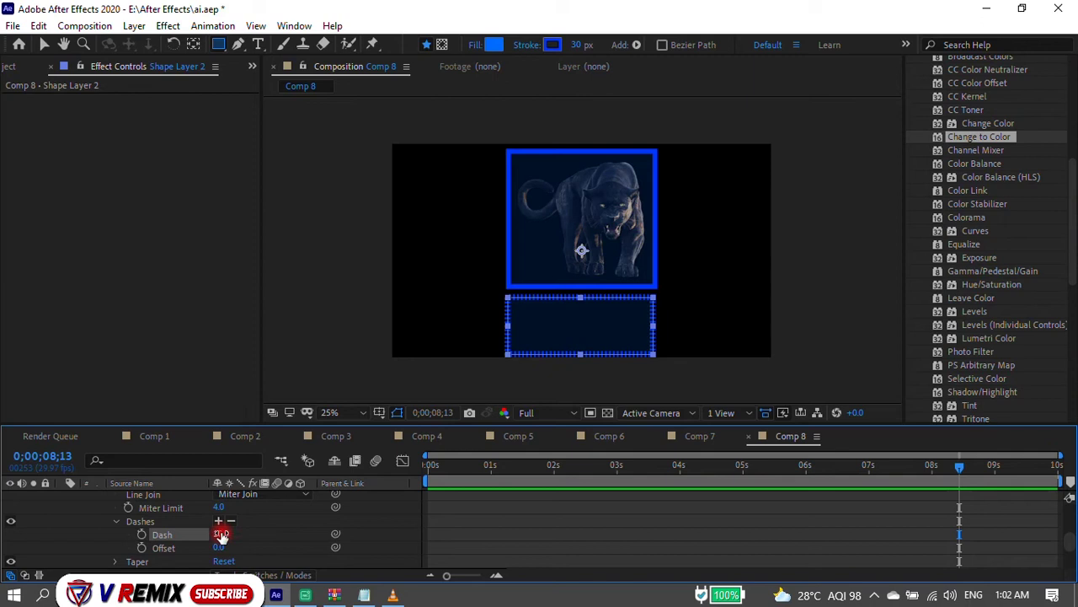
mouse_move(221, 535)
left_mouse_down()
mouse_move(440, 527)
mouse_move(378, 515)
left_mouse_up()
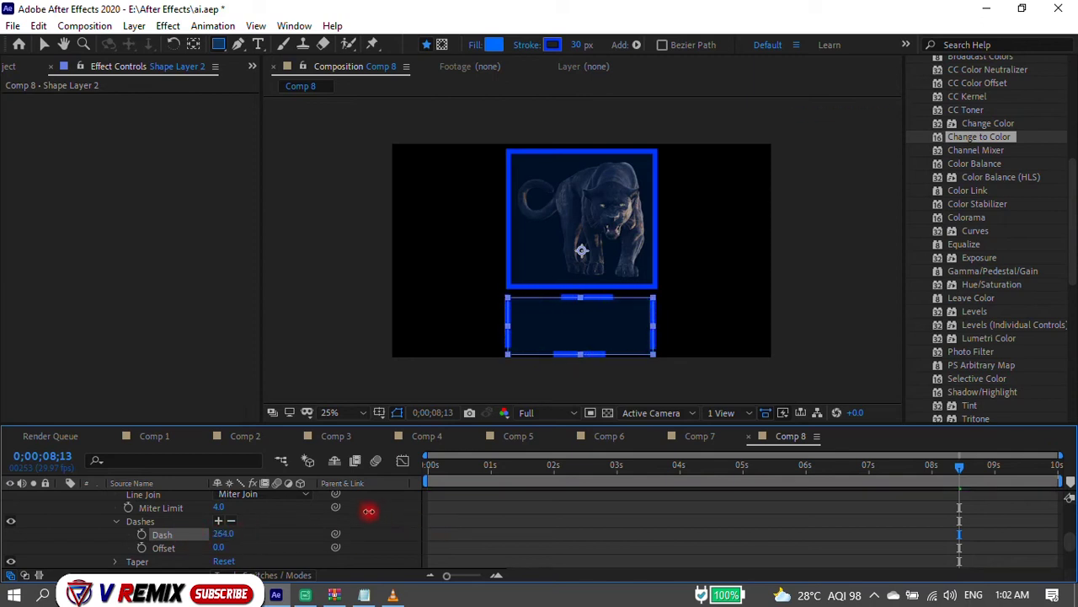
left_click_drag(363, 510, 531, 511)
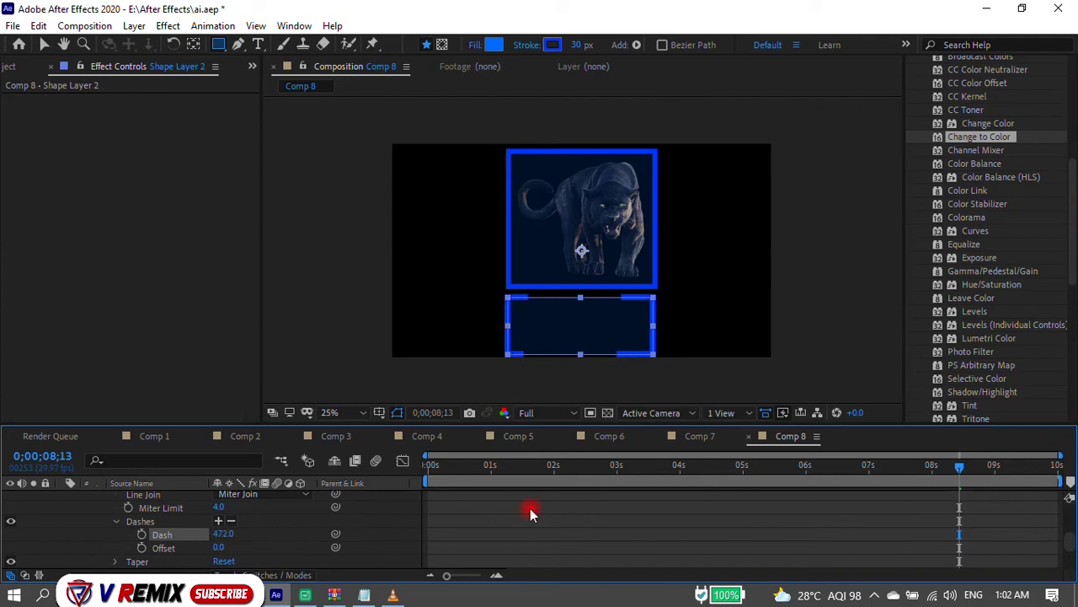
Widen the lower bracketed box and shift it slightly left.
key("v")
left_click_drag(656, 327, 599, 326)
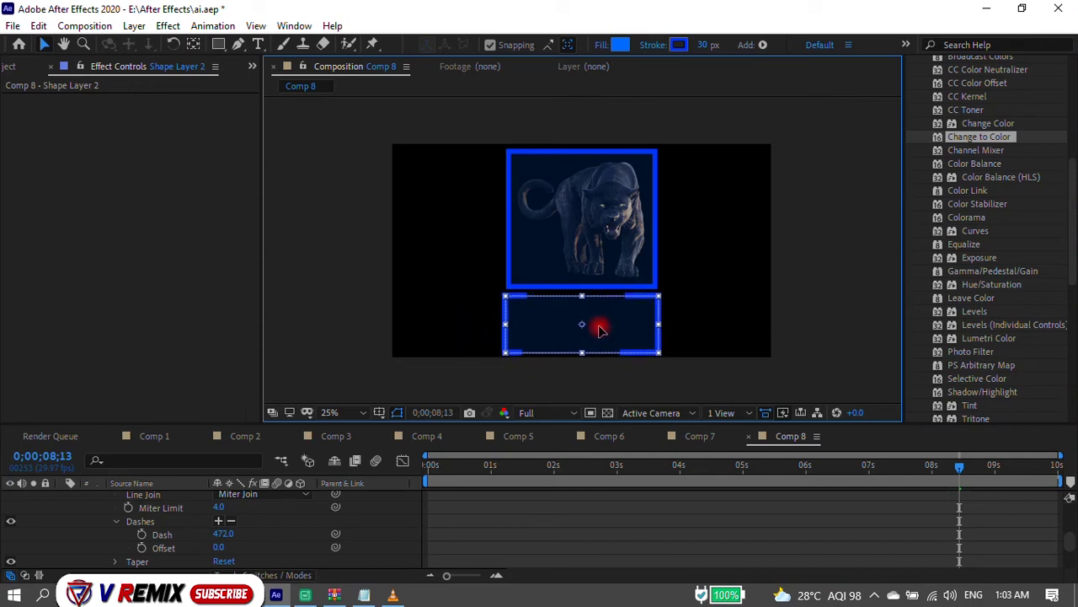
left_click(469, 301)
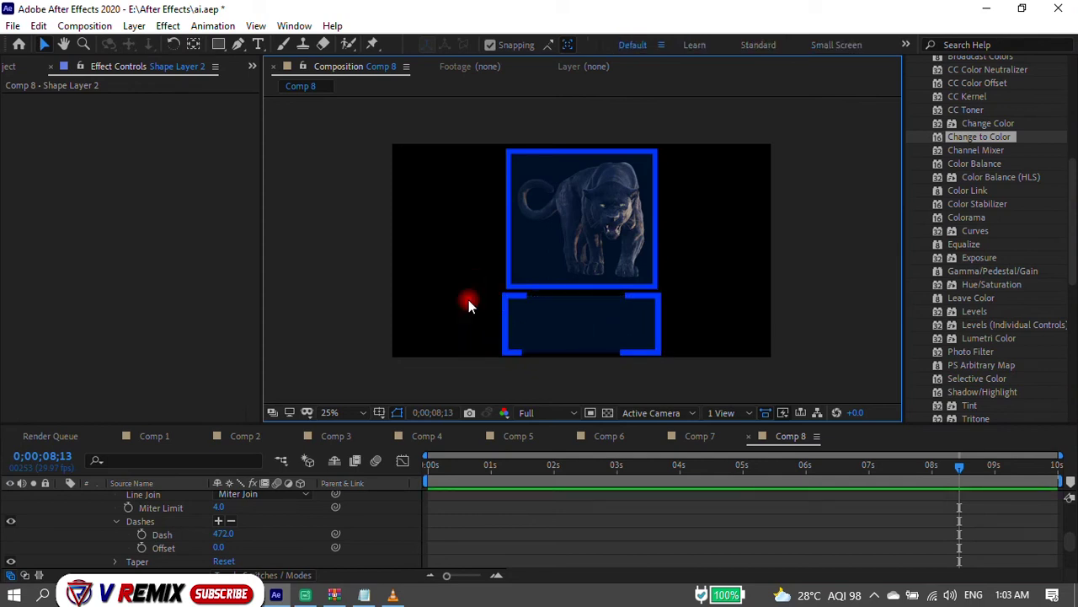
Create a text layer over the lower box and paste the Bagheera description paragraph.
left_click(261, 48)
left_click(513, 301)
key("ctrl+v")
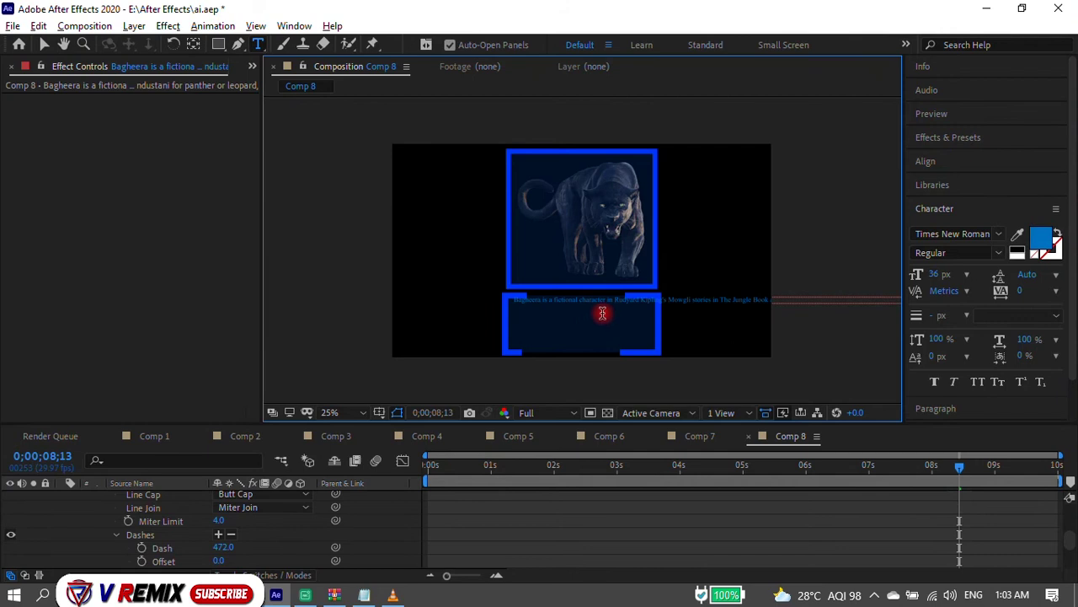
scroll(594, 316, "up", 2)
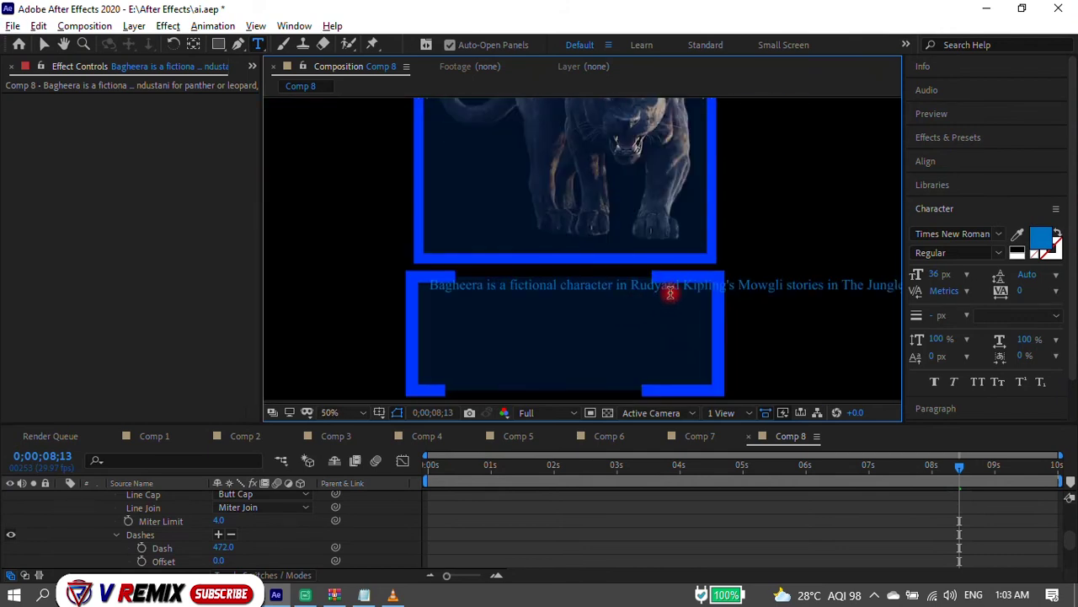
scroll(674, 293, "up", 2)
scroll(703, 297, "down", 2)
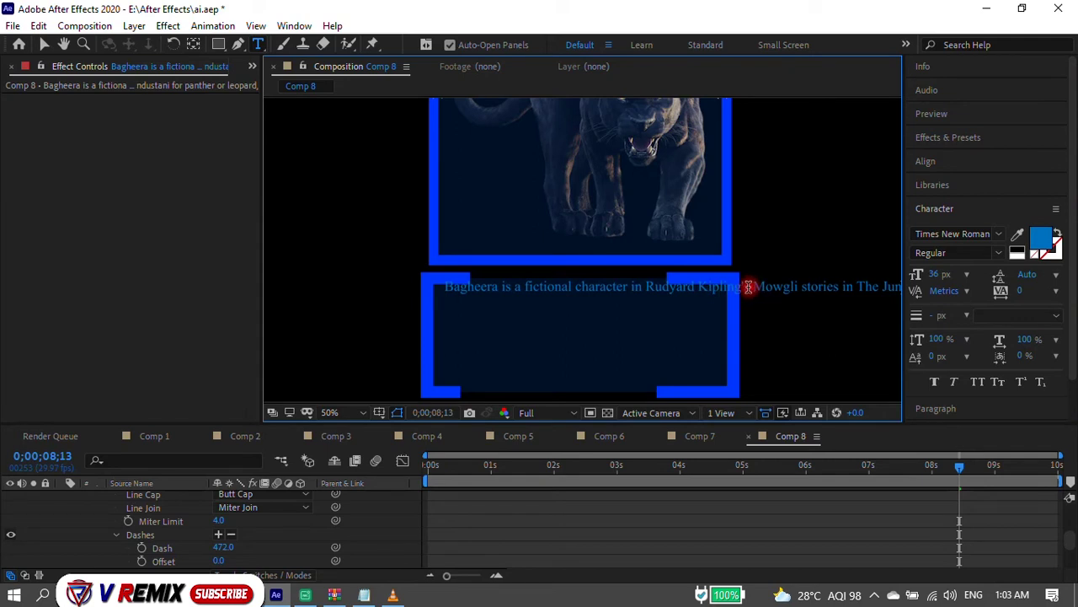
Break the paragraph into six lines at Mowgli, Jungle Book, after 'friend,', bagheera and although.
key("Return")
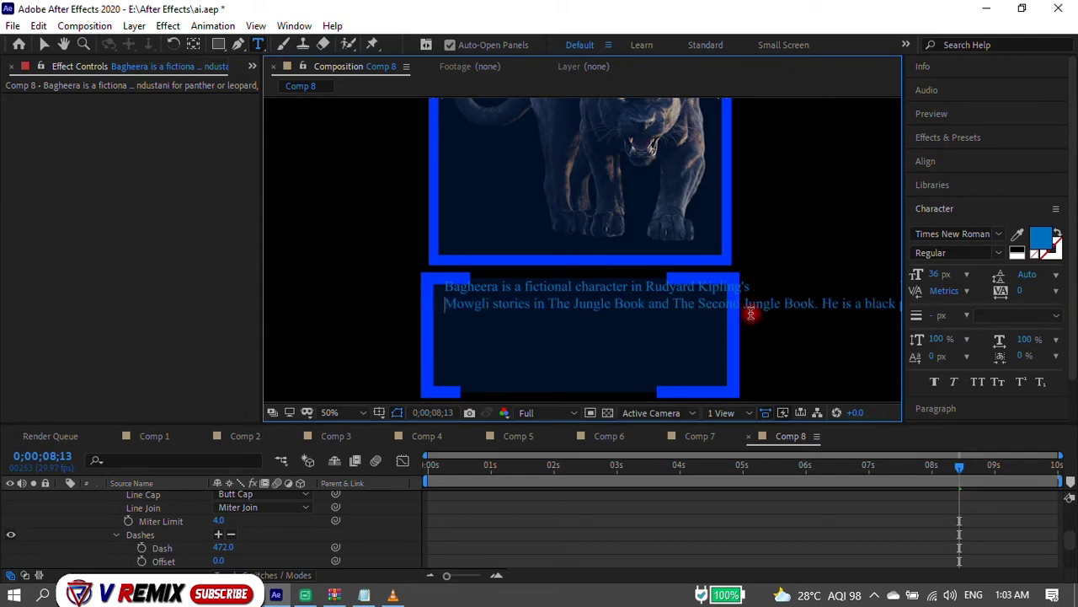
left_click(742, 303)
key("Return")
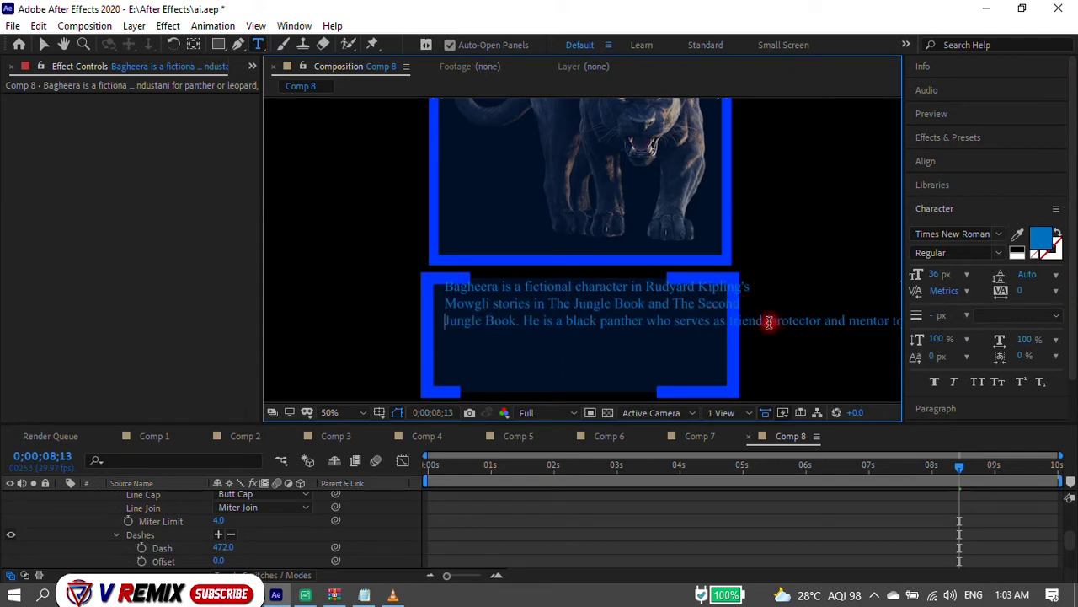
left_click(768, 321)
key("Return")
left_click(746, 339)
key("Return")
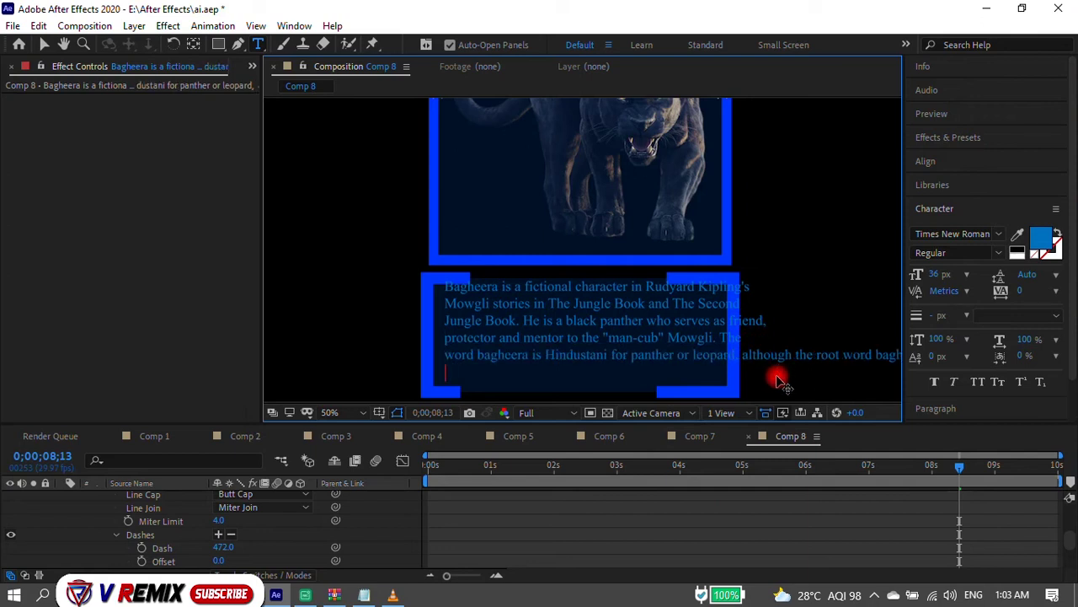
left_click(742, 354)
key("Return")
Move the finished paragraph left so it sits inside the lower box.
left_click(43, 44)
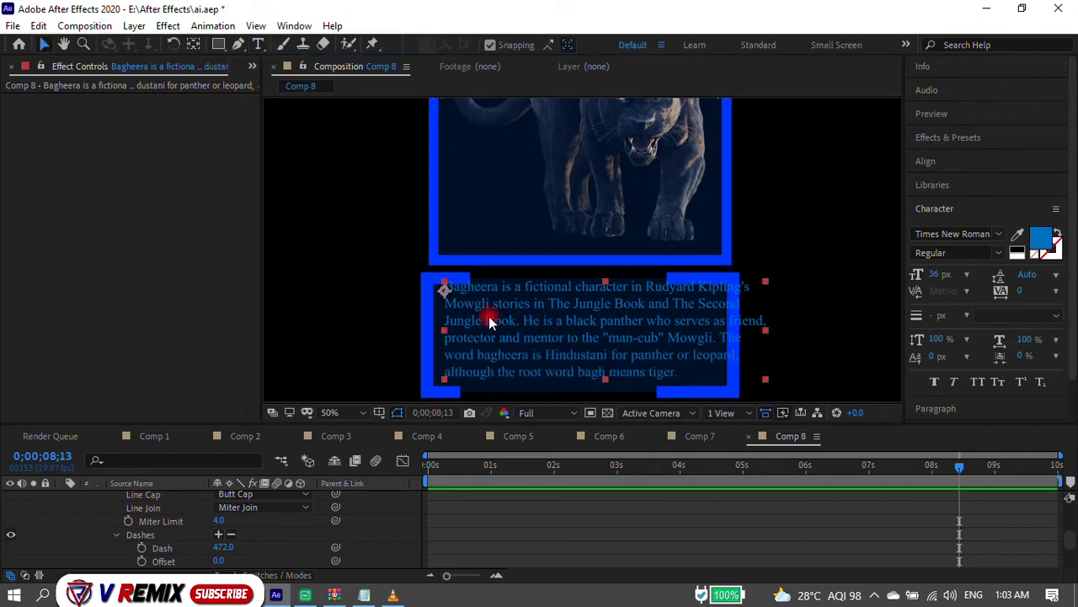
left_click_drag(493, 314, 477, 318)
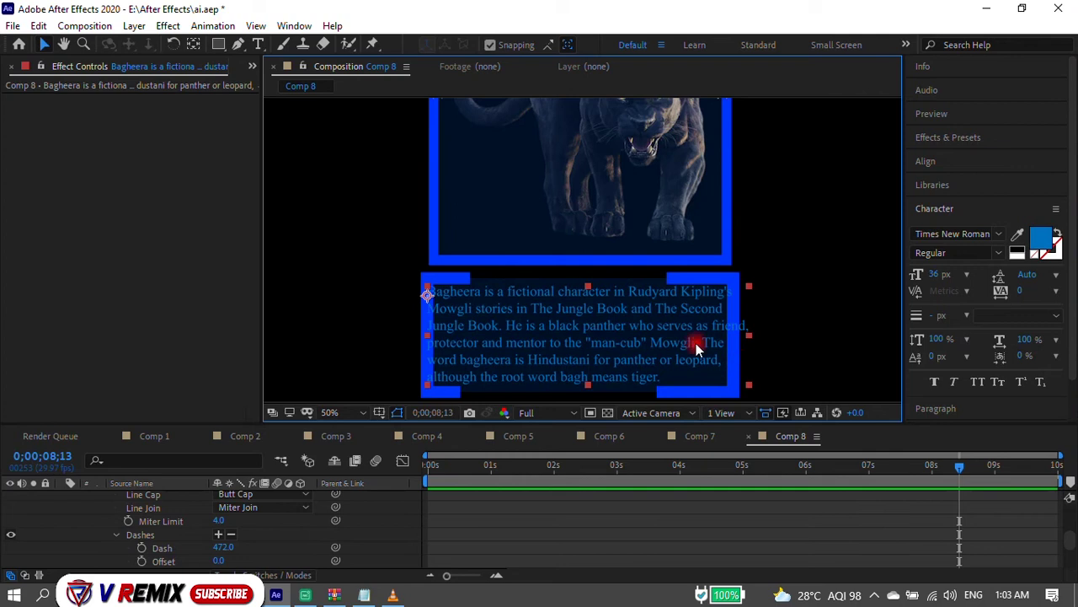
scroll(600, 250, "down", 2)
left_click(534, 209)
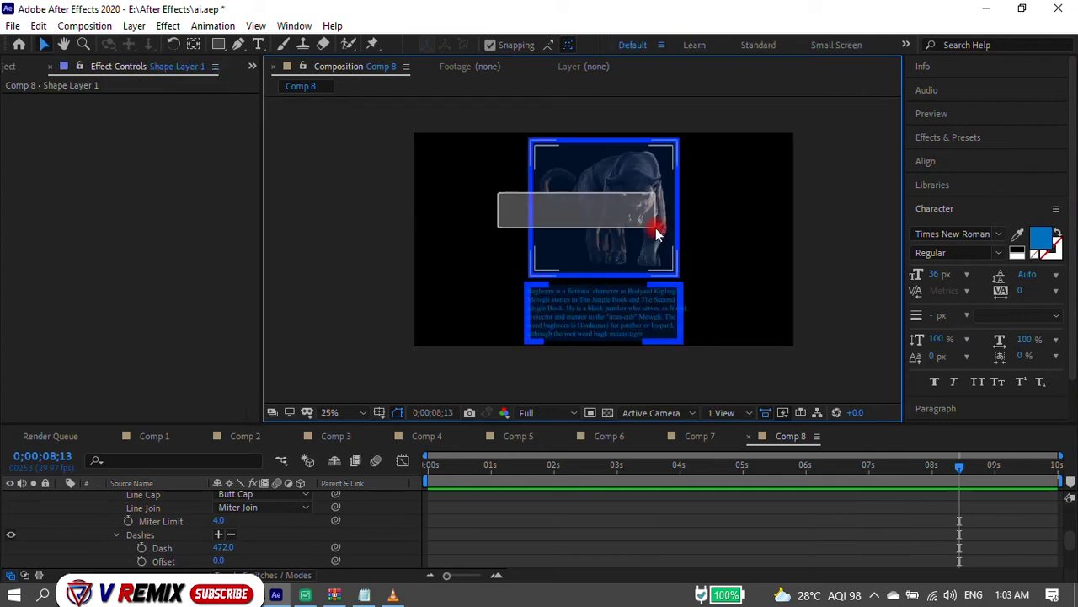
Reshape the panther frame narrower and taller, and thin the text frame's stroke to 11 px.
mouse_move(679, 278)
left_mouse_down()
mouse_move(698, 285)
mouse_move(710, 270)
left_mouse_up()
left_click(683, 343)
scroll(674, 339, "up", 2)
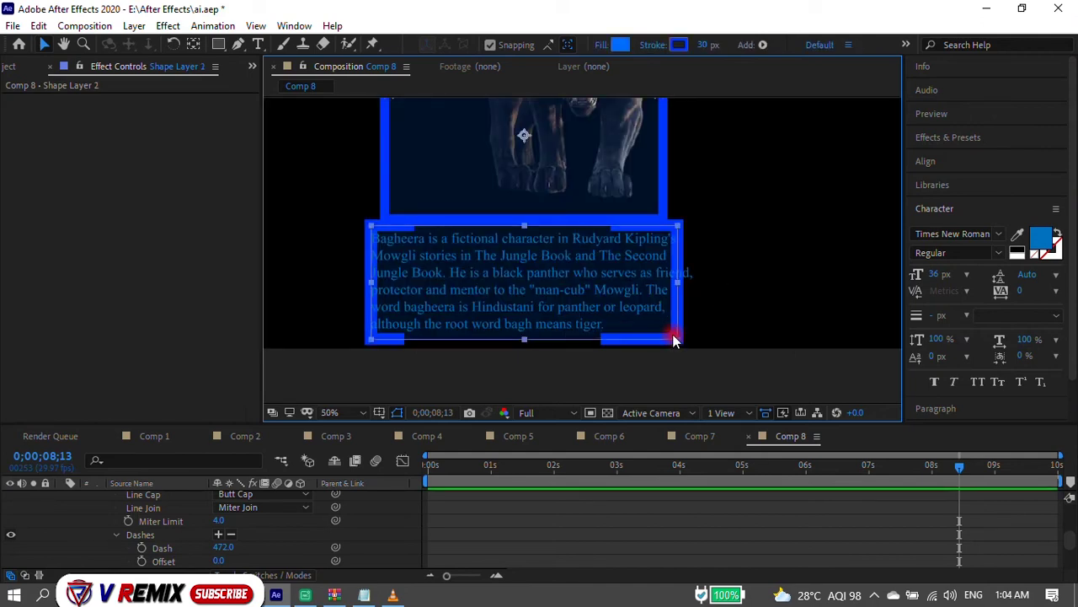
left_click_drag(706, 45, 689, 48)
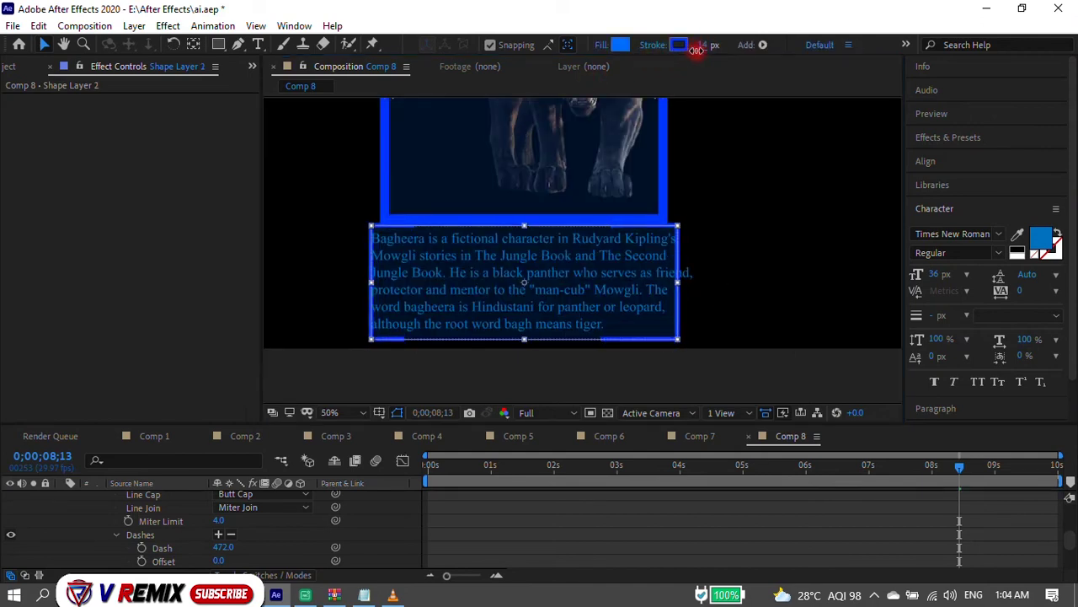
Thin the panther frame's stroke to 21 px.
left_click(663, 193)
scroll(708, 189, "down", 2)
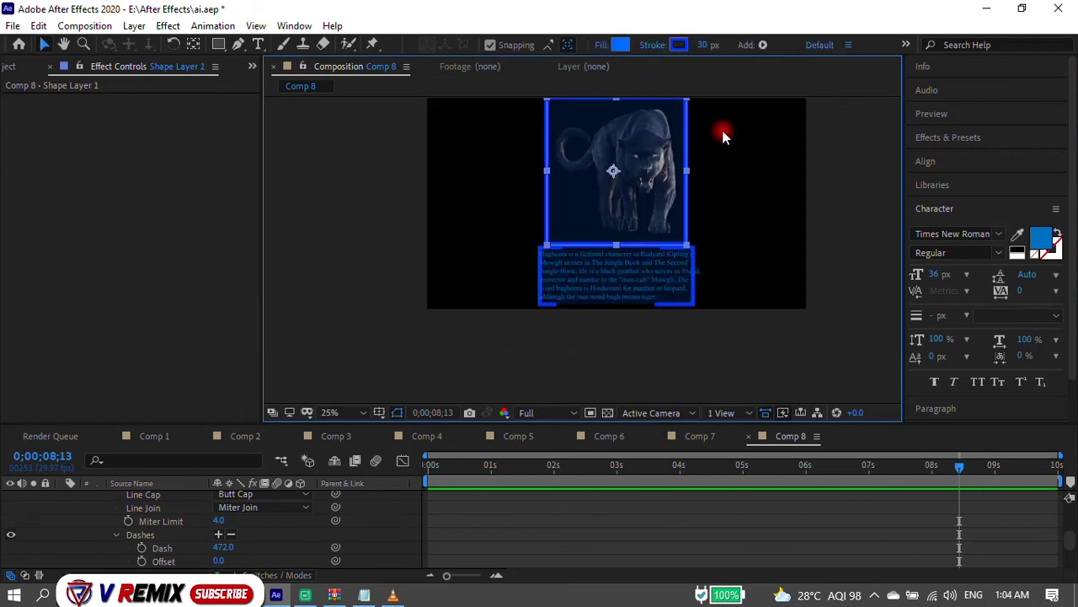
scroll(720, 139, "down", 1)
scroll(715, 147, "up", 1)
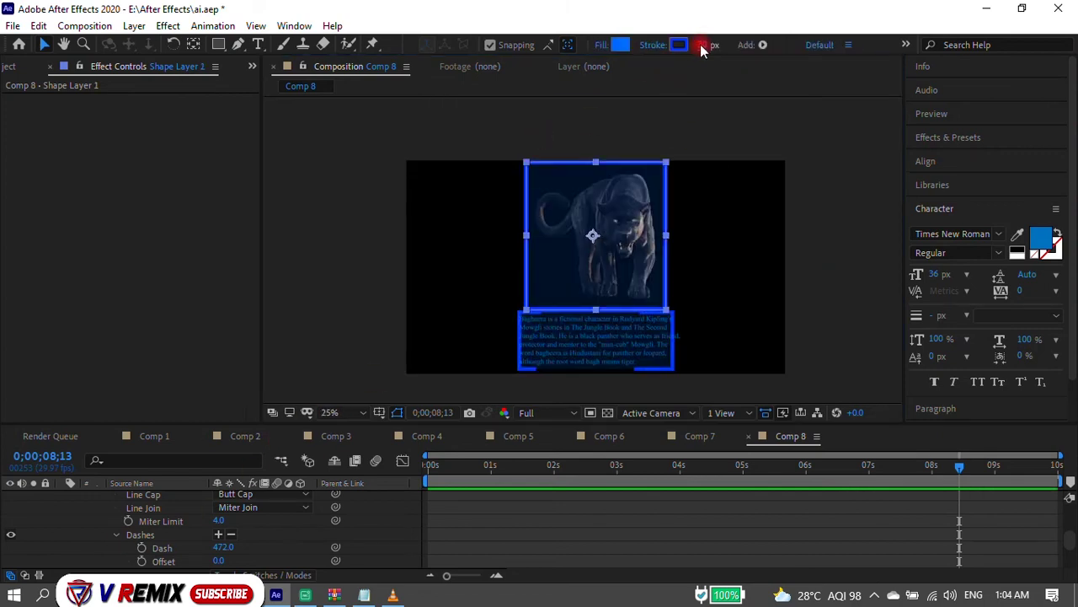
left_click_drag(694, 45, 687, 48)
left_click(674, 135)
left_click(649, 272)
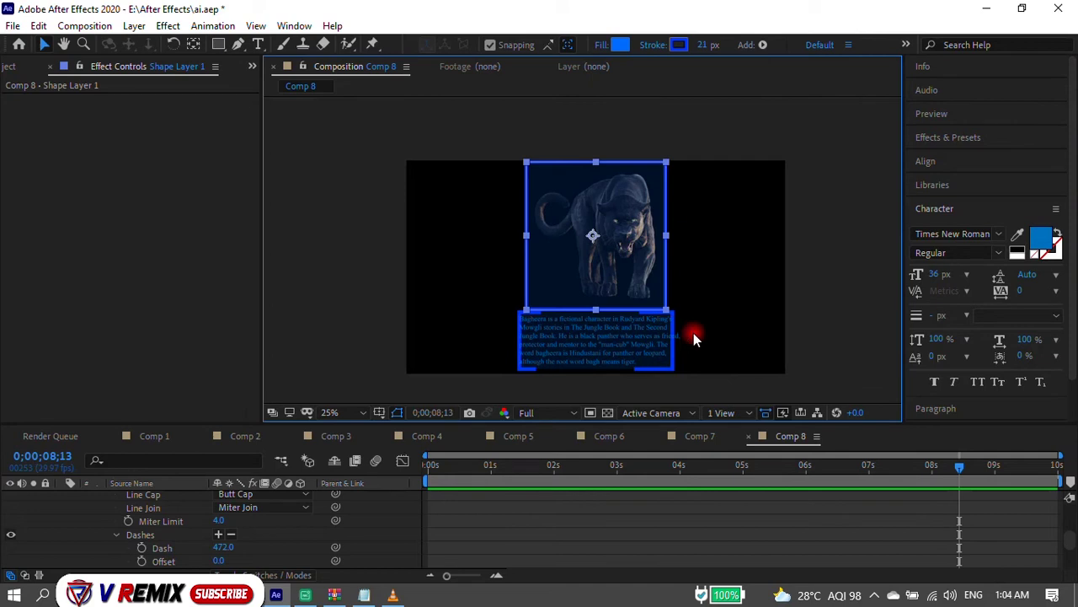
scroll(678, 307, "up", 1)
scroll(699, 313, "down", 1)
scroll(134, 518, "up", 5)
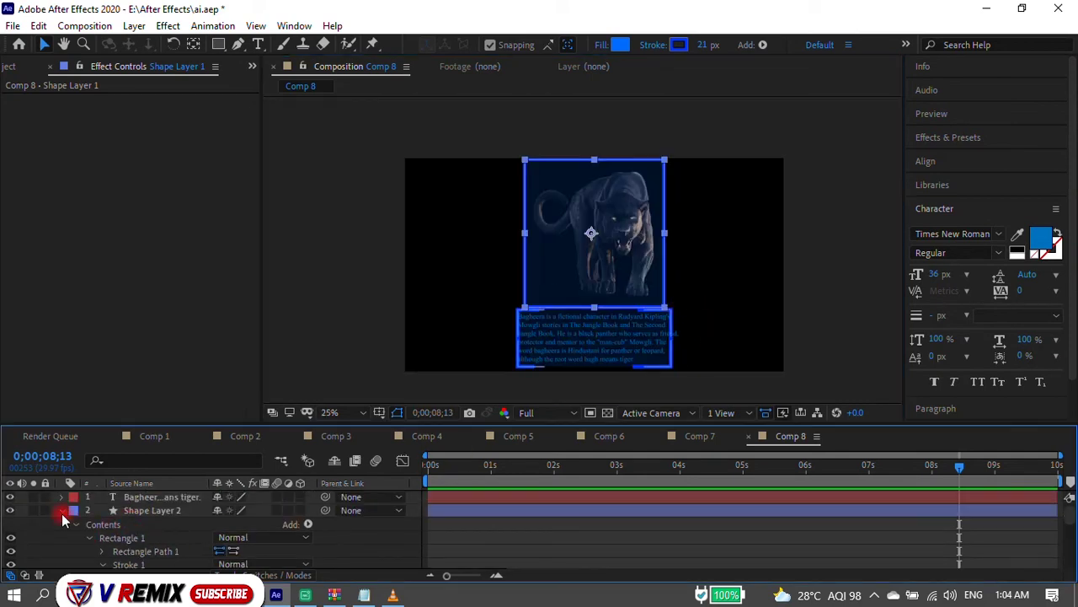
Delete the Bagheera text layer and its box shape layer from Comp 8.
left_click(62, 514)
left_click(145, 510)
left_click(202, 497, "shift")
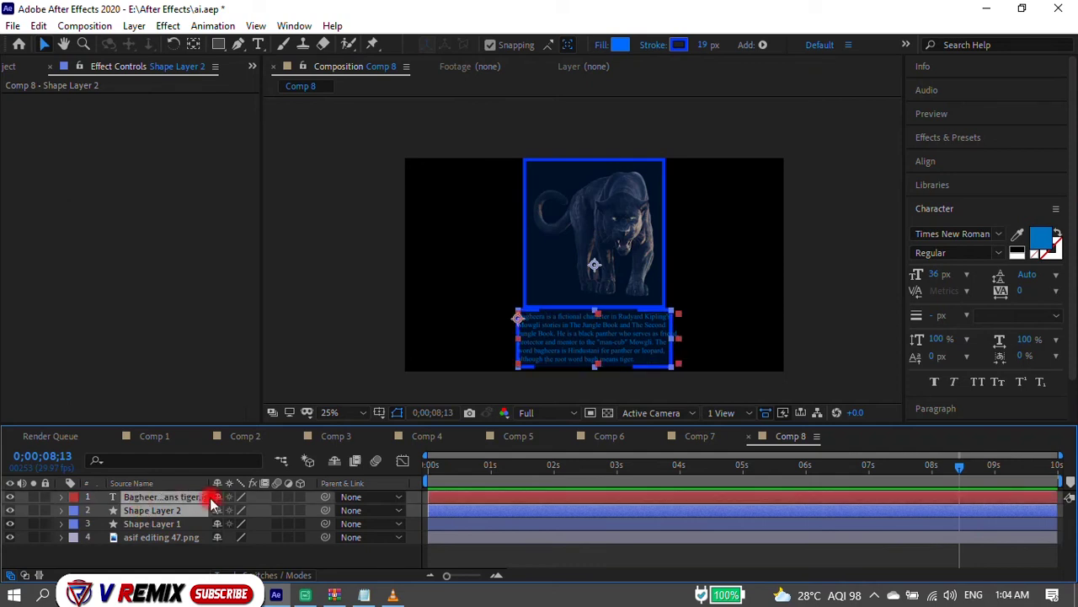
key("Delete")
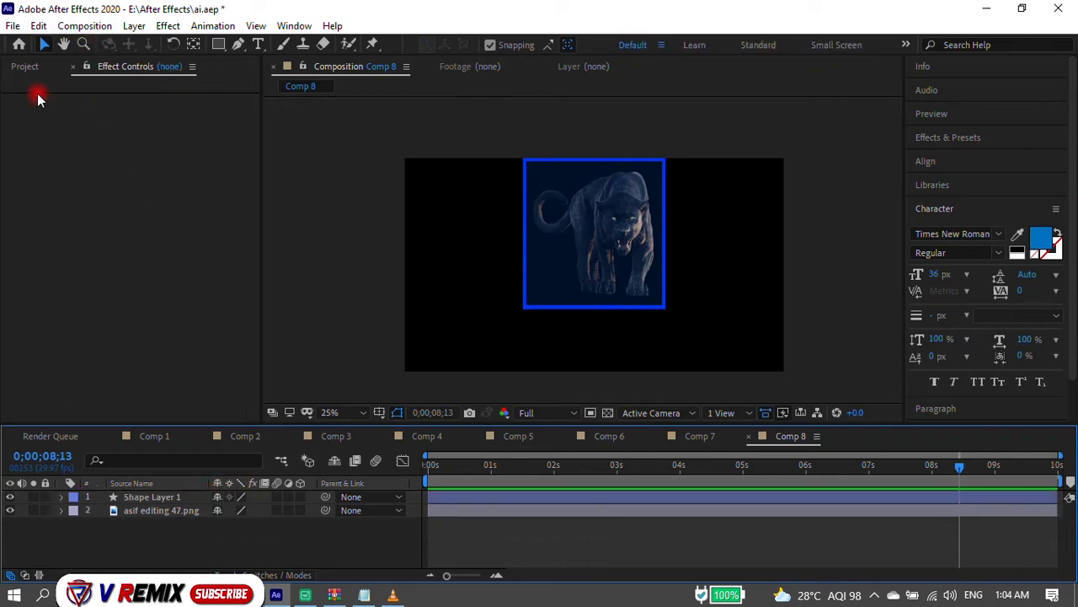
left_click(25, 65)
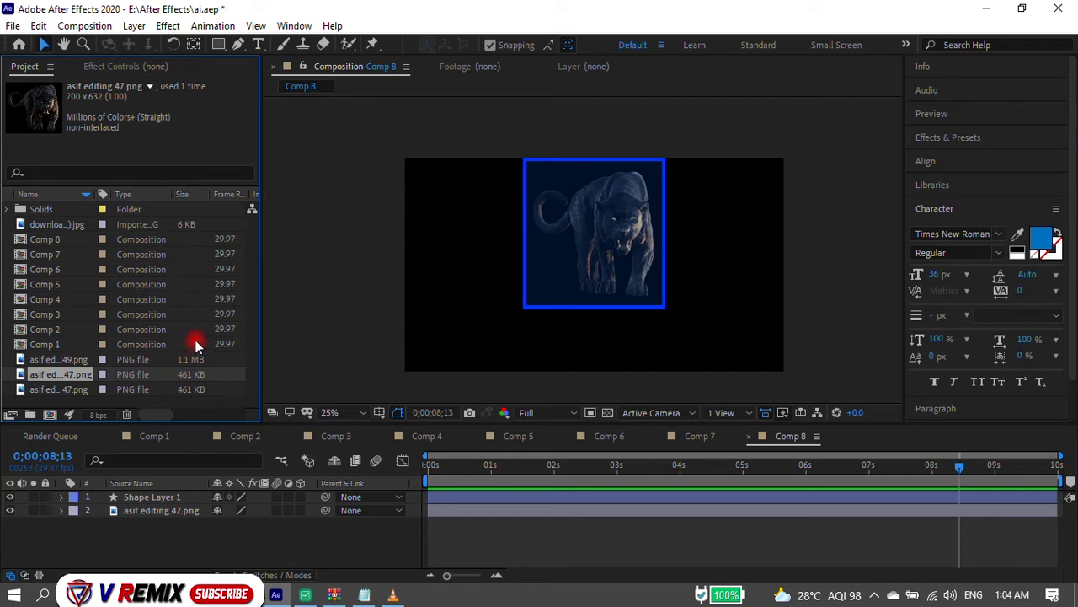
Check Comp 3's composition settings and close them unchanged.
left_click(179, 313)
key("ctrl+k")
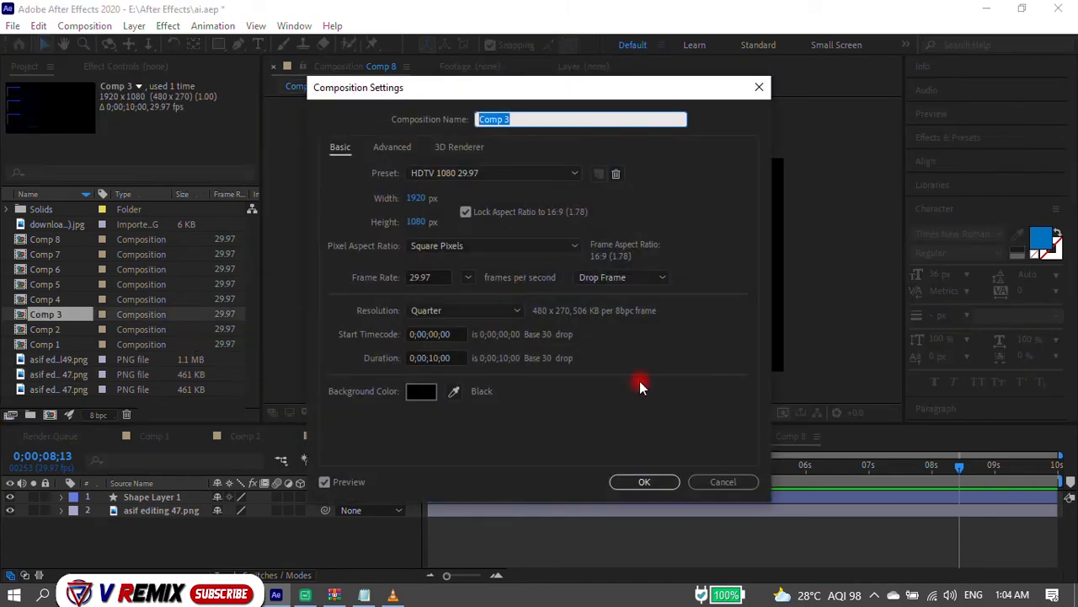
left_click(645, 481)
left_click(790, 437)
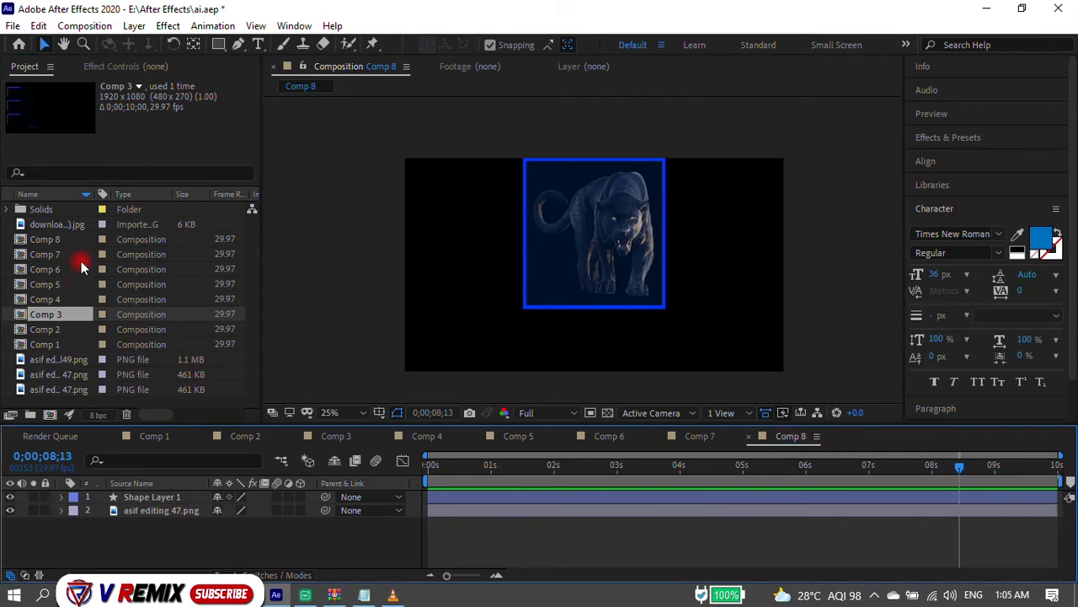
Create a new composition, Comp 9, from the Project panel.
left_click(231, 386)
right_click(215, 401)
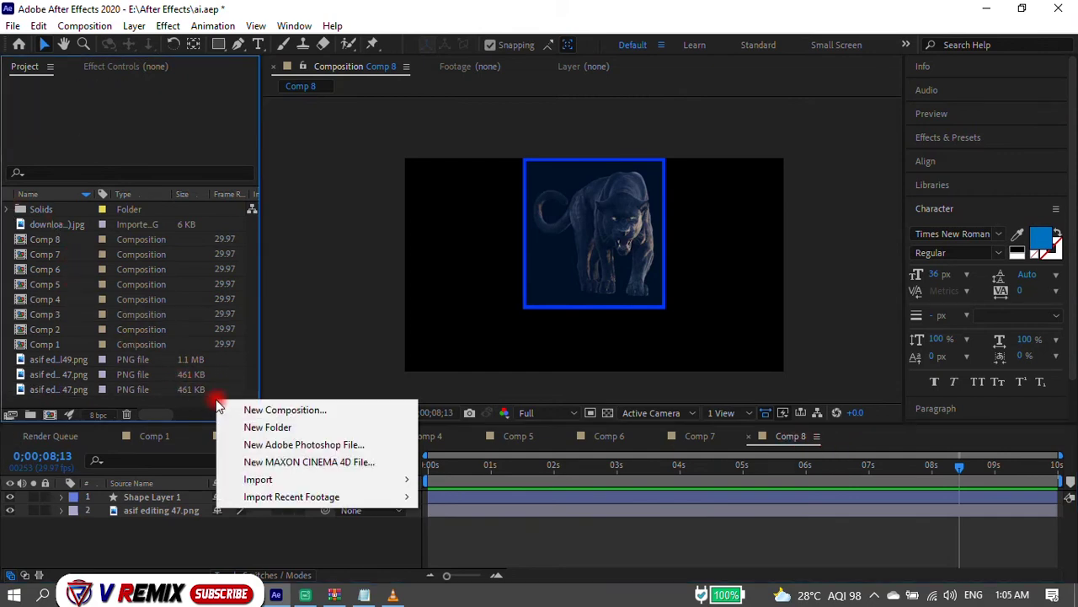
left_click(257, 408)
left_click(645, 480)
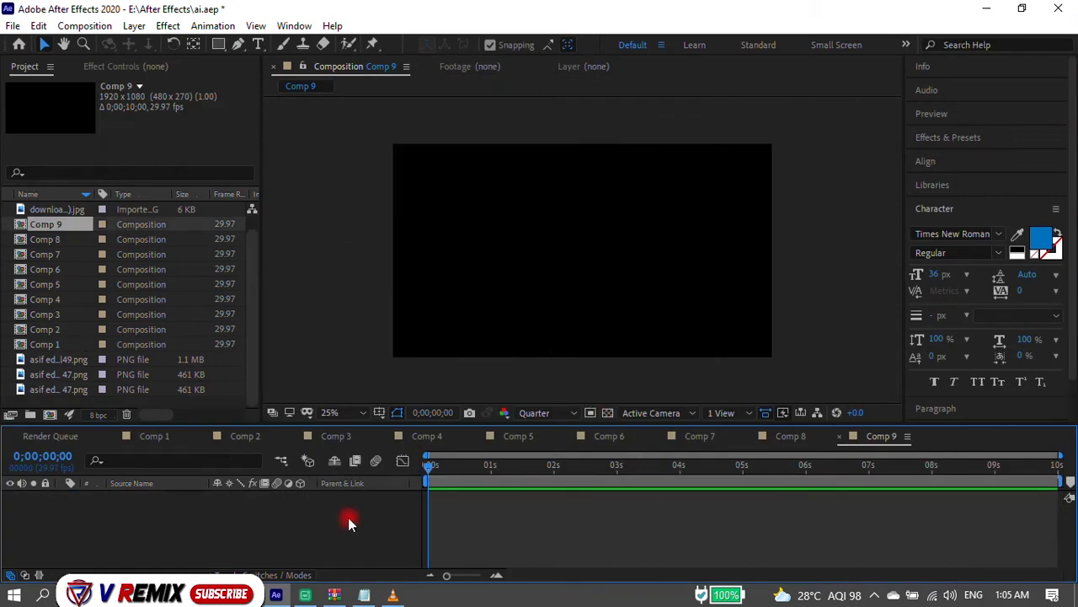
Draw a rectangle in the middle of Comp 9 and reveal its Stroke 1 properties.
left_click(218, 44)
left_click_drag(483, 216, 690, 309)
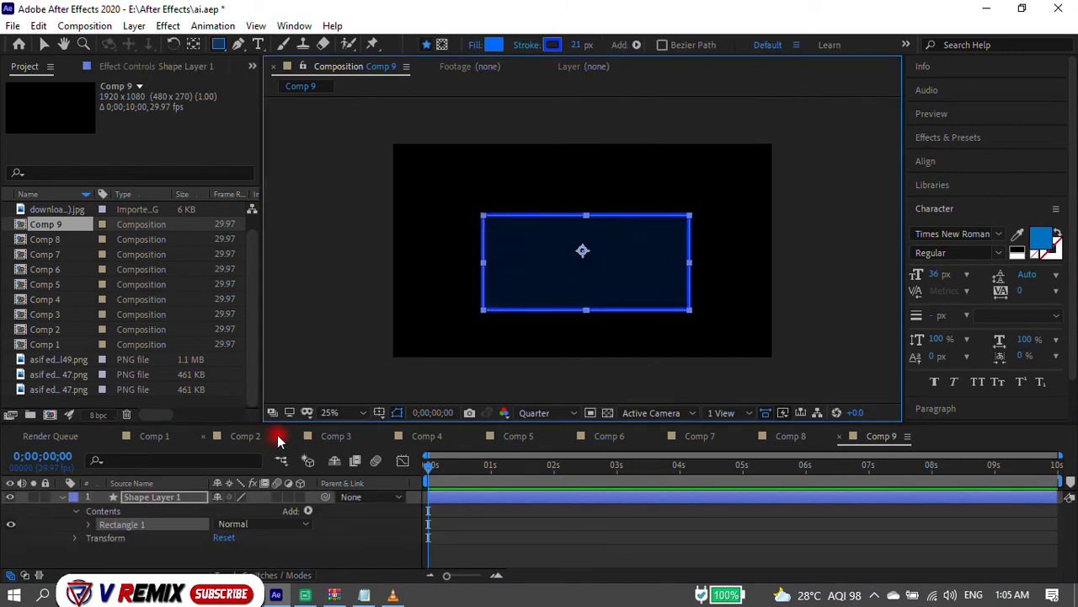
left_click(88, 524)
left_click(100, 538)
scroll(215, 554, "down", 3)
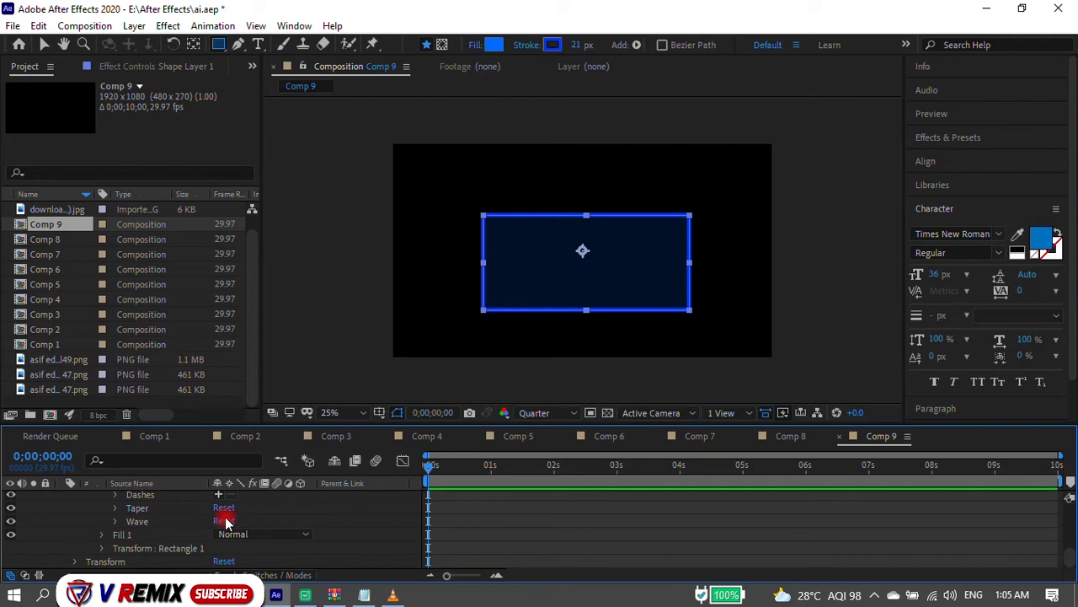
Add a dash to the rectangle's stroke and set Dash and Offset so only corner brackets remain.
left_click(218, 535)
left_click_drag(223, 547, 754, 519)
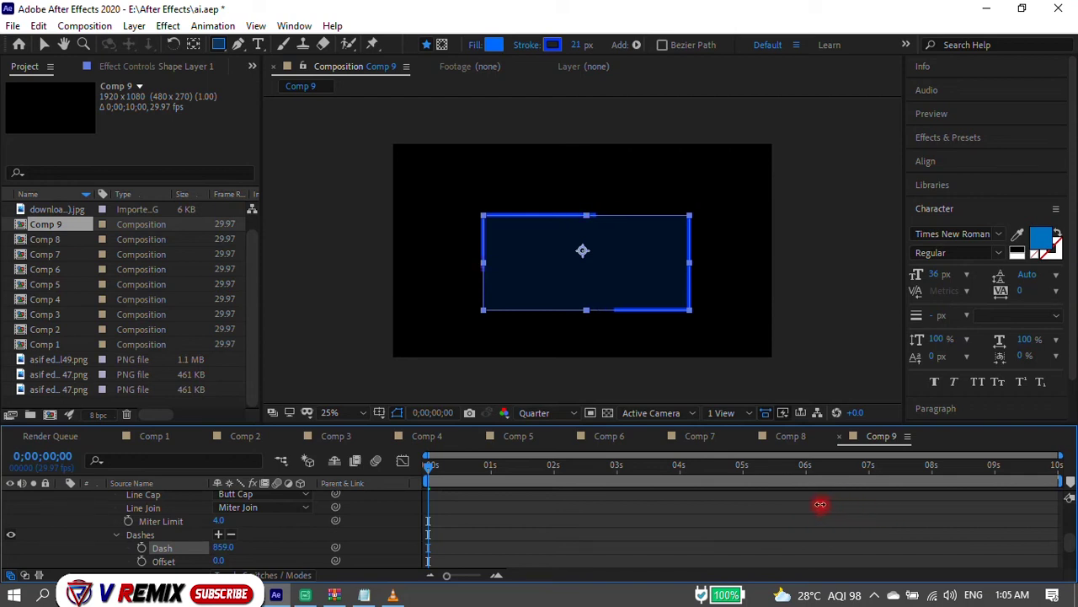
left_click_drag(219, 561, 236, 564)
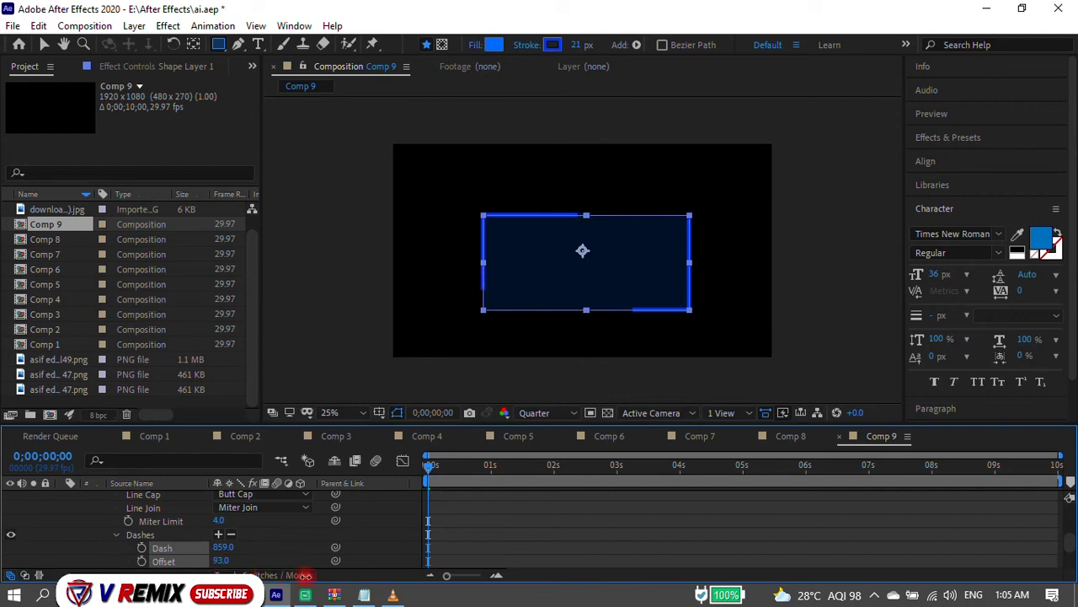
left_click(441, 495)
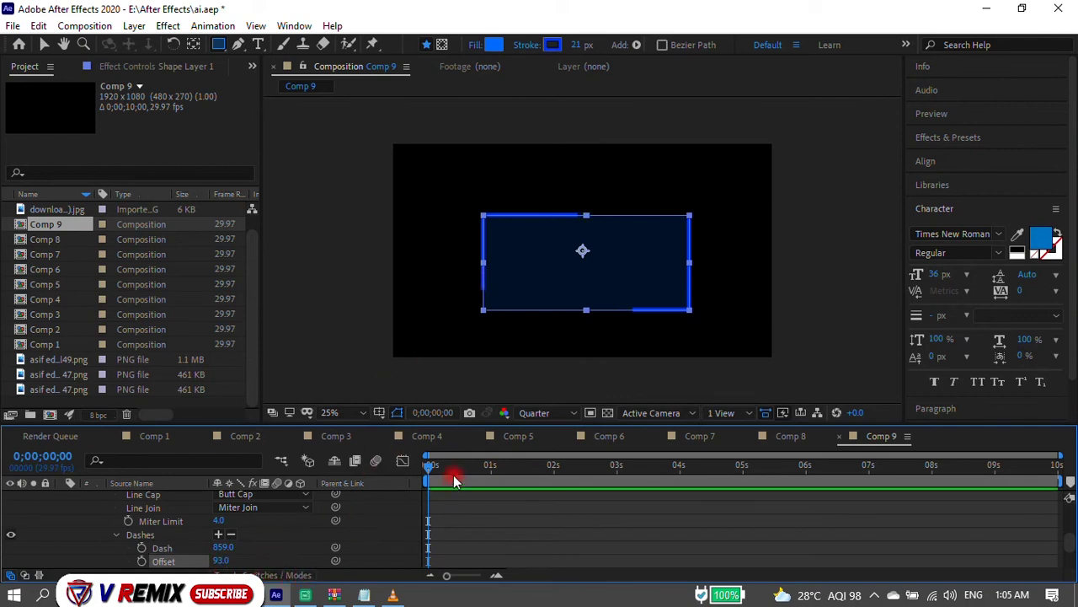
left_click_drag(222, 547, 148, 549)
Set a longer ending Dash value at the comp's end and preview the dash animation.
left_click_drag(536, 497, 1075, 446)
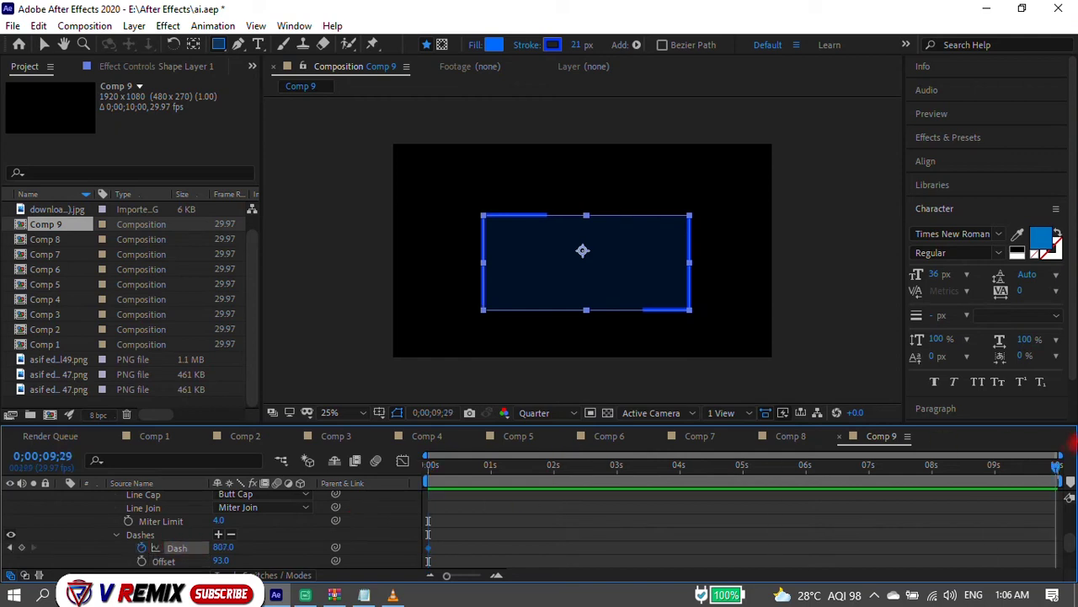
left_click_drag(214, 552, 285, 548)
key("space")
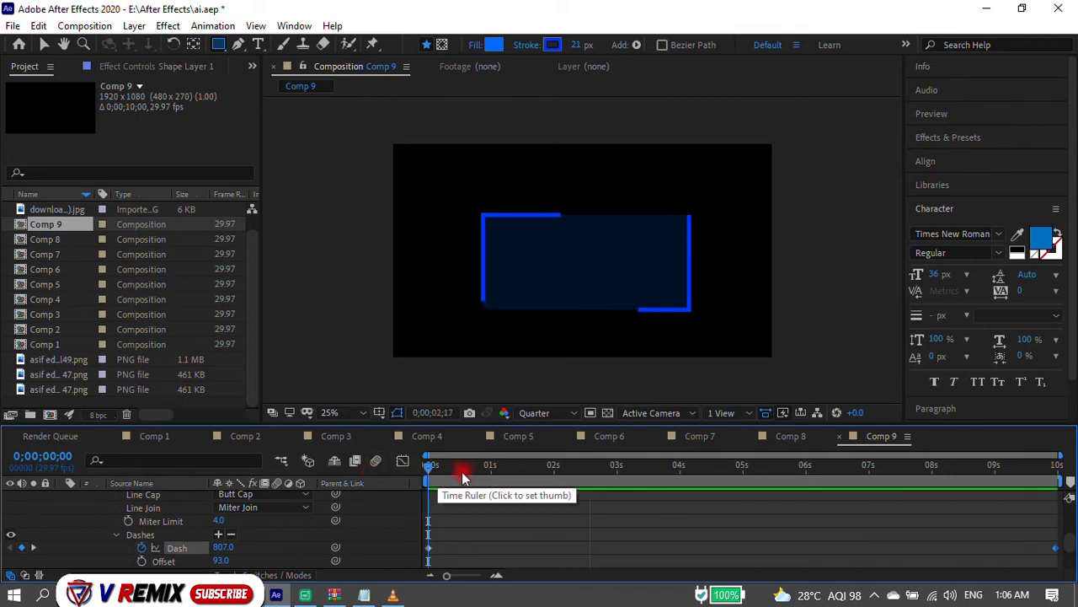
key("space")
Start an empty text layer inside the rectangle frame.
scroll(188, 509, "up", 5)
left_click(61, 497)
left_click(241, 529)
key("ctrl+t")
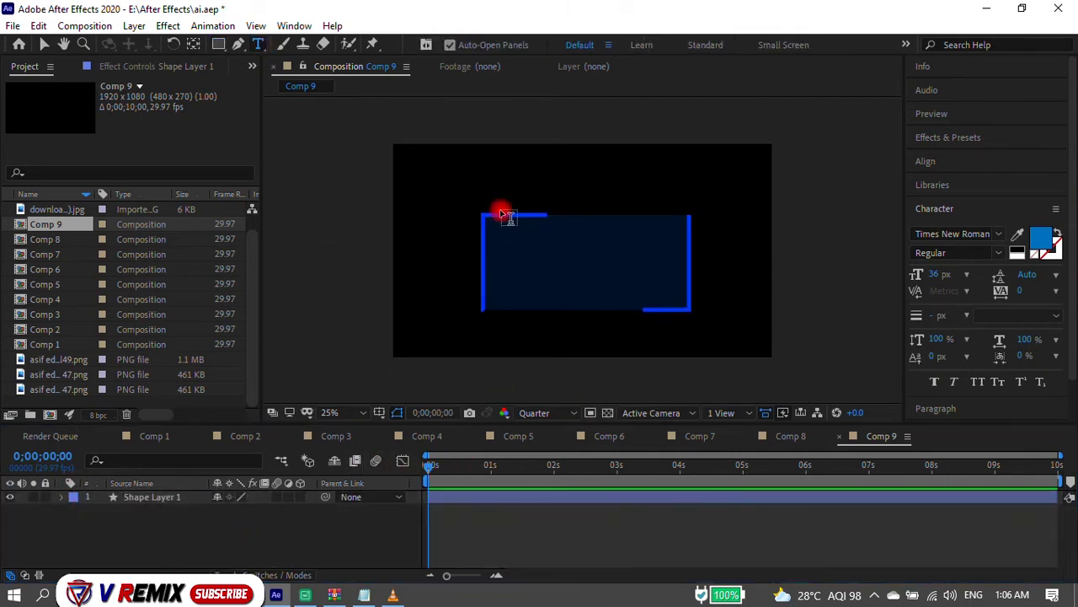
scroll(617, 258, "up", 2)
left_click(364, 192)
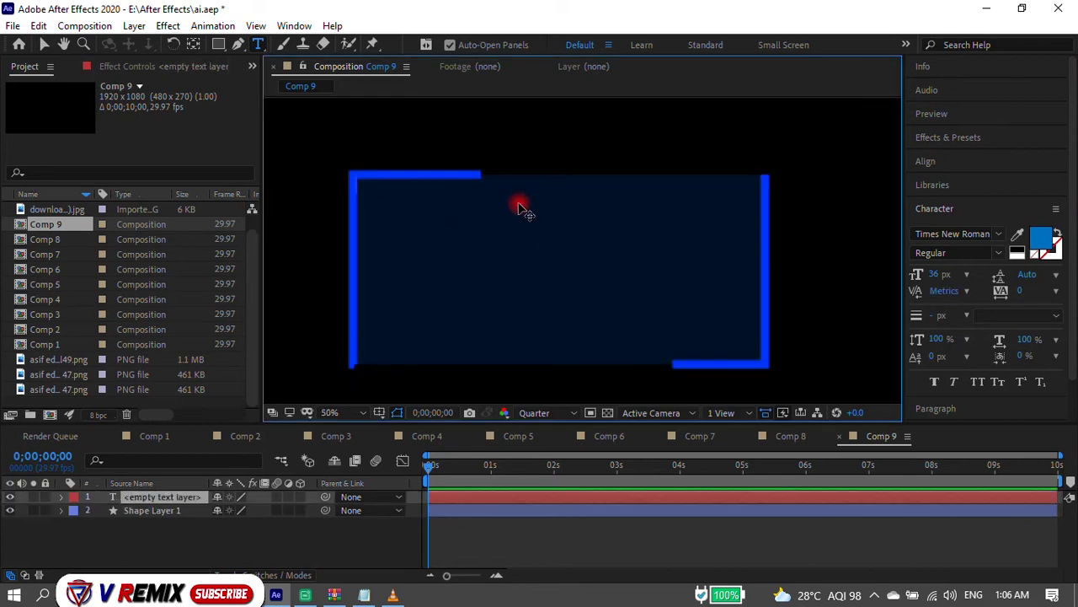
Copy the Bagheera description paragraph from the Google results in Chrome.
left_click(305, 594)
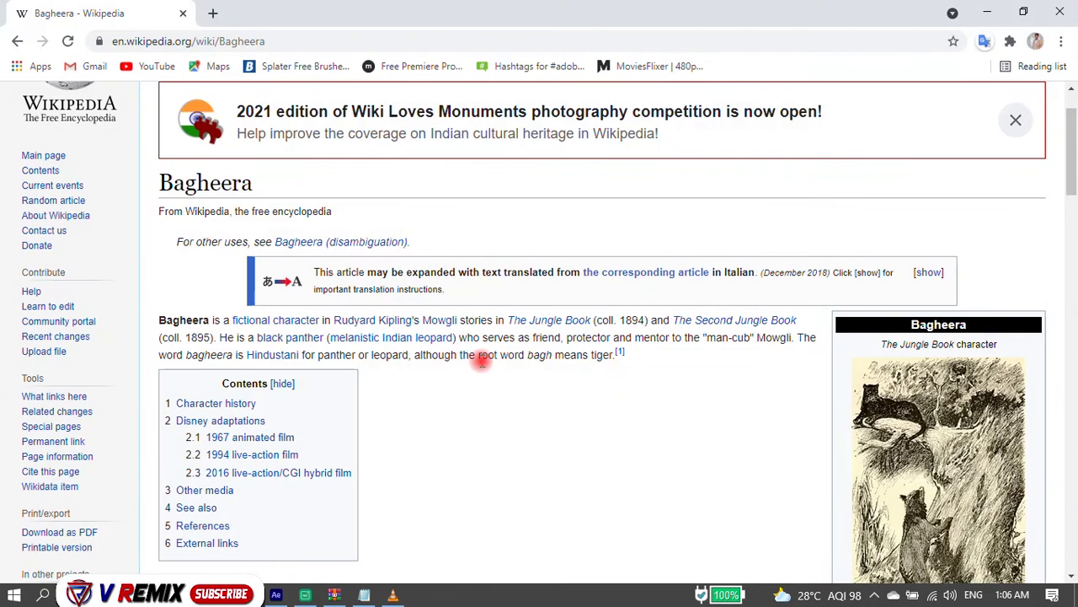
left_click(18, 42)
scroll(792, 253, "up", 5)
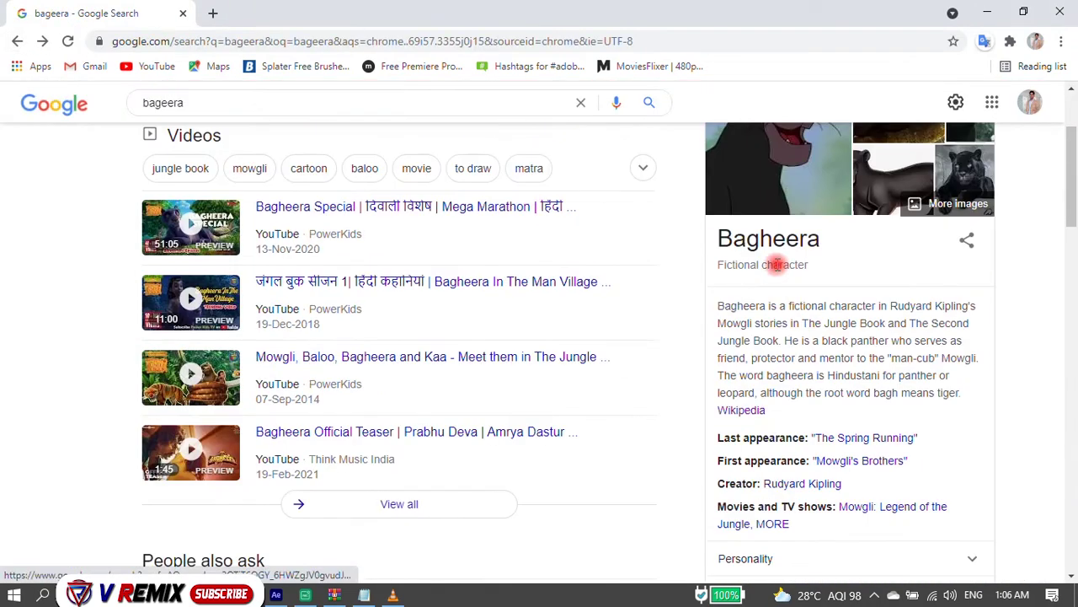
left_click_drag(718, 305, 856, 340)
left_click_drag(735, 305, 969, 393)
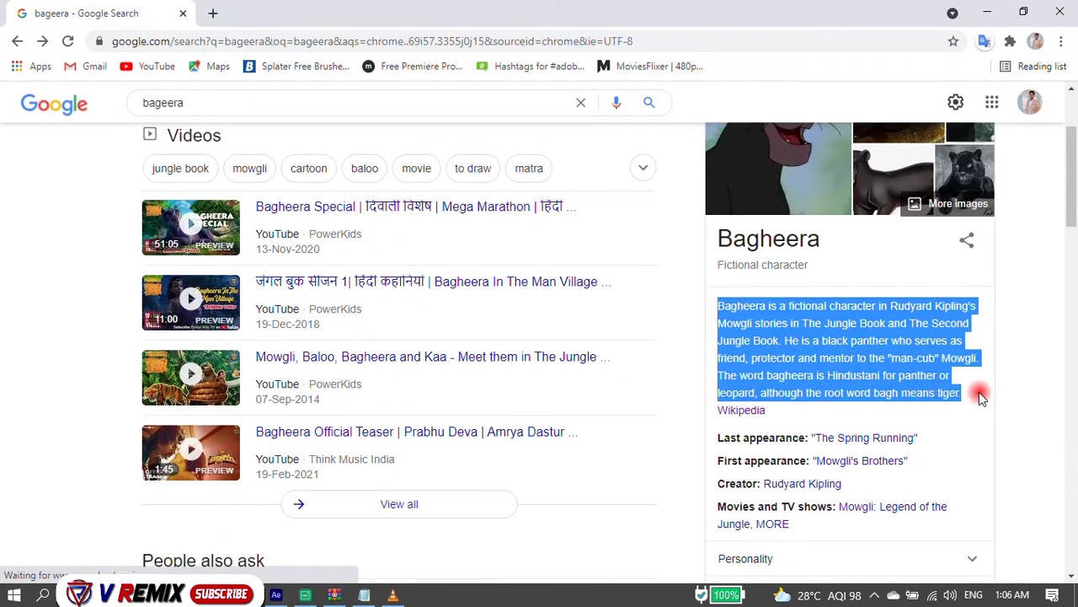
left_click(278, 589)
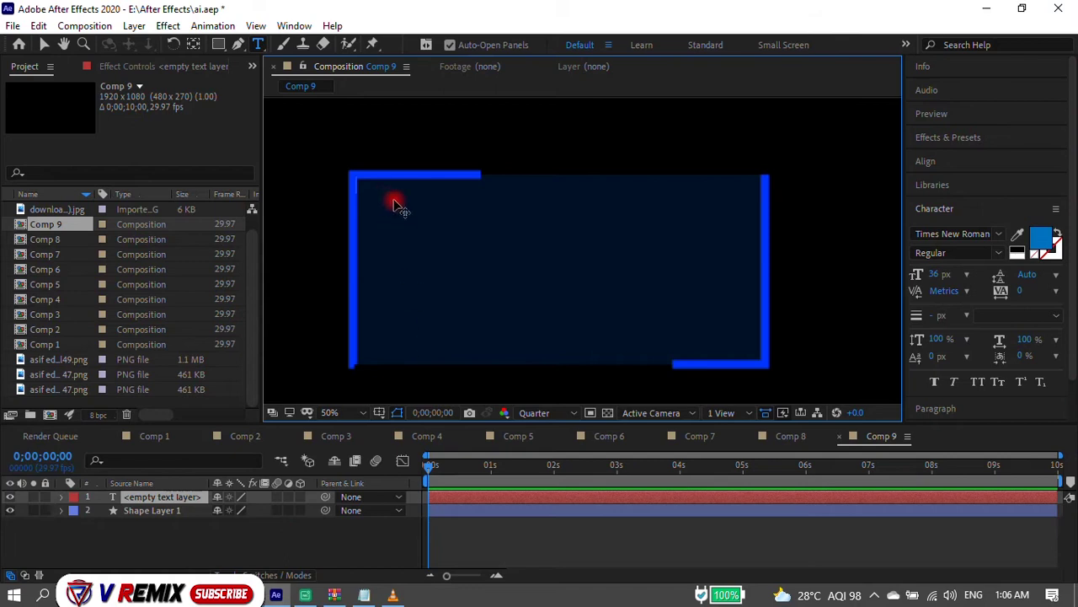
Paste the Bagheera description, break lines after 'stories', 'black' and 'man-cub', and paste a second copy.
key("ctrl+v")
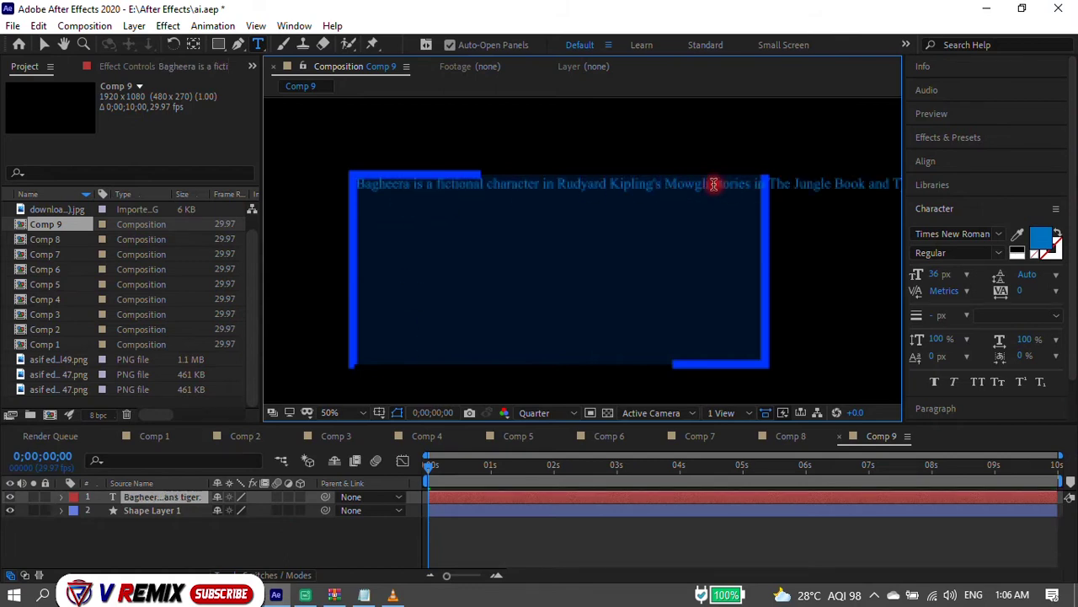
left_click(757, 184)
key("Return")
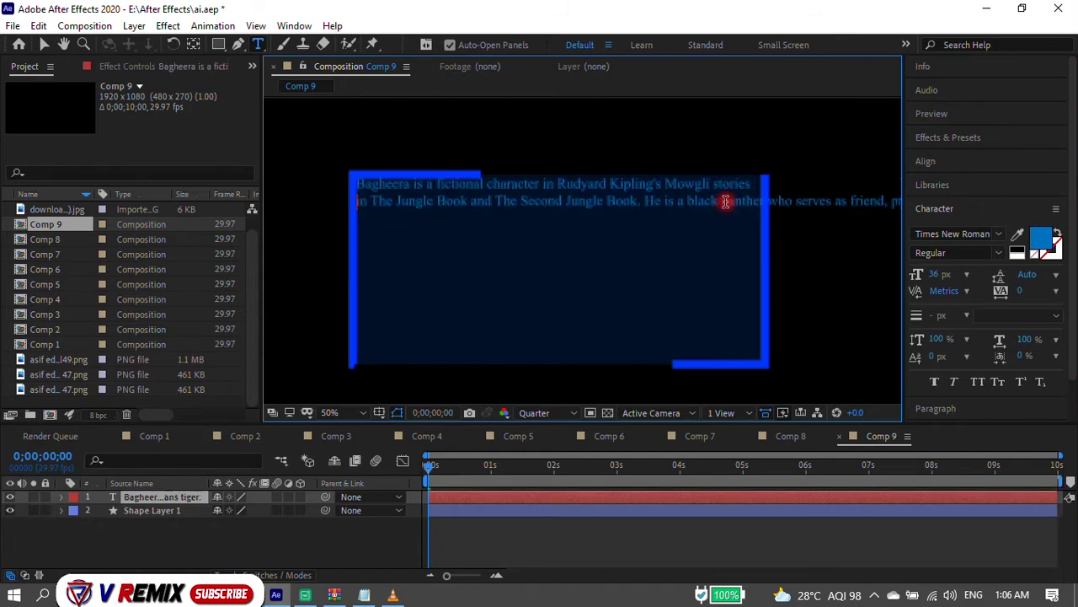
left_click(725, 201)
key("Return")
key("Return")
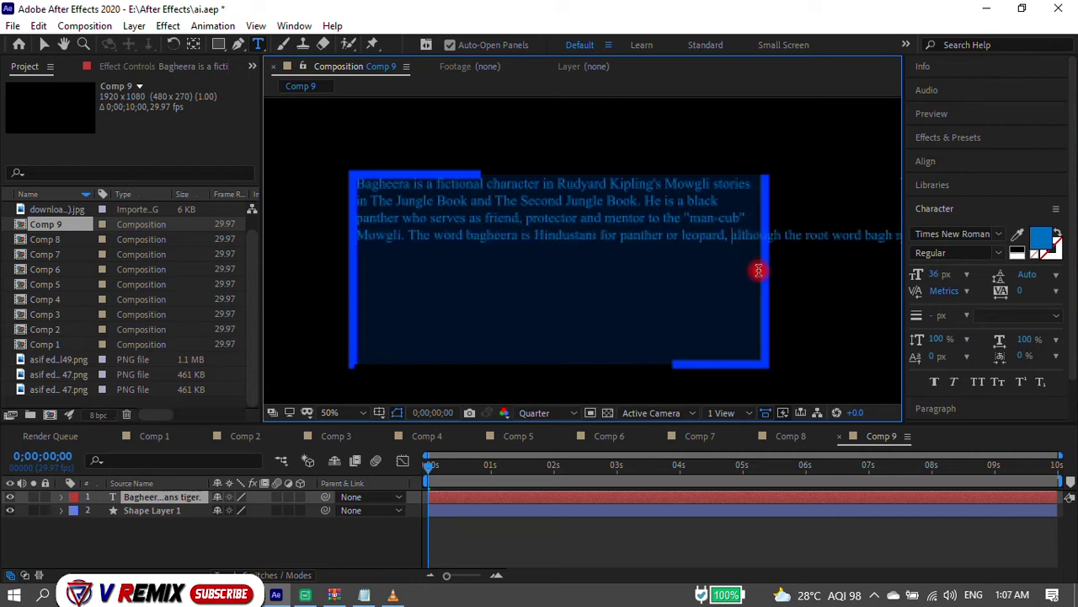
key("Return")
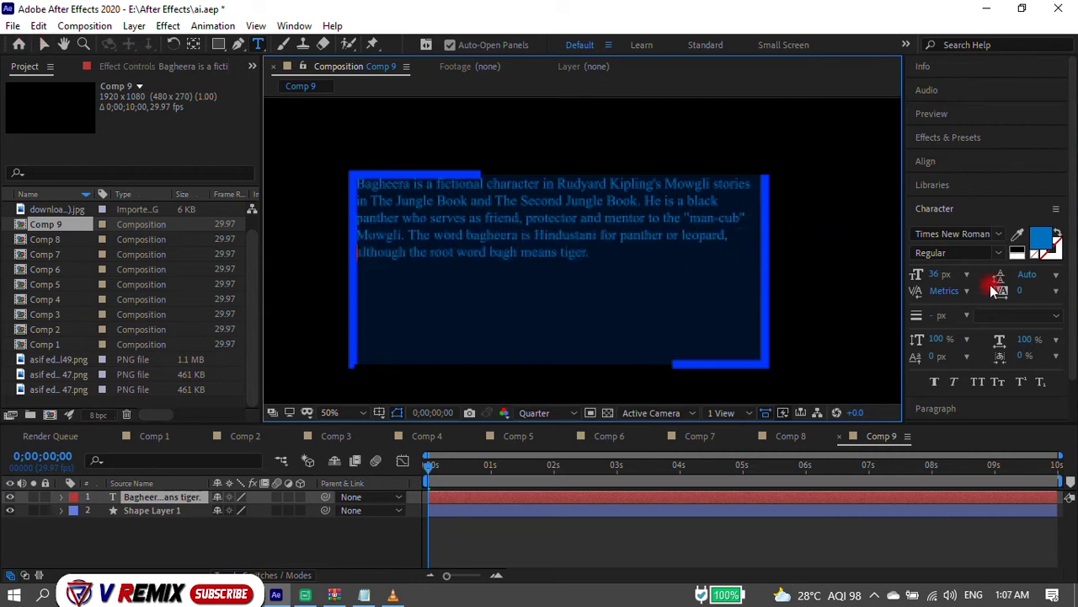
key("ctrl+a")
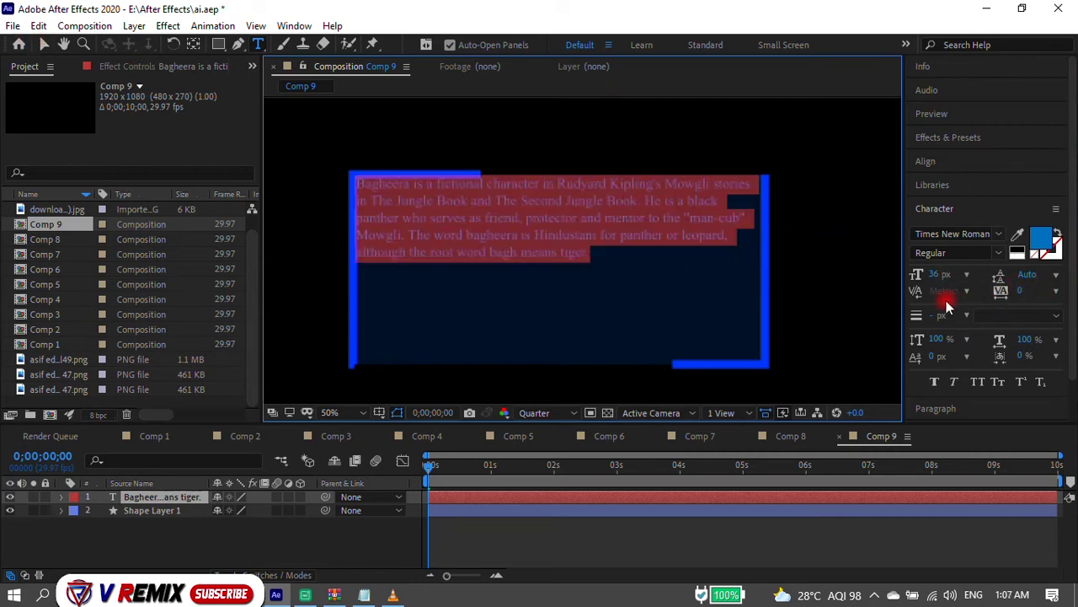
left_click(640, 257)
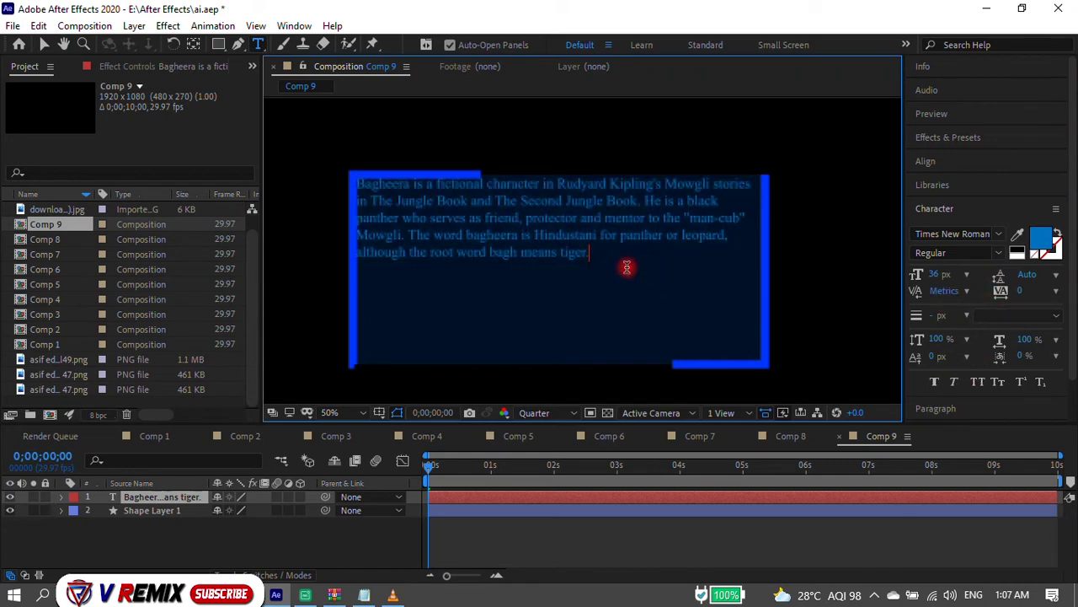
key("ctrl+a")
key("ctrl+c")
left_click(375, 272)
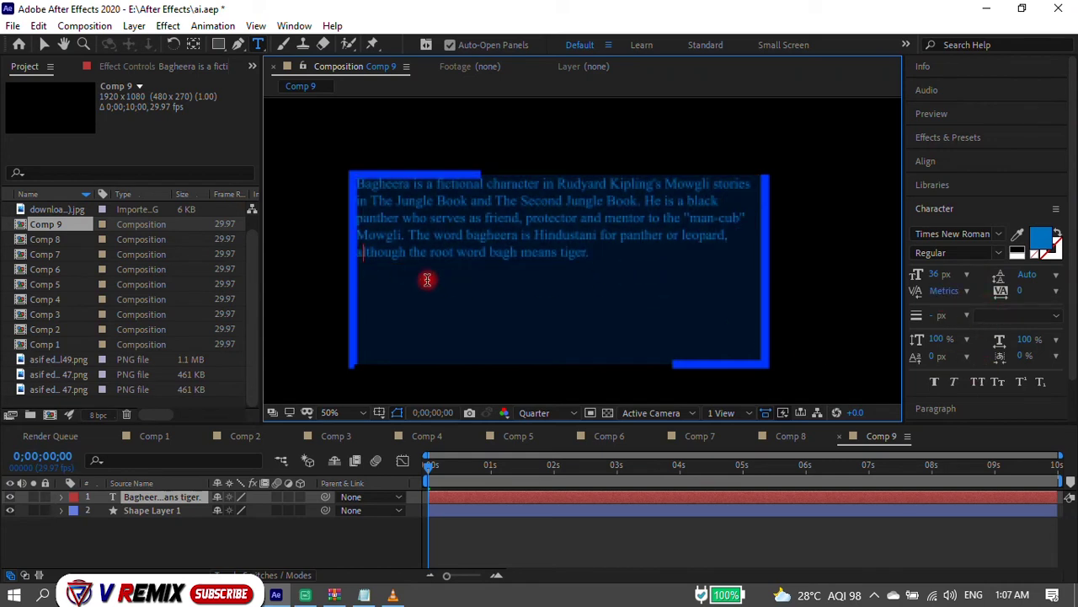
key("ctrl+v")
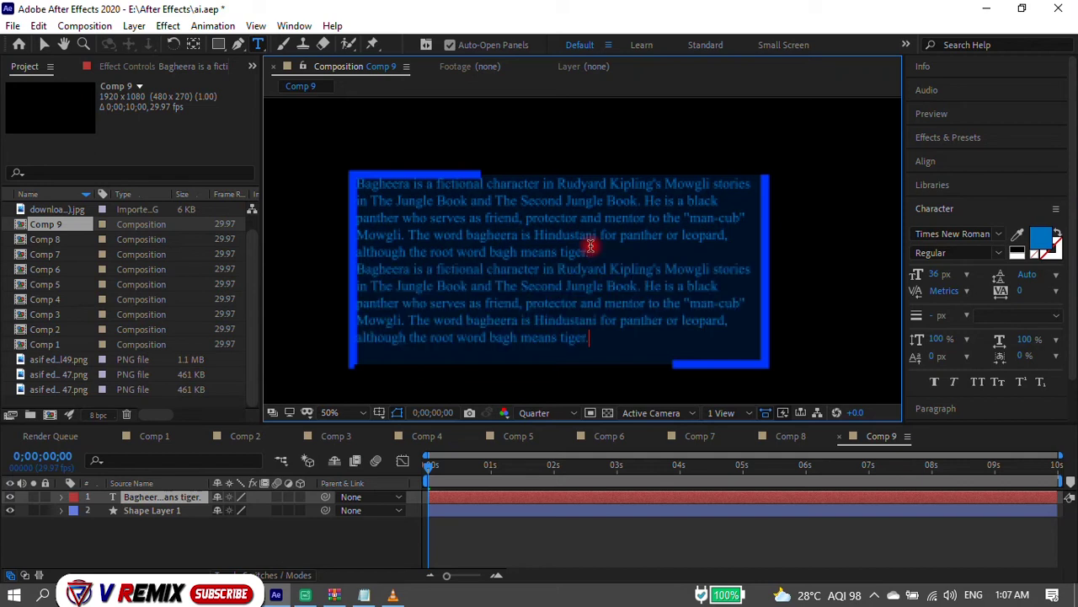
left_click(46, 46)
Resize the rectangle frame so it surrounds the two paragraphs.
left_click(444, 377)
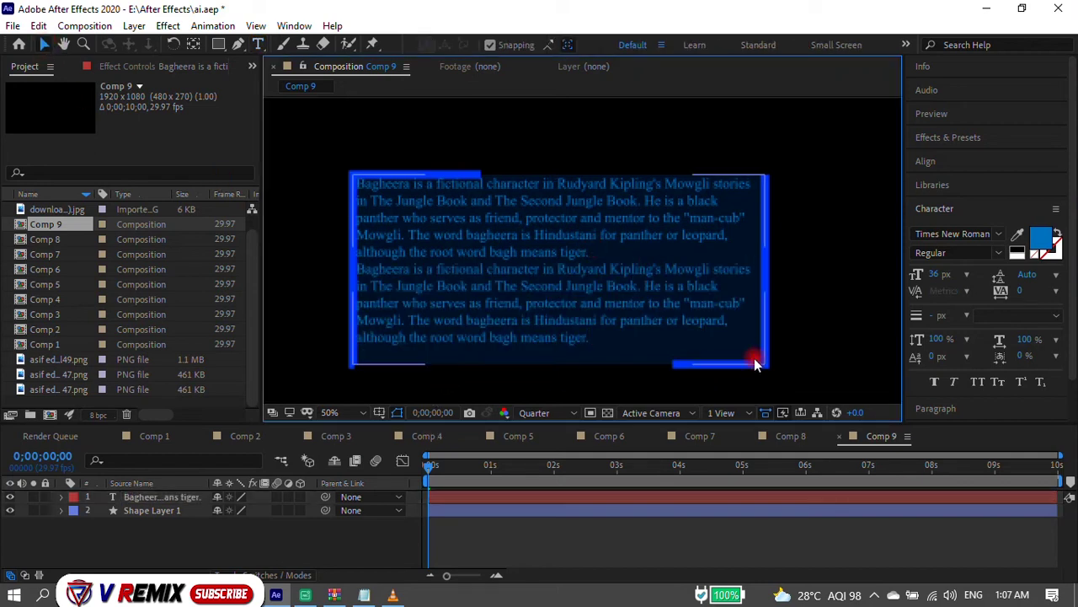
left_click(763, 368)
left_click_drag(769, 370, 763, 354)
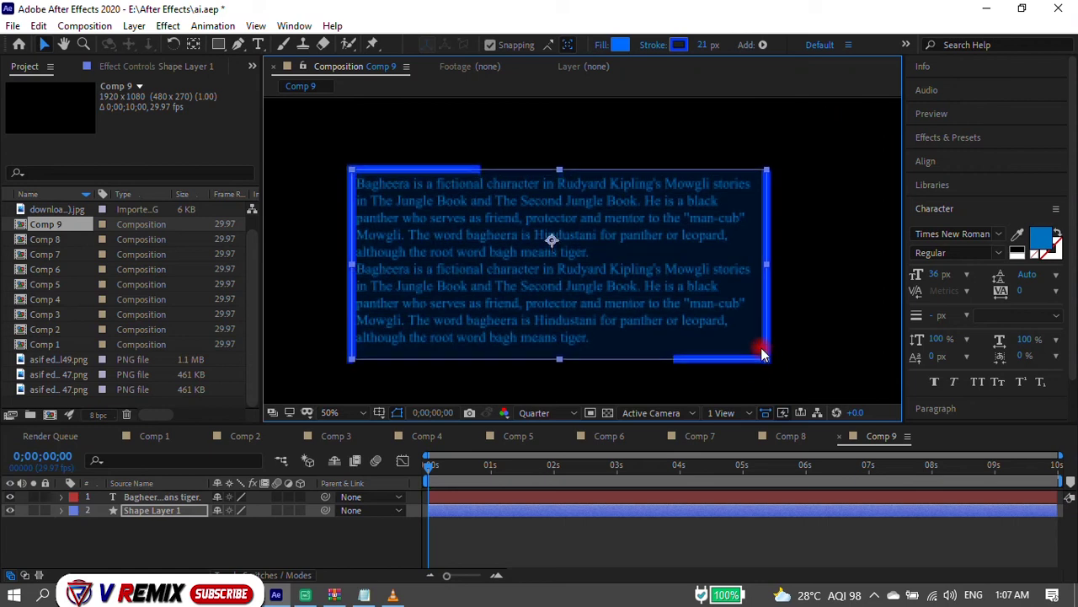
left_click_drag(763, 354, 762, 350)
left_click(585, 530)
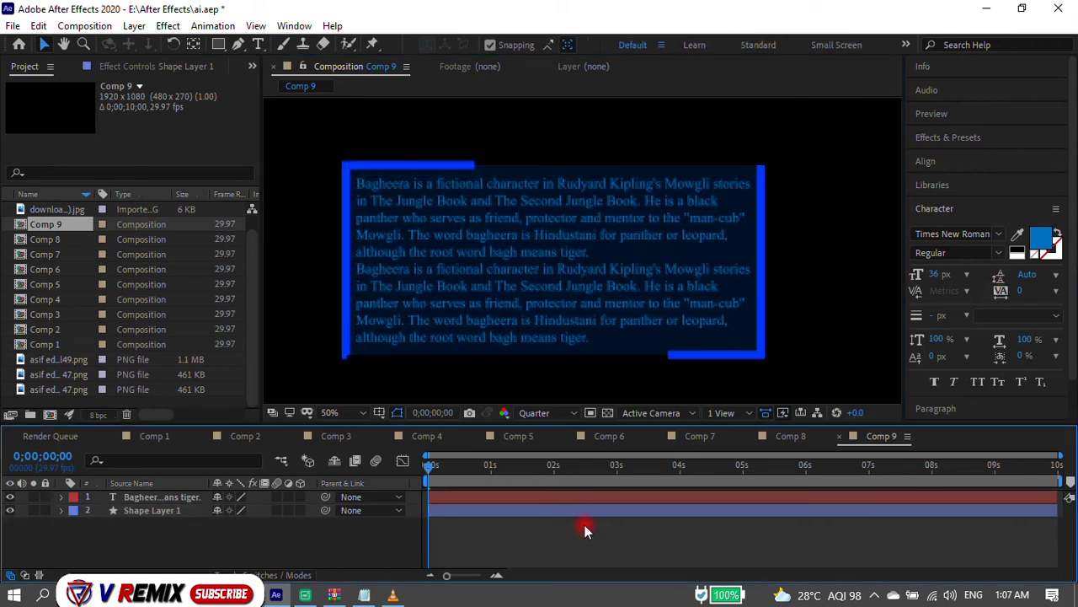
Apply the Typewriter preset, found by searching 'ty', to the Bagheera text layer.
left_click(966, 139)
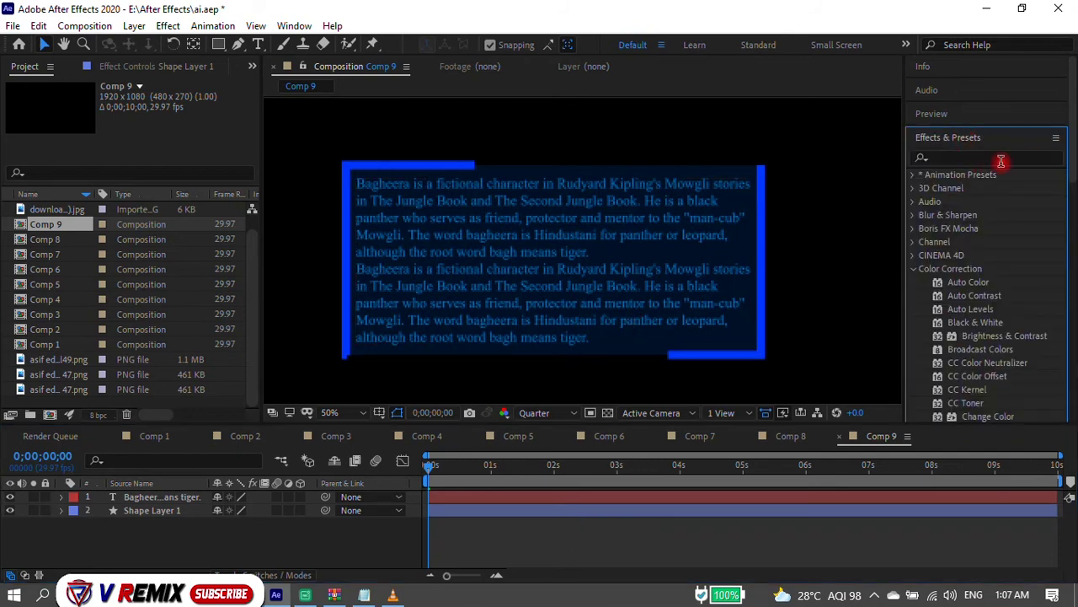
left_click(1006, 160)
type("ty")
left_click_drag(986, 284, 591, 280)
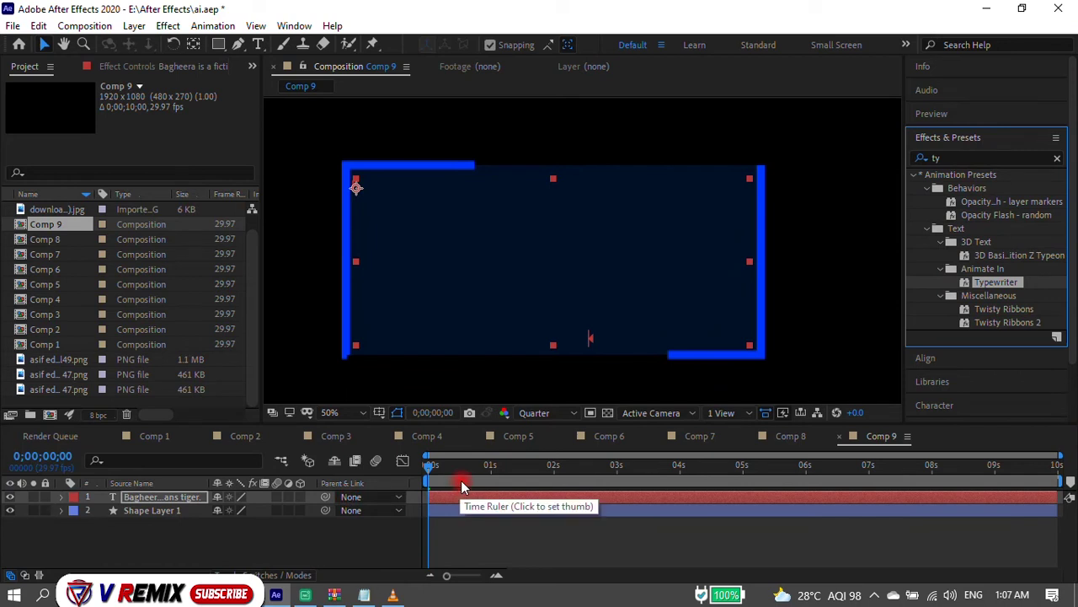
Move the last Start keyframe earlier to speed up the typing and preview it.
key("u")
mouse_move(585, 524)
left_mouse_down()
mouse_move(517, 524)
mouse_move(653, 524)
left_mouse_up()
key("space")
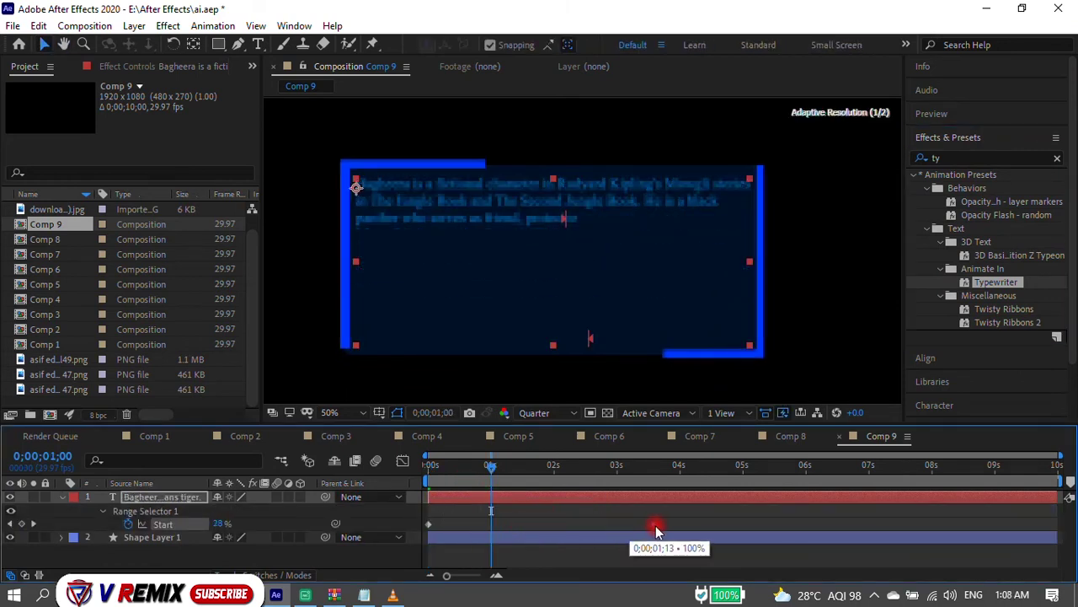
Add 0% and 100% Start keyframes at about 6.6 s and the end so the text retypes, then open Comp 8.
left_click(430, 525)
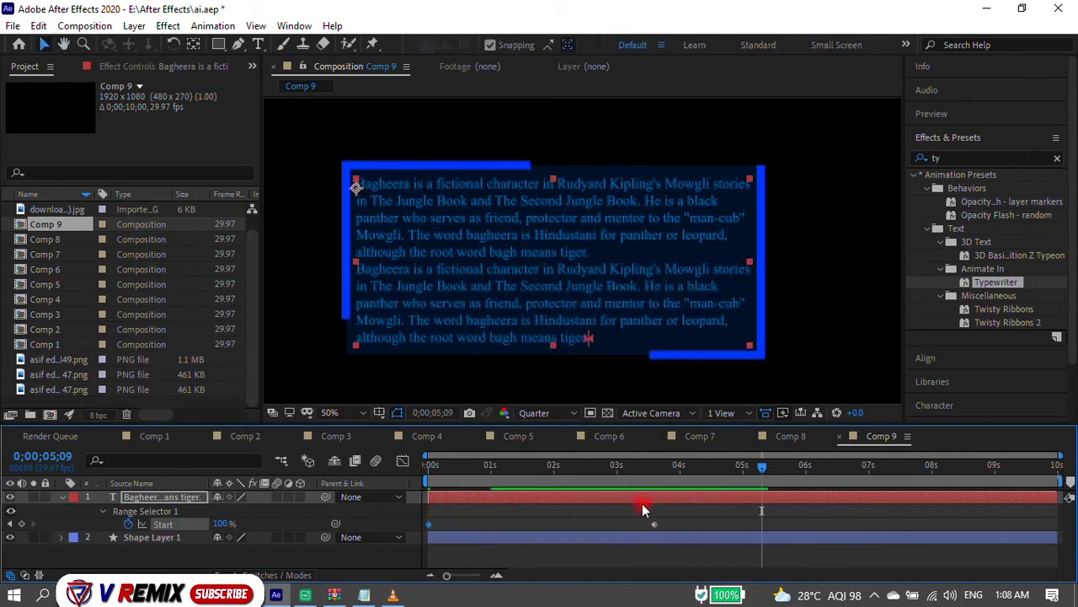
left_click(843, 466)
key("ctrl+v")
left_click(655, 524)
key("ctrl+c")
left_click_drag(1016, 466, 1063, 466)
key("ctrl+v")
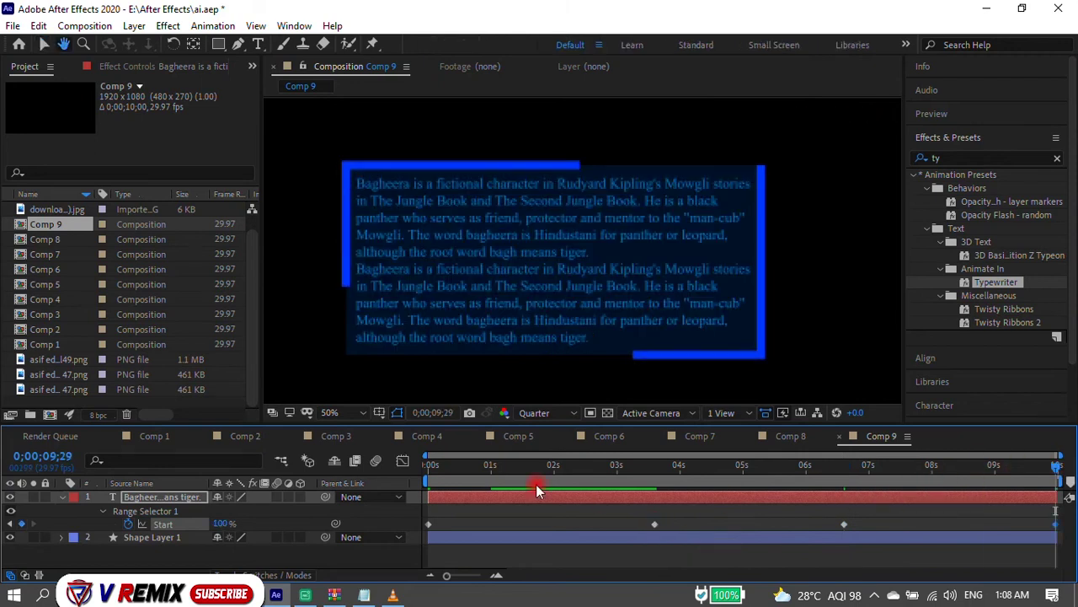
key("space")
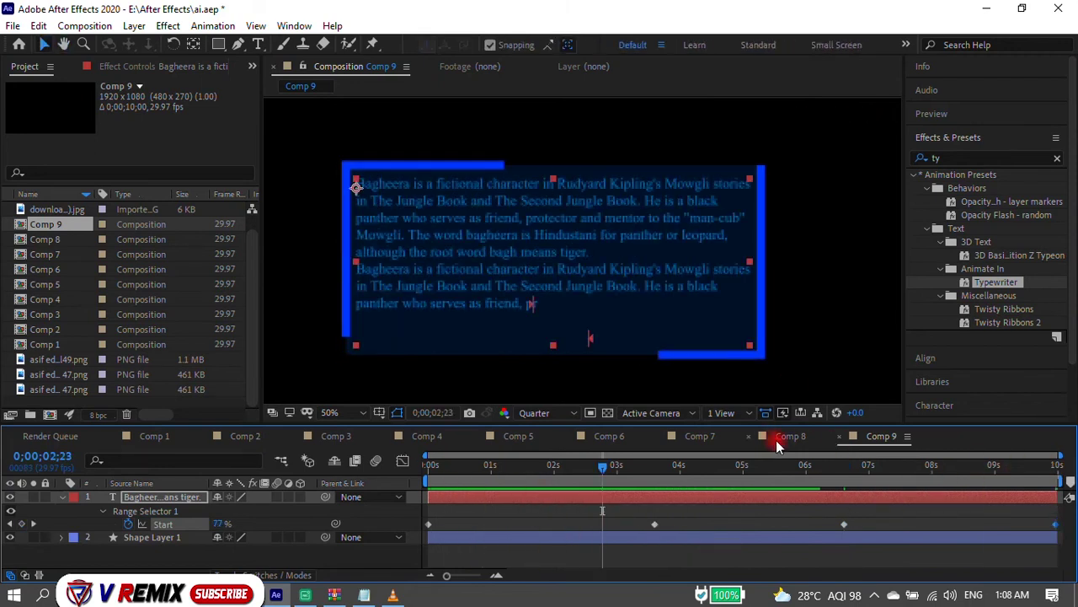
left_click(776, 439)
left_click(575, 266)
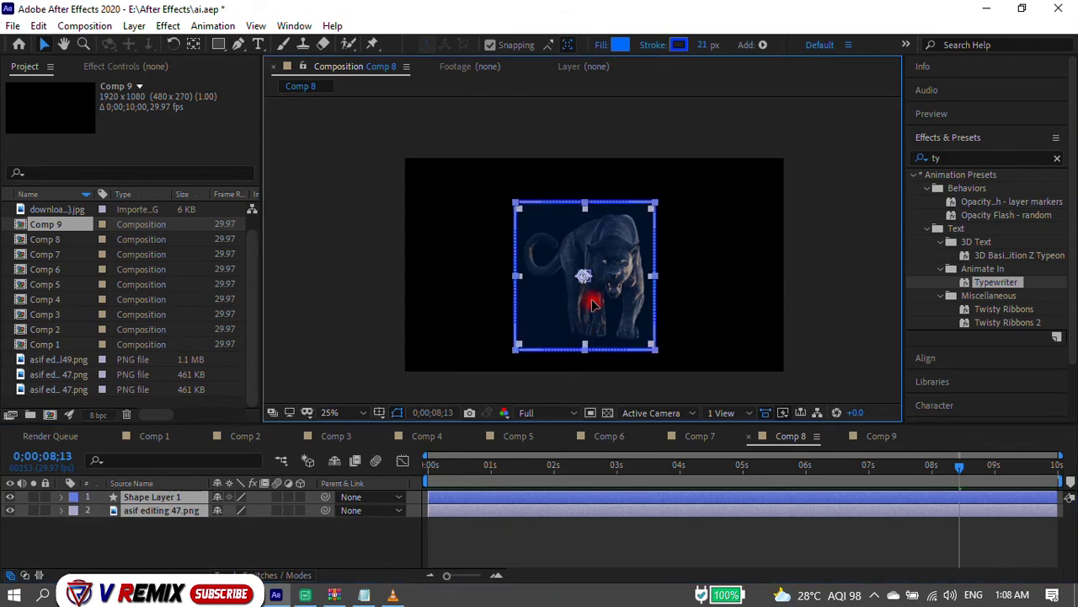
Thicken the panther frame's outline to 38 px and reveal its stroke settings.
left_click_drag(593, 303, 598, 293)
left_click_drag(702, 45, 717, 44)
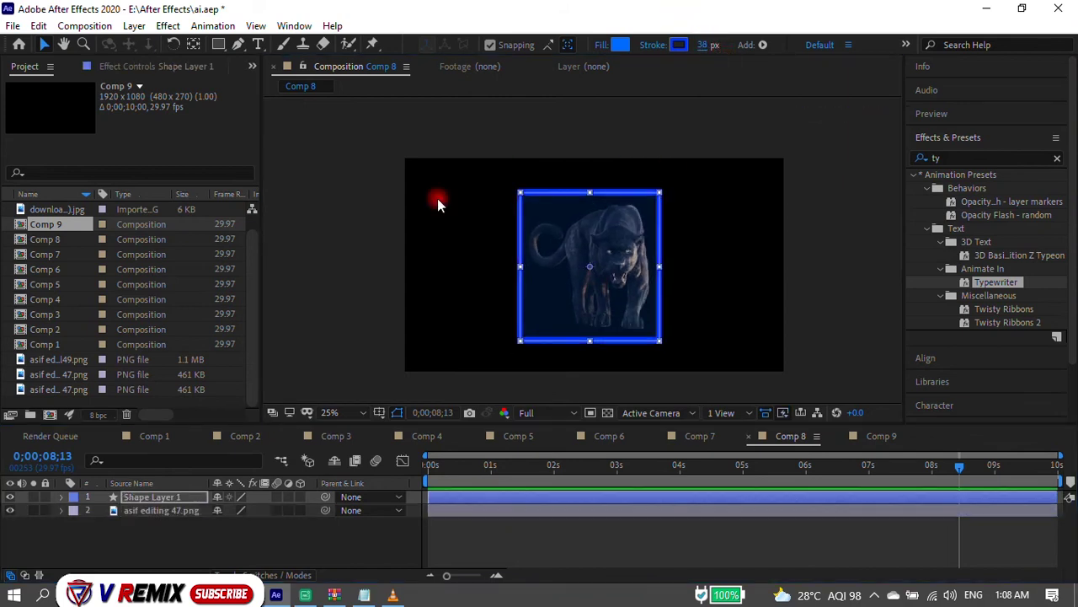
left_click(64, 497)
left_click(90, 524)
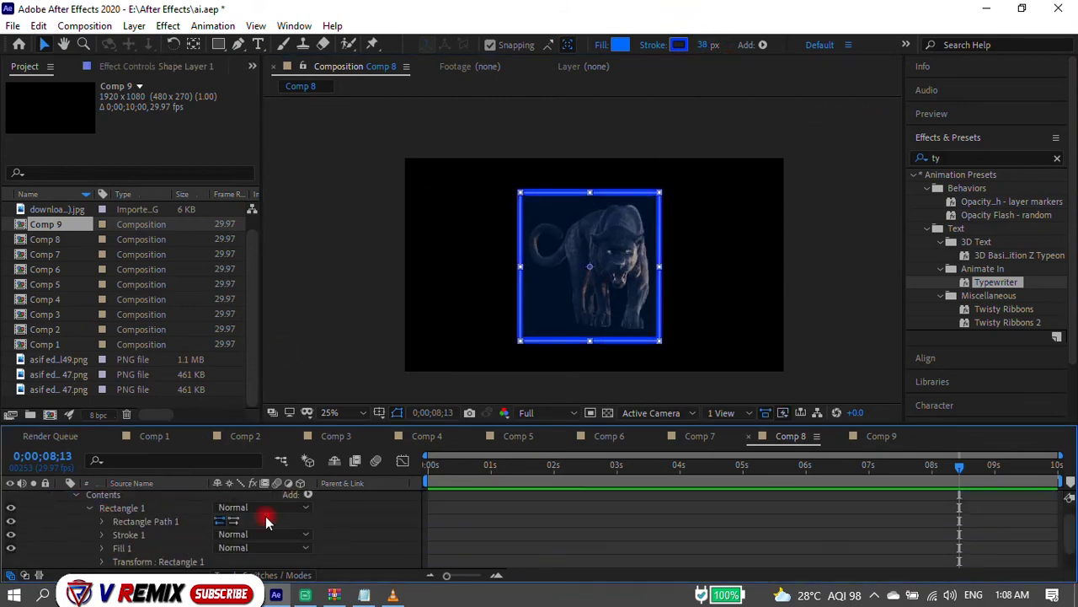
left_click(101, 507)
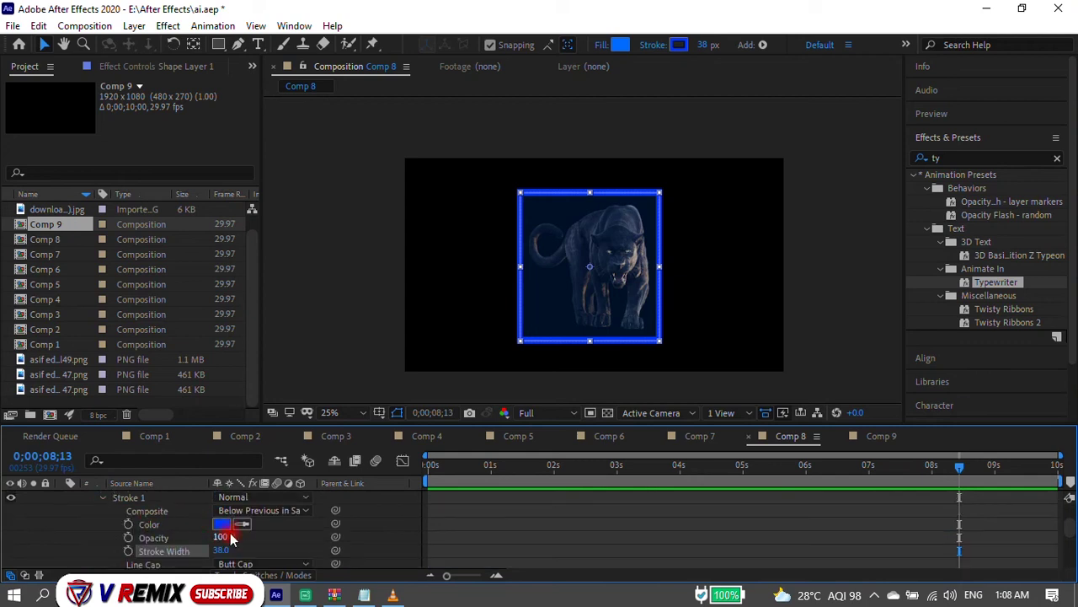
scroll(233, 540, "down", 3)
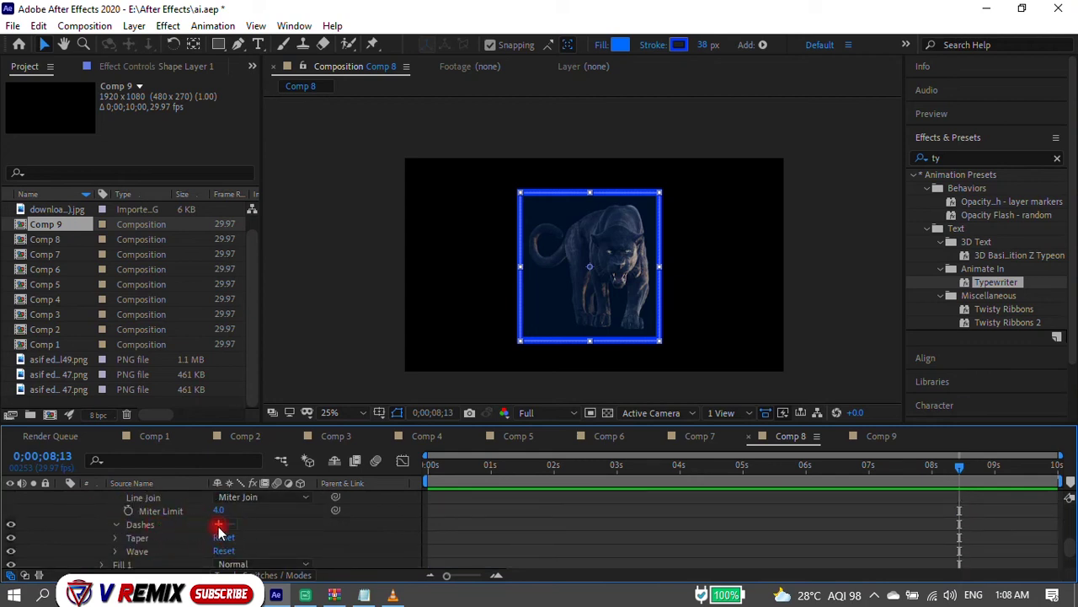
Add a dash to the frame's stroke and animate Dash from 657 to about 1013, then preview.
left_click(219, 524)
mouse_move(223, 538)
left_mouse_down()
mouse_move(710, 493)
mouse_move(681, 491)
left_mouse_up()
left_click(431, 464)
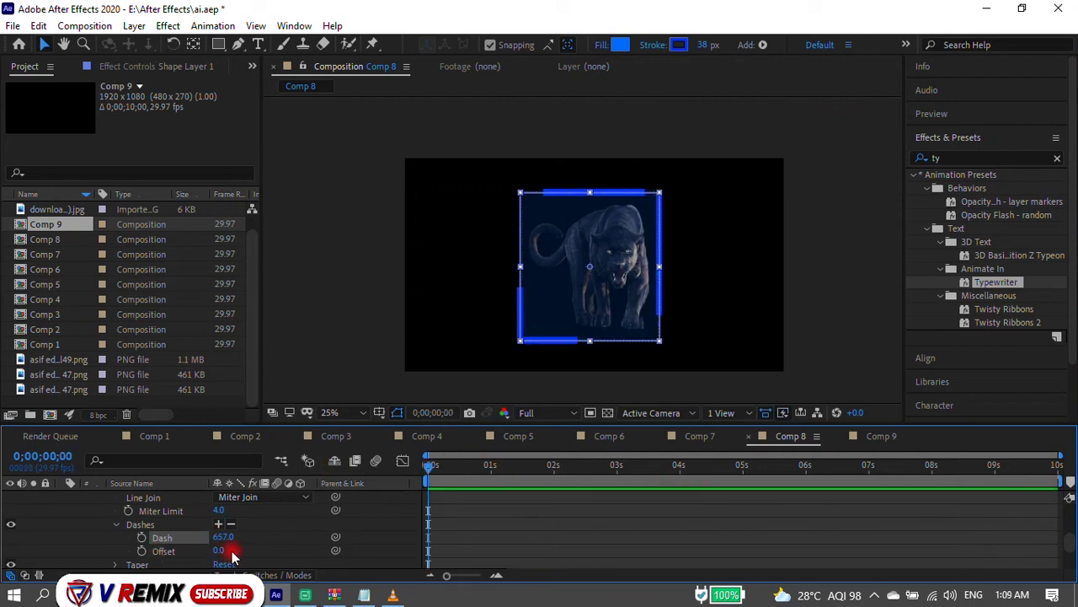
left_click(143, 539)
left_click(1067, 468)
left_click_drag(223, 537, 499, 531)
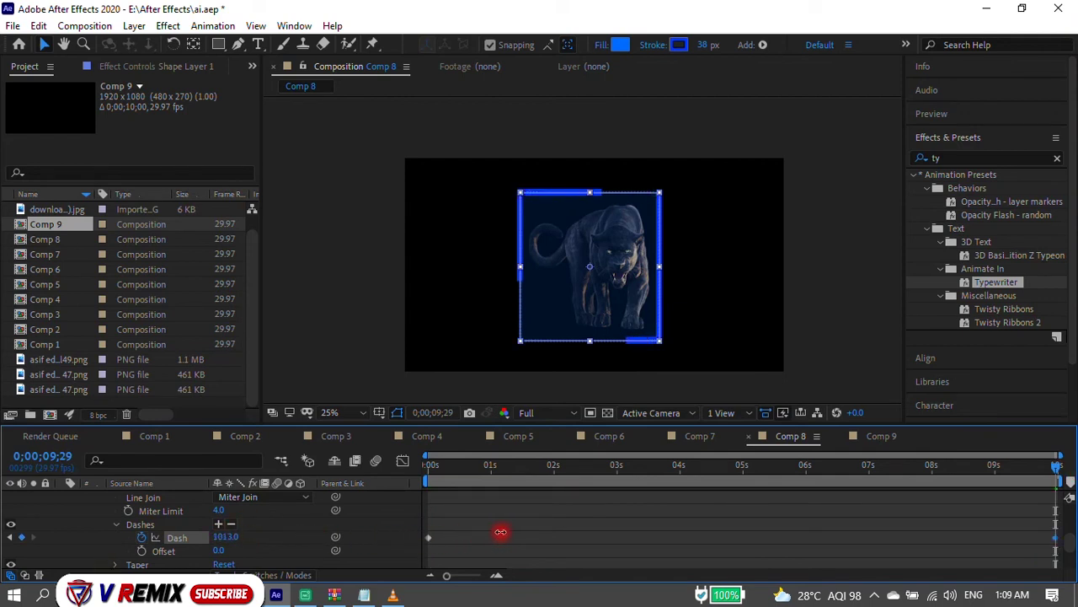
left_click_drag(539, 530, 544, 534)
left_click_drag(519, 464, 309, 497)
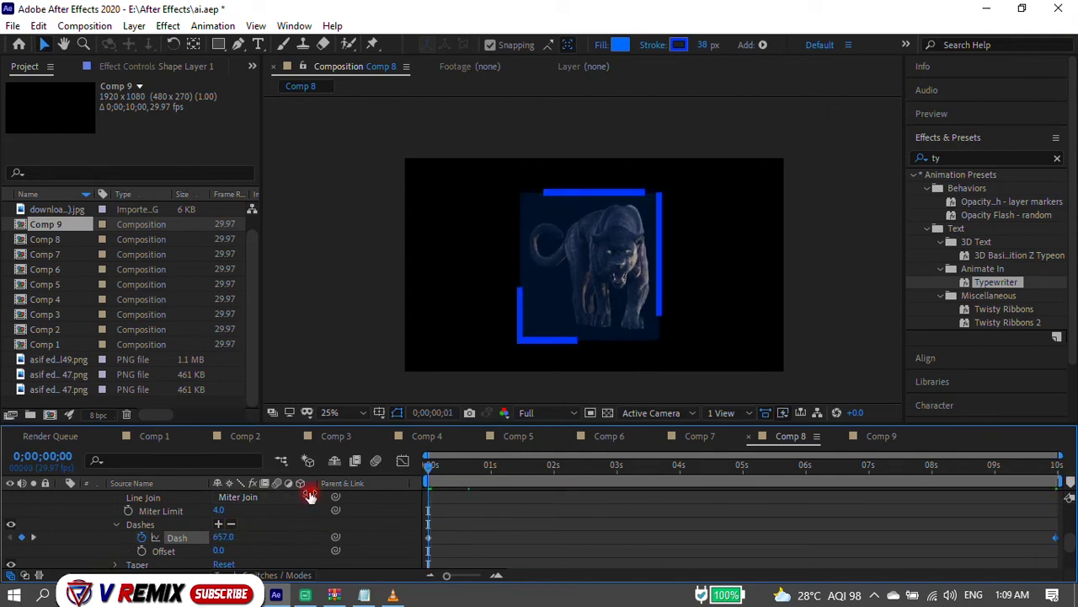
left_click(880, 436)
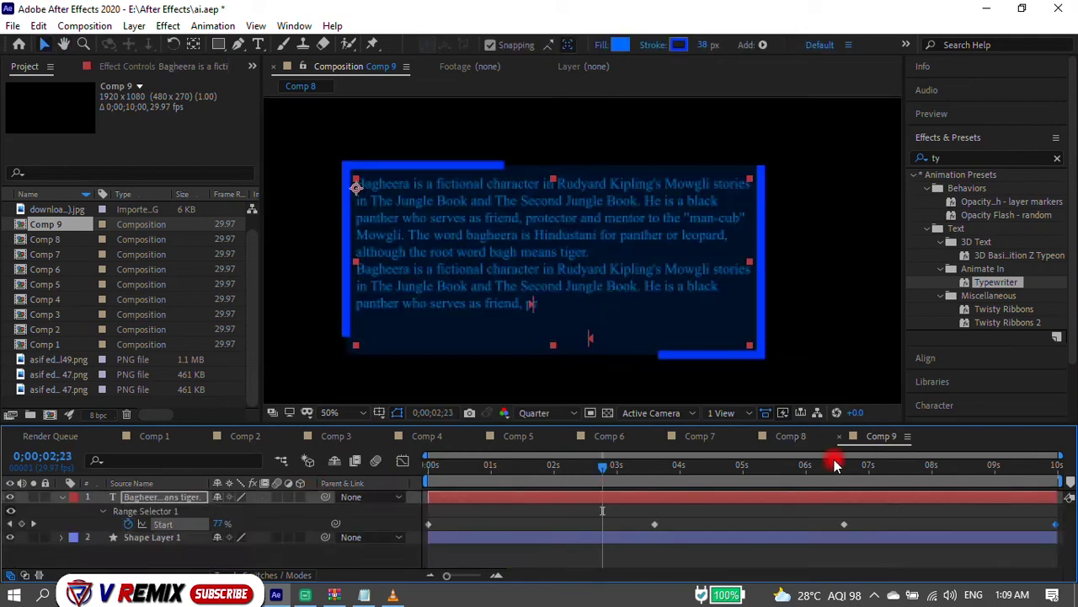
Raise the text panel border's ending Dash value to 973, preview it, then return to Comp 1.
left_click_drag(514, 468, 1058, 465)
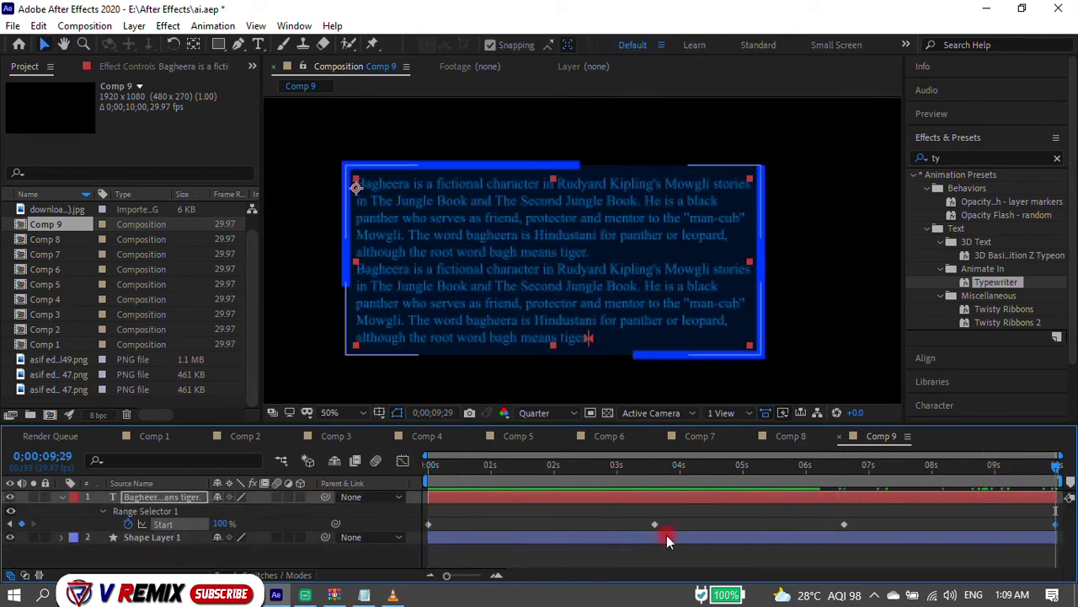
left_click(126, 538)
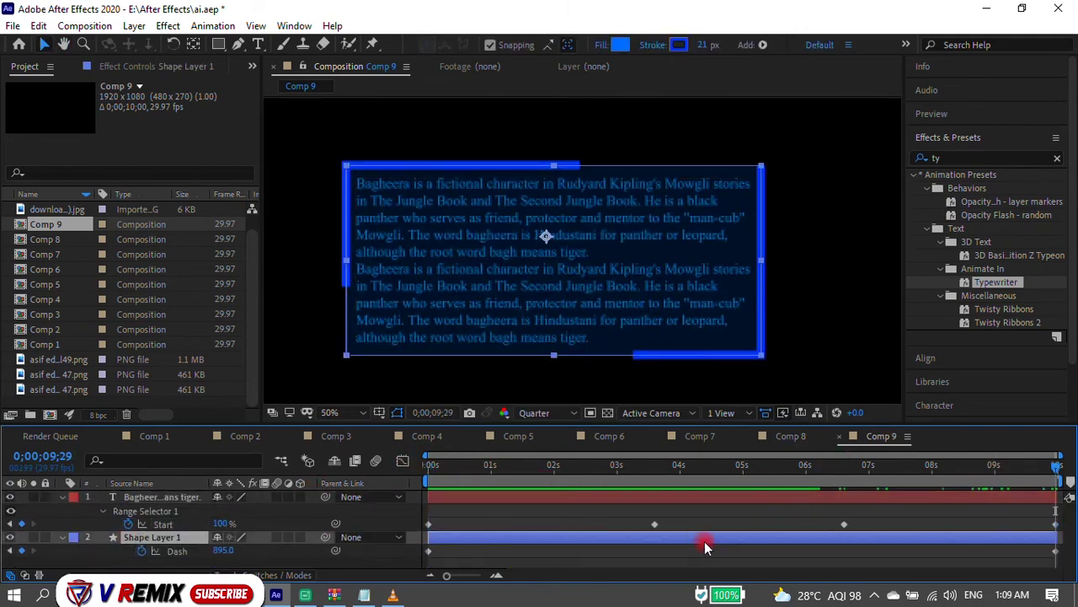
left_click_drag(757, 424, 757, 340)
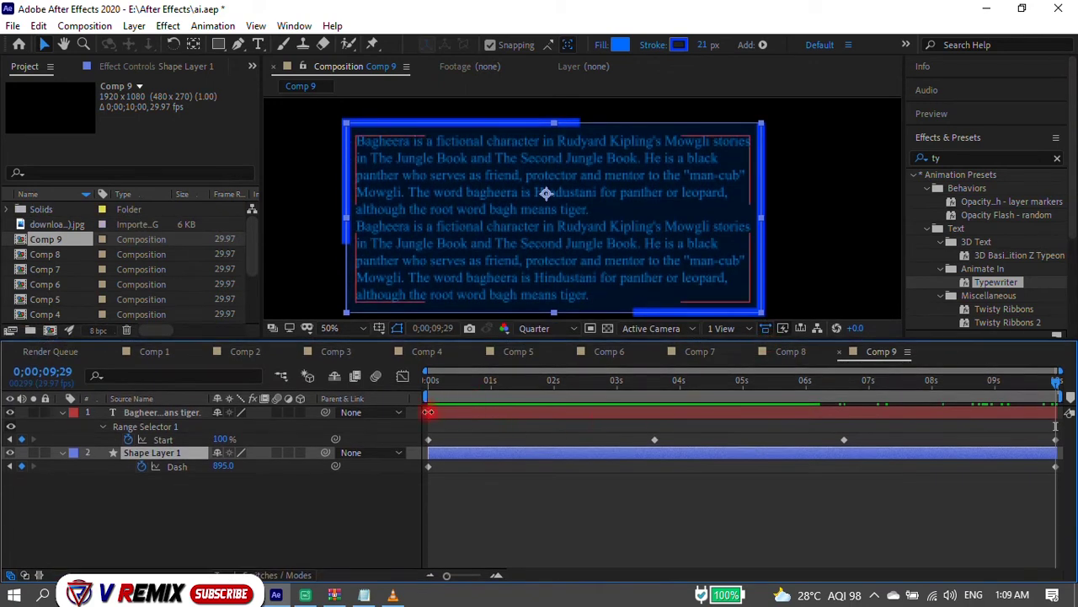
left_click_drag(433, 378, 1053, 380)
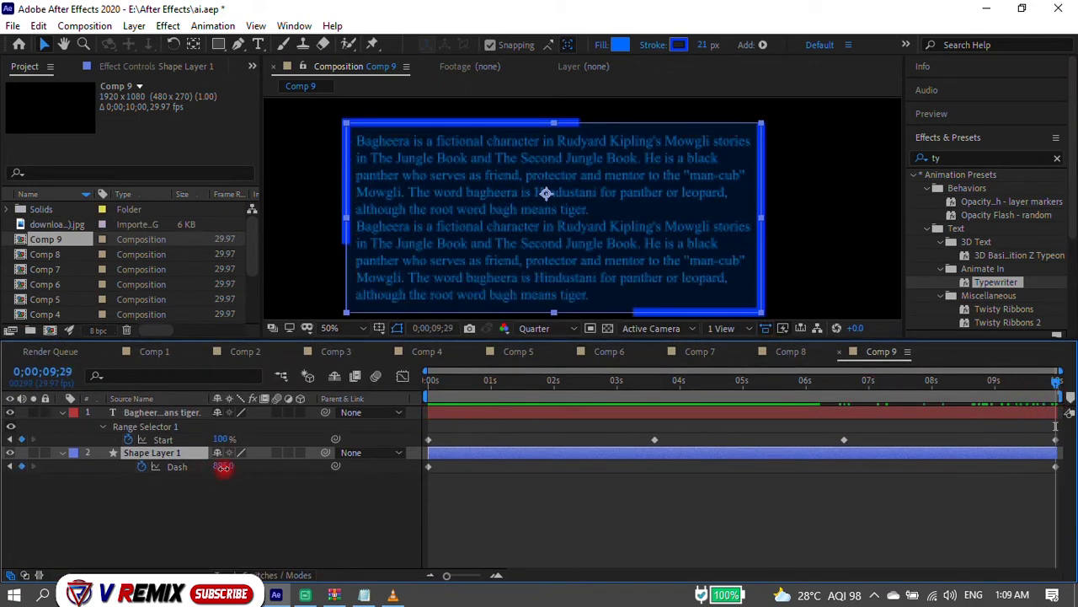
left_click_drag(223, 471, 284, 467)
left_click(452, 428)
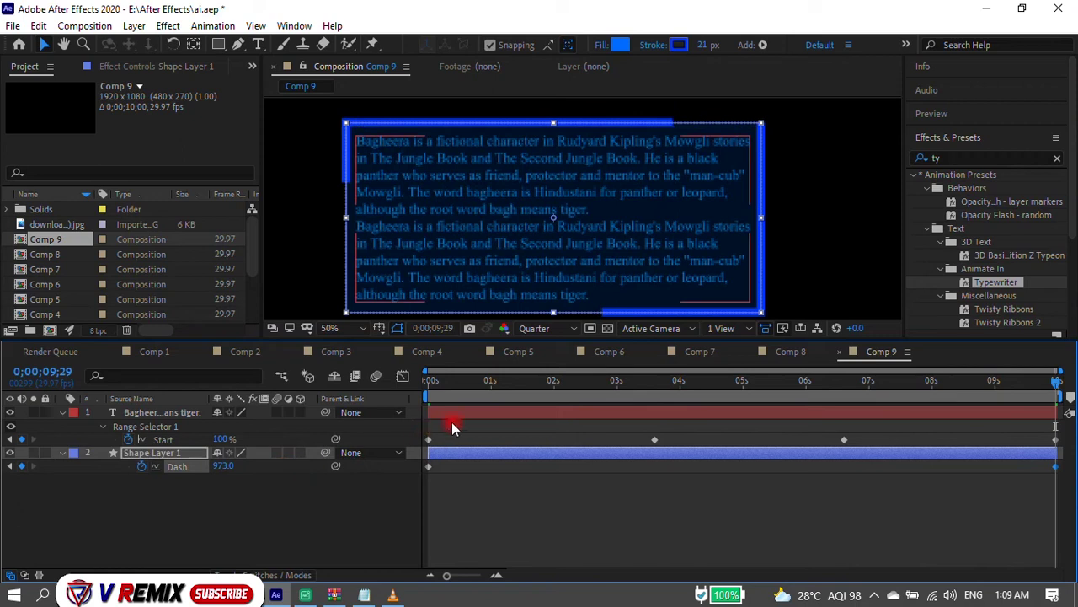
left_click(429, 378)
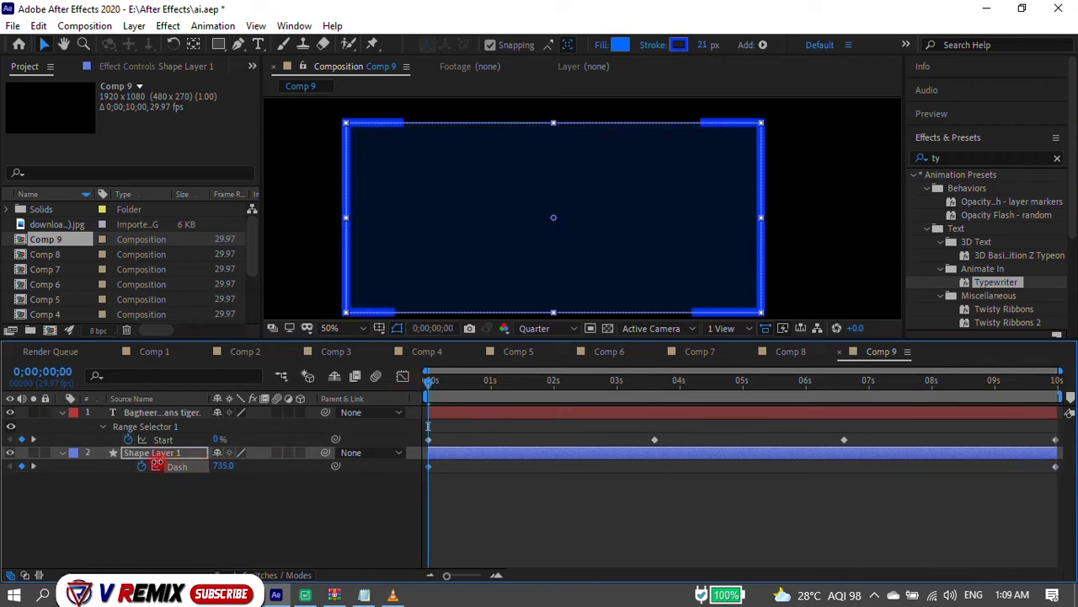
key("space")
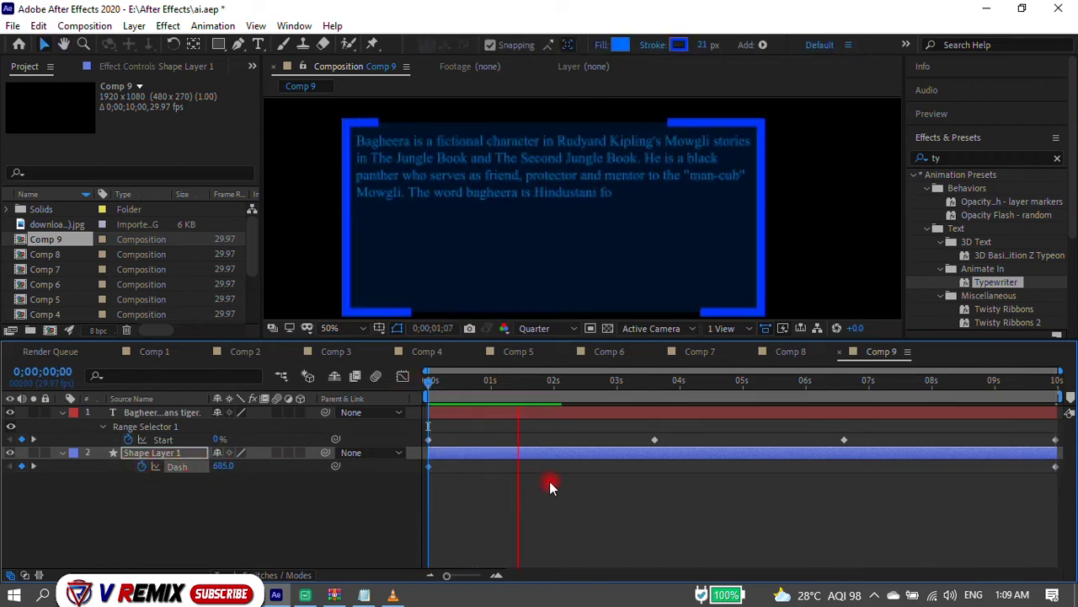
key("space")
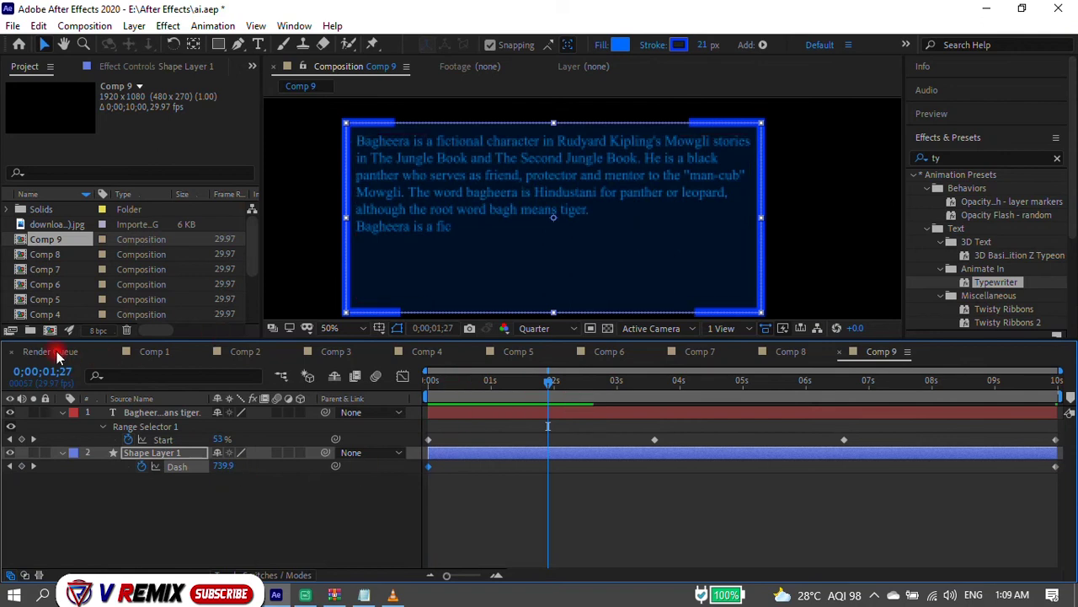
left_click(56, 354)
left_click(142, 353)
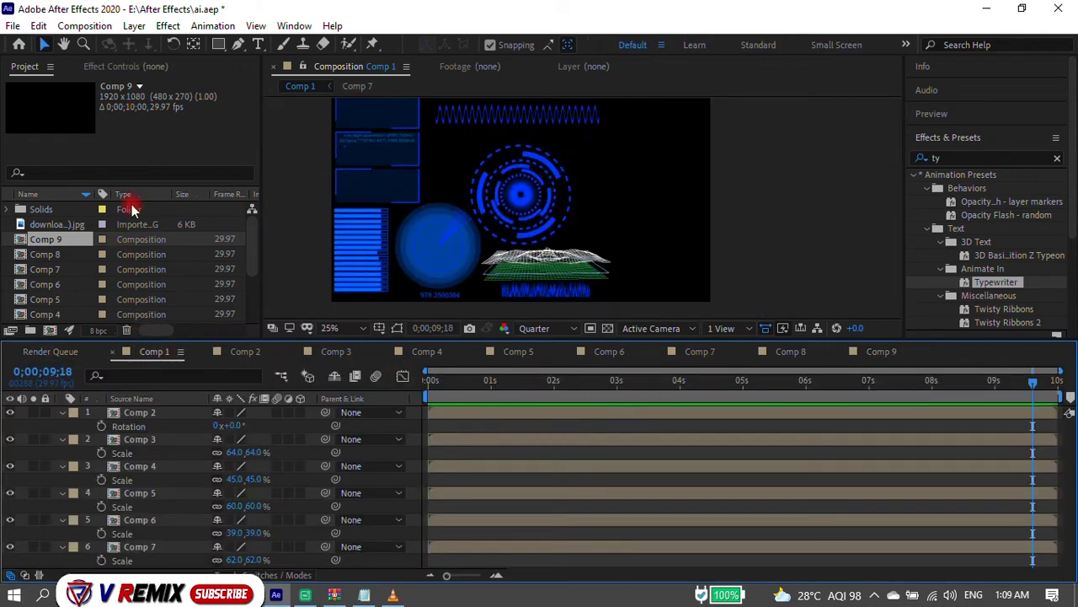
Enlarge the frame around the panther in Comp 8 and view its animated properties.
left_click(790, 351)
left_click(577, 382)
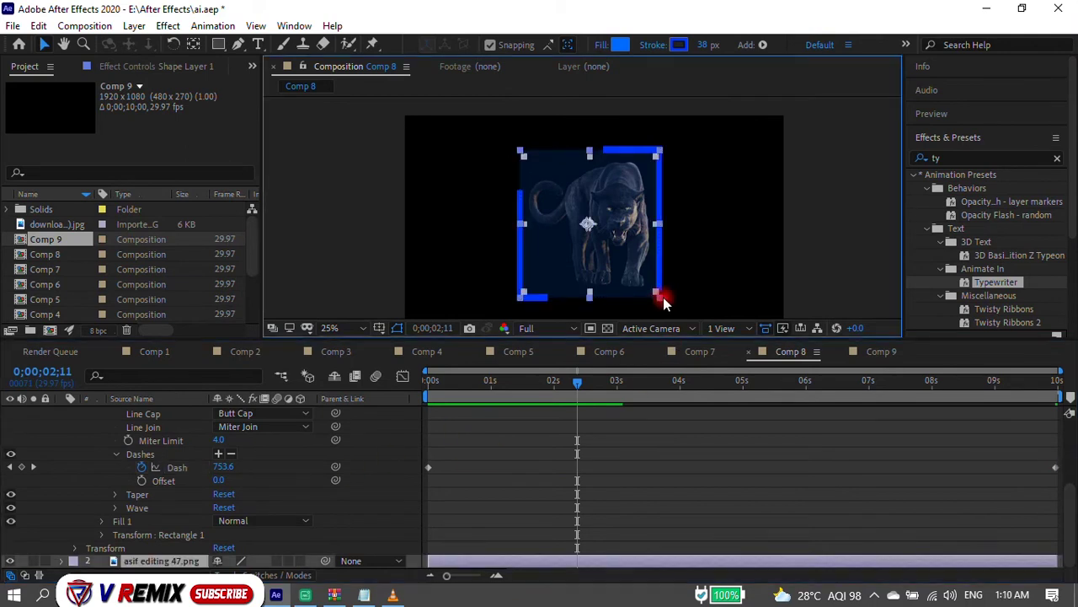
left_click_drag(661, 297, 680, 309)
key("u")
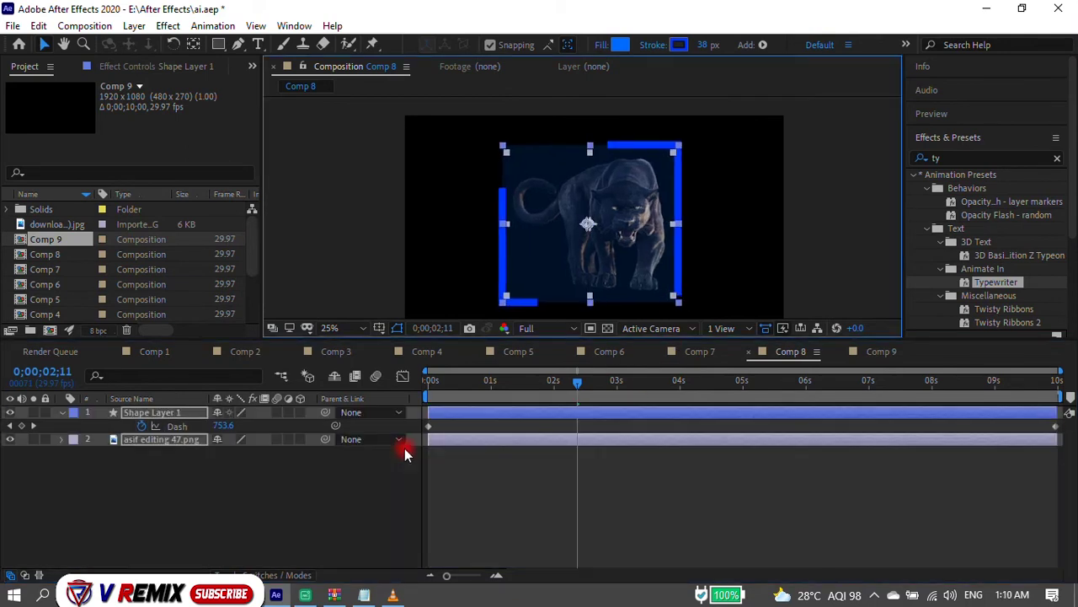
left_click_drag(445, 380, 430, 380)
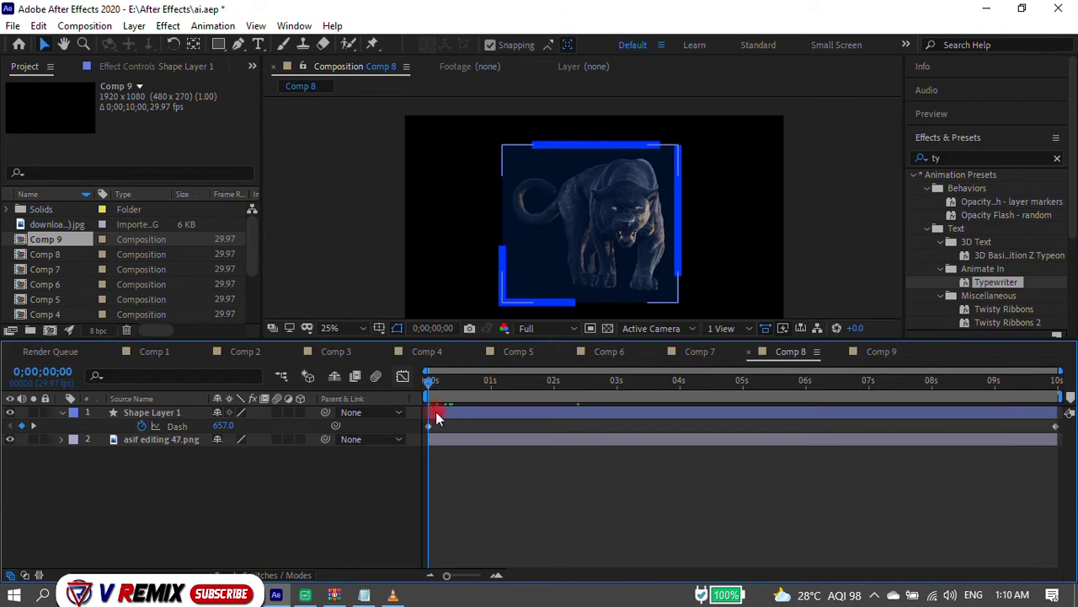
left_click(434, 416)
Apply Gaussian Blur from Blur & Sharpen to the panther frame, then undo it.
left_click(927, 158)
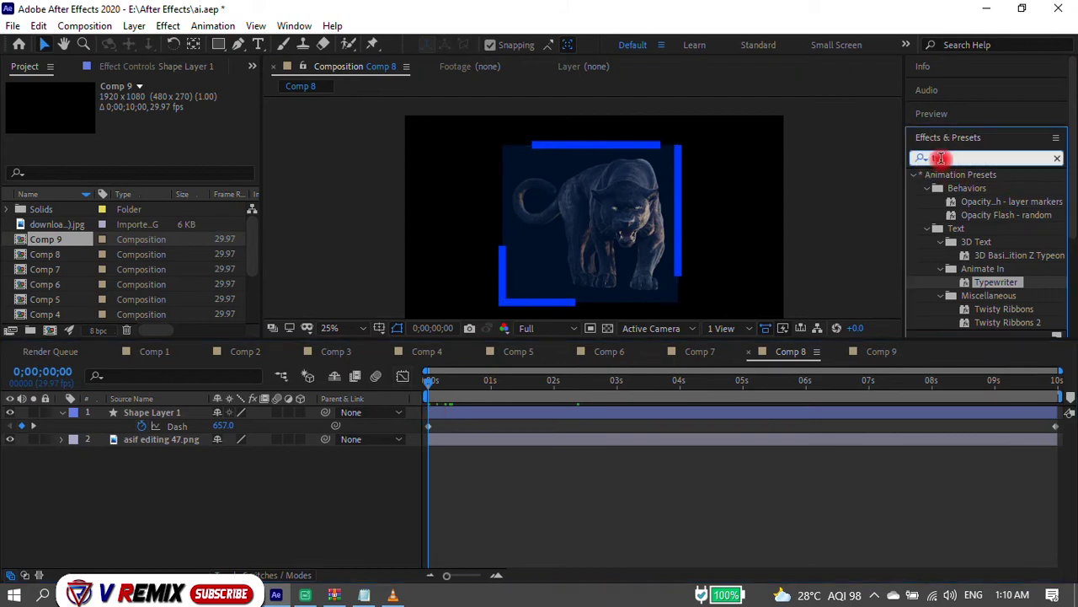
left_click(915, 176)
left_click(917, 177)
left_click(912, 217)
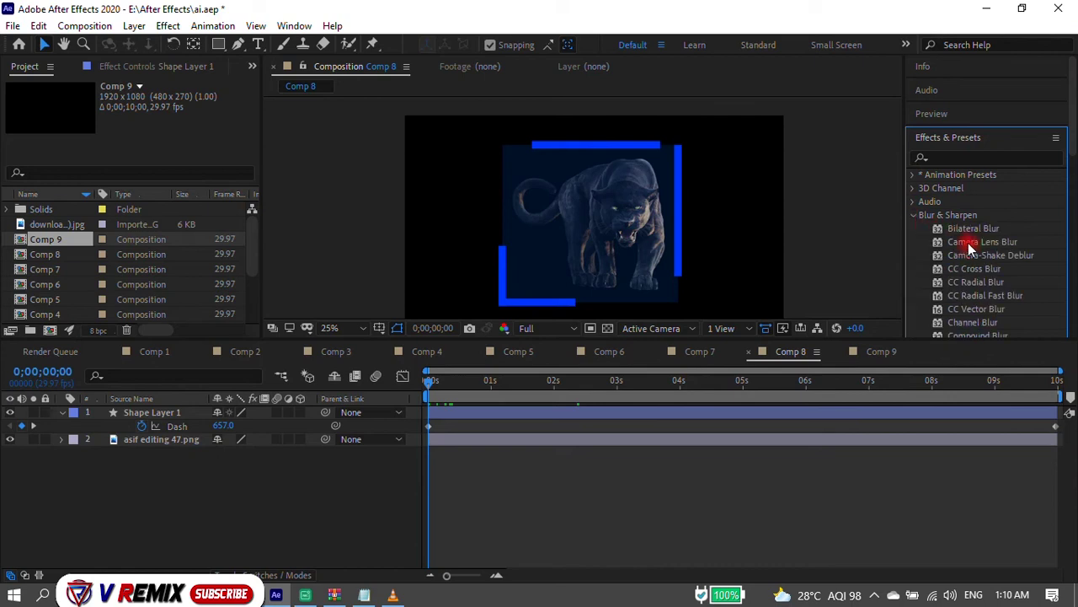
scroll(968, 243, "down", 4)
scroll(972, 300, "down", 3)
scroll(973, 300, "up", 2)
scroll(975, 303, "up", 2)
left_click_drag(999, 242, 472, 412)
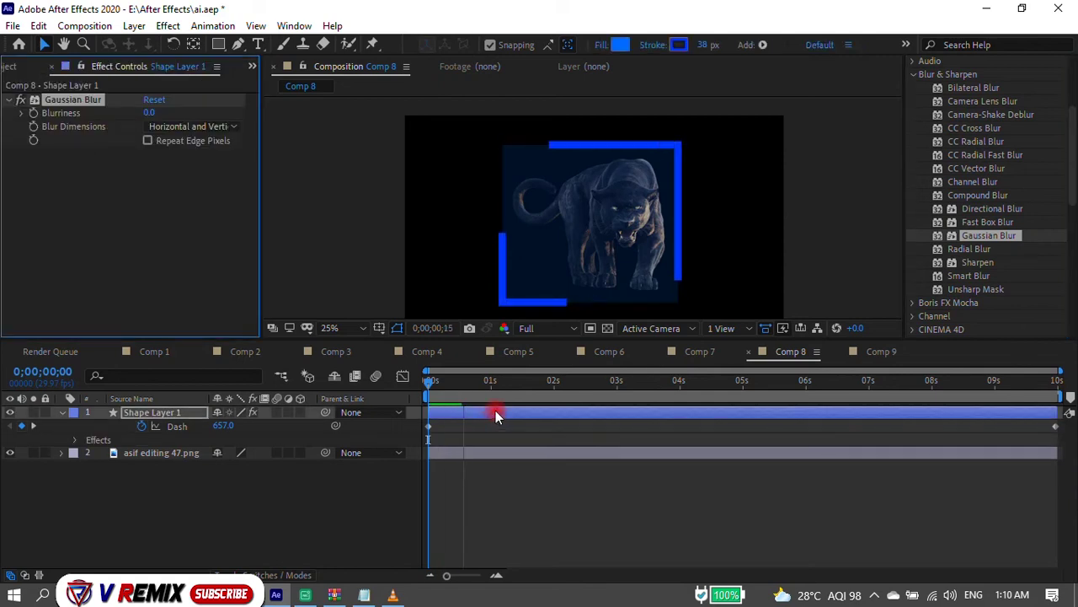
left_click(432, 378)
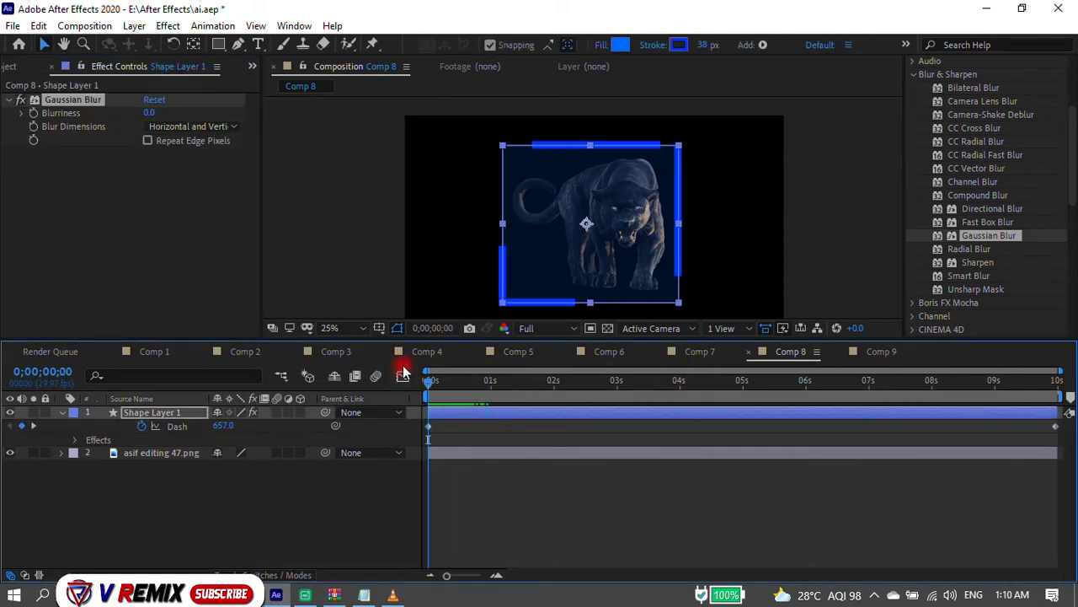
key("ctrl+z")
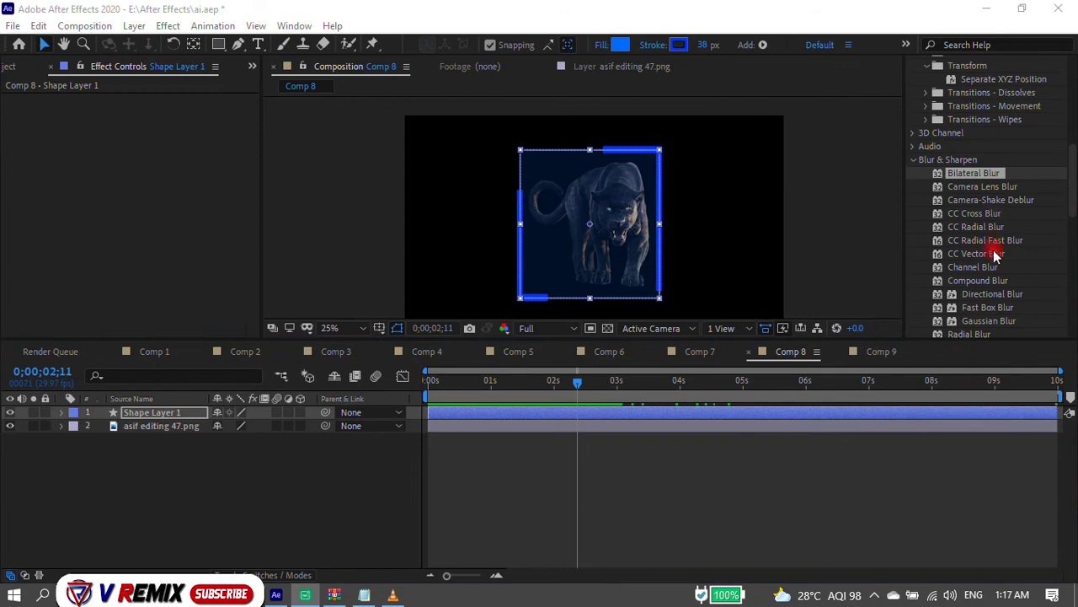
Try CC Radial Blur on the panther layer in Comp 8, then remove it.
left_click_drag(982, 226, 655, 423)
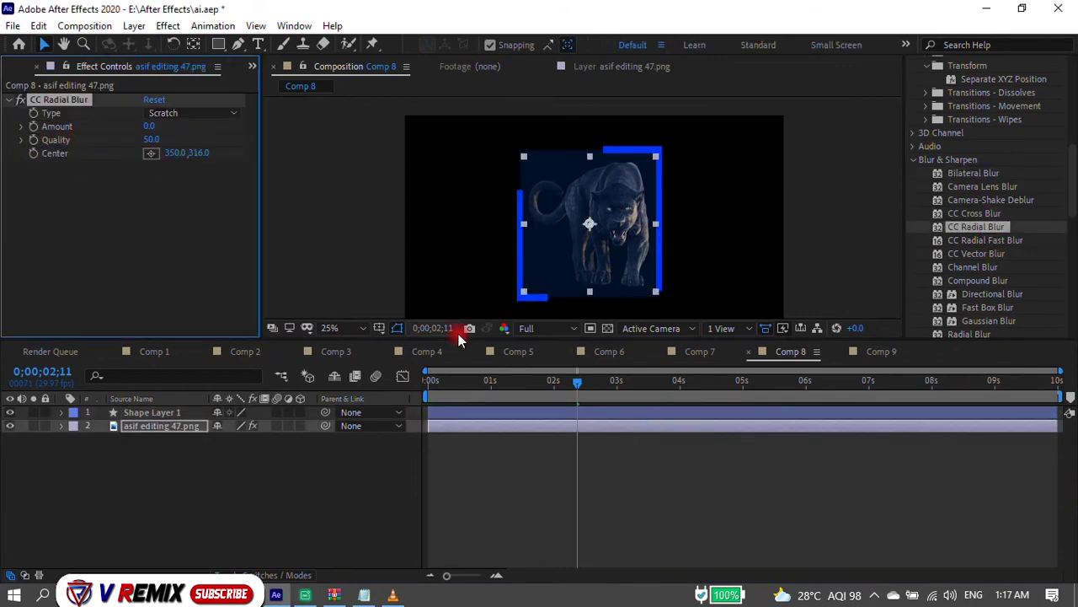
left_click(380, 378)
key("Home")
left_click_drag(151, 140, 157, 146)
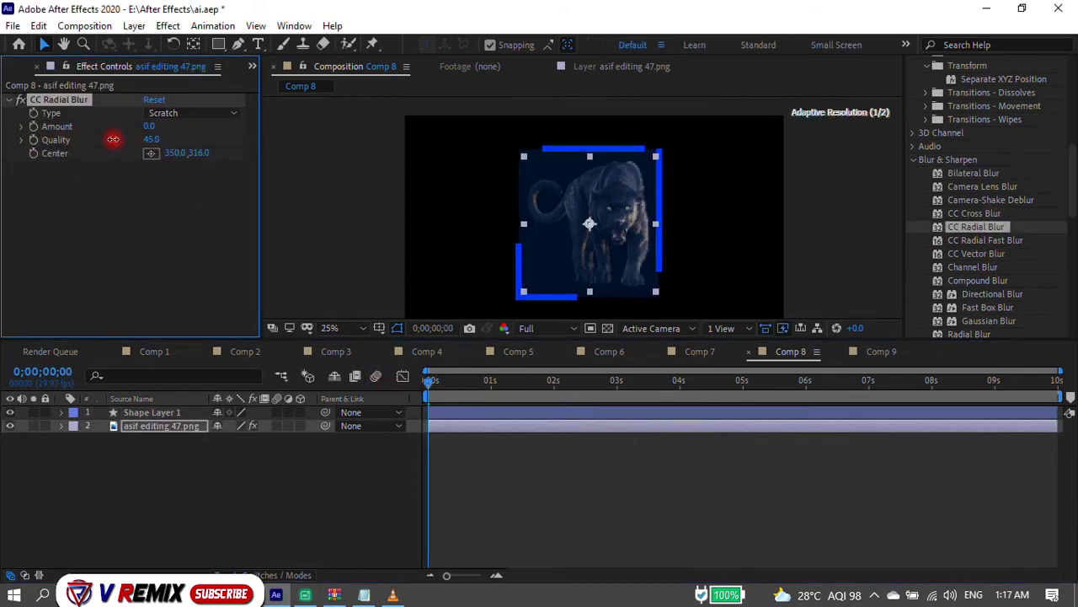
left_click_drag(148, 126, 109, 97)
key("Delete")
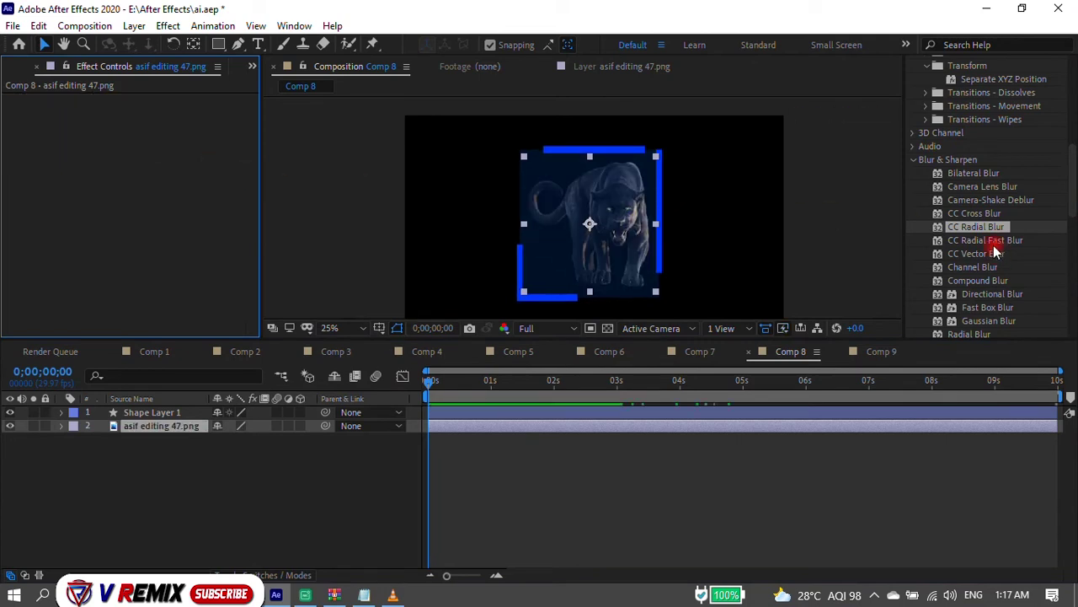
Apply CC Radial Fast Blur to the panther image, keeping the Standard zoom mode.
left_click_drag(999, 241, 616, 241)
left_click_drag(149, 126, 4, 141)
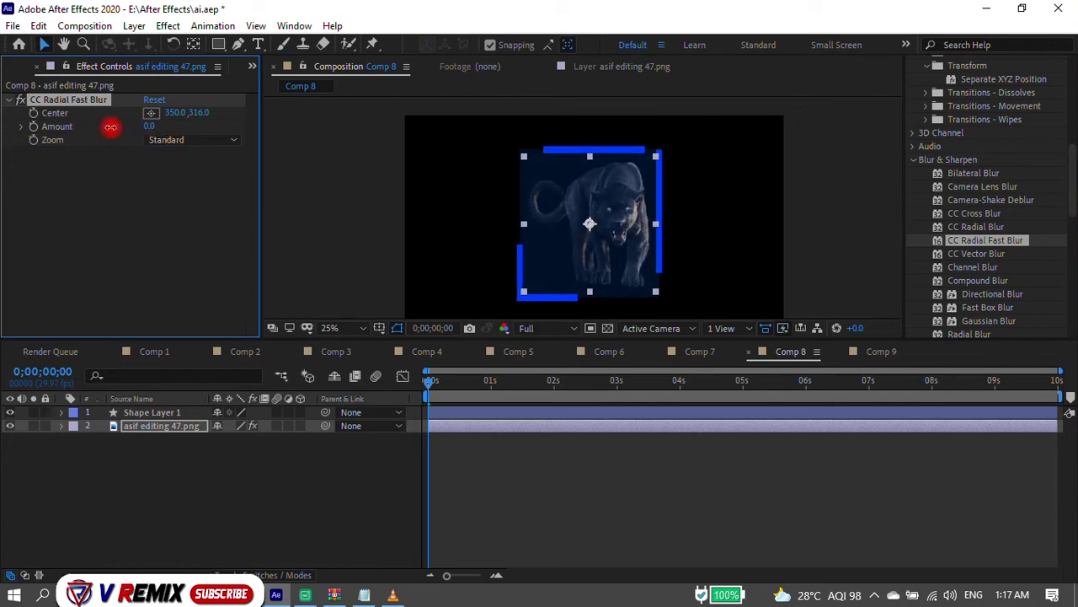
left_click_drag(110, 126, 96, 137)
left_click(168, 139)
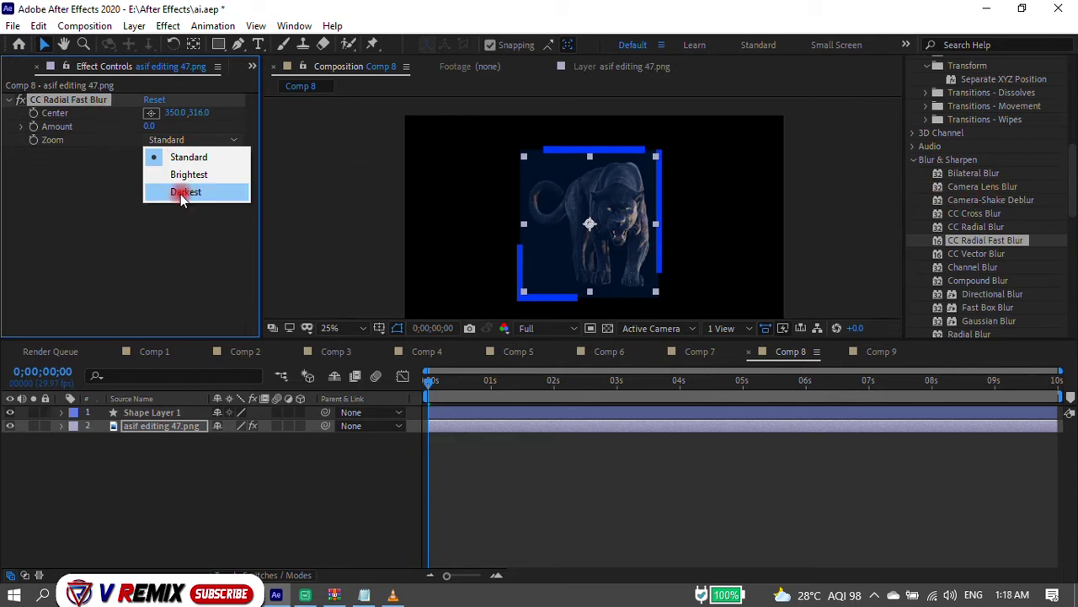
left_click(180, 144)
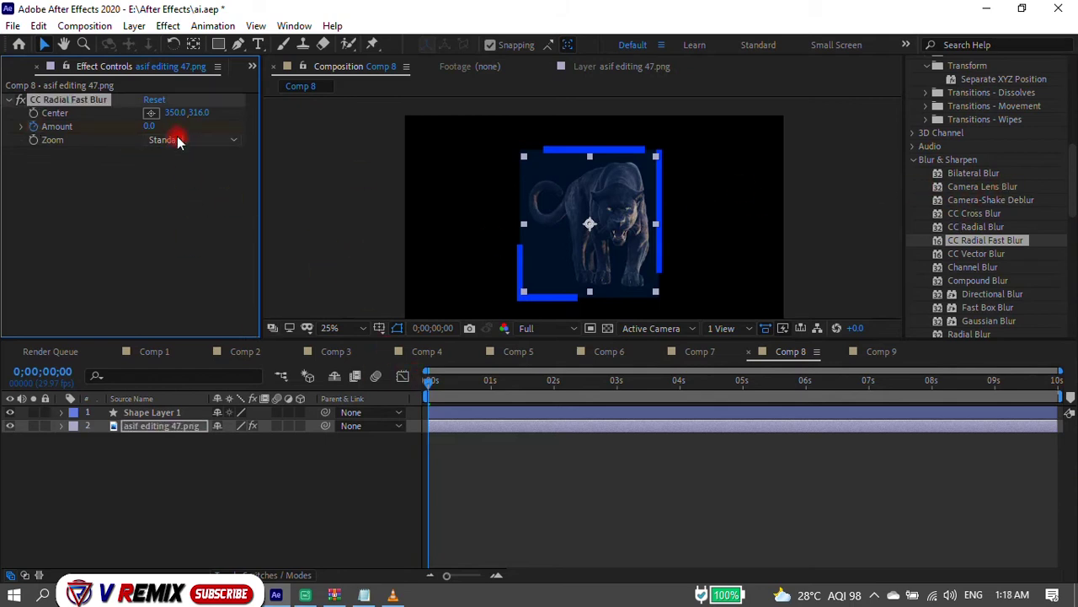
Keyframe blur Amount 100 at 0s and 0 at 0;00;00;27, preview it, and return to Comp 1.
left_click_drag(148, 125, 253, 132)
left_click_drag(490, 375, 430, 379)
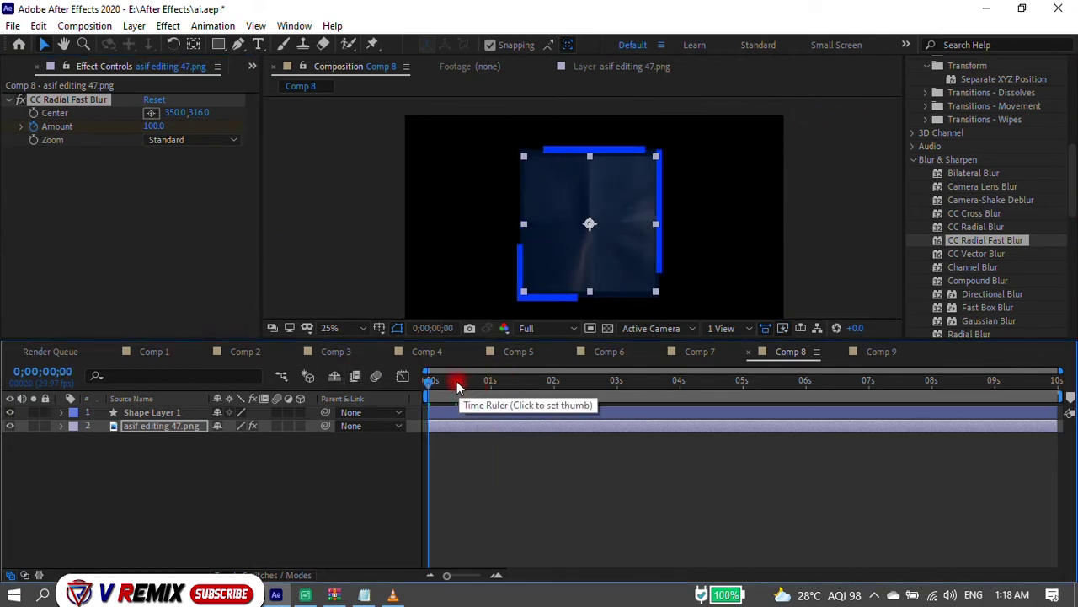
key("u")
left_click(487, 392)
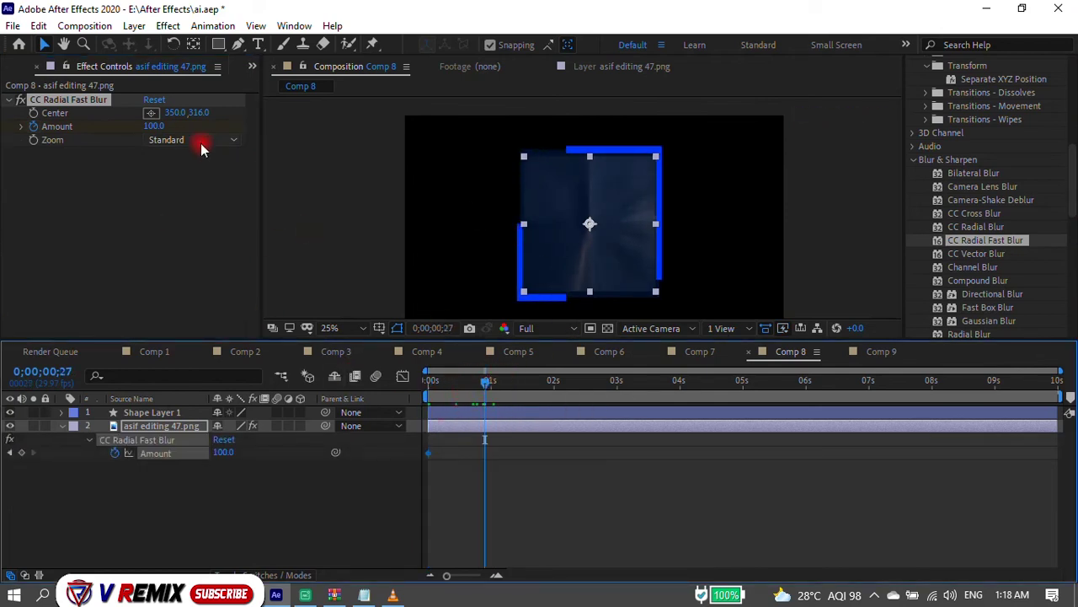
left_click_drag(148, 125, 31, 147)
key("space")
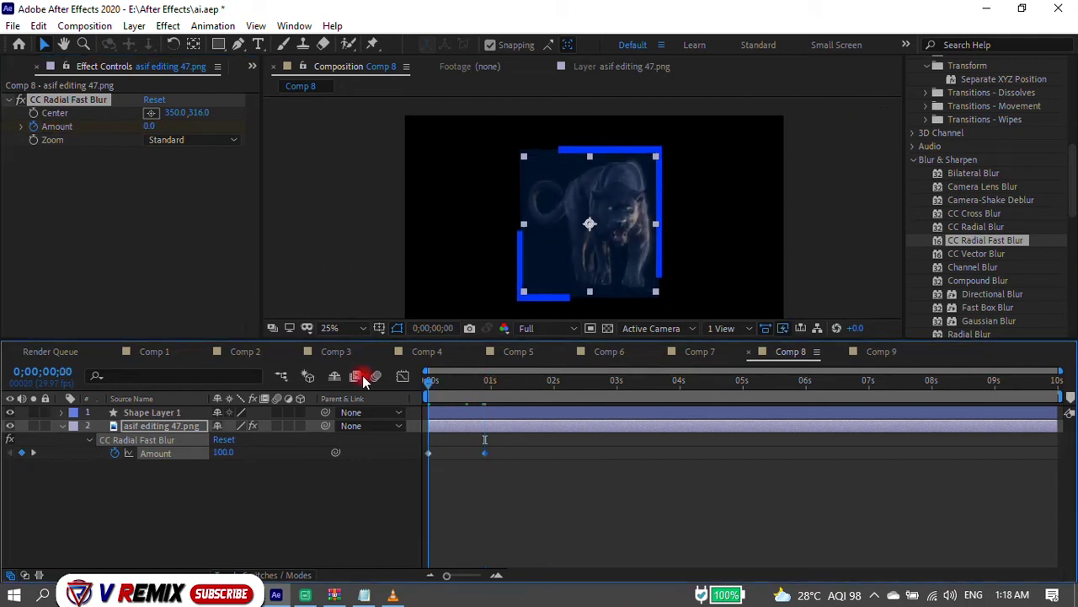
left_click_drag(556, 380, 314, 402)
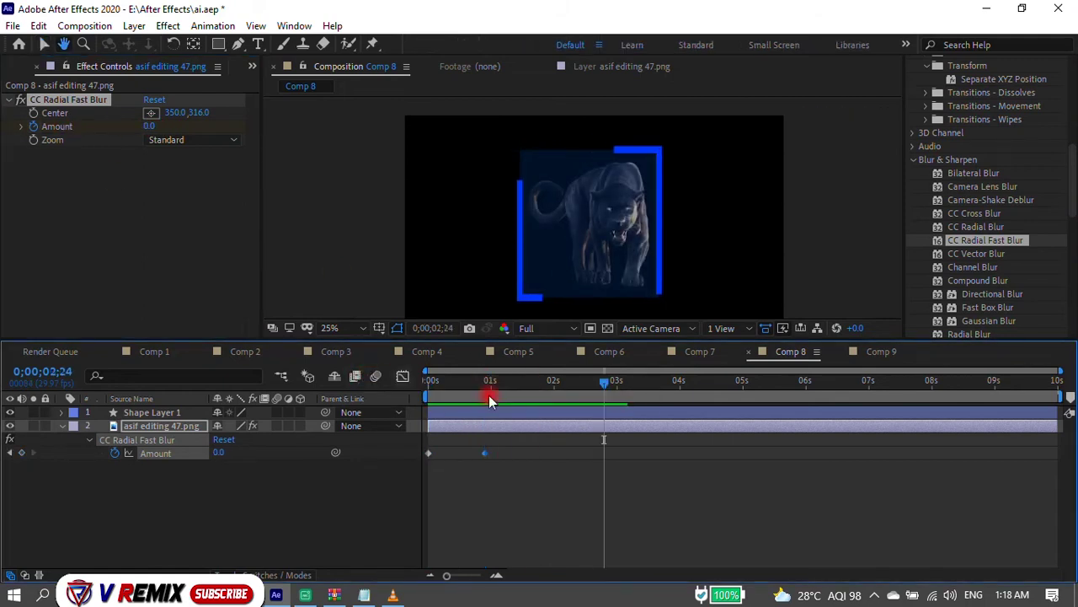
left_click(705, 401)
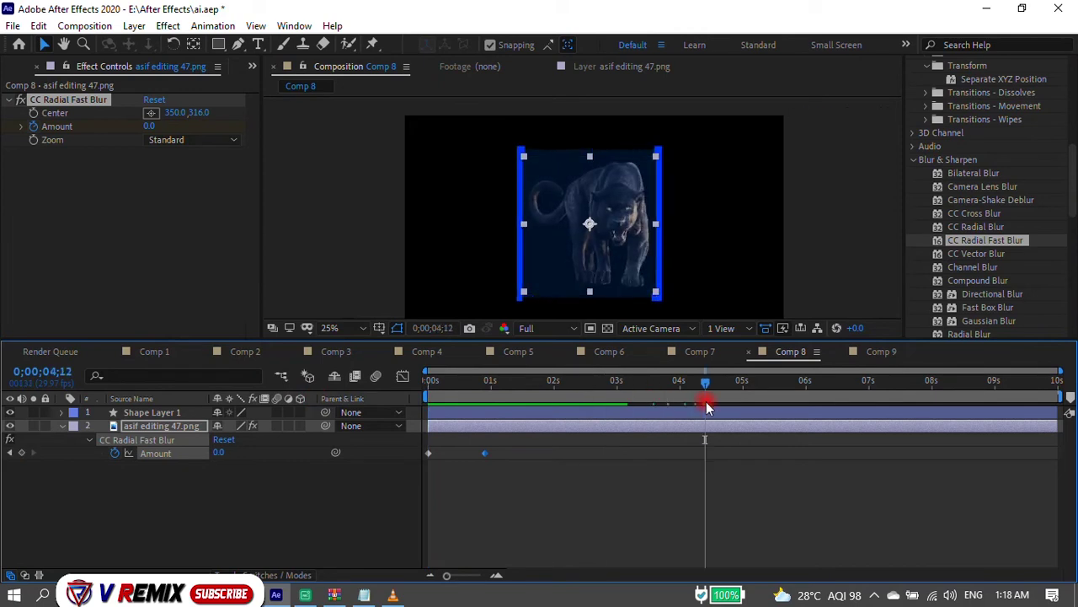
left_click(148, 352)
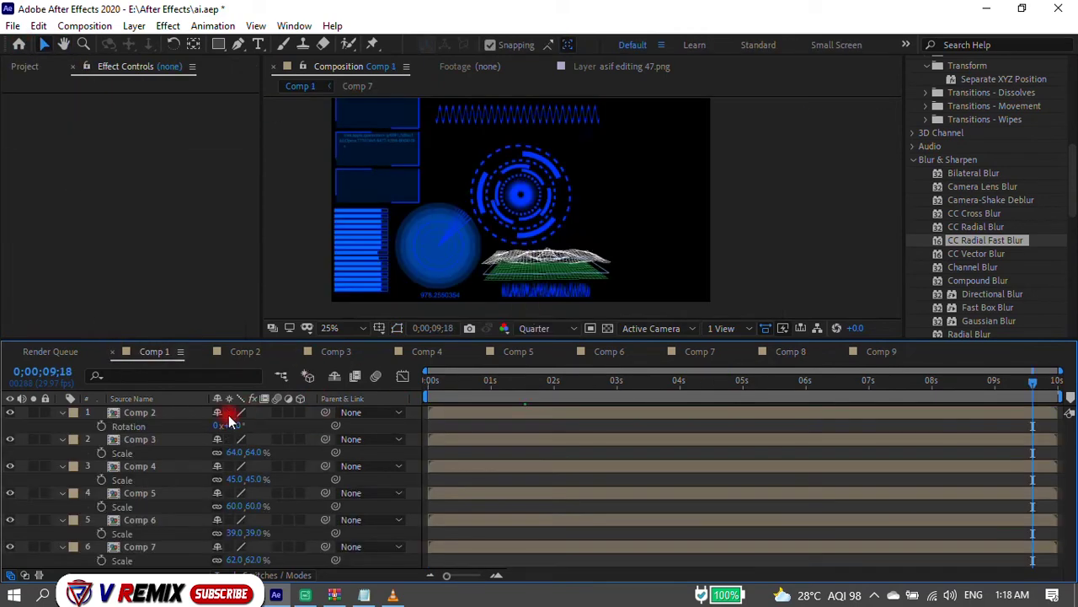
Add Comp 8 from the Project panel into Comp 1 as a layer.
key("u")
left_click(25, 65)
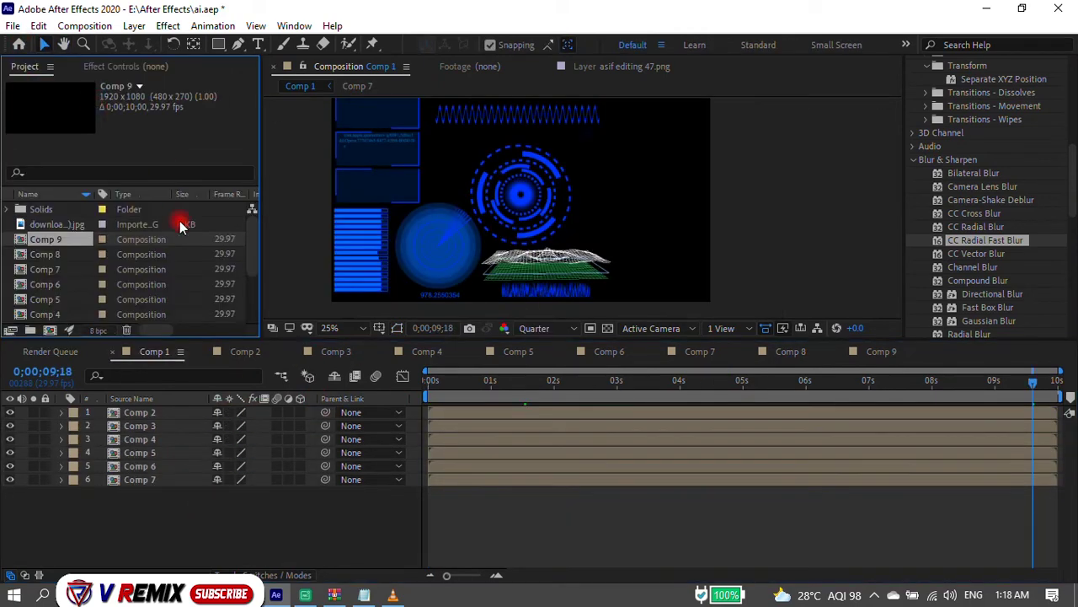
left_click_drag(45, 254, 118, 502)
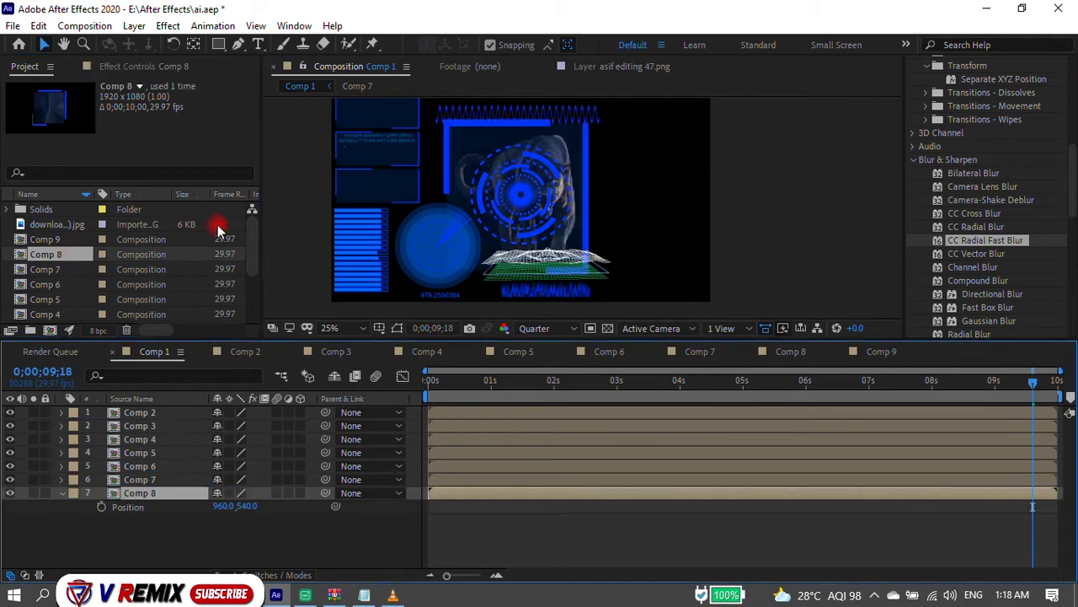
Scale the panther frame to 74% at position 1599,481, then add the Comp 9 text panel.
left_click_drag(247, 506, 4, 506)
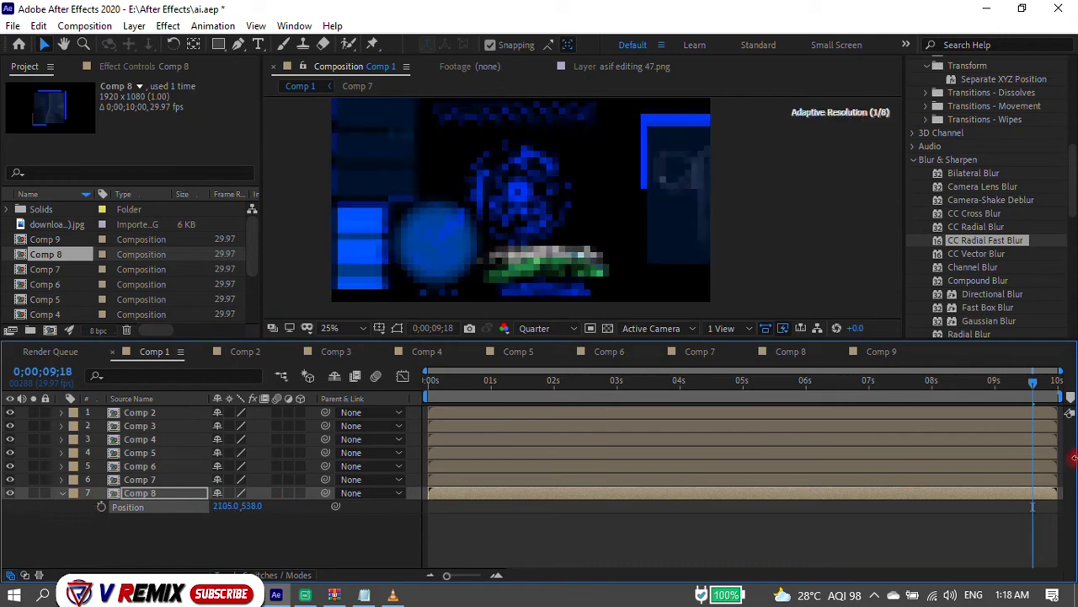
key("s")
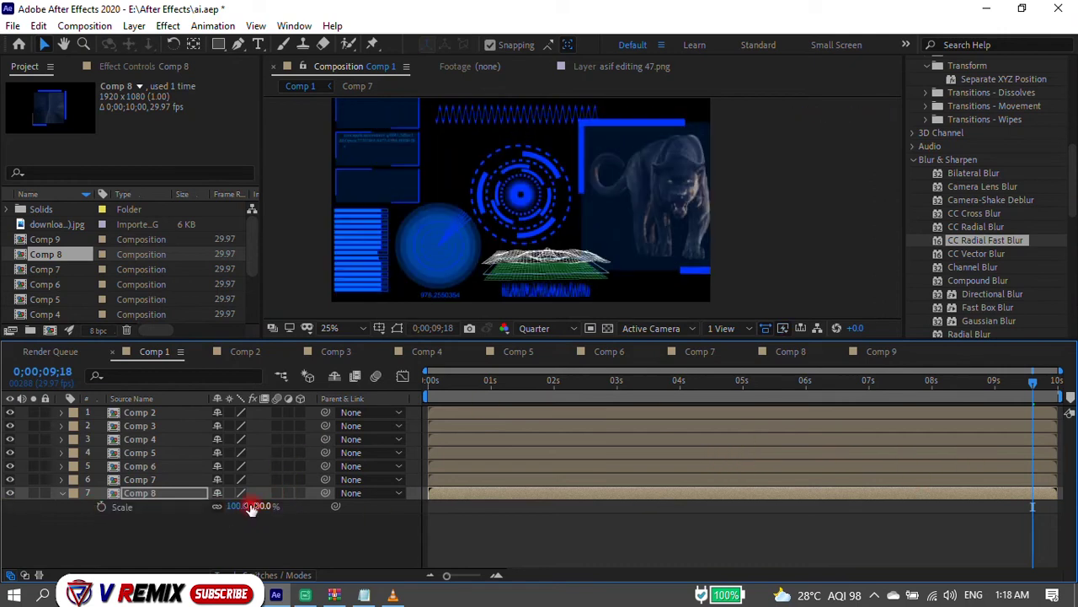
left_click_drag(251, 509, 229, 509)
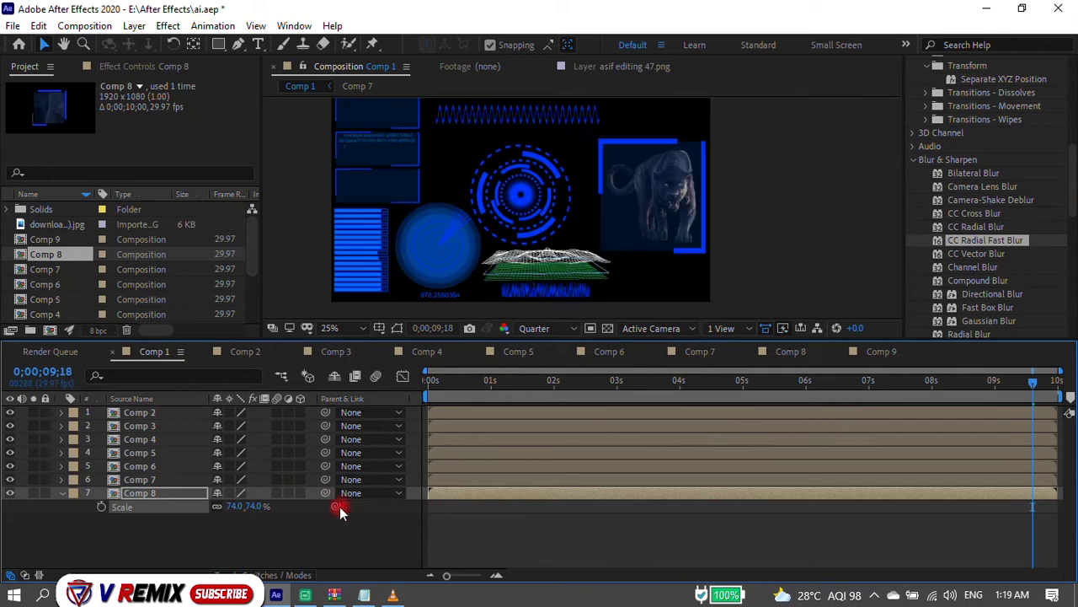
key("p")
left_click_drag(227, 505, 217, 509)
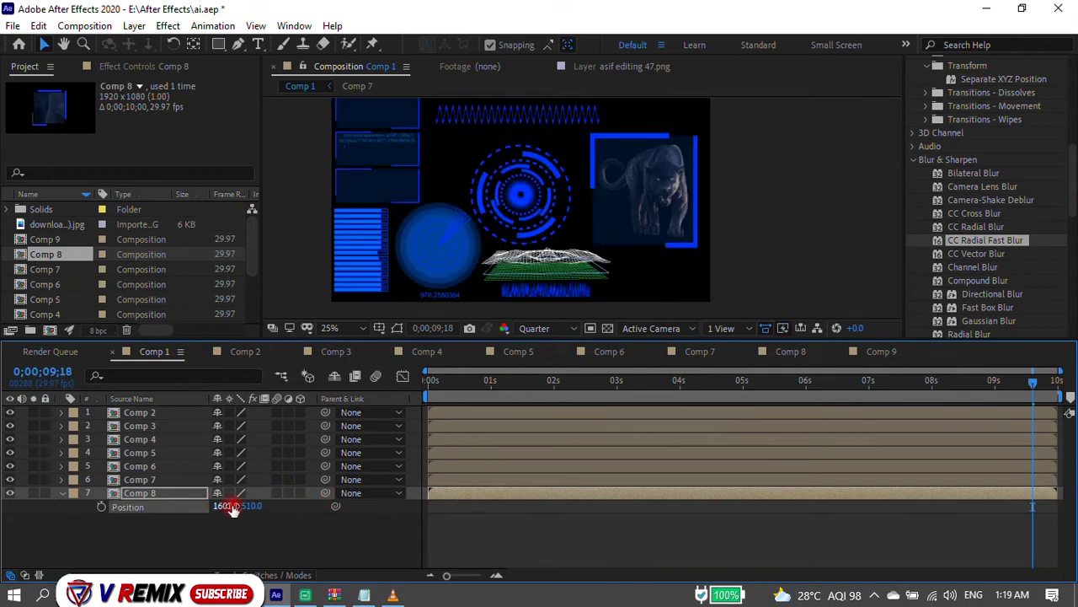
left_click_drag(250, 512, 219, 504)
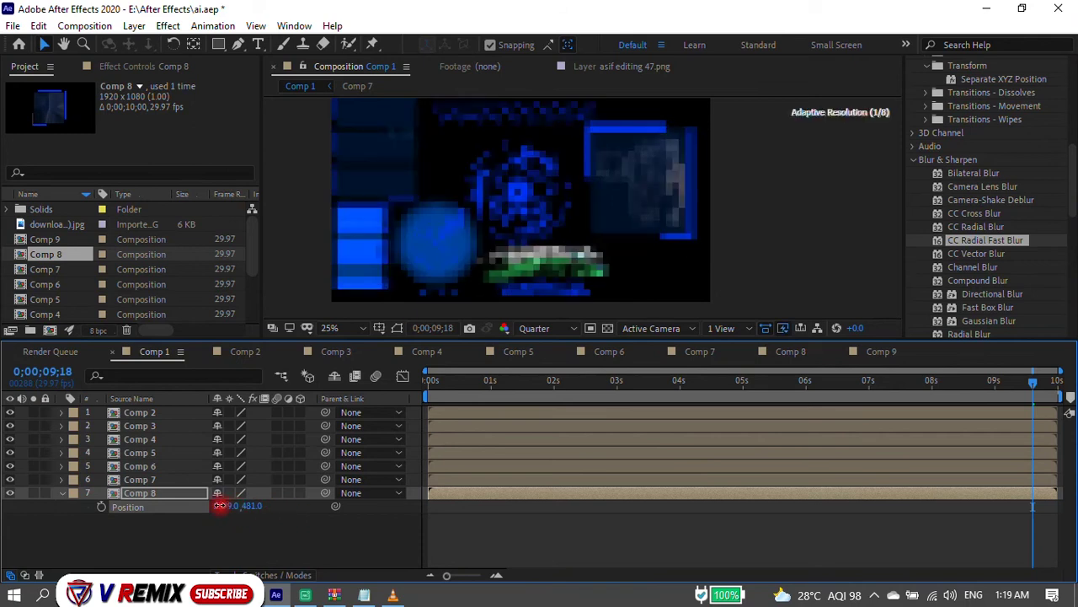
left_click_drag(34, 242, 76, 540)
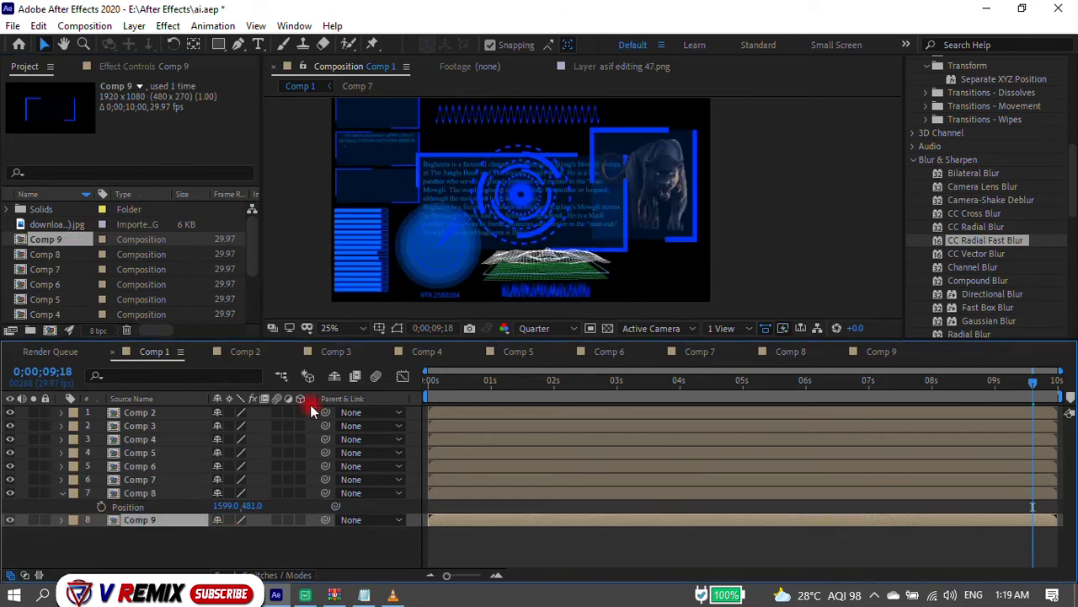
Scale the Comp 9 Bagheera text panel to 42% and move it to about 1588,779.
key("s")
left_click_drag(241, 536, 219, 529)
key("p")
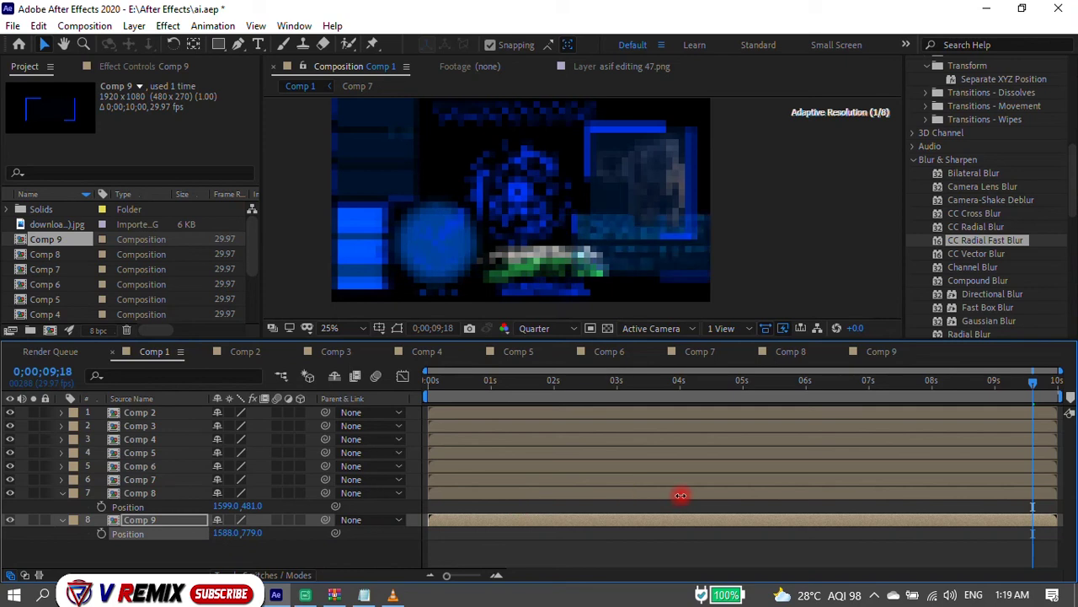
key("s")
left_click_drag(240, 533, 232, 531)
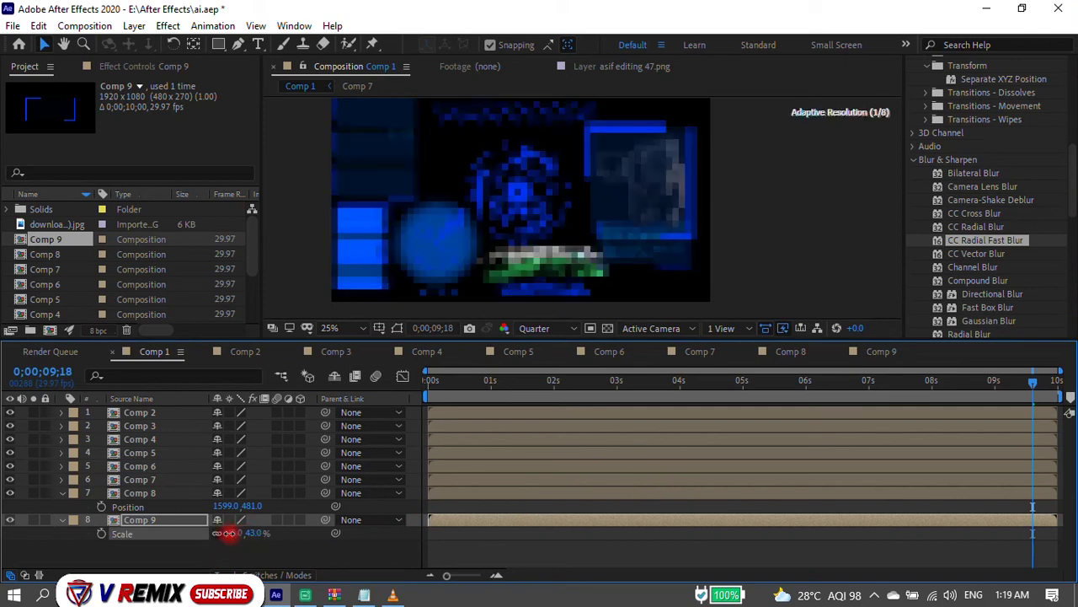
scroll(686, 246, "up", 2)
scroll(581, 247, "up", 2)
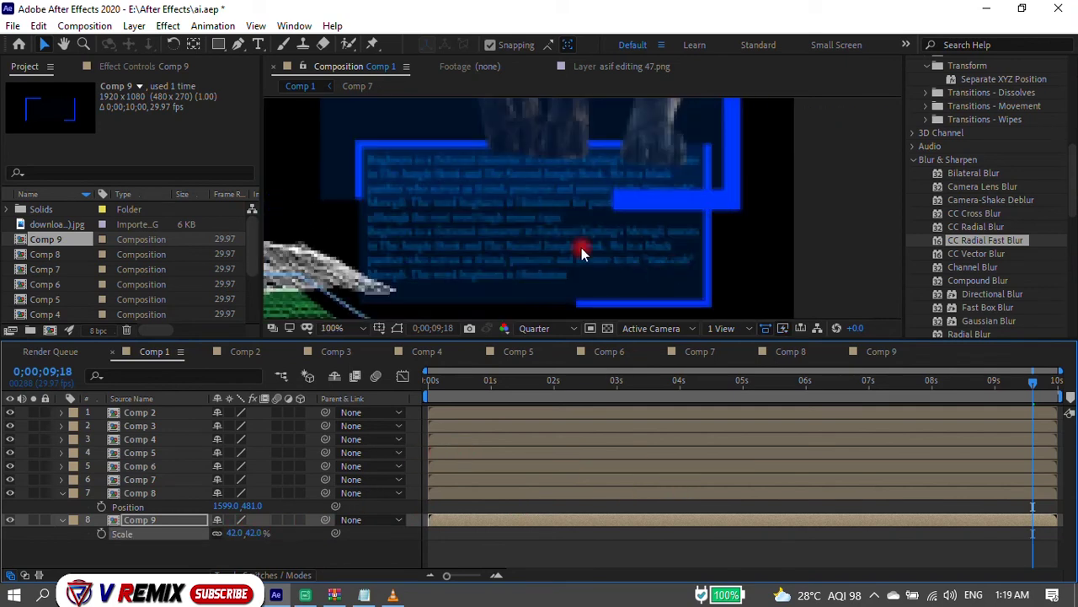
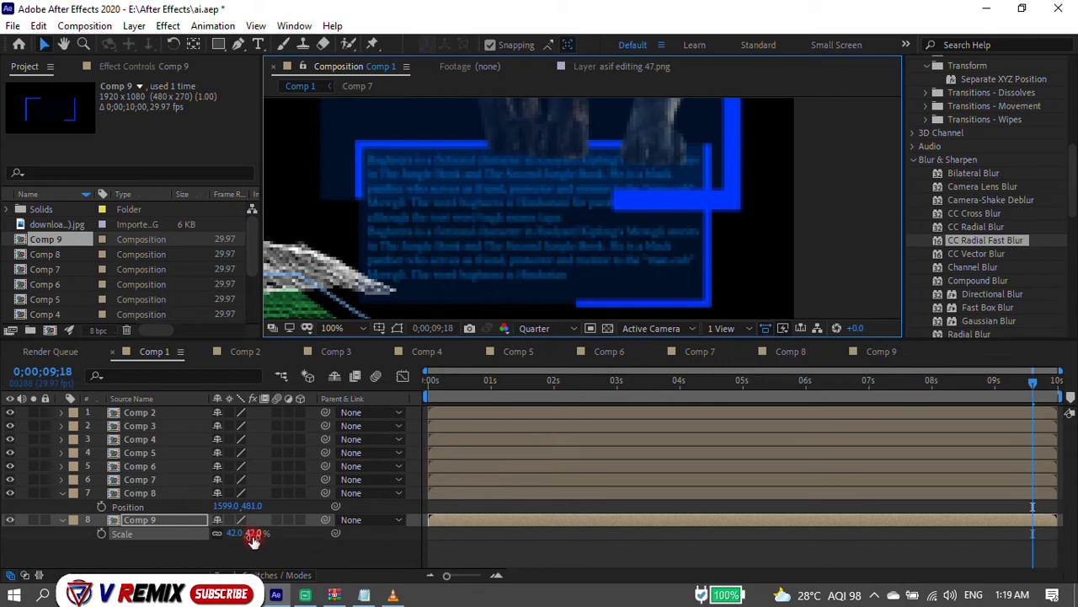
Lower the Comp 9 text box's position in Comp 1.
key("p")
left_click_drag(251, 533, 318, 534)
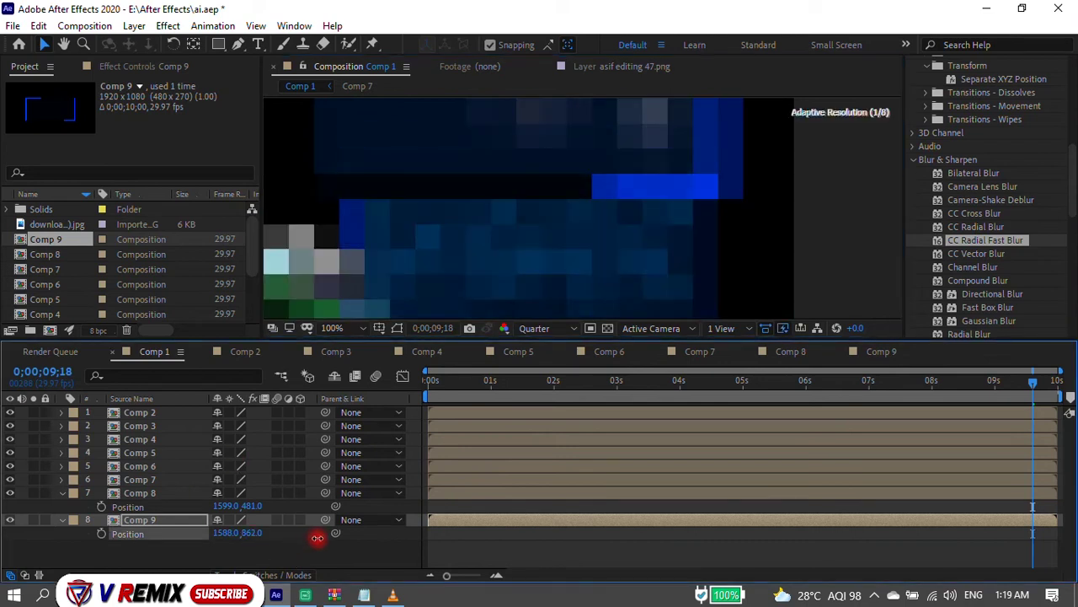
scroll(498, 253, "down", 2)
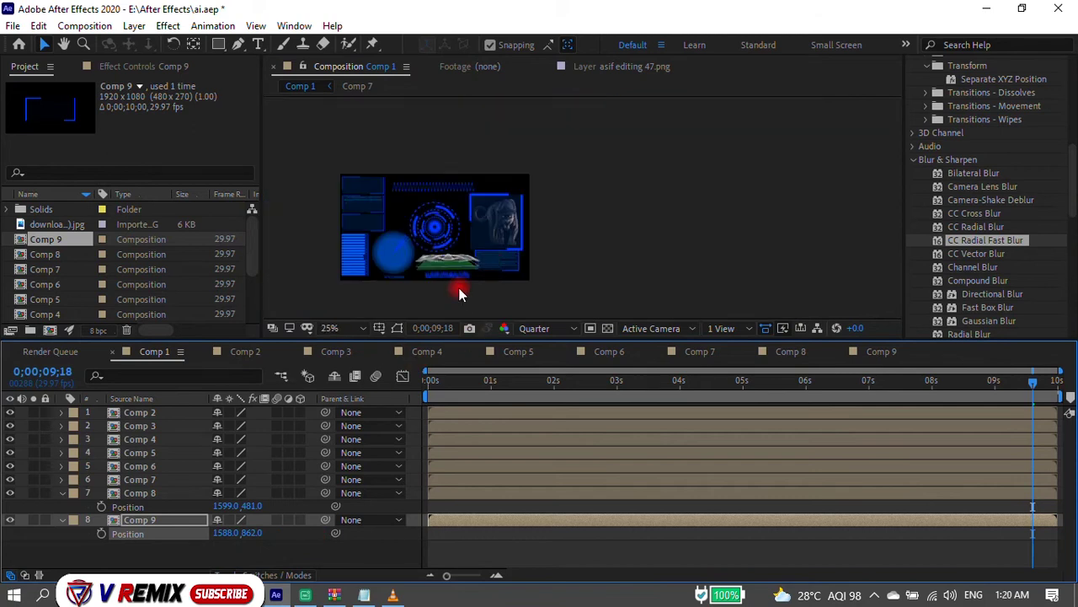
scroll(453, 239, "up", 1)
left_click(453, 238)
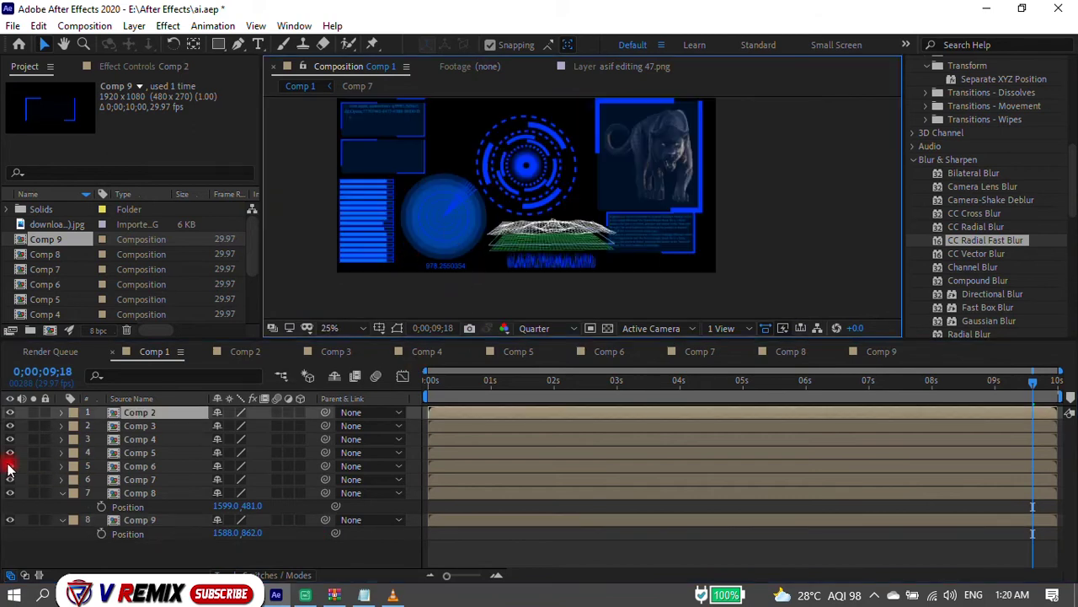
left_click(518, 353)
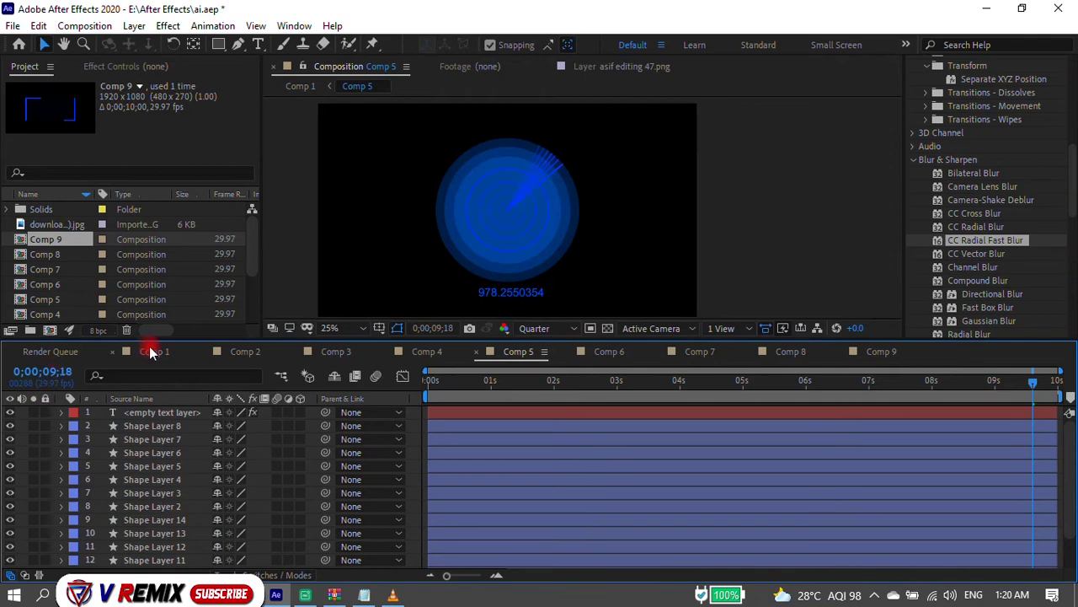
left_click(147, 351)
Scale the Comp 5 radar circle to 46%.
left_click(155, 454)
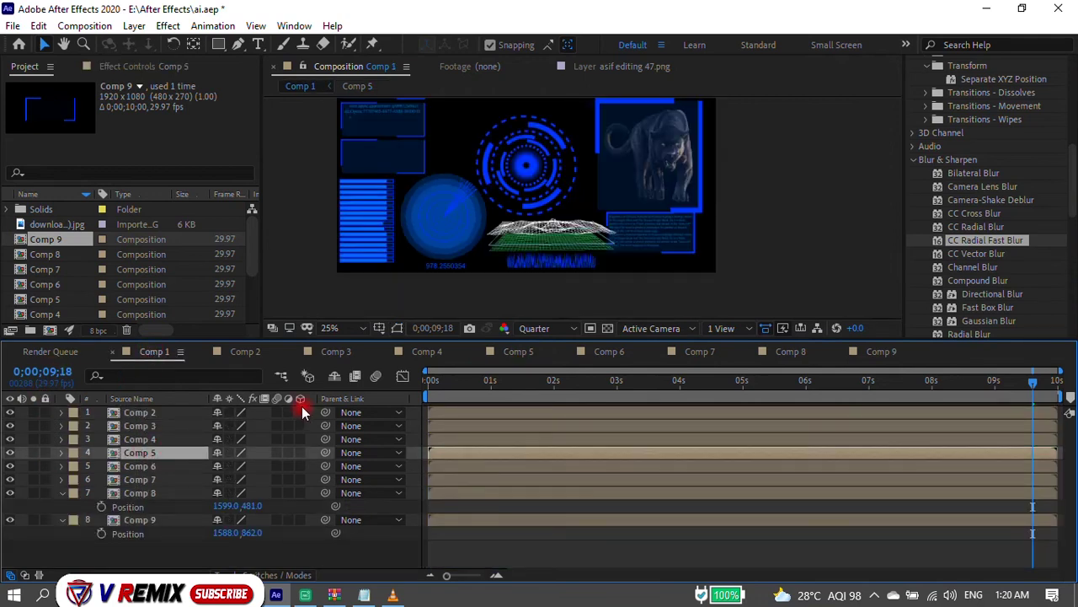
key("s")
mouse_move(243, 466)
left_mouse_down()
mouse_move(234, 473)
mouse_move(252, 469)
left_mouse_up()
left_click(164, 480)
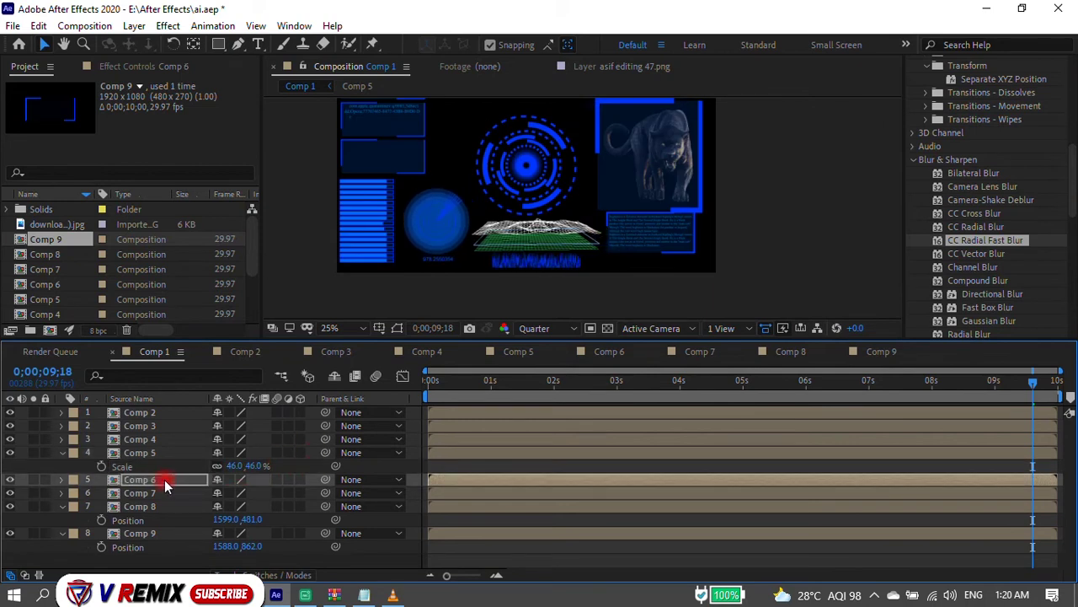
left_click(626, 236)
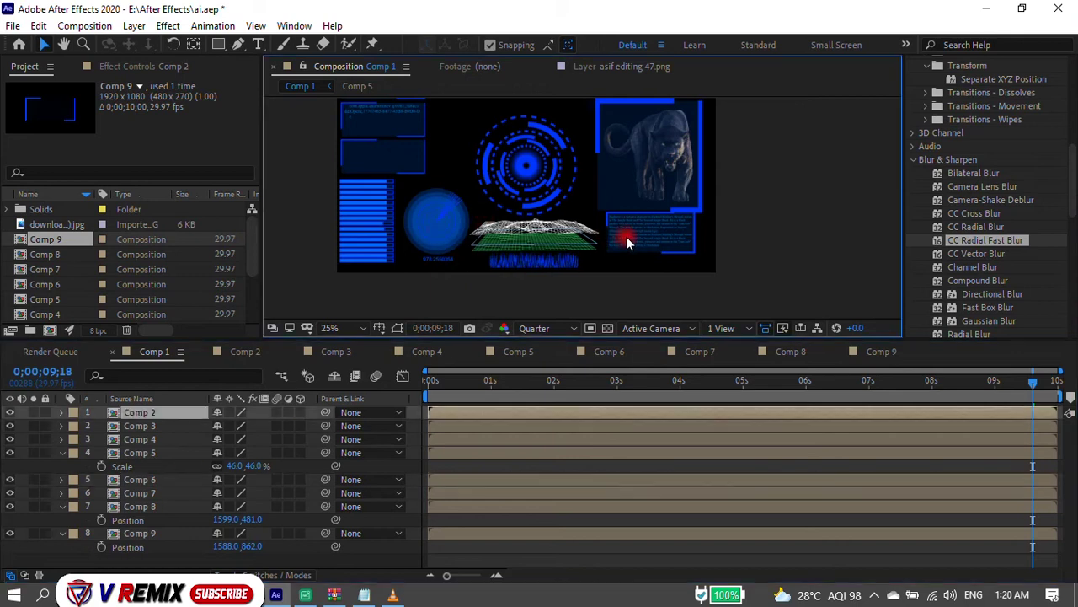
Move the Comp 9 text panel further down, enlarge it to 49%, and preview.
left_click(139, 534)
left_click_drag(248, 546, 262, 548)
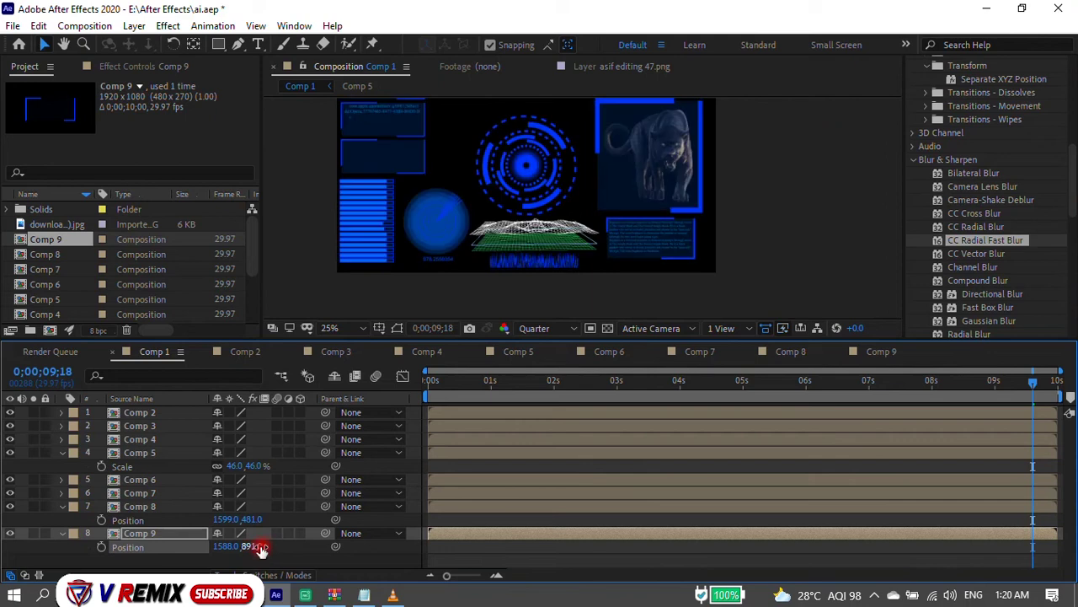
key("s")
left_click_drag(240, 548, 248, 548)
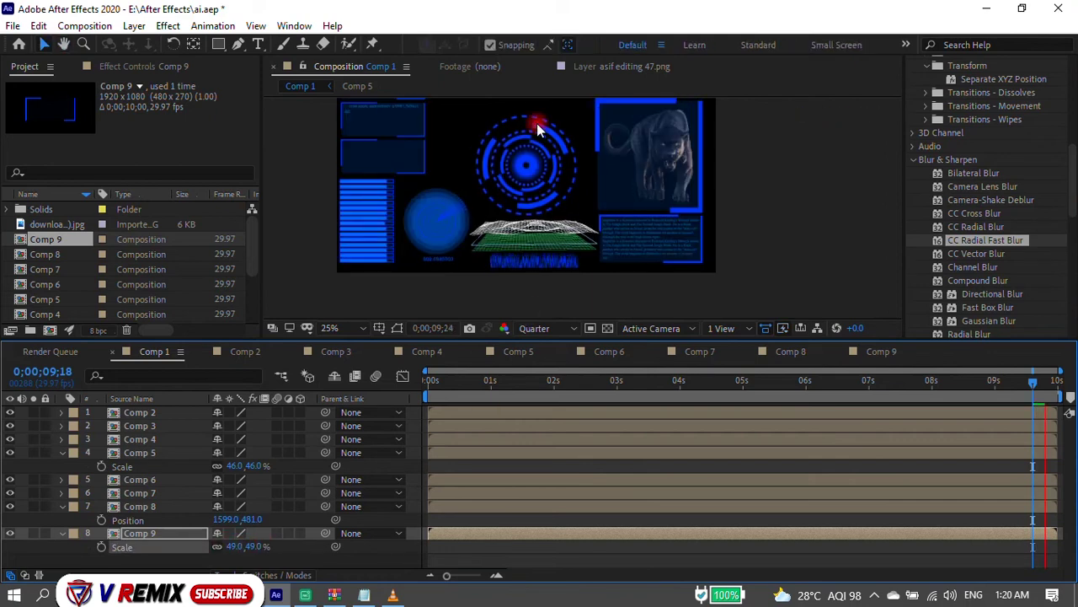
key("space")
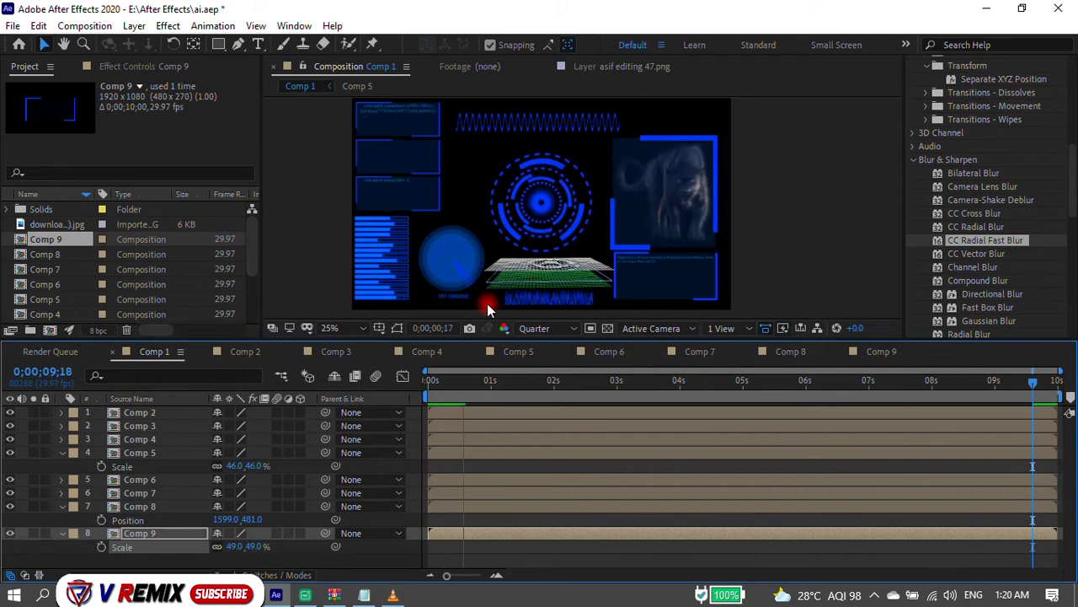
left_click_drag(484, 382, 679, 384)
Shrink the Comp 4 bar graphic to 38%.
left_click(397, 126)
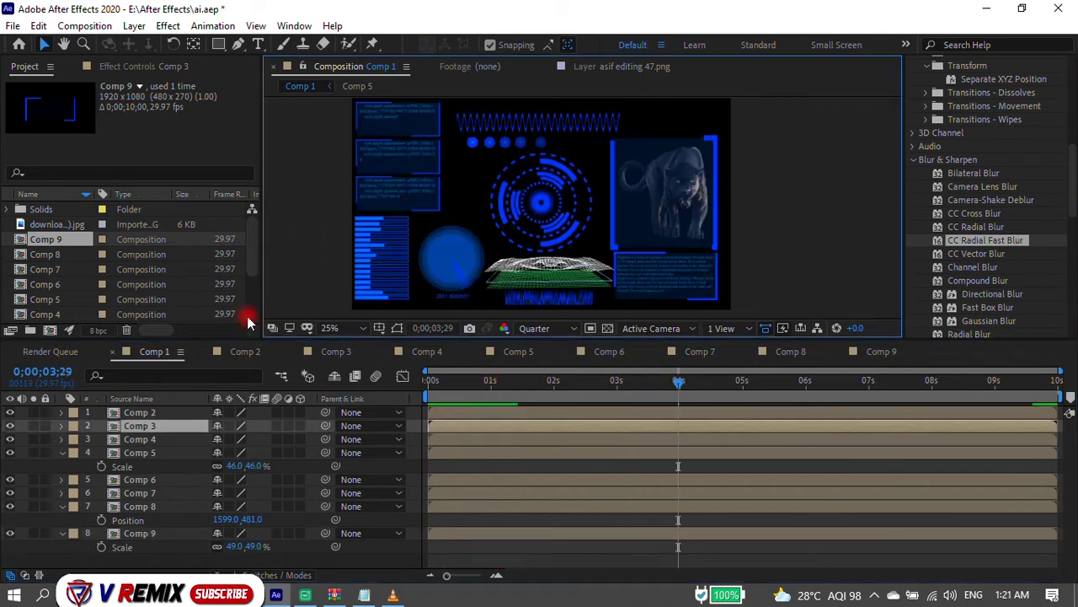
left_click(394, 281)
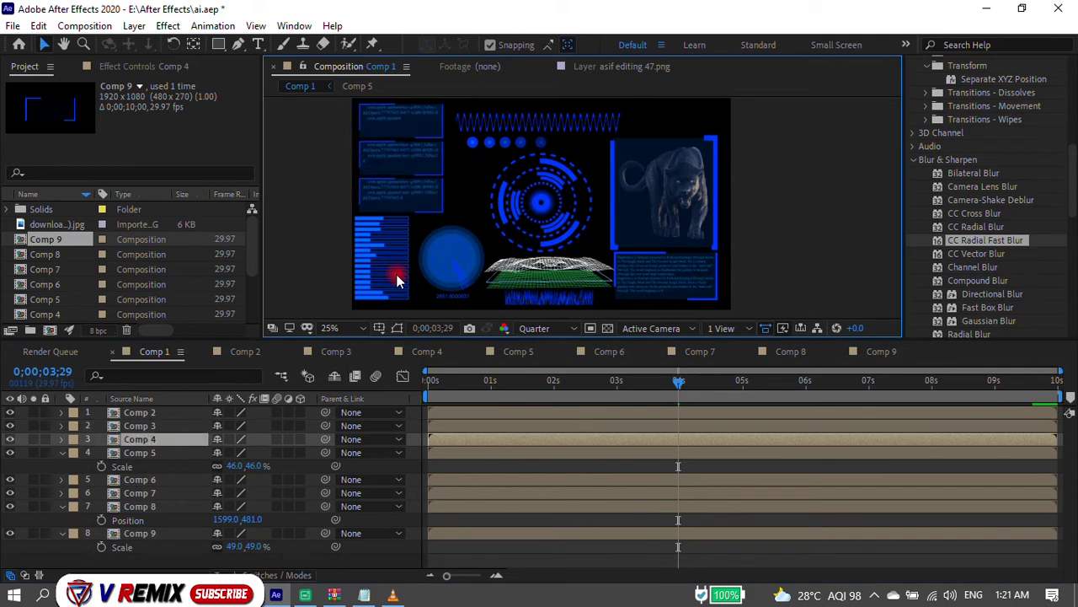
key("s")
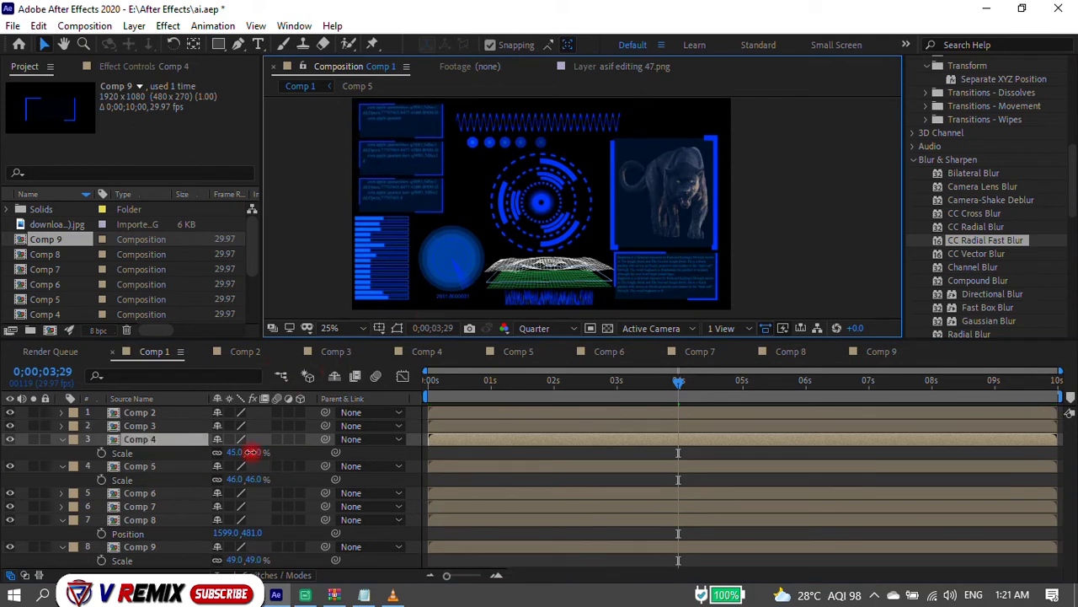
left_click_drag(250, 452, 239, 452)
left_click(411, 187)
left_click(224, 405)
left_click(147, 426)
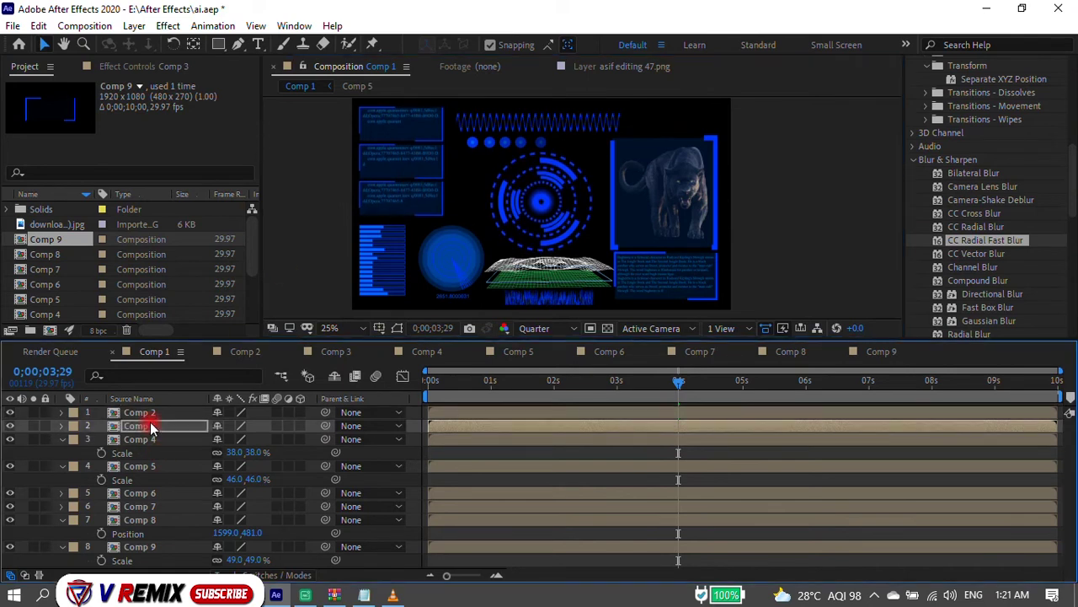
left_click(158, 441)
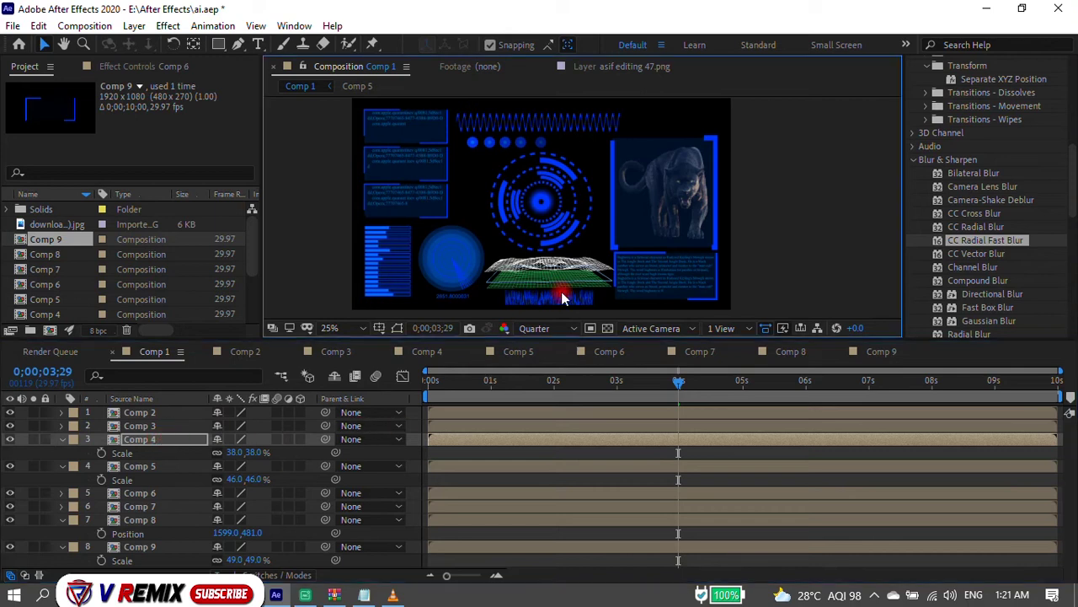
Scale the Comp 6 wireframe to 32% and nudge the Comp 8 panther frame to 1587, 469.
left_click(147, 493)
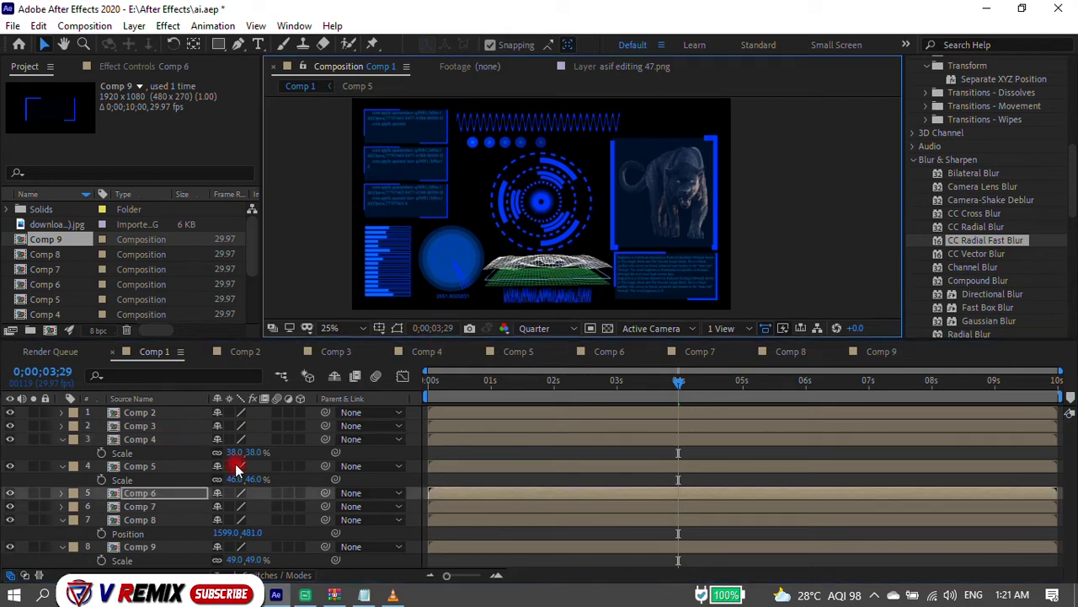
key("s")
left_click_drag(249, 510, 253, 513)
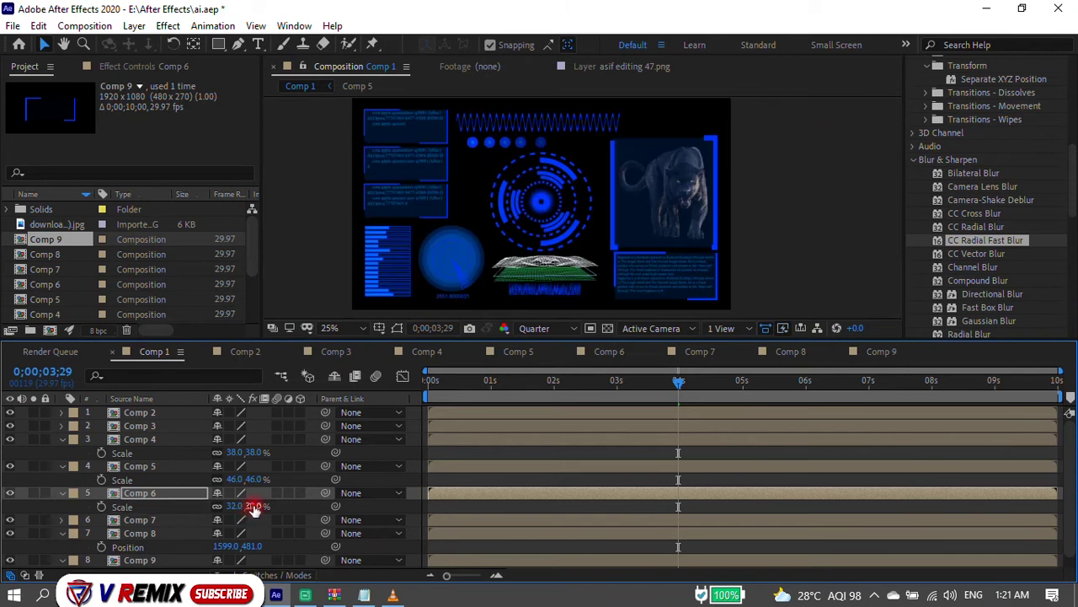
left_click(671, 285)
left_click_drag(696, 178, 693, 176)
key("Return")
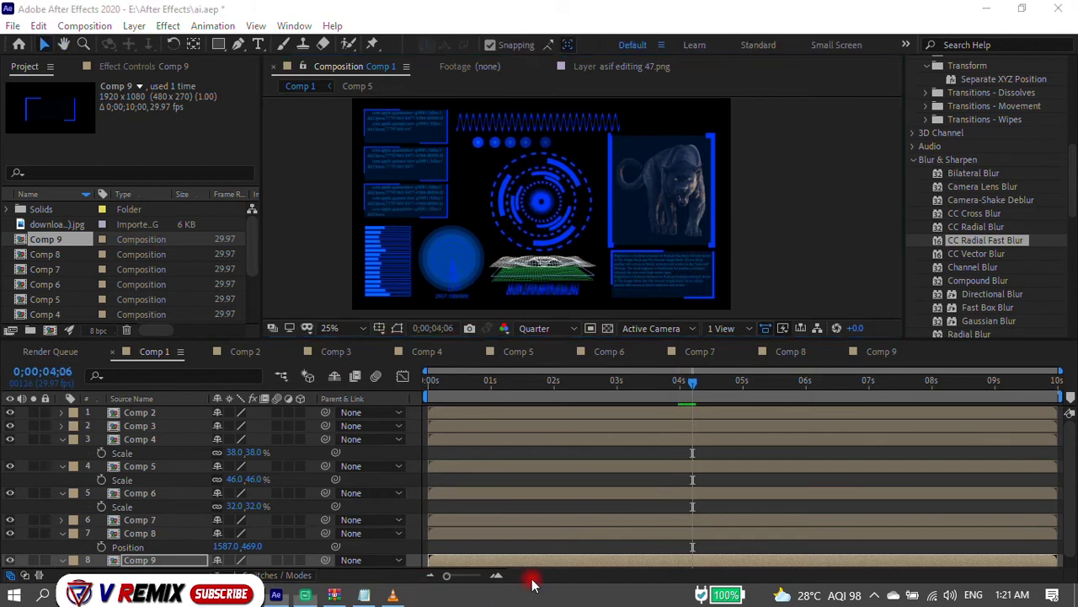
Collapse the shown properties of all layers in Comp 1.
left_click(187, 426)
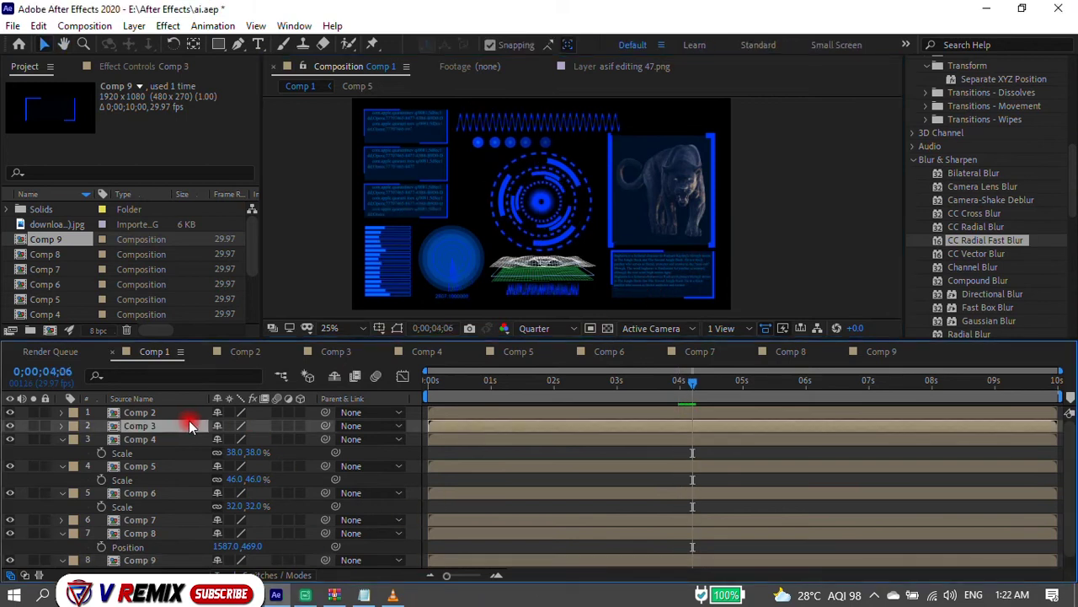
key("ctrl+a")
key("u")
left_click(187, 551)
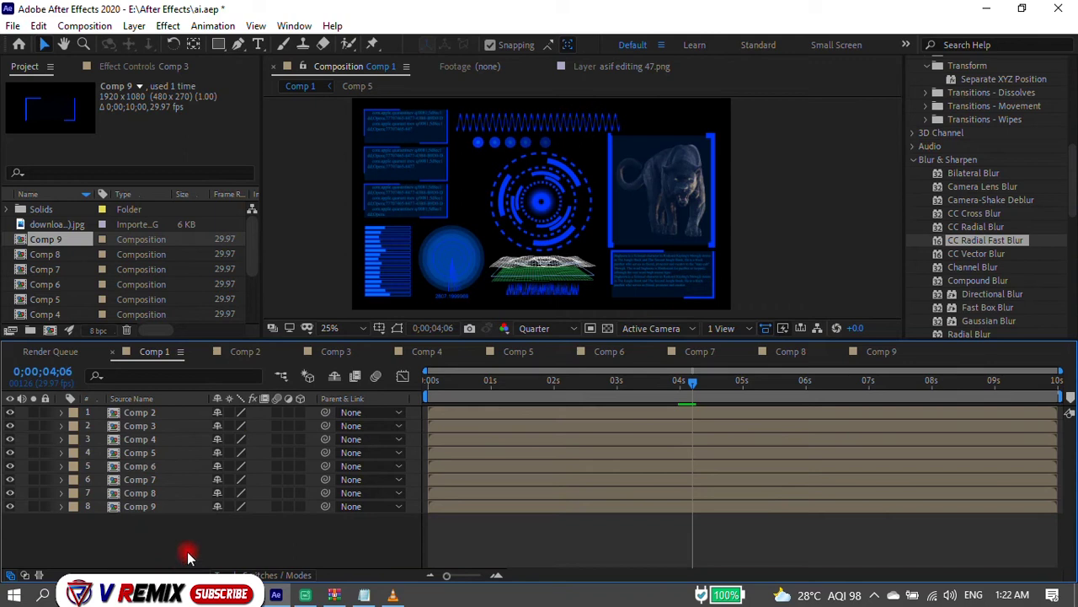
Draw a four-point pen path forming a thin slanted bar along the frame's left edge.
left_click(239, 43)
scroll(410, 144, "up", 1)
scroll(421, 103, "down", 1)
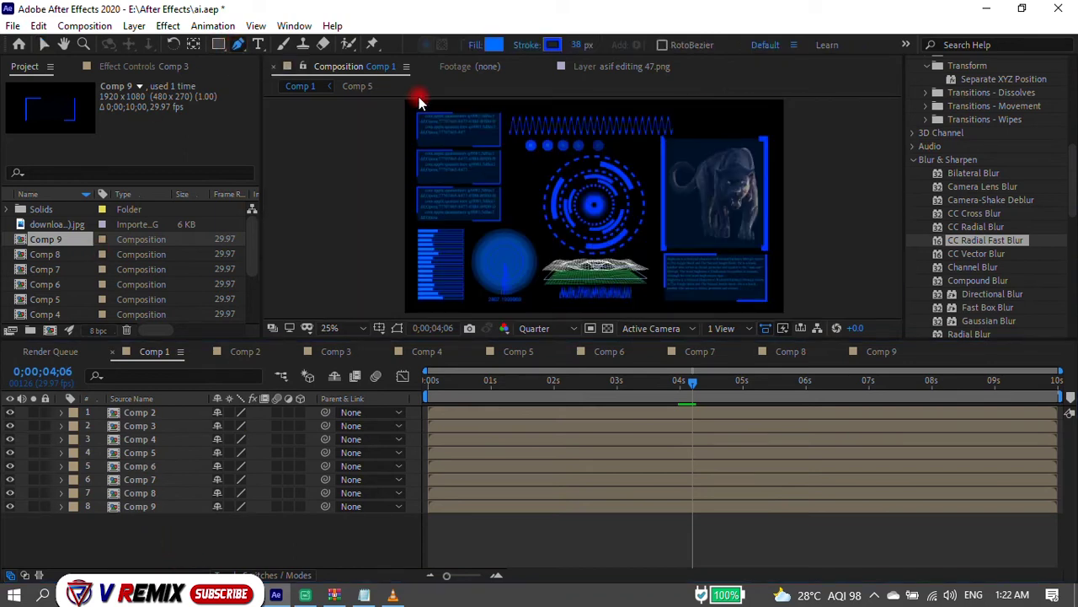
scroll(421, 101, "up", 5)
scroll(434, 131, "down", 1)
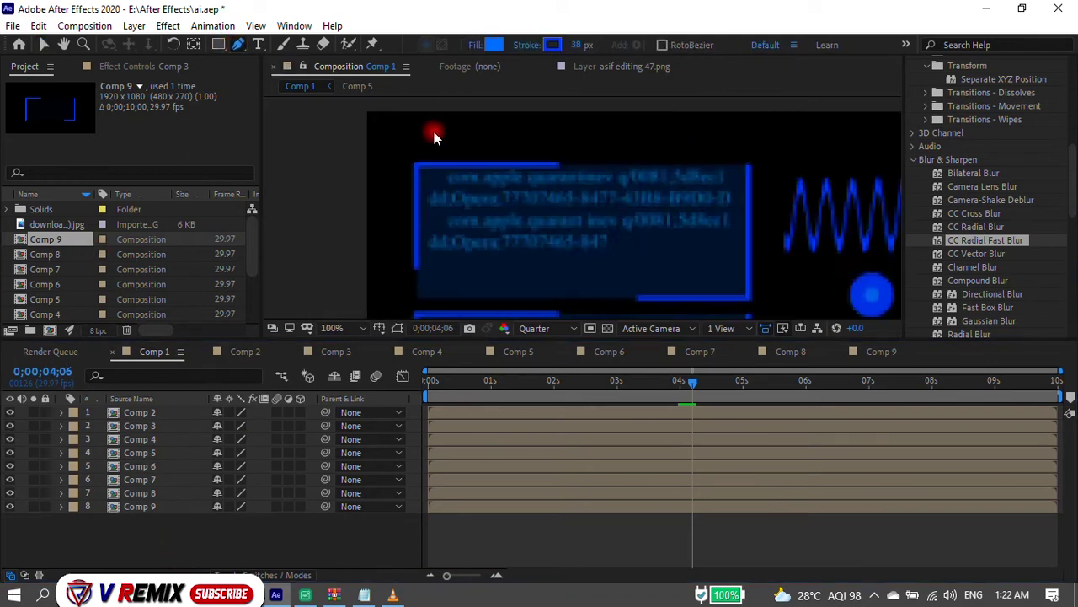
scroll(405, 127, "down", 2)
left_click(402, 124)
left_click(402, 303)
scroll(414, 306, "down", 1)
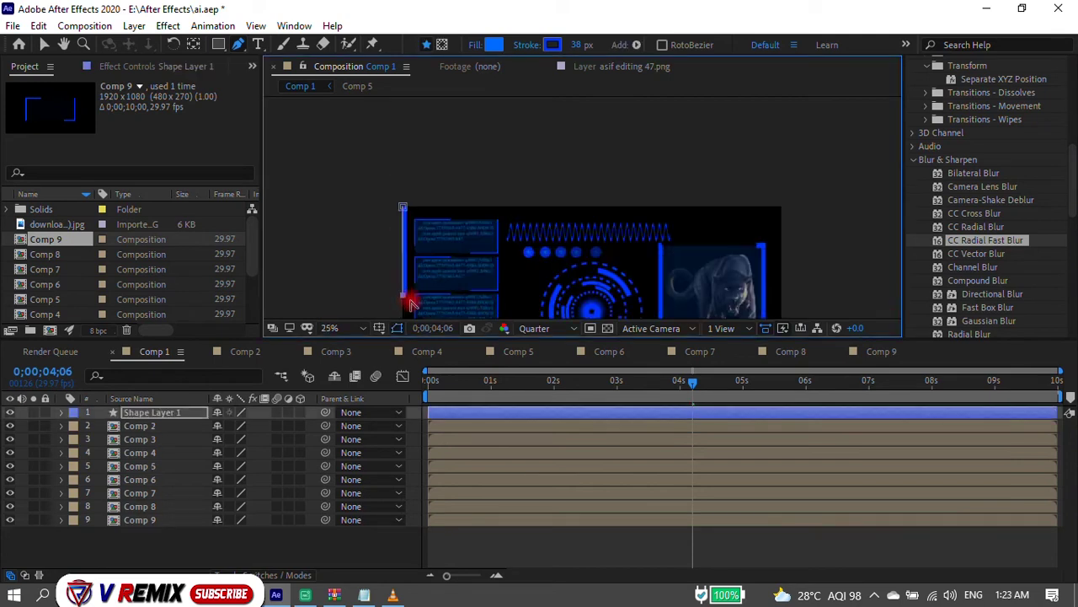
scroll(412, 310, "up", 1)
left_click(415, 313)
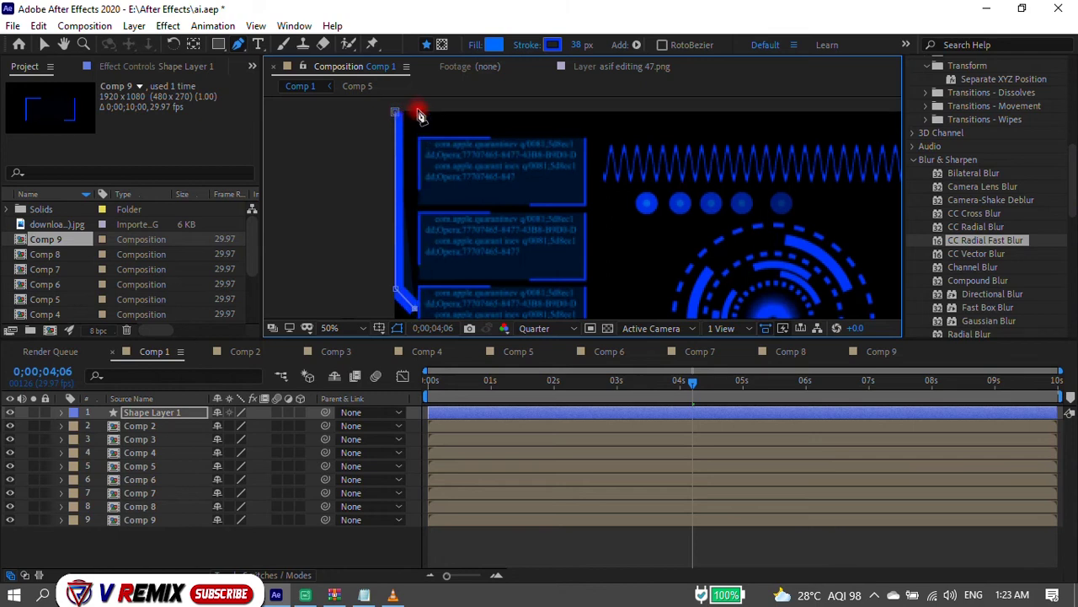
left_click(414, 107)
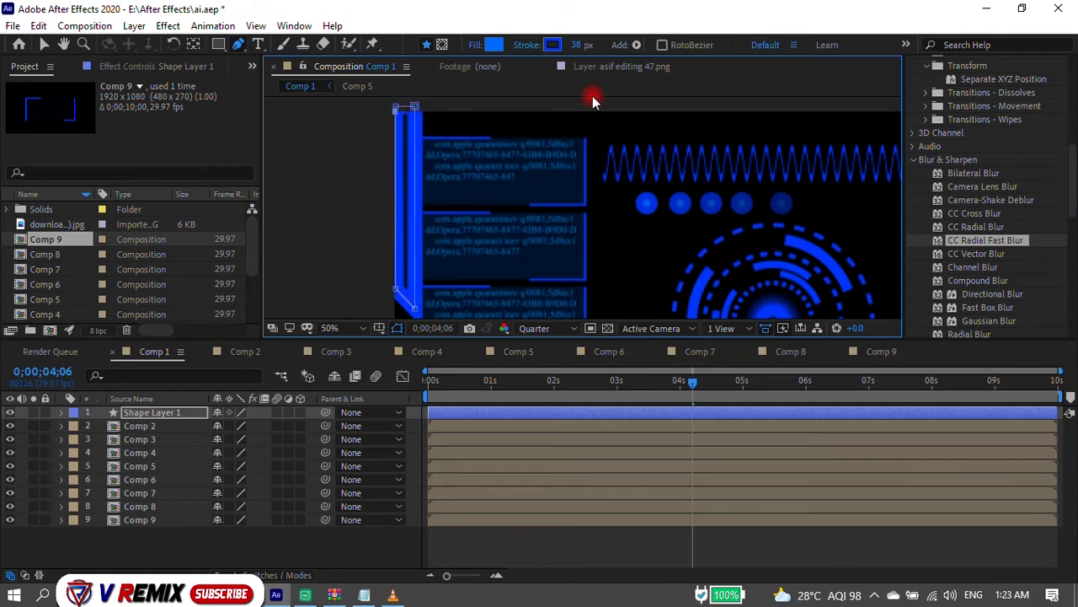
Give the bar a solid blue fill with no stroke, then select the new layer.
left_click(475, 44)
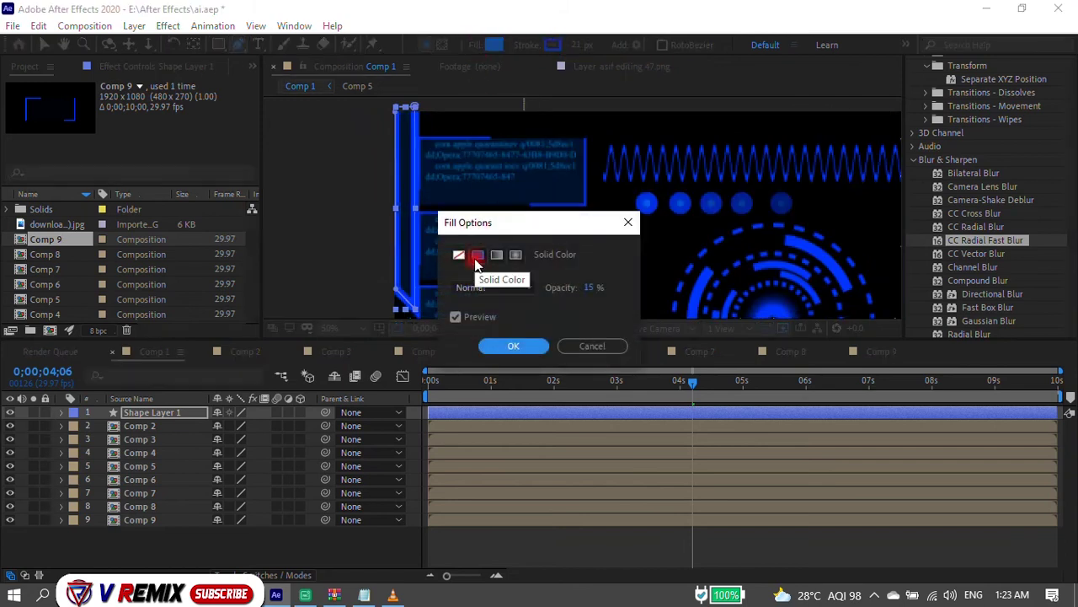
left_click(514, 347)
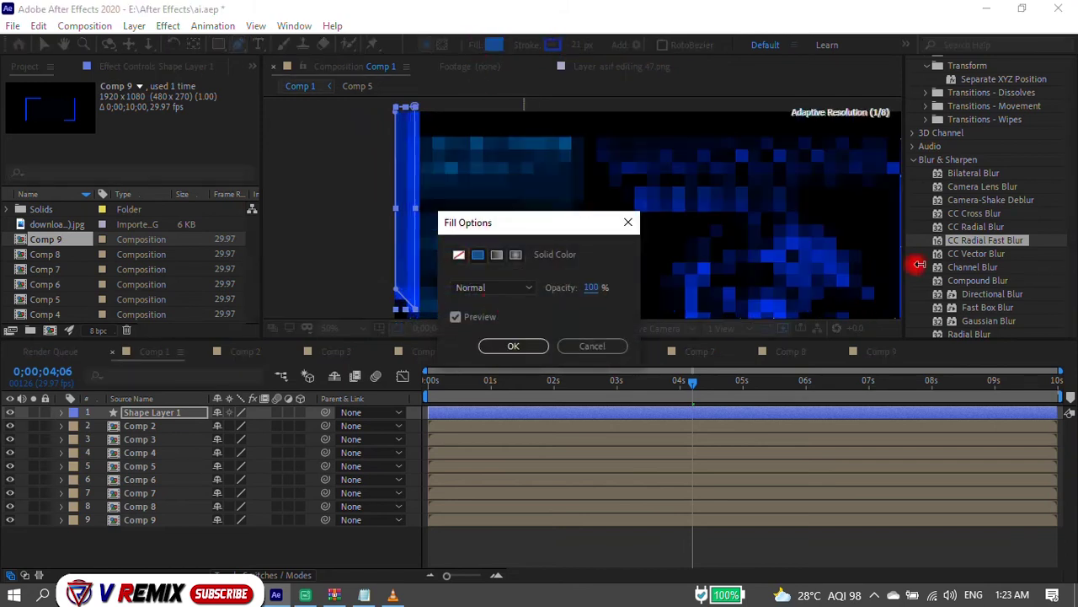
left_click(579, 47)
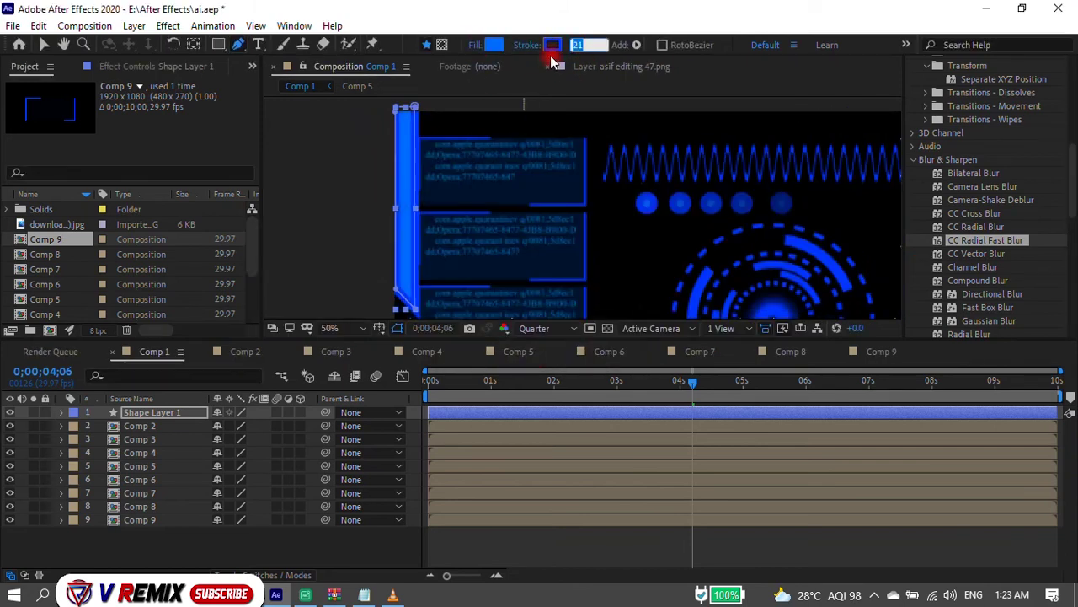
left_click(523, 44)
left_click(504, 347)
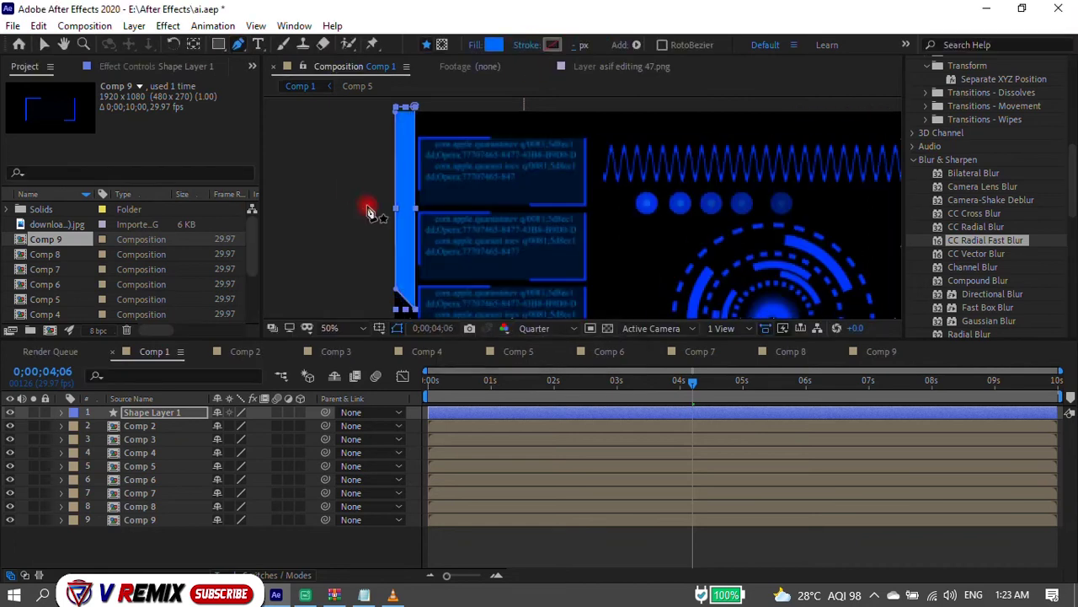
scroll(364, 143, "down", 1)
left_click(348, 172)
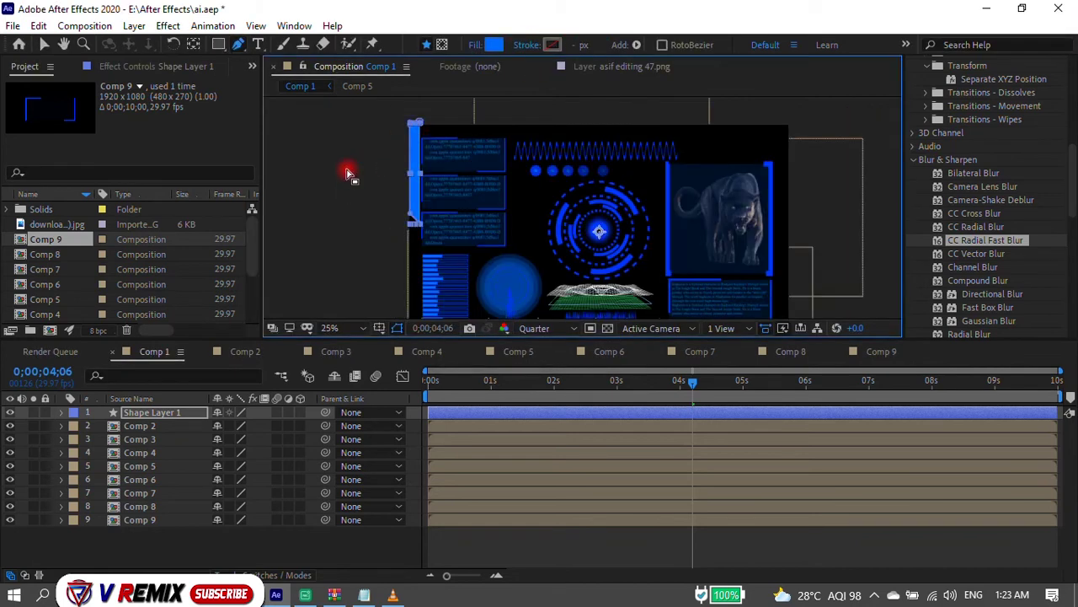
left_click(43, 44)
scroll(340, 150, "down", 2)
scroll(359, 227, "up", 3)
scroll(359, 227, "down", 3)
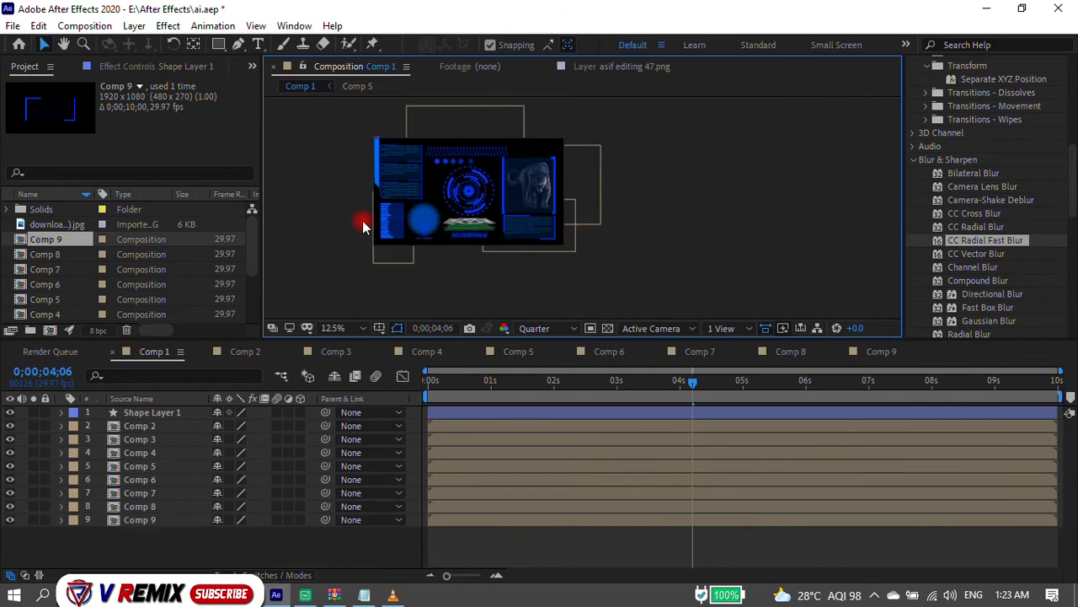
scroll(362, 156, "up", 2)
left_click(360, 160)
Duplicate the blue bar and place the copy along the HUD's right edge.
key("ctrl+d")
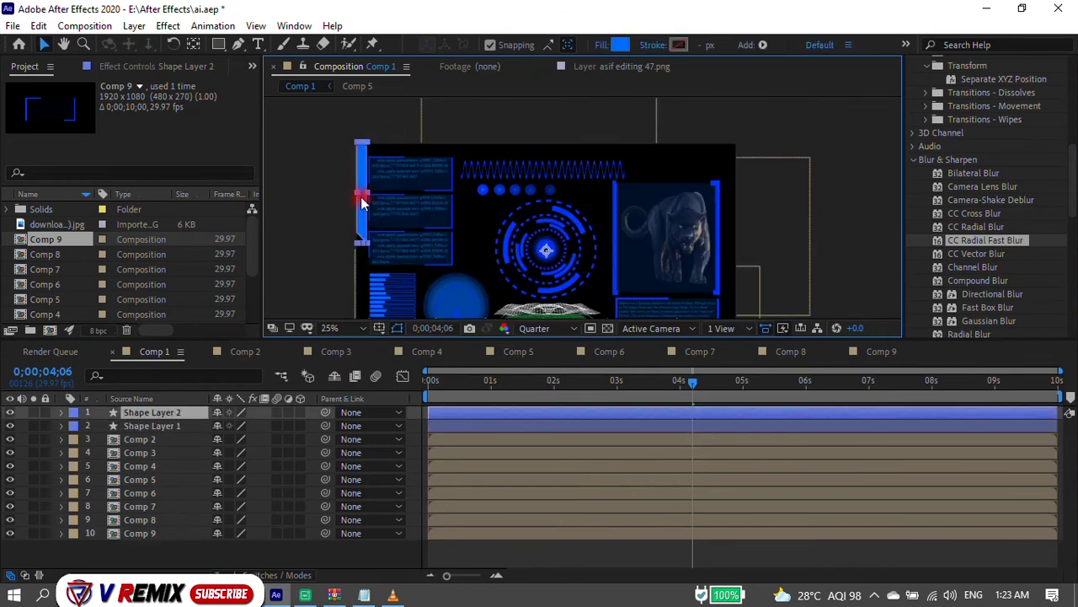
left_click_drag(362, 203, 733, 180)
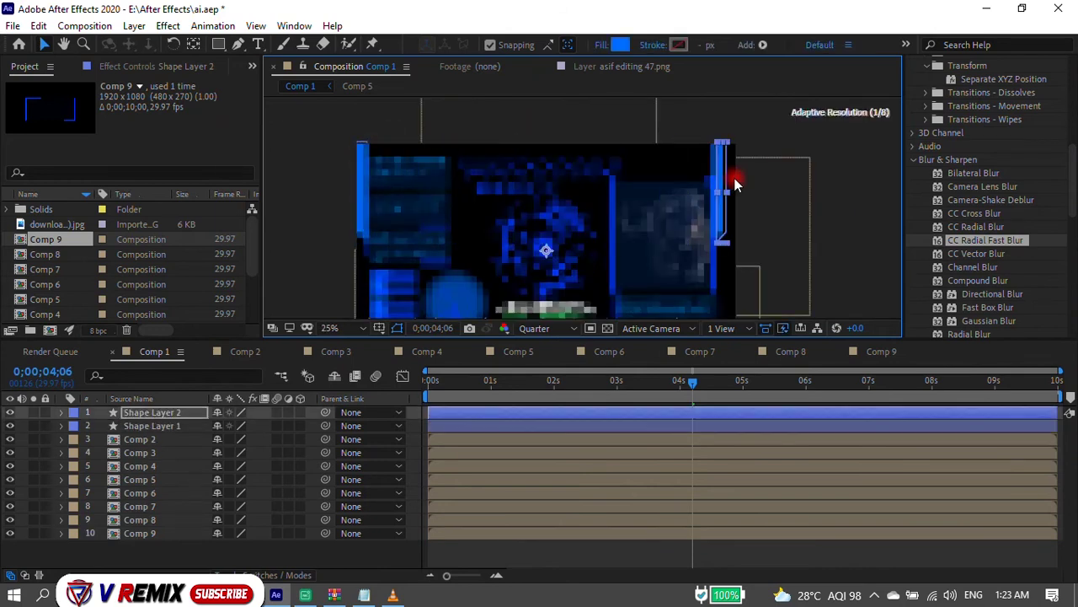
scroll(750, 181, "up", 4)
scroll(725, 193, "down", 4)
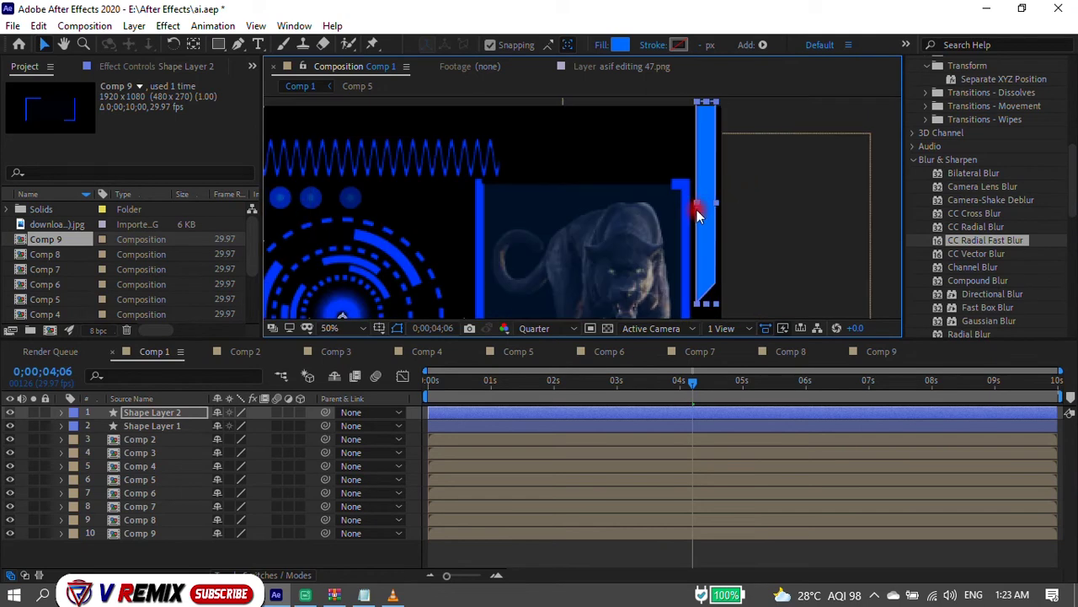
key("grave")
scroll(681, 212, "up", 2)
left_click_drag(657, 330, 664, 345)
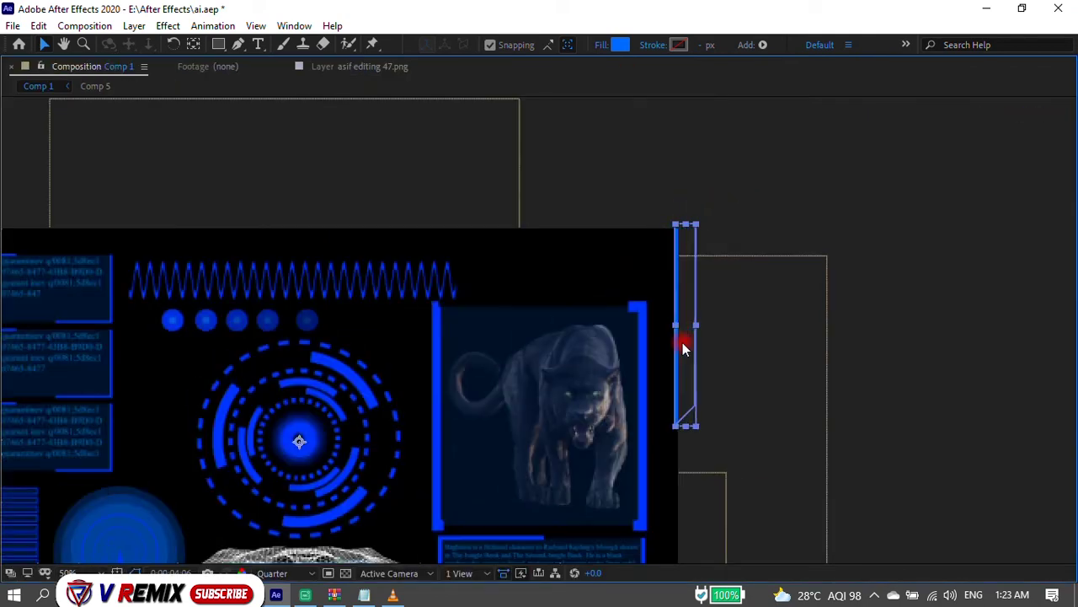
left_click_drag(664, 346, 671, 352)
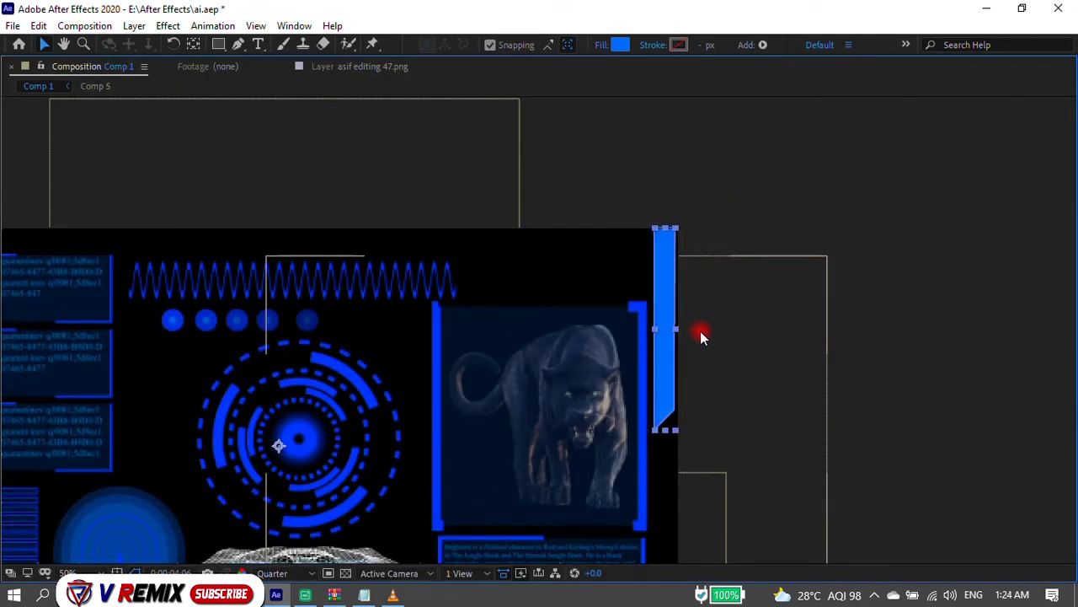
left_click(699, 330)
left_click(746, 308)
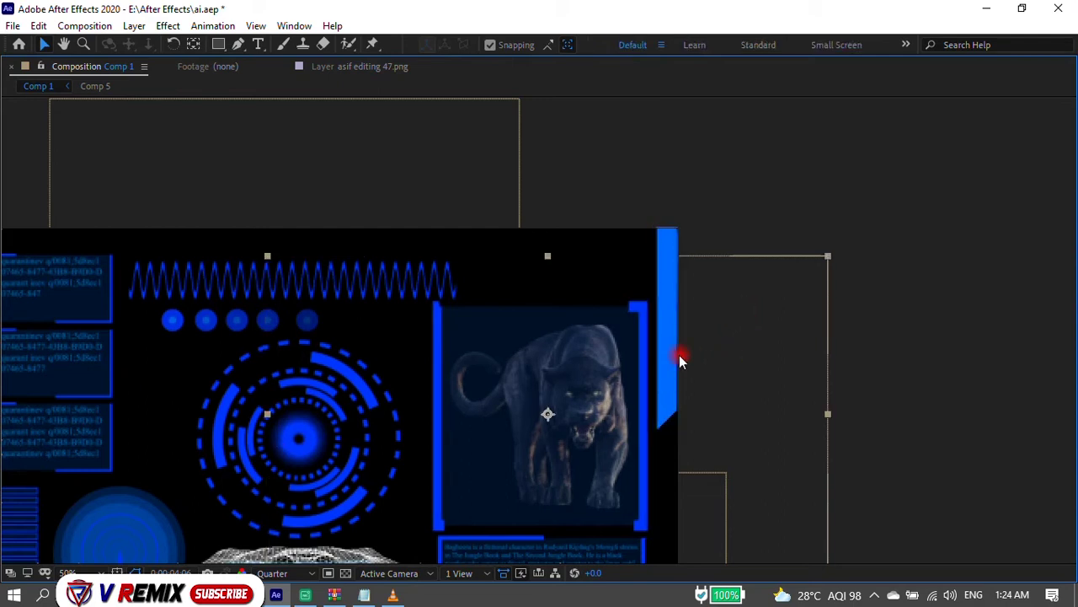
left_click(672, 250)
left_click(723, 204)
left_click(666, 283)
Duplicate the right-edge bar and rotate the copy to lie horizontal.
key("ctrl+d")
left_click_drag(670, 295, 609, 284)
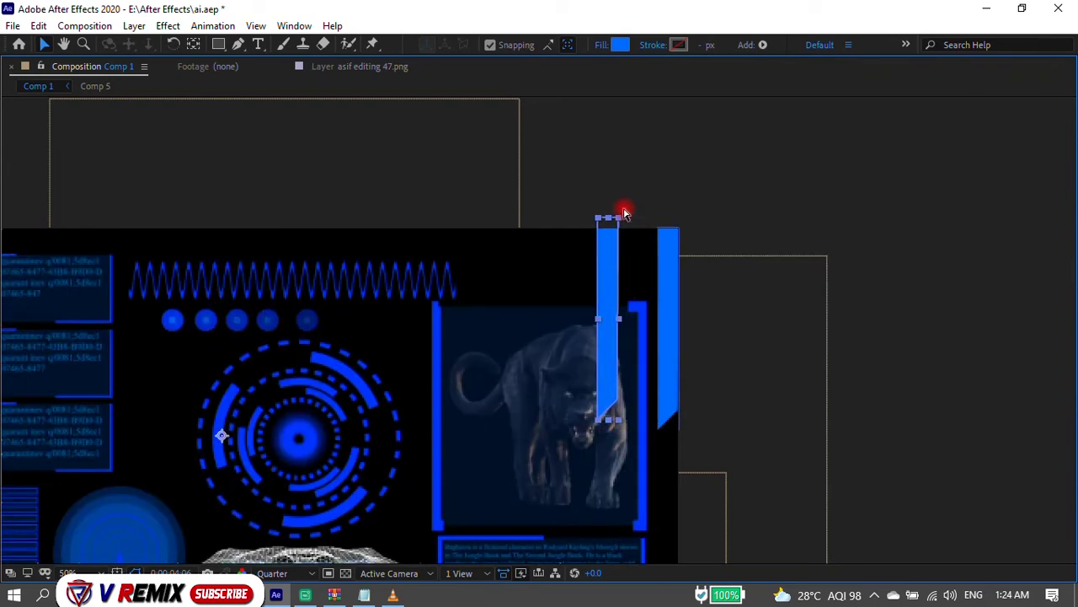
left_click(174, 44)
left_click_drag(649, 224, 609, 226)
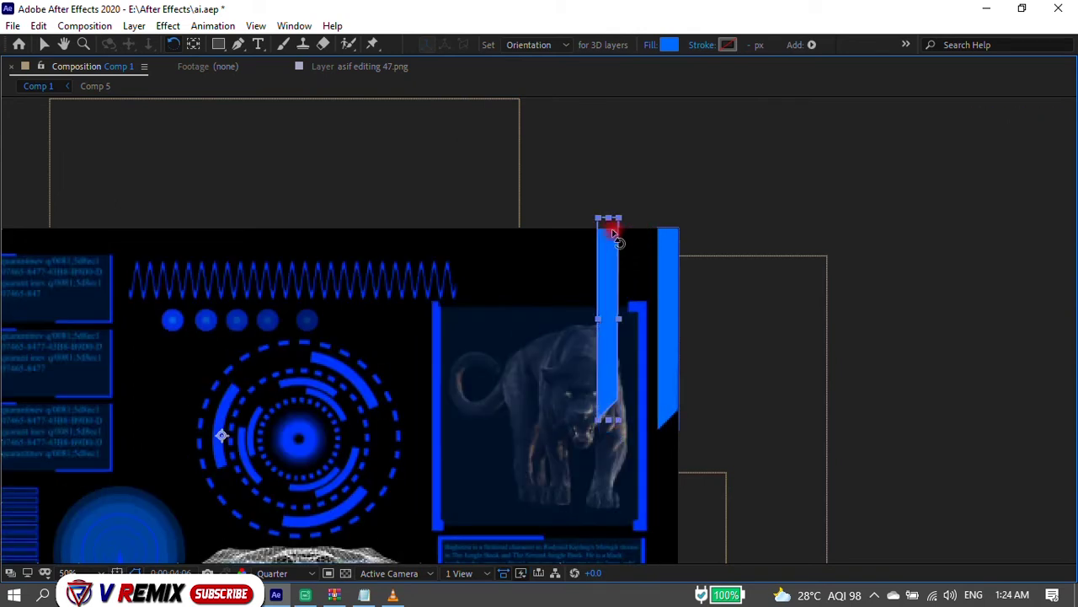
key("y")
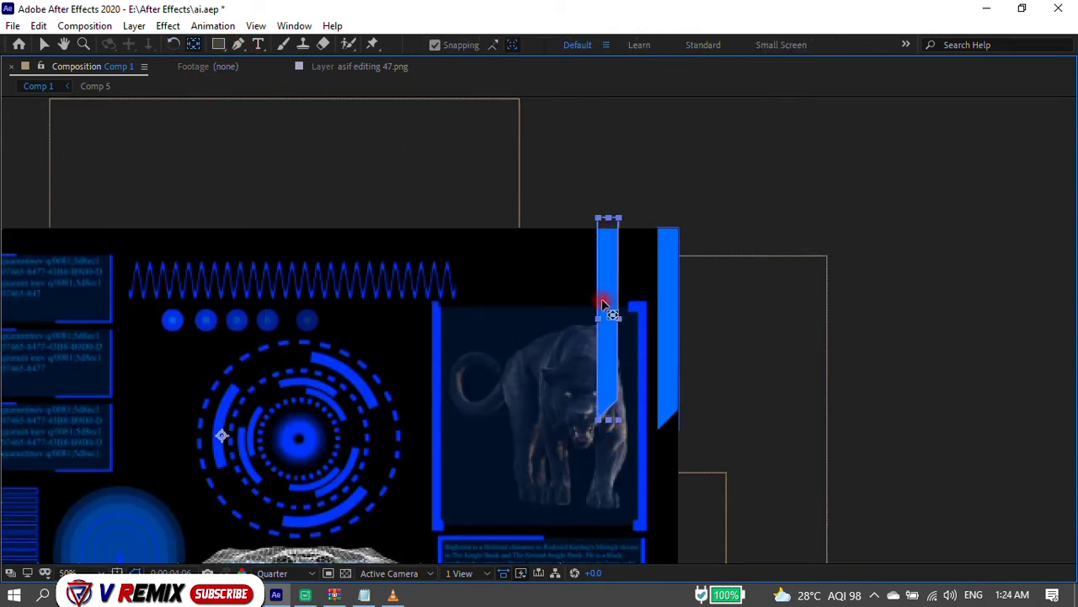
scroll(608, 289, "down", 2)
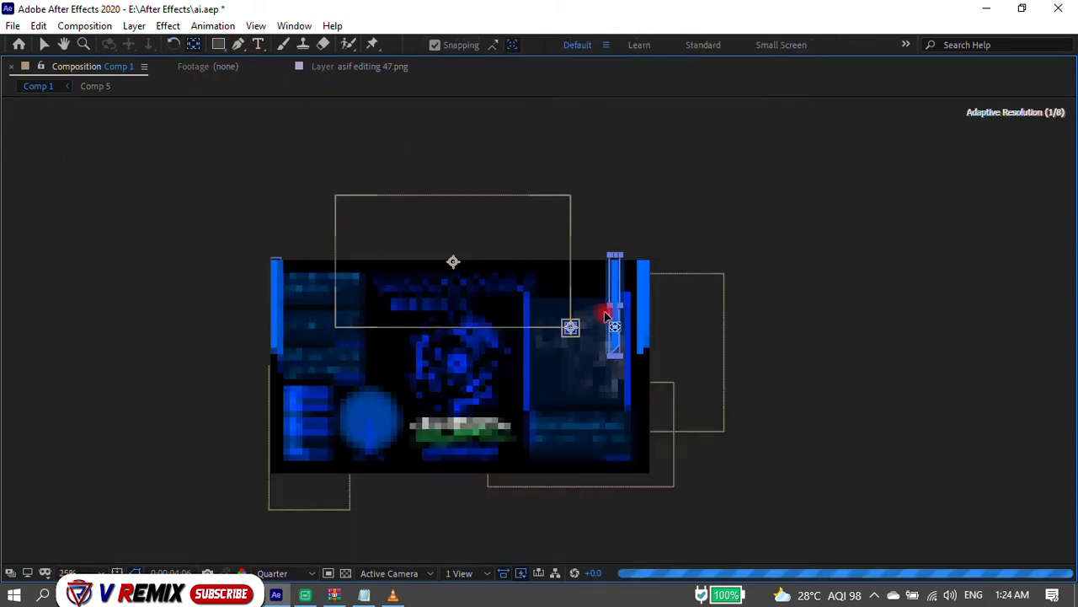
left_click(173, 44)
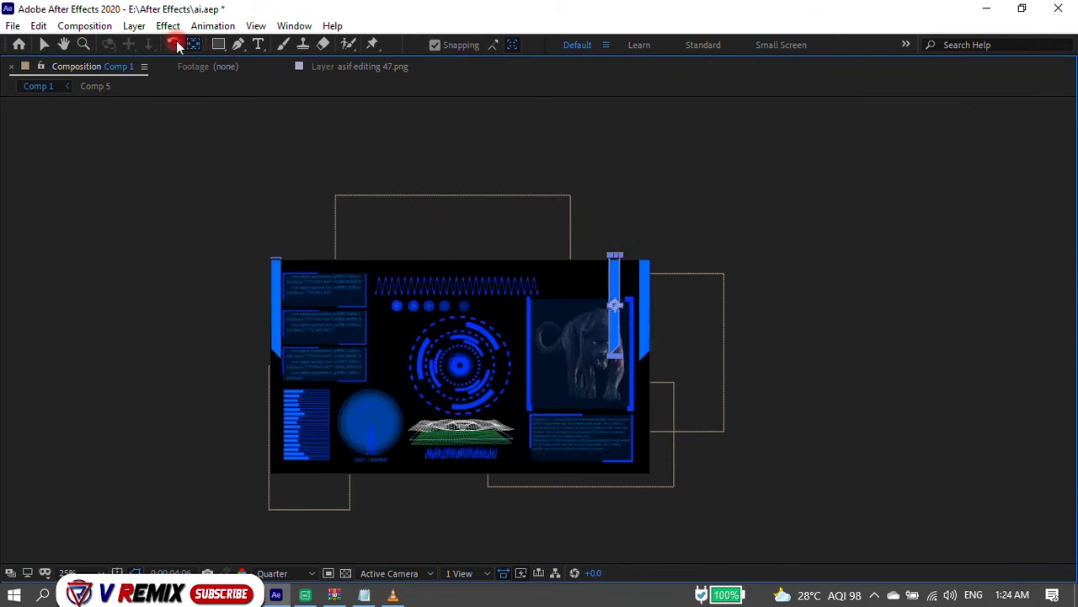
scroll(622, 299, "up", 2)
mouse_move(637, 198)
left_mouse_down()
mouse_move(698, 306)
mouse_move(639, 224)
left_mouse_up()
key("v")
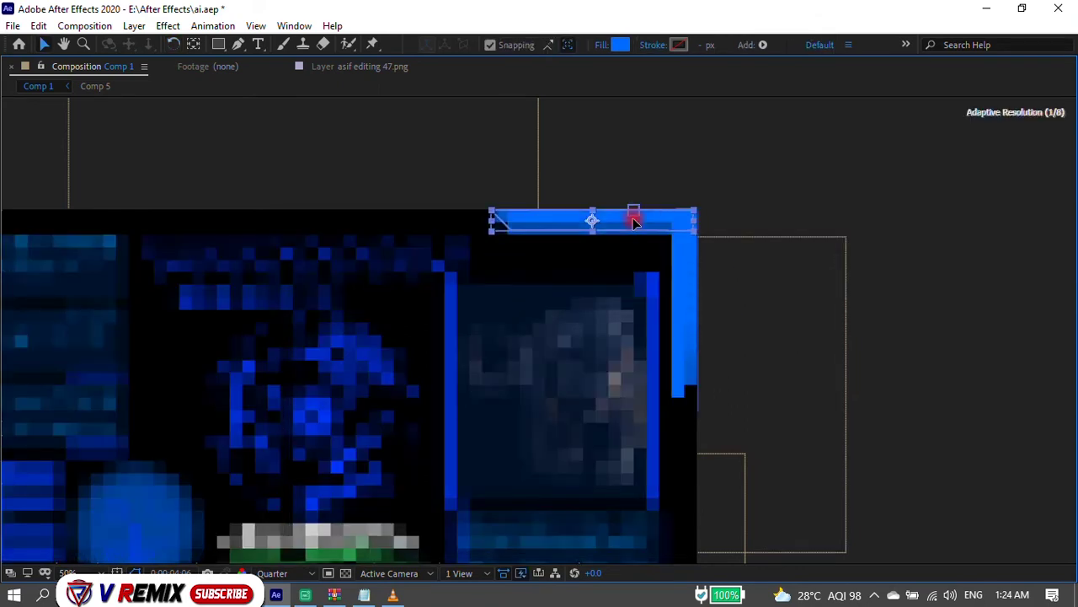
Position the horizontal bar along the HUD's top-right corner.
left_click(632, 171)
left_click(631, 216)
left_click(703, 154)
left_click(686, 227)
left_click(700, 181)
left_click(602, 224)
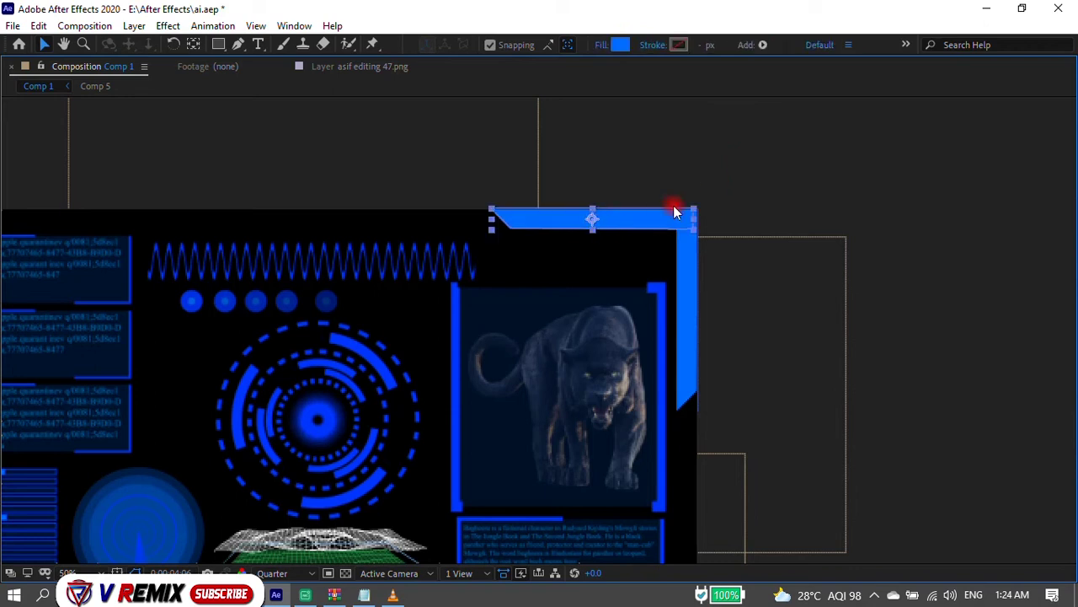
scroll(685, 205, "down", 1)
scroll(730, 185, "up", 1)
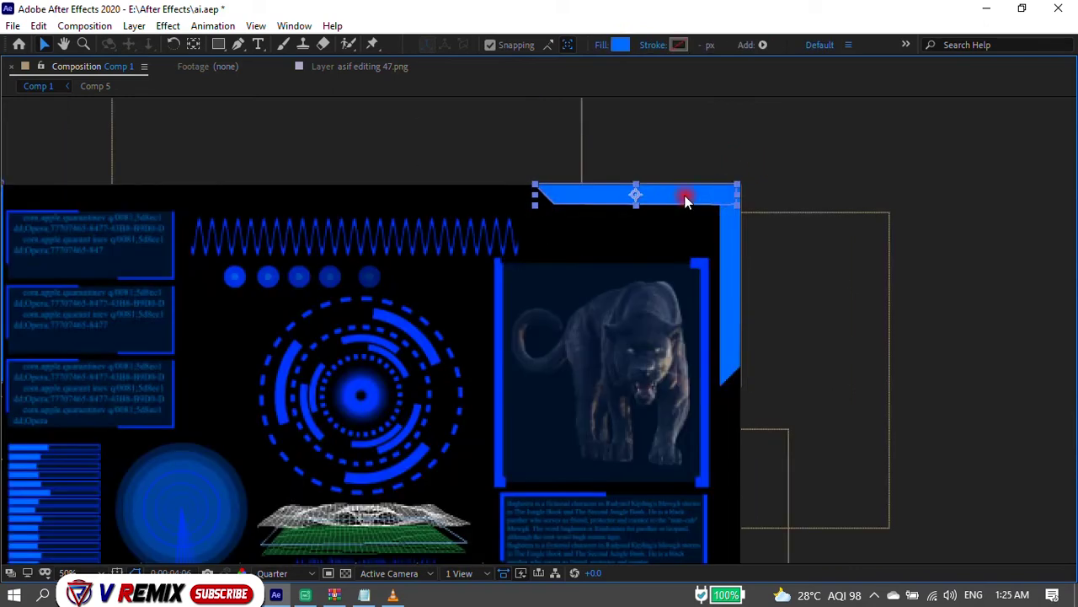
key("shift+Left")
key("shift+Left")
key("shift+Left")
key("shift+Left")
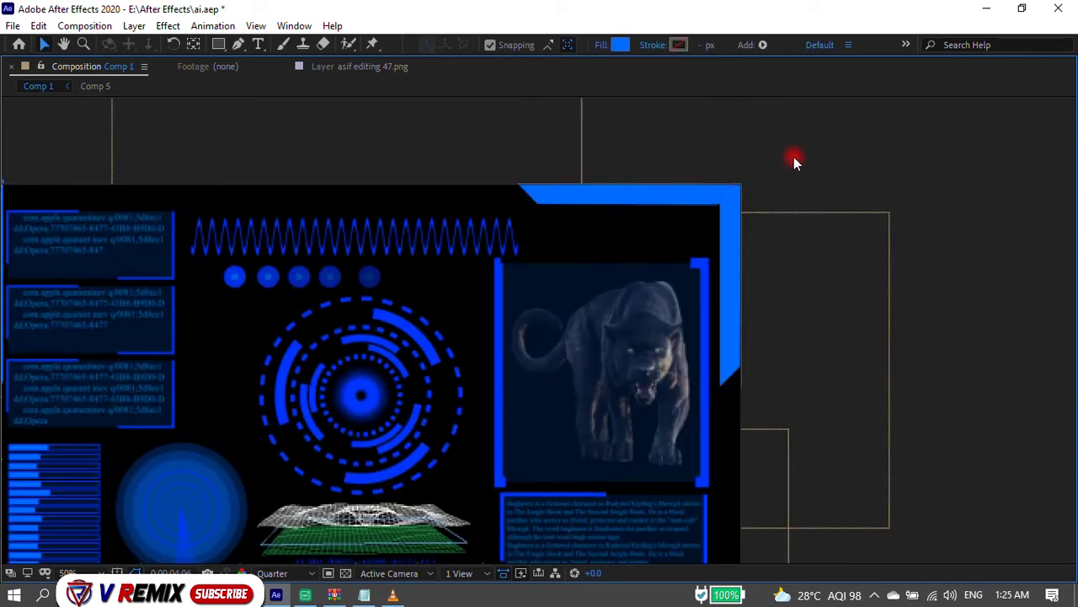
left_click(793, 157)
left_click(708, 196)
left_click(802, 157)
scroll(820, 136, "down", 1)
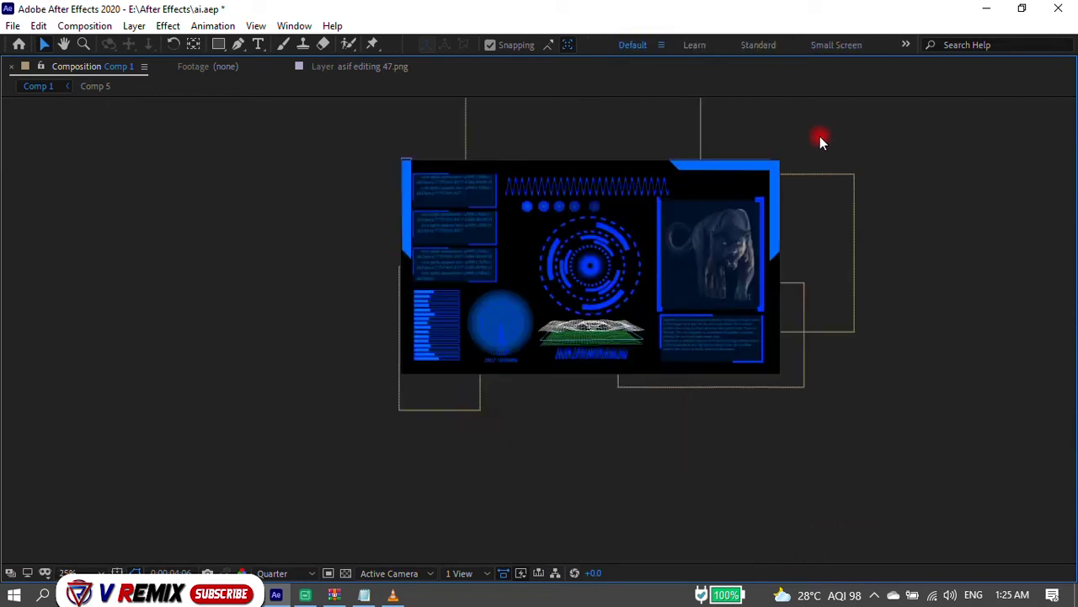
scroll(860, 276, "down", 1)
scroll(847, 262, "up", 1)
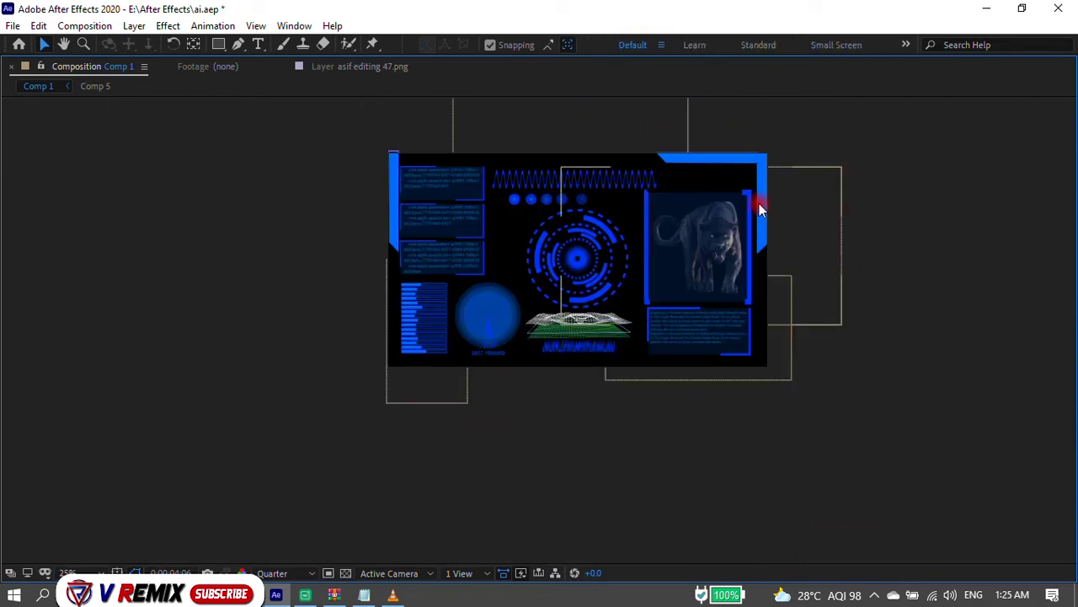
Move a horizontal bar to the bottom edge, flip its slant upward, and nudge it left.
left_click(717, 165)
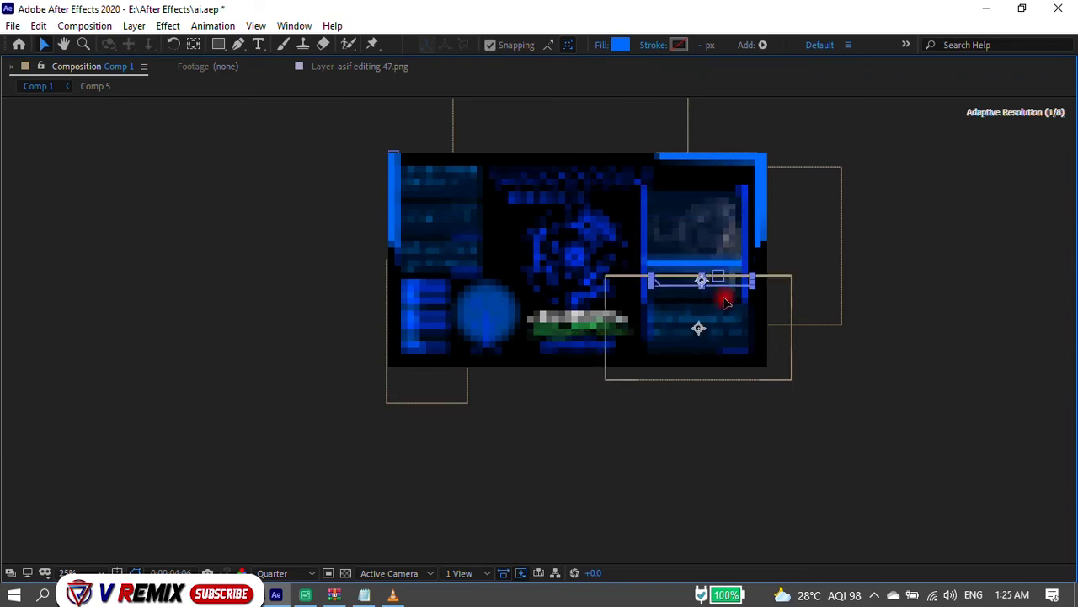
left_click_drag(727, 171, 739, 372)
scroll(739, 372, "up", 2)
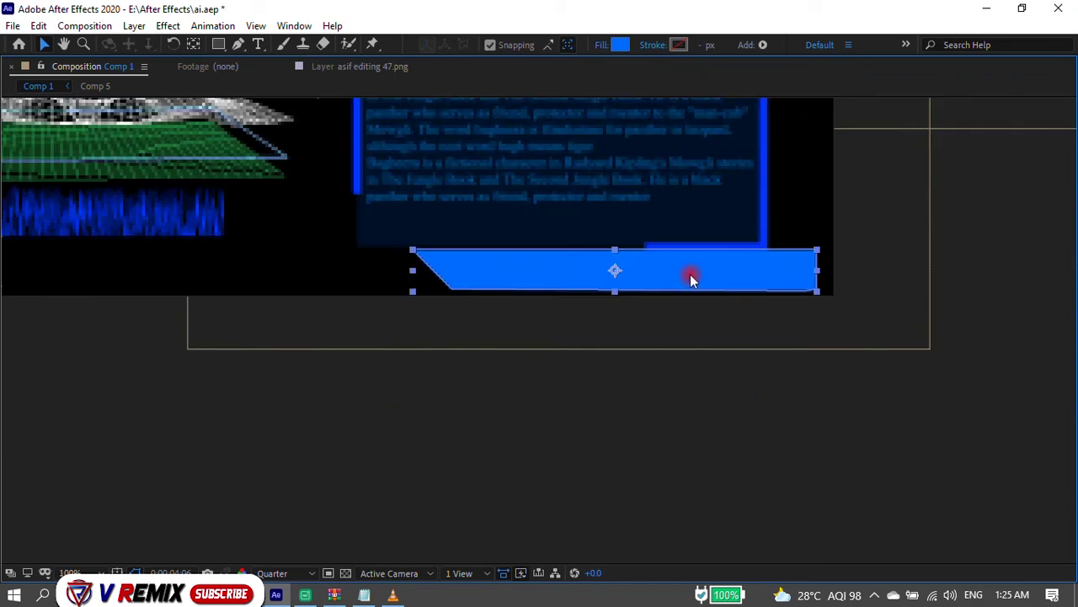
left_click_drag(615, 250, 617, 290)
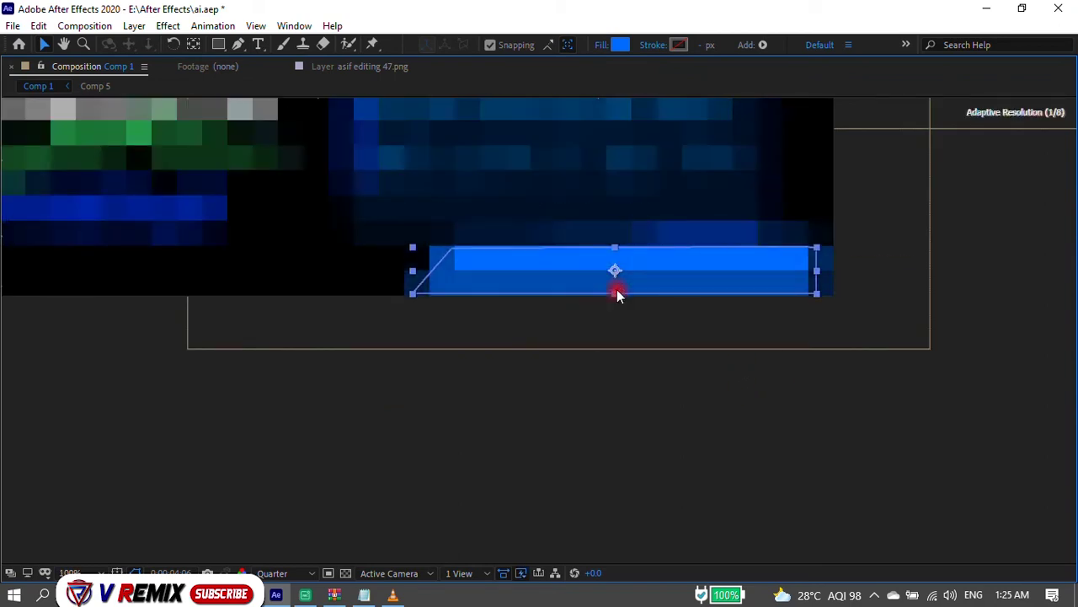
left_click_drag(686, 281, 687, 285)
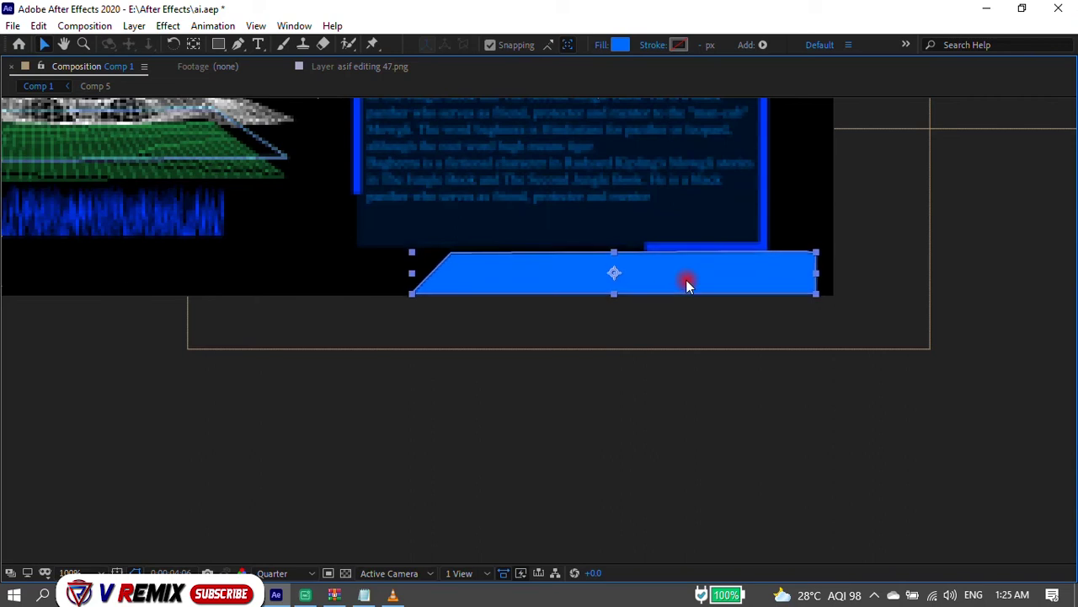
key("Left")
key("Left")
key("Left")
key("Left")
key("Left")
key("Left")
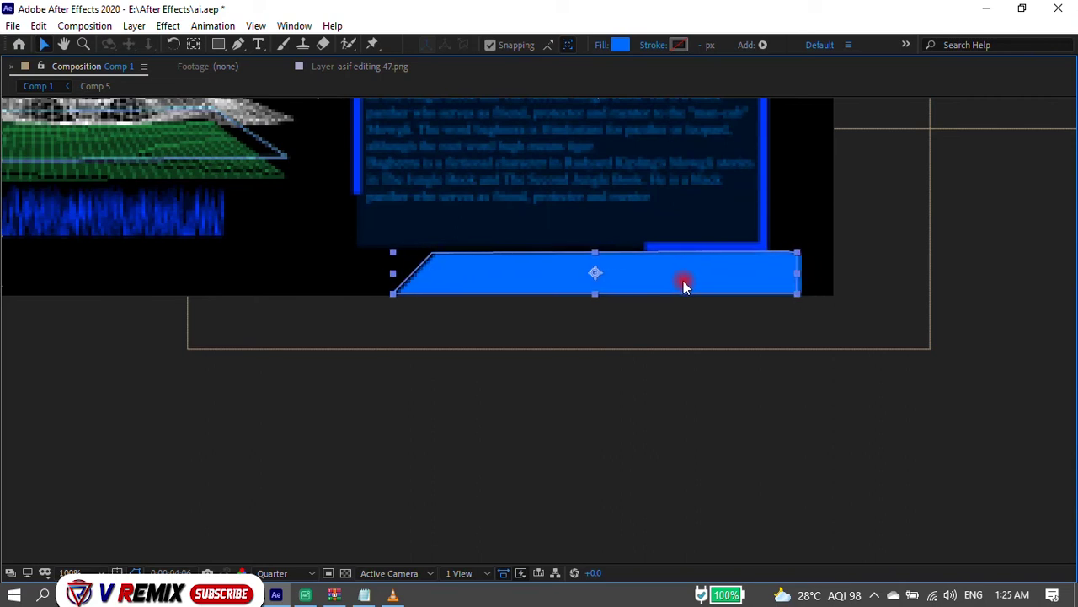
key("Left")
key("Left")
key("Left")
Duplicate the bottom bar and rotate the copy upright on the right side.
key("ctrl+d")
left_click_drag(619, 282, 739, 240)
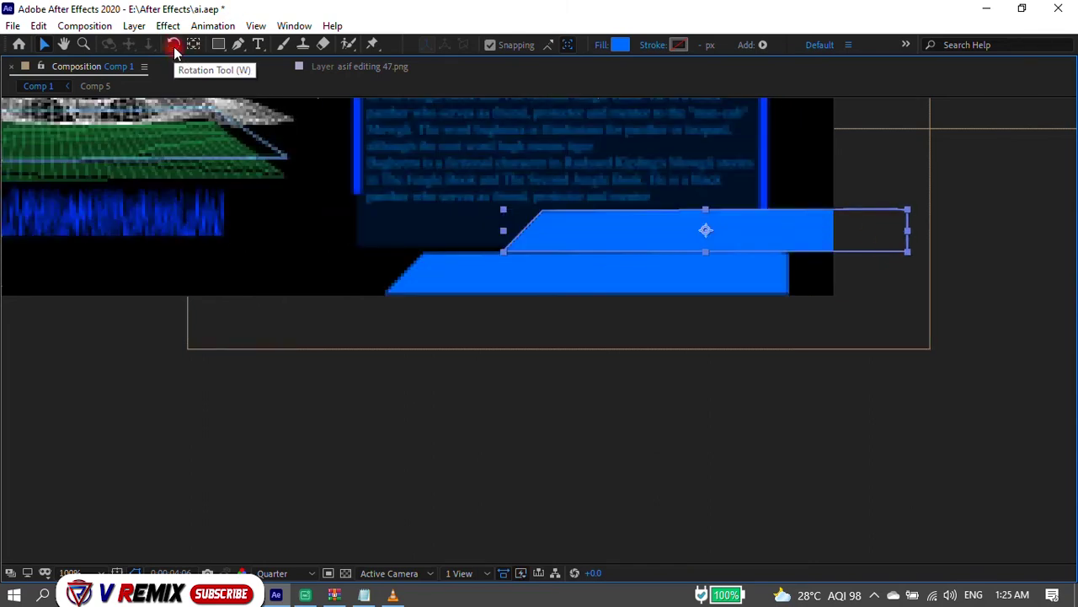
left_click(173, 44)
left_click(931, 219)
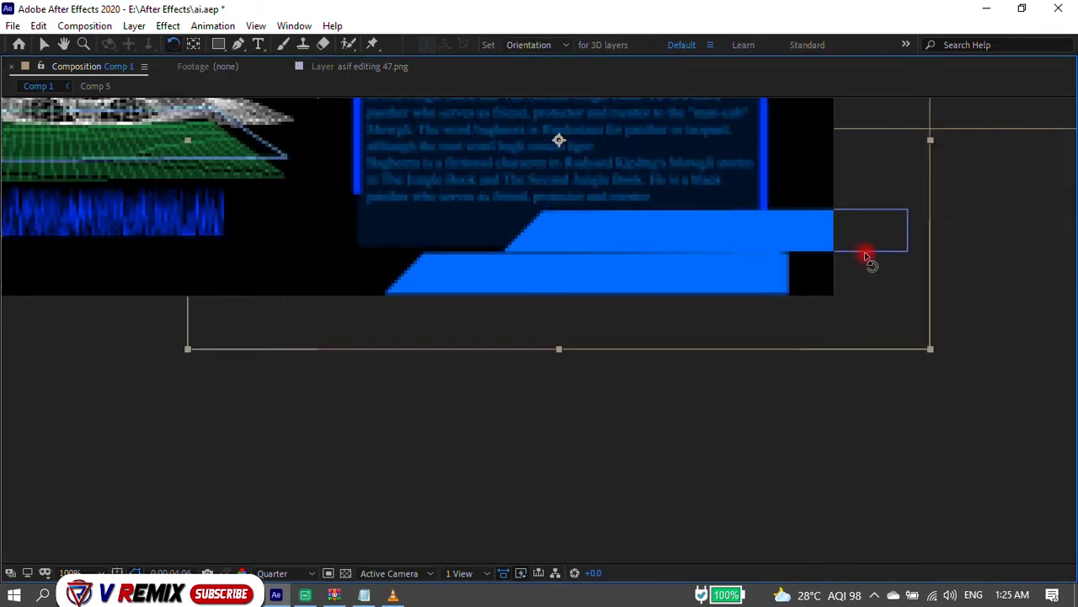
left_click_drag(909, 255, 742, 111)
scroll(704, 308, "down", 2)
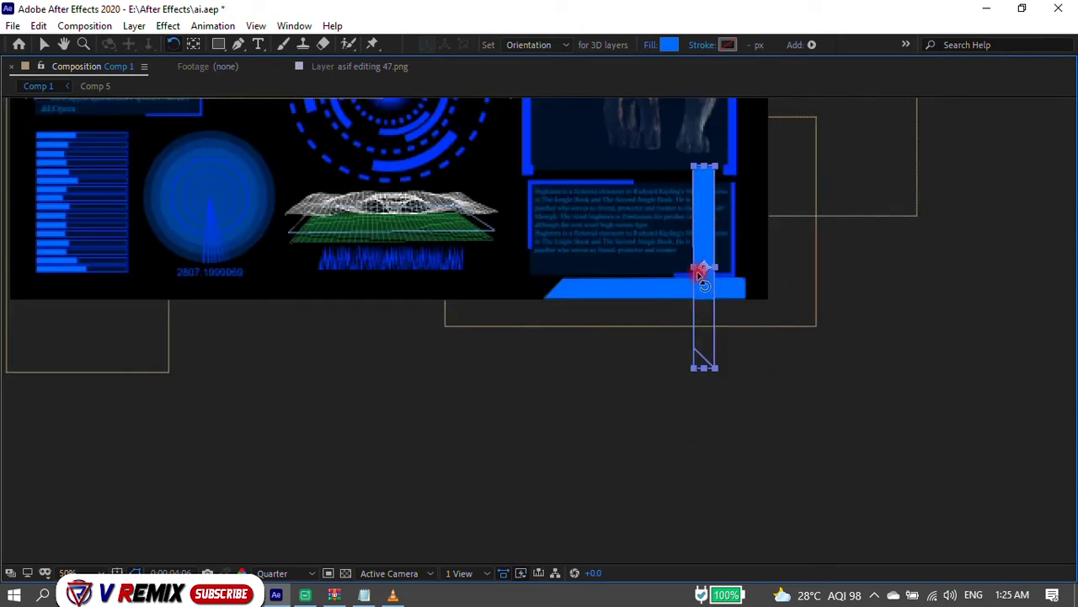
left_click_drag(700, 271, 731, 396)
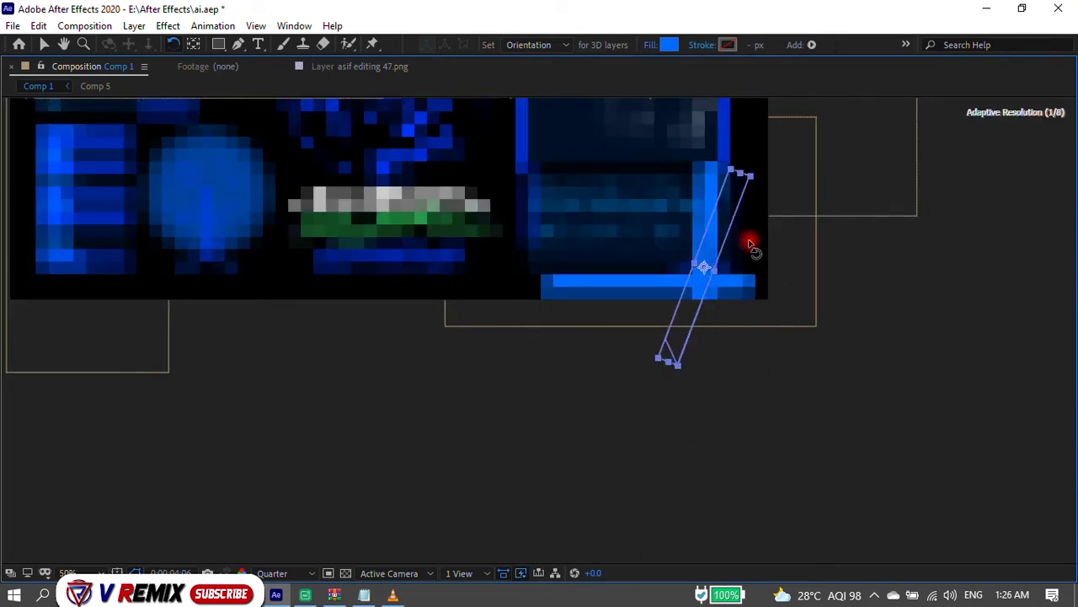
mouse_move(722, 277)
left_mouse_down()
mouse_move(698, 266)
mouse_move(768, 244)
left_mouse_up()
key("v")
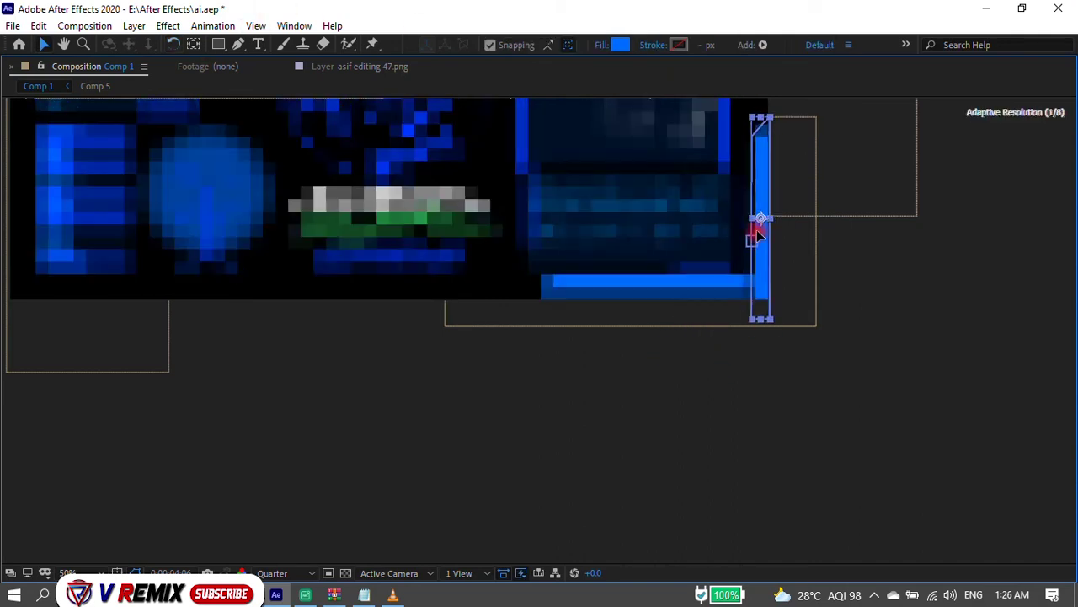
Check the placement of the bottom slanted bar and the upright bar.
scroll(753, 228, "up", 2)
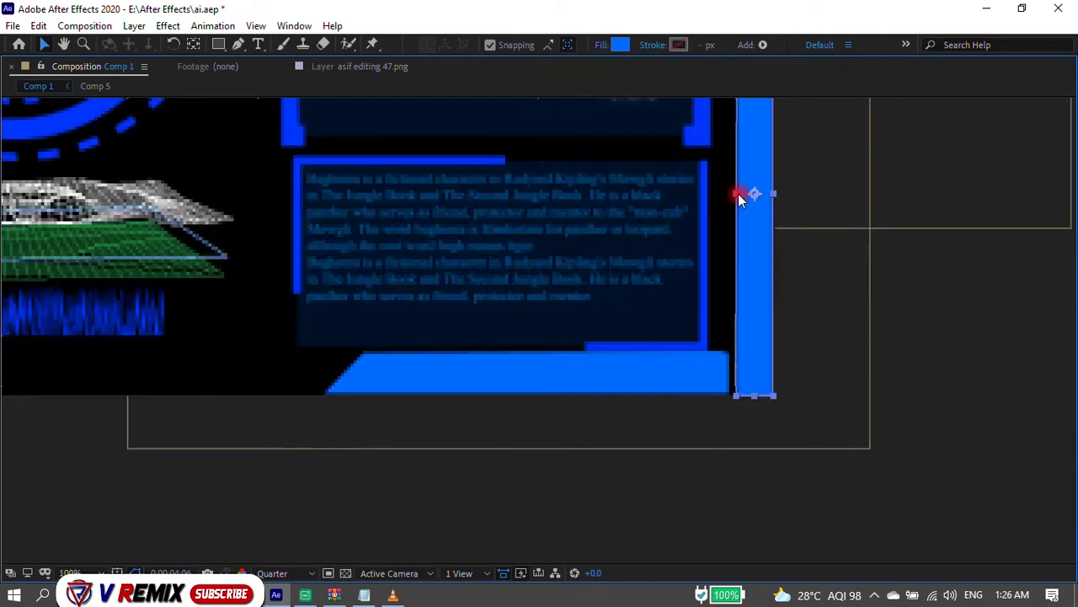
left_click(695, 373)
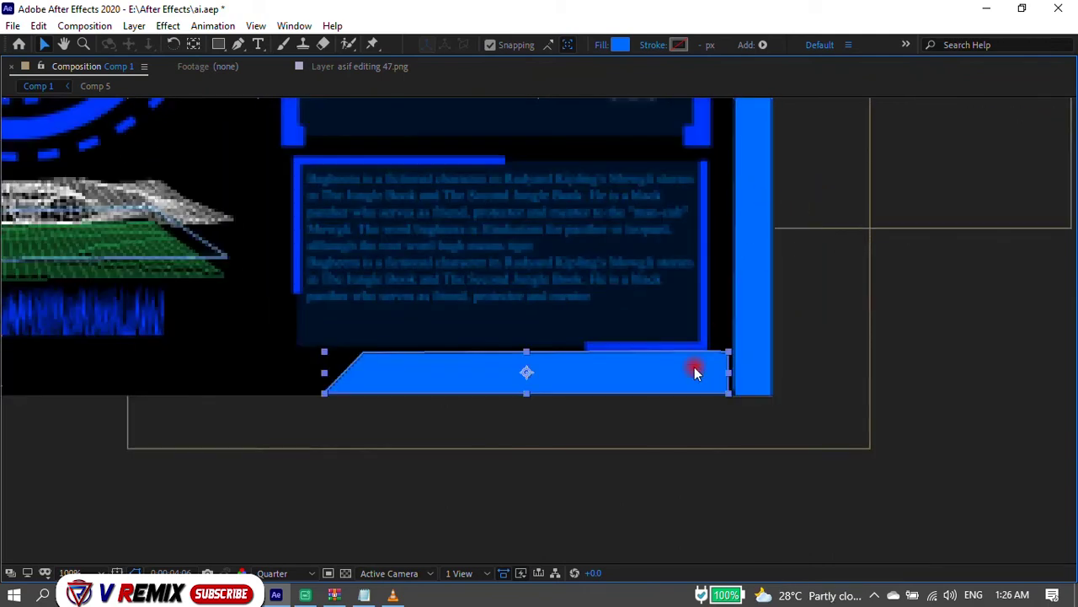
left_click(921, 350)
left_click(749, 373)
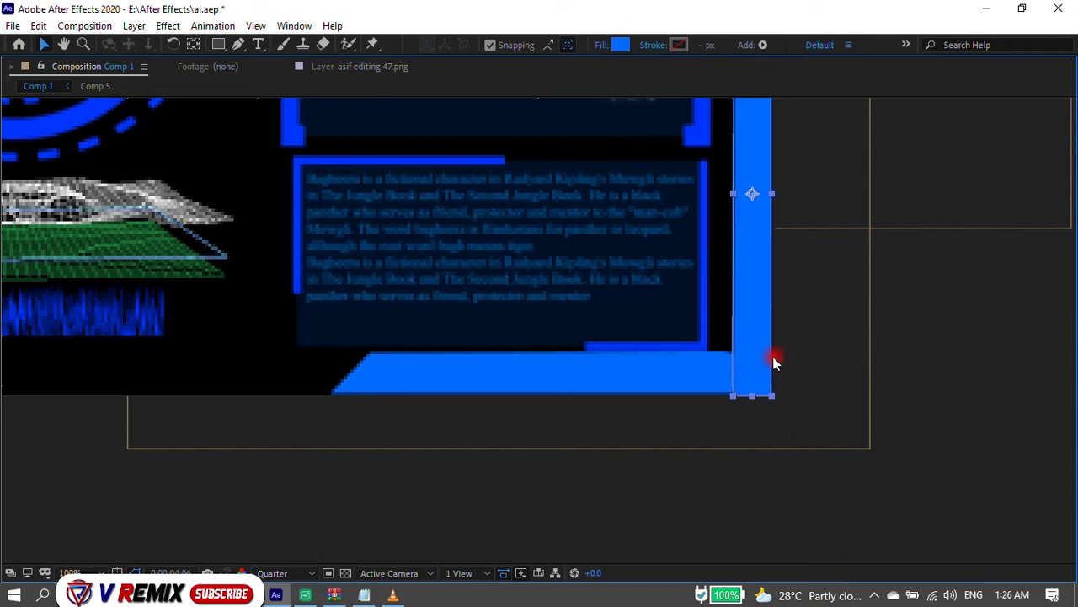
left_click(885, 349)
left_click(693, 378)
left_click(735, 421)
scroll(704, 417, "down", 4)
scroll(813, 368, "up", 1)
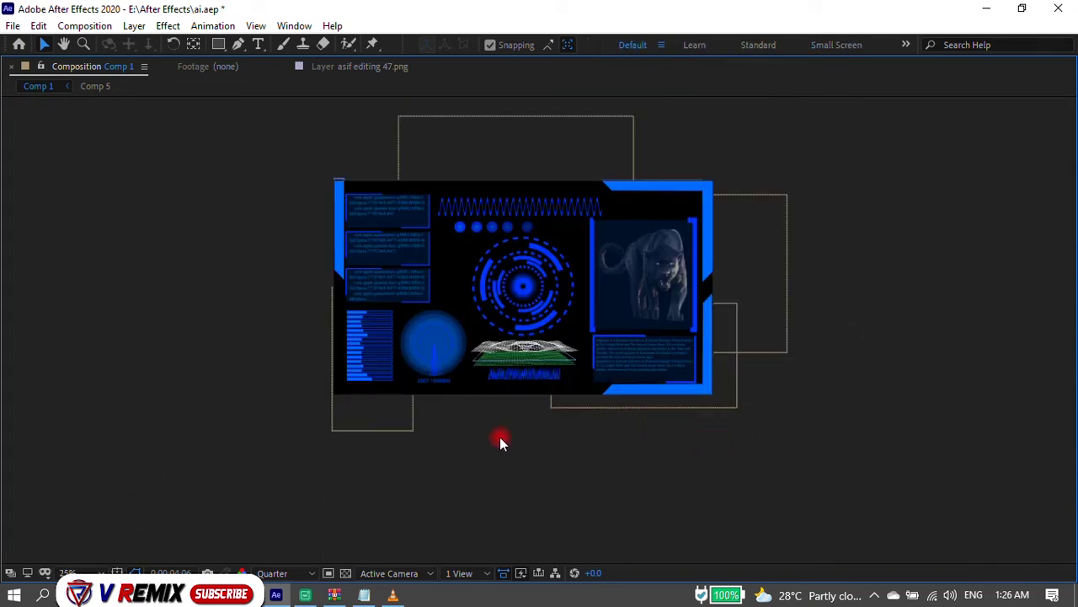
Move the right-hand blue bar to the HUD's lower-left edge and rotate it.
scroll(311, 268, "up", 1)
scroll(325, 257, "down", 1)
scroll(349, 354, "up", 1)
scroll(349, 354, "down", 1)
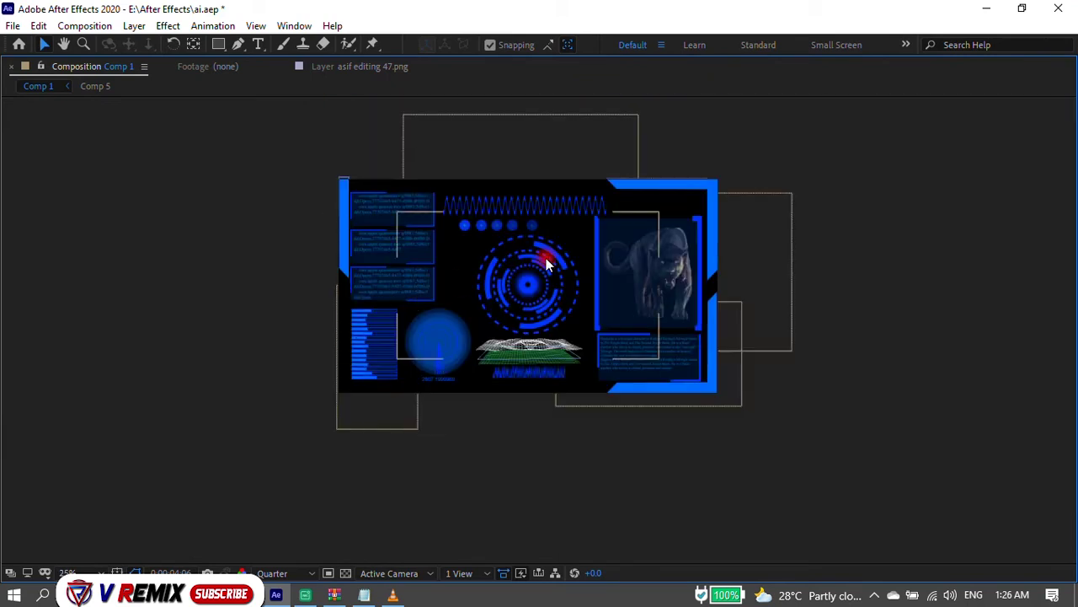
scroll(727, 301, "up", 1)
left_click(703, 264)
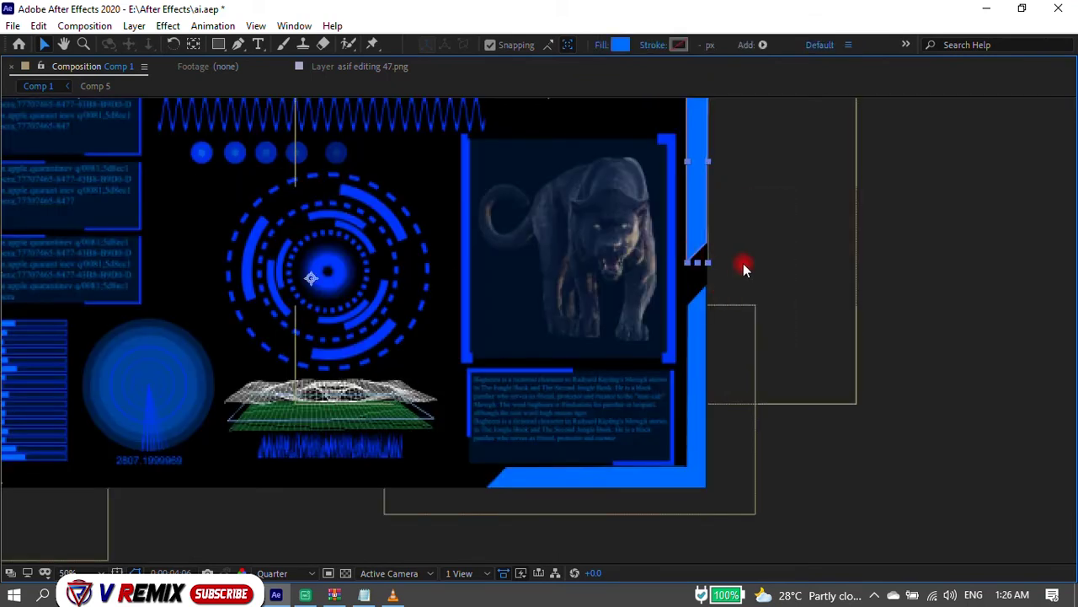
scroll(739, 267, "down", 1)
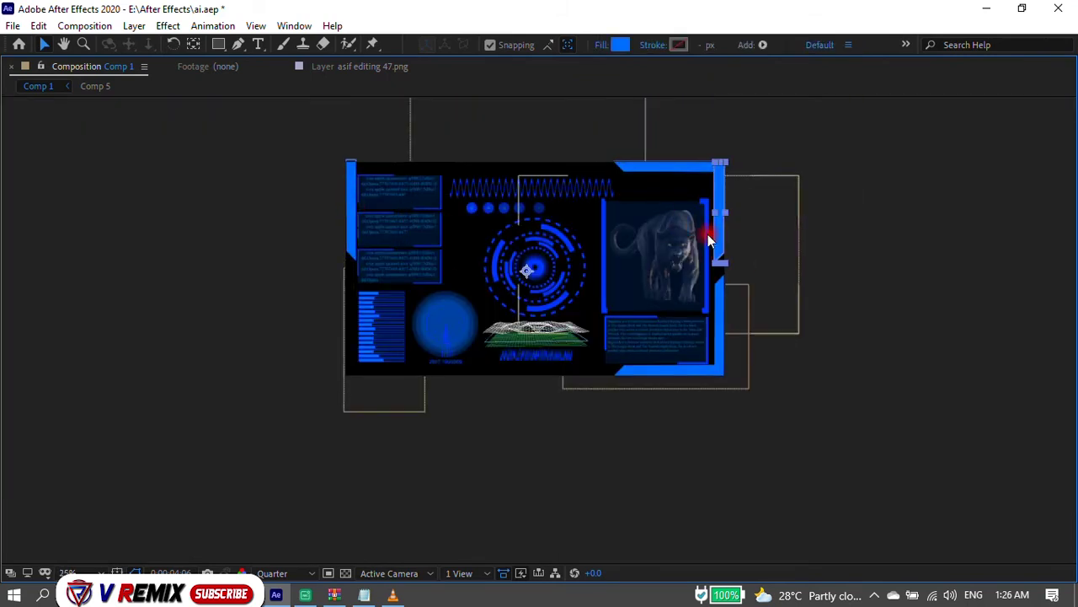
left_click_drag(718, 238, 346, 339)
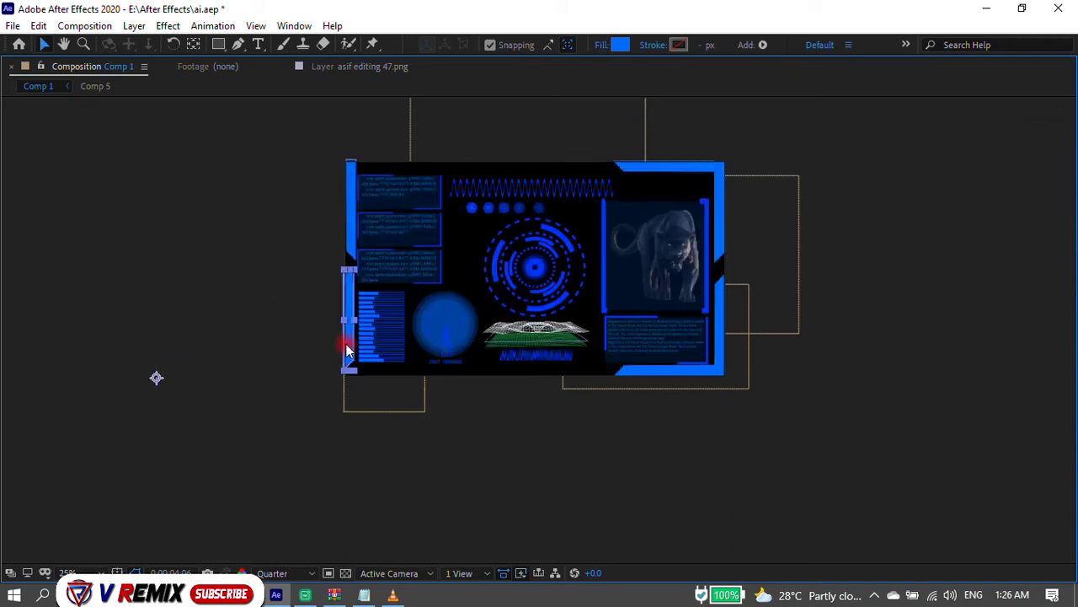
scroll(359, 369, "up", 2)
key("w")
mouse_move(354, 364)
left_mouse_down()
mouse_move(464, 269)
mouse_move(421, 301)
left_mouse_up()
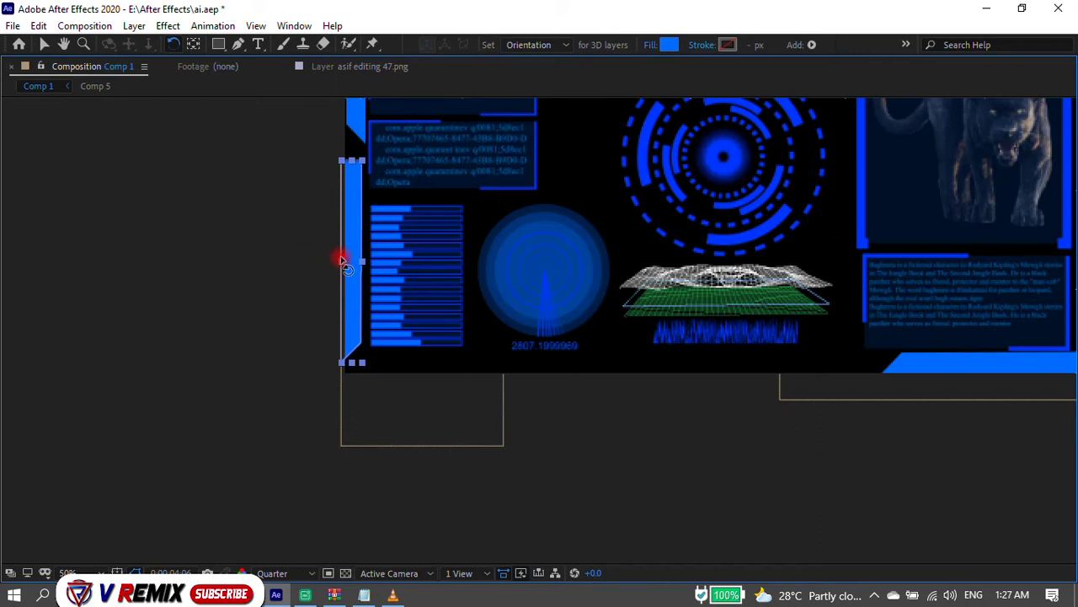
key("v")
Undo a trial rotation and slide the blue bar down onto the HUD's bottom edge.
scroll(396, 291, "down", 2)
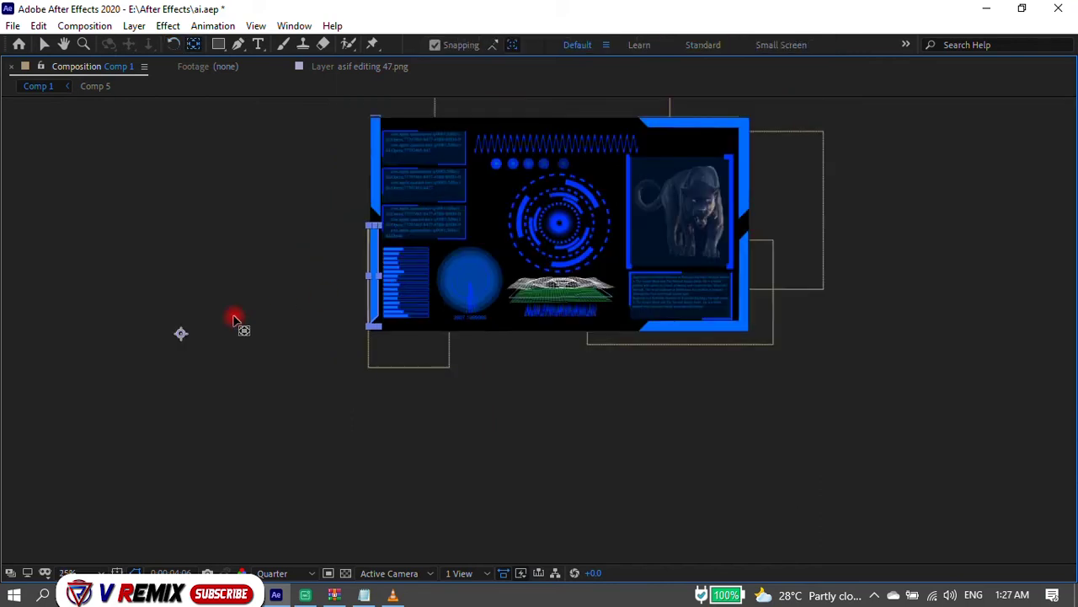
scroll(346, 253, "up", 10)
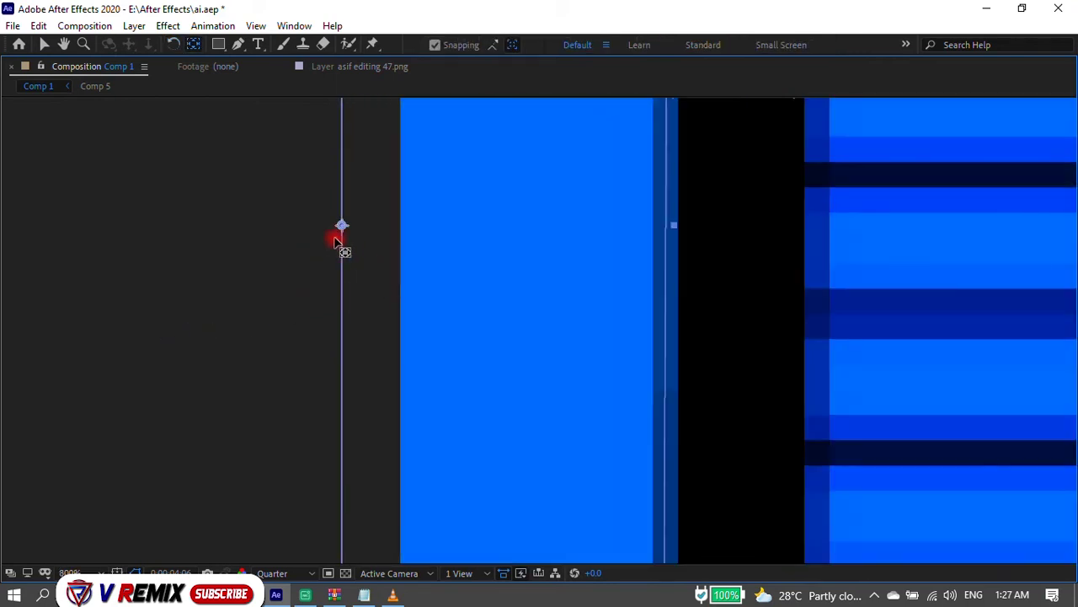
scroll(506, 228, "down", 2)
scroll(481, 247, "down", 3)
scroll(506, 286, "down", 5)
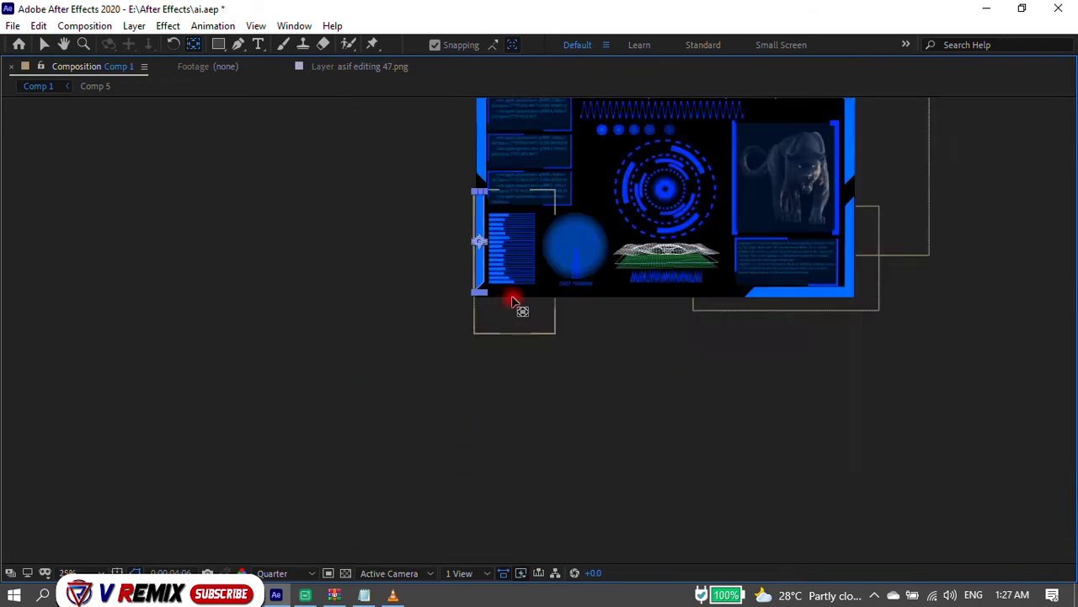
key("w")
scroll(478, 269, "up", 2)
left_click_drag(494, 282, 602, 180)
key("ctrl+z")
key("v")
left_click_drag(518, 224, 623, 324)
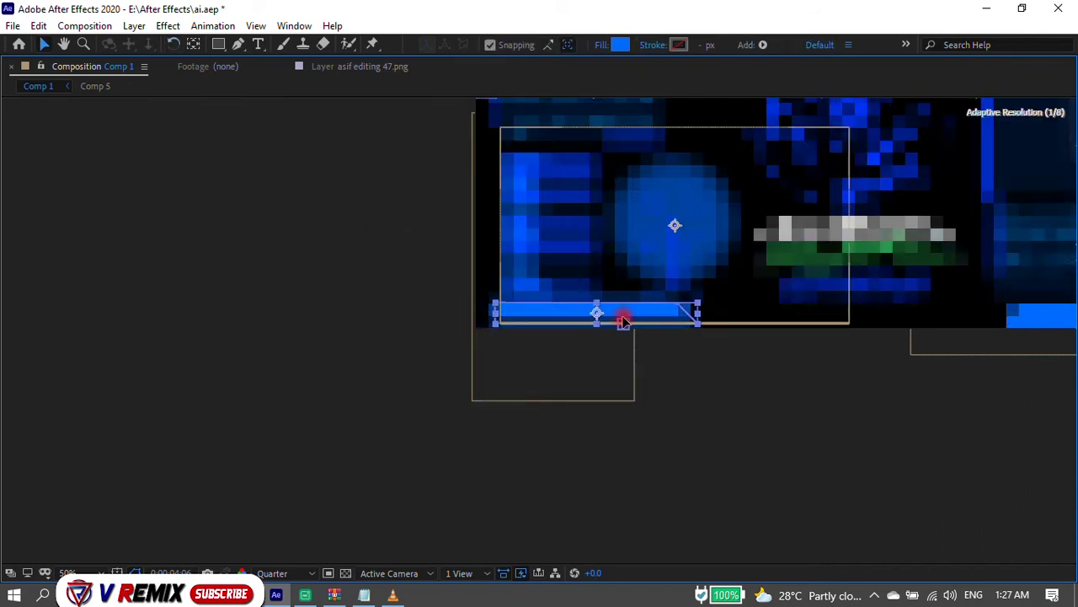
left_click(713, 383)
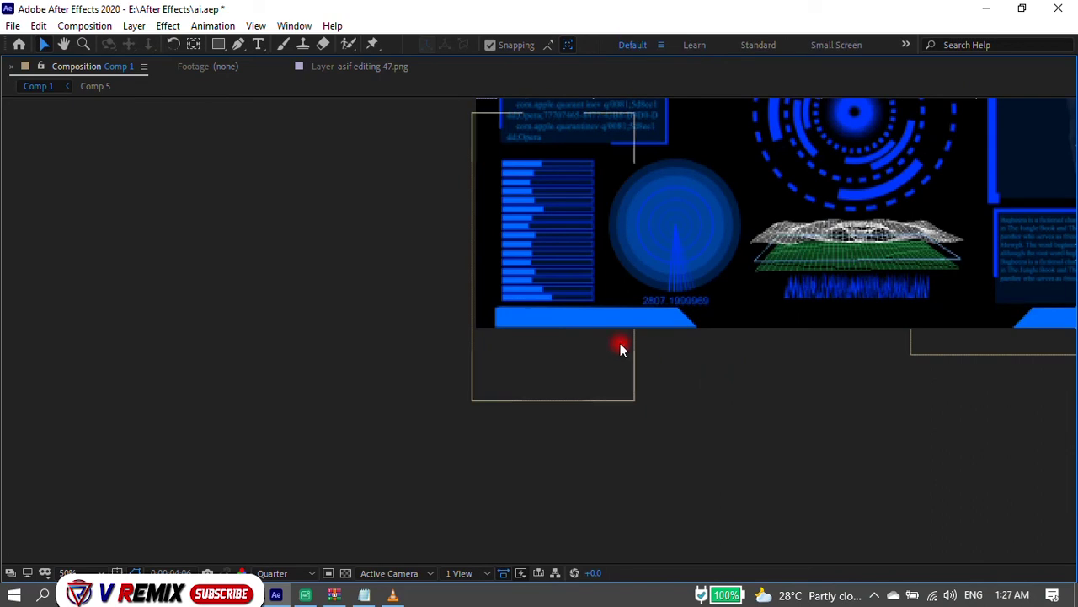
Turn the bottom bar upright by 90° and slide it up along the HUD's left edge.
scroll(637, 394, "down", 2)
scroll(561, 369, "up", 2)
left_click(602, 326)
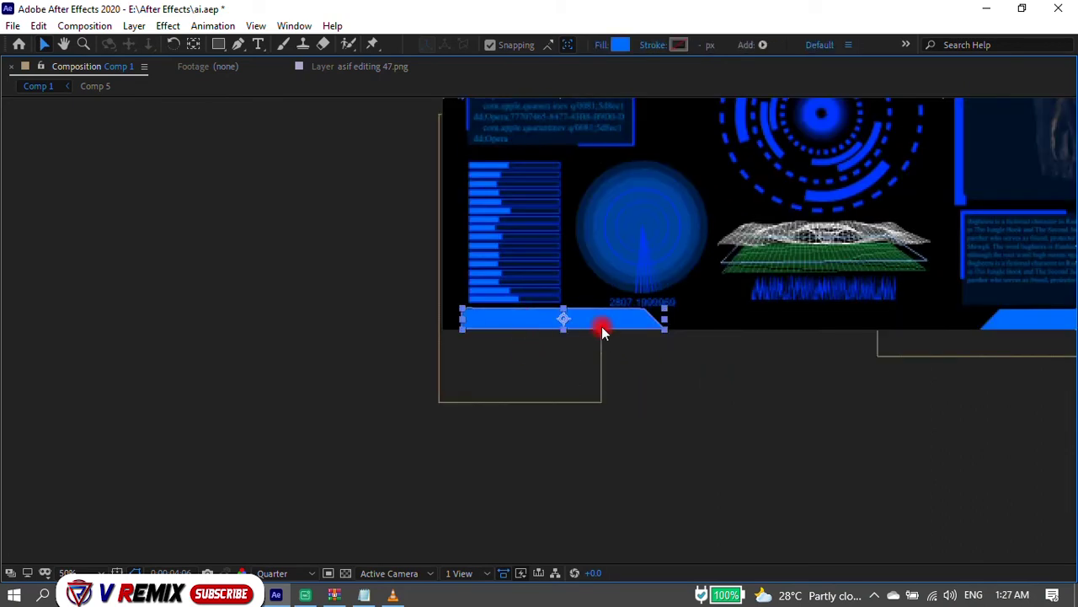
left_click_drag(614, 328, 497, 345)
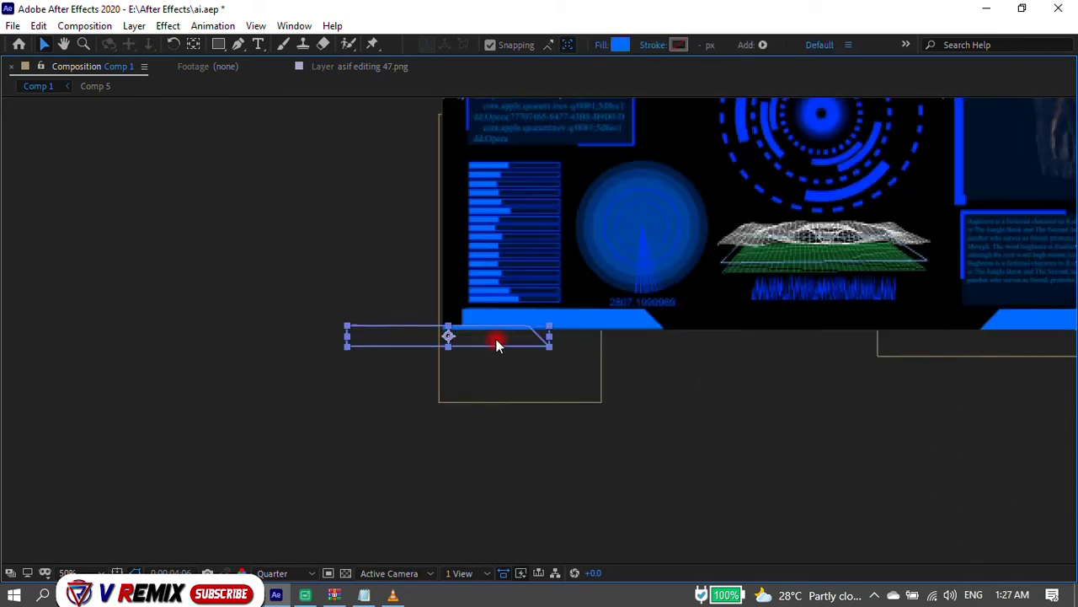
key("w")
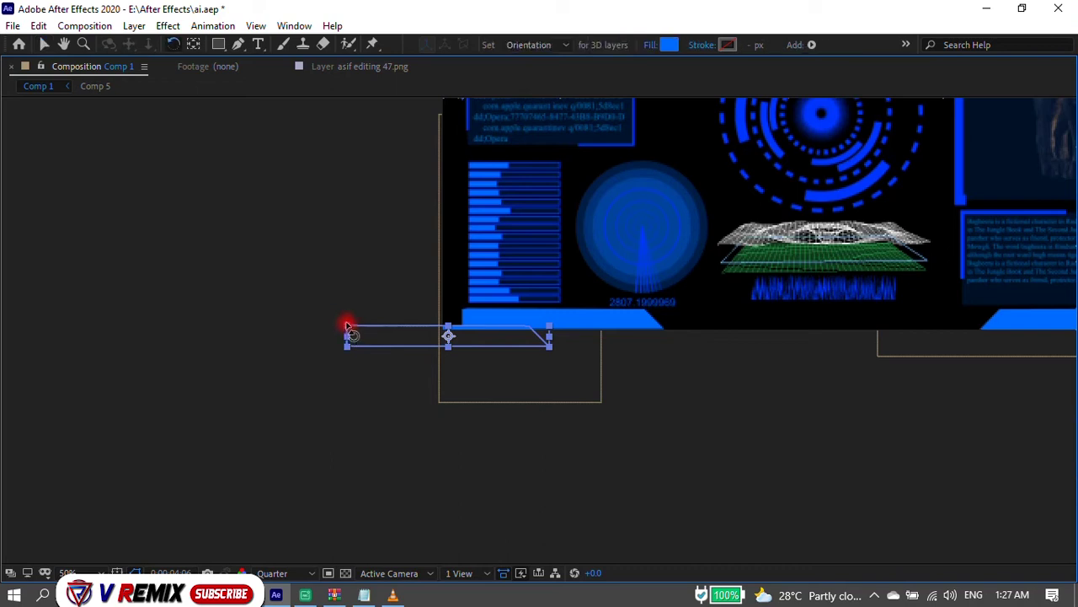
left_click_drag(346, 326, 417, 422)
key("v")
left_click_drag(450, 377, 447, 271)
scroll(470, 363, "up", 3)
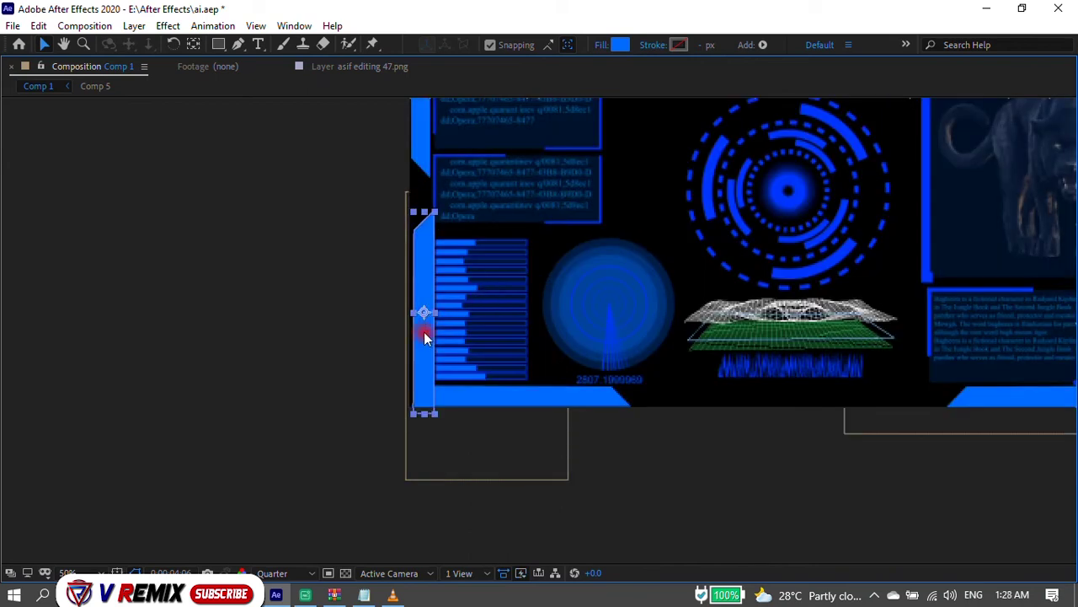
left_click(622, 471)
Move the thin blue bar up to the HUD's top-left corner.
left_click(448, 382)
left_click(412, 398)
scroll(410, 396, "down", 2)
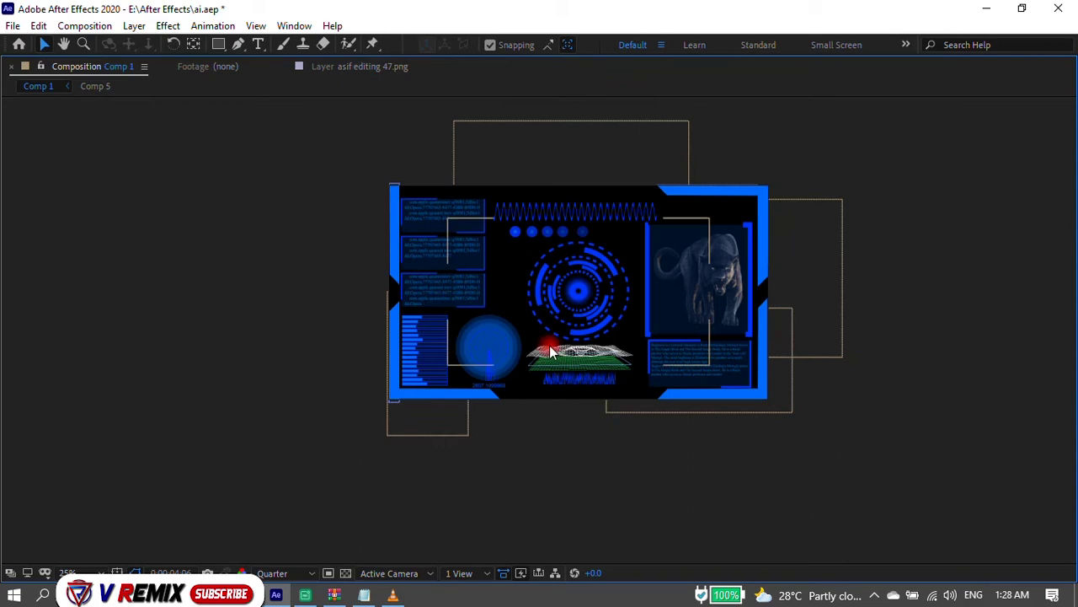
scroll(354, 354, "up", 3)
left_click(349, 331)
scroll(363, 368, "up", 1)
scroll(271, 242, "up", 2)
scroll(305, 241, "up", 3)
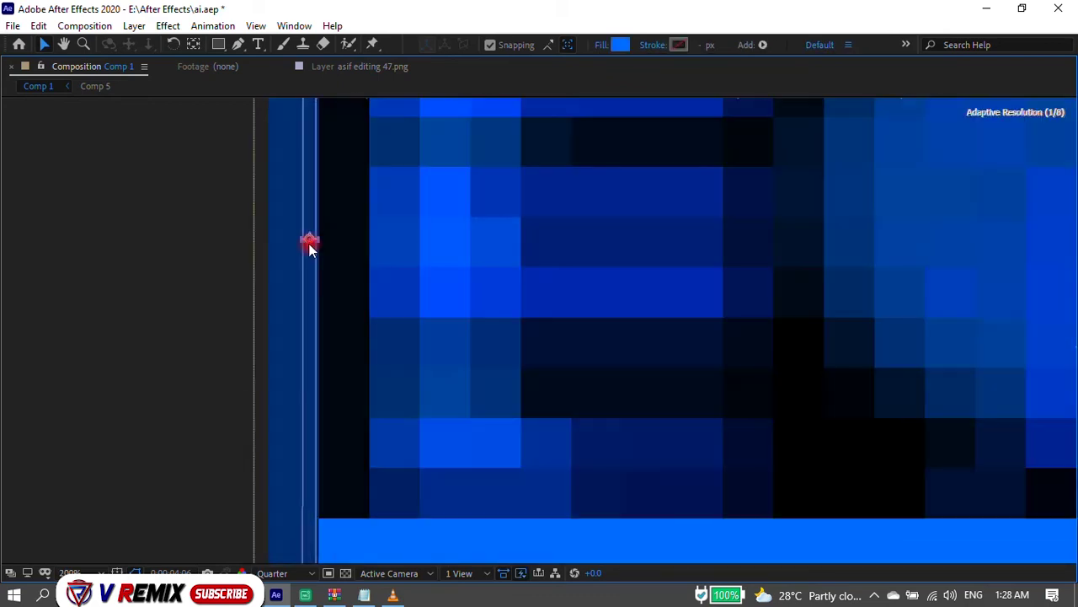
scroll(337, 257, "down", 3)
scroll(287, 320, "down", 2)
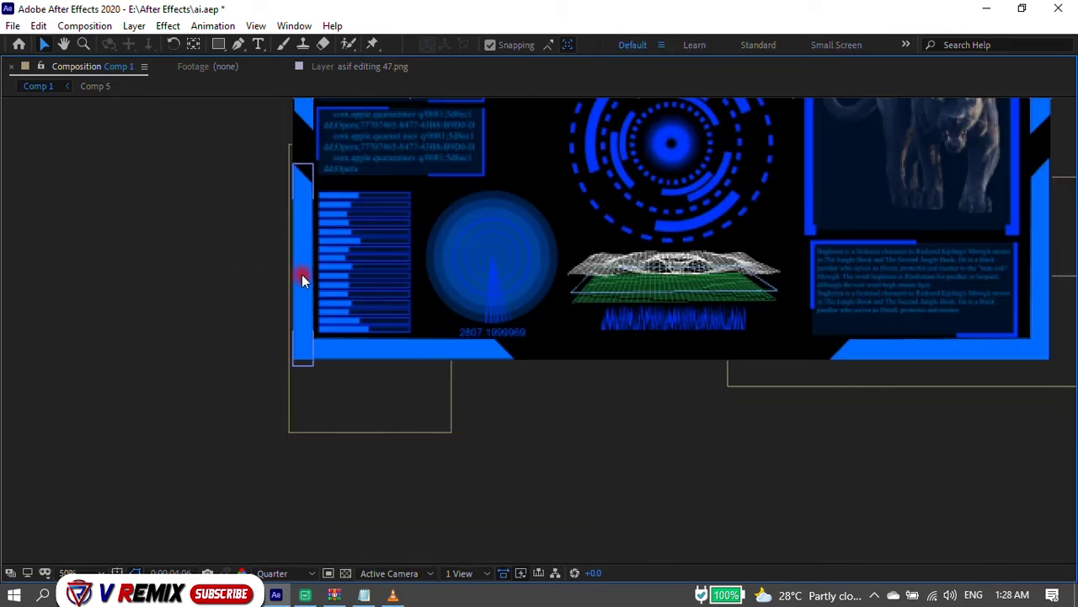
scroll(276, 360, "down", 2)
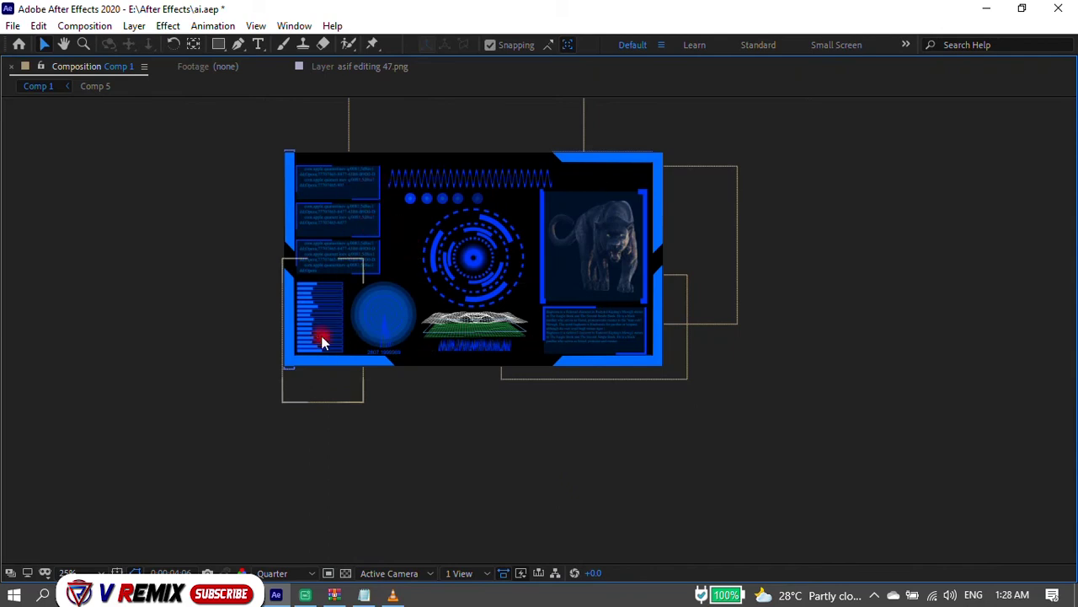
left_click_drag(329, 361, 343, 209)
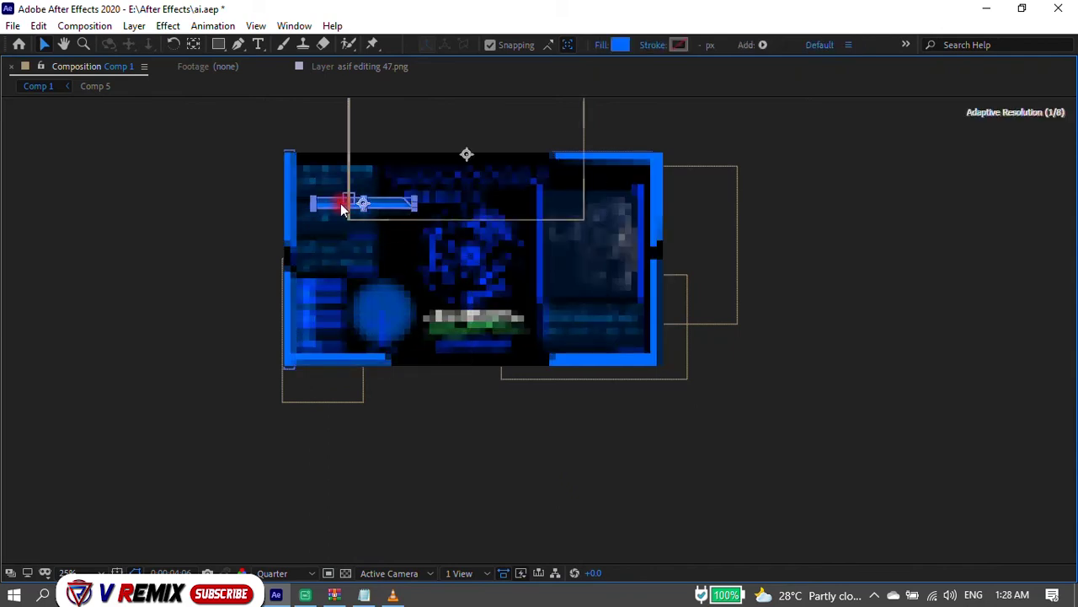
left_click_drag(342, 209, 327, 159)
Flip the top bar vertically so its slanted end angles downward.
scroll(327, 160, "up", 4)
scroll(350, 172, "down", 2)
scroll(340, 169, "up", 2)
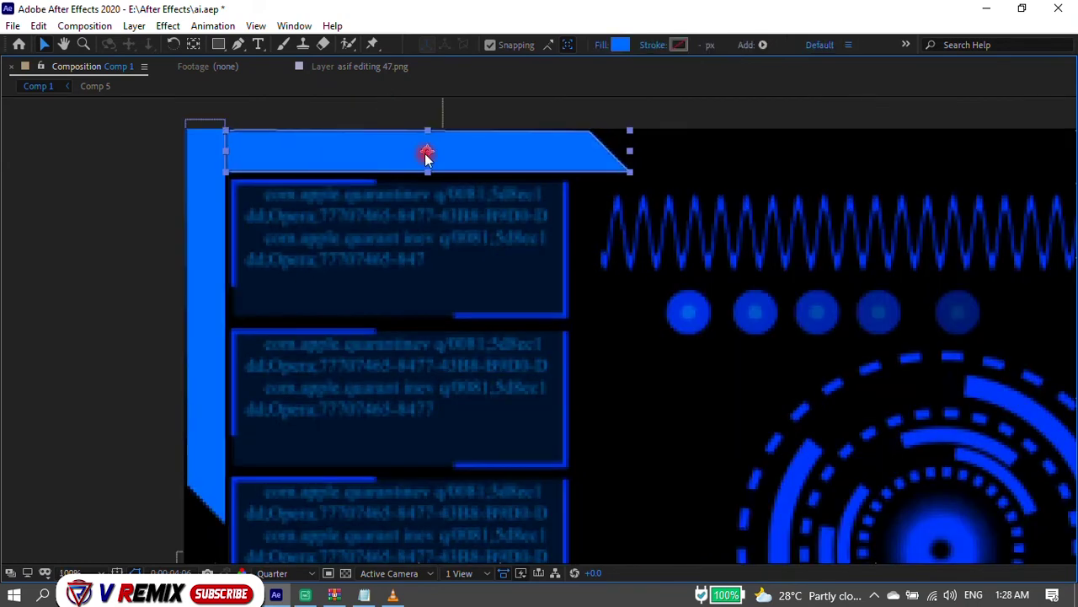
left_click_drag(427, 140, 433, 170)
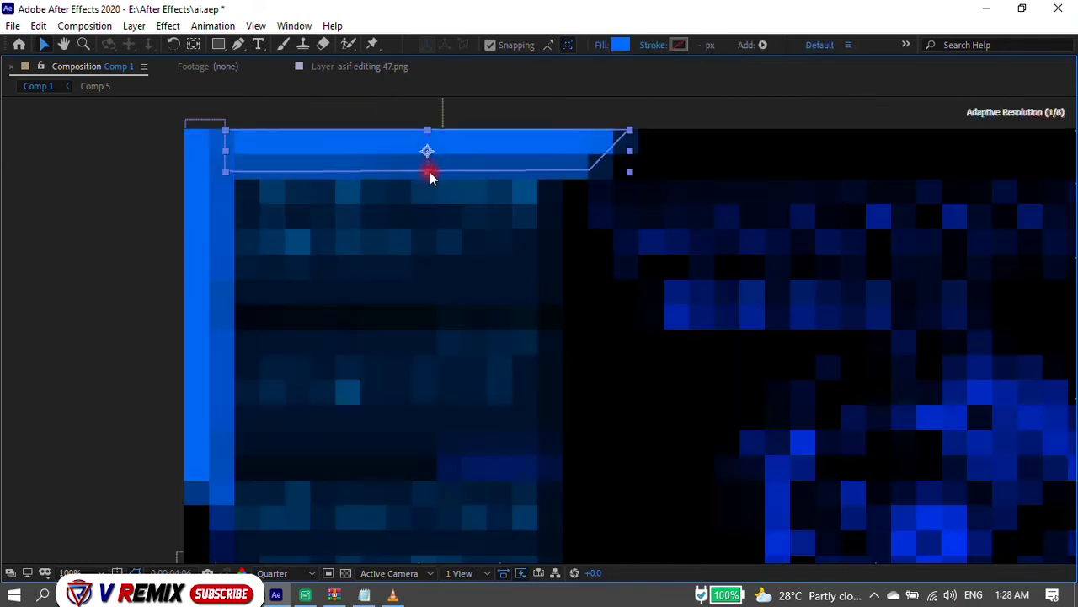
left_click(359, 106)
scroll(88, 278, "down", 2)
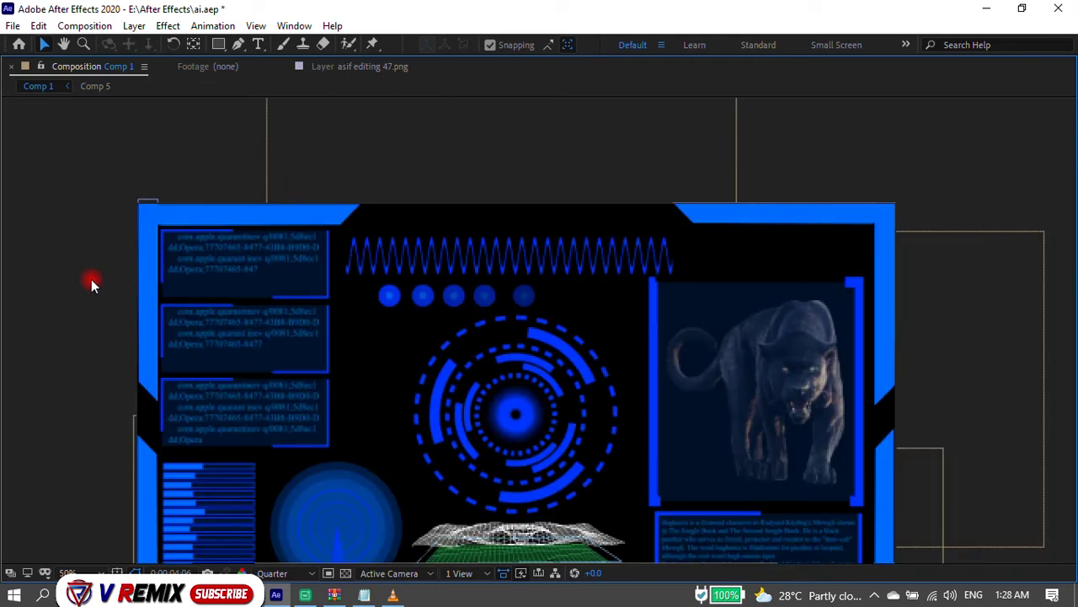
Un-maximize the viewer with the ` key to show Comp 1's timeline and Shape Layer 5's Grid controls.
scroll(297, 160, "down", 2)
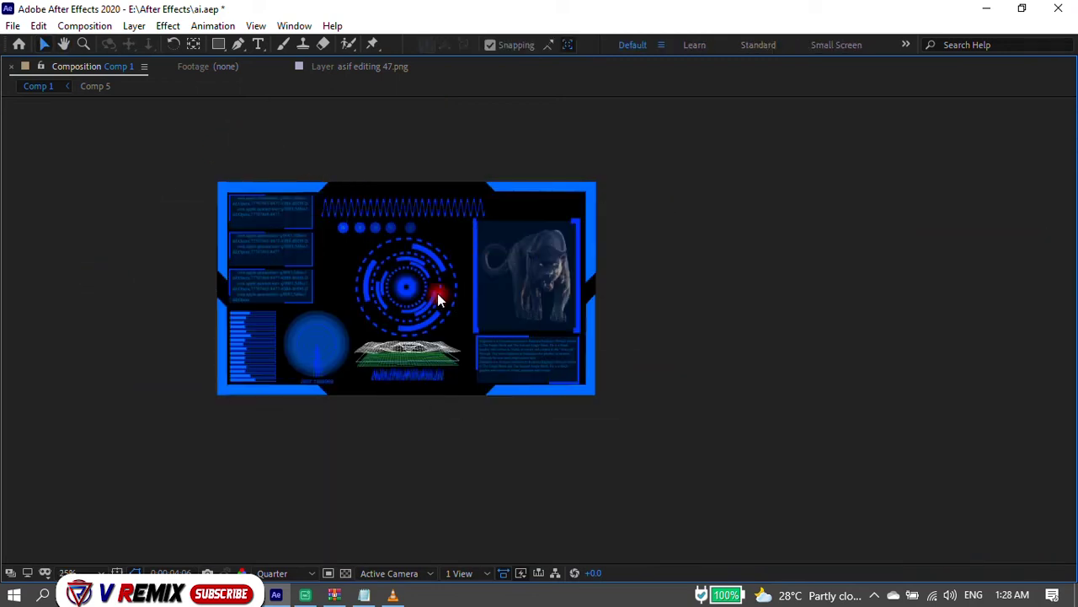
key("grave")
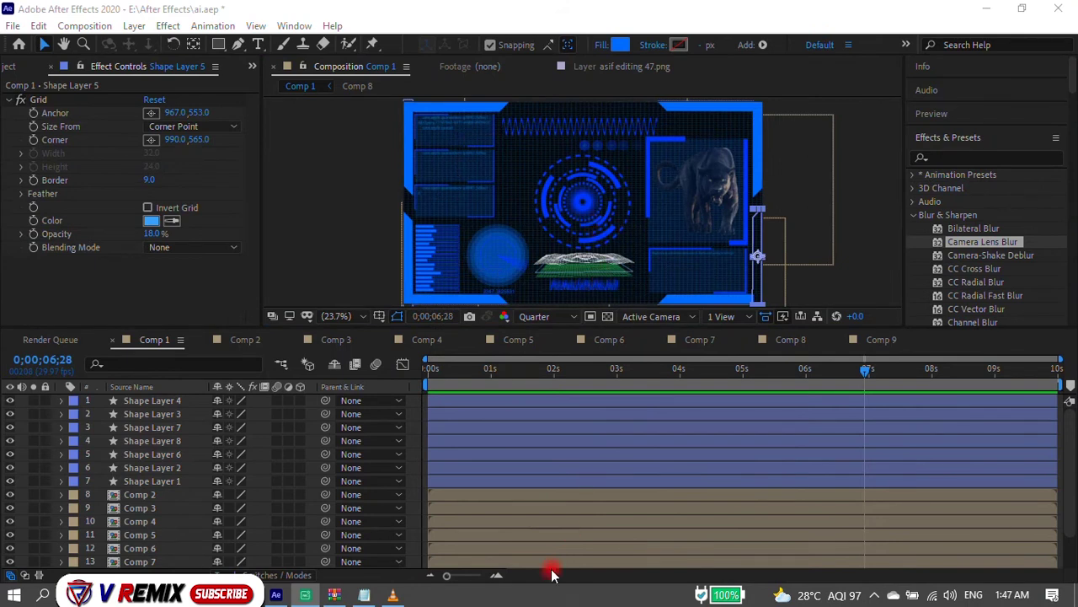
Set Shape Layer 5's Grid anchor to 967.0, 569.0 to lower the grid.
scroll(620, 219, "down", 5)
scroll(616, 221, "up", 5)
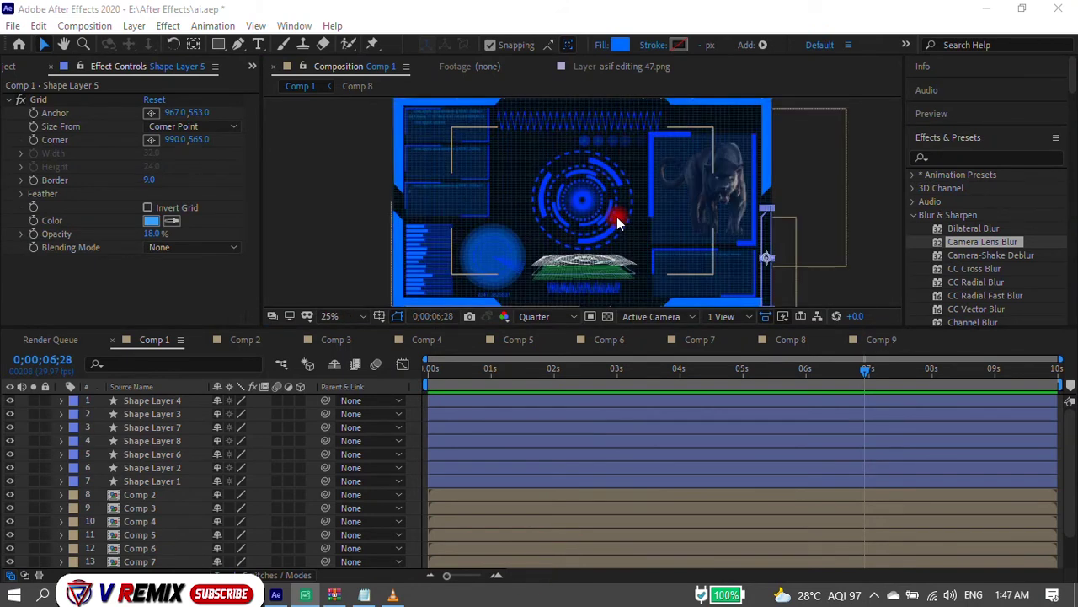
scroll(517, 474, "down", 1)
left_click(10, 561)
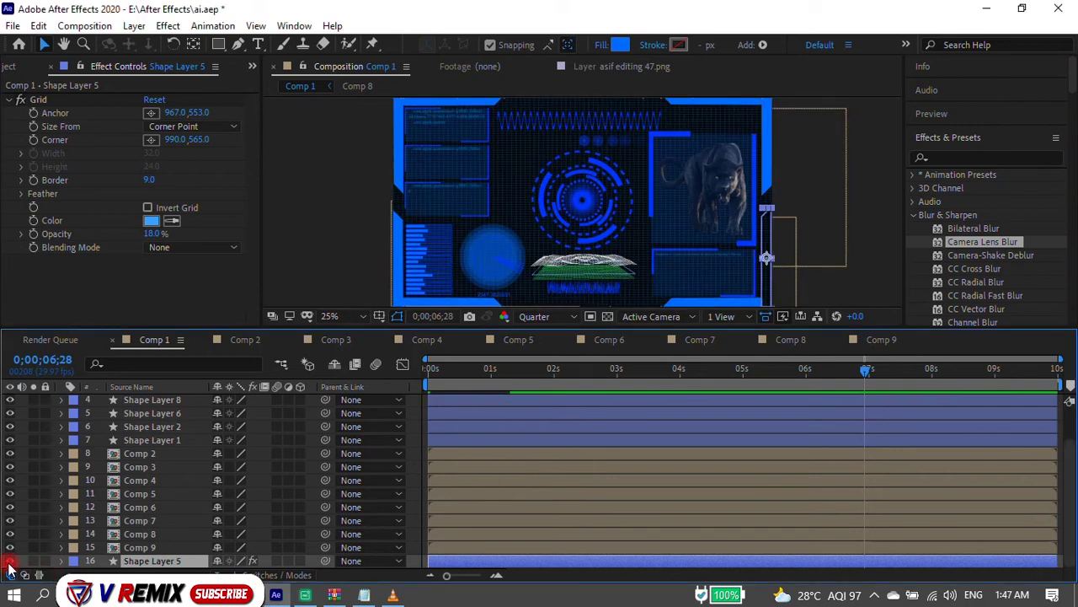
left_click(40, 100)
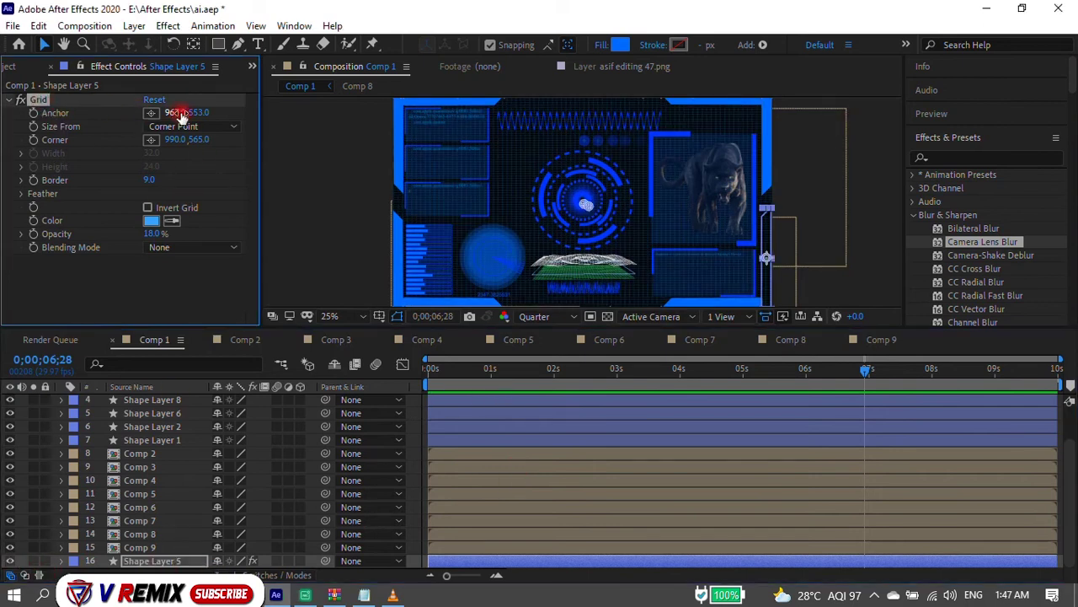
left_click_drag(203, 113, 214, 121)
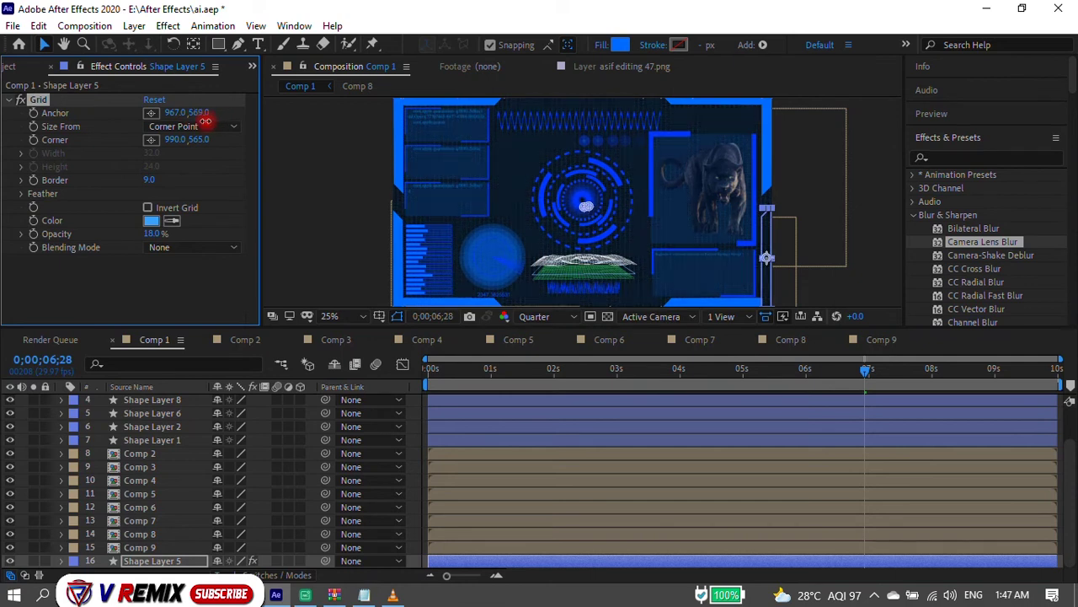
Bring up Comp 9's timeline.
scroll(519, 212, "up", 3)
scroll(519, 212, "down", 3)
scroll(519, 185, "down", 2)
scroll(519, 184, "up", 4)
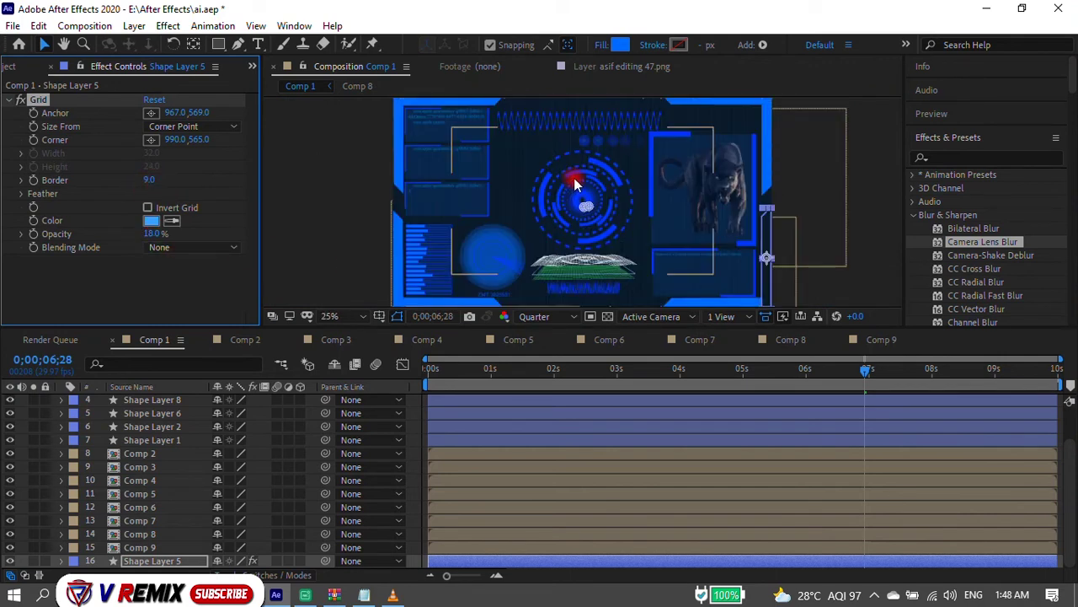
scroll(655, 284, "down", 4)
scroll(669, 202, "up", 2)
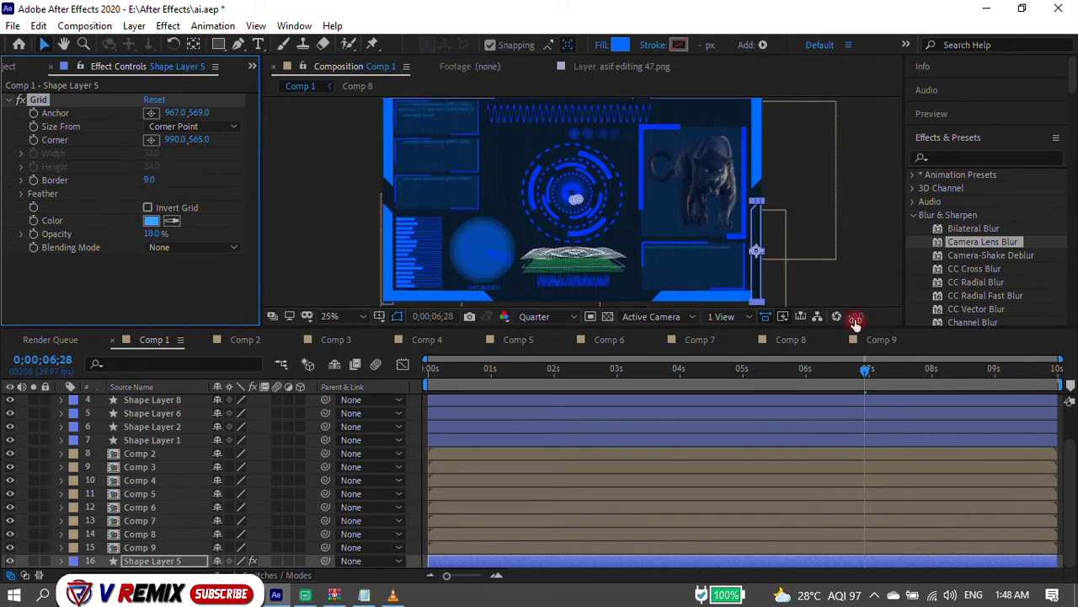
left_click(878, 339)
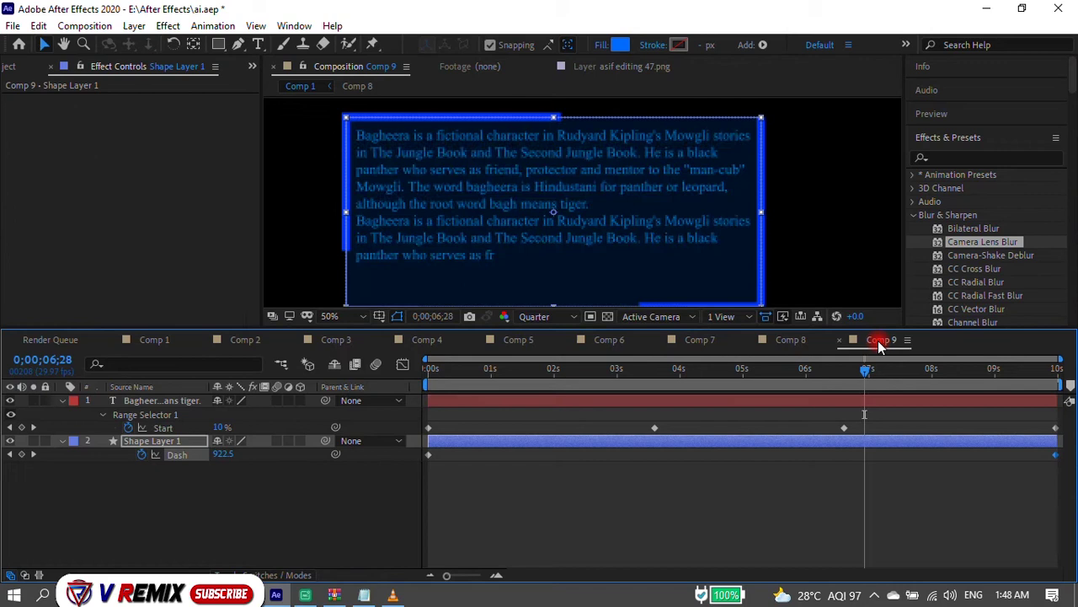
Apply Glow to Comp 9's sentence text with a 15.3% threshold and wider radius.
left_click(545, 401)
left_click(970, 157)
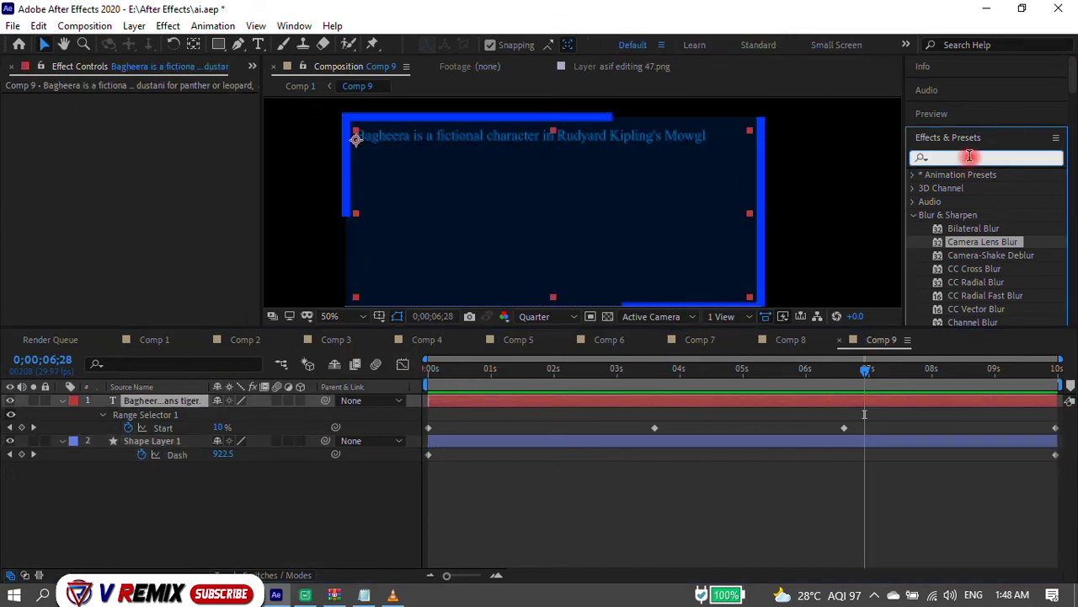
type("g")
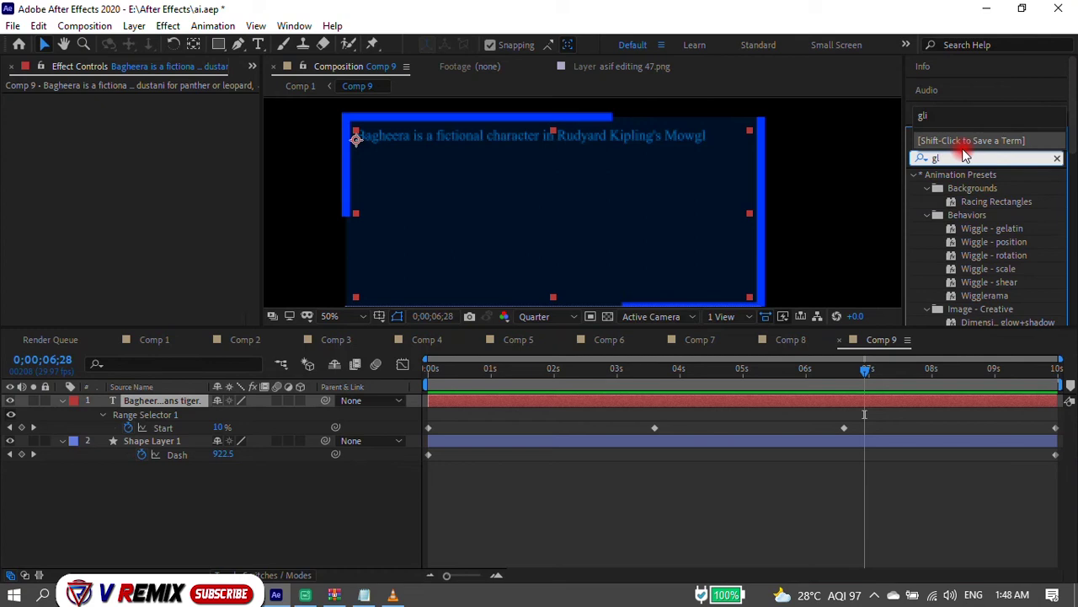
type("l")
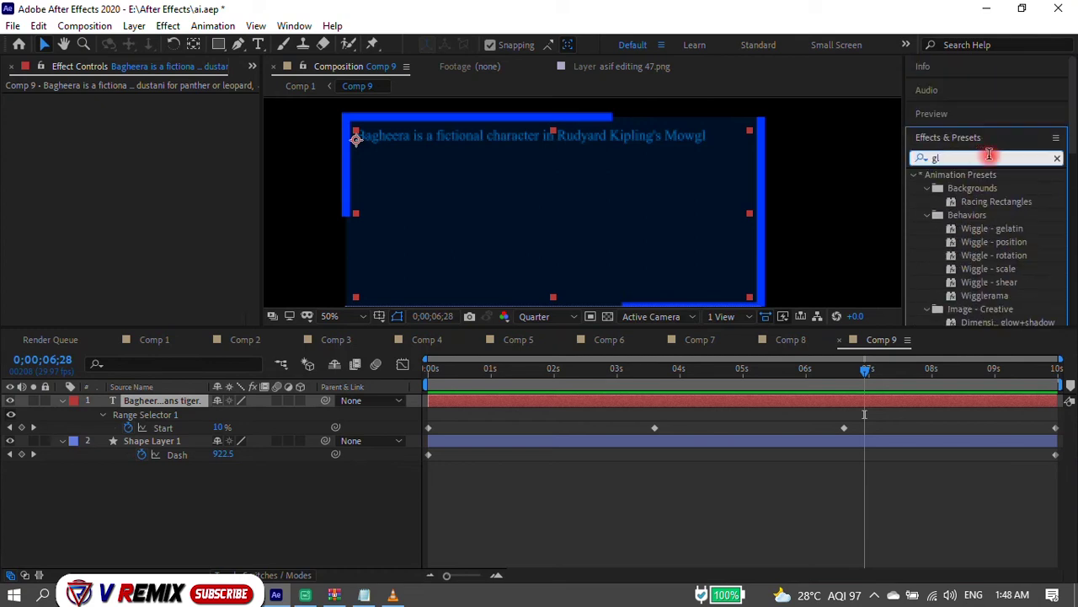
type("o")
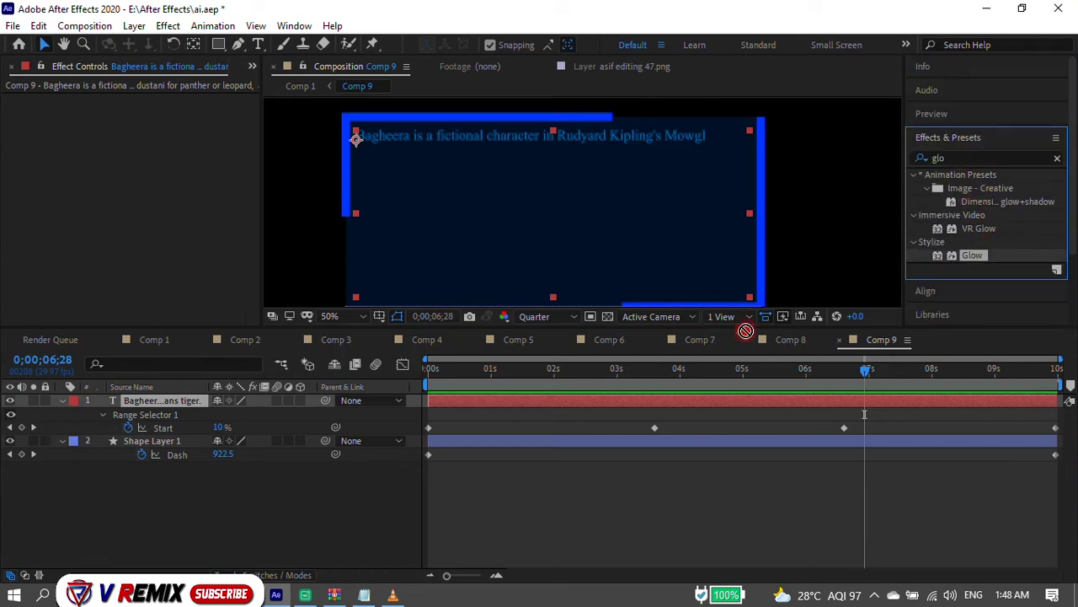
left_click_drag(973, 254, 682, 400)
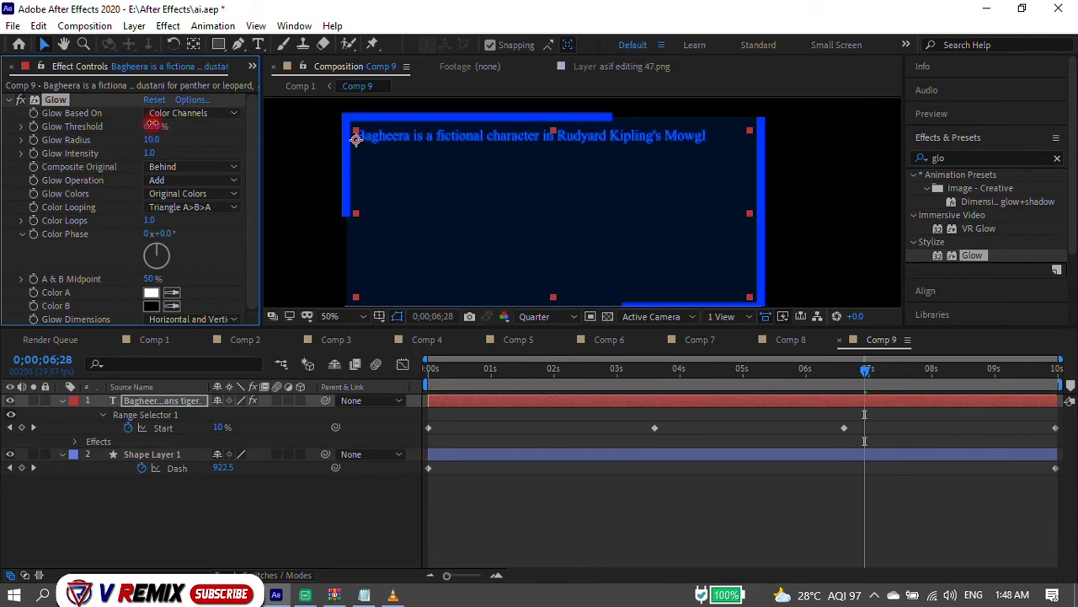
left_click_drag(202, 128, 75, 136)
left_click_drag(153, 137, 188, 141)
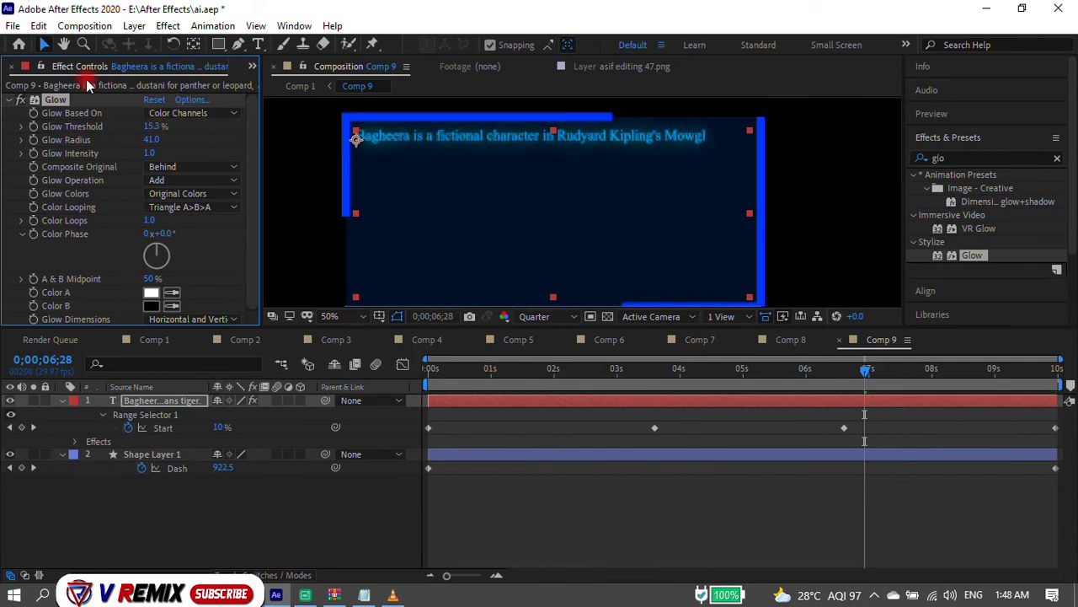
Paste the Glow onto bracket Shape Layer 1, lower its threshold to 16.1%, and return to Comp 1.
left_click(154, 456)
key("ctrl+v")
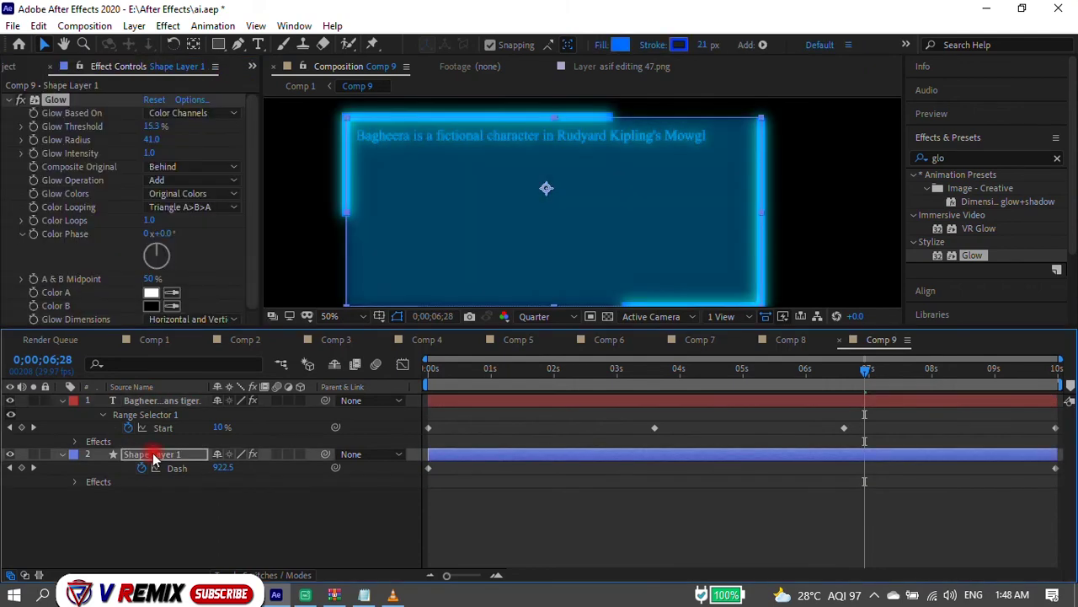
left_click_drag(154, 133, 126, 140)
left_click(150, 341)
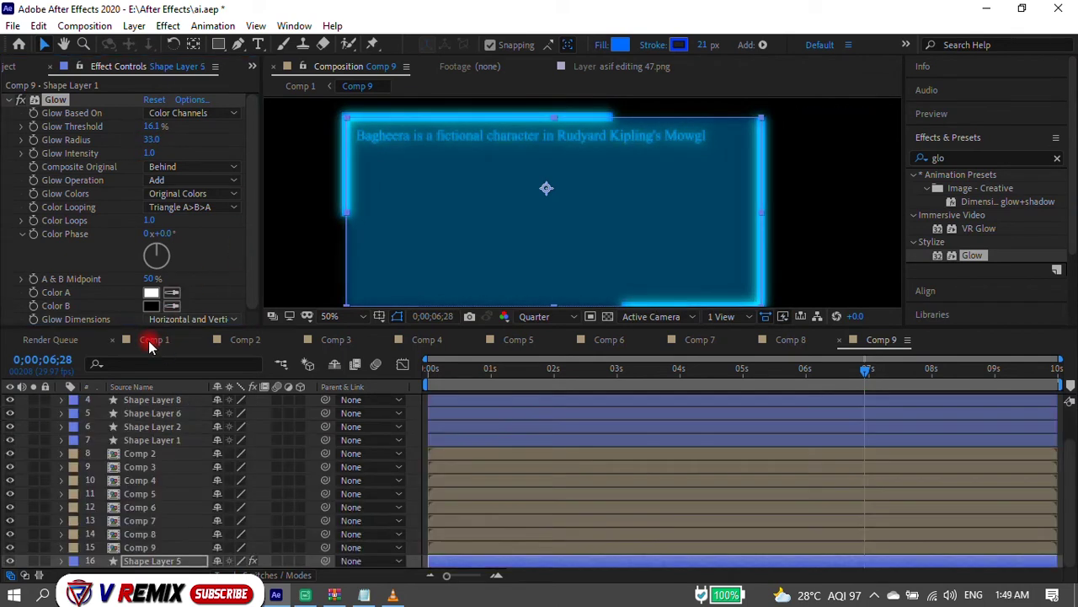
Preview Comp 1, then reapply the last Glow to the Comp 2 through Comp 5 layers.
key("space")
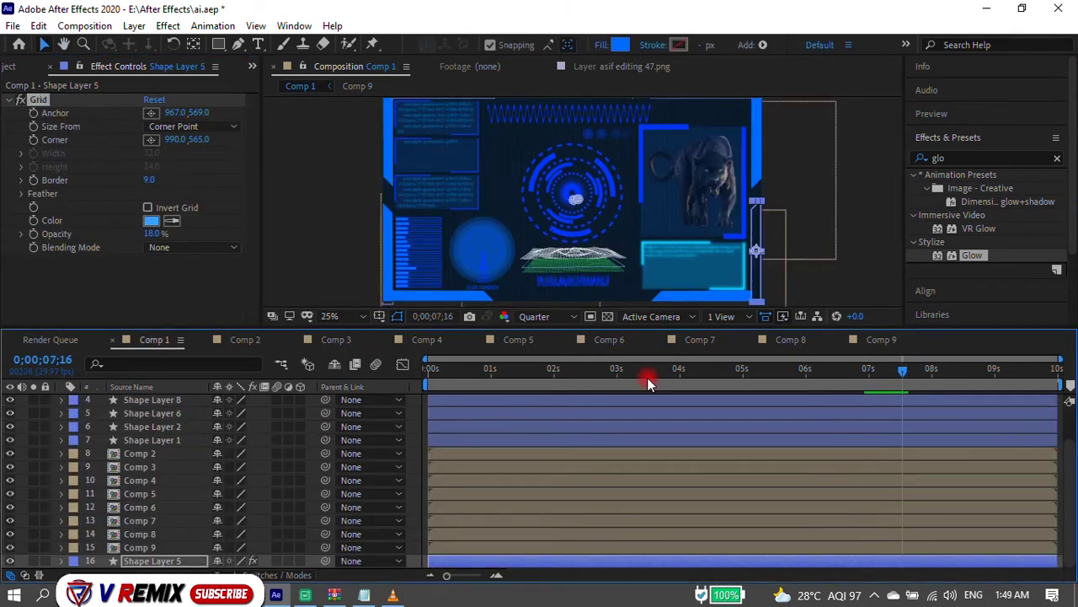
scroll(539, 411, "up", 3)
left_click(458, 401)
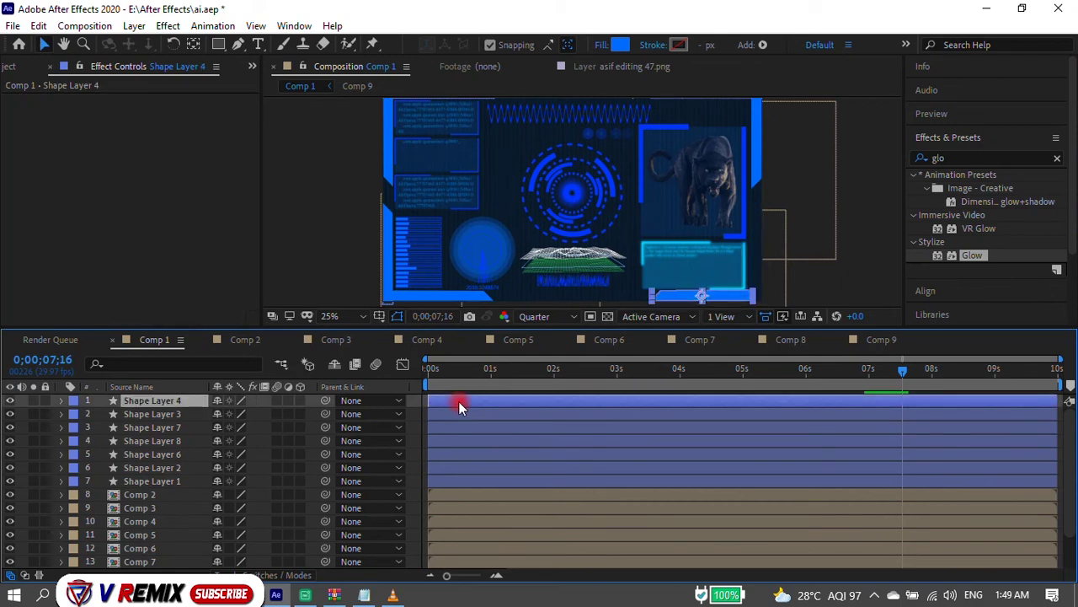
scroll(489, 497, "down", 1)
left_click(450, 457)
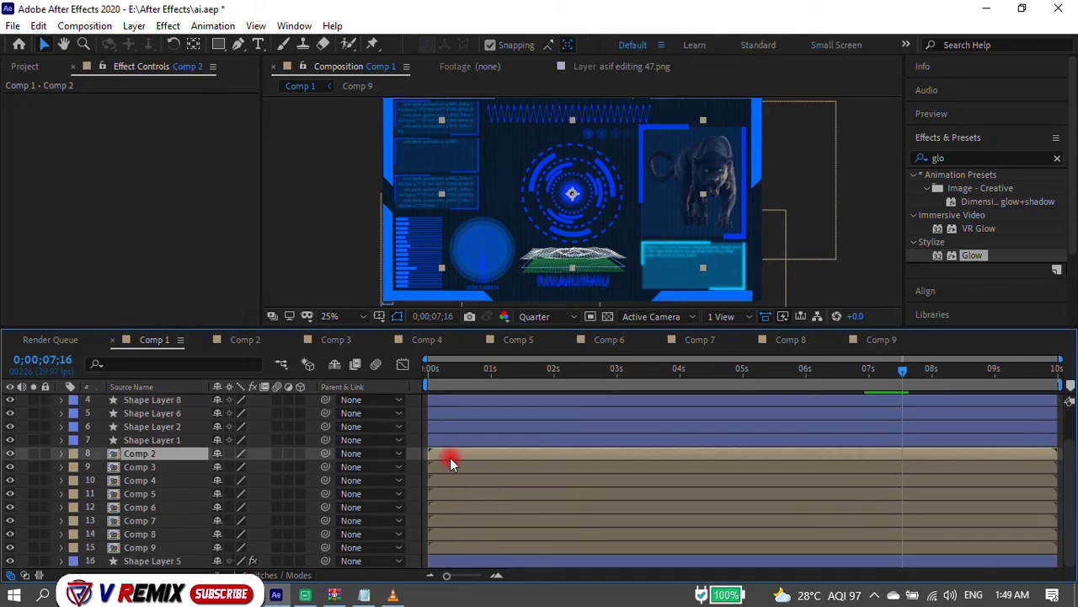
left_click(456, 465)
key("ctrl+alt+shift+e")
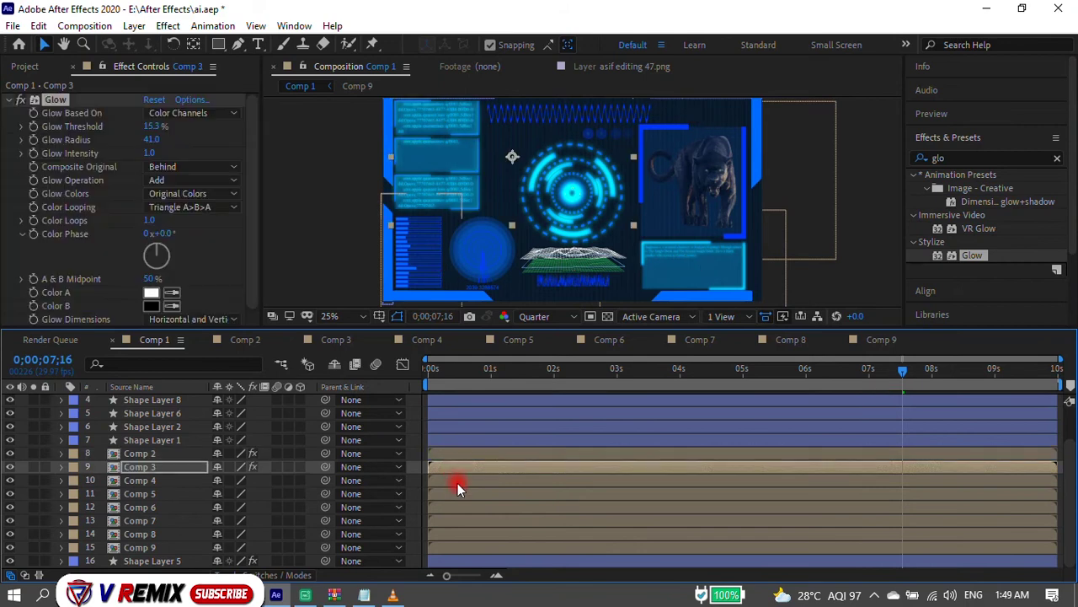
left_click(459, 484)
key("ctrl+alt+shift+e")
left_click(468, 494)
key("ctrl+alt+shift+e")
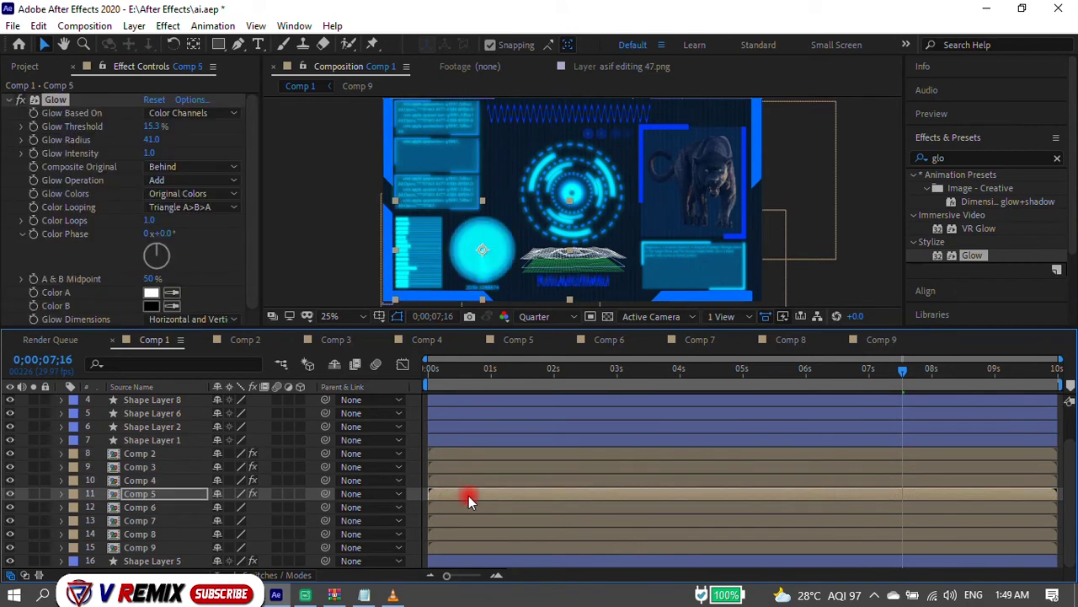
Reapply the same Glow to the Comp 6, 7, 8, 9 layers and Shape Layer 5.
left_click(477, 507)
key("ctrl+alt+shift+e")
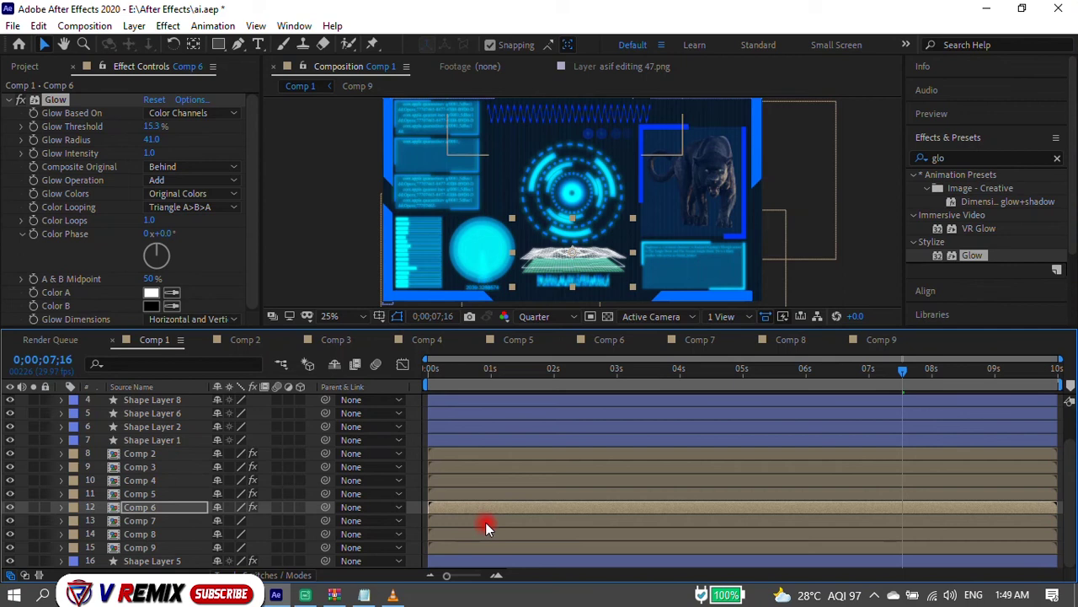
left_click(486, 521)
key("ctrl+alt+shift+e")
left_click(493, 534)
key("ctrl+alt+shift+e")
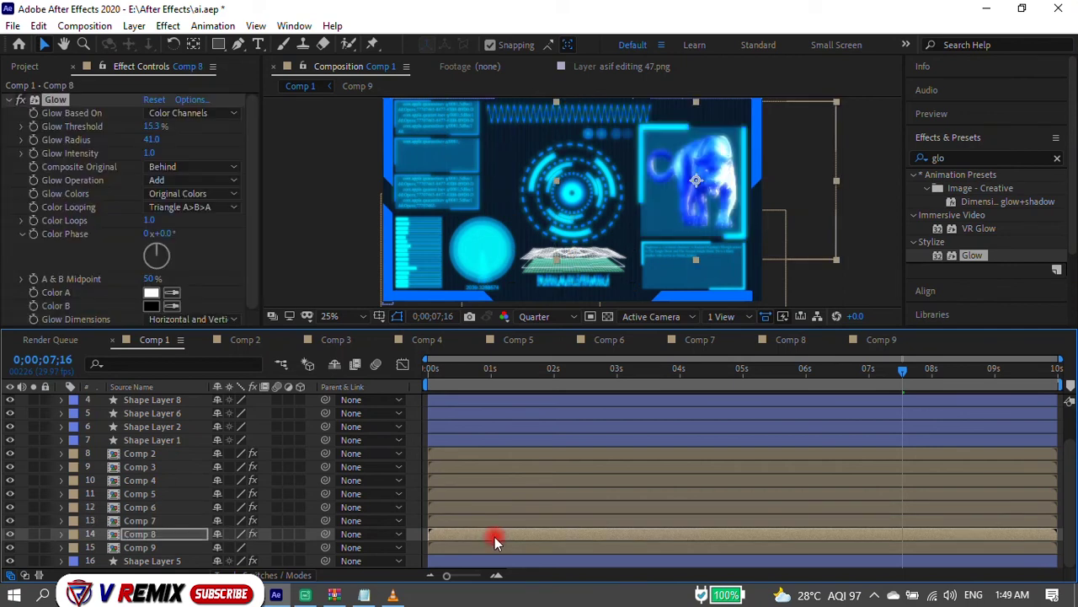
left_click(496, 552)
key("ctrl+alt+shift+e")
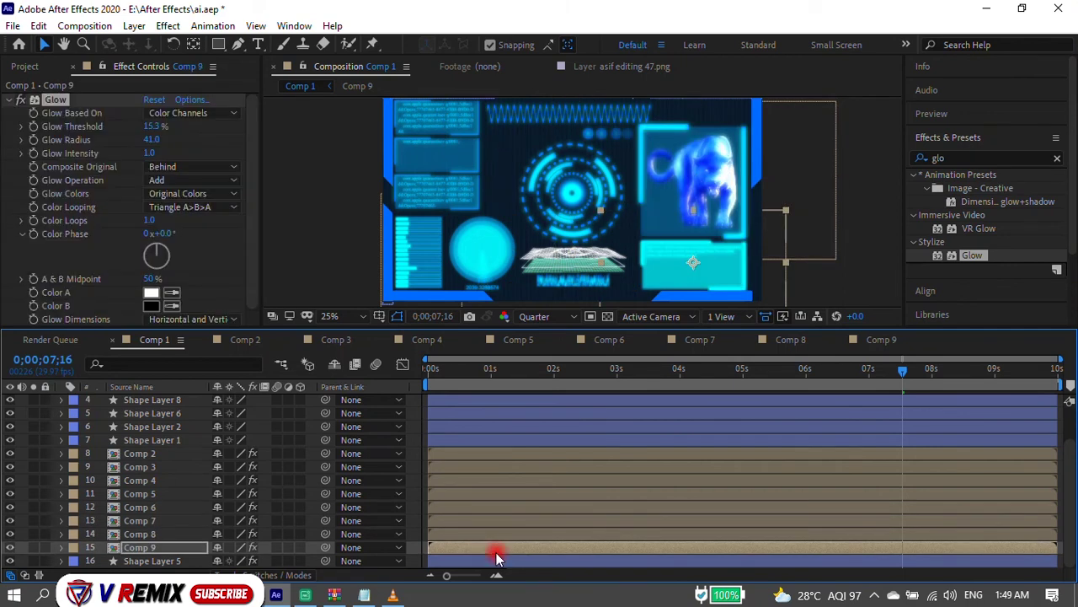
left_click(491, 562)
key("ctrl+alt+shift+e")
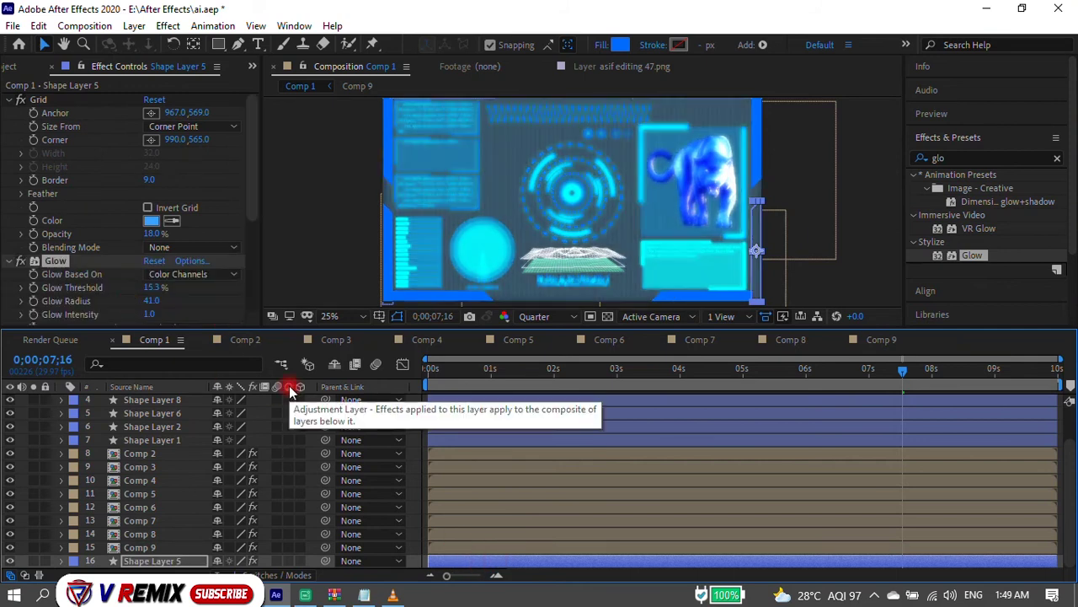
Lower Shape Layer 5's glow threshold to 0% and reduce its radius.
left_click(456, 563)
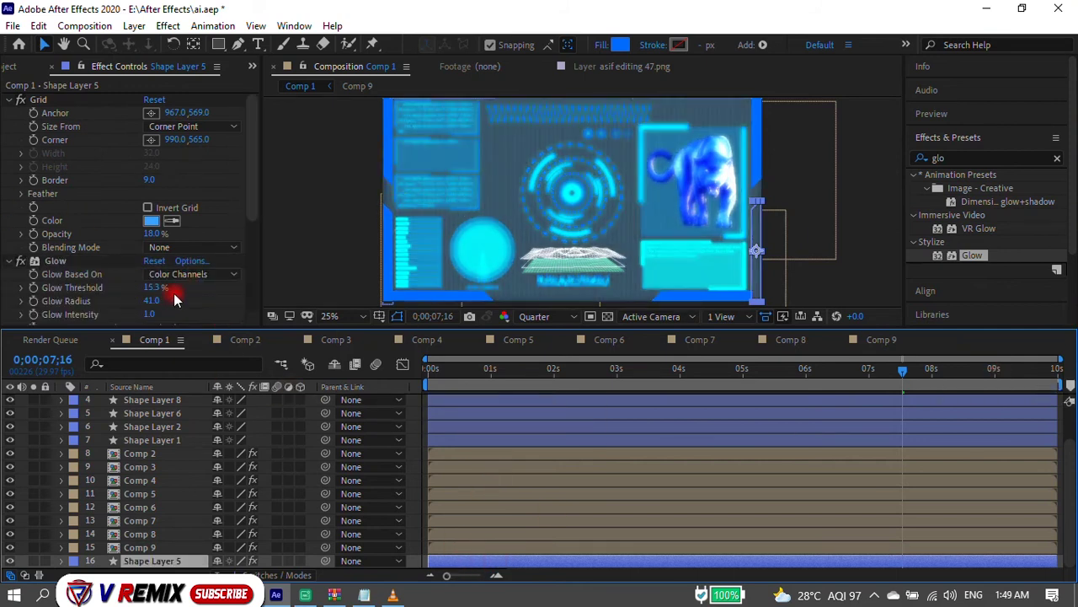
left_click_drag(151, 287, 147, 295)
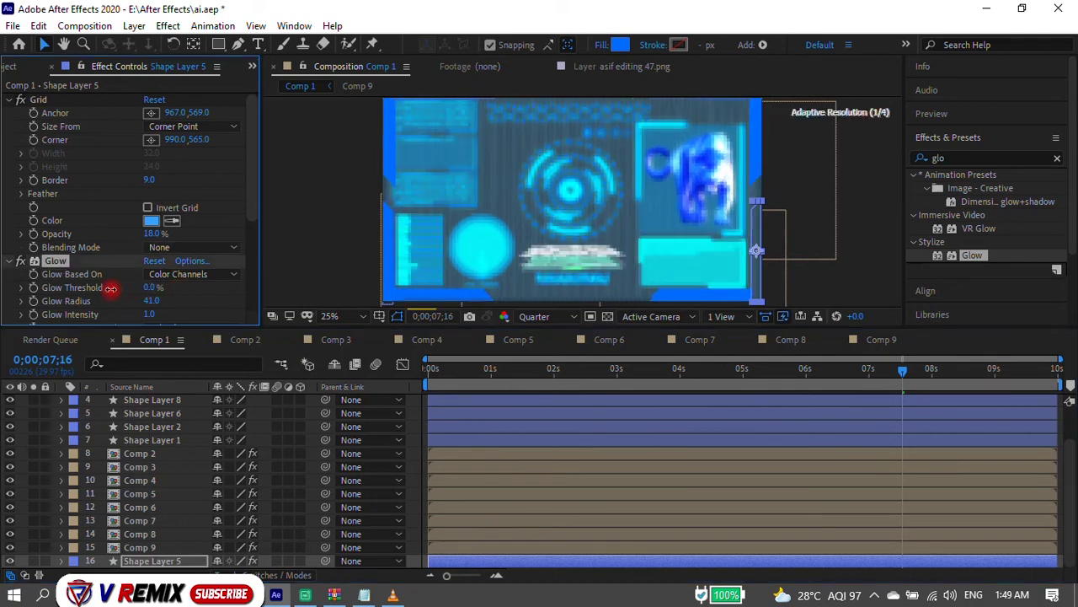
left_click_drag(148, 295, 111, 299)
left_click(150, 302)
left_click(195, 291)
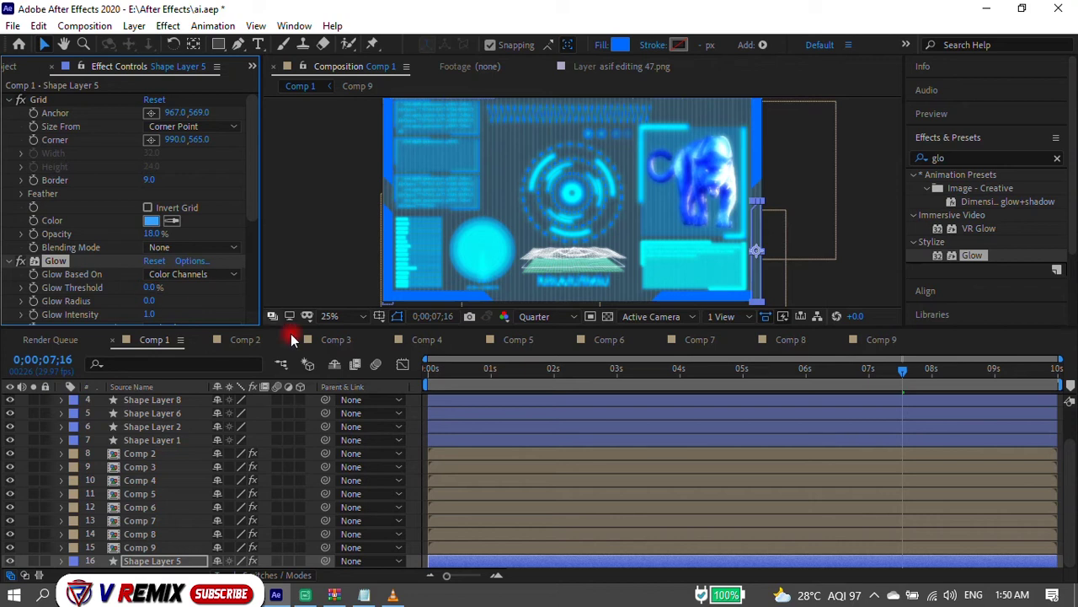
left_click(478, 563)
Reset and delete Shape Layer 5's Glow, then preview Comp 1.
left_click(155, 260)
key("Delete")
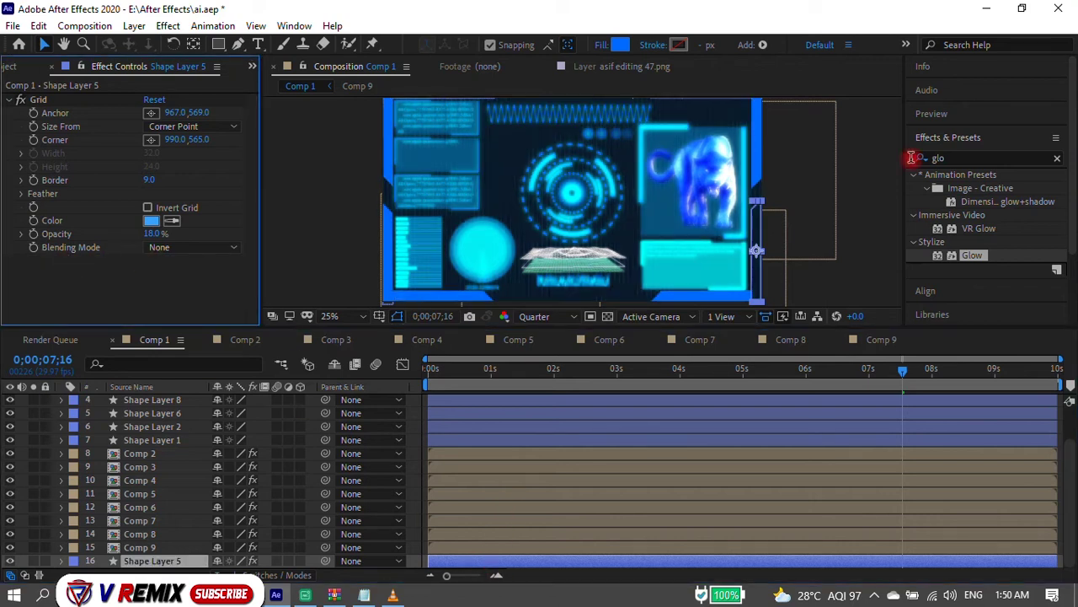
left_click(698, 189)
key("space")
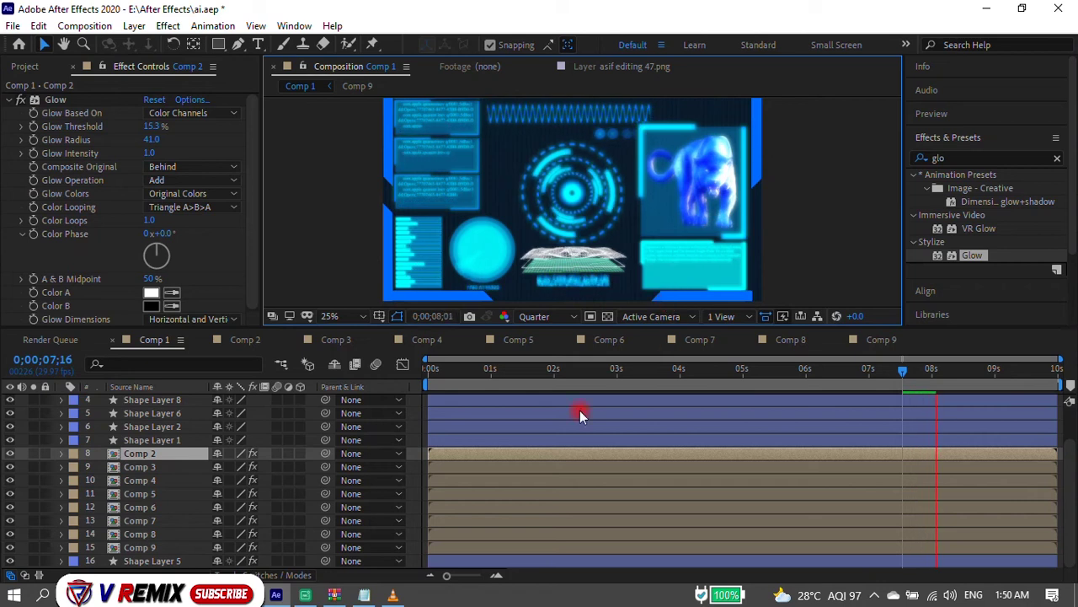
scroll(524, 423, "up", 3)
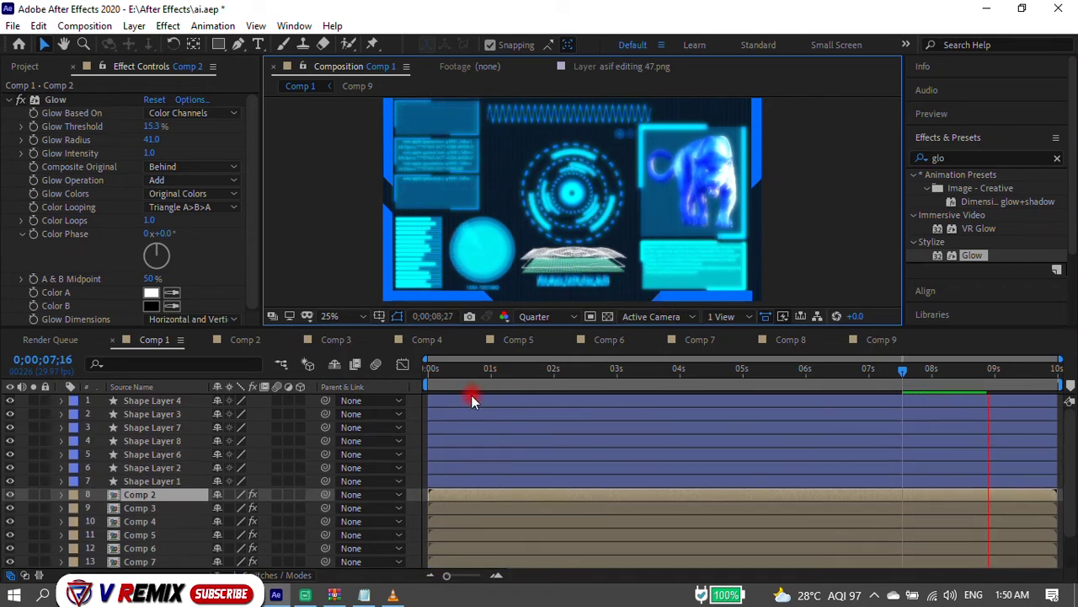
Stop the preview and apply Glow to Shape Layer 1, trying thresholds before resetting it.
key("space")
left_click(490, 440)
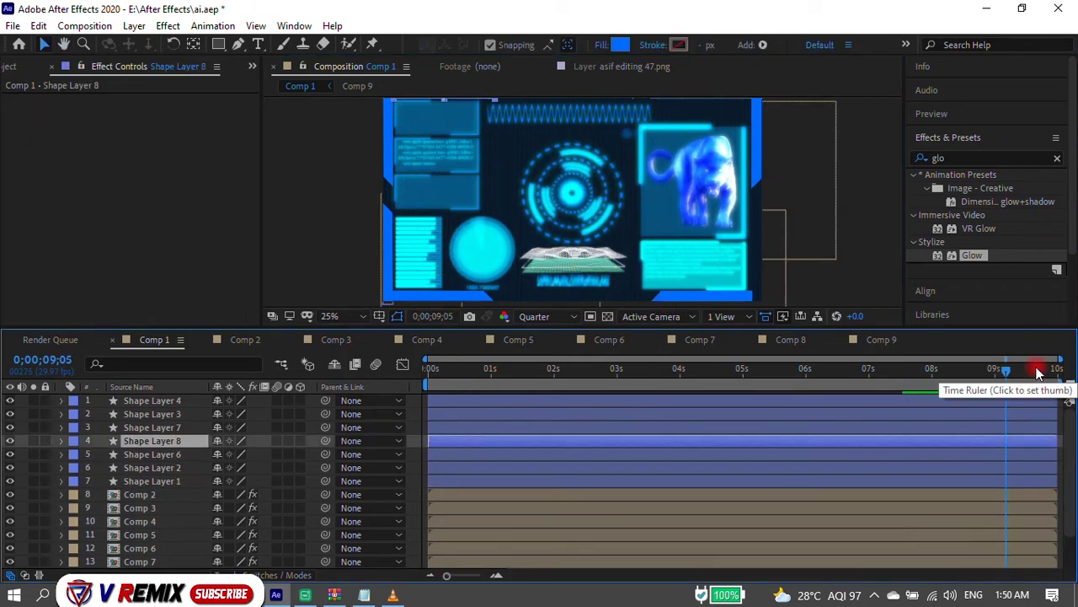
mouse_move(971, 256)
left_mouse_down()
mouse_move(654, 461)
mouse_move(543, 477)
left_mouse_up()
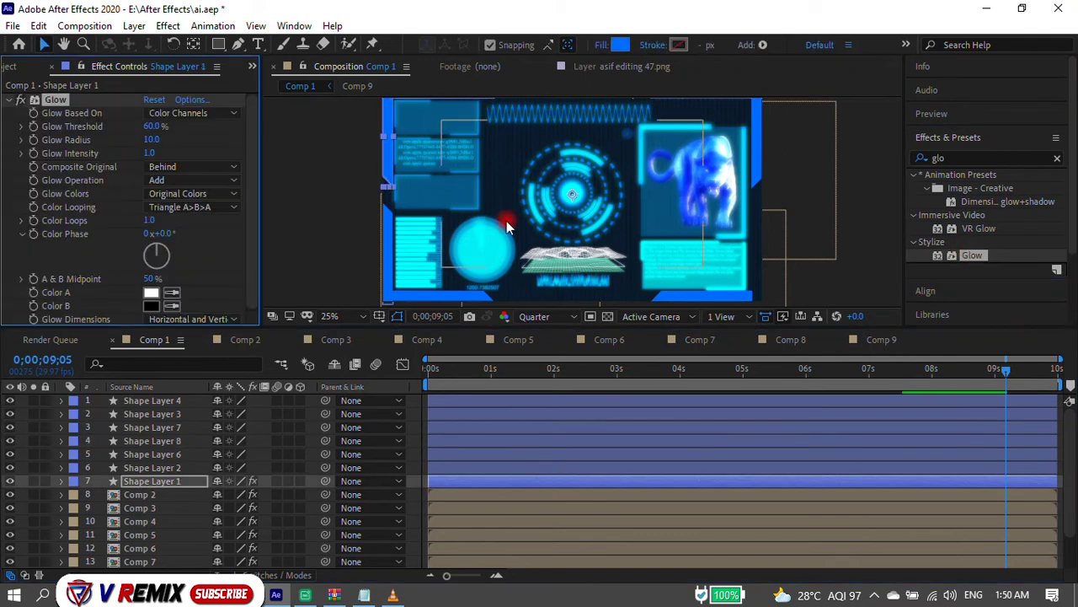
left_click_drag(152, 126, 175, 126)
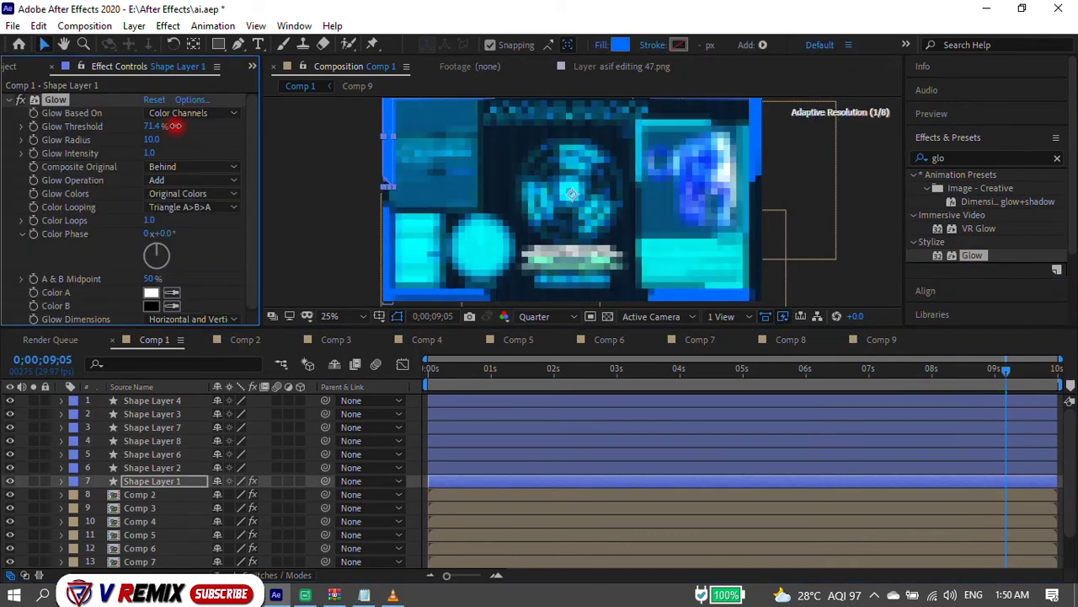
mouse_move(146, 127)
left_mouse_down()
mouse_move(122, 128)
mouse_move(166, 143)
left_mouse_up()
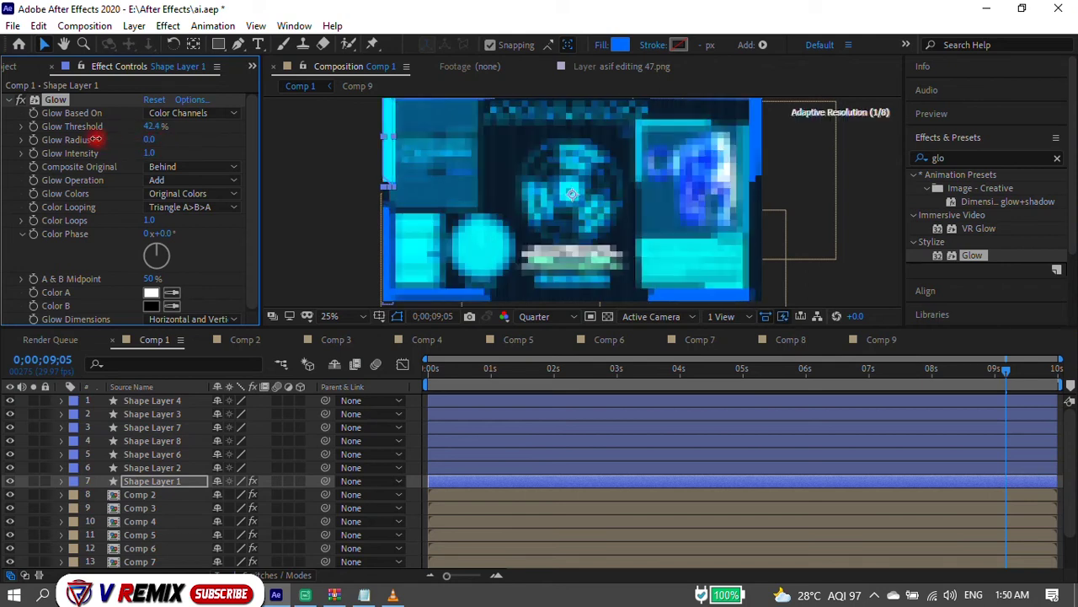
left_click(157, 99)
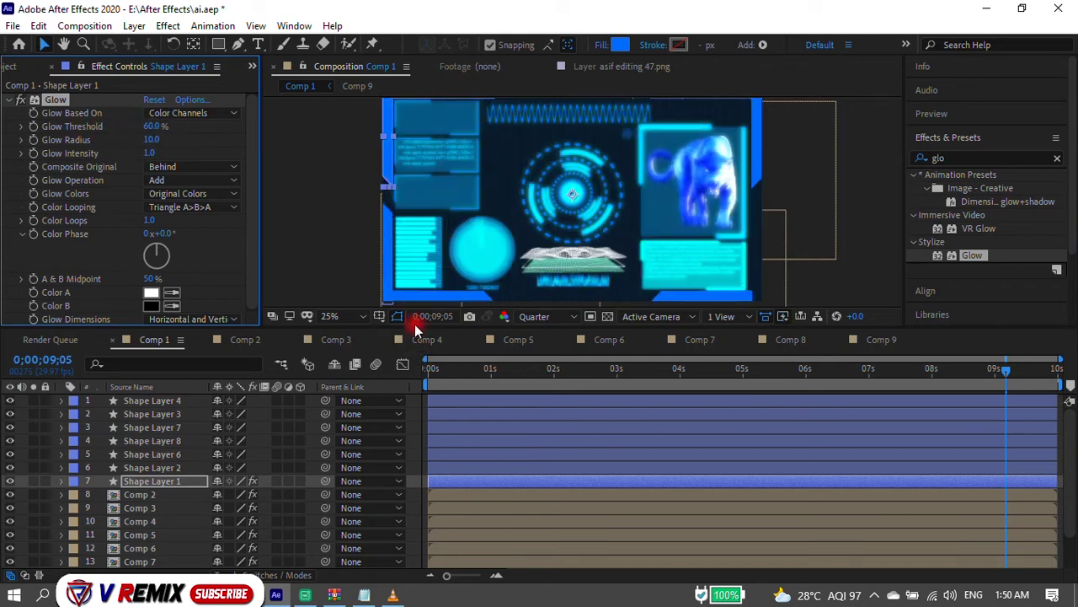
Tune Shape Layer 1's Glow to 44.7% threshold and 21.0 radius, then maximize the Composition viewer.
left_click_drag(421, 330, 430, 371)
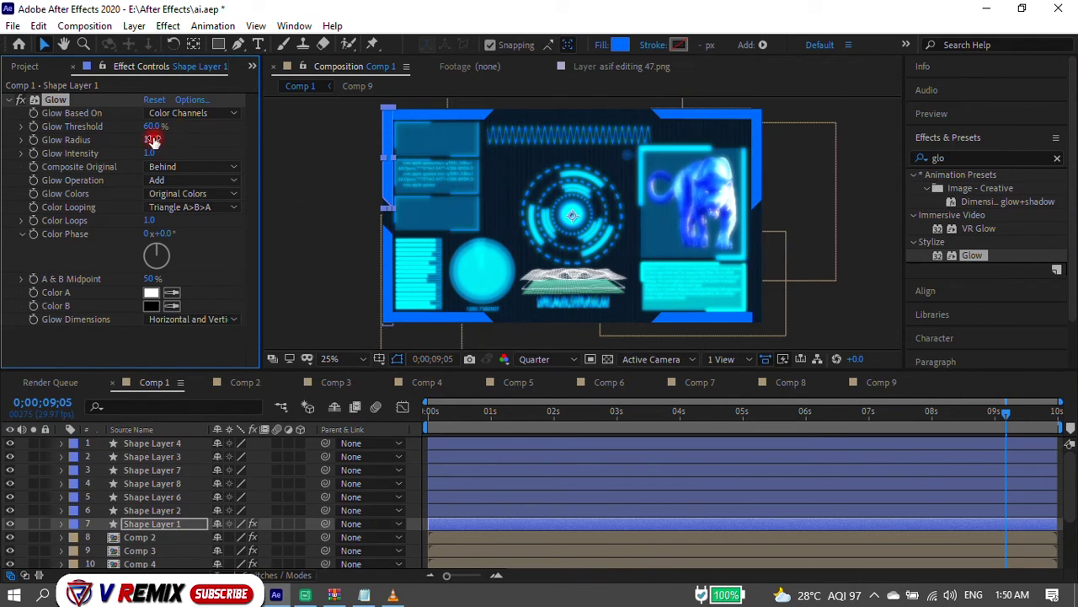
mouse_move(152, 139)
left_mouse_down()
mouse_move(173, 139)
mouse_move(170, 125)
mouse_move(294, 130)
left_mouse_up()
left_click_drag(111, 136, 67, 142)
left_click_drag(147, 127, 122, 145)
left_click(10, 509)
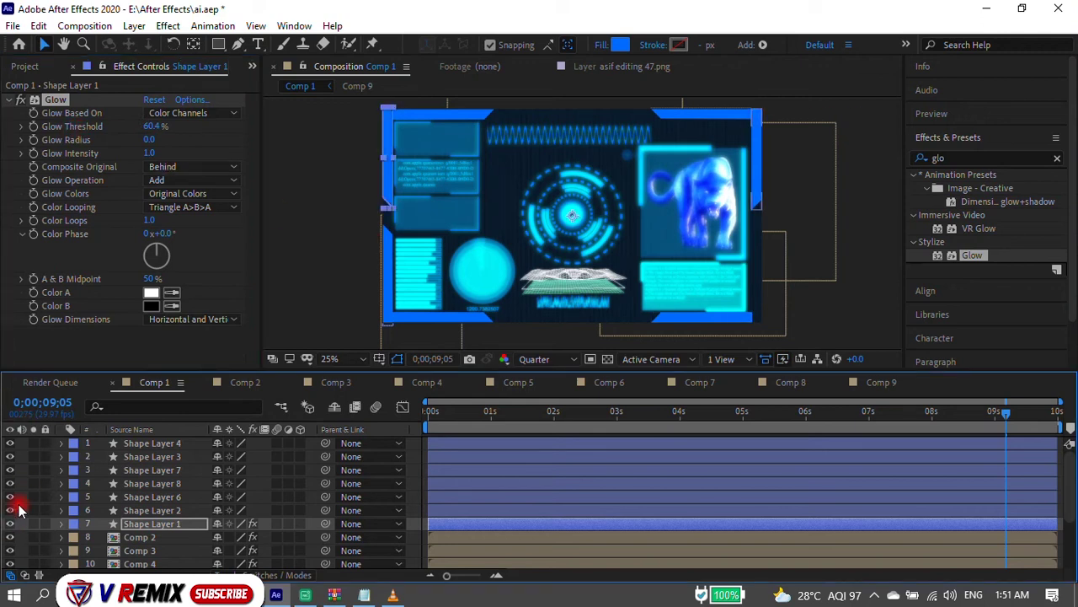
left_click(65, 500)
mouse_move(150, 141)
left_mouse_down()
mouse_move(203, 147)
mouse_move(150, 132)
left_mouse_up()
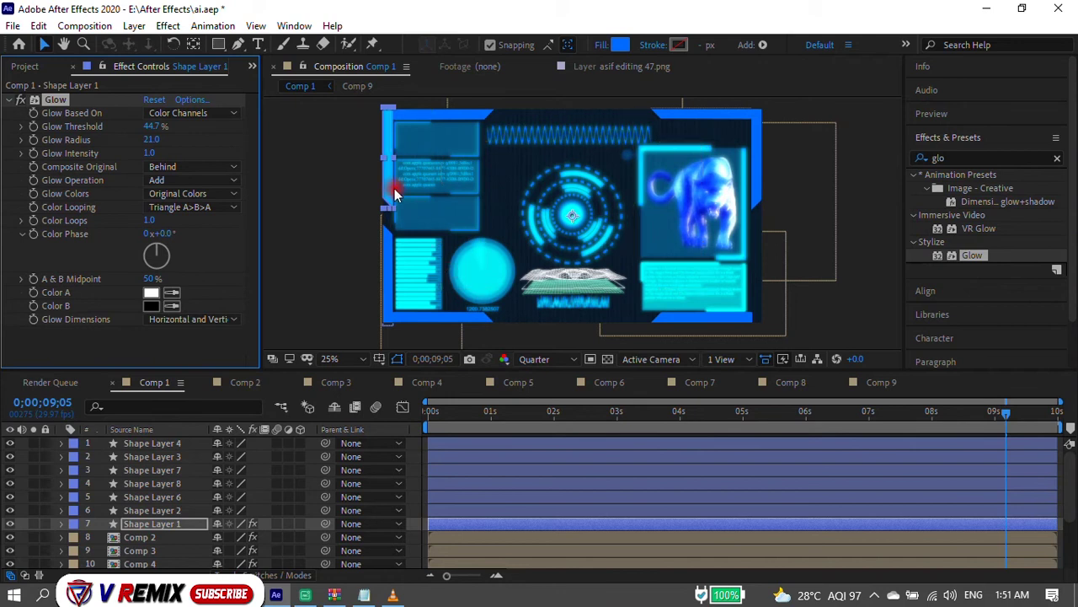
key("grave")
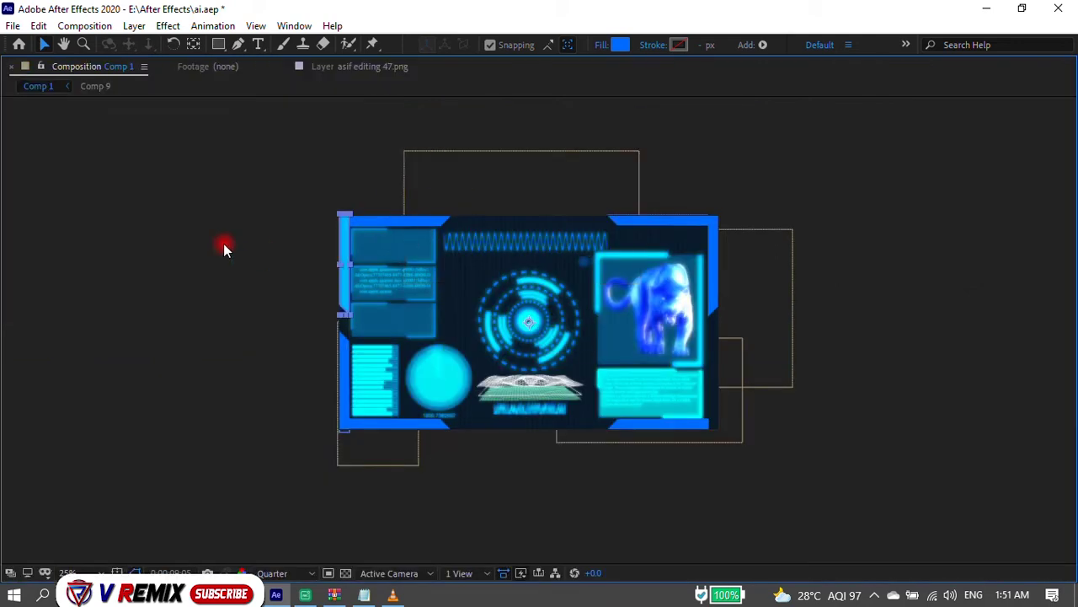
scroll(467, 307, "up", 2)
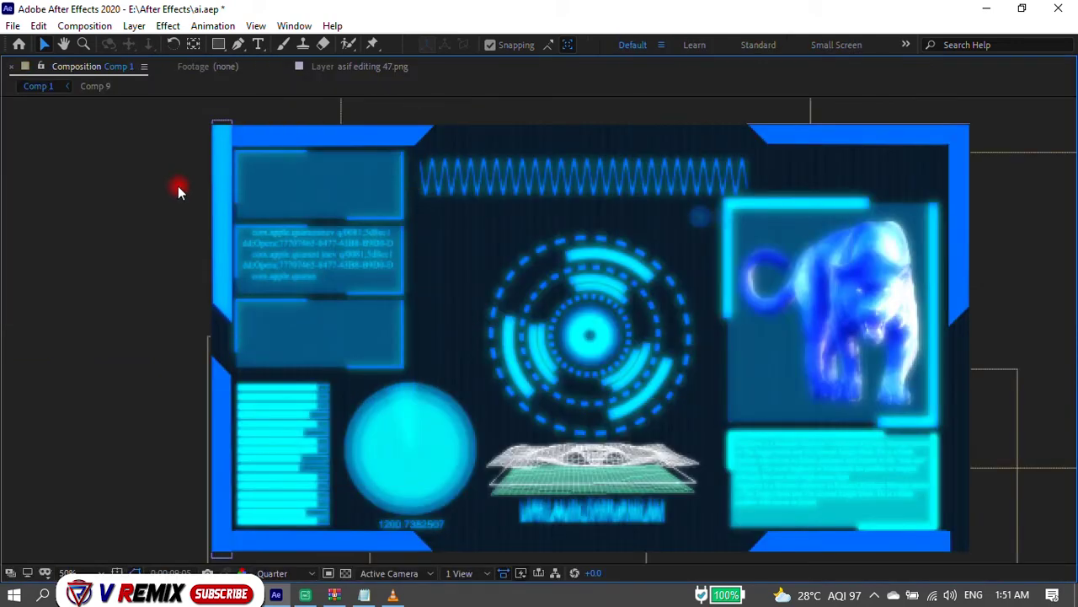
Move the right vertical blue bar down along the right edge of the frame.
left_click(216, 199)
left_click(163, 199)
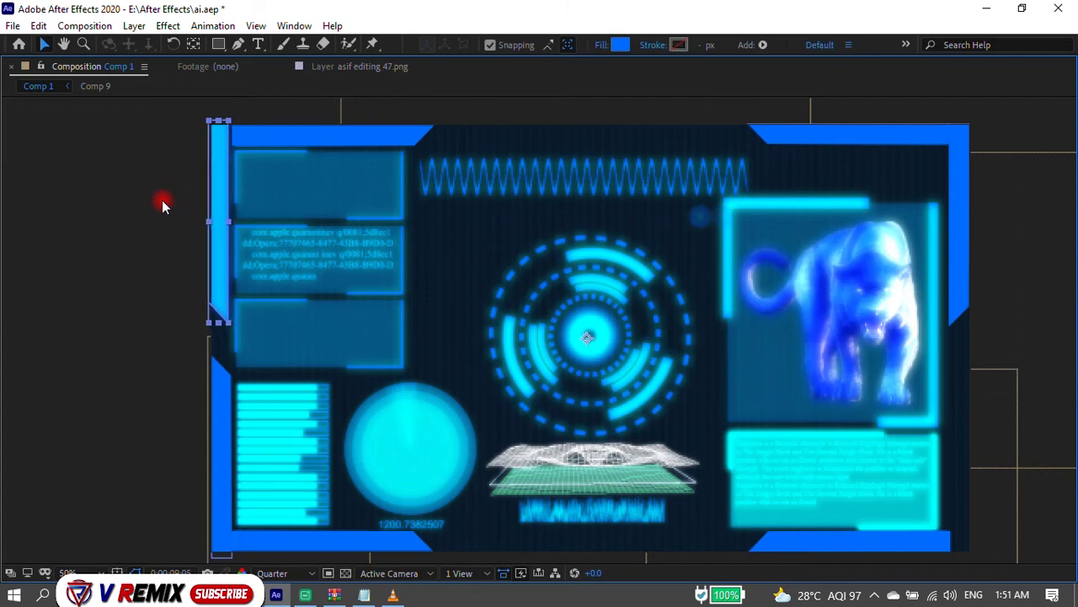
left_click(309, 132)
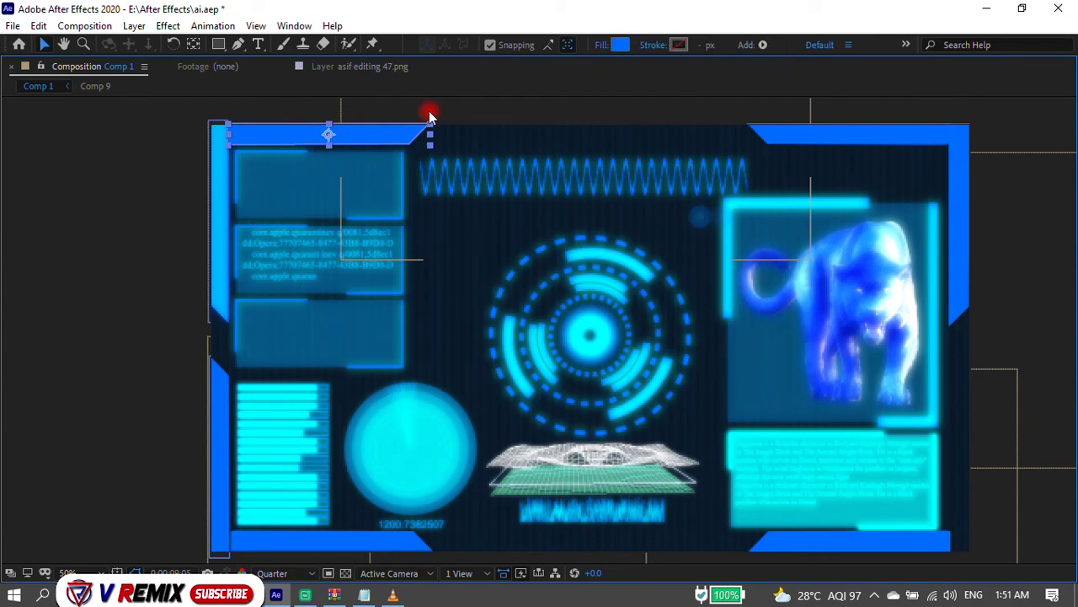
left_click(931, 140)
left_click(970, 198)
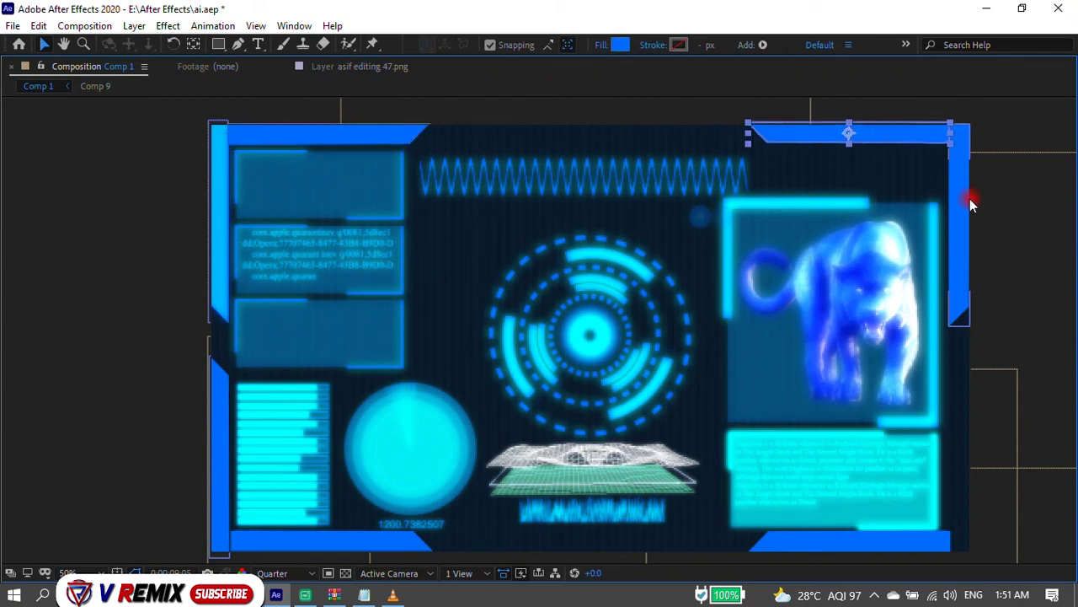
key("comma")
key("comma")
key("comma")
key("period")
key("period")
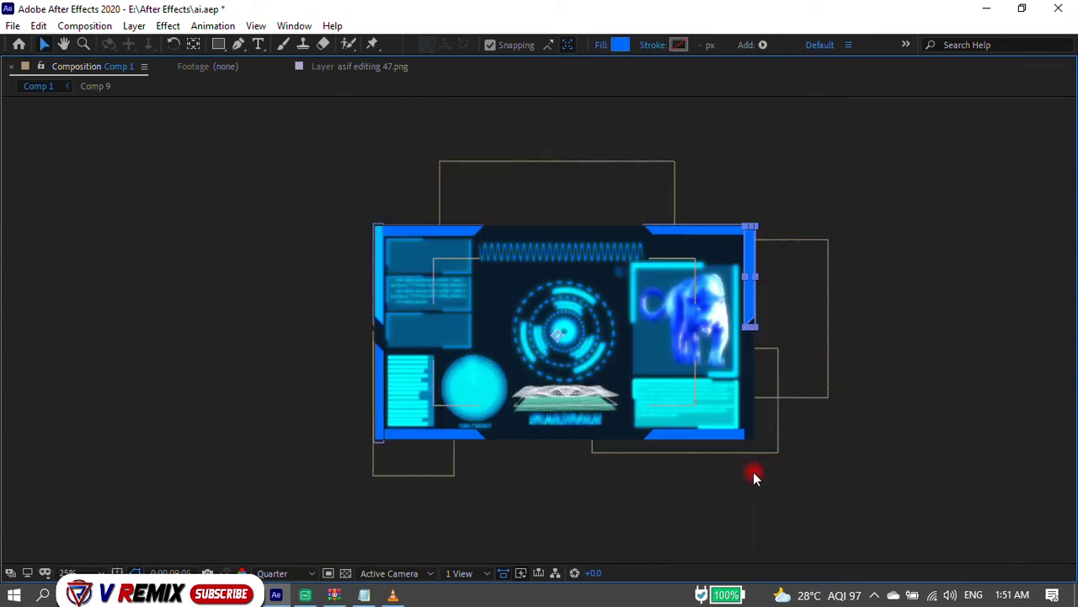
key("period")
key("period")
left_click(824, 538)
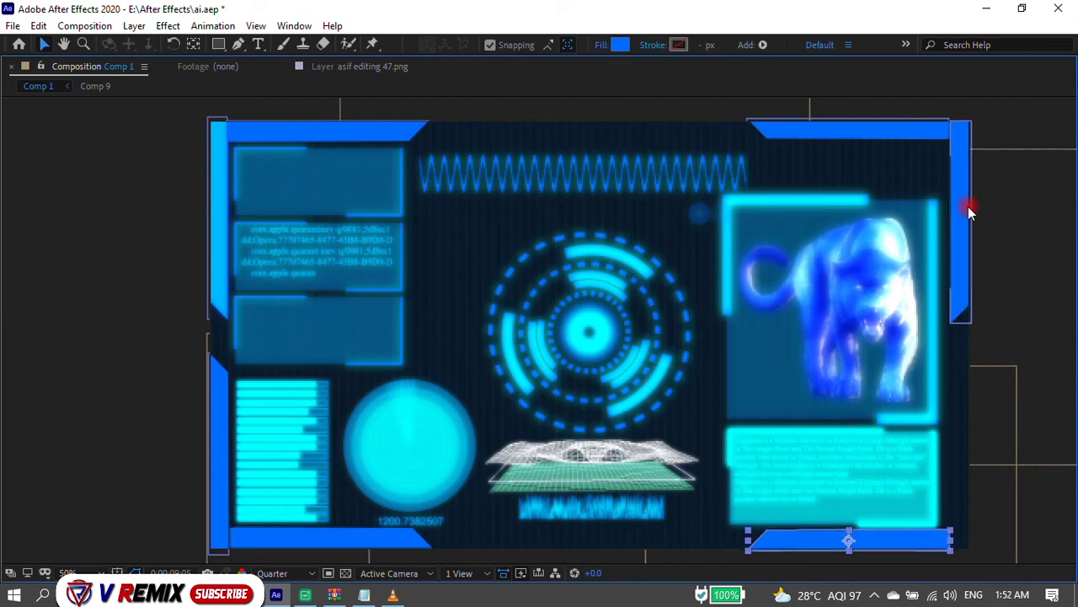
left_click(968, 204)
key("comma")
key("comma")
scroll(950, 319, "up", 2)
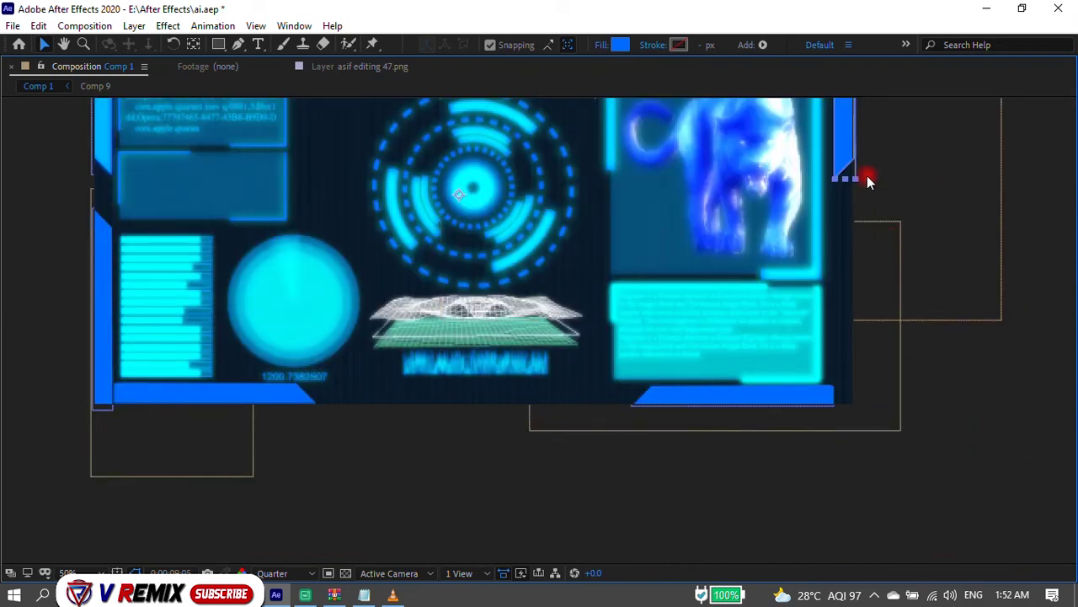
left_click_drag(847, 141, 851, 277)
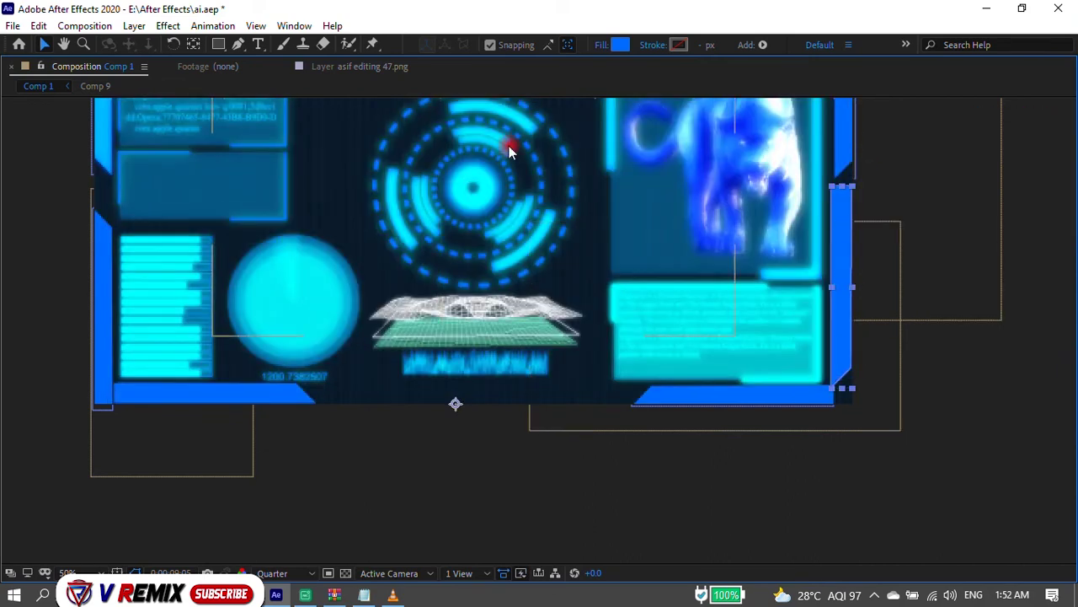
Shift the right bar's anchor onto the bar, tilt it slightly, and nudge it down-right.
left_click(173, 44)
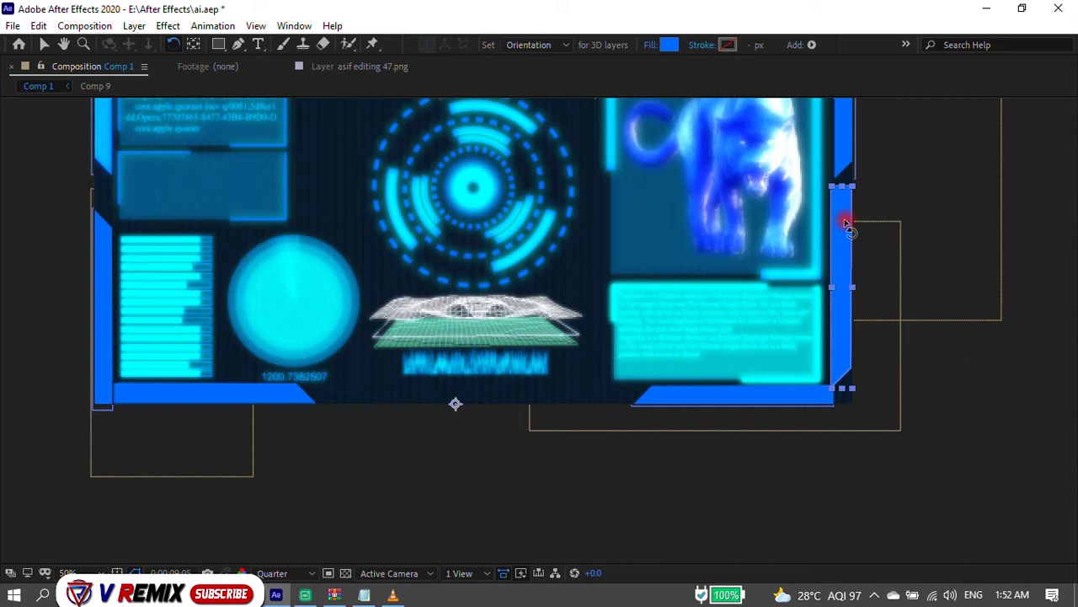
left_click_drag(855, 187, 857, 192)
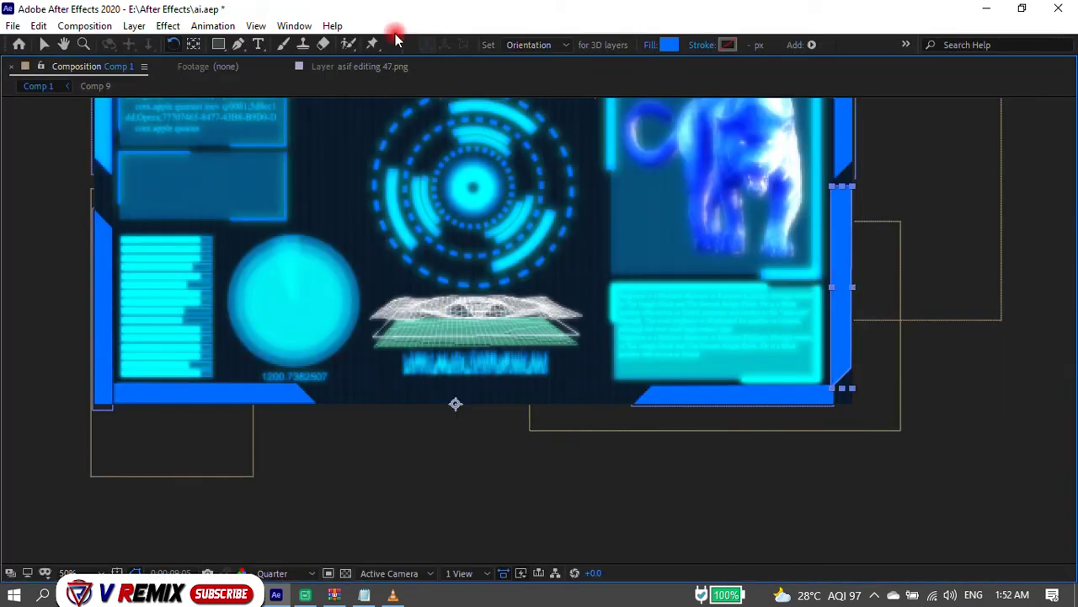
key("y")
left_click_drag(455, 403, 841, 287)
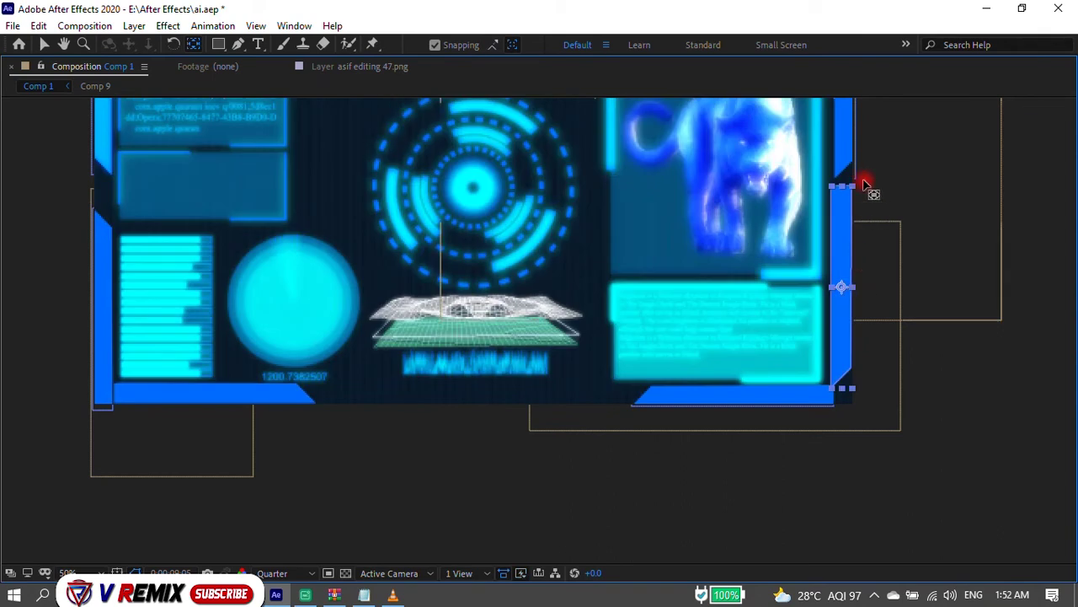
key("w")
mouse_move(866, 184)
left_mouse_down()
mouse_move(904, 404)
mouse_move(864, 435)
left_mouse_up()
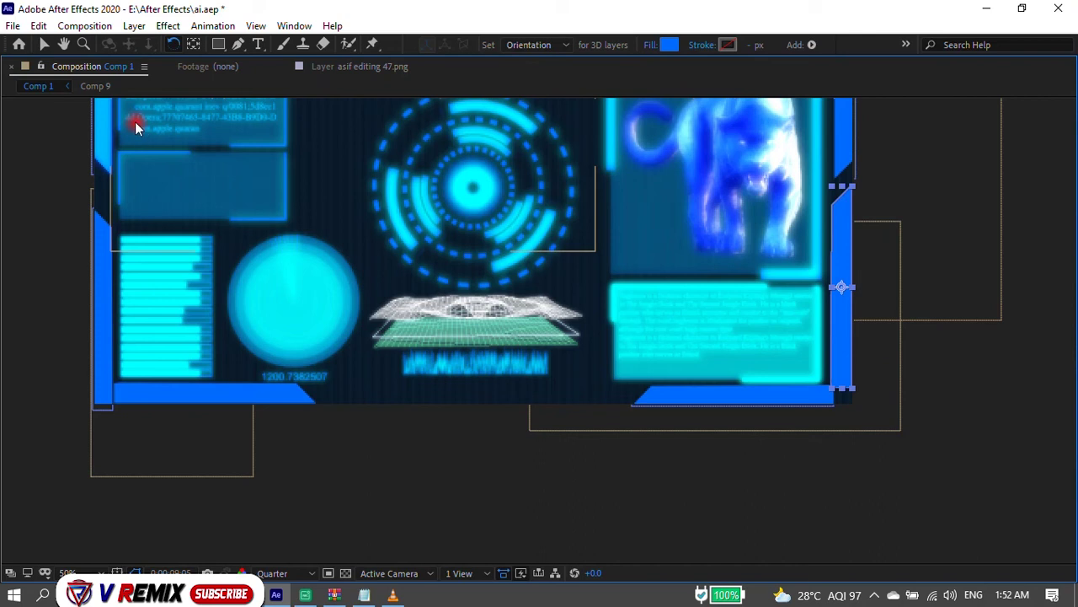
key("v")
key("Down")
key("Right")
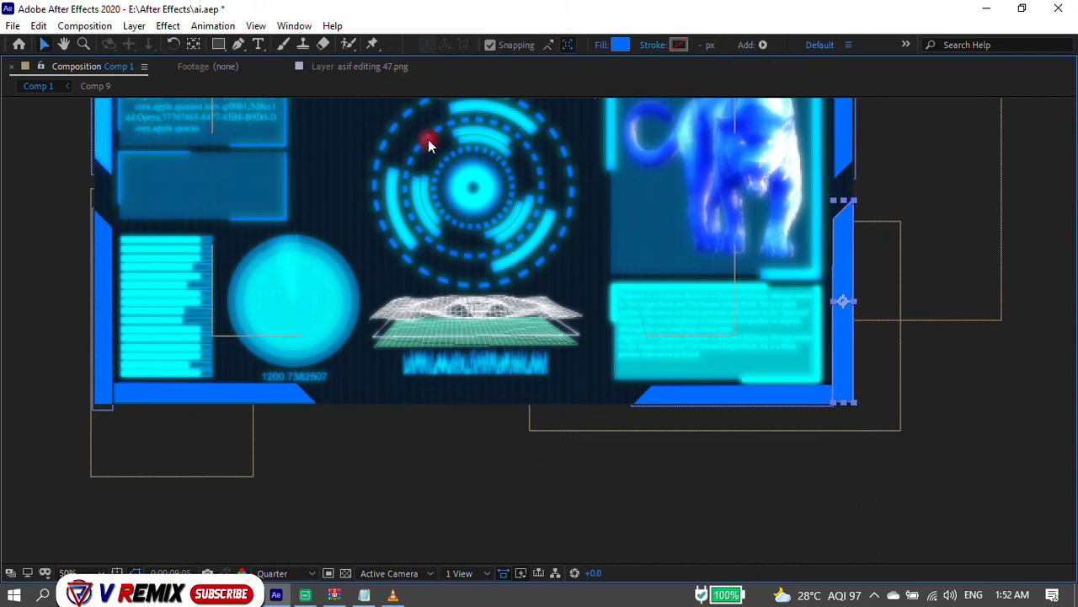
Nudge the bottom-right bar right and the bottom-left bar left and down.
left_click(867, 321)
left_click(865, 320)
left_click(987, 321)
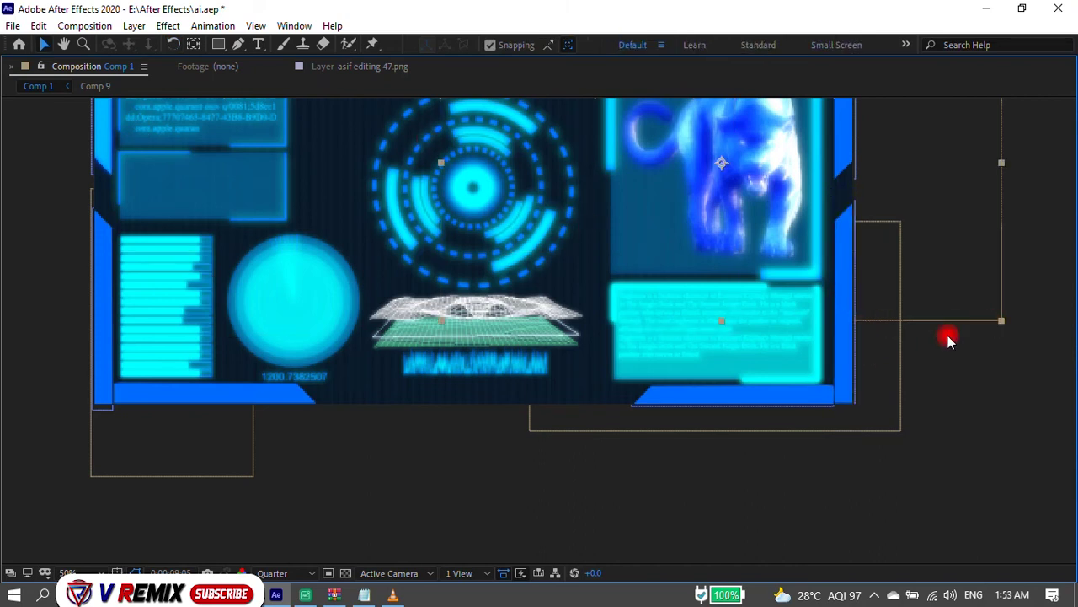
left_click(849, 402)
left_click(799, 395)
key("shift+Right")
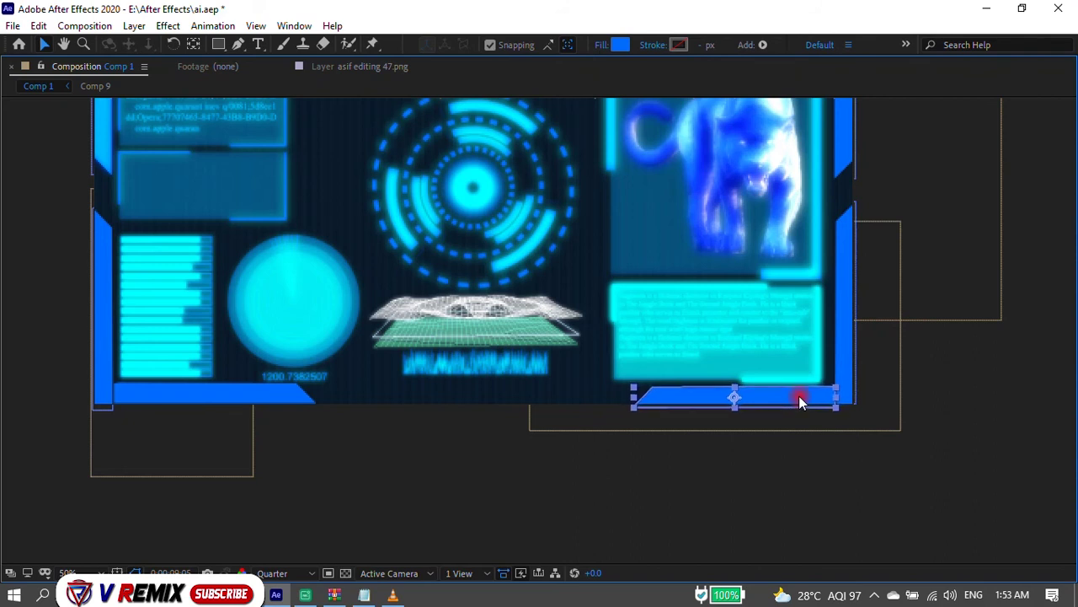
left_click(810, 463)
key("shift+Left")
key("shift+Left")
key("shift+Left")
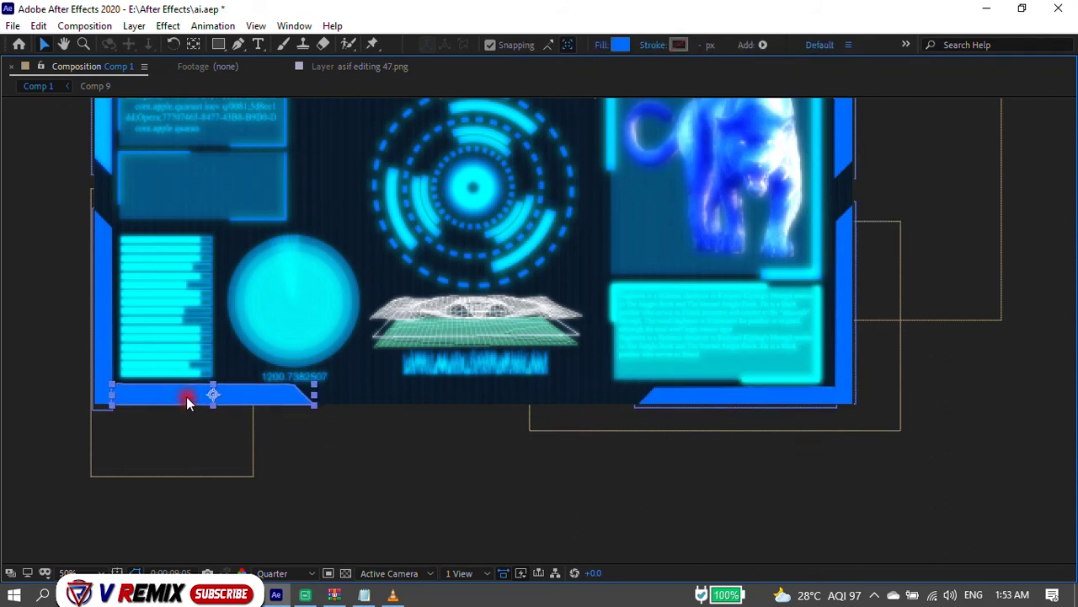
key("shift+Down")
left_click(76, 369)
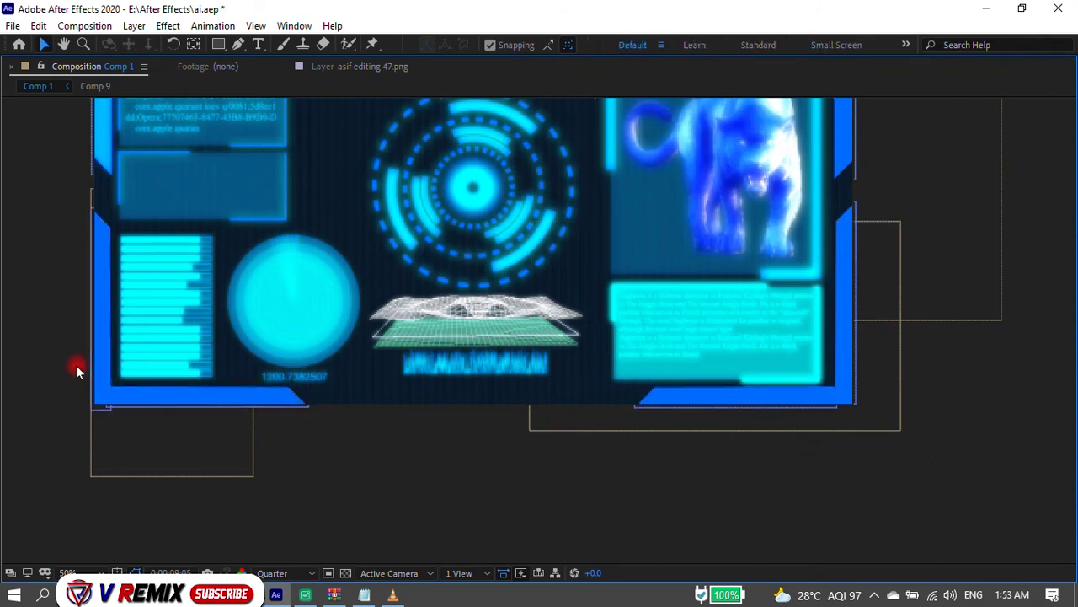
scroll(278, 417, "down", 2)
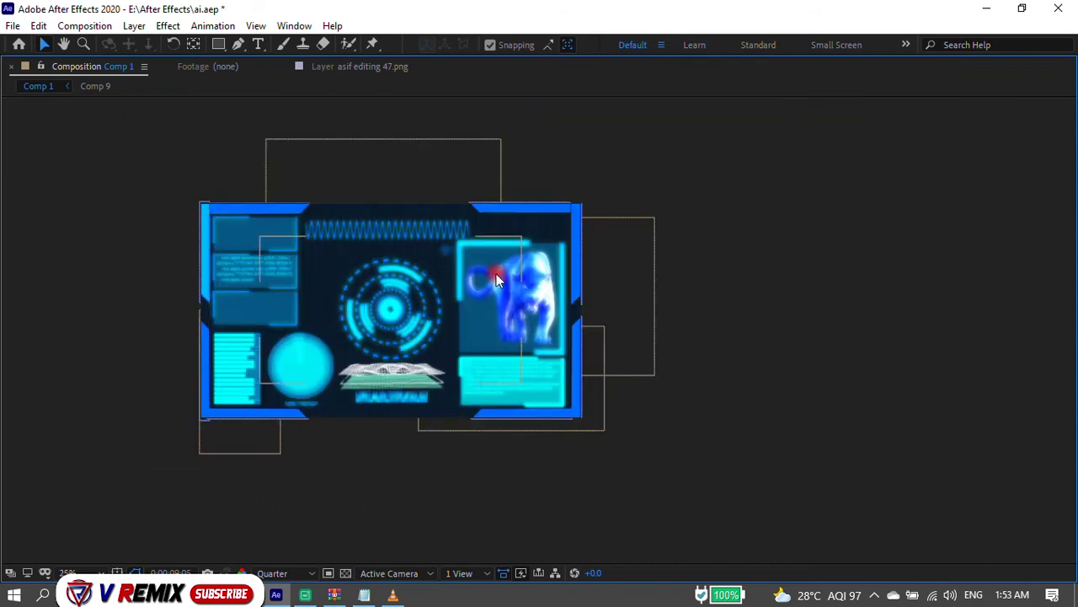
Copy Shape Layer 1's Glow effect and paste it onto Shape Layer 7, the left bar.
key("grave")
scroll(481, 173, "down", 1)
scroll(366, 198, "up", 1)
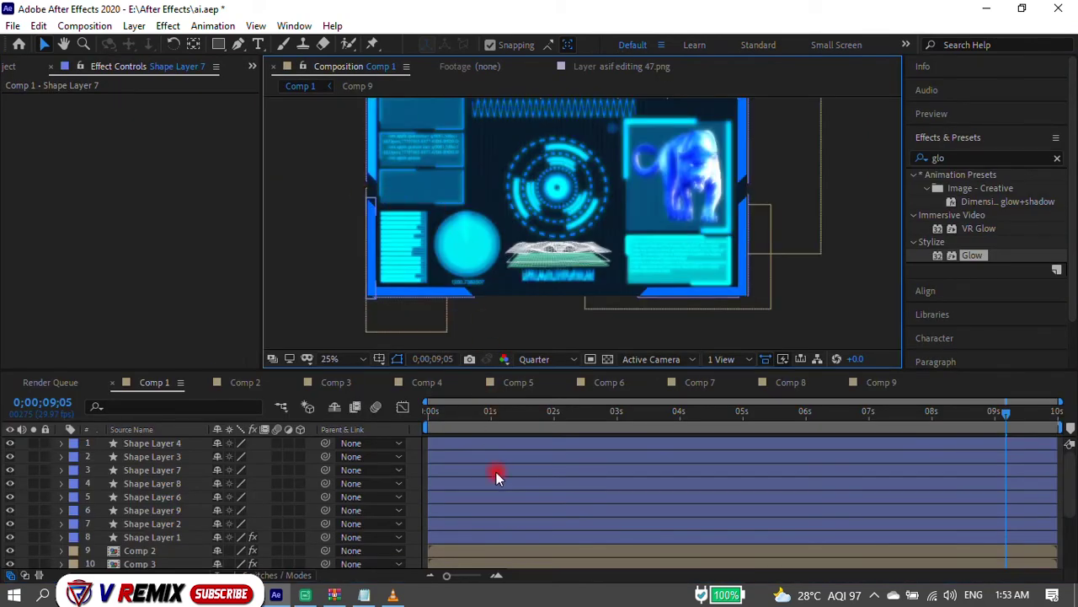
left_click(373, 131)
left_click(454, 540)
left_click(74, 100)
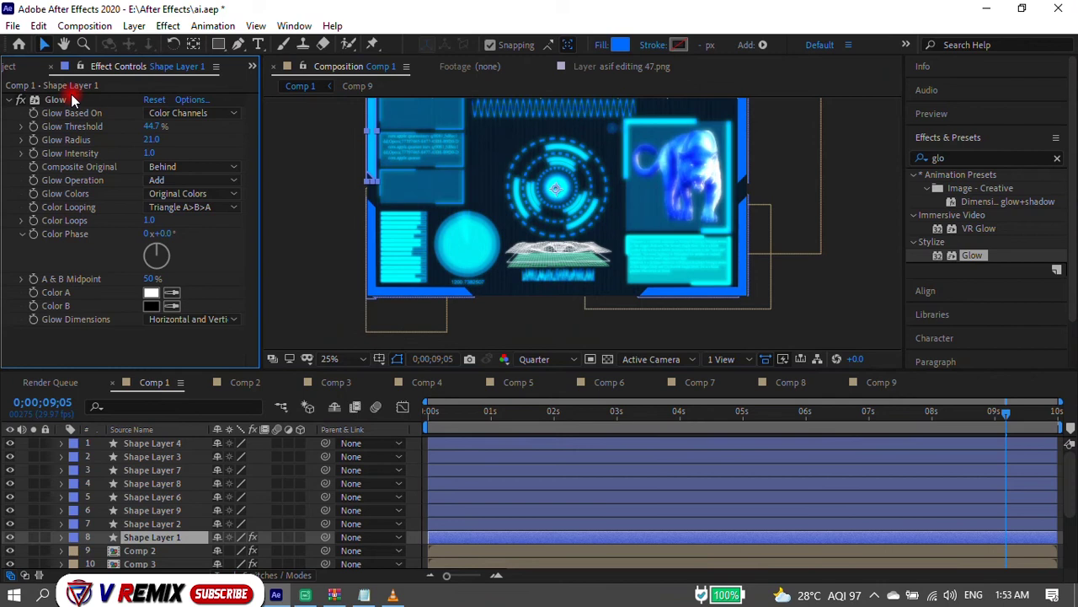
left_click(373, 286)
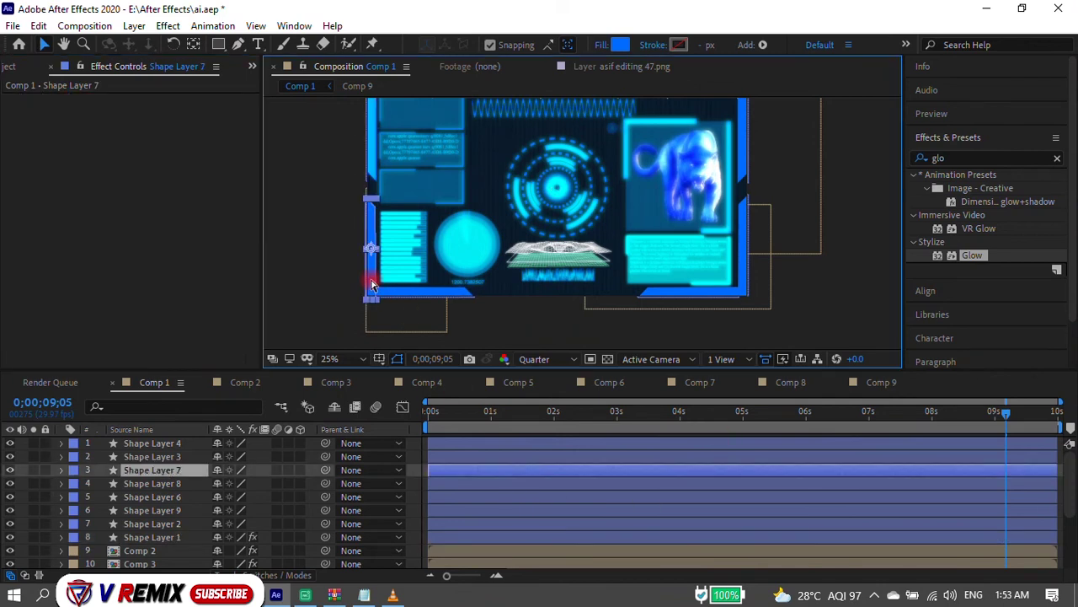
key("ctrl+v")
Paste the Glow onto the remaining bars, including Shape Layers 9, 2, 3 and 8.
left_click(414, 294)
key("ctrl+v")
left_click(696, 295)
key("ctrl+v")
left_click(747, 278)
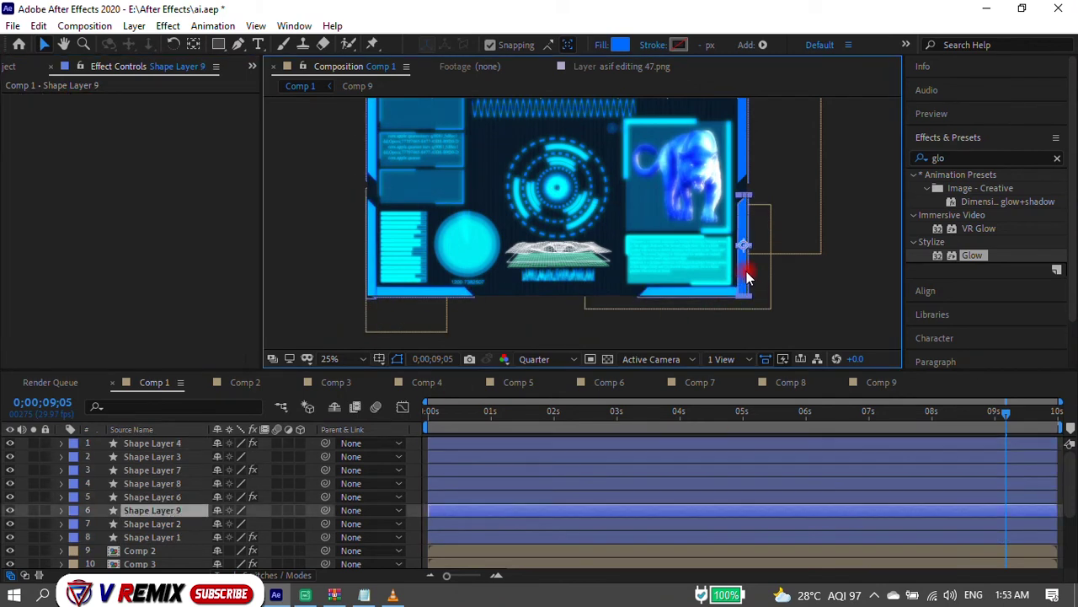
key("ctrl+v")
left_click(731, 293)
key("ctrl+v")
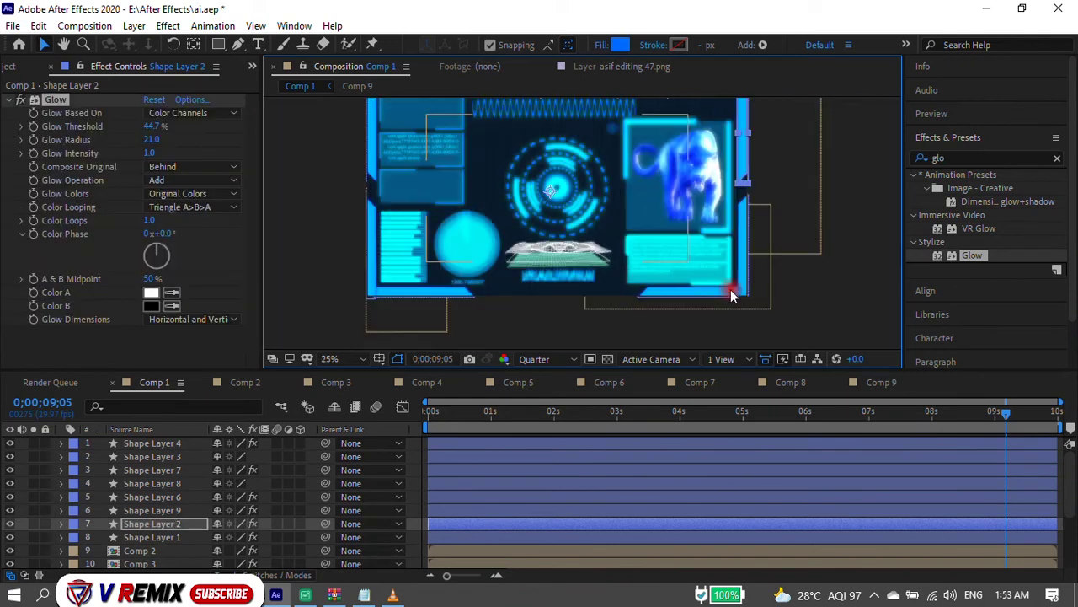
key("comma")
scroll(634, 146, "up", 1)
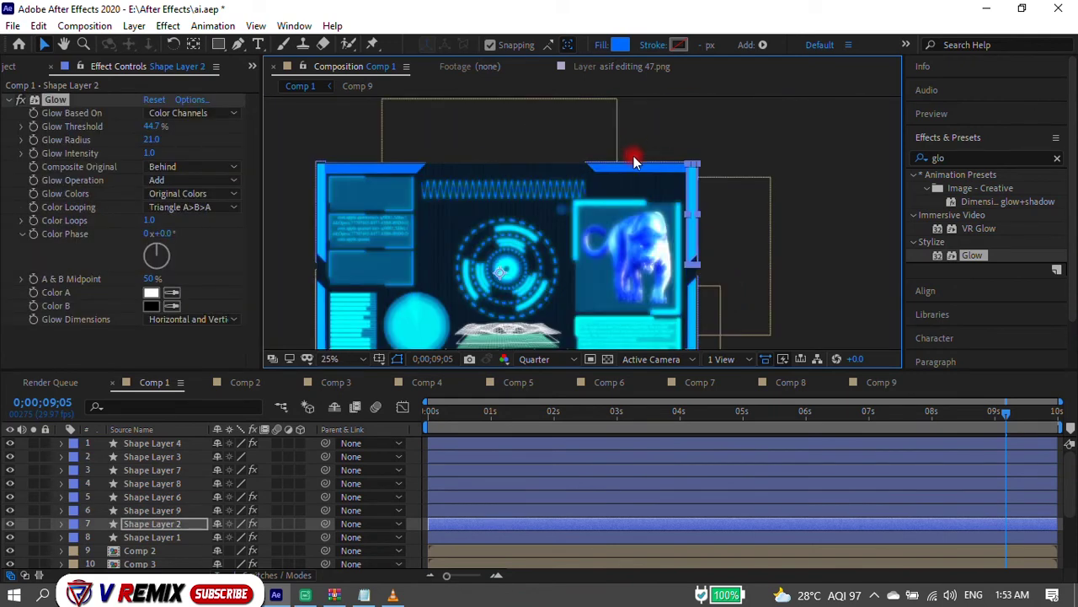
left_click(611, 165)
key("ctrl+v")
left_click(366, 164)
key("ctrl+v")
Check Comp 7's glow, preview the composition, and enlarge the view to fill the window.
left_click(445, 121)
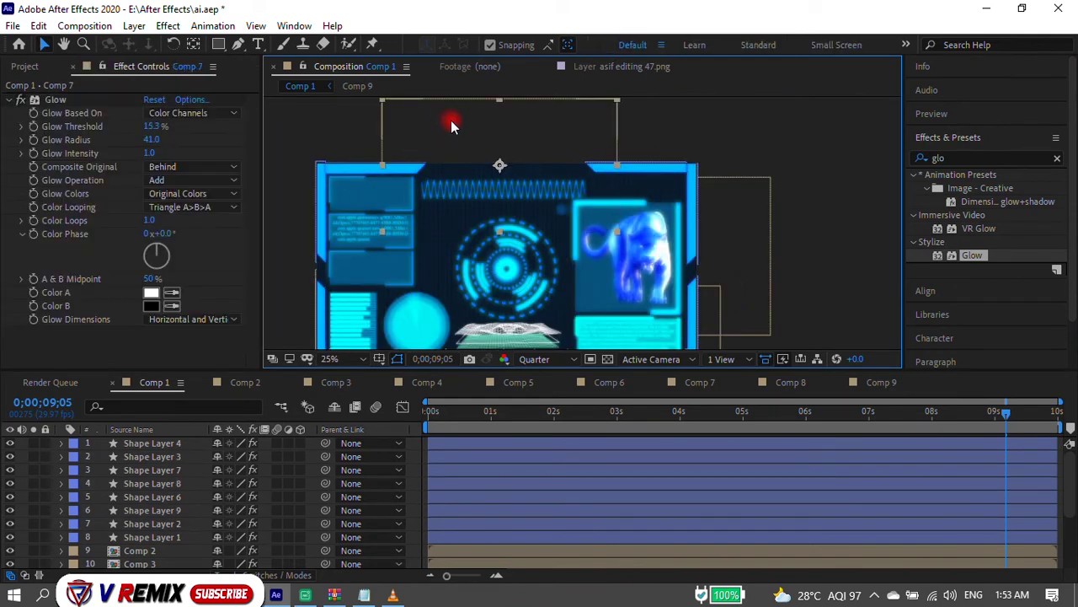
scroll(455, 127, "down", 1)
scroll(489, 237, "up", 1)
scroll(494, 211, "down", 1)
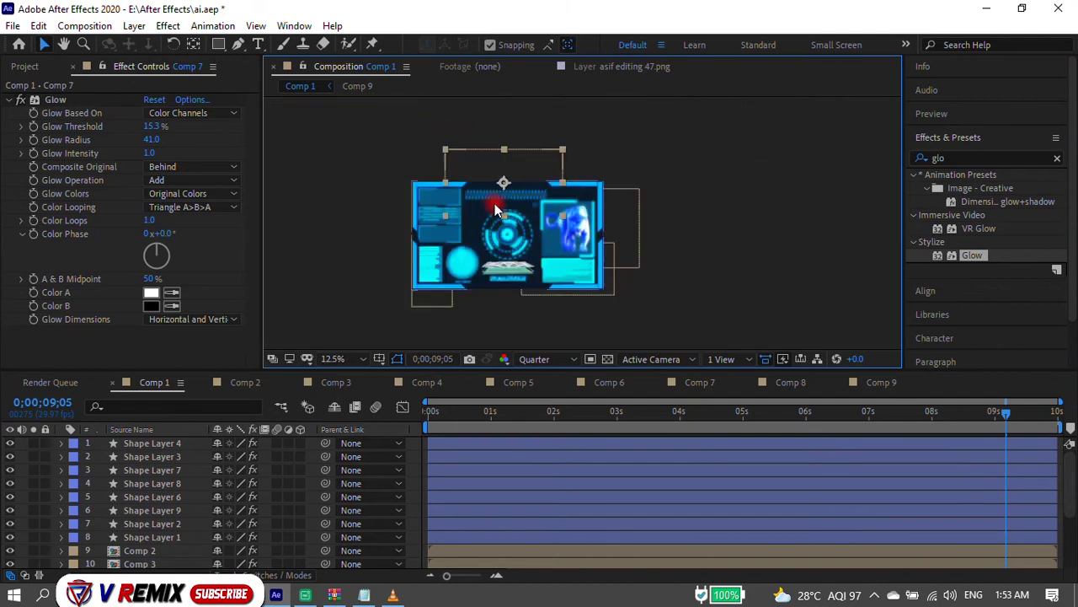
scroll(497, 227, "up", 1)
key("space")
key("grave")
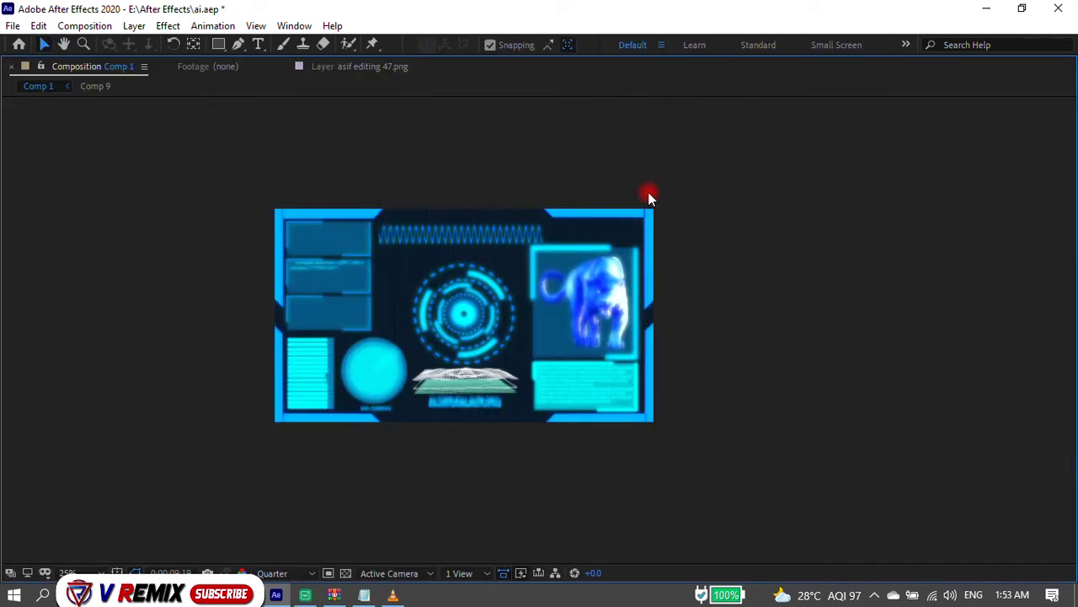
Set the viewer magnification to fit up to 100% and preview resolution to Full.
left_click(170, 573)
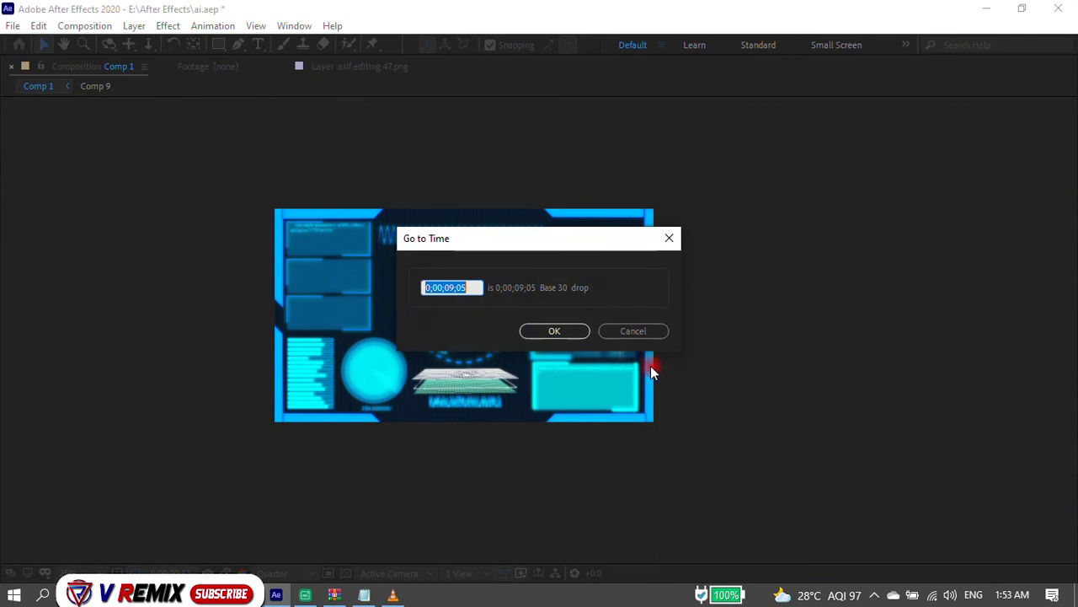
left_click(634, 334)
left_click(85, 560)
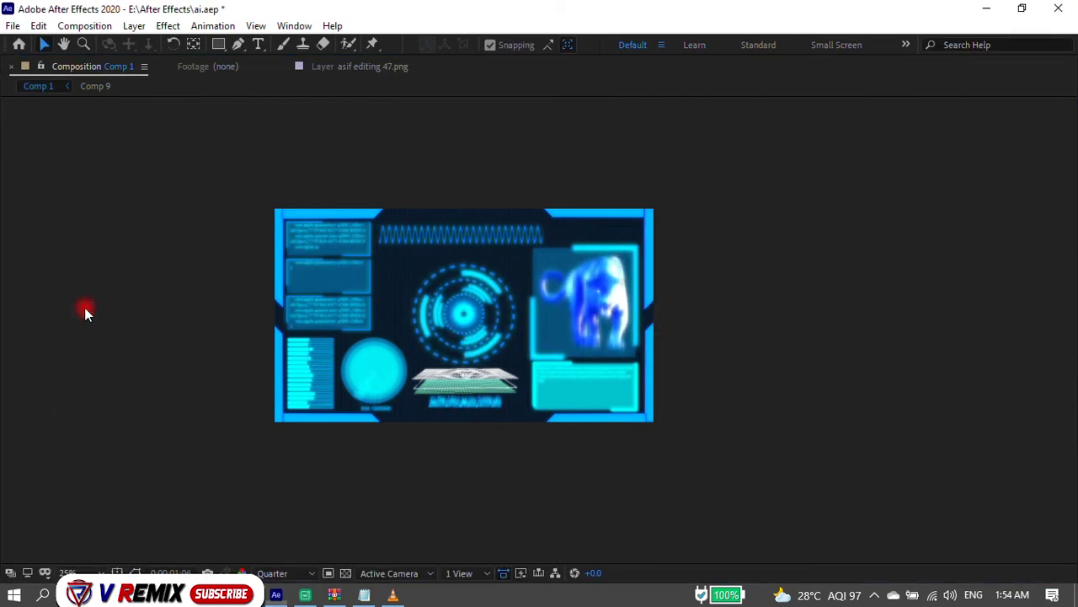
left_click(87, 308)
left_click(278, 571)
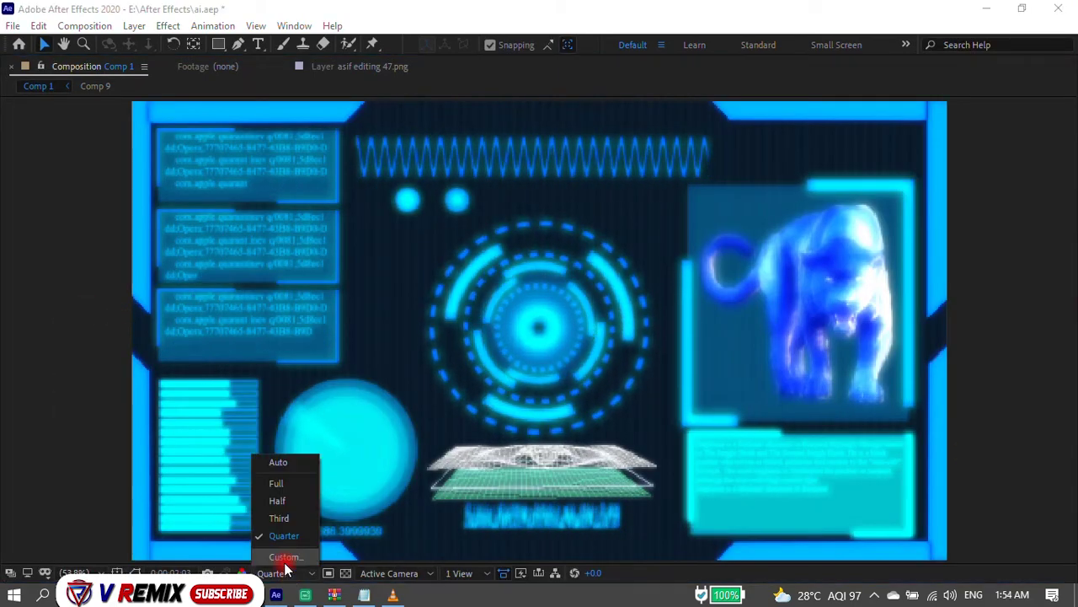
left_click(295, 482)
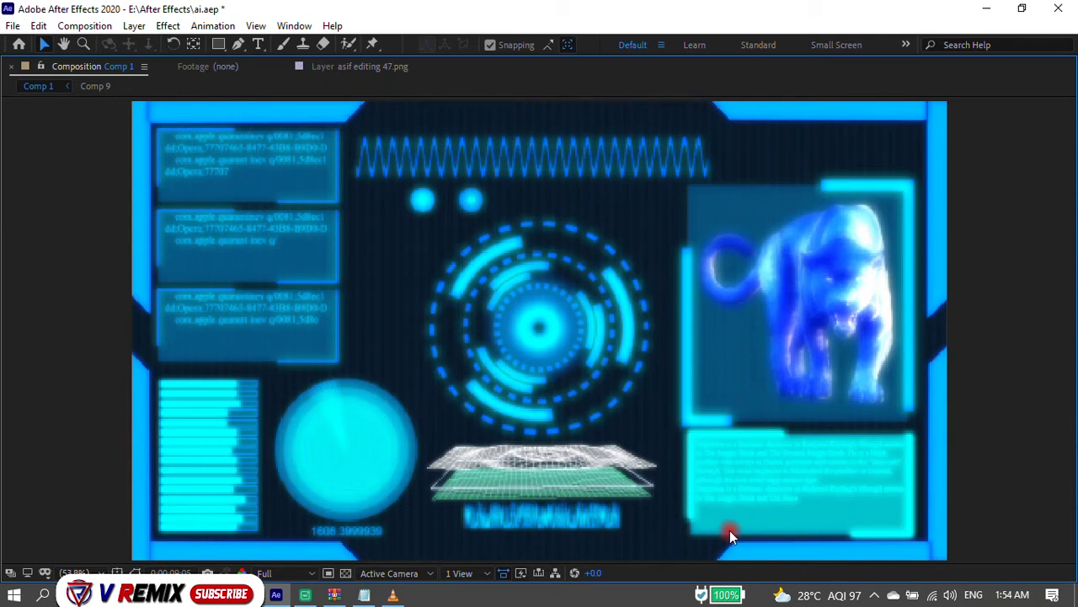
Create Comp 10 from the Project panel at 1920×1080, 29.97 fps, 10 seconds.
left_click(537, 575)
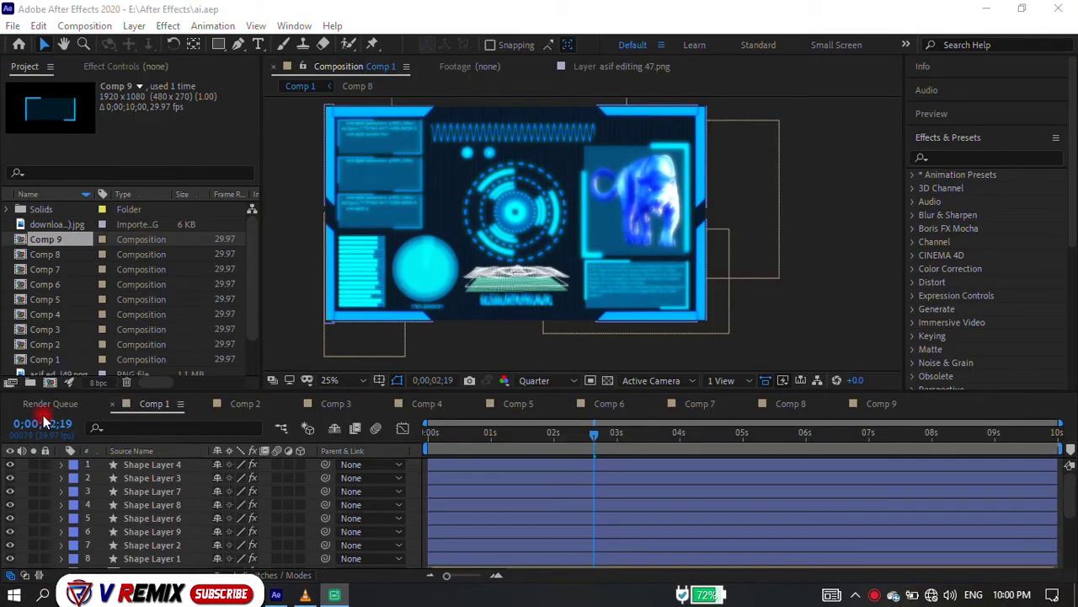
scroll(253, 308, "down", 3)
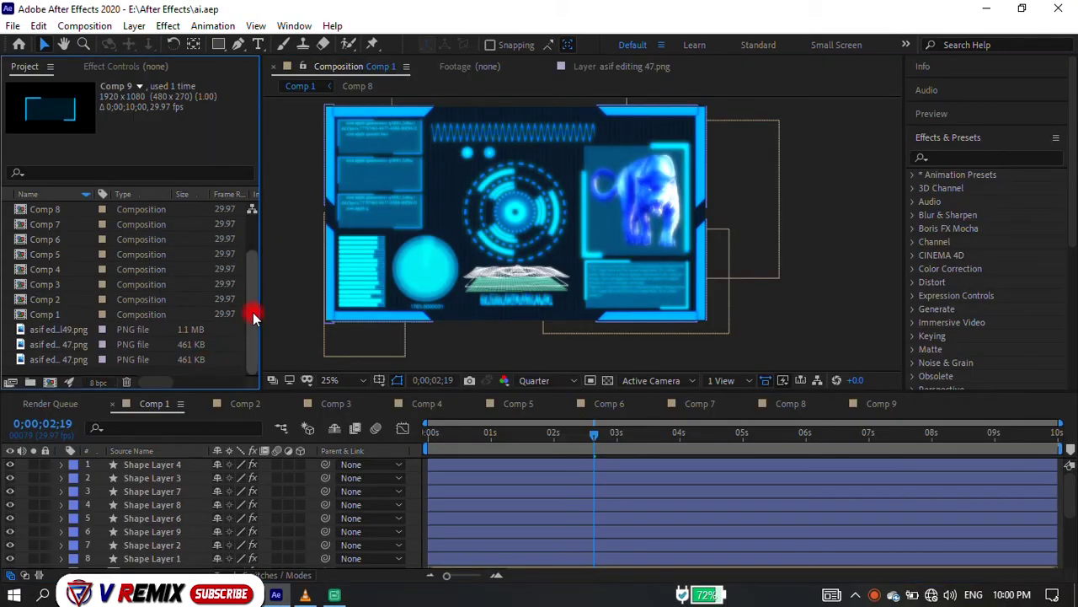
right_click(199, 362)
left_click(212, 378)
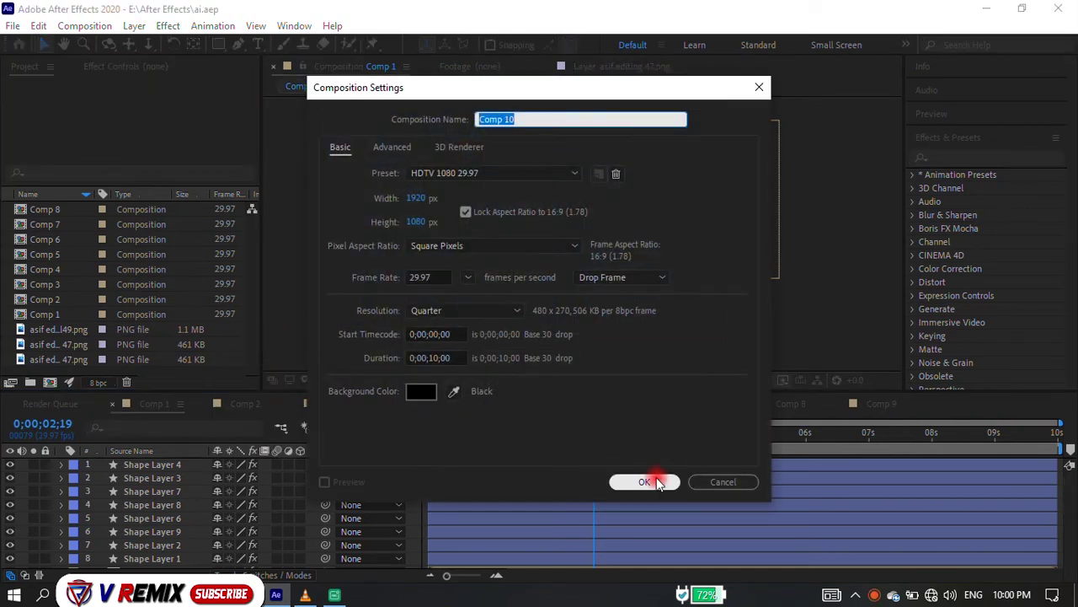
left_click(655, 480)
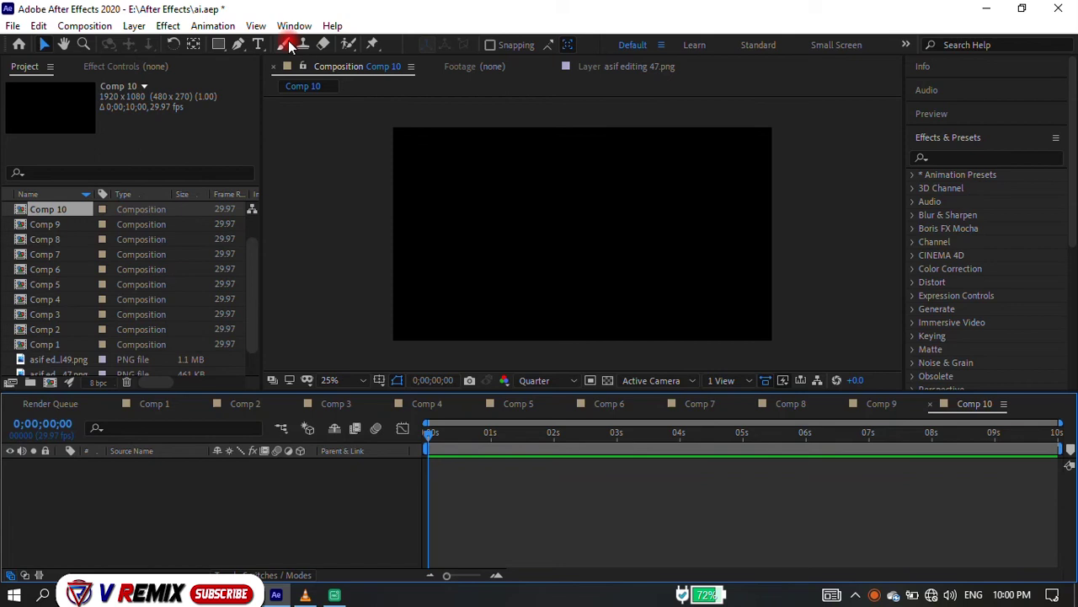
Draw a four-point bracket path with the Pen tool in Comp 10.
left_click(240, 46)
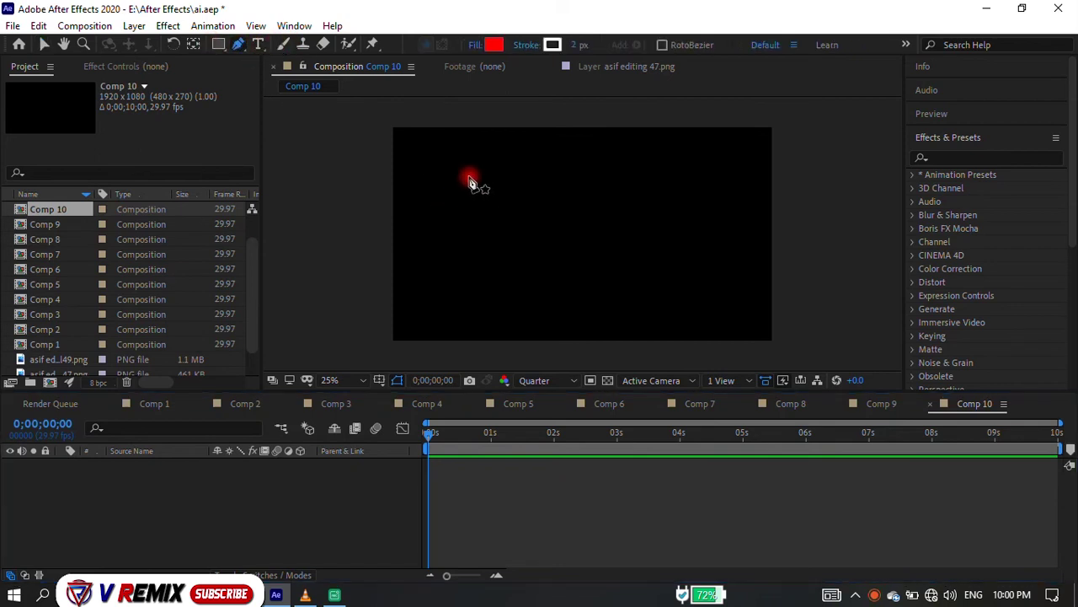
left_click(468, 177)
left_click(481, 177)
left_click(482, 266)
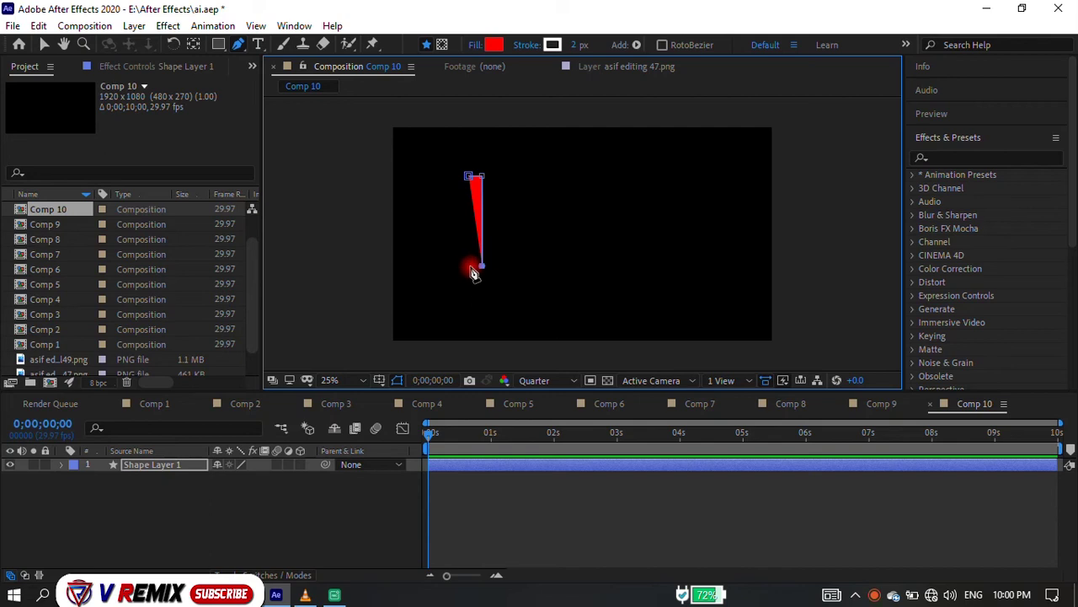
left_click(469, 267)
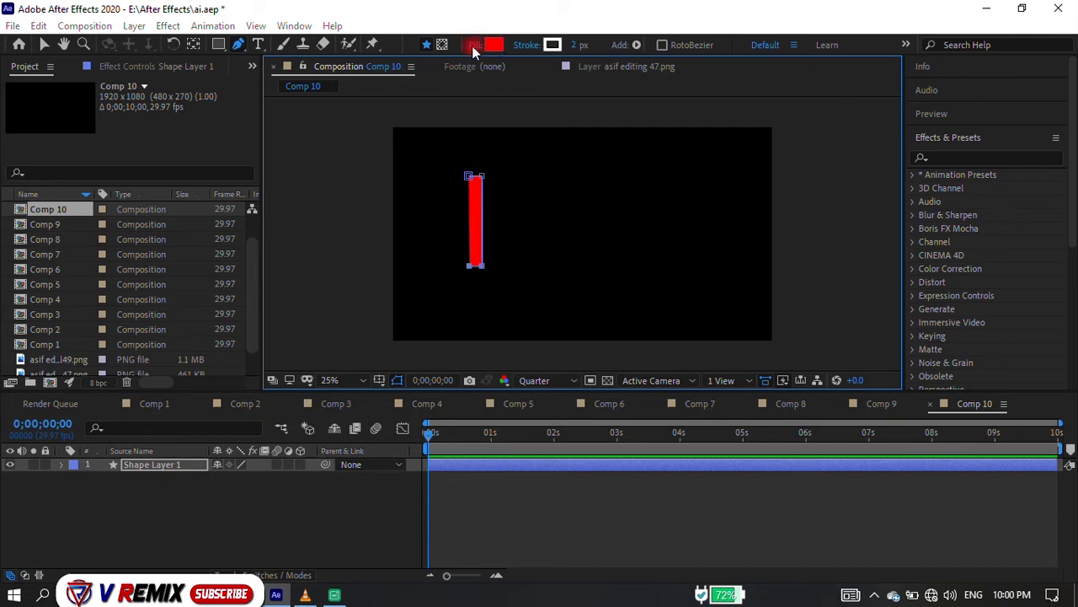
Give the bracket no fill and a 20 px blue (004EFF) stroke, then deselect it.
left_click(475, 45)
left_click(453, 250)
left_click(503, 345)
left_click(552, 44)
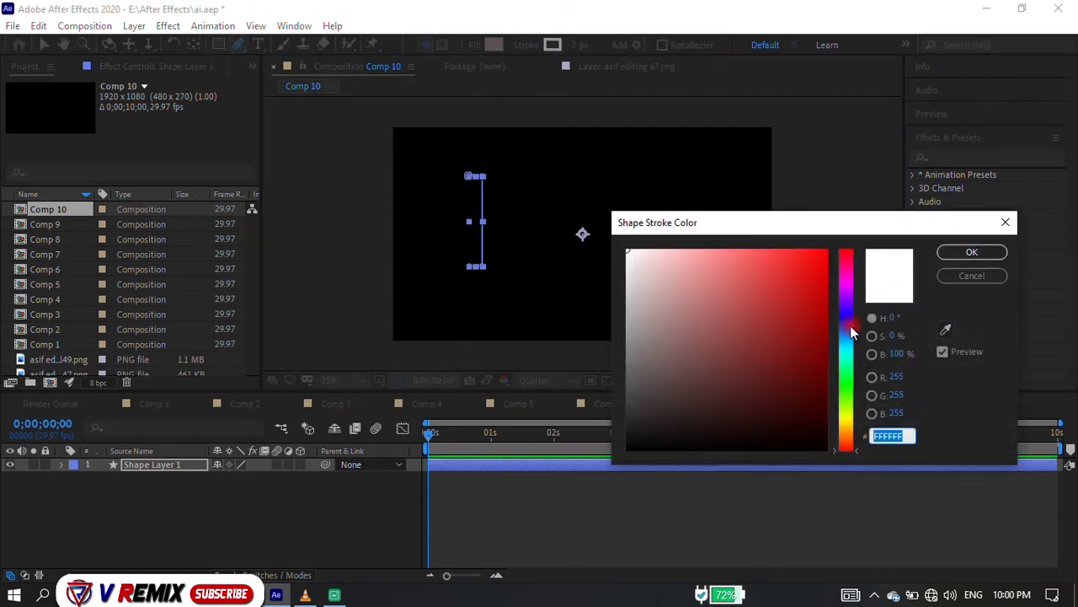
left_click_drag(845, 337, 845, 326)
left_click(828, 256)
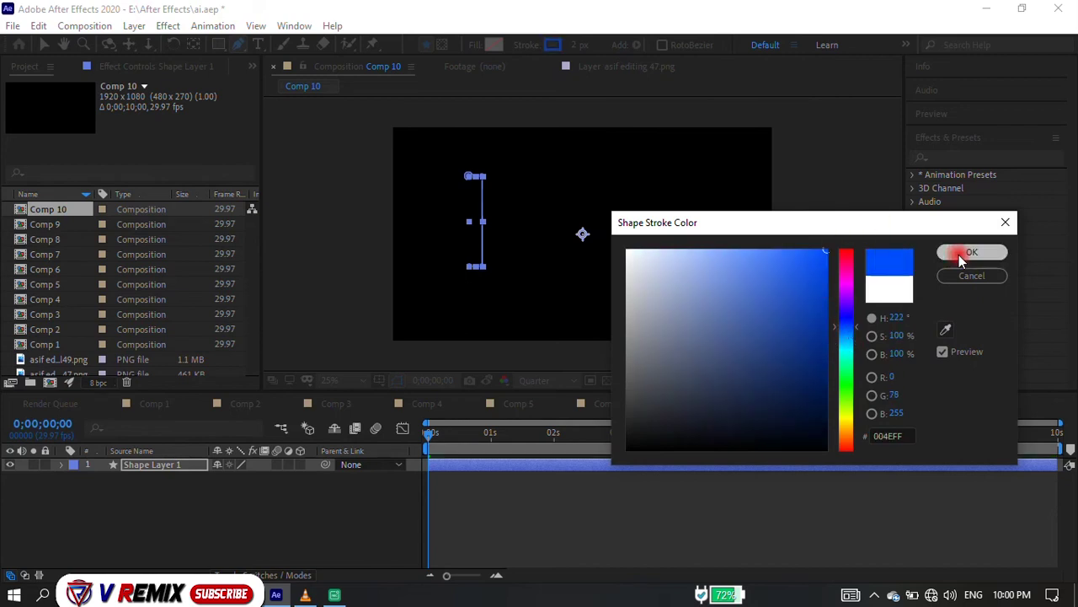
left_click(971, 252)
left_click_drag(579, 44, 600, 45)
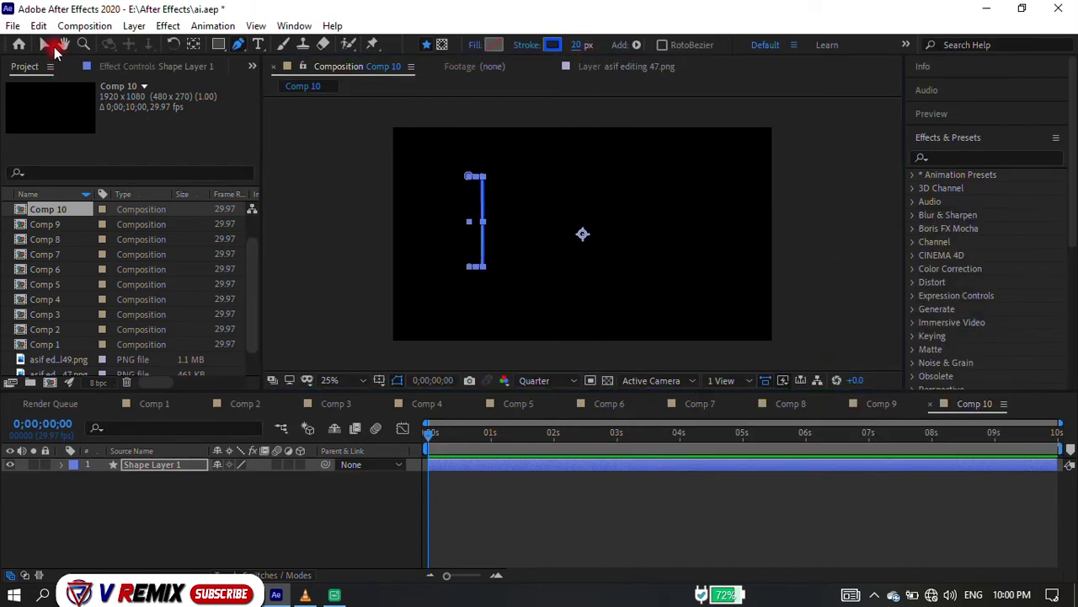
left_click(48, 45)
left_click(561, 174)
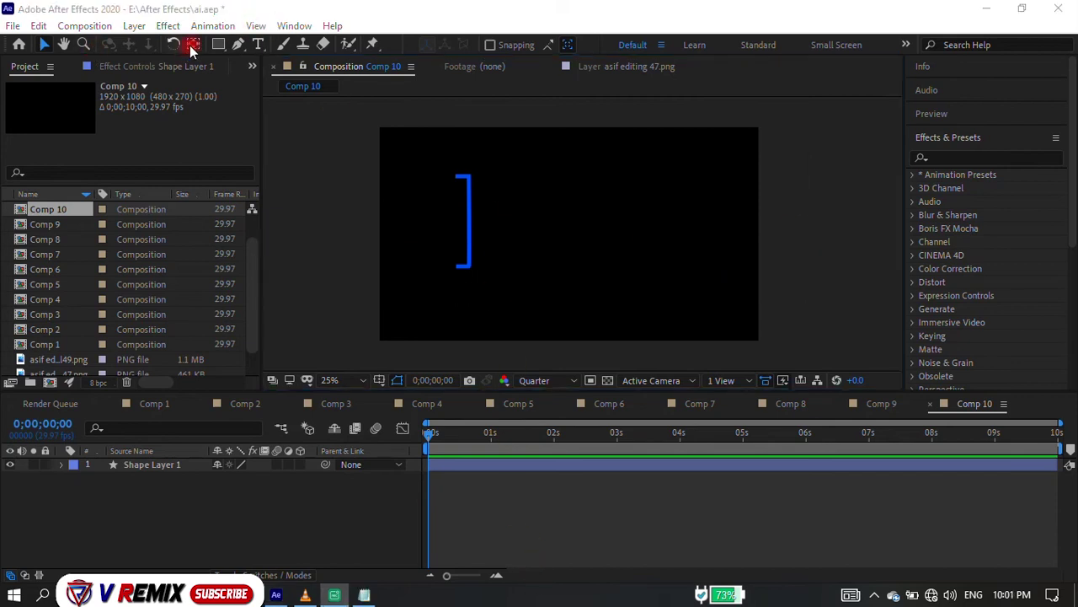
left_click(258, 44)
scroll(589, 206, "up", 2)
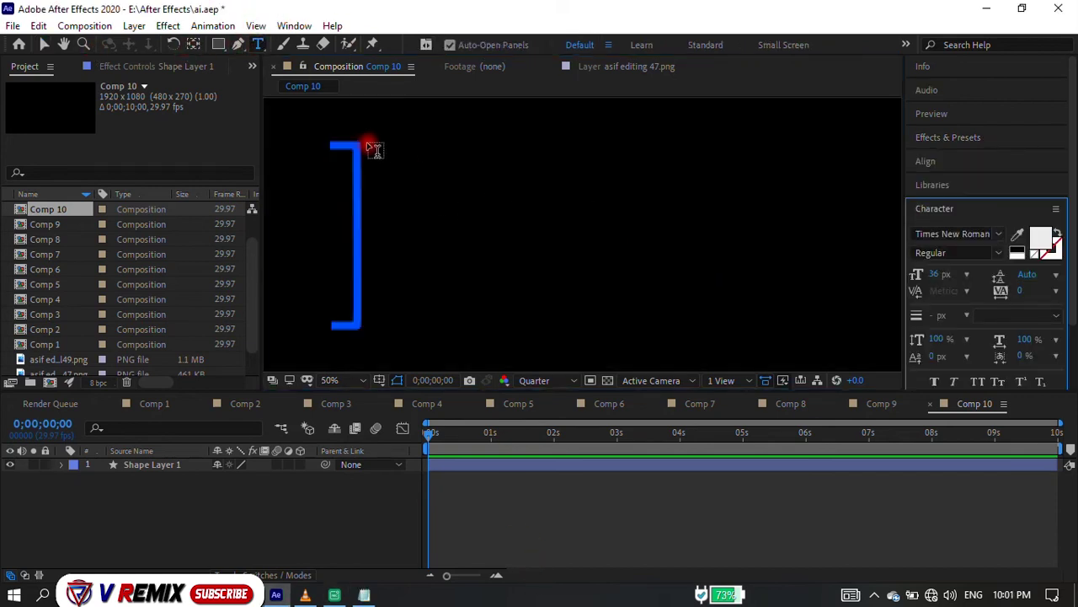
Paste the instruction text into a new text layer and break lines after "screen:", "XFORCE" and "Mem".
left_click(371, 147)
key("ctrl+v")
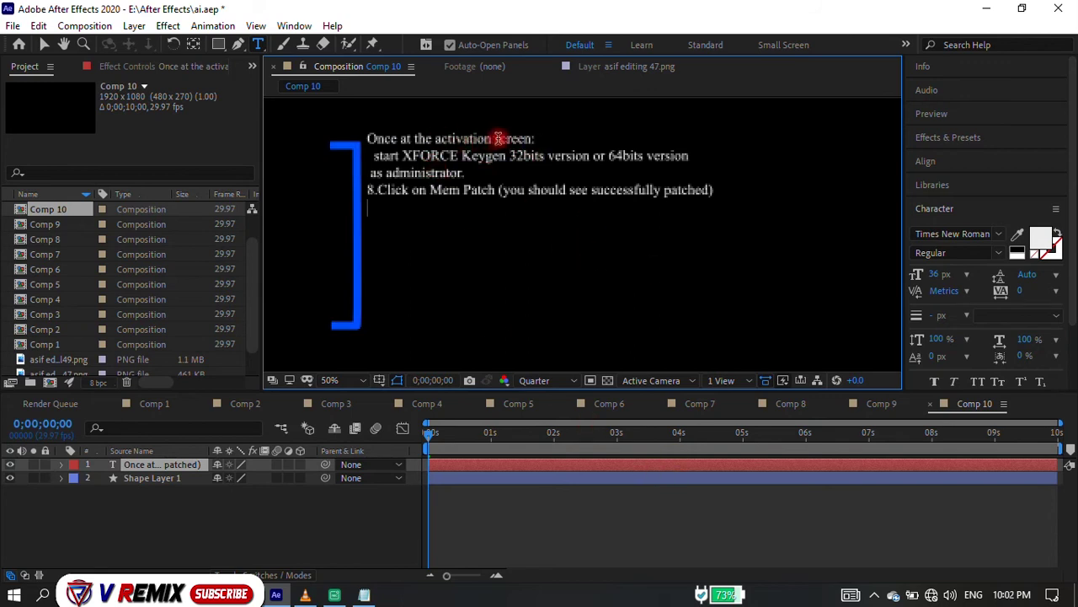
key("Return")
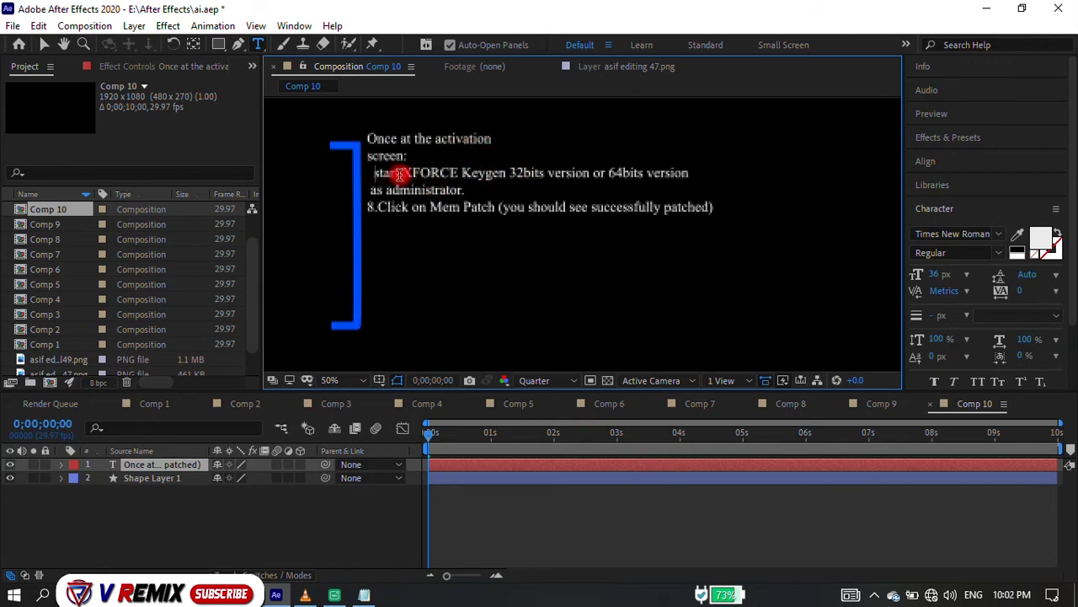
key("BackSpace")
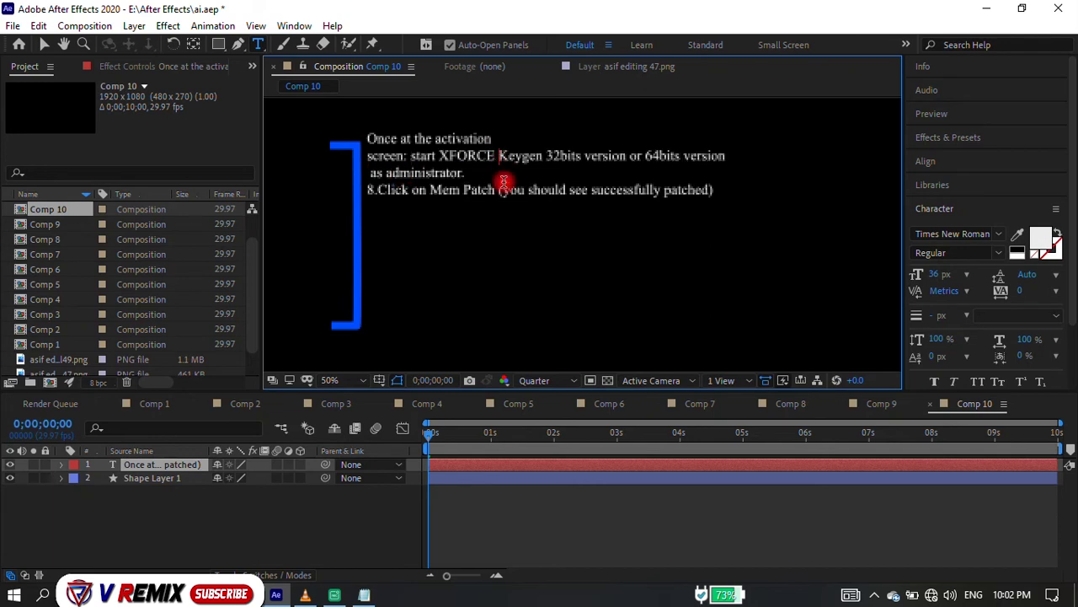
key("Return")
left_click(500, 173)
key("Return")
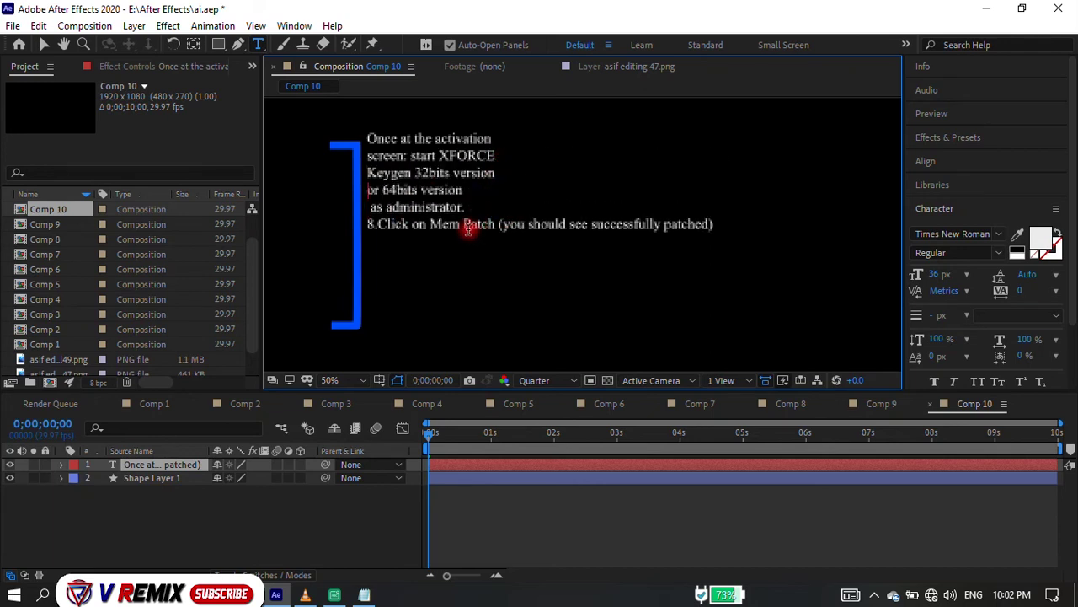
left_click(464, 223)
key("Return")
key("Return")
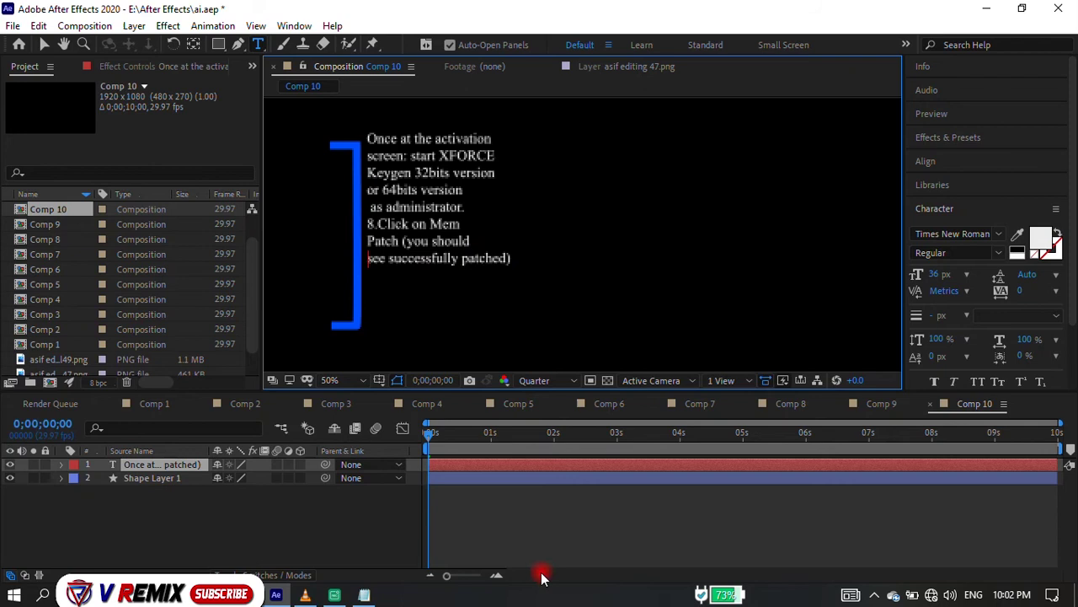
left_click(514, 261)
Paste the activation error message and fix its line breaks after "message" and "traffic is".
key("Return")
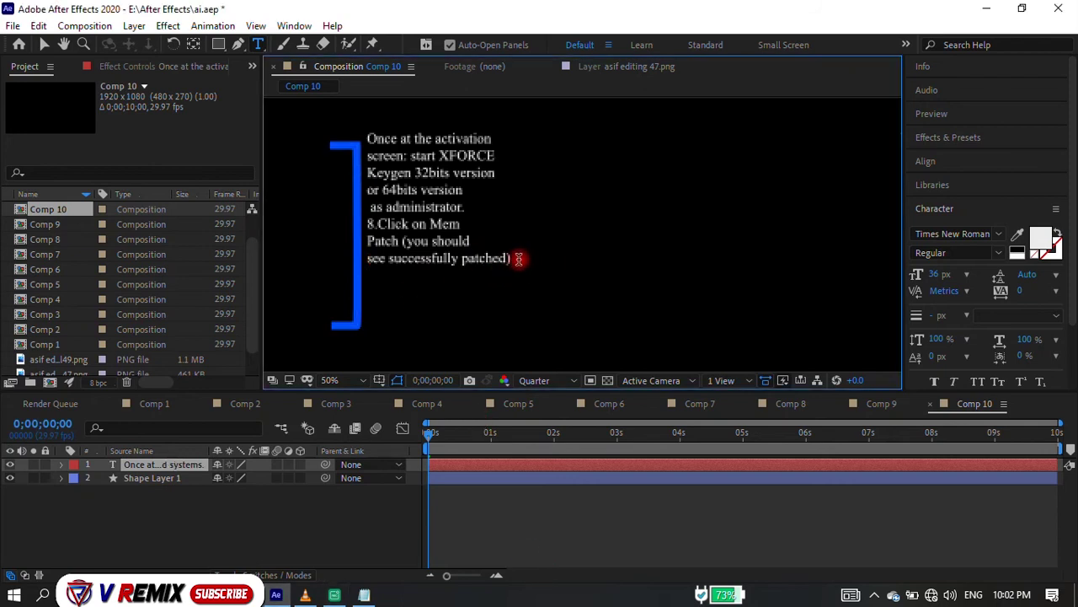
key("ctrl+v")
left_click(511, 291)
key("Return")
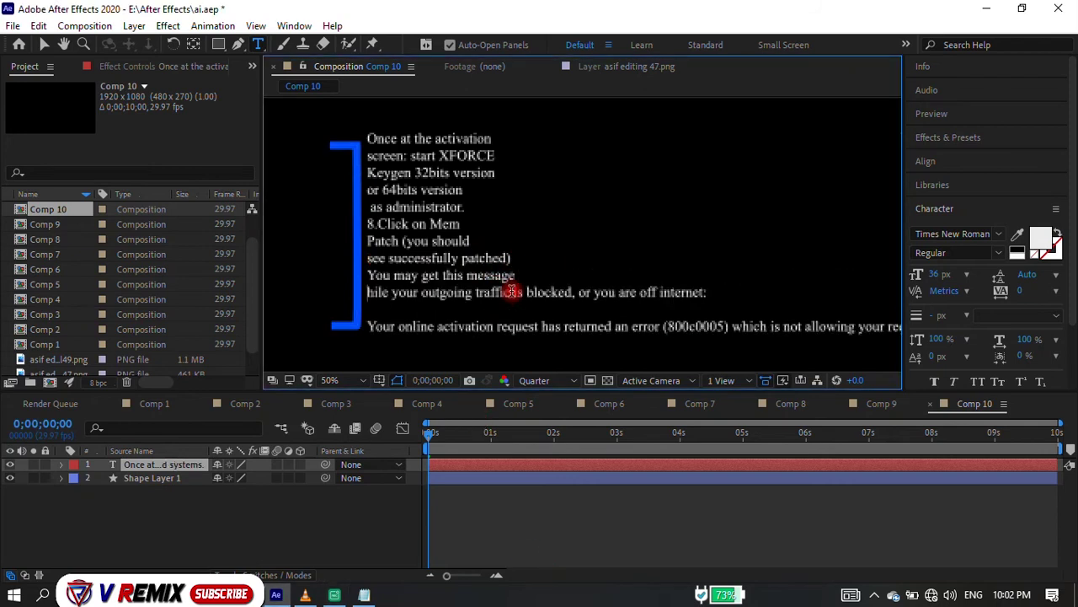
left_click(523, 293)
key("Return")
key("Return")
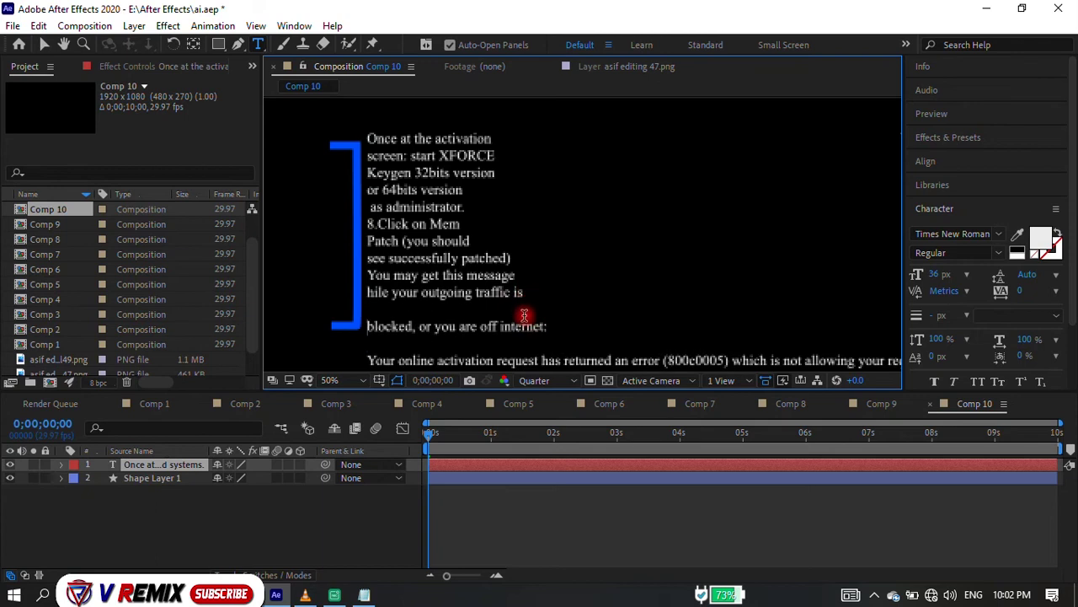
key("BackSpace")
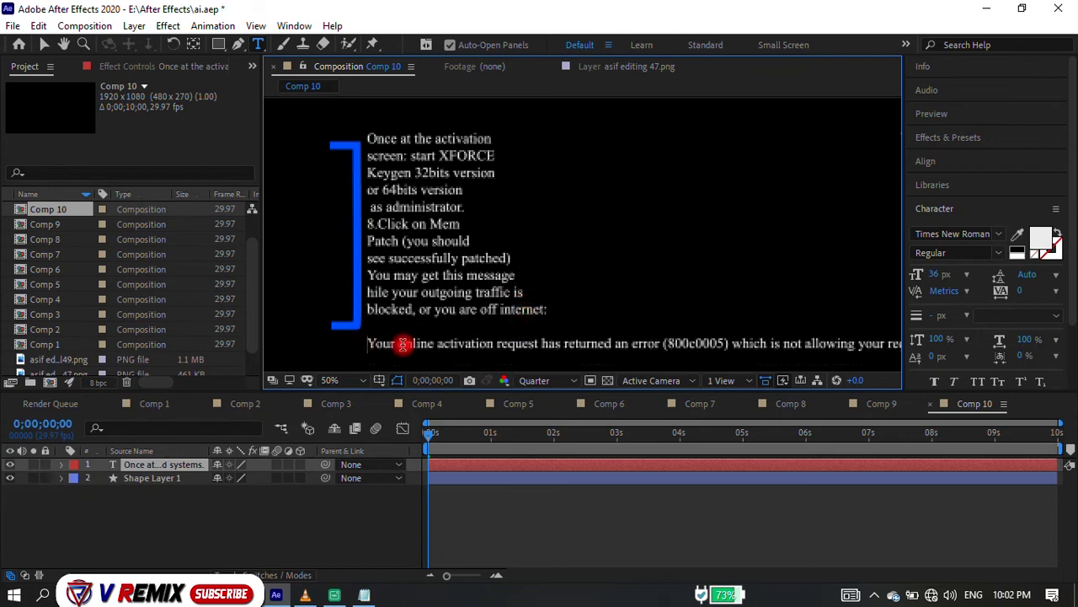
key("BackSpace")
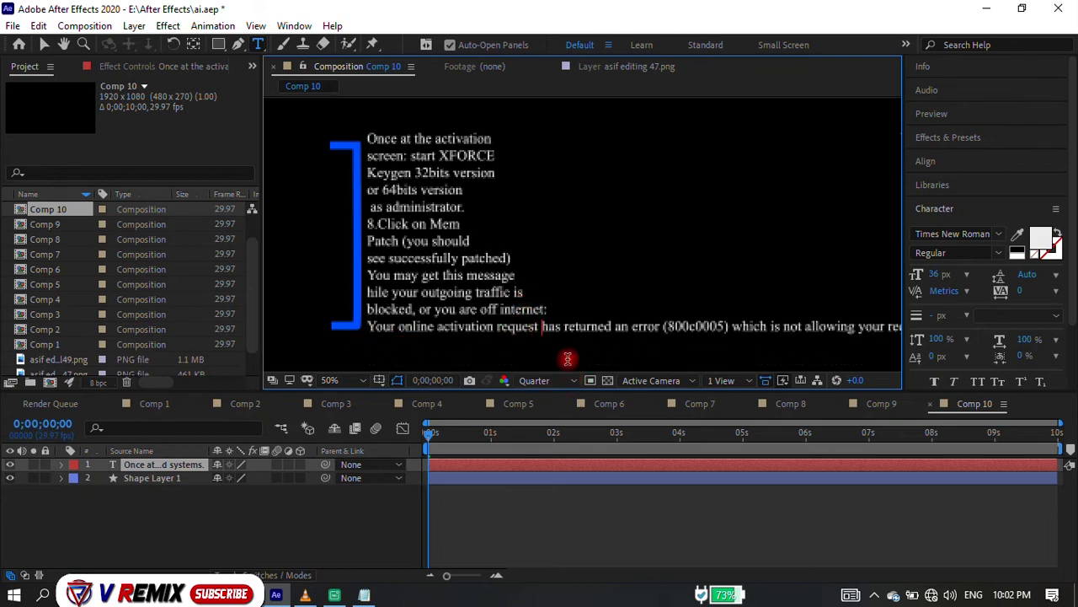
scroll(544, 329, "down", 1)
scroll(543, 329, "down", 1)
scroll(543, 329, "up", 1)
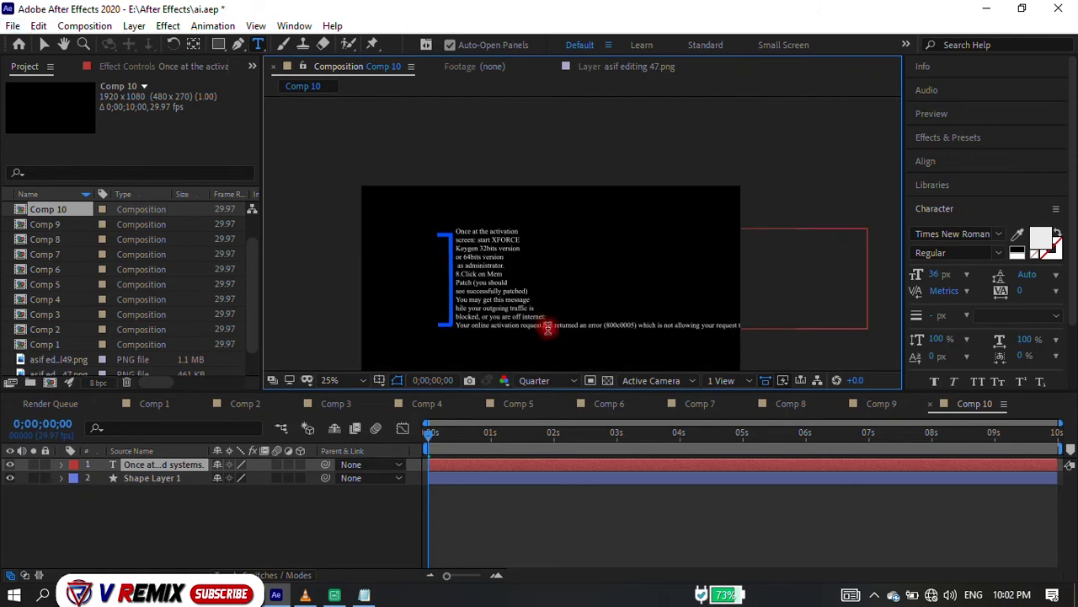
scroll(548, 329, "up", 1)
Break the line after "request" and trim it to end at (800c0005).
left_click(538, 322)
key("Return")
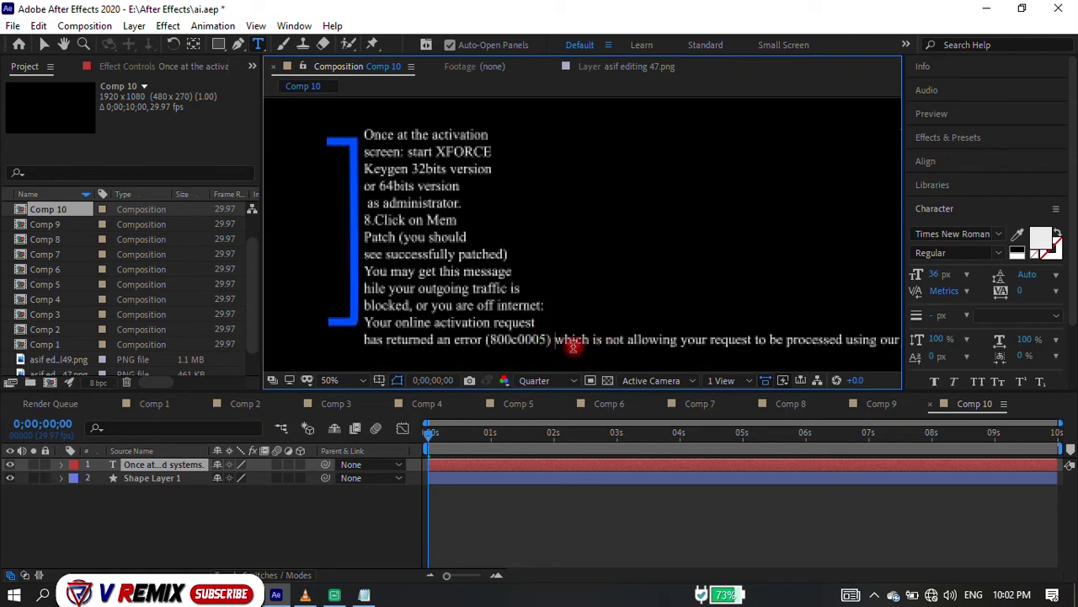
left_click_drag(572, 346, 923, 340)
key("BackSpace")
left_click_drag(556, 339, 653, 341)
key("BackSpace")
scroll(335, 180, "down", 2)
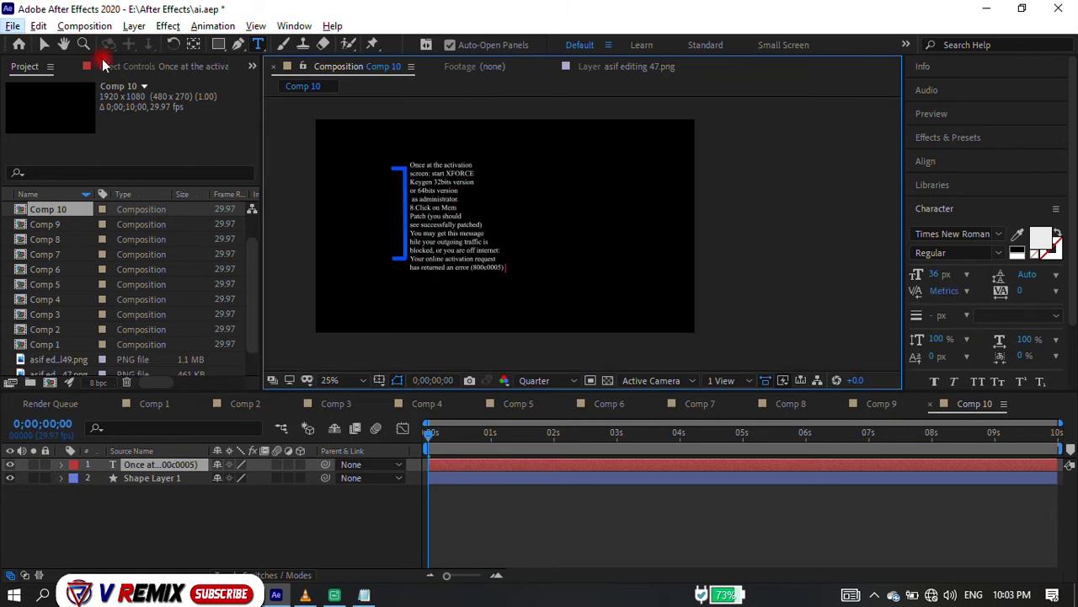
Make all the instruction text bright blue at a 31 px font size.
double_click(445, 216)
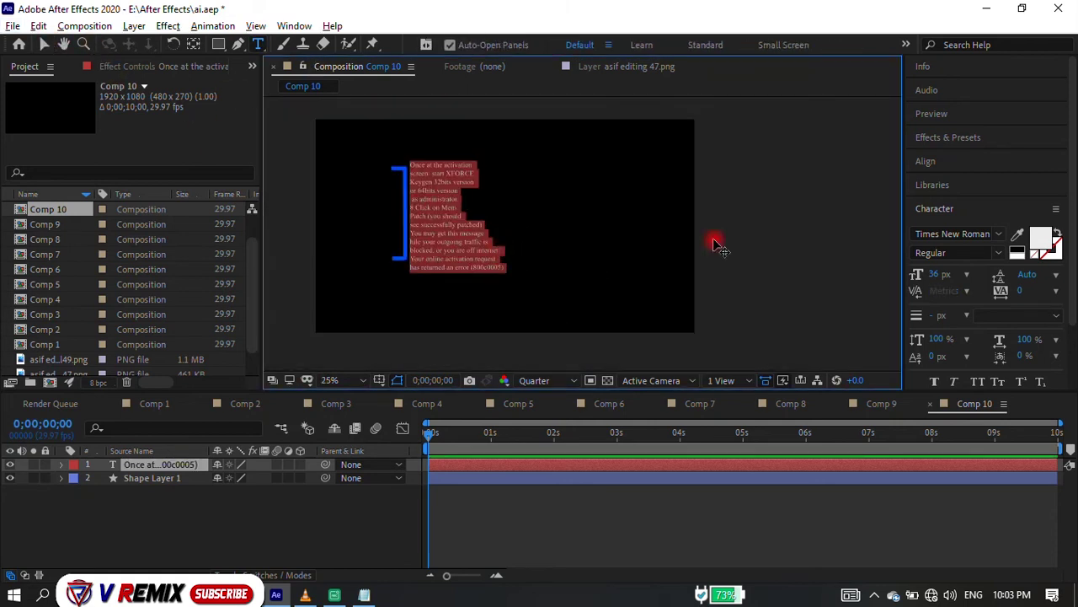
left_click(1039, 237)
left_click(845, 323)
left_click(825, 250)
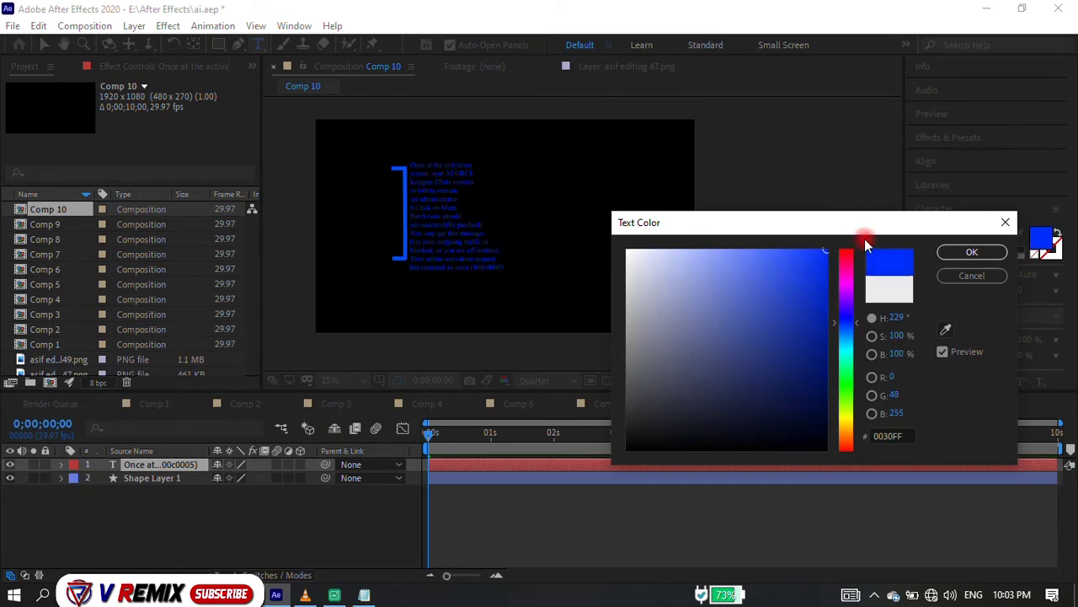
left_click_drag(850, 325, 849, 318)
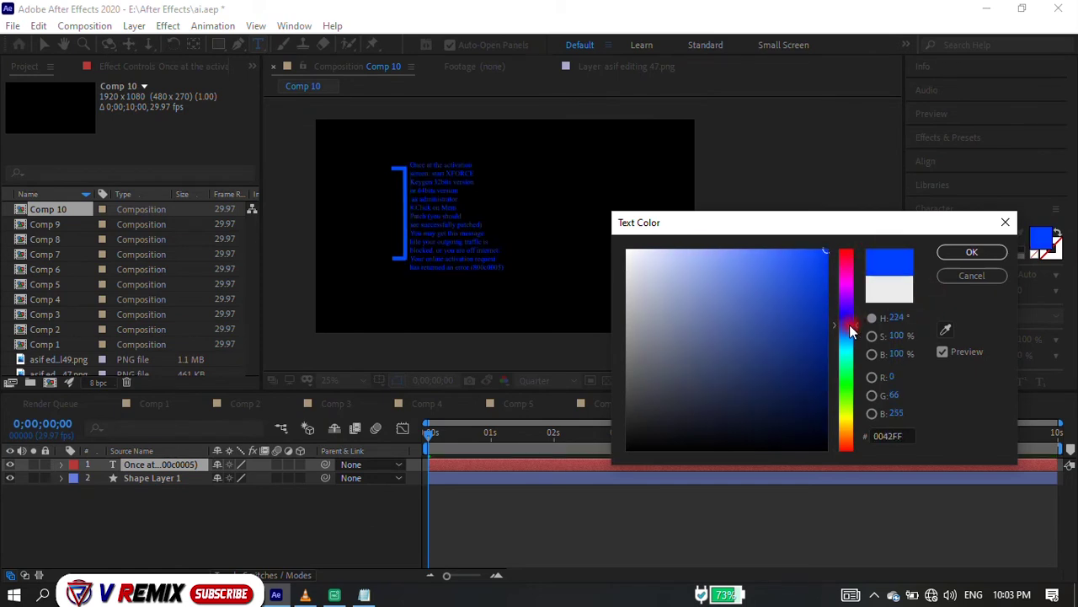
left_click(971, 252)
left_click_drag(939, 280, 935, 280)
left_click(589, 229)
Leave text editing by selecting the text layer in the timeline.
scroll(456, 215, "up", 1)
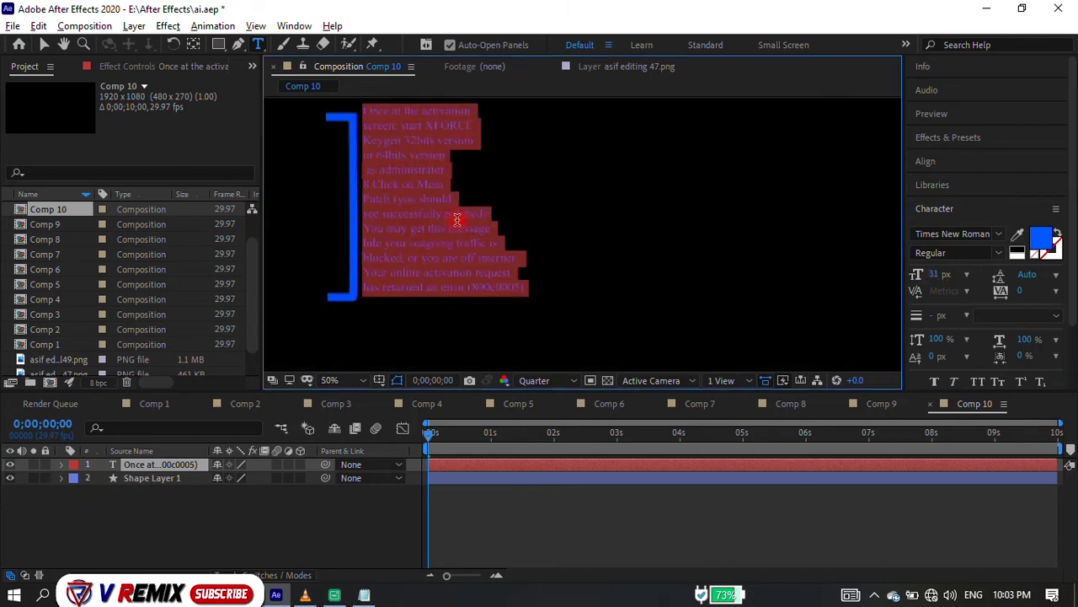
left_click(12, 26)
left_click(379, 126)
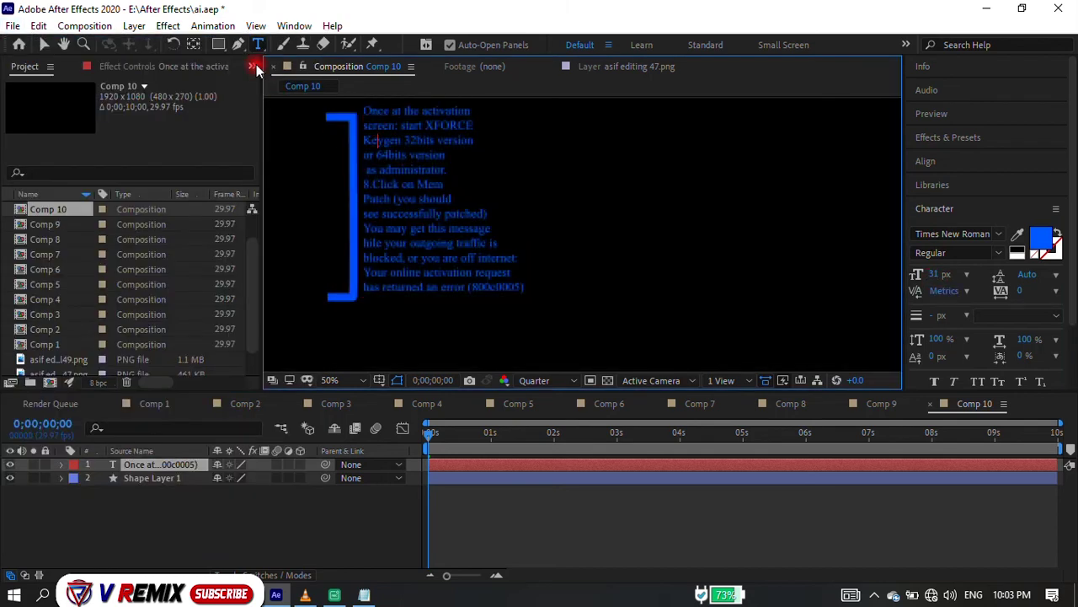
key("Down")
key("Down")
left_click(491, 466)
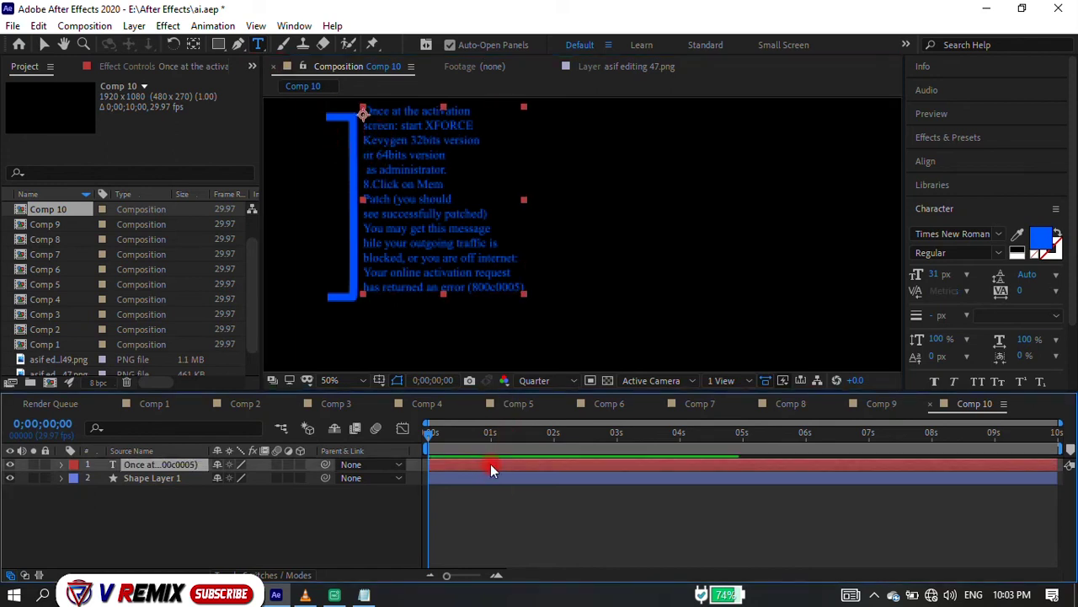
Apply the Twisty Ribbons 2 preset to Comp 10's text, replacing the first Twisty Ribbons try.
left_click(948, 137)
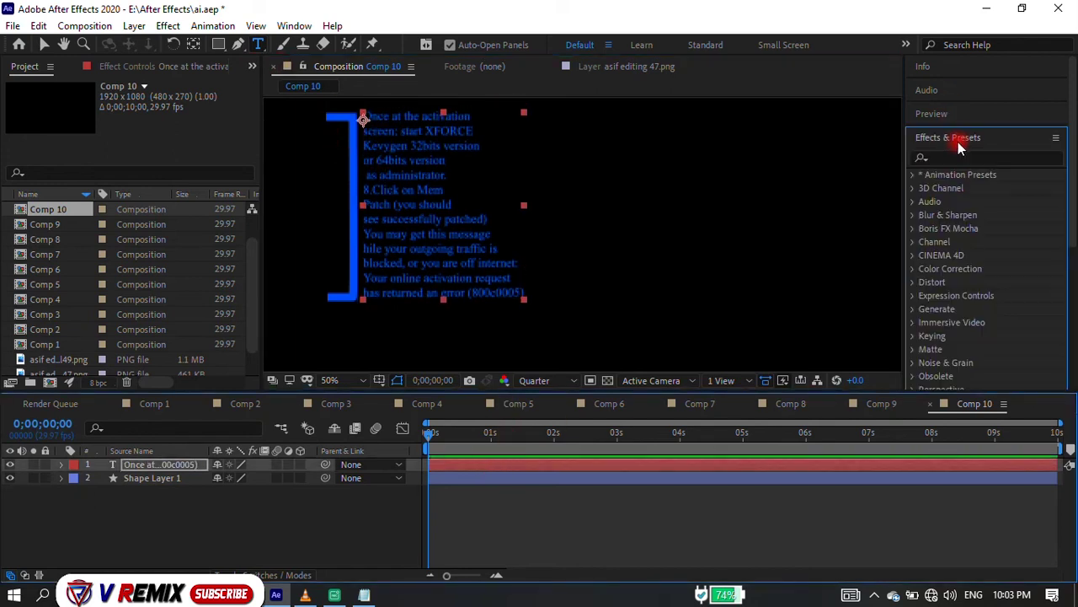
left_click(956, 157)
type("ty")
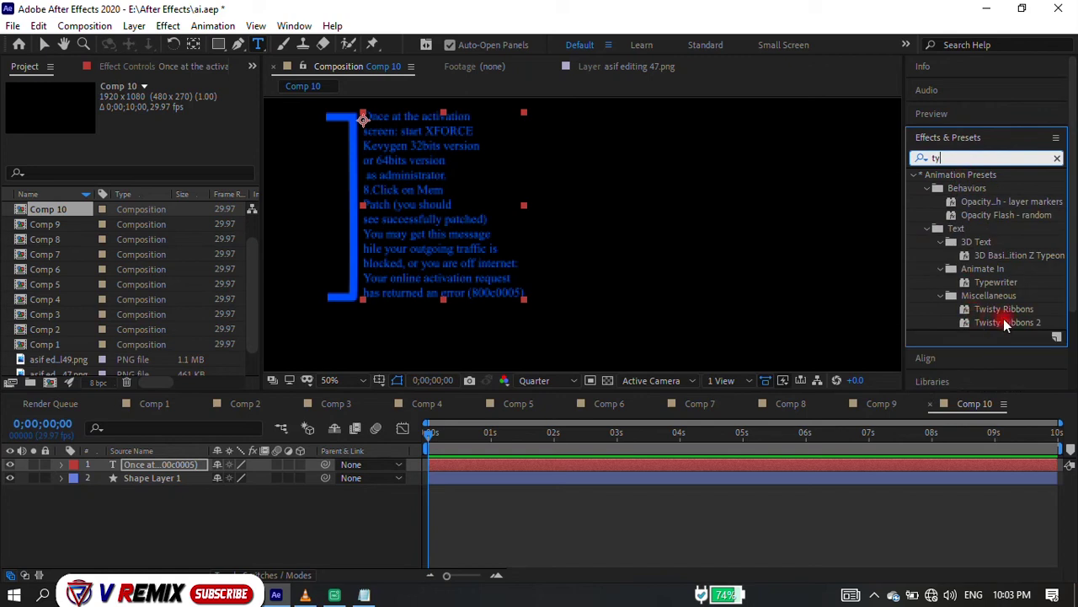
left_click_drag(1014, 310, 529, 205)
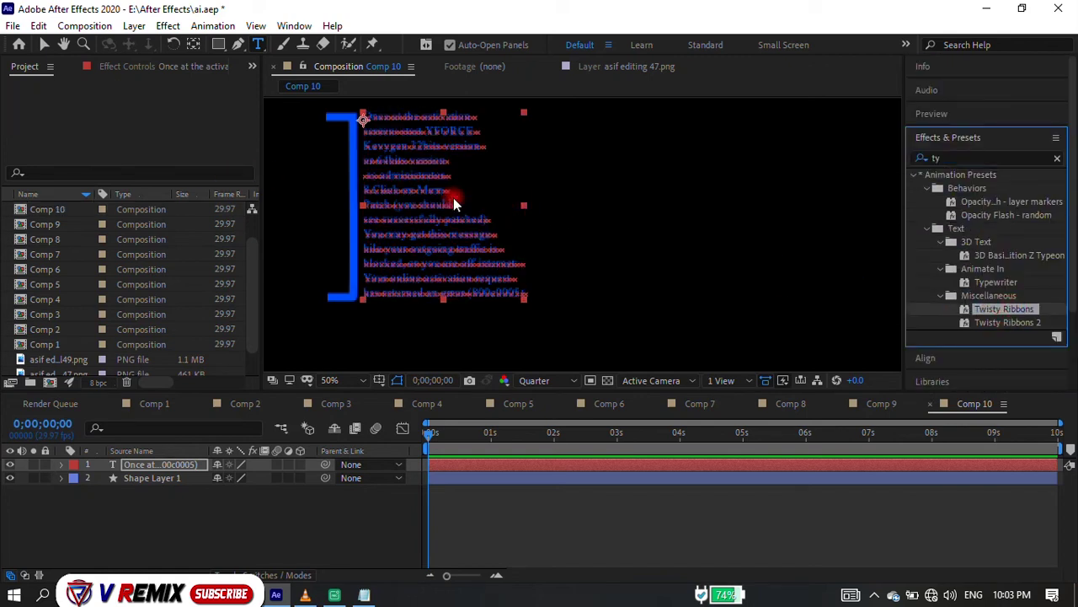
key("space")
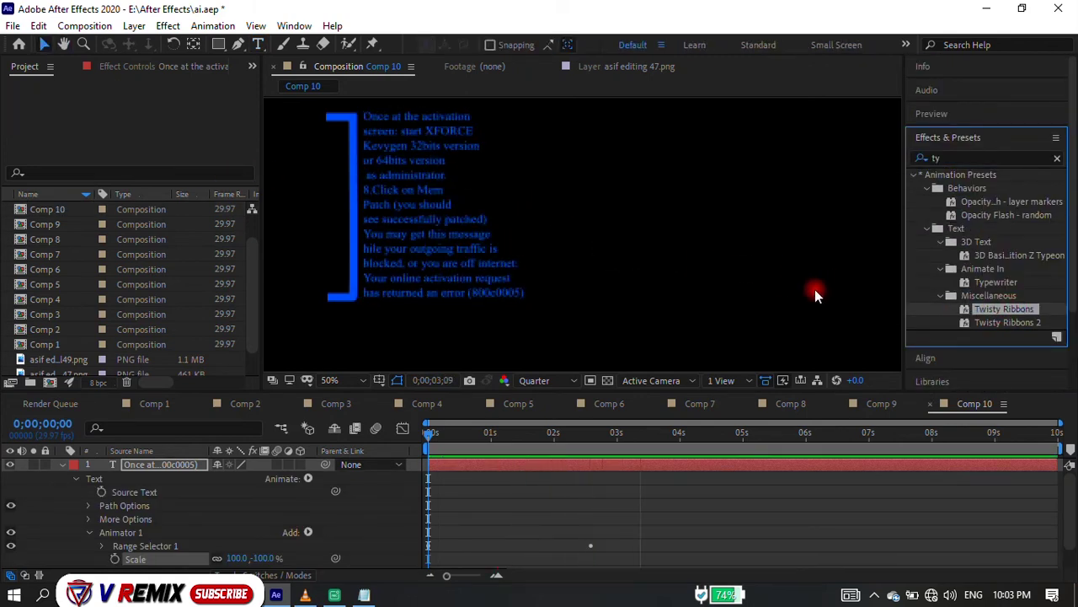
key("space")
left_click_drag(996, 323, 539, 215)
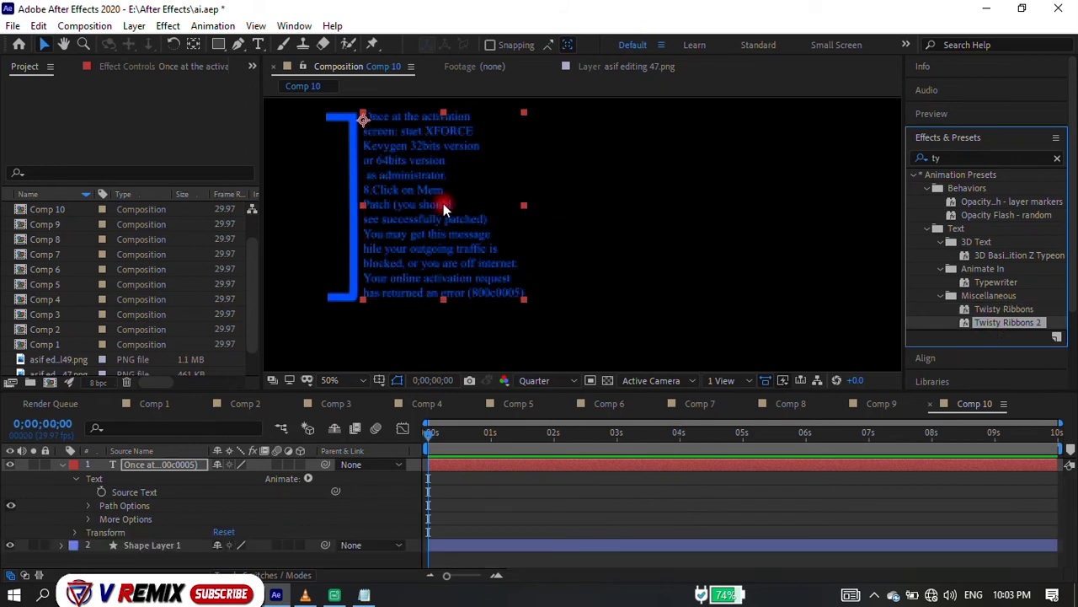
key("space")
key("space")
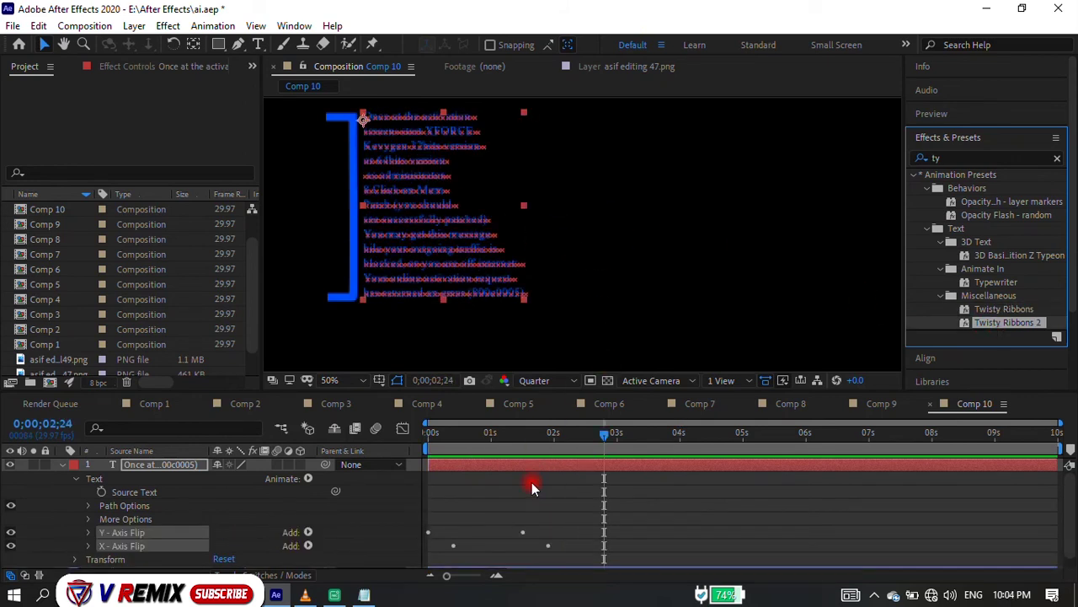
Reveal the Y Flip and X Flip keyframes and paste a copy just past 3 seconds.
key("u")
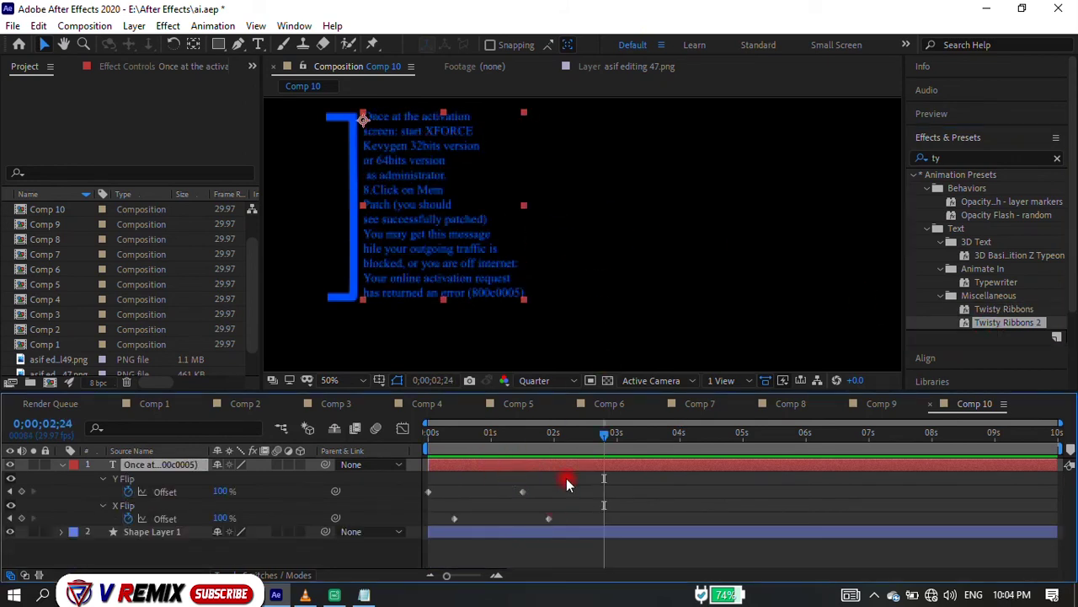
left_click_drag(568, 476, 533, 520)
left_click_drag(485, 474, 424, 521)
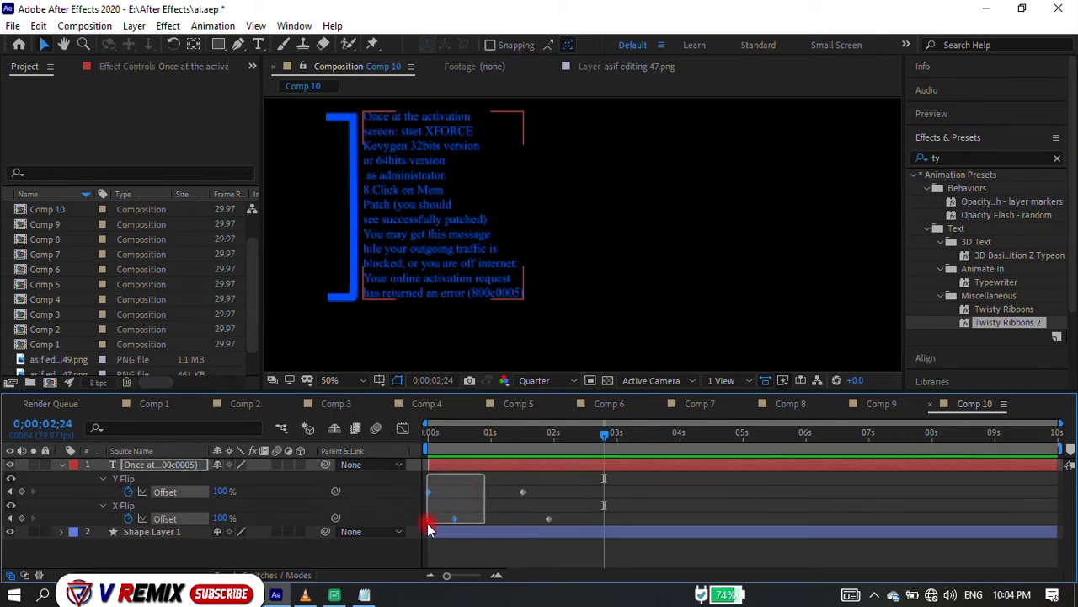
left_click(617, 437)
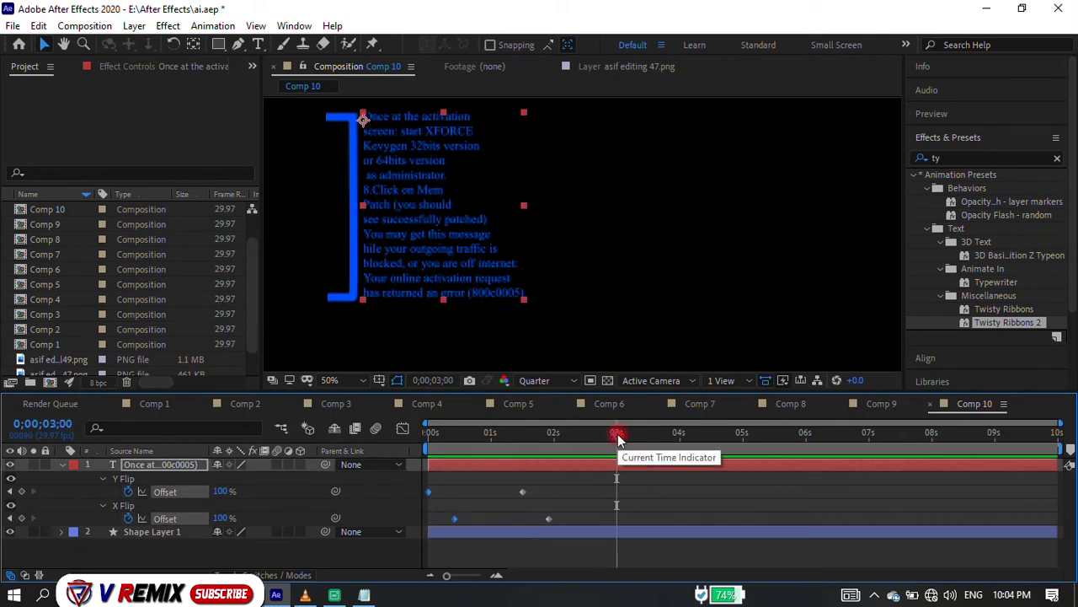
left_click_drag(617, 437, 628, 436)
key("ctrl+v")
left_click_drag(558, 480, 517, 530)
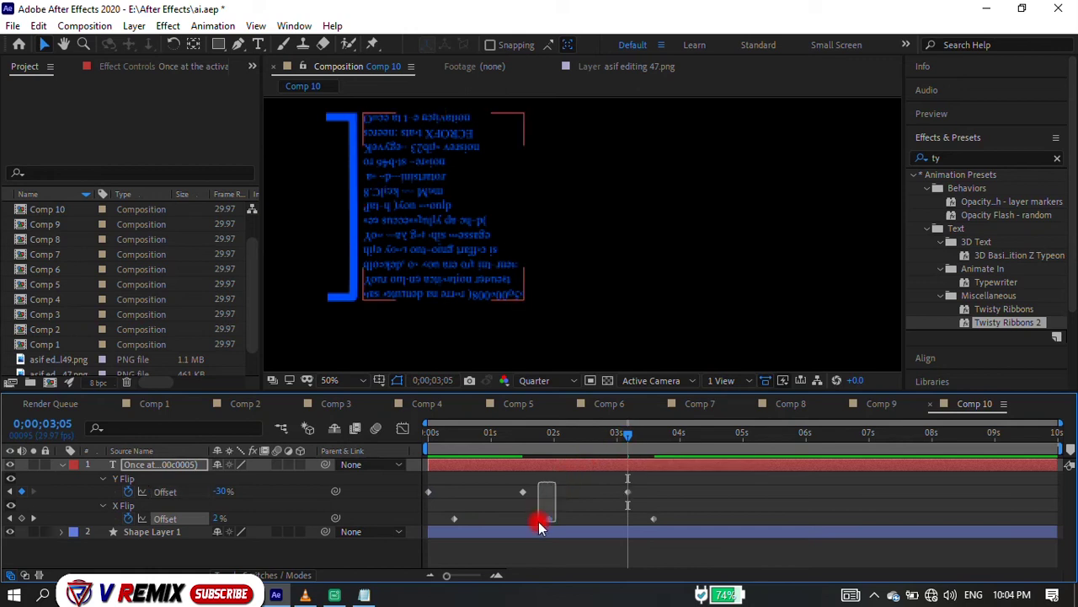
Paste more flip keyframes at about 5, 7 and 9 seconds, then preview.
left_click(747, 435)
key("ctrl+v")
left_click_drag(689, 477, 615, 519)
left_click(864, 435)
key("ctrl+v")
left_click_drag(787, 479, 726, 528)
left_click(1020, 434)
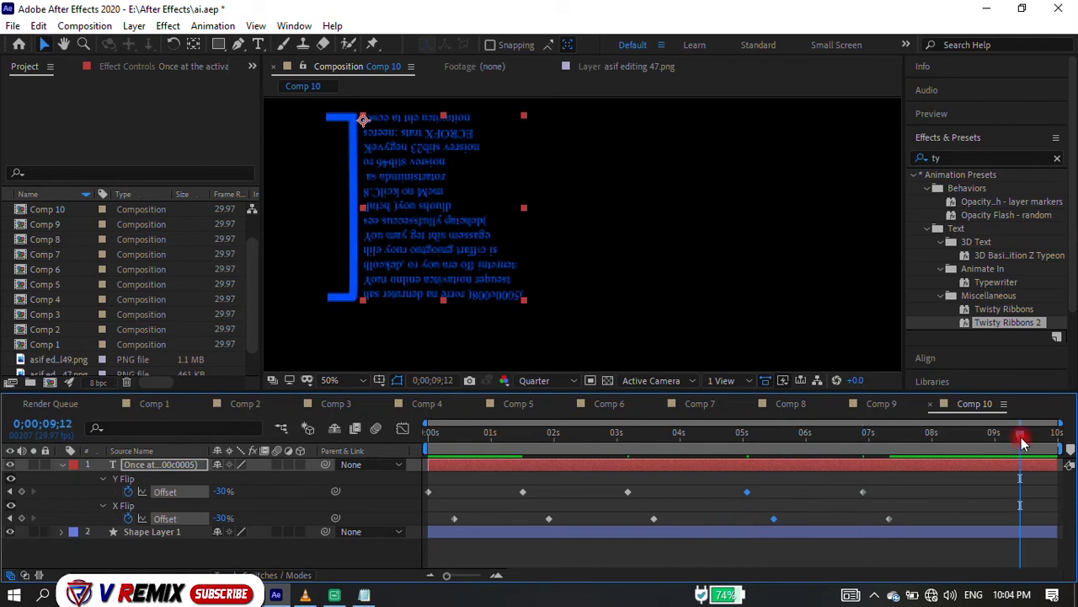
key("ctrl+v")
left_click(607, 432)
key("space")
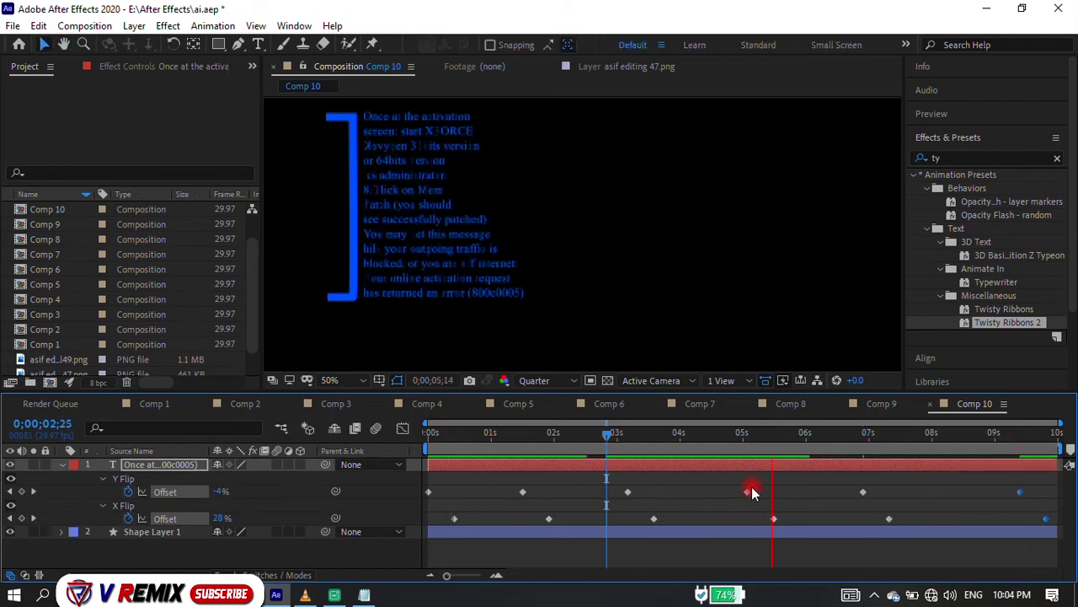
left_click(570, 501)
Retime the flips, pushing the early pair to about 2.7 seconds and shifting X Flip keyframes.
left_click_drag(496, 482, 556, 512)
left_click_drag(517, 483, 559, 519)
left_click(560, 517)
mouse_move(508, 480)
left_mouse_down()
mouse_move(569, 522)
mouse_move(597, 518)
left_mouse_up()
left_click_drag(607, 482, 655, 514)
mouse_move(774, 518)
left_mouse_down()
mouse_move(726, 518)
mouse_move(826, 491)
mouse_move(910, 520)
left_mouse_up()
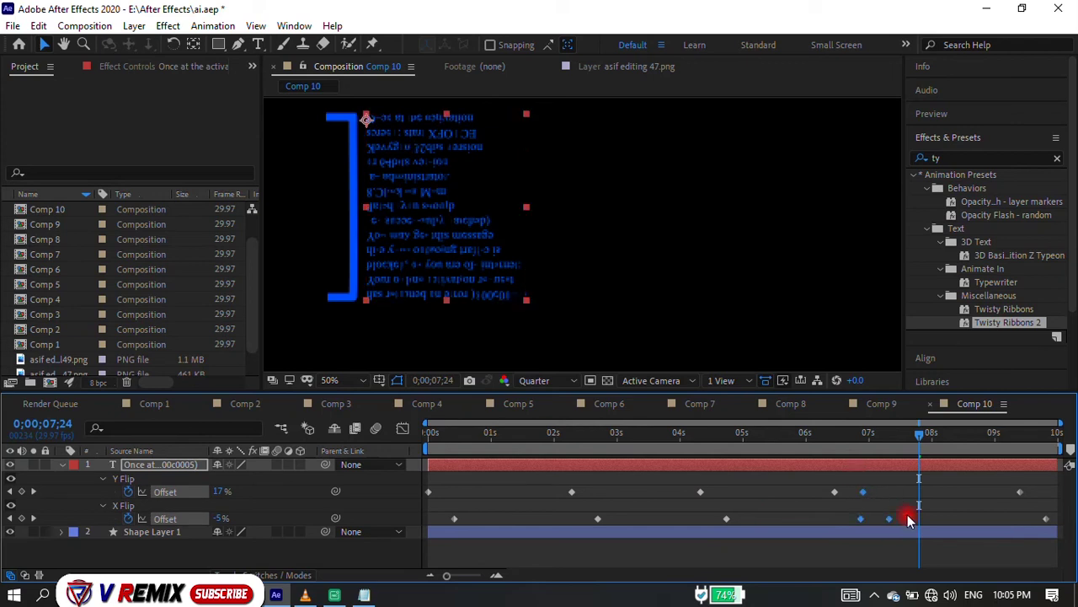
left_click_drag(905, 478, 861, 516)
key("ctrl+z")
left_click_drag(735, 521, 743, 520)
Delete the flips near 9 seconds, move the last flips toward 9 seconds, preview, and open Comp 5.
left_click_drag(984, 482, 1047, 525)
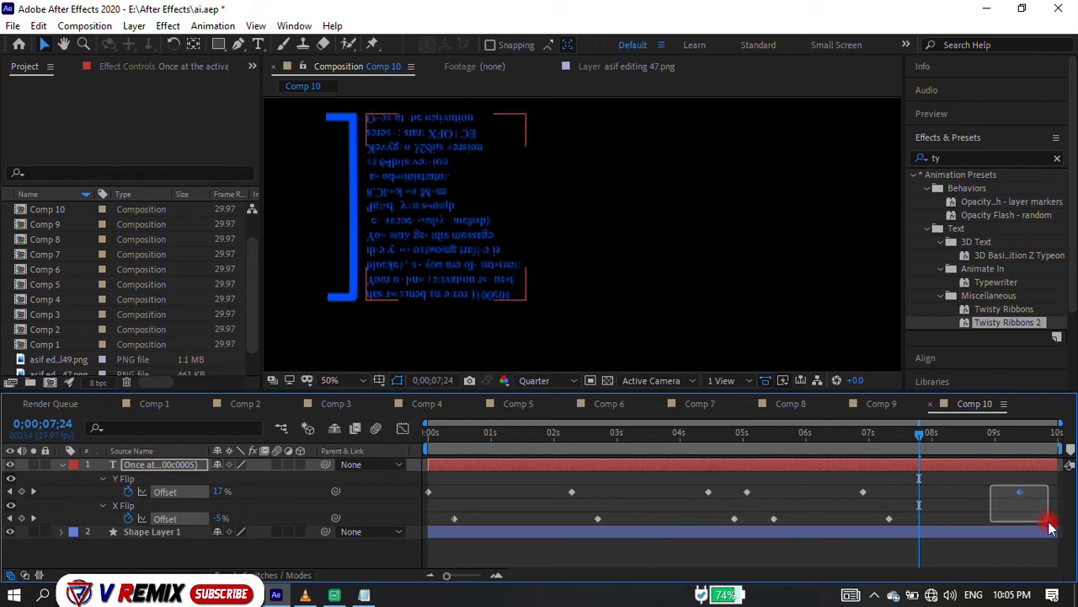
key("Delete")
left_click_drag(746, 491, 777, 491)
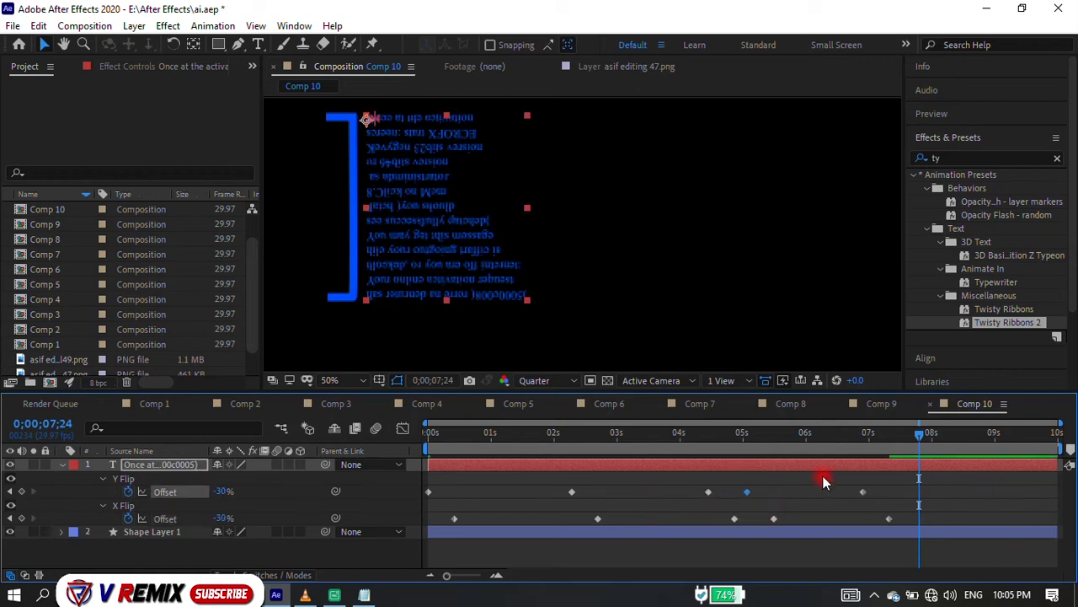
left_click(862, 491)
left_click(889, 518, "shift")
mouse_move(723, 474)
left_mouse_down()
mouse_move(792, 522)
mouse_move(885, 531)
left_mouse_up()
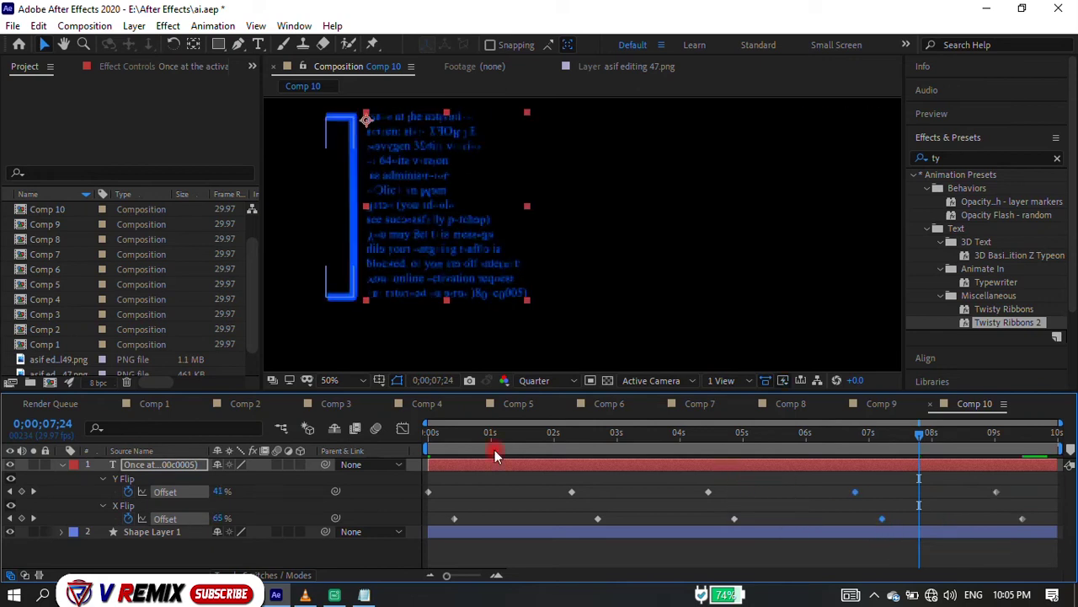
key("space")
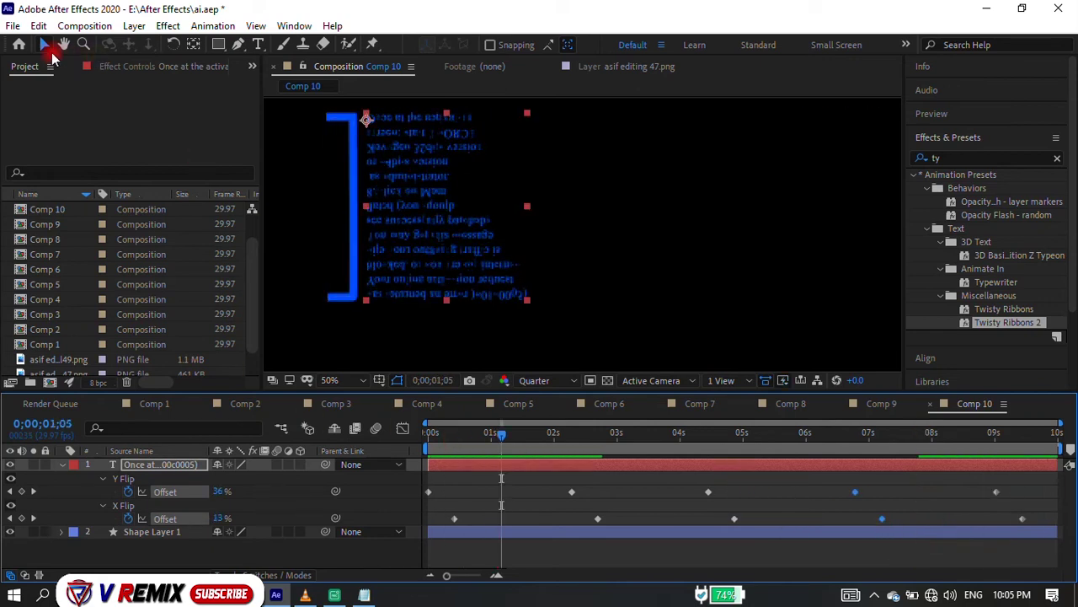
left_click(516, 404)
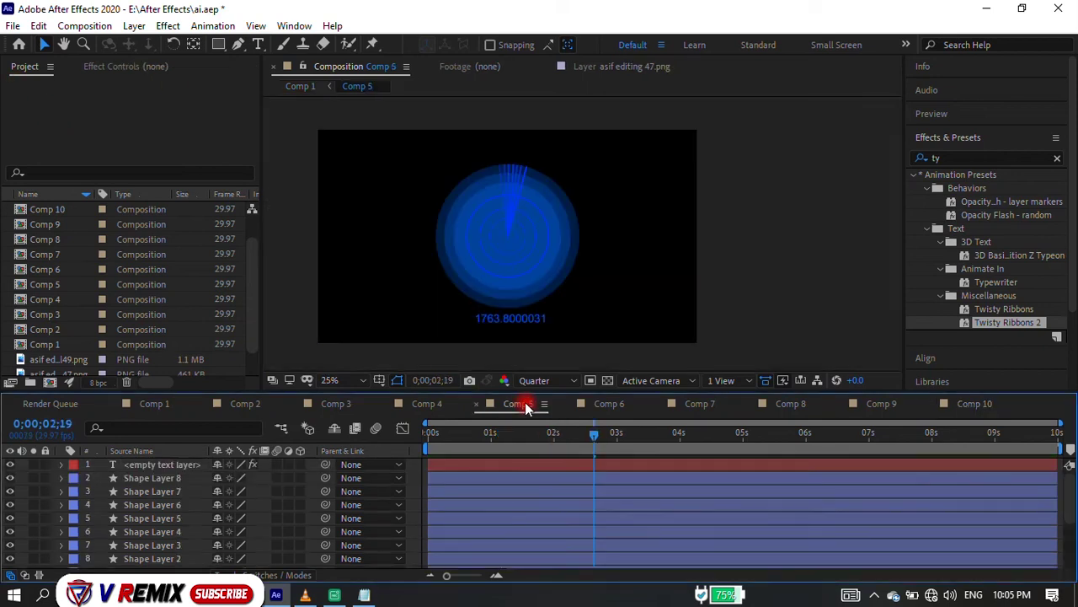
Drag the world map image from the Downloads folder into Comp 5.
scroll(181, 343, "down", 2)
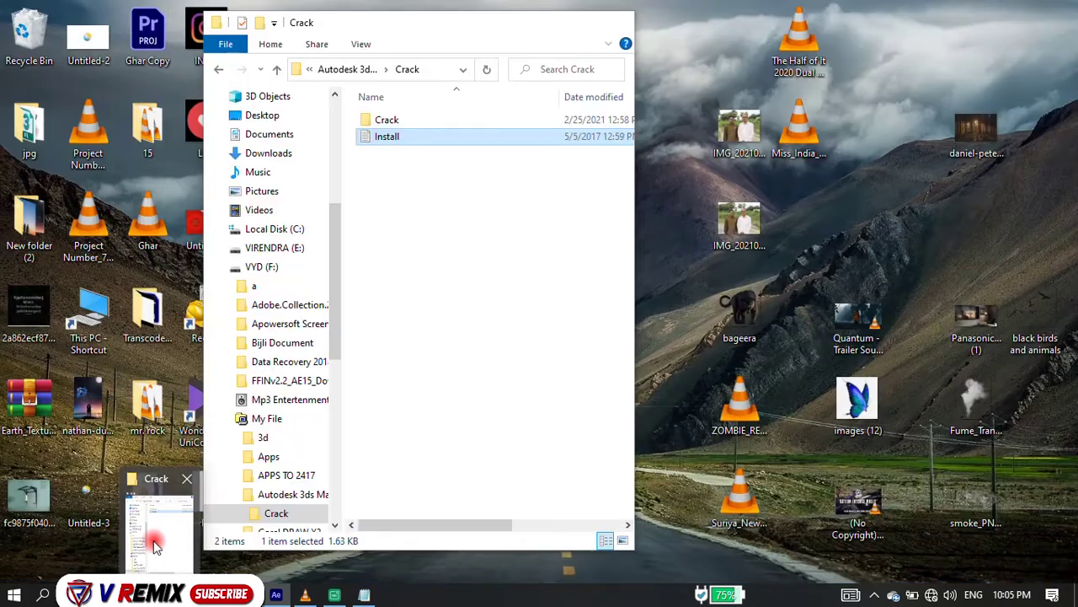
left_click(164, 515)
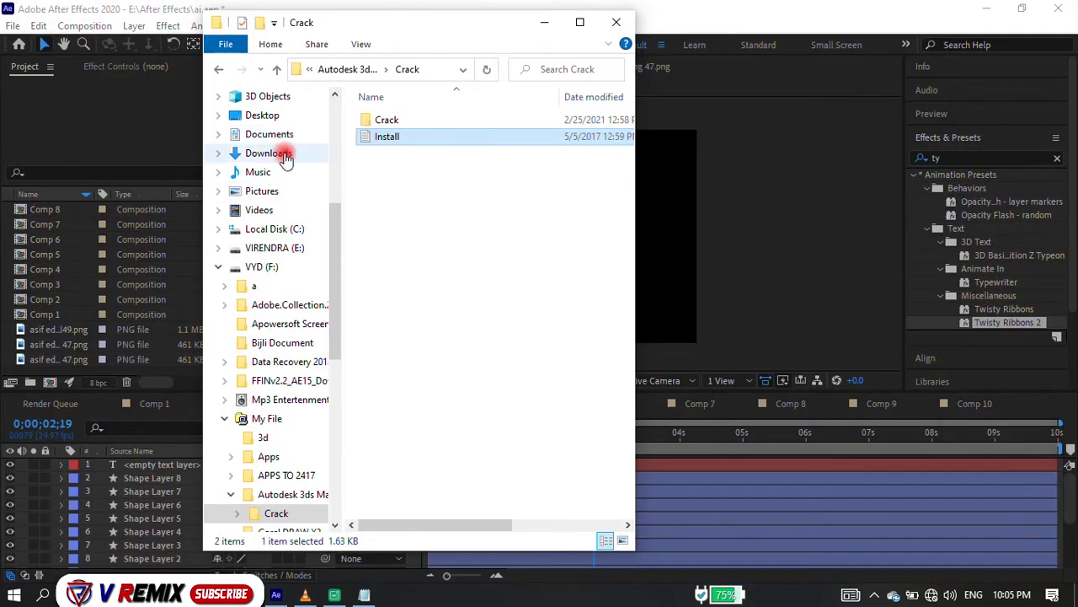
left_click(269, 152)
left_click(388, 184)
left_click_drag(388, 184, 667, 276)
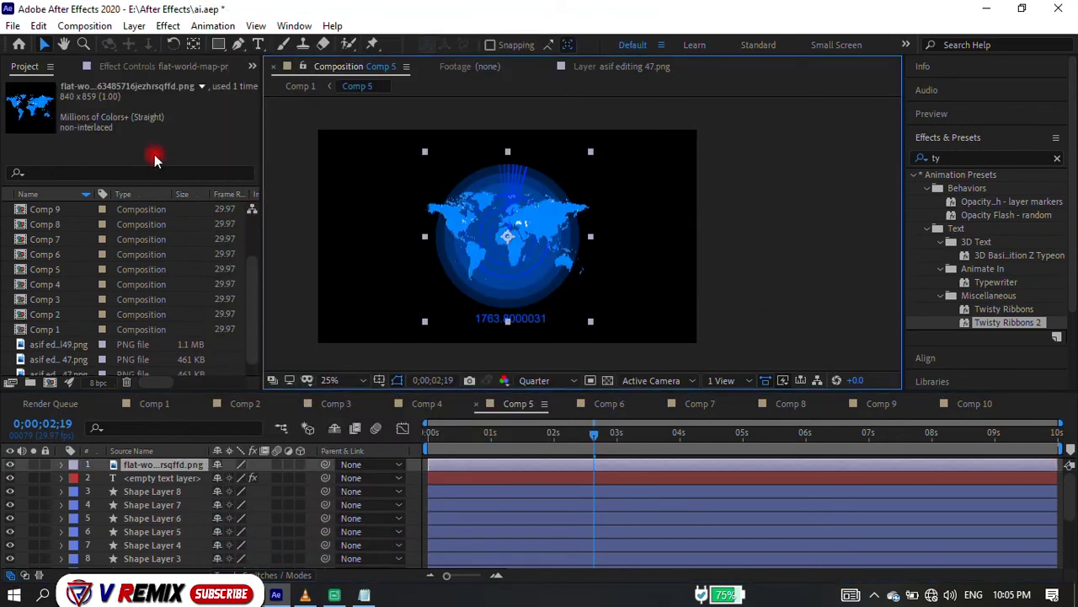
Scale the world map to 82%, move it to the bottom of the stack, and return to Comp 1.
key("s")
left_click_drag(260, 478, 247, 477)
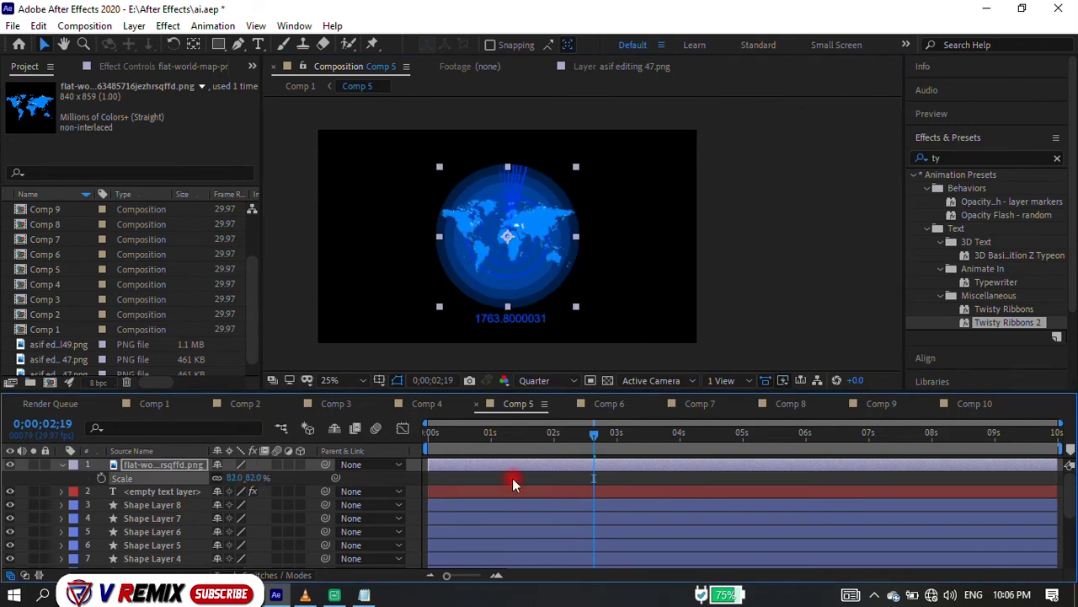
left_click_drag(512, 460, 505, 539)
left_click_drag(162, 478, 174, 566)
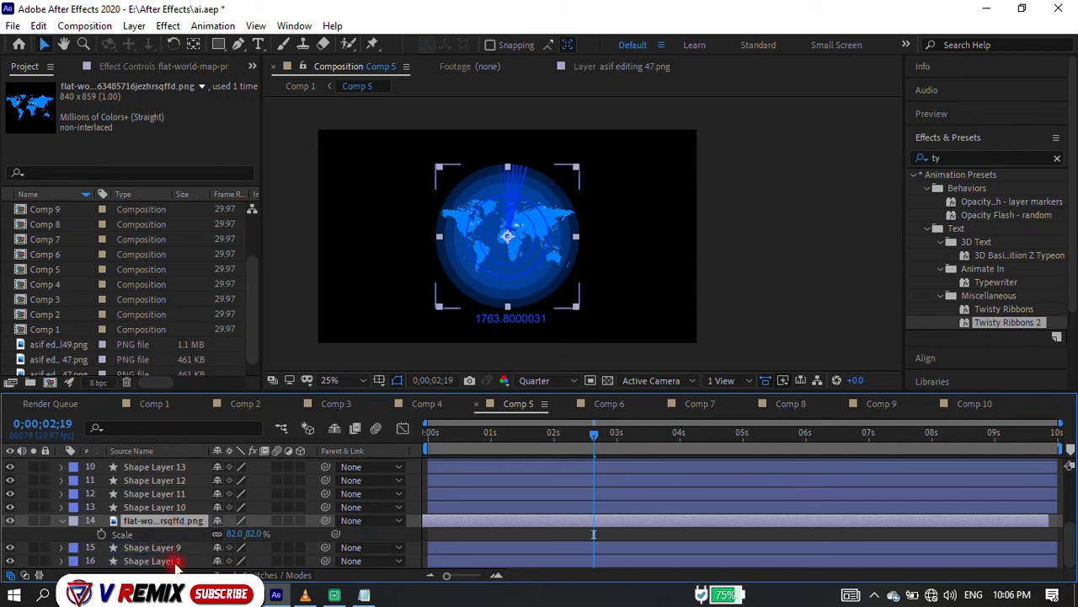
mouse_move(169, 529)
left_mouse_down()
mouse_move(172, 562)
mouse_move(205, 556)
left_mouse_up()
key("space")
key("space")
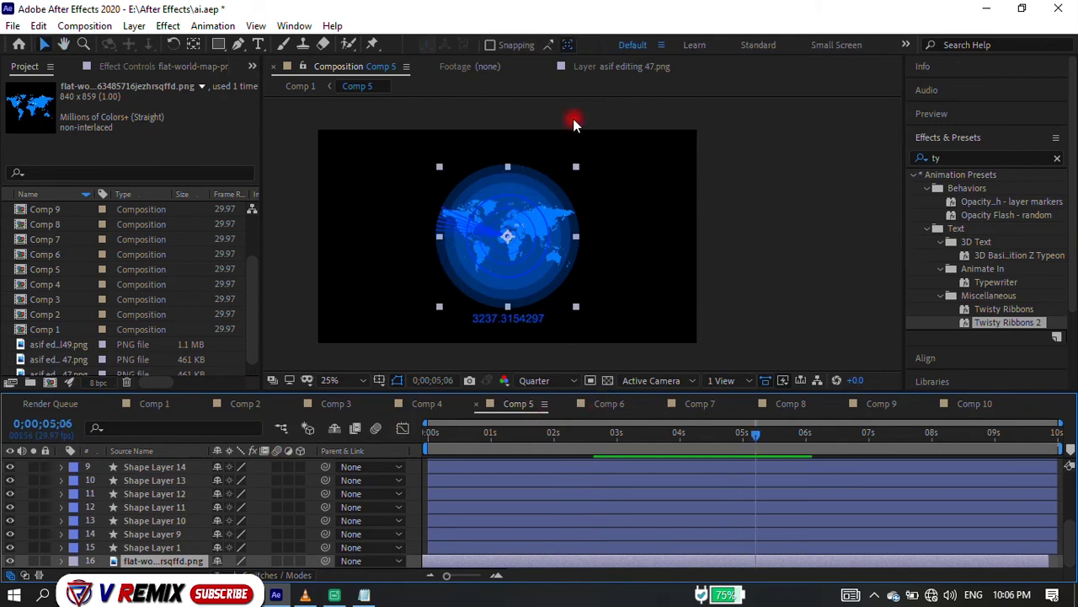
left_click(974, 404)
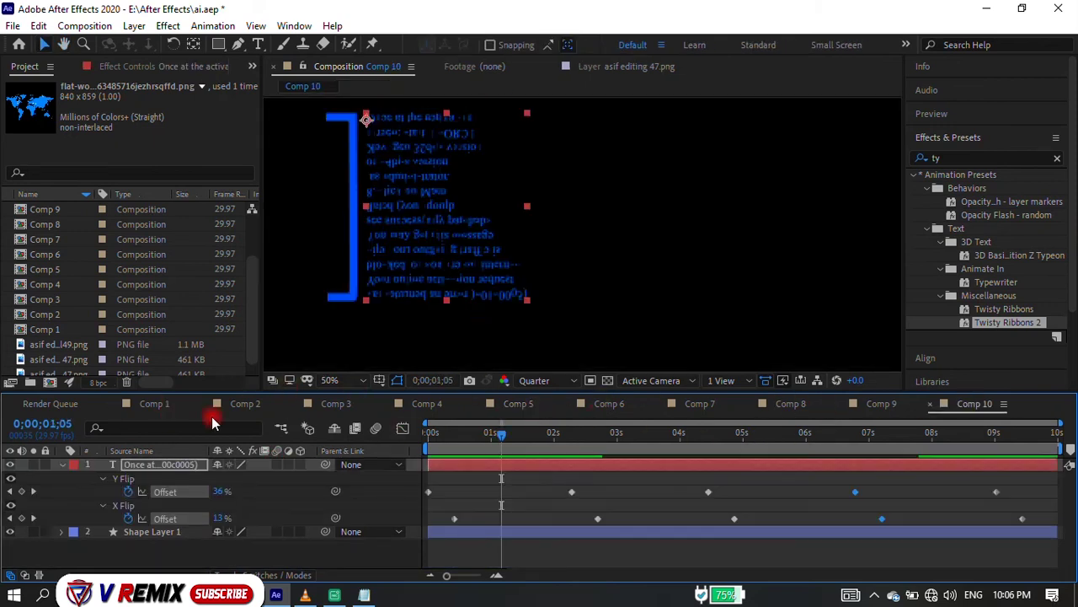
left_click(153, 408)
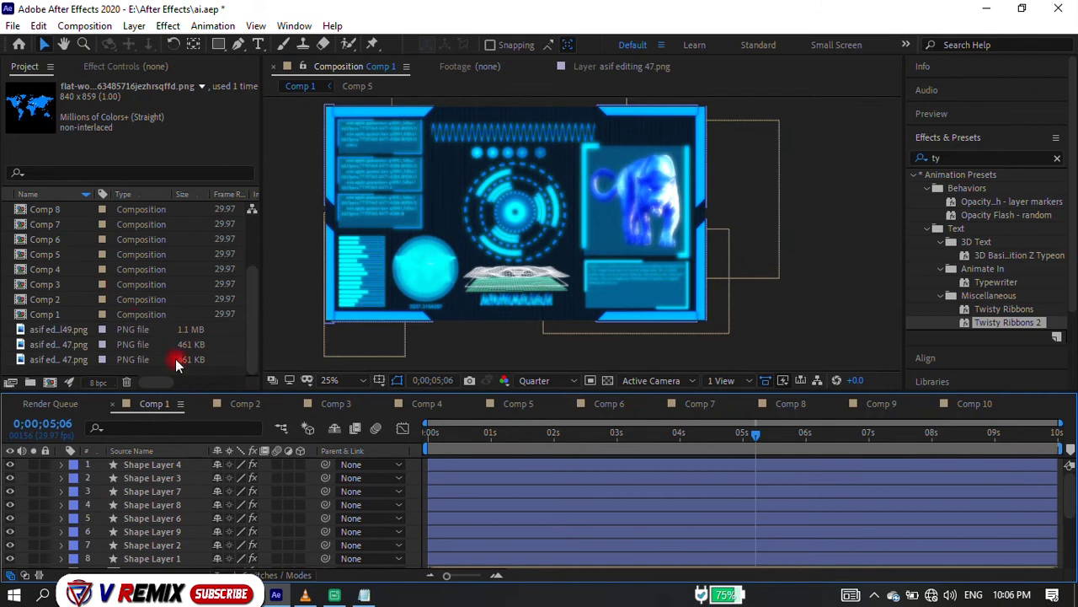
scroll(119, 303, "up", 2)
Shrink nested Comp 10 to about 68%, move it up-left, then open Comp 10 to edit its text.
left_click_drag(67, 254, 90, 460)
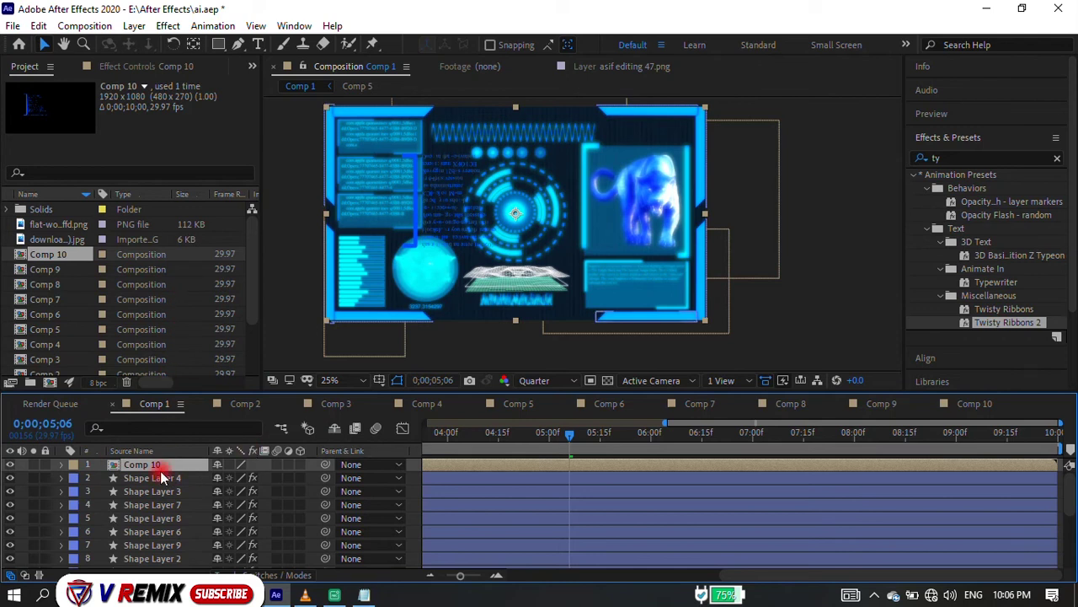
key("s")
left_click_drag(252, 477, 241, 484)
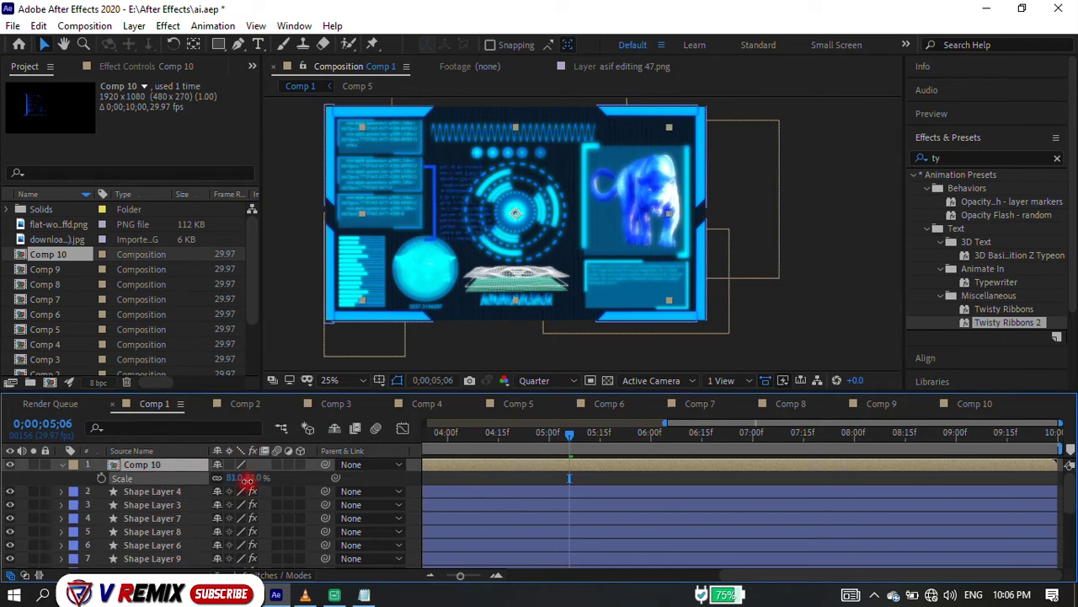
mouse_move(457, 219)
left_mouse_down()
mouse_move(444, 192)
mouse_move(432, 197)
left_mouse_up()
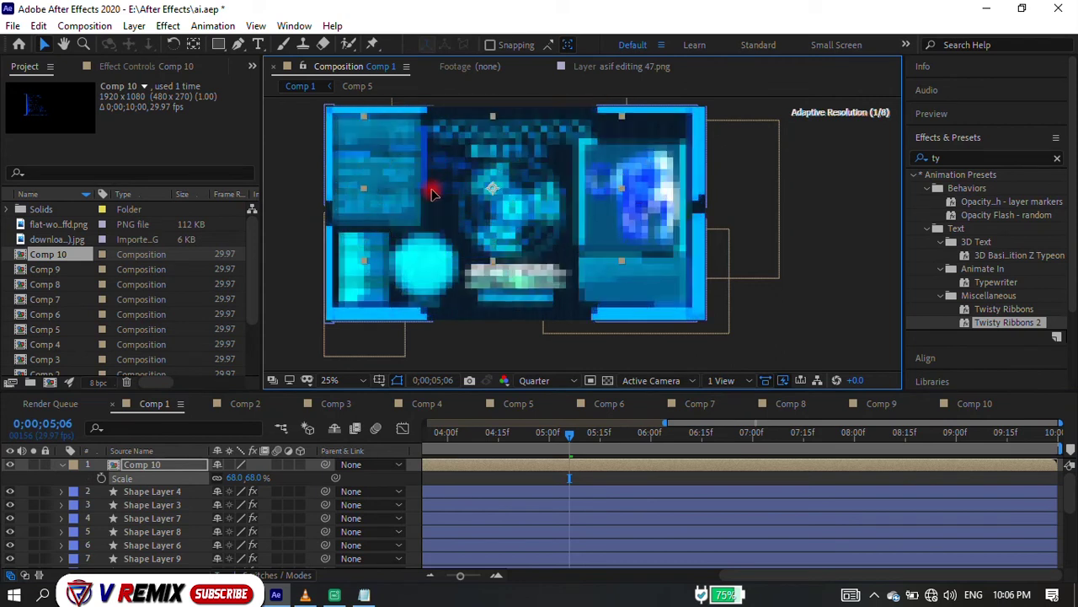
scroll(433, 223, "up", 2)
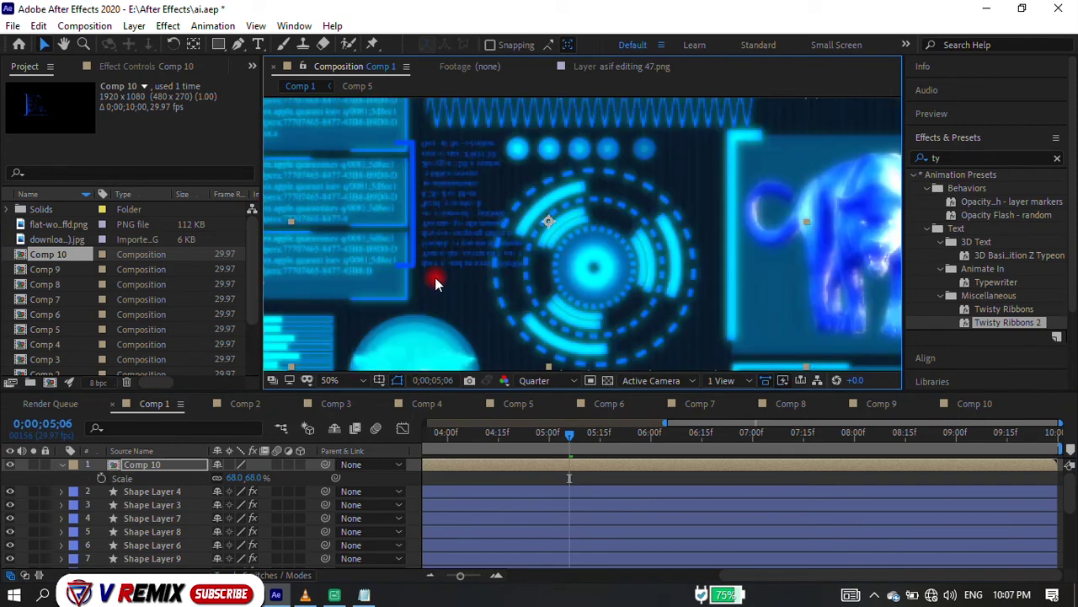
scroll(476, 251, "down", 2)
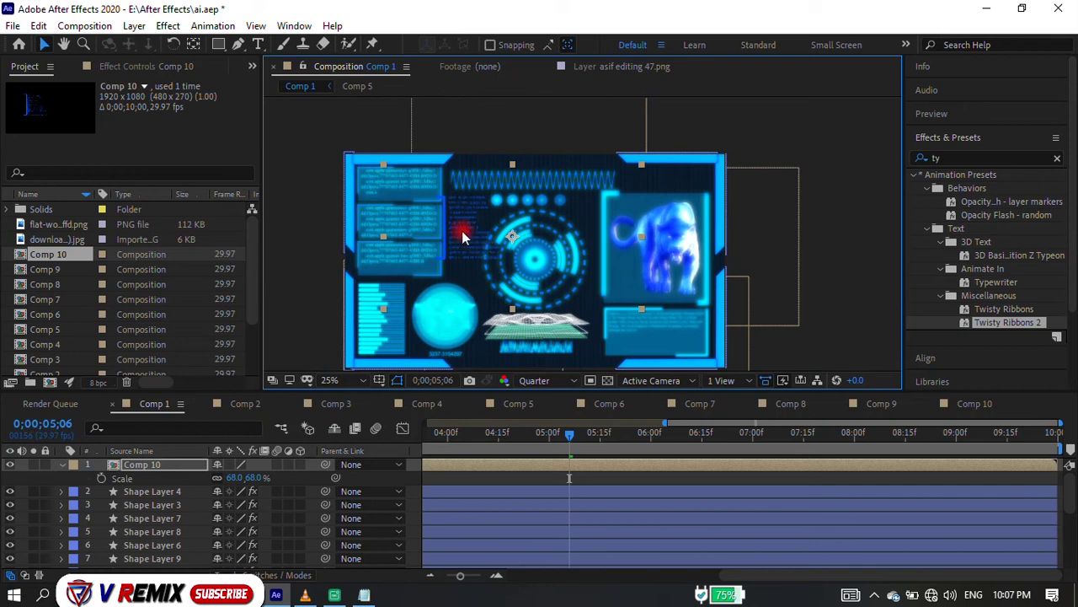
scroll(476, 280, "up", 2)
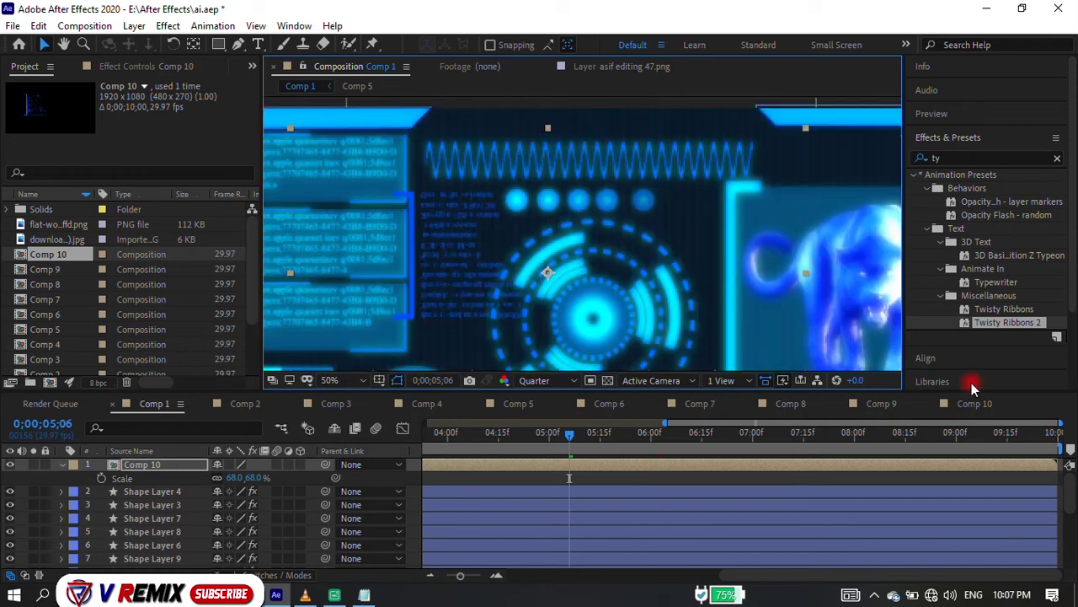
left_click(975, 403)
double_click(498, 285)
Delete the text's last line and split the long remaining line at a new point.
left_click(531, 296)
key("BackSpace")
key("BackSpace")
key("BackSpace")
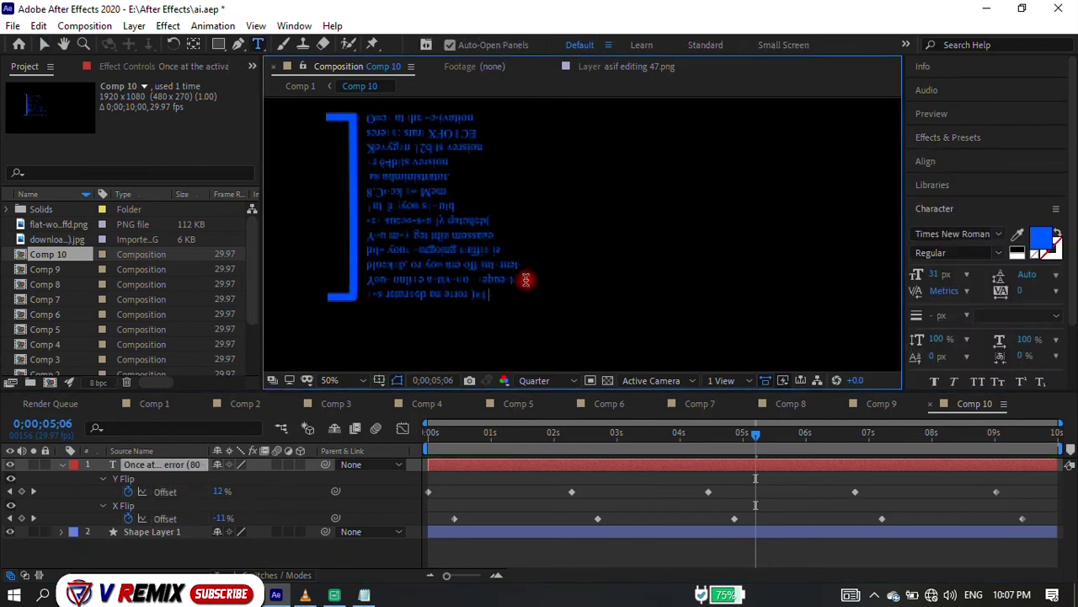
key("Return")
key("BackSpace")
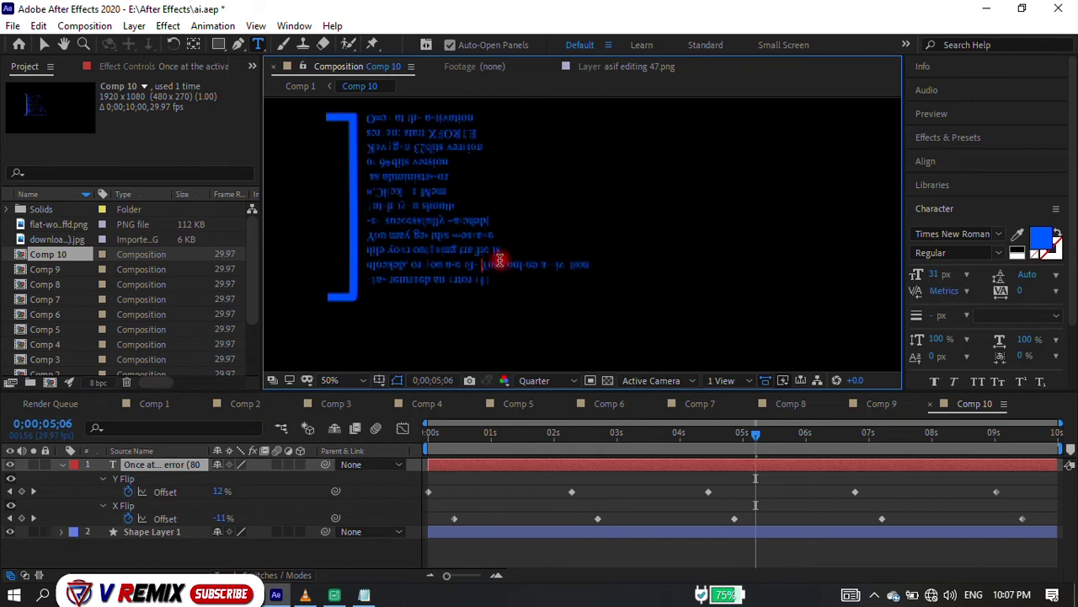
key("Return")
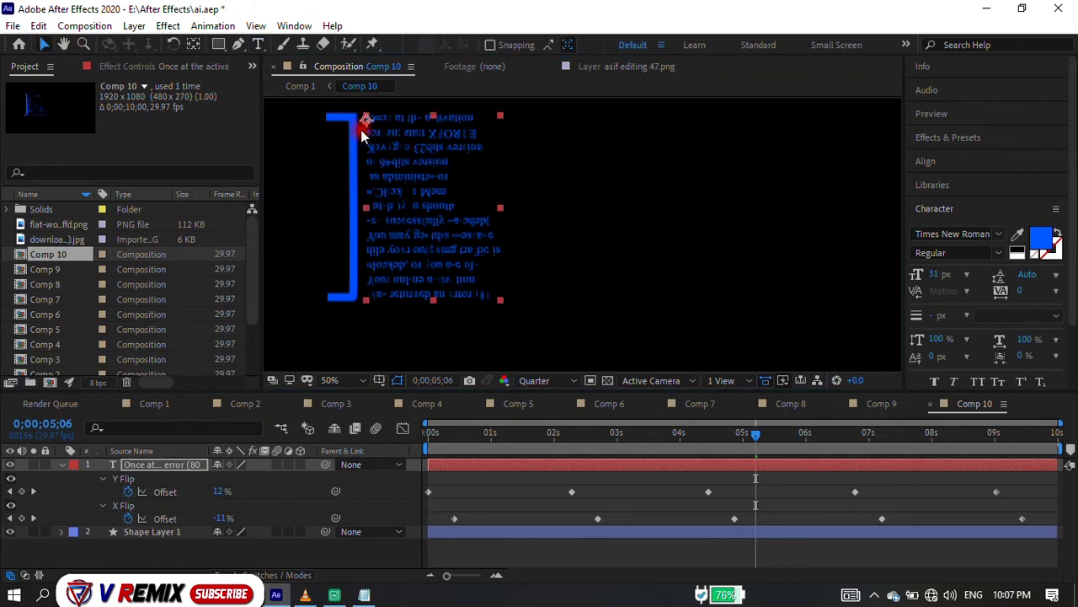
Nudge the blue bracket, put it back in place, and return to Comp 1.
left_click_drag(326, 115, 352, 124)
scroll(351, 125, "up", 2)
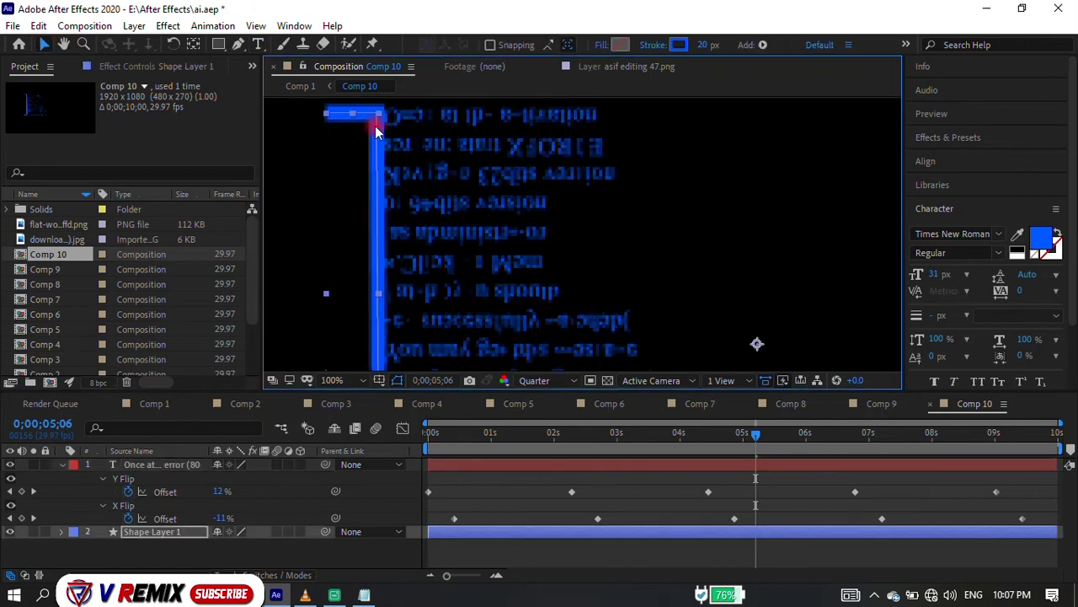
left_click_drag(333, 118, 329, 111)
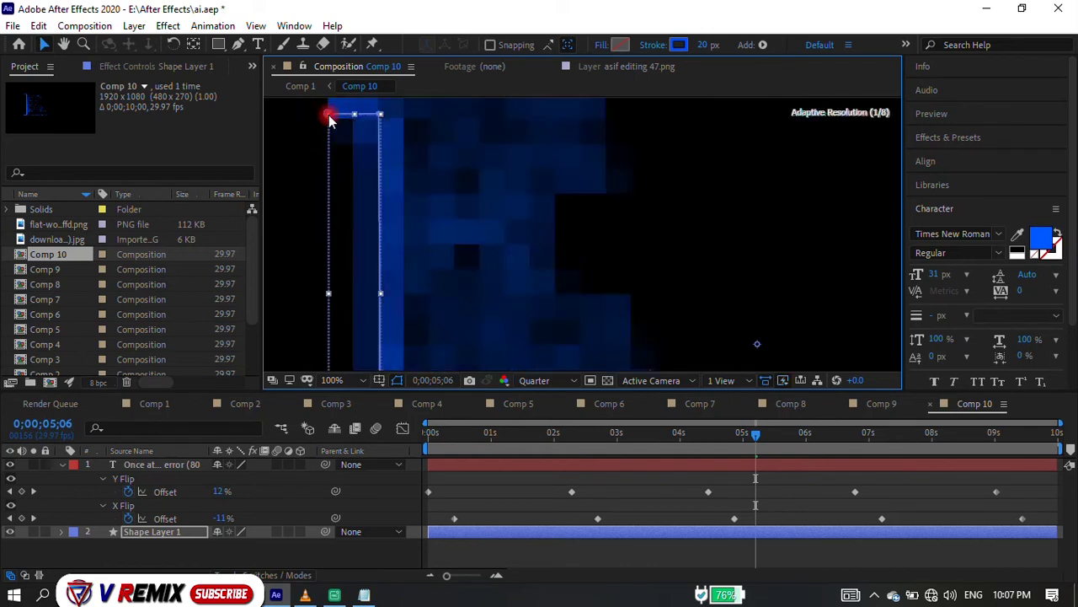
left_click(292, 110)
left_click(282, 45)
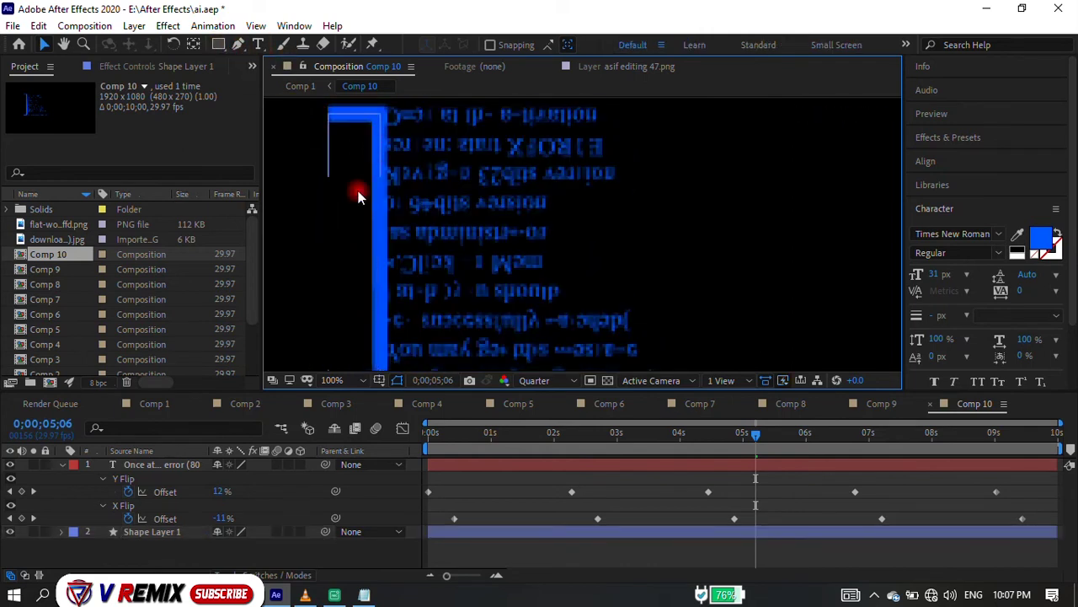
left_click(358, 195)
scroll(371, 201, "down", 2)
left_click(154, 404)
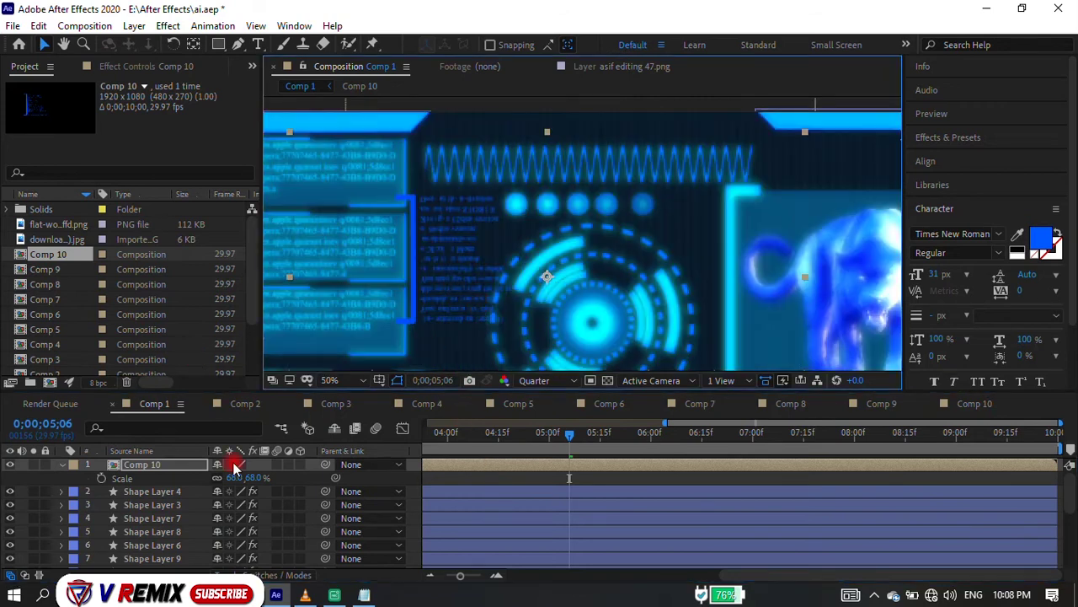
Scale the nested Comp 10 layer to 45% and move it up and left.
left_click_drag(233, 478, 226, 478)
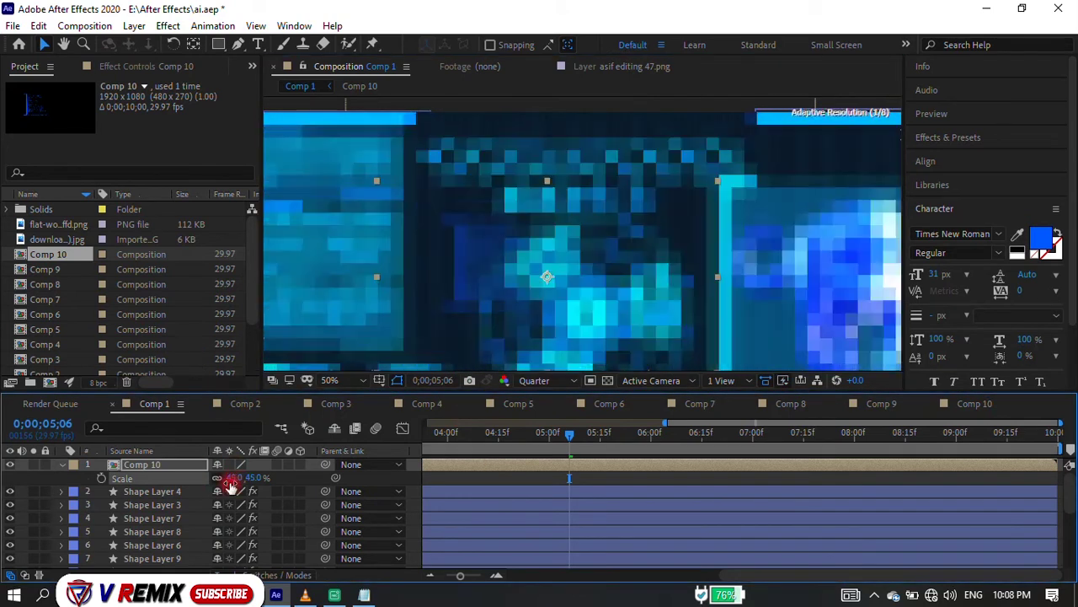
left_click_drag(474, 268, 443, 241)
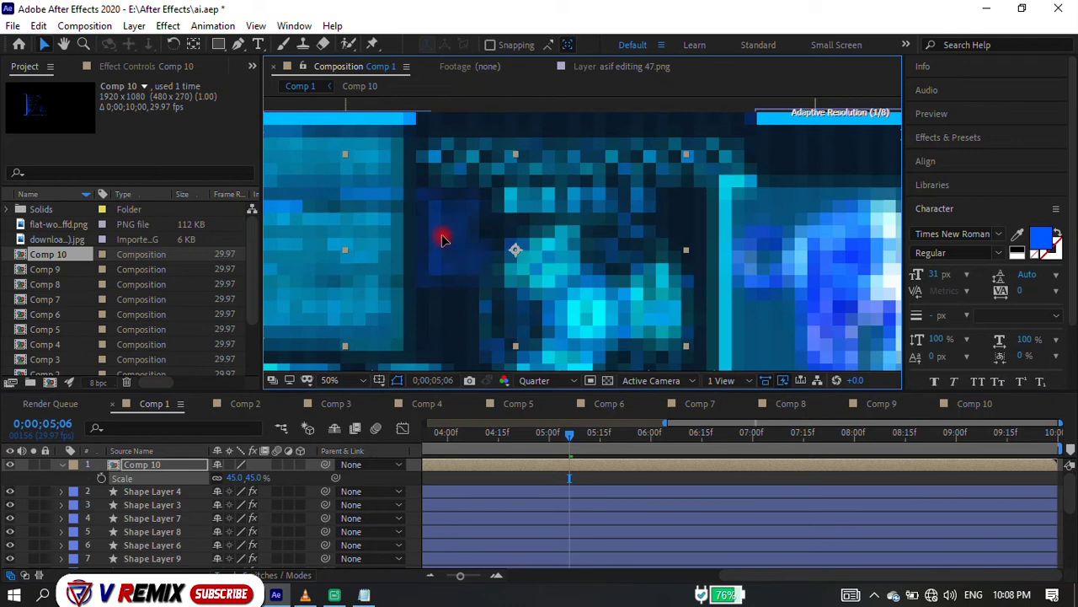
scroll(152, 507, "down", 4)
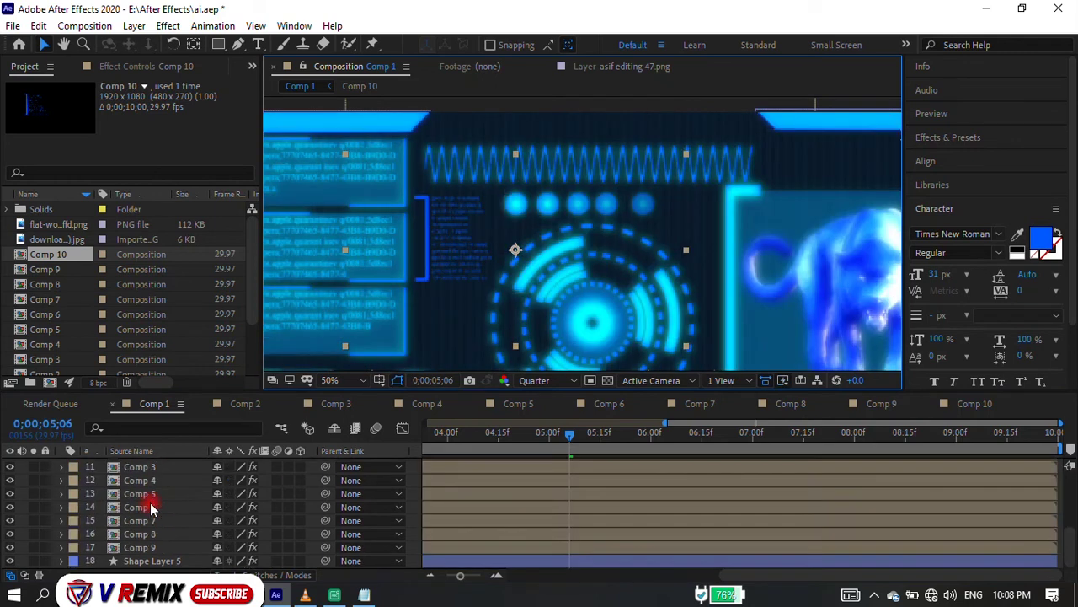
Copy Comp 5's Glow effect and paste it onto the Comp 10 layer.
left_click(118, 494)
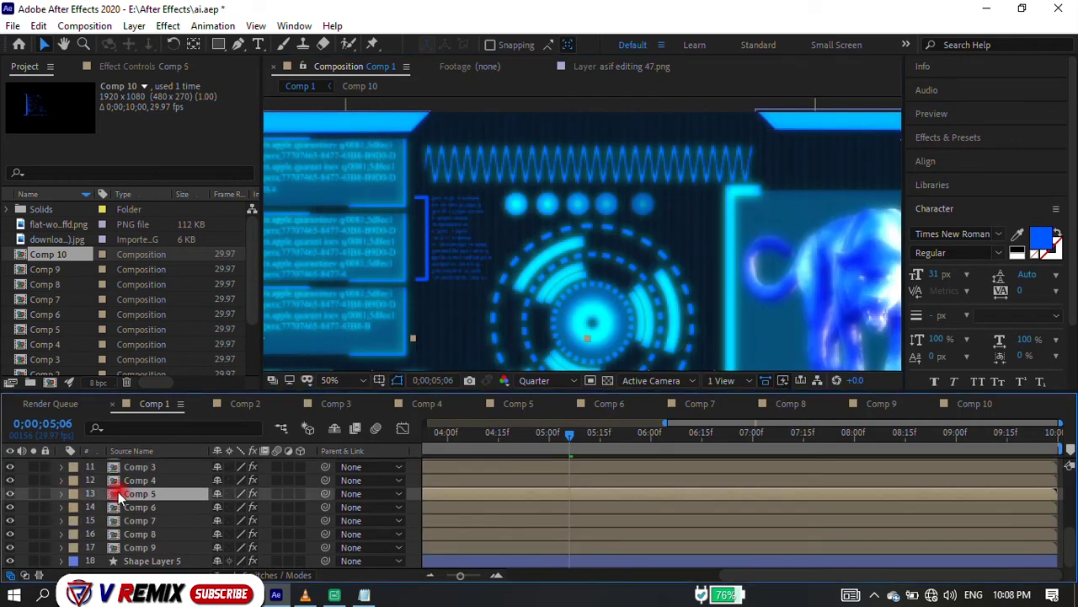
left_click(132, 67)
key("s")
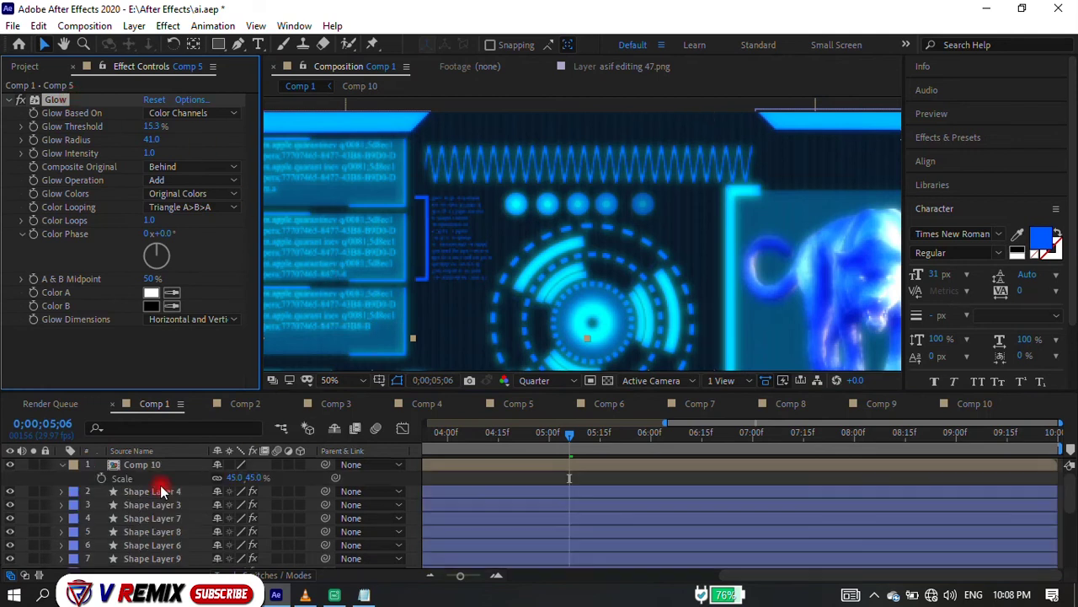
left_click(155, 464)
key("shift+e")
scroll(465, 293, "down", 2)
scroll(465, 290, "up", 1)
scroll(448, 332, "down", 2)
scroll(418, 337, "up", 1)
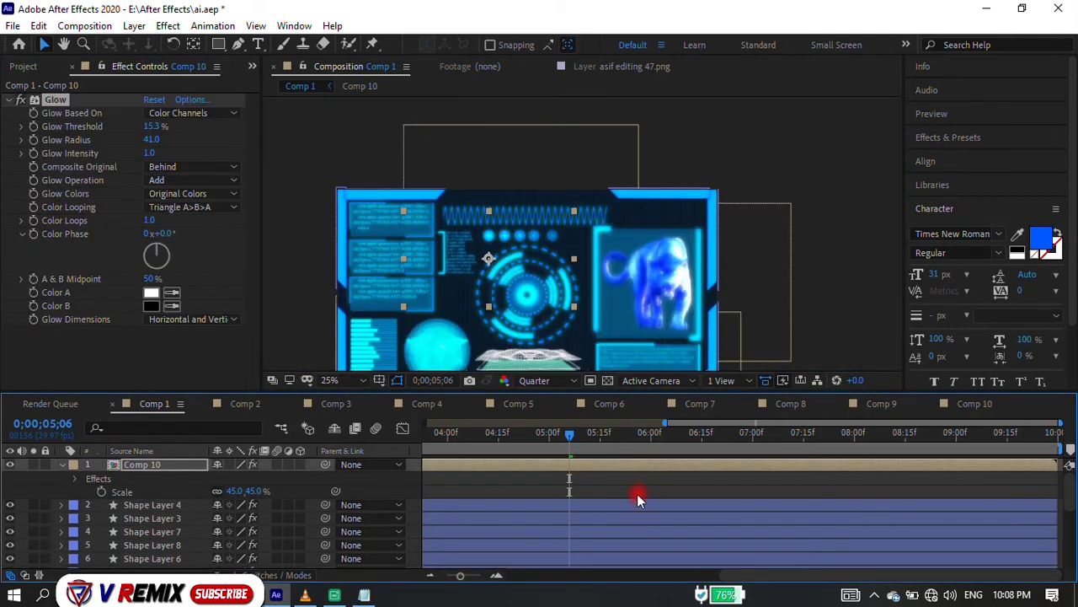
In Comp 10, draw a horizontal line below the text with the Pen tool and thin its stroke.
left_click(975, 403)
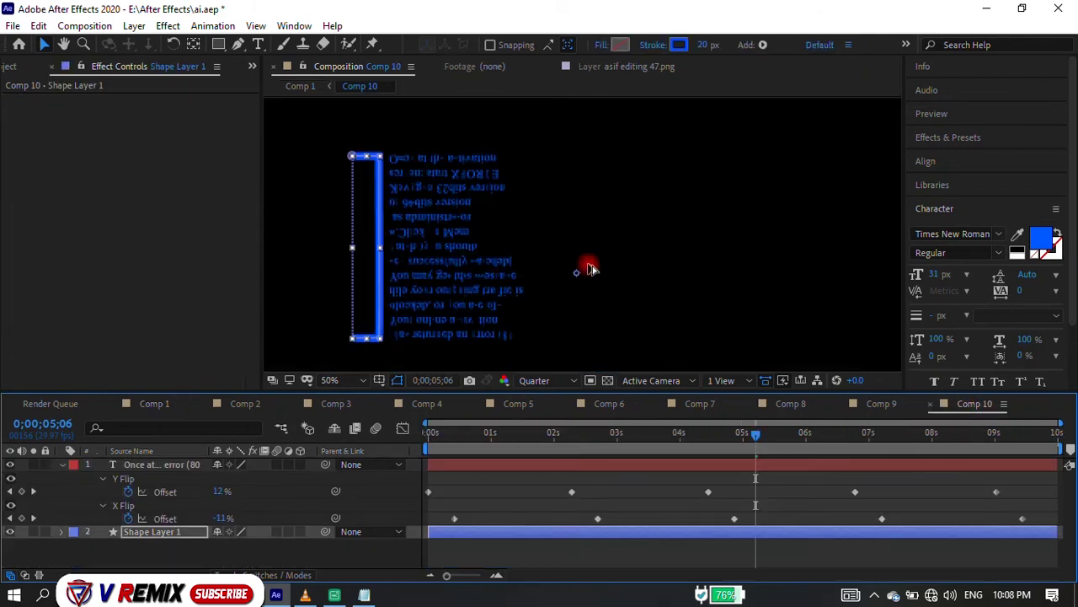
scroll(585, 260, "down", 3)
scroll(556, 325, "up", 1)
scroll(556, 325, "up", 1)
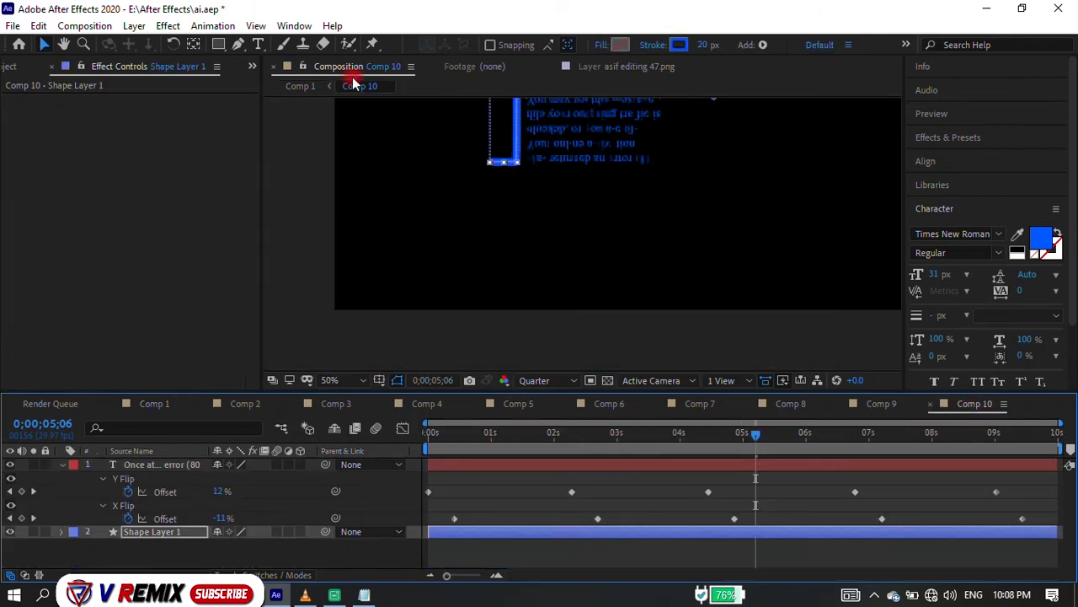
left_click(239, 44)
left_click(497, 195)
left_click(649, 194)
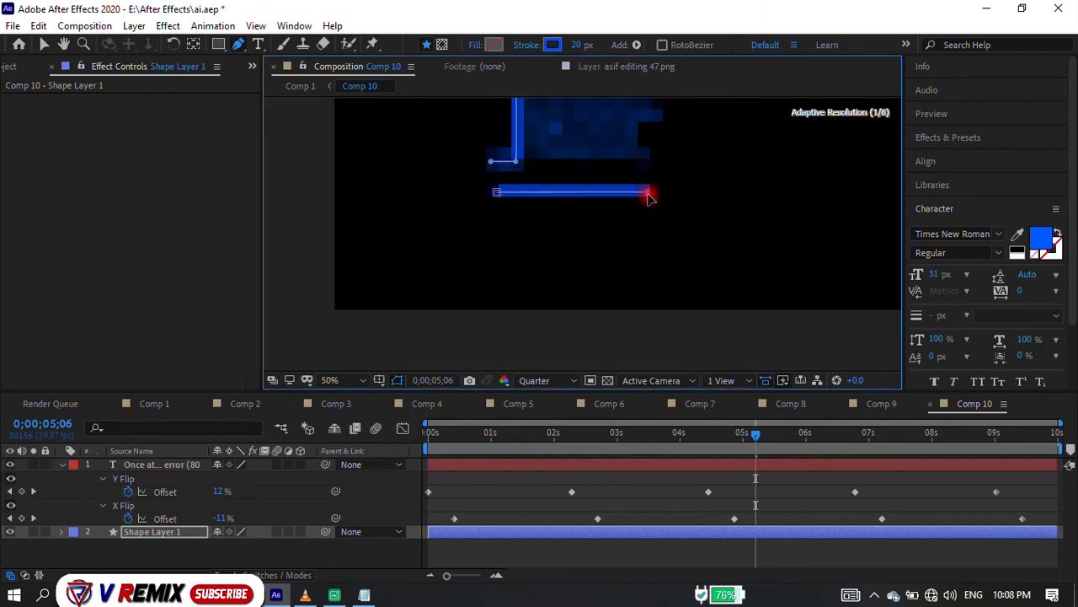
left_click_drag(580, 45, 578, 60)
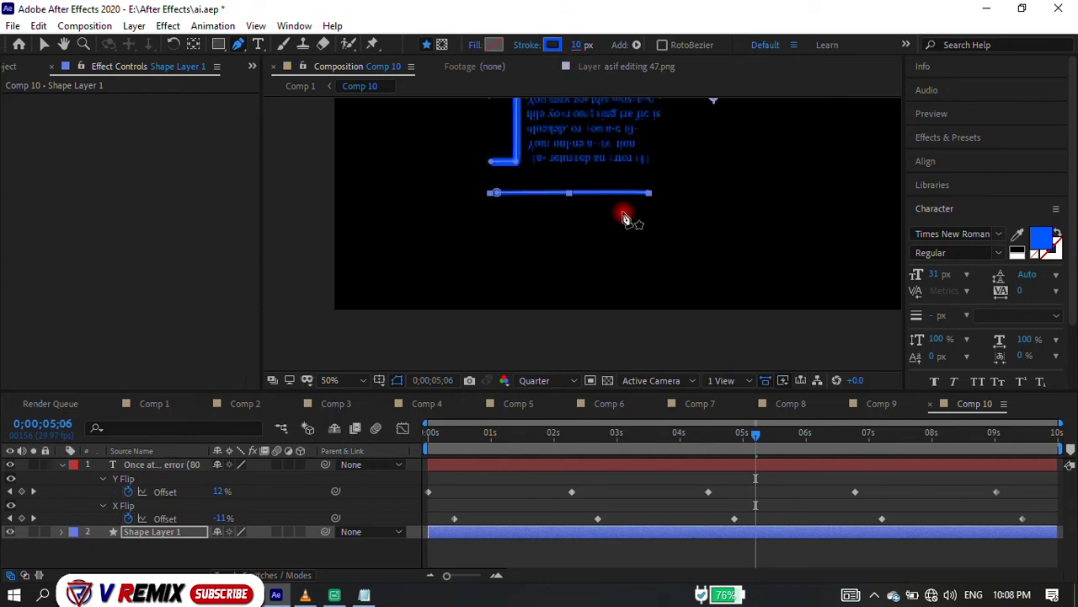
key("v")
left_click(553, 208)
left_click(551, 192)
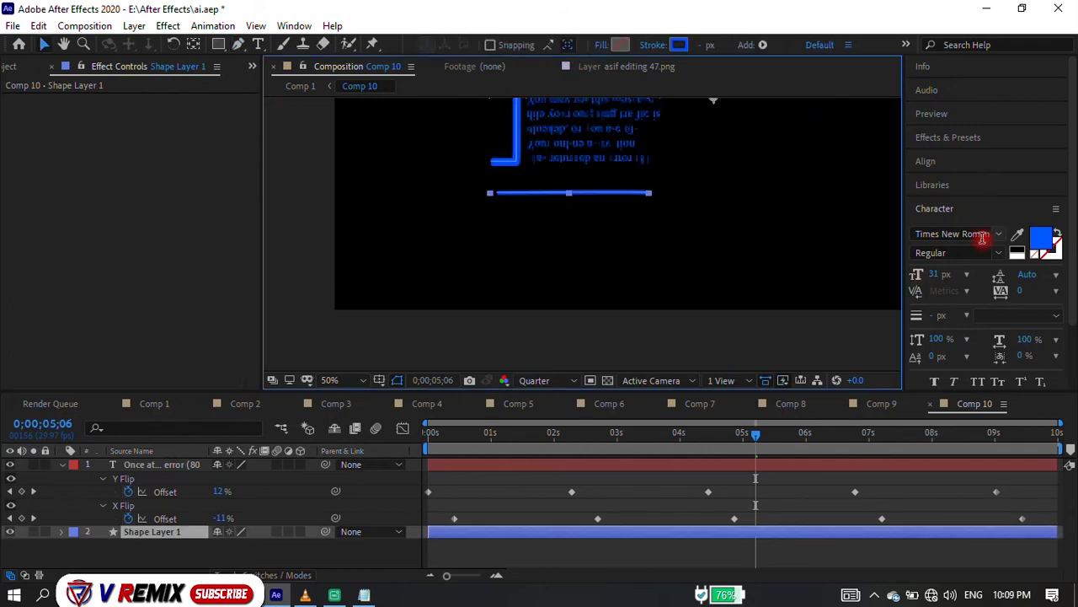
Search Effects & Presets and drag Warp Stabilizer onto Shape Layer 1 by mistake.
left_click(978, 142)
left_click(971, 158)
type("ty")
type("w")
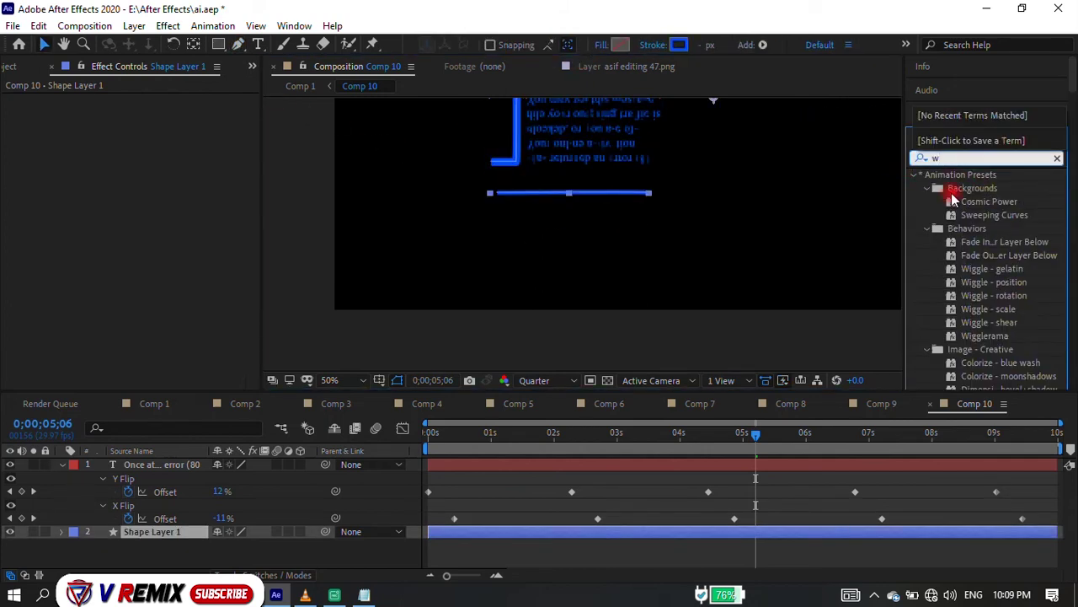
type("a")
key("Return")
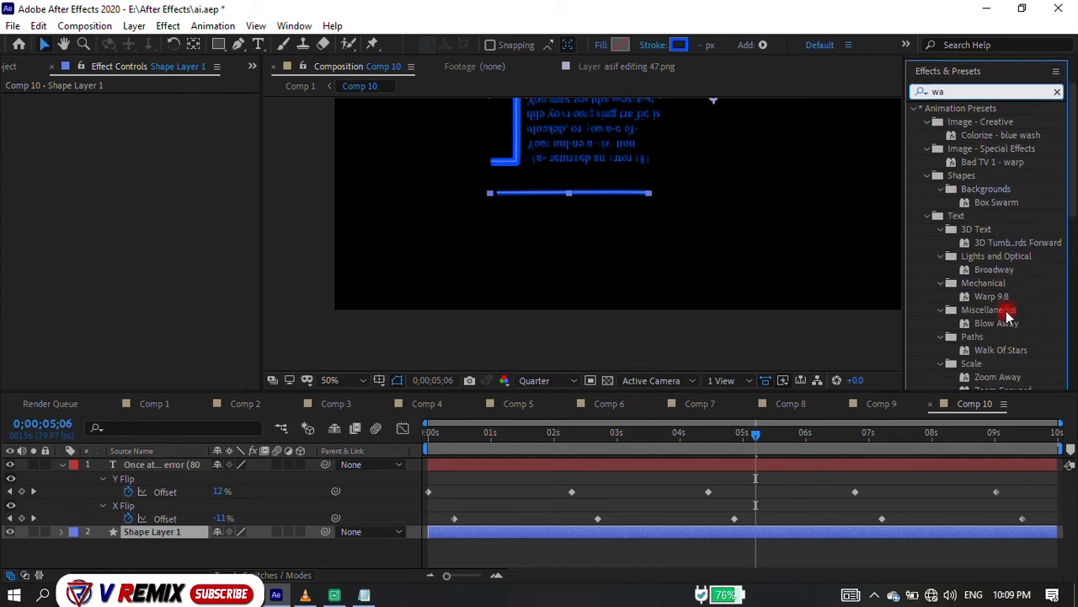
scroll(1015, 210, "down", 3)
scroll(1023, 236, "down", 2)
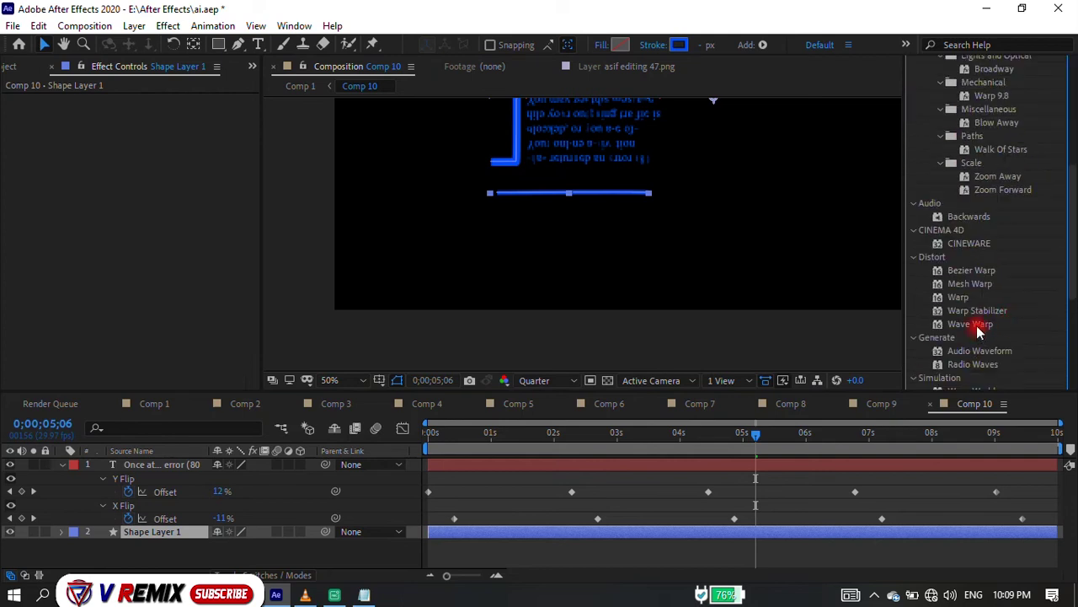
left_click_drag(969, 311, 499, 494)
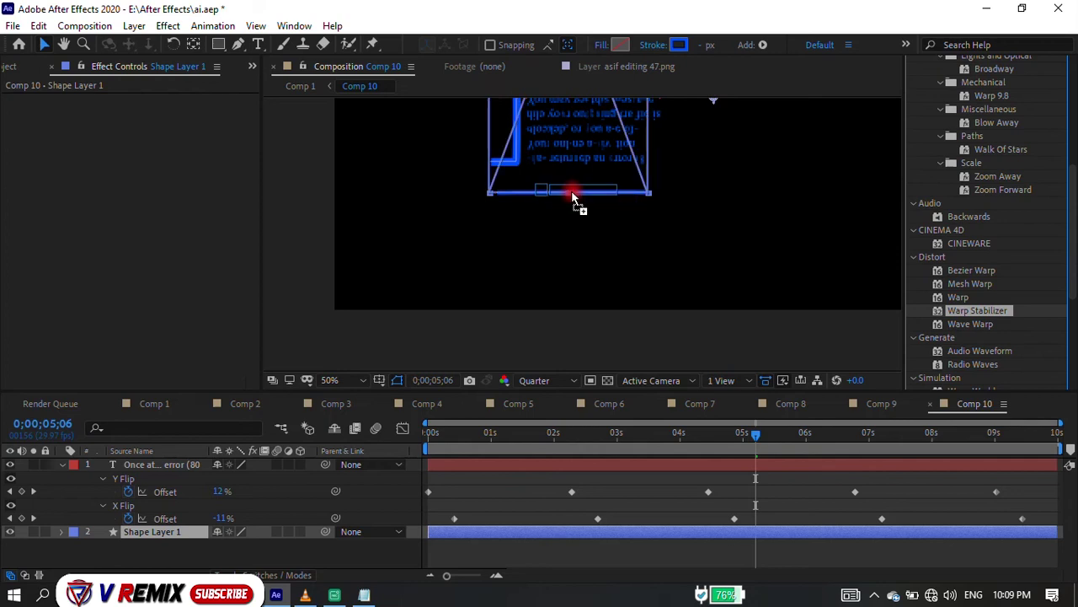
left_click_drag(500, 493, 500, 532)
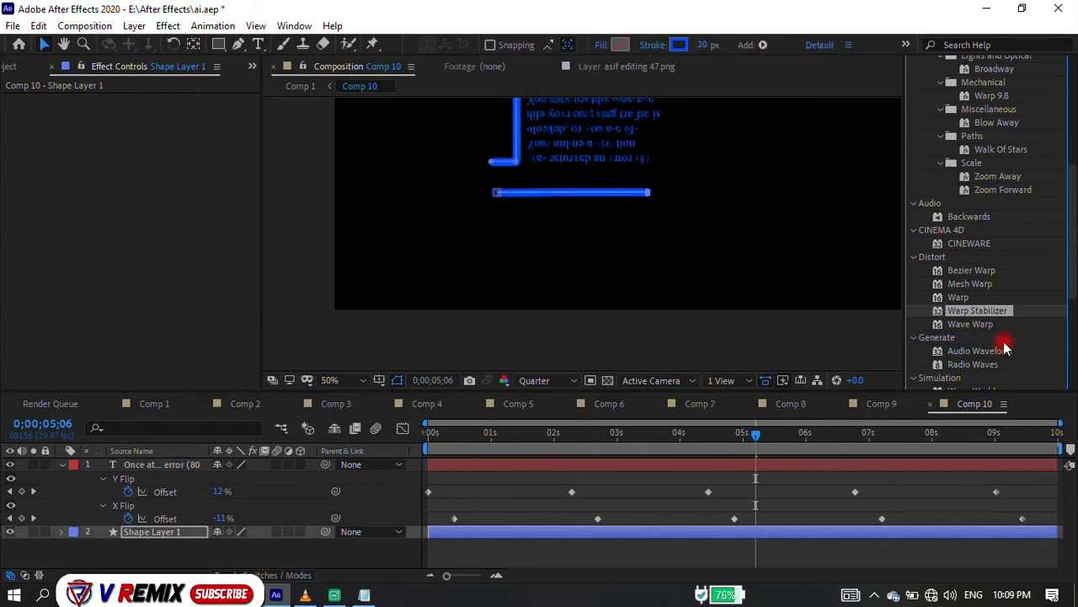
Deselect all layers and draw a new blue line on its own layer, Shape Layer 2.
left_click(337, 545)
left_click(66, 464)
left_click(61, 465)
left_click(62, 464)
left_click(169, 529)
left_click(240, 45)
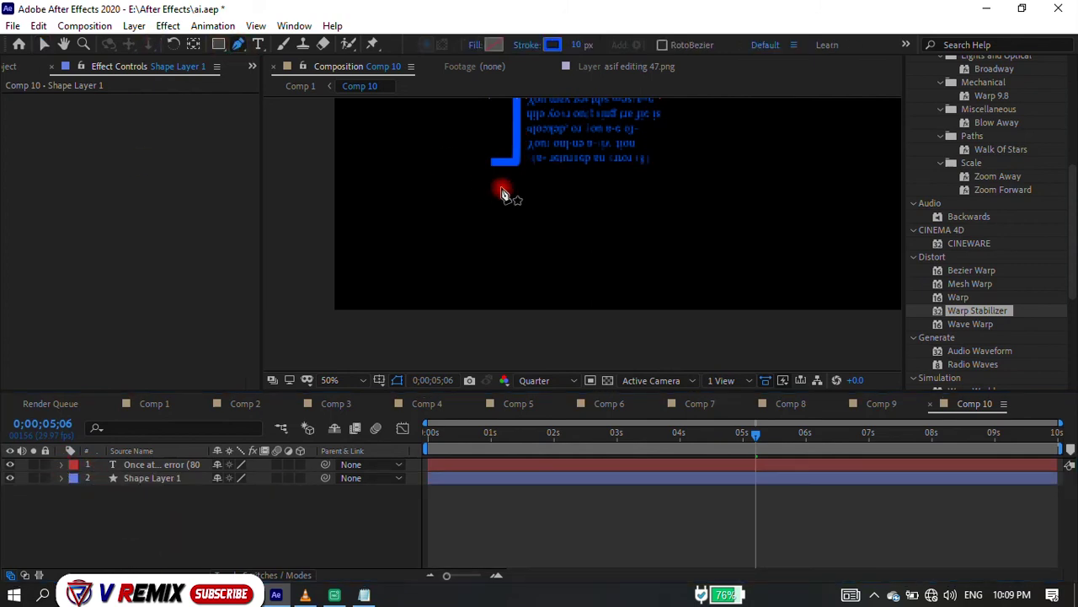
left_click(498, 190)
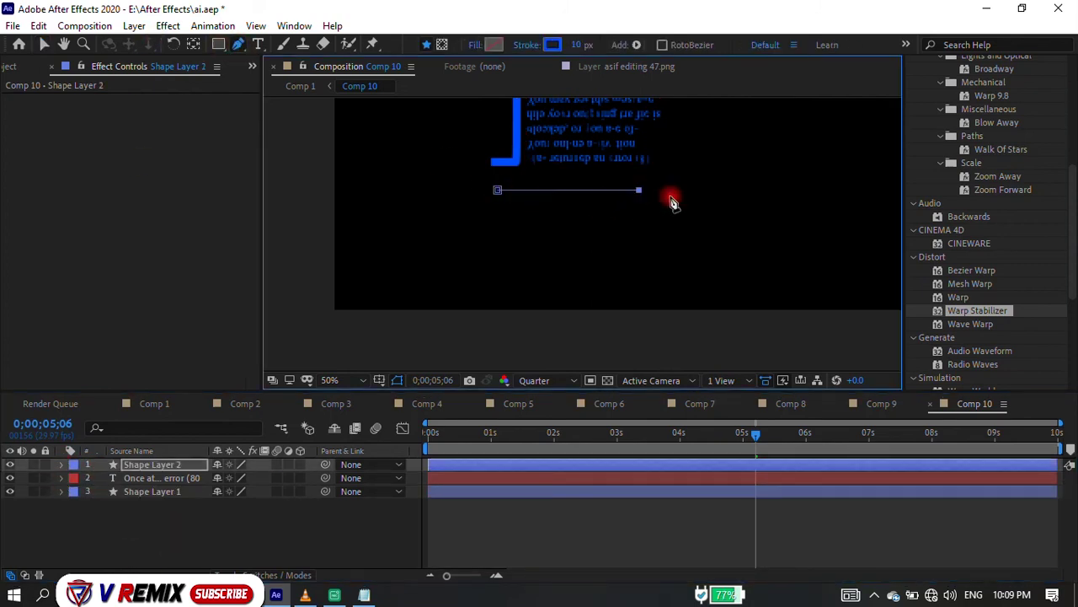
key("F2")
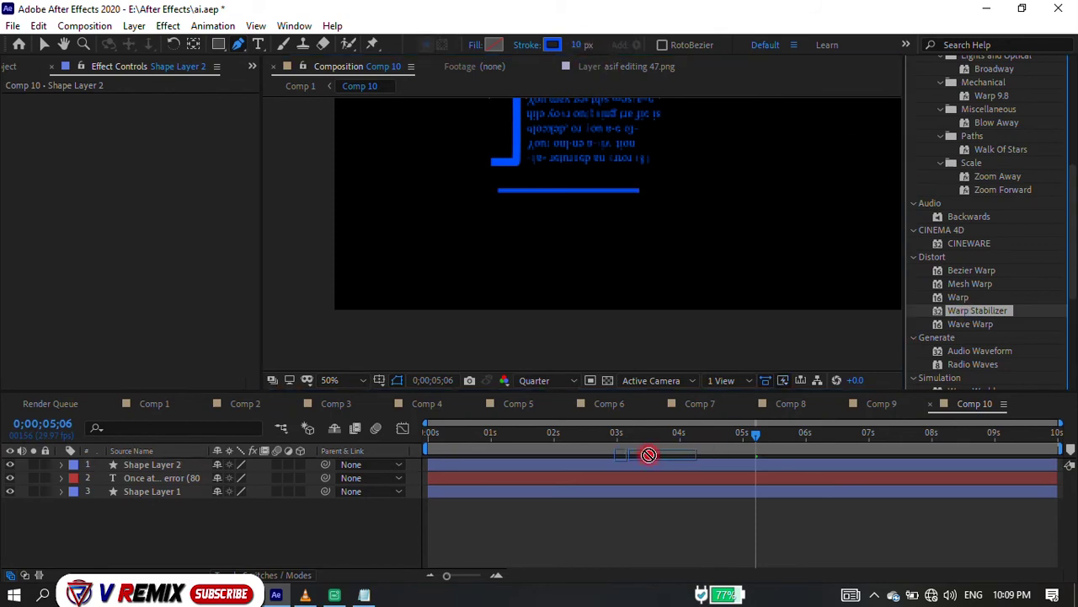
left_click(628, 465)
key("v")
Apply Wave Warp to the new line to make it wavy.
key("F2")
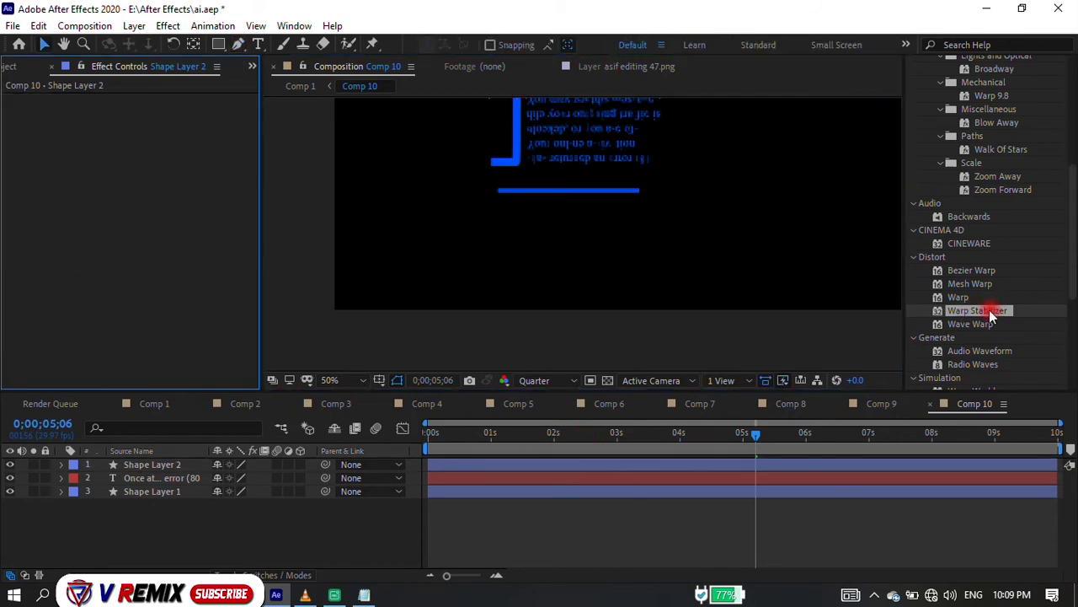
left_click(979, 324)
left_click_drag(979, 324, 670, 464)
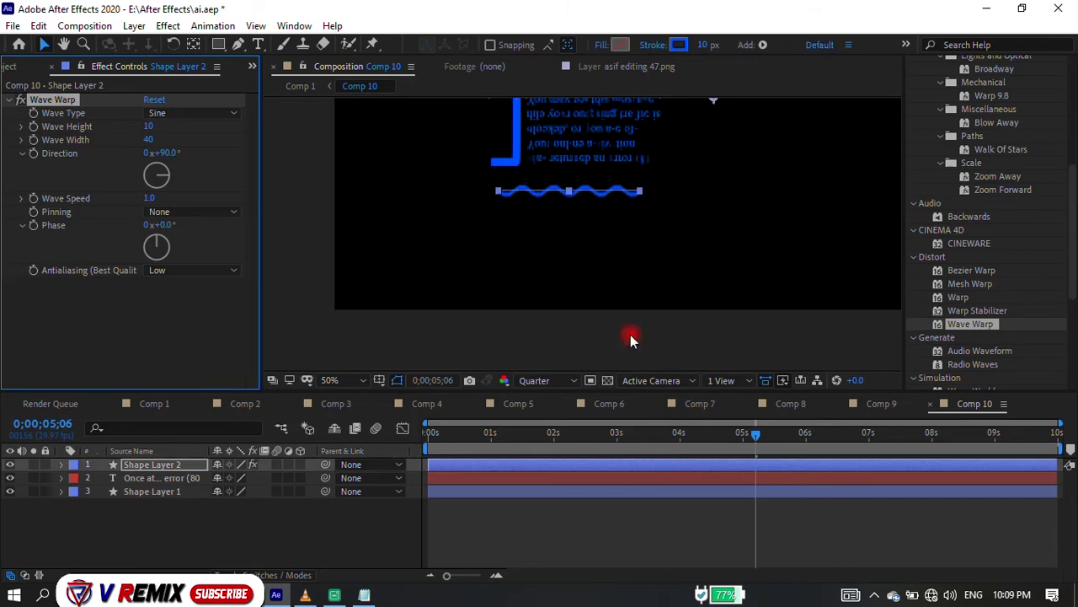
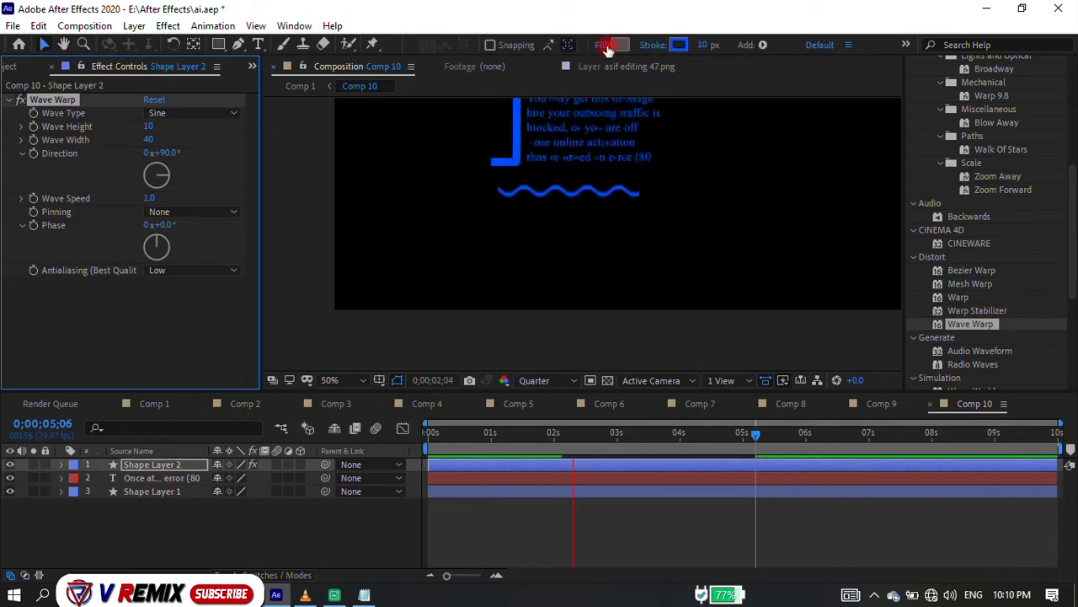
Duplicate the wave line layer three times in Comp 10, then return to Comp 1.
left_click(493, 462)
key("ctrl+d")
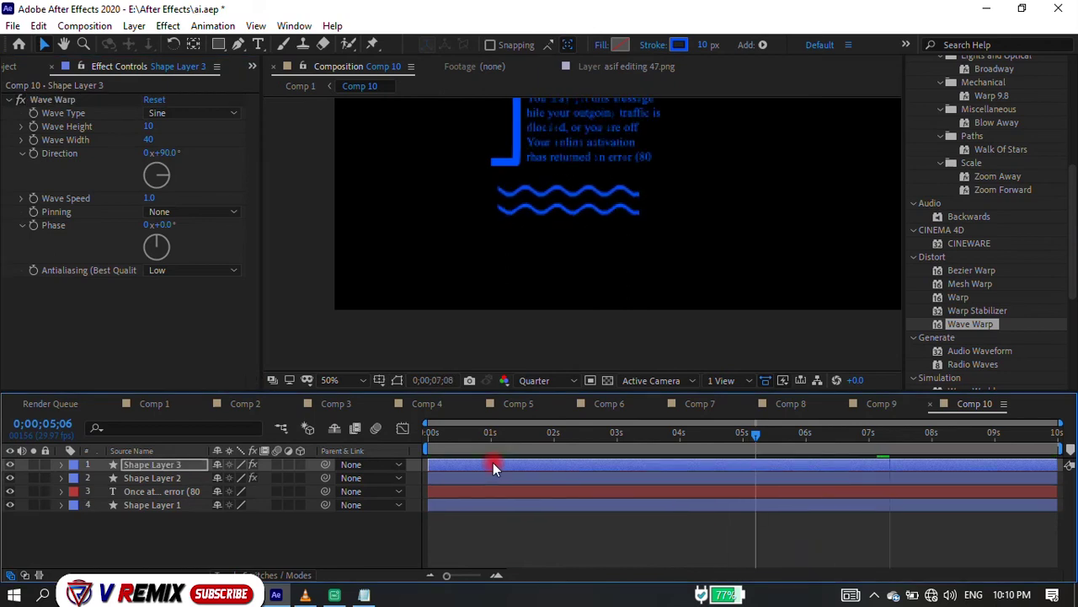
key("ctrl+d")
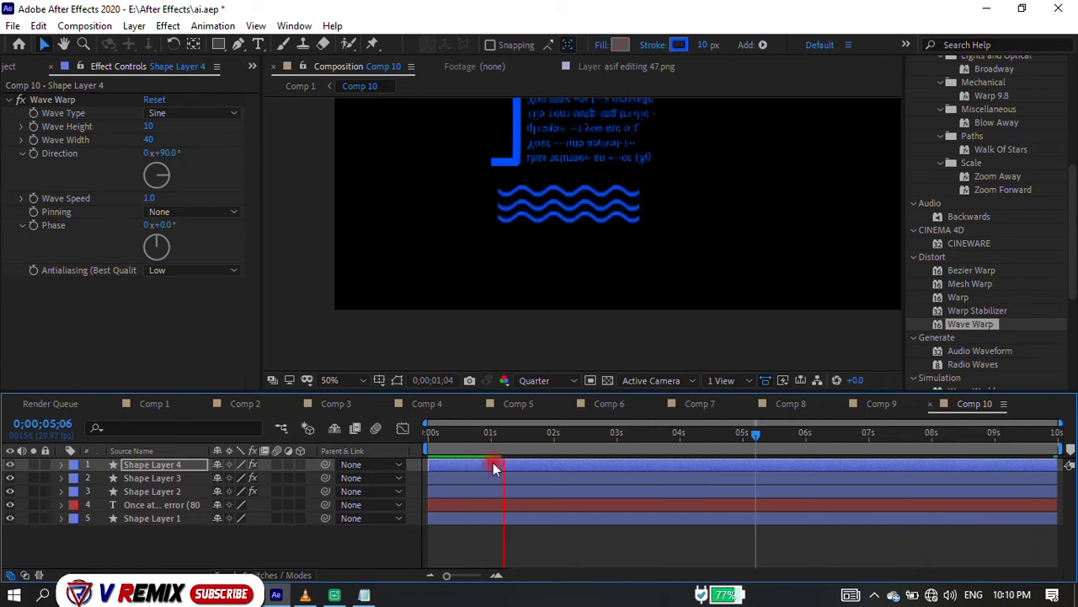
key("ctrl+d")
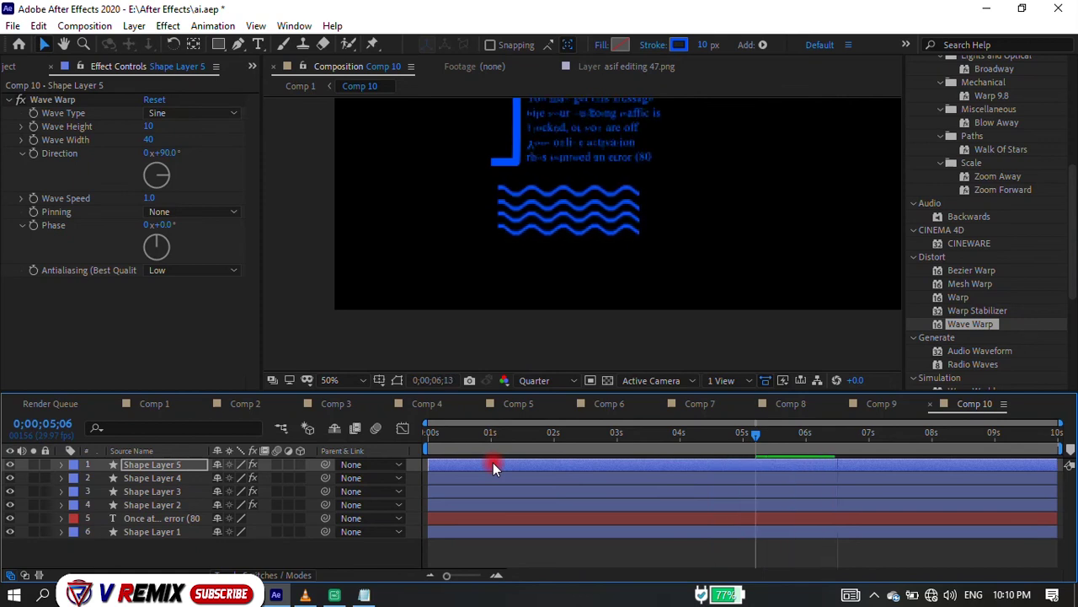
left_click(132, 405)
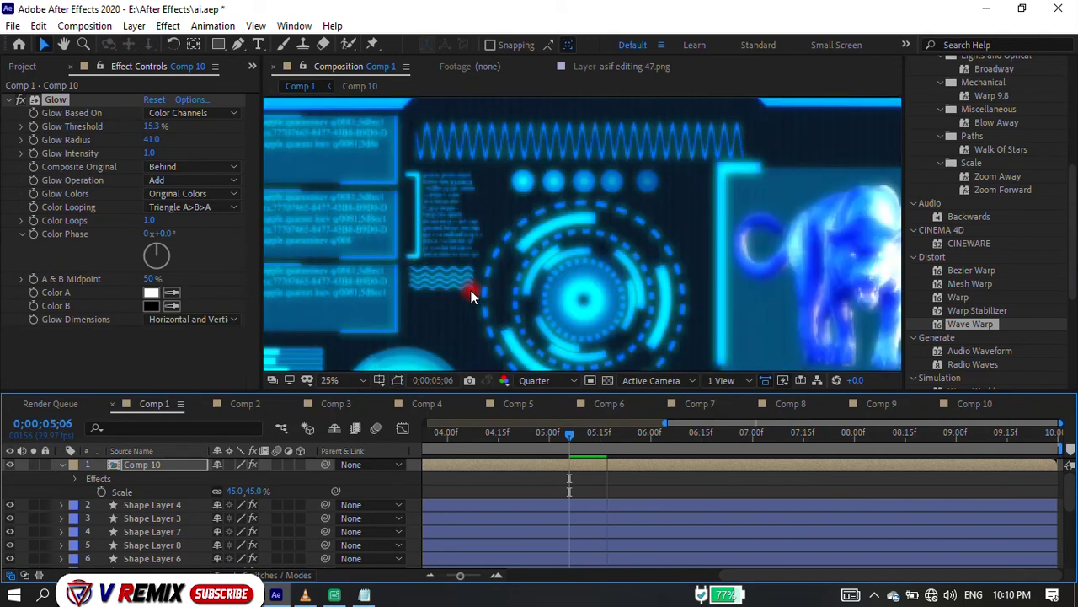
Browse the Project panel items and drag the panel taller to make room.
left_click(25, 66)
scroll(139, 282, "down", 3)
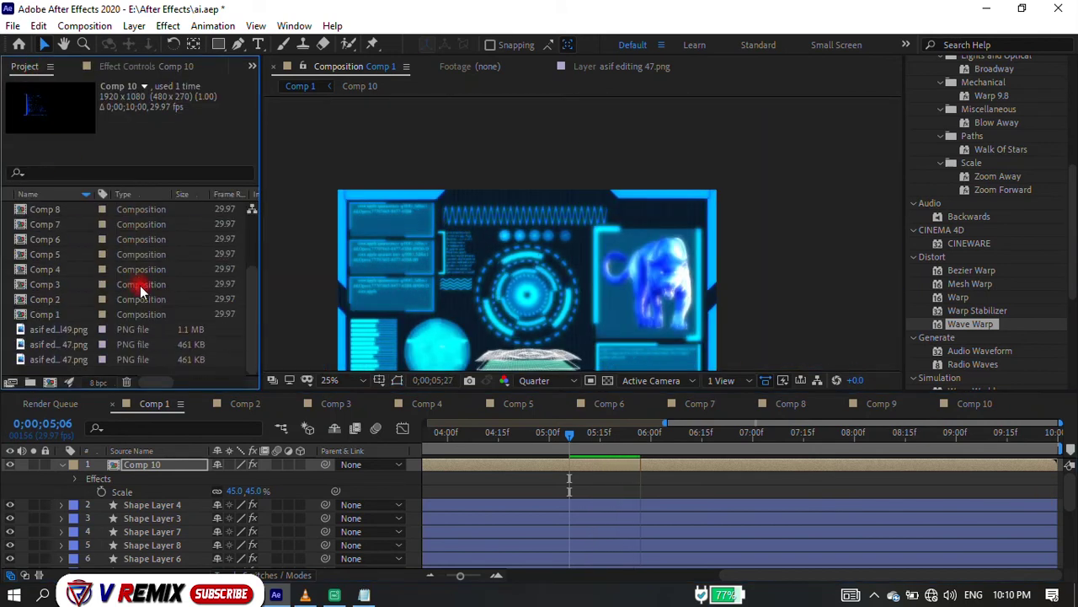
right_click(207, 364)
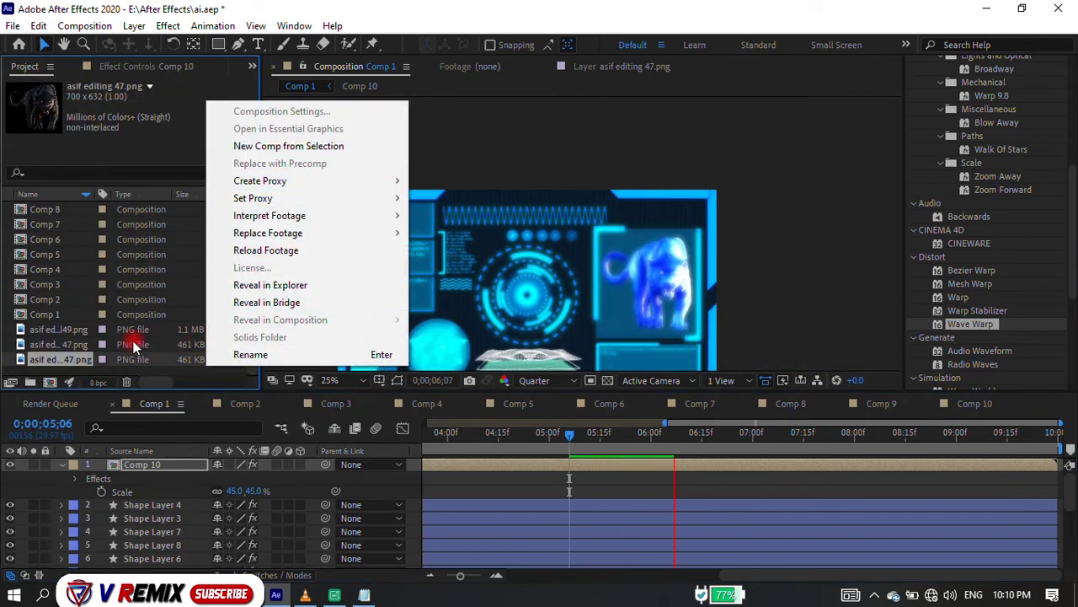
left_click(133, 362)
right_click(195, 364)
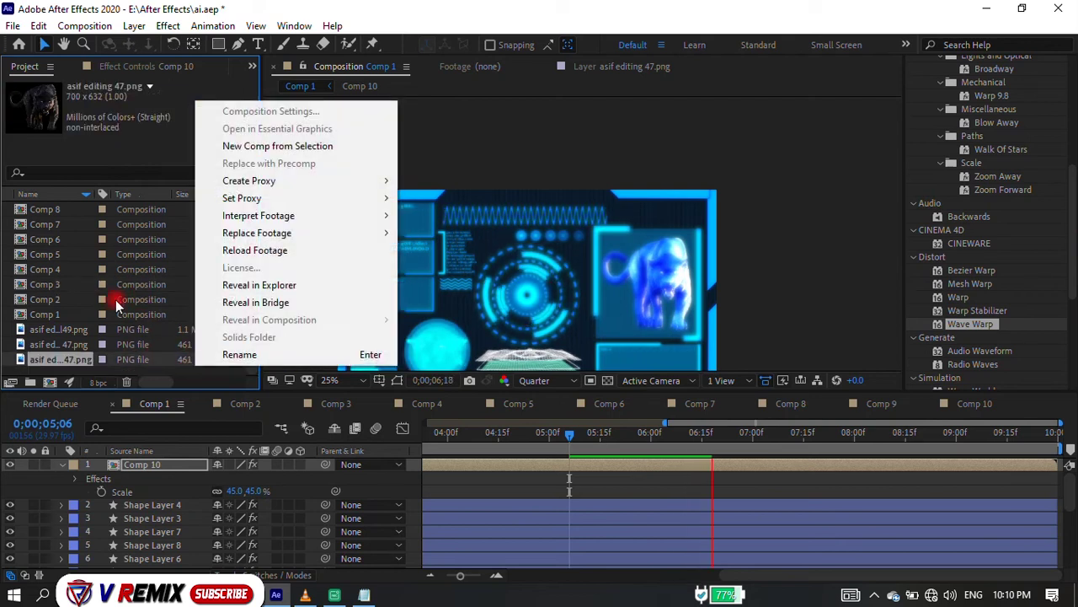
left_click(140, 389)
left_click_drag(140, 389, 140, 429)
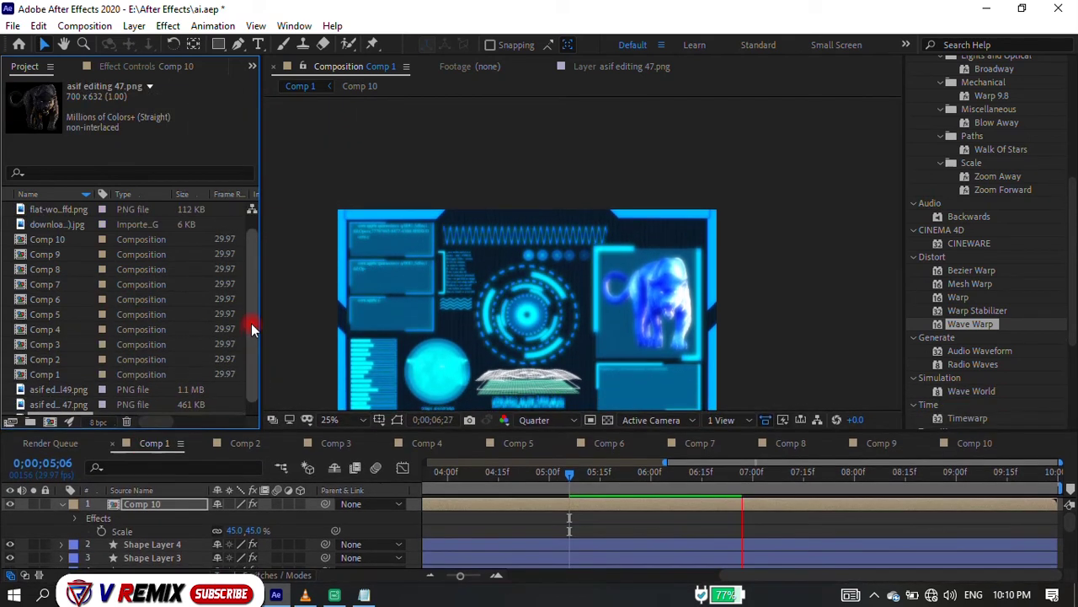
Create Comp 11 from the HDTV 1080 29.97 preset, 1920×1080 and 10 seconds long.
right_click(210, 419)
left_click(244, 422)
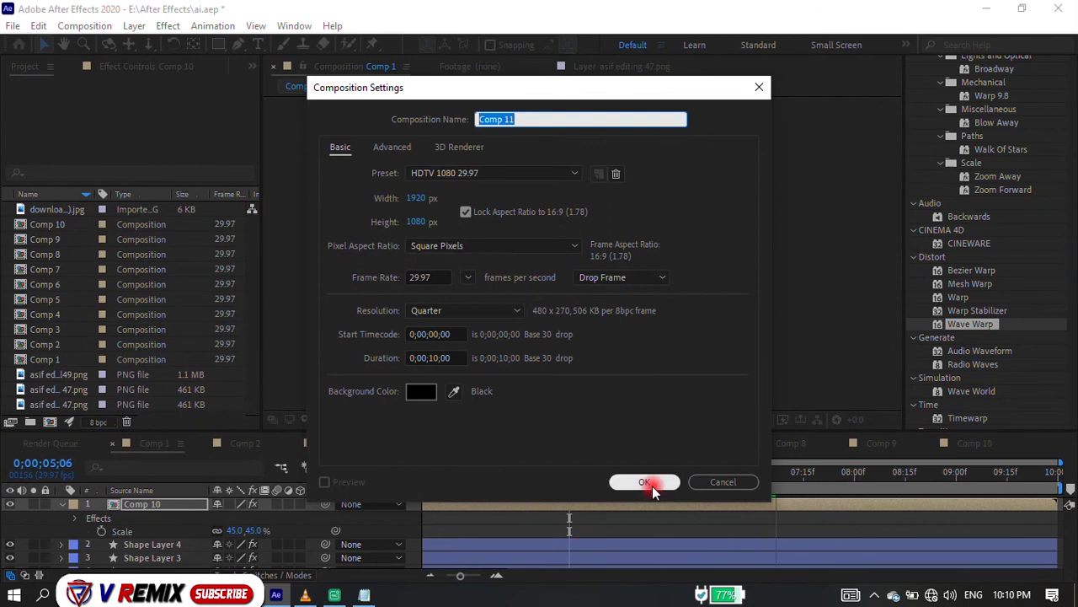
left_click(652, 487)
left_click(218, 45)
scroll(731, 160, "up", 2)
Draw a thin bar near the top right of Comp 11 with a solid blue fill.
left_click_drag(721, 139, 796, 147)
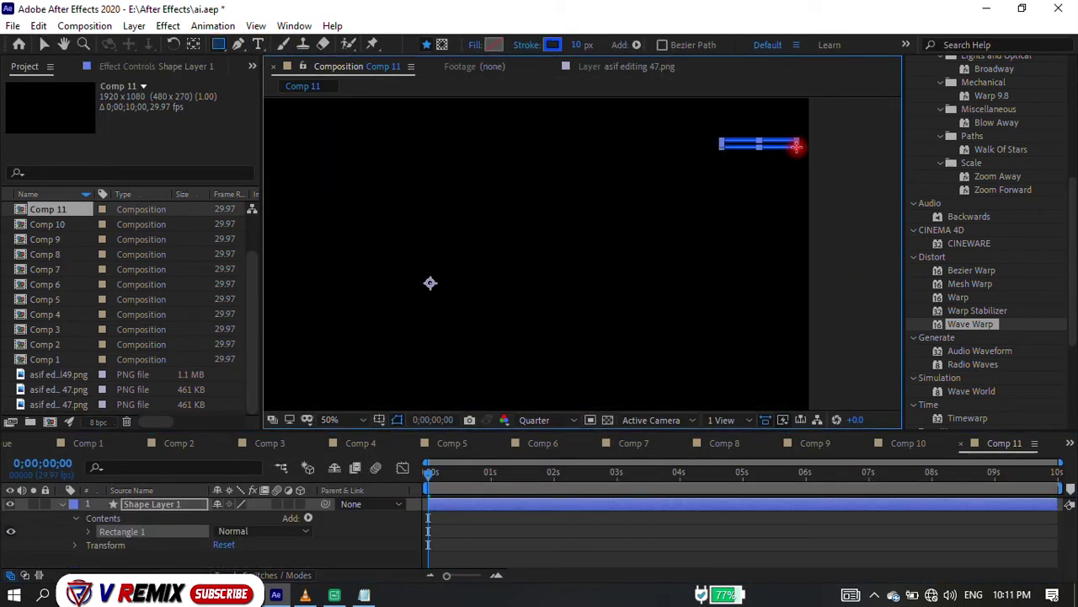
scroll(790, 157, "up", 2)
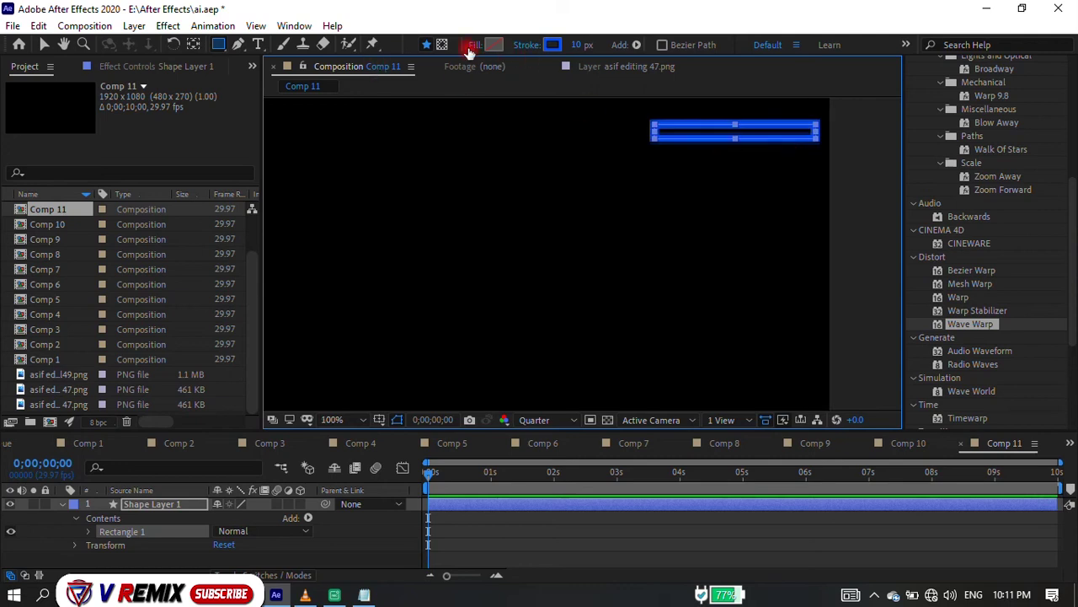
left_click(475, 46)
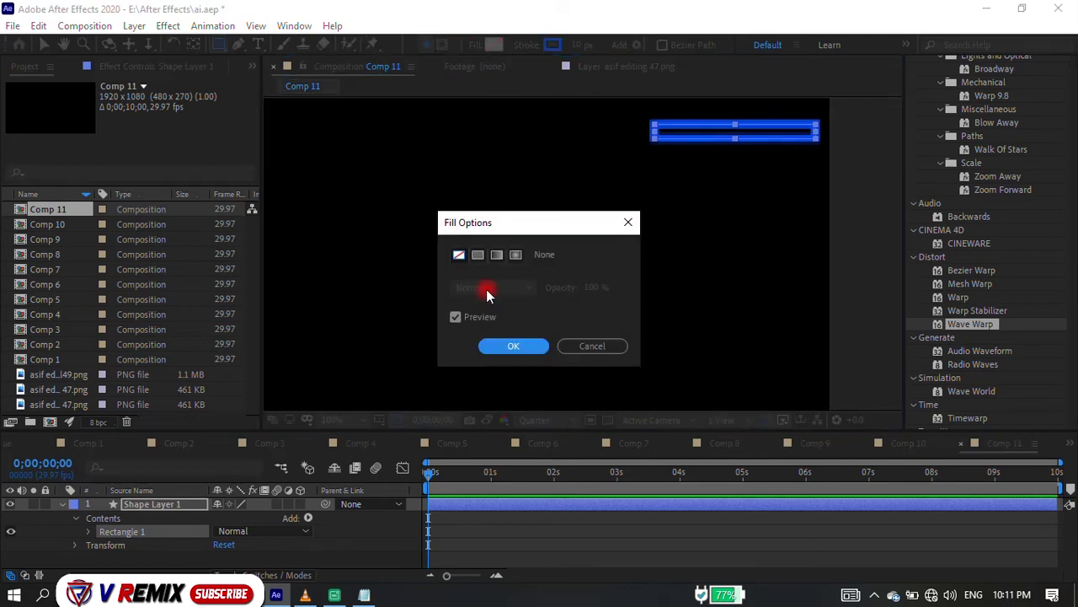
left_click(478, 255)
left_click(513, 345)
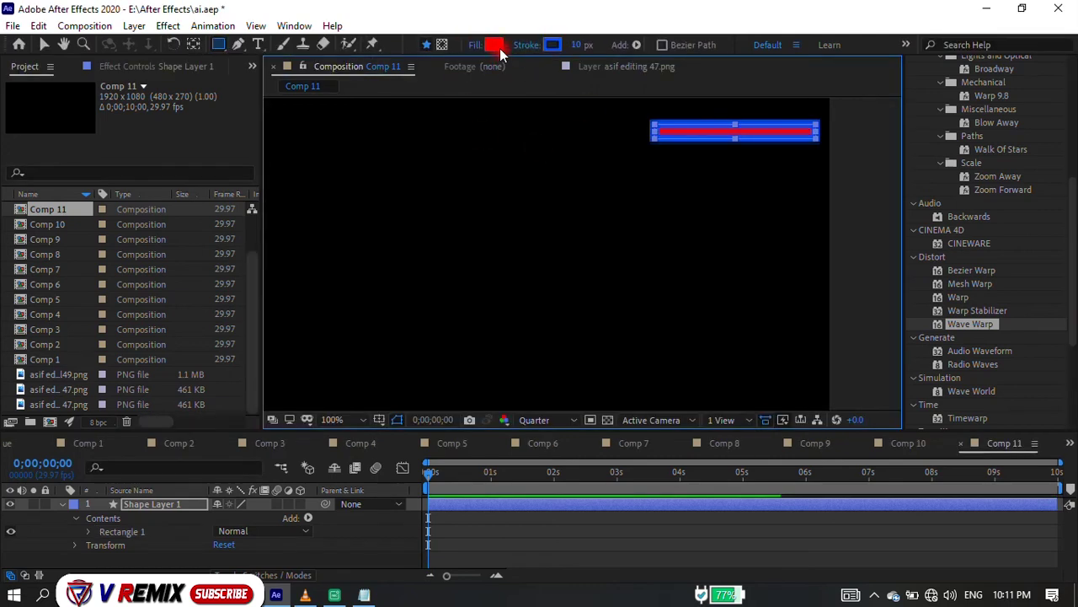
left_click(493, 45)
left_click(848, 325)
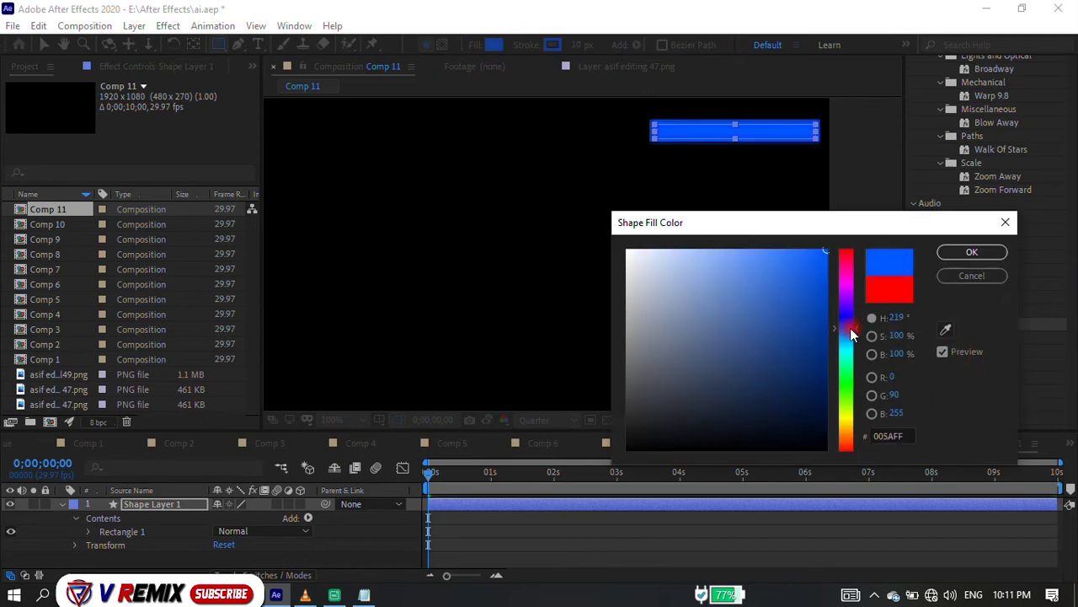
left_click(972, 252)
Lower the bar's fill opacity to 40% and set its stroke to None.
left_click(475, 45)
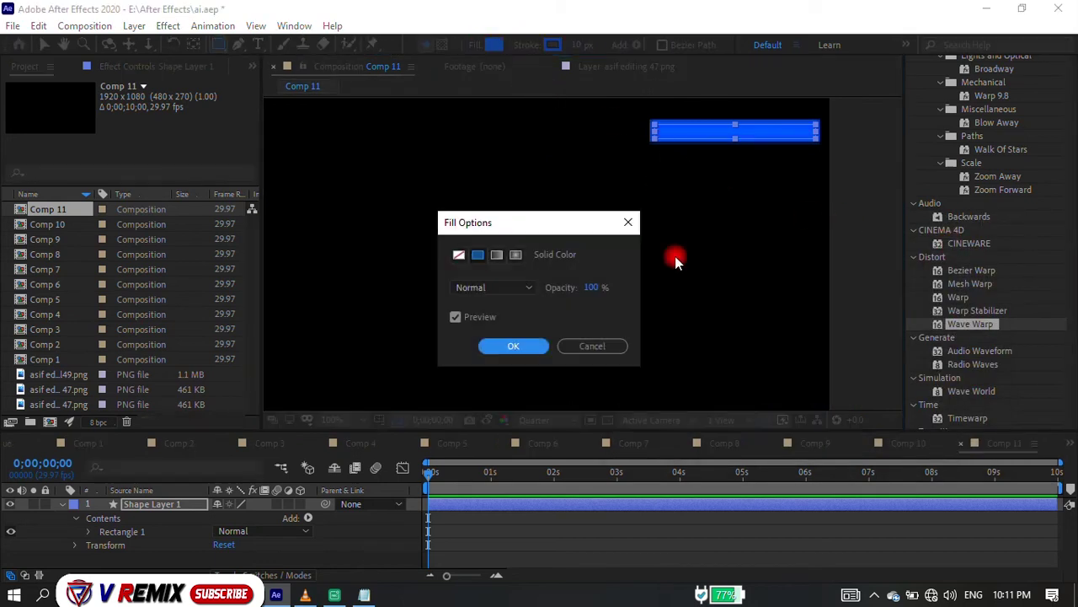
left_click_drag(591, 288, 543, 289)
left_click(513, 345)
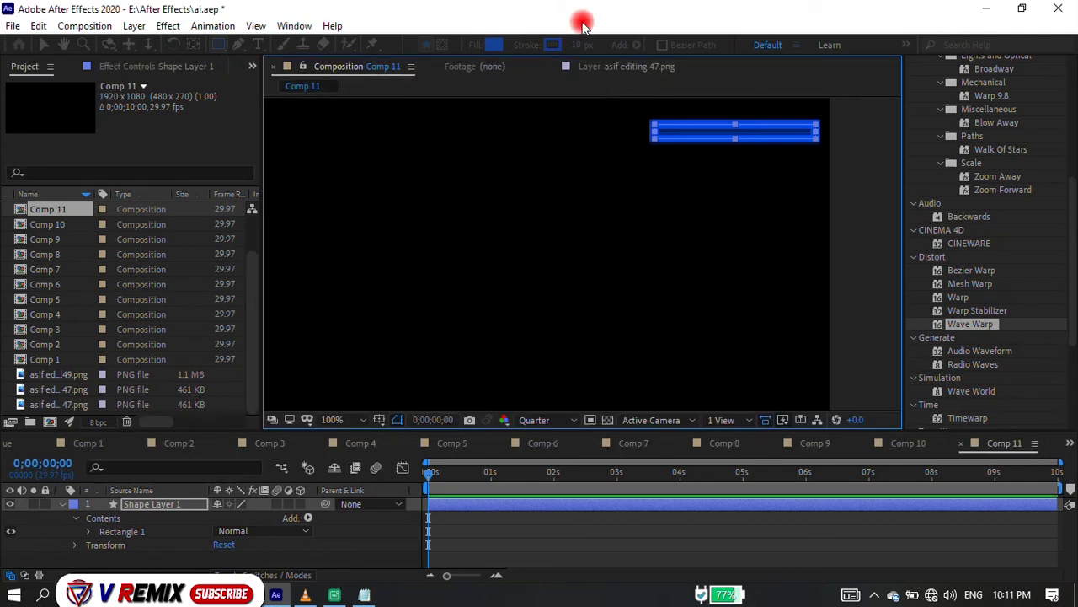
left_click(551, 44)
left_click(972, 275)
left_click(524, 45)
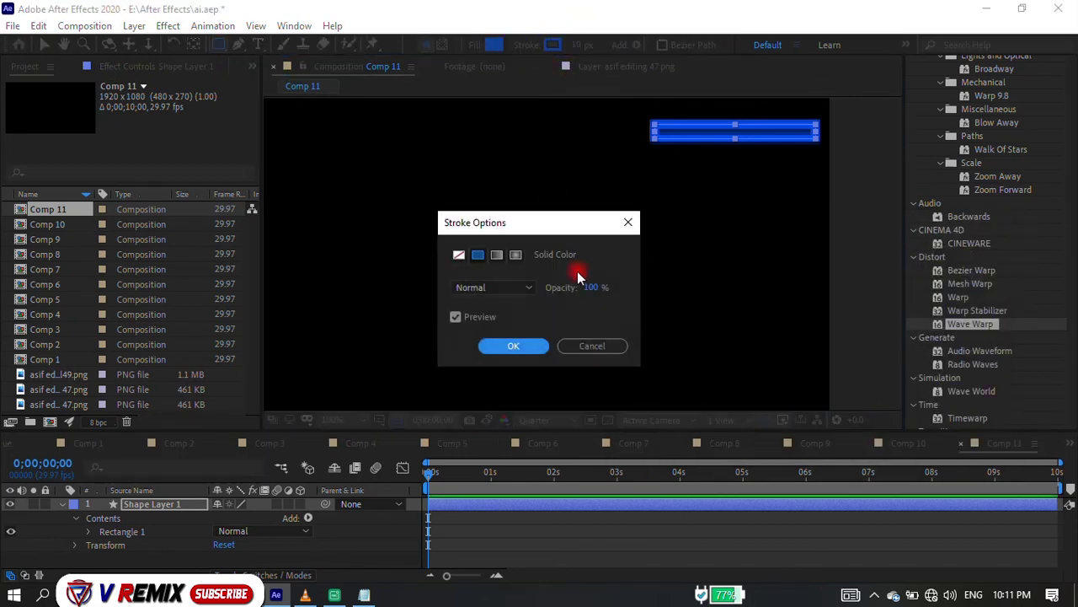
left_click(513, 268)
left_click(523, 346)
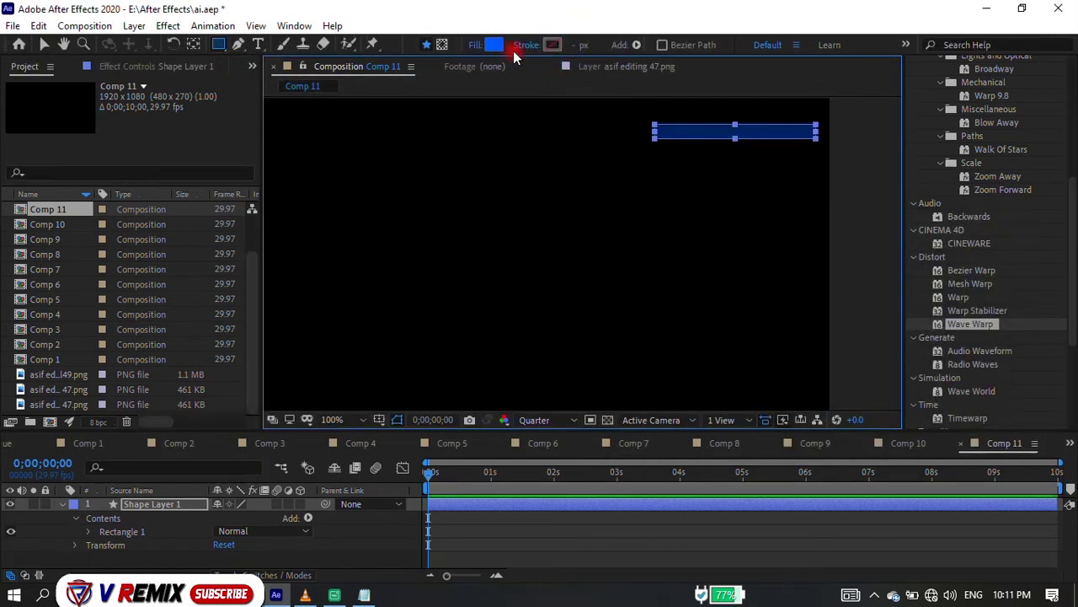
Reduce the bar's fill opacity further to 21%.
left_click(474, 45)
left_click_drag(588, 287, 569, 287)
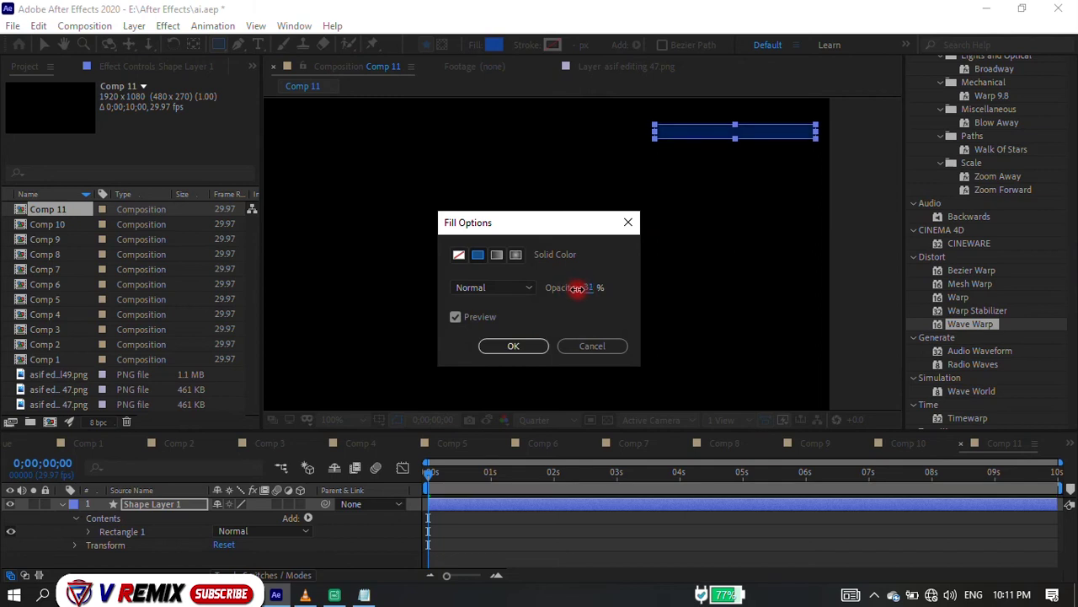
left_click(524, 342)
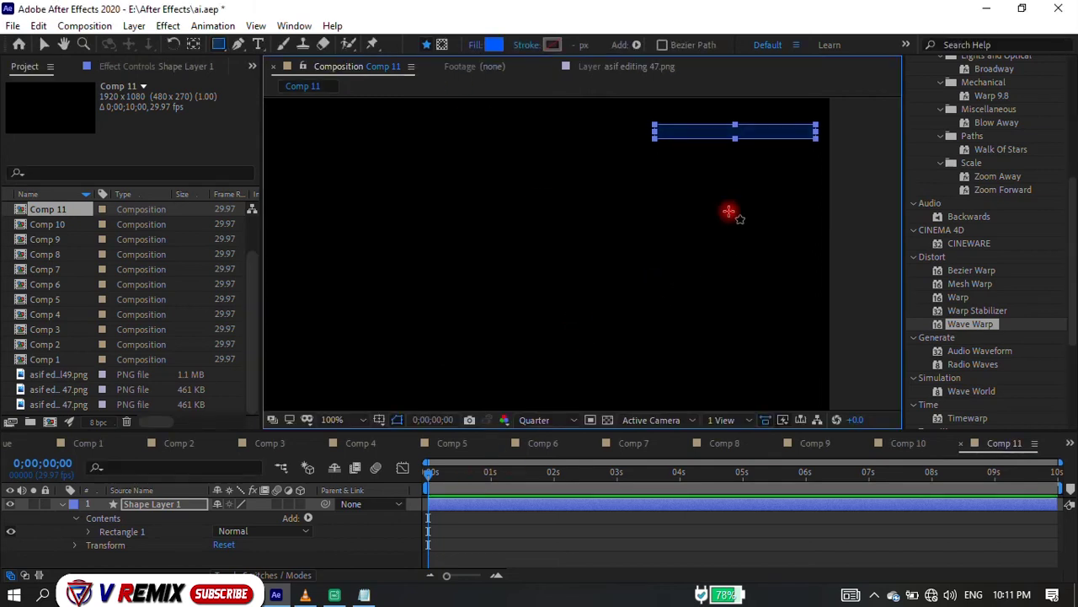
scroll(721, 202, "down", 1)
scroll(672, 211, "down", 1)
scroll(672, 210, "up", 1)
Widen the translucent rectangle outward on both sides.
key("v")
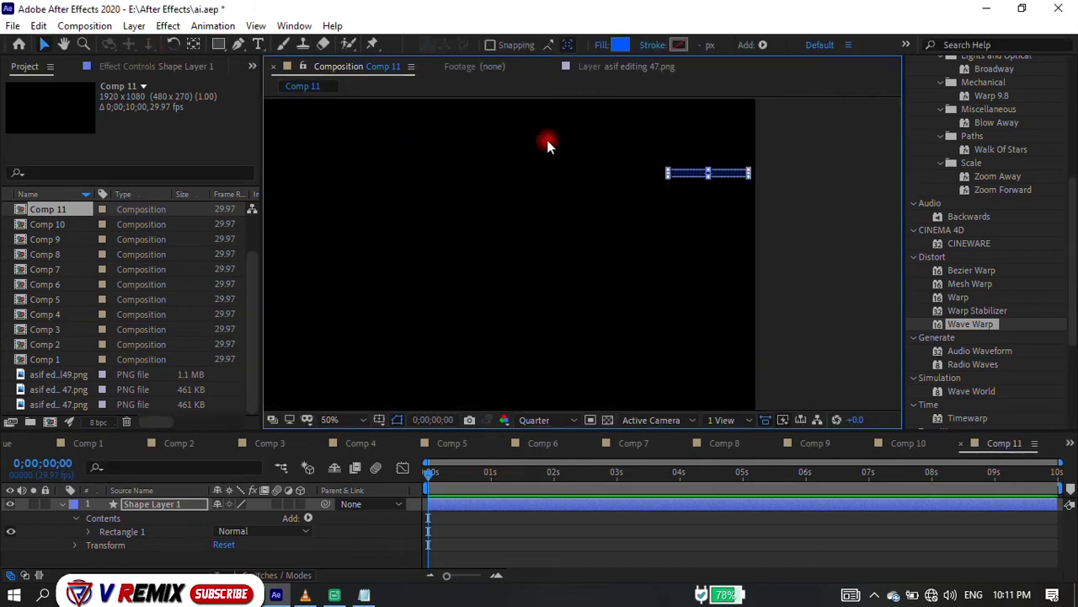
scroll(699, 184, "up", 1)
left_click(638, 162)
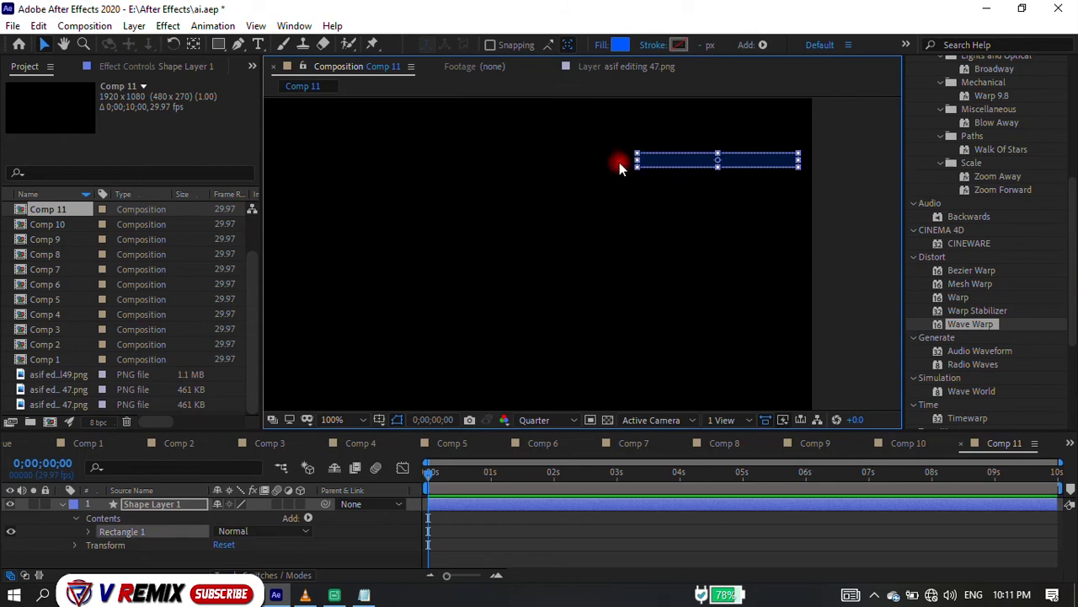
left_click_drag(638, 162, 608, 168)
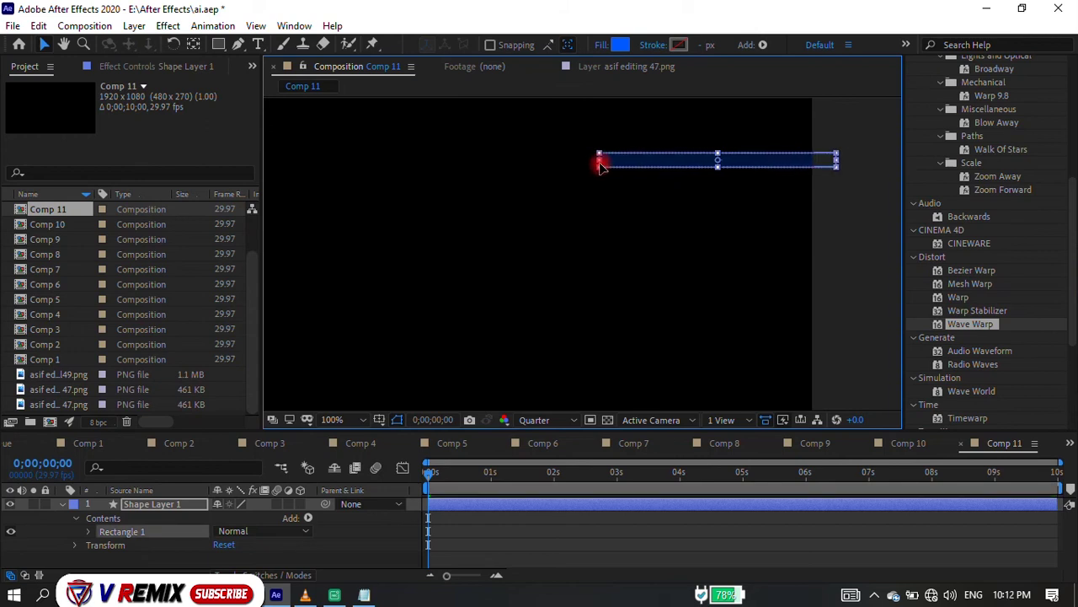
left_click(732, 165)
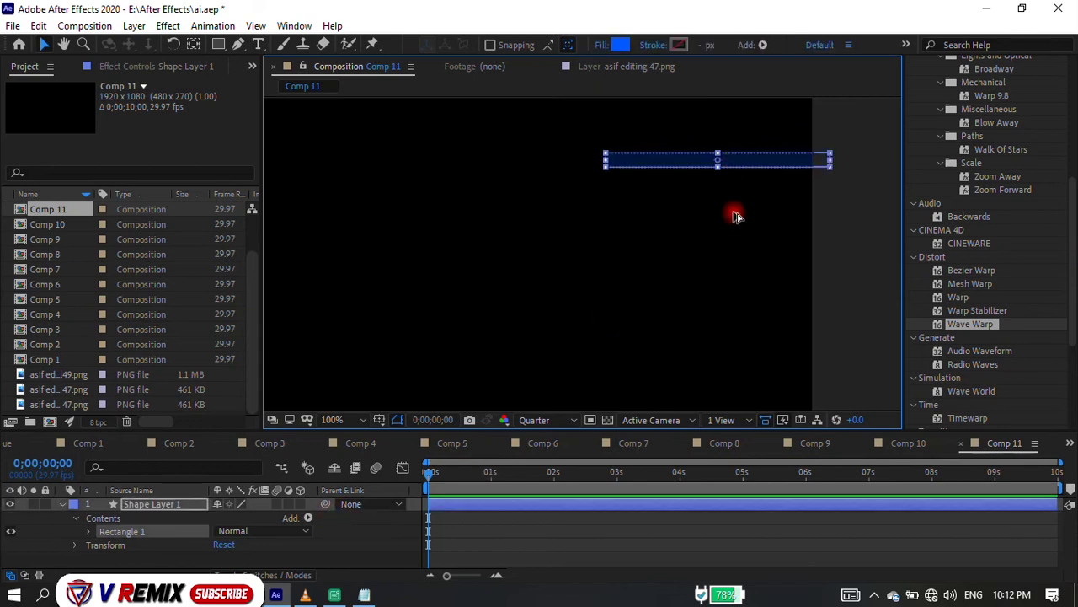
scroll(735, 217, "down", 4)
Snap the shape layer's anchor point to the rectangle's right end.
left_click(160, 506)
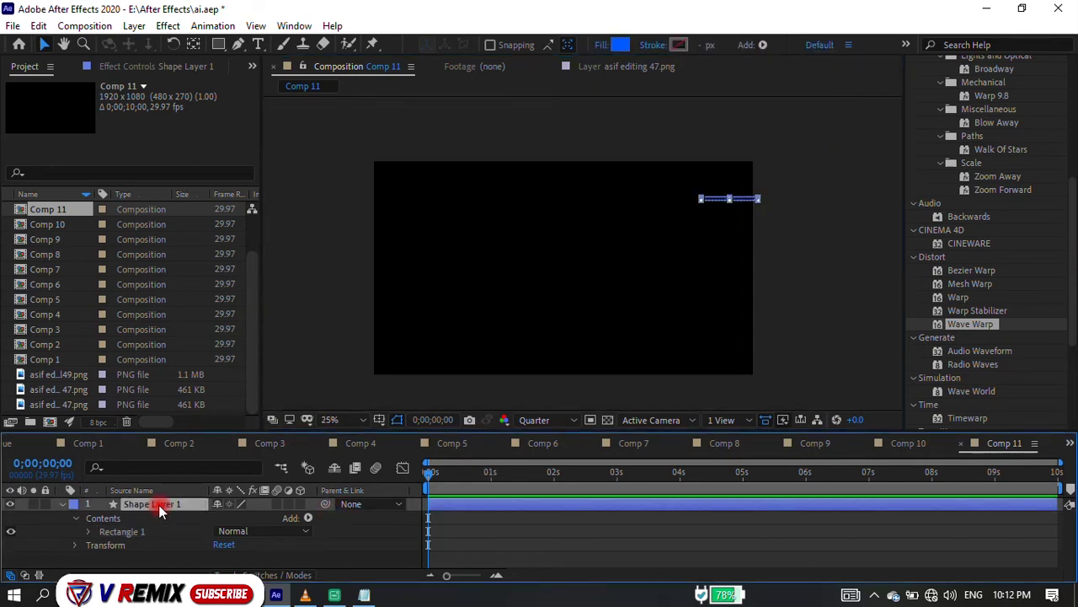
key("y")
left_click_drag(564, 268, 739, 200)
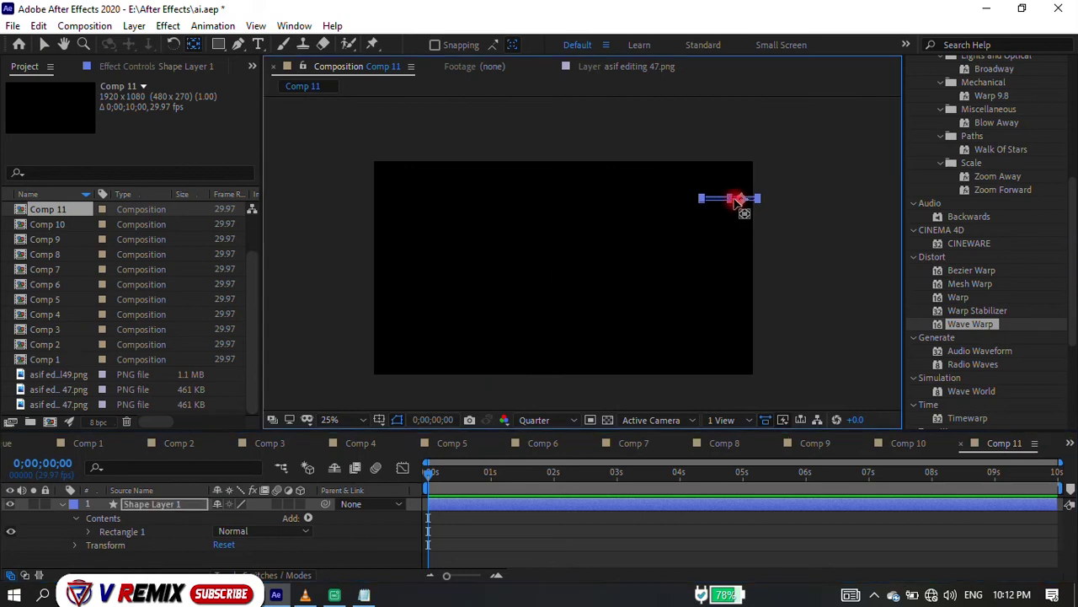
left_click(434, 47)
left_click_drag(653, 179, 750, 200)
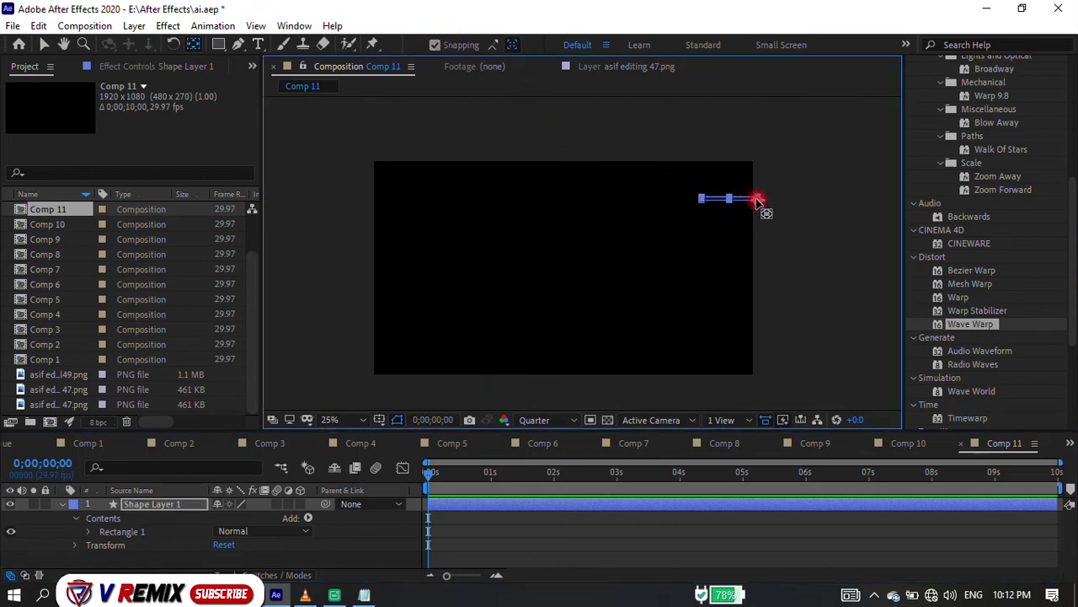
scroll(761, 231, "up", 1)
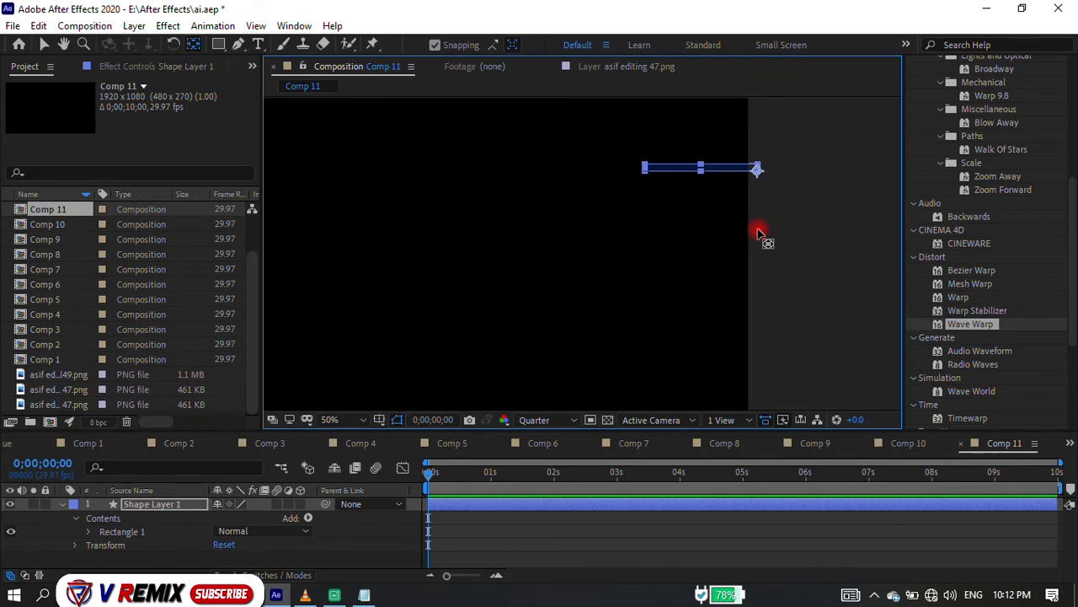
Shift the bar slightly left and duplicate its layer as Shape Layer 2.
left_click_drag(722, 176, 699, 175)
left_click(735, 173)
scroll(735, 168, "up", 2)
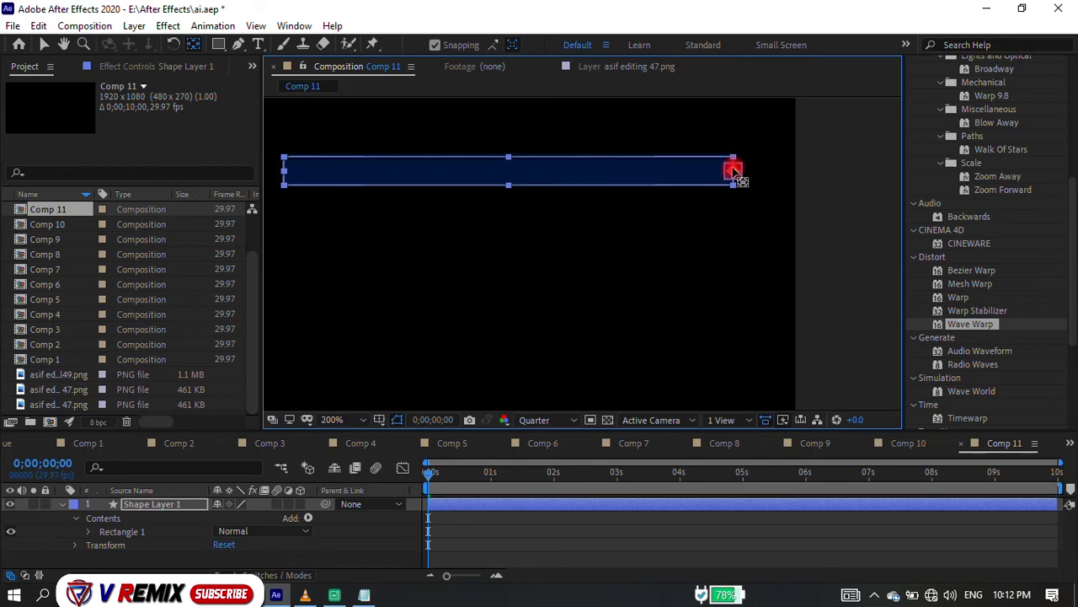
scroll(736, 181, "down", 2)
scroll(735, 202, "down", 1)
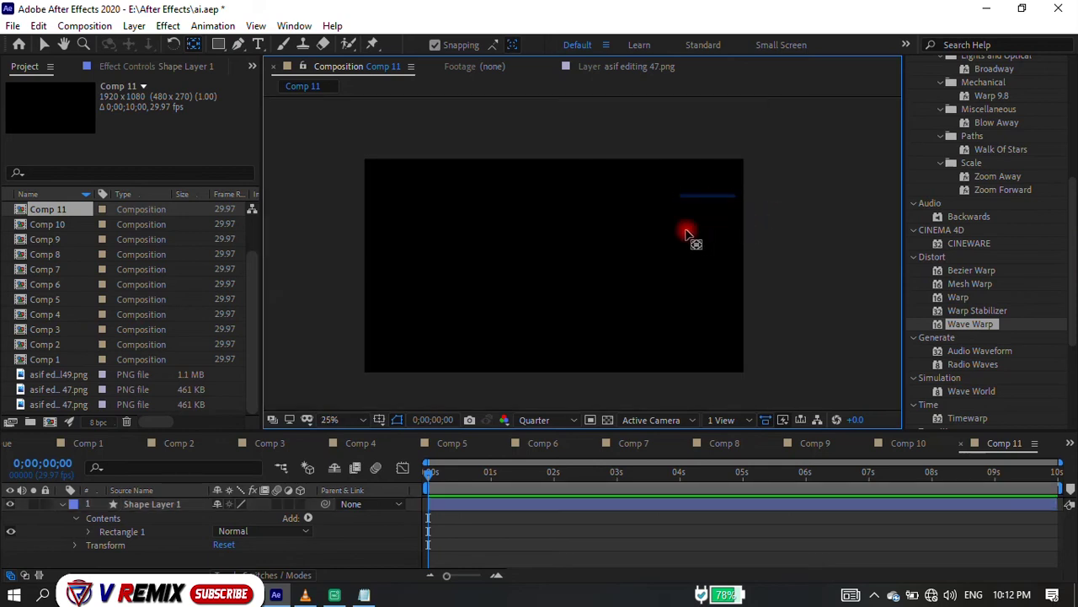
left_click(124, 530)
left_click(160, 504)
key("ctrl+d")
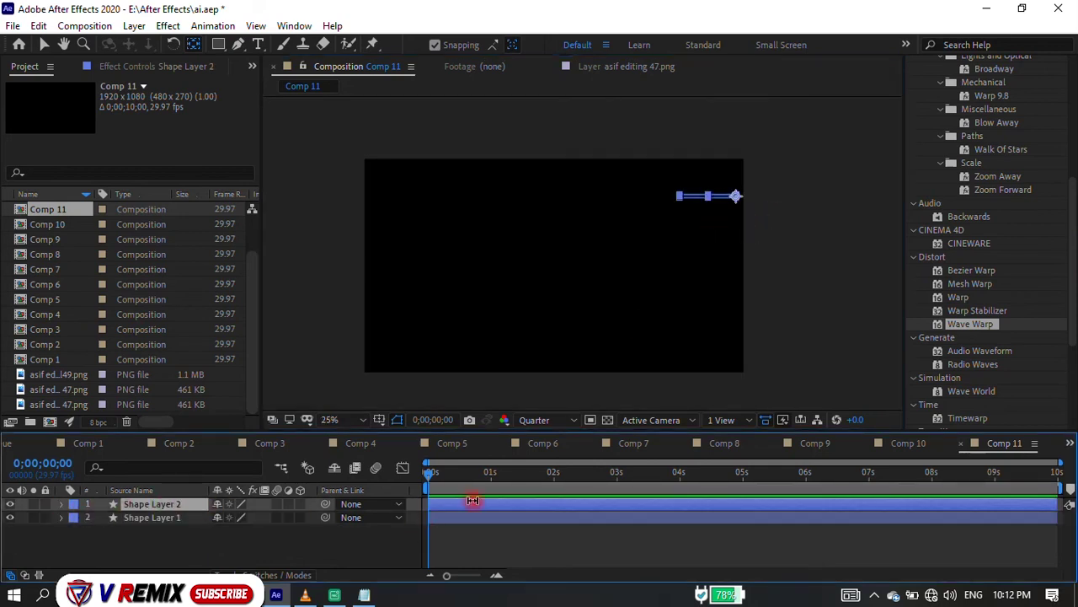
Give Shape Layer 2's bar a blue fill and shorten it from its left end.
key("v")
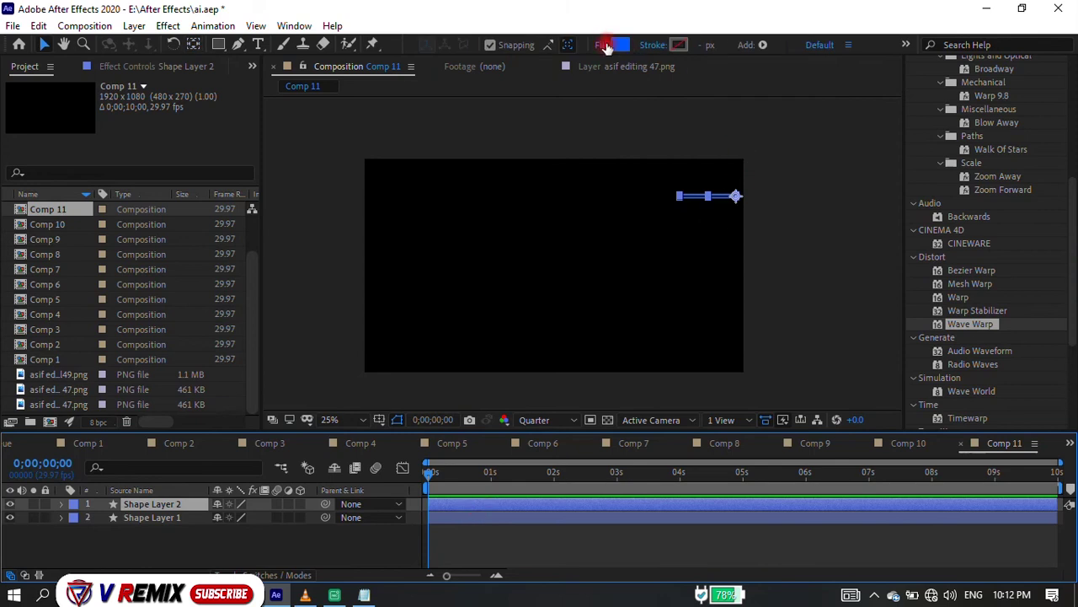
left_click(613, 46)
left_click(526, 345)
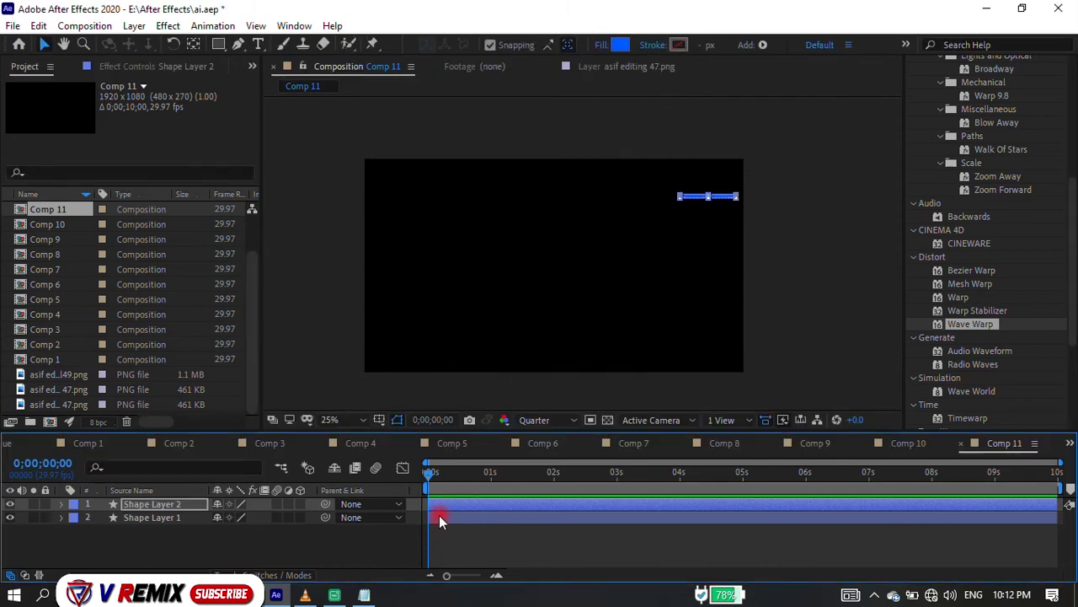
left_click(62, 503)
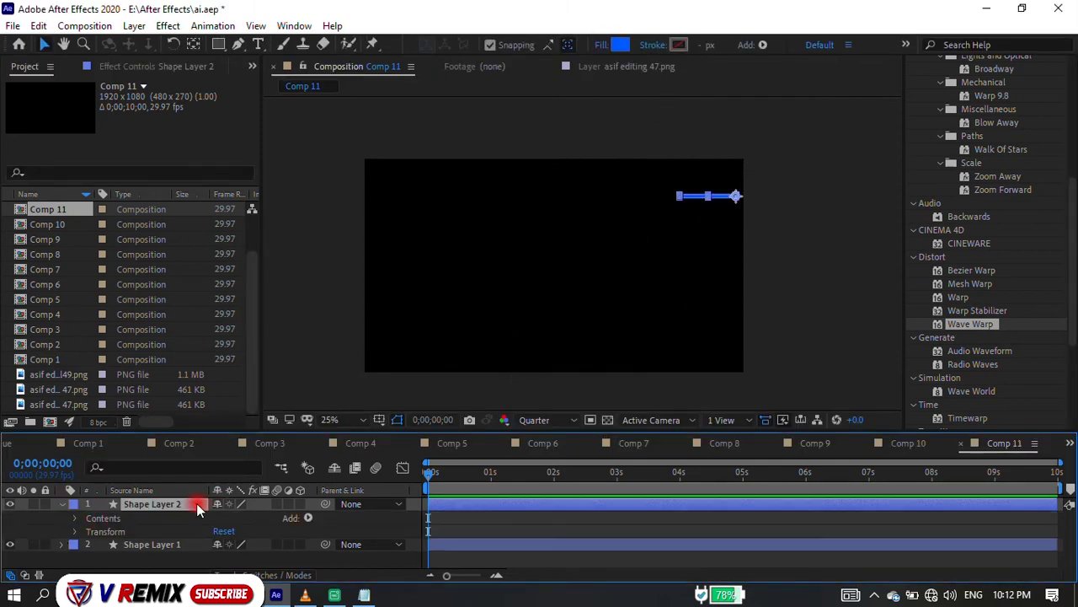
key("s")
left_click_drag(428, 431, 456, 356)
scroll(722, 156, "up", 4)
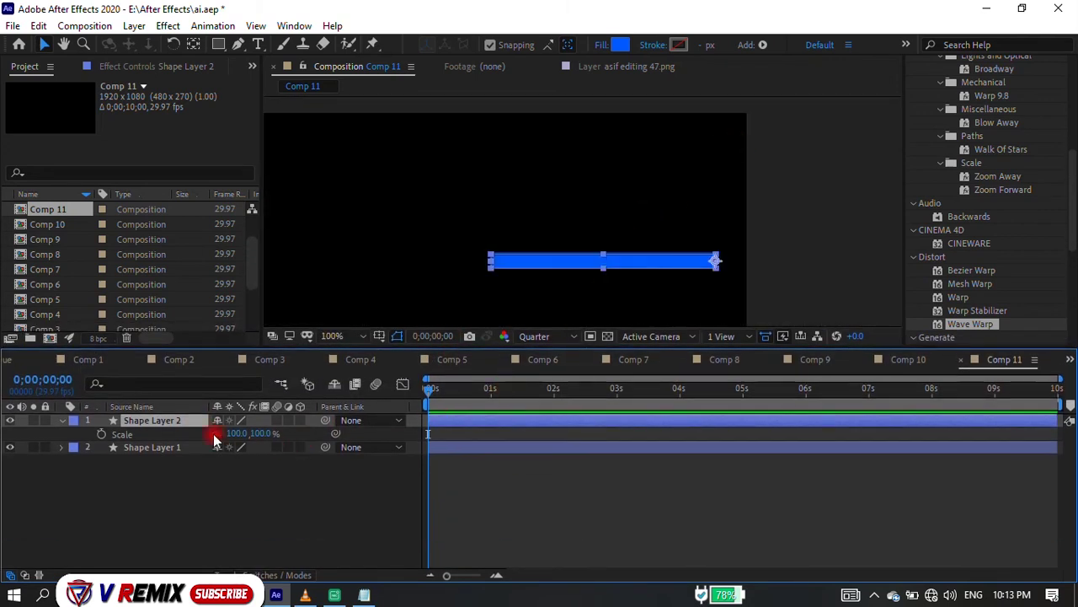
left_click_drag(272, 431, 190, 423)
Keyframe the bar's Scale: changed at 3 s, 40% at 5;12, 25% at 8;02, 86% at the end.
left_click(102, 433)
left_click(618, 389)
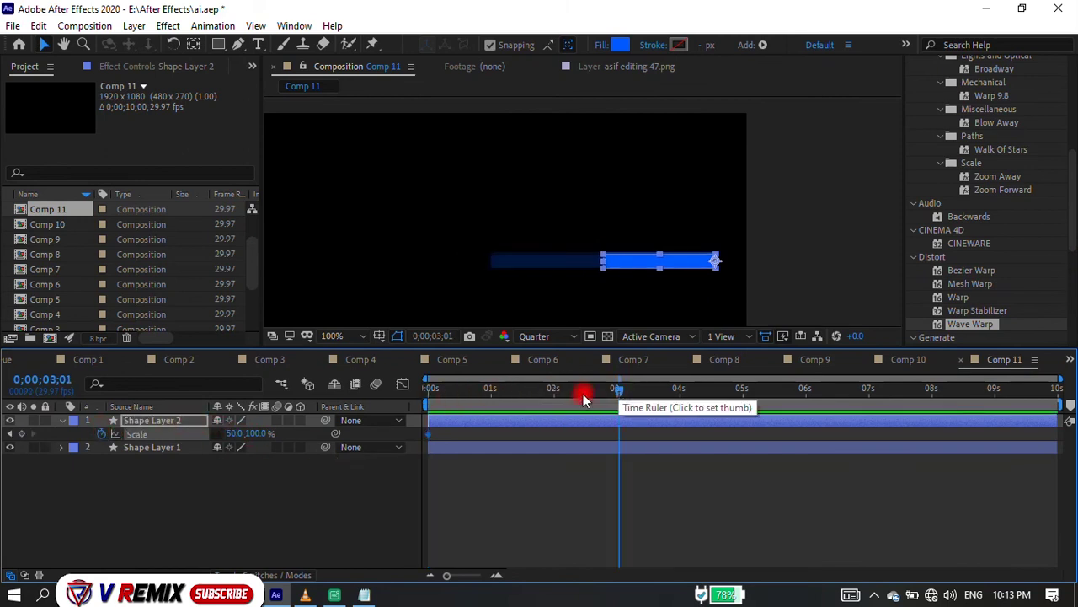
left_click_drag(233, 433, 267, 433)
left_click_drag(754, 389, 768, 389)
left_click_drag(245, 433, 182, 421)
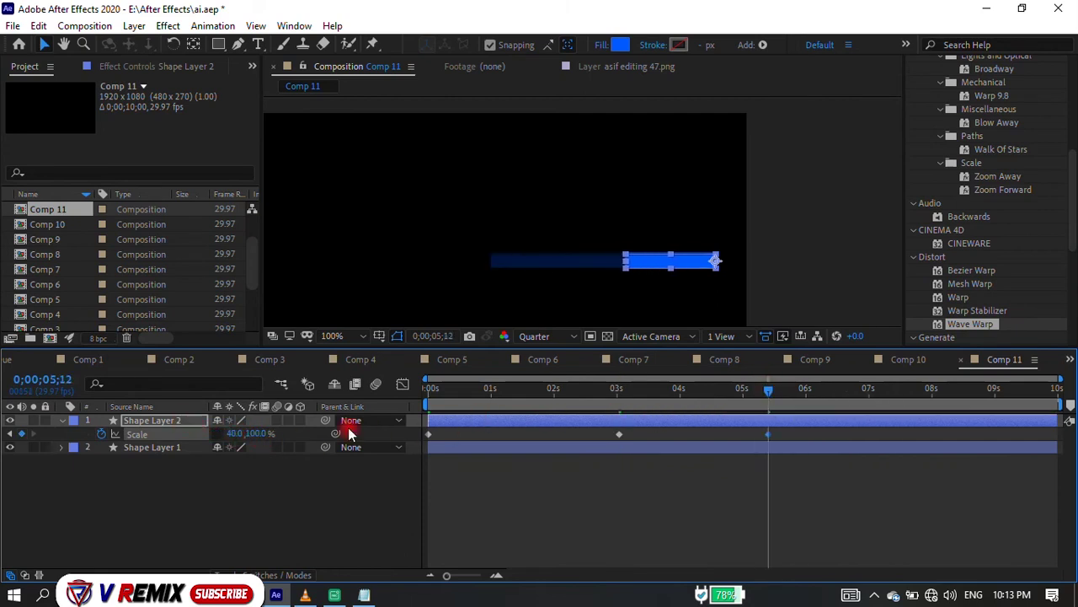
left_click(936, 390)
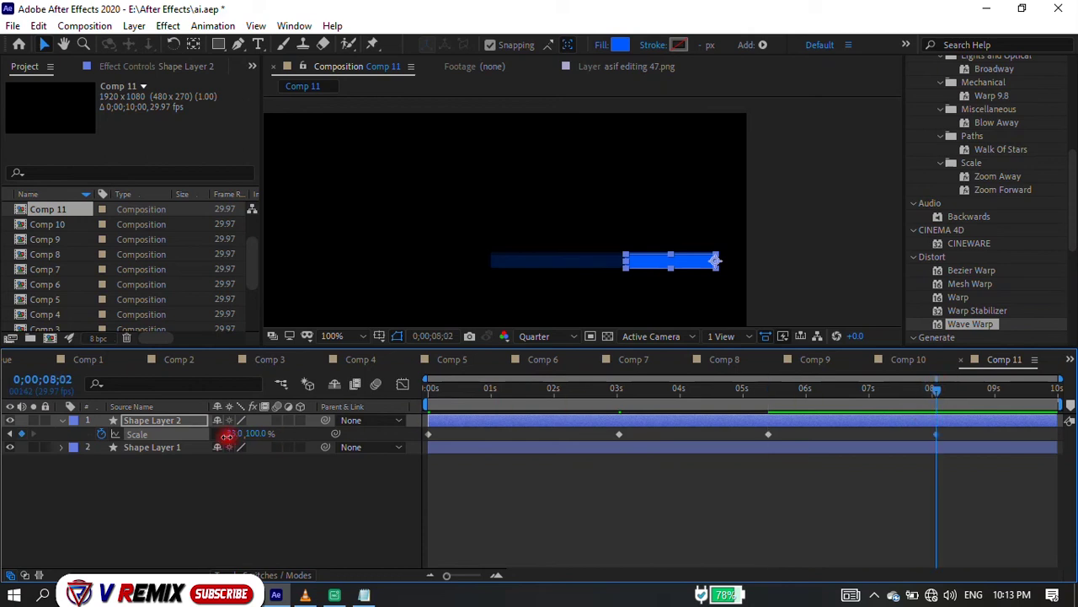
left_click_drag(228, 435, 215, 434)
left_click_drag(1045, 389, 1057, 389)
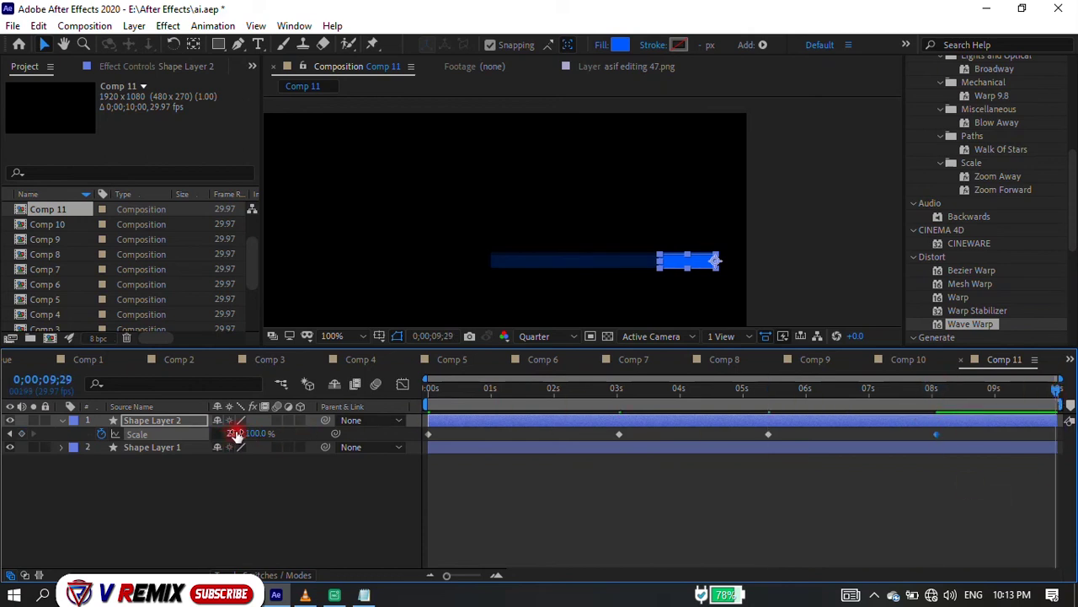
left_click_drag(234, 434, 286, 433)
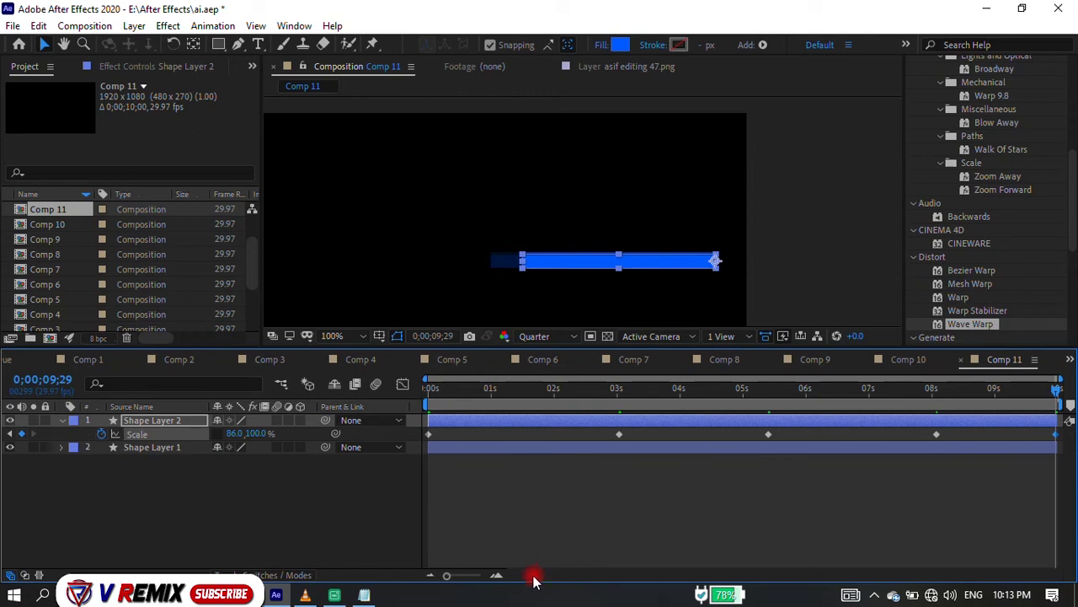
Duplicate the bar pair four times, nudging each copy upward into five stacked bars.
left_click(290, 474)
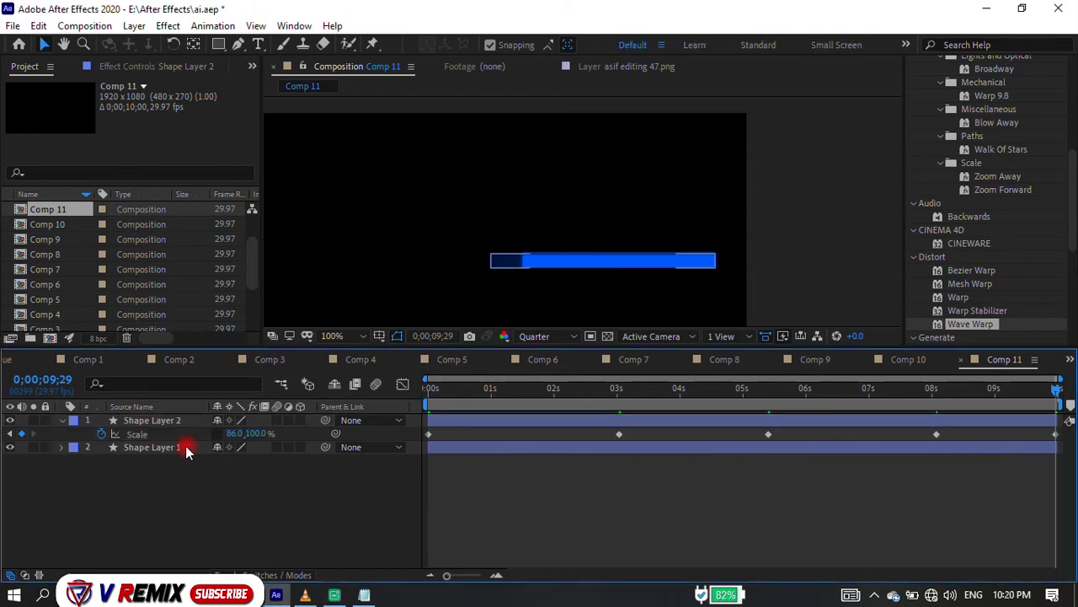
key("u")
key("ctrl+a")
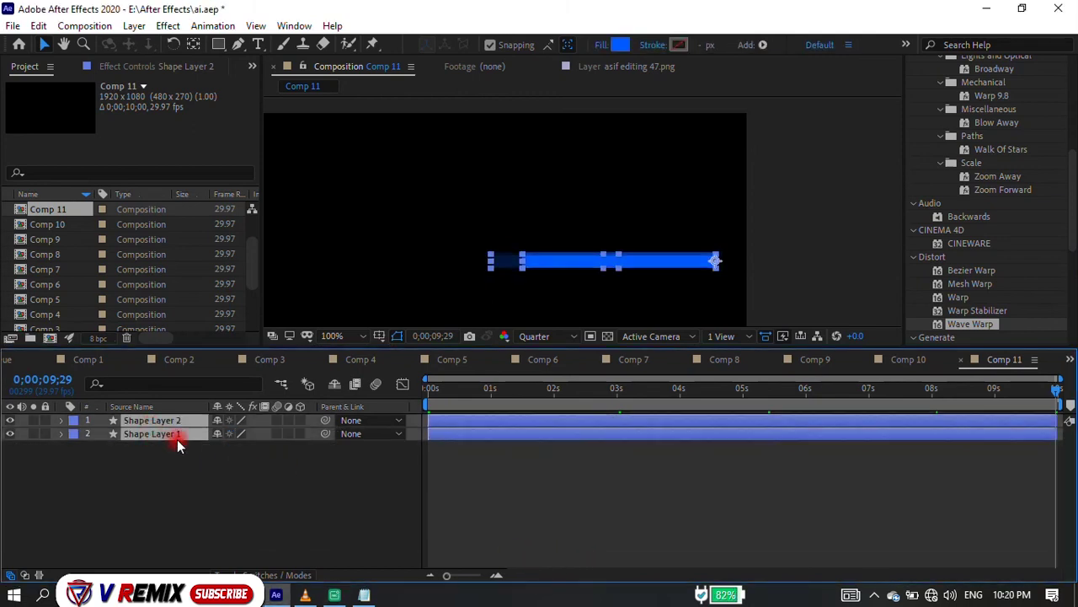
key("ctrl+d")
key("shift+Up")
key("shift+Up")
key("shift+Up")
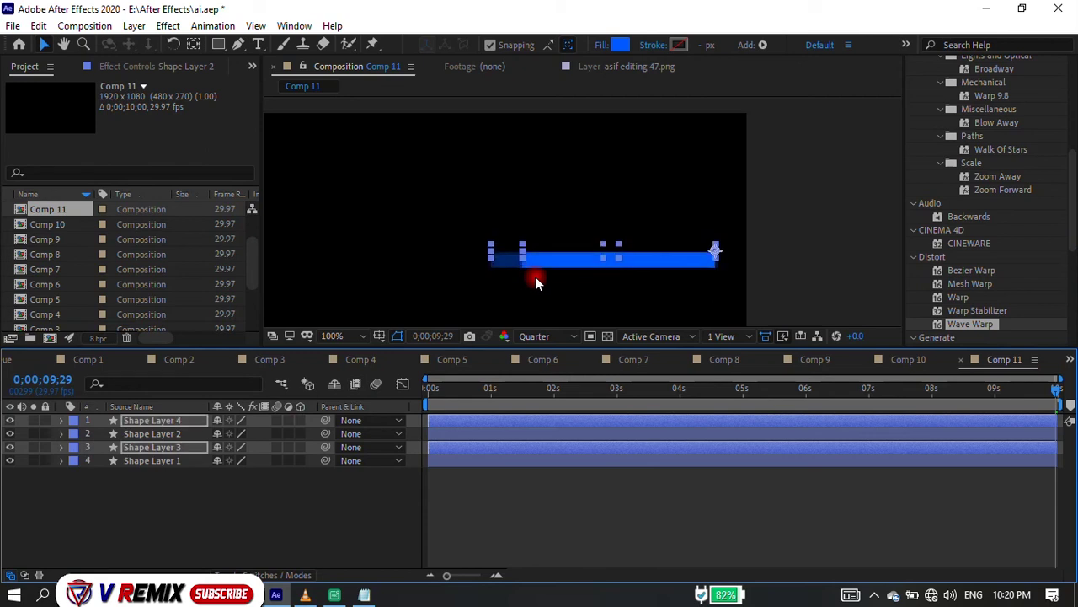
key("ctrl+d")
key("shift+Up")
key("shift+Up")
key("shift+Up")
key("shift+Up")
key("shift+Up")
key("shift+Up")
key("shift+Up")
key("shift+Up")
key("shift+Up")
key("shift+Up")
key("shift+Up")
key("shift+Up")
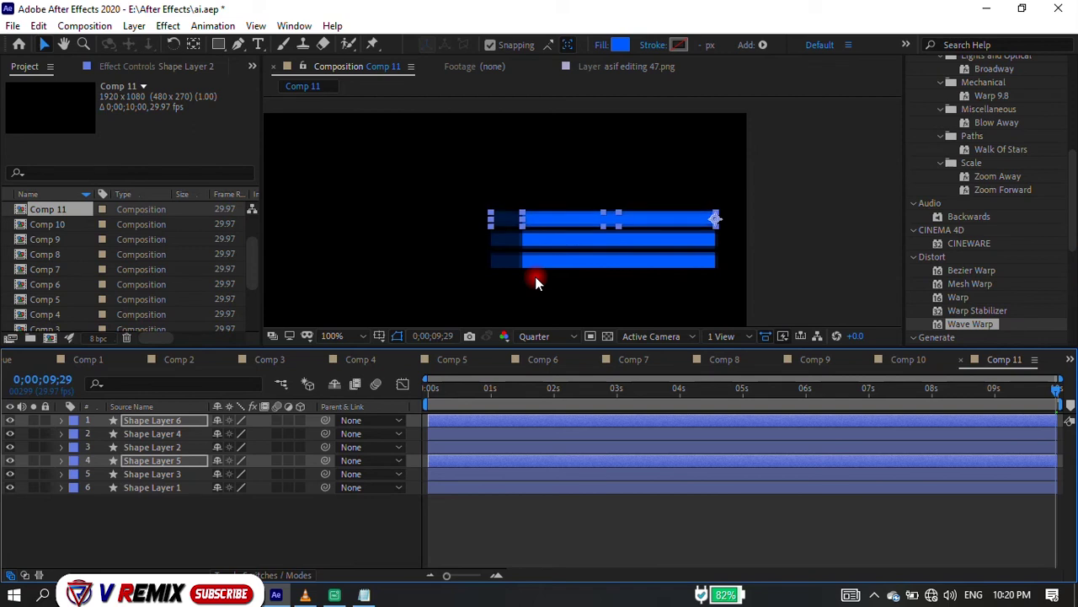
key("ctrl+d")
key("shift+Up")
key("shift+Up")
key("shift+Up")
key("shift+Up")
key("shift+Up")
key("shift+Up")
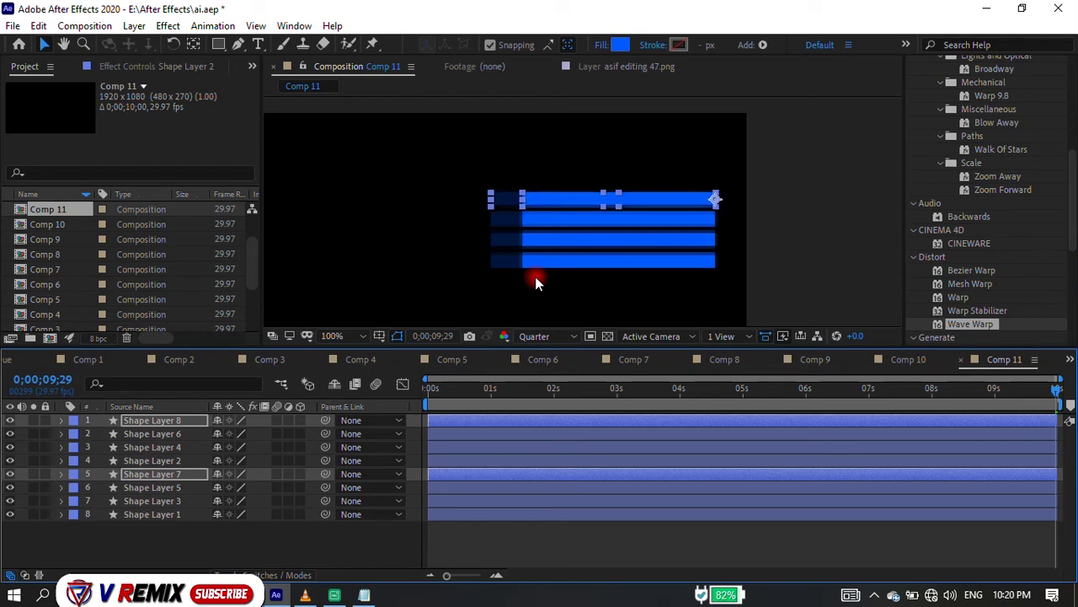
key("ctrl+d")
key("shift+Up")
key("shift+Up")
key("shift+Up")
key("shift+Up")
key("shift+Up")
key("shift+Up")
key("shift+Up")
key("shift+Up")
key("shift+Up")
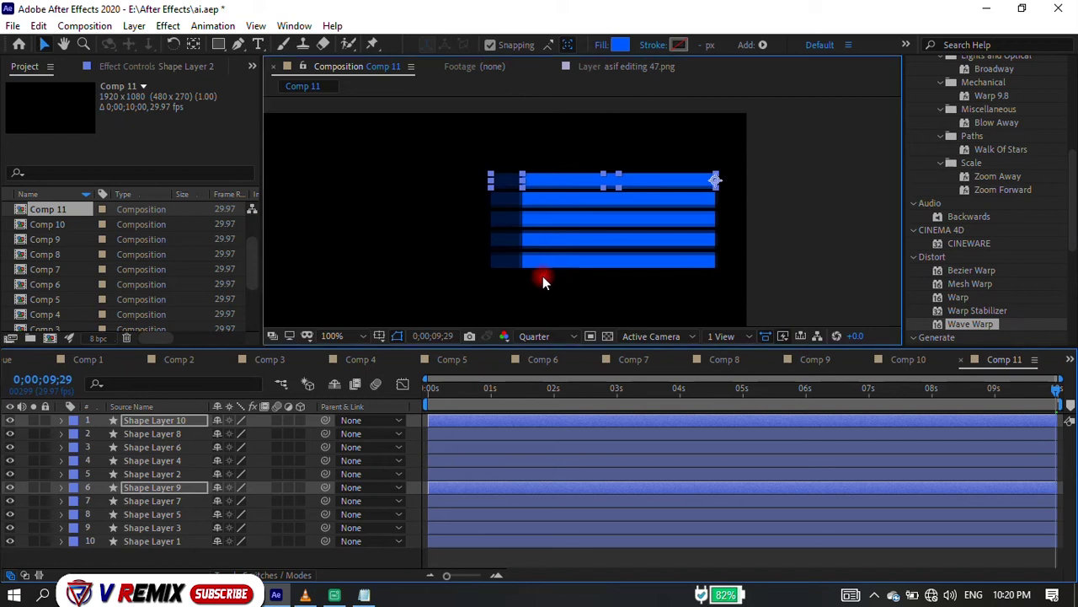
Shorten the bottom bar from its left end and preview the bar animation.
left_click_drag(490, 277, 527, 262)
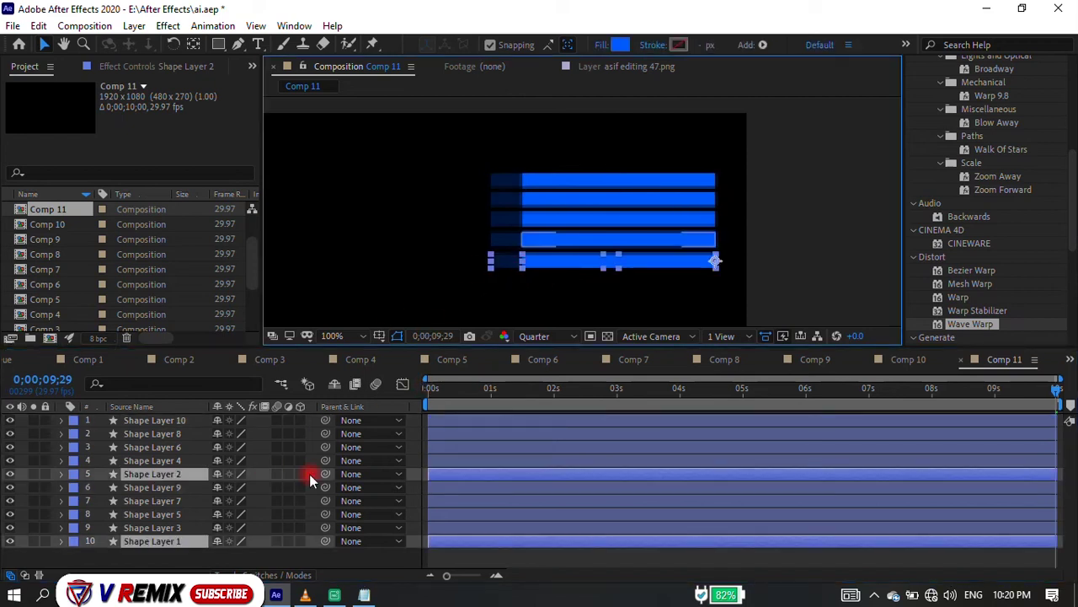
key("s")
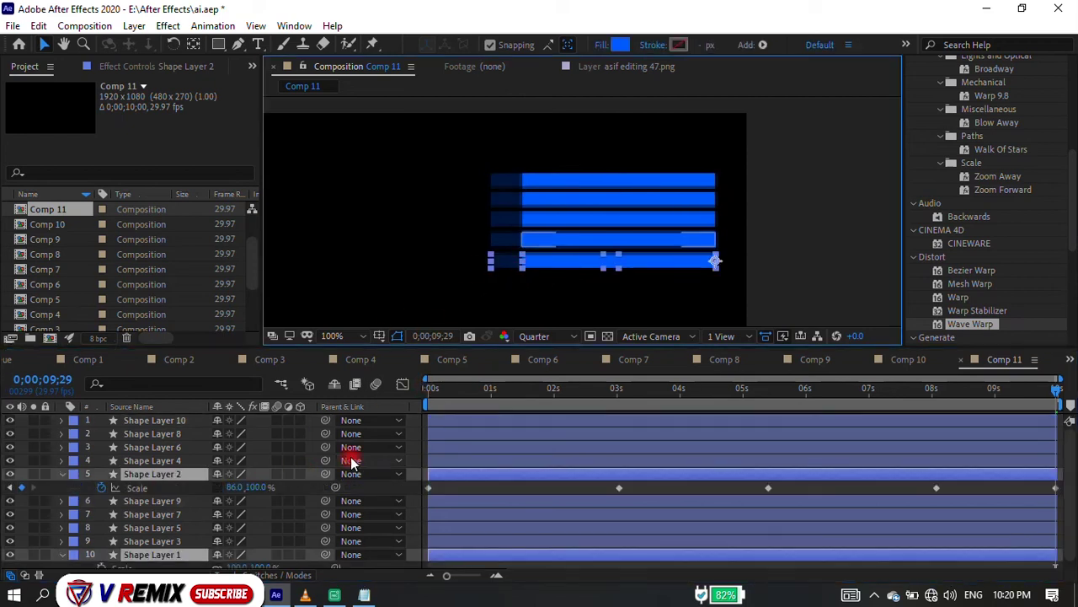
scroll(531, 473, "down", 1)
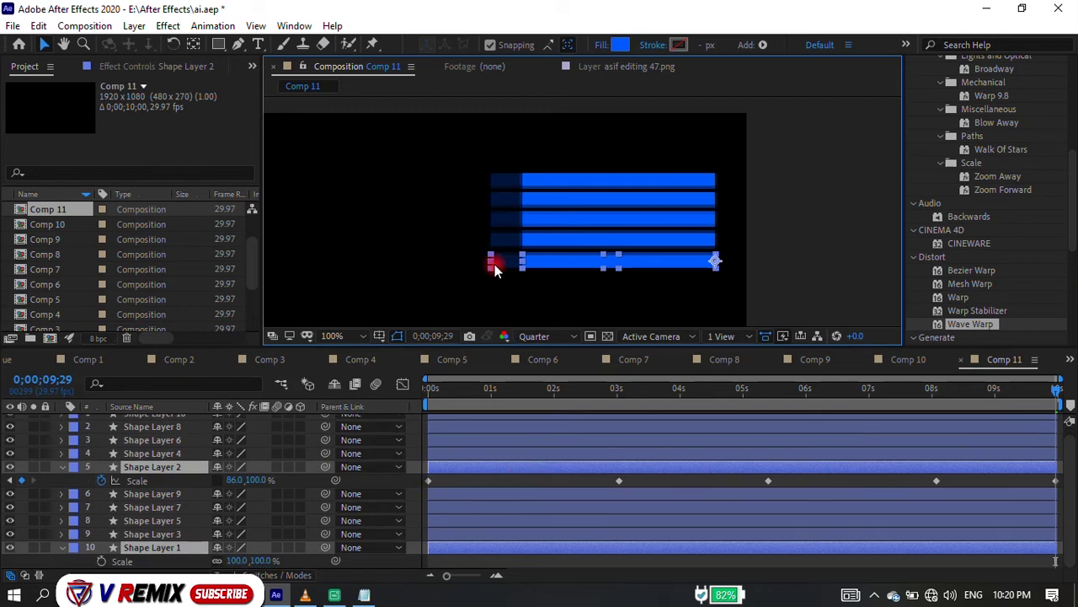
left_click_drag(493, 264, 514, 266)
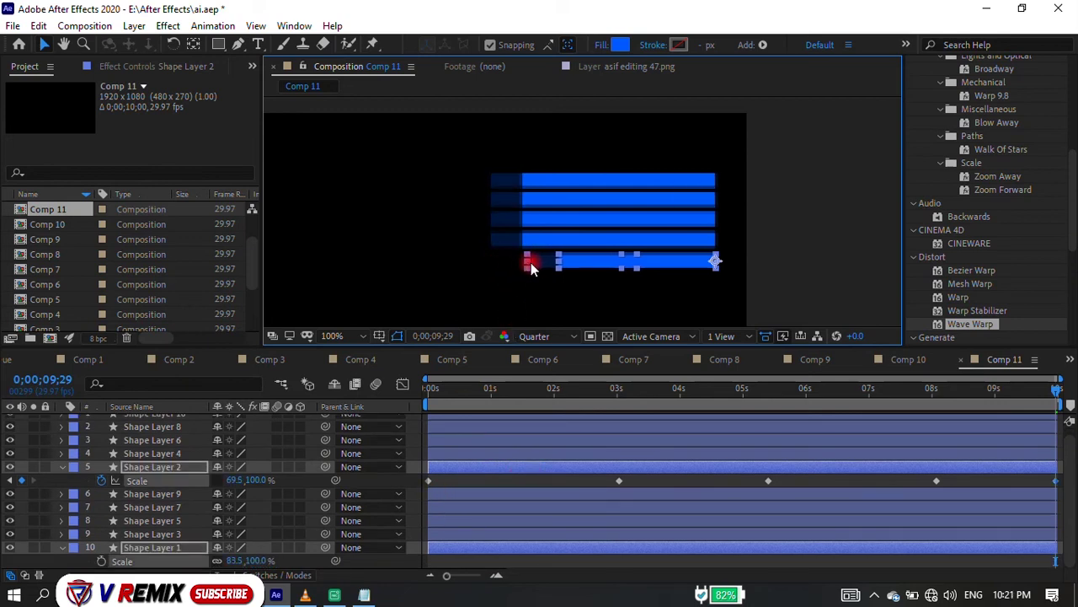
key("space")
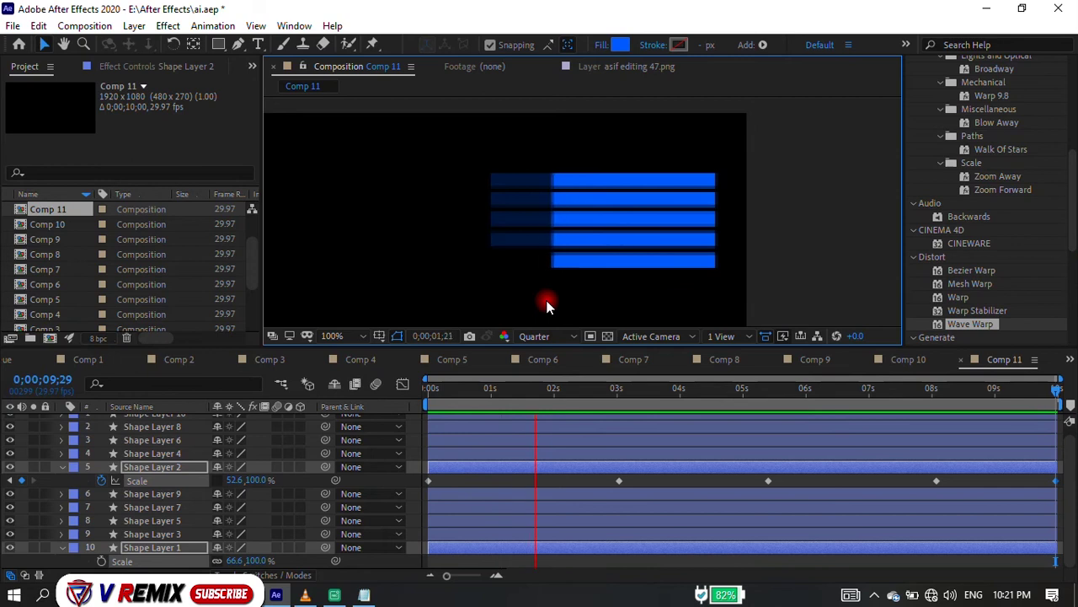
key("space")
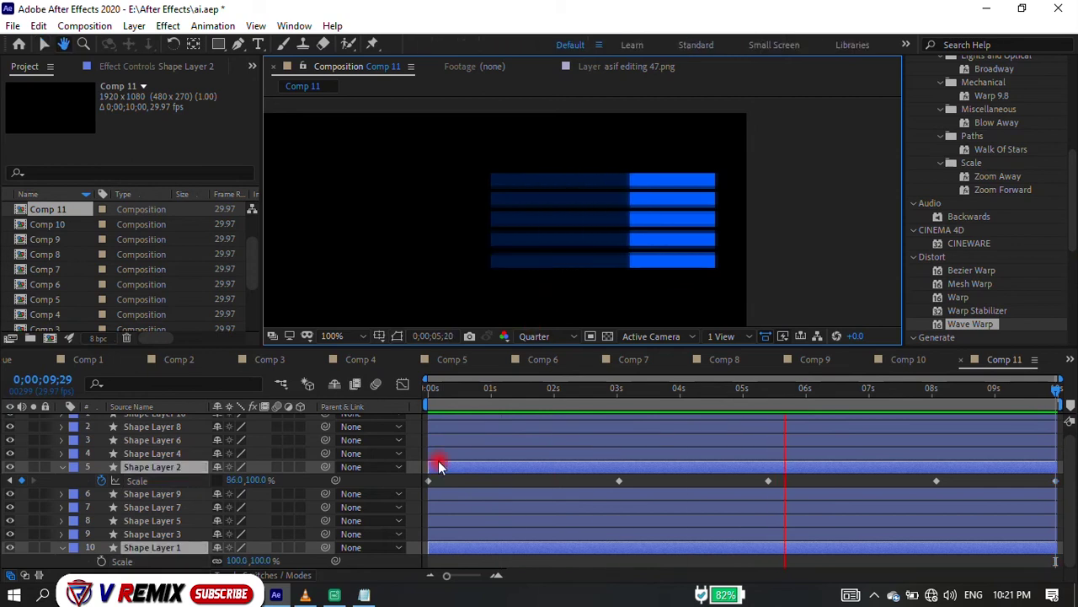
scroll(485, 437, "up", 1)
key("ctrl+a")
Shift Shape Layer 8's 3-second Scale keyframe earlier and move Shape Layer 6's keyframe to the current time.
key("s")
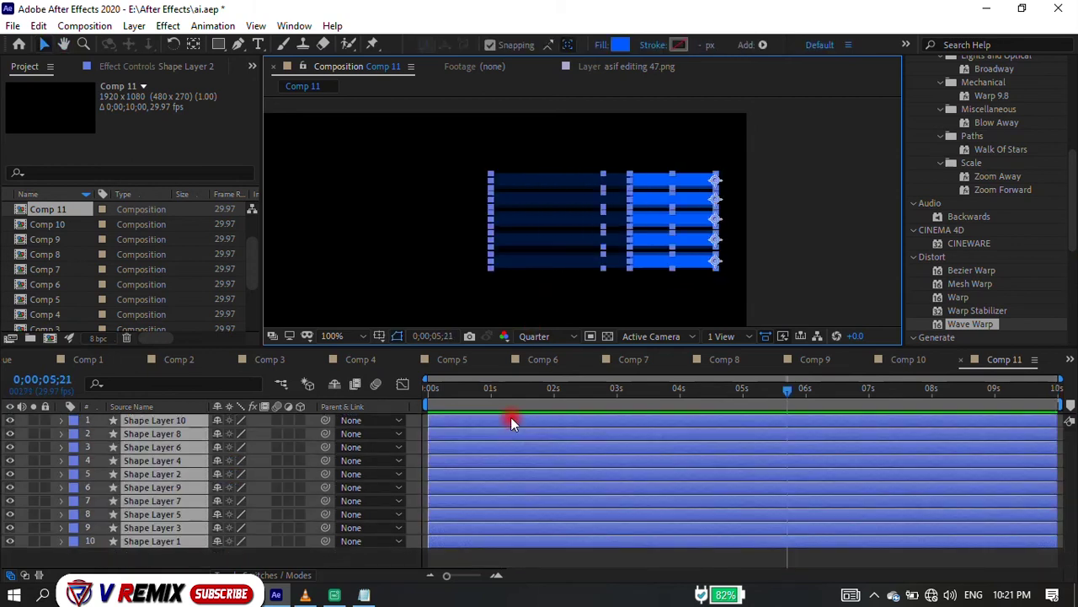
key("grave")
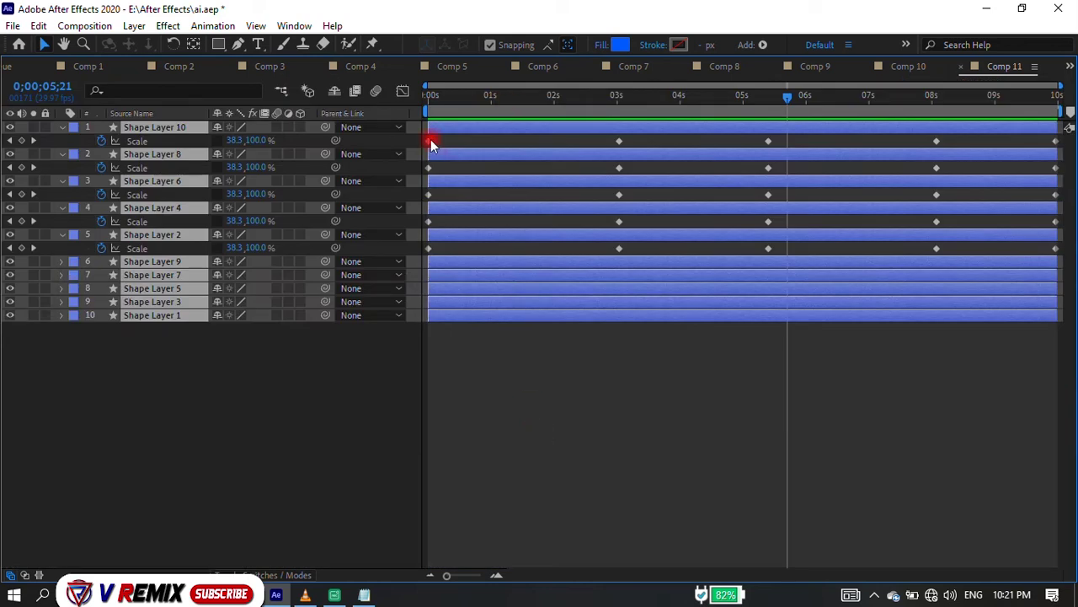
left_click(430, 140)
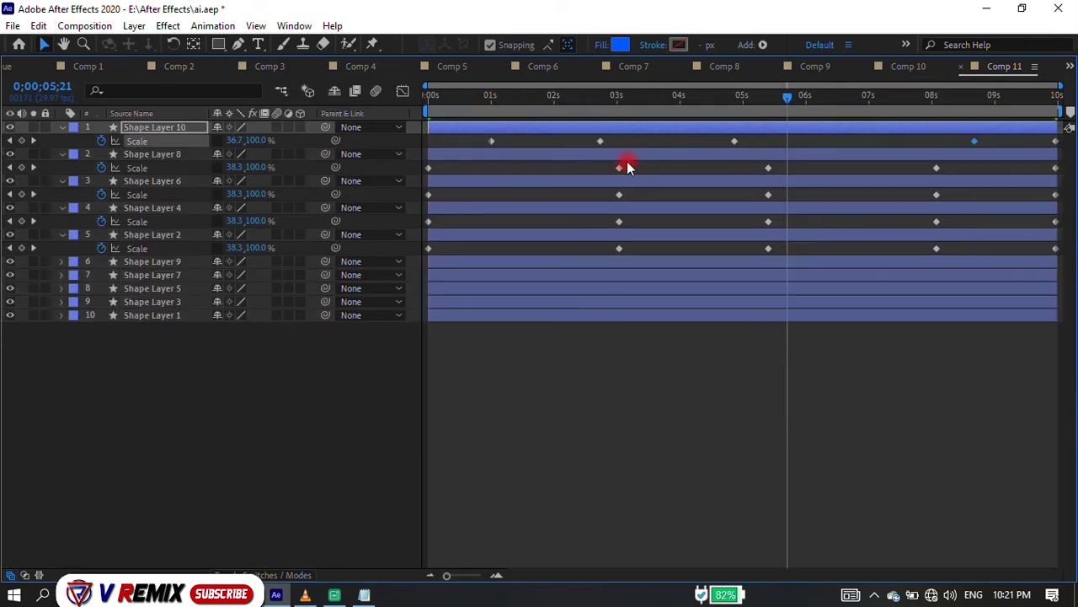
left_click_drag(628, 166, 557, 173)
left_click(879, 171)
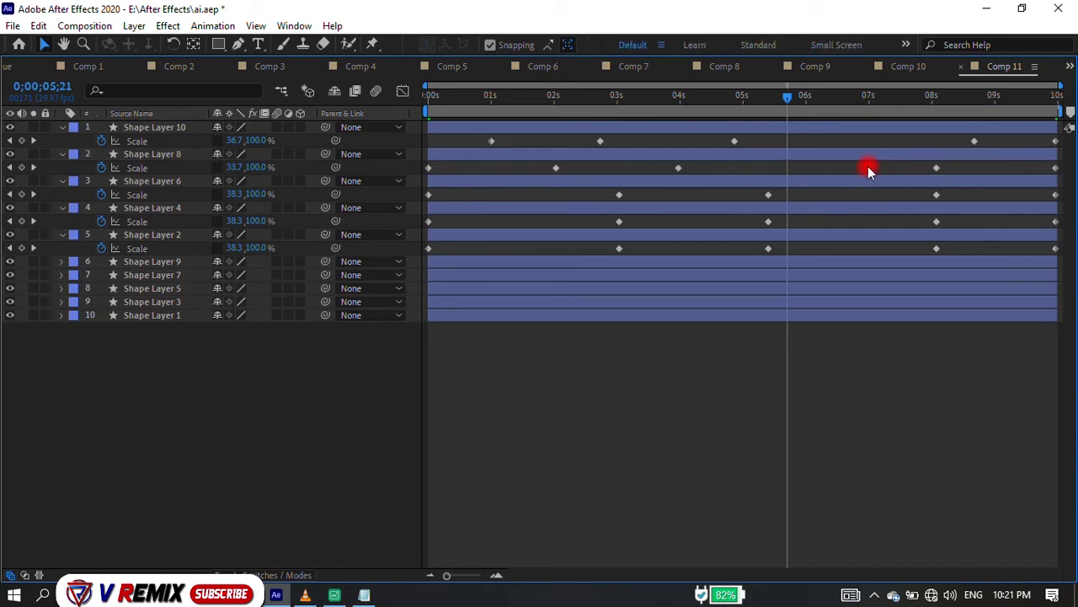
left_click(877, 172)
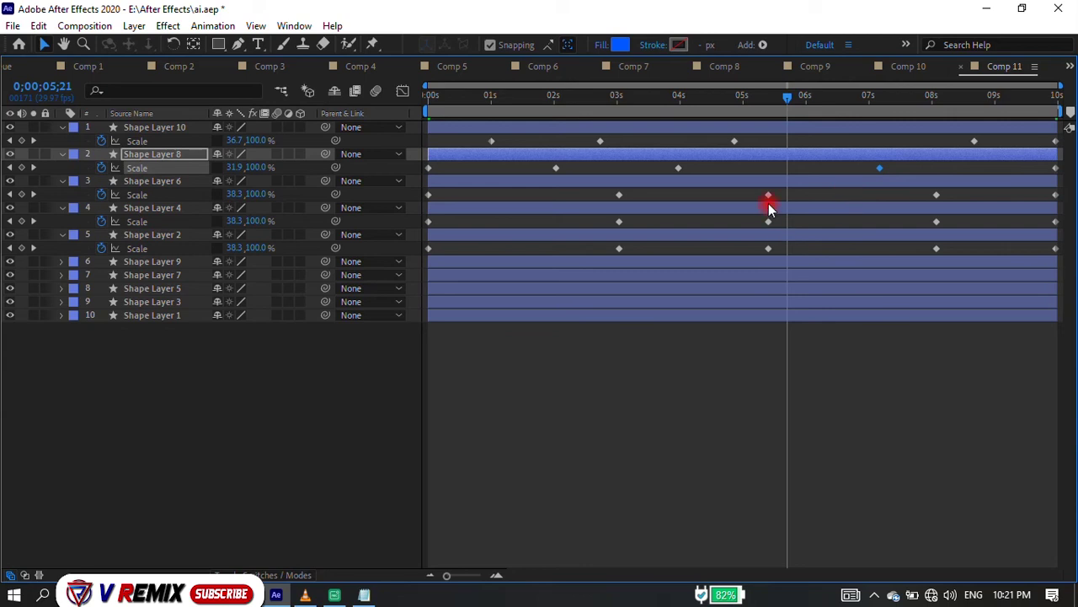
left_click_drag(768, 194, 792, 194)
Offset Shape Layers 4 and 2's first keyframes later, pull last keyframes earlier, and preview.
mouse_move(471, 195)
left_mouse_down()
mouse_move(450, 195)
mouse_move(552, 222)
left_mouse_up()
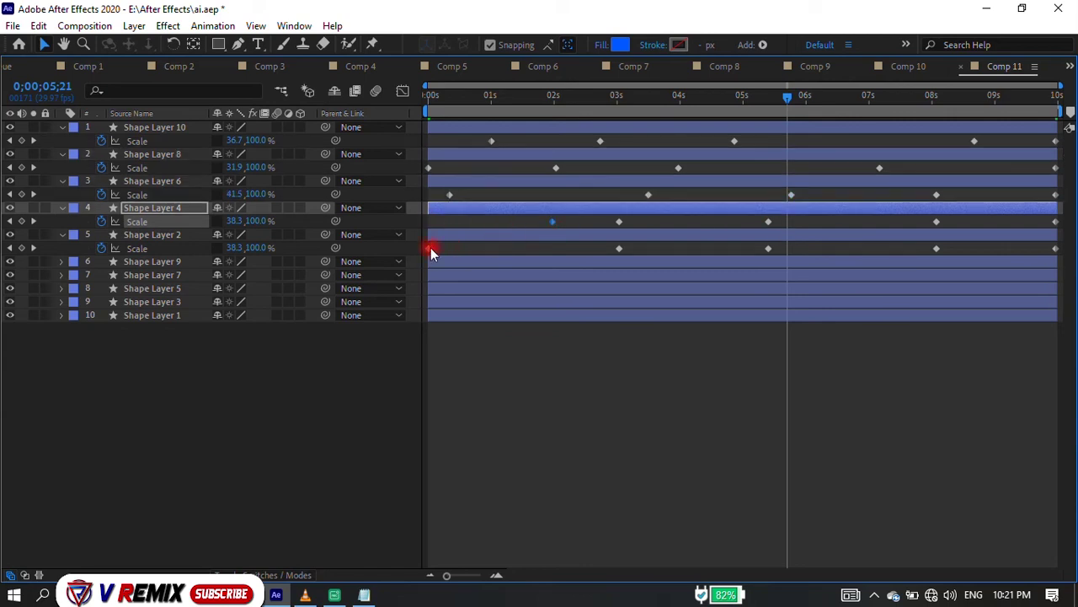
left_click_drag(429, 249, 519, 249)
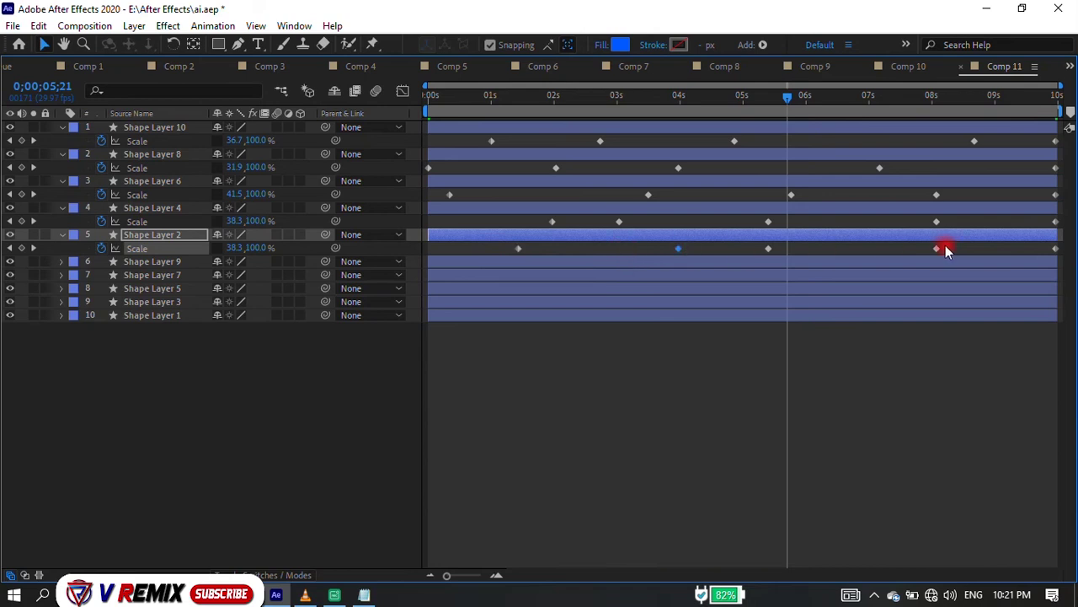
left_click_drag(1056, 248, 1008, 249)
mouse_move(1056, 222)
left_mouse_down()
mouse_move(1014, 222)
mouse_move(976, 195)
mouse_move(873, 195)
left_mouse_up()
left_click(1056, 195)
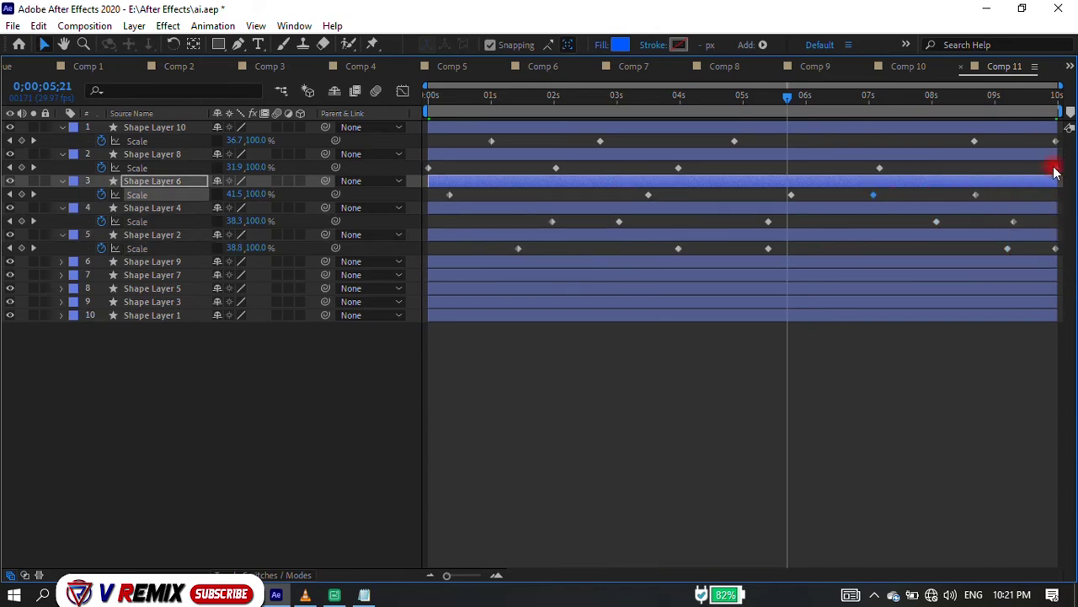
left_click_drag(1056, 167, 936, 168)
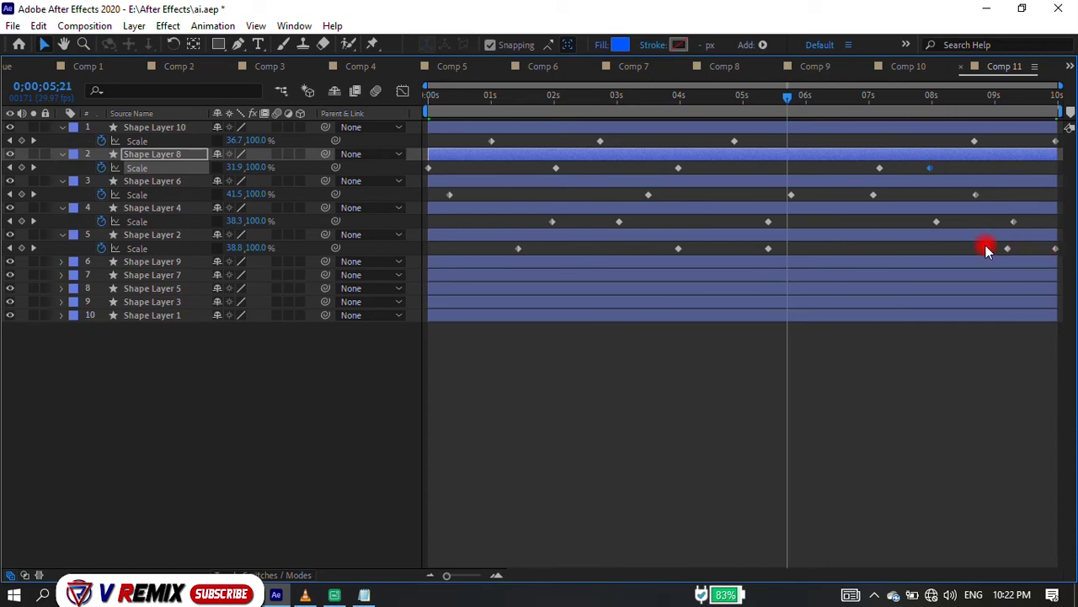
left_click_drag(1008, 248, 829, 248)
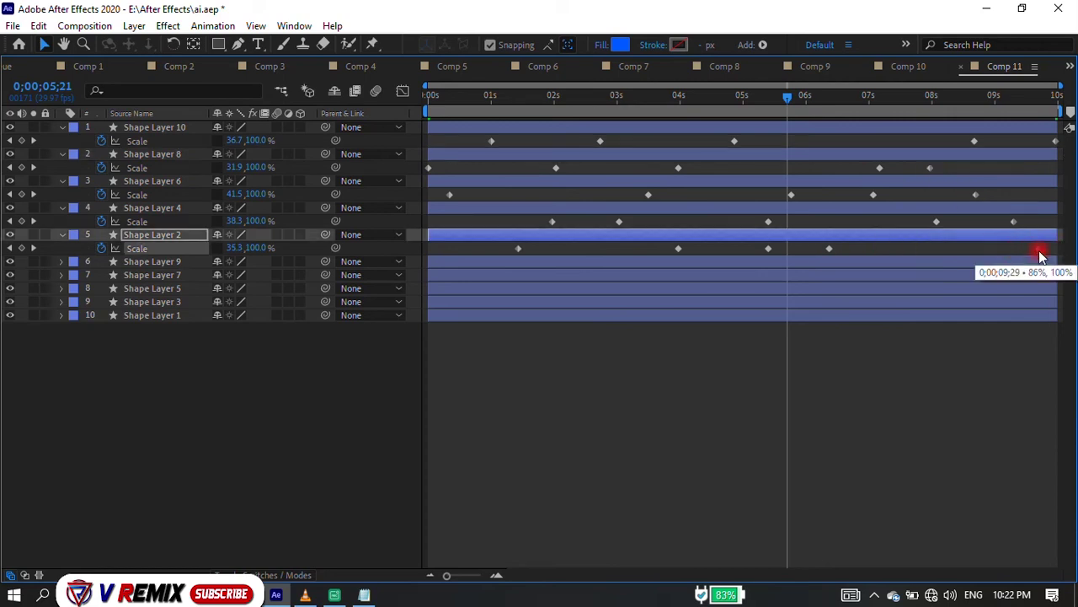
key("grave")
key("space")
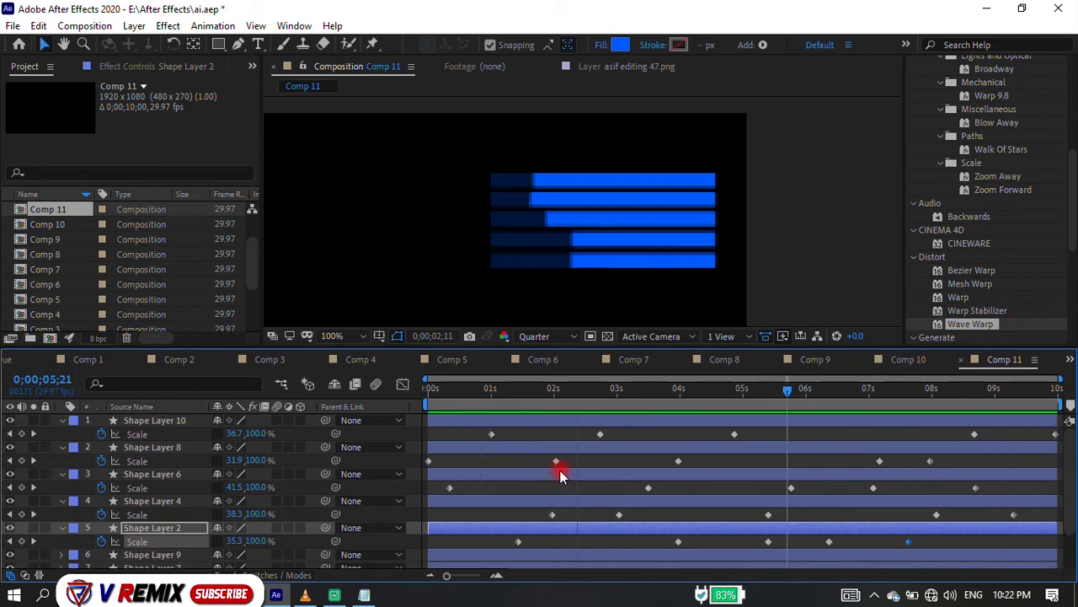
Move Shape Layer 2's Scale keyframe back to the layer start and play from the beginning.
key("grave")
left_click_drag(471, 97, 373, 92)
key("grave")
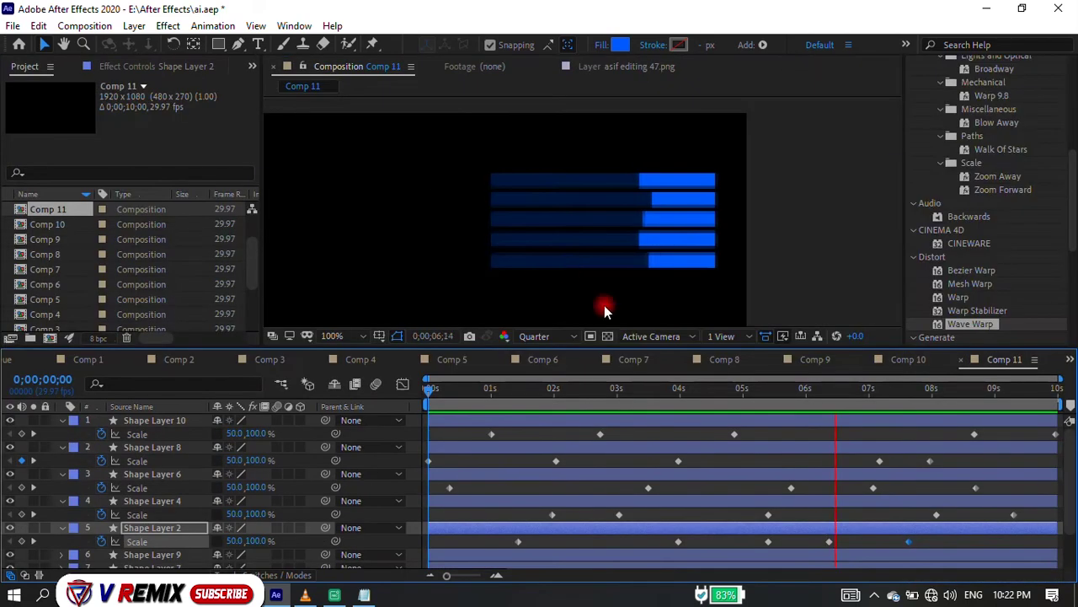
mouse_move(434, 388)
left_mouse_down()
mouse_move(529, 374)
mouse_move(464, 381)
left_mouse_up()
mouse_move(518, 541)
left_mouse_down()
mouse_move(421, 537)
mouse_move(434, 541)
left_mouse_up()
key("space")
Set opening Scale of Shape Layers 10, 8, 6 and 2 to 25%, 78%, 32% and 102%.
left_click_drag(492, 433, 500, 433)
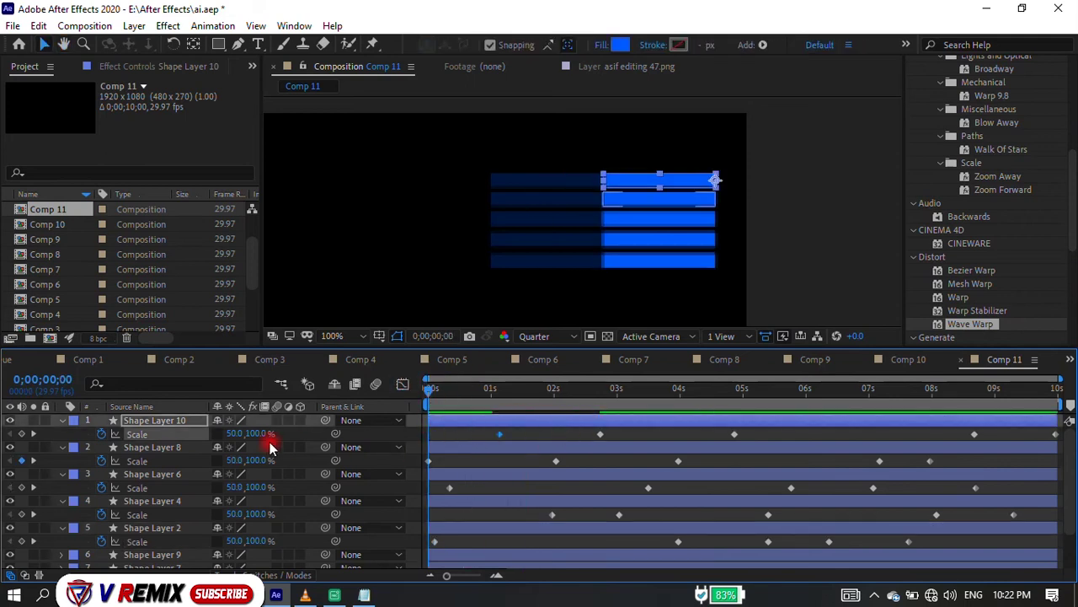
mouse_move(255, 433)
left_mouse_down()
mouse_move(271, 438)
mouse_move(216, 429)
left_mouse_up()
key("ctrl+z")
left_click(452, 455)
left_click(192, 461)
left_click_drag(234, 459, 259, 459)
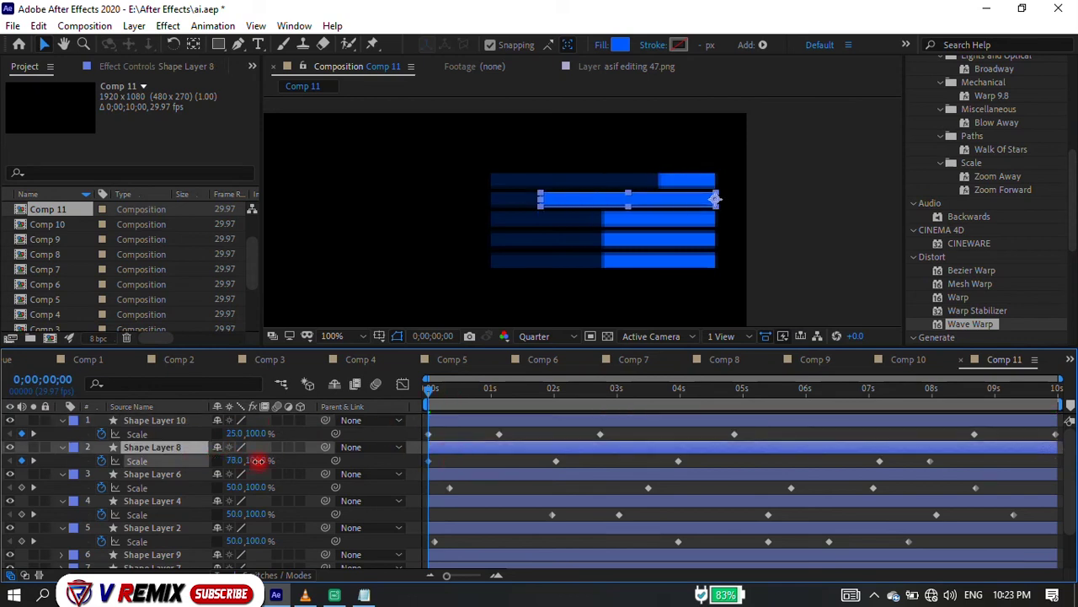
left_click(451, 483)
left_click_drag(226, 487, 211, 487)
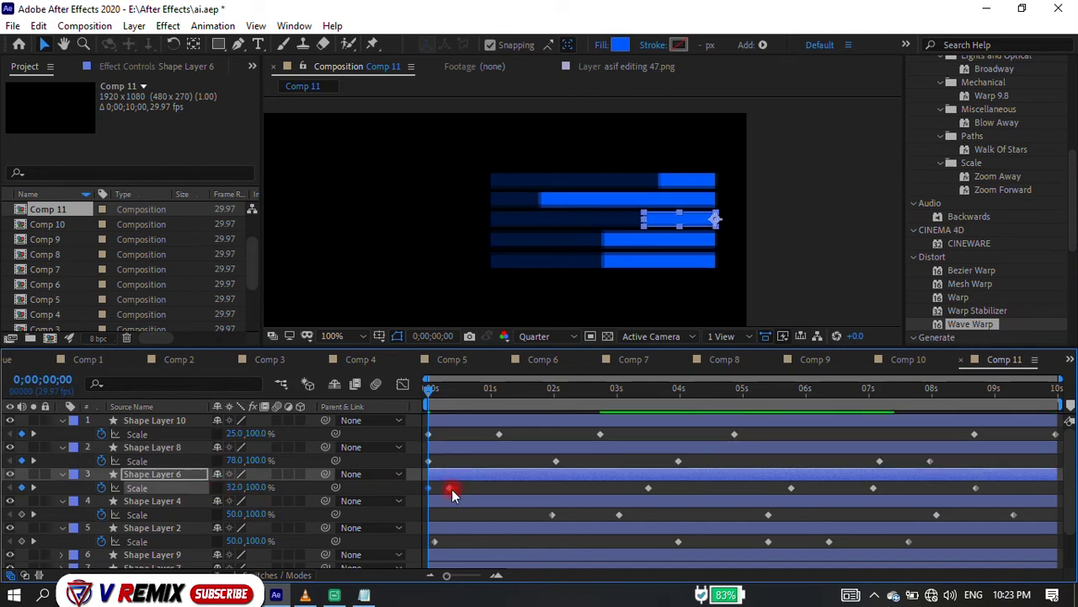
left_click(469, 527)
left_click_drag(236, 540, 272, 540)
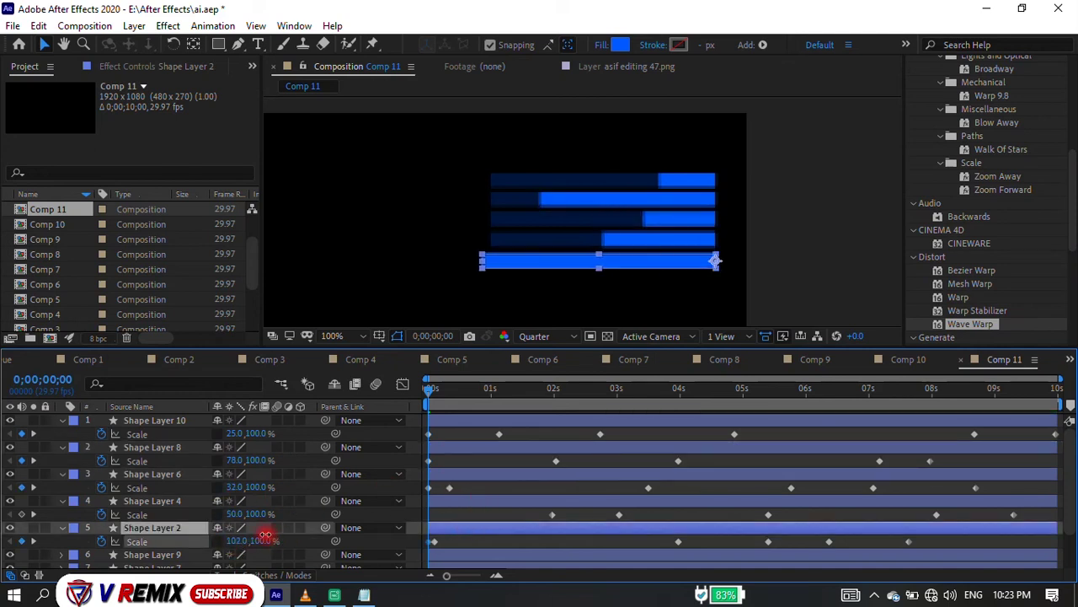
key("space")
key("space")
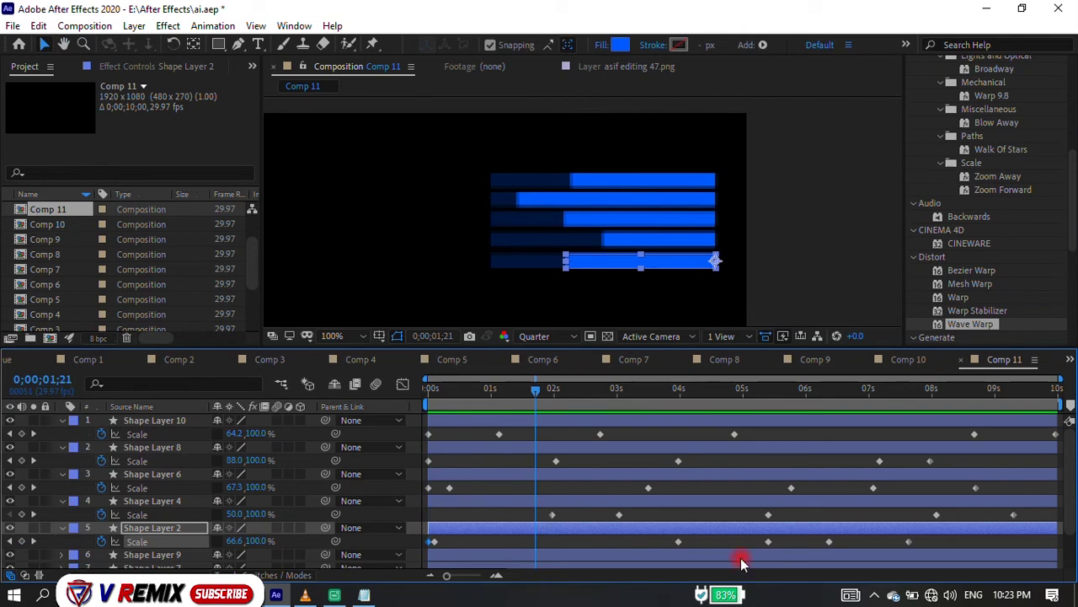
left_click(88, 359)
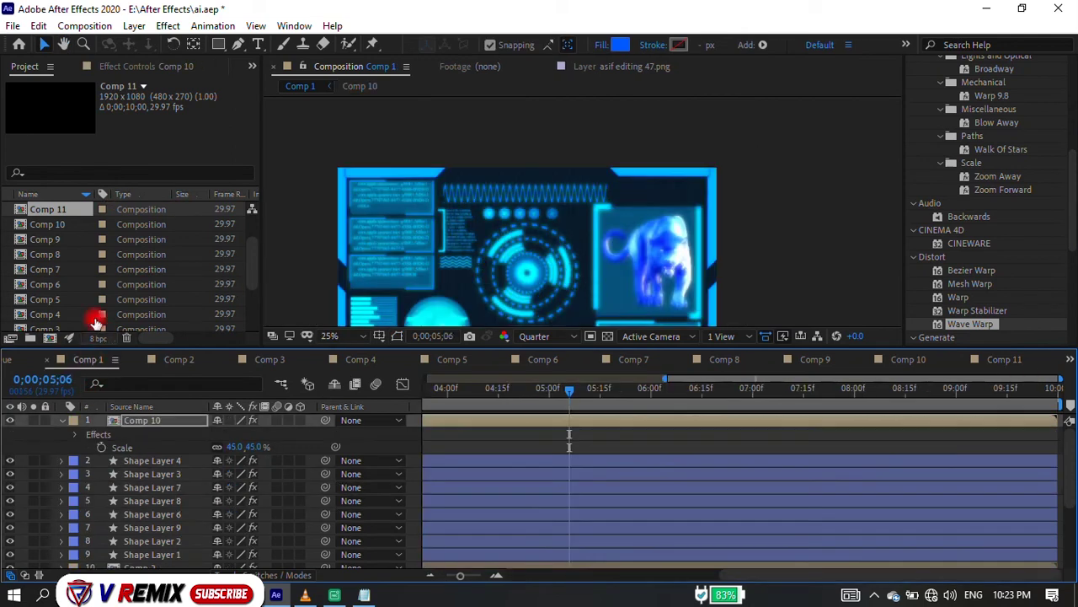
Nest Comp 11 into Comp 1 as a layer above Comp 10 and show its Position.
left_click_drag(135, 419, 118, 420)
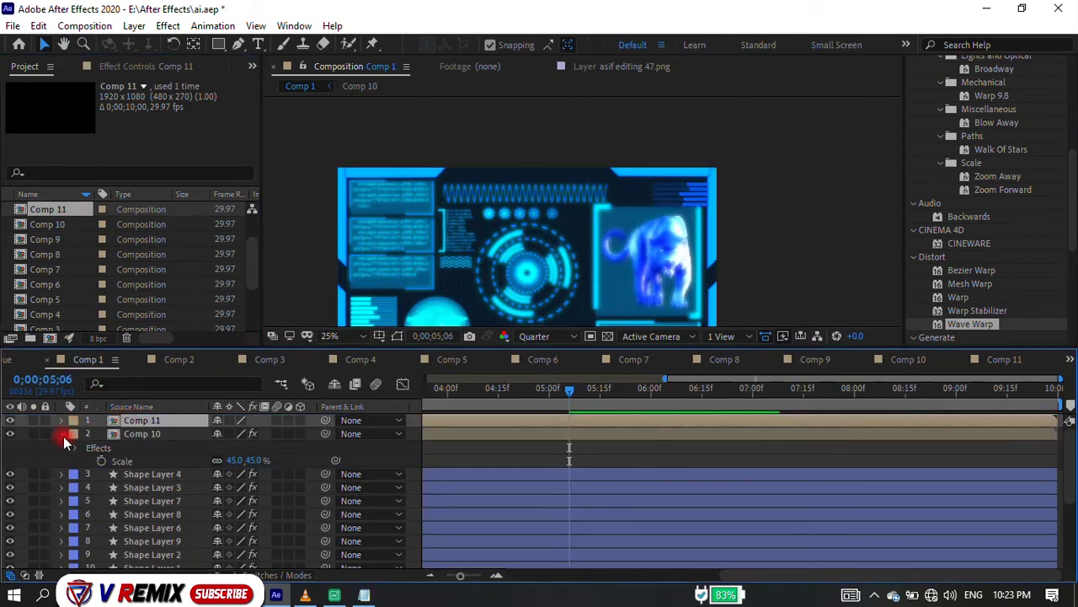
left_click(62, 433)
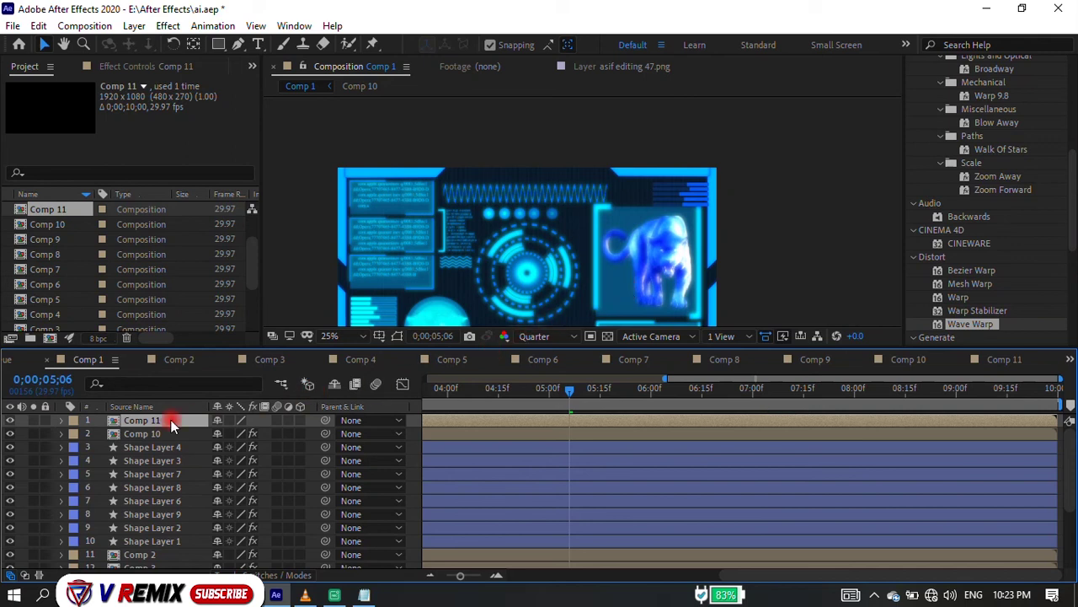
key("p")
key("Return")
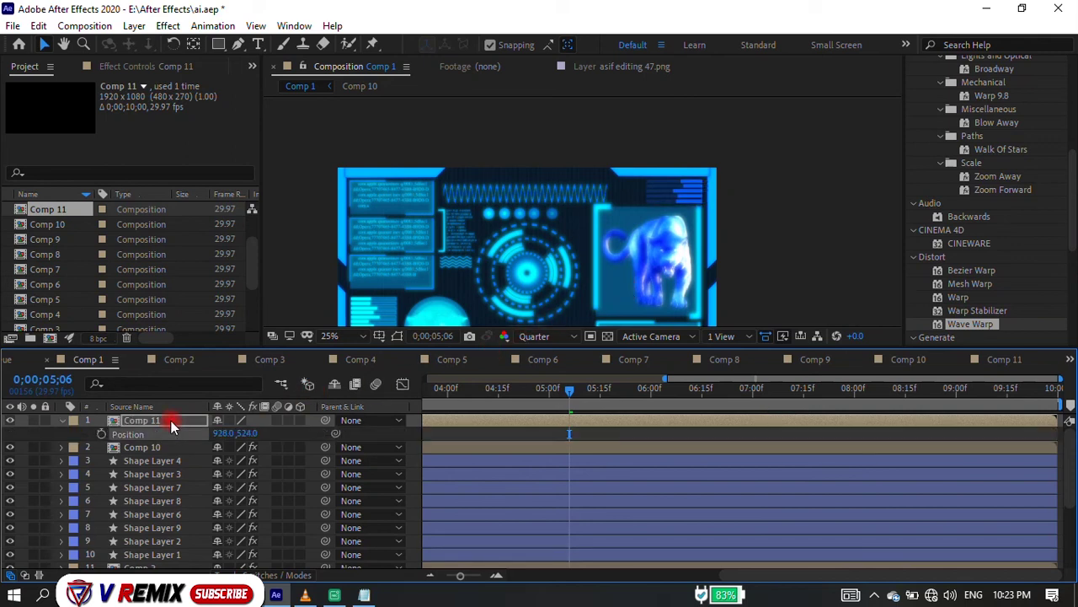
scroll(587, 211, "down", 1)
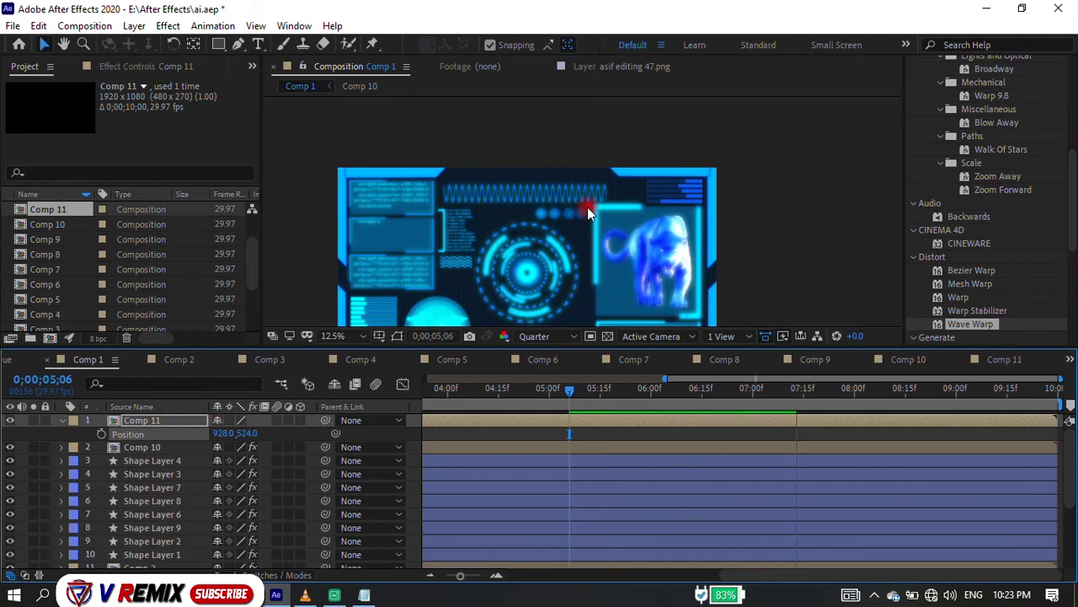
scroll(570, 293, "down", 2)
scroll(570, 292, "up", 4)
scroll(573, 263, "down", 4)
scroll(631, 242, "up", 4)
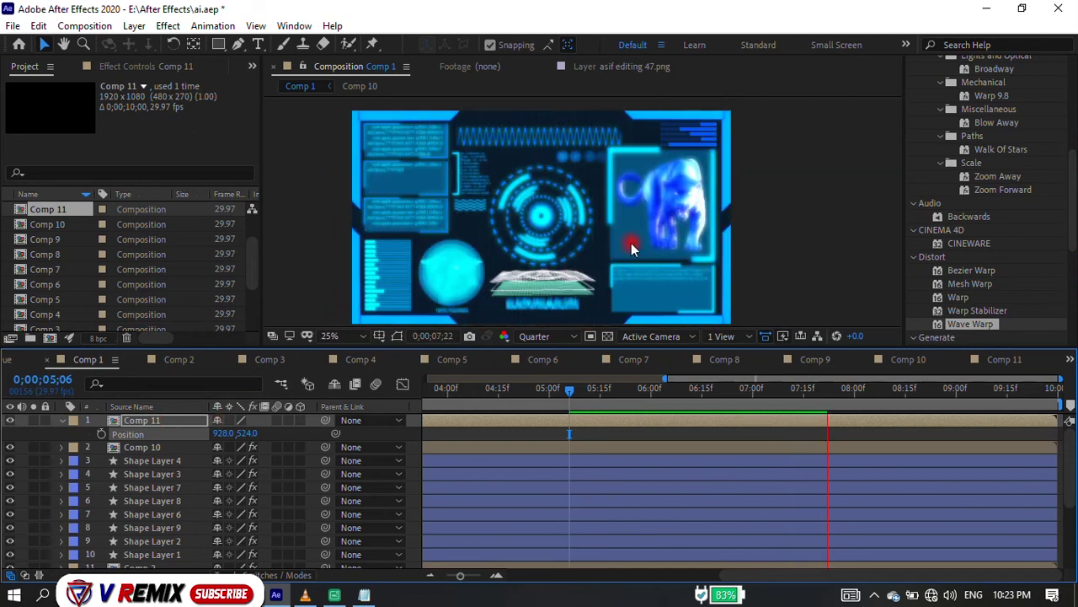
Back in Comp 11, collapse all layer properties and start a new text layer above the bars.
left_click(1001, 361)
key("grave")
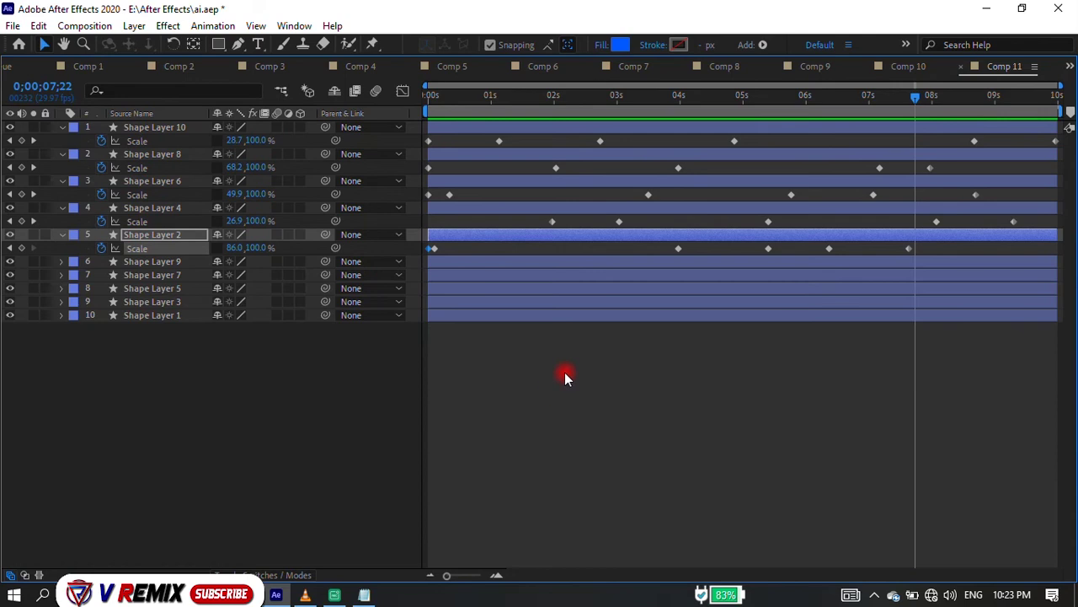
key("ctrl+a")
key("u")
key("grave")
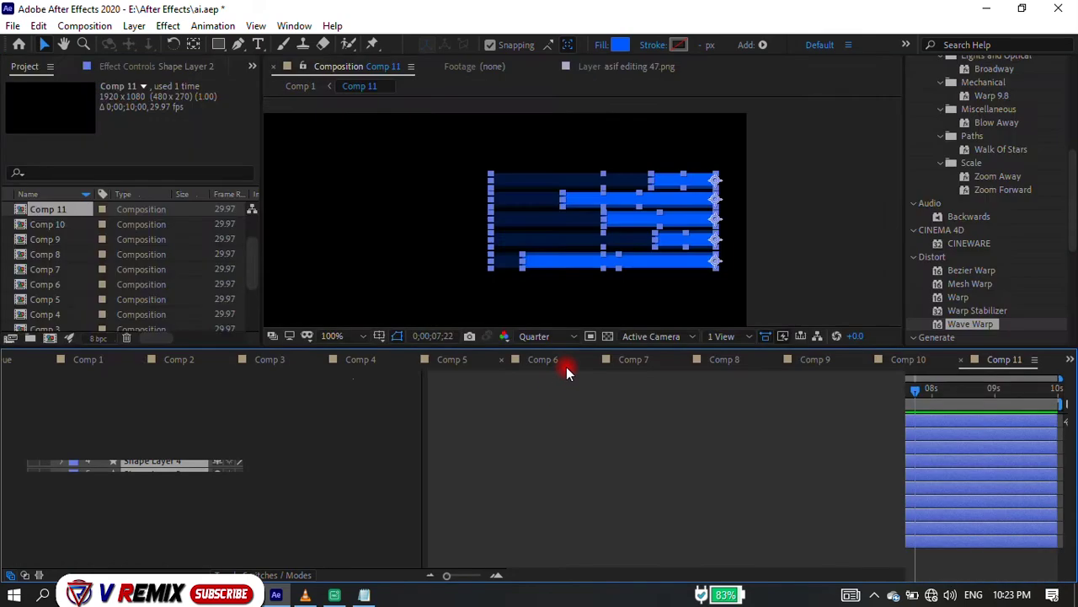
left_click(469, 205)
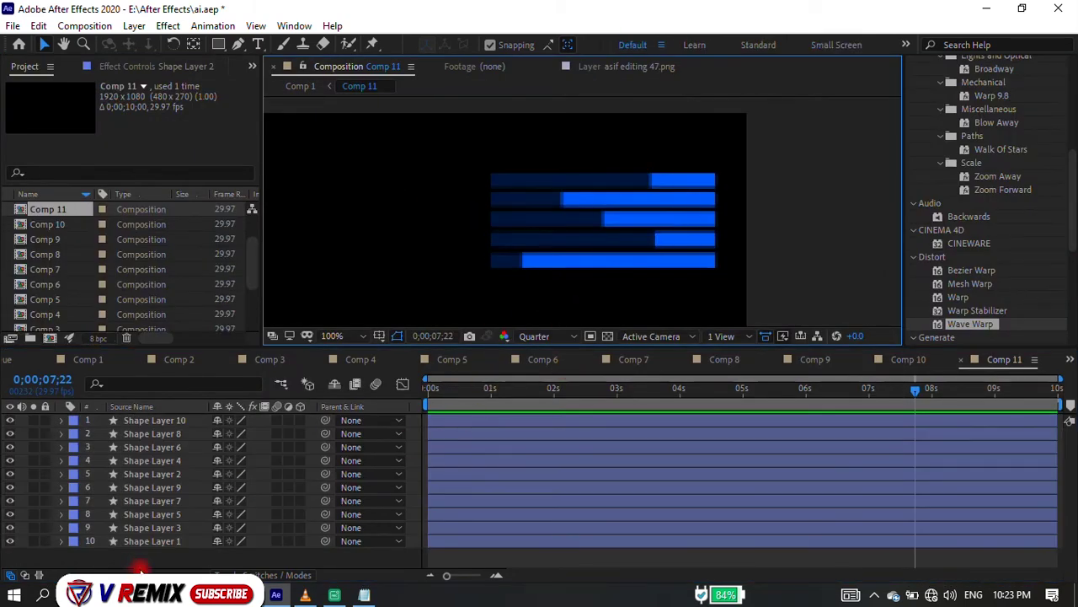
left_click(258, 44)
left_click(451, 179)
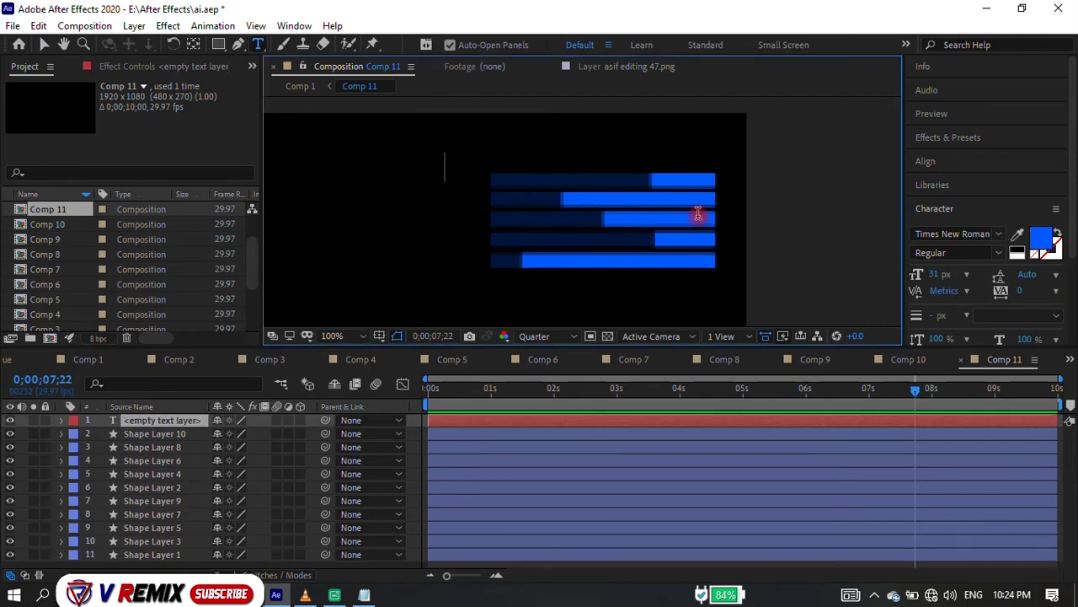
Enter 'v' as the layer text and search Effects & Presets for text effects.
type("v")
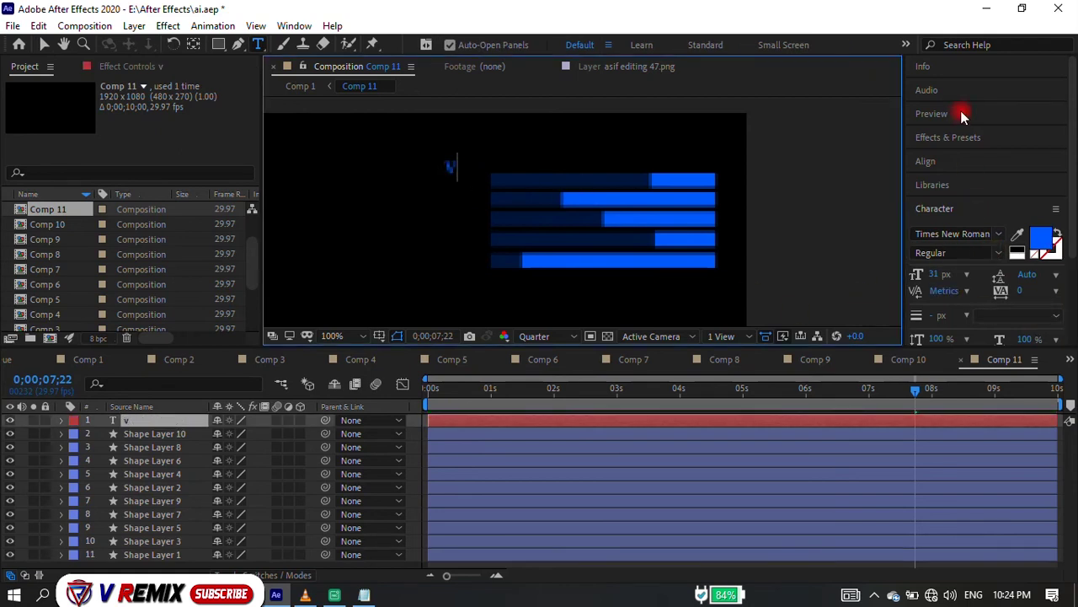
left_click(973, 139)
left_click(961, 159)
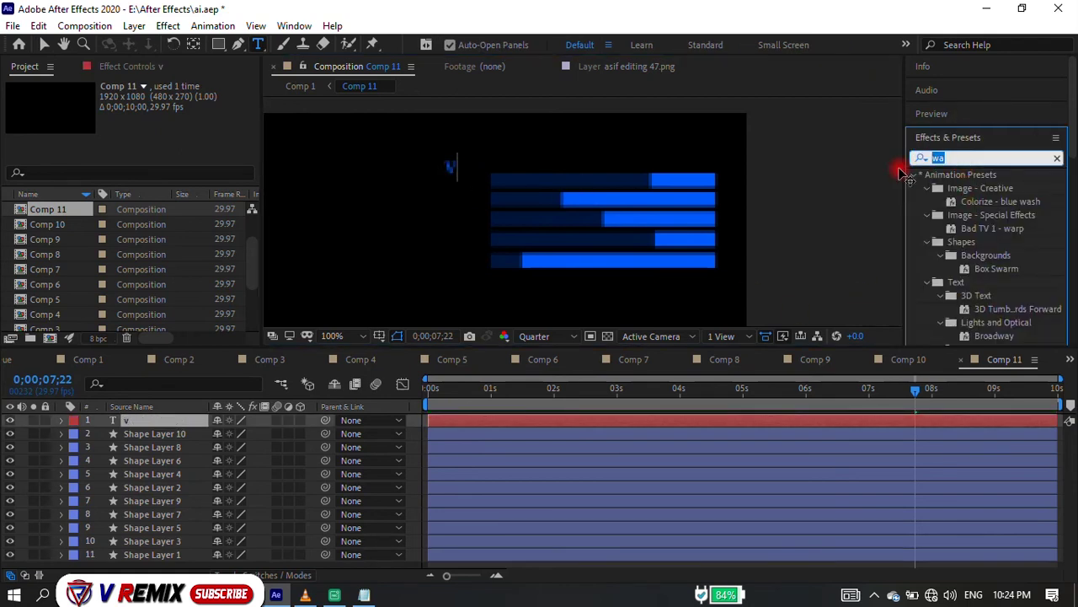
type("n")
scroll(1022, 228, "down", 15)
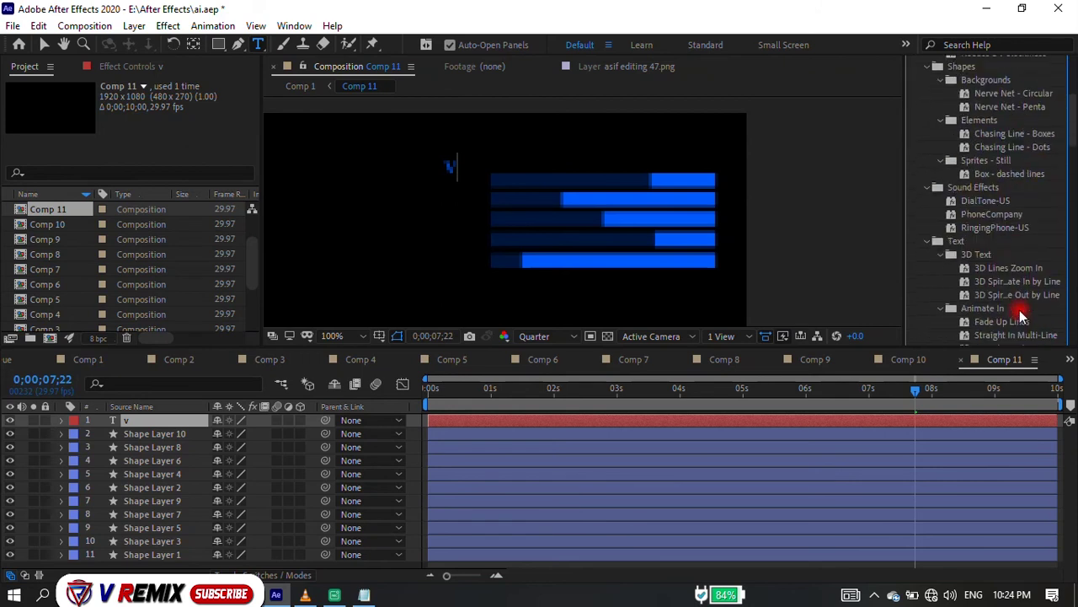
scroll(1018, 306, "down", 8)
scroll(1011, 306, "up", 1)
scroll(984, 307, "up", 1)
scroll(985, 307, "up", 3)
scroll(985, 307, "up", 4)
scroll(985, 300, "up", 3)
scroll(985, 300, "up", 4)
scroll(985, 300, "up", 4)
scroll(985, 299, "up", 5)
scroll(1067, 138, "up", 10)
left_click(987, 159)
type("text")
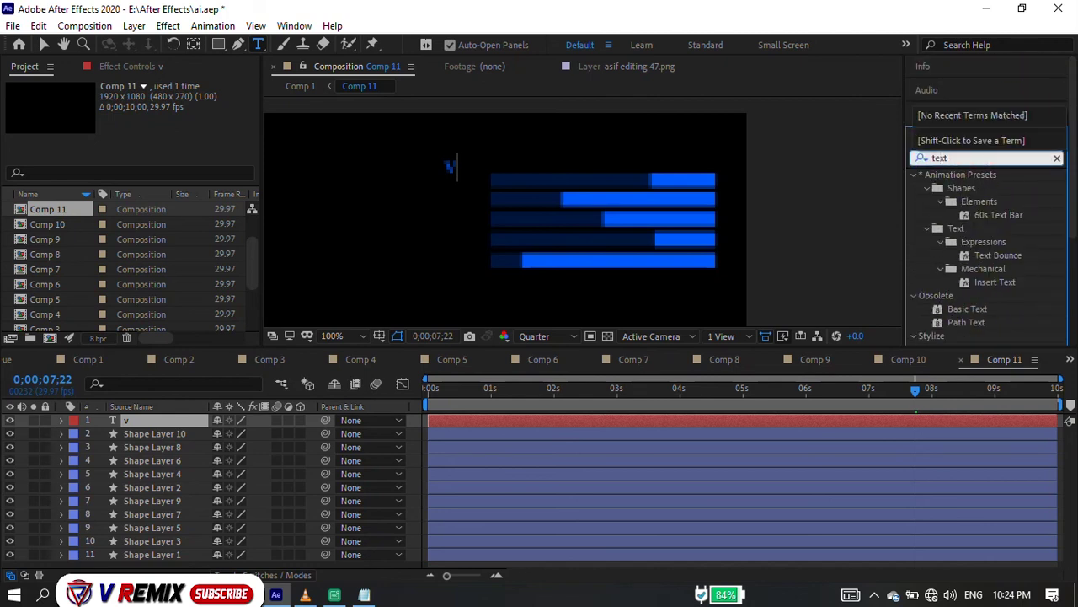
scroll(1028, 221, "down", 3)
scroll(1020, 275, "up", 2)
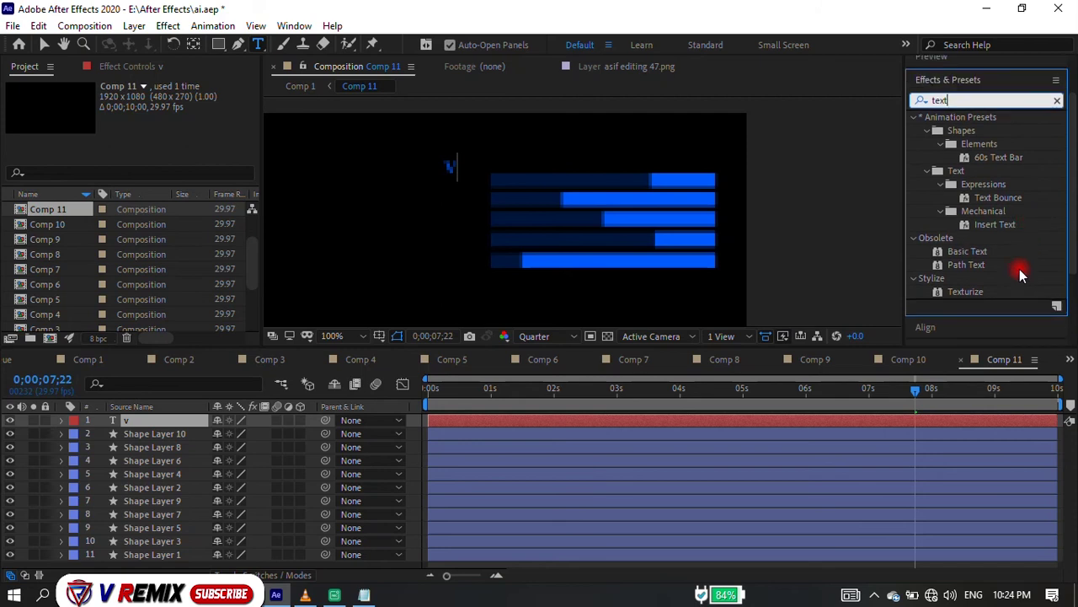
key("F3")
Apply Text > Numbers to the v layer, accepting the default dialog settings.
left_click_drag(956, 160, 897, 162)
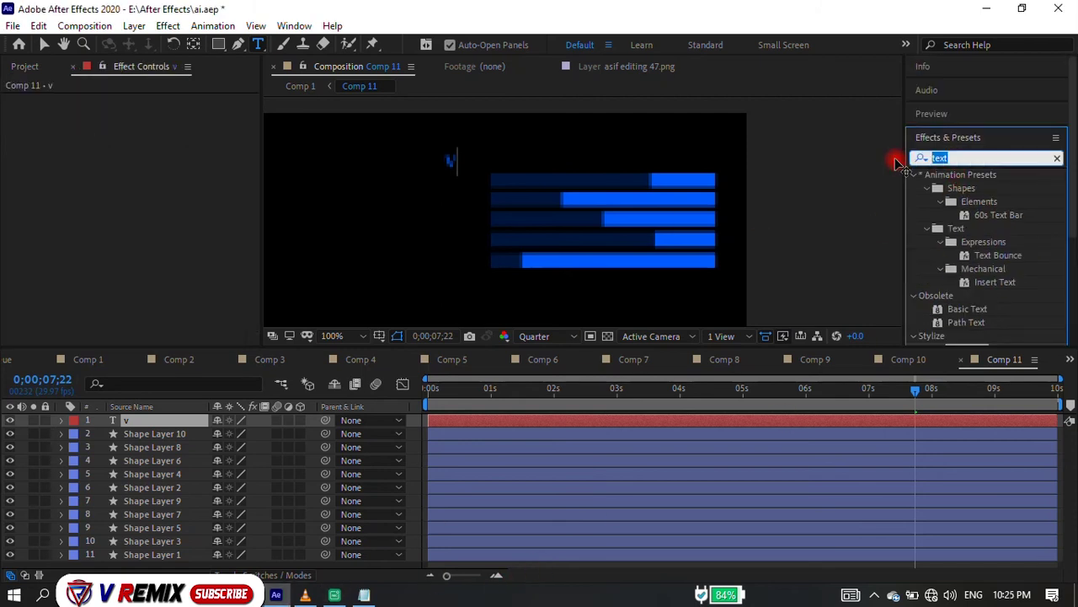
type("ty")
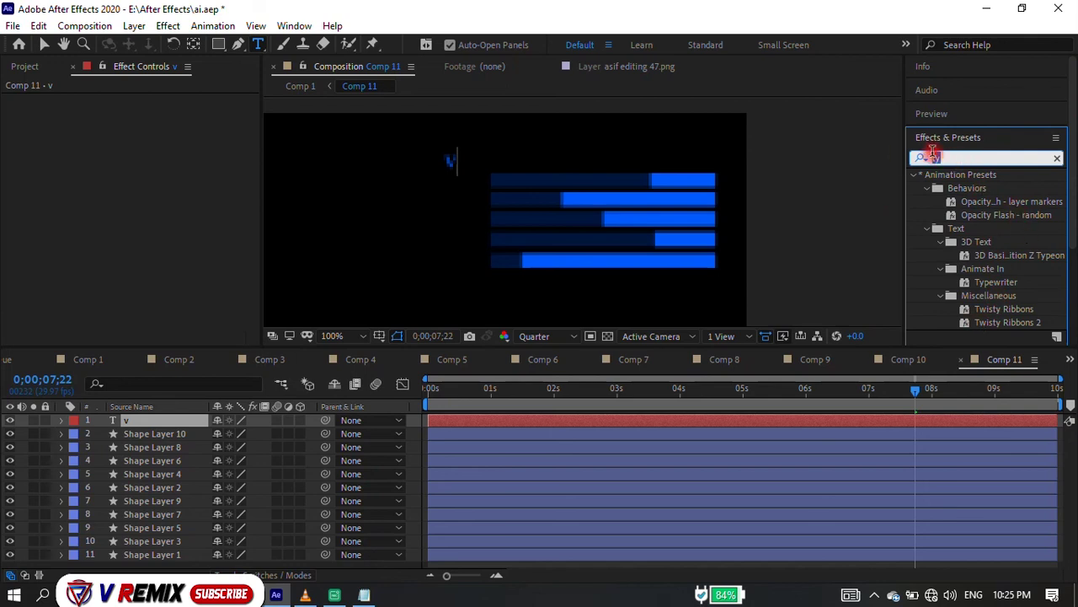
key("BackSpace")
key("BackSpace")
scroll(962, 236, "down", 5)
left_click(913, 254)
scroll(964, 262, "down", 3)
scroll(994, 238, "up", 2)
scroll(935, 192, "up", 1)
left_click(913, 141)
left_click_drag(964, 154, 448, 164)
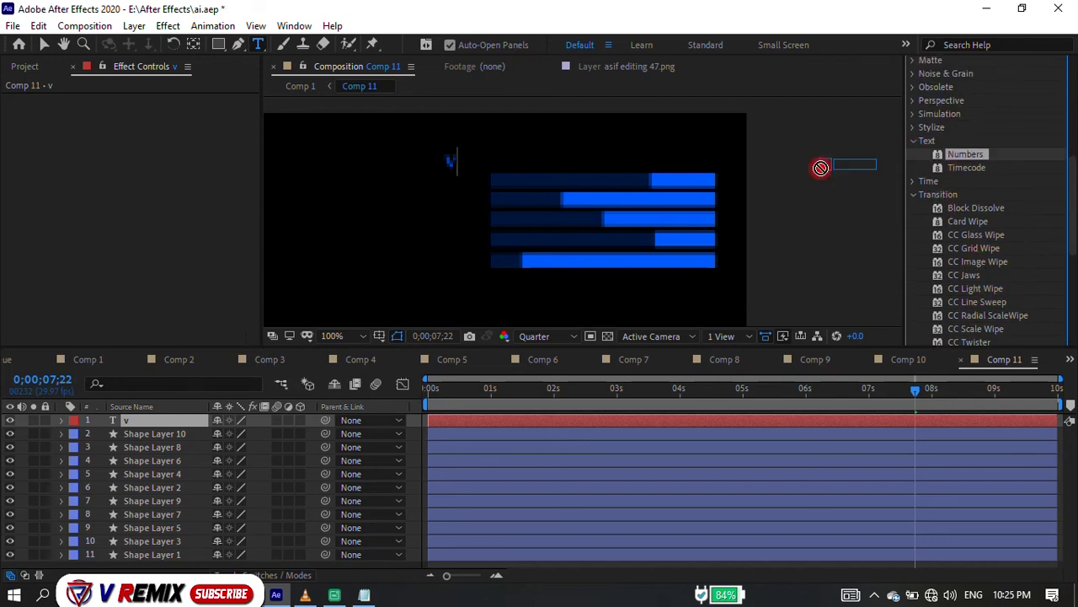
left_click(563, 351)
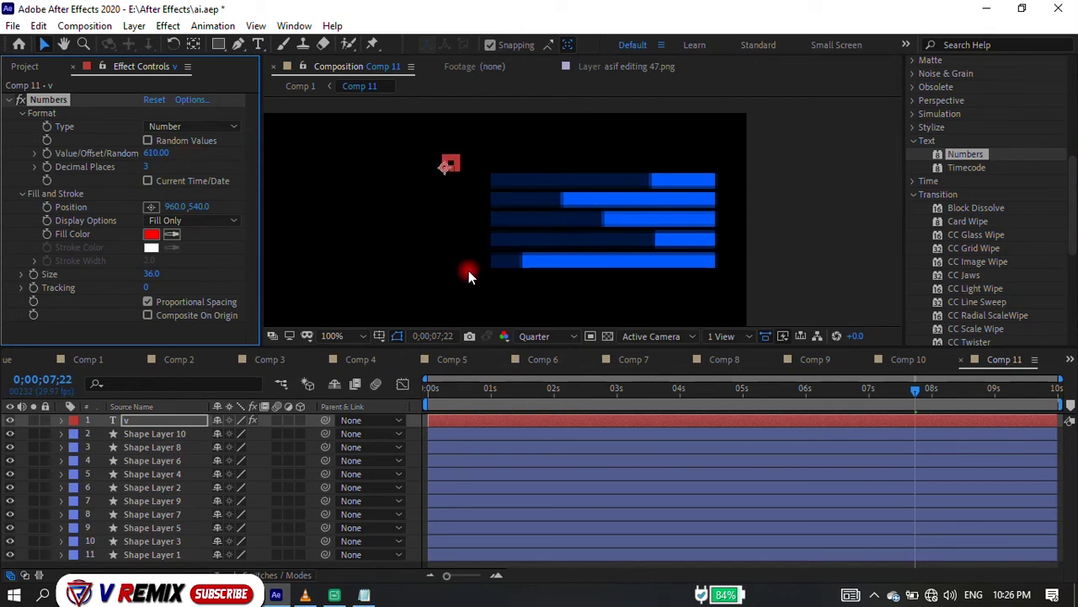
Move the Numbers counter to the top right beside the blue bars.
left_click_drag(148, 167, 544, 257)
scroll(554, 254, "down", 4)
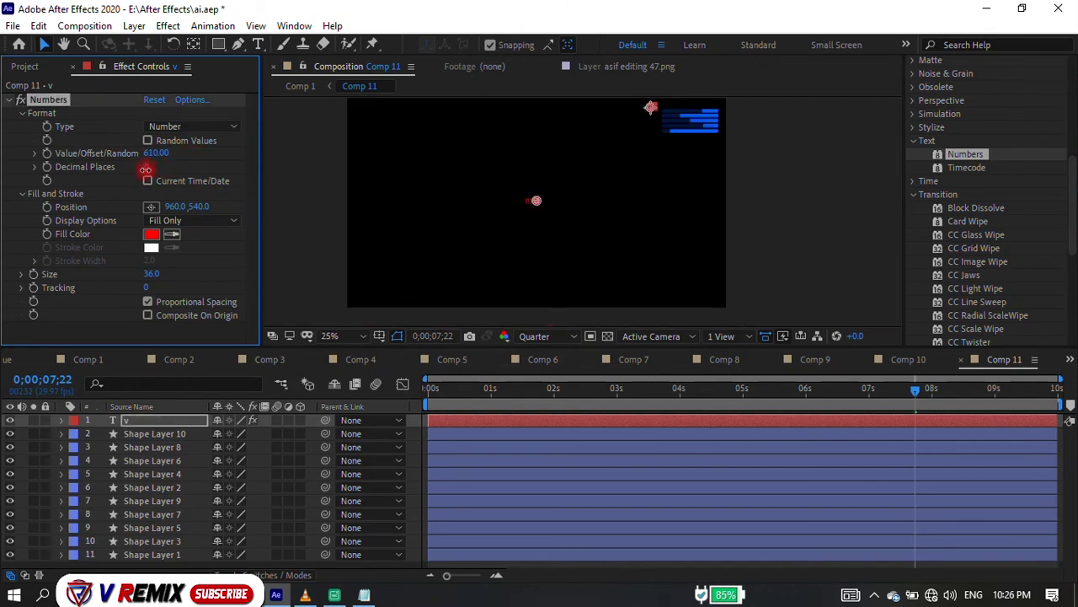
left_click_drag(194, 211, 4, 172)
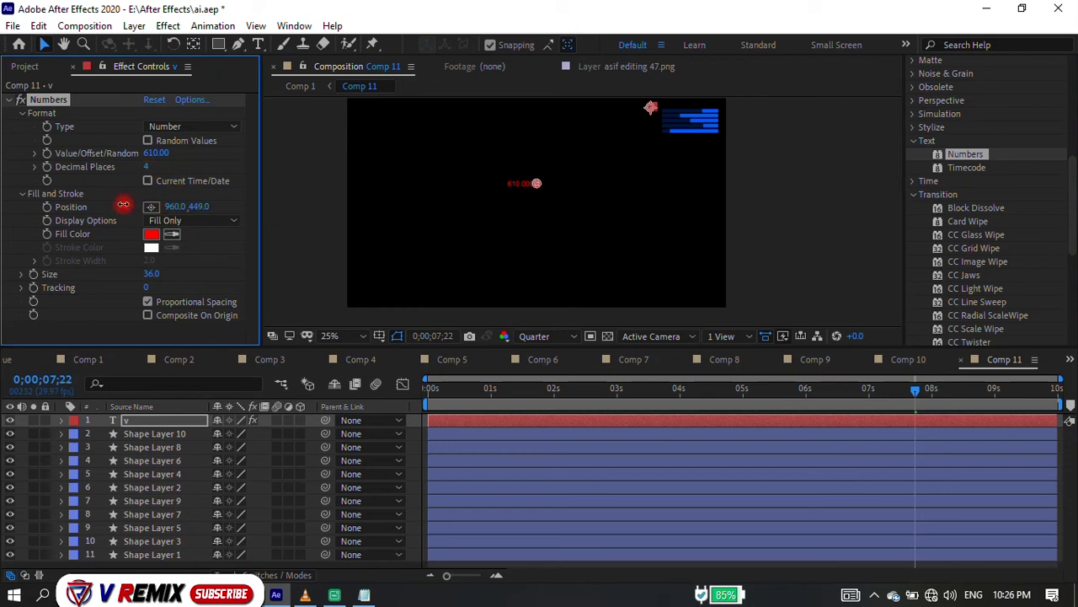
left_click_drag(207, 207, 12, 205)
left_click_drag(173, 207, 616, 169)
scroll(709, 109, "up", 2)
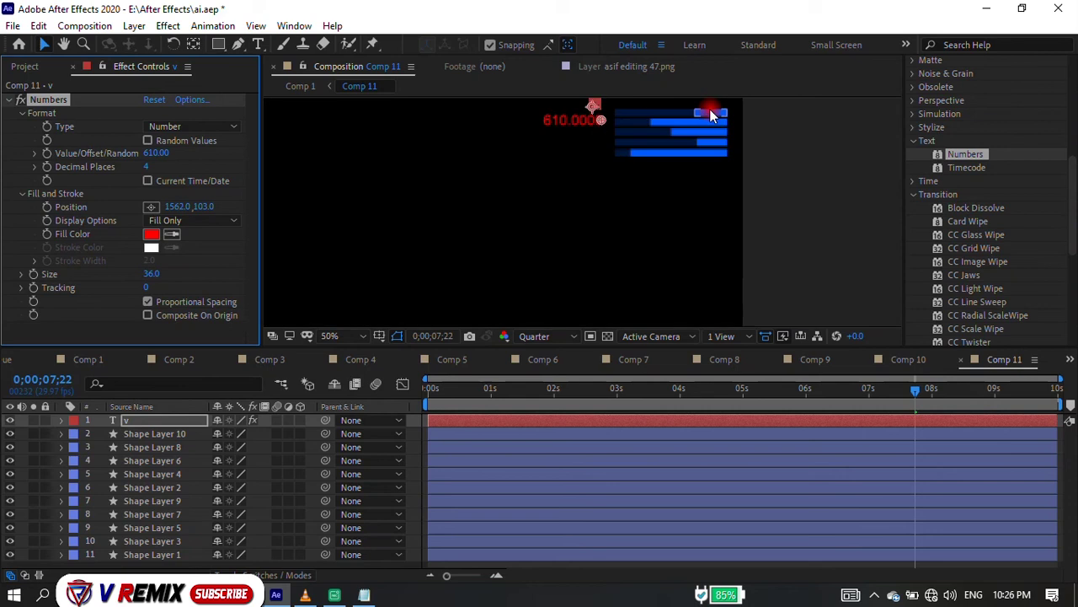
scroll(710, 108, "up", 2)
mouse_move(171, 211)
left_mouse_down()
mouse_move(177, 199)
mouse_move(210, 205)
left_mouse_up()
Set the counter to 380 with a light blue fill and size 32, nudged to 1585, 107.
mouse_move(159, 153)
left_mouse_down()
mouse_move(148, 155)
mouse_move(150, 272)
left_mouse_up()
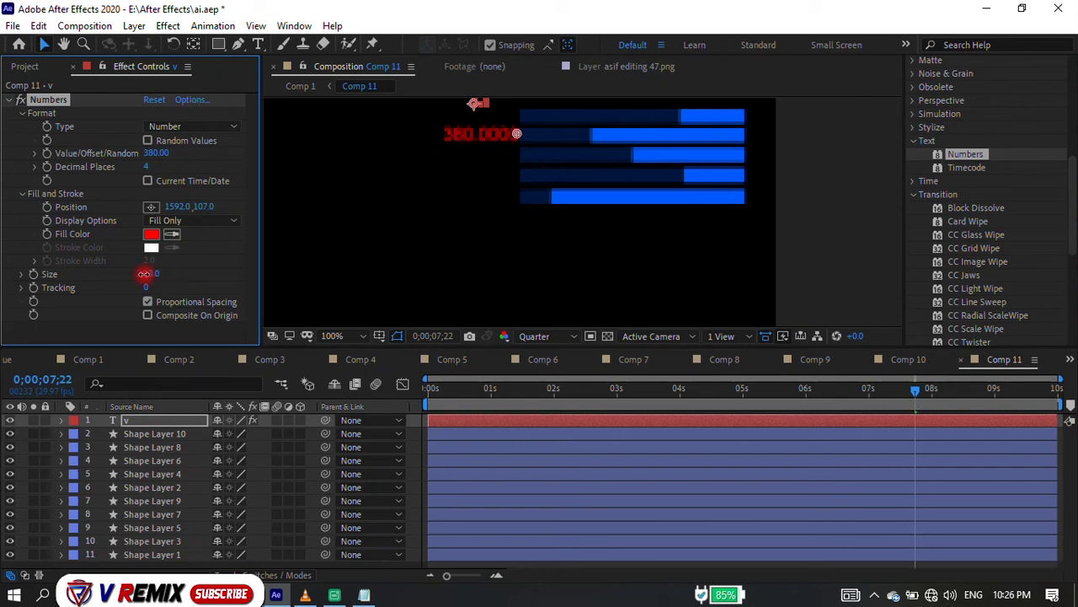
left_click(152, 234)
left_click(846, 318)
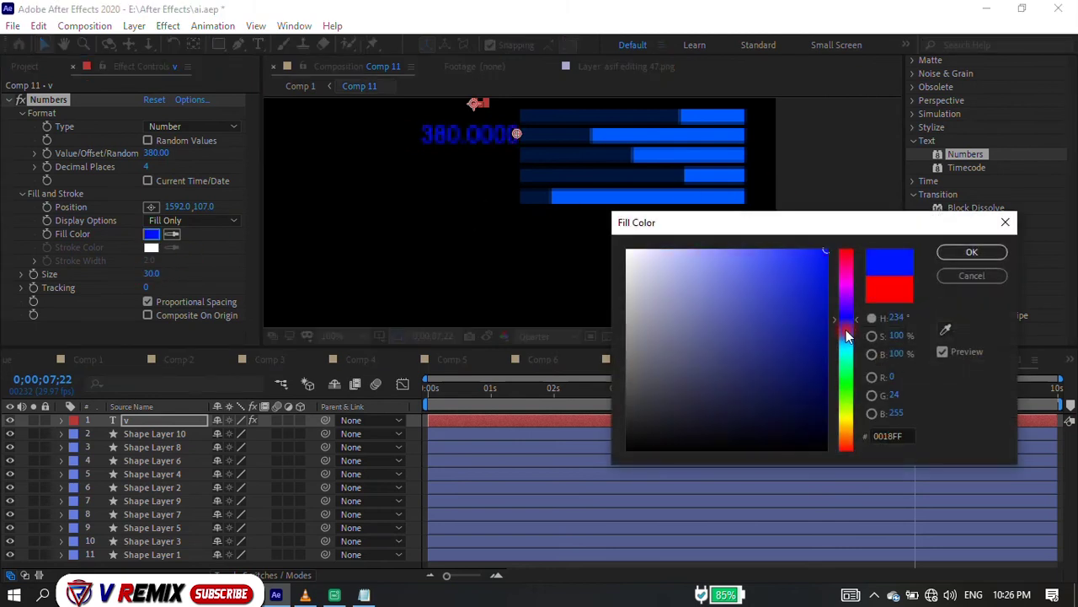
left_click_drag(846, 319, 846, 336)
left_click(972, 252)
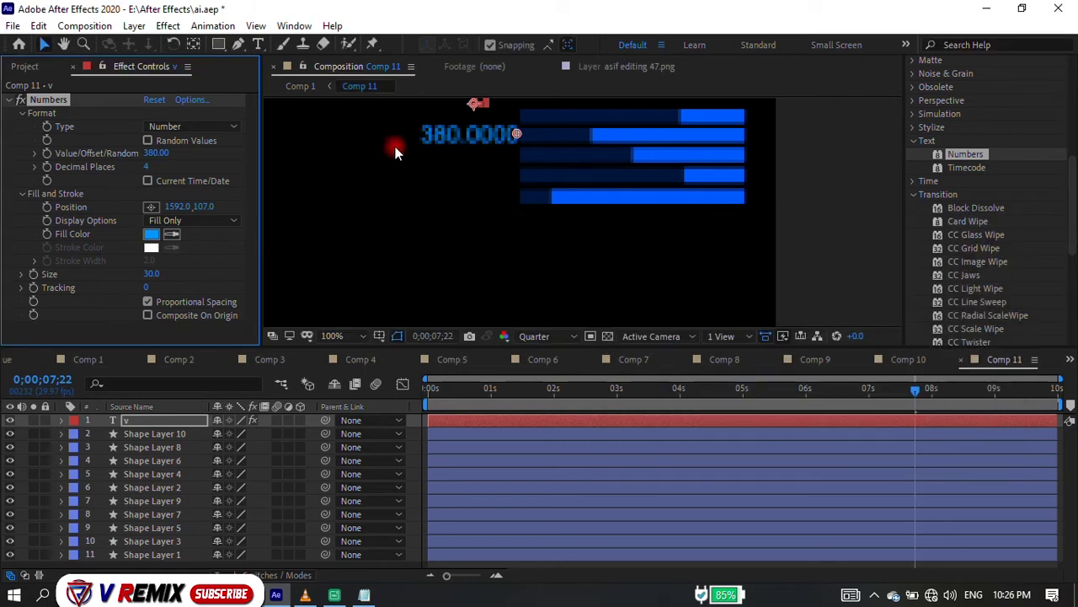
left_click_drag(189, 207, 180, 205)
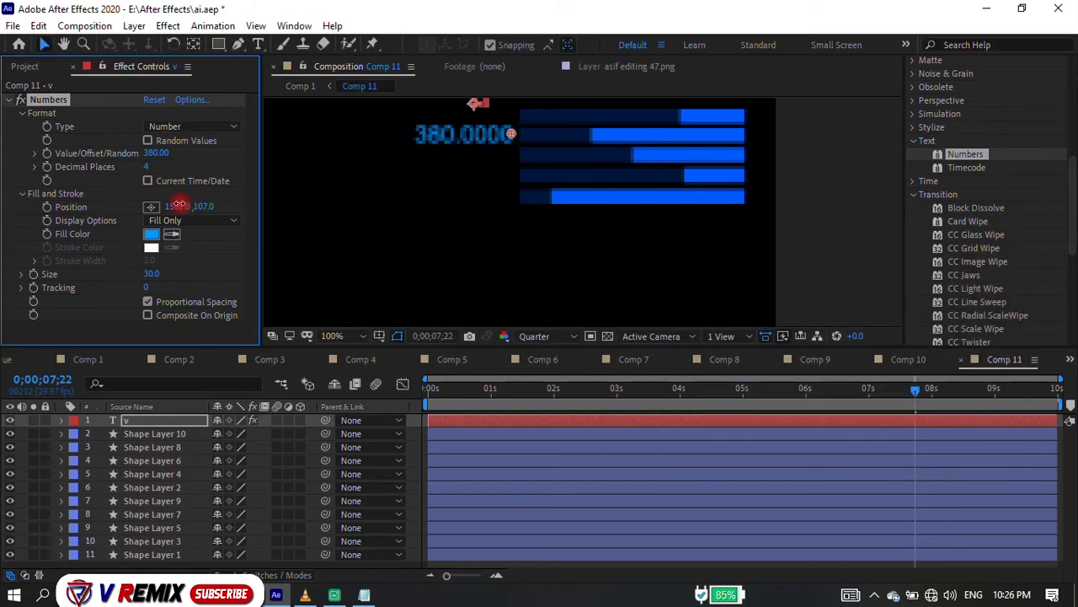
left_click_drag(151, 278, 151, 273)
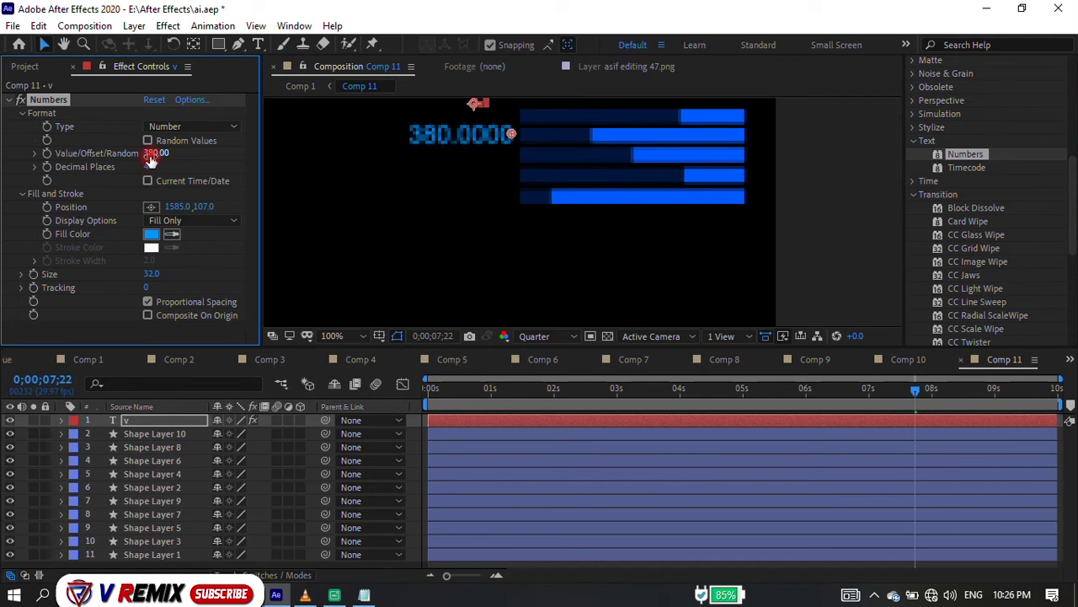
left_click_drag(455, 389, 396, 381)
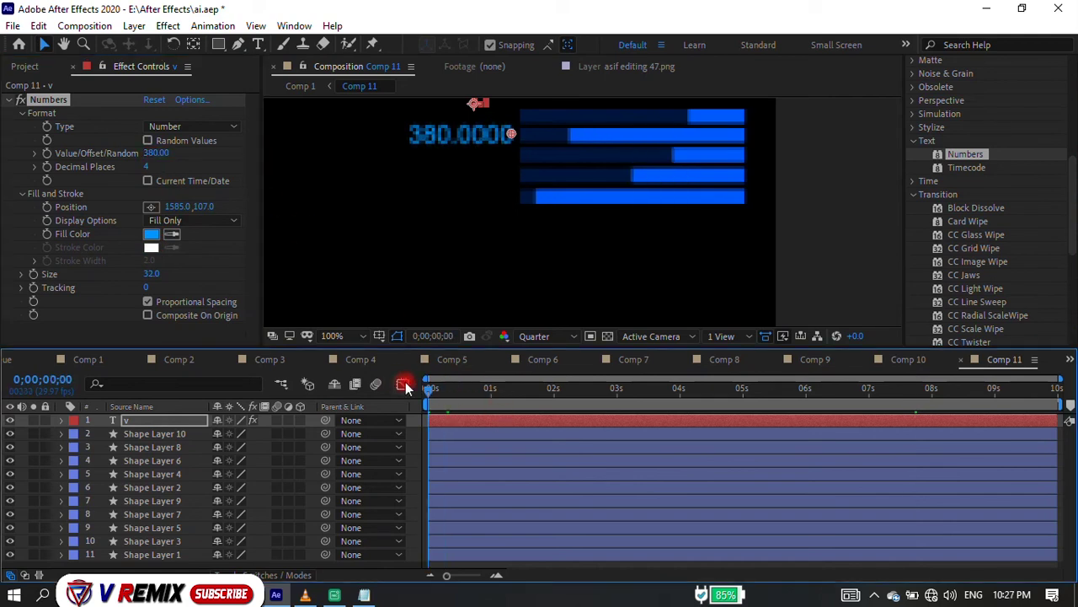
Delete the stray letter v from the counter's text layer.
left_click(459, 416)
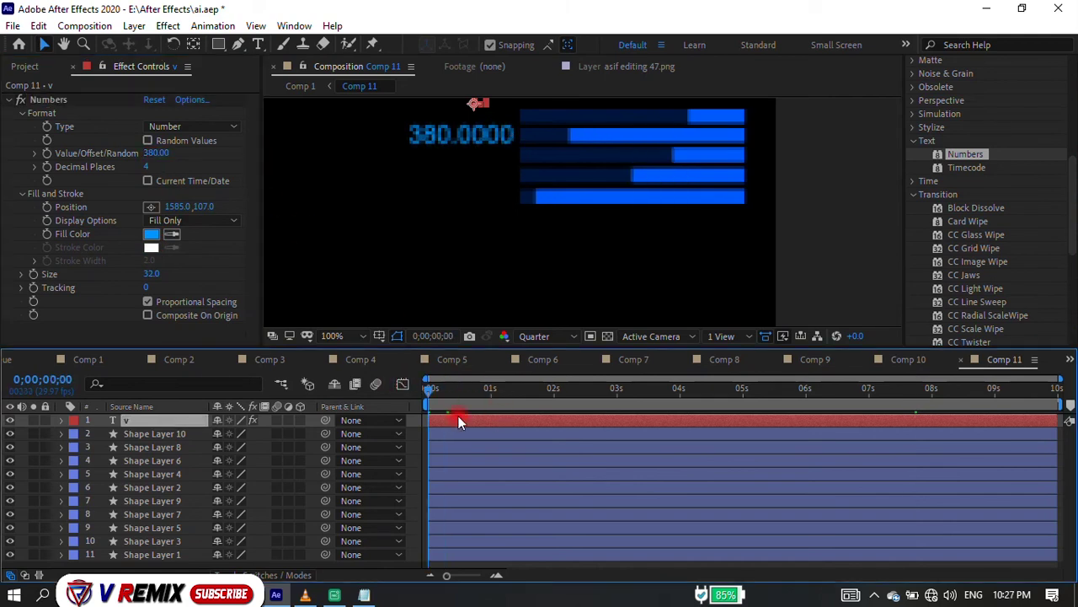
double_click(149, 421)
key("BackSpace")
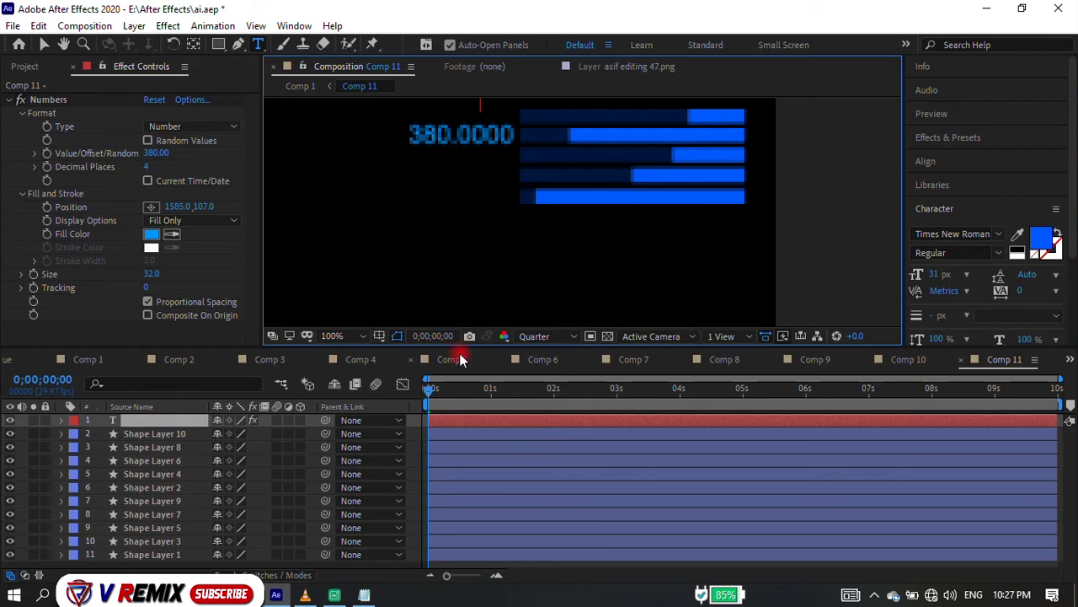
left_click_drag(440, 388, 377, 400)
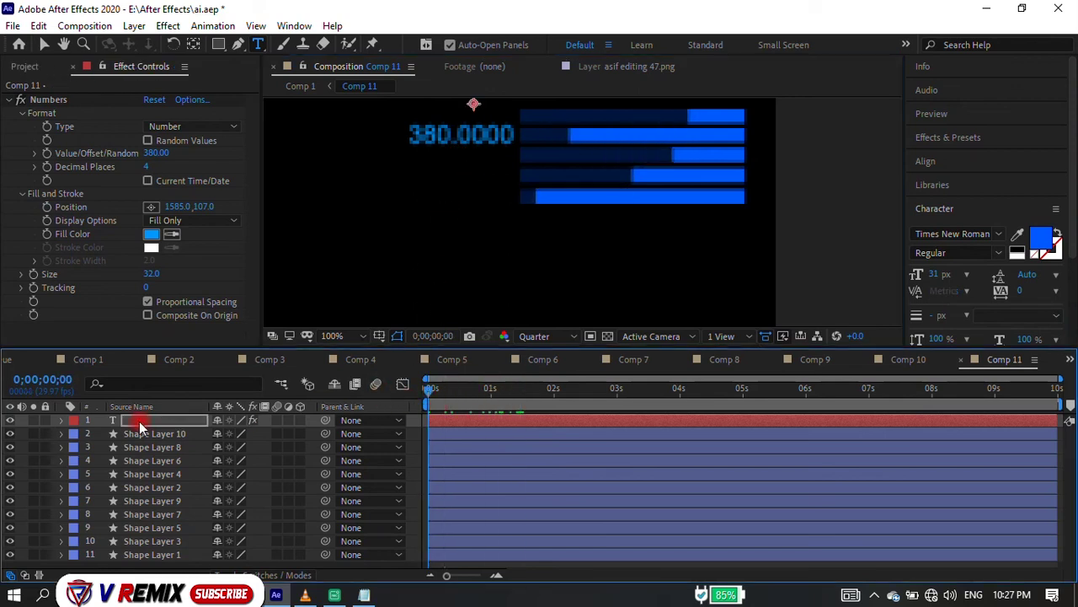
Keyframe Value/Offset/Random from -250 at the start to 1910 at the end, preview, and duplicate the layer.
left_click(47, 153)
left_click_drag(152, 154, 82, 152)
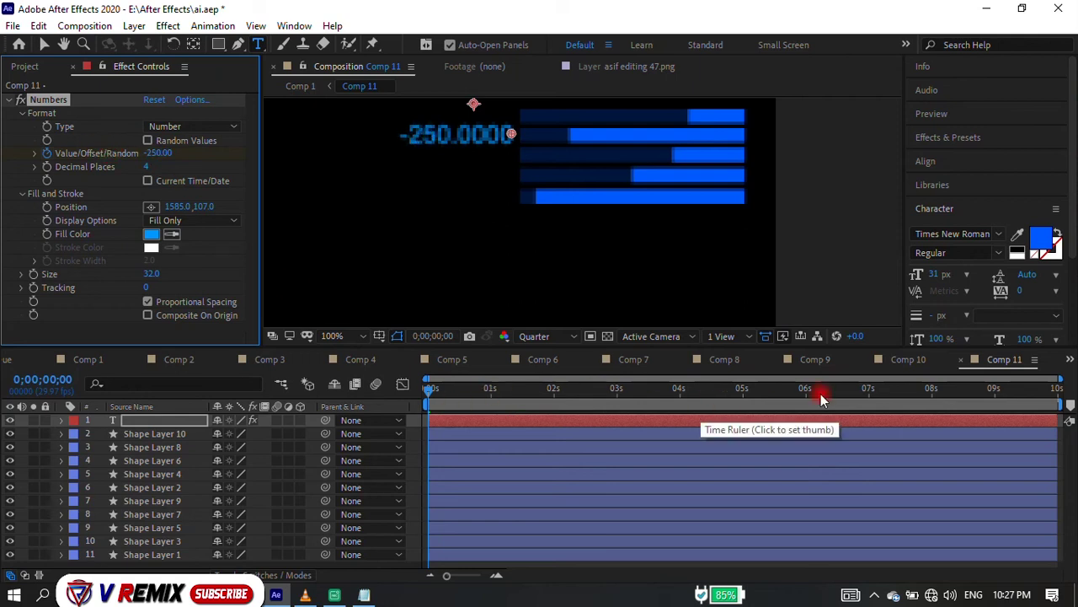
left_click(1058, 390)
left_click_drag(159, 153, 208, 154)
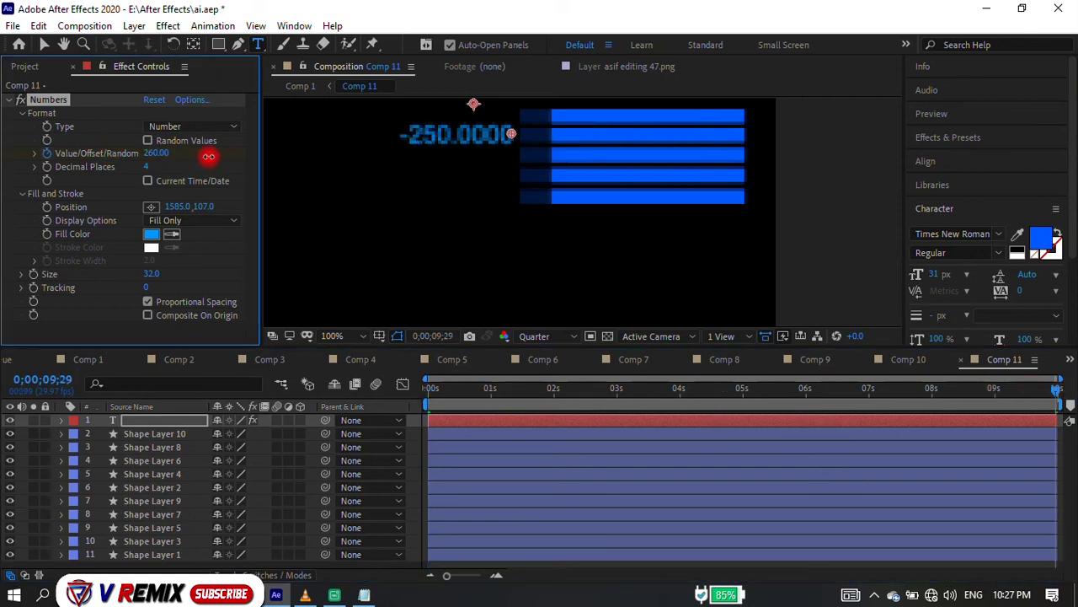
key("space")
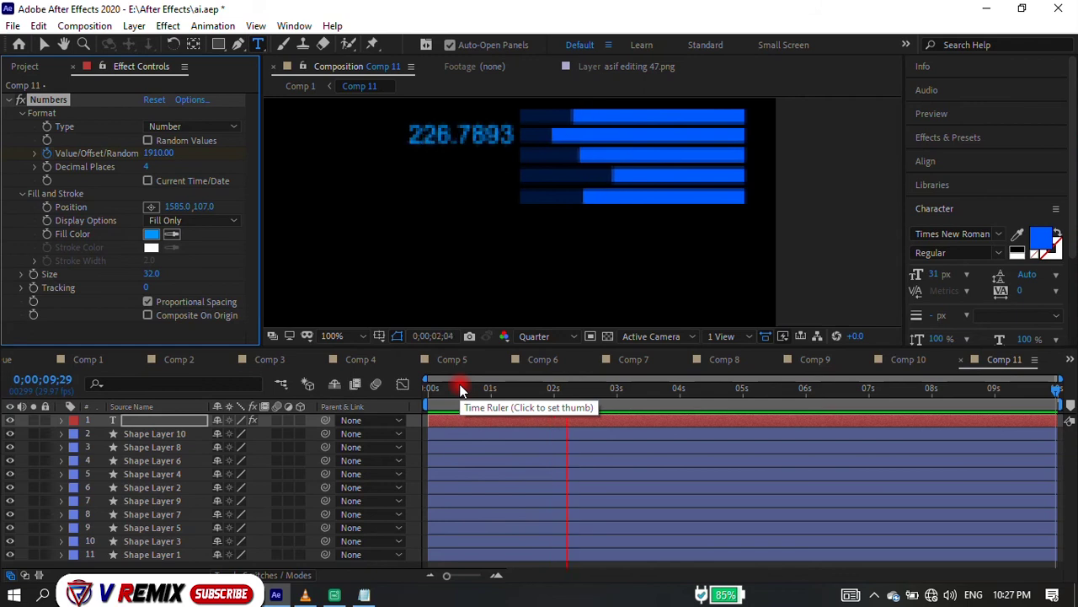
key("space")
left_click(460, 422)
key("ctrl+d")
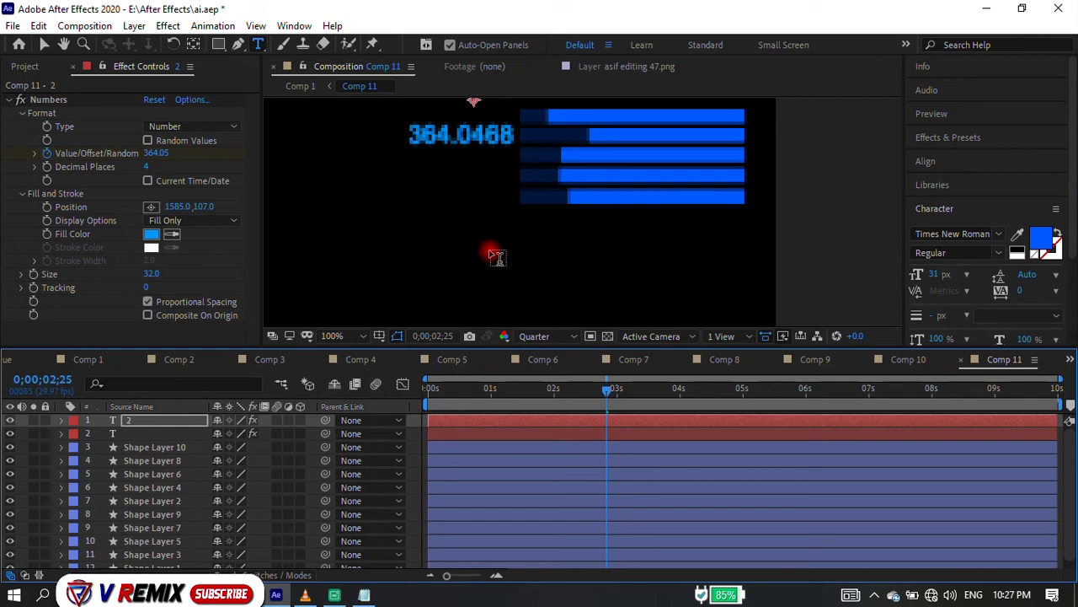
Delete the duplicated counter layer 2.
scroll(506, 224, "down", 2)
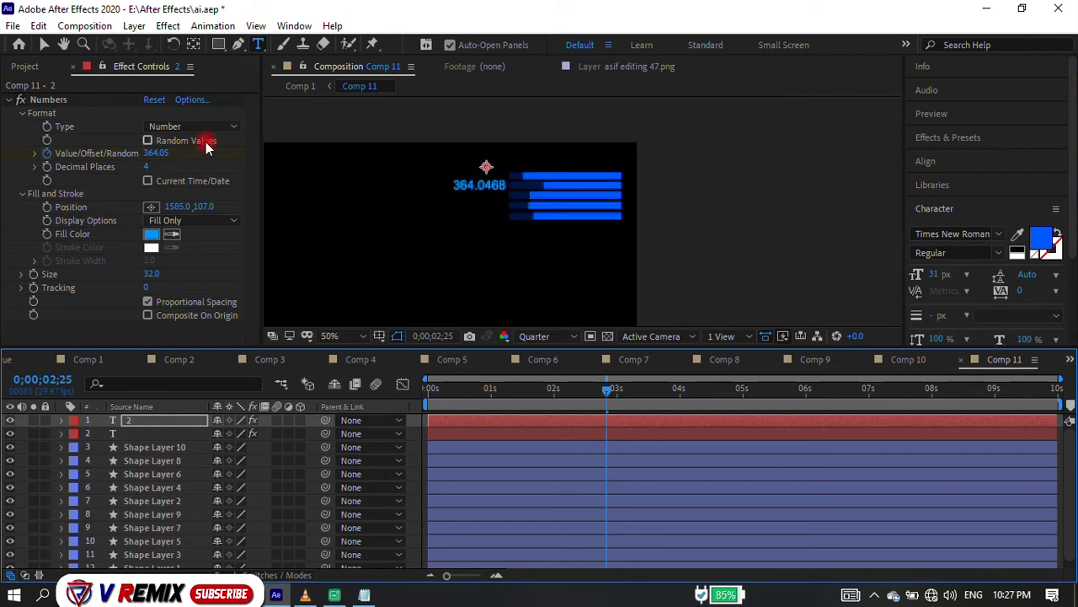
key("v")
left_click(477, 183)
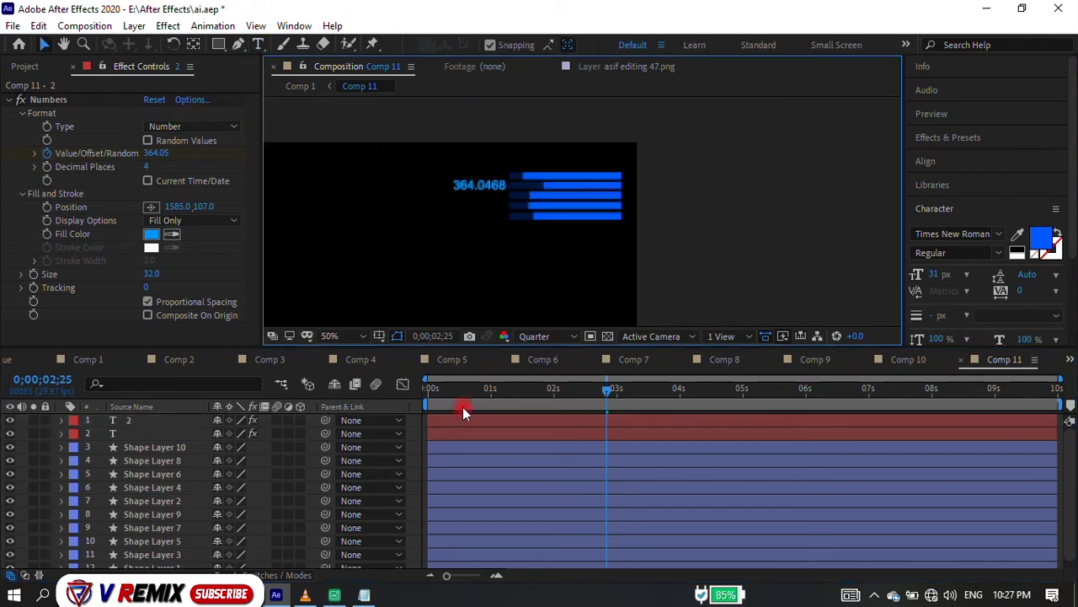
left_click(470, 414)
scroll(548, 178, "down", 1)
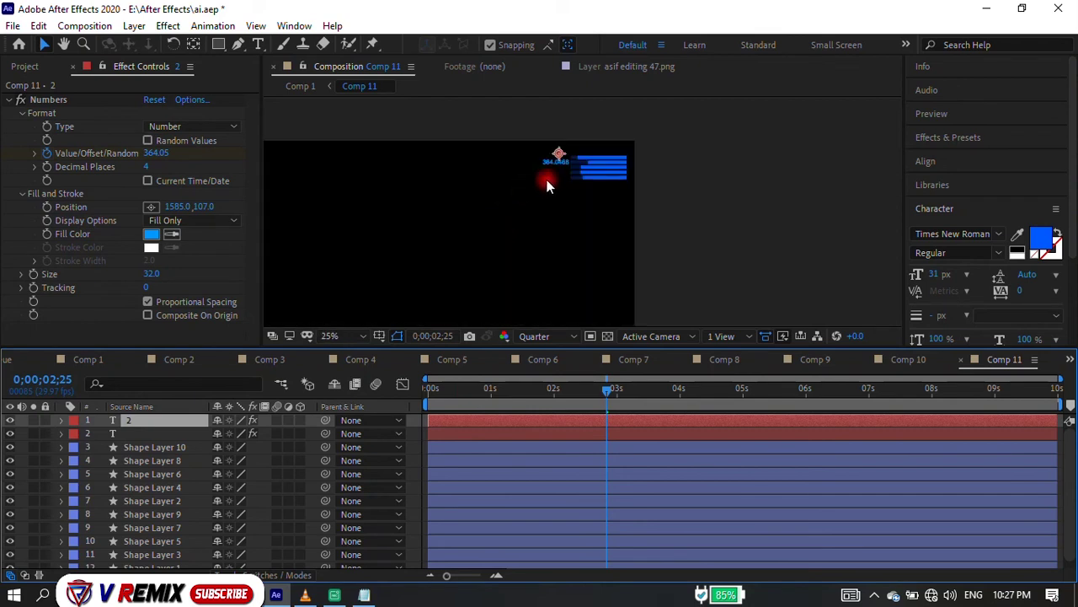
left_click(549, 181)
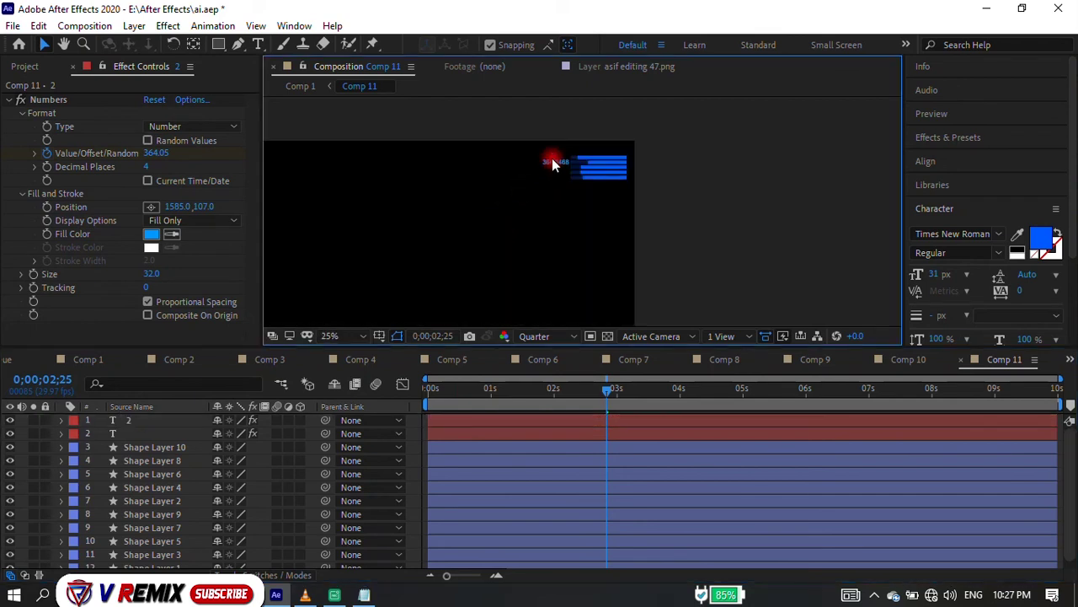
left_click(480, 427)
key("Return")
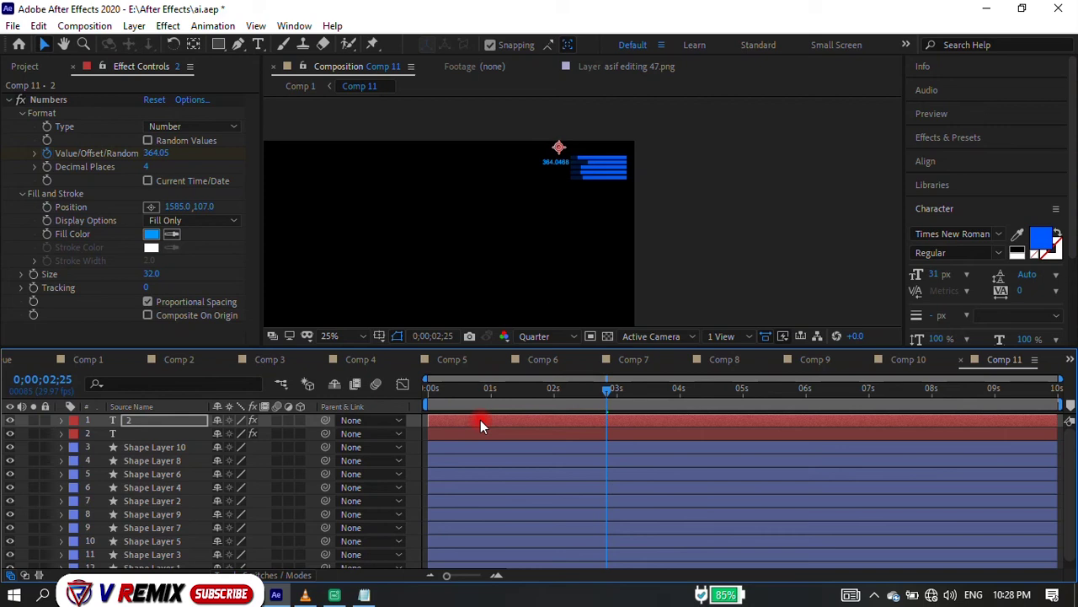
key("Delete")
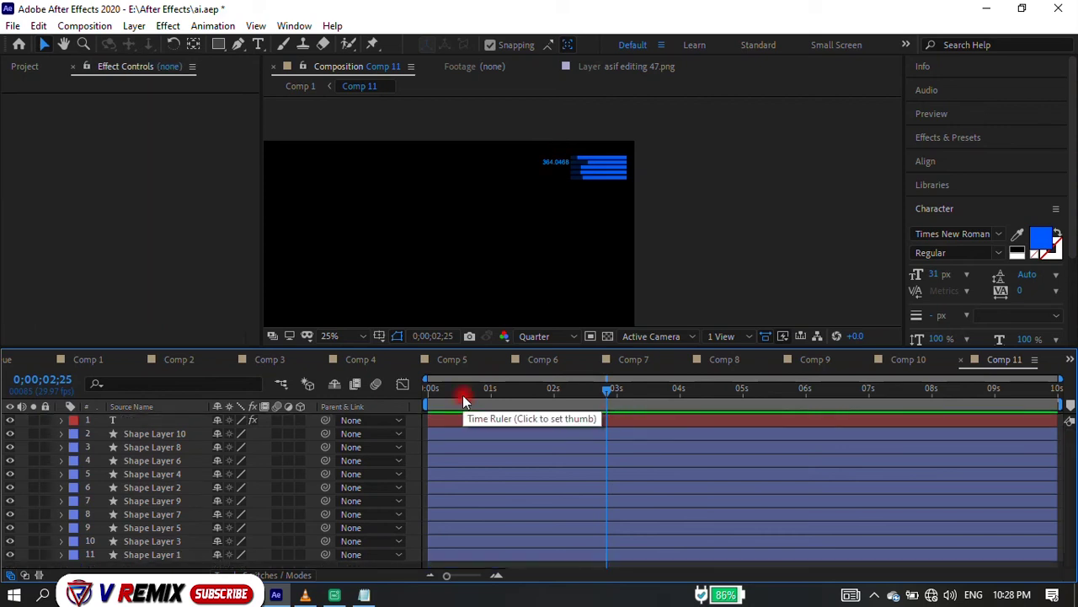
Select the remaining counter layer and inspect its Numbers effect.
scroll(552, 165, "up", 2)
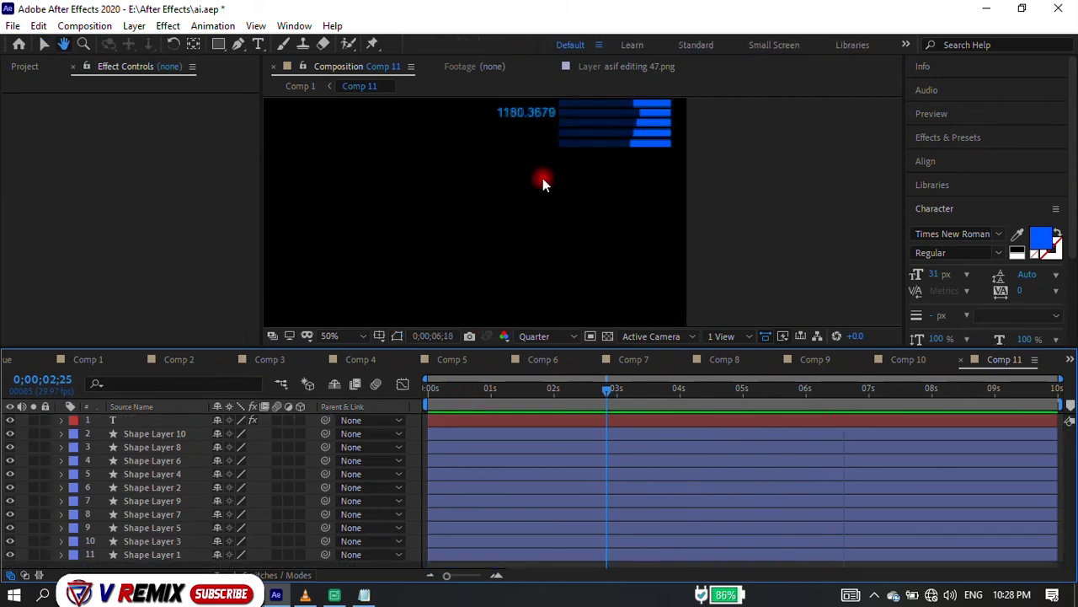
left_click(488, 421)
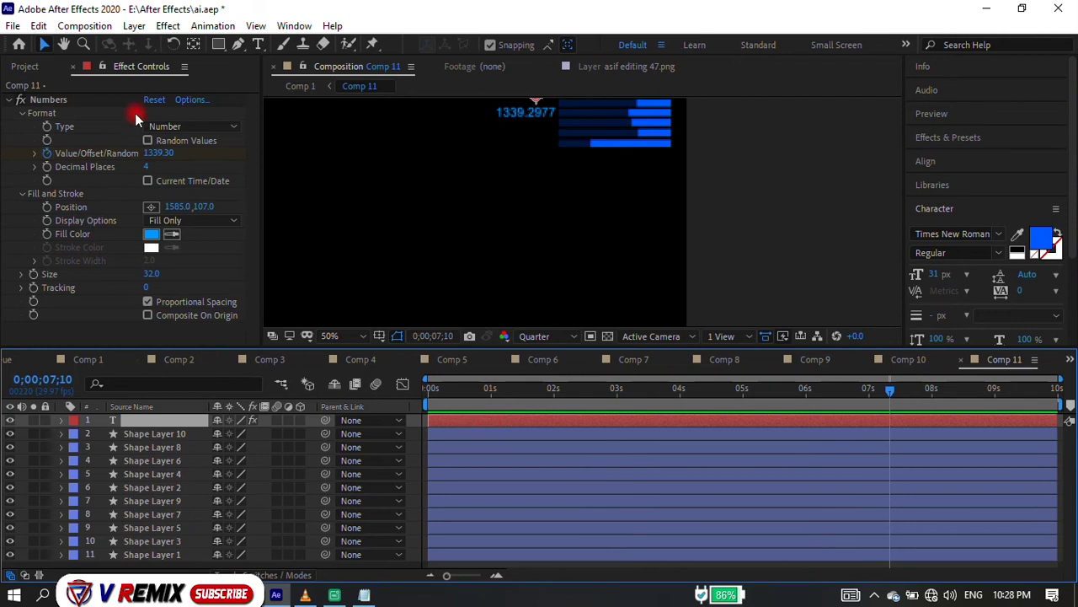
left_click(90, 103)
left_click(517, 264)
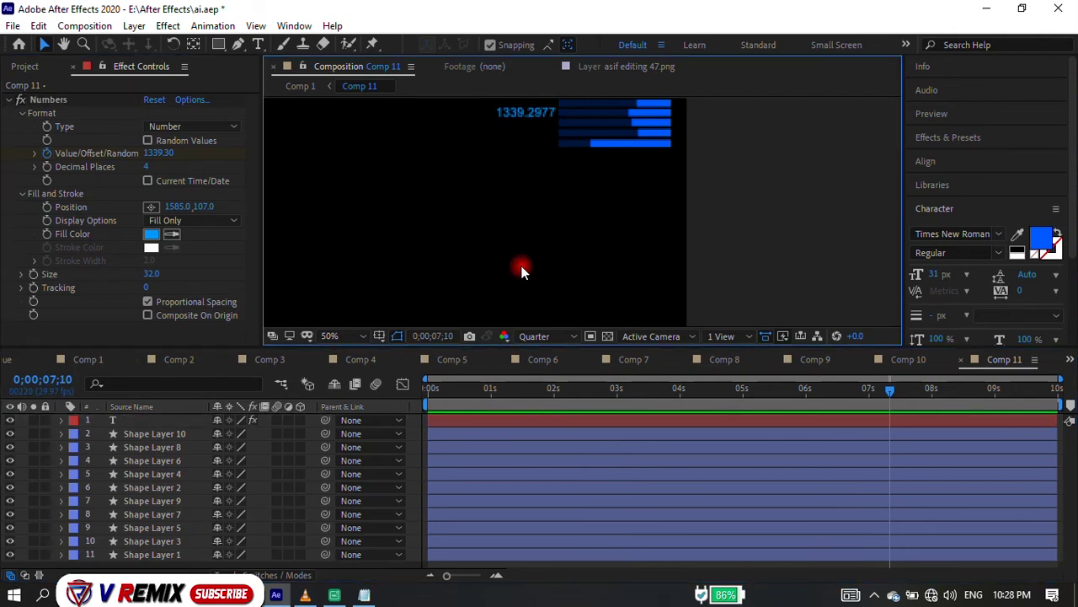
scroll(517, 264, "down", 2)
scroll(554, 137, "up", 2)
Create a new text layer and paste the Numbers effect onto it.
left_click(260, 43)
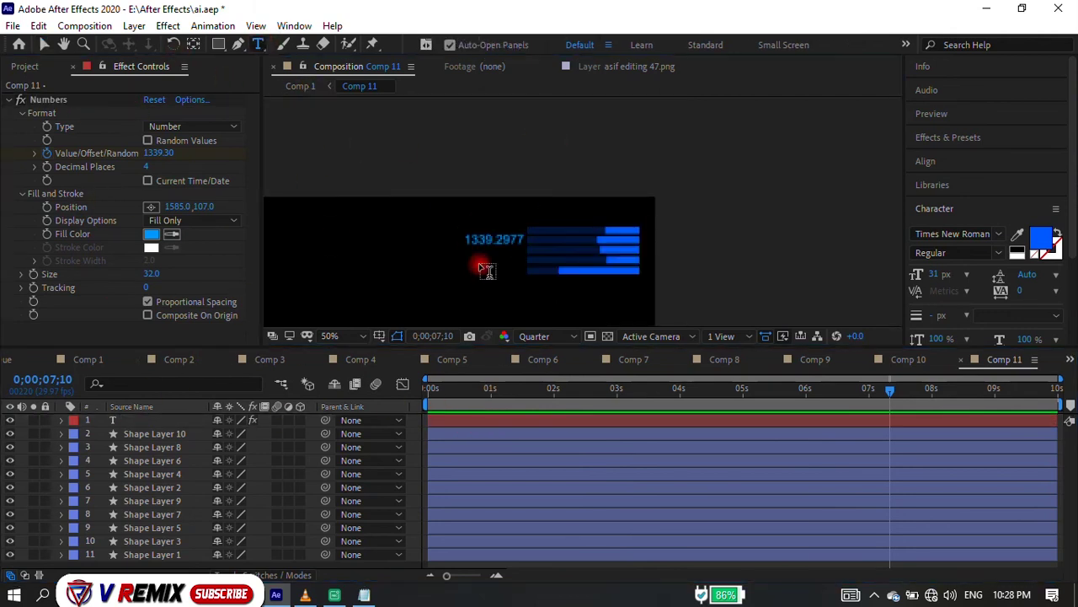
left_click(480, 261)
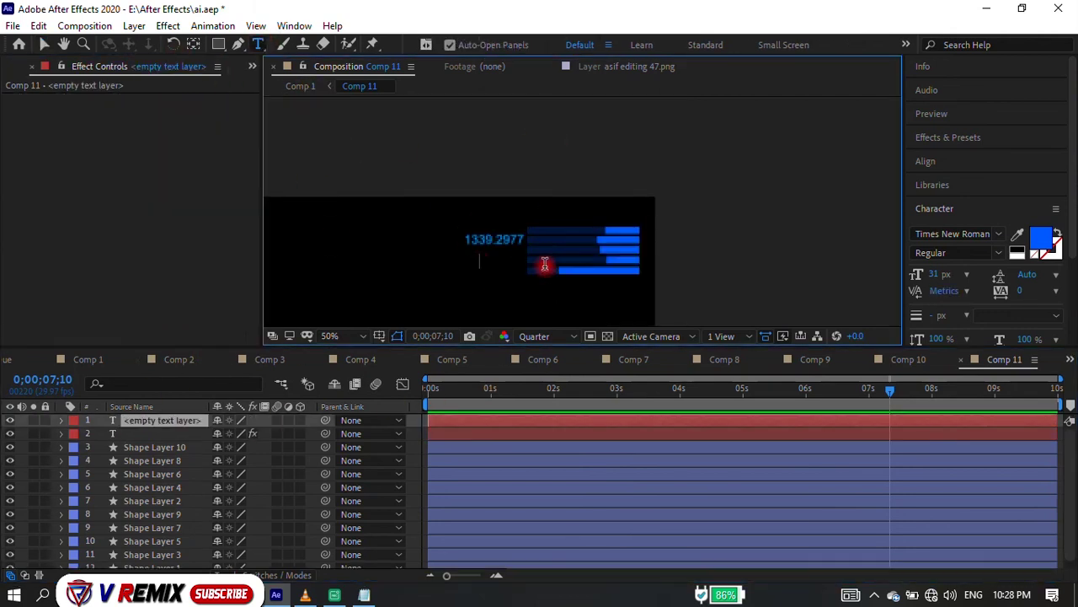
left_click(491, 421)
key("ctrl+v")
scroll(511, 278, "down", 4)
scroll(518, 270, "up", 4)
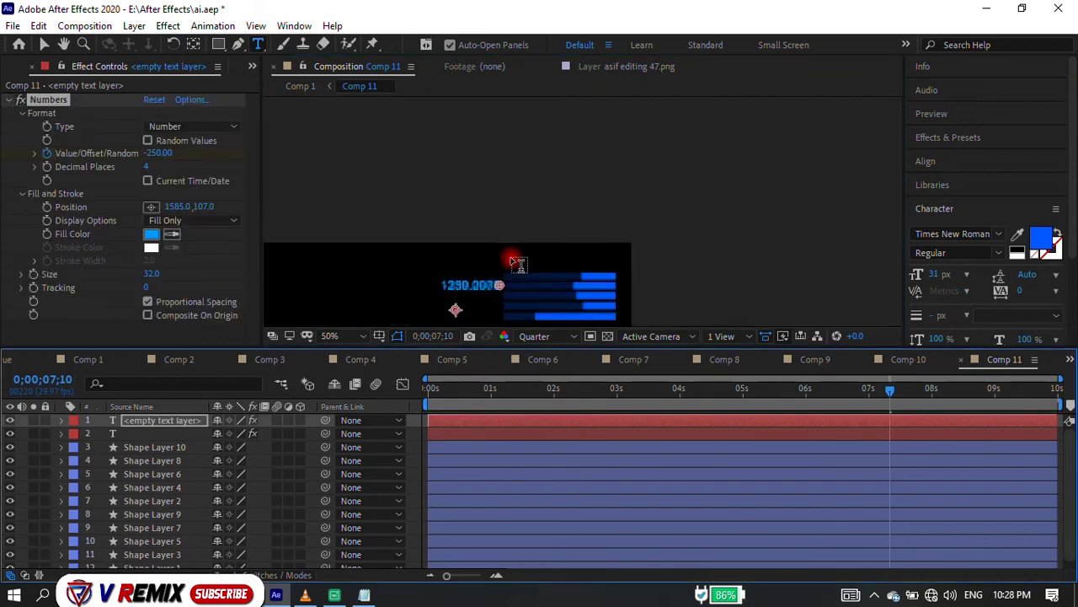
scroll(476, 265, "up", 2)
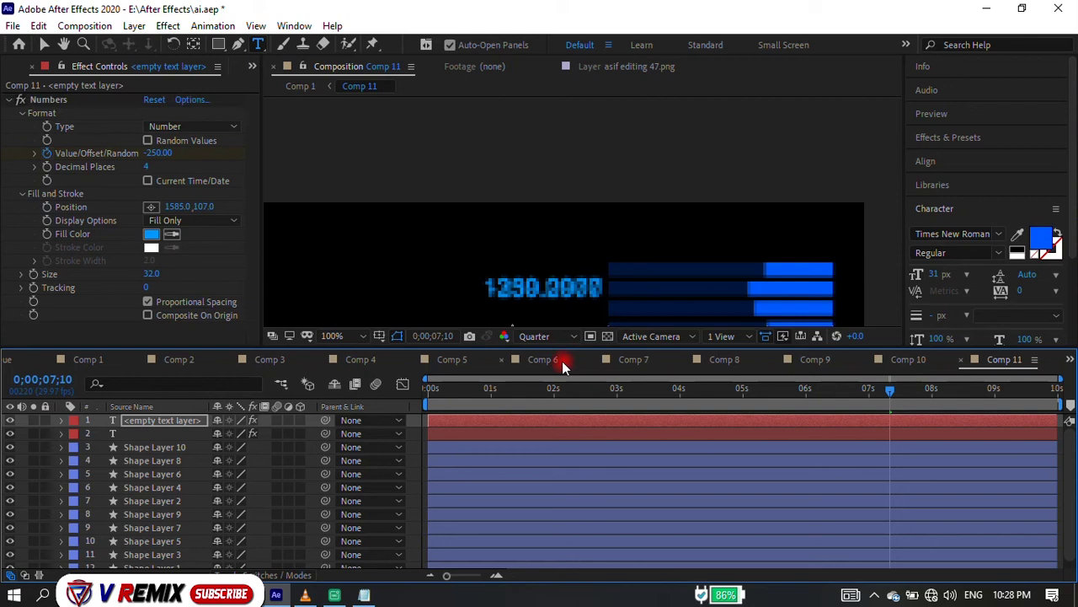
Delete the leftover empty text layer and return to the start of the comp.
key("v")
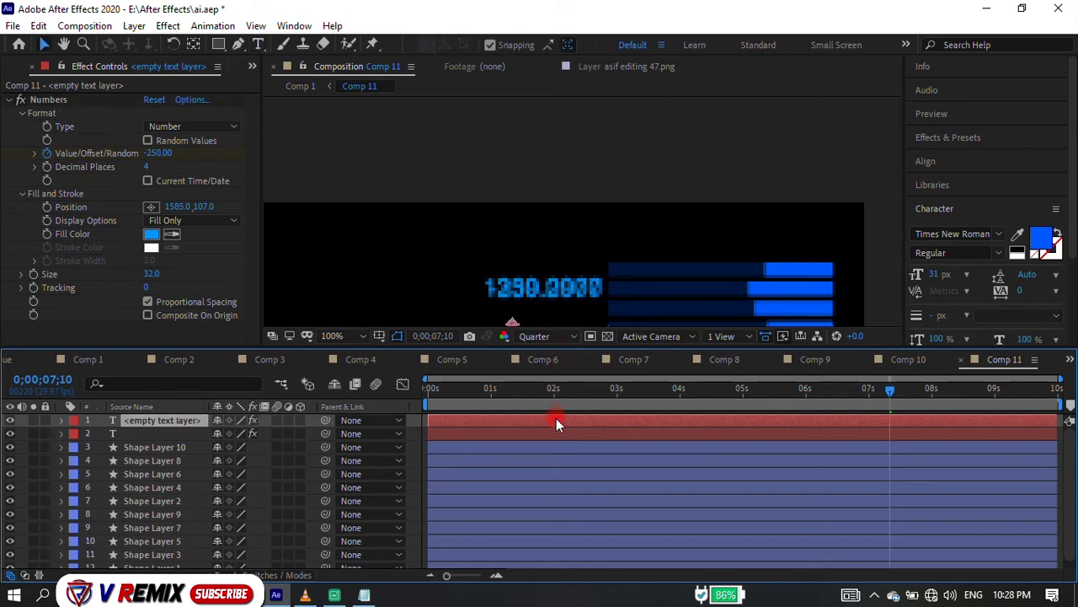
key("End")
key("p")
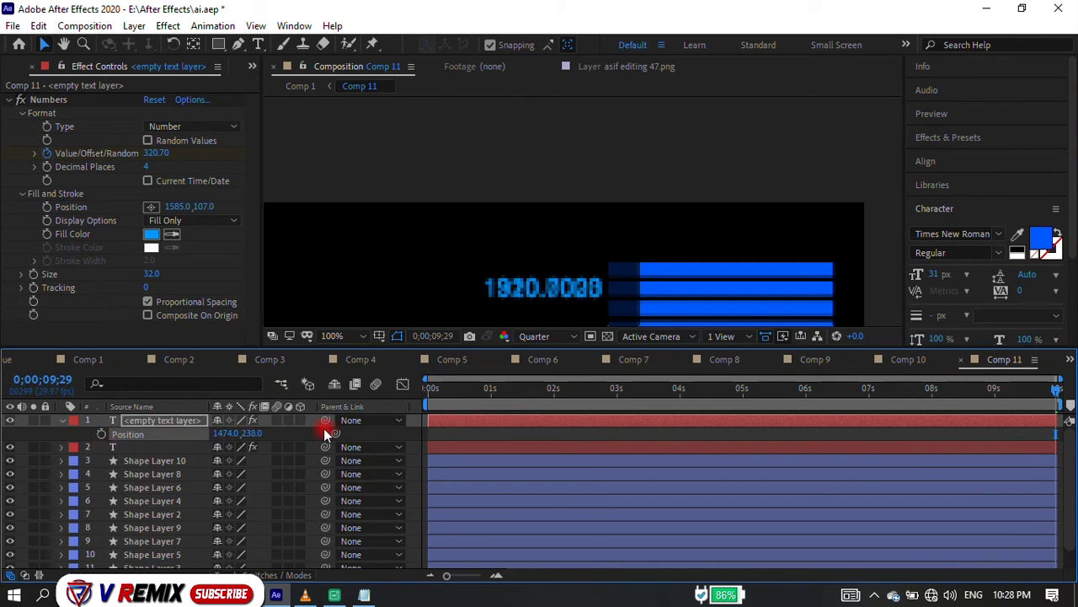
key("ctrl+z")
key("Delete")
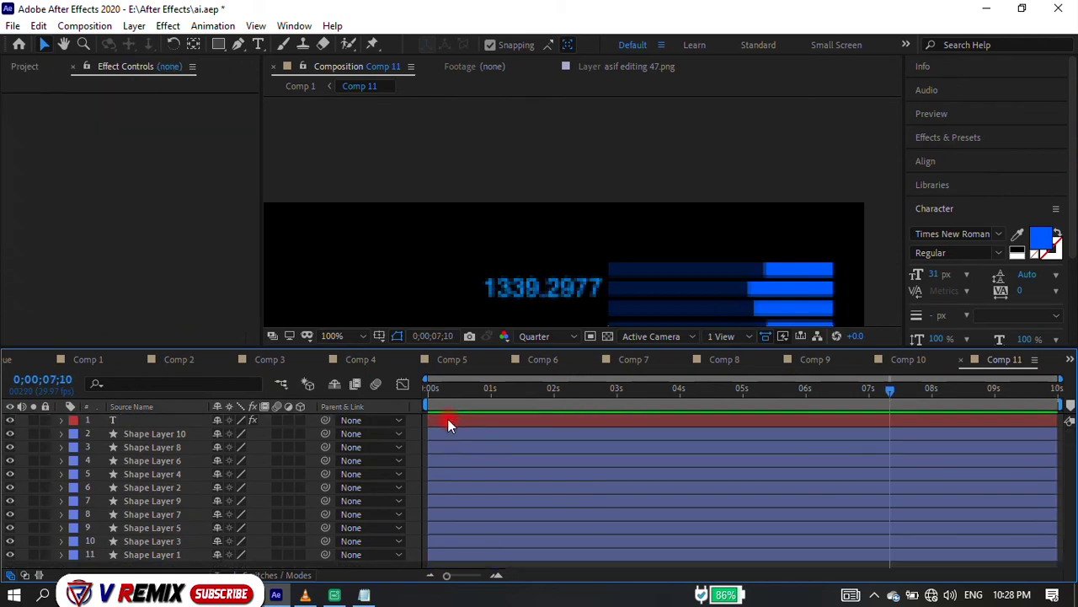
key("Home")
scroll(666, 289, "down", 2)
Create a new 'v' text layer and apply Text > Numbers to it.
left_click(258, 44)
left_click(526, 253)
type("v")
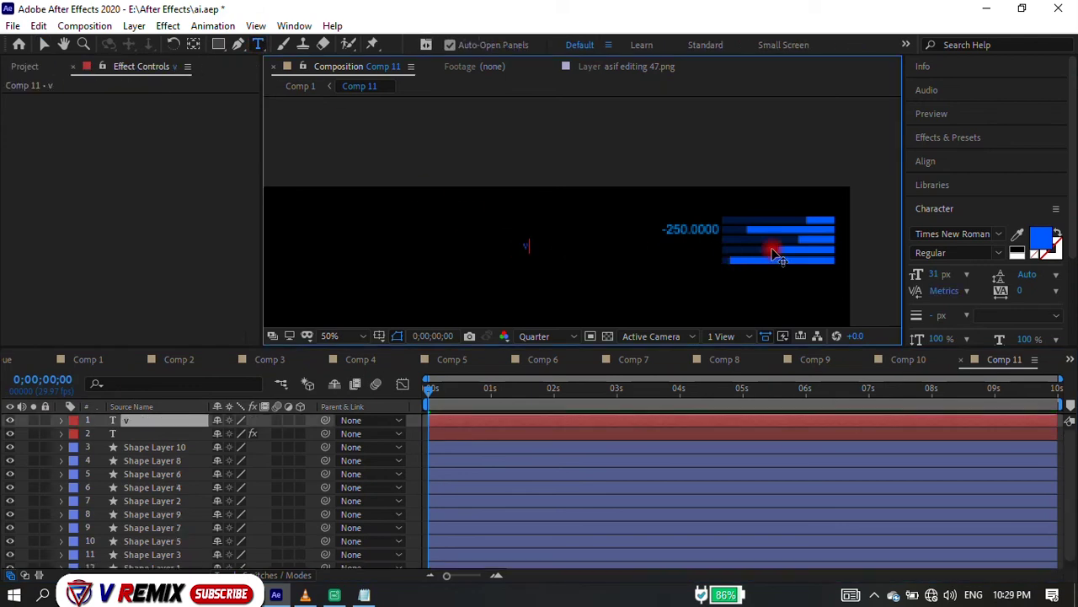
left_click(943, 139)
left_click(919, 312)
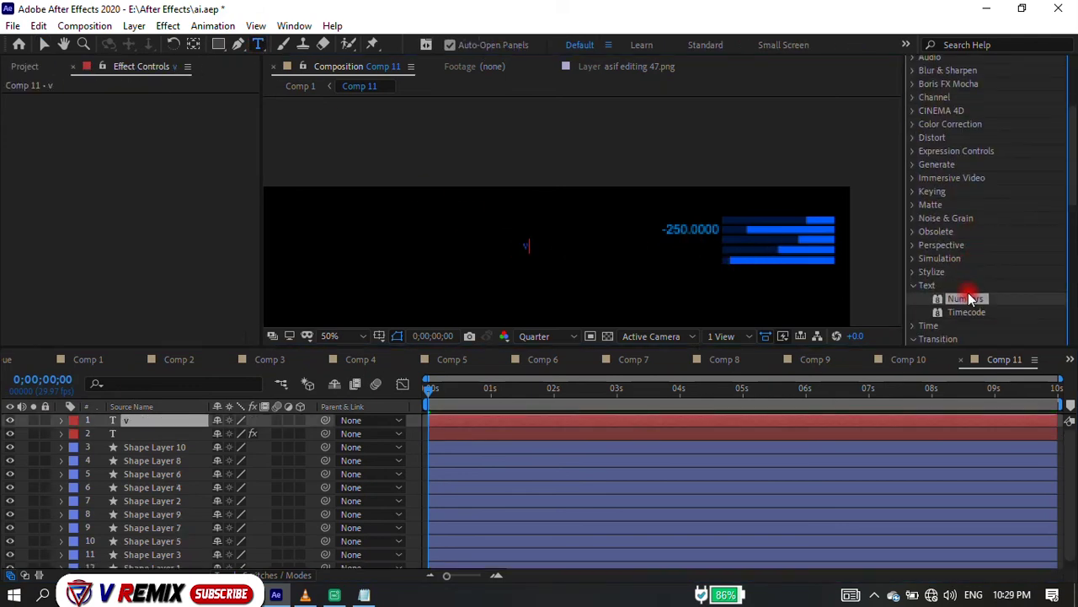
mouse_move(965, 299)
left_mouse_down()
mouse_move(739, 429)
mouse_move(735, 421)
left_mouse_up()
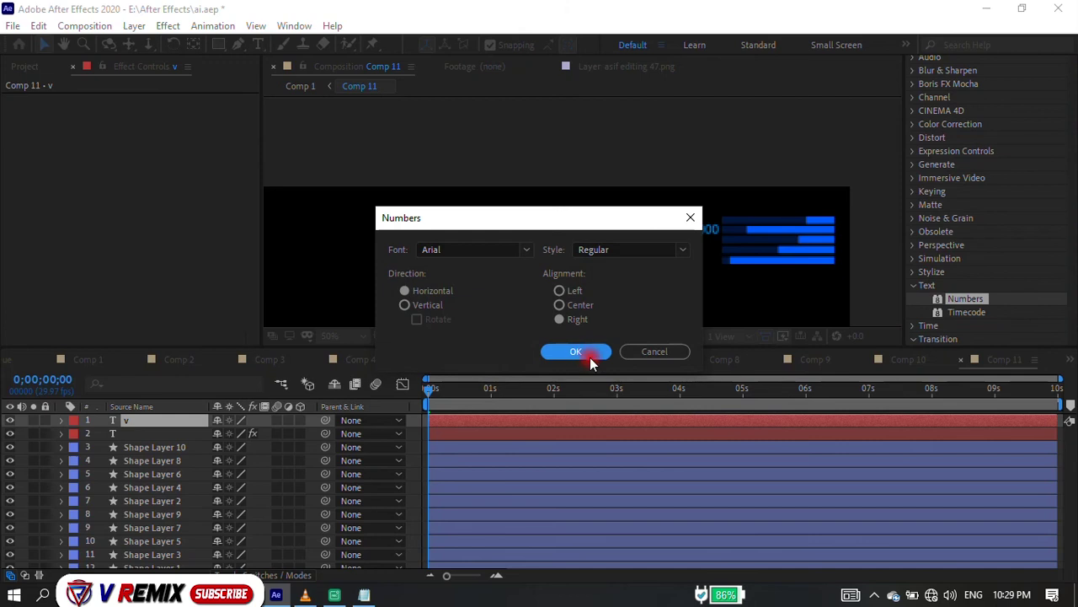
left_click(589, 357)
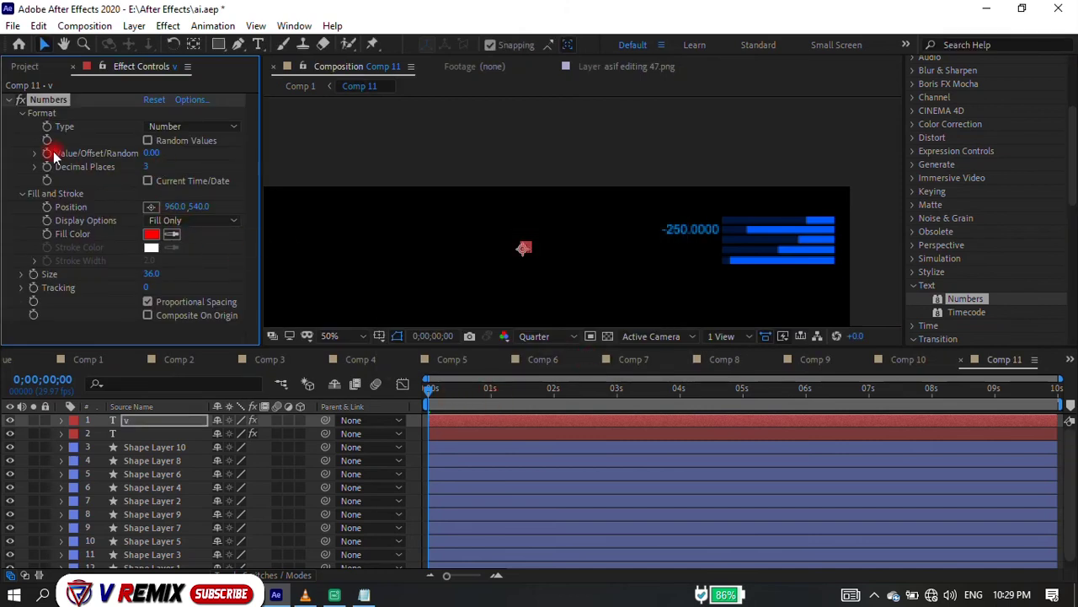
Set the counter's end value to 1360, clear the placeholder v, and fill it blue.
left_click(1057, 389)
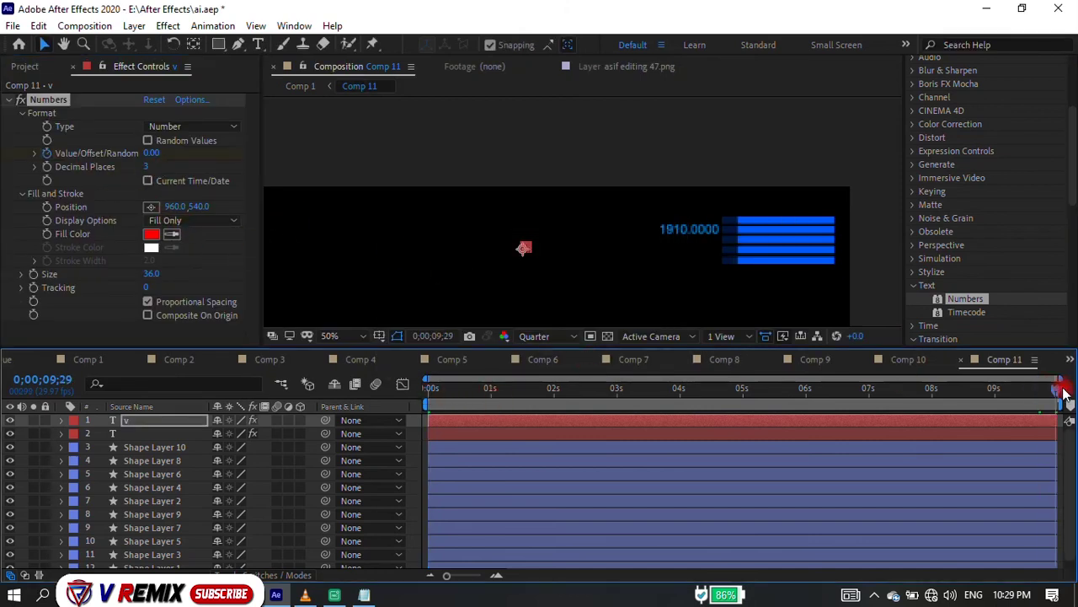
left_click_drag(151, 153, 248, 160)
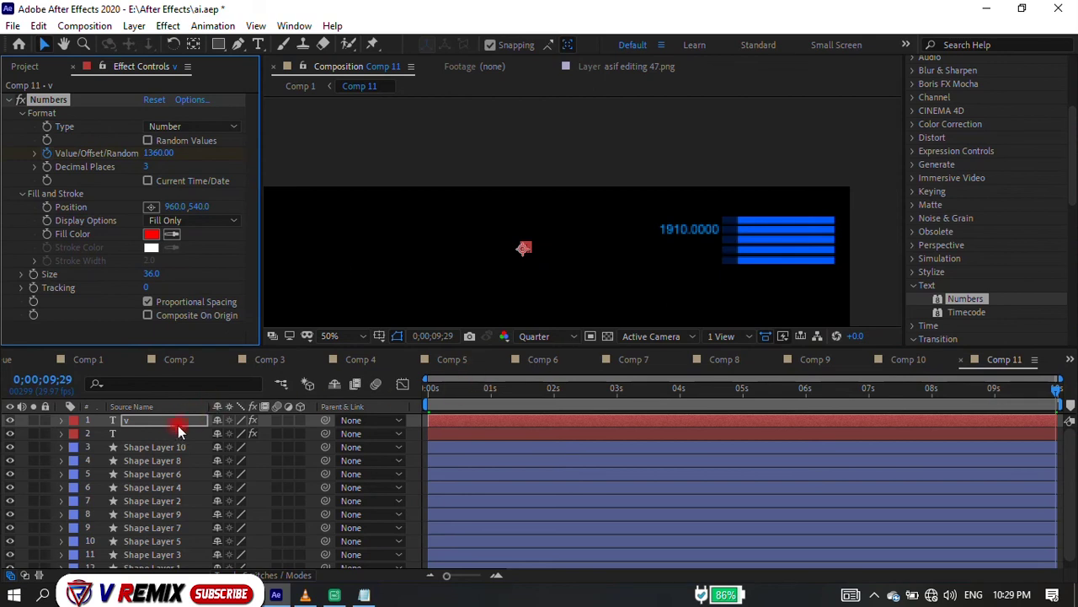
left_click(170, 424)
double_click(169, 424)
key("BackSpace")
scroll(506, 318, "down", 4)
scroll(687, 227, "up", 2)
left_click(151, 233)
left_click_drag(846, 253, 852, 342)
left_click(971, 252)
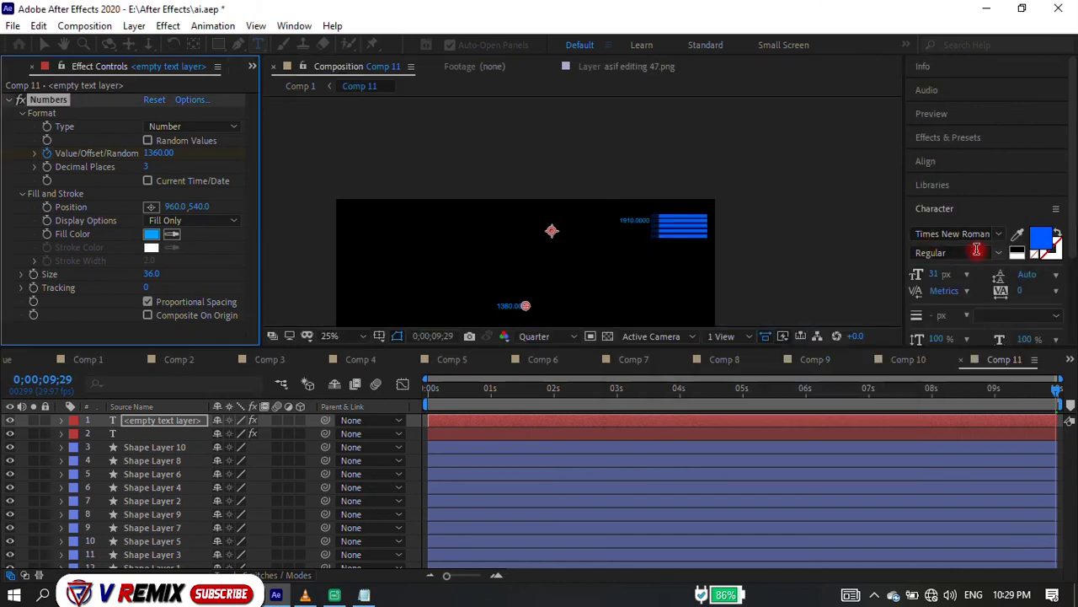
Position the 1360 counter beneath the 1910 readout and set its size to 31.
key("p")
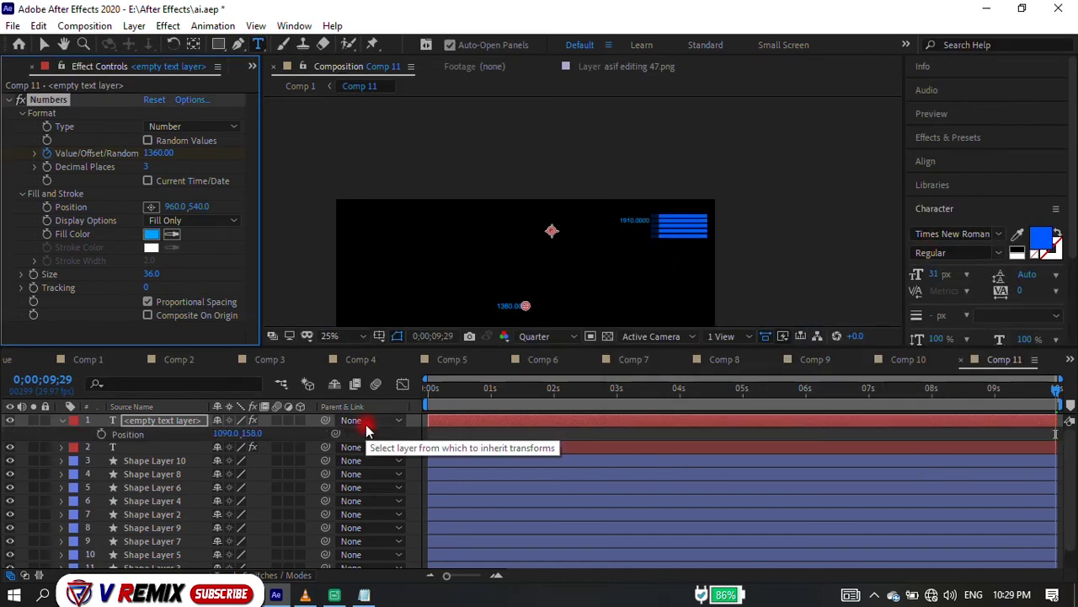
mouse_move(218, 433)
left_mouse_down()
mouse_move(368, 446)
mouse_move(330, 437)
left_mouse_up()
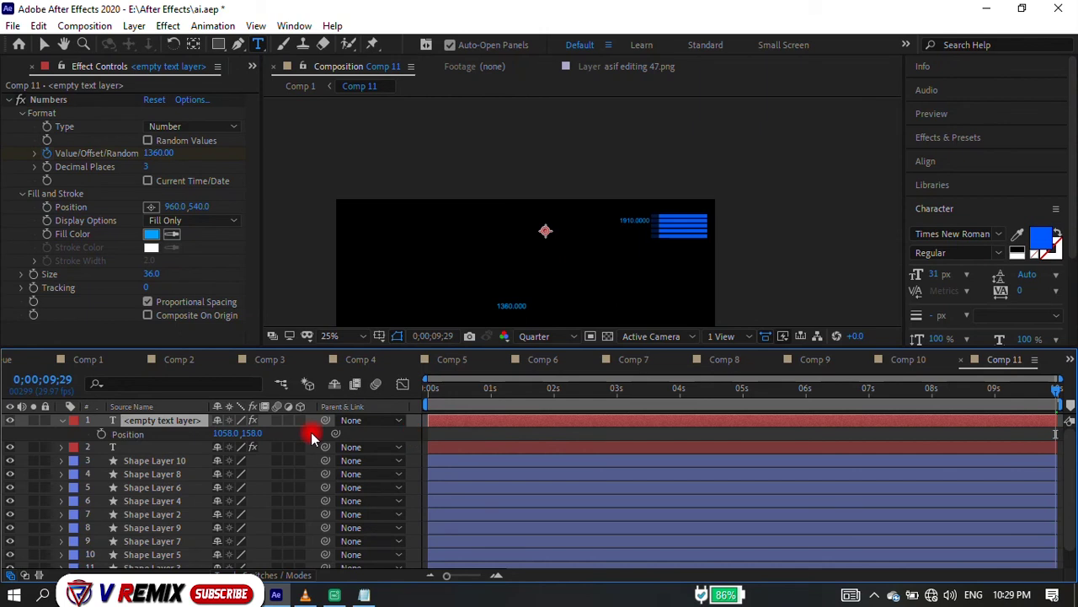
mouse_move(173, 207)
left_mouse_down()
mouse_move(572, 228)
mouse_move(3, 237)
left_mouse_up()
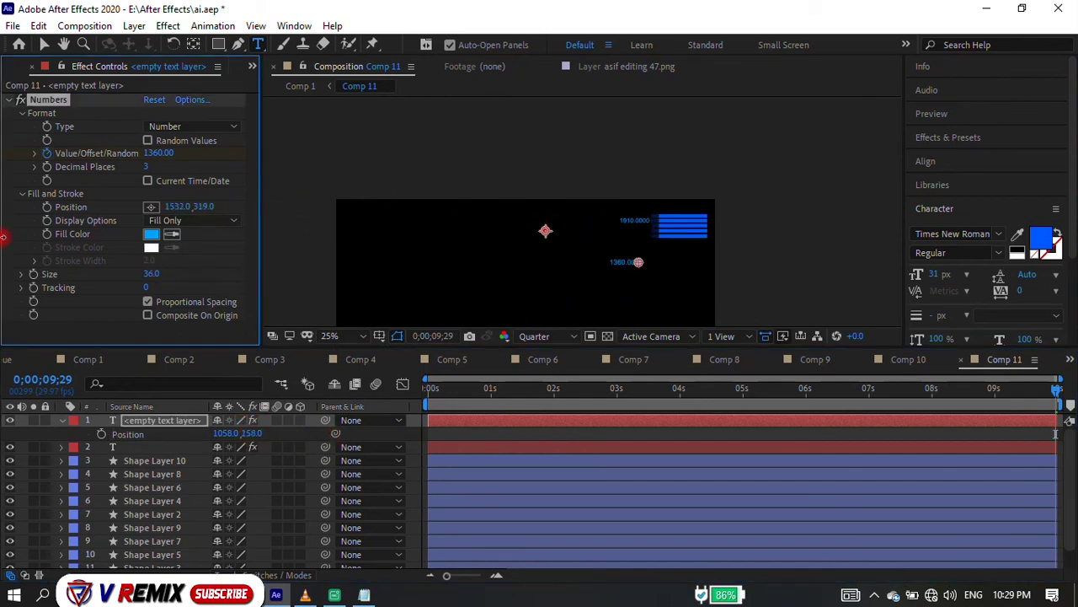
scroll(498, 230, "up", 2)
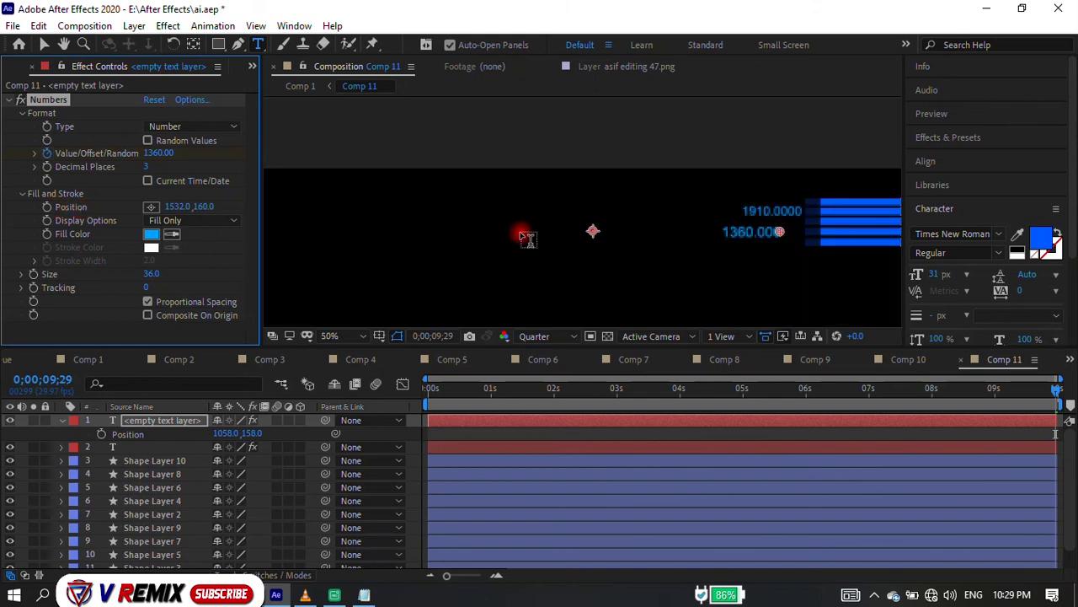
left_click_drag(177, 207, 225, 213)
left_click_drag(150, 273, 152, 282)
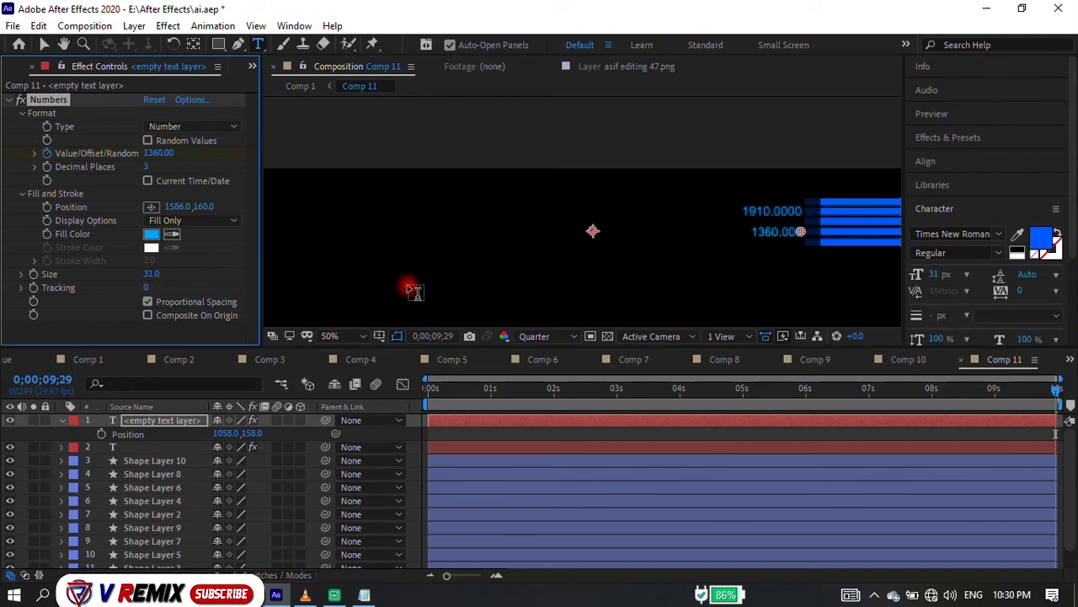
Start another text layer typing '2', then switch to Comp 1.
left_click(493, 278)
type("2")
left_click(87, 359)
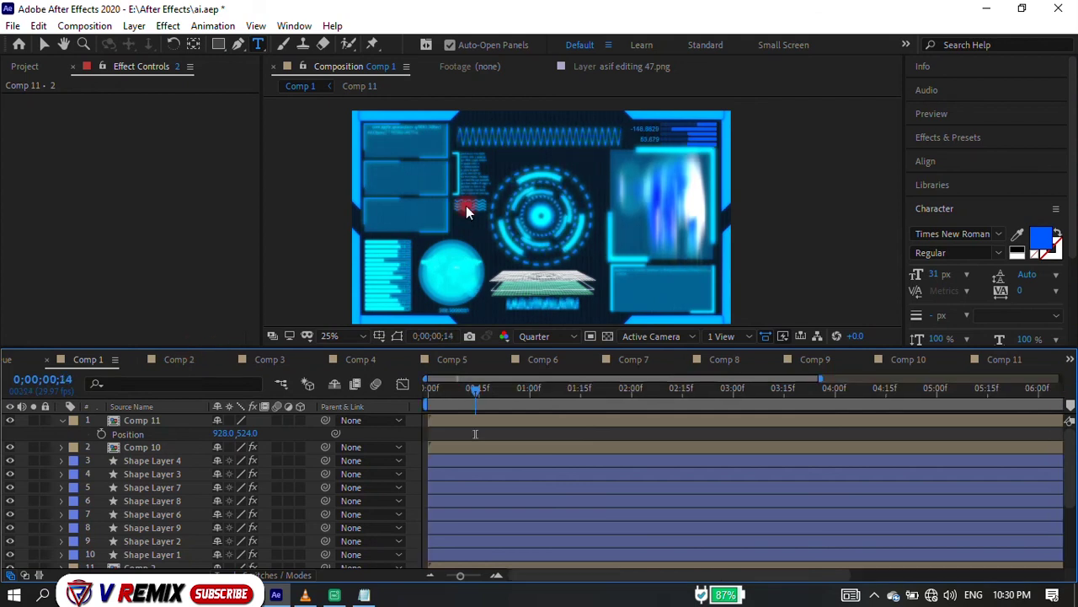
Switch from Comp 1's viewer to the Comp 10 timeline and deselect the current layer.
left_click(596, 216)
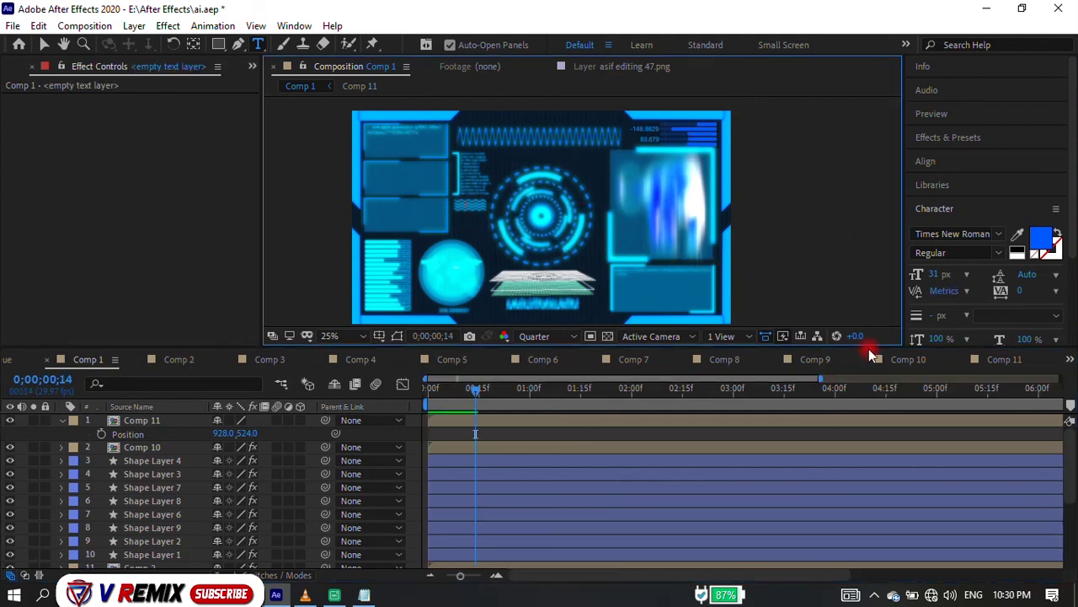
left_click(905, 359)
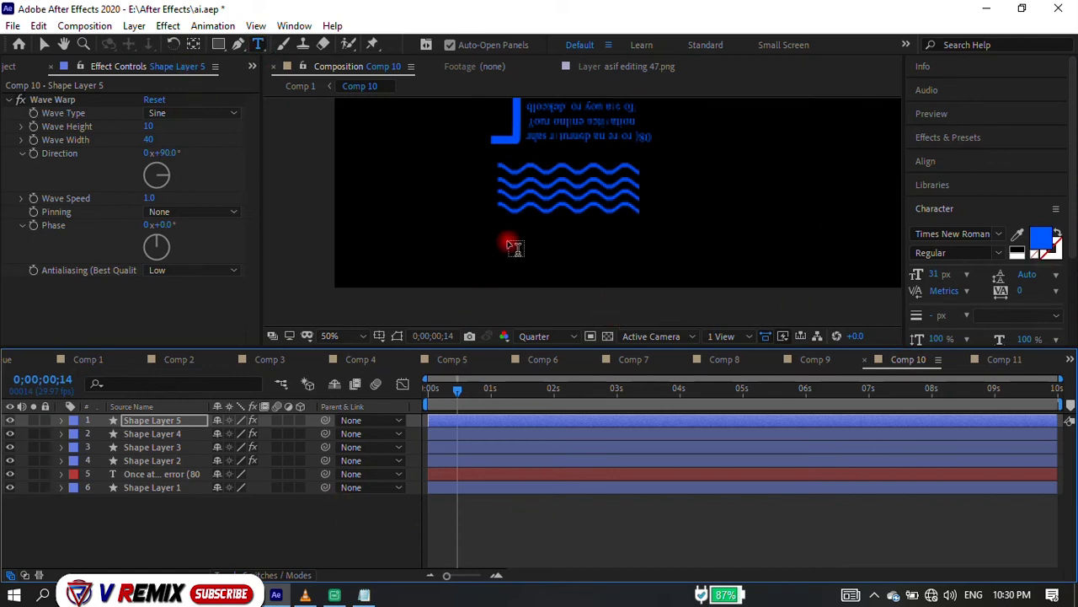
left_click(375, 506)
Create a text layer with the Numbers effect, ten decimals and a blue fill.
left_click(510, 236)
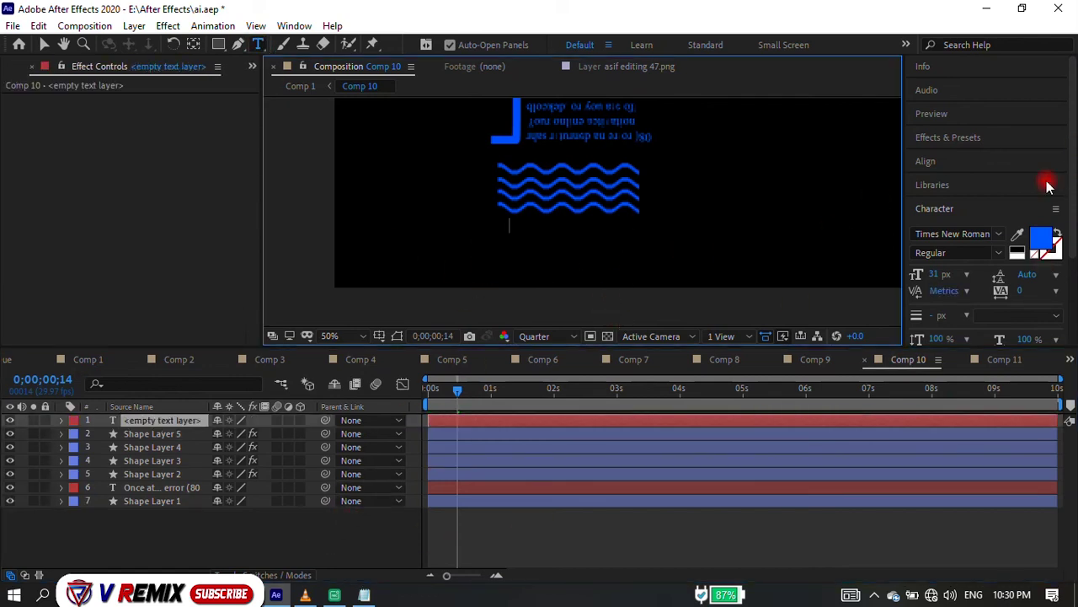
left_click(969, 139)
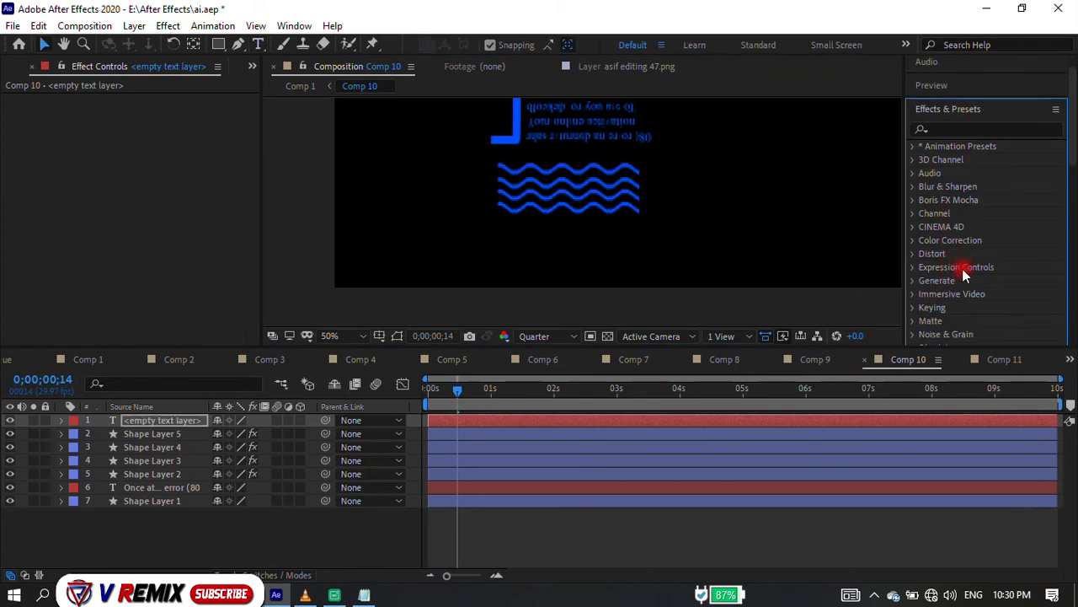
scroll(964, 280, "down", 3)
left_click(926, 314)
double_click(965, 328)
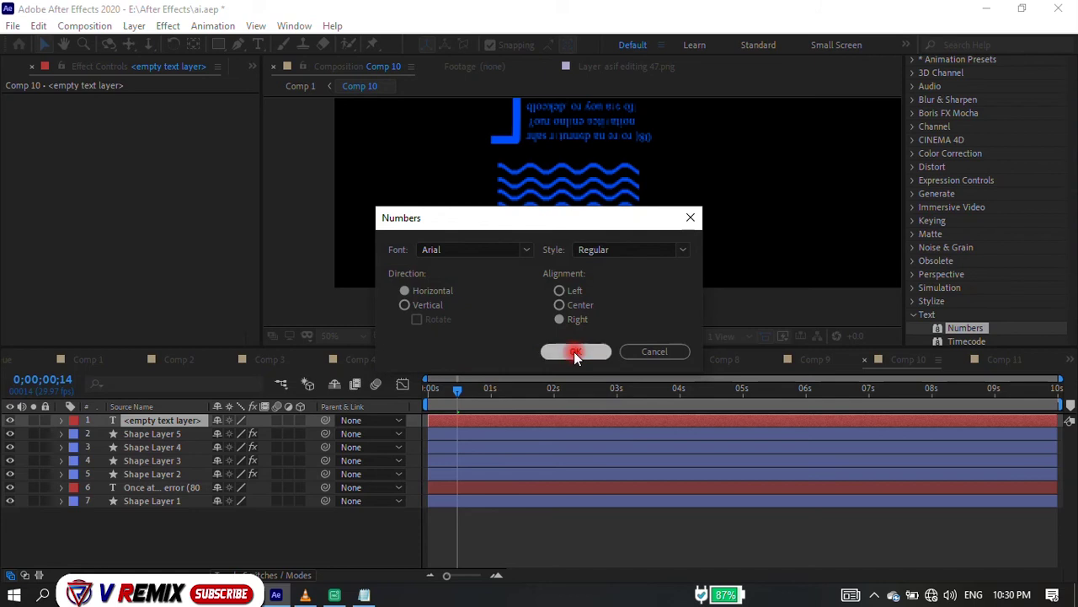
left_click(576, 352)
left_click(150, 233)
left_click(846, 321)
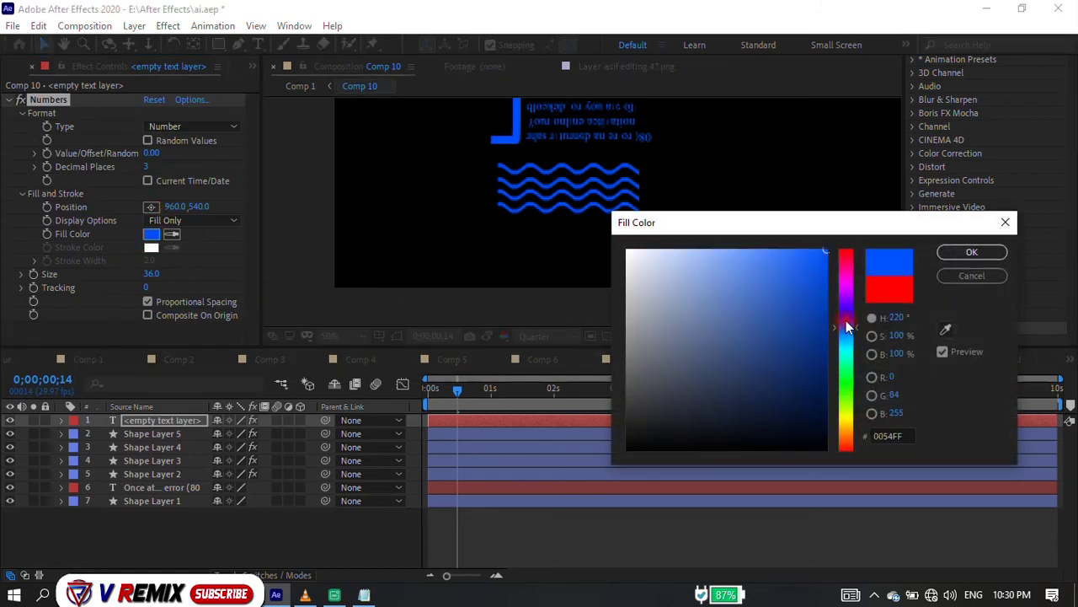
left_click(971, 252)
Animate the counter value so it rises to 14570 at the end of the timeline.
left_click(425, 388)
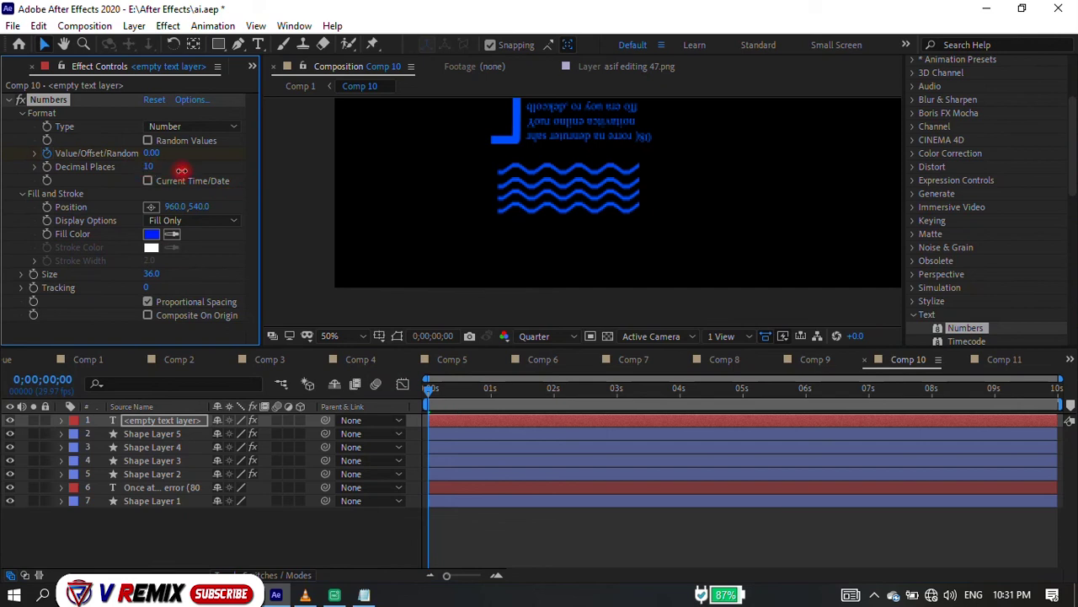
left_click(1056, 390)
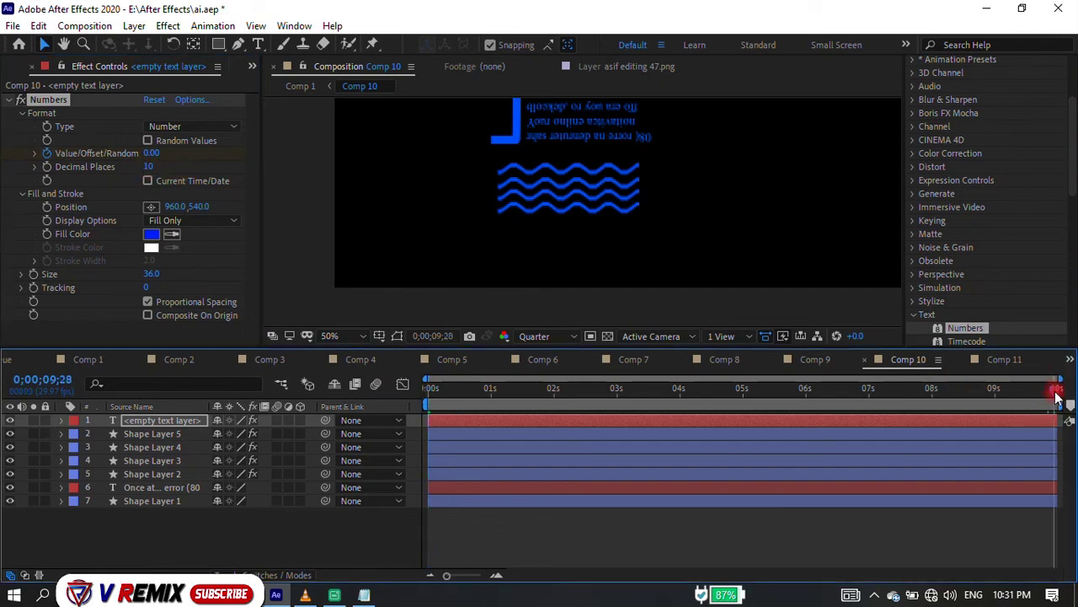
left_click_drag(151, 153, 436, 174)
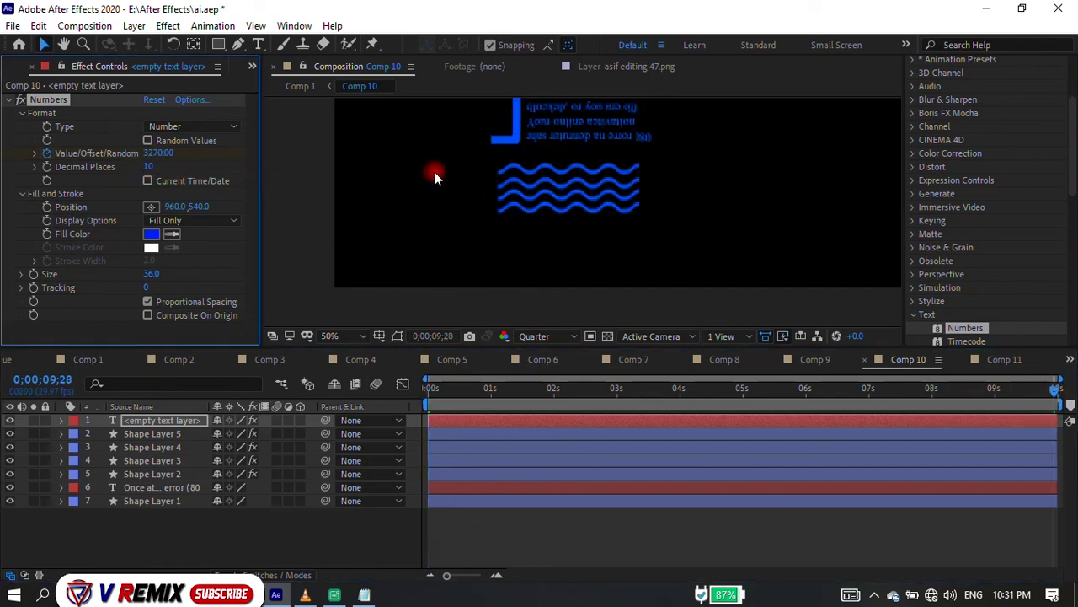
scroll(698, 253, "down", 5)
scroll(662, 226, "up", 3)
scroll(592, 163, "up", 1)
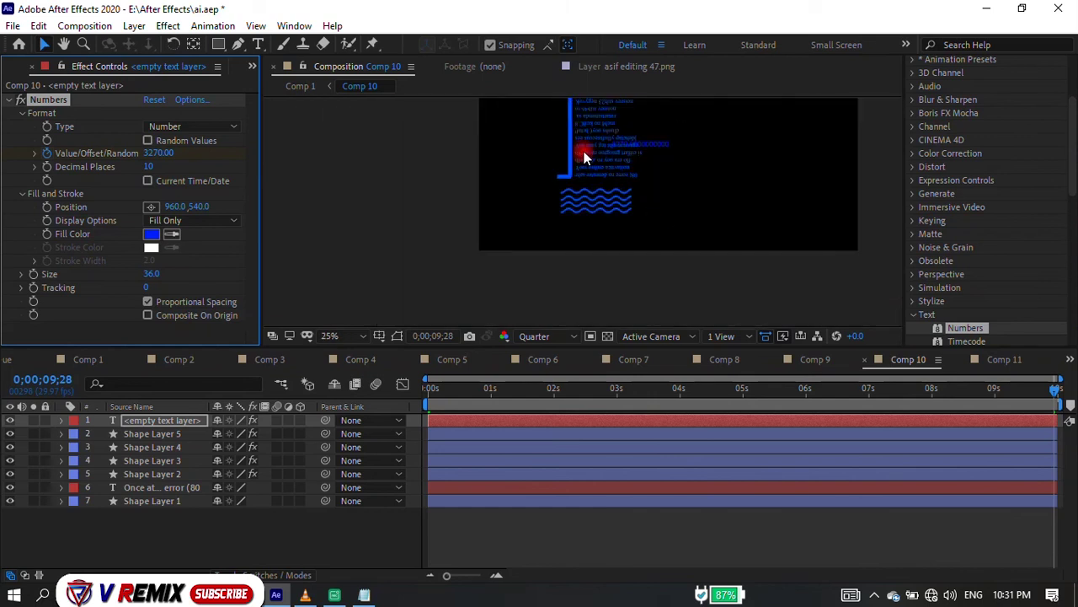
left_click_drag(158, 153, 712, 165)
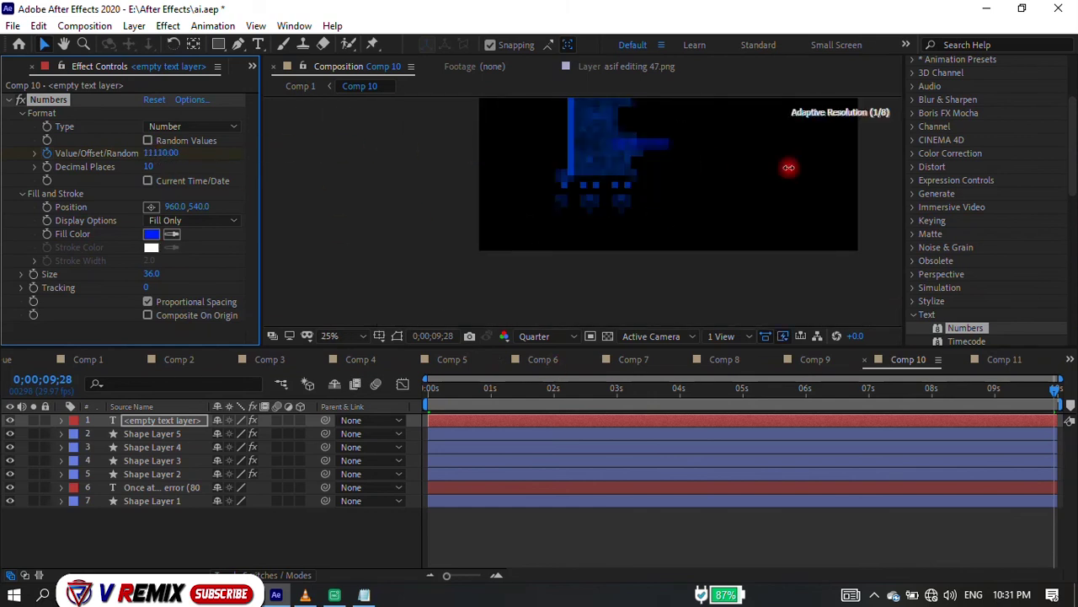
Place the counter below the wave lines at text size 40, then return to Comp 1.
left_click_drag(199, 206, 290, 210)
left_click_drag(174, 206, 40, 206)
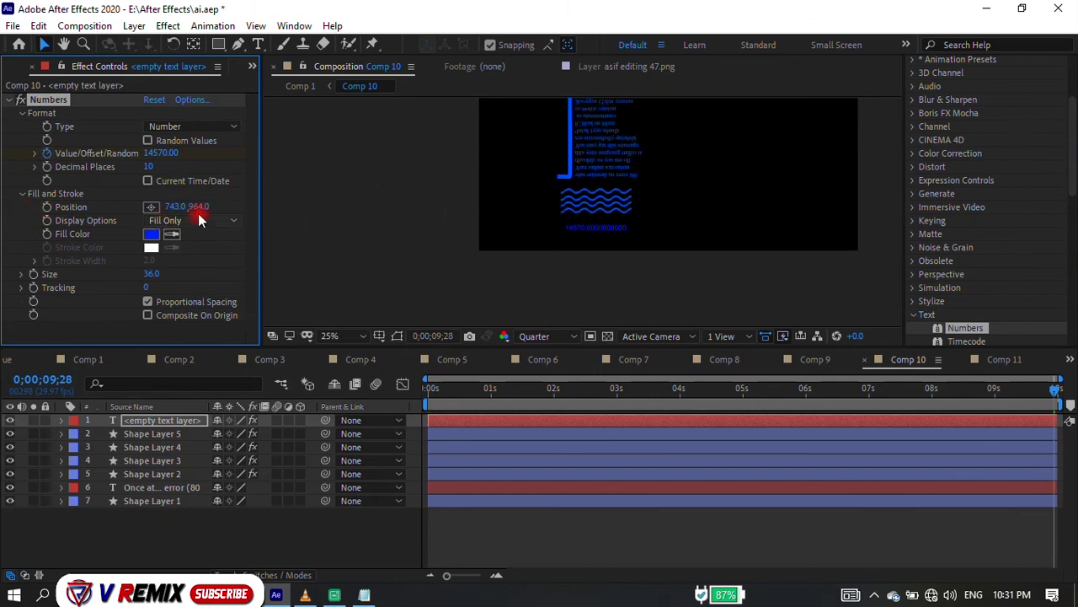
left_click_drag(196, 206, 181, 216)
left_click_drag(152, 274, 156, 272)
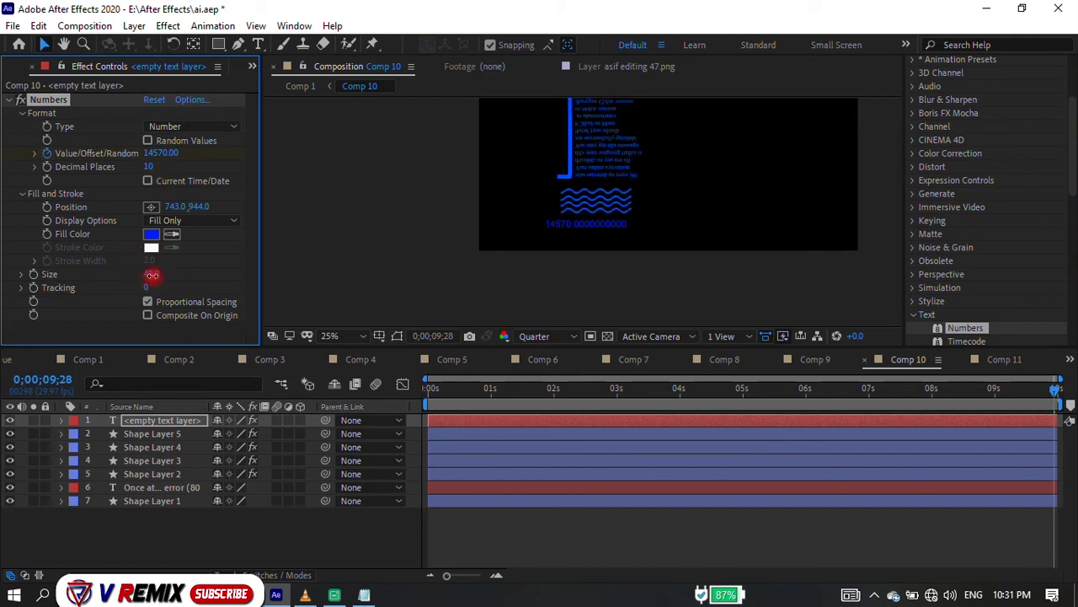
left_click_drag(143, 275, 139, 277)
left_click_drag(151, 206, 181, 211)
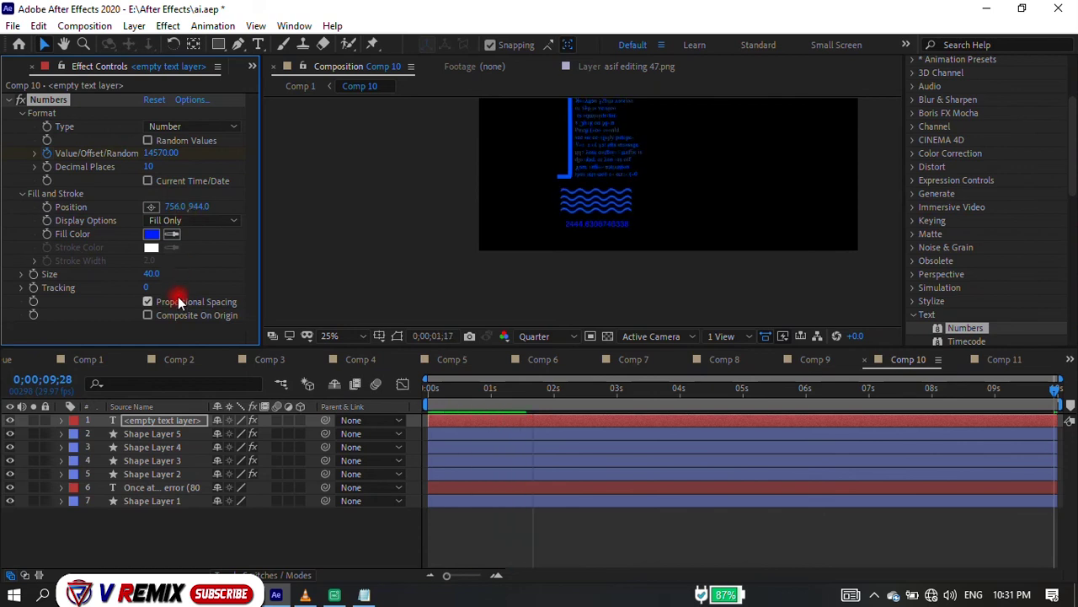
left_click(298, 528)
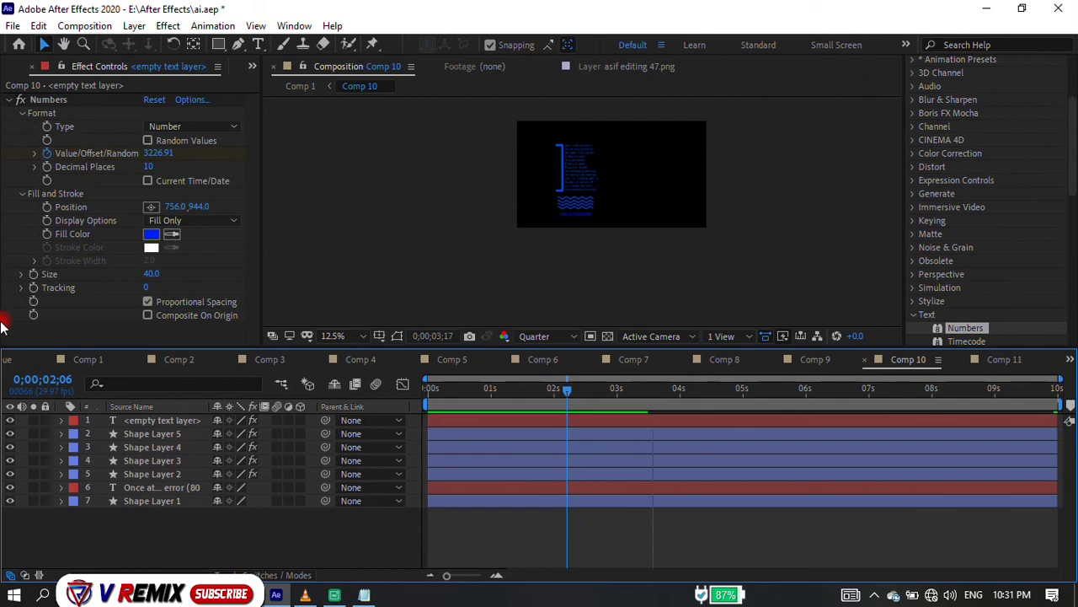
left_click(90, 360)
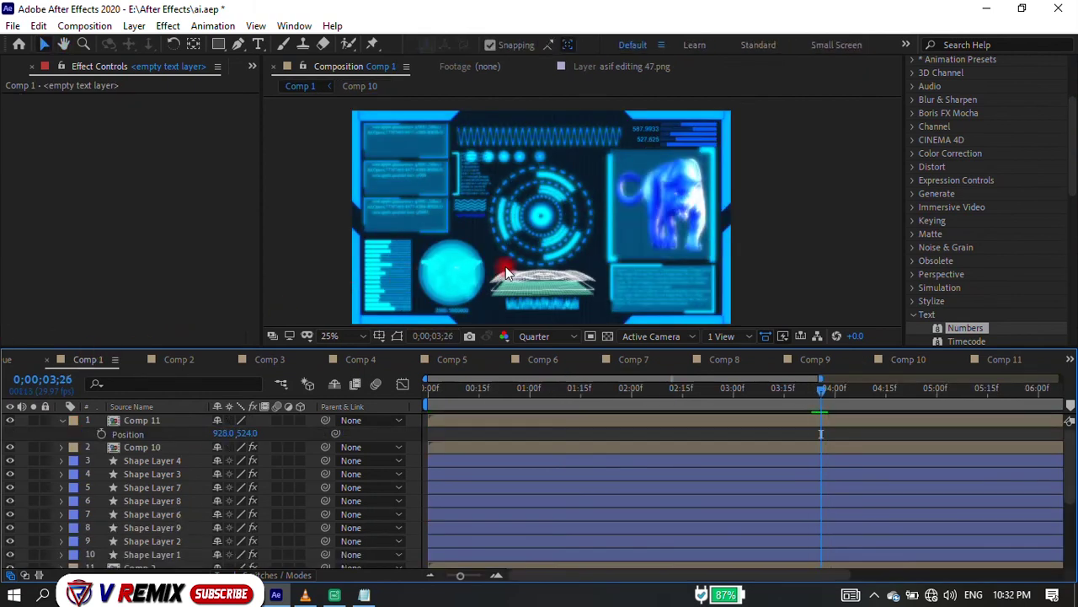
Change the Comp 10 counter's Numbers fill colour to a lighter azure blue.
left_click(830, 362)
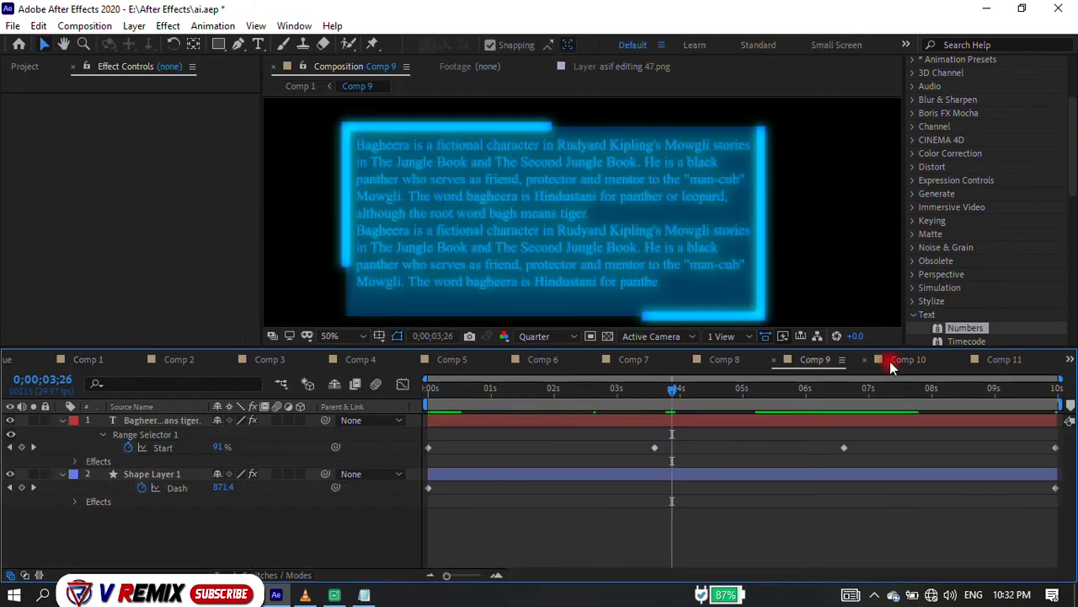
left_click(891, 361)
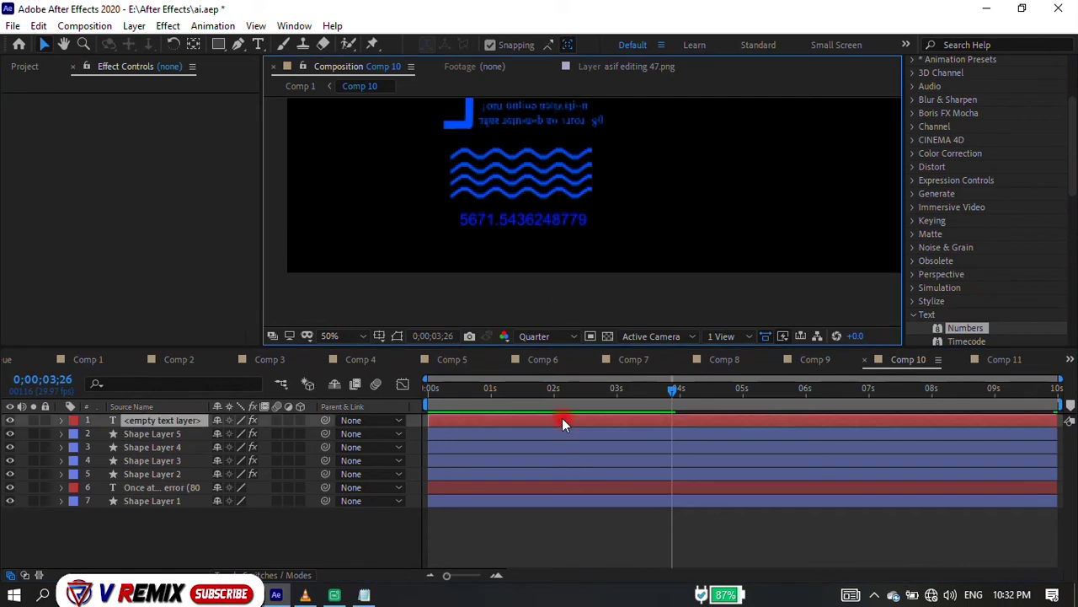
left_click(562, 421)
left_click(150, 234)
left_click_drag(847, 336, 843, 329)
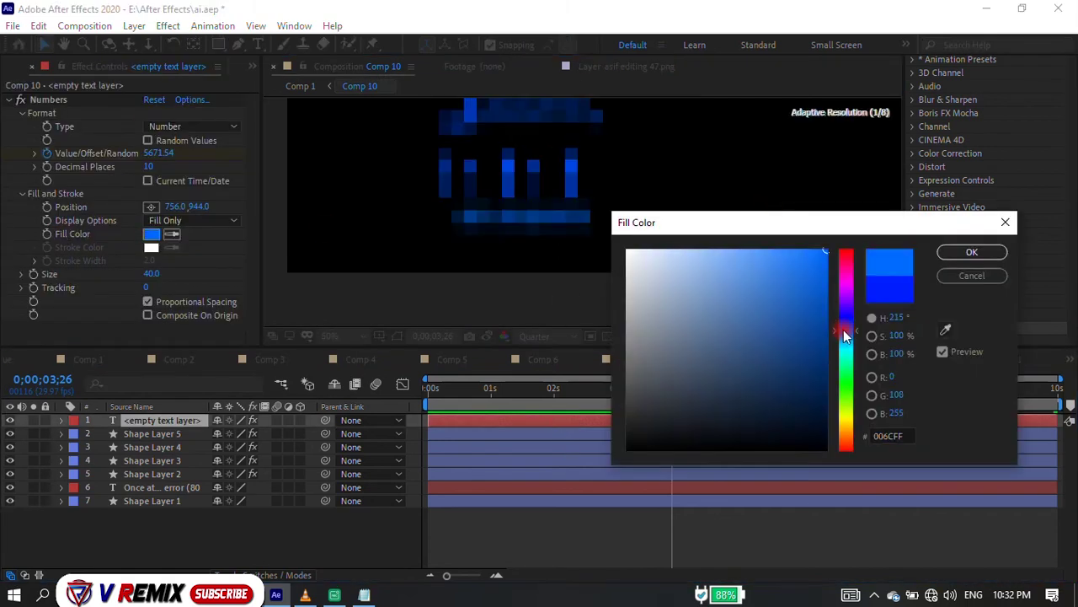
left_click(978, 253)
Preview the Comp 1 HUD animation, then return the time indicator to the start.
left_click(84, 359)
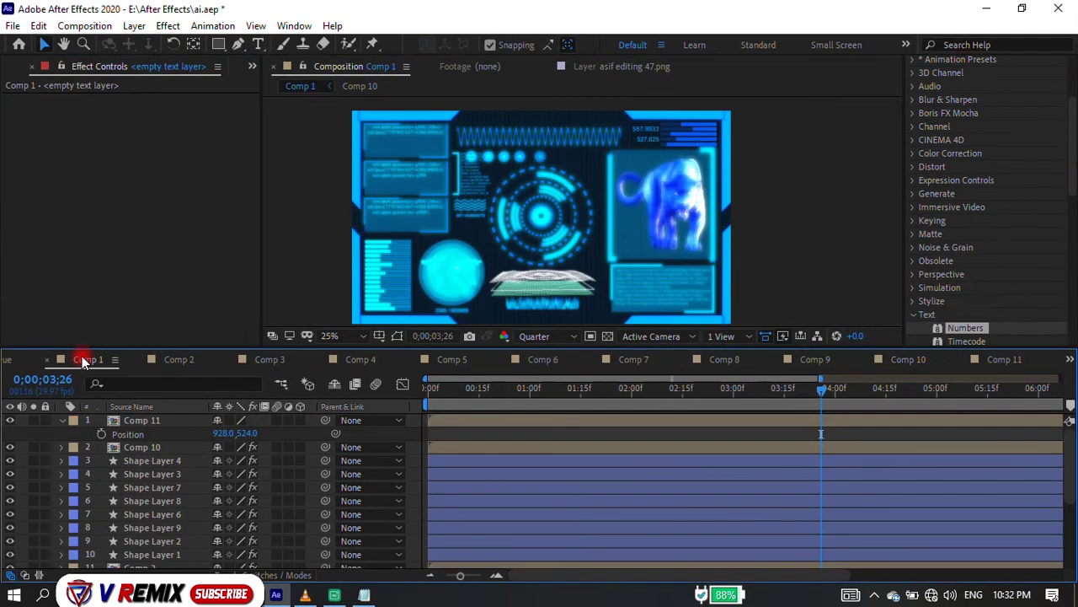
key("space")
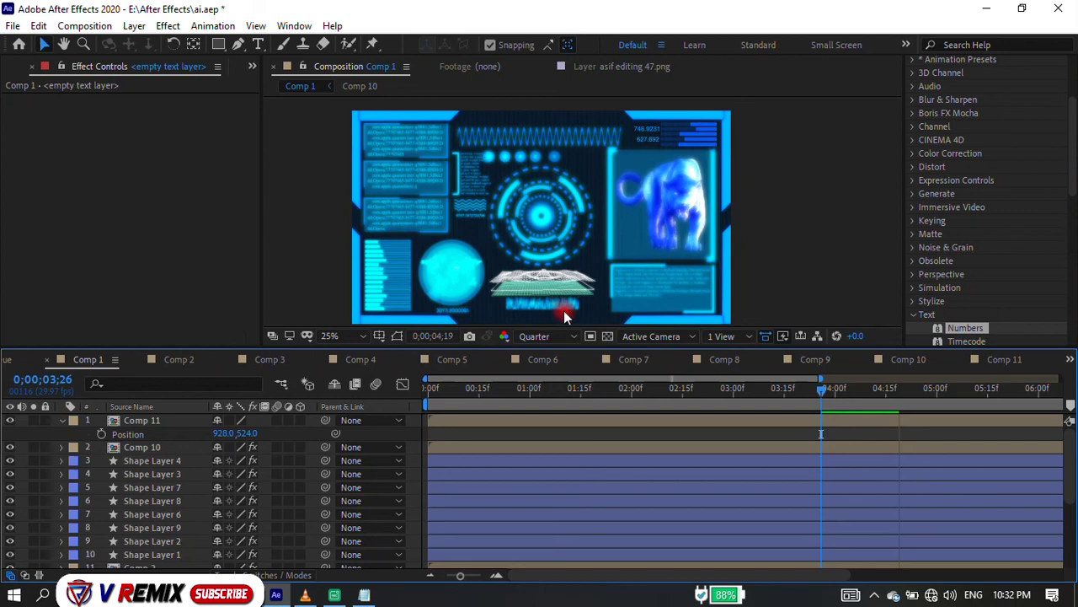
key("space")
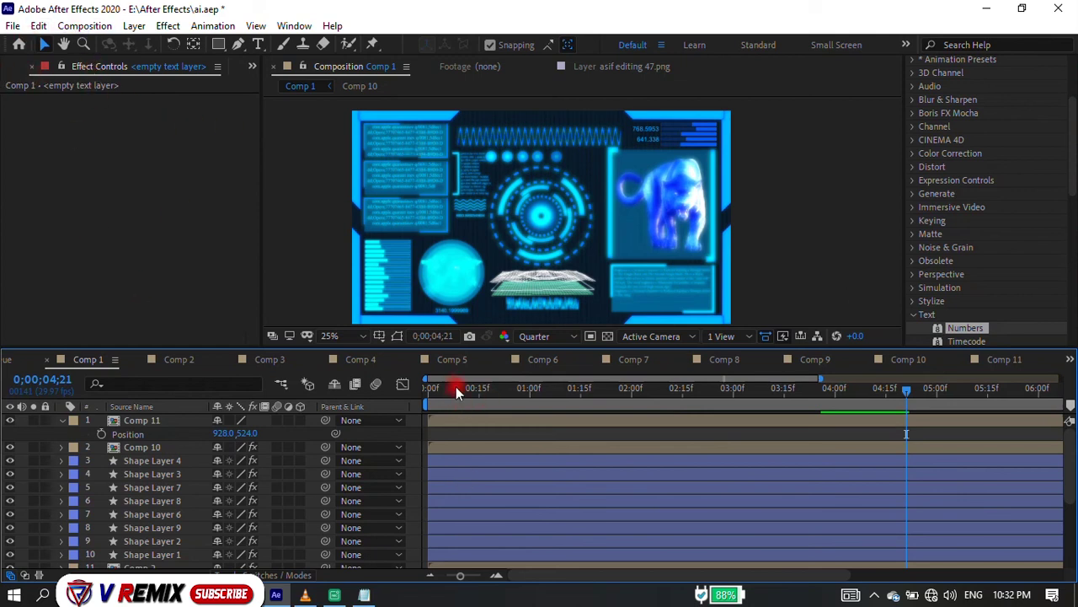
left_click_drag(456, 392, 132, 187)
left_click(132, 67)
Create a new composition and draw a straight Pen-tool line near the bottom.
scroll(130, 280, "down", 3)
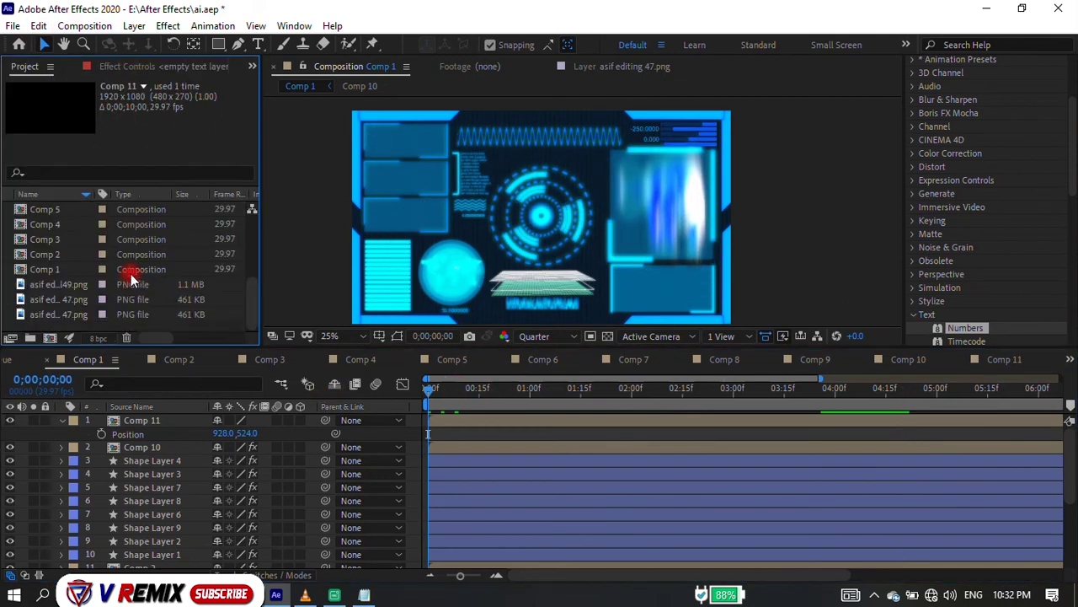
right_click(174, 320)
left_click(241, 325)
left_click(642, 486)
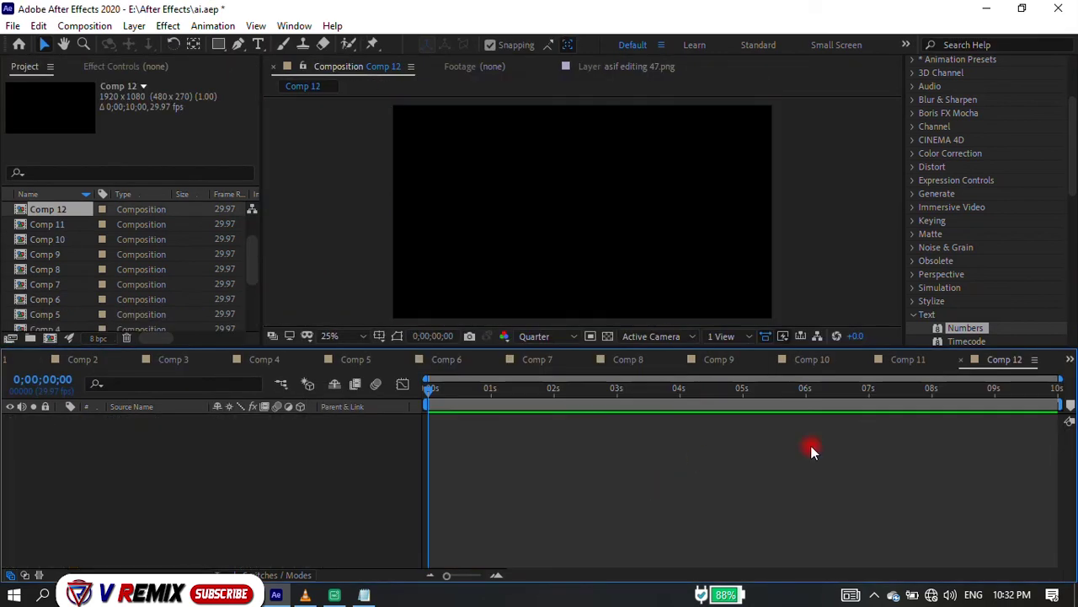
left_click(239, 46)
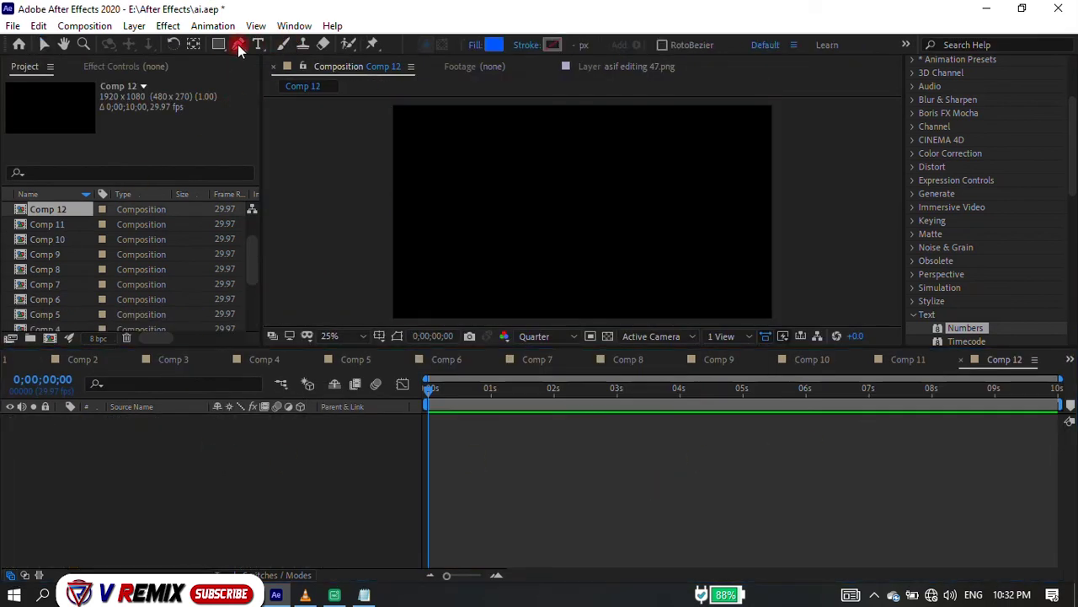
left_click(509, 304)
left_click(637, 306)
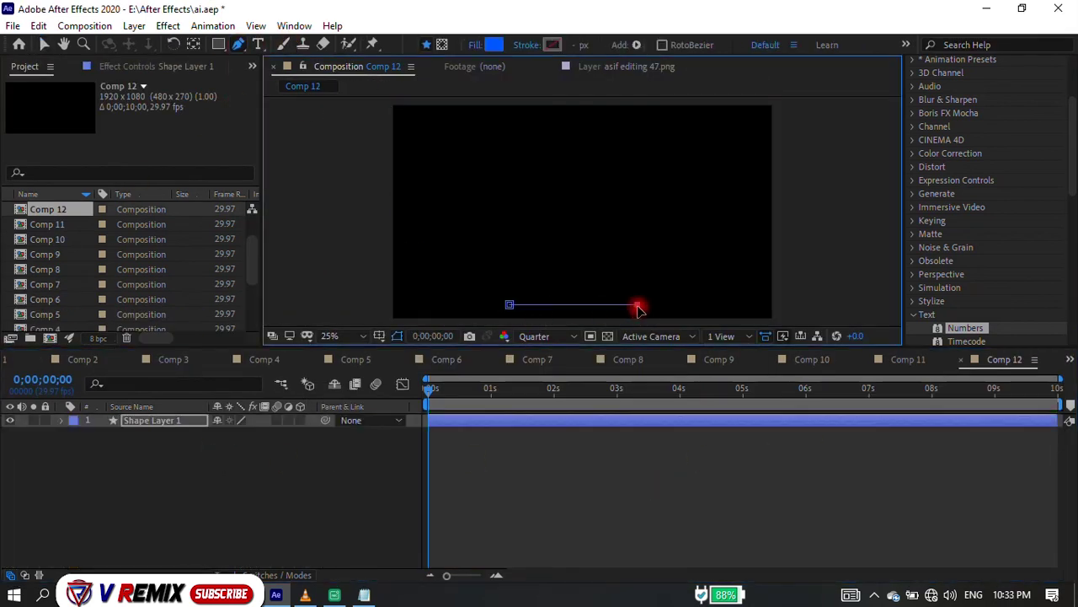
Try CC WarpoMatic on the line layer, then undo it.
scroll(939, 215, "up", 5)
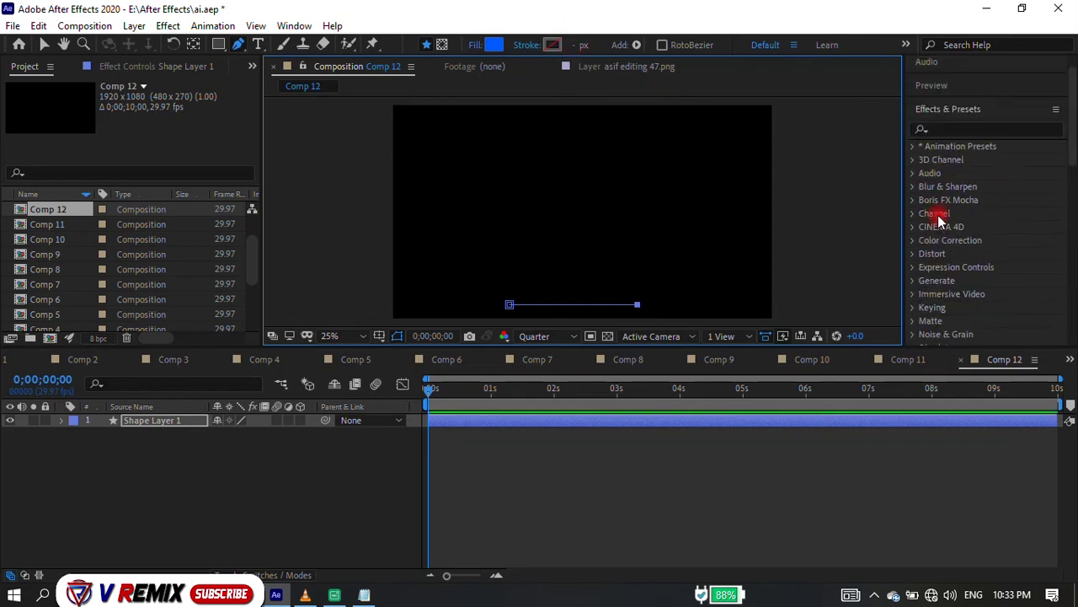
left_click(955, 156)
type("wa")
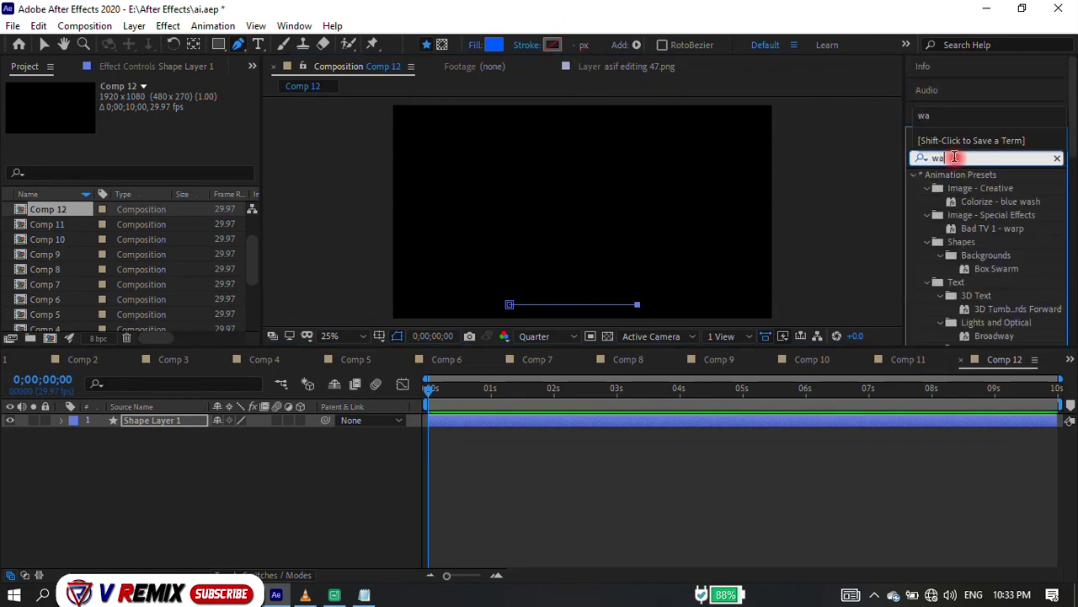
scroll(977, 270, "down", 3)
scroll(976, 293, "down", 3)
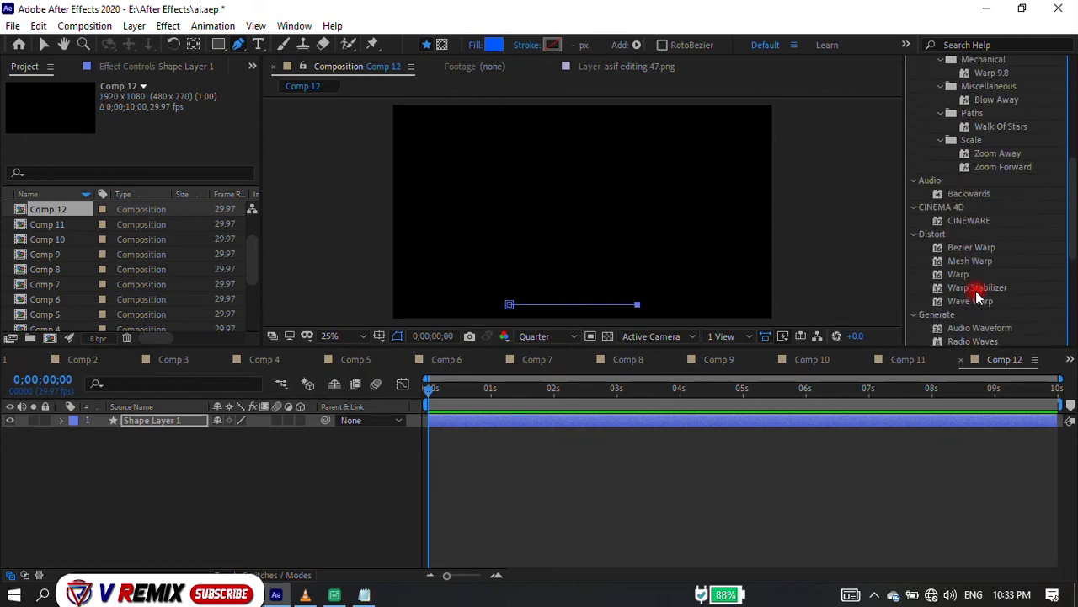
scroll(1041, 280, "down", 2)
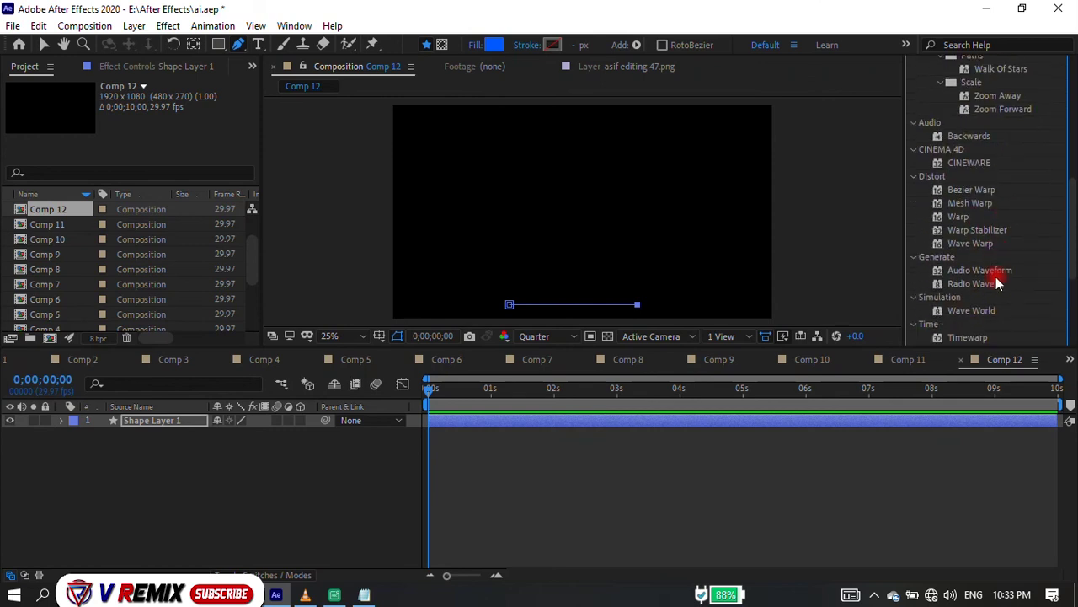
scroll(994, 302, "down", 1)
scroll(1028, 314, "down", 2)
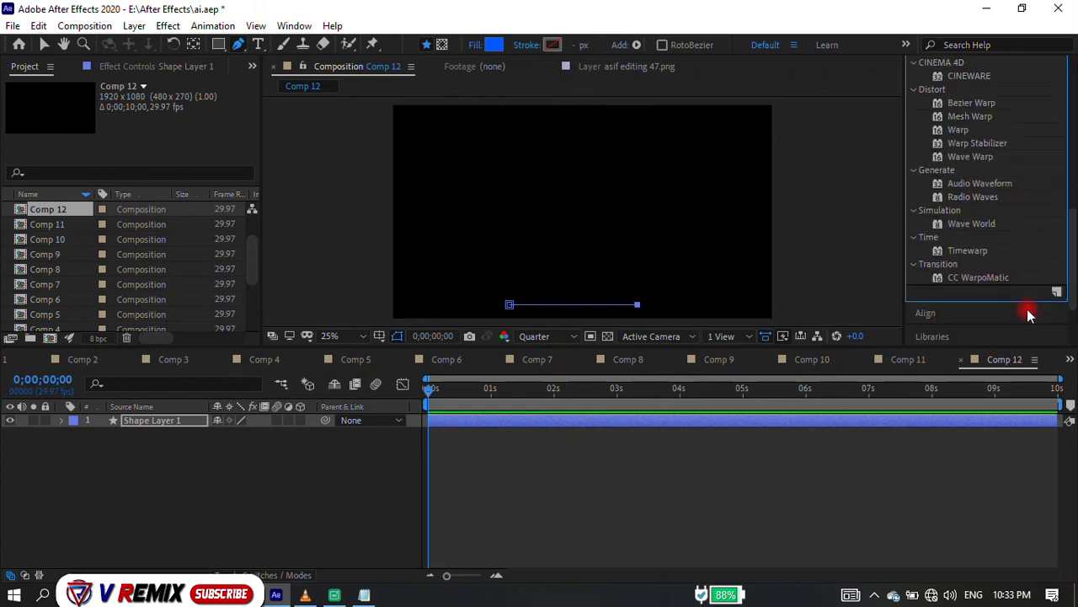
left_click_drag(981, 277, 519, 419)
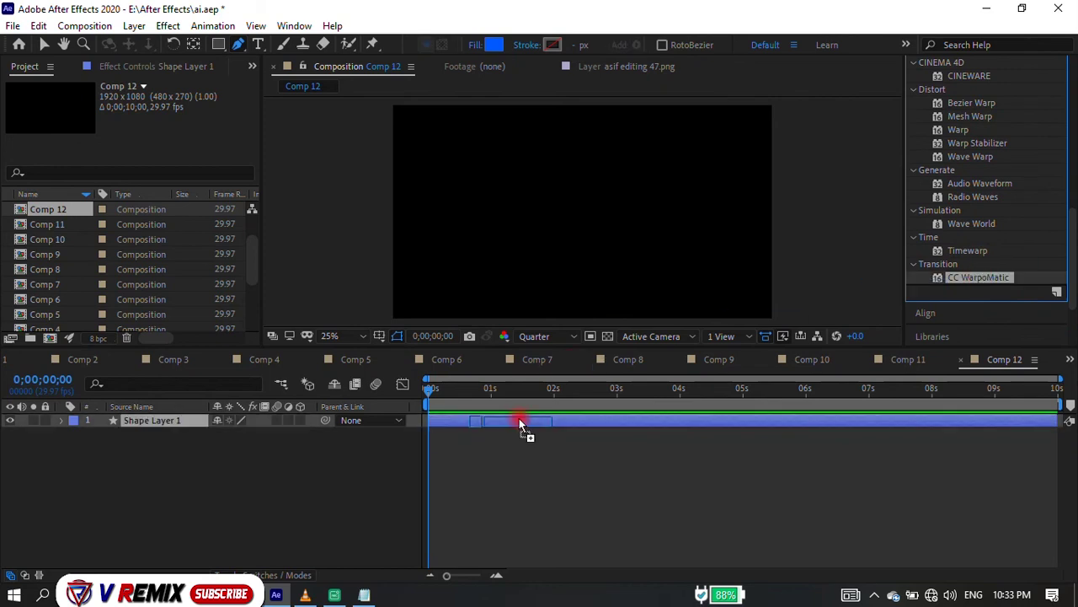
key("ctrl+z")
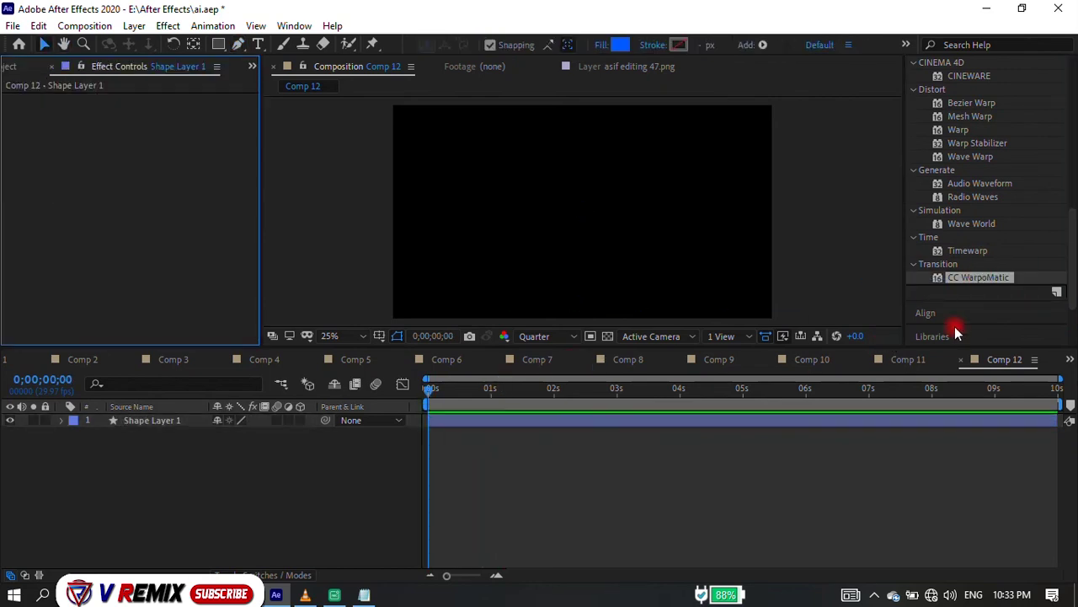
Test Wave Warp on the line with width 49, then remove it.
scroll(990, 223, "up", 1)
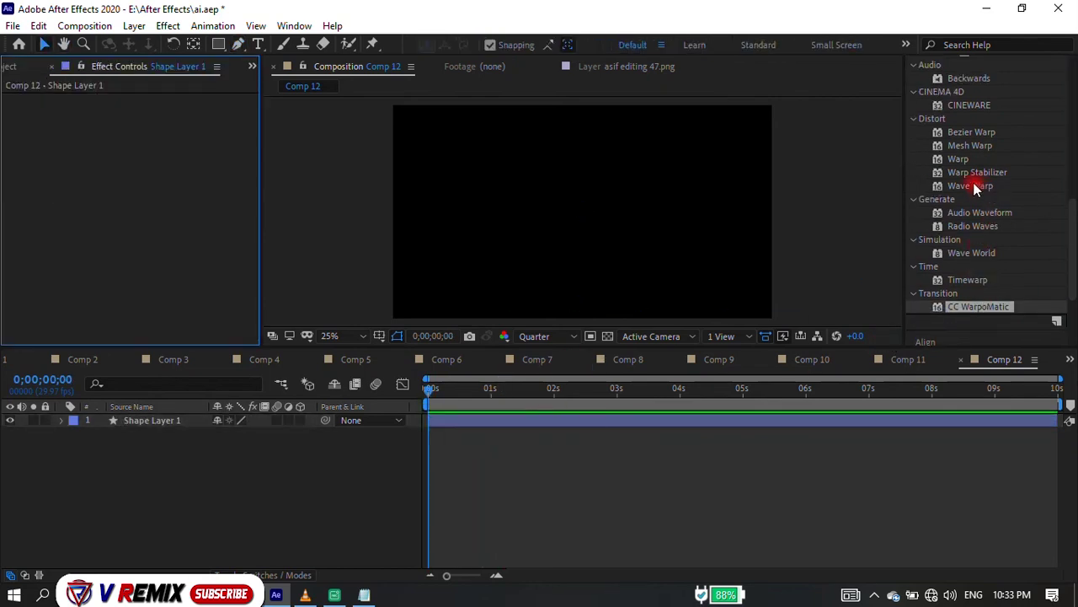
left_click_drag(977, 185, 685, 422)
key("space")
left_click_drag(148, 139, 222, 144)
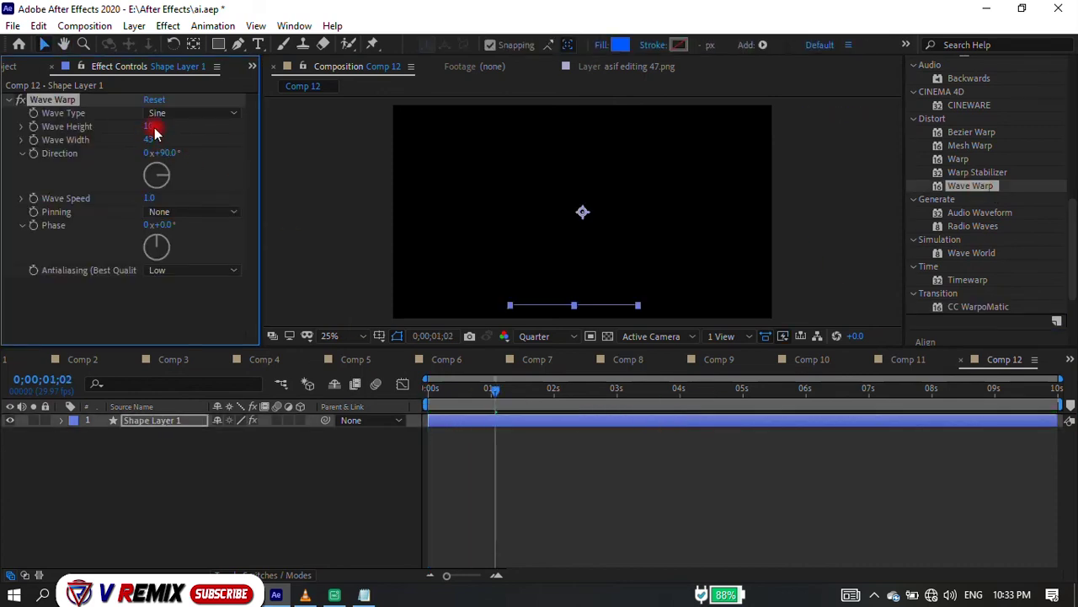
key("ctrl+z")
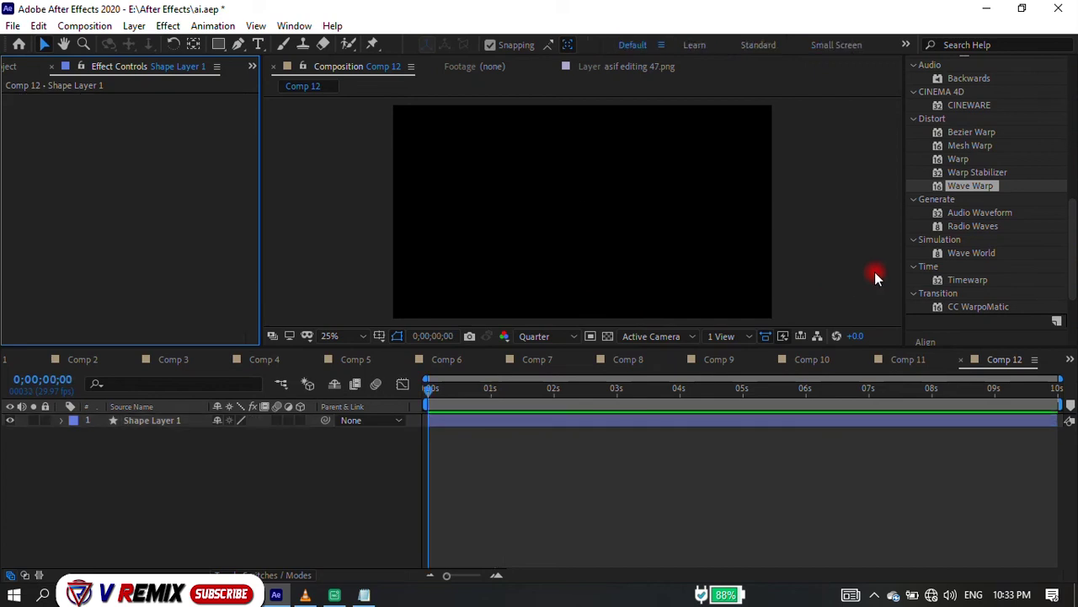
Test an Arc Warp with bend 74 on the line, then delete it.
left_click_drag(965, 160, 584, 418)
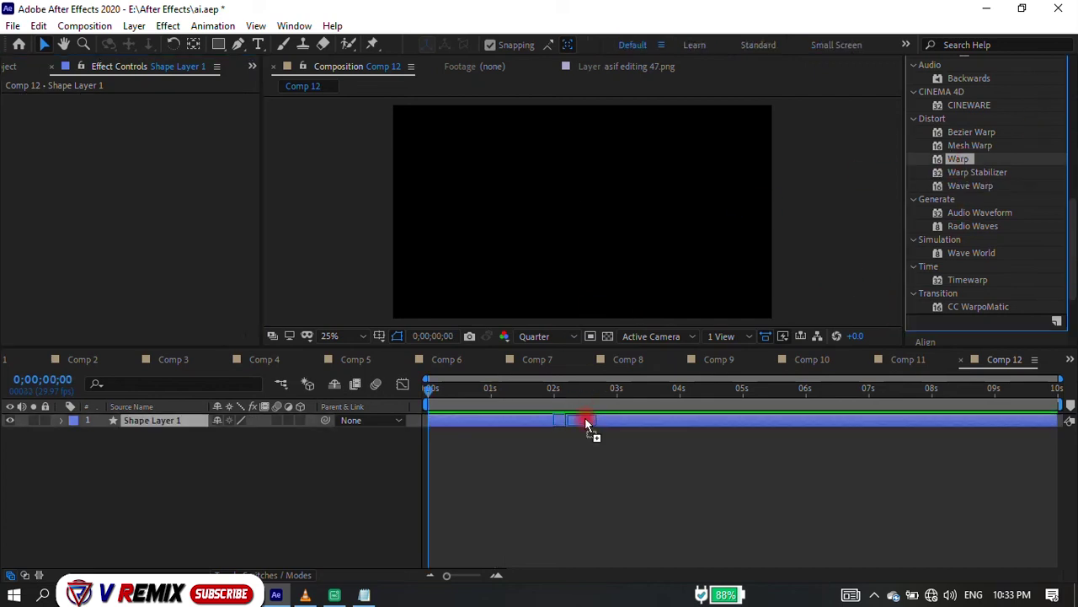
left_click_drag(152, 144, 231, 143)
left_click(168, 113)
left_click(158, 102)
key("Delete")
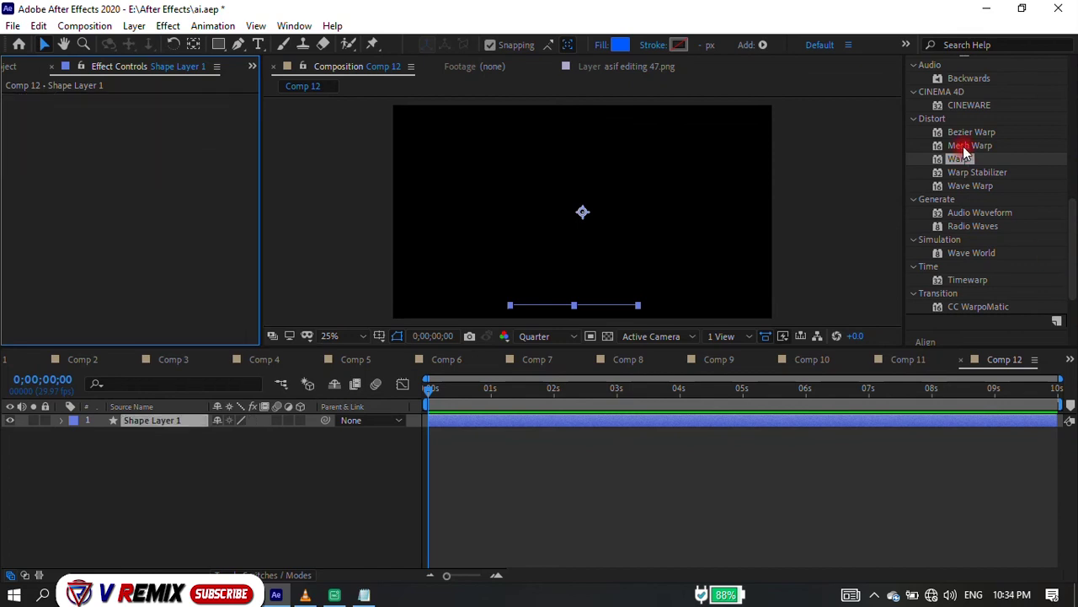
Try Bezier Warp on the line, and give the line a solid stroke with no fill.
scroll(987, 150, "up", 2)
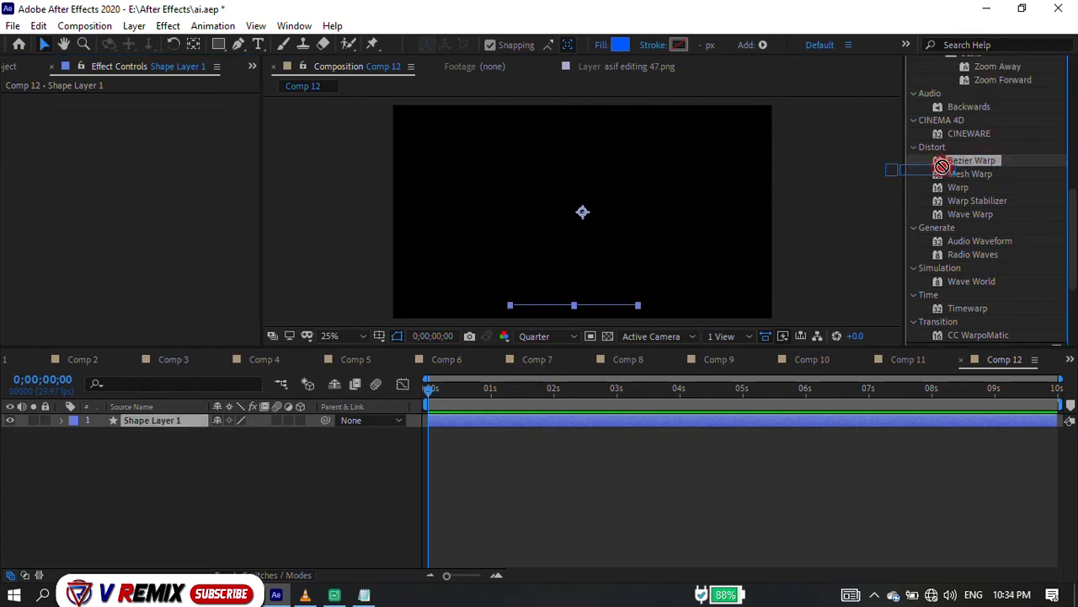
left_click_drag(979, 166, 722, 422)
left_click_drag(178, 112, 154, 110)
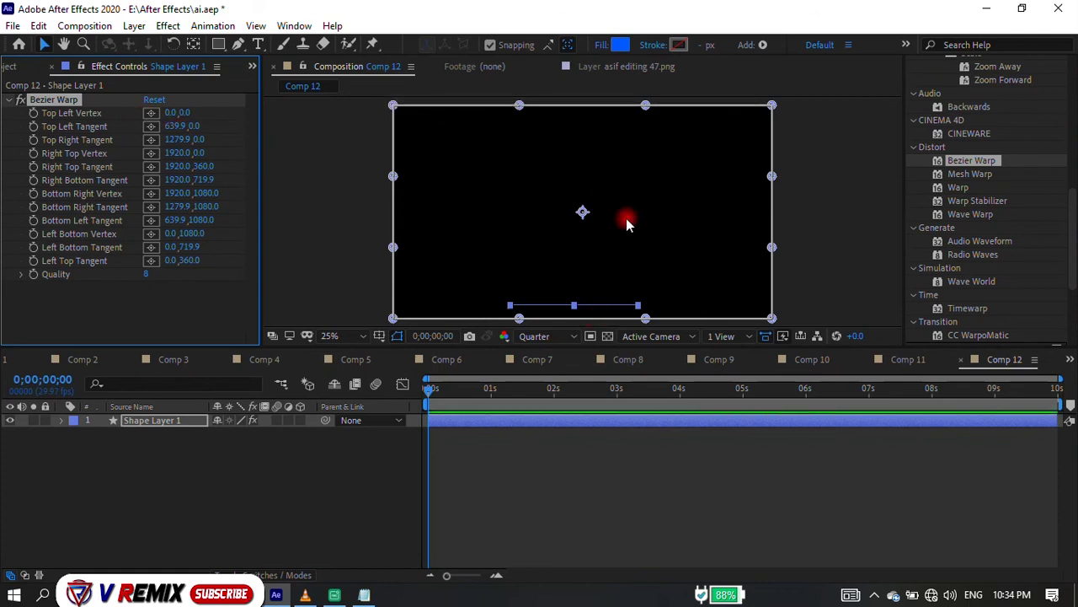
left_click(655, 48)
left_click(477, 255)
left_click(513, 346)
left_click(601, 45)
left_click(459, 254)
left_click(513, 346)
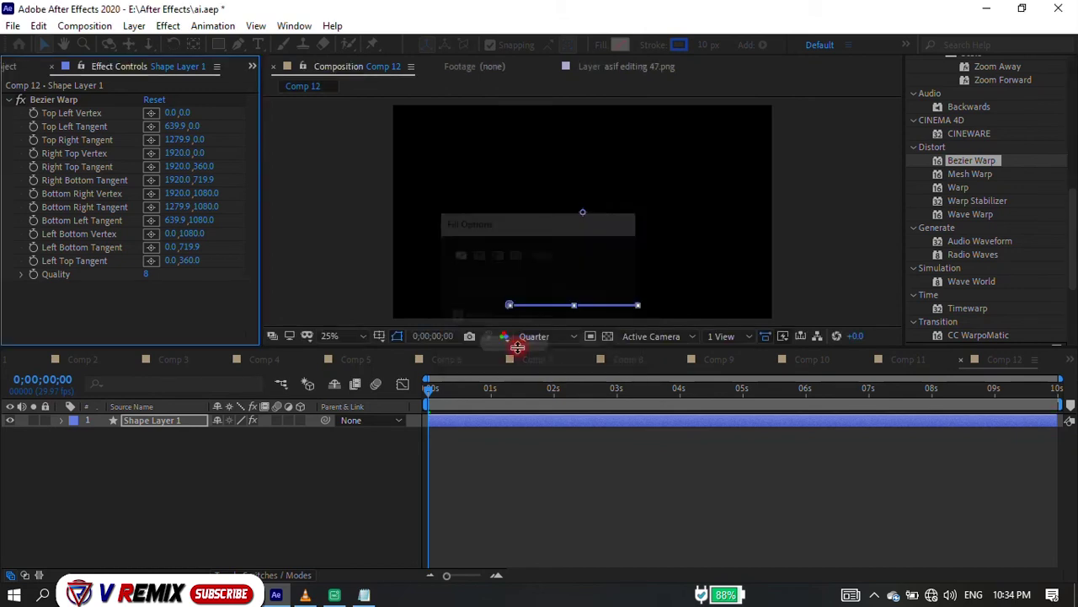
Thicken the stroke to 36 px and replace Bezier Warp with Wave Warp.
left_click(208, 118)
left_click_drag(92, 131, 241, 132)
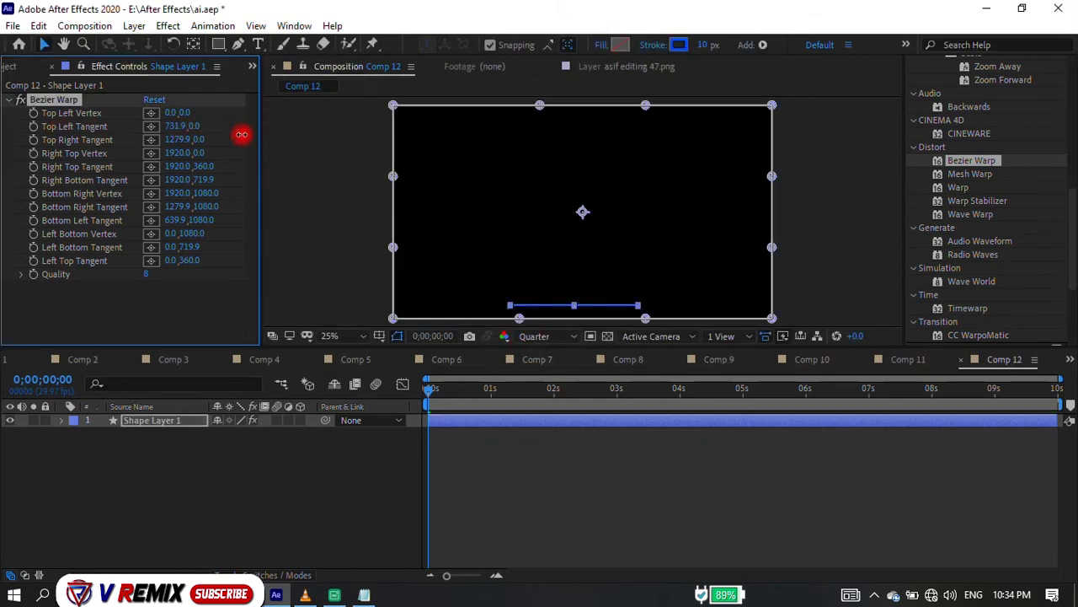
left_click_drag(703, 45, 714, 44)
mouse_move(192, 193)
left_mouse_down()
mouse_move(274, 192)
mouse_move(184, 196)
left_mouse_up()
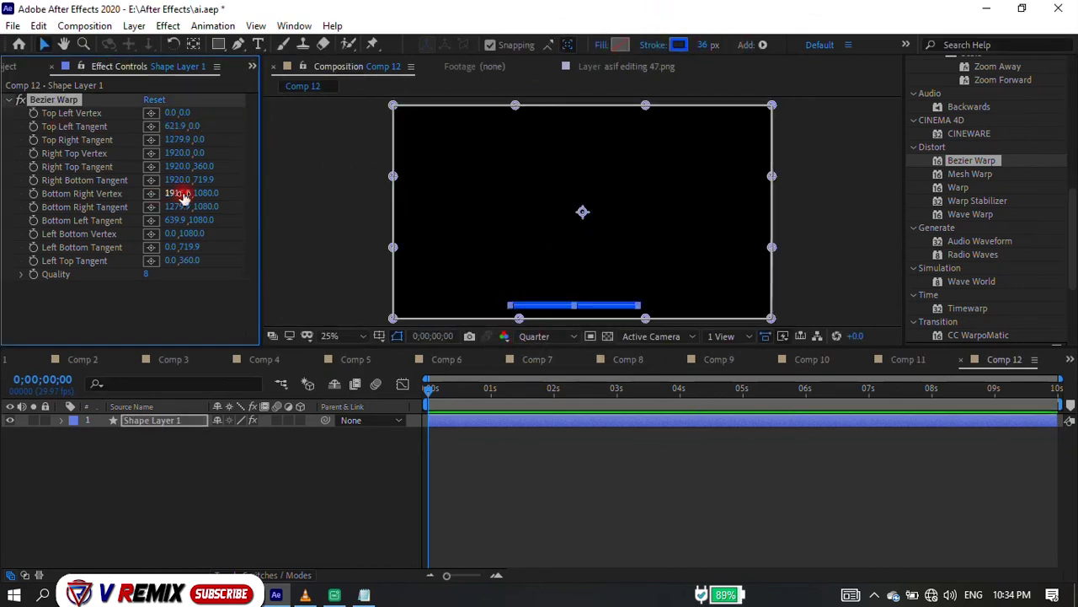
key("Delete")
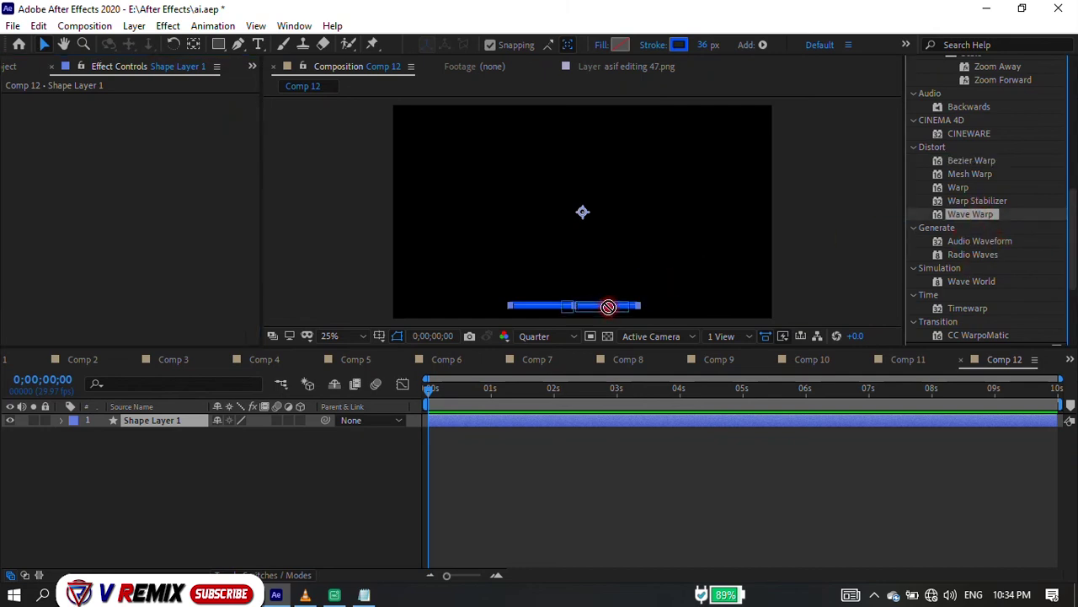
left_click_drag(978, 214, 566, 421)
Preview Wave Warp and cycle through every wave type, ending on Smooth Noise.
key("space")
left_click_drag(152, 126, 174, 127)
left_click(180, 112)
left_click(189, 147)
left_click(194, 114)
left_click(188, 165)
left_click(200, 114)
left_click(190, 182)
left_click(202, 114)
left_click(192, 200)
left_click(199, 115)
left_click(192, 216)
left_click(206, 113)
left_click(212, 234)
left_click(203, 115)
left_click(198, 251)
left_click(199, 114)
left_click(197, 273)
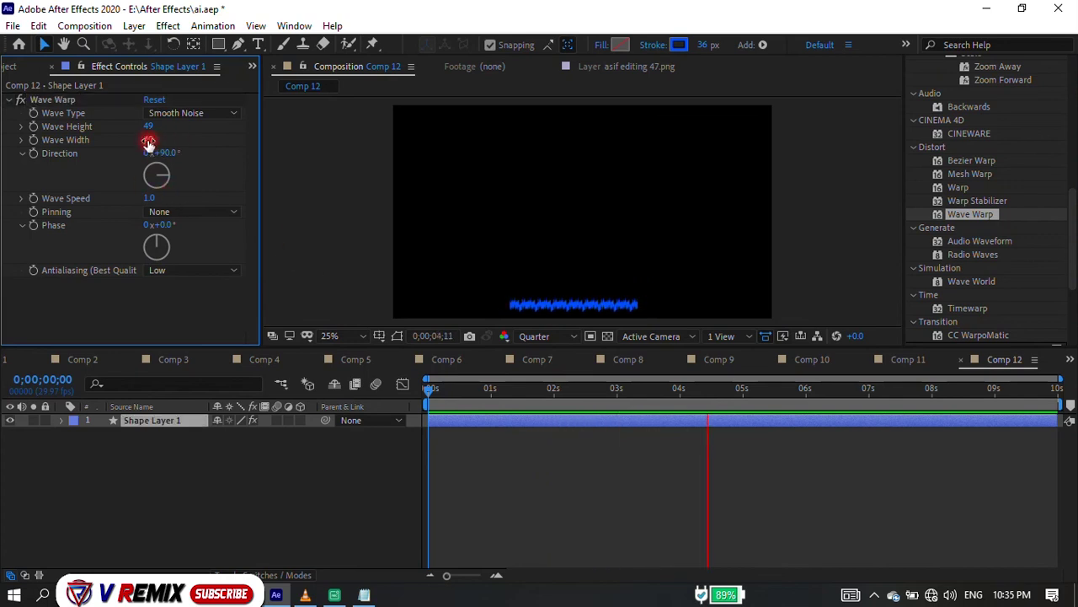
Set wave width 49, direction 67°, speed 1.4, and pin the right edge.
left_click_drag(155, 143, 137, 150)
left_click_drag(226, 159, 149, 159)
left_click_drag(167, 199, 188, 197)
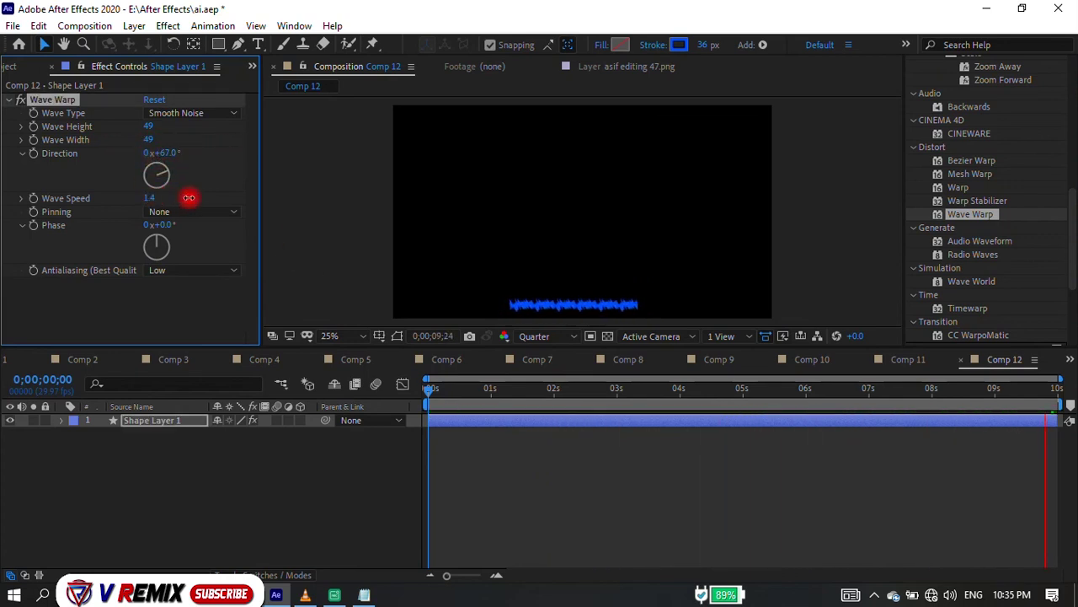
left_click(198, 215)
left_click(200, 248)
left_click(194, 219)
left_click(193, 302)
left_click(184, 215)
left_click(200, 322)
Switch to Square waves with height 30, width 14 and phase 222°.
left_click_drag(174, 224, 228, 234)
left_click(179, 271)
left_click(194, 113)
left_click(208, 147)
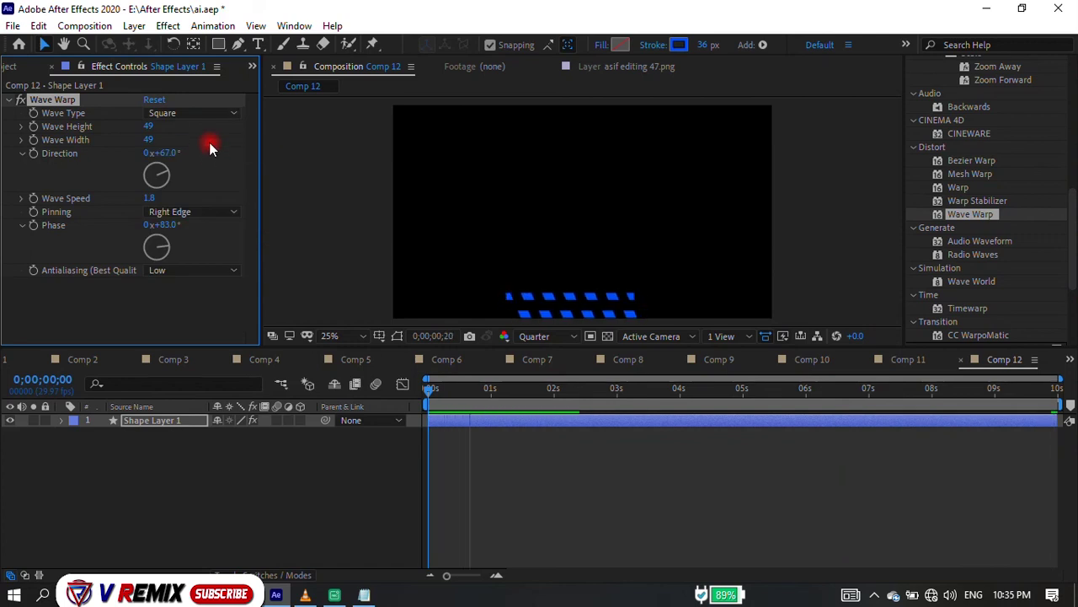
mouse_move(149, 125)
left_mouse_down()
mouse_move(126, 122)
mouse_move(180, 137)
left_mouse_up()
mouse_move(343, 146)
left_mouse_down()
mouse_move(3, 156)
mouse_move(73, 141)
left_mouse_up()
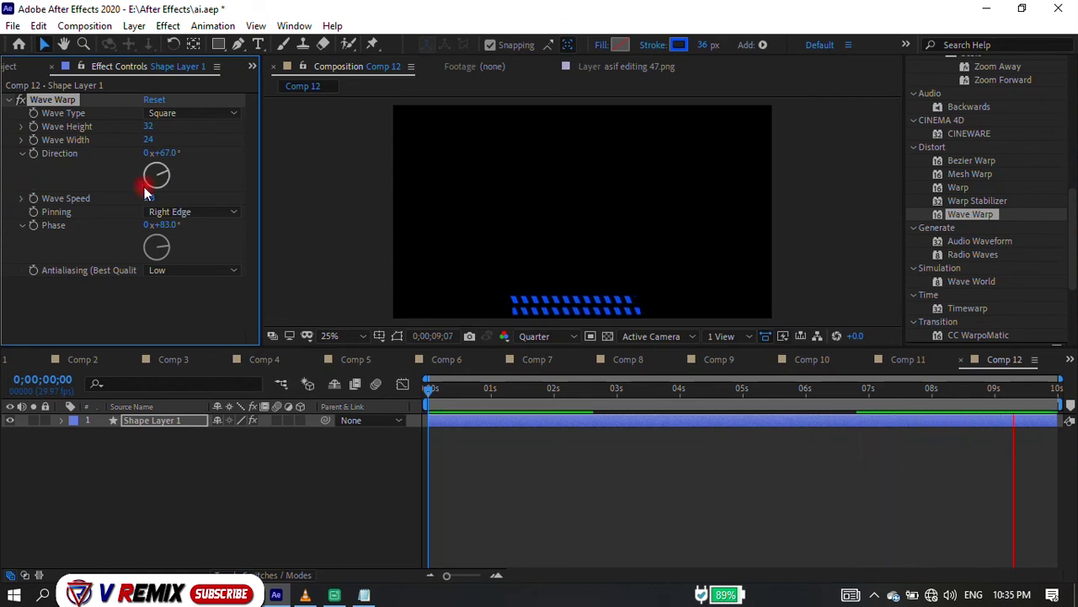
left_click_drag(148, 126, 144, 132)
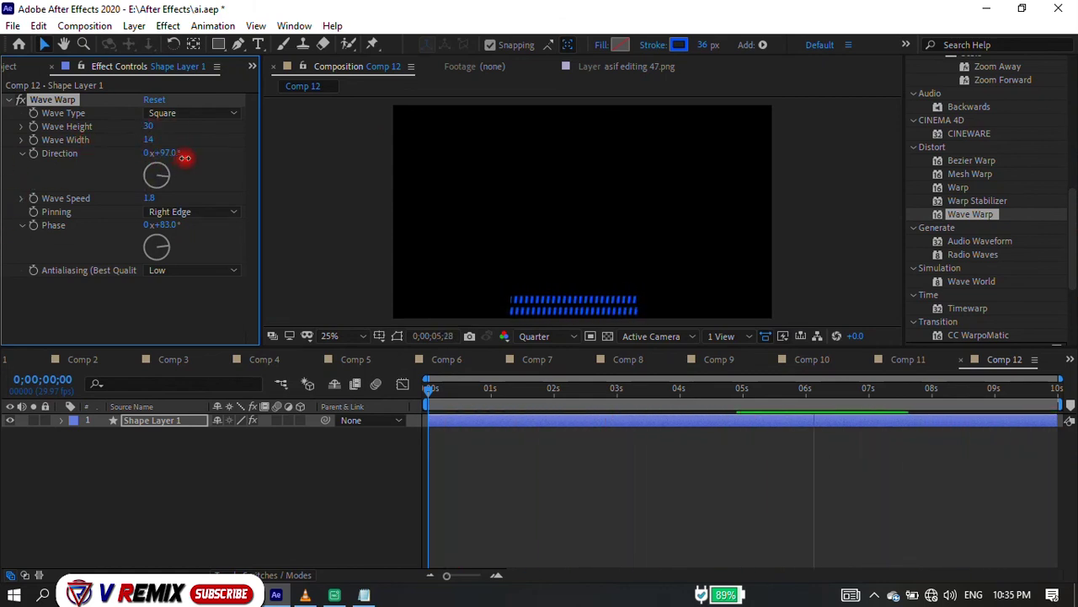
left_click_drag(164, 225, 274, 222)
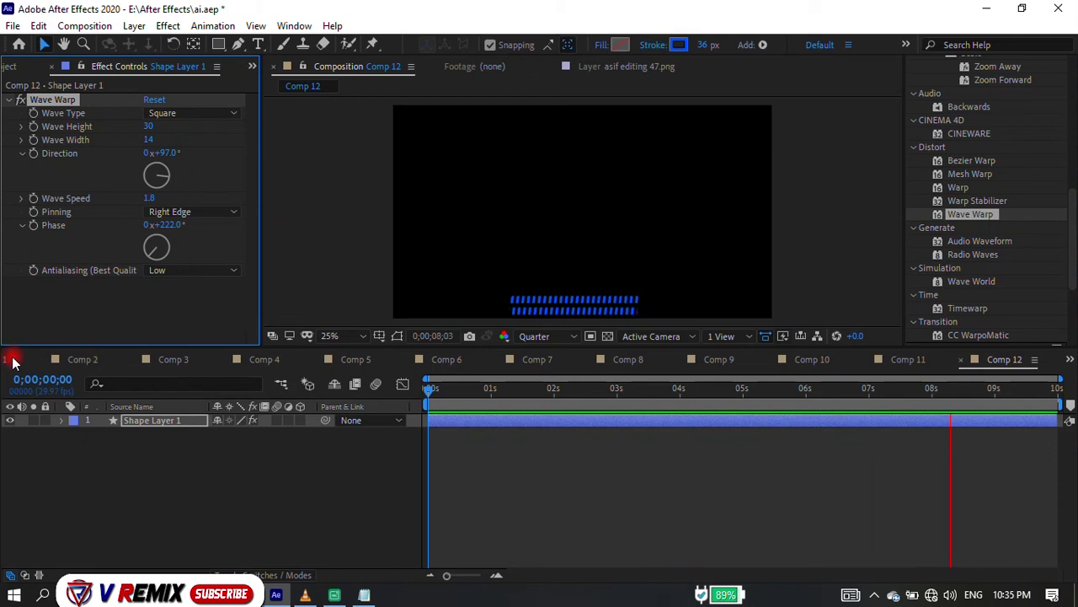
left_click(10, 359)
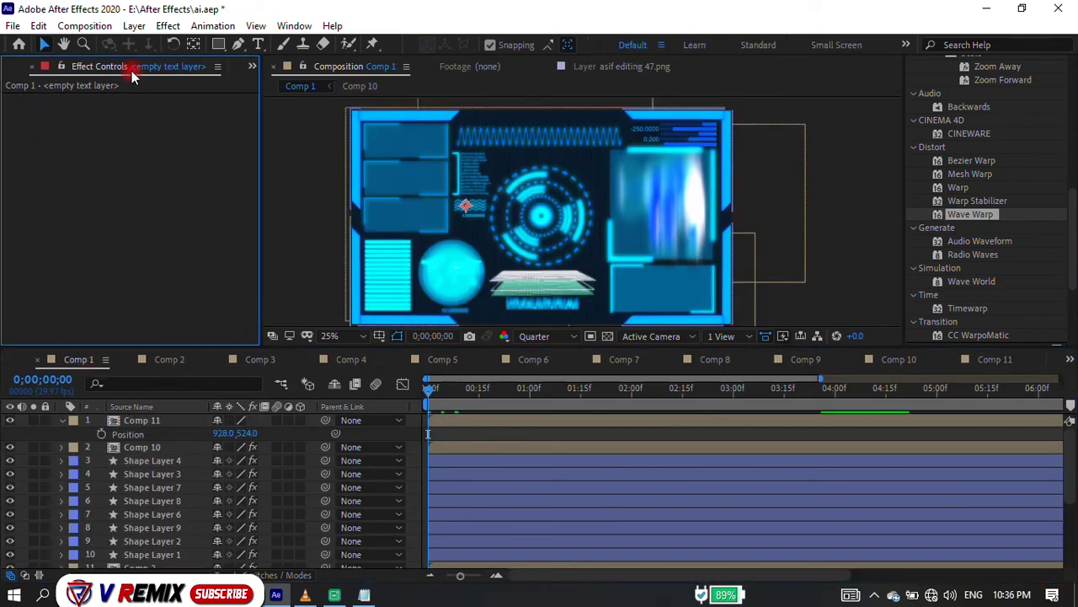
Add Comp 12 as a layer in Comp 1, scale it to about 71% and move it to Y 710.
key("ctrl+0")
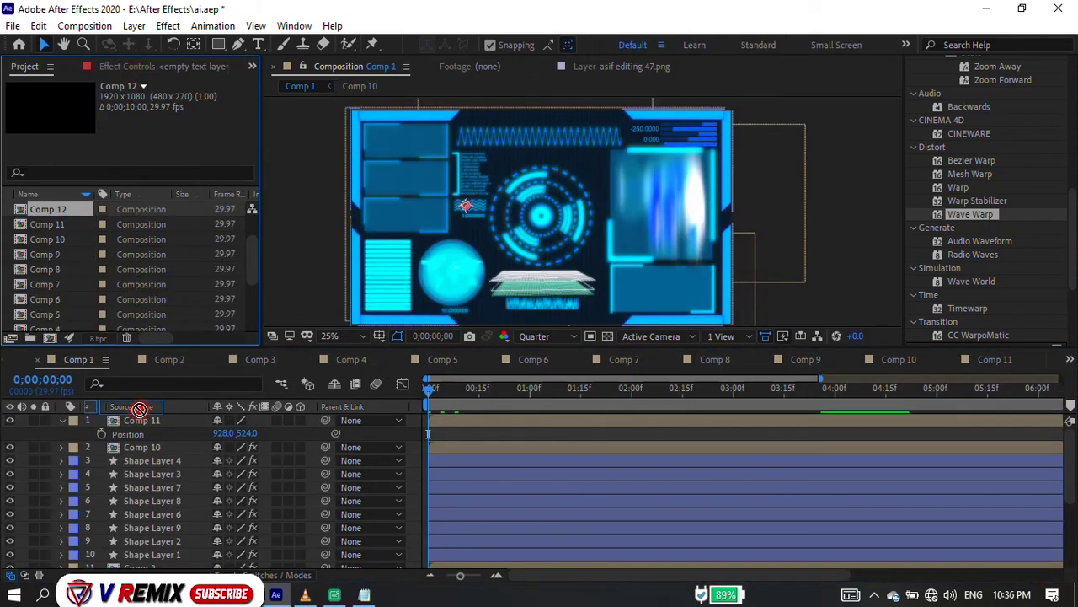
left_click_drag(70, 217, 139, 415)
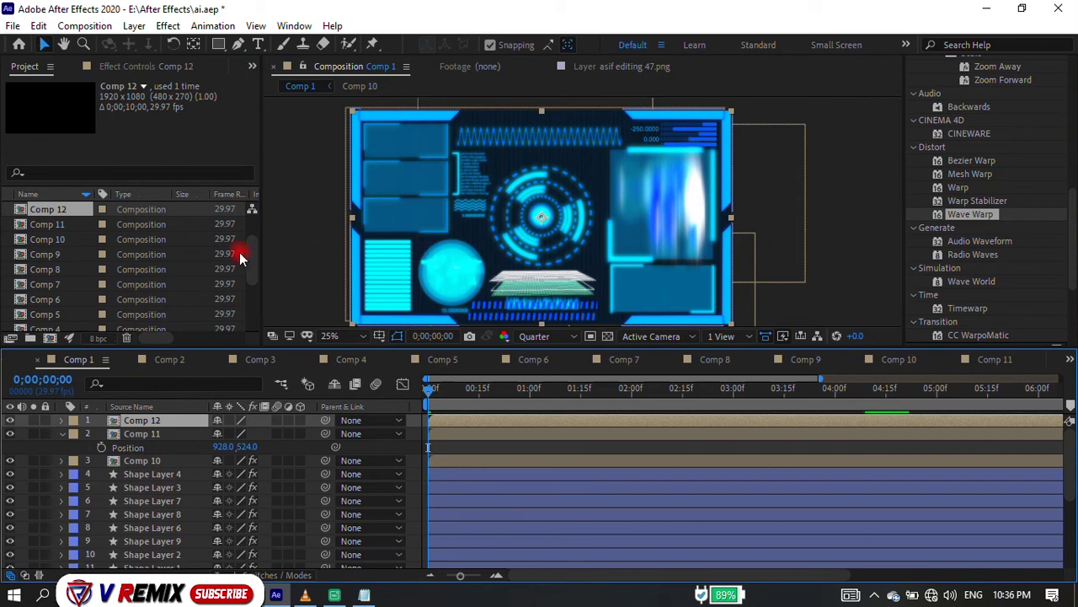
key("s")
left_click_drag(240, 433, 217, 432)
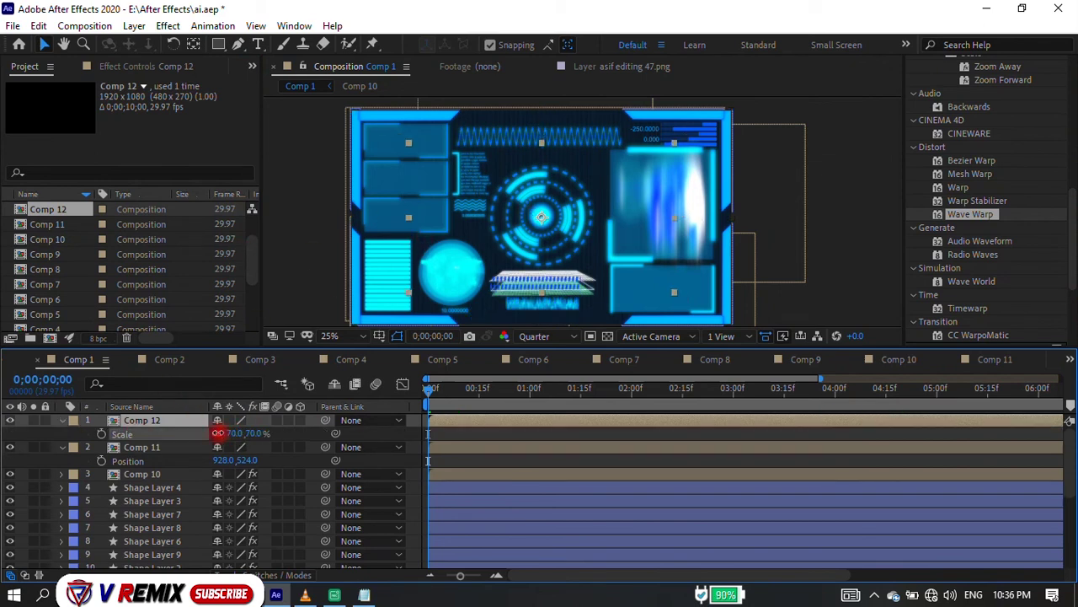
left_click_drag(523, 284, 524, 291)
key("p")
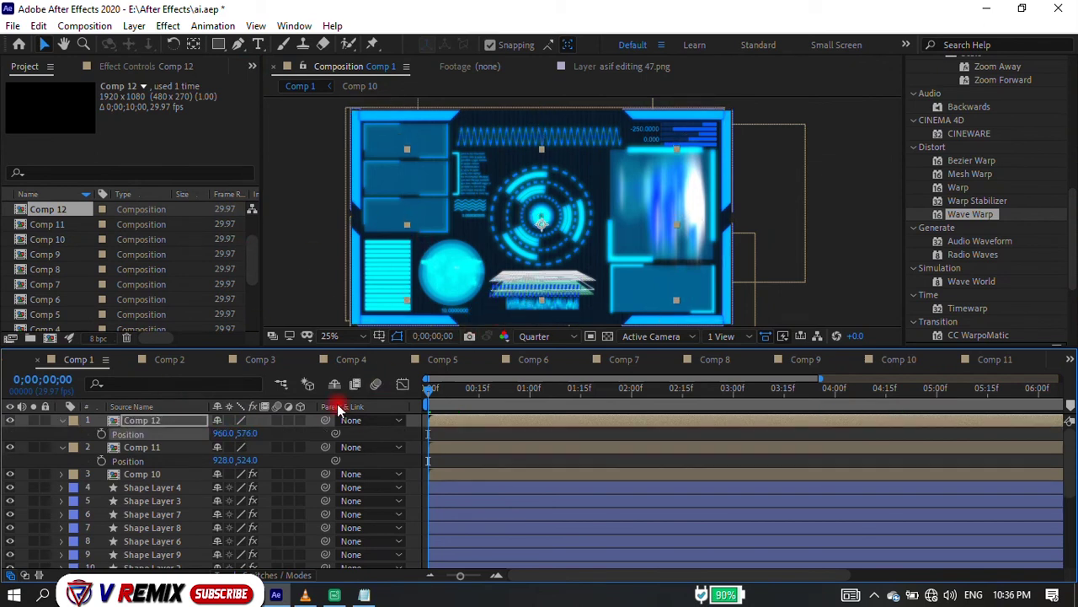
left_click_drag(247, 432, 348, 444)
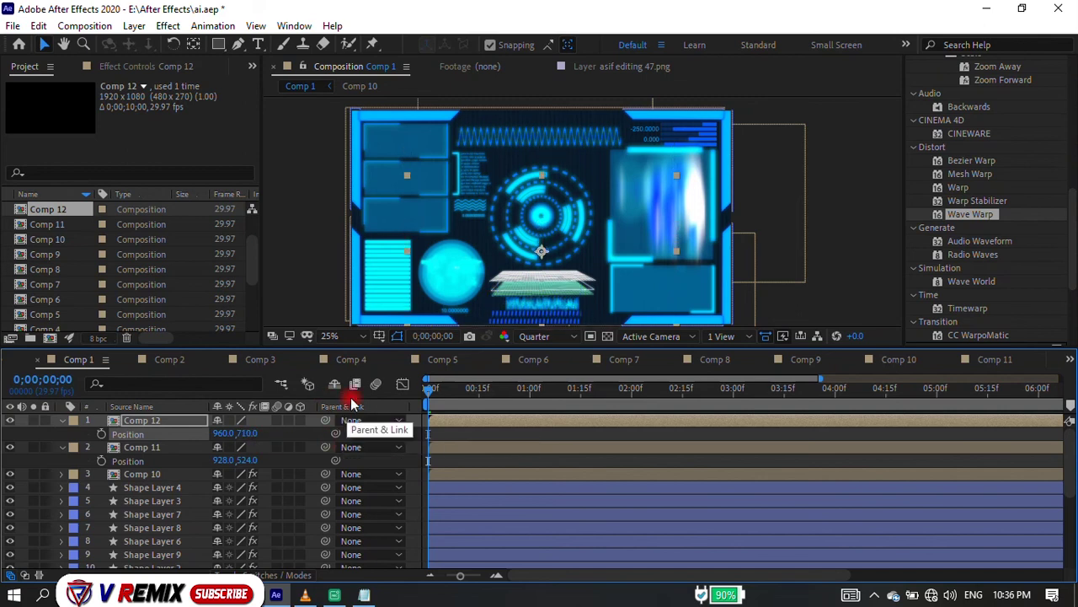
Shrink Comp 12 to 63% and fine-tune its position to about 999, 747.
scroll(524, 316, "up", 4)
scroll(524, 316, "down", 4)
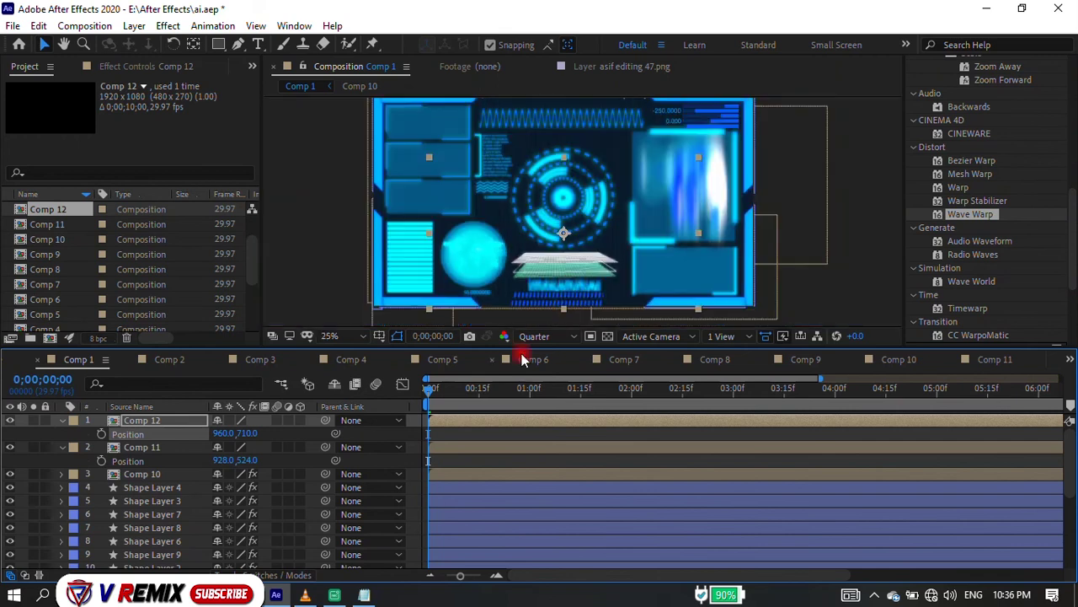
scroll(554, 316, "up", 4)
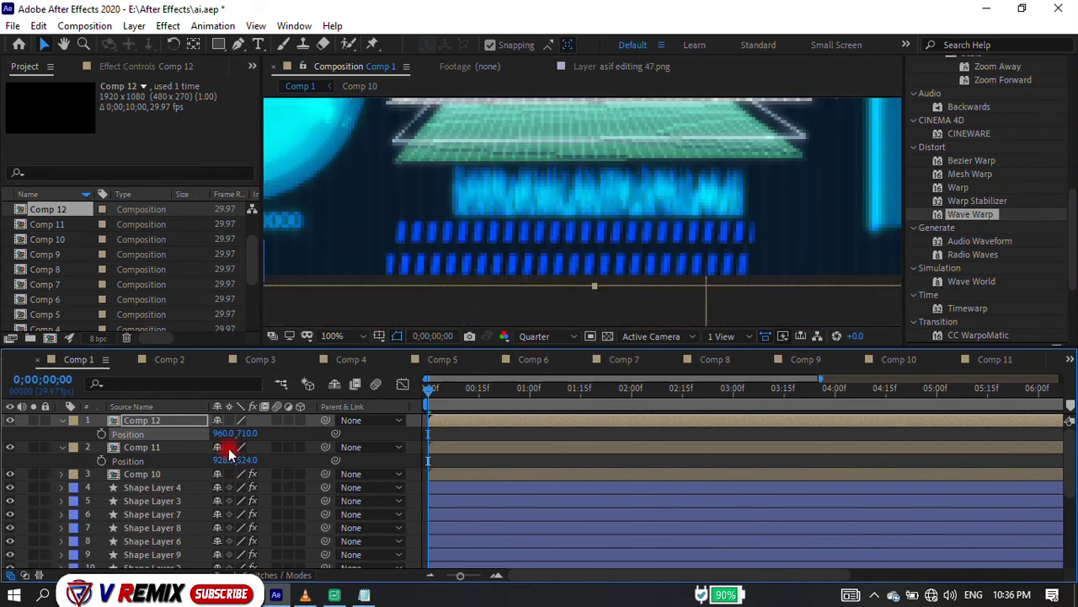
key("s")
left_click_drag(248, 433, 291, 423)
key("p")
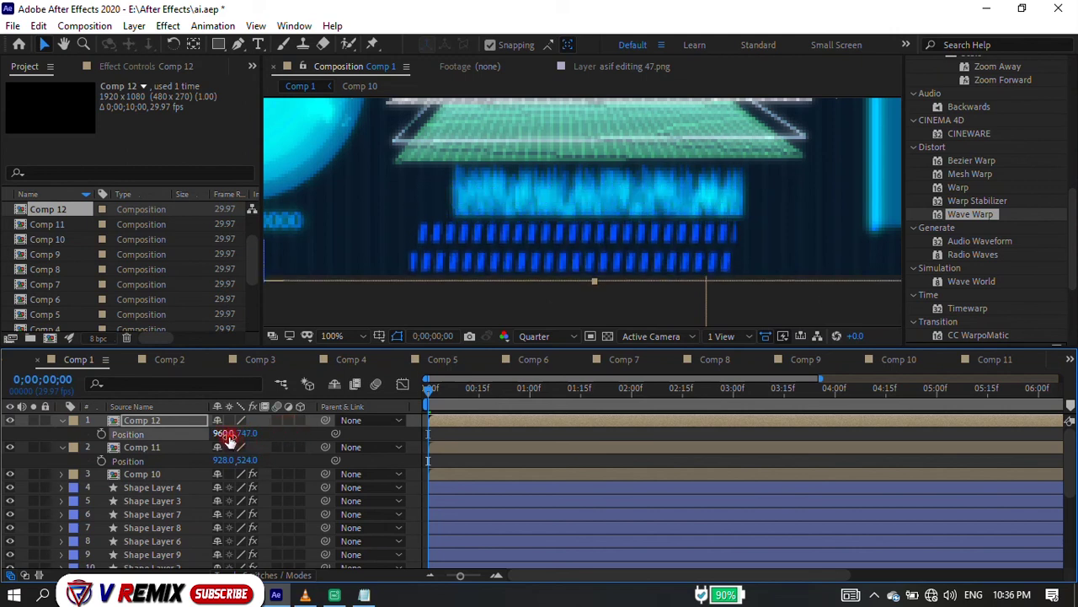
left_click_drag(230, 435, 282, 423)
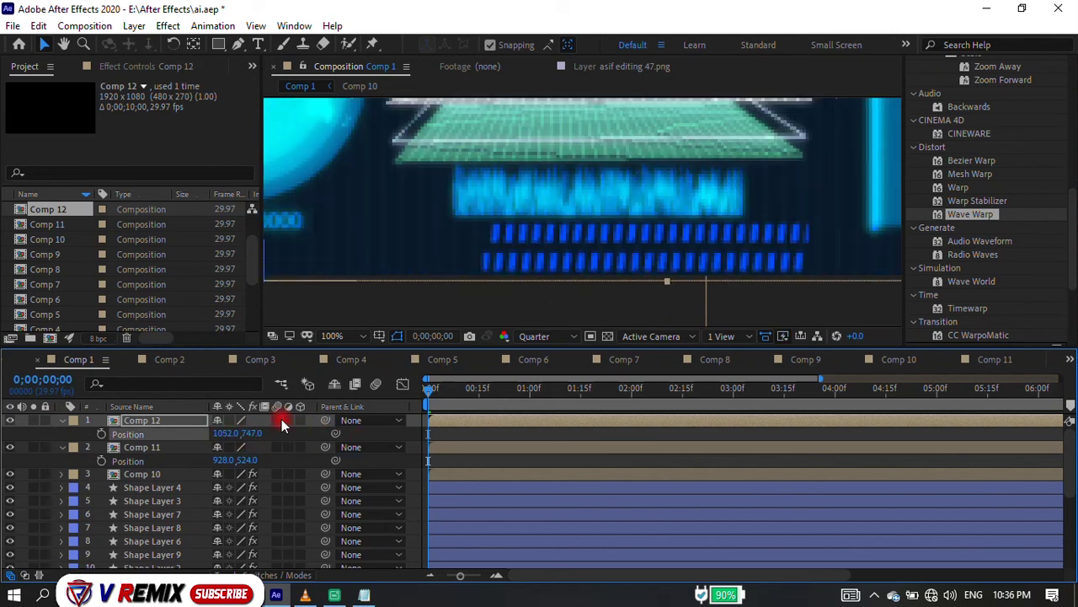
left_click_drag(226, 433, 209, 439)
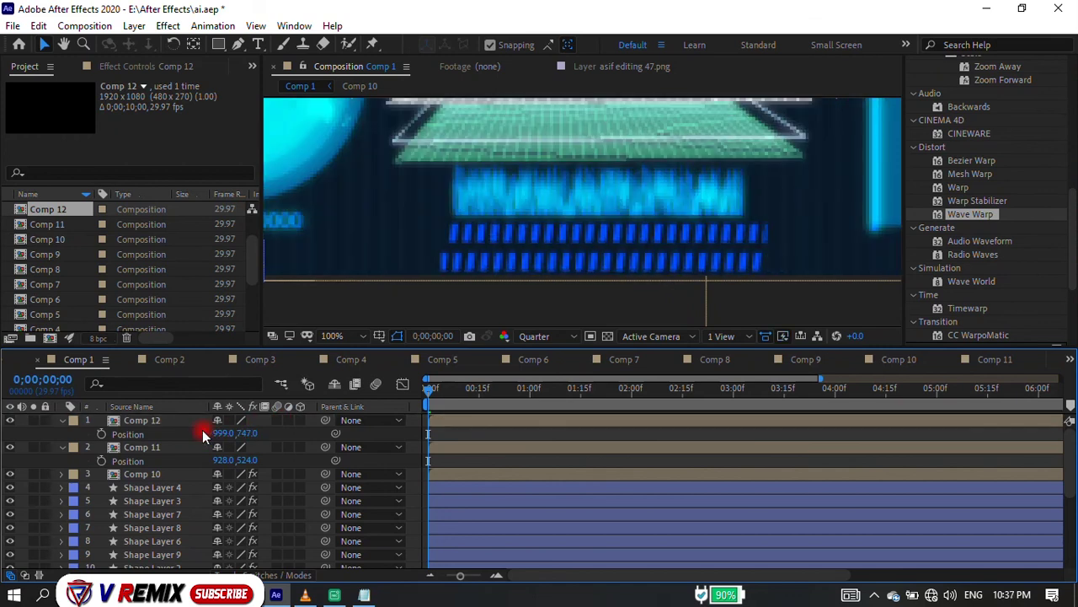
left_click_drag(221, 433, 215, 437)
left_click(998, 360)
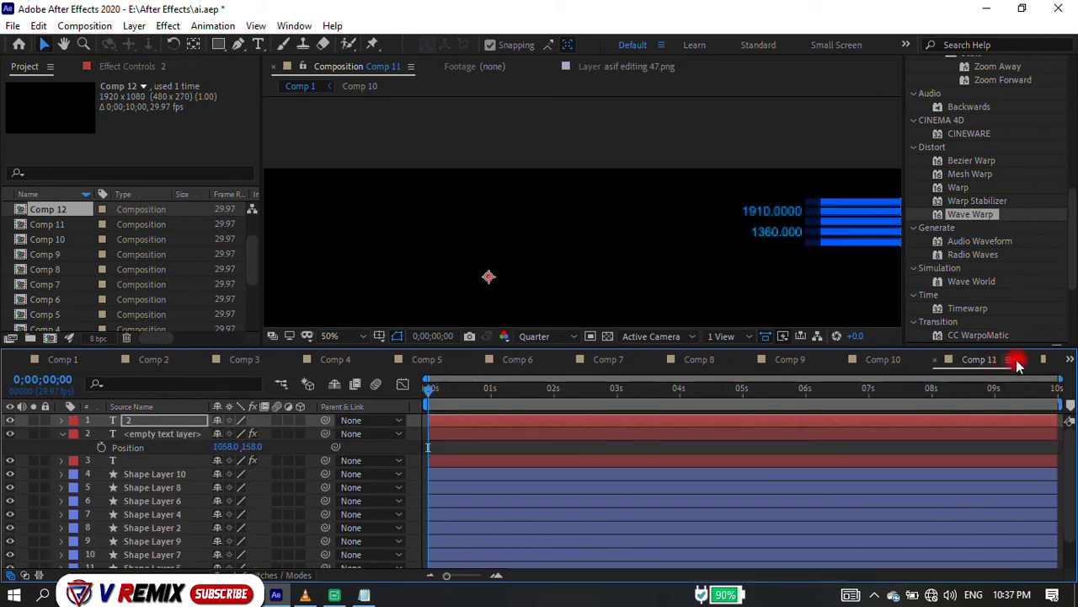
In Comp 12, set the line's stroke colour to blue 007EFF.
left_click(1070, 361)
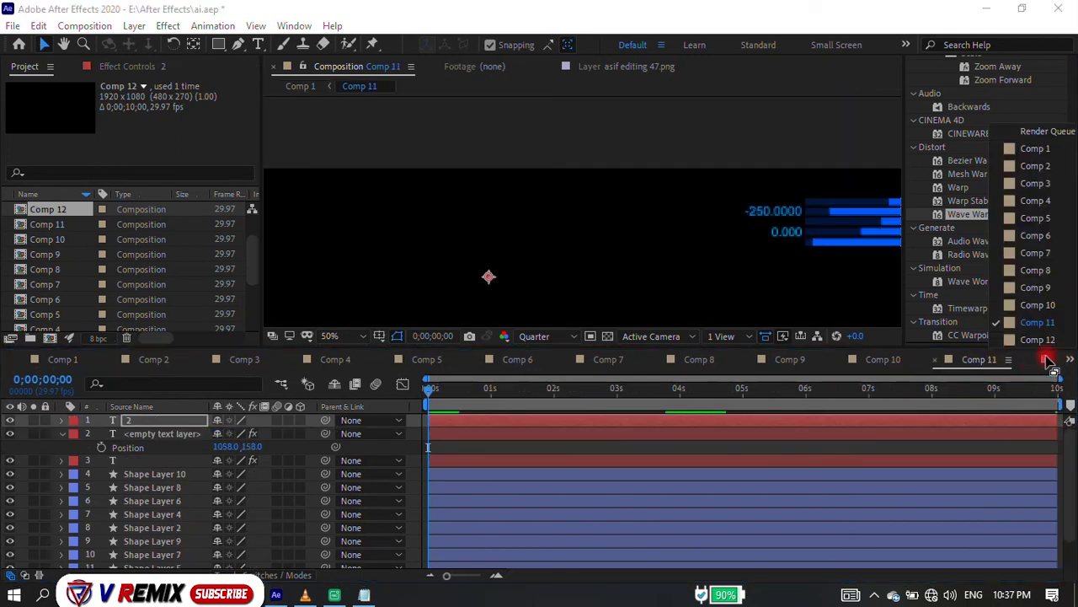
left_click(1040, 351)
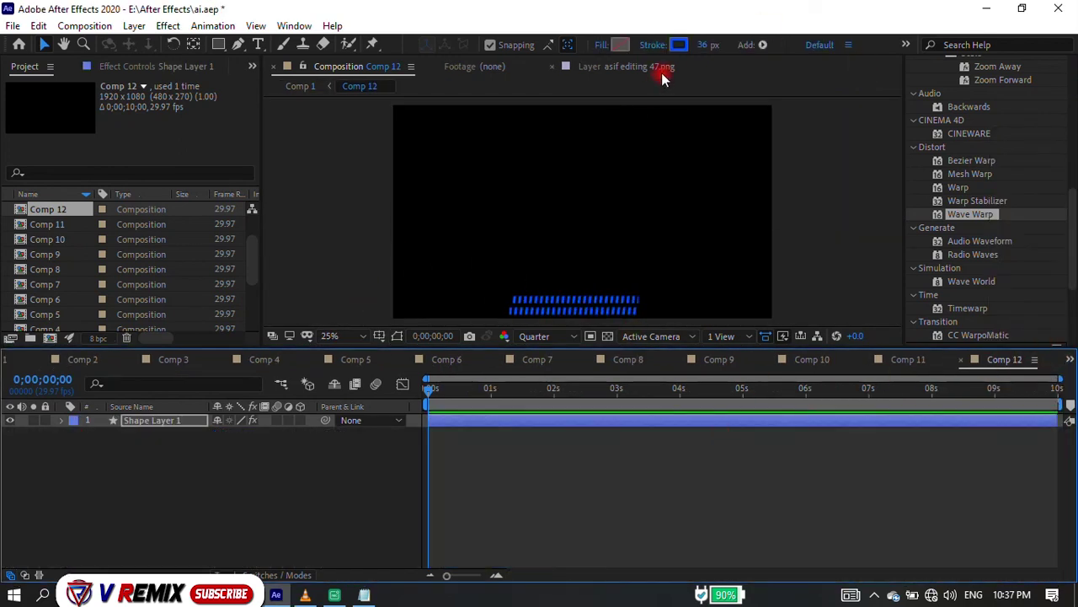
left_click(679, 46)
left_click(849, 330)
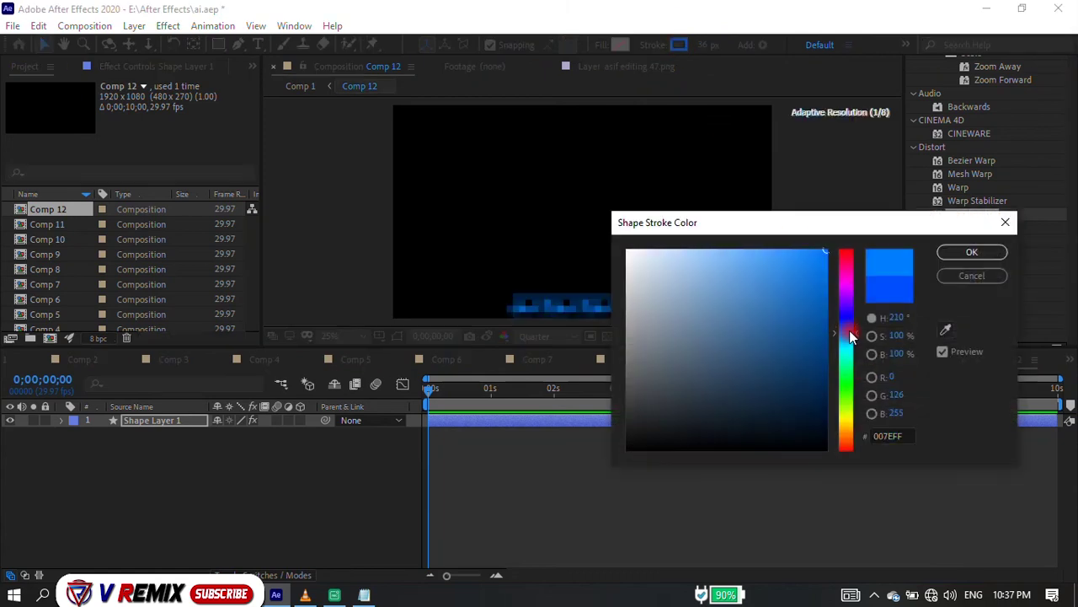
left_click(972, 234)
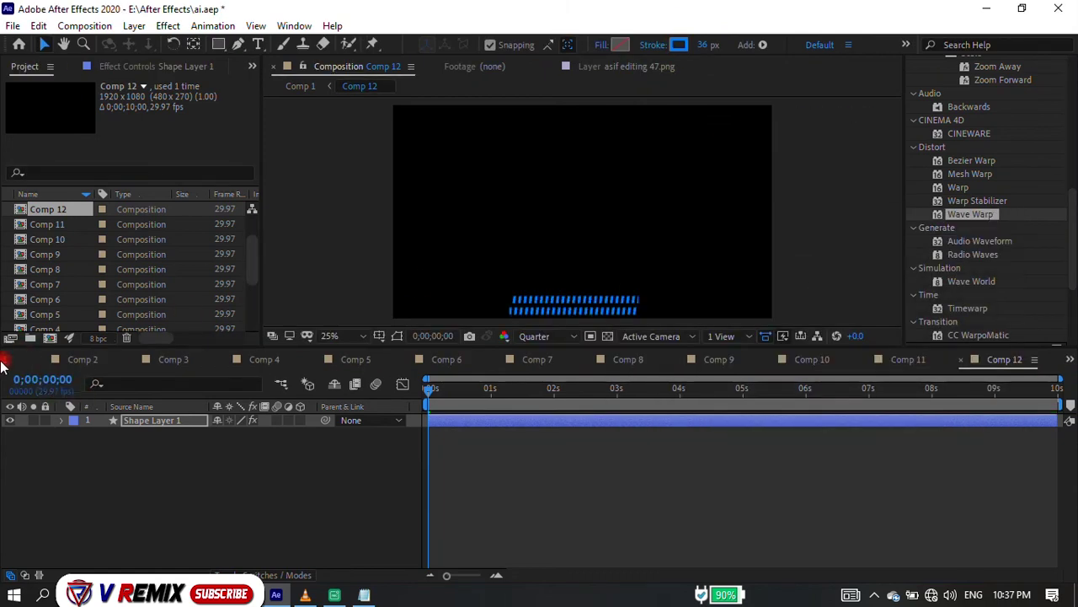
Play back Comp 1 to preview the HUD with the wavy blue line.
left_click(4, 360)
scroll(566, 246, "down", 6)
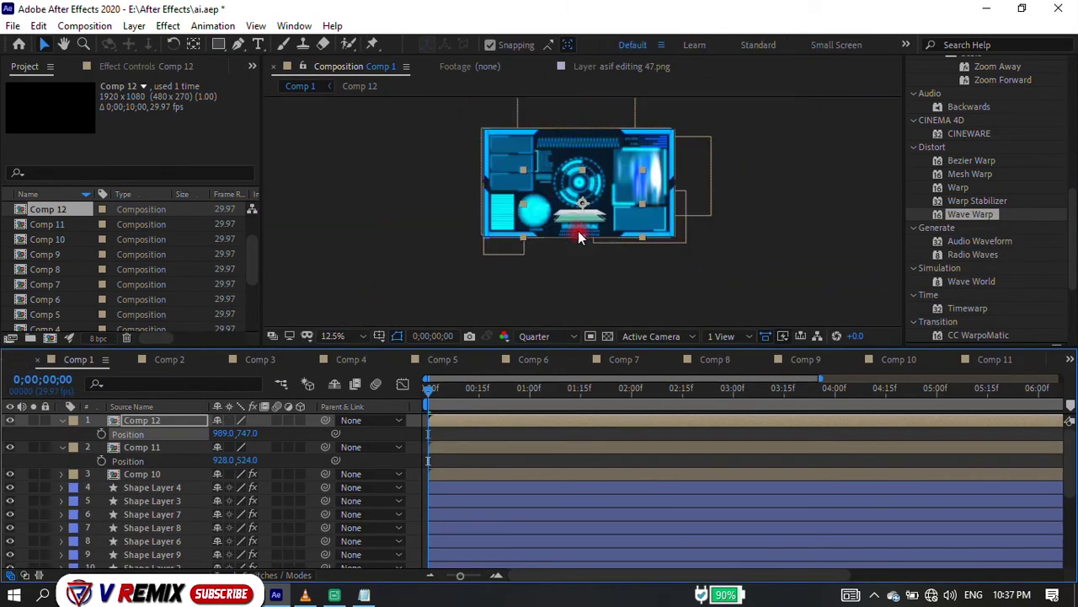
scroll(564, 144, "up", 2)
key("space")
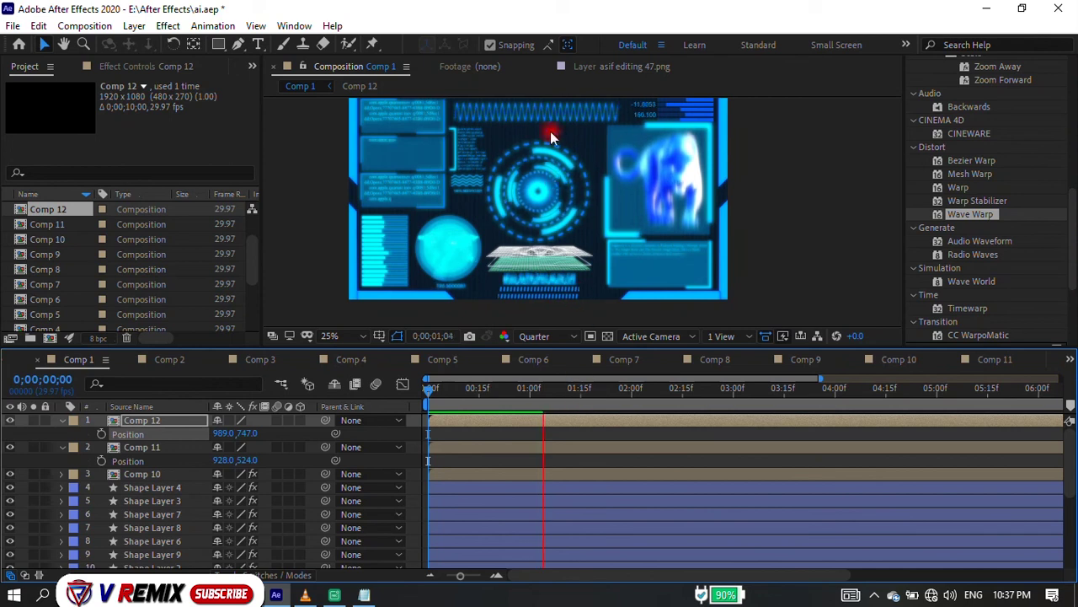
In Comp 7, paste a block of text into a new text layer below the waveform.
left_click(792, 359)
left_click(700, 360)
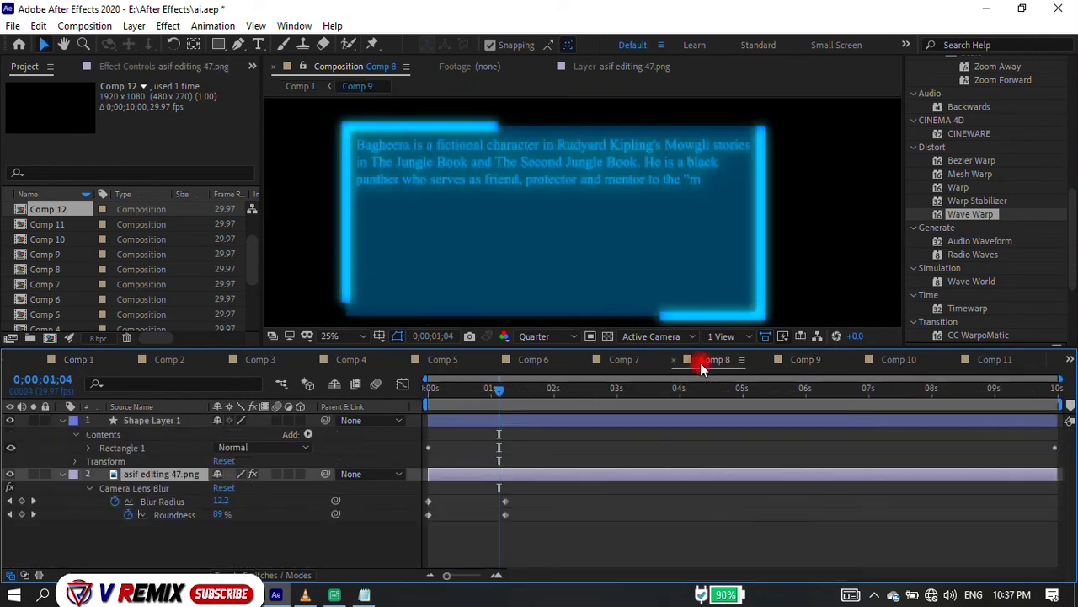
left_click(620, 361)
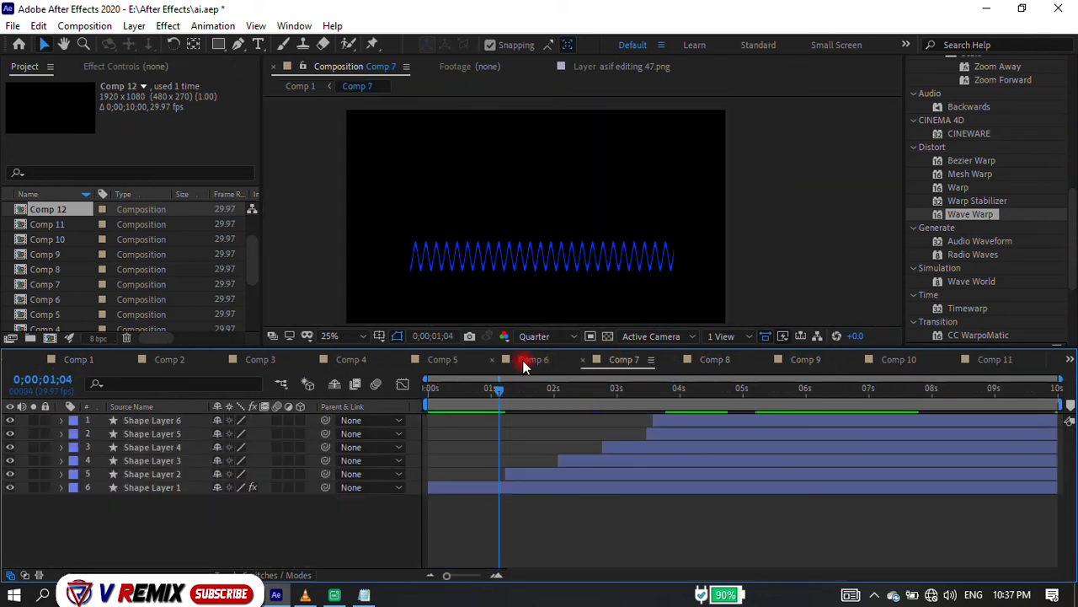
left_click(258, 44)
left_click(472, 291)
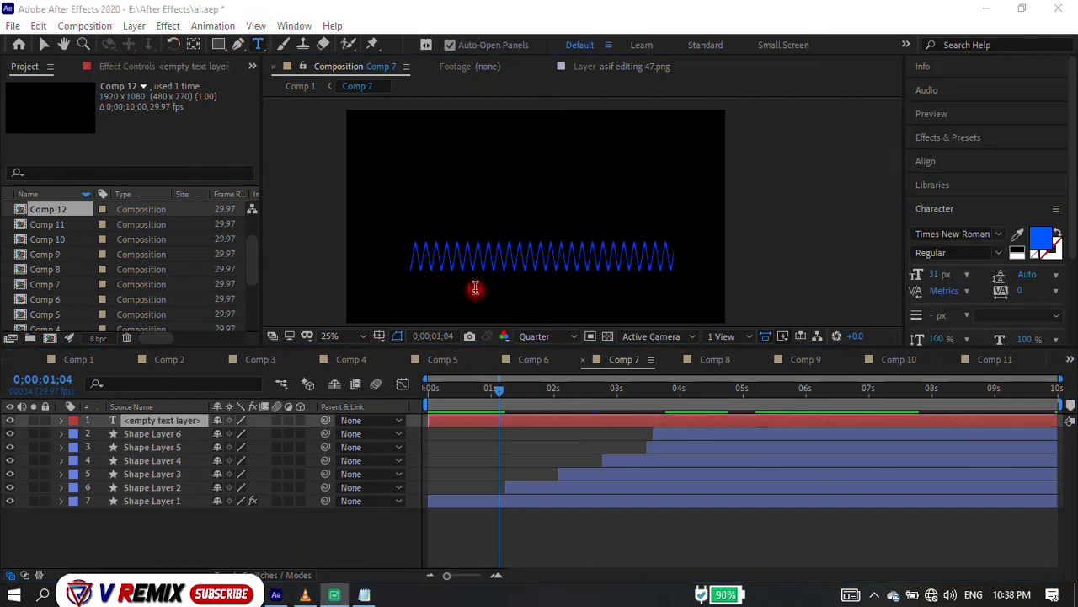
key("ctrl+v")
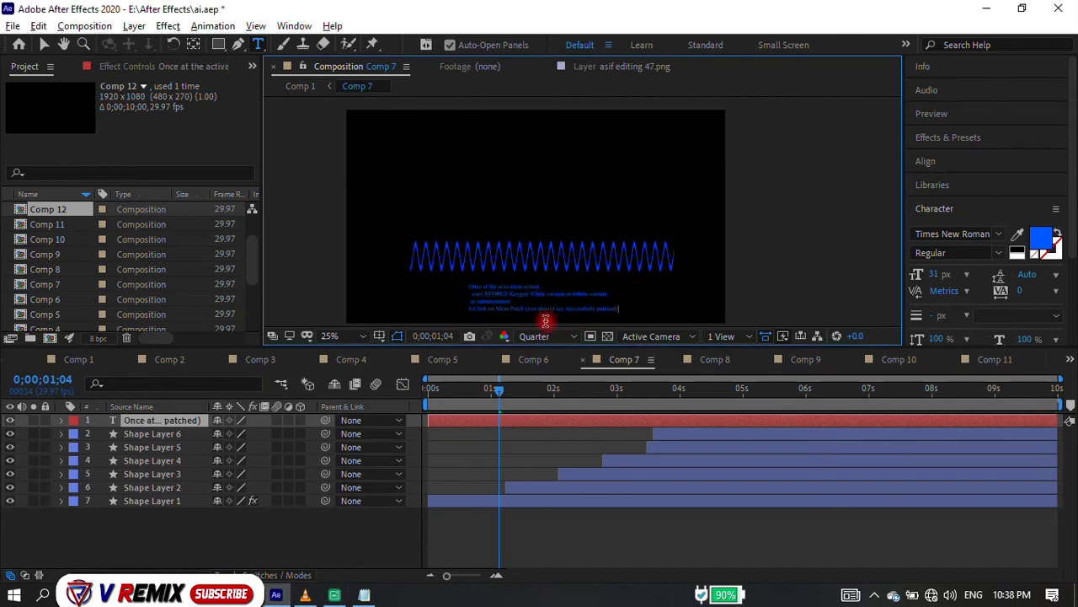
Apply the Twisty Ribbons preset to the text and preview Comp 7's animation.
scroll(545, 321, "up", 2)
left_click(973, 138)
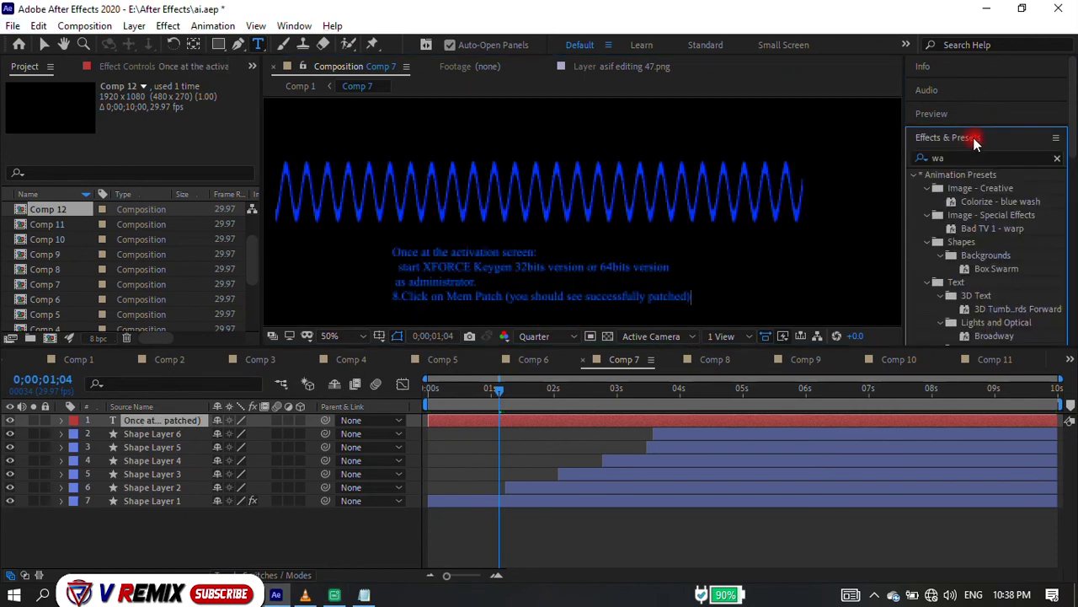
left_click(925, 159)
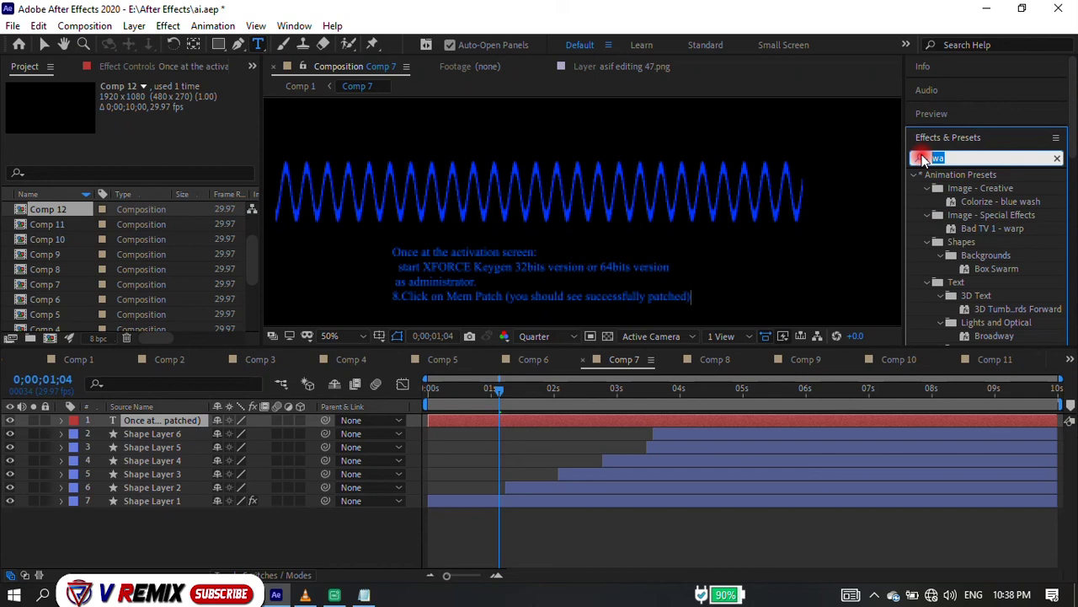
key("BackSpace")
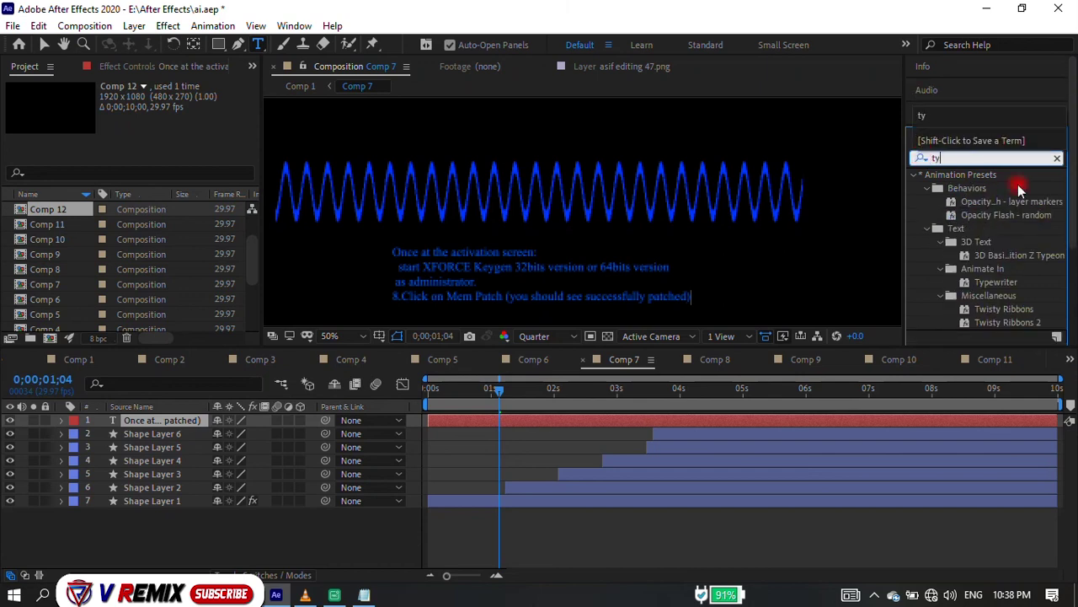
type("ty")
mouse_move(1003, 281)
left_mouse_down()
mouse_move(596, 278)
mouse_move(463, 259)
left_mouse_up()
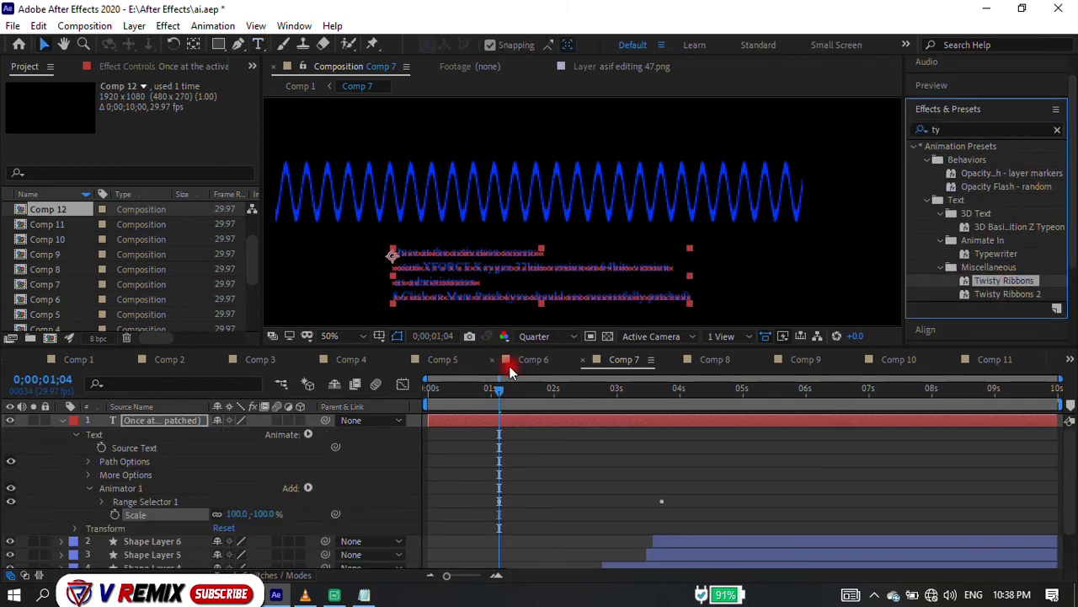
key("space")
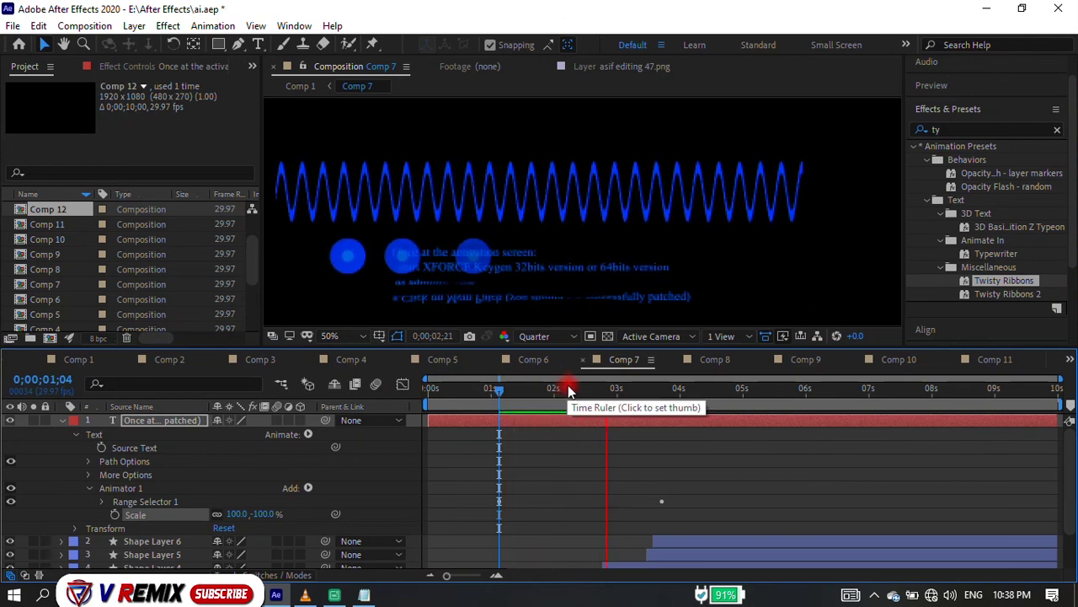
key("space")
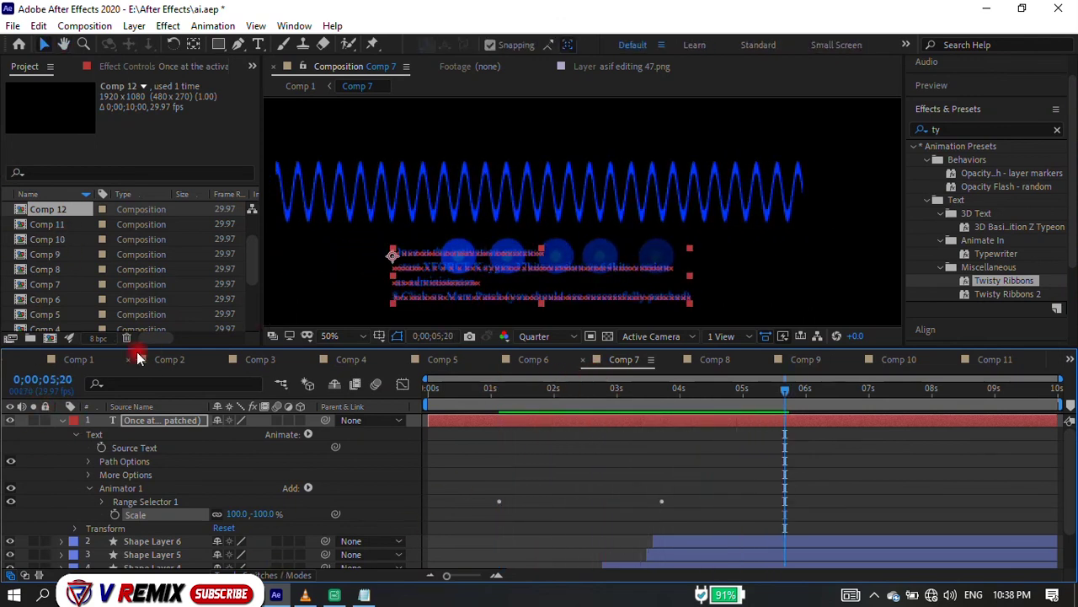
Check the layout in Comp 1, then move Comp 7's text block higher.
left_click(78, 359)
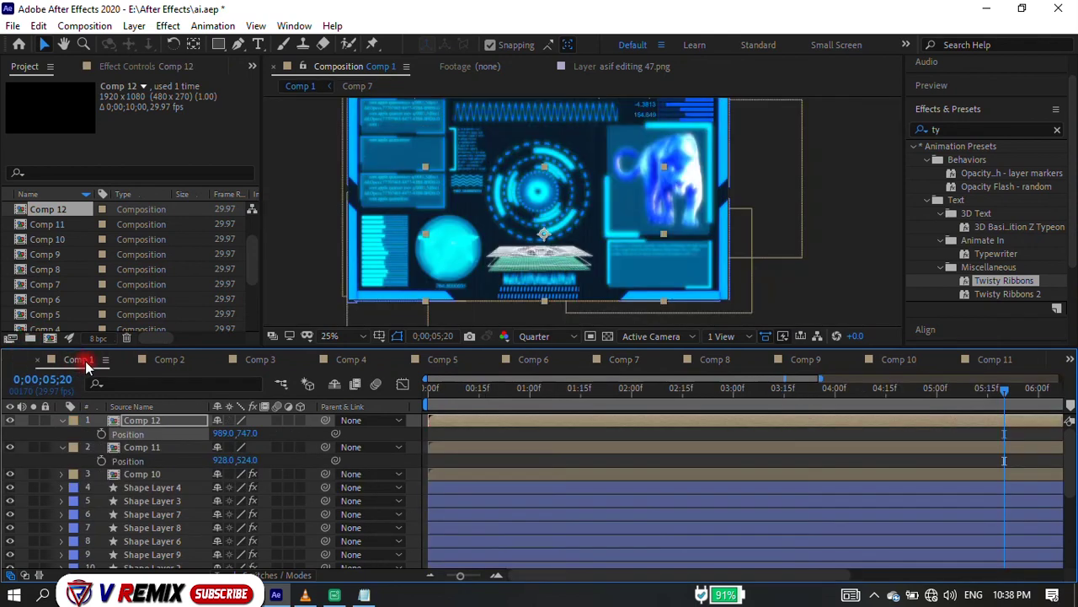
scroll(549, 155, "down", 1)
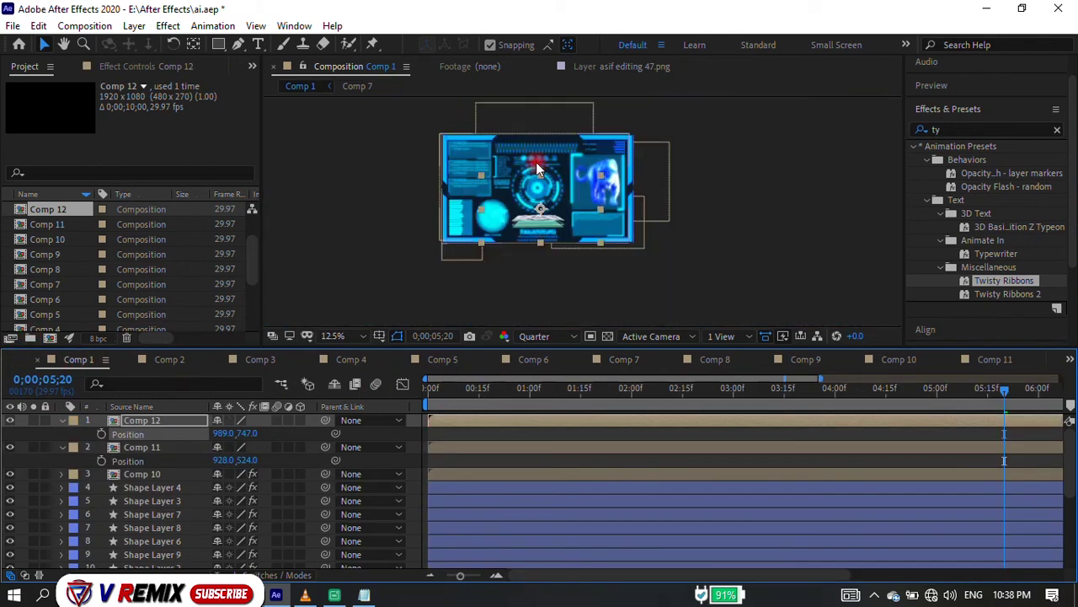
scroll(548, 157, "up", 1)
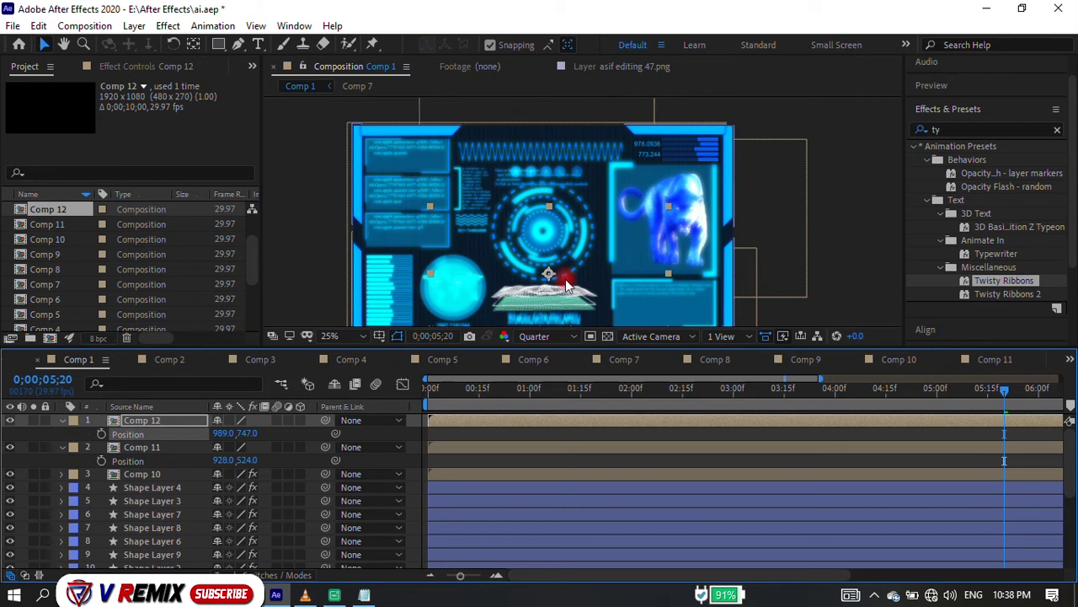
scroll(566, 285, "down", 1)
scroll(584, 299, "up", 1)
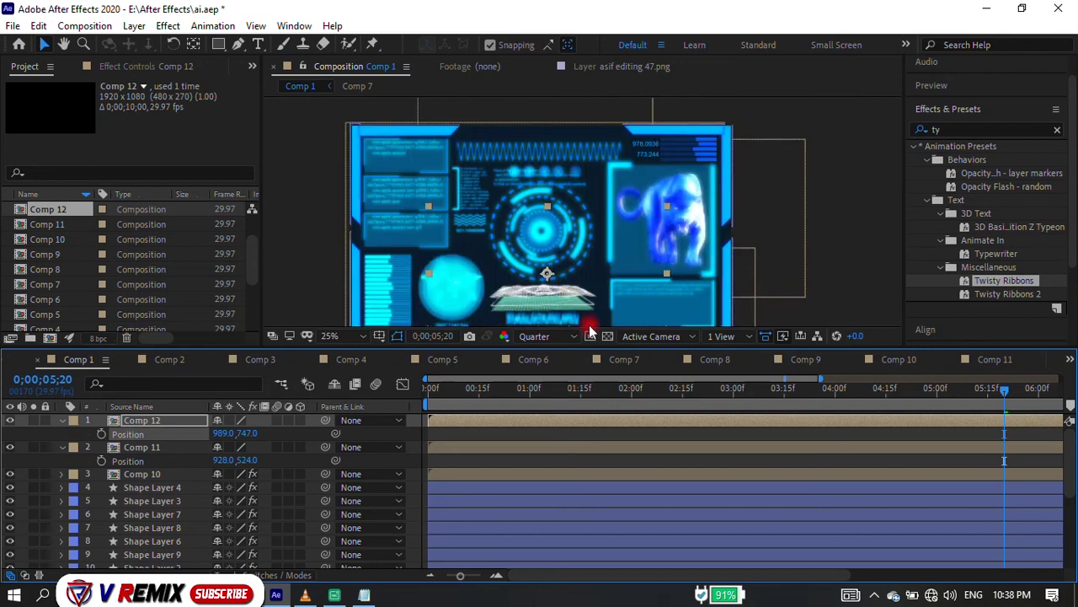
left_click(623, 360)
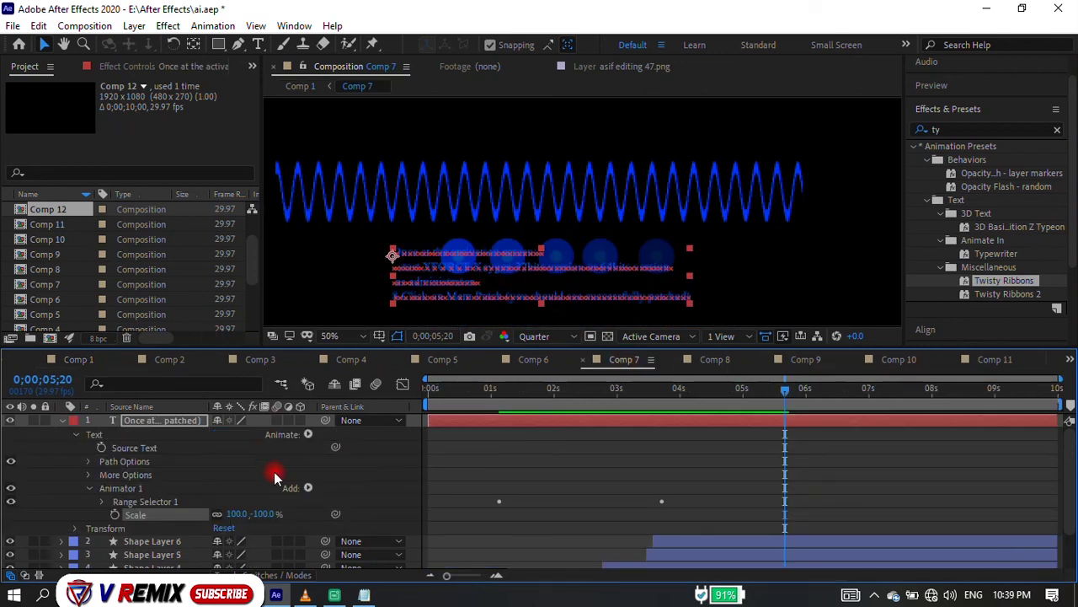
key("p")
left_click_drag(244, 433, 17, 383)
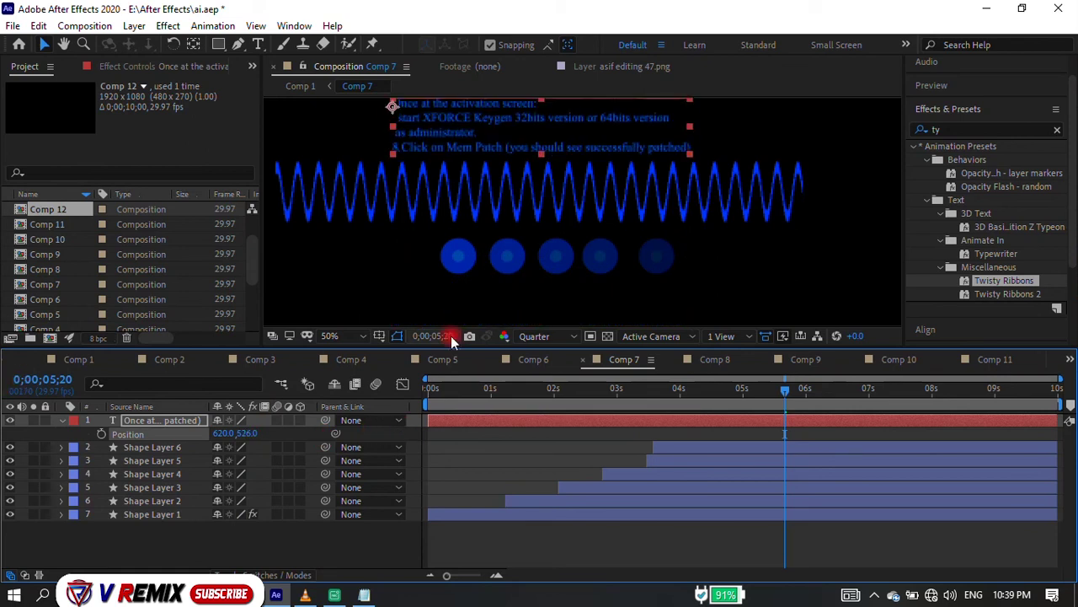
scroll(468, 210, "up", 3)
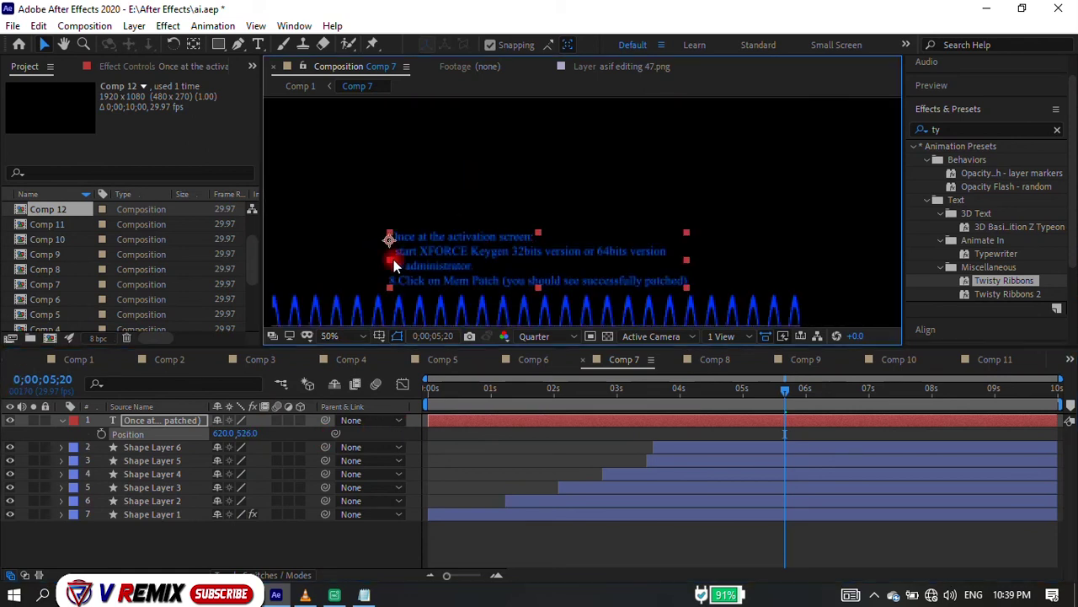
Remove the line breaks so the instruction text reads as two long lines.
double_click(535, 253)
left_click(537, 237)
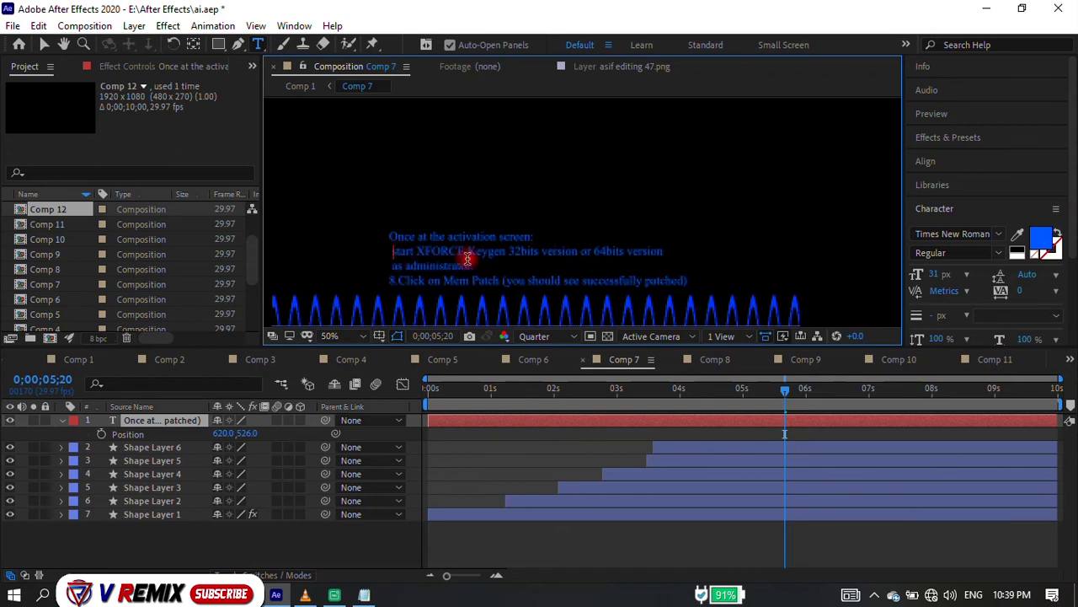
key("BackSpace")
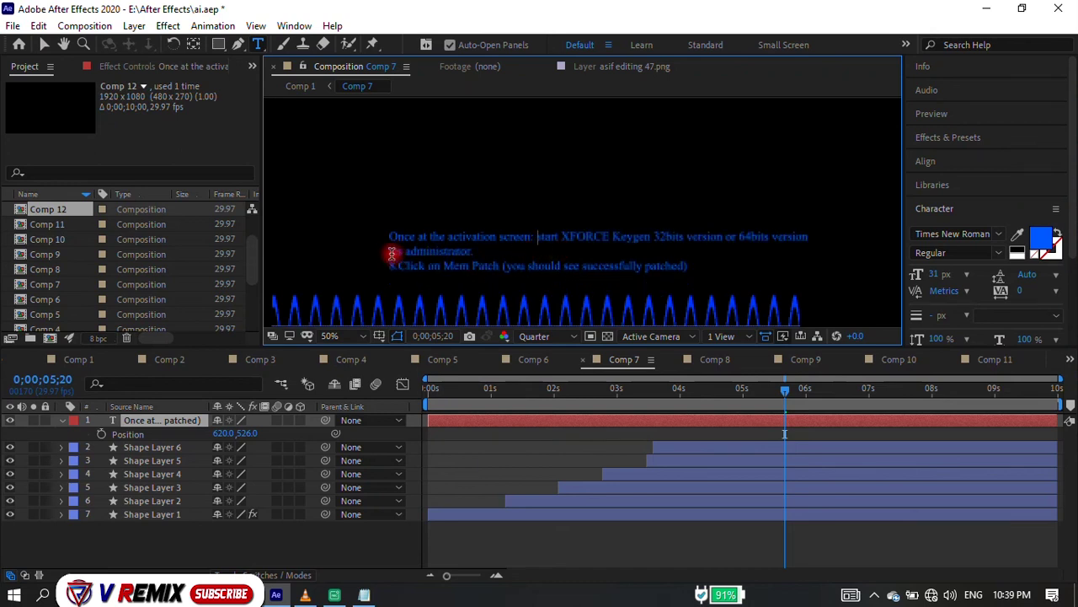
key("BackSpace")
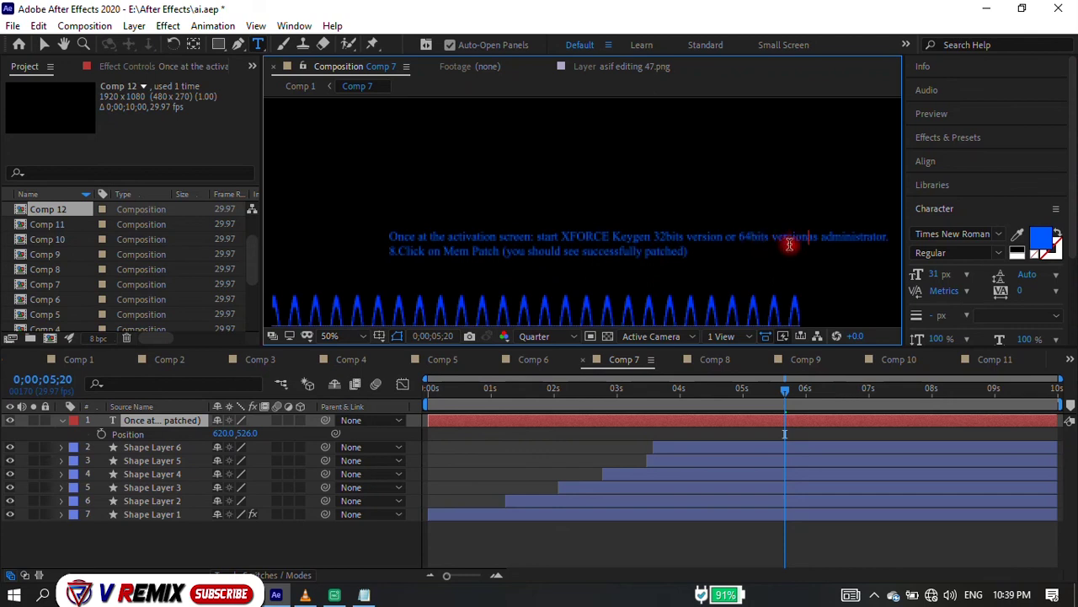
key("Return")
key("BackSpace")
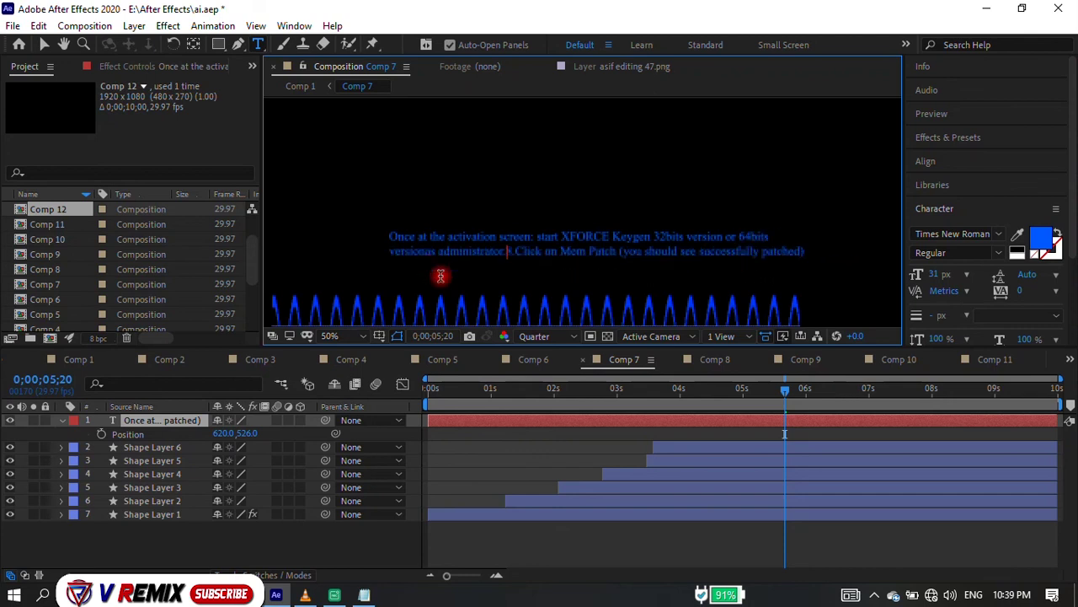
Place the text at 463, 594 above the waveform and slightly adjust its font size.
scroll(583, 292, "down", 2)
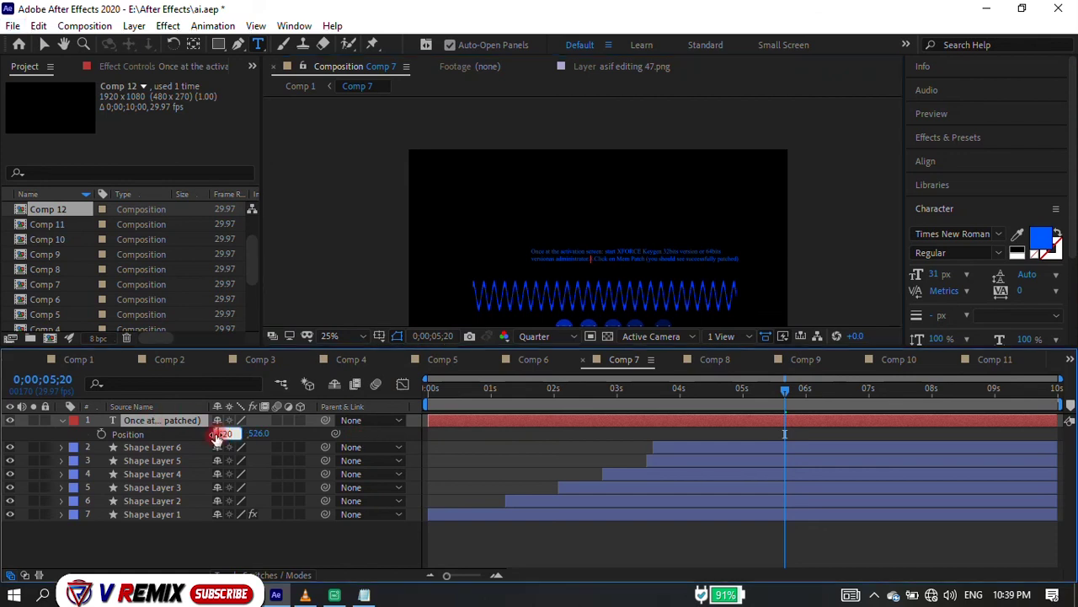
left_click_drag(249, 433, 303, 435)
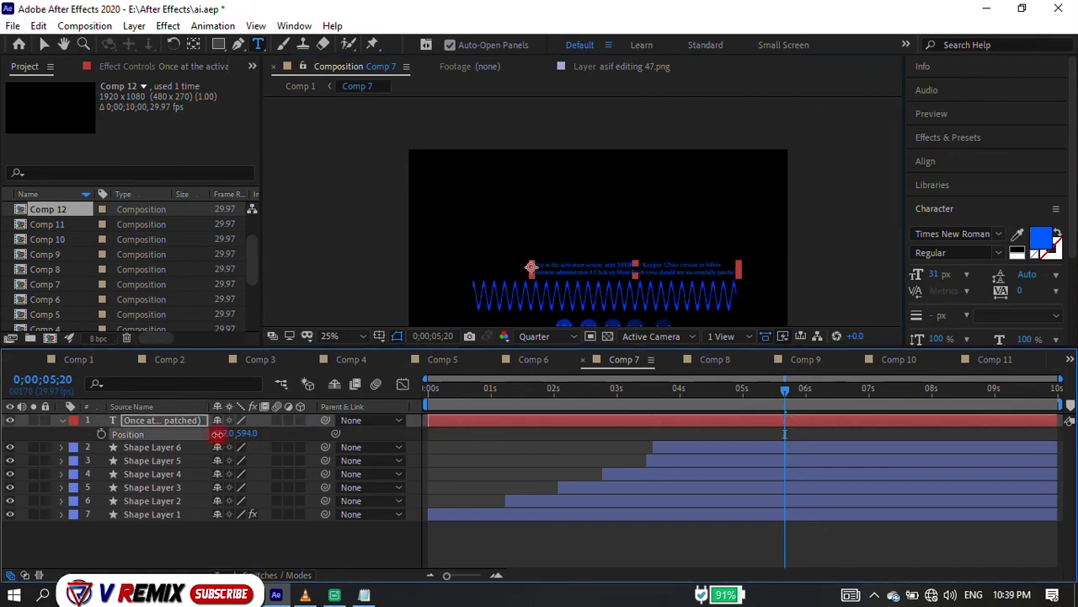
left_click(78, 359)
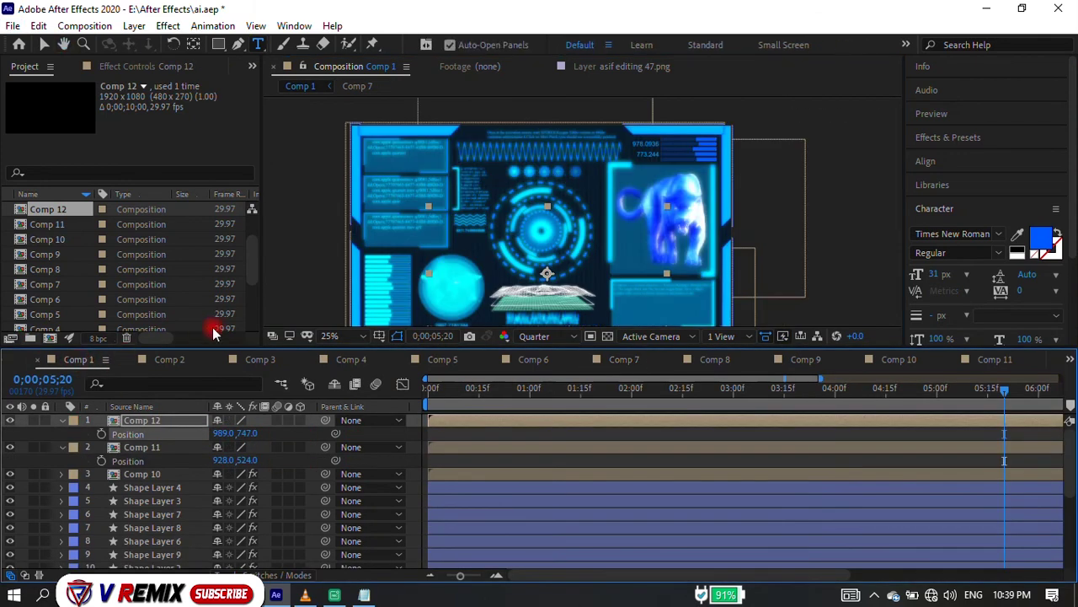
left_click(628, 360)
left_click_drag(228, 438, 125, 419)
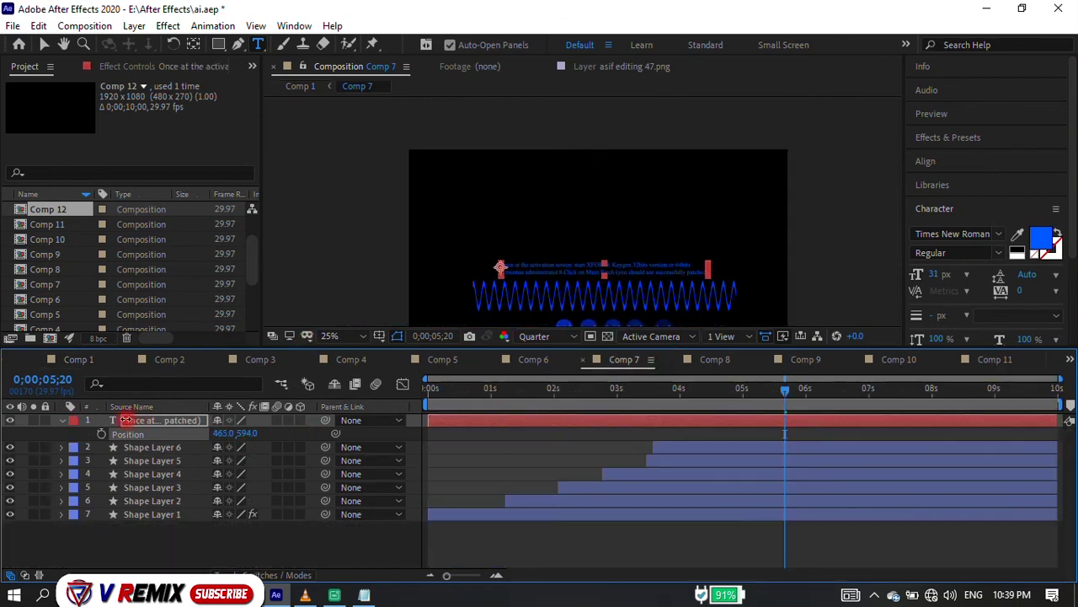
left_click_drag(937, 279, 937, 273)
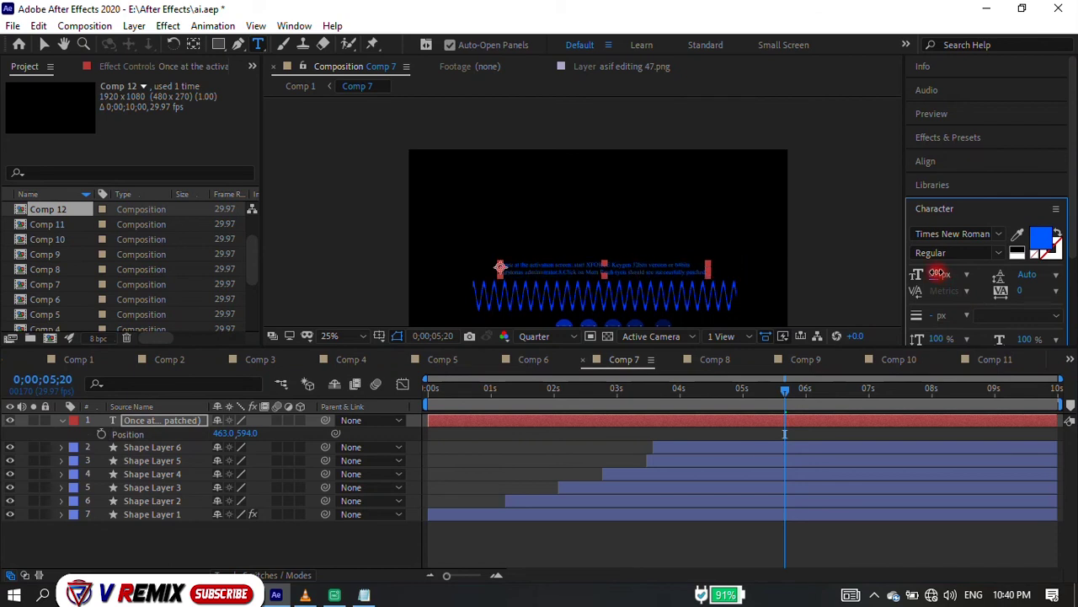
Apply Twisty Ribbons 2 to the text and reveal its animated properties.
left_click(641, 389)
left_click(960, 137)
left_click_drag(999, 321, 642, 269)
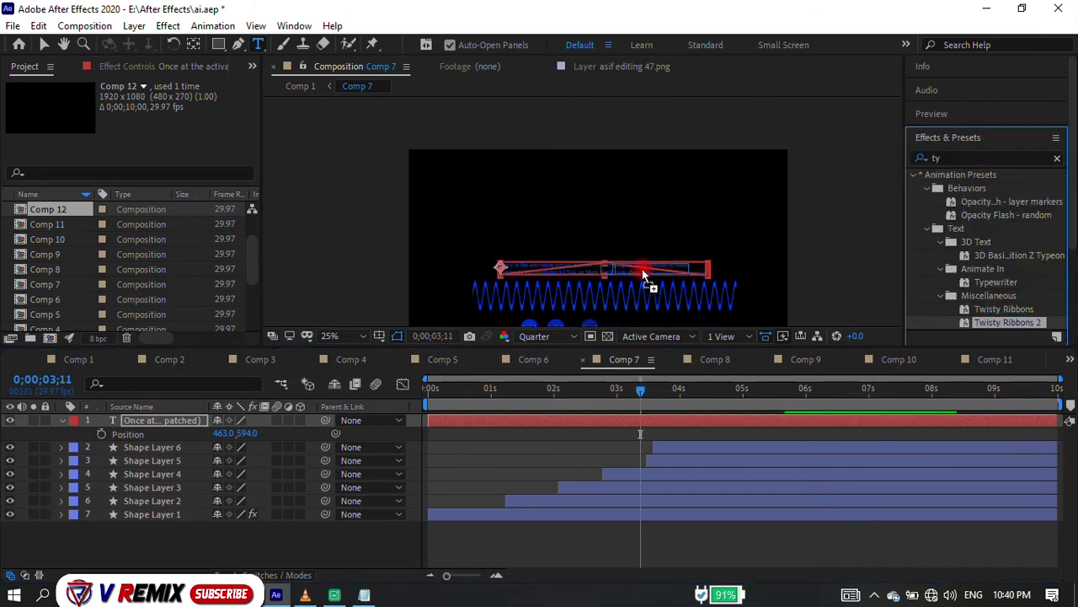
key("Home")
key("u")
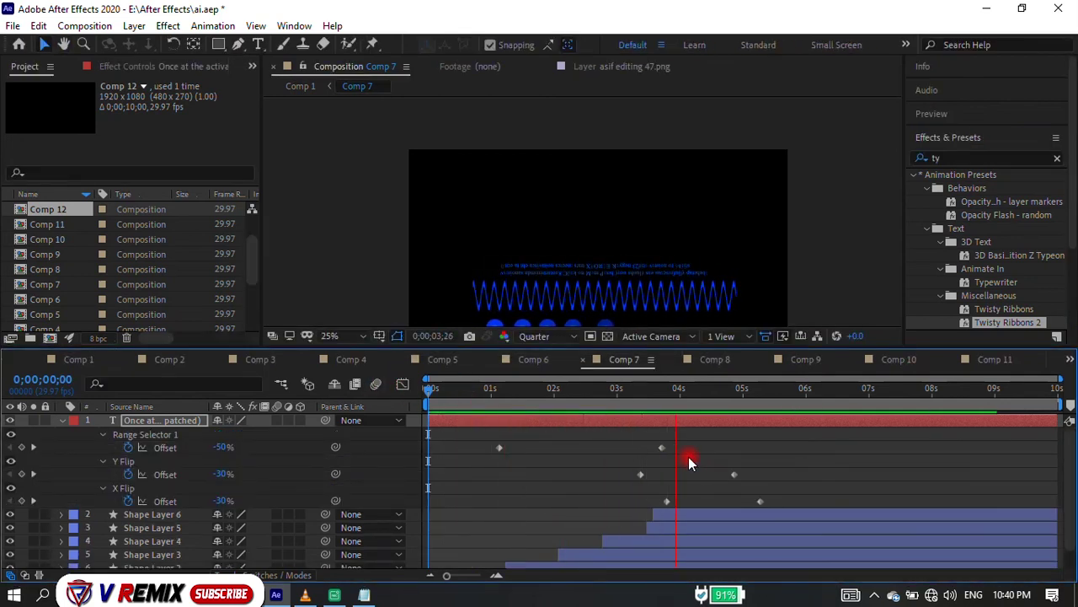
Copy the last Offset and Y Flip keyframes and paste them at 7;22.
left_click_drag(673, 438, 788, 505)
left_click_drag(619, 433, 704, 500)
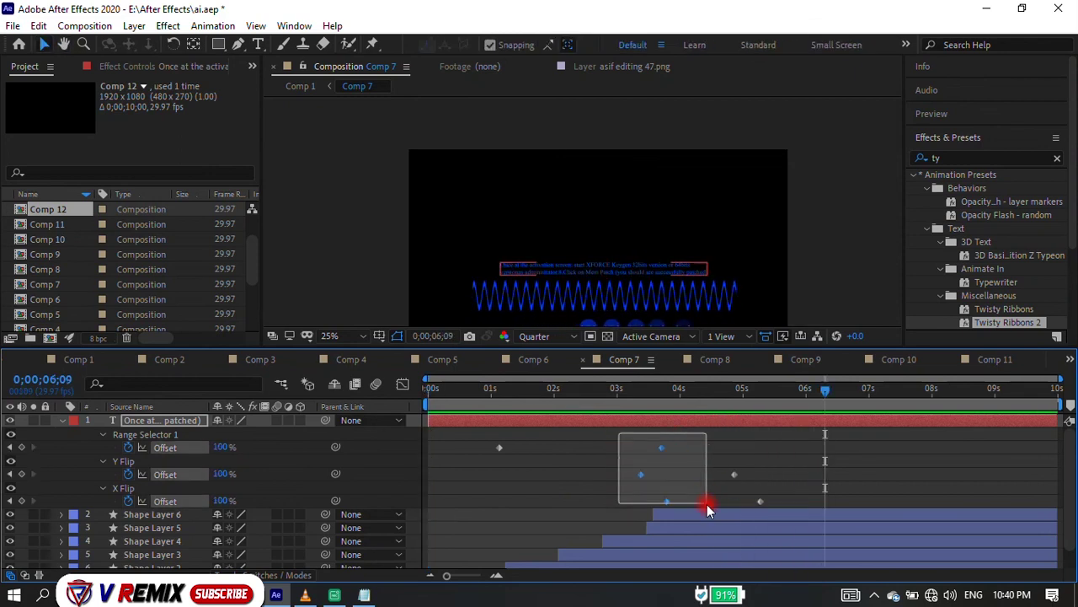
left_click(916, 395)
key("ctrl+v")
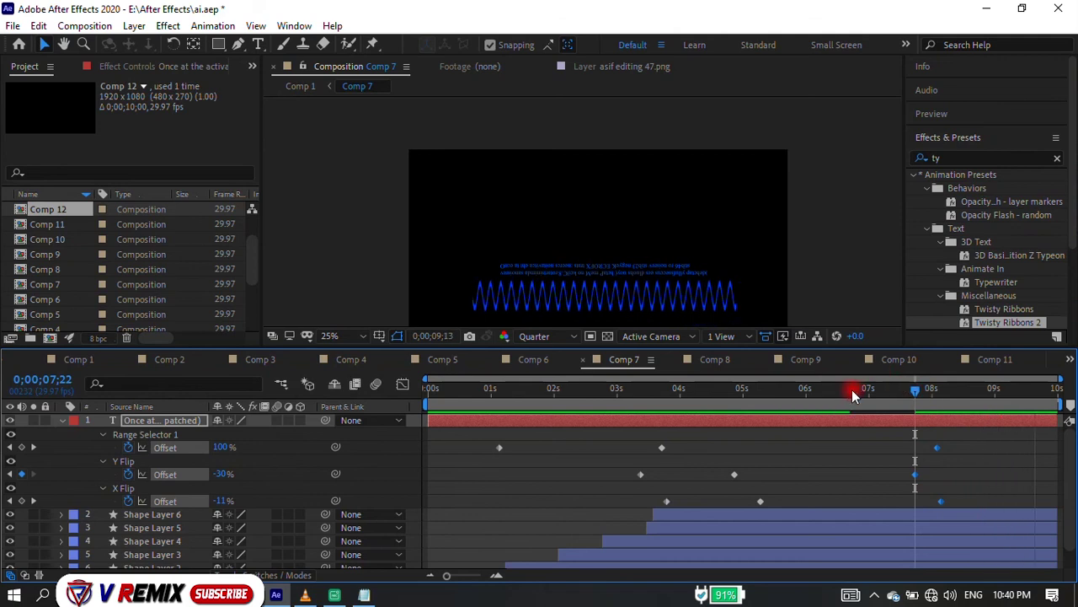
Start a new composition from the Project panel's context menu.
left_click(477, 389)
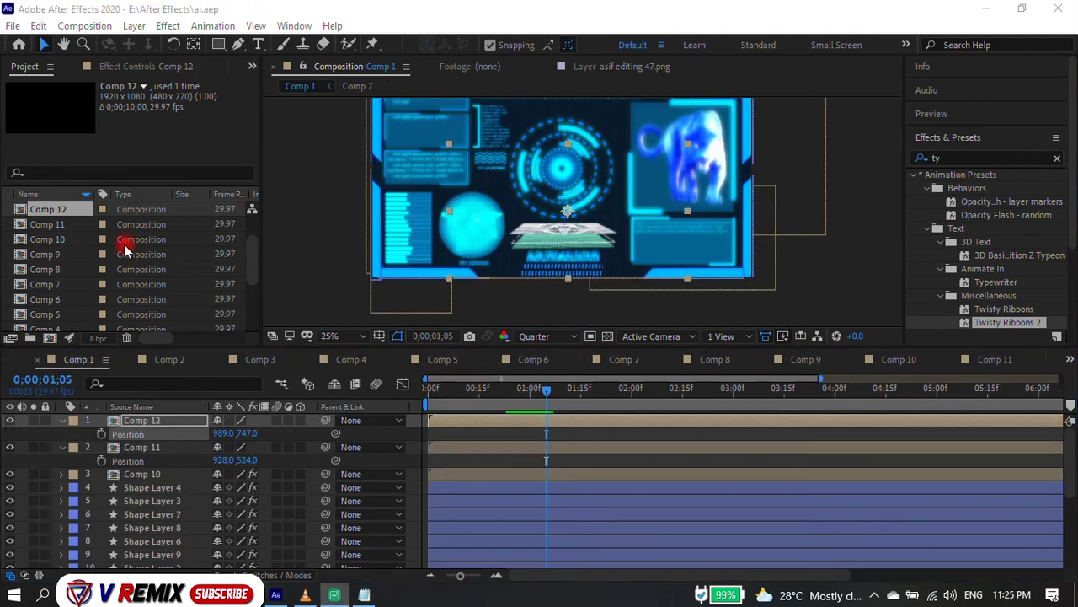
scroll(124, 251, "down", 3)
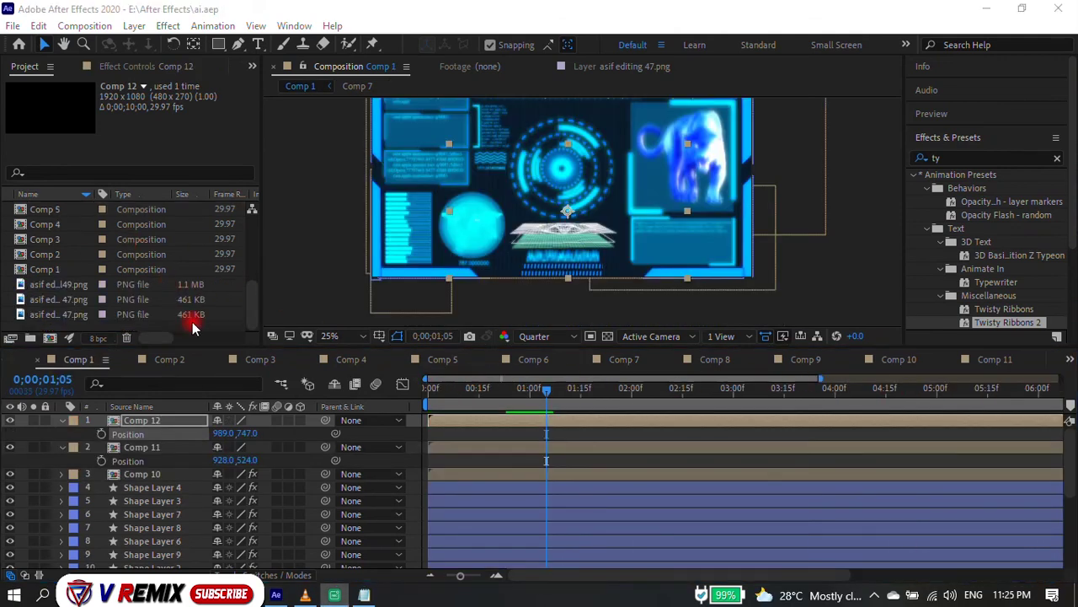
right_click(188, 315)
left_click(241, 336)
Create Comp 13 and draw a ring near its upper right.
left_click(643, 479)
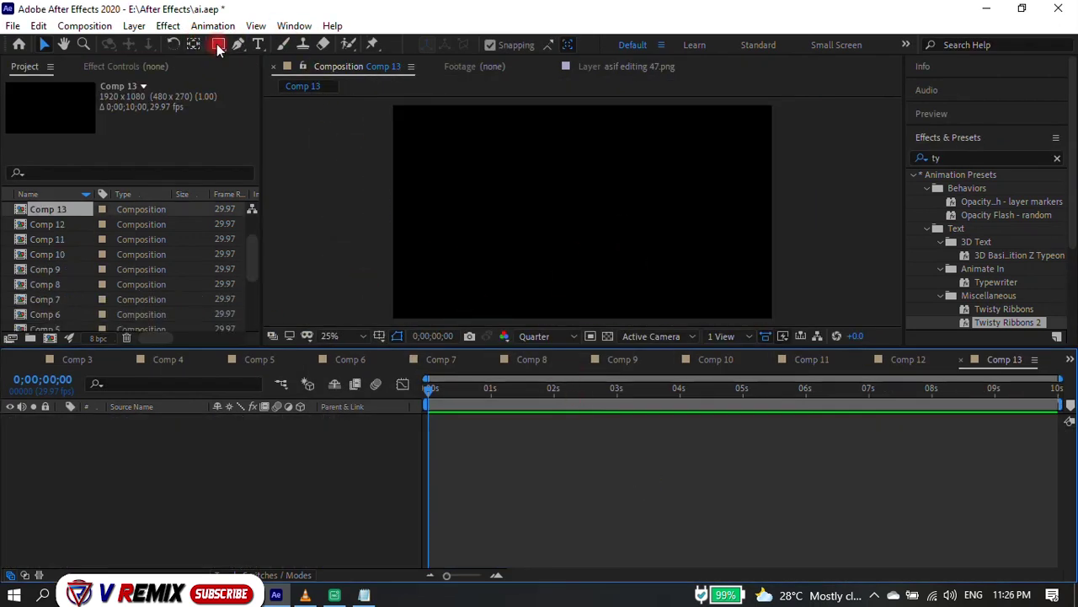
left_click_drag(219, 44, 257, 75)
left_click_drag(712, 128, 740, 161)
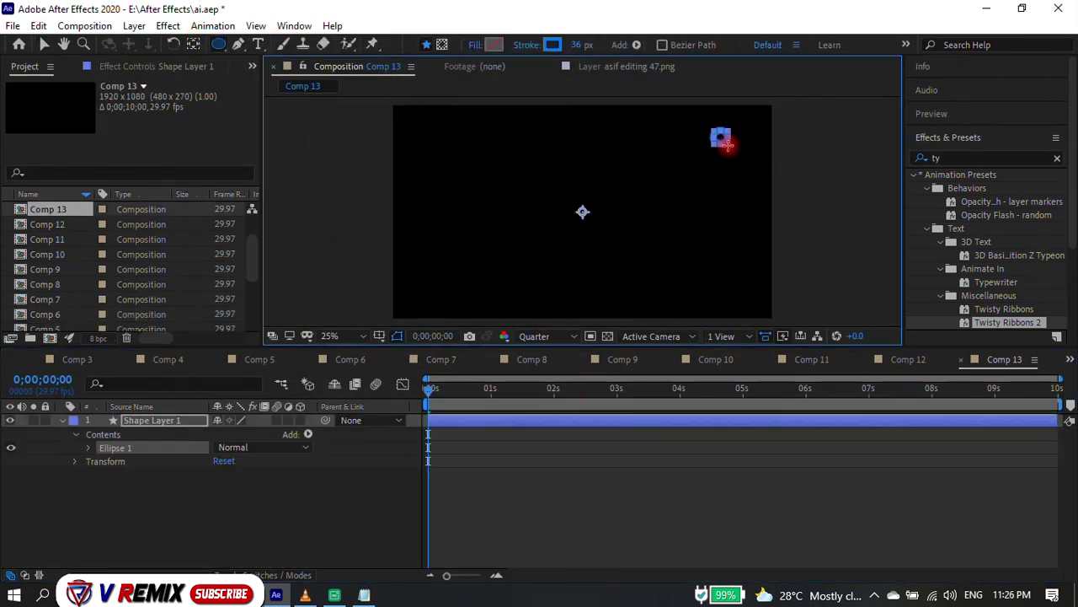
scroll(754, 152, "up", 5)
scroll(770, 92, "down", 2)
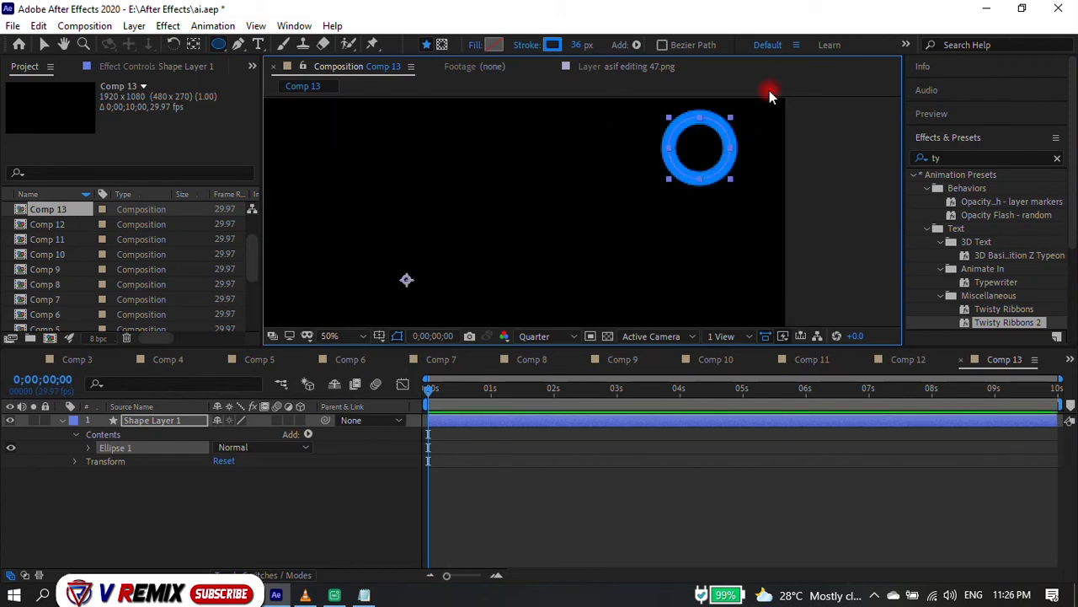
scroll(751, 132, "up", 1)
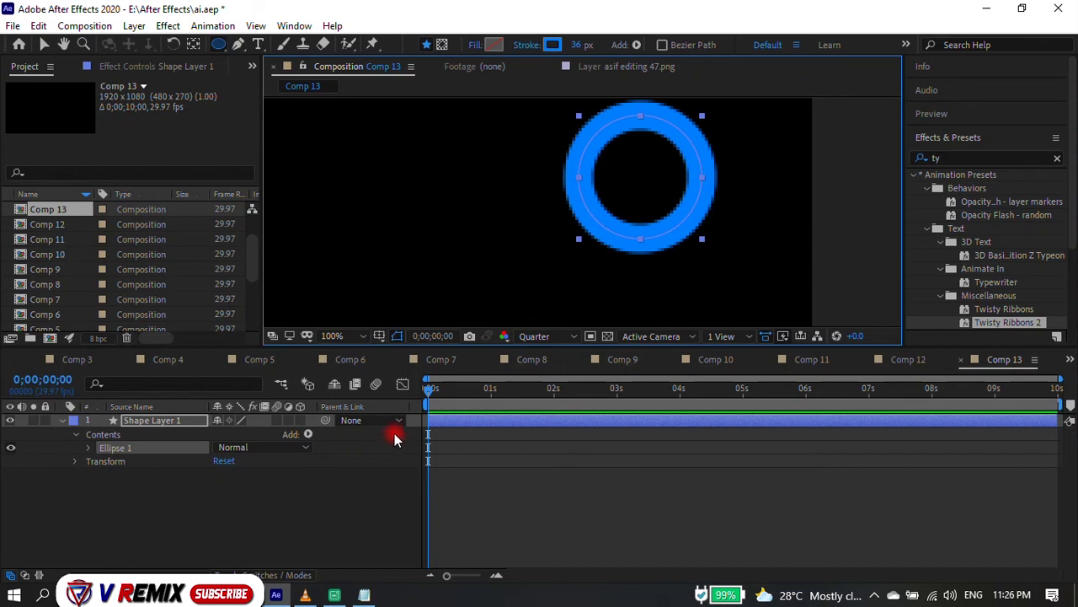
Move Shape Layer 1's anchor point onto the centre of the ring.
key("v")
scroll(540, 233, "down", 4)
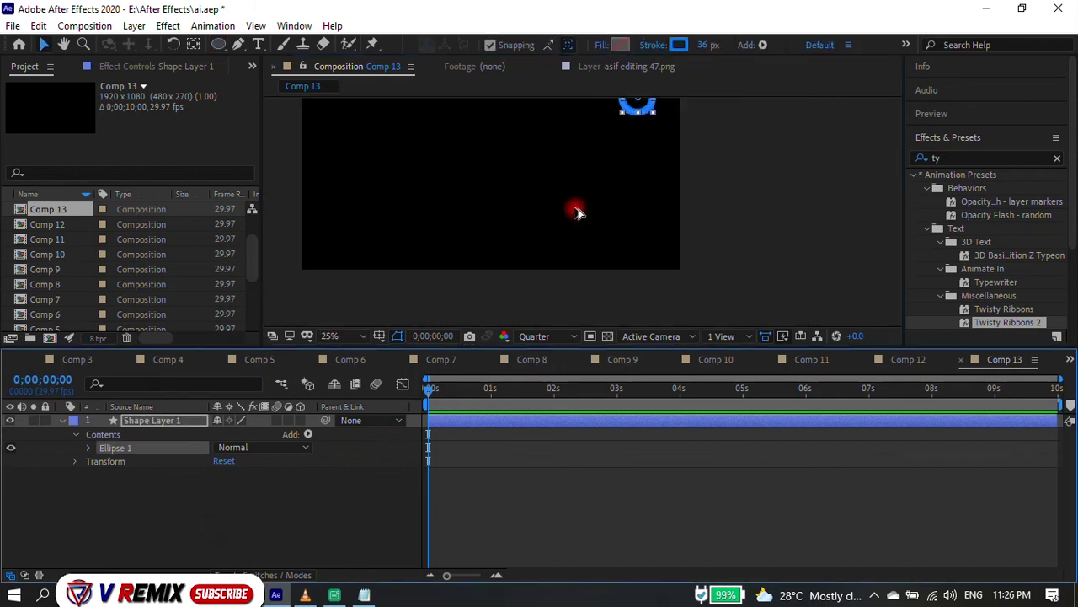
left_click(176, 420)
key("comma")
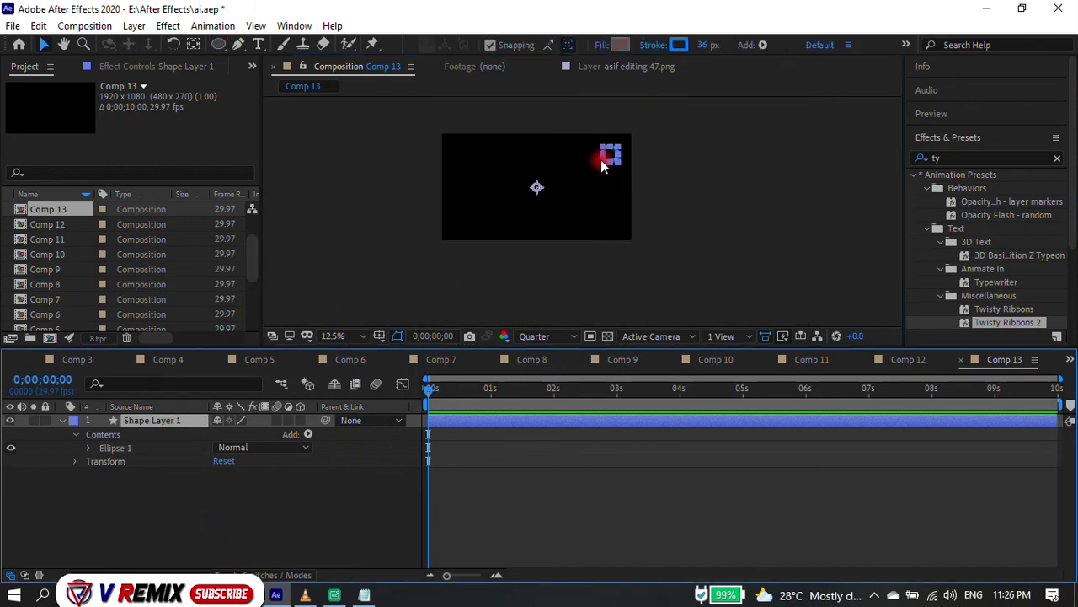
key("y")
left_click_drag(544, 196, 612, 155)
scroll(612, 155, "up", 2)
scroll(624, 156, "up", 2)
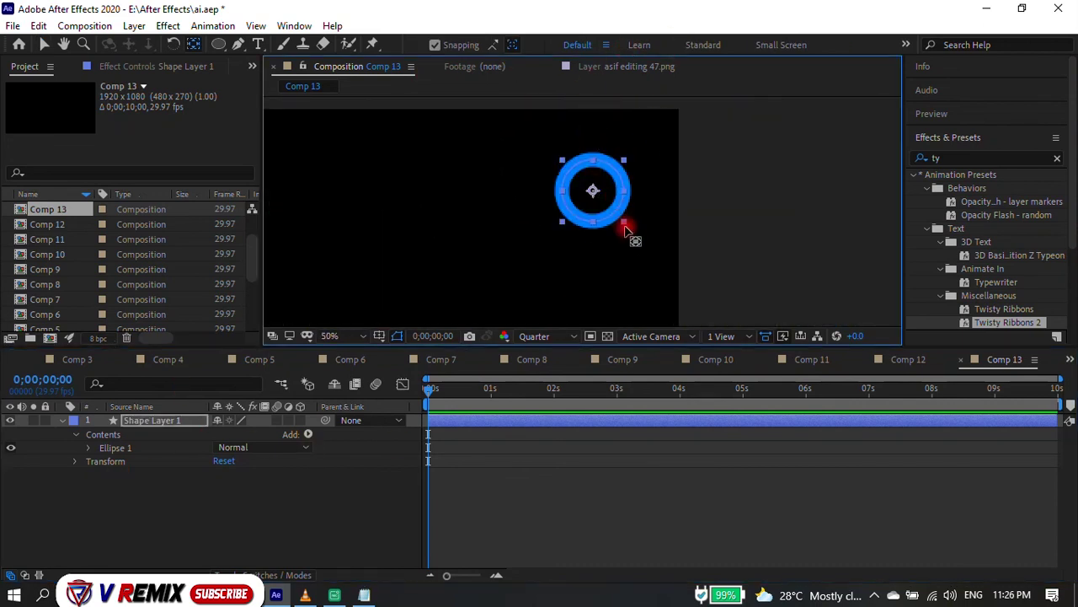
Enlarge the ring, set its stroke to 10 px, and duplicate it as Shape Layer 2.
left_click_drag(625, 226, 638, 236)
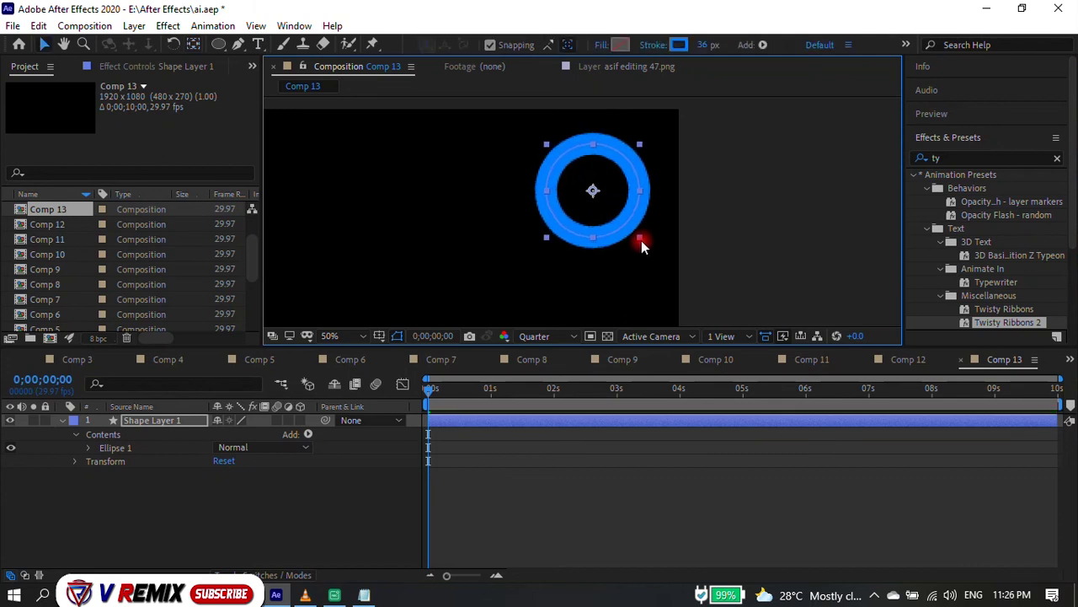
left_click_drag(684, 49, 682, 44)
left_click(433, 198)
left_click(556, 210)
key("u")
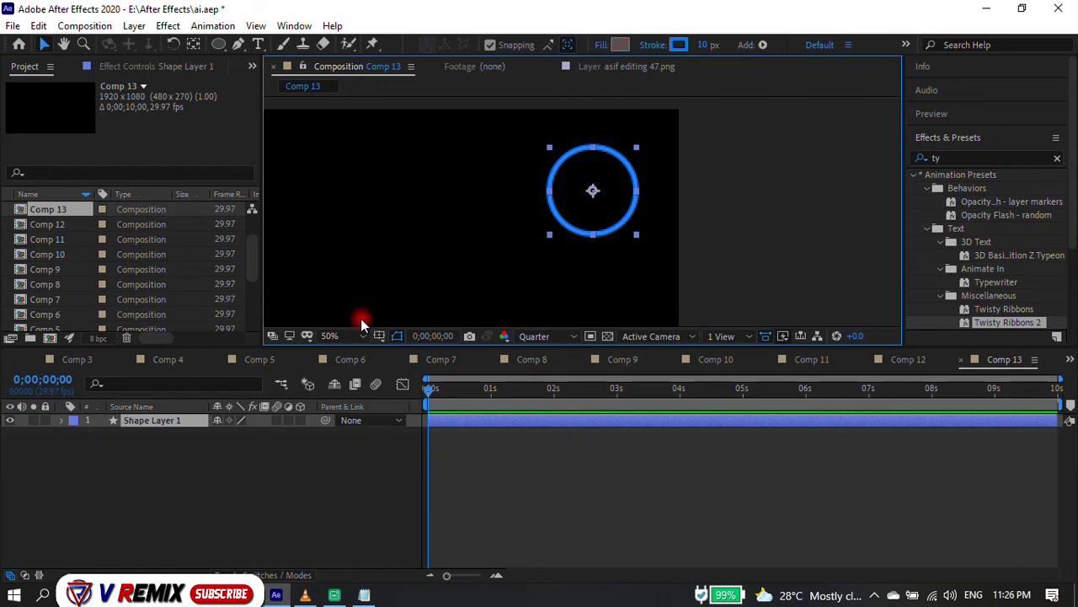
key("ctrl+d")
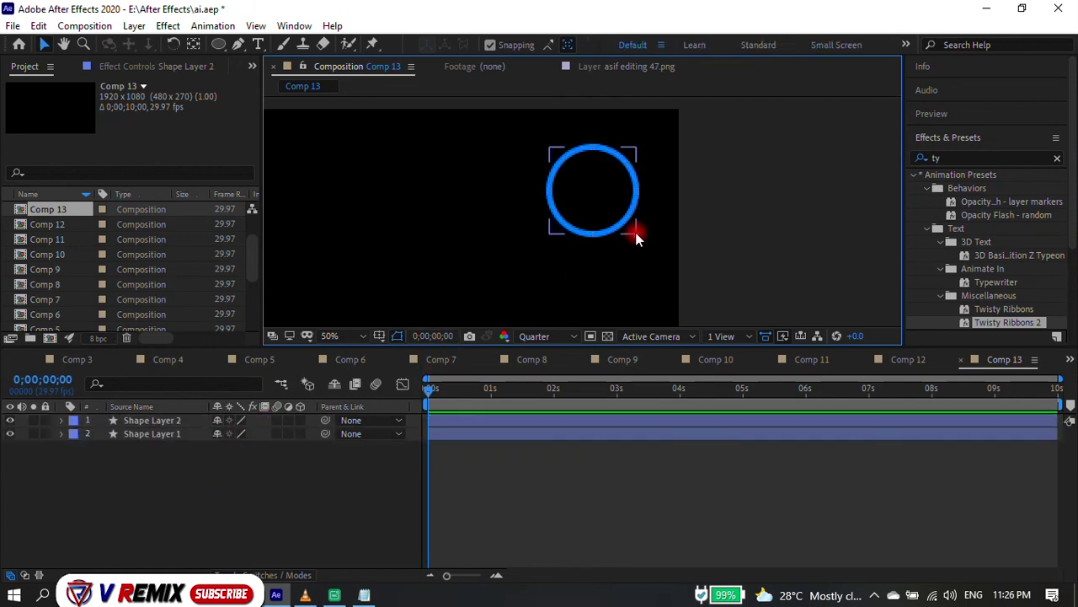
Shrink Shape Layer 2 inside the outer ring and thicken its stroke to 34 px.
mouse_move(638, 233)
left_mouse_down()
mouse_move(622, 229)
mouse_move(626, 207)
left_mouse_up()
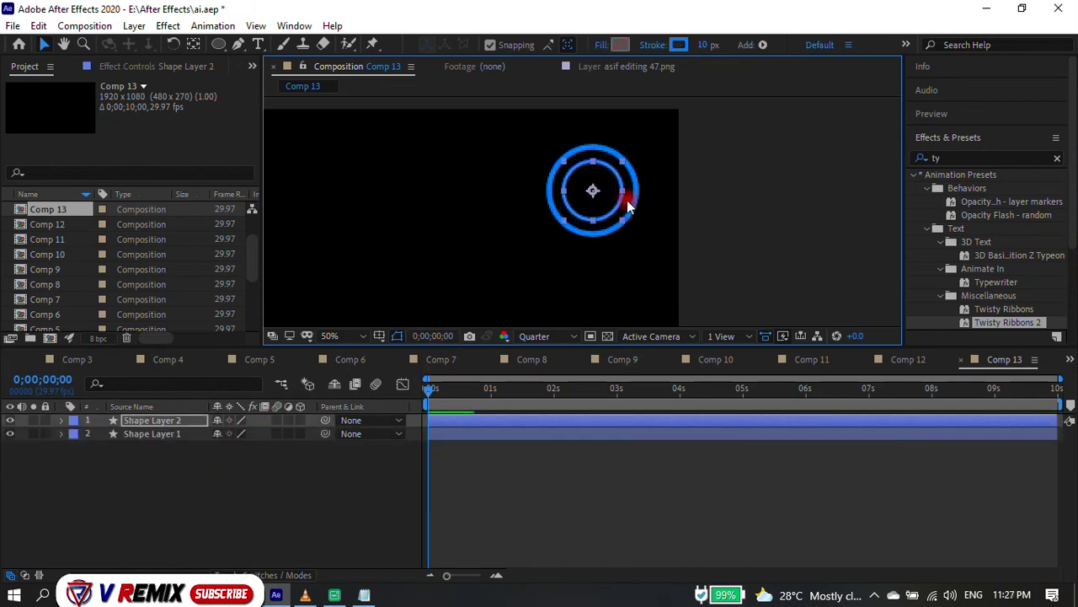
left_click_drag(702, 45, 726, 48)
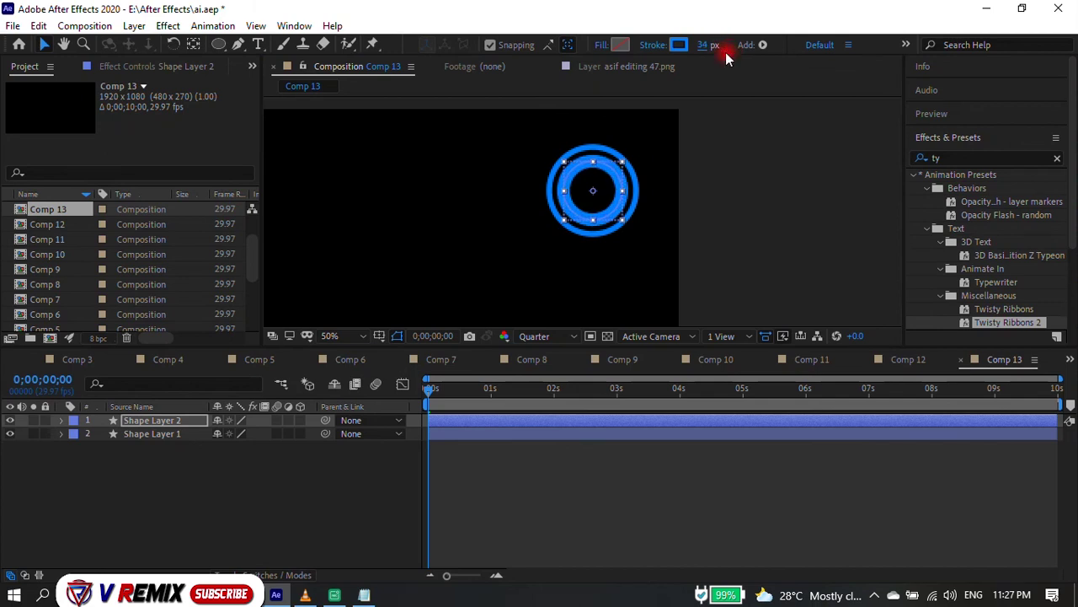
left_click(656, 198)
left_click(634, 206)
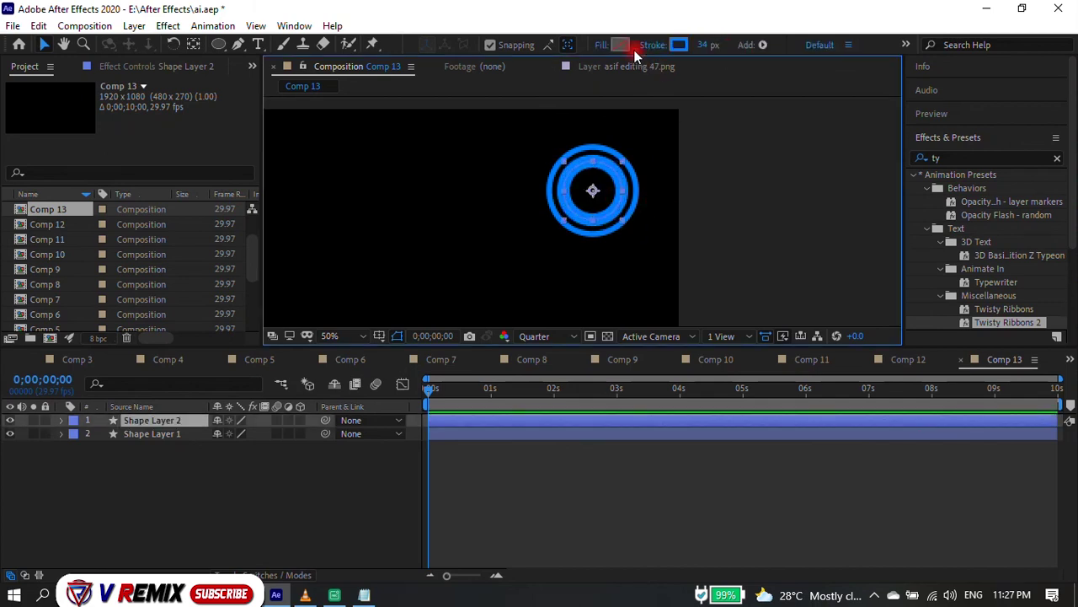
Dim the inner ring's stroke to 32% opacity and duplicate it as Shape Layer 3.
left_click(667, 47)
left_click_drag(589, 287, 540, 289)
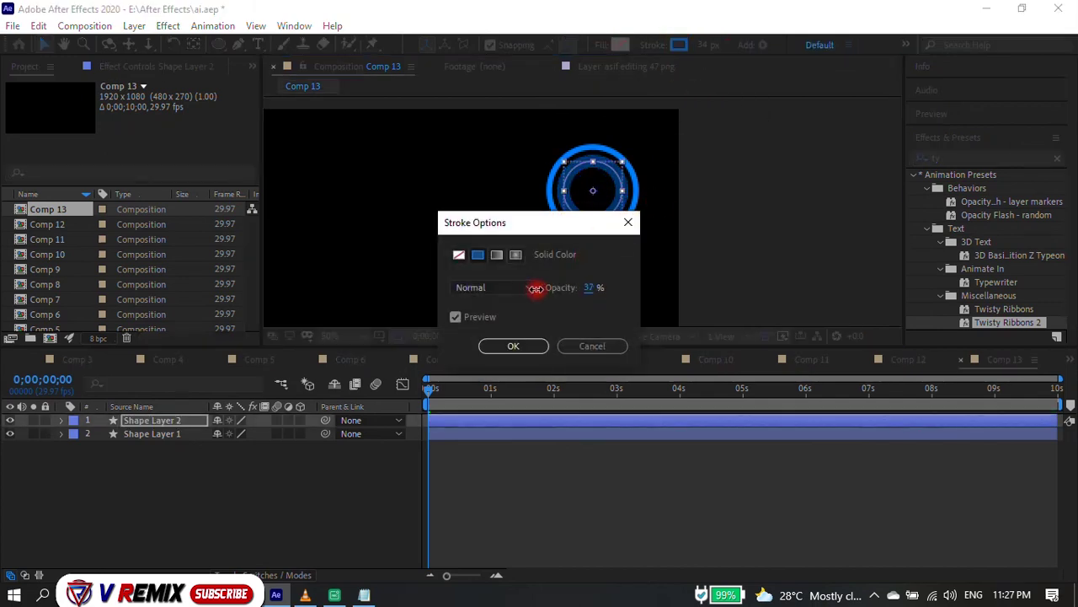
left_click(513, 345)
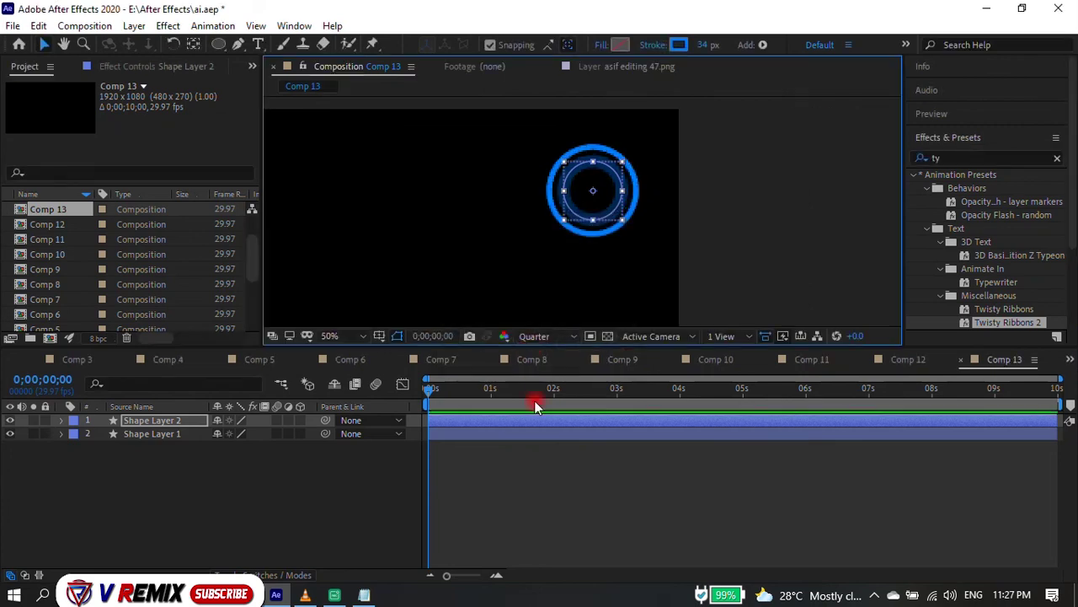
left_click(173, 421)
key("ctrl+d")
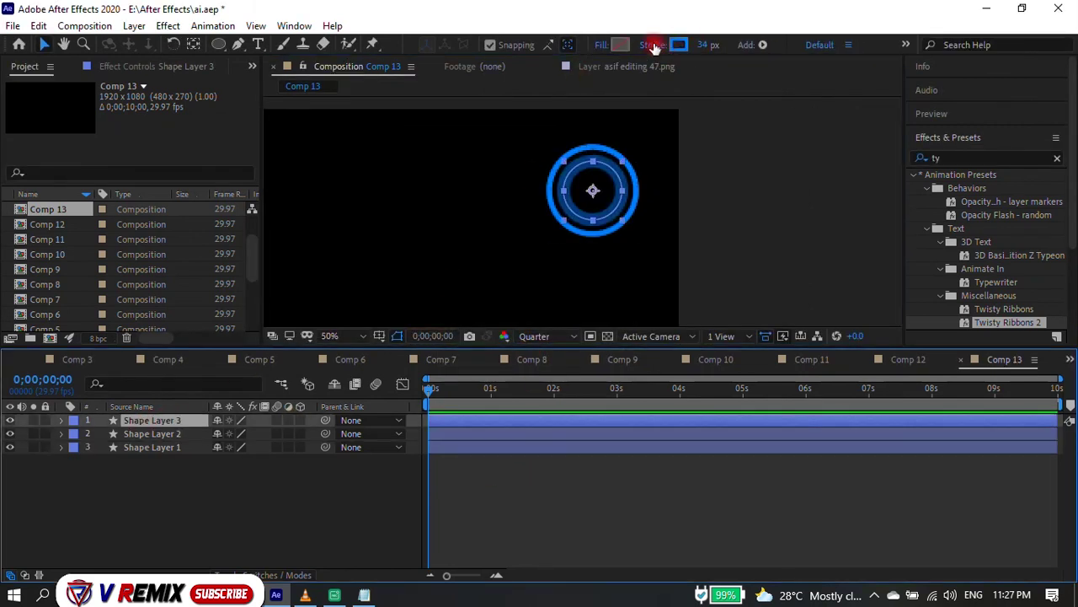
Raise Shape Layer 3's stroke opacity back to 100%.
left_click(654, 49)
left_click_drag(581, 289, 671, 286)
left_click(511, 344)
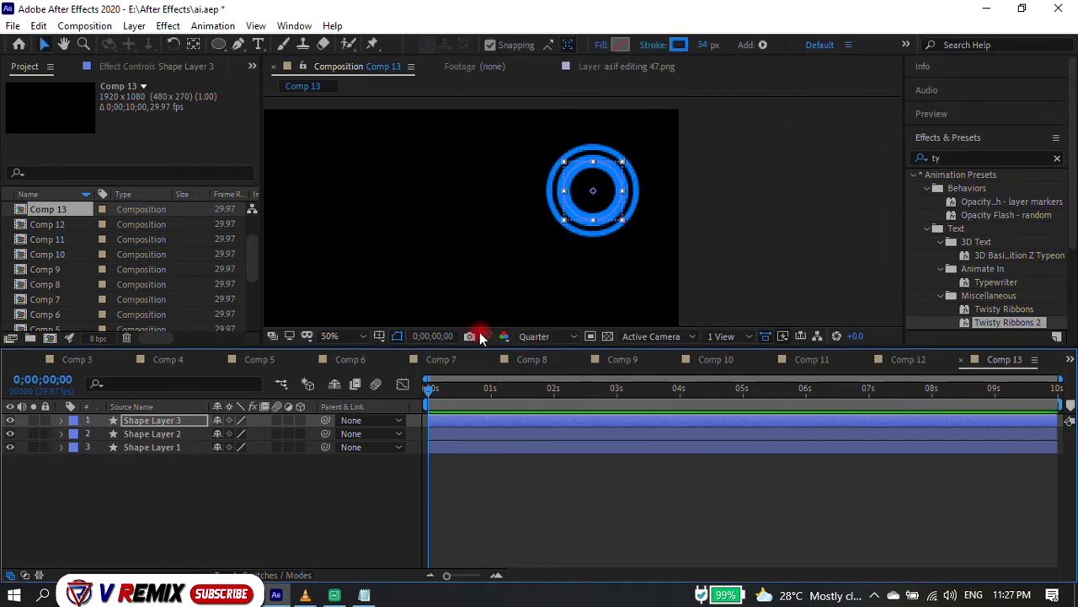
Add dashes to Stroke 1 with Dash 272 and Offset 207 to leave a partial arc.
left_click(61, 419)
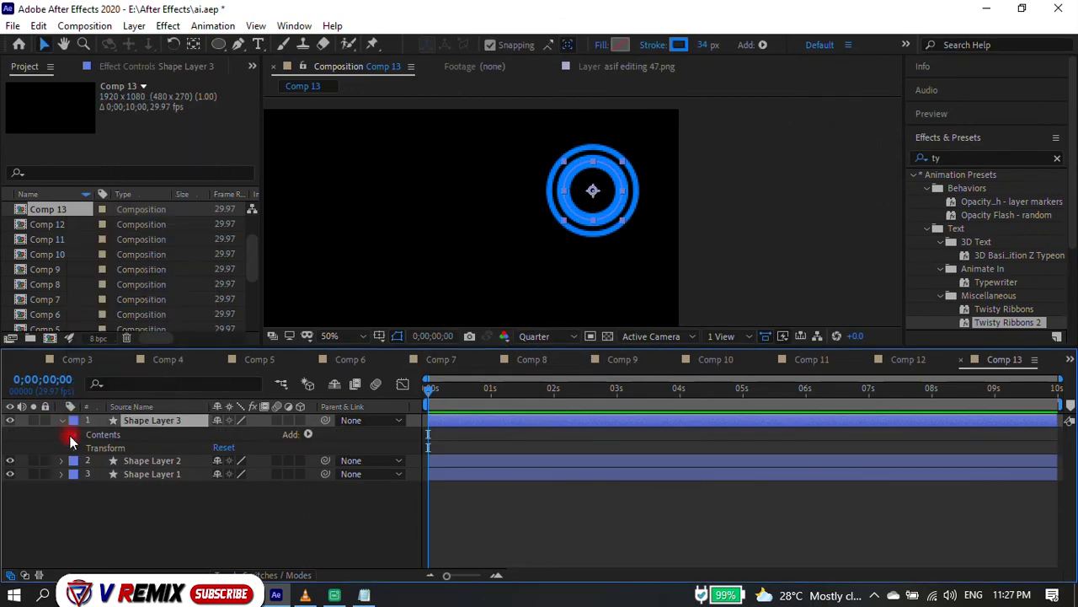
left_click(75, 434)
left_click(89, 447)
left_click(101, 474)
scroll(128, 492, "down", 1)
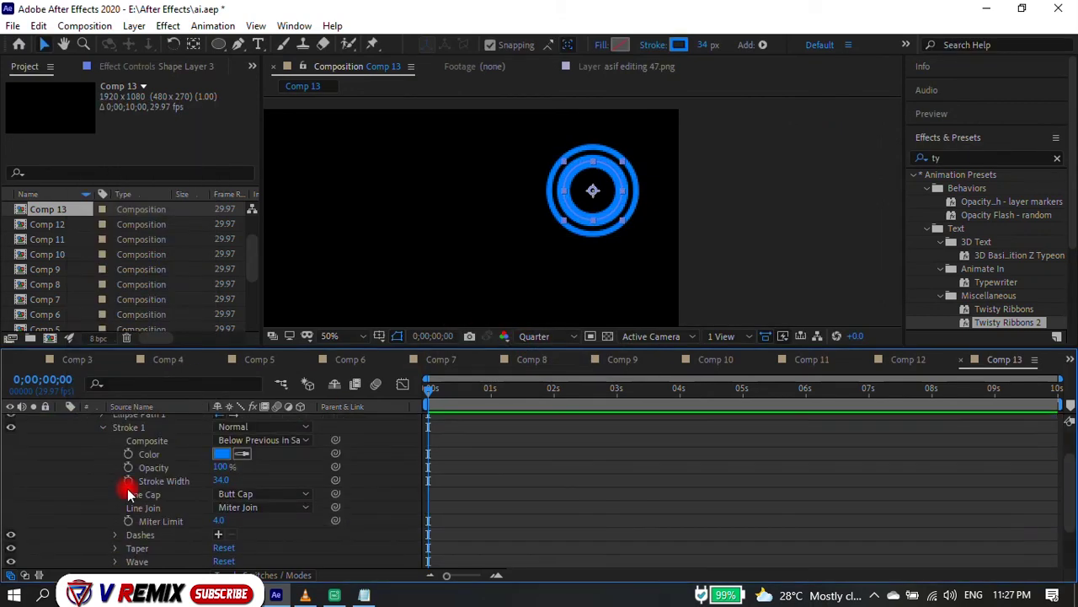
scroll(131, 552, "down", 1)
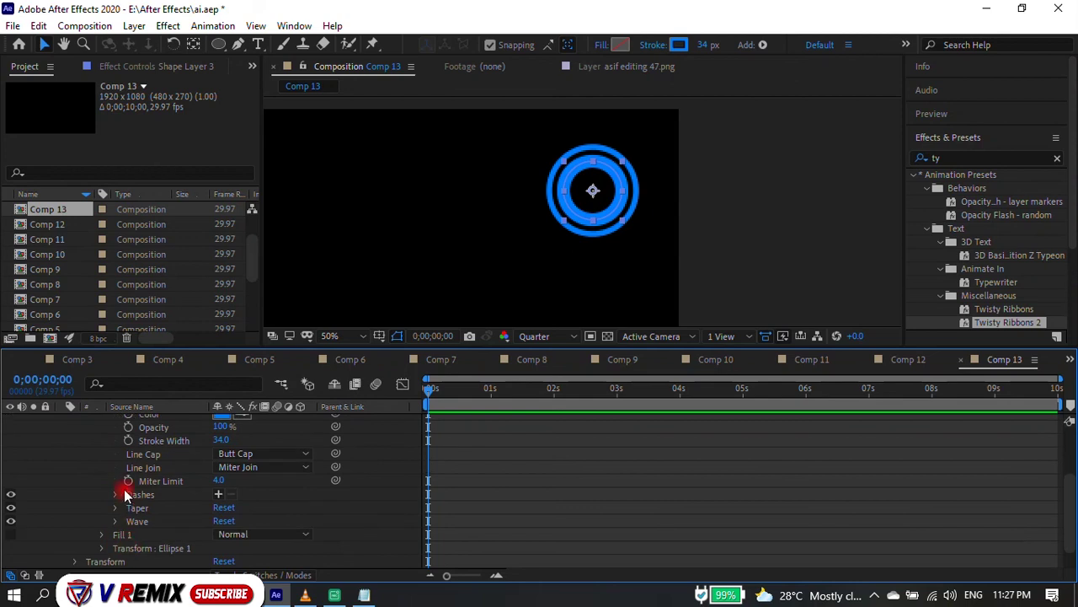
left_click(218, 494)
left_click_drag(219, 505, 405, 485)
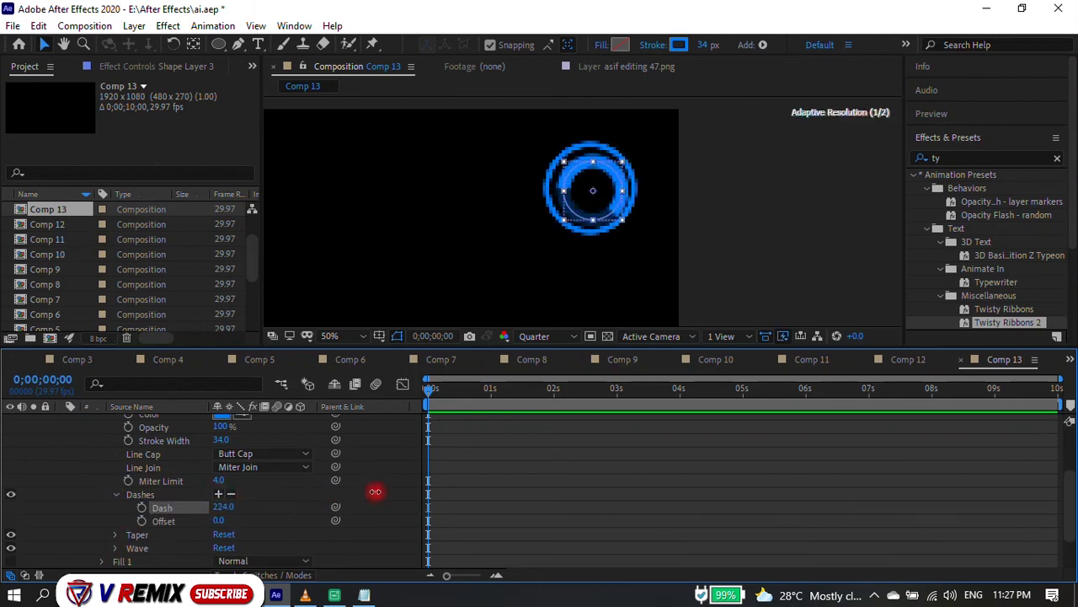
left_click_drag(218, 522, 211, 523)
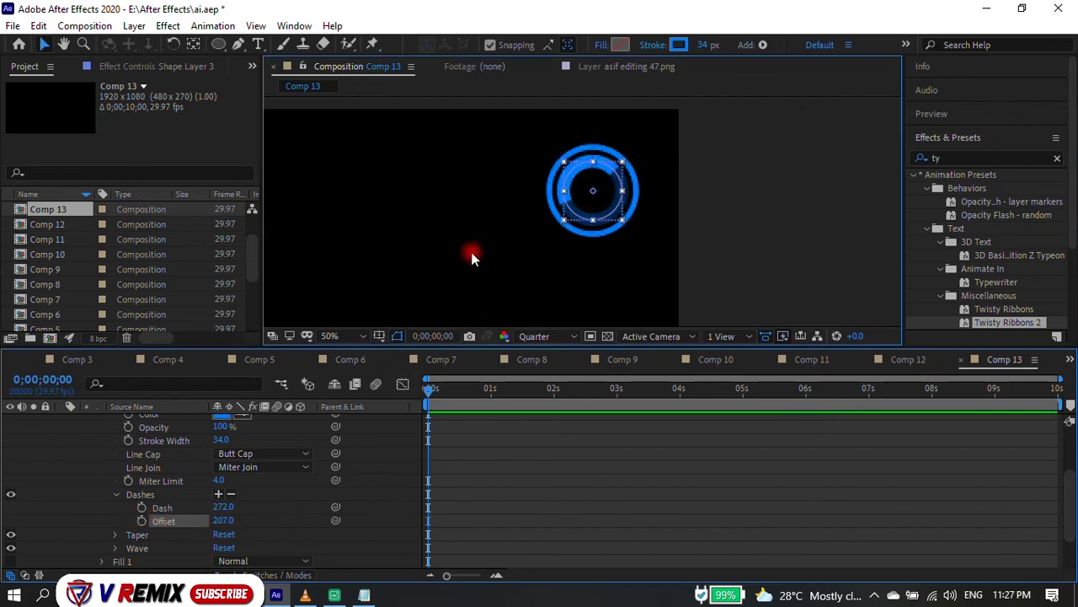
Review the bright arc, then collapse and reselect Shape Layer 3.
left_click(656, 196)
scroll(266, 468, "up", 3)
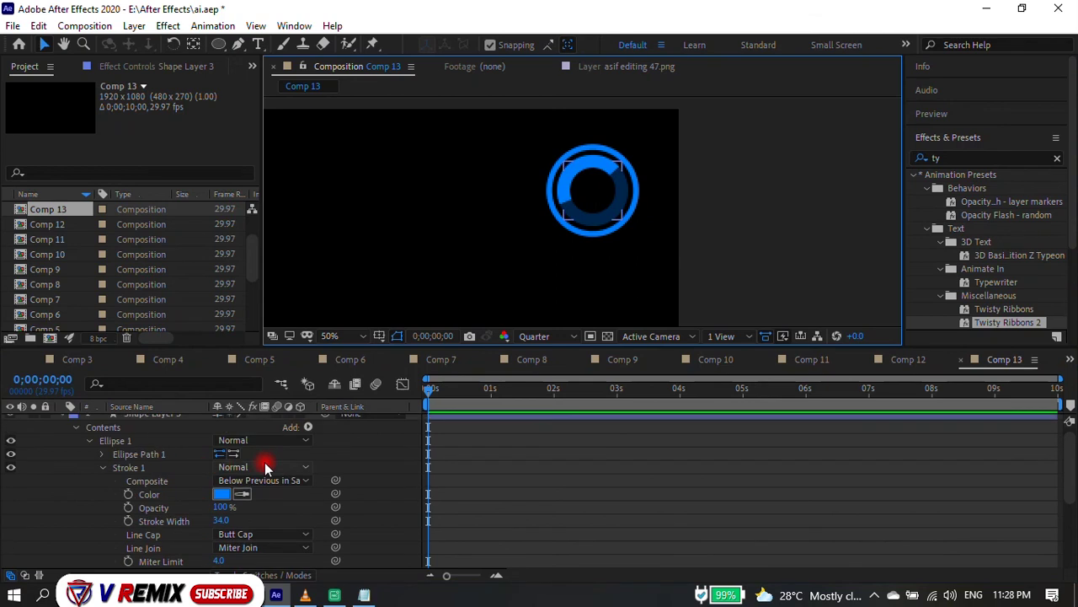
key("u")
left_click(267, 461)
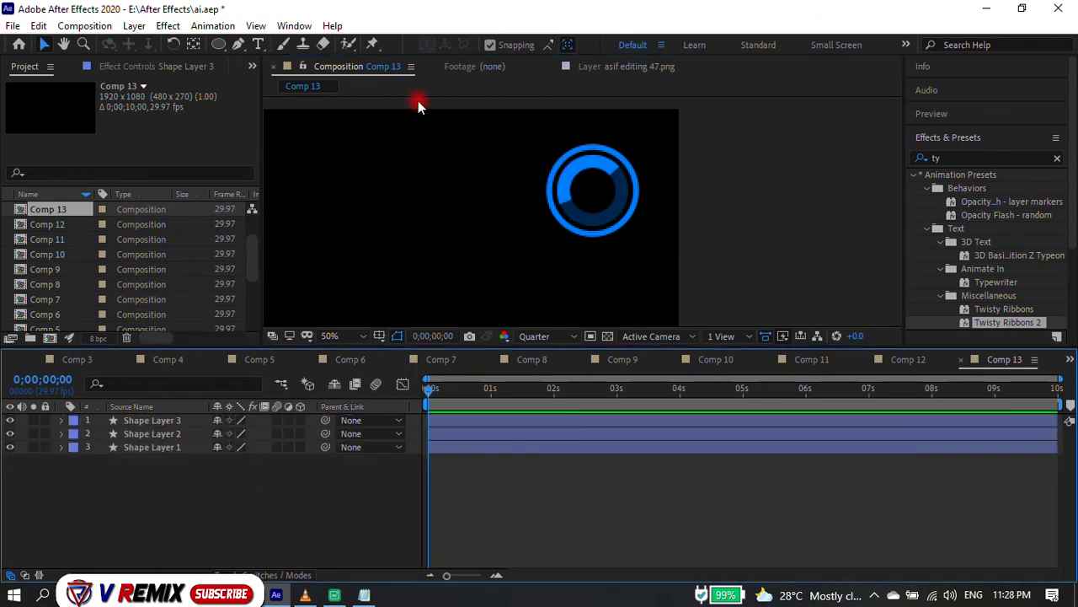
left_click(116, 423)
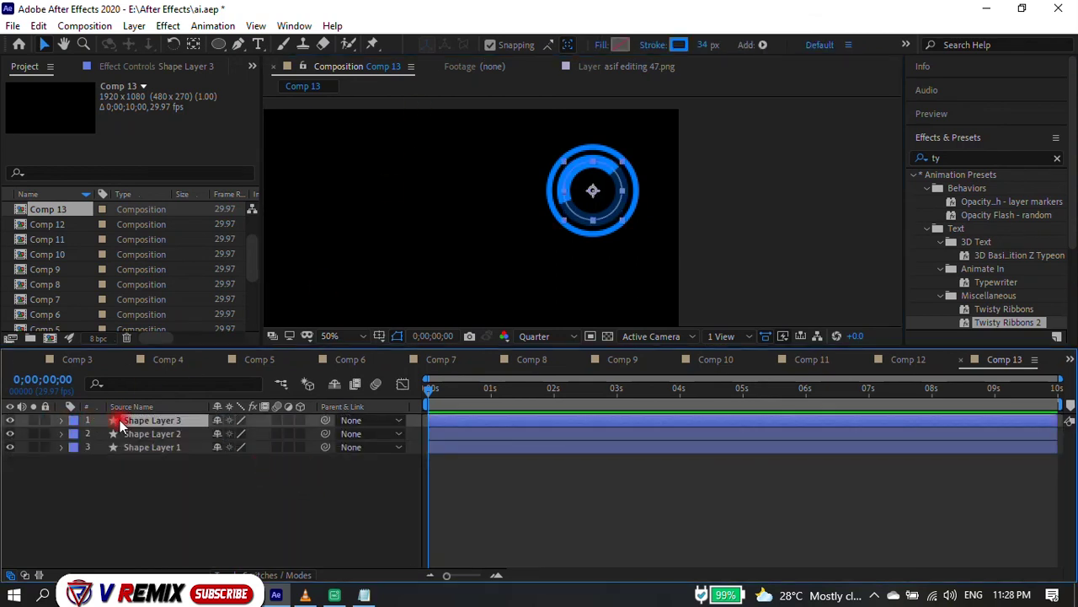
Keyframe the arc's Rotation from 0° to 1x+196° over Comp 13 and preview the spin.
key("r")
left_click(1059, 390)
left_click_drag(236, 439, 348, 462)
left_click_drag(459, 390, 408, 401)
key("space")
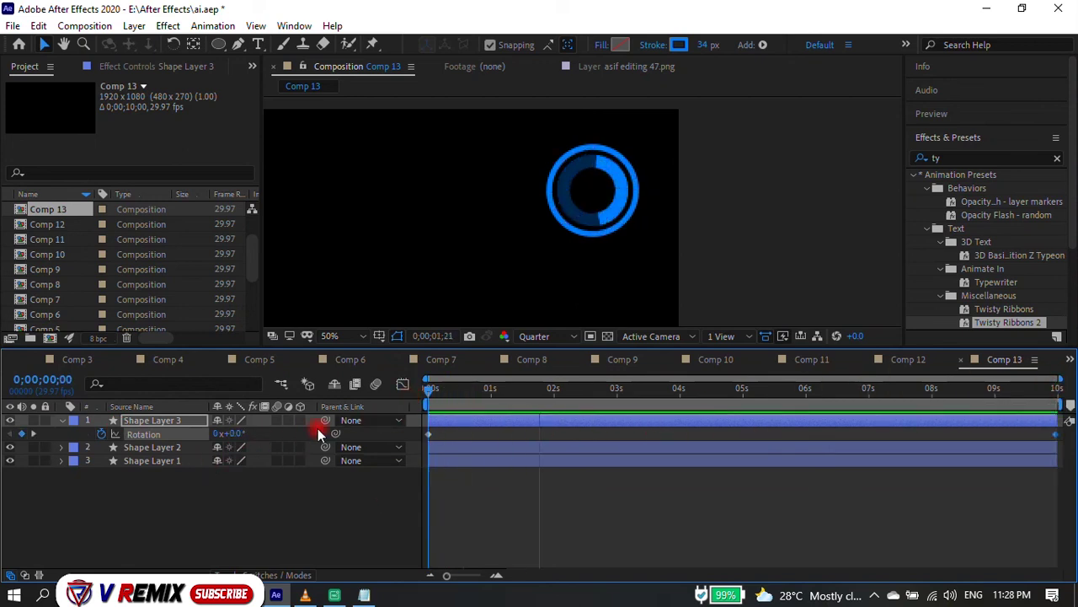
left_click(434, 232)
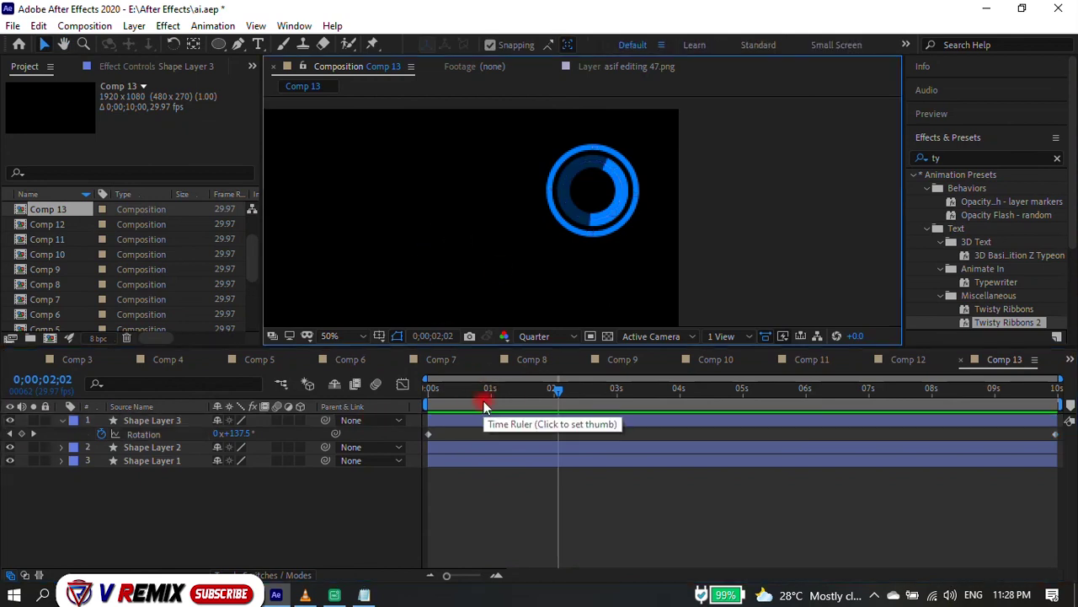
left_click(258, 44)
Create a text layer and apply the Text > Numbers effect to it.
left_click(406, 206)
type("b")
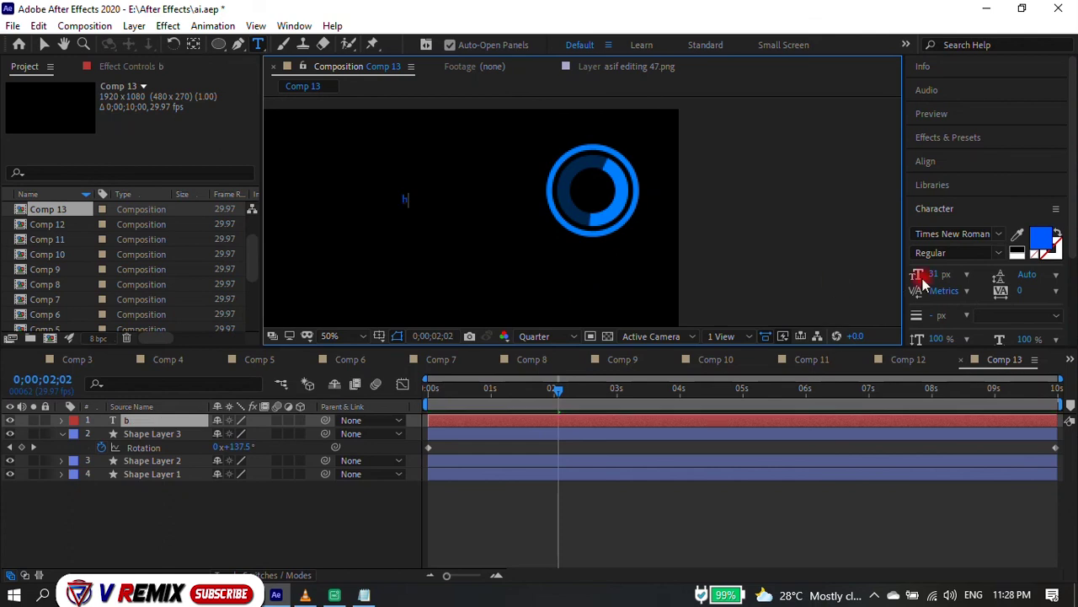
left_click(960, 139)
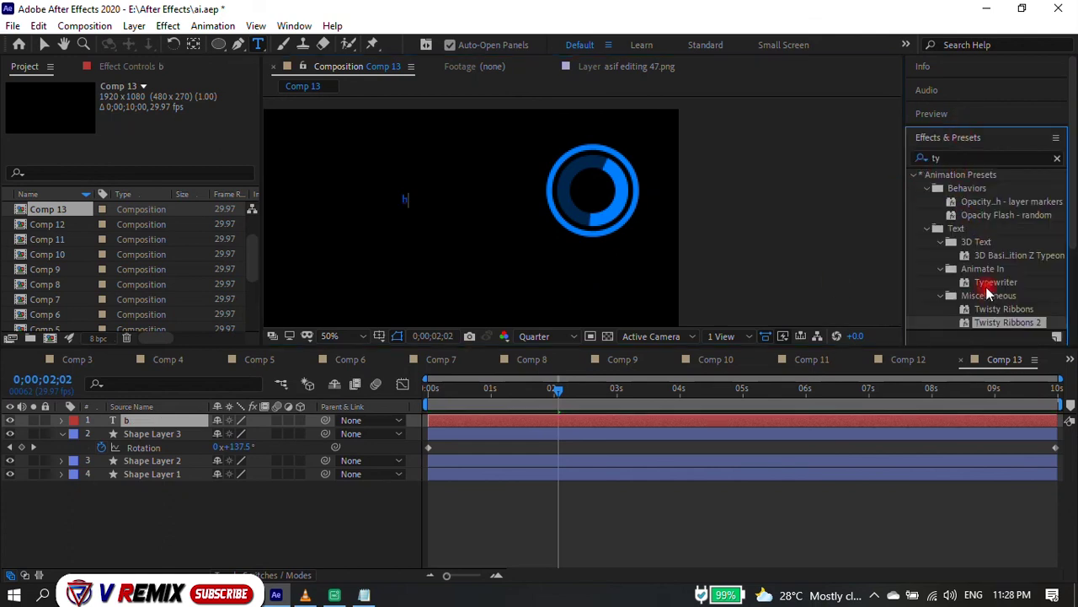
scroll(1004, 249, "down", 2)
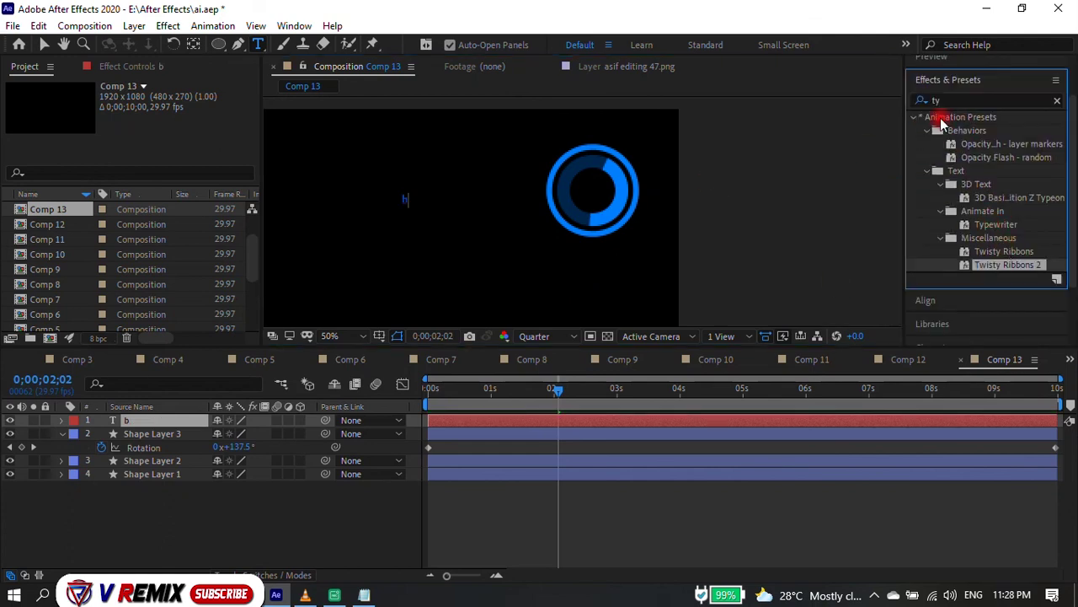
left_click(923, 99)
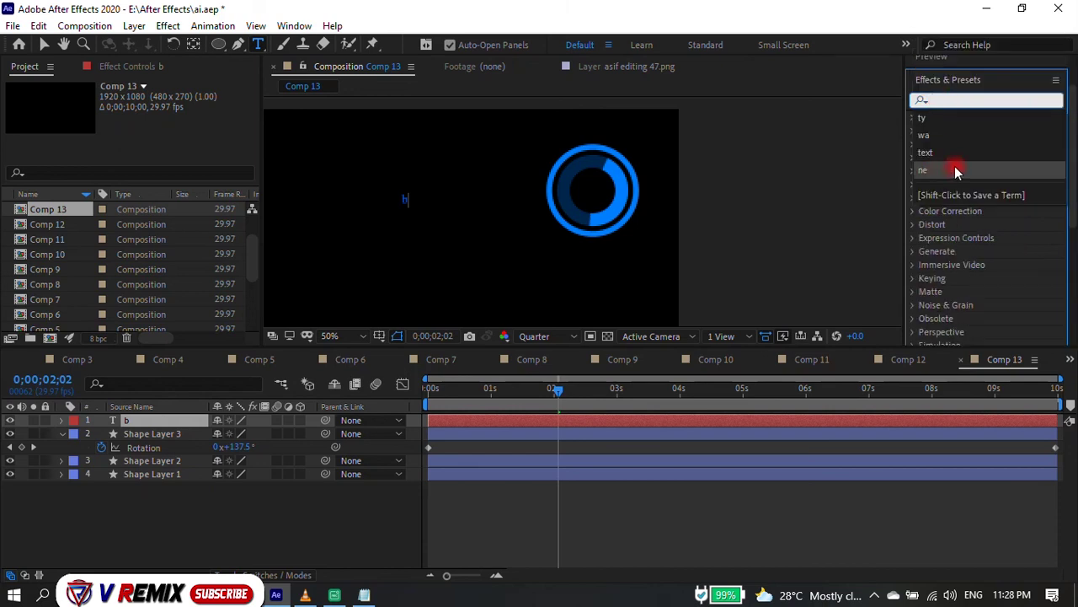
scroll(940, 337, "down", 5)
left_click(927, 166)
left_click_drag(963, 183, 566, 425)
left_click(566, 350)
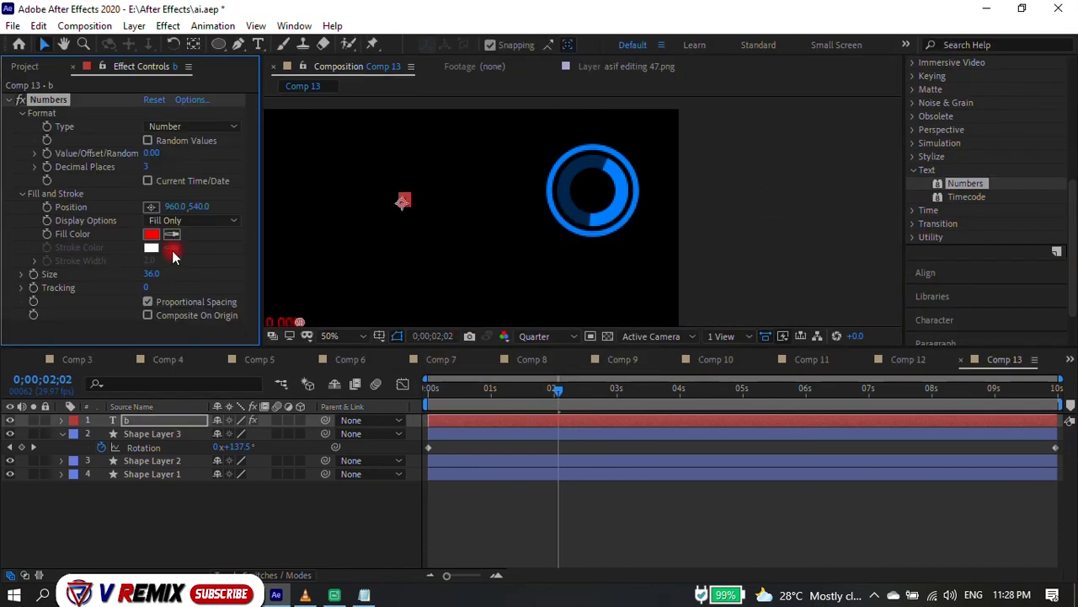
Keyframe the counter to climb from the start to 2330 at the end.
left_click(444, 390)
left_click(240, 138)
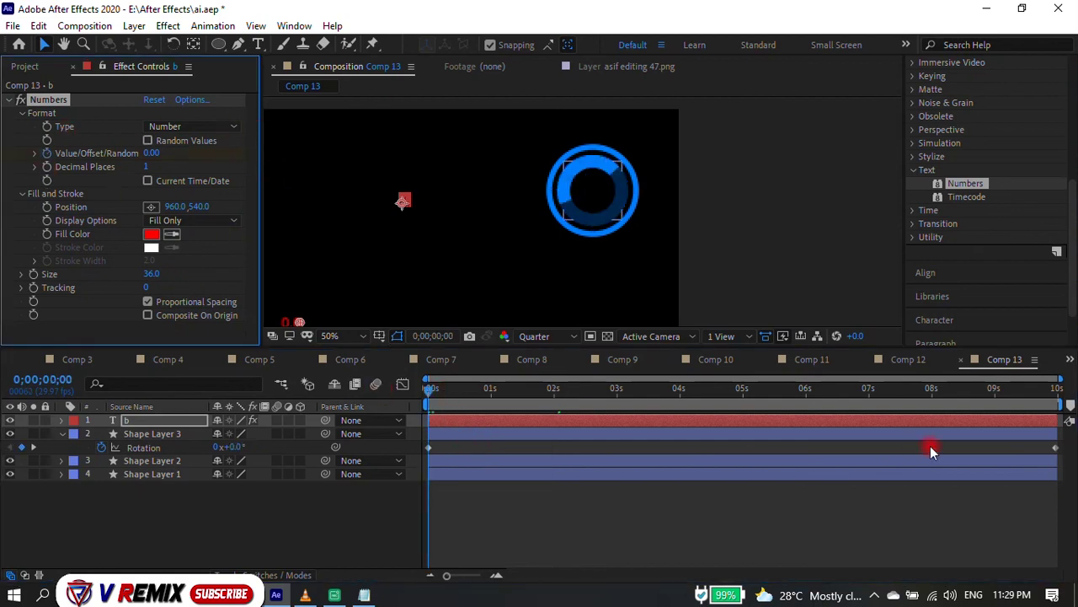
left_click(1059, 390)
left_click_drag(151, 152, 335, 155)
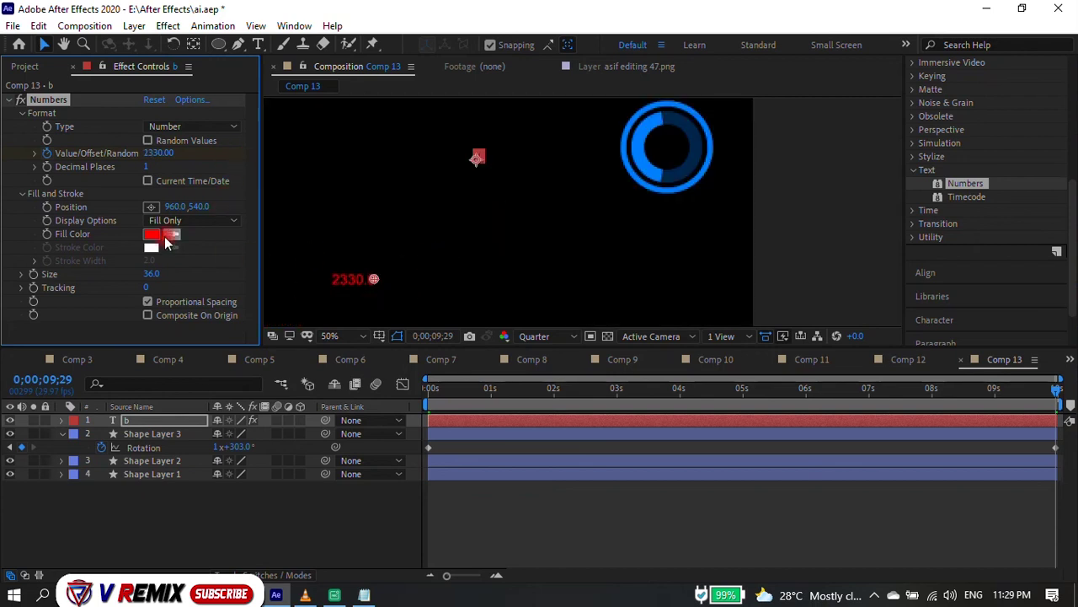
Set the counter's fill colour to a light blue.
left_click(151, 234)
left_click(848, 318)
left_click_drag(848, 322, 850, 326)
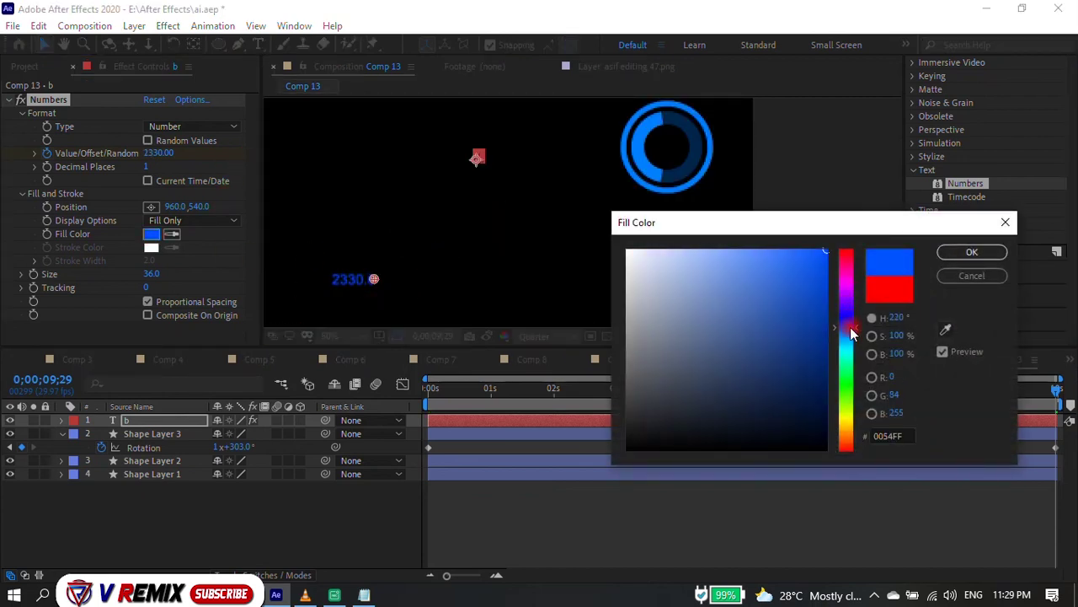
left_click(969, 252)
left_click(349, 278)
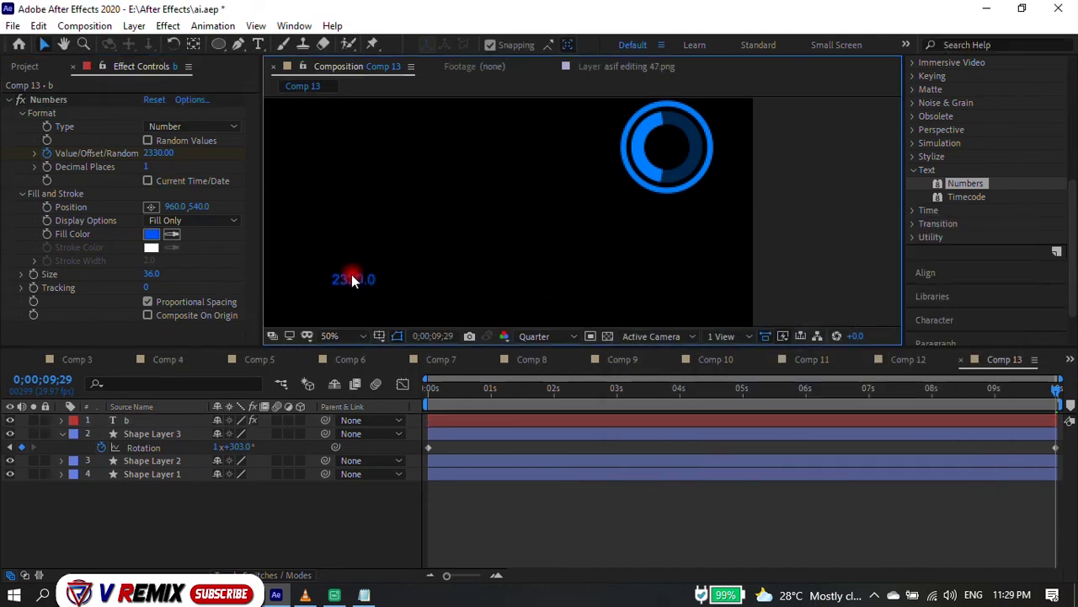
left_click(141, 422)
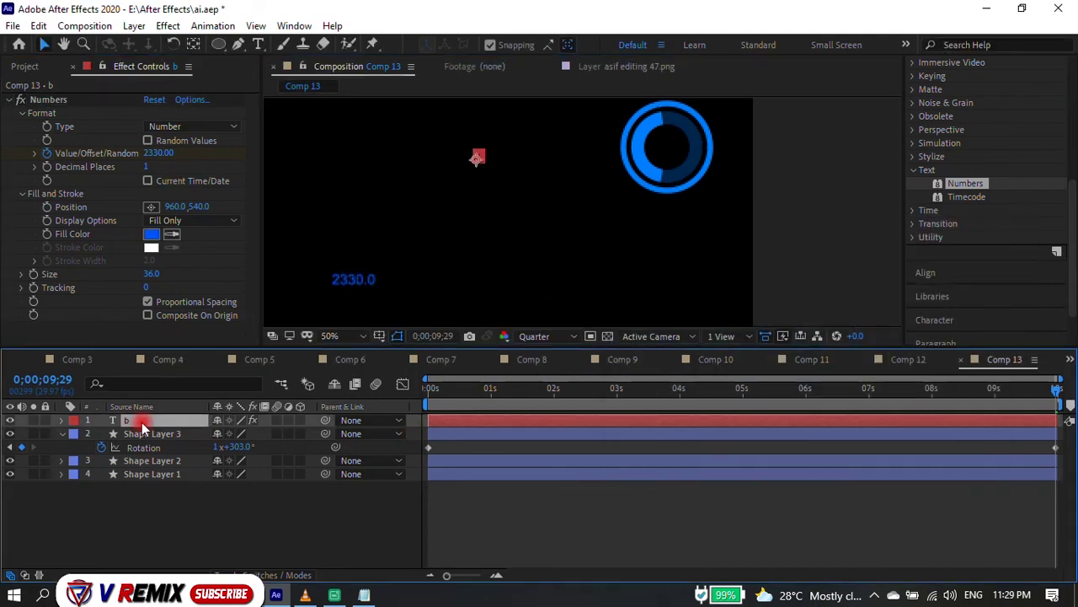
Rename the counter text layer and move the counter up into the ring.
double_click(141, 424)
key("BackSpace")
type("v")
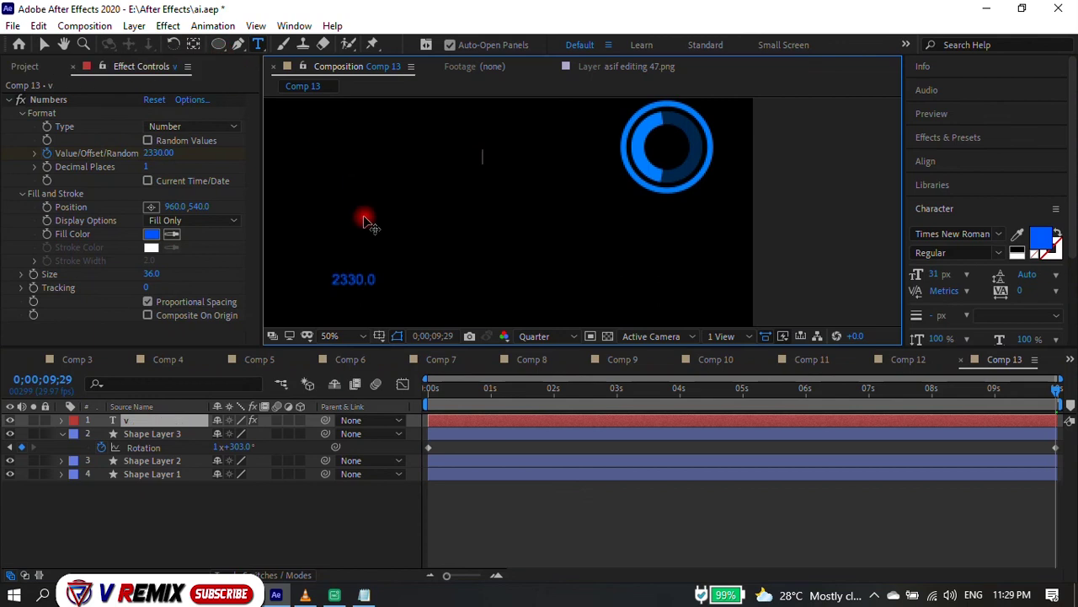
mouse_move(179, 213)
left_mouse_down()
mouse_move(231, 203)
mouse_move(3, 166)
mouse_move(107, 168)
mouse_move(128, 151)
left_mouse_up()
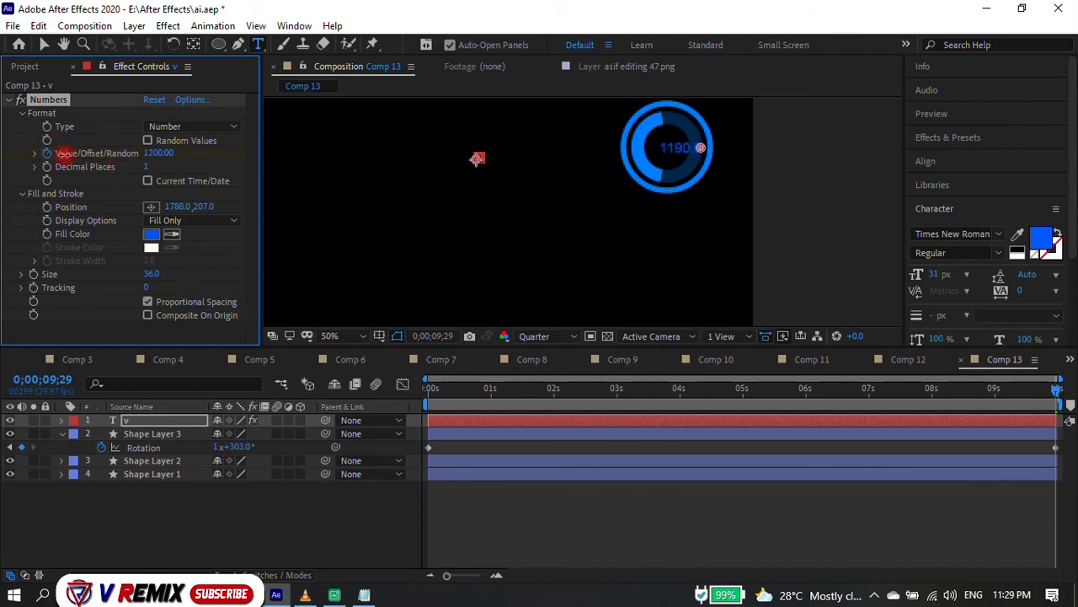
left_click_drag(471, 390, 426, 388)
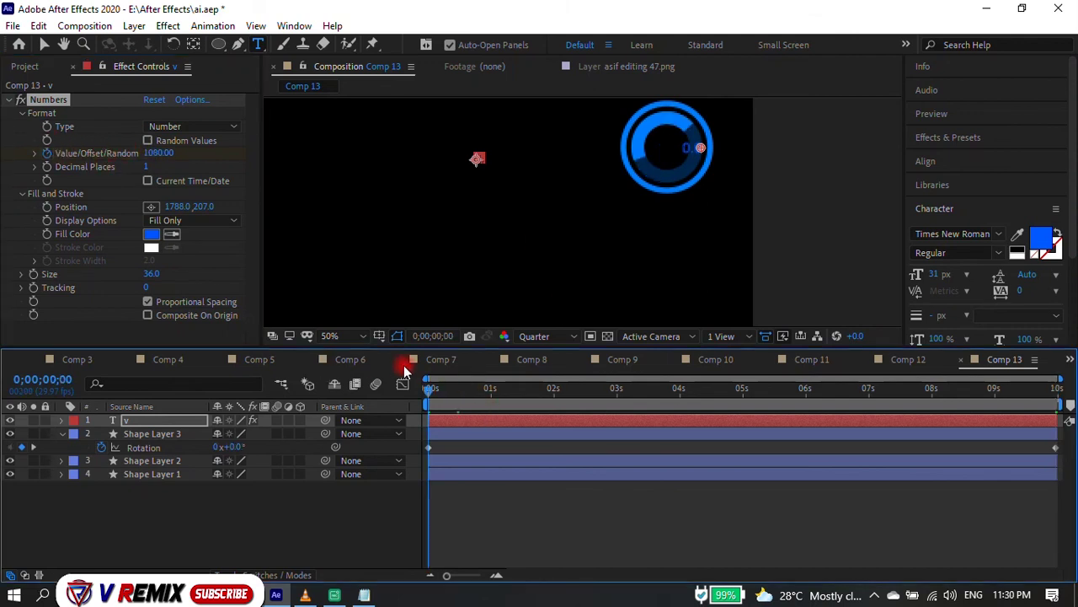
mouse_move(200, 206)
left_mouse_down()
mouse_move(209, 204)
mouse_move(119, 185)
left_mouse_up()
Preview the counter animation and centre the counter horizontally inside the ring.
key("space")
left_click_drag(428, 387, 926, 390)
left_click(470, 272)
left_click(178, 209)
left_click_drag(178, 209, 241, 236)
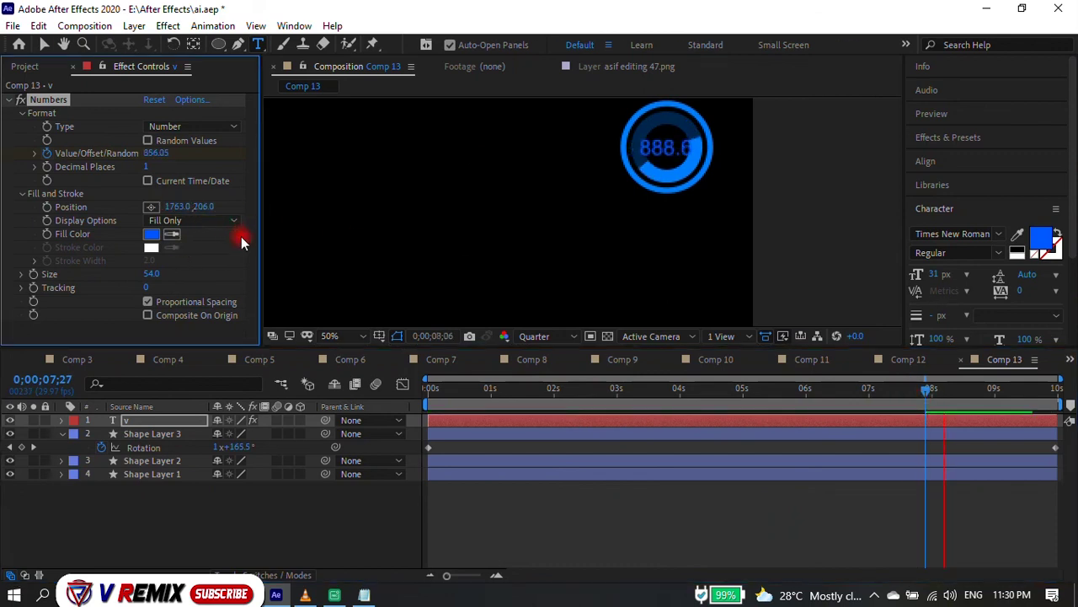
Remove the counter's decimals by setting Decimal Places to 0.
left_click(152, 273)
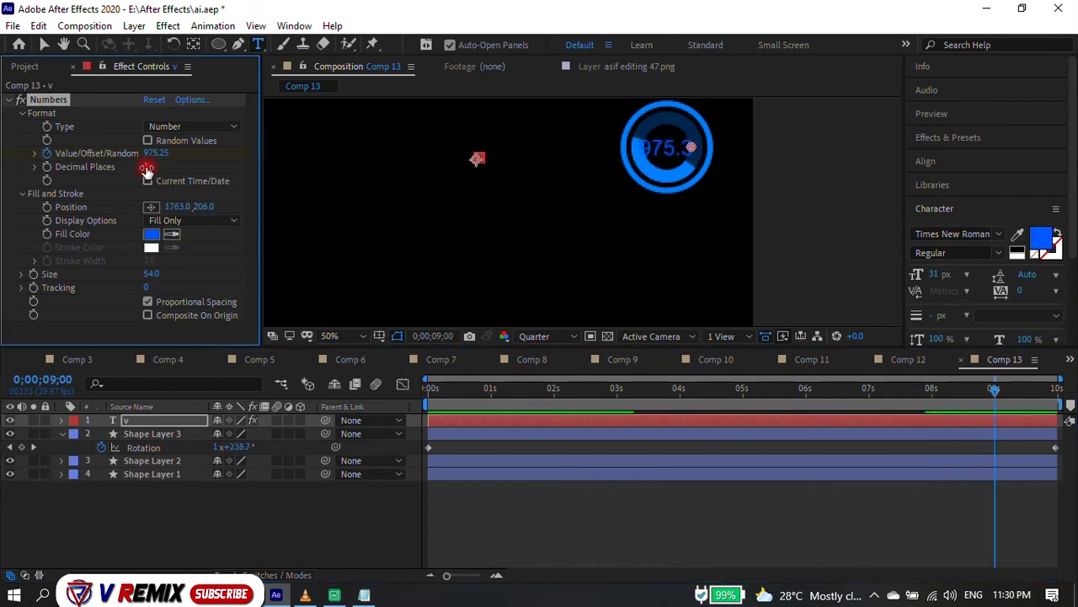
left_click_drag(147, 168, 167, 157)
type("1")
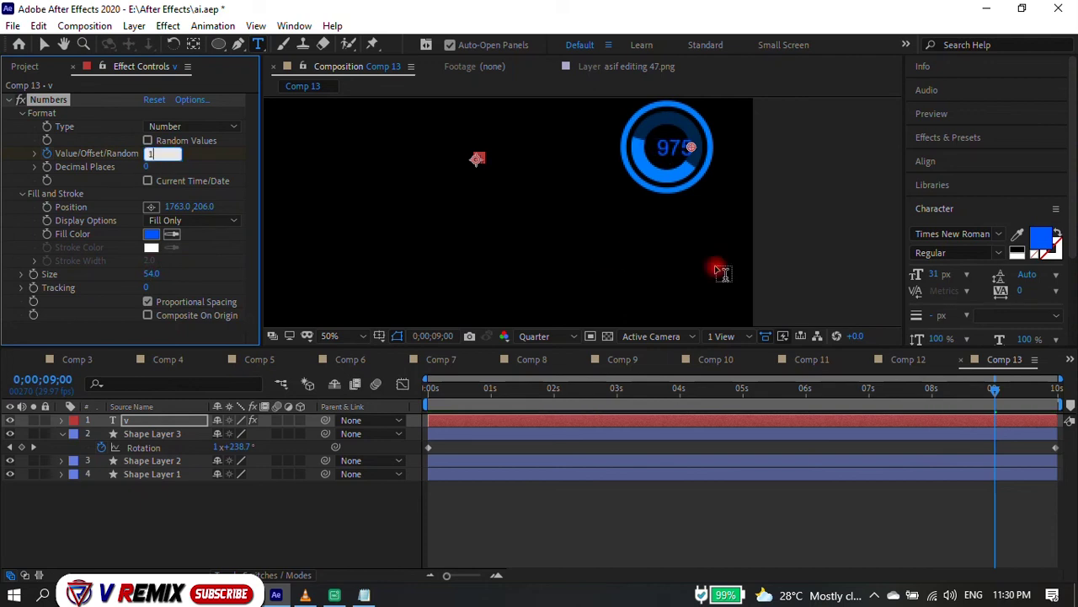
key("Escape")
Set the final counter Value keyframe to 420 and nudge the counter left to centre it.
left_click(997, 389)
left_click_drag(1025, 392, 1056, 389)
left_click_drag(176, 152, 123, 151)
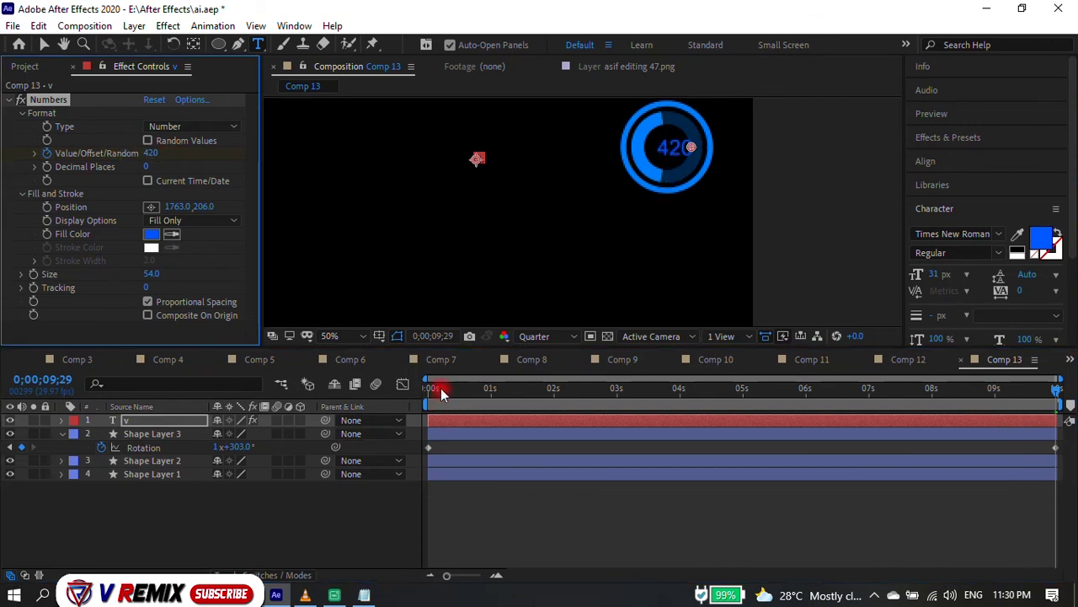
left_click_drag(441, 390, 911, 390)
left_click_drag(178, 206, 158, 206)
Preview the counter animation, collapse its keyframed properties and select the inner ring.
key("space")
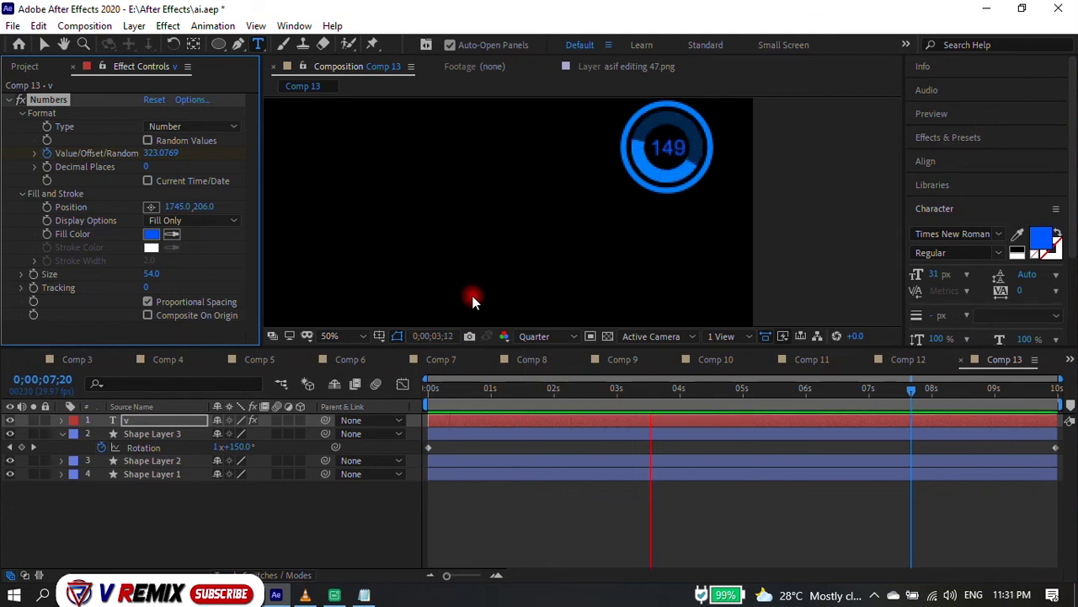
key("space")
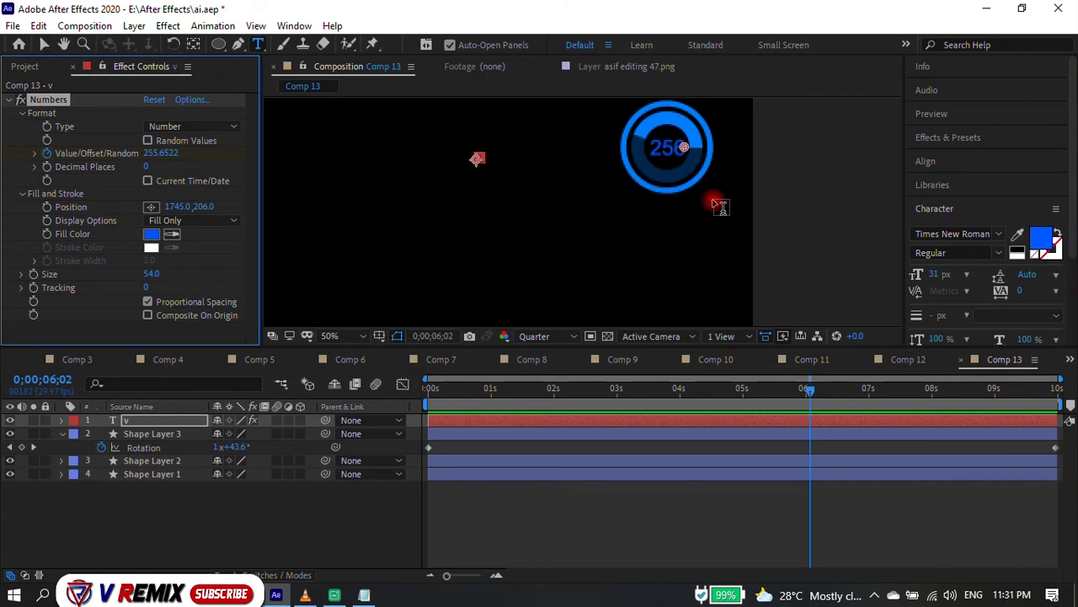
key("u")
left_click(439, 422)
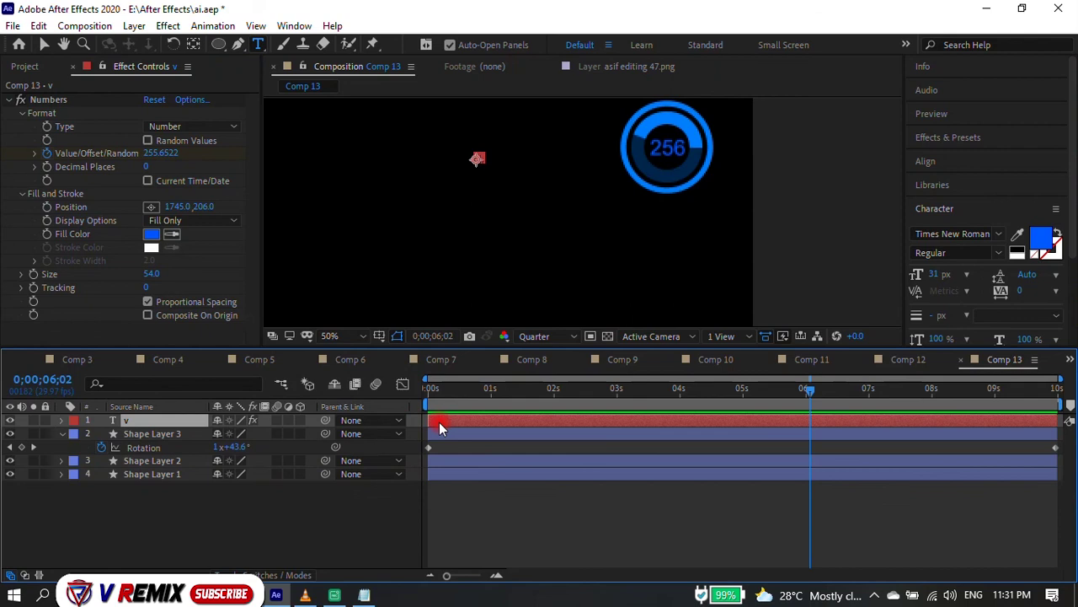
key("v")
left_click(665, 195)
Duplicate the outer ring, enlarge the copy around the widget and thin its stroke to 6 px.
left_click(709, 192)
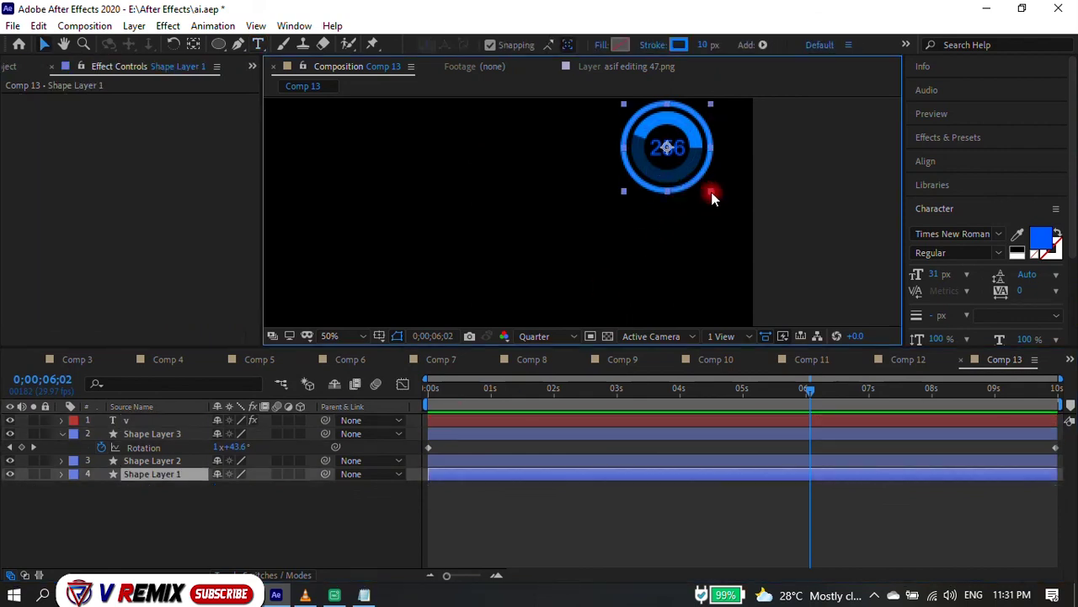
key("ctrl+d")
left_click_drag(711, 192, 718, 202)
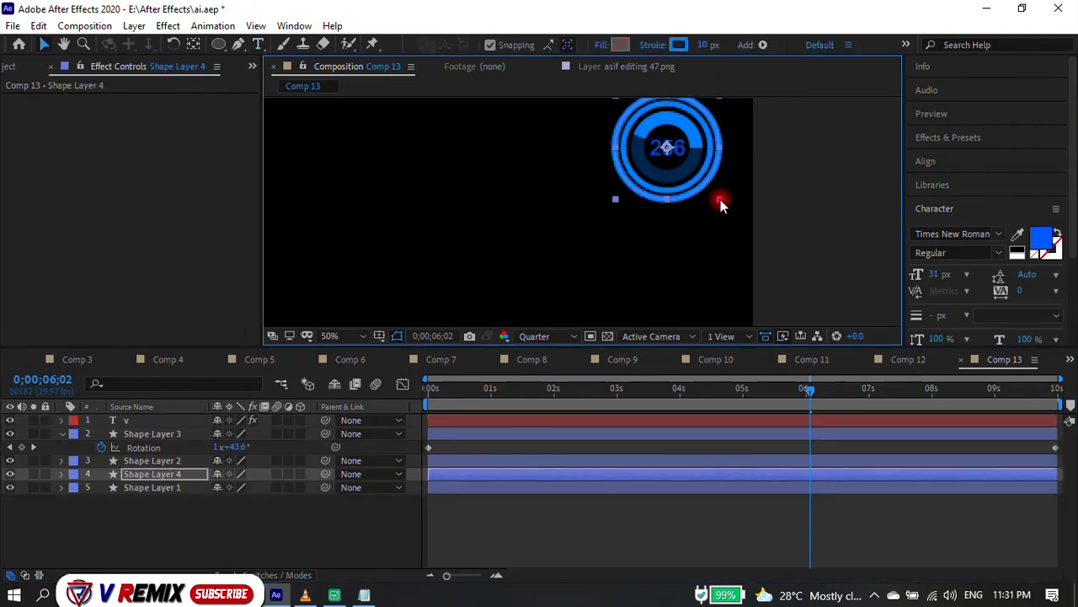
left_click_drag(708, 47, 698, 46)
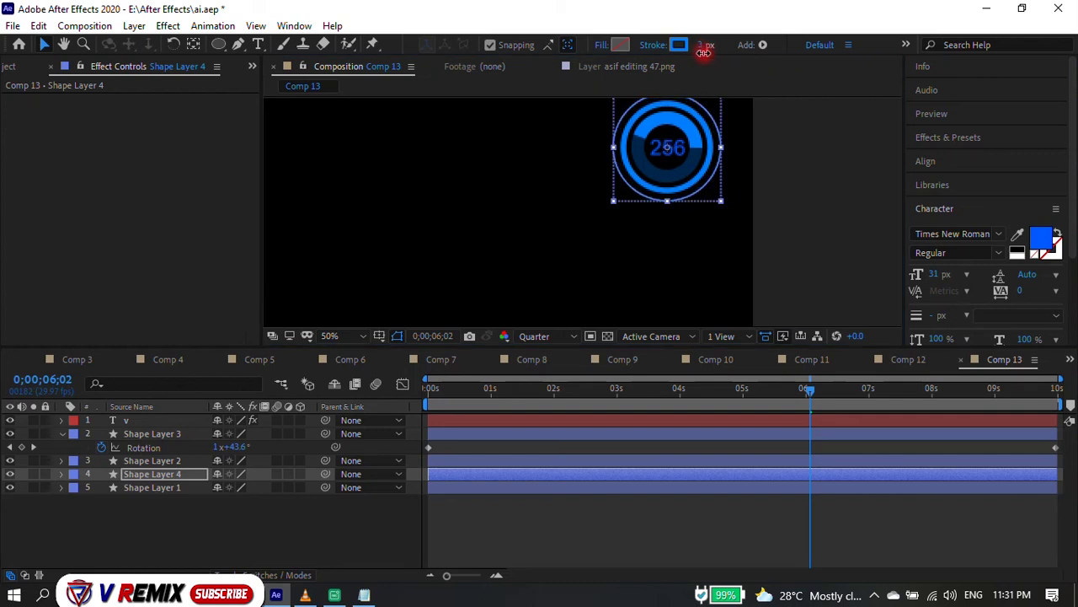
Make the new ring's stroke dashed with a dash length of 48.
left_click(59, 475)
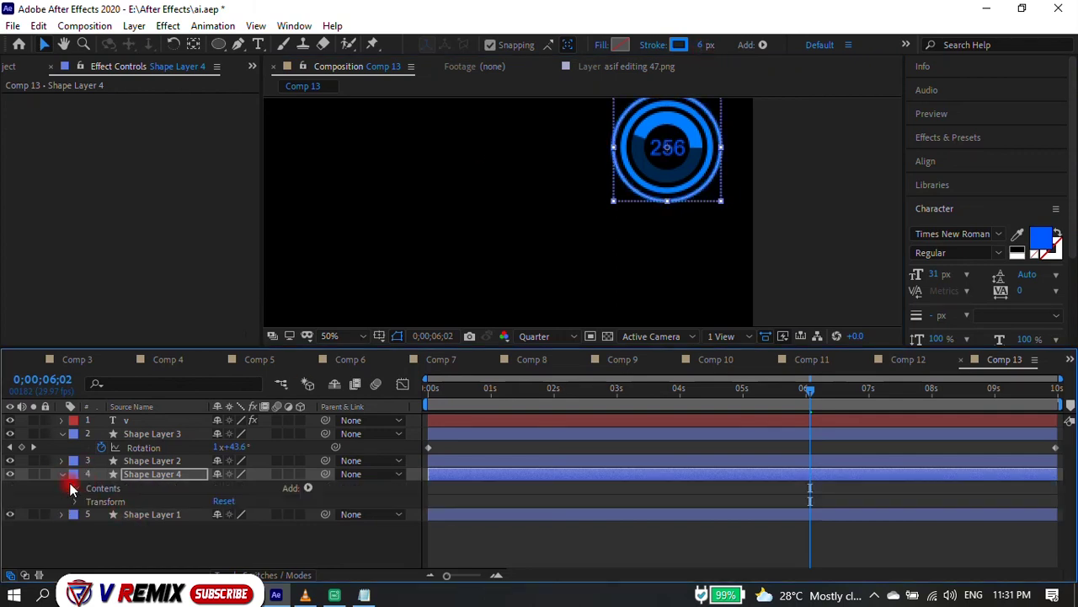
left_click(74, 488)
left_click(87, 502)
left_click(101, 528)
scroll(169, 506, "down", 2)
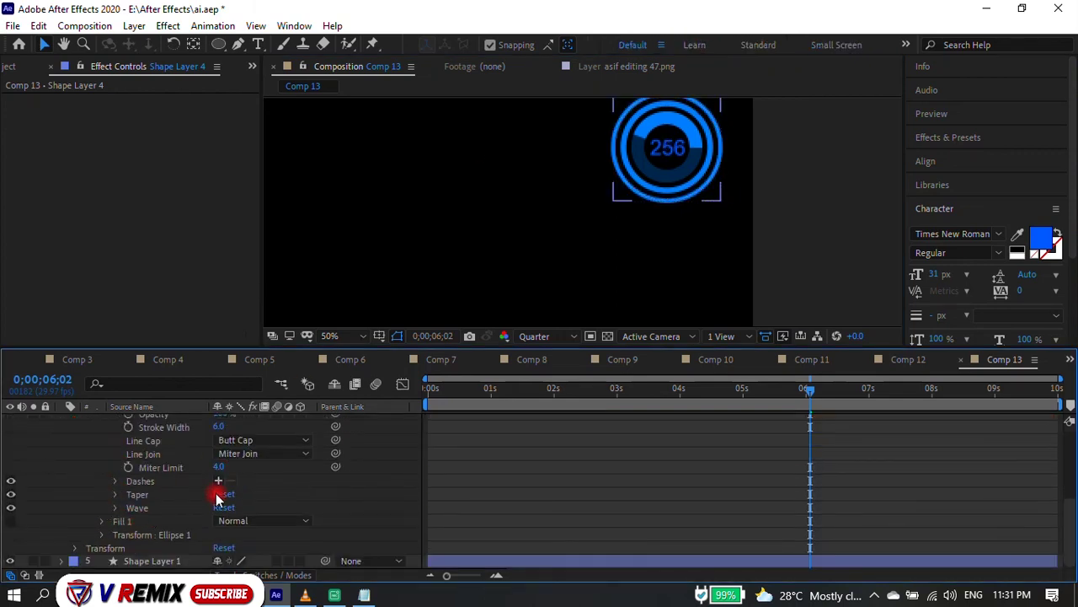
left_click(218, 480)
left_click_drag(223, 495, 248, 495)
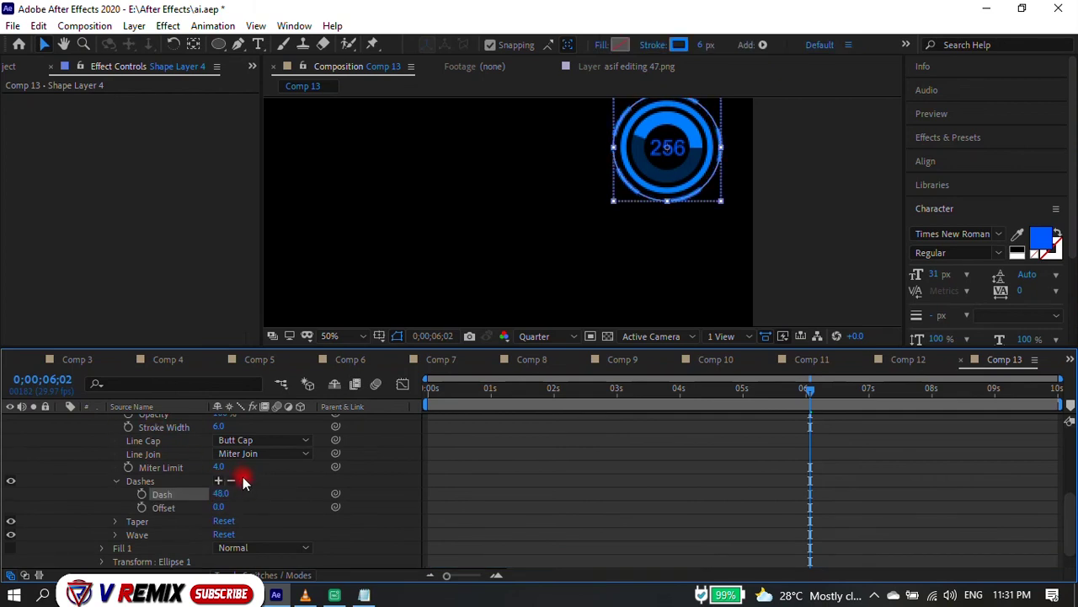
Keyframe the new ring's Rotation from 0° at the start to -302° at the end, then preview.
key("r")
key("Home")
left_click(101, 487)
left_click(1068, 421)
left_click_drag(1064, 426, 1038, 425)
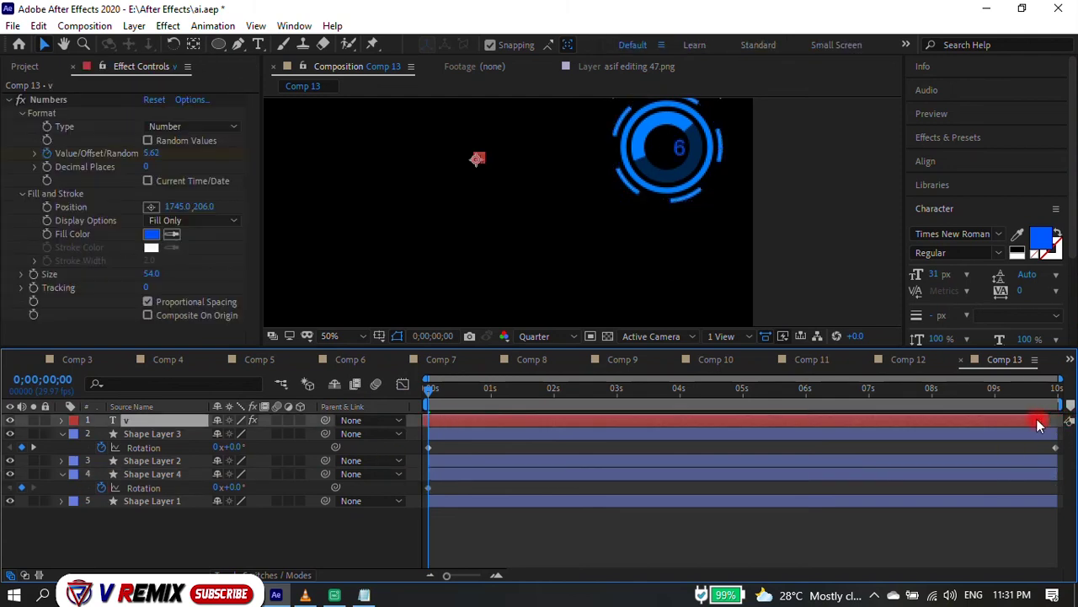
left_click(1053, 387)
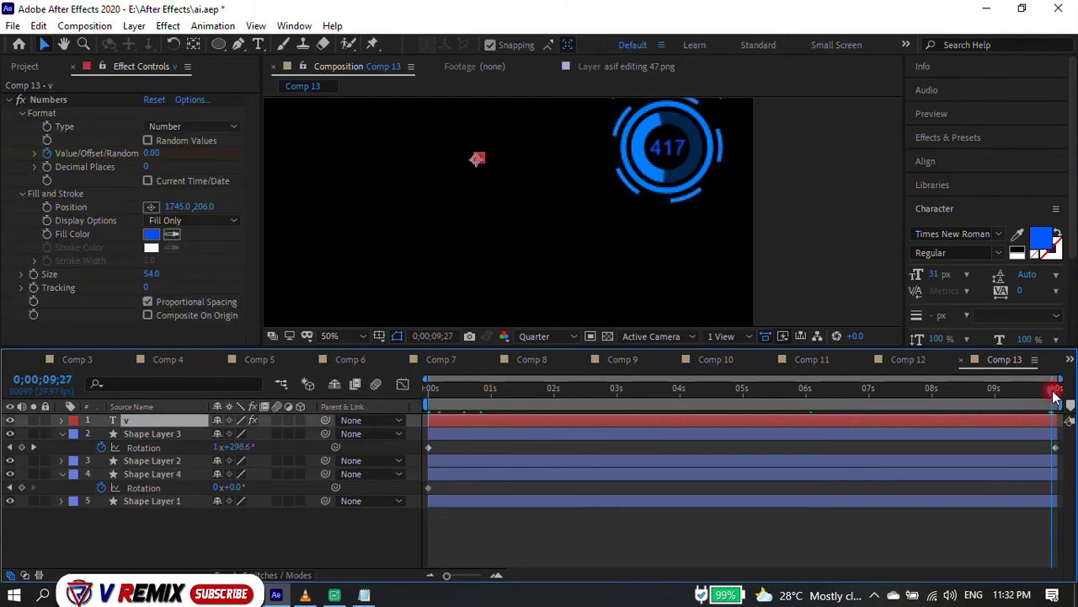
left_click_drag(232, 487, 148, 479)
left_click(144, 474)
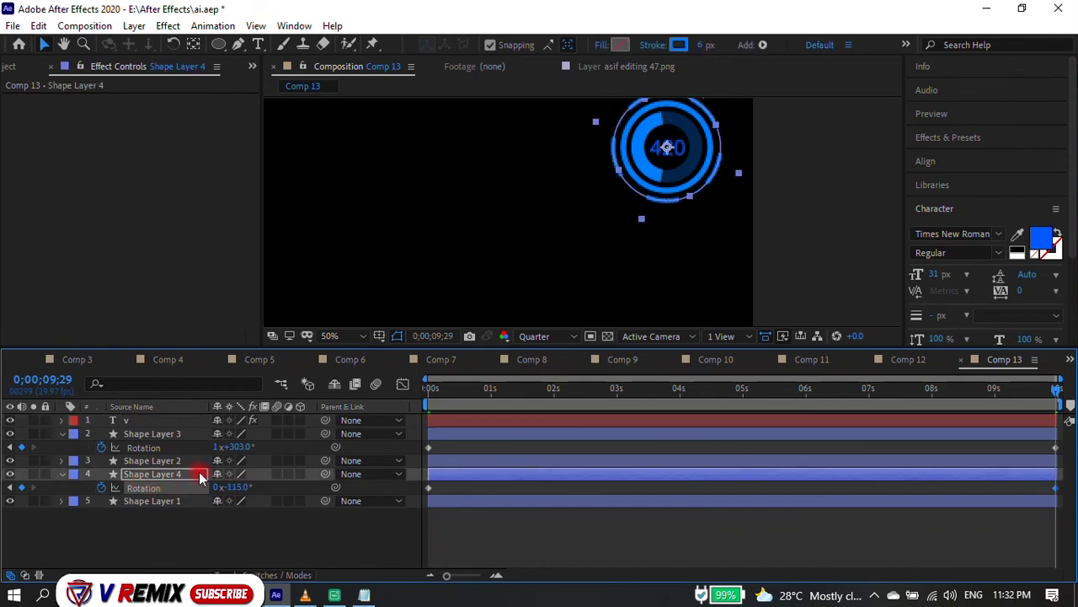
left_click_drag(221, 487, 261, 475)
key("space")
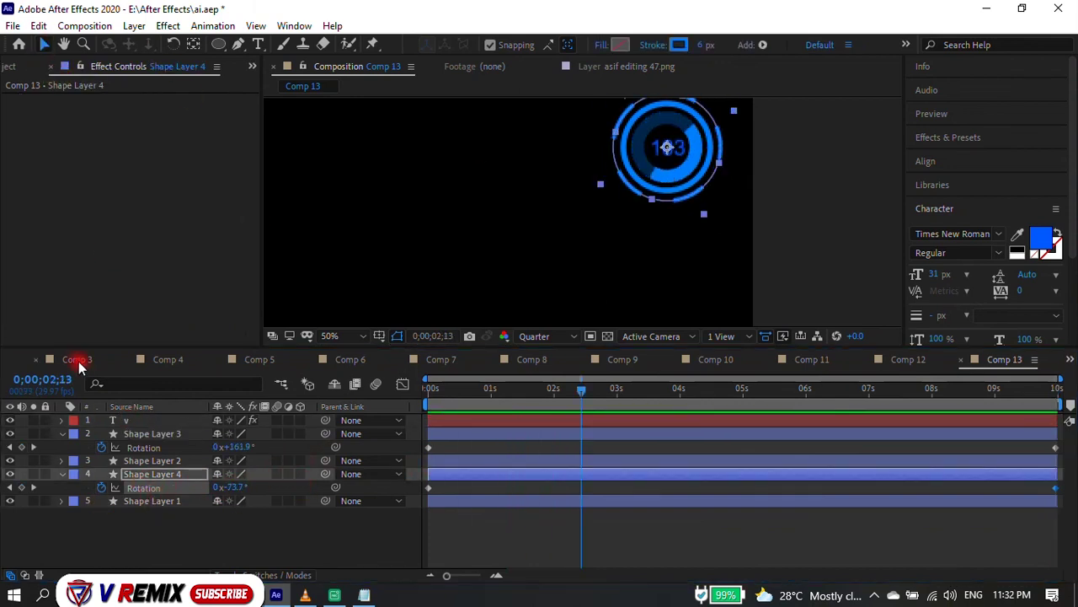
Switch to Comp 1 and save the project.
left_click(1070, 359)
left_click(1052, 200)
key("ctrl+0")
key("ctrl+s")
scroll(523, 286, "down", 1)
scroll(523, 291, "up", 1)
Add Comp 13 as a layer in Comp 1, shrink it to about 52% and move it up-left.
left_click_drag(41, 210, 122, 420)
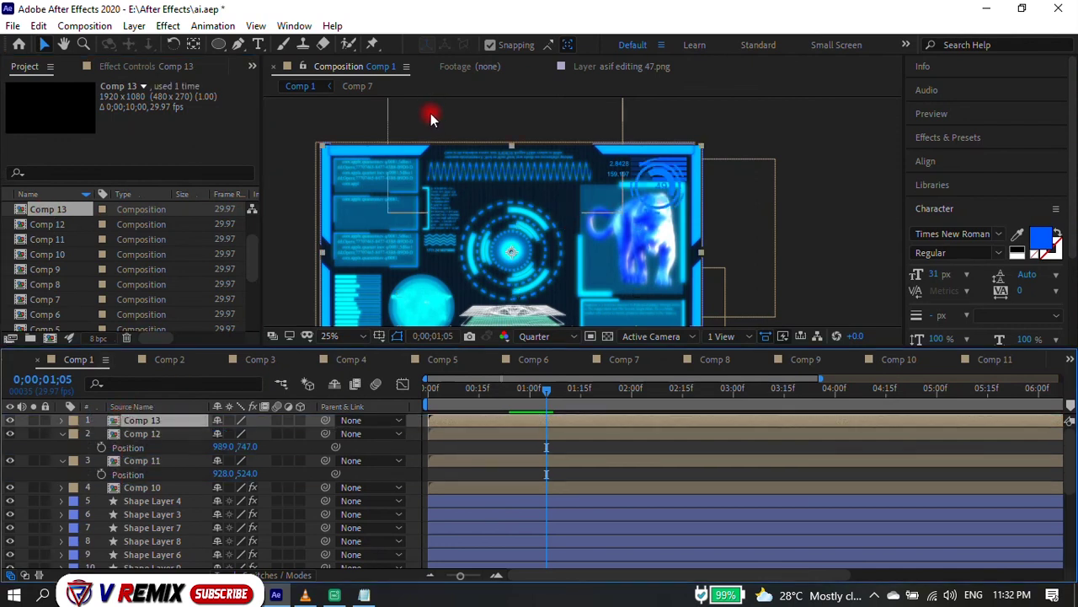
key("s")
mouse_move(242, 436)
left_mouse_down()
mouse_move(221, 433)
mouse_move(242, 439)
left_mouse_up()
left_click_drag(605, 213, 570, 197)
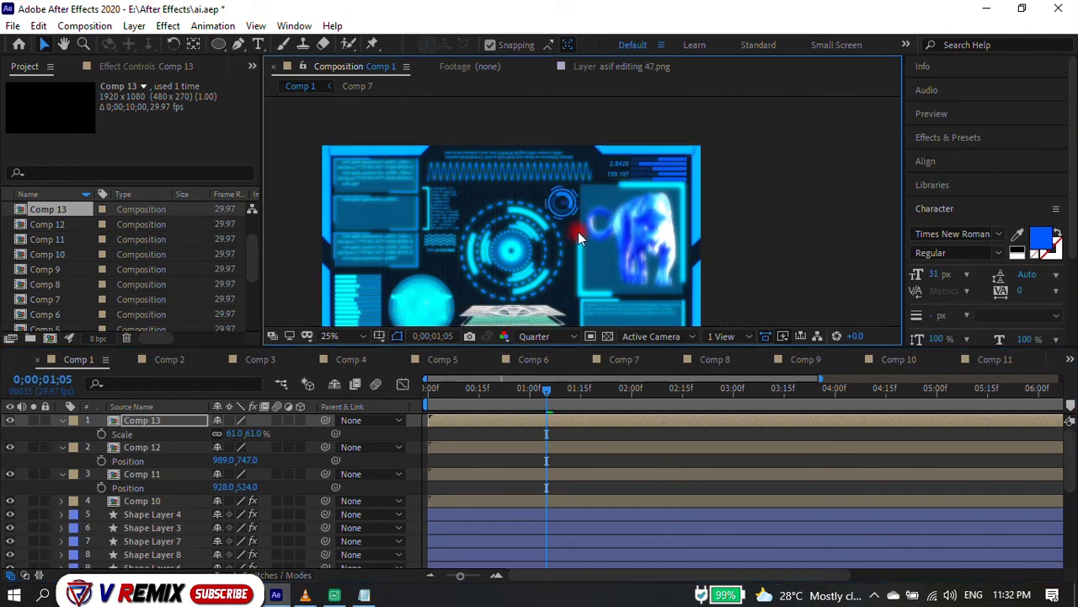
left_click(252, 433)
left_click_drag(252, 434, 241, 434)
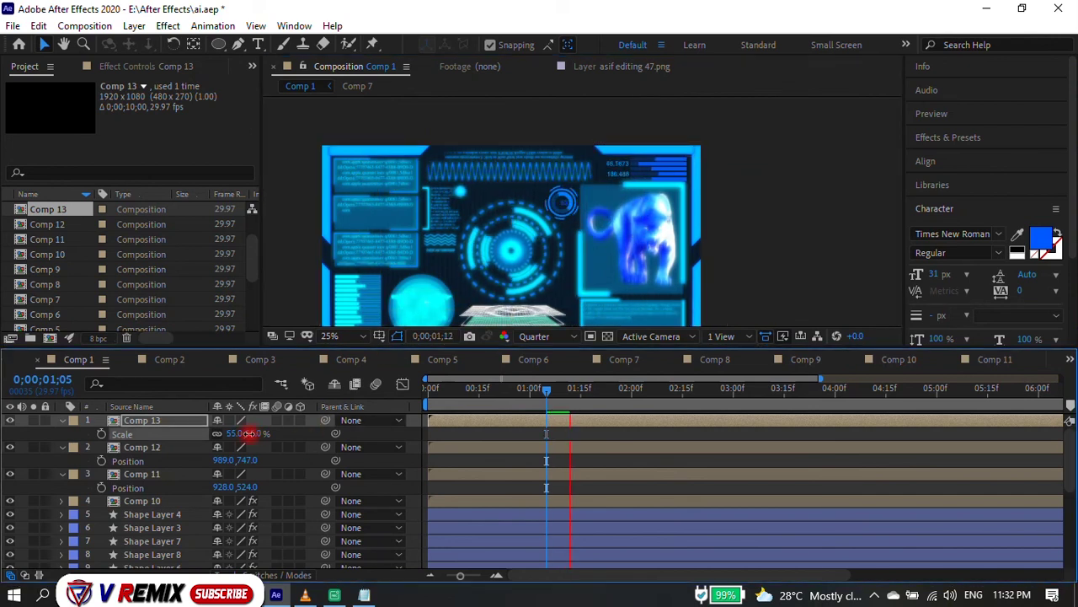
Adjust the widget's Position to 821, 444.8 in Comp 1 and preview the HUD.
double_click(562, 199)
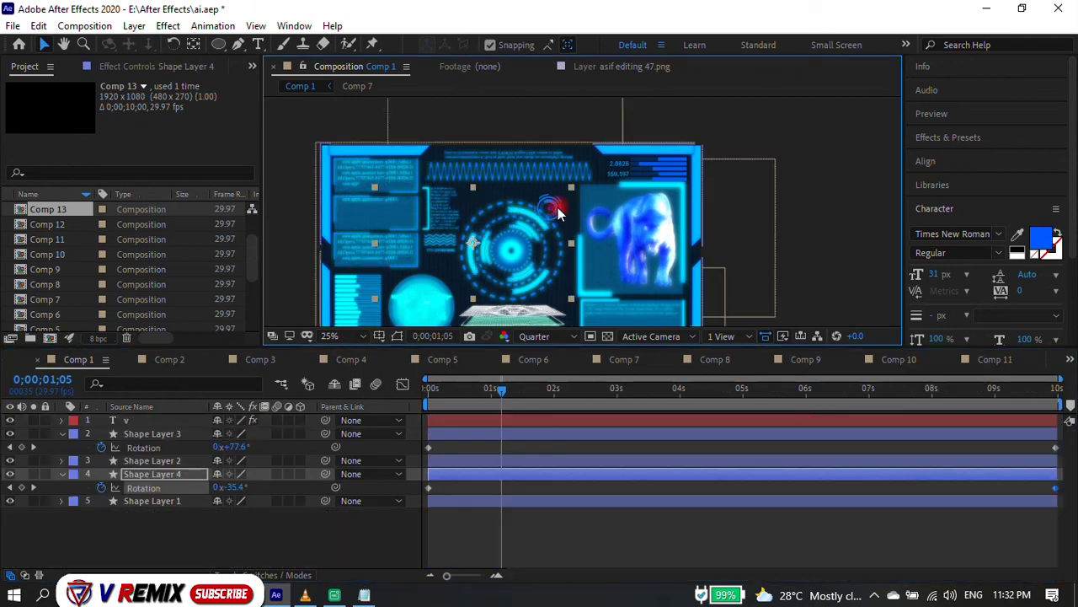
left_click(1071, 359)
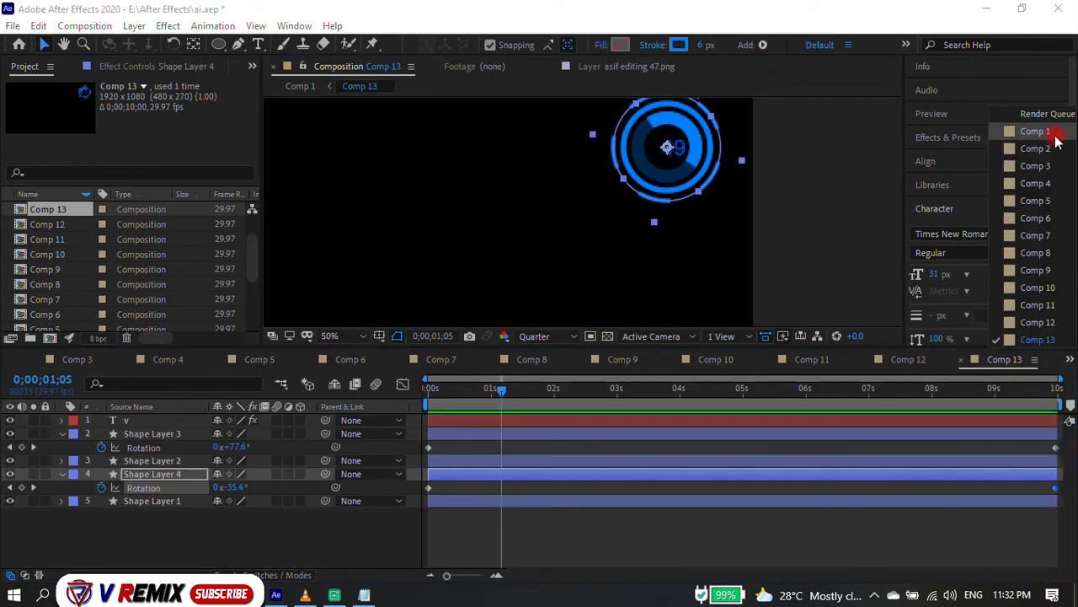
left_click(1045, 136)
key("p")
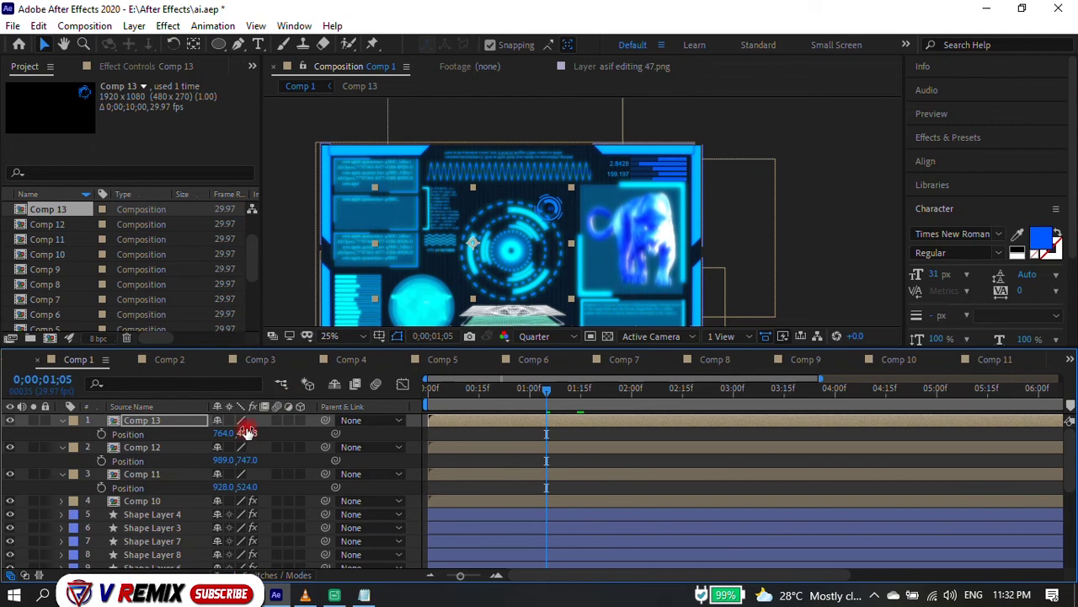
mouse_move(246, 431)
left_mouse_down()
mouse_move(185, 455)
mouse_move(269, 436)
left_mouse_up()
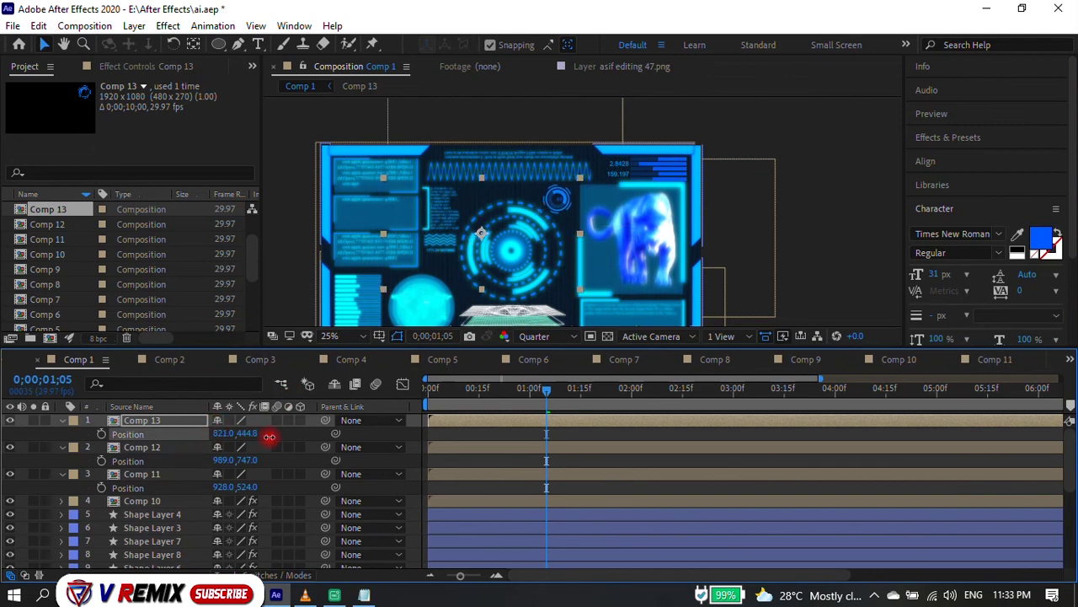
key("space")
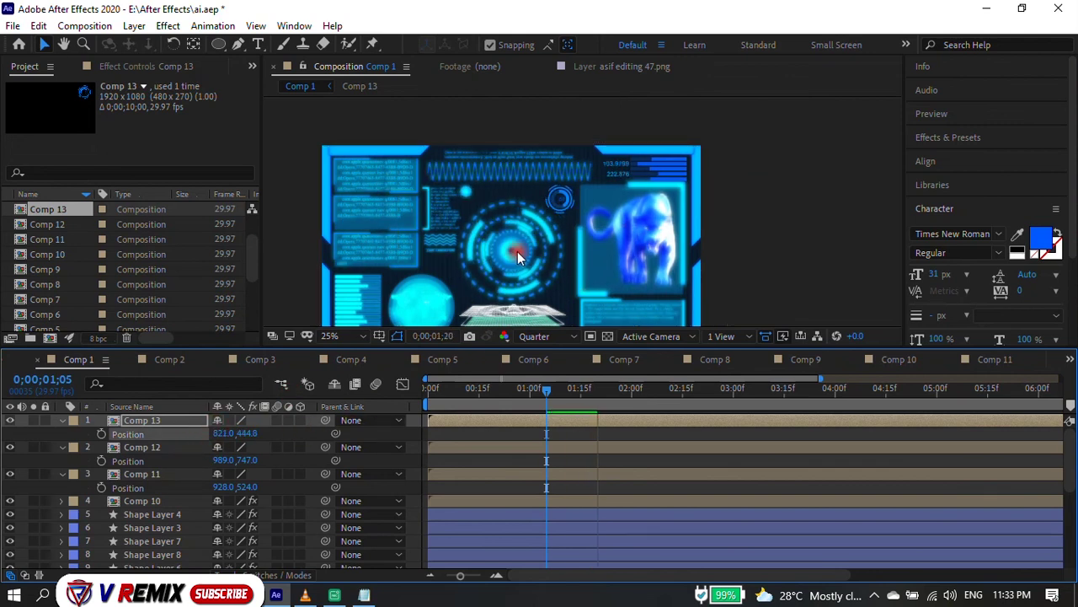
scroll(517, 251, "down", 1)
scroll(552, 282, "up", 1)
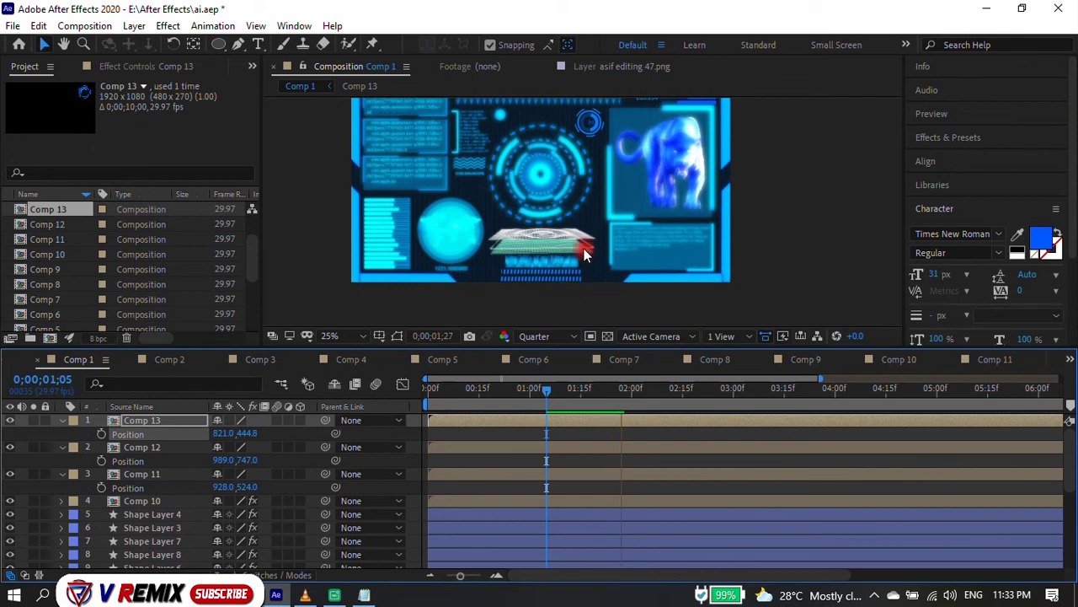
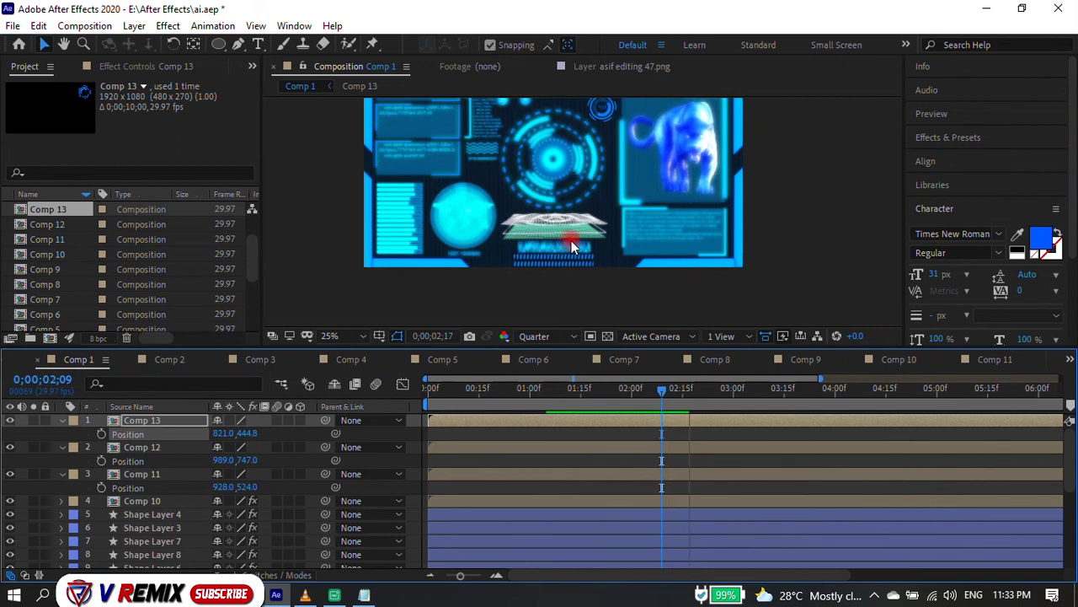
Stop the preview and add a second Comp 13 copy to Comp 1, scaled to 45%.
key("space")
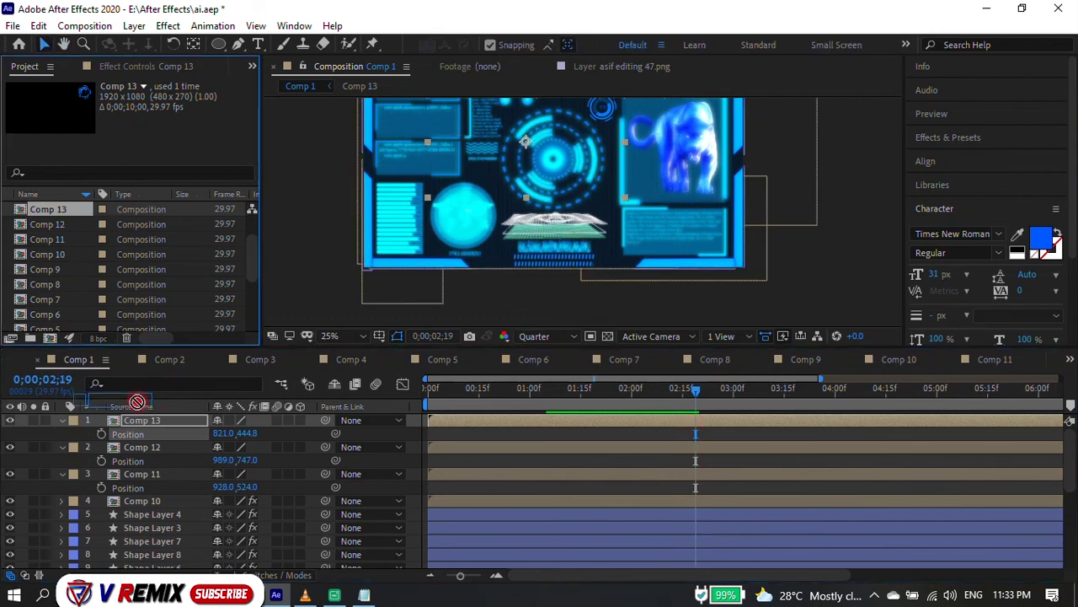
left_click_drag(77, 210, 140, 414)
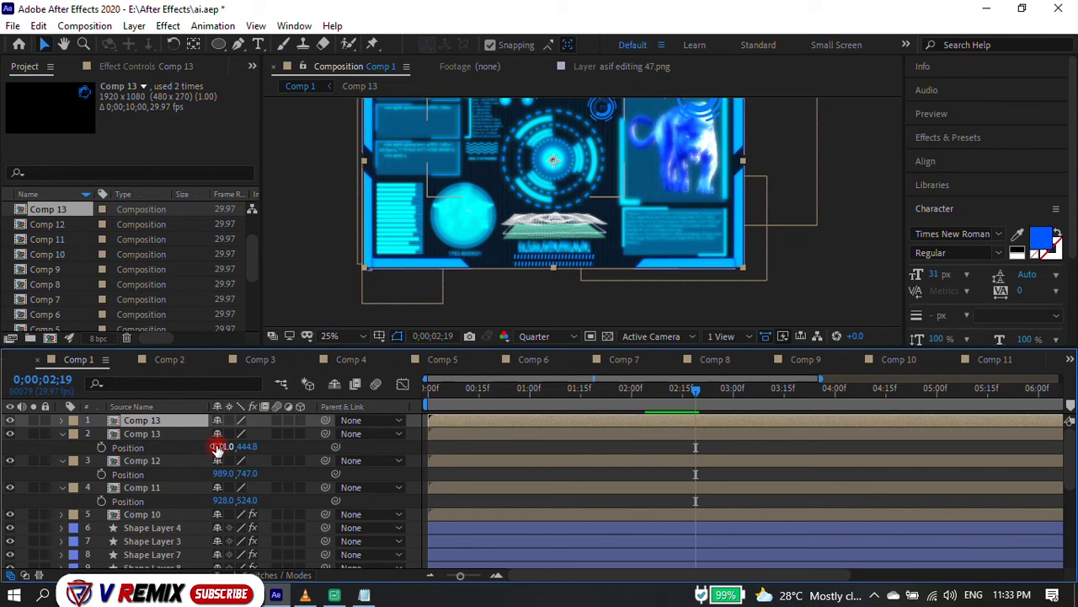
key("s")
left_click_drag(244, 433, 212, 434)
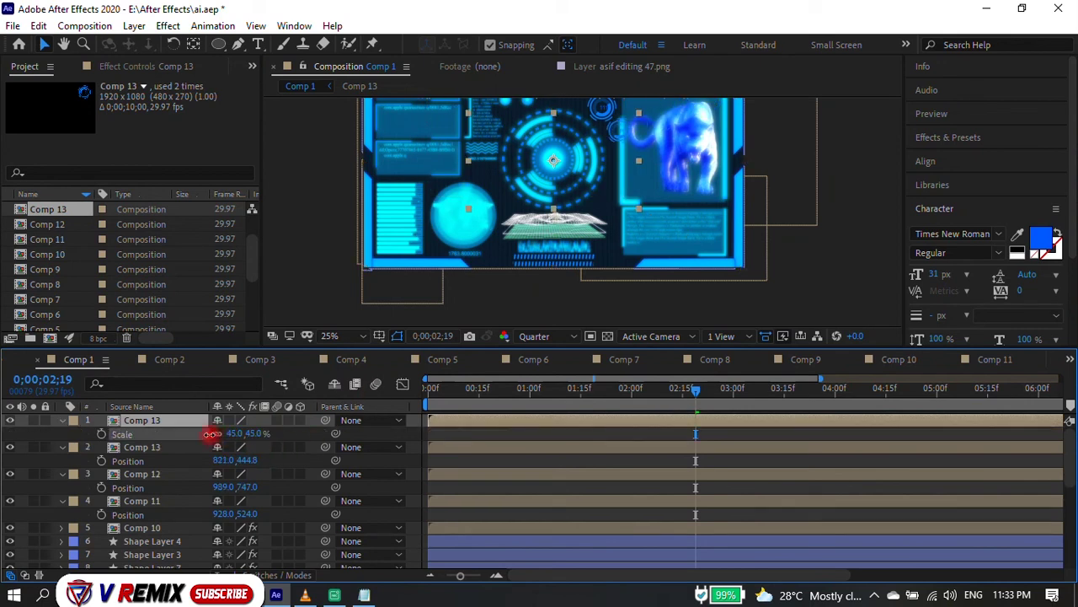
Move the new copy low in the frame to position 907, 1155.
key("p")
left_click_drag(249, 433, 706, 434)
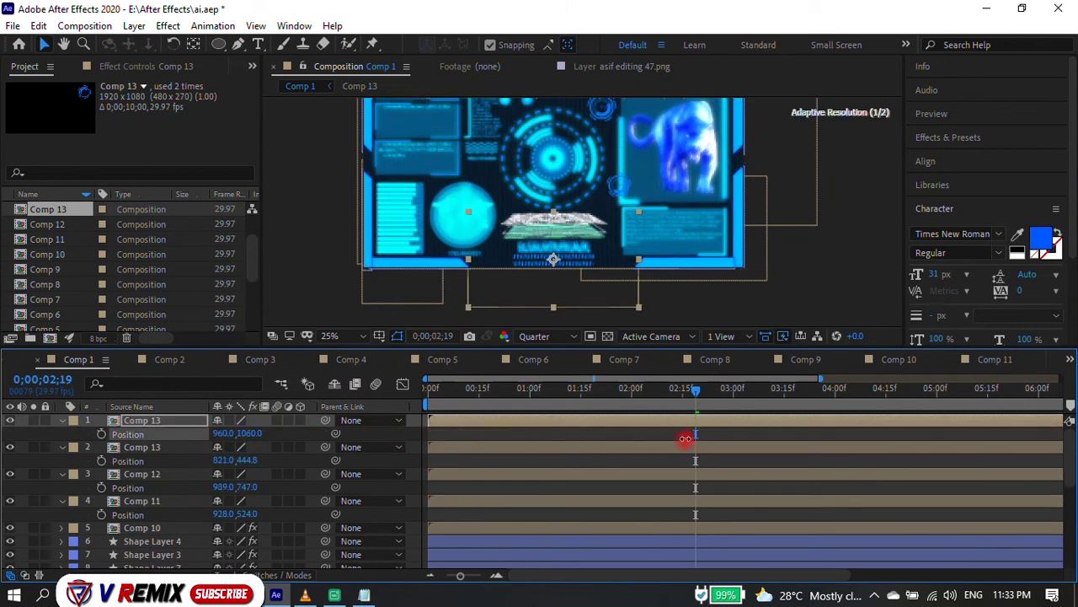
left_click_drag(238, 438, 211, 432)
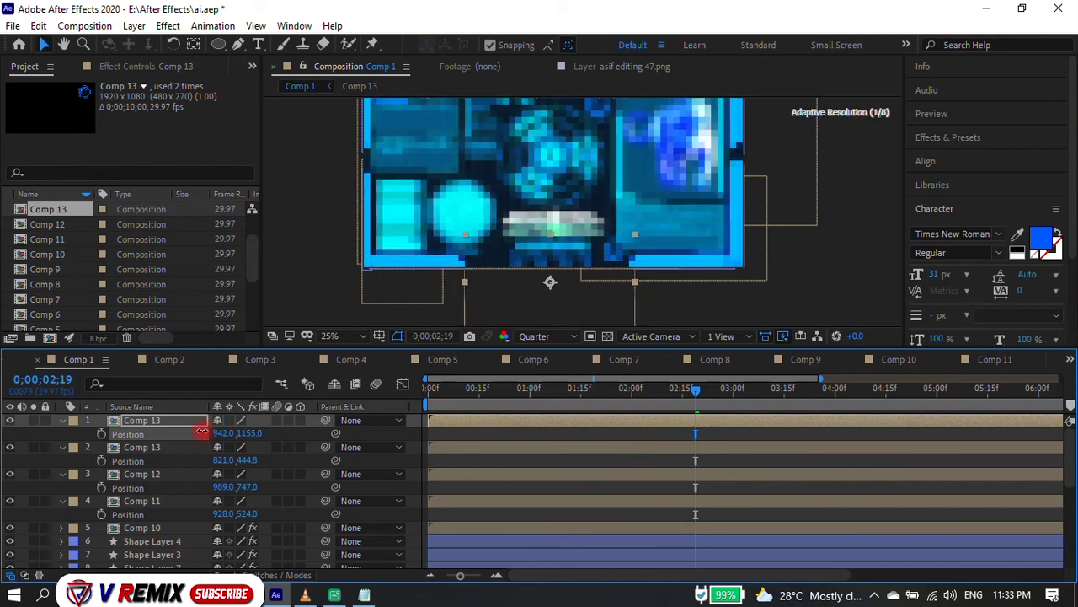
left_click_drag(202, 430, 216, 433)
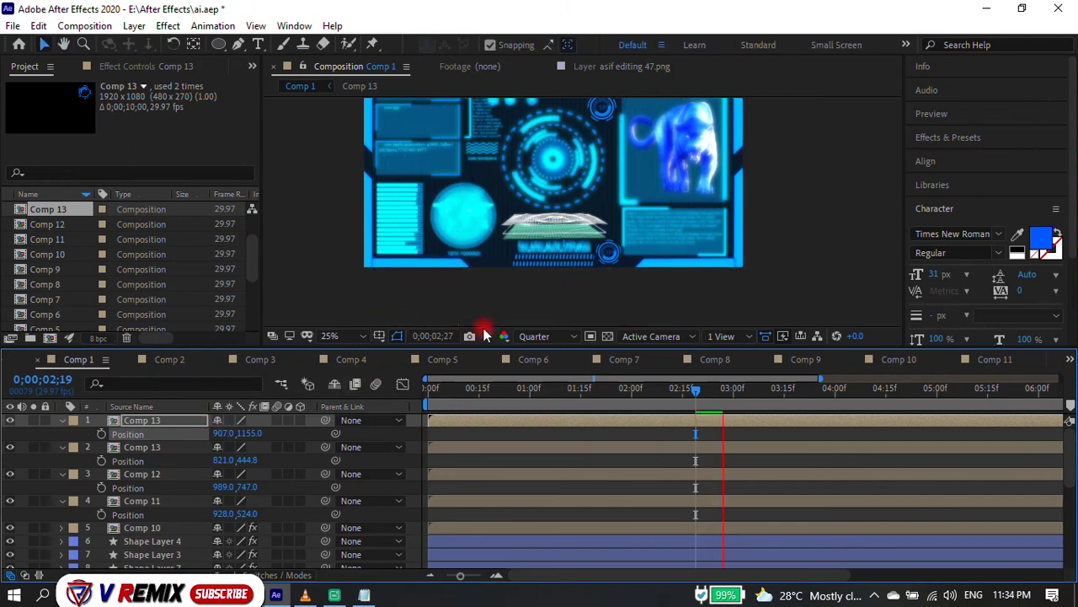
mouse_move(90, 211)
left_mouse_down()
mouse_move(125, 419)
mouse_move(120, 403)
left_mouse_up()
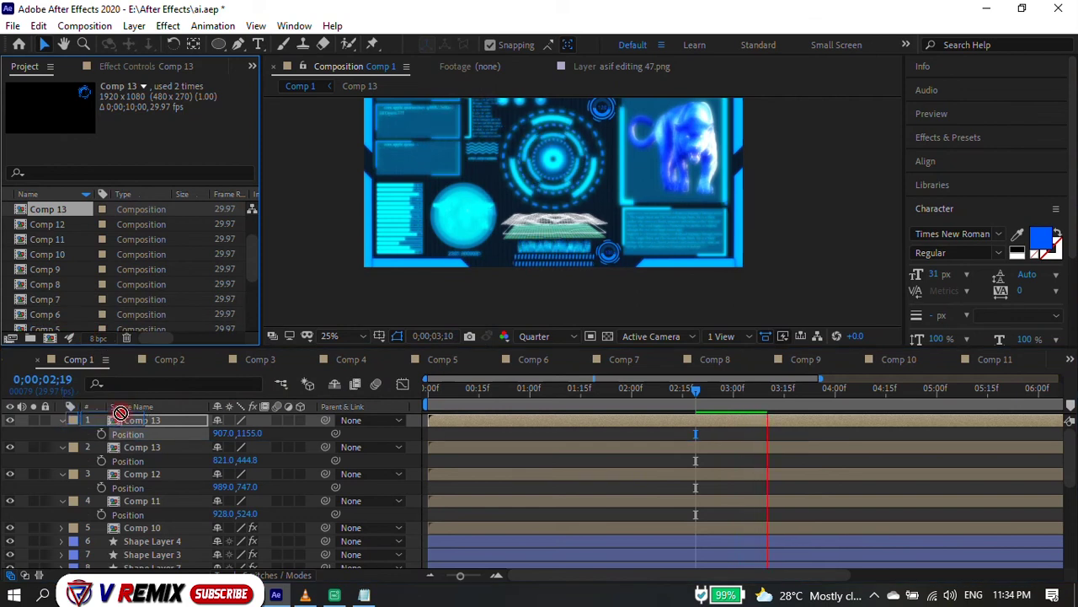
left_click_drag(123, 410, 85, 211)
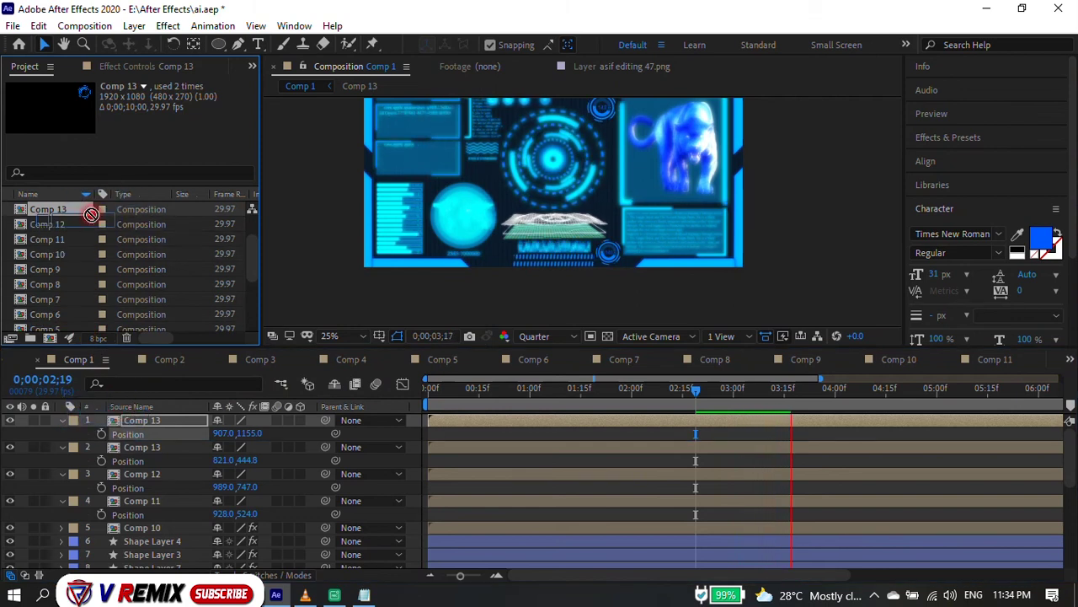
Add a third full-size Comp 13 copy as the top layer, confirming Scale stays at 100%.
scroll(539, 206, "down", 1)
scroll(505, 219, "up", 1)
scroll(496, 230, "up", 1)
scroll(470, 277, "down", 1)
scroll(470, 277, "up", 1)
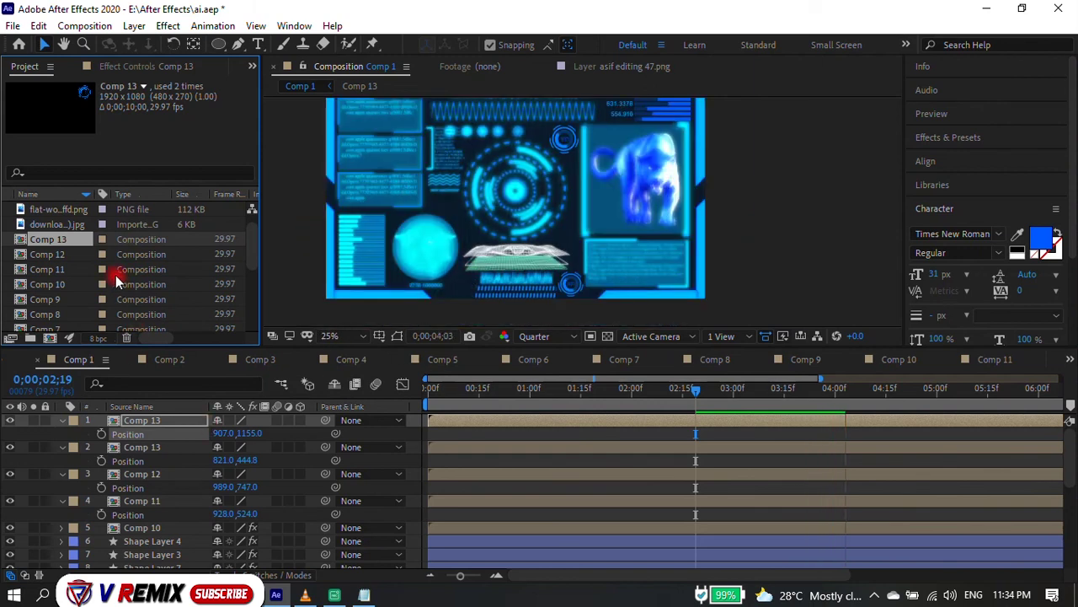
mouse_move(70, 236)
left_mouse_down()
mouse_move(130, 411)
mouse_move(244, 373)
left_mouse_up()
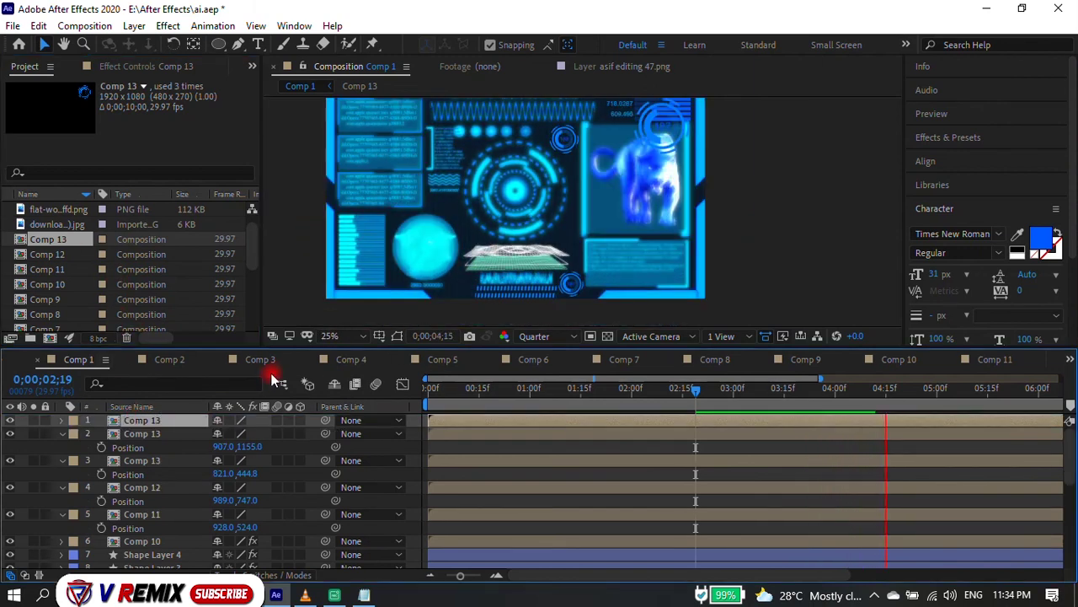
key("s")
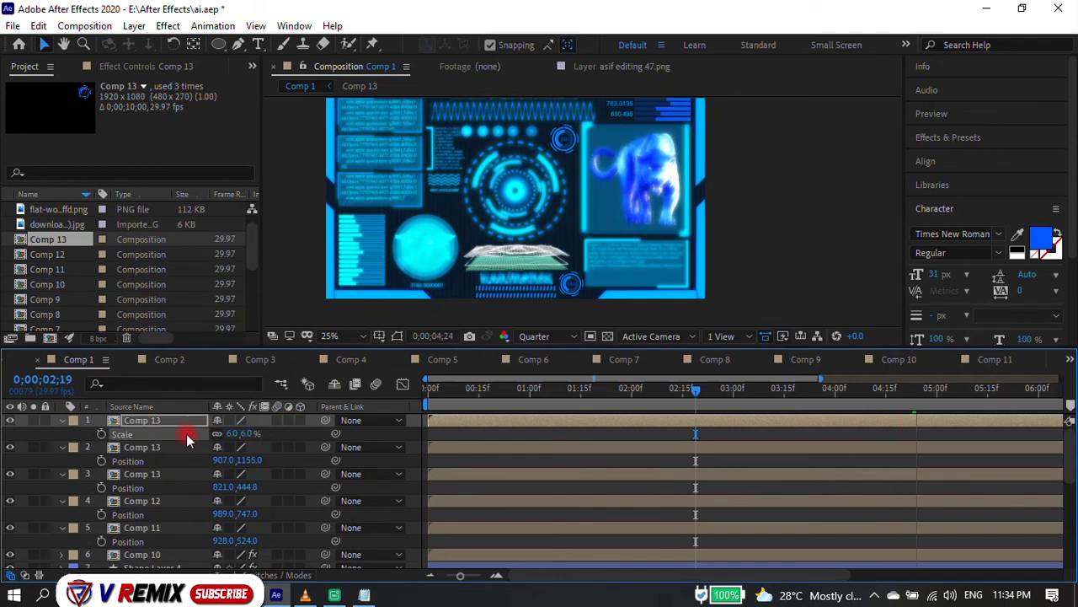
Nudge the third copy's position downward, undoing the first attempt and retrying.
key("p")
left_click_drag(247, 434, 353, 434)
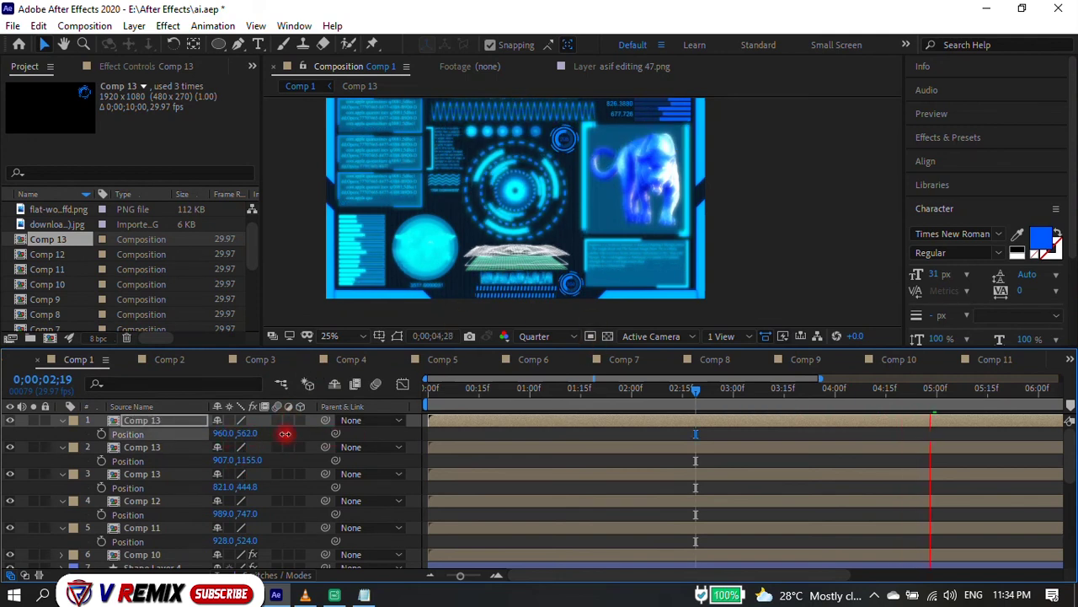
left_click_drag(325, 433, 371, 425)
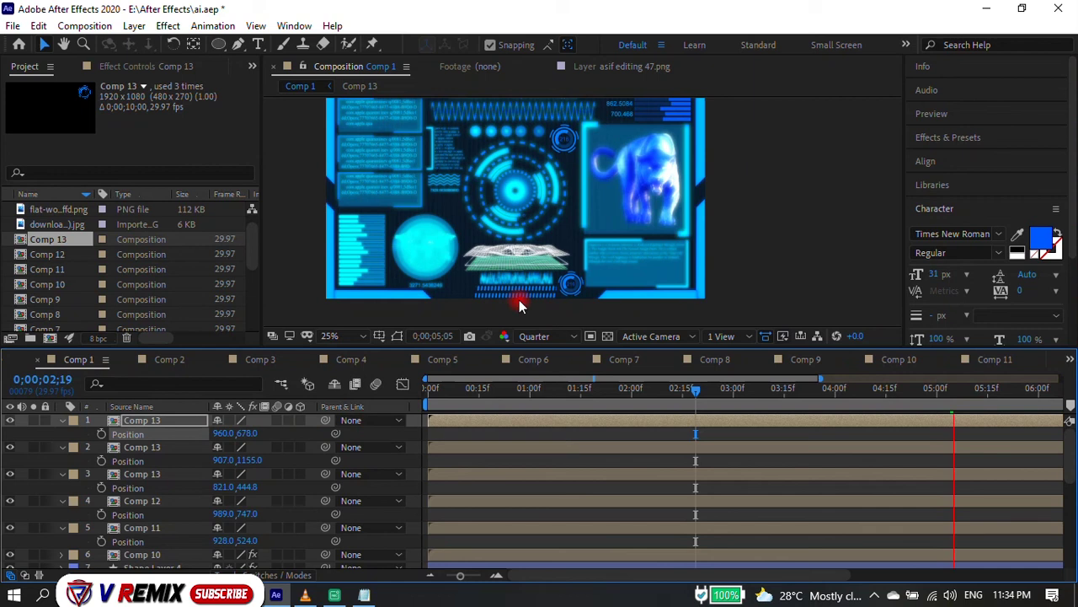
scroll(542, 239, "down", 1)
key("ctrl+z")
key("ctrl+z")
key("ctrl+z")
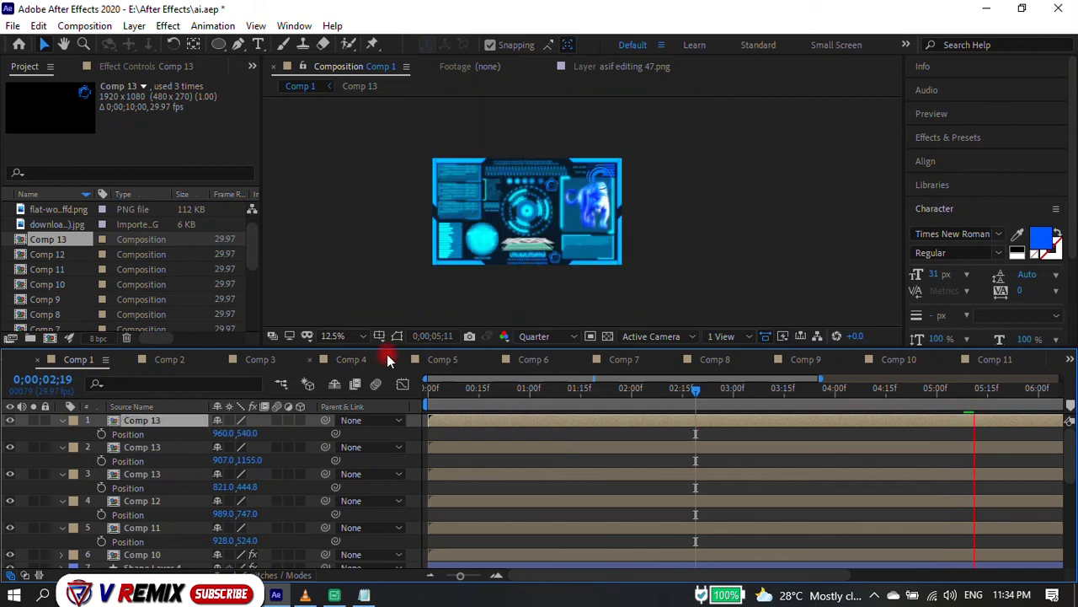
left_click_drag(246, 434, 295, 439)
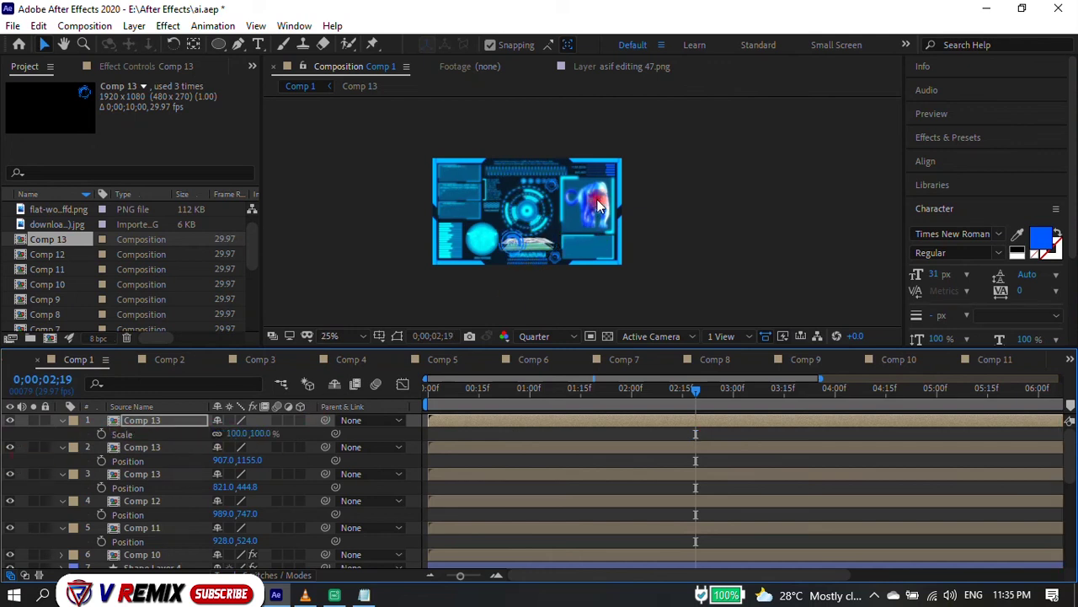
Shrink the third Comp 13 copy and roughly shift its position down and right.
left_click_drag(247, 437, 209, 433)
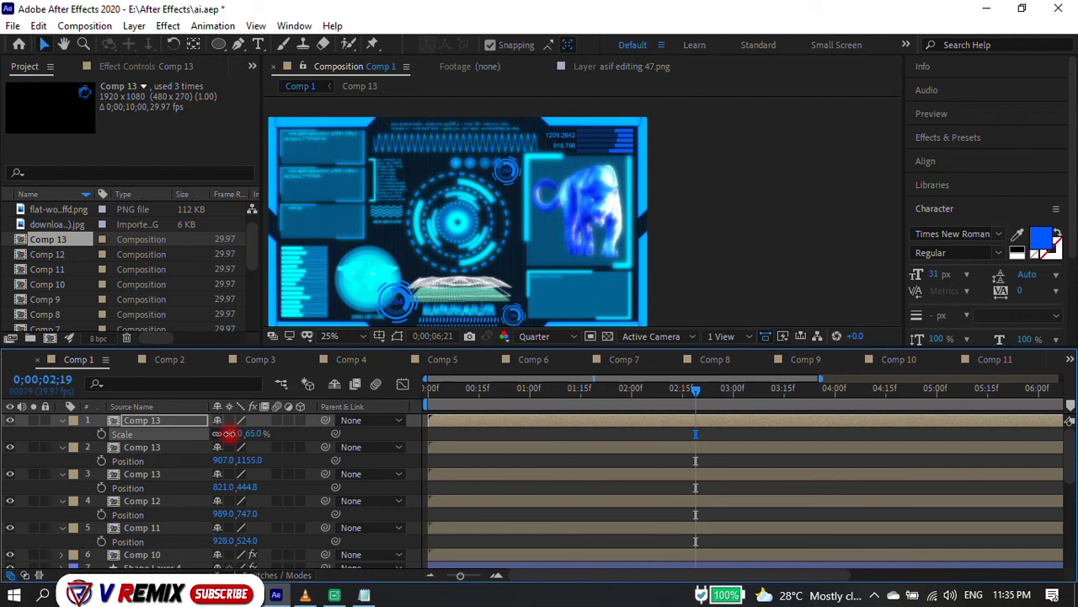
left_click_drag(218, 434, 229, 438)
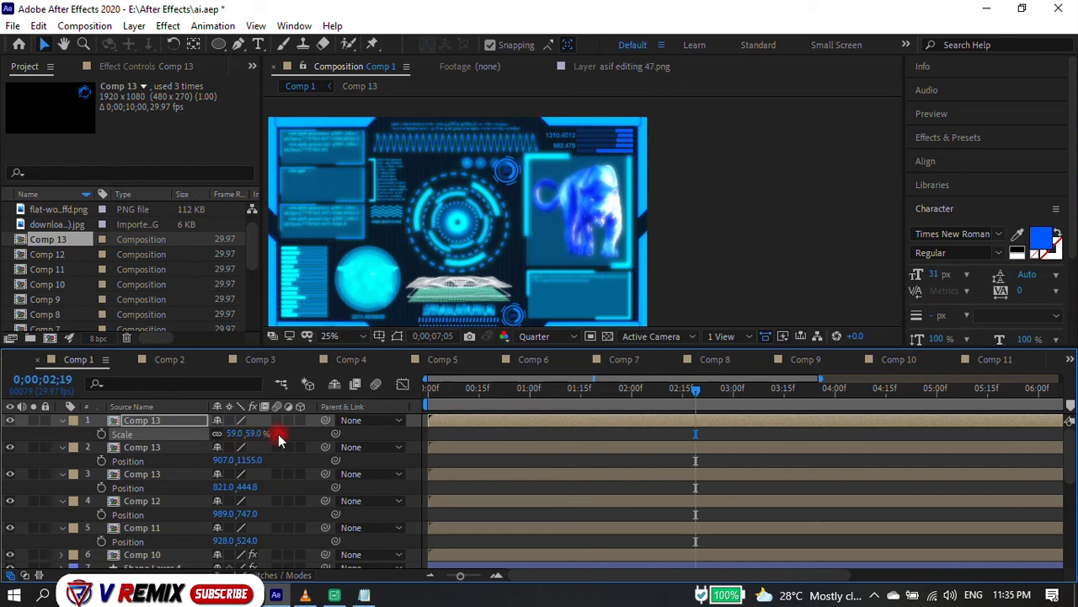
key("p")
left_click_drag(249, 436, 220, 433)
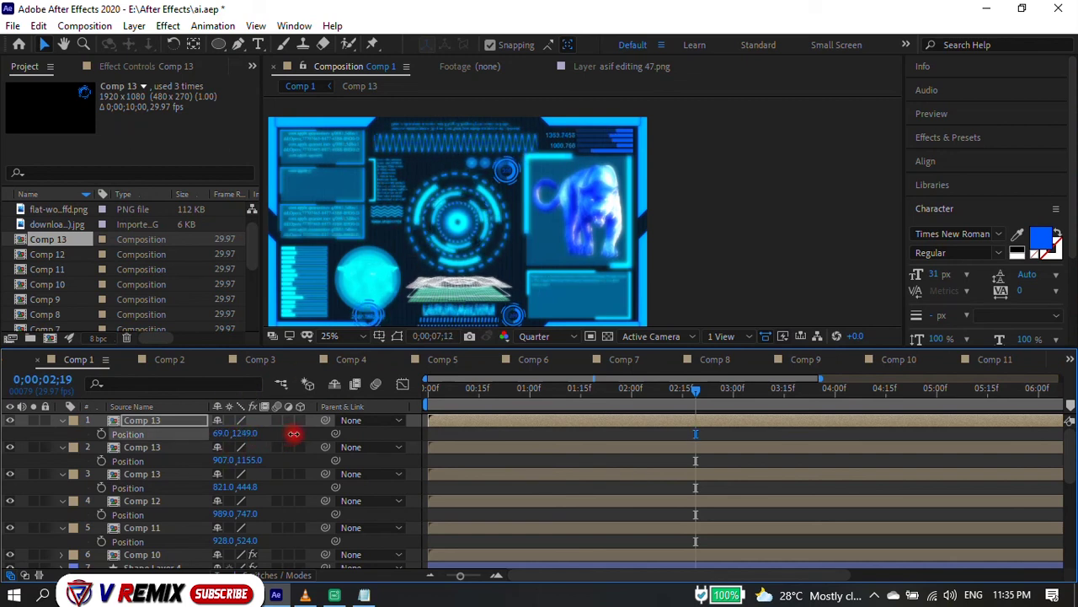
mouse_move(221, 433)
left_mouse_down()
mouse_move(349, 439)
mouse_move(403, 319)
left_mouse_up()
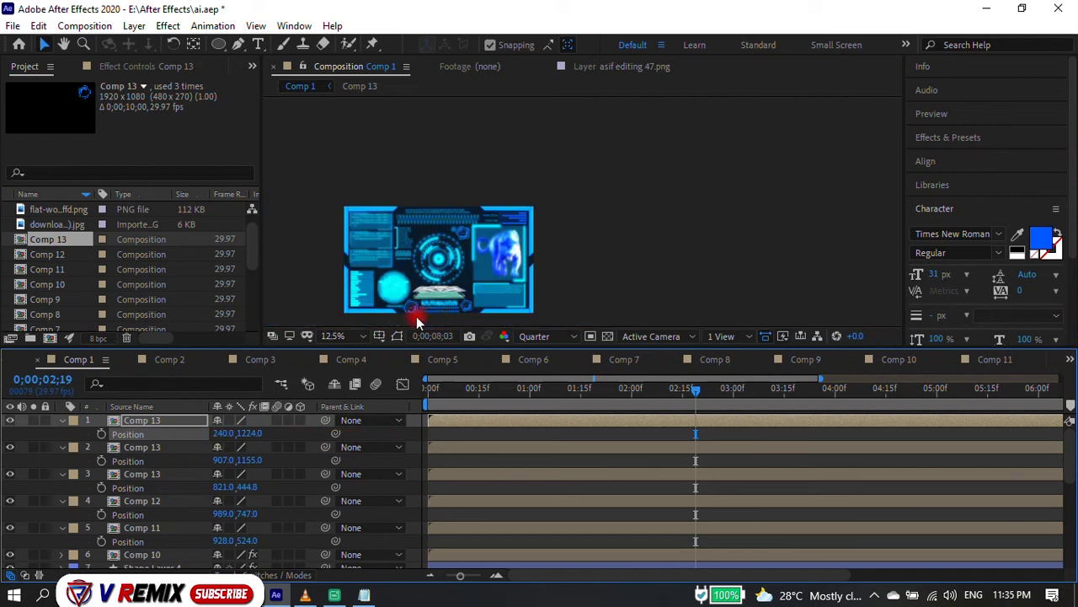
scroll(417, 316, "up", 2)
Fine-tune the copy's scale, set its Position to 343, 1161, and briefly preview.
key("s")
left_click_drag(260, 431, 253, 432)
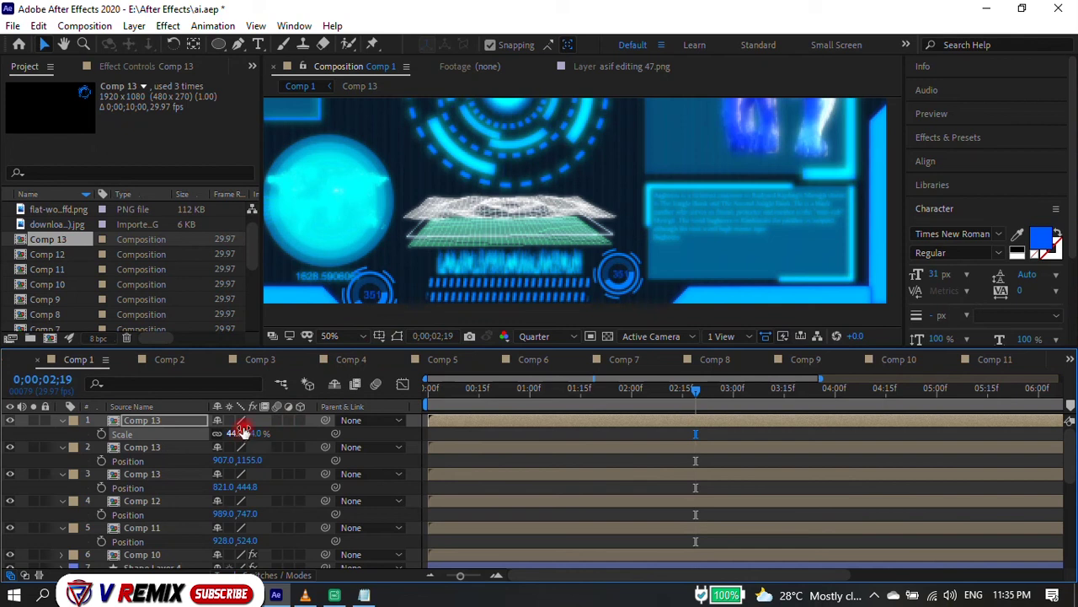
key("p")
left_click(251, 433)
type("1161")
key("Return")
left_click_drag(212, 433, 236, 435)
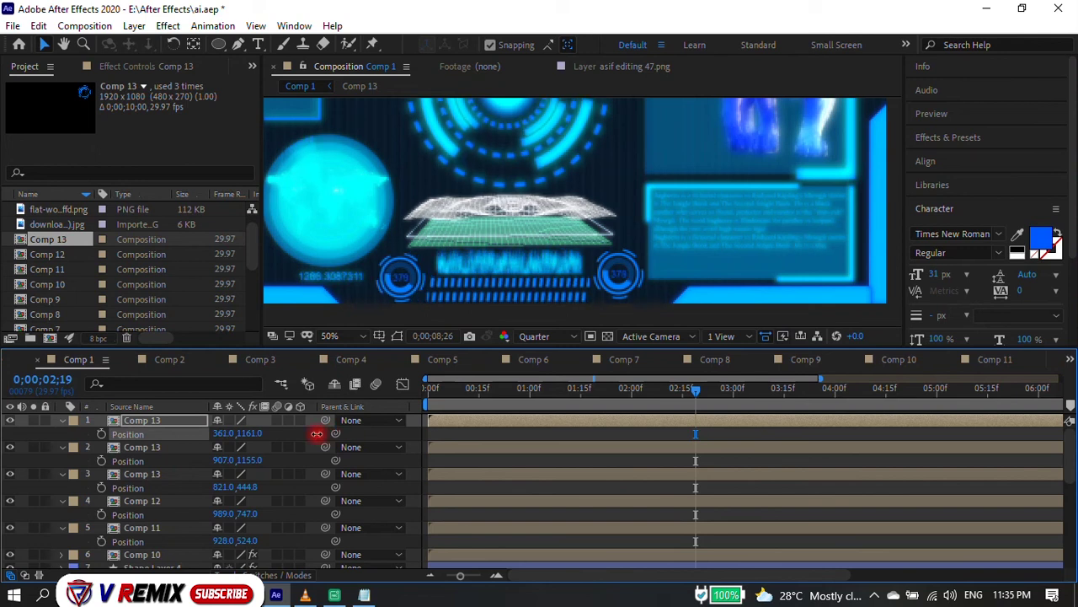
mouse_move(327, 433)
left_mouse_down()
mouse_move(617, 301)
mouse_move(237, 439)
mouse_move(224, 434)
mouse_move(258, 433)
left_mouse_up()
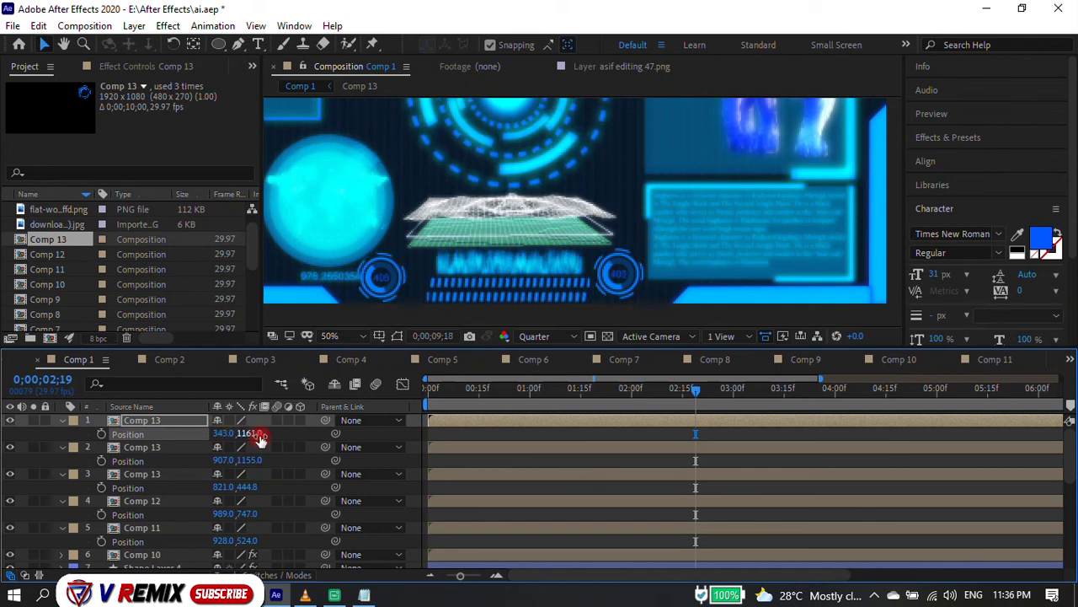
scroll(573, 230, "down", 2)
key("space")
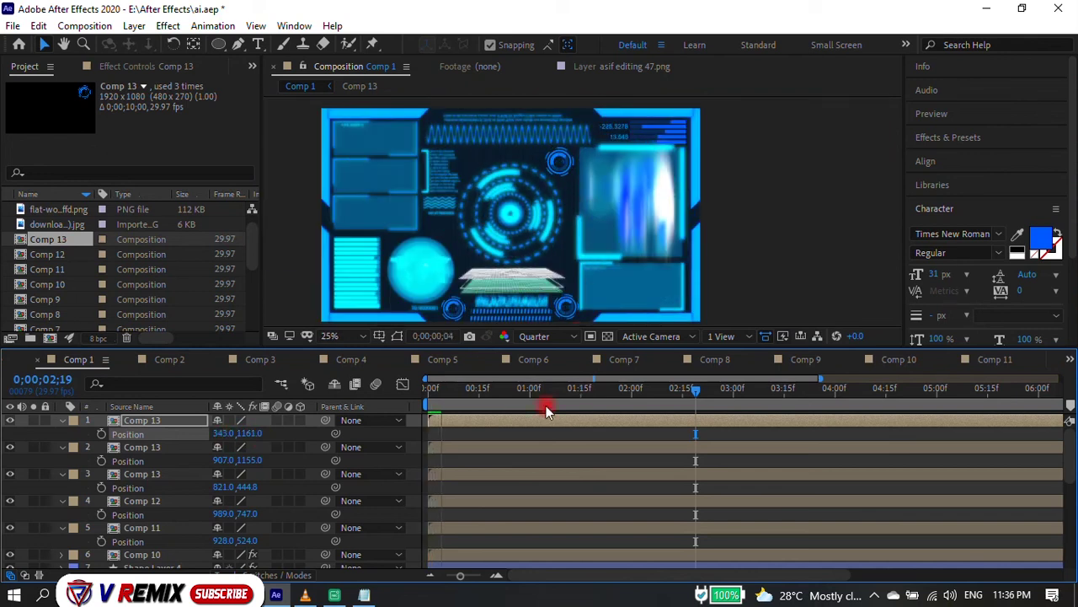
key("space")
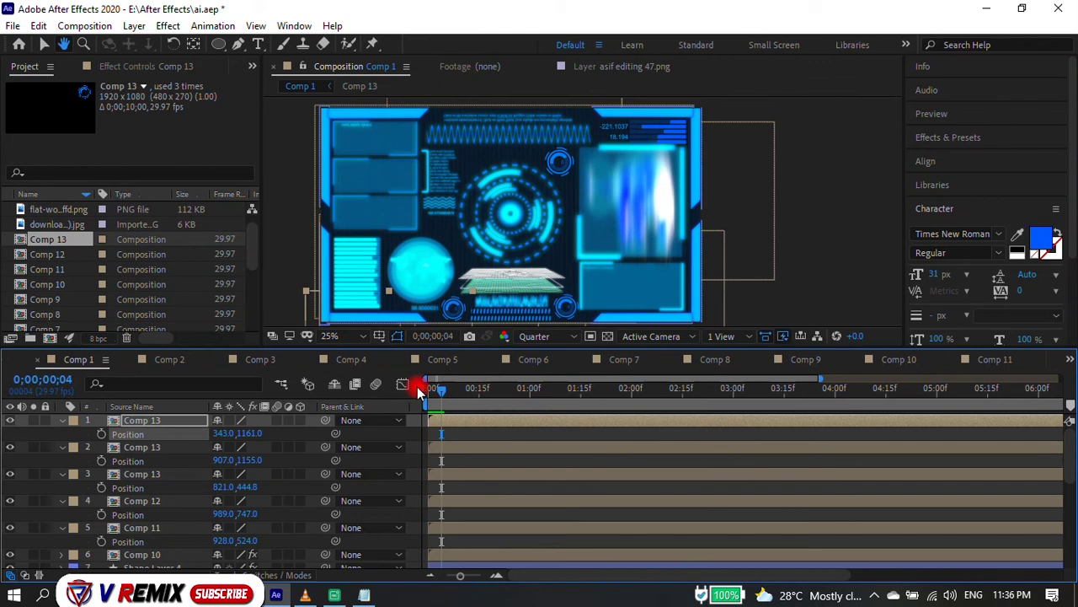
Maximize the viewer with magnification 'Fit up to 100%', reviewing view and resolution options unchanged.
key("grave")
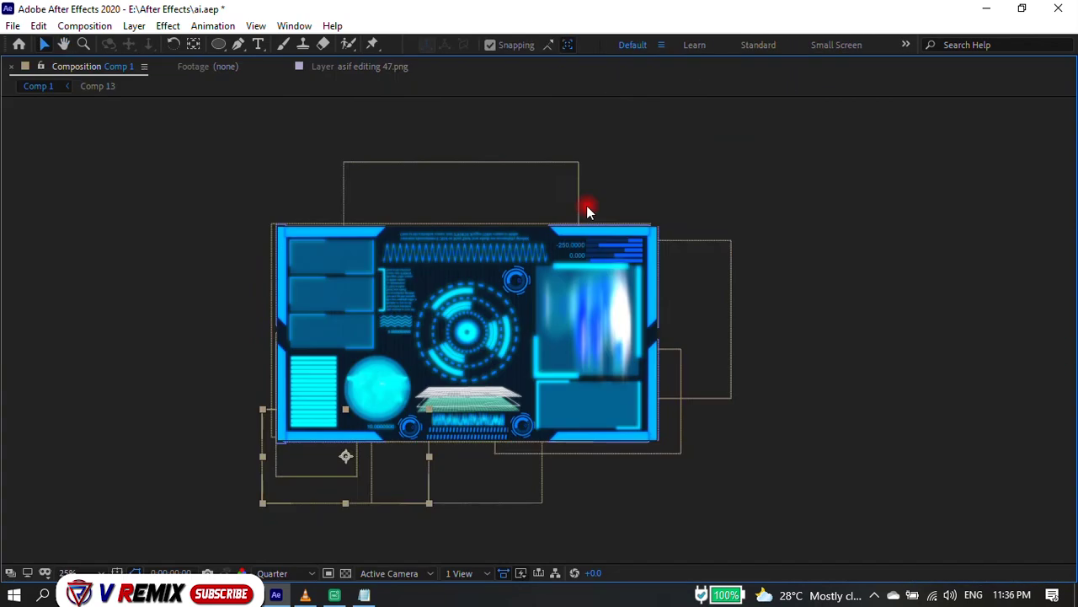
left_click(69, 573)
left_click(116, 312)
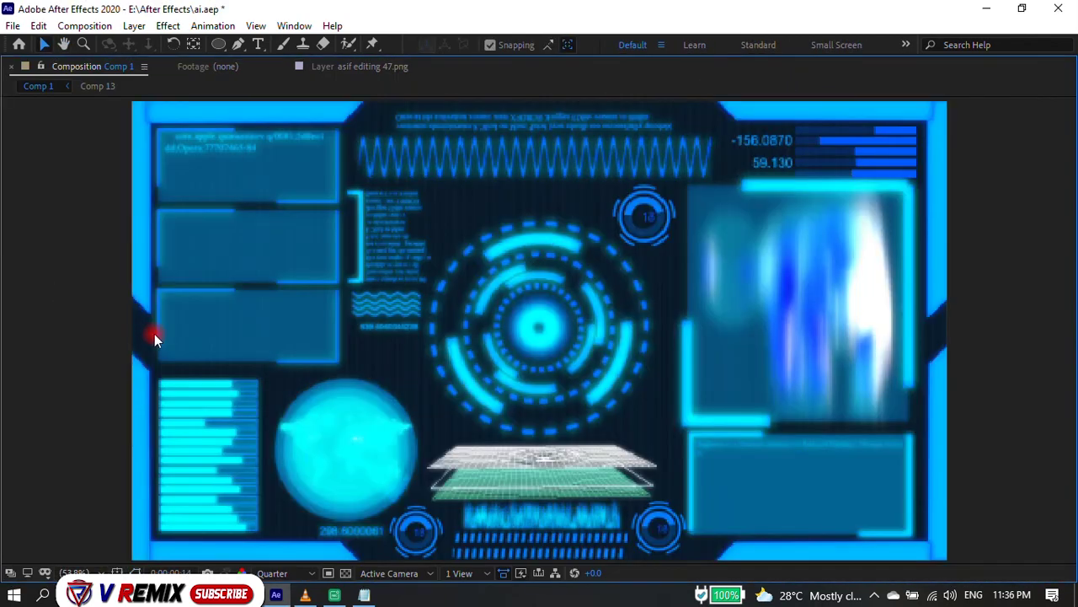
left_click(480, 575)
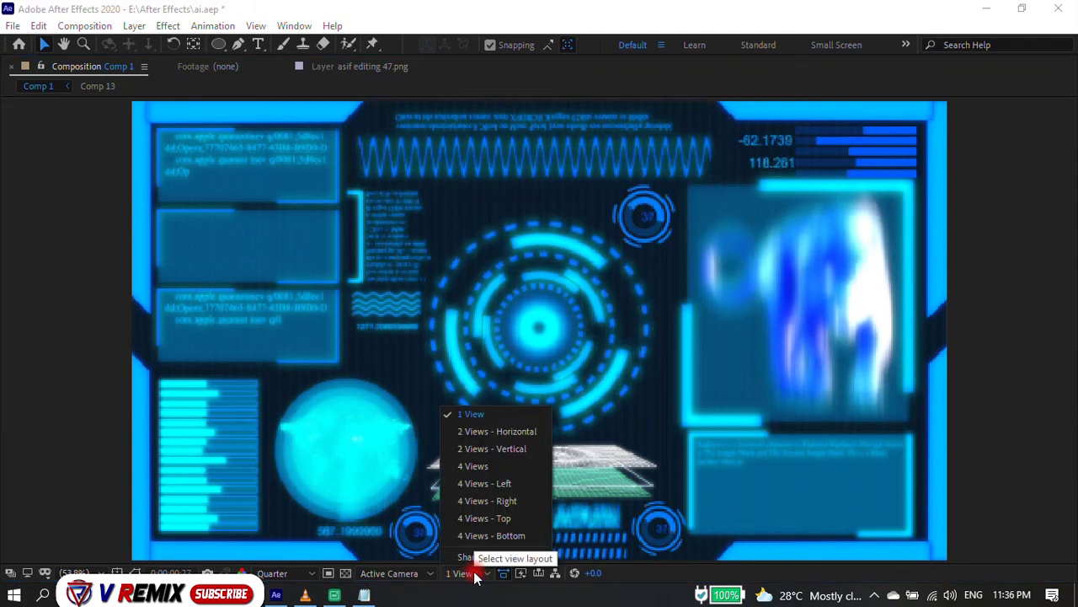
left_click(312, 573)
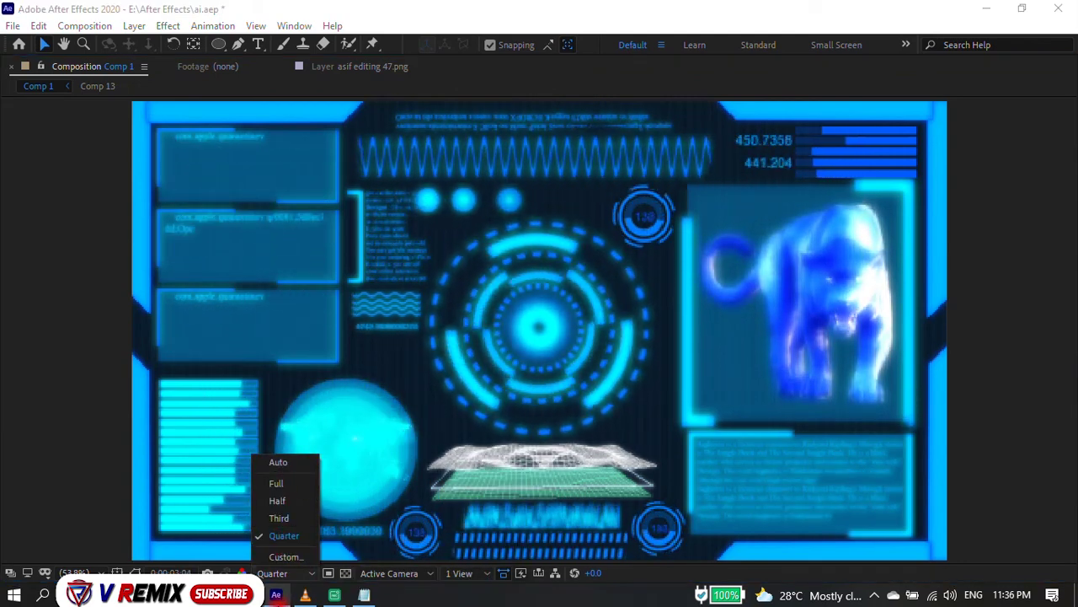
left_click(789, 295)
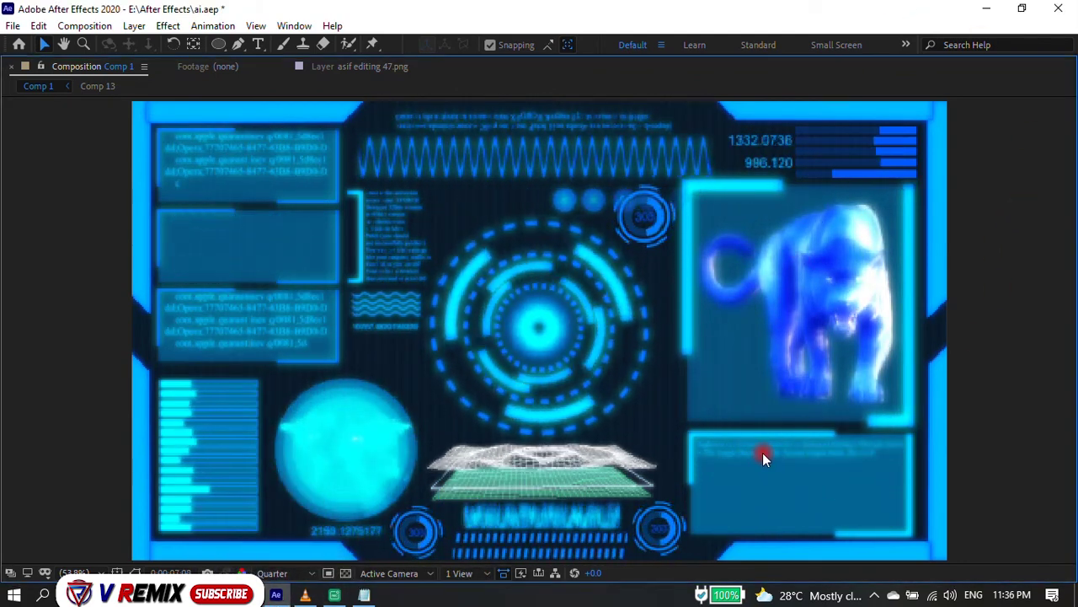